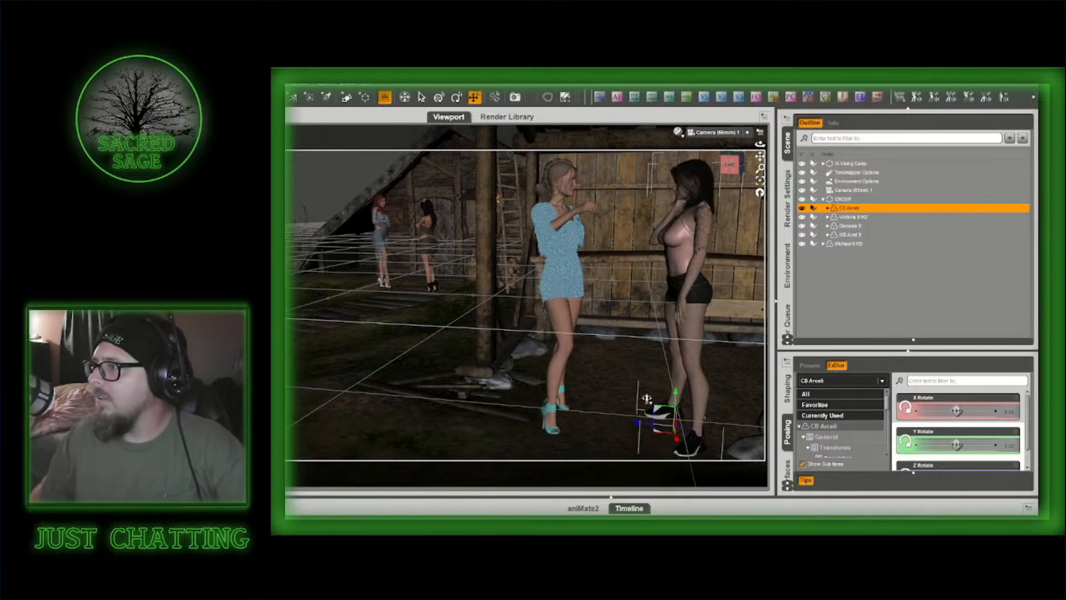
key("super+d")
key("super+d")
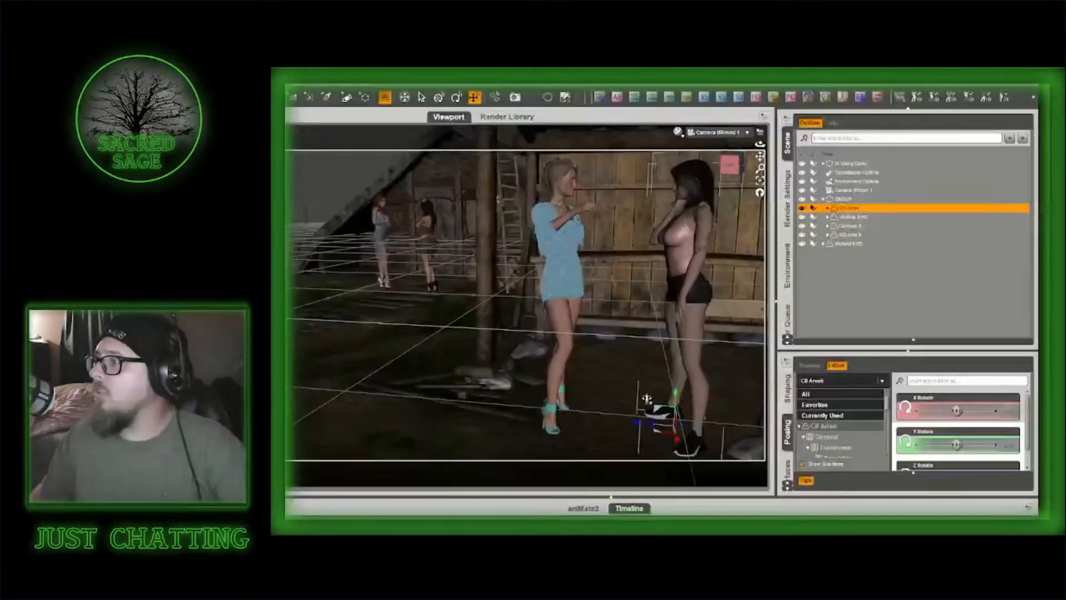
key("super+d")
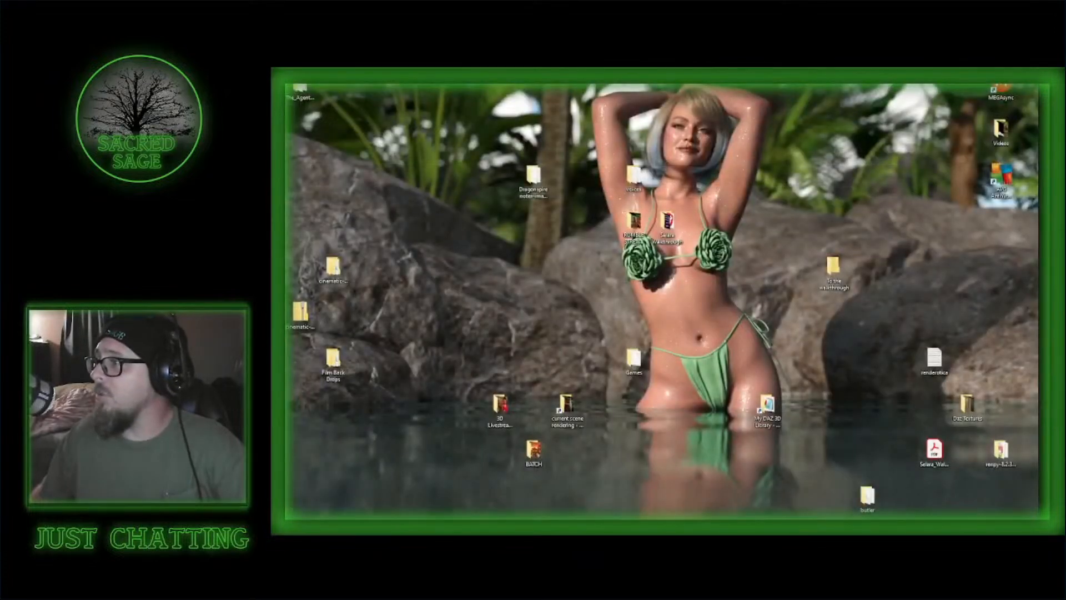
key("super+d")
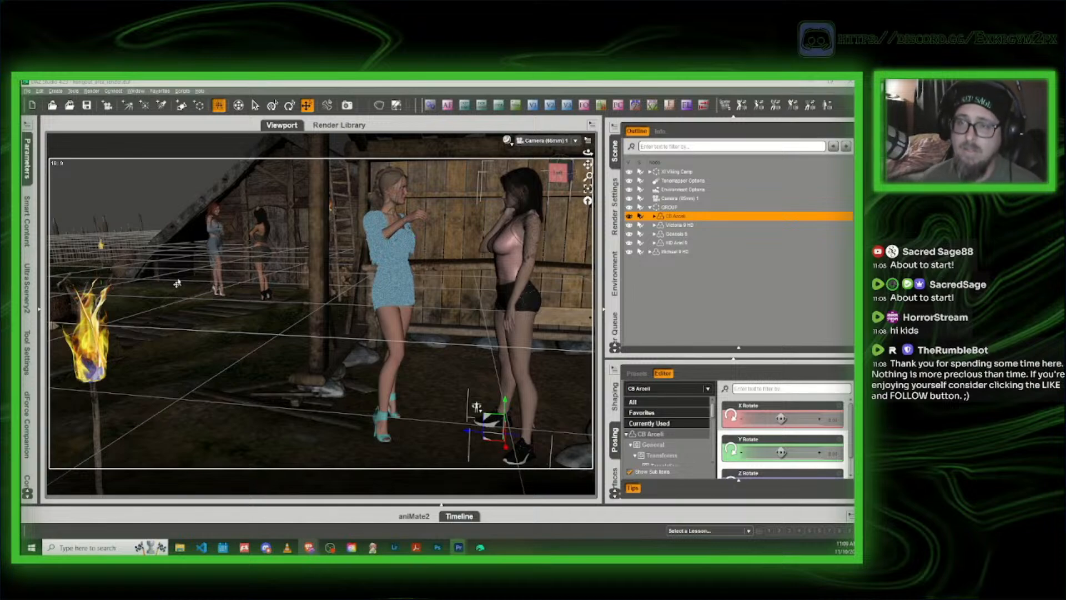
Step: Switch to Adobe Premiere Pro and check the encoding progress of the opening_movie export
left_click(459, 548)
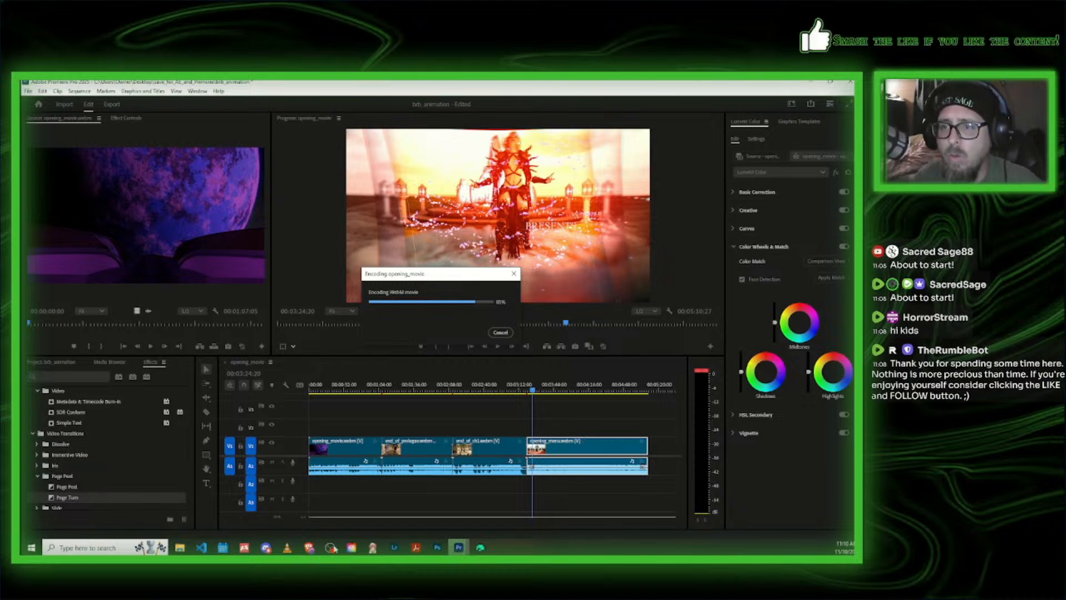
mouse_move(332, 549)
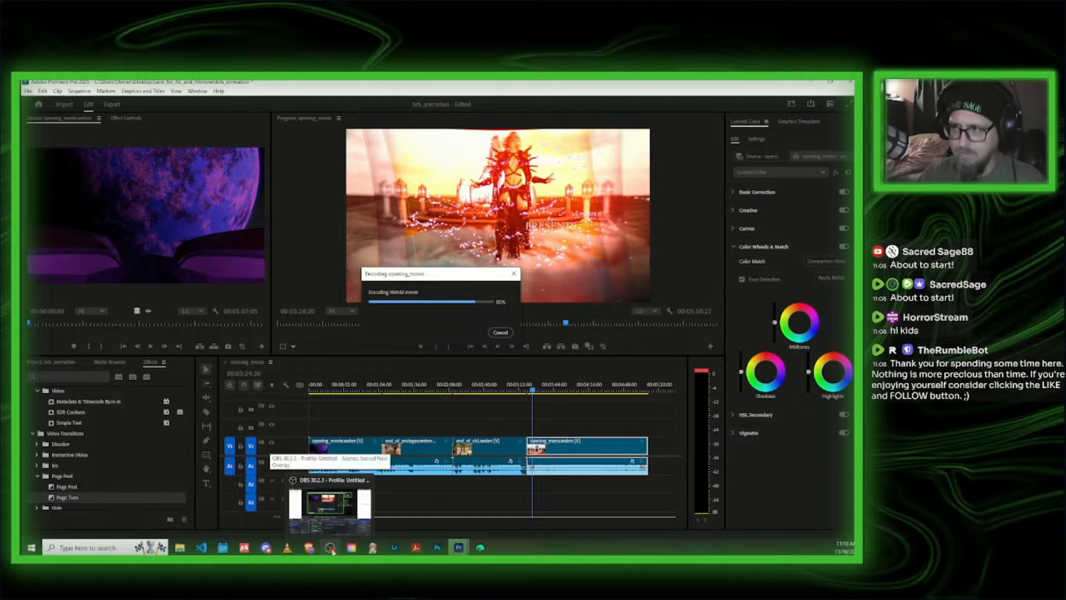
left_click(389, 478)
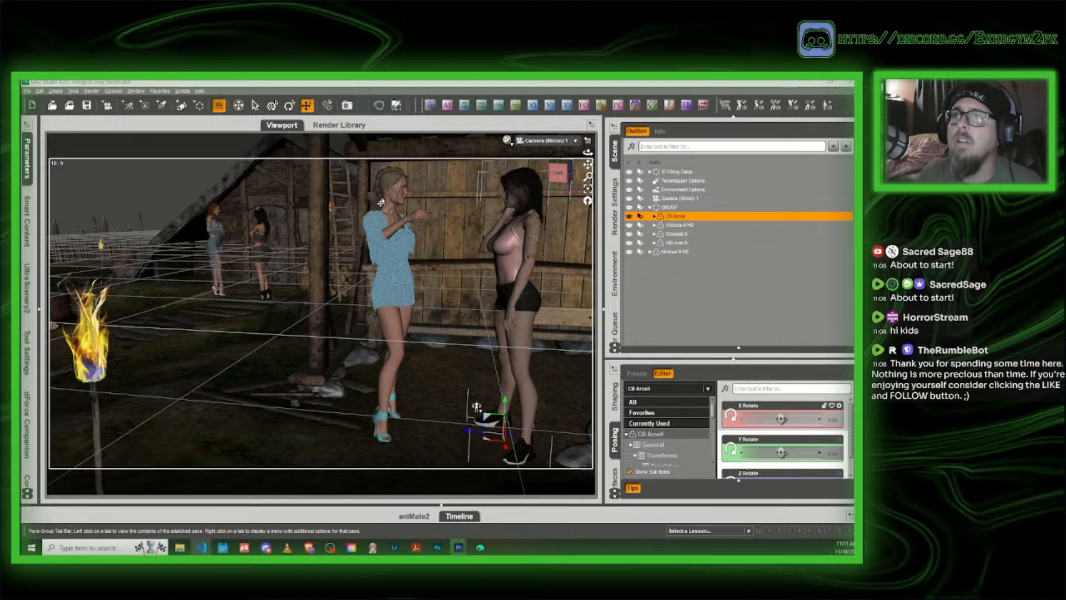
Step: Show the scene in Perspective View and move the Michael 9 HD figure across the camp toward the two women
left_click(547, 143)
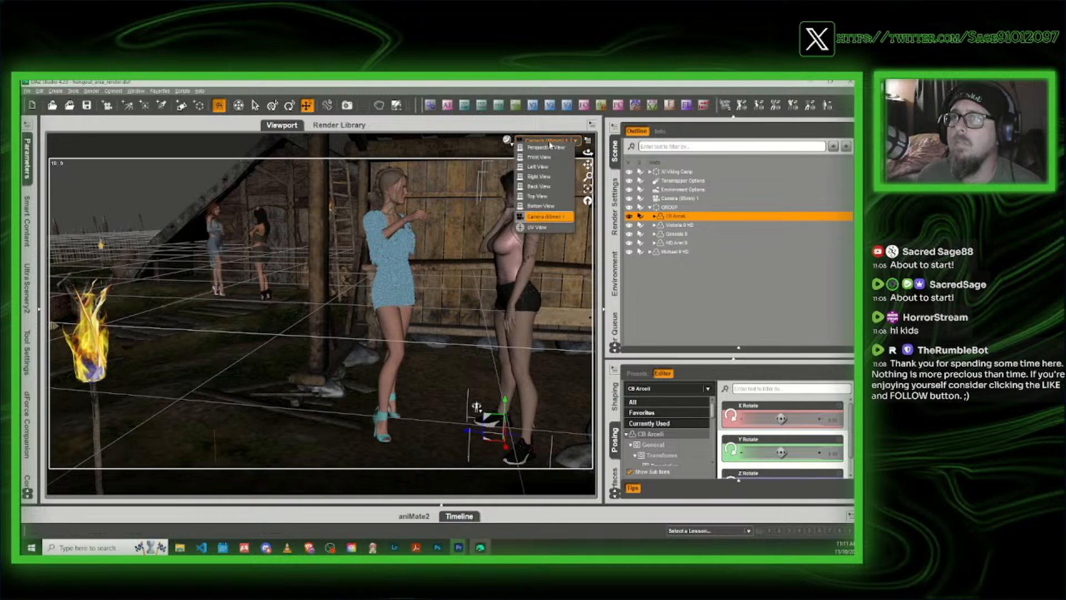
left_click(545, 149)
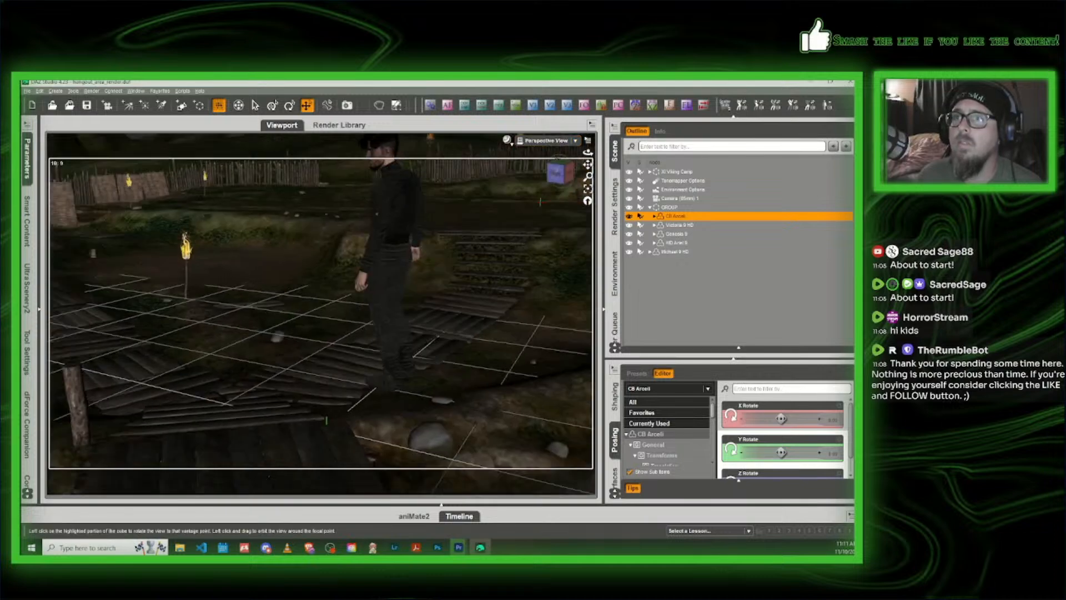
left_click_drag(561, 173, 453, 258)
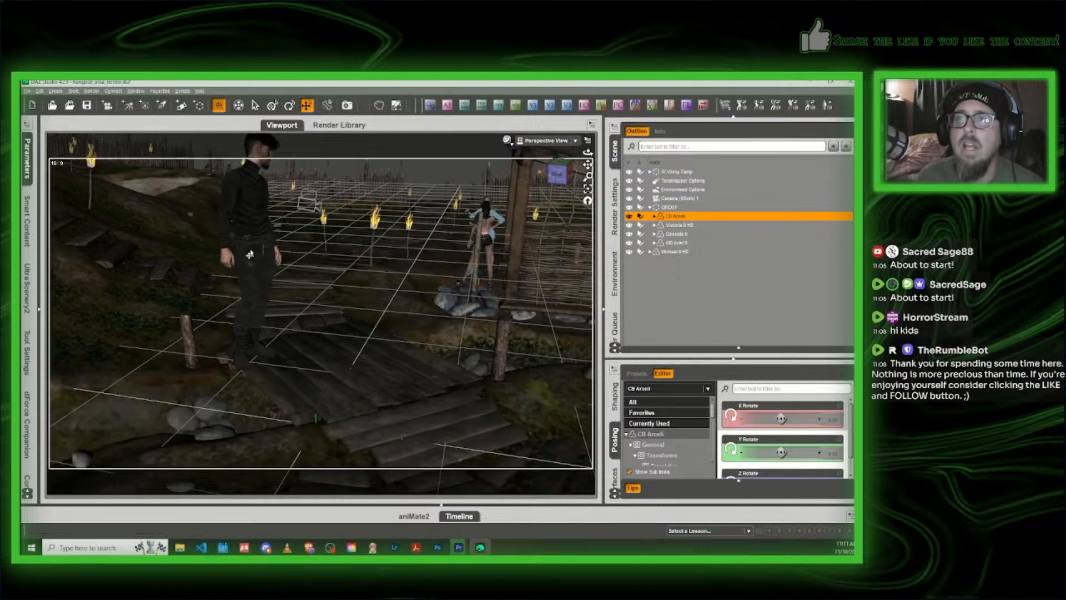
left_click(232, 329)
left_click_drag(309, 330, 430, 220)
Step: Lower the Michael 9 HD figure to ground level near the two women
scroll(432, 223, "up", 4)
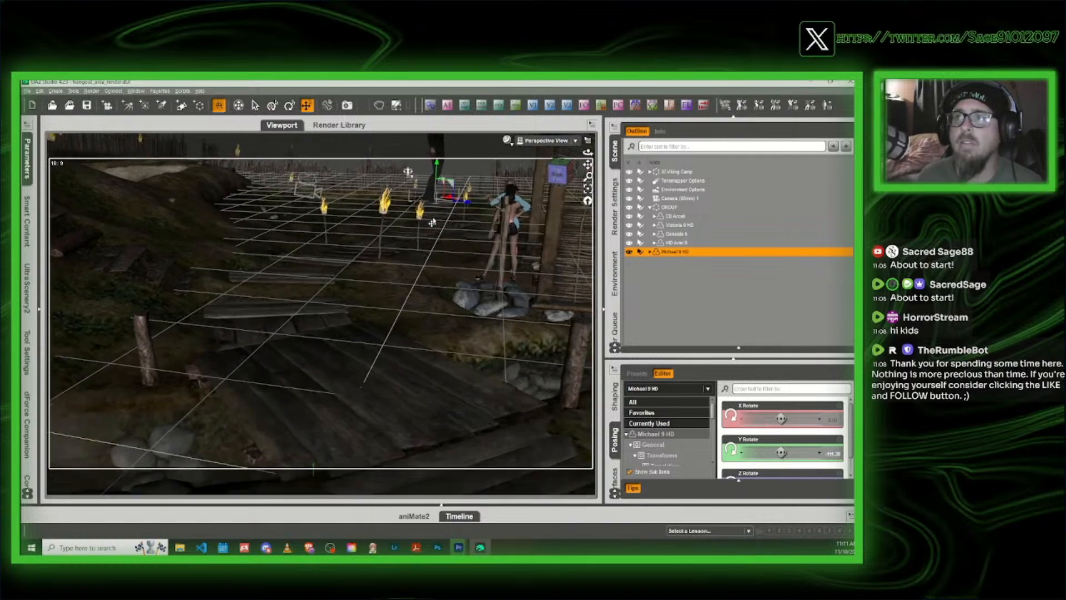
scroll(432, 223, "up", 6)
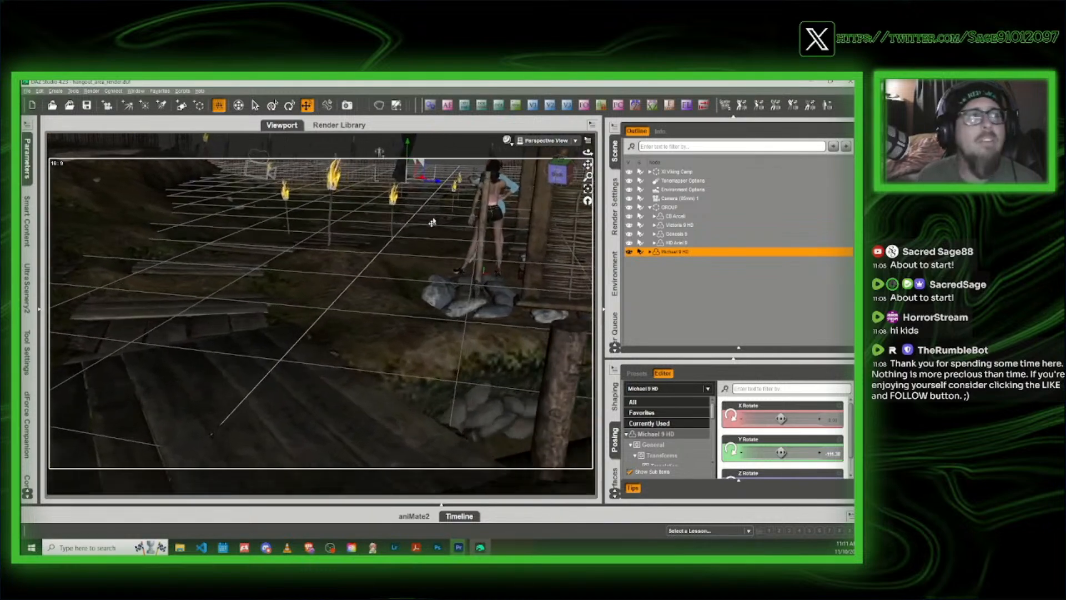
scroll(432, 222, "up", 8)
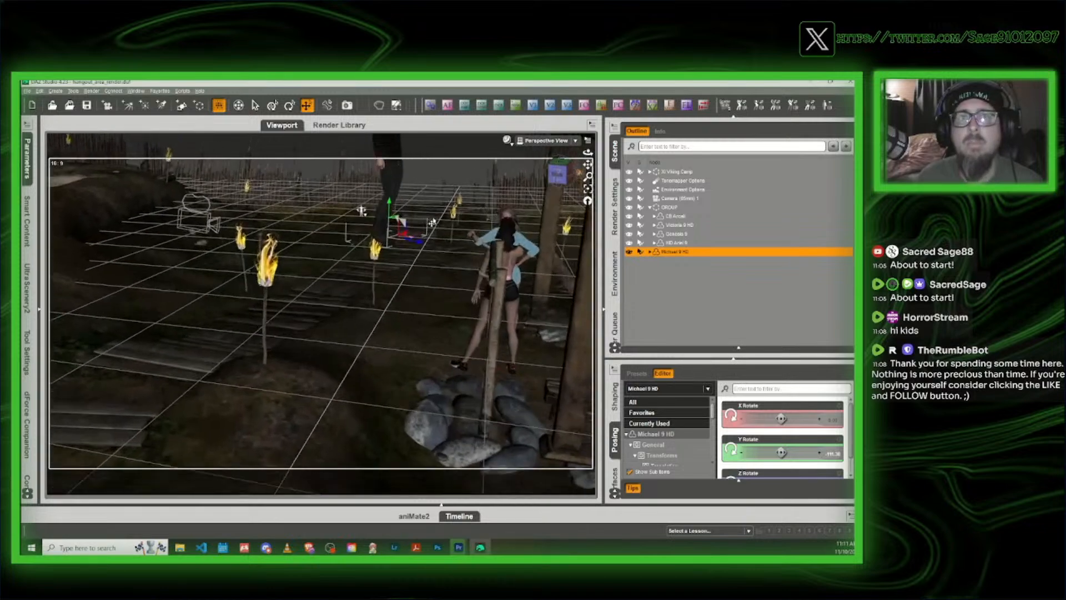
scroll(432, 222, "up", 8)
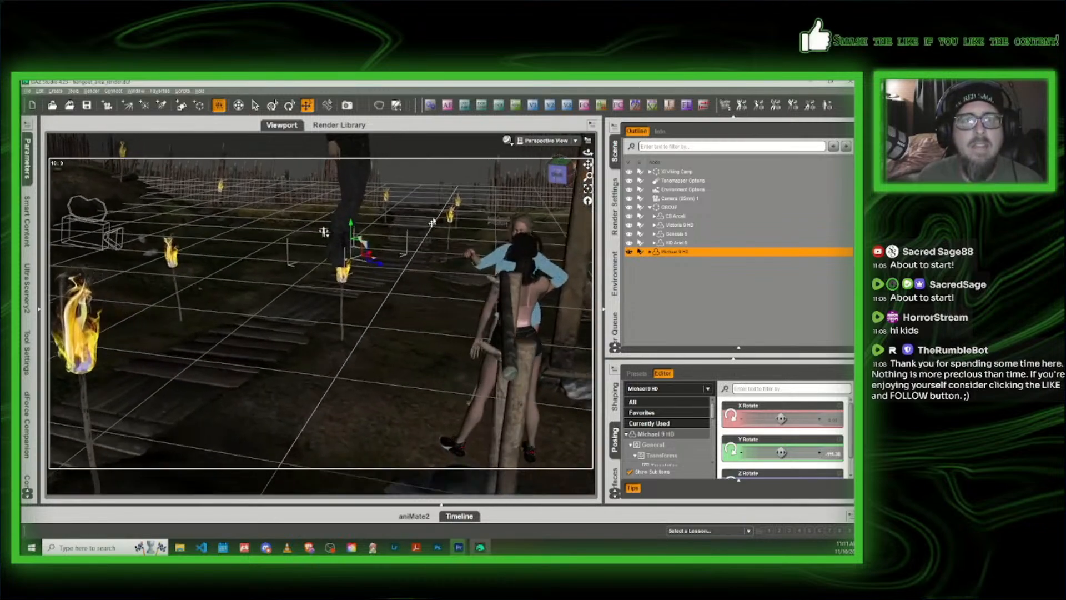
scroll(427, 222, "up", 4)
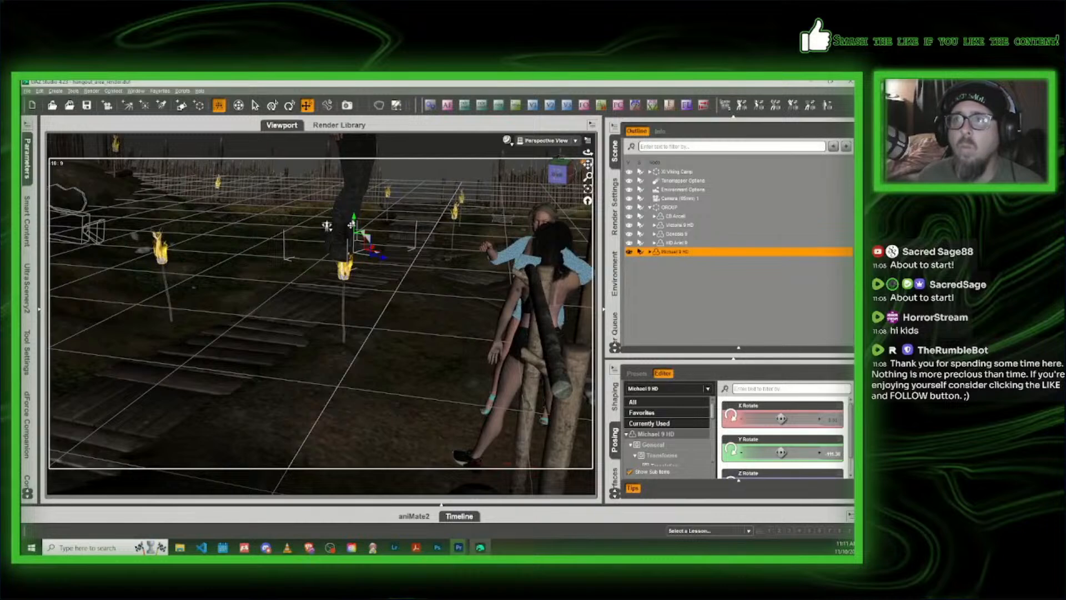
left_click_drag(327, 225, 325, 365)
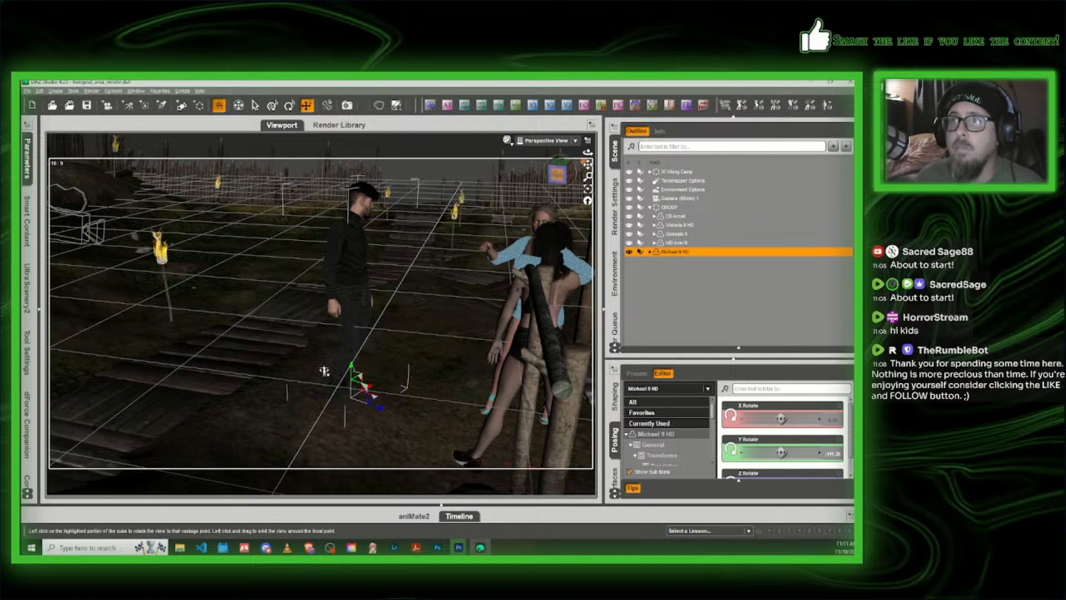
Step: Hide the Michael 9 HD figure that blocks the view of the two women
mouse_move(559, 178)
left_mouse_down()
mouse_move(600, 179)
mouse_move(559, 178)
left_mouse_up()
left_click(564, 181)
scroll(558, 179, "up", 2)
left_click(558, 179)
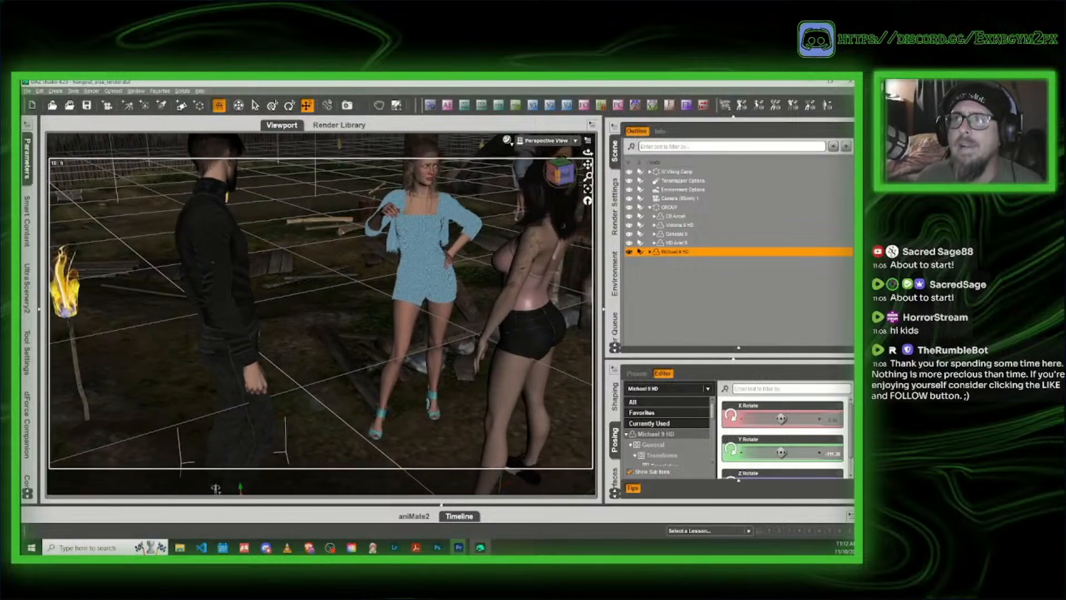
left_click_drag(558, 179, 559, 182)
scroll(355, 360, "down", 1)
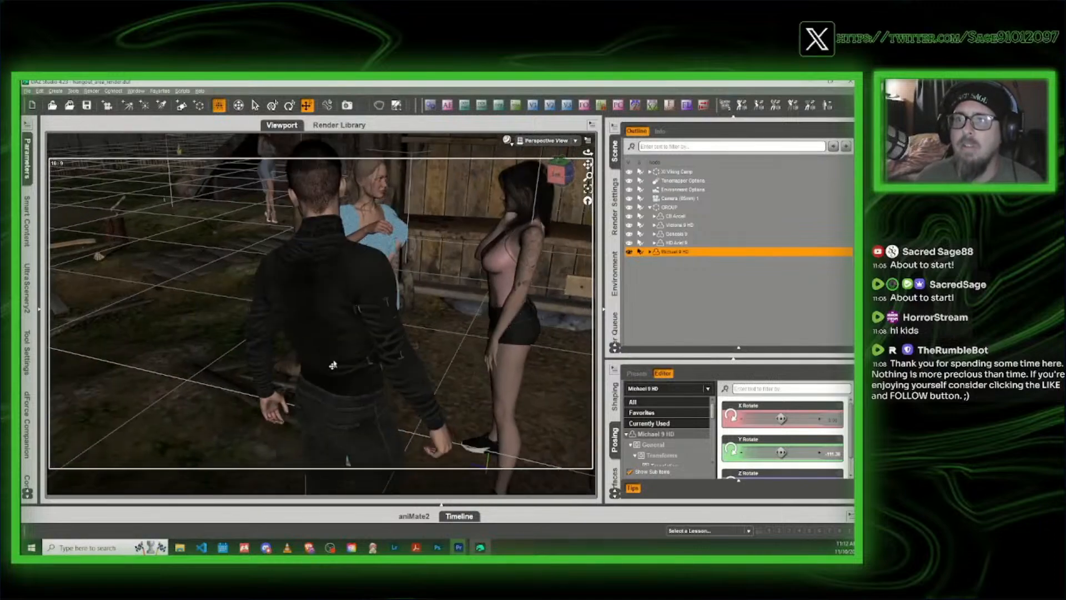
left_click(629, 252)
Step: Select the Victoria 9 HD figure in the blue dress, facing the dark-haired woman
left_click(391, 304)
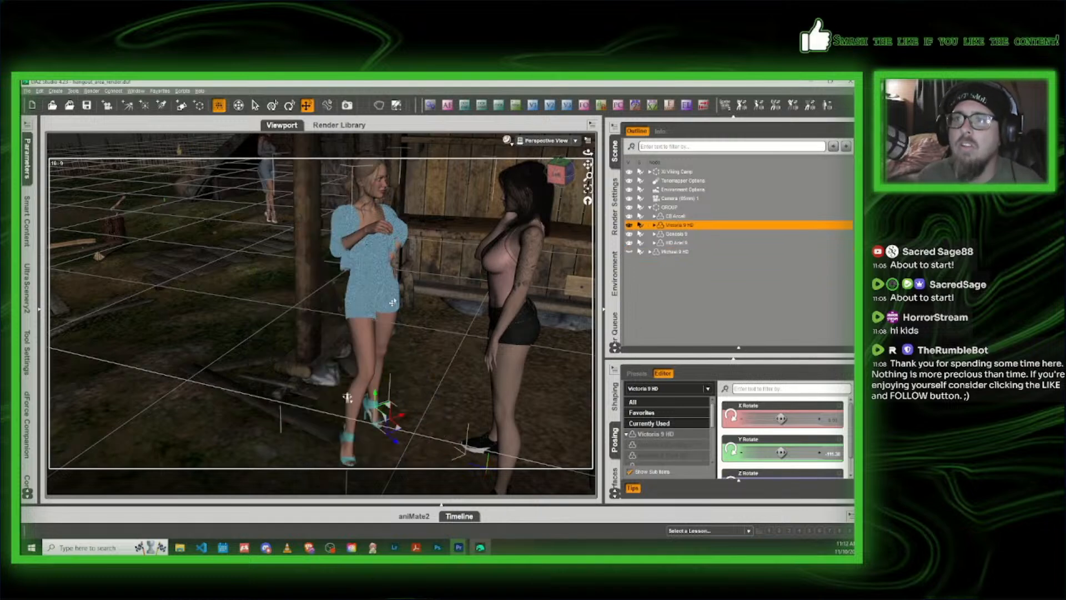
left_click(558, 176)
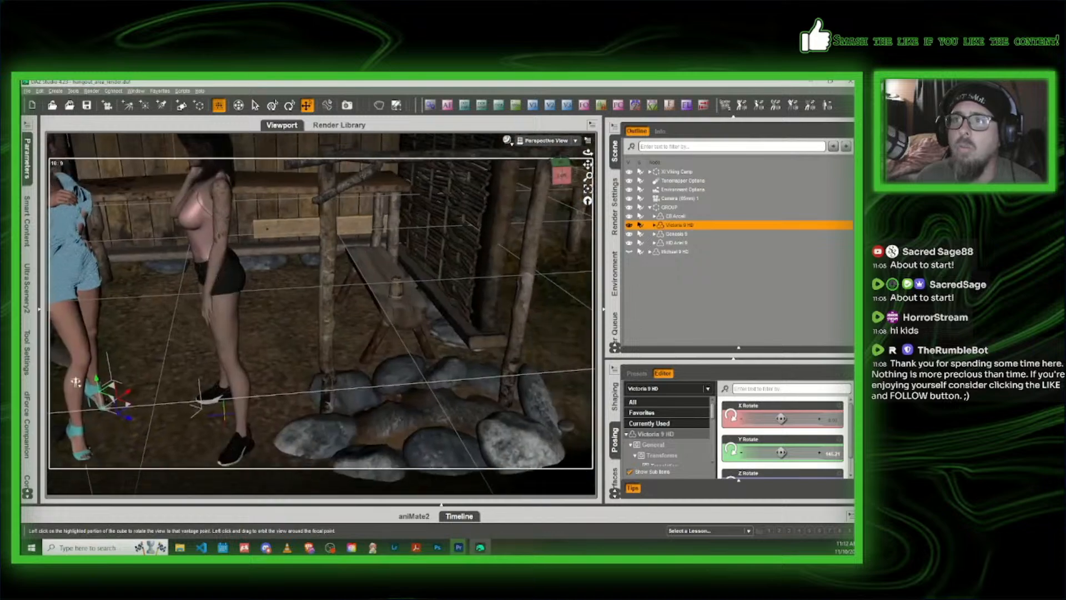
left_click(558, 176)
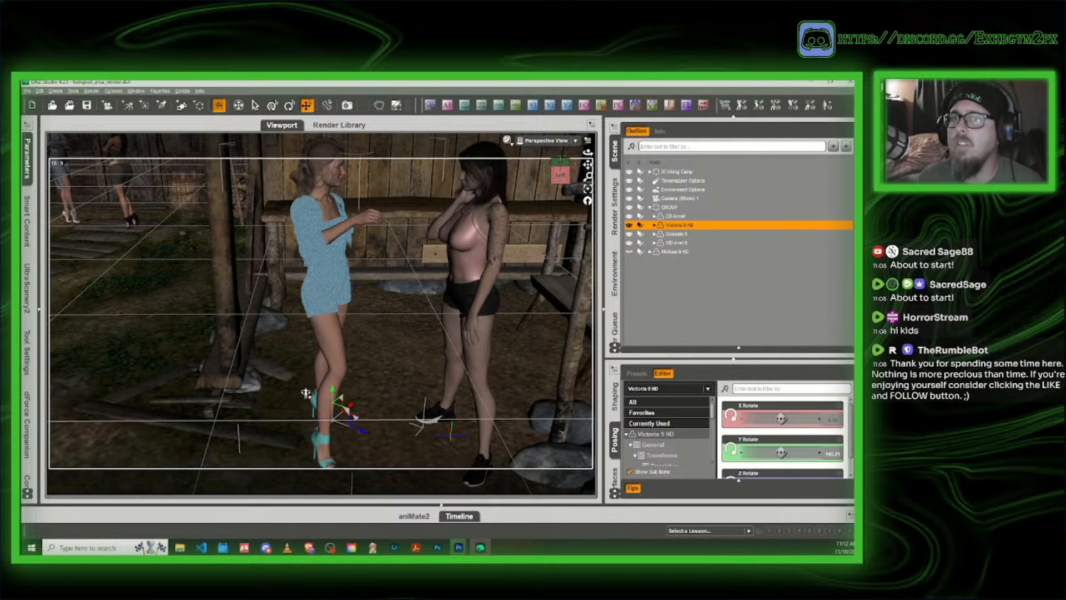
left_click(558, 176)
left_click_drag(560, 176, 543, 178)
scroll(260, 306, "up", 3)
scroll(260, 307, "up", 1)
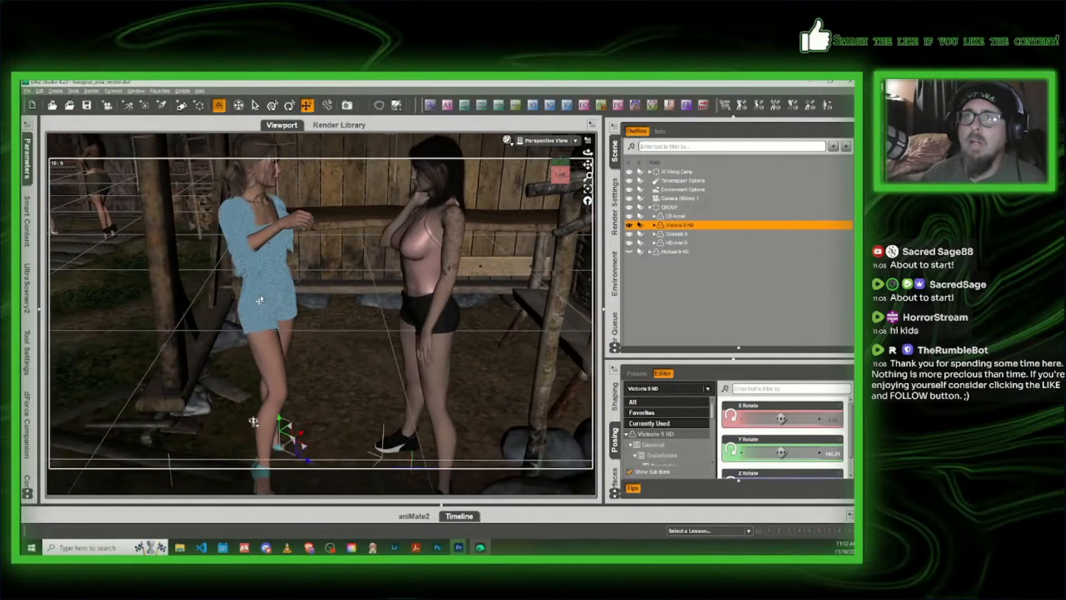
Step: List the Smart Content pose products in the Sitting category under Poses, By Function
left_click(27, 160)
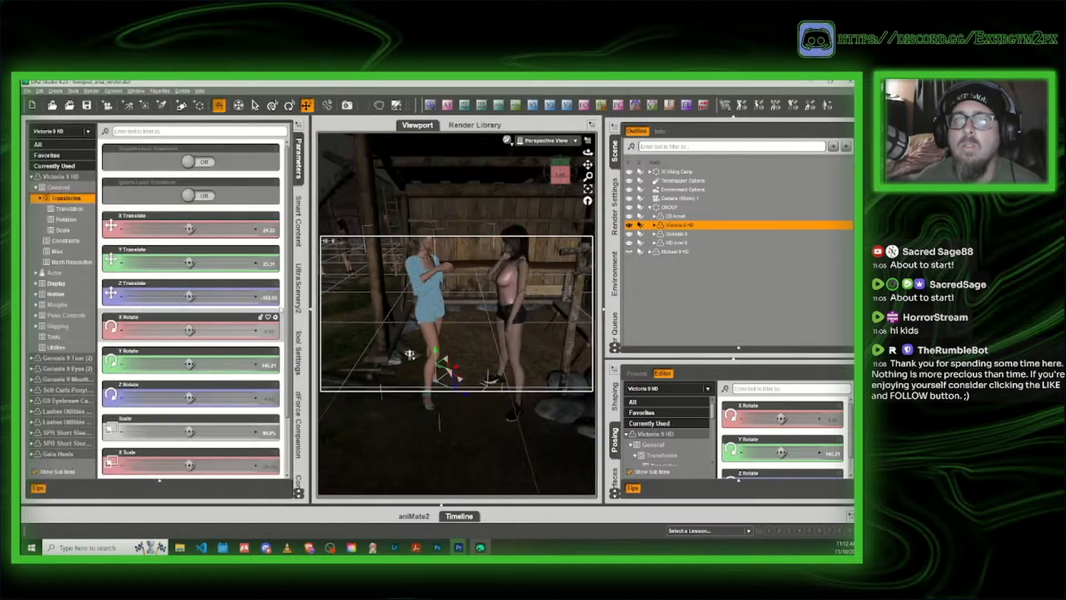
left_click(298, 221)
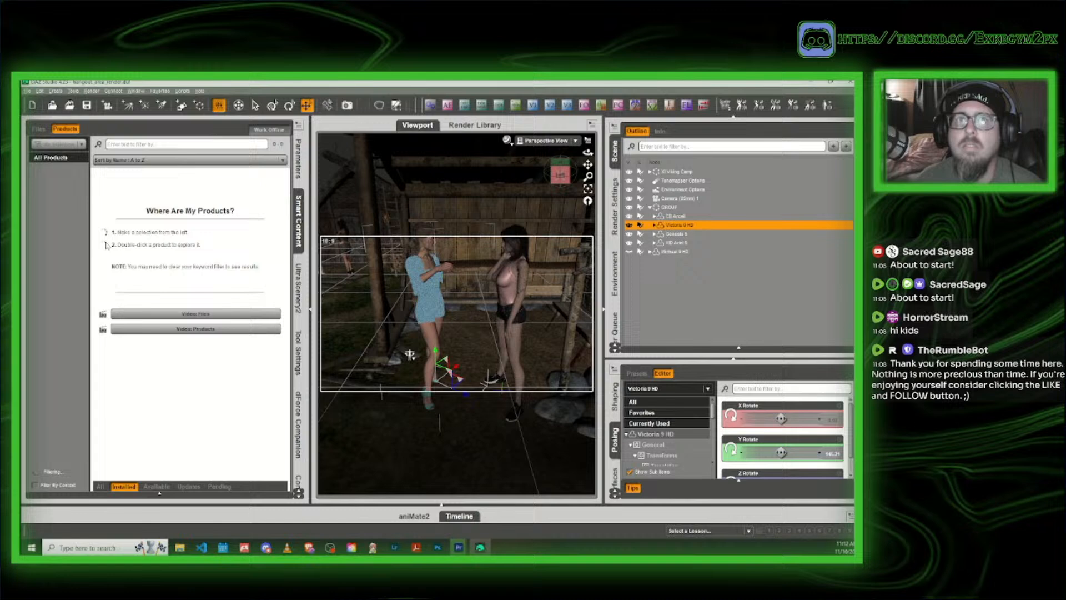
left_click(51, 160)
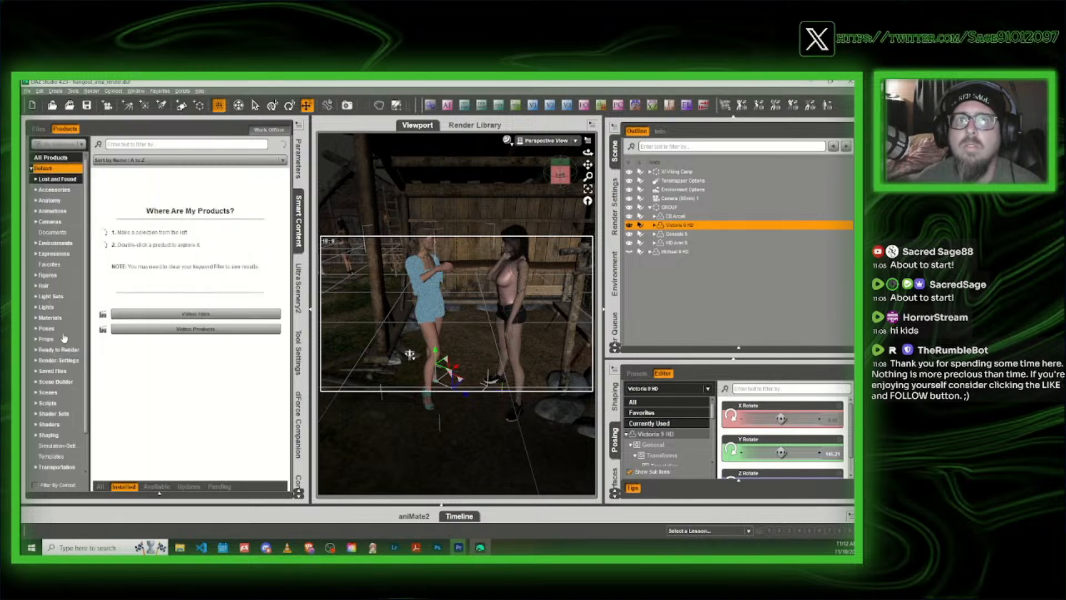
left_click(51, 331)
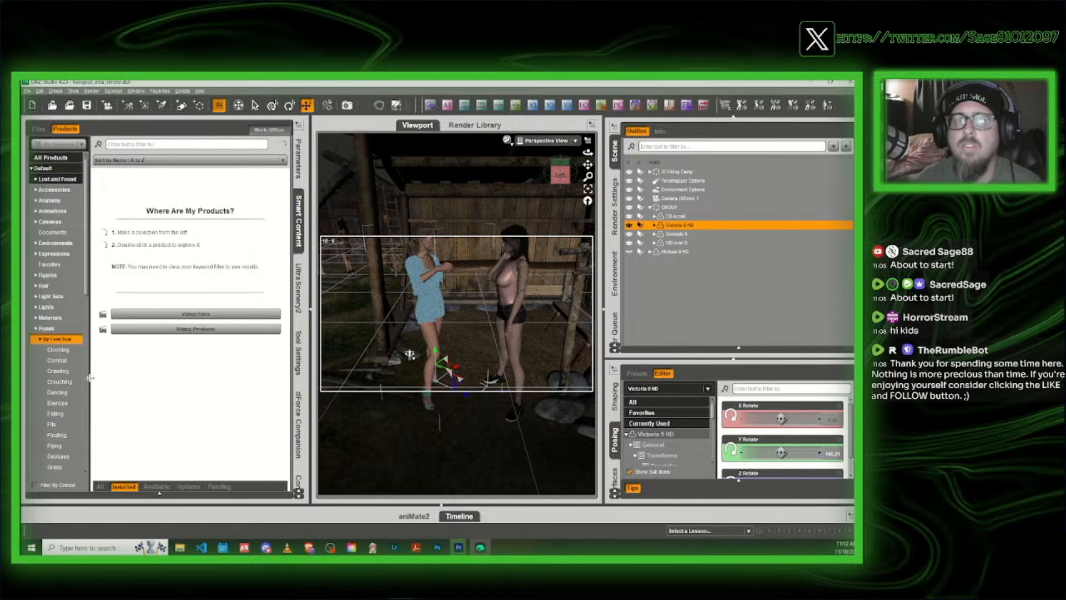
scroll(62, 439, "down", 4)
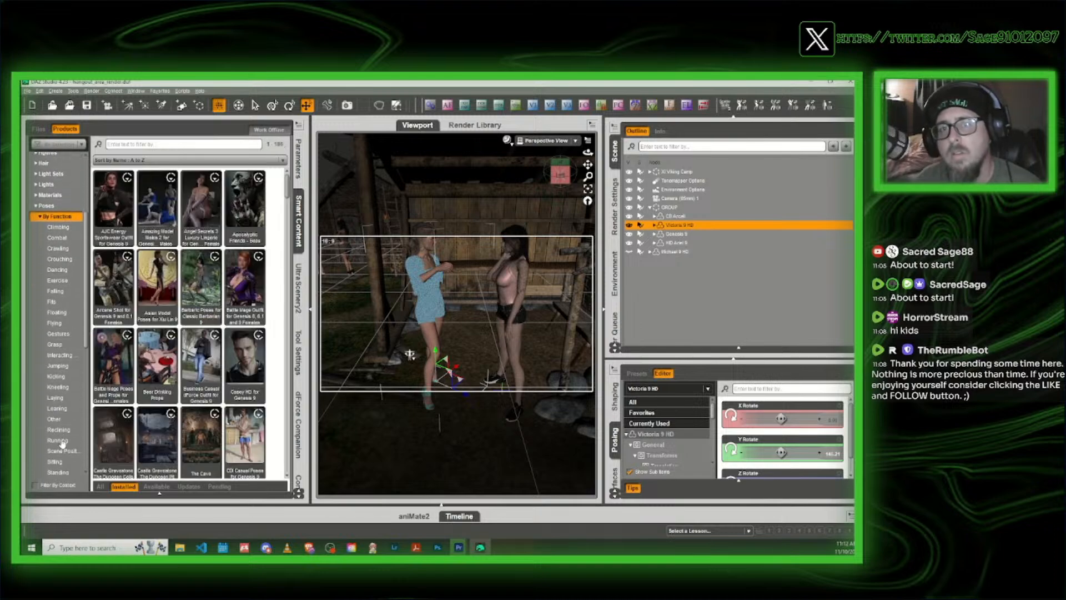
left_click(54, 461)
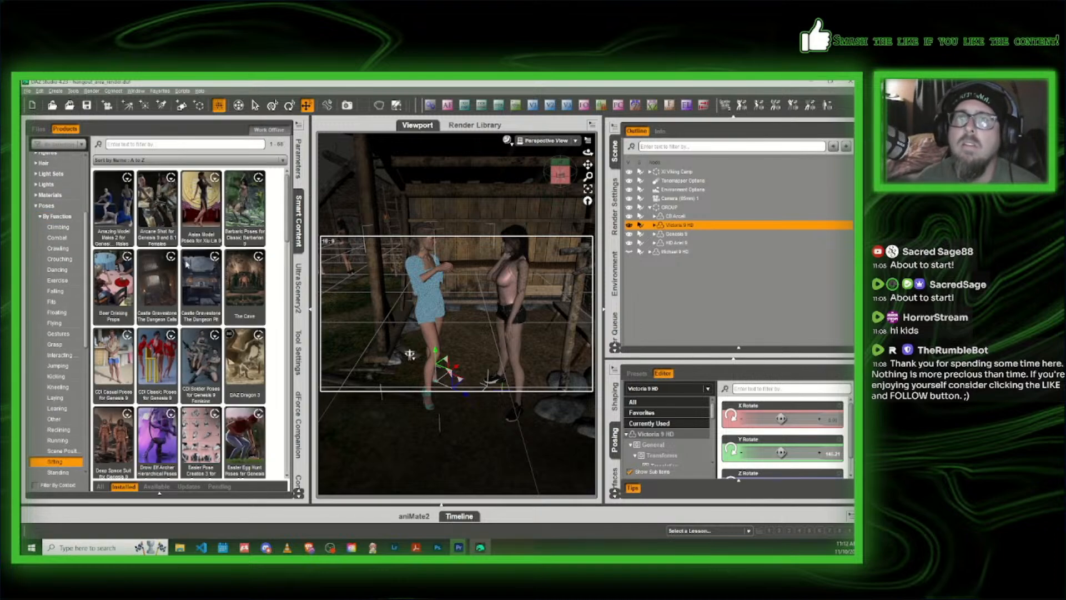
Step: Browse the sitting pose products and open Z Executive Office Chair Prop and Poses for Genesis 9 and 8 Female
scroll(187, 265, "down", 6)
scroll(208, 316, "down", 3)
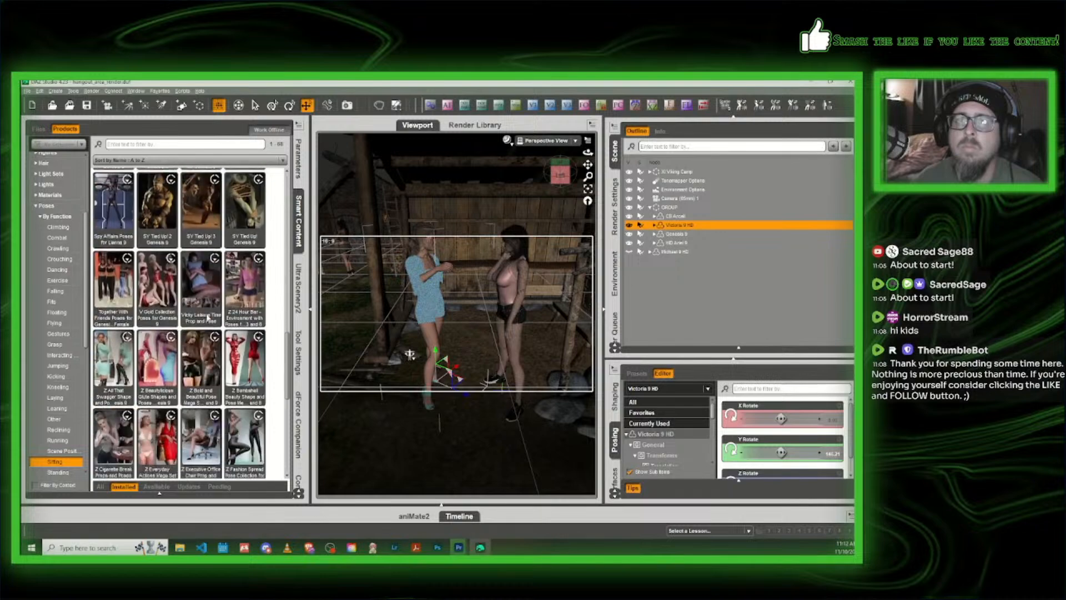
scroll(207, 316, "down", 5)
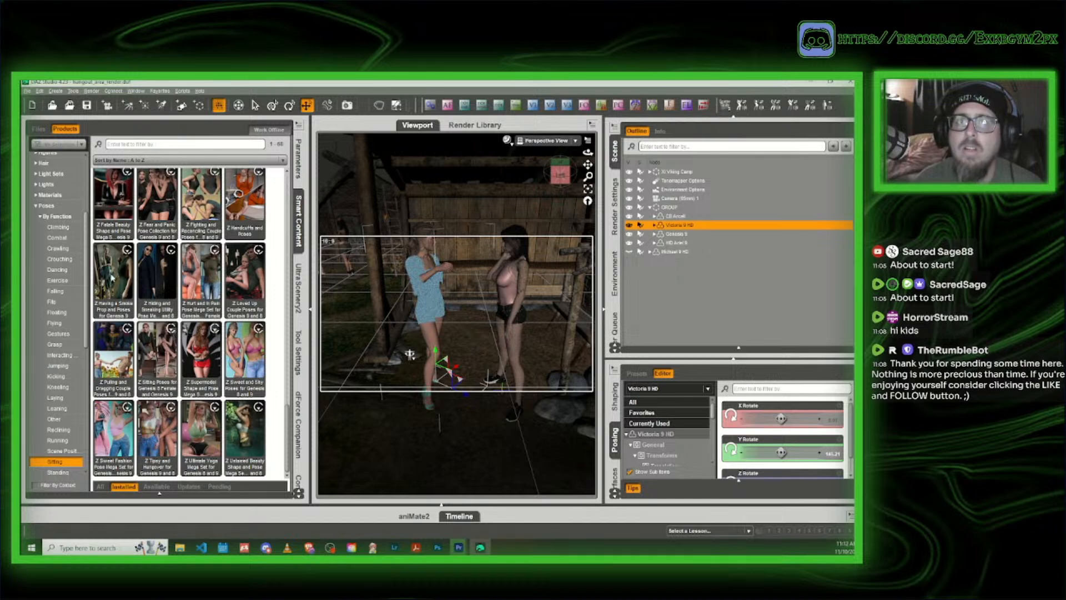
mouse_move(198, 354)
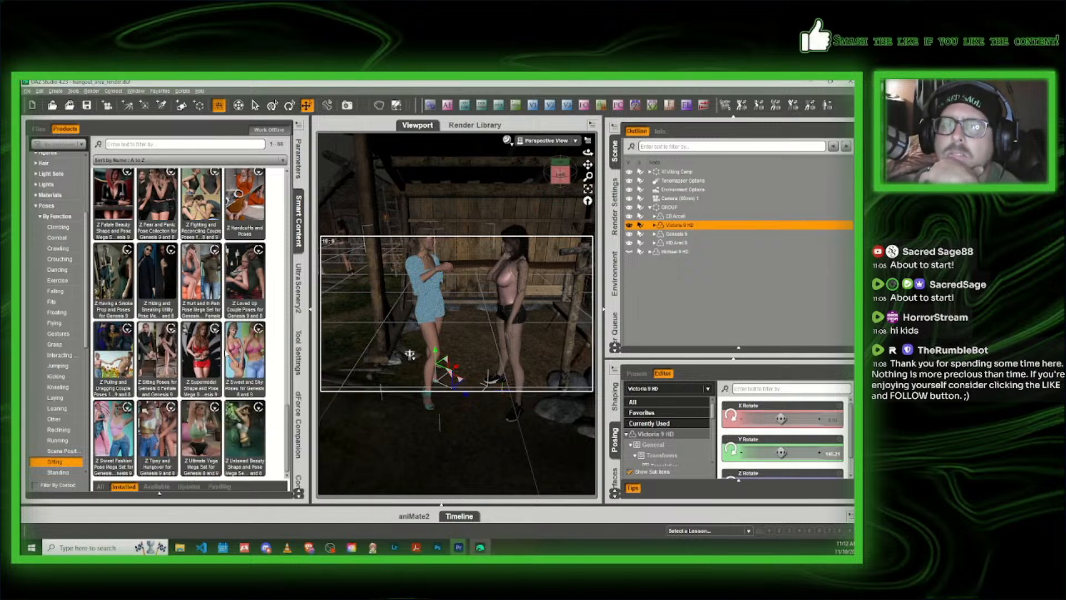
scroll(226, 353, "up", 3)
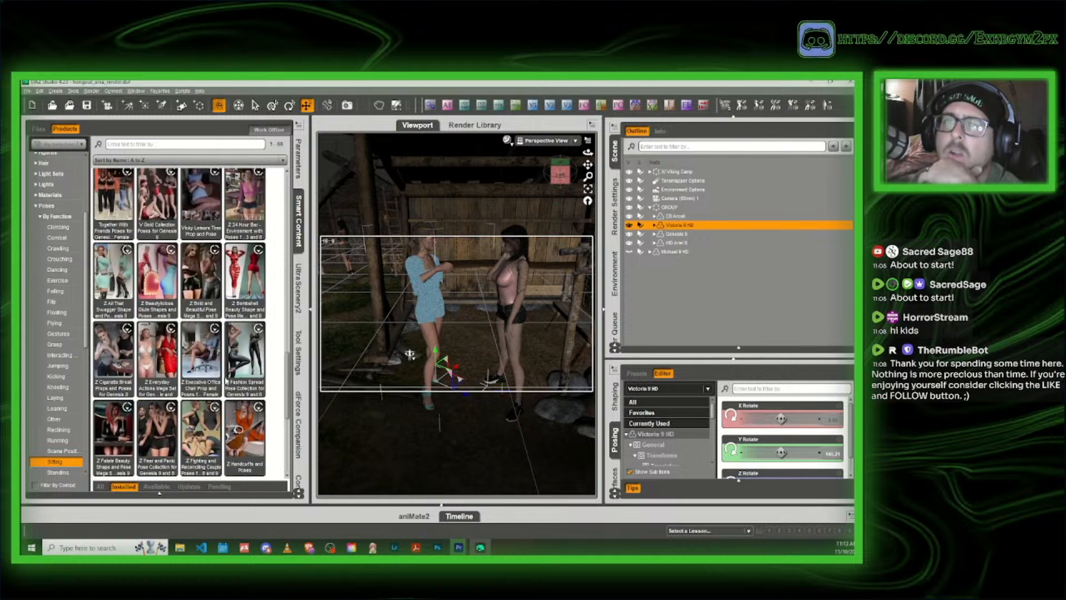
left_click(200, 364)
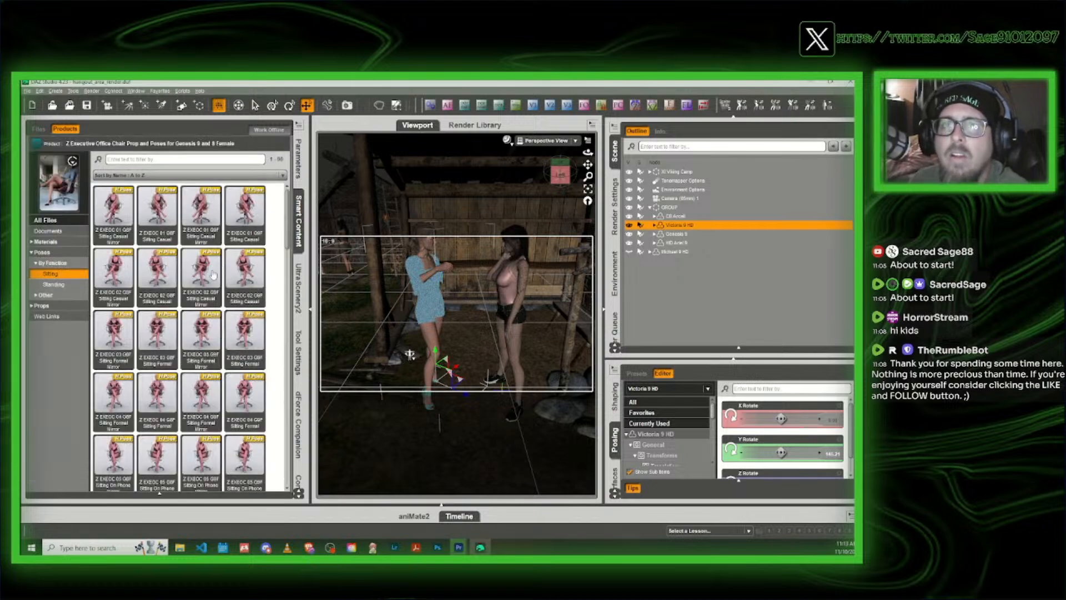
mouse_move(186, 281)
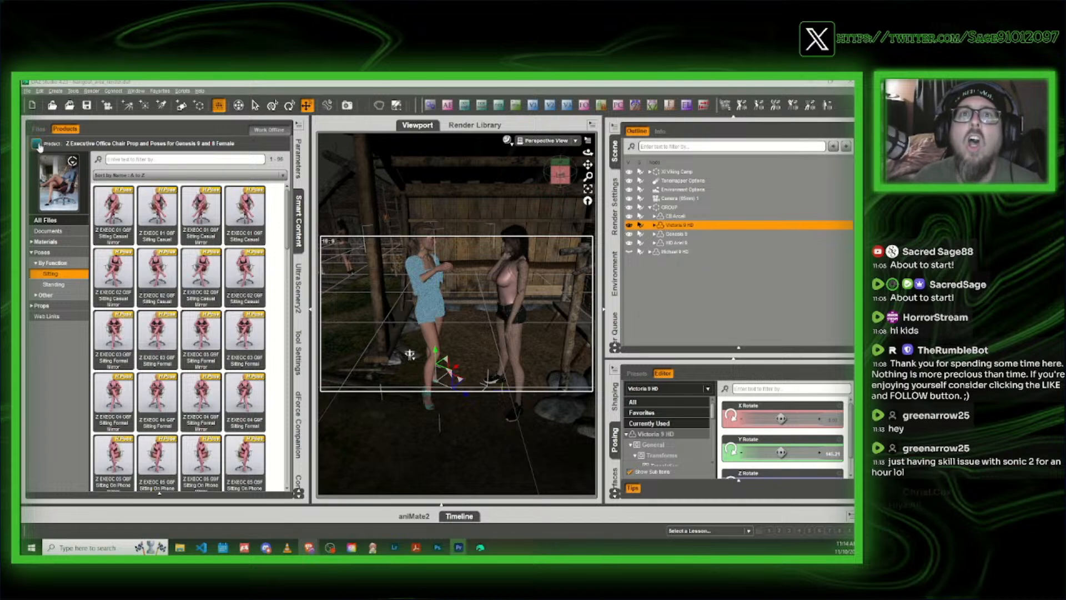
Step: Return to the Sitting pose products and open Z Sitting Poses for Genesis 8 Female and Genesis 9
left_click(37, 145)
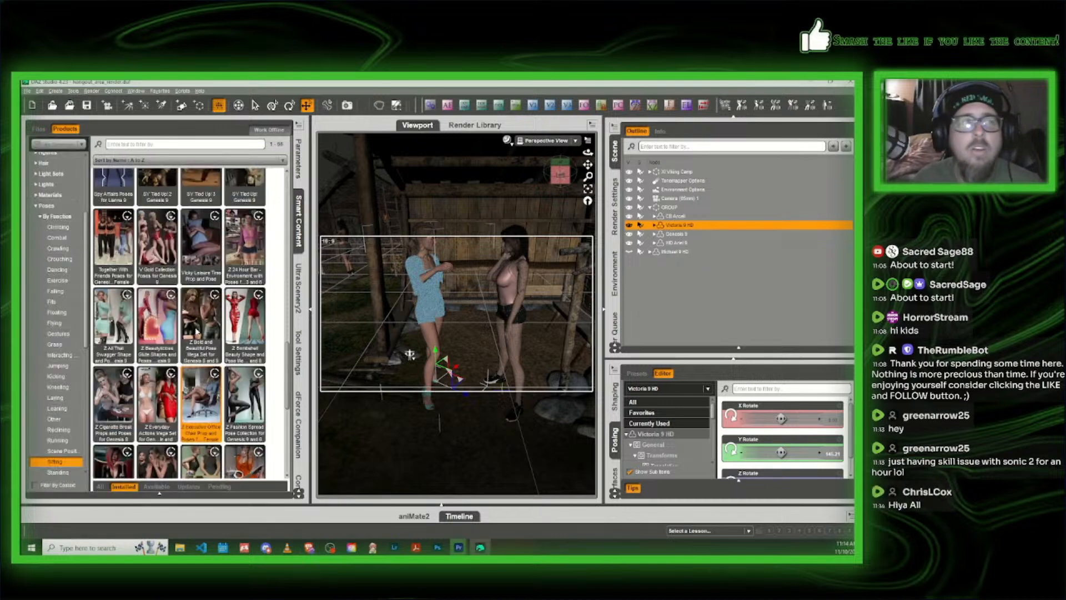
mouse_move(205, 330)
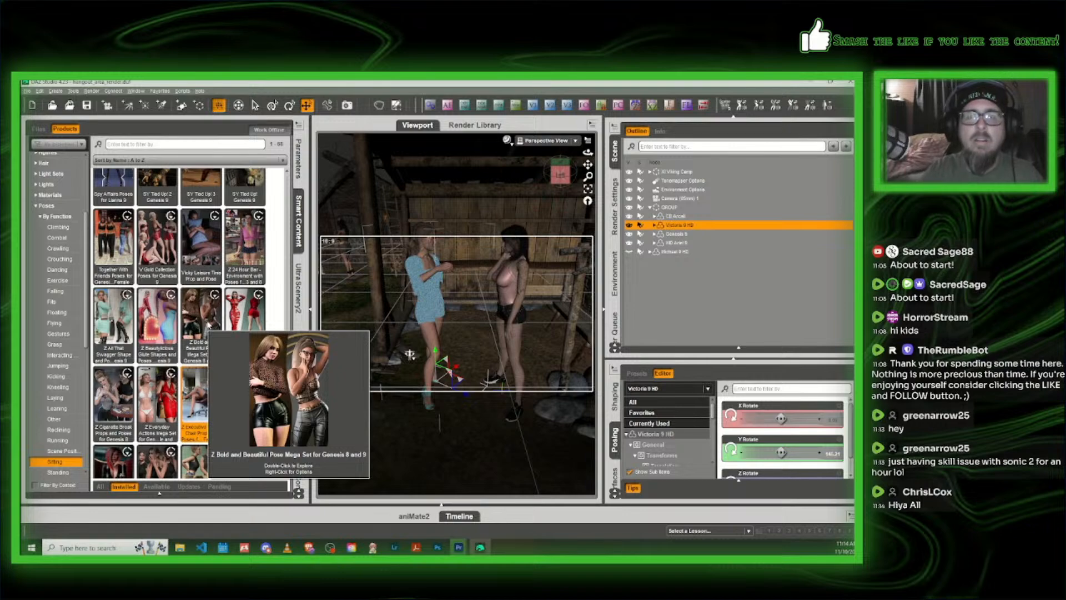
scroll(216, 299, "down", 3)
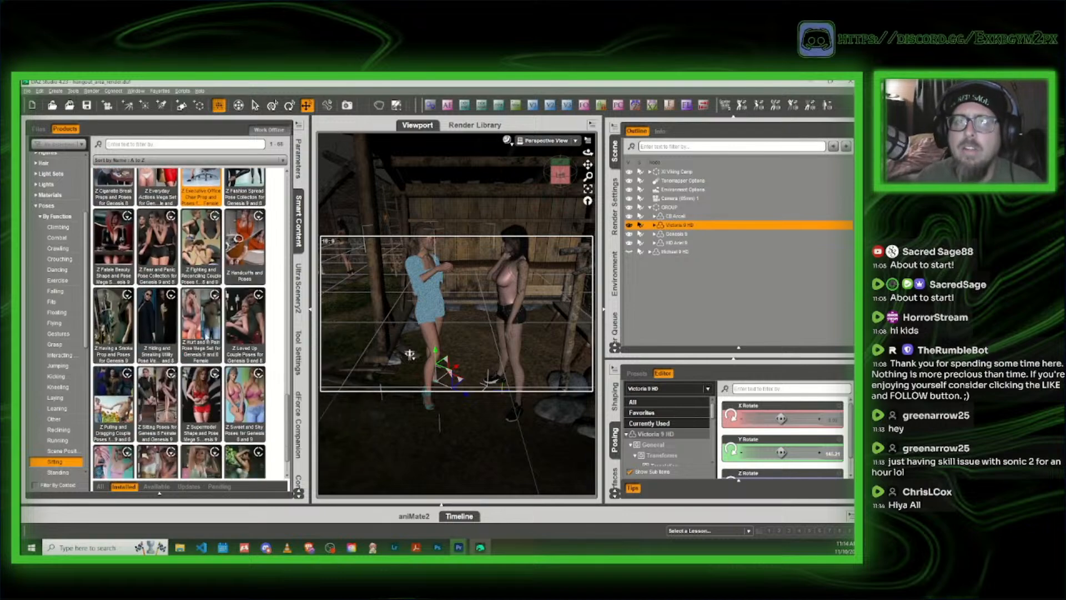
scroll(165, 371, "down", 2)
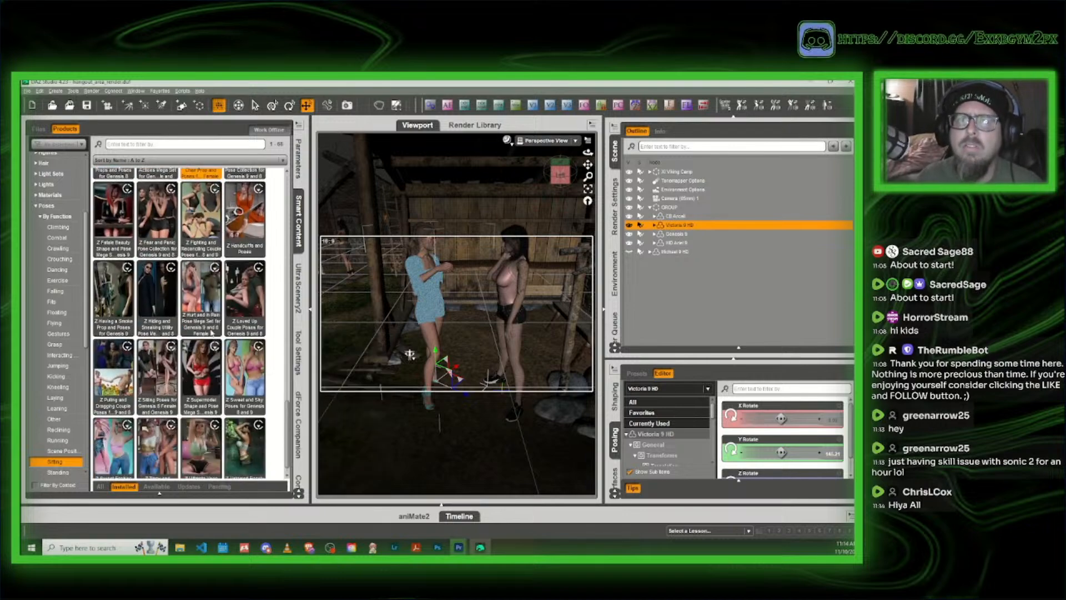
left_click(162, 358)
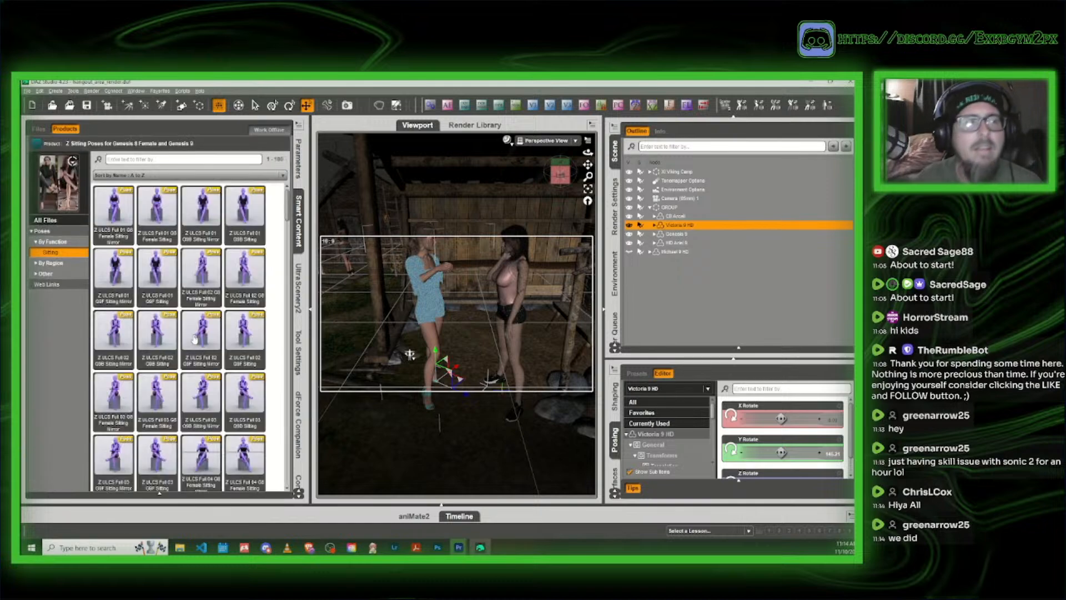
mouse_move(129, 320)
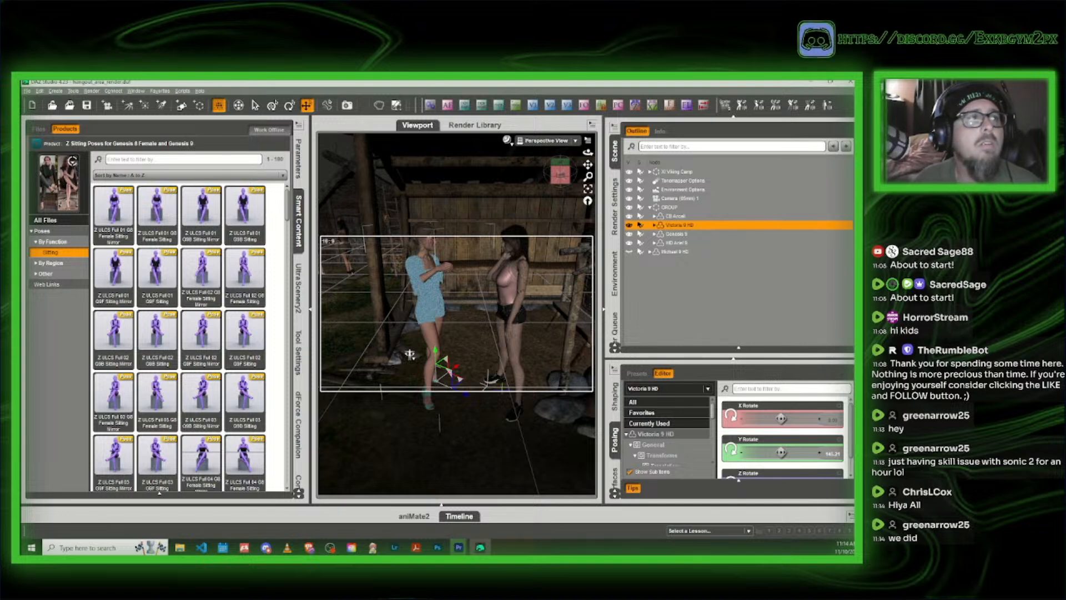
key("alt+Tab")
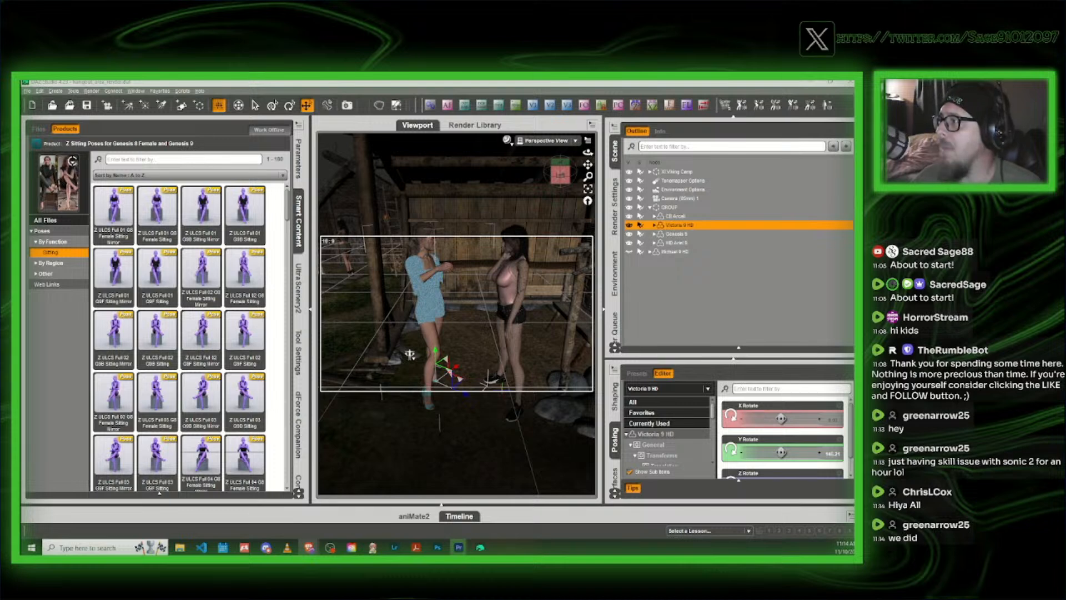
key("alt+Tab")
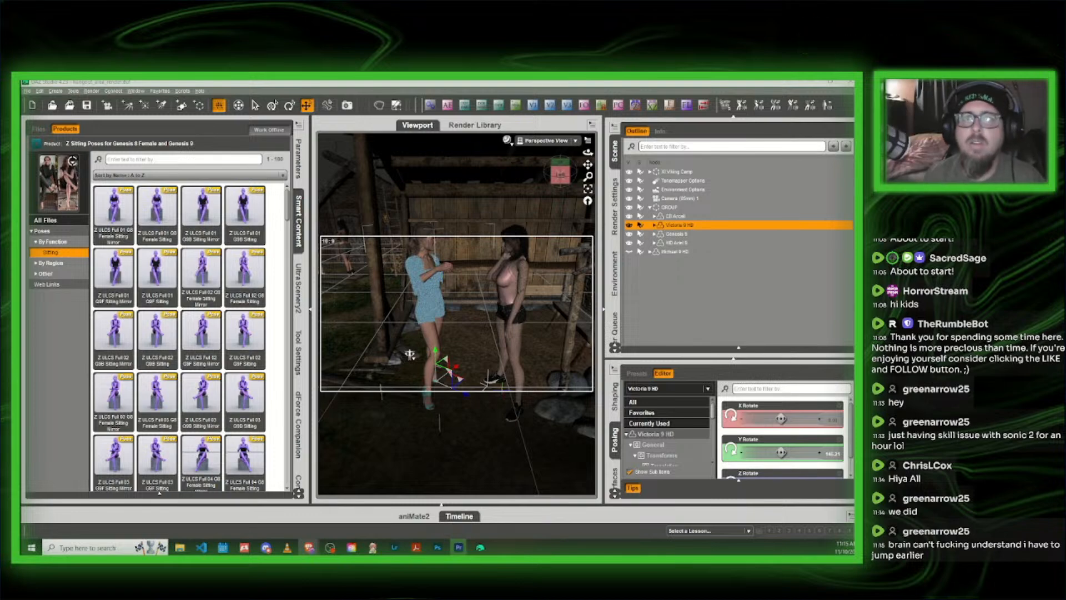
Step: Apply the Z ULCS Full 02 G9F Sitting Mirror pose from Z Sitting Poses for Genesis 8 Female and Genesis 9 to Victoria 9 HD
left_click(37, 144)
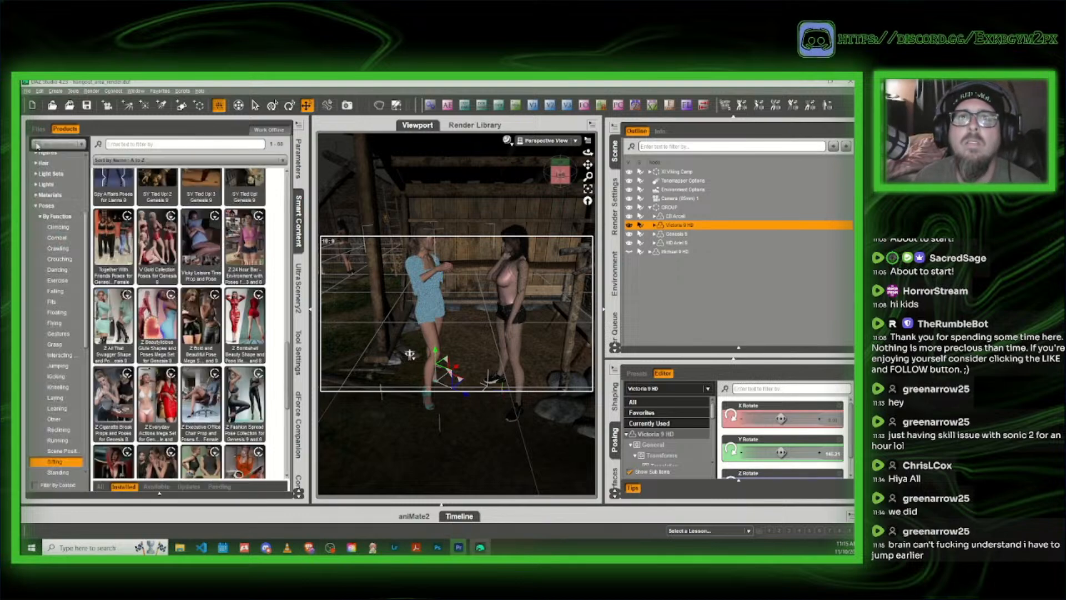
scroll(175, 351, "down", 3)
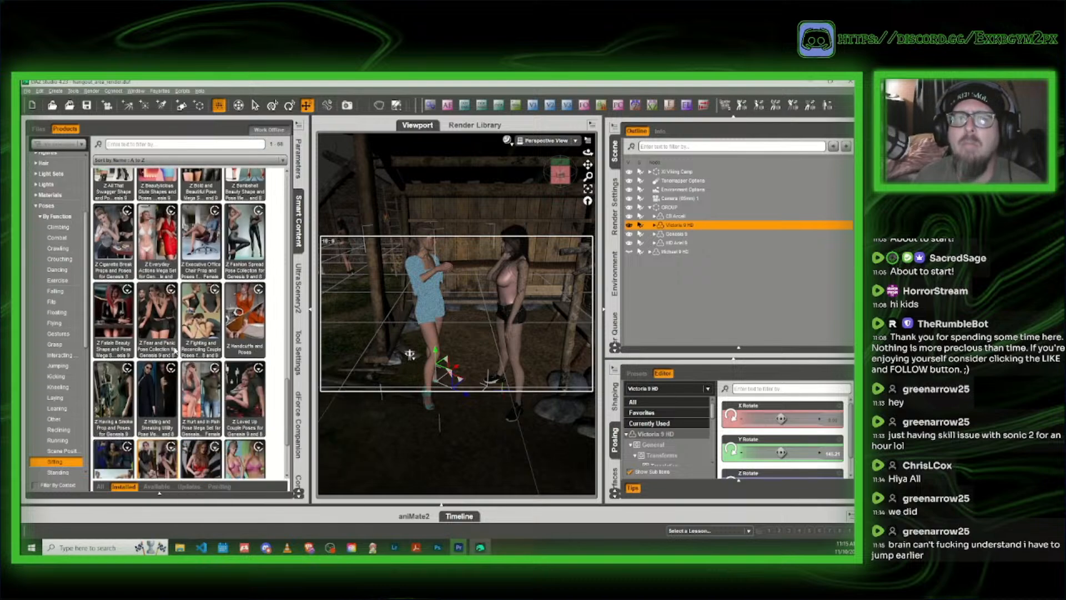
scroll(177, 386, "down", 1)
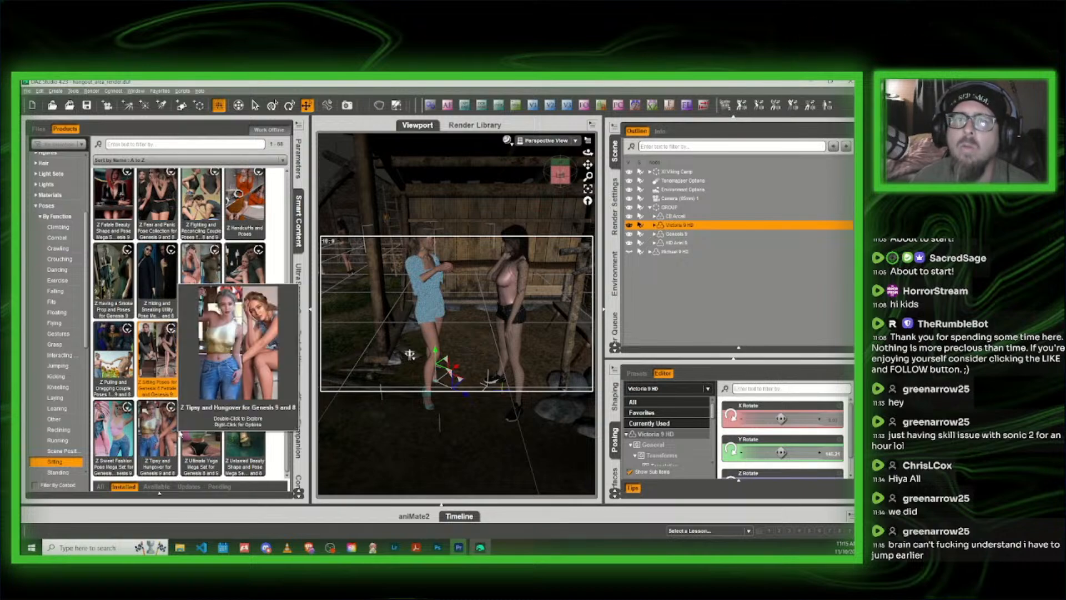
mouse_move(217, 275)
scroll(217, 275, "up", 3)
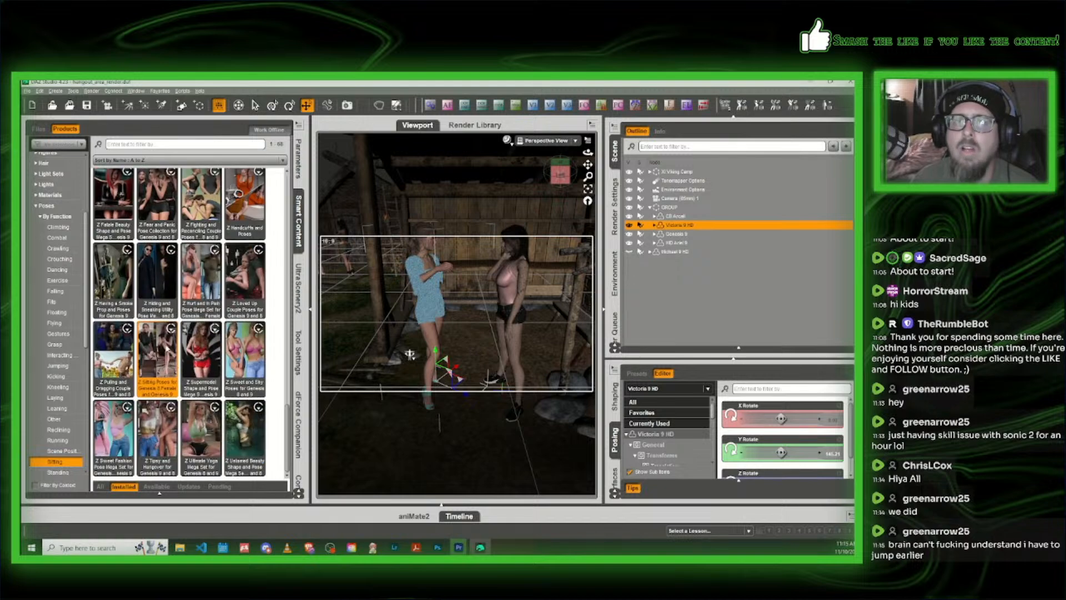
left_click(167, 349)
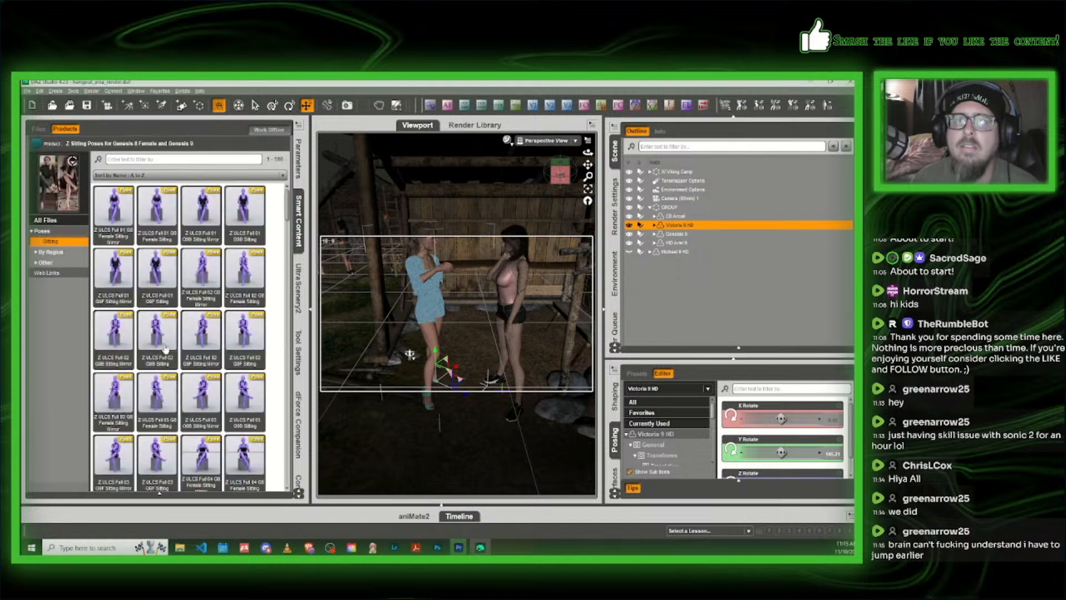
double_click(206, 333)
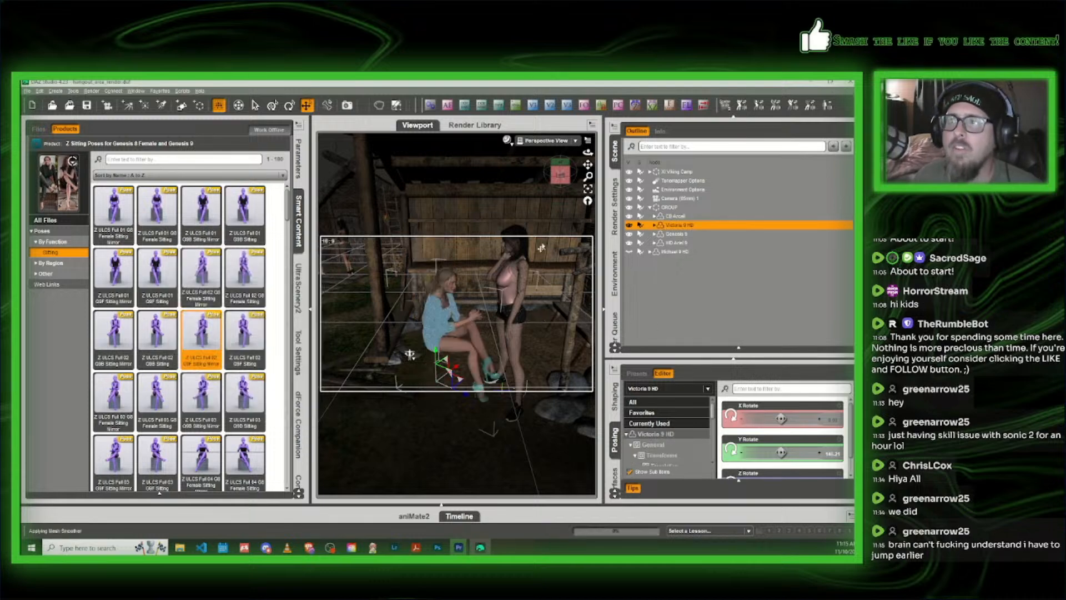
Step: Move the seated Victoria 9 HD figure away from the dark-haired woman, across the ground toward the wooden fence
left_click_drag(566, 178, 575, 178)
left_click(566, 177)
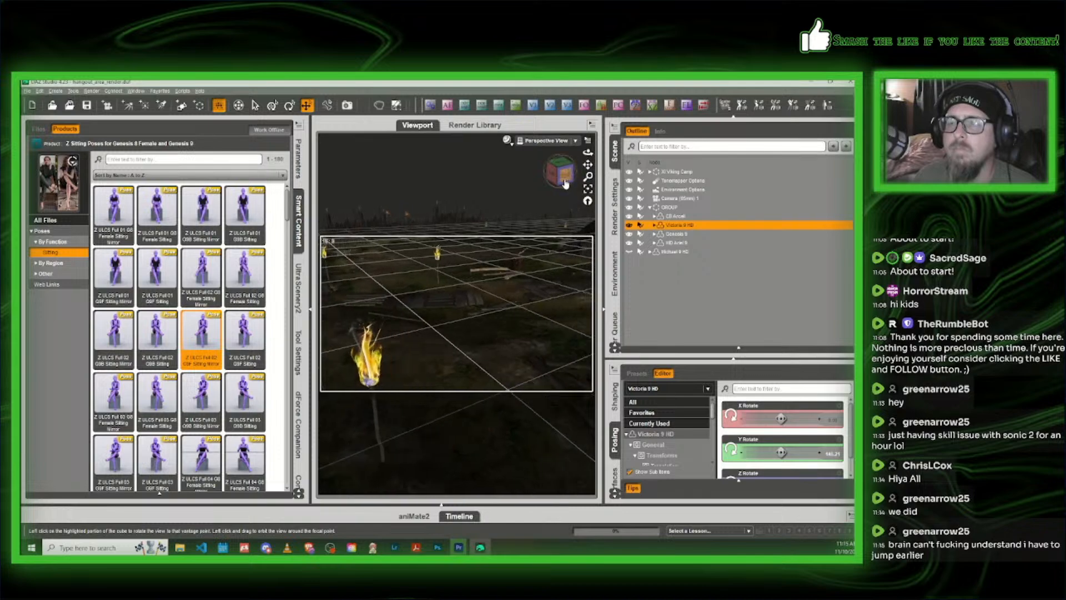
scroll(565, 183, "up", 3)
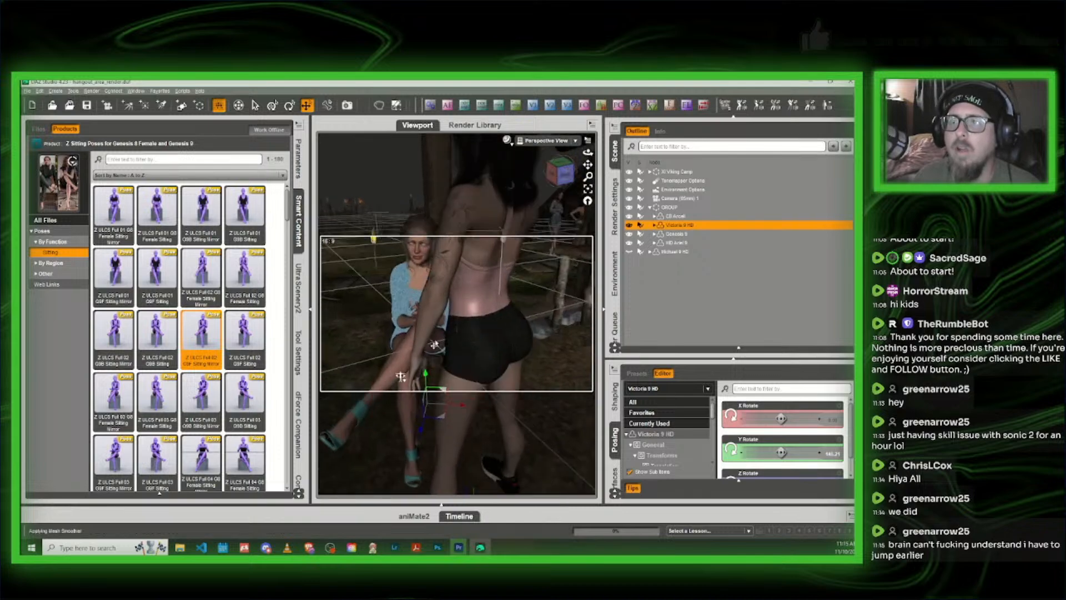
left_click_drag(439, 429, 540, 353)
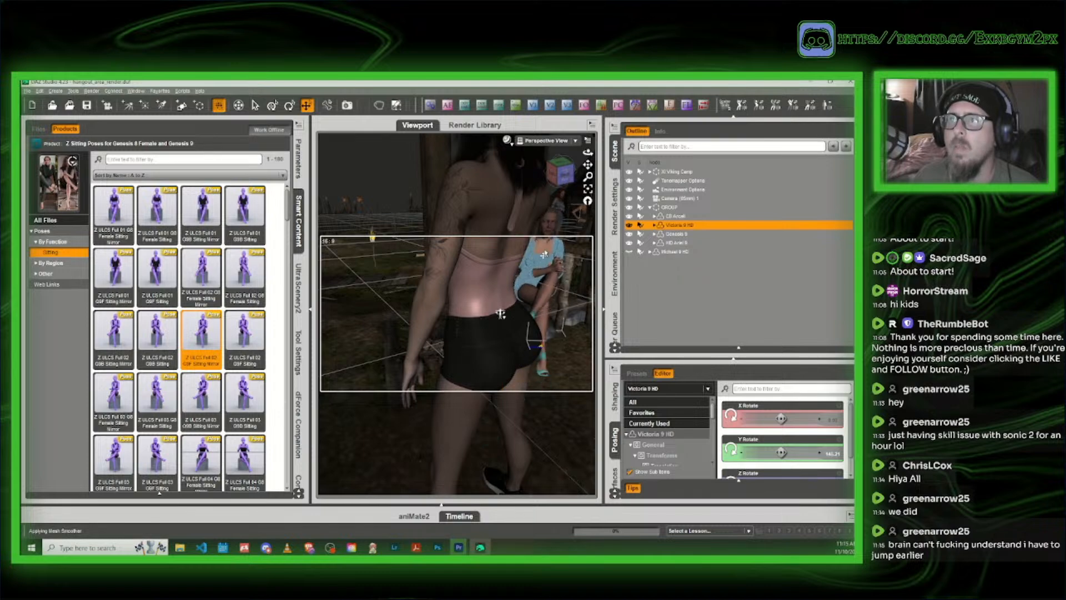
left_click(562, 176)
key("ctrl+f")
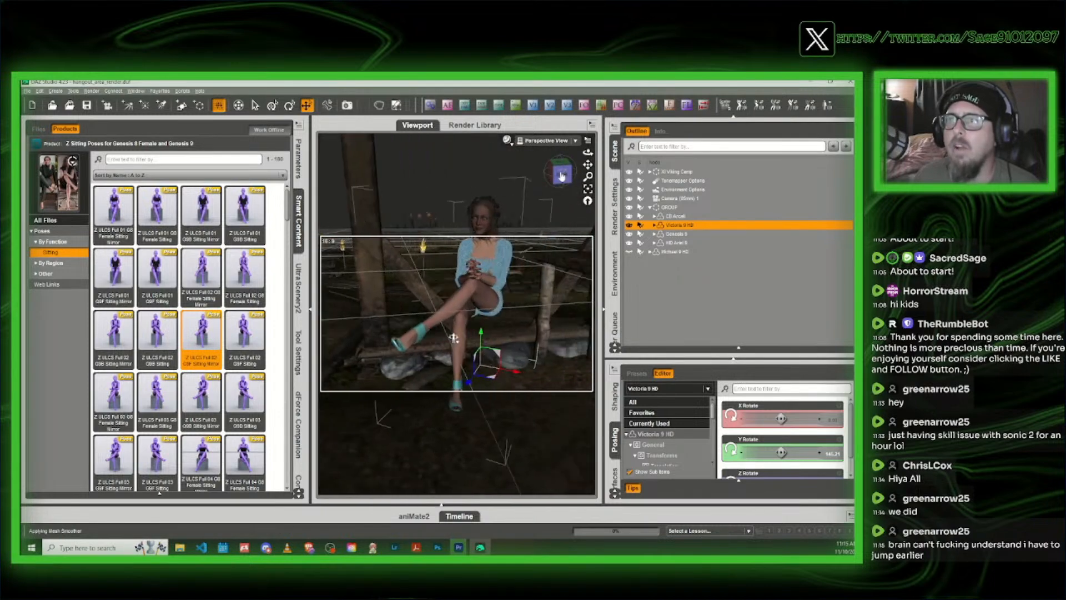
scroll(561, 175, "up", 3)
scroll(494, 399, "up", 1)
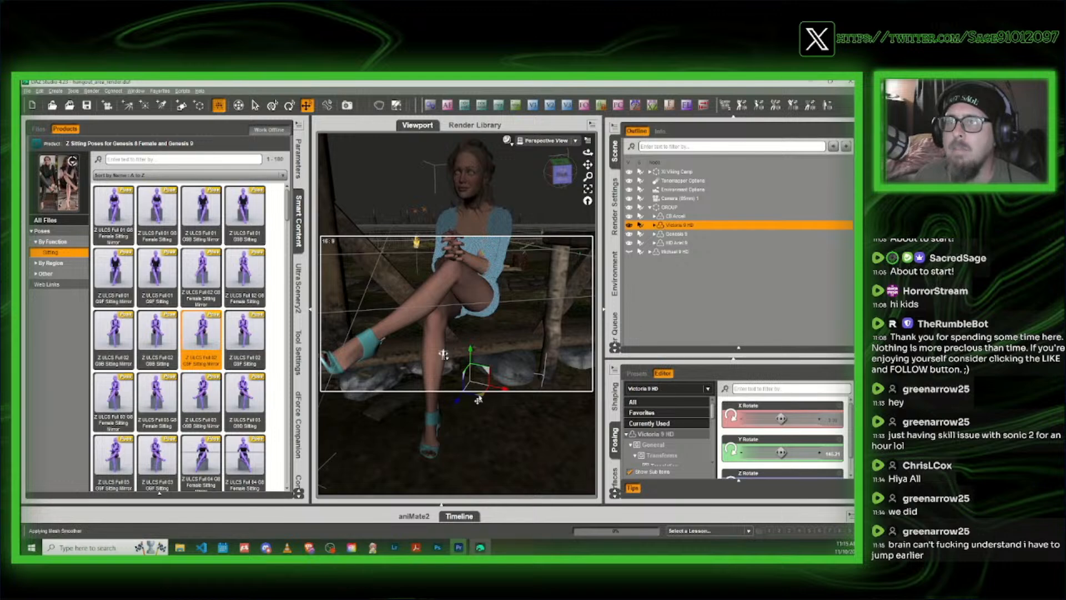
left_click_drag(479, 398, 518, 375)
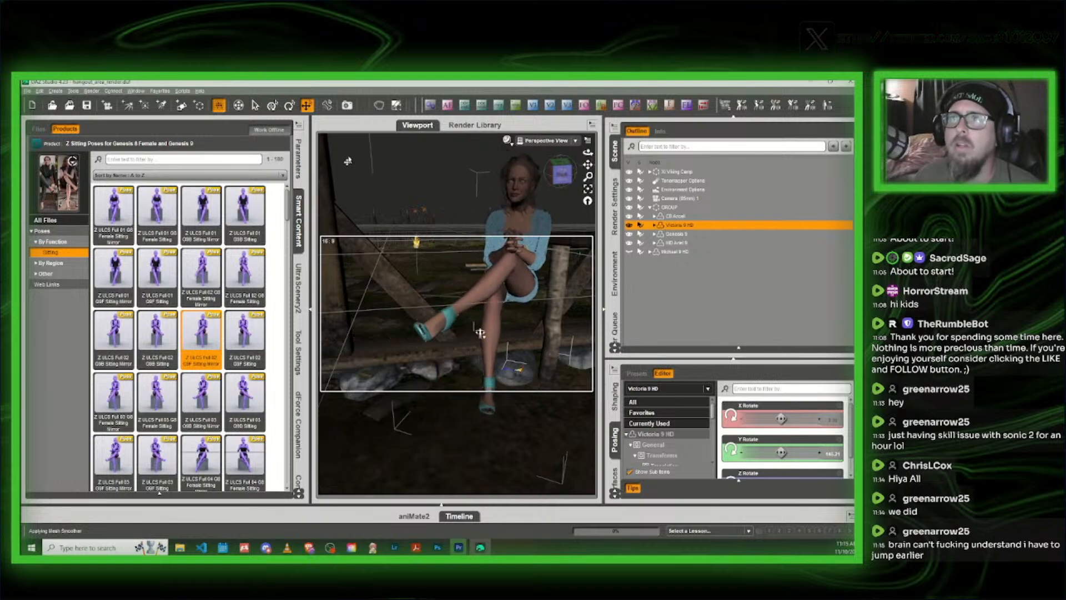
Step: Move the seated figure across the camp to the wooden bench by the woven wall
left_click(290, 105)
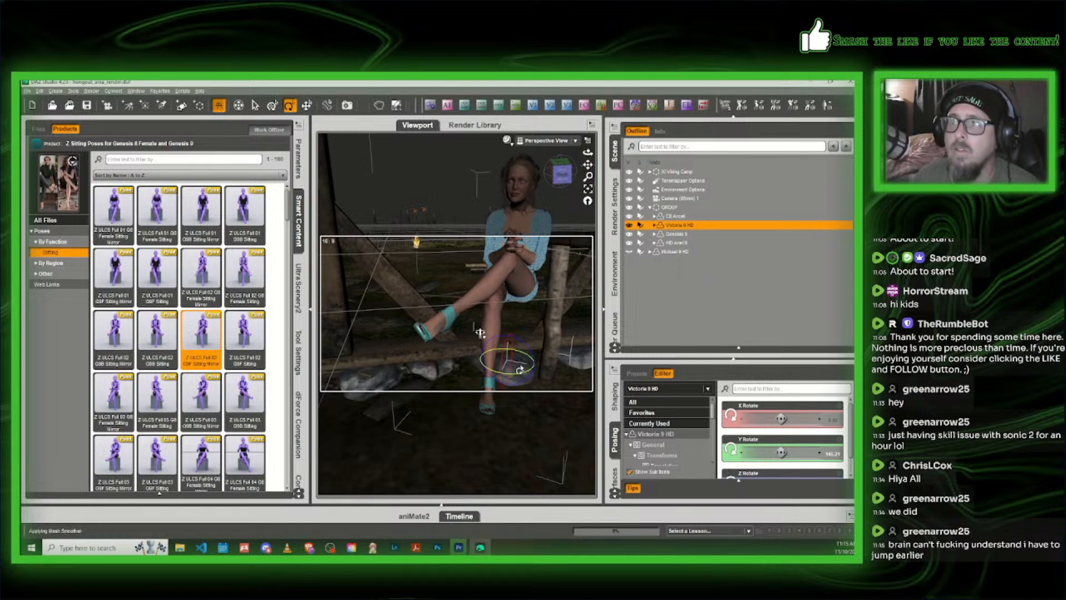
left_click_drag(563, 175, 666, 184)
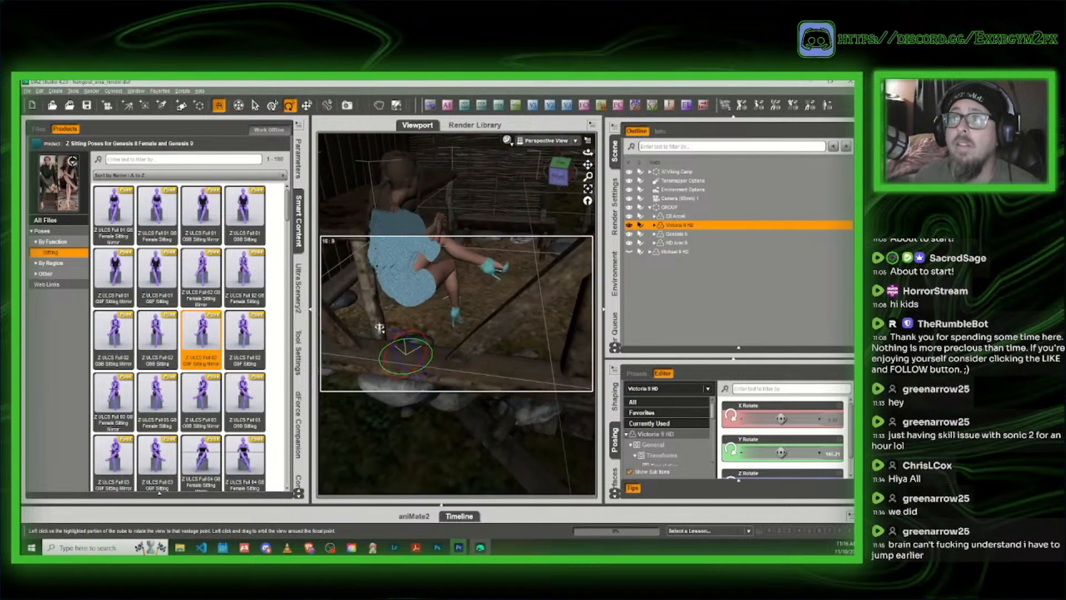
left_click_drag(562, 174, 570, 178)
left_click(307, 105)
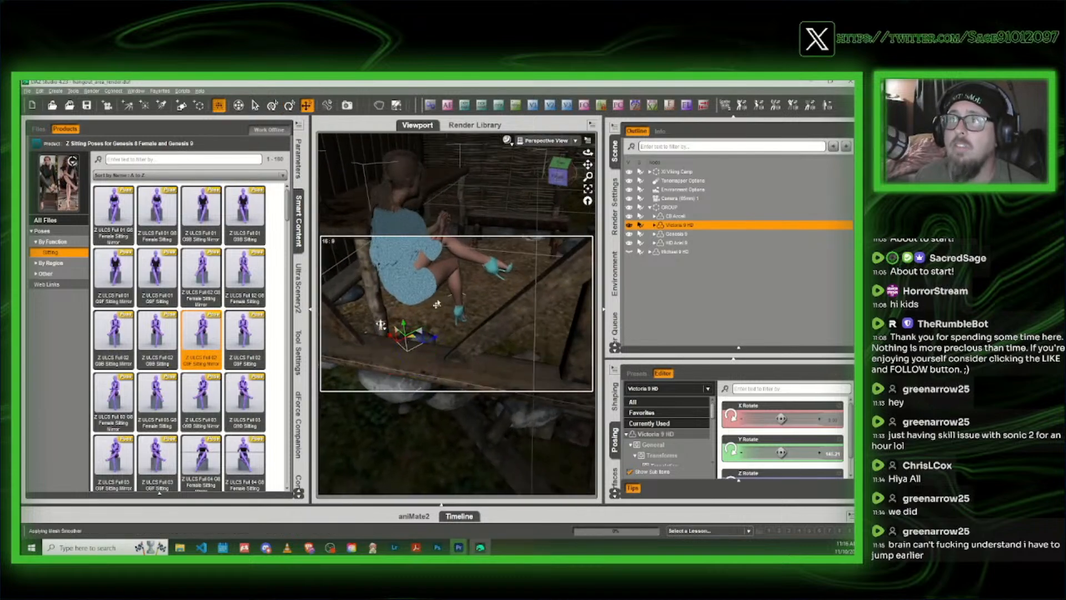
left_click_drag(437, 304, 506, 256)
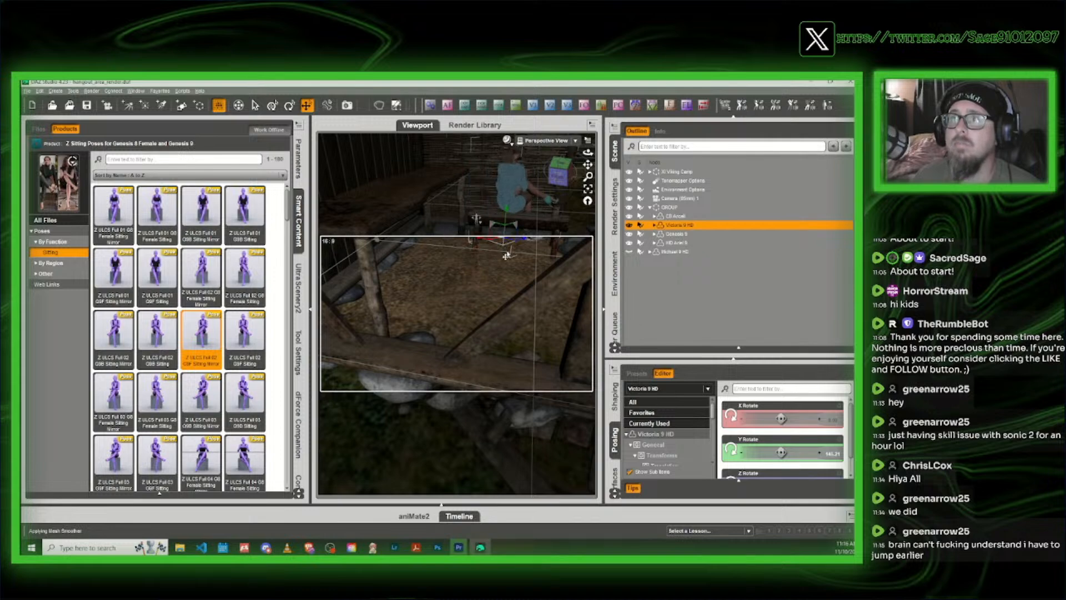
Step: Rotate the seated figure about its vertical axis so her legs point off the open side of the bench
middle_click_drag(506, 256, 419, 261)
scroll(506, 256, "up", 4)
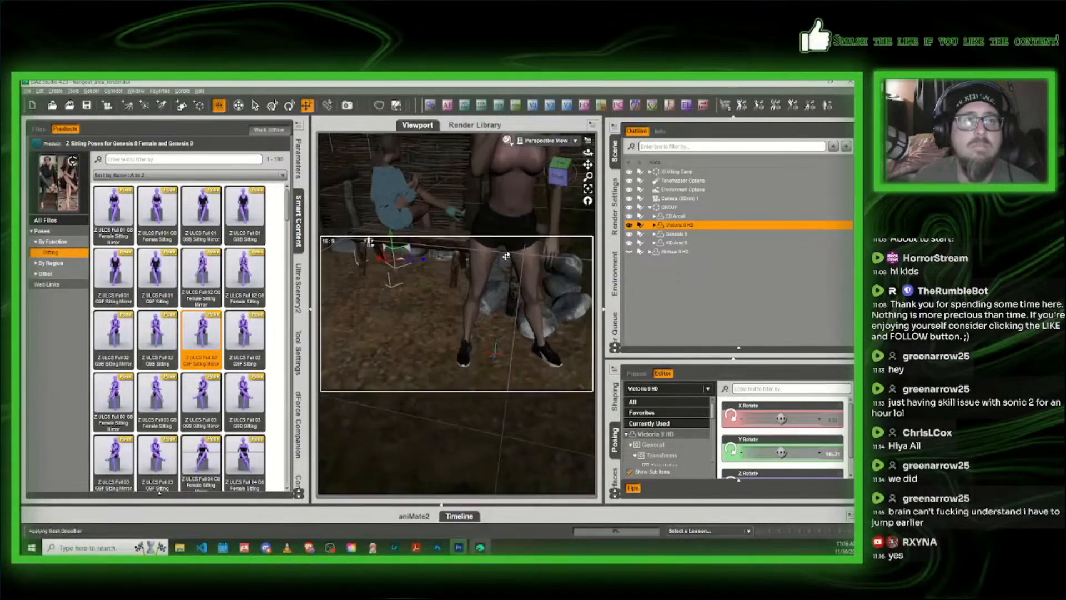
scroll(506, 255, "up", 4)
left_click_drag(565, 176, 500, 178)
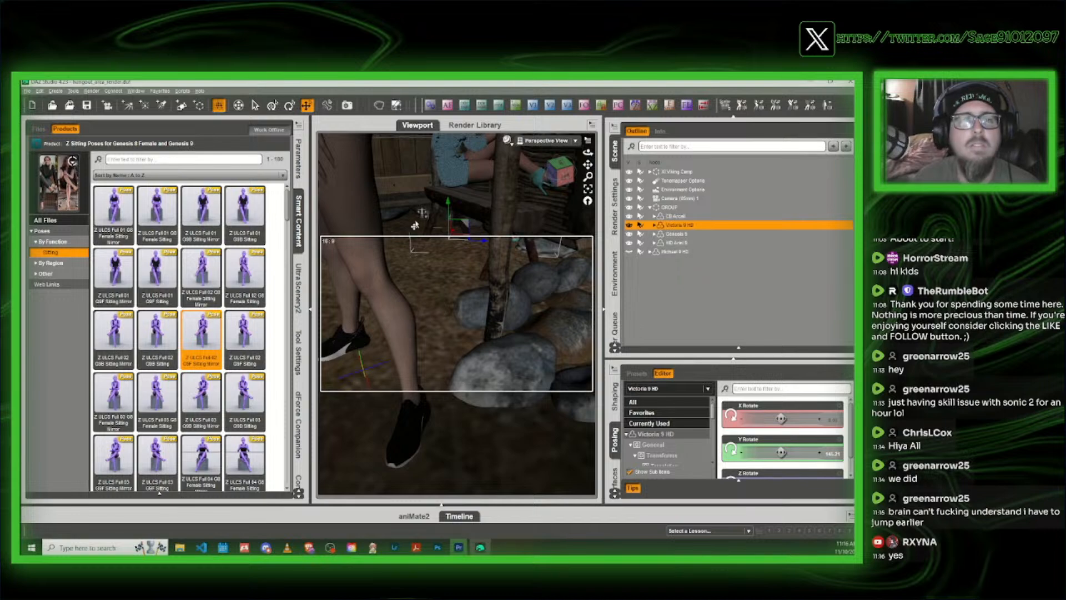
scroll(457, 269, "up", 5)
middle_click_drag(458, 269, 468, 262)
left_click(290, 105)
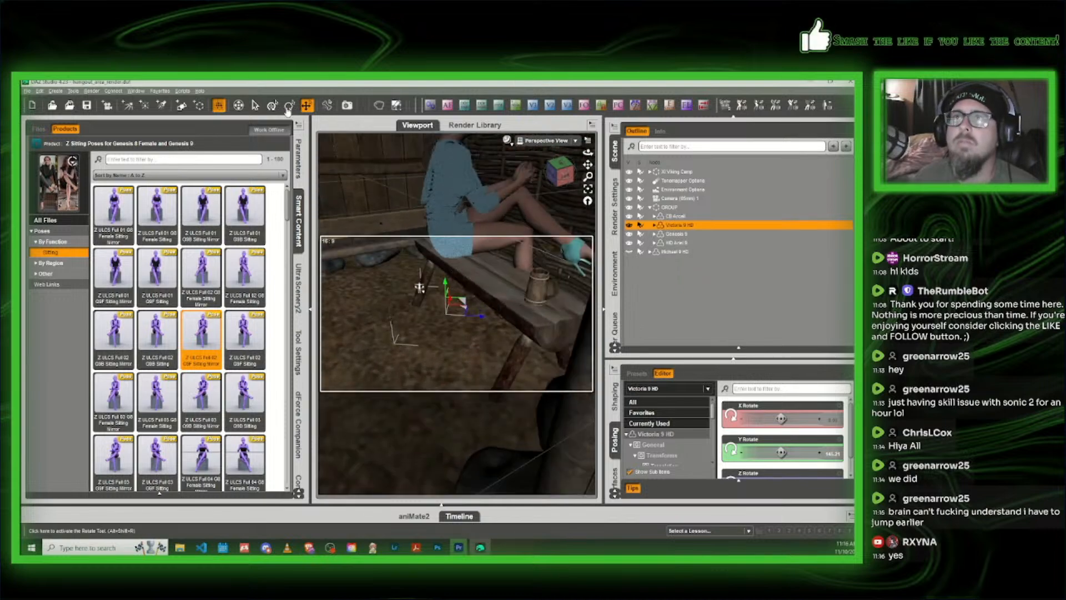
left_click_drag(469, 325, 424, 336)
Step: Move Victoria 9 HD across the ground plane so she sits on the bench beside the wooden mug
left_click(306, 105)
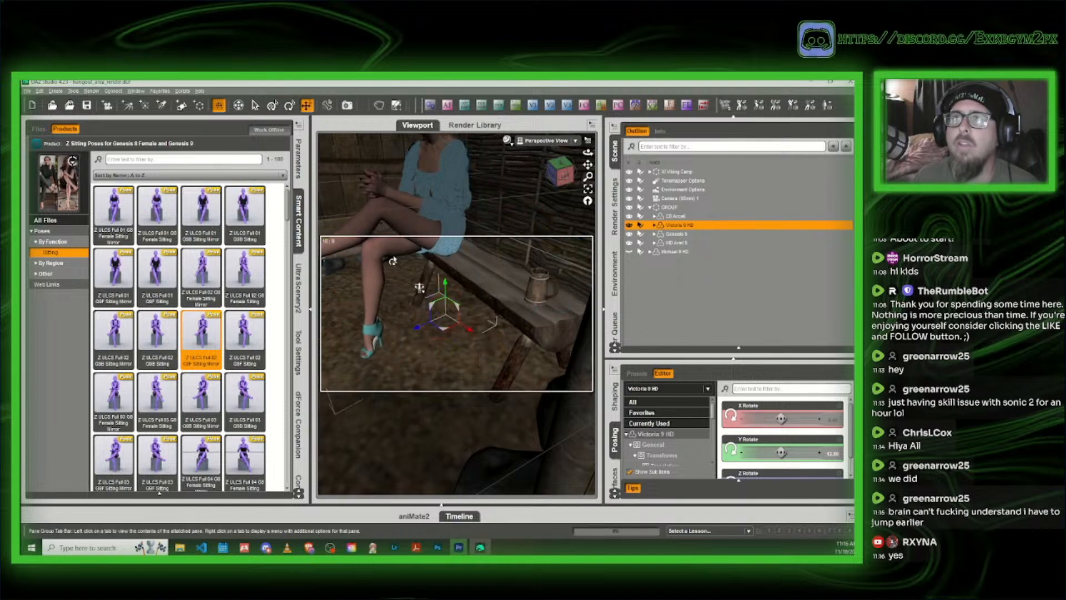
left_click(448, 287)
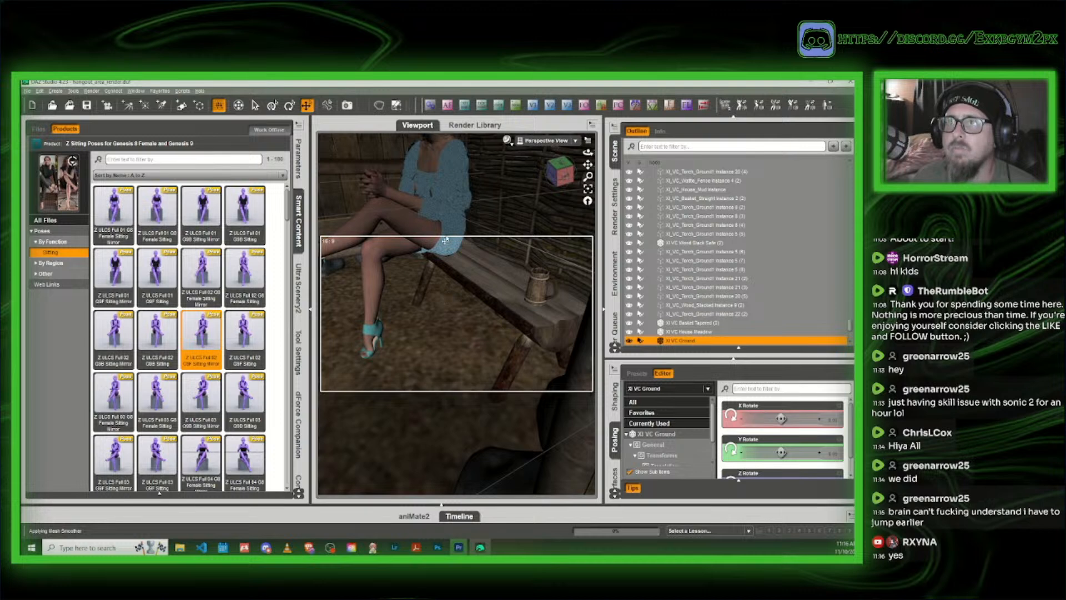
left_click(393, 224)
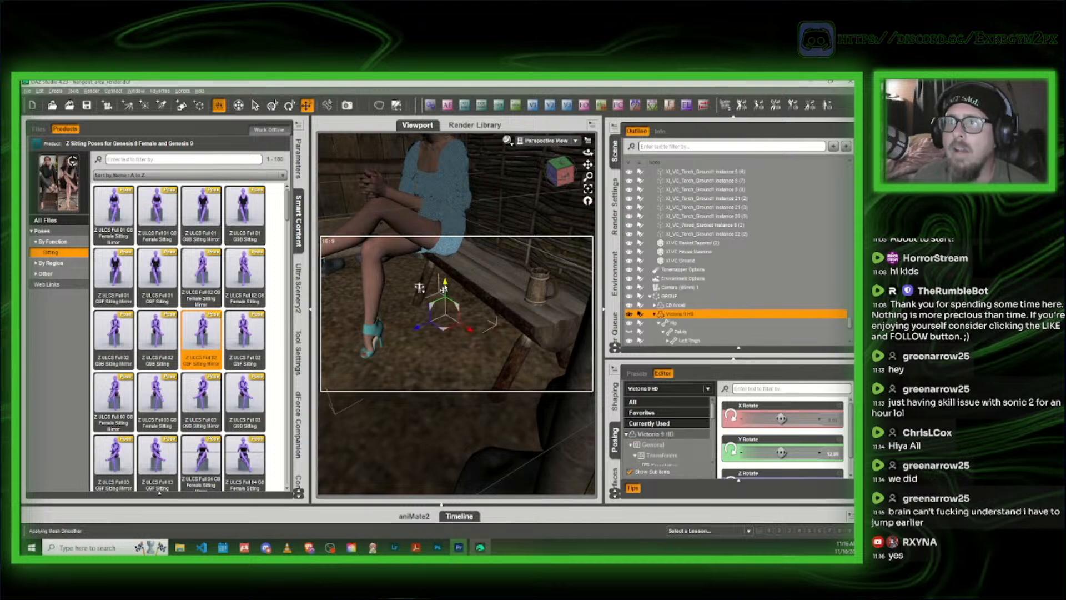
left_click_drag(448, 302, 471, 341)
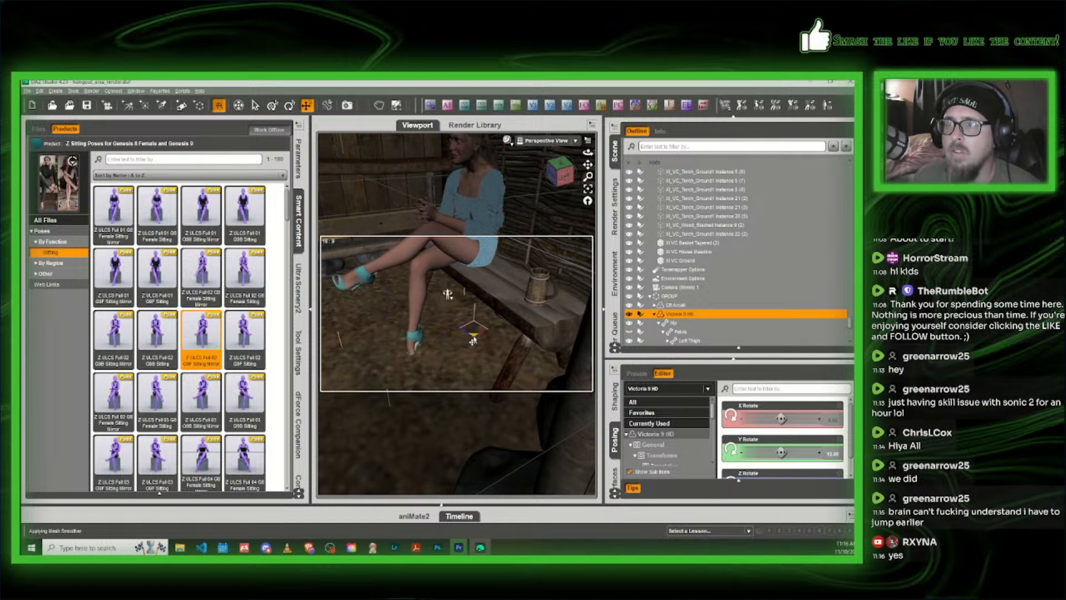
Step: Set the Bend of Victoria 9 HD's right thigh to about -49
left_click(436, 273)
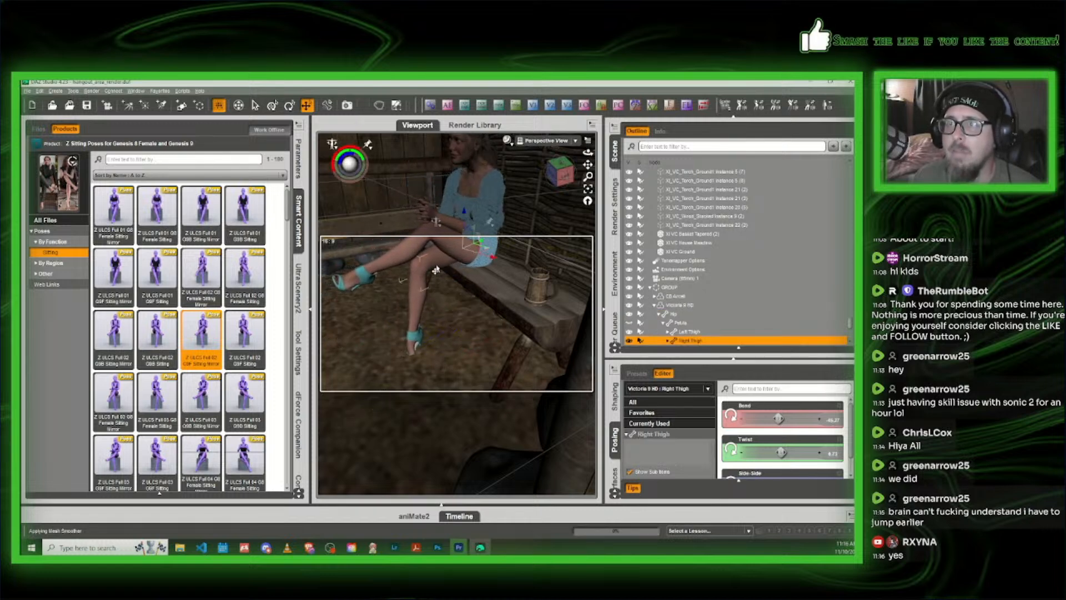
left_click(297, 164)
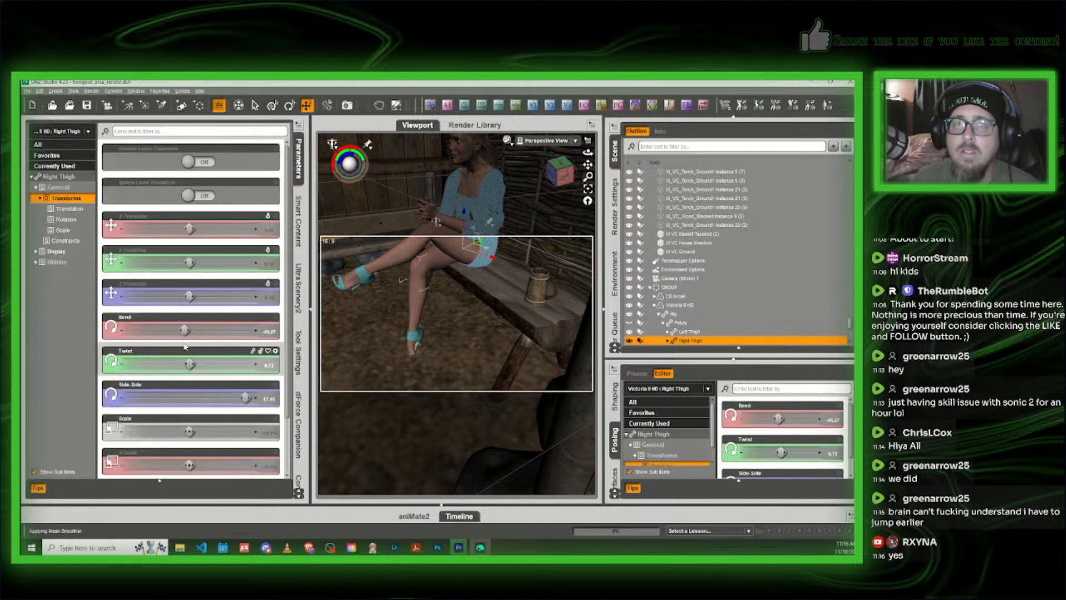
left_click_drag(184, 330, 181, 329)
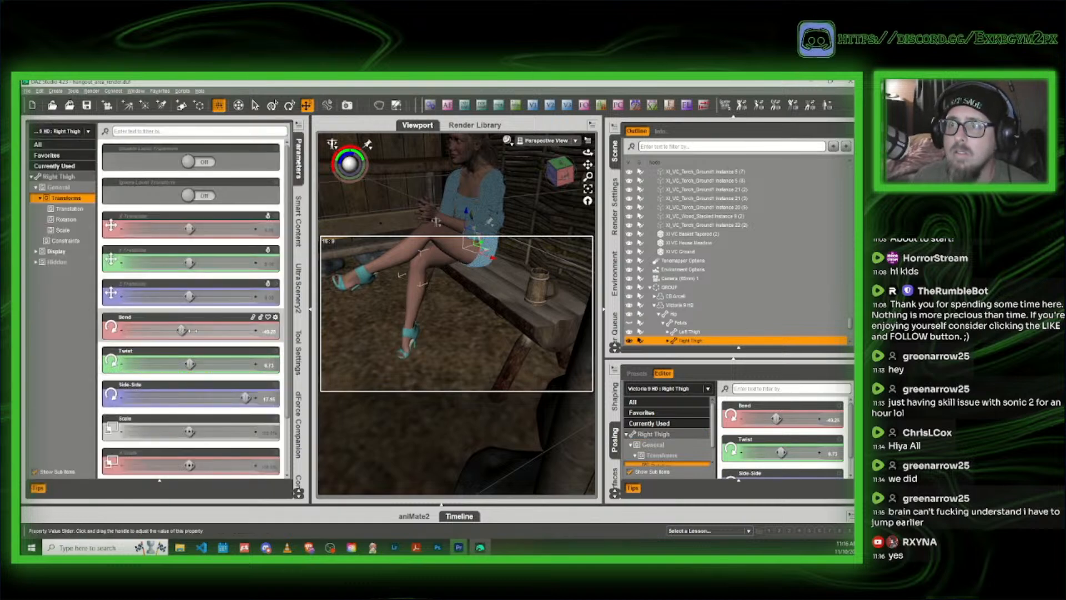
left_click_drag(557, 172, 561, 167)
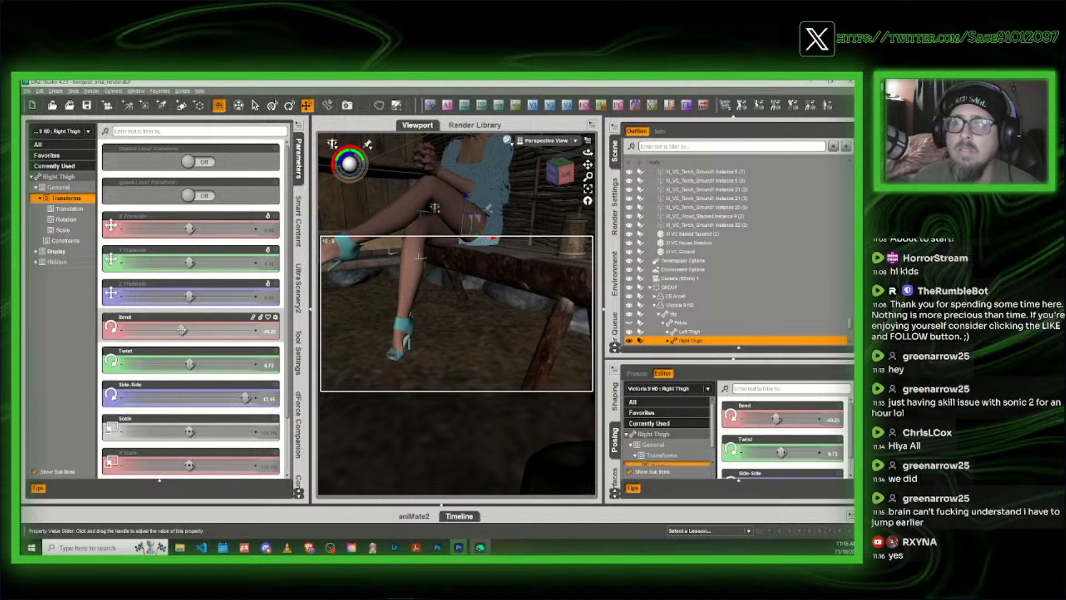
Step: Set the Bend of Victoria 9 HD's right thigh to about -50
left_click_drag(181, 329, 181, 330)
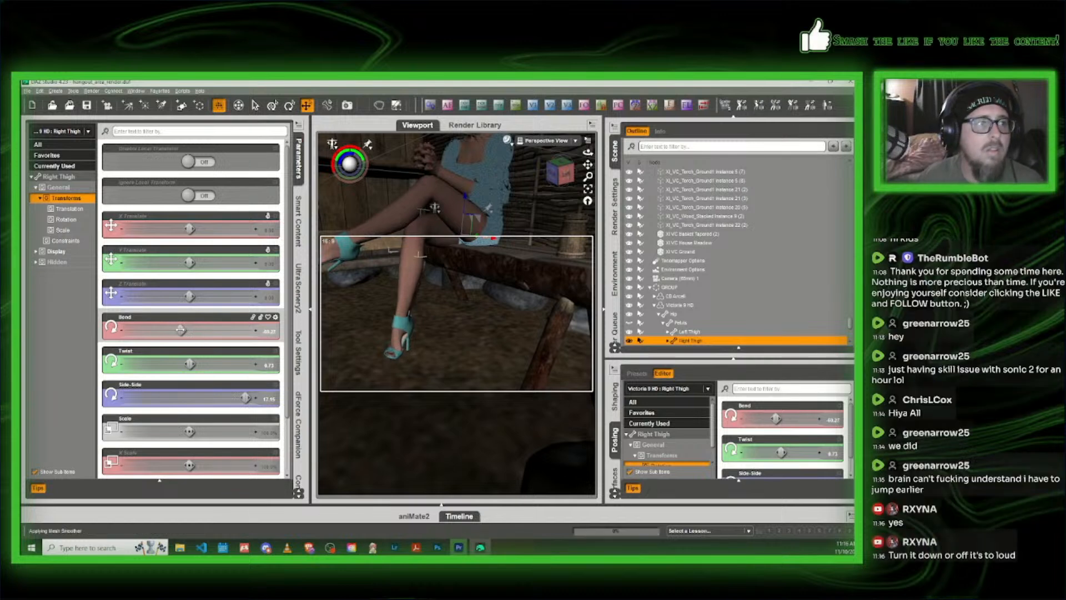
mouse_move(180, 330)
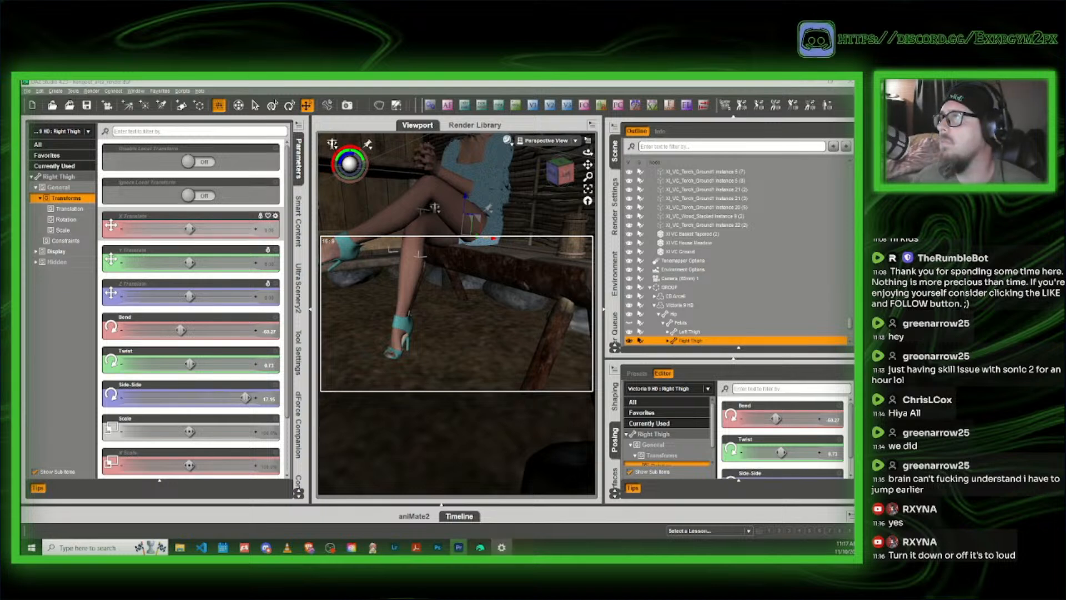
Step: Reduce the Bend of Victoria 9 HD's Neck 1 joint to lift her head more upright
left_click_drag(853, 194, 461, 83)
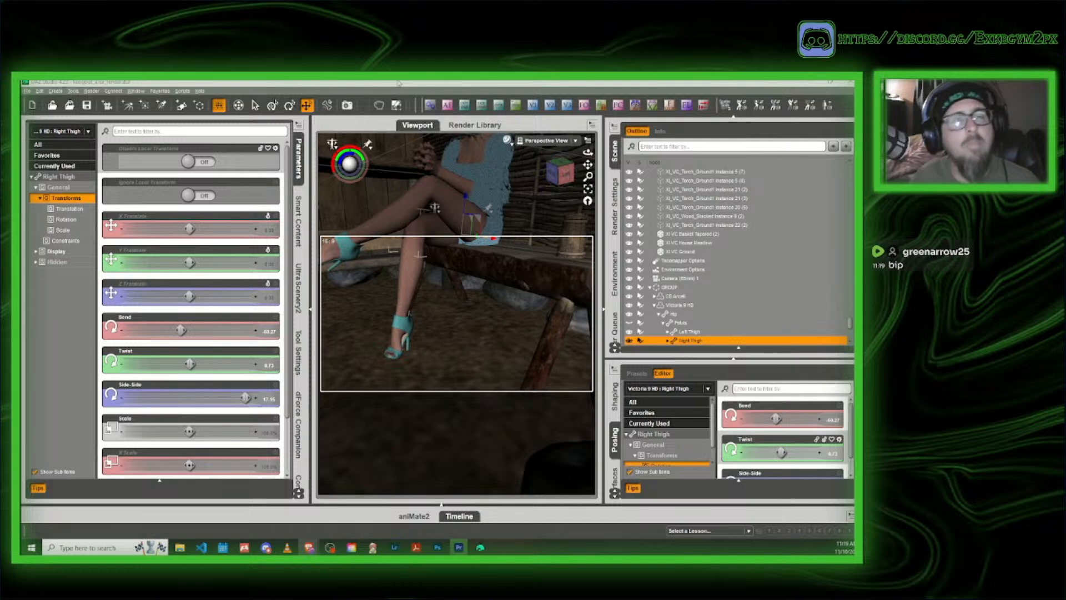
left_click(399, 82)
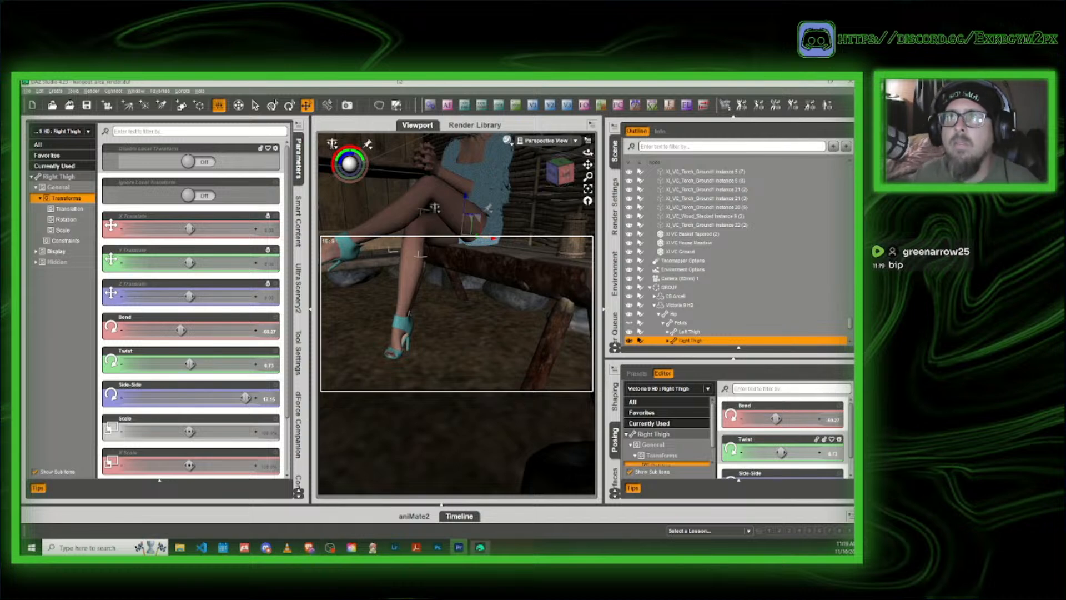
left_click_drag(588, 164, 578, 290)
scroll(489, 289, "up", 5)
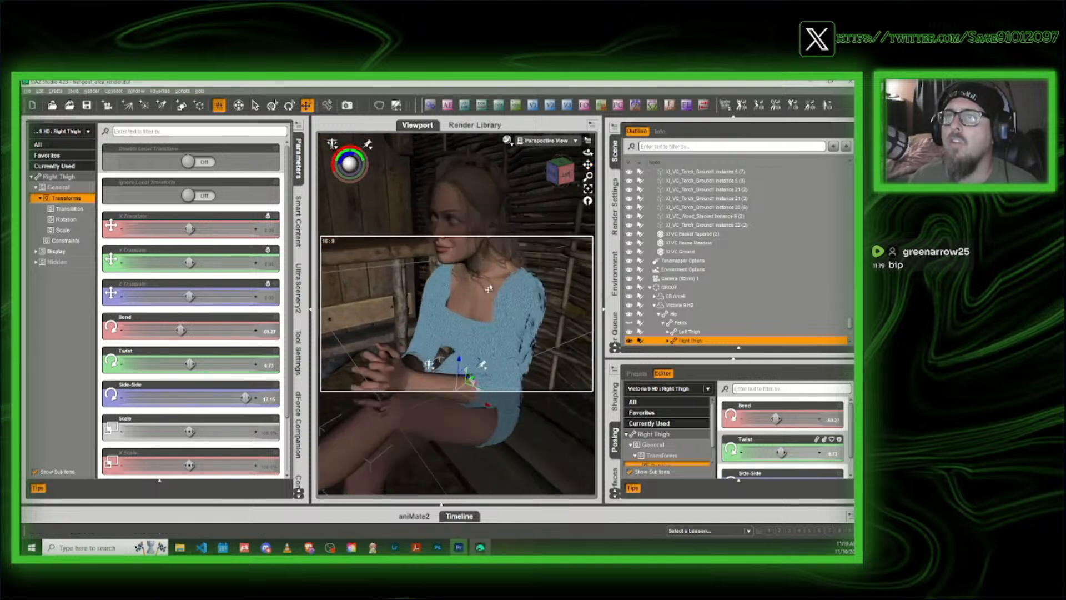
left_click(486, 272)
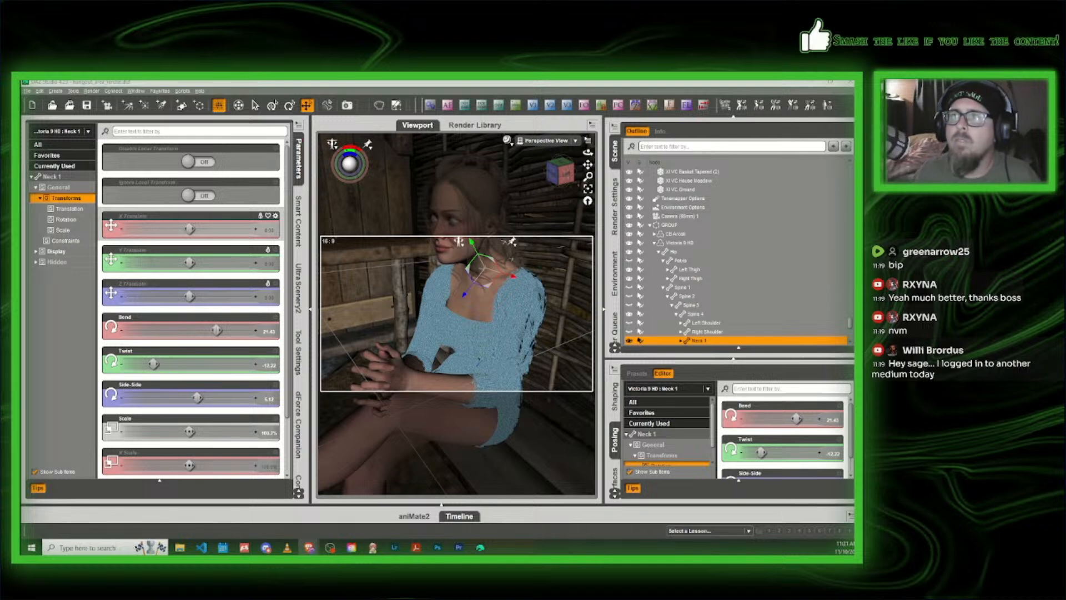
left_click(557, 186)
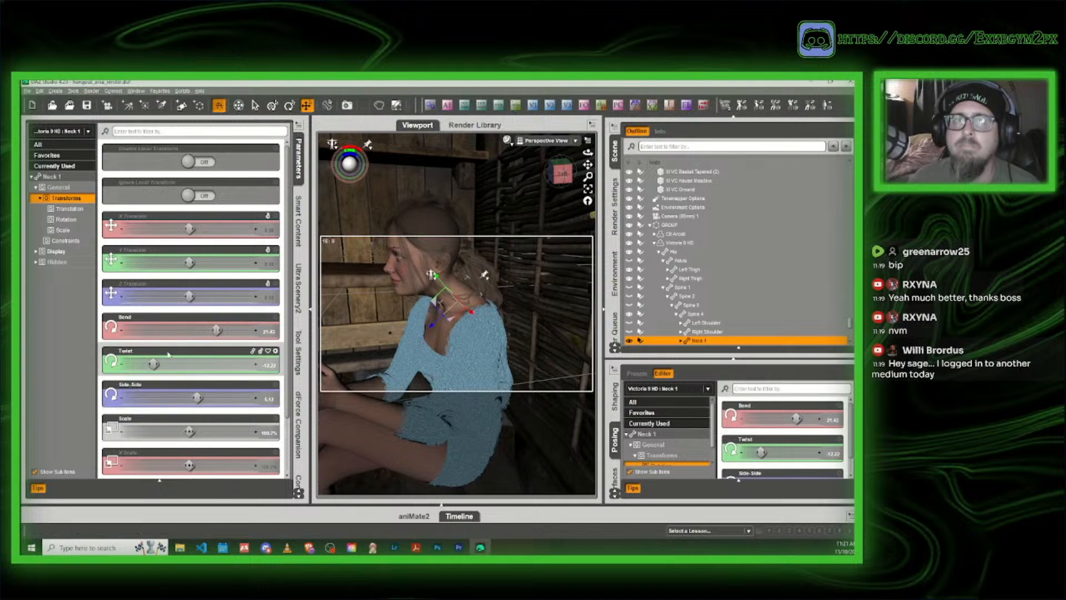
left_click_drag(217, 330, 185, 330)
Step: Run the Look at Camera script on Victoria 9 HD's head and accept eye and head movement at 100%
left_click(411, 220)
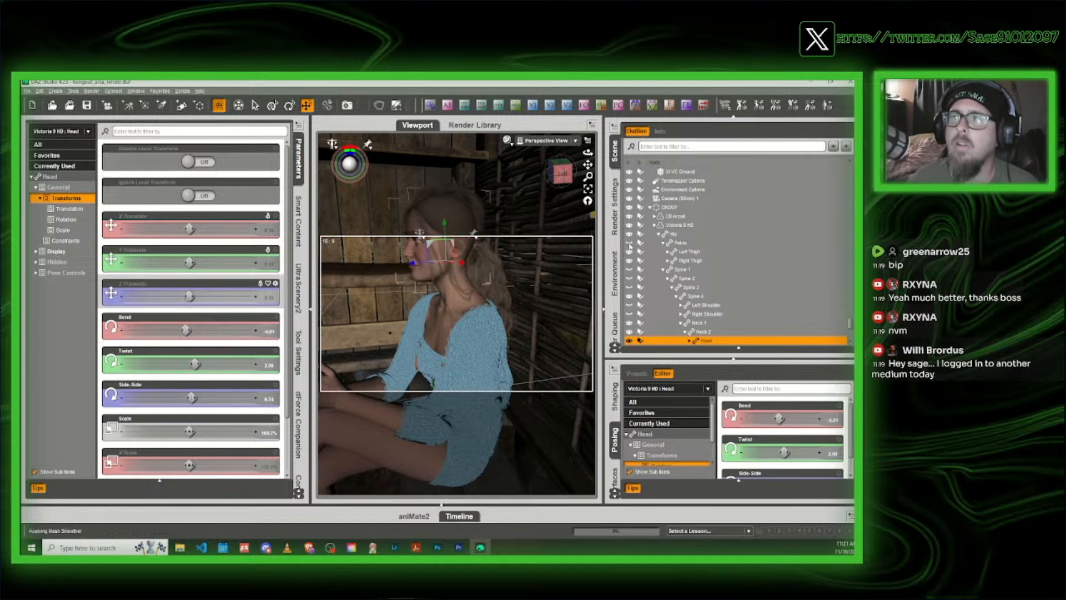
left_click_drag(556, 174, 556, 177)
scroll(560, 174, "down", 10)
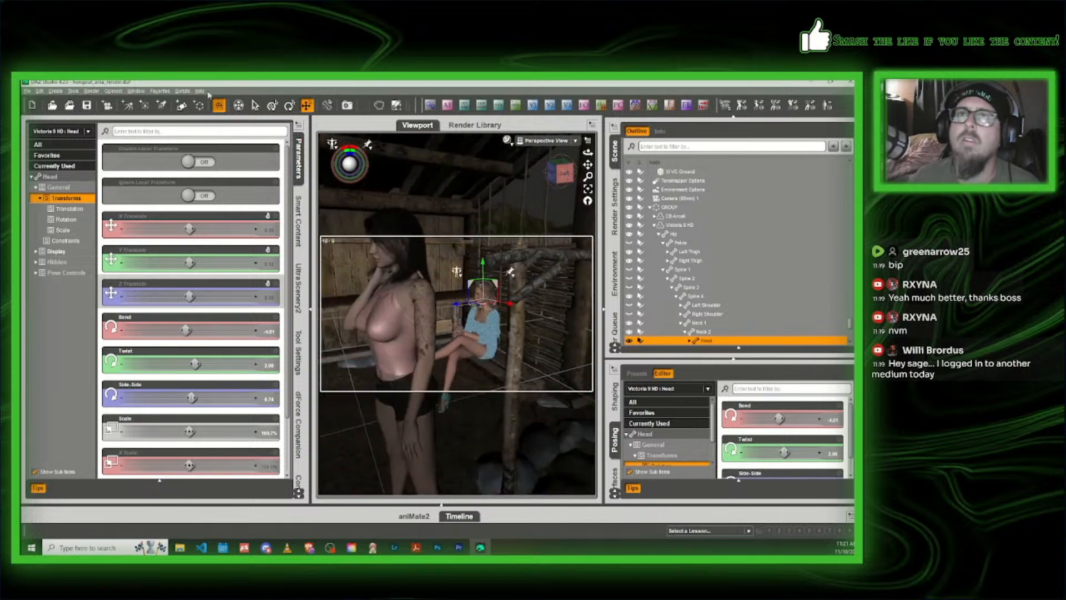
left_click(182, 91)
left_click(203, 110)
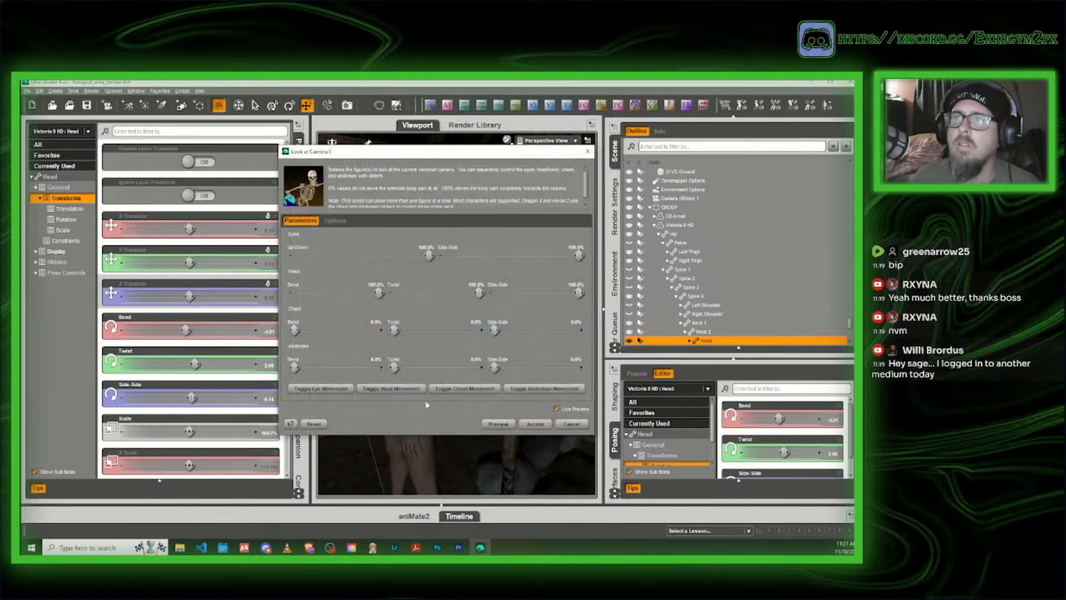
left_click(535, 425)
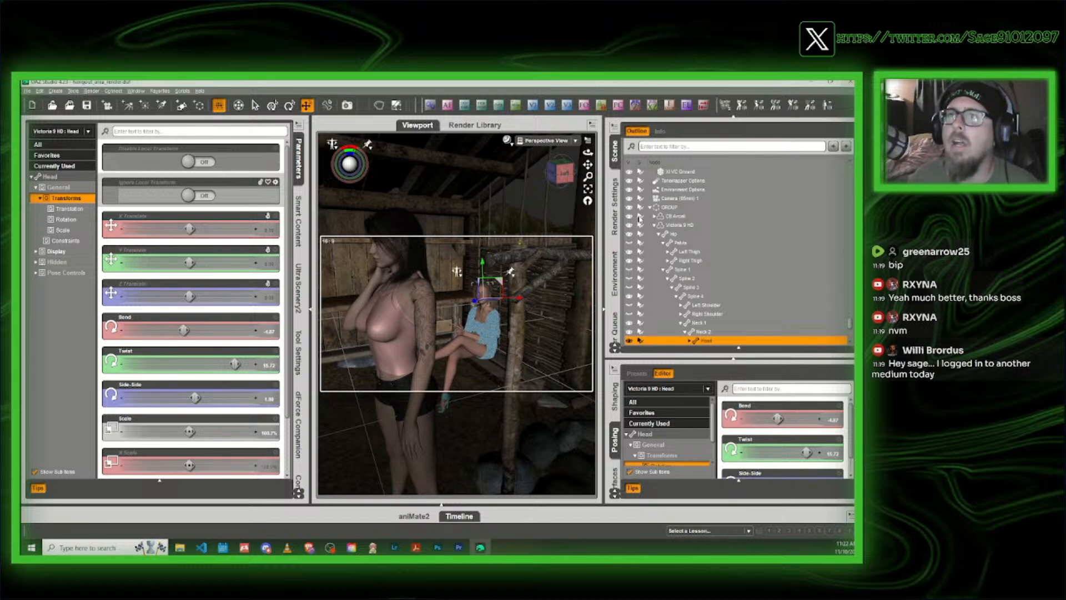
Step: Switch to Visual Studio Code to check the open game script
scroll(502, 321, "down", 10)
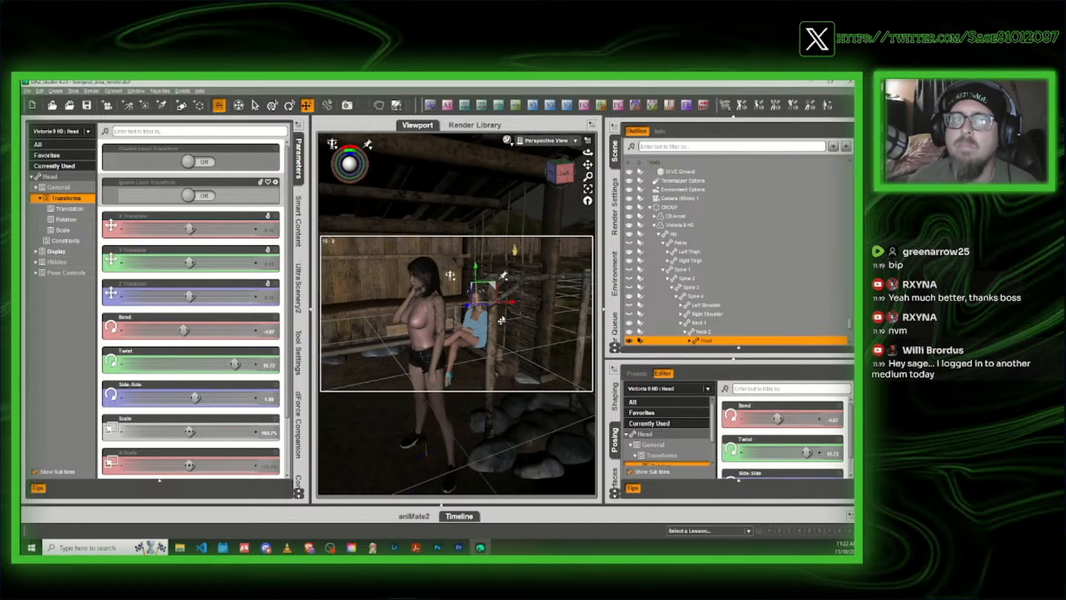
middle_click_drag(501, 321, 501, 257)
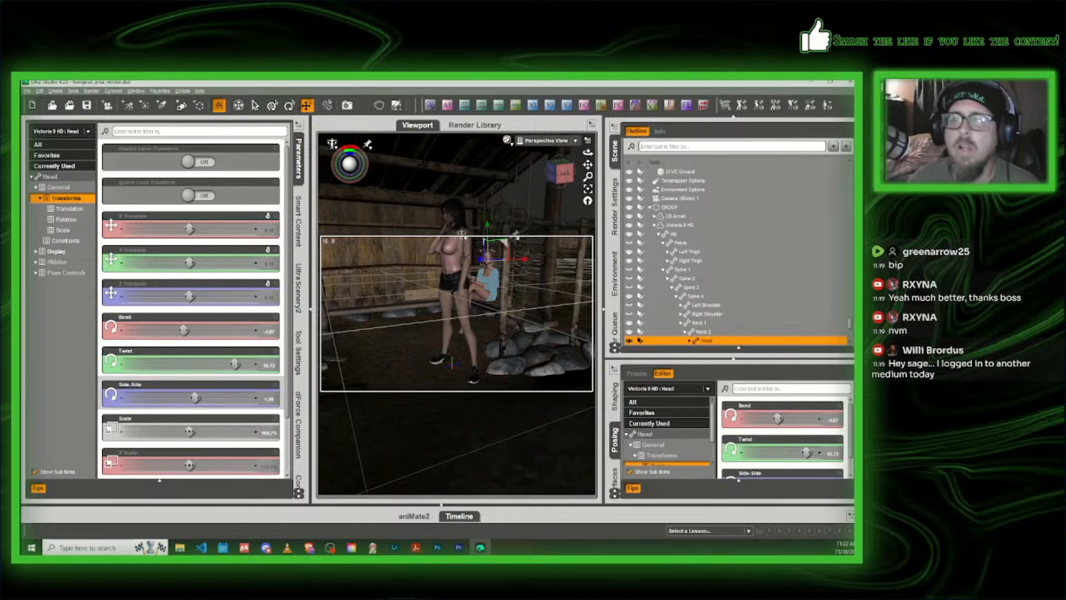
left_click(205, 550)
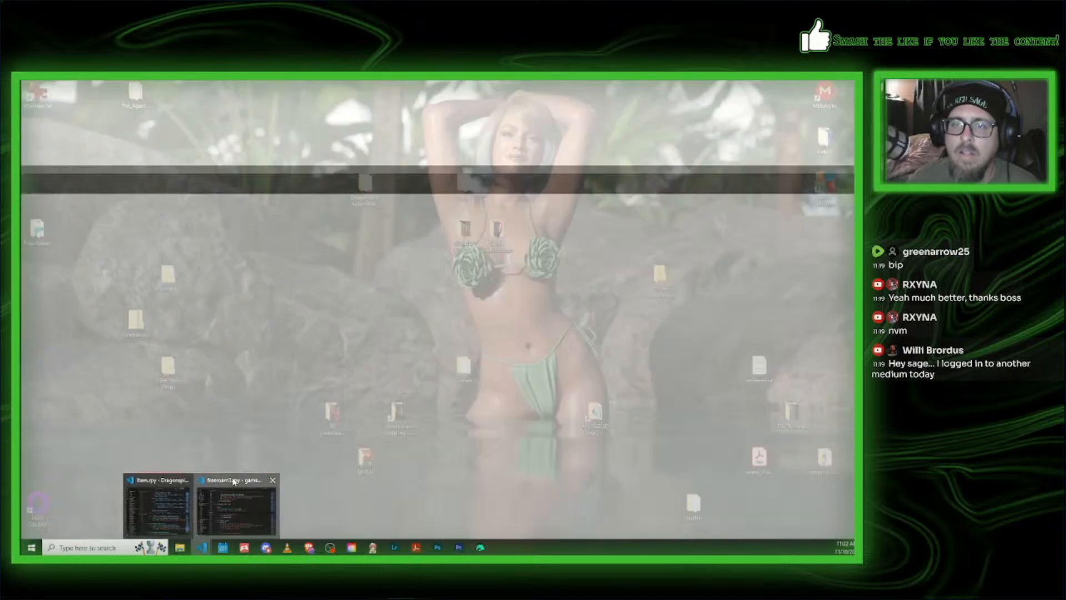
left_click(233, 483)
scroll(235, 471, "down", 1)
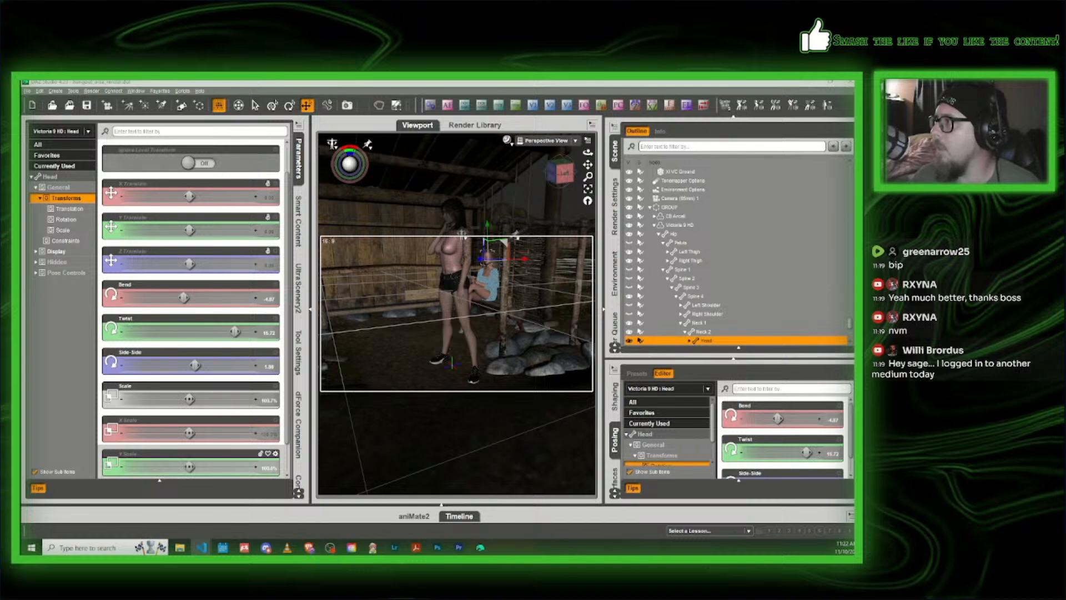
Step: Select the standing CB Arceli figure and open the Z Everyday Standing Poses for Genesis 9 product from the standing poses
left_click(445, 282)
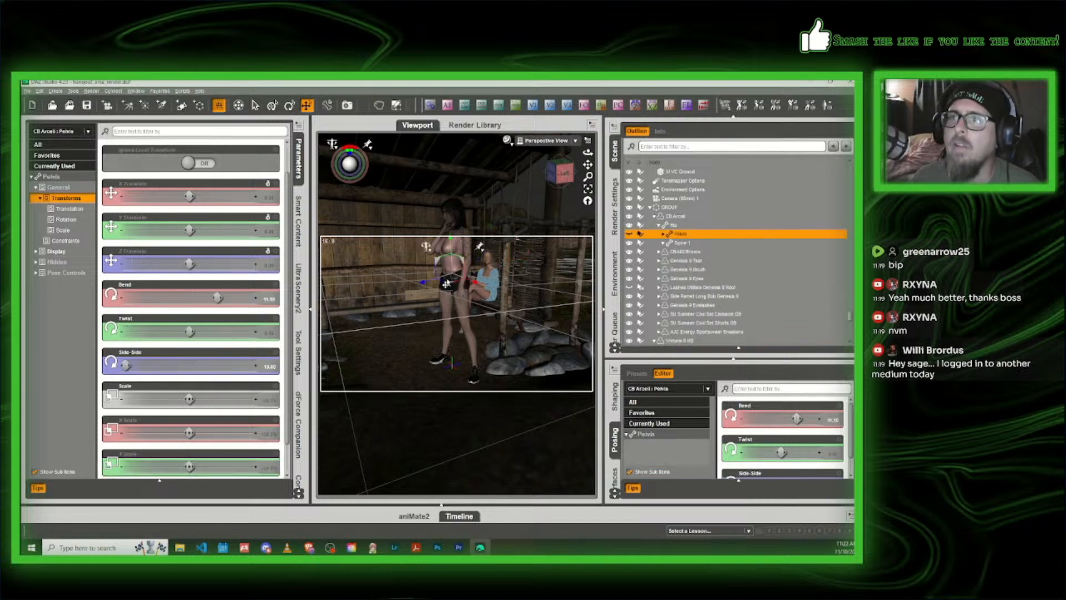
left_click(300, 223)
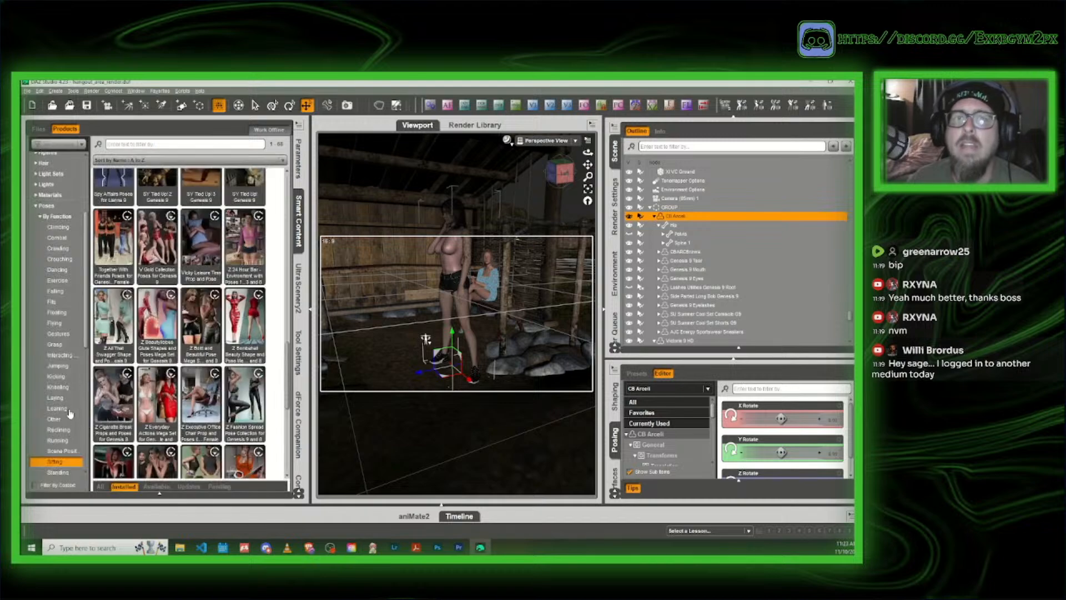
scroll(69, 415, "down", 4)
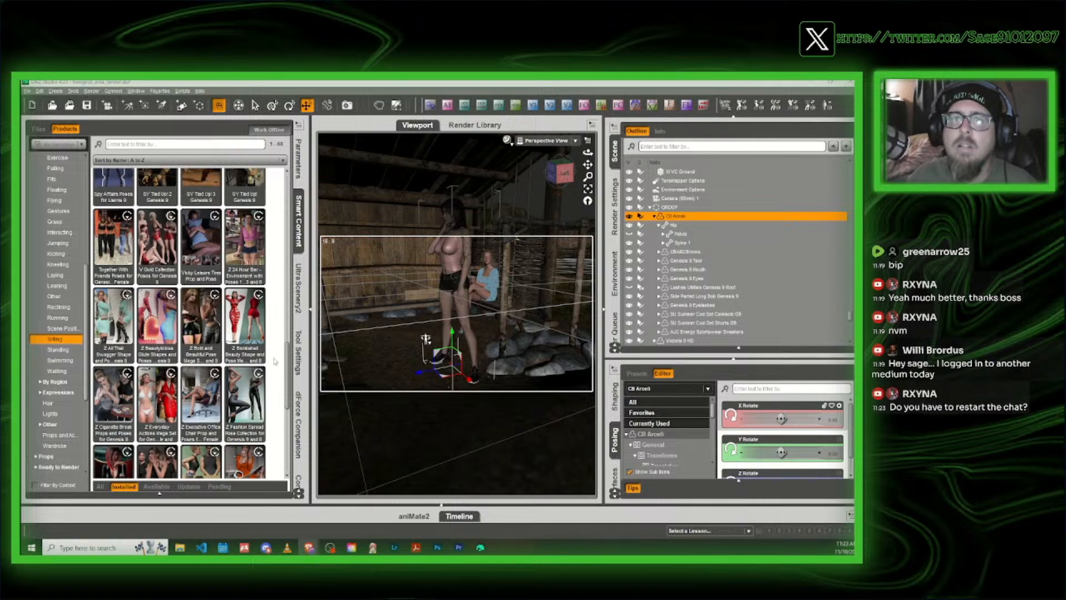
scroll(210, 380, "up", 3)
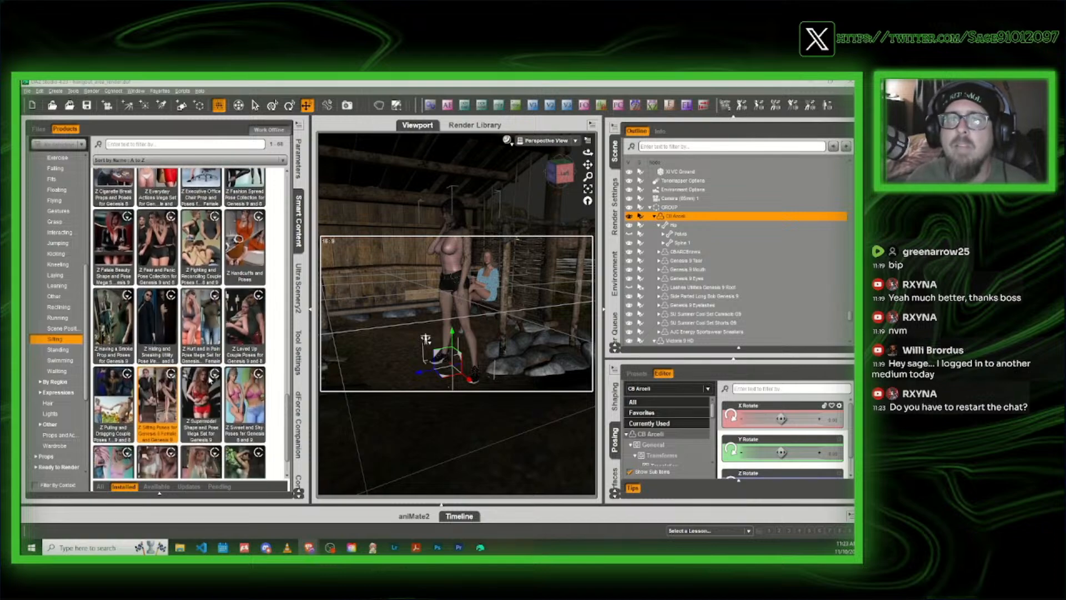
left_click(62, 350)
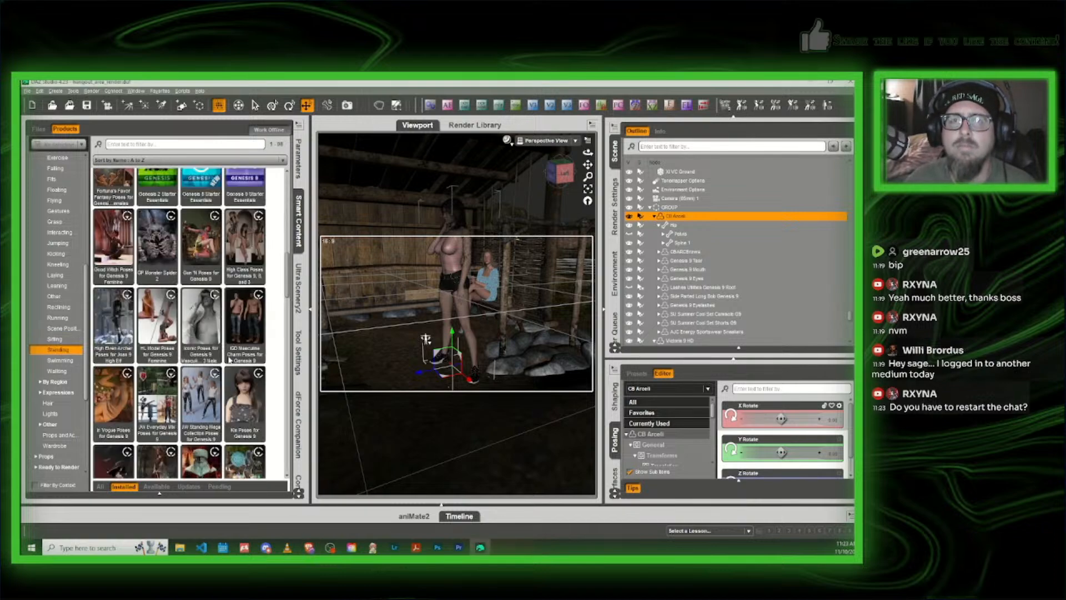
scroll(228, 360, "down", 10)
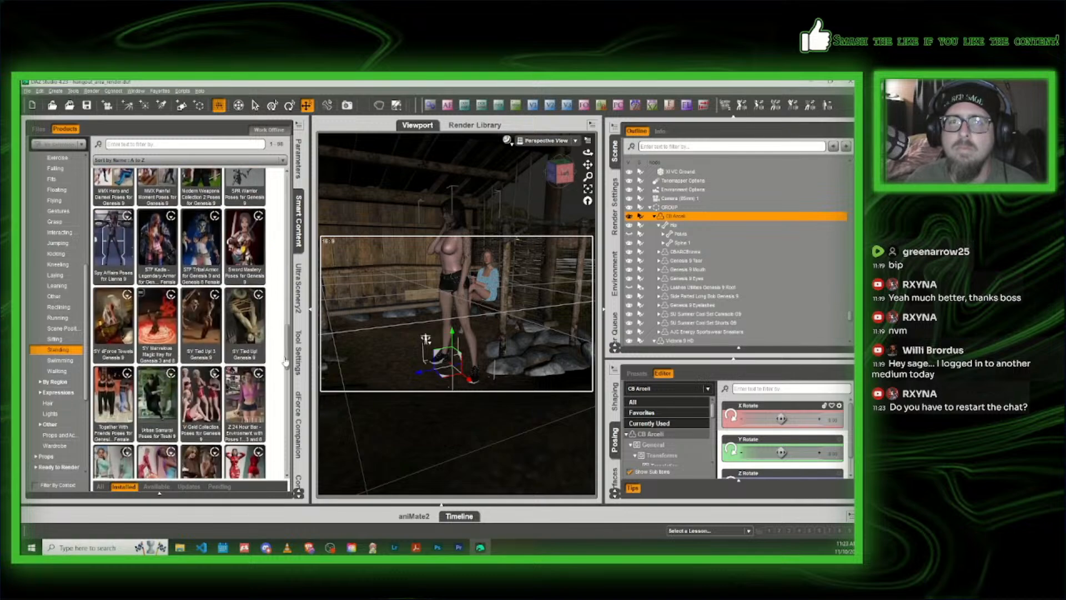
scroll(203, 392, "down", 1)
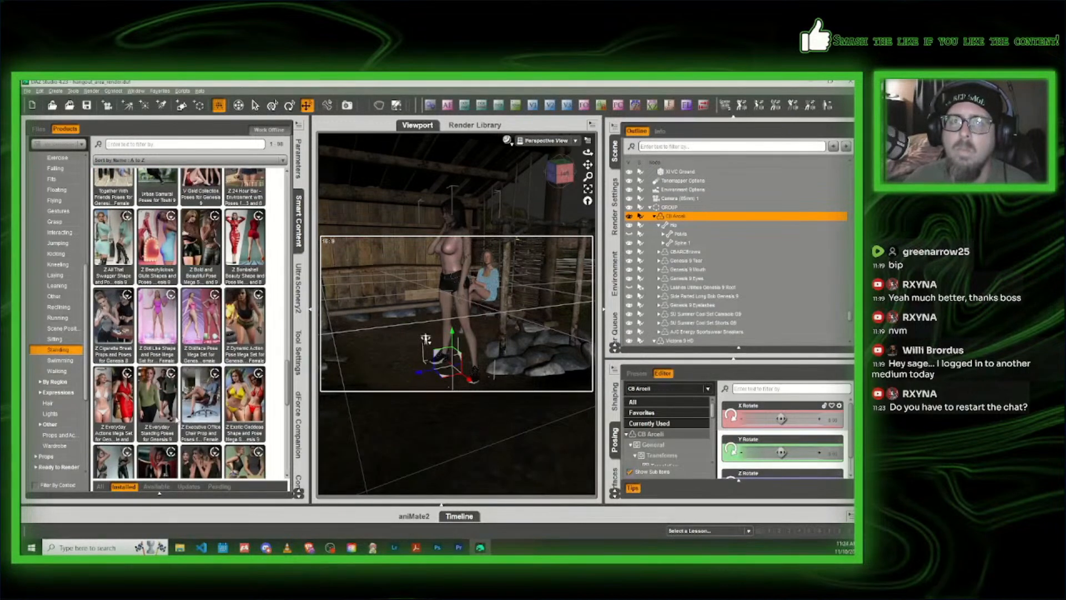
left_click(162, 409)
double_click(162, 410)
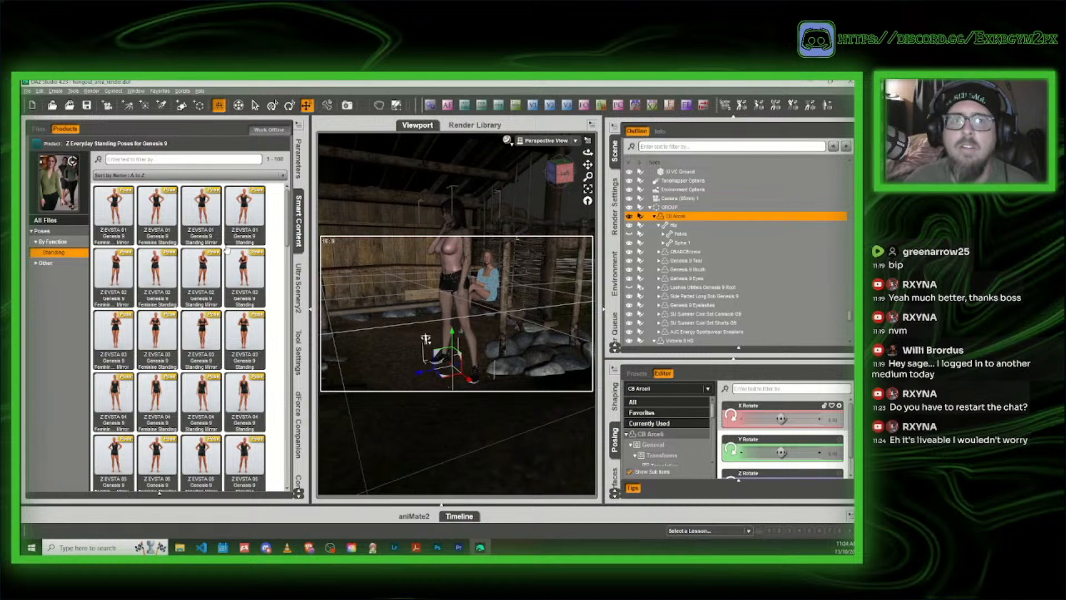
Step: Apply the Z EVSTA 03 Genesis 9 Feminine Standing pose to the standing figure
mouse_move(178, 248)
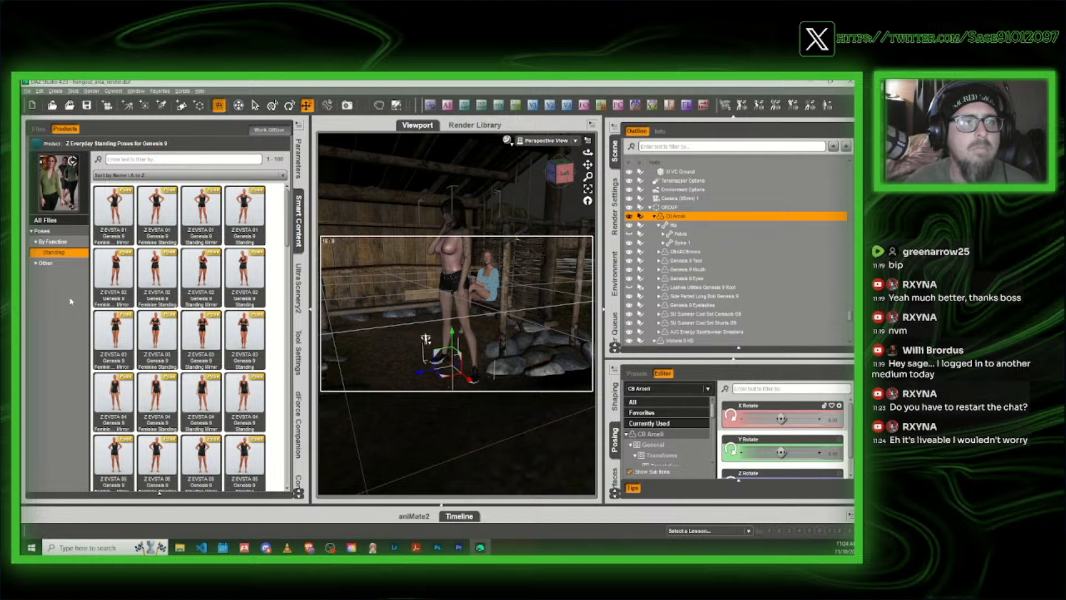
mouse_move(115, 337)
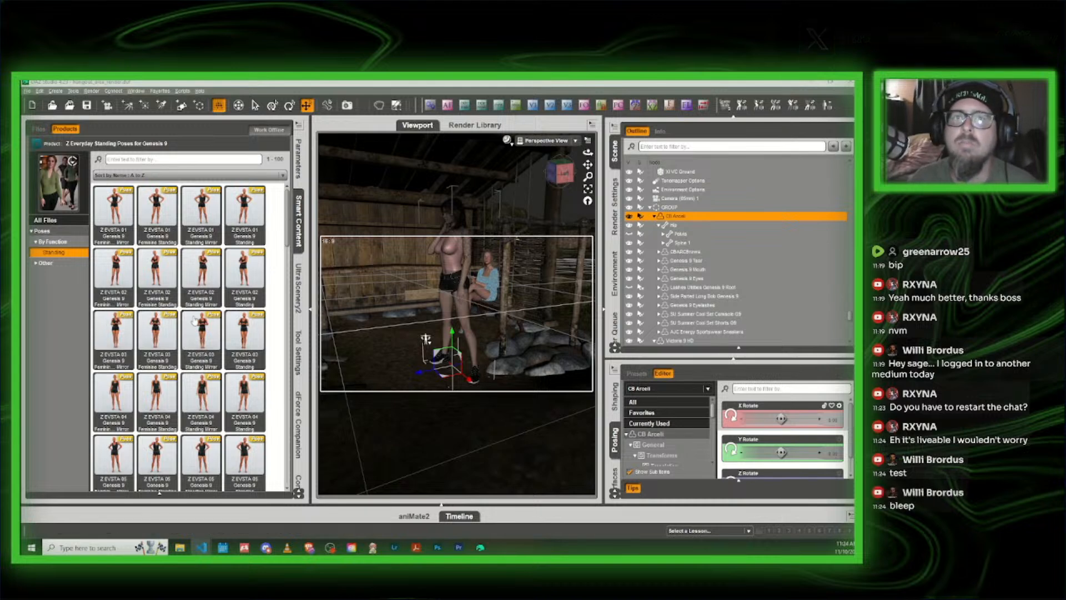
double_click(161, 337)
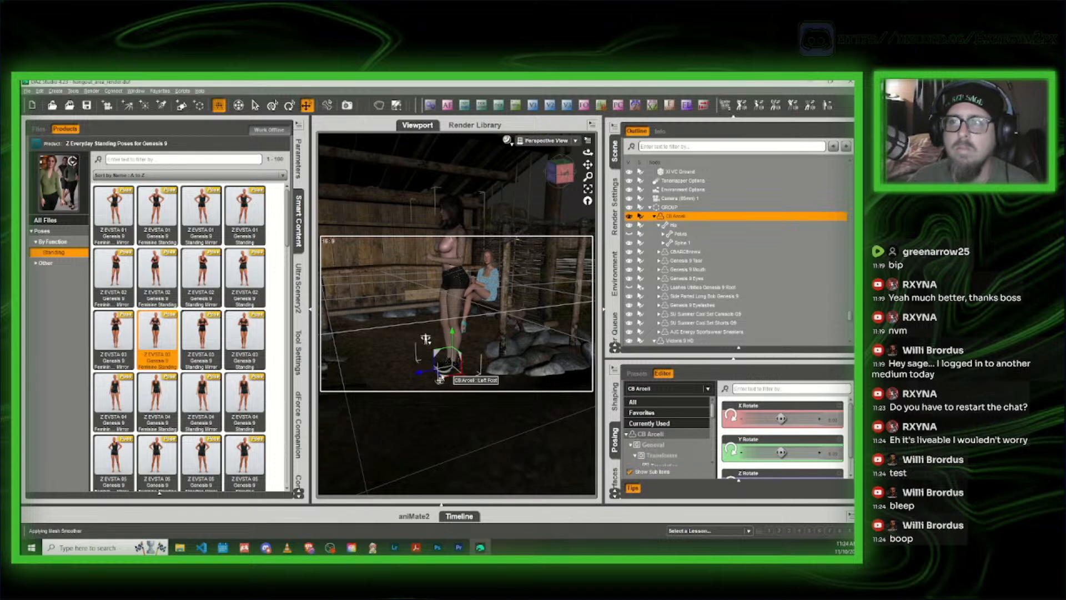
Step: Move the standing figure away from the bench and rotate her about 94 degrees on the vertical axis to face the viewer
left_click_drag(443, 378, 340, 395)
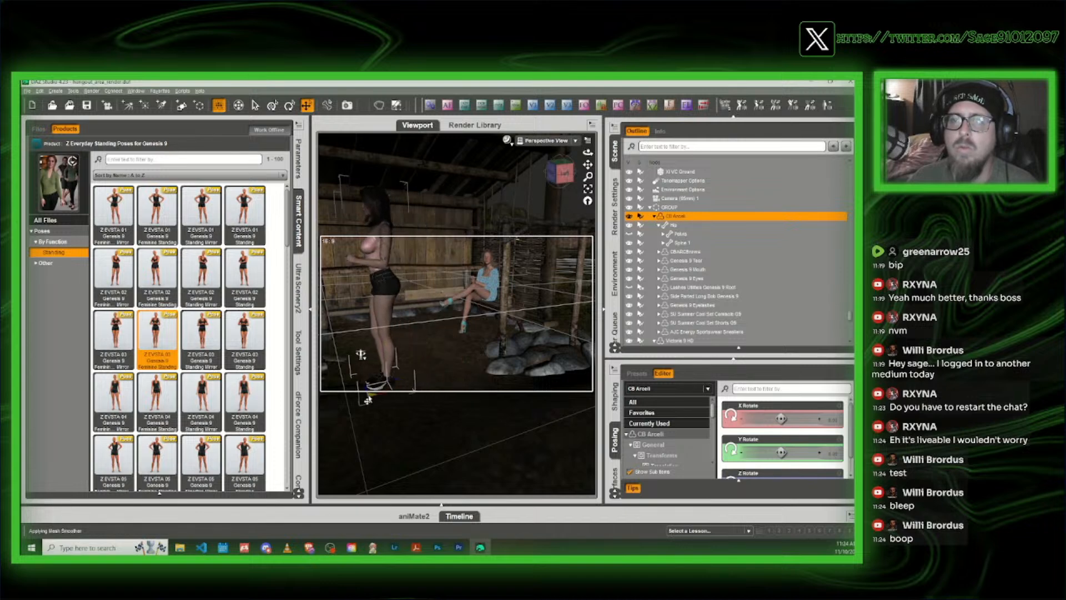
left_click(289, 106)
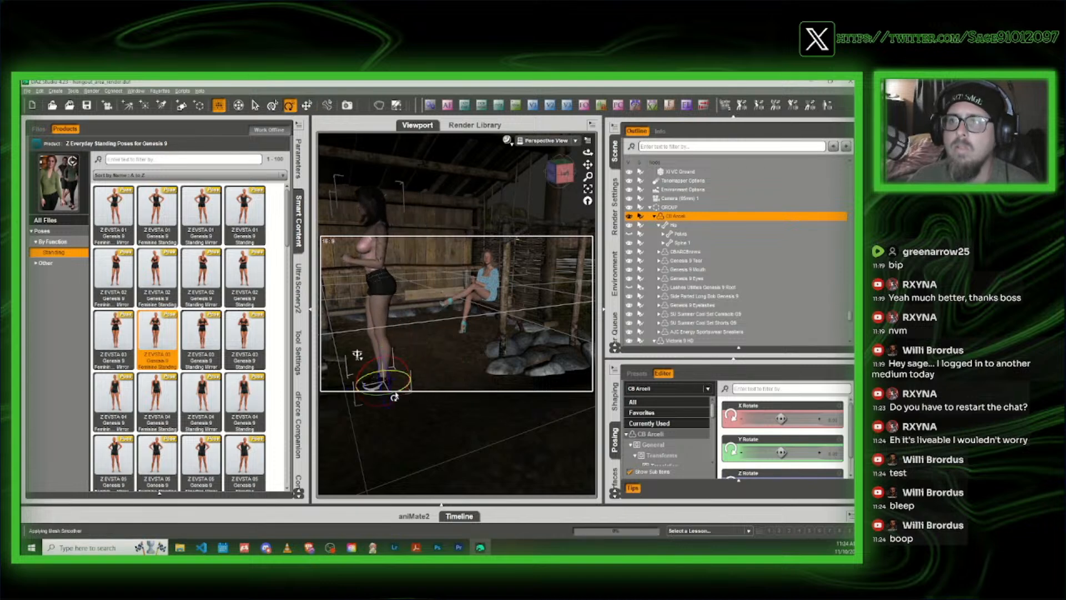
left_click_drag(395, 396, 421, 384)
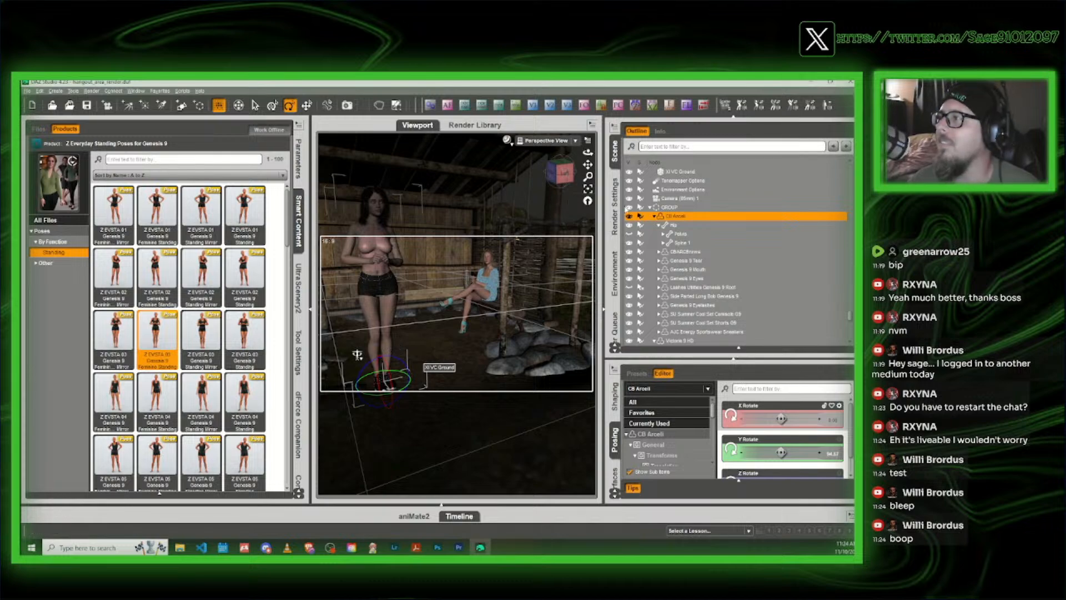
Step: Lower the standing figure slightly along the vertical axis so her feet rest on the ground
left_click(566, 171)
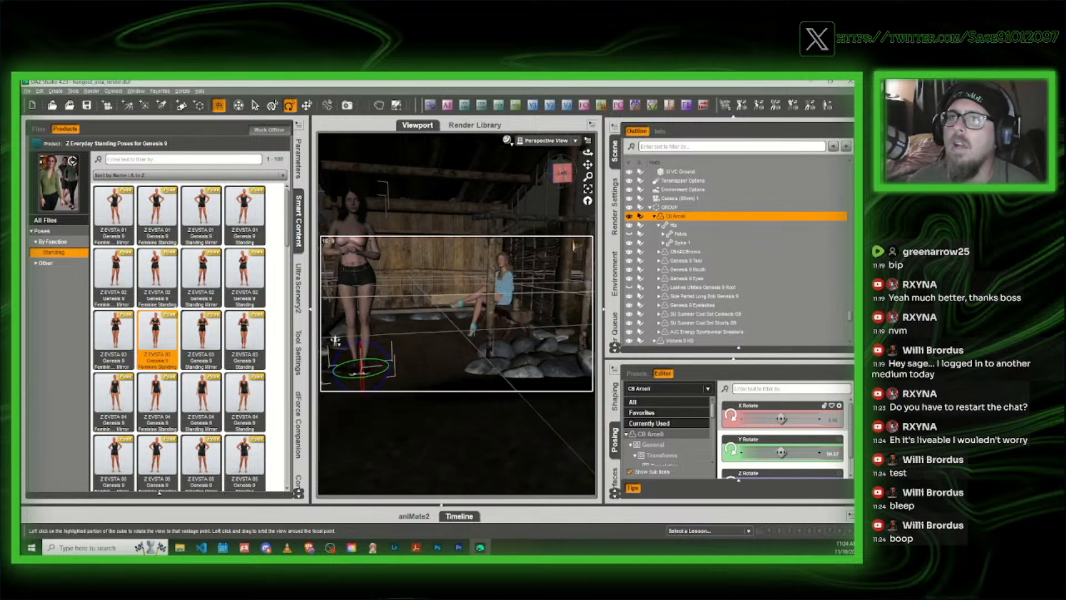
scroll(565, 172, "up", 5)
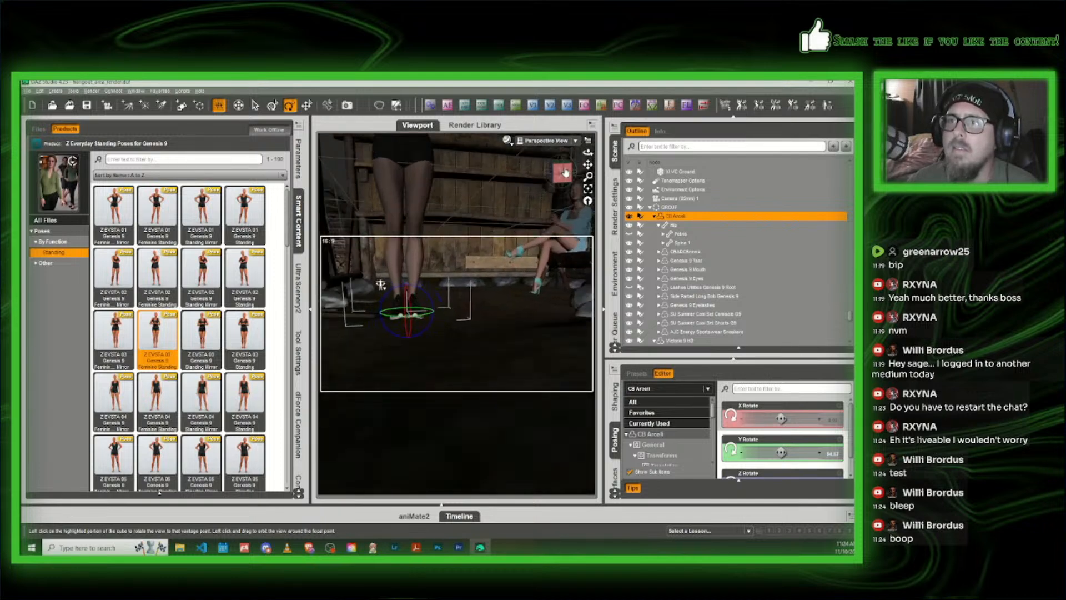
left_click(307, 105)
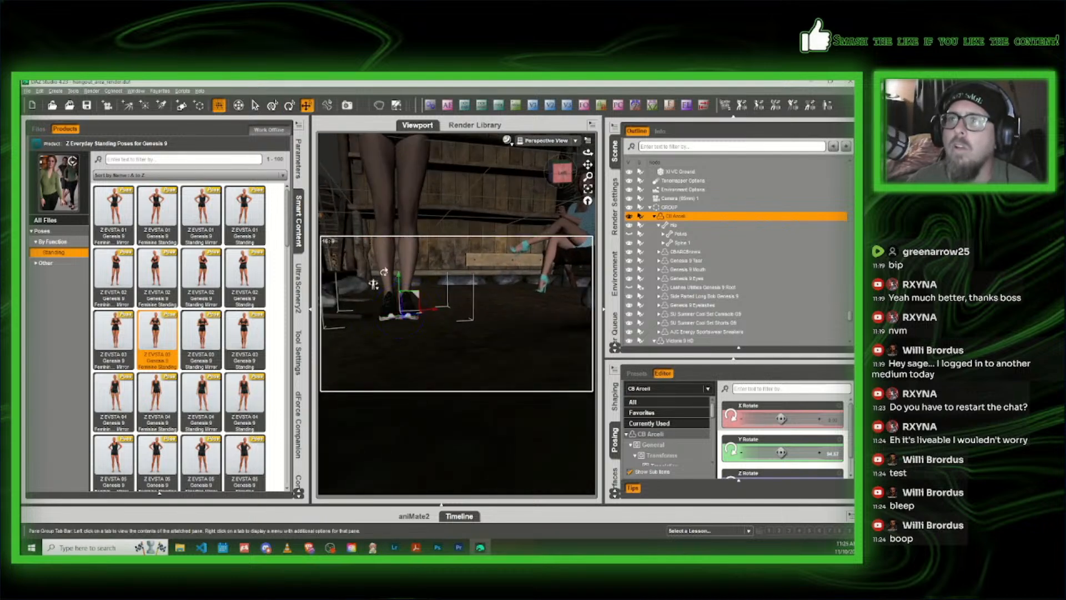
left_click_drag(398, 276, 400, 282)
middle_click_drag(578, 216, 582, 257)
scroll(581, 257, "down", 6)
middle_click_drag(580, 161, 581, 256)
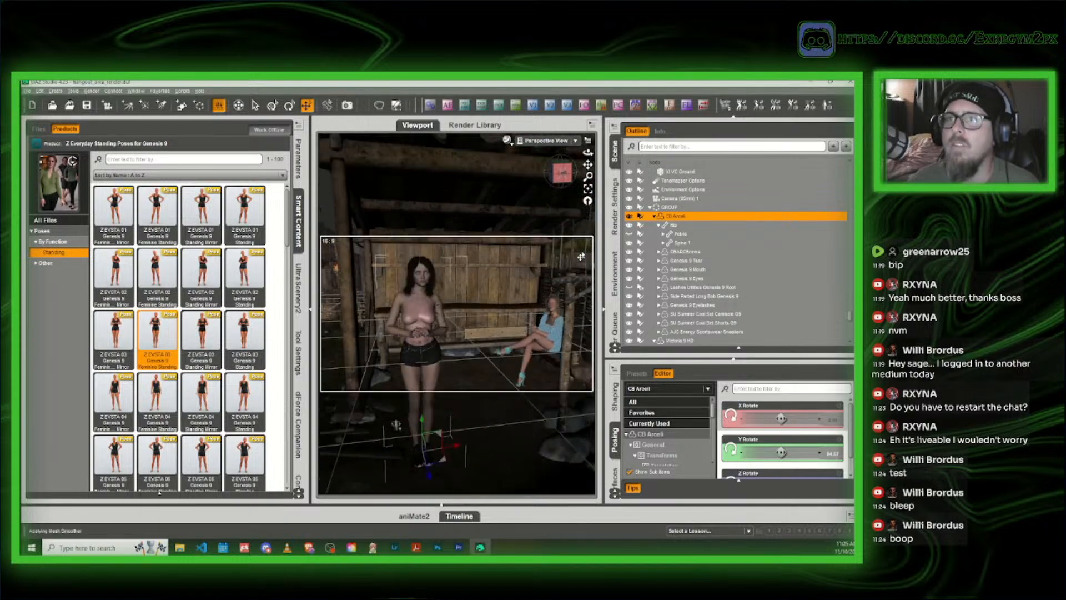
scroll(581, 256, "up", 5)
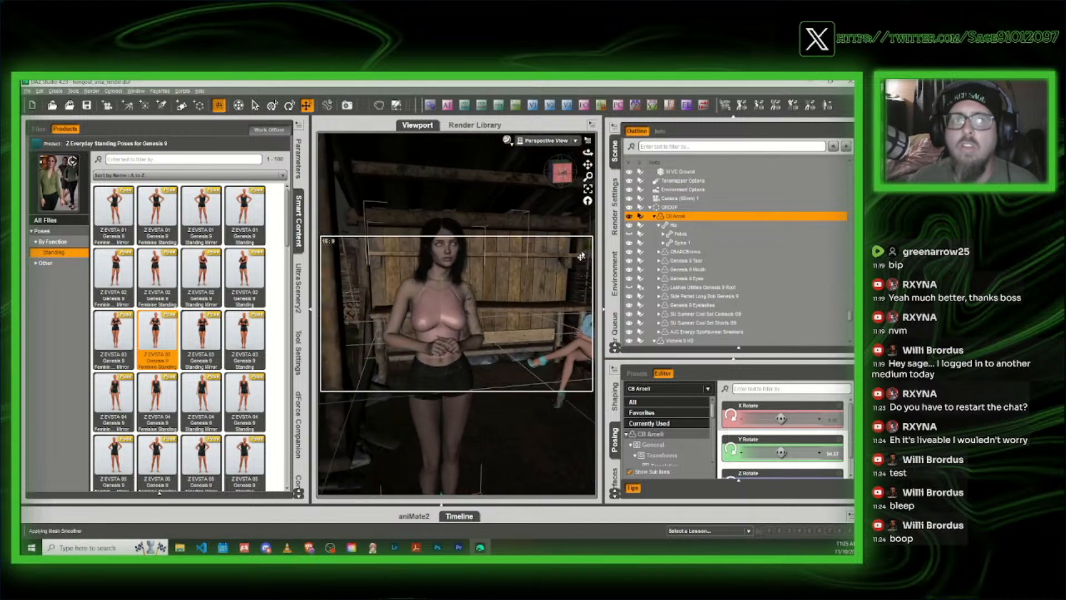
middle_click_drag(582, 256, 547, 256)
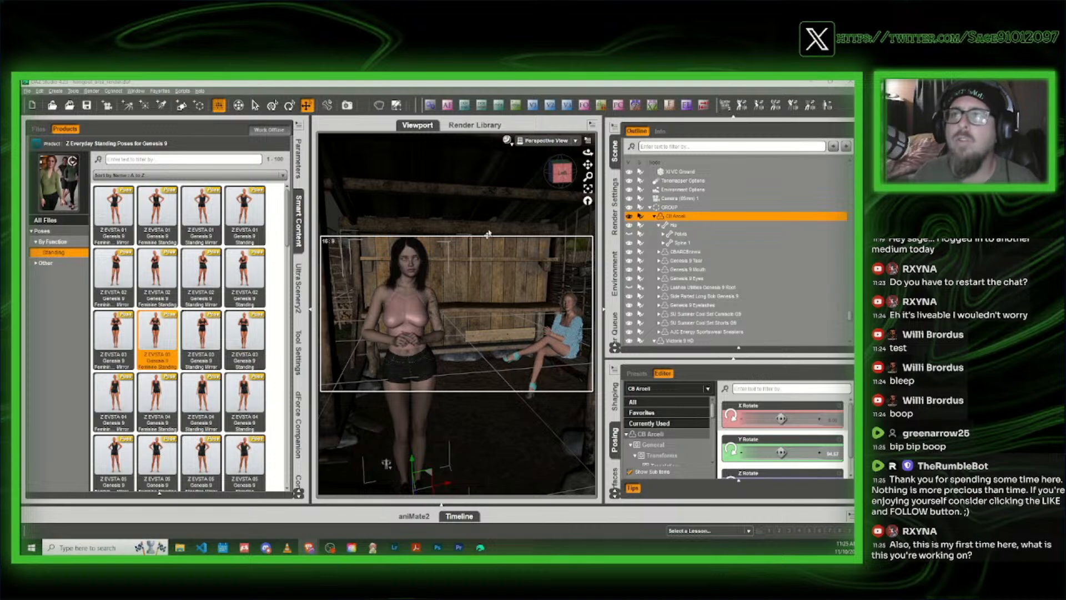
Step: Collapse the CB Arceli and Victoria 9 HD hierarchies in the scene and select only Victoria 9 HD
mouse_move(572, 177)
left_mouse_down()
mouse_move(563, 171)
mouse_move(591, 194)
mouse_move(582, 193)
left_mouse_up()
scroll(489, 187, "up", 3)
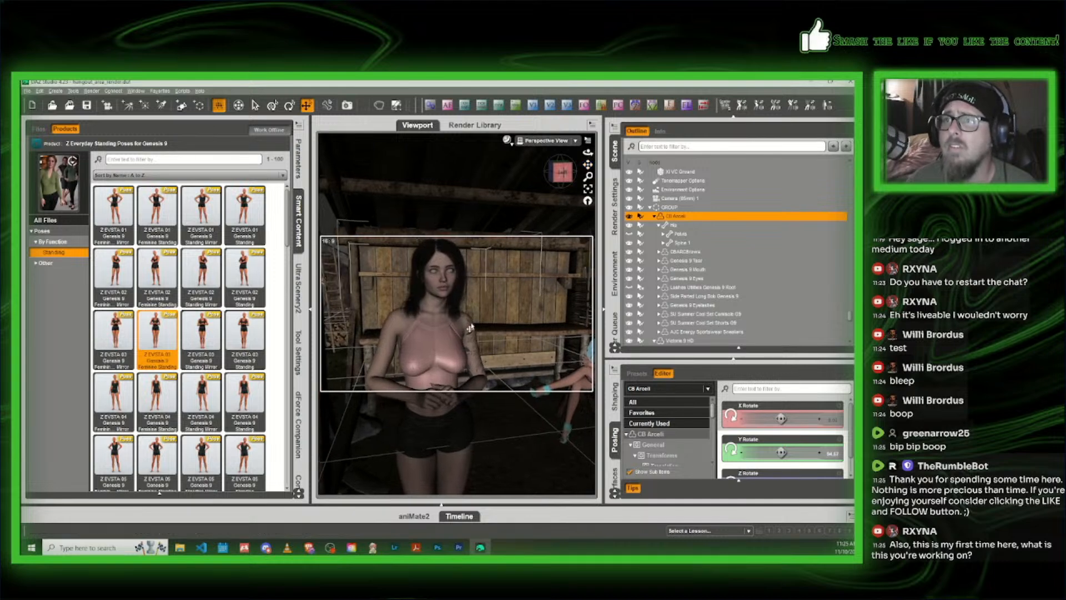
double_click(470, 328)
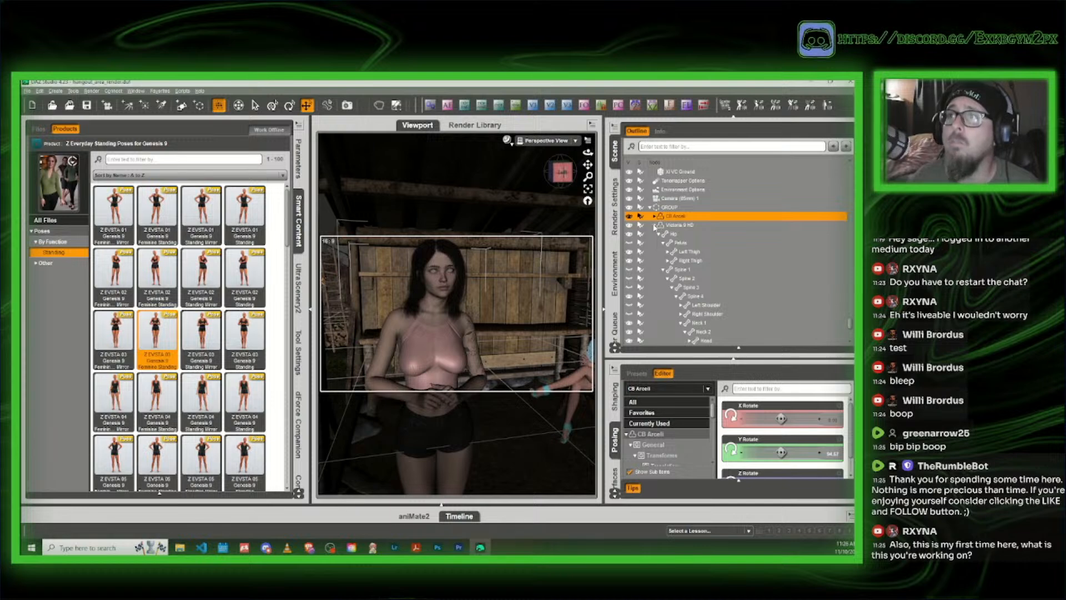
left_click(654, 217)
left_click(655, 225, "shift")
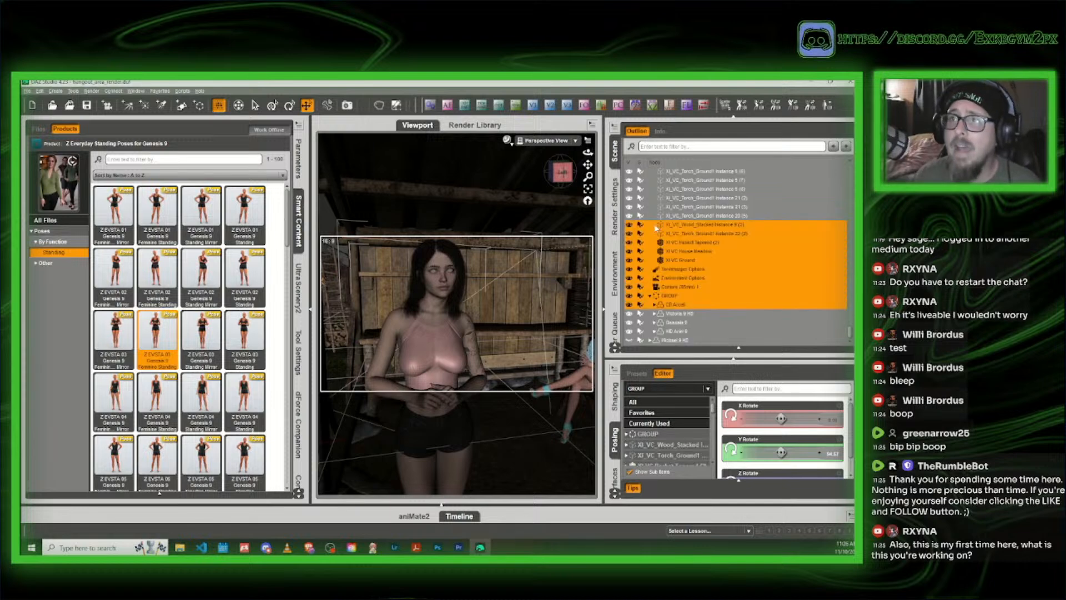
left_click(681, 314)
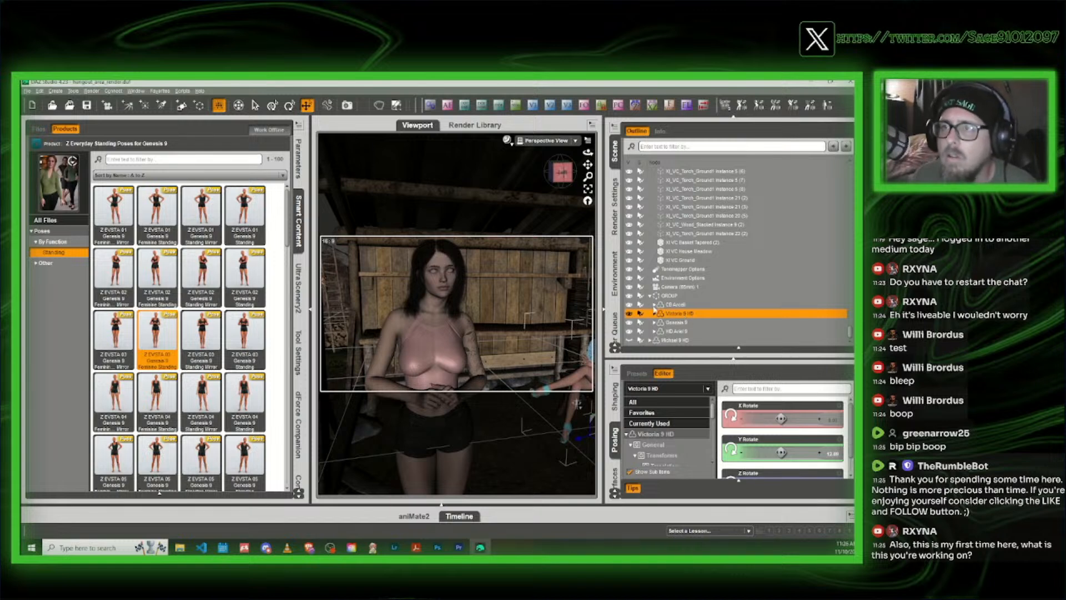
Step: Open Victoria 9 HD's Head pose controls and look through the facial and expression categories
scroll(661, 444, "down", 3)
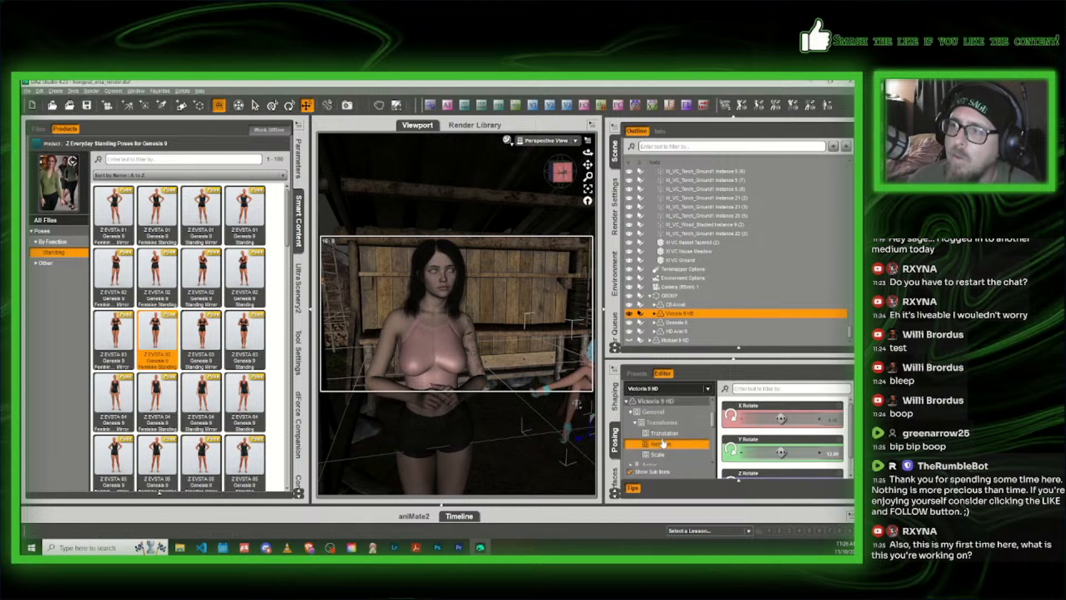
left_click(660, 450)
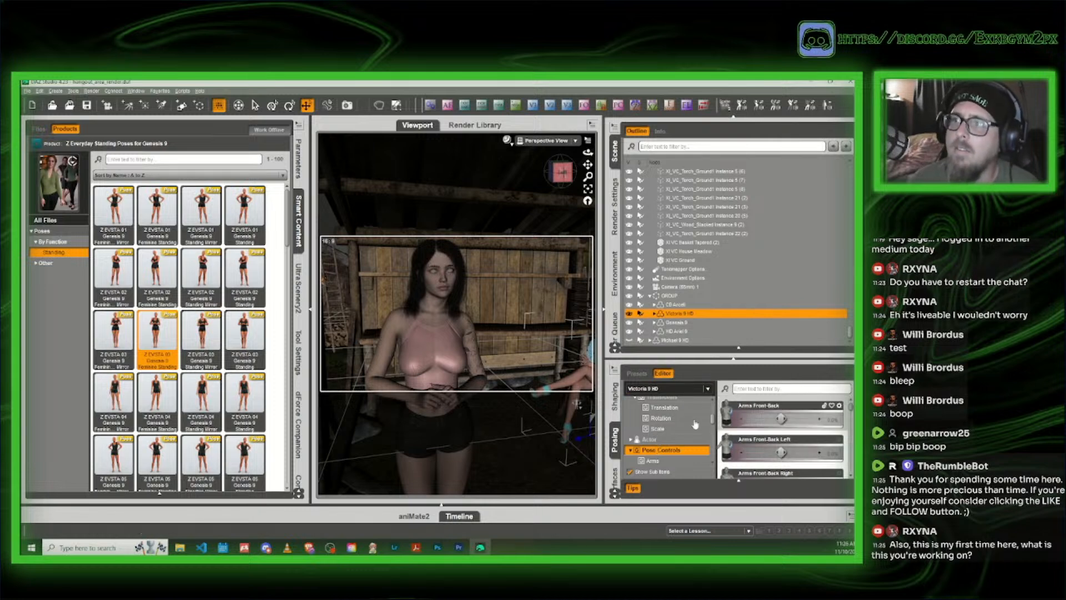
scroll(666, 433, "down", 3)
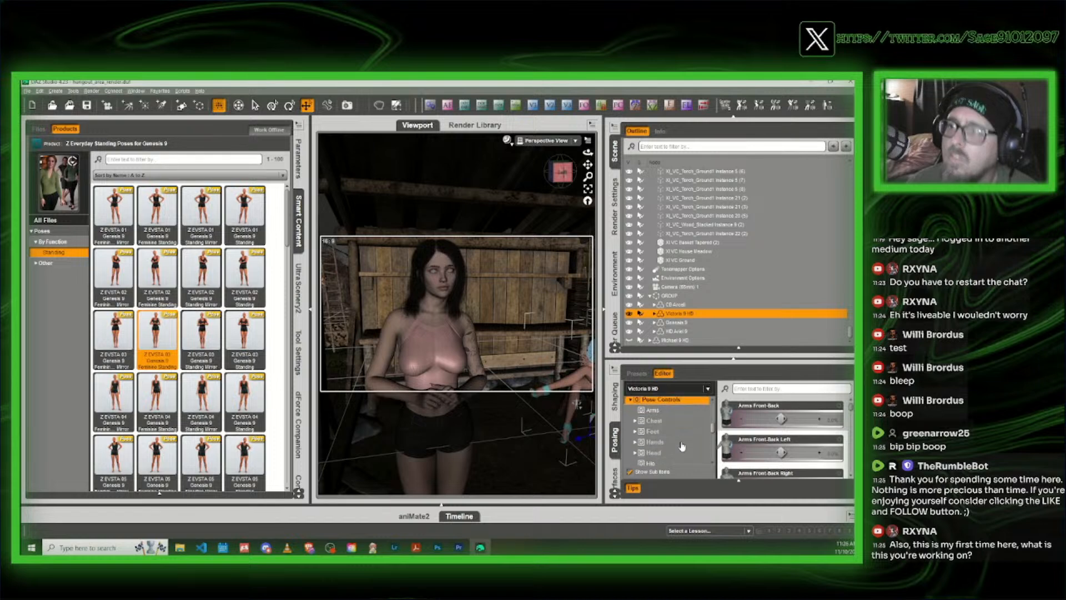
left_click(669, 445)
double_click(669, 445)
scroll(695, 439, "down", 2)
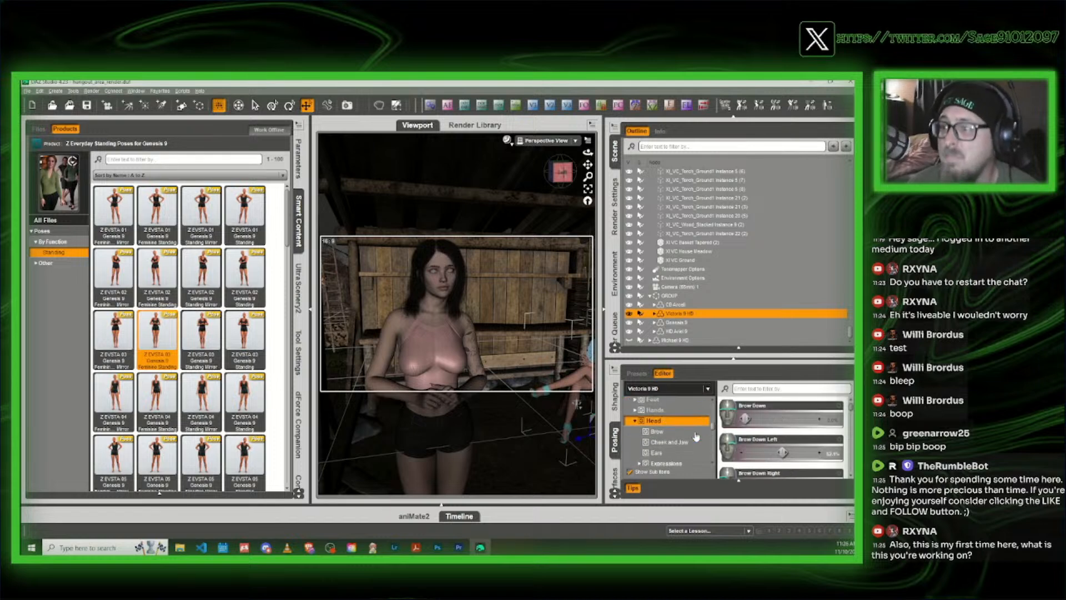
scroll(673, 447, "down", 3)
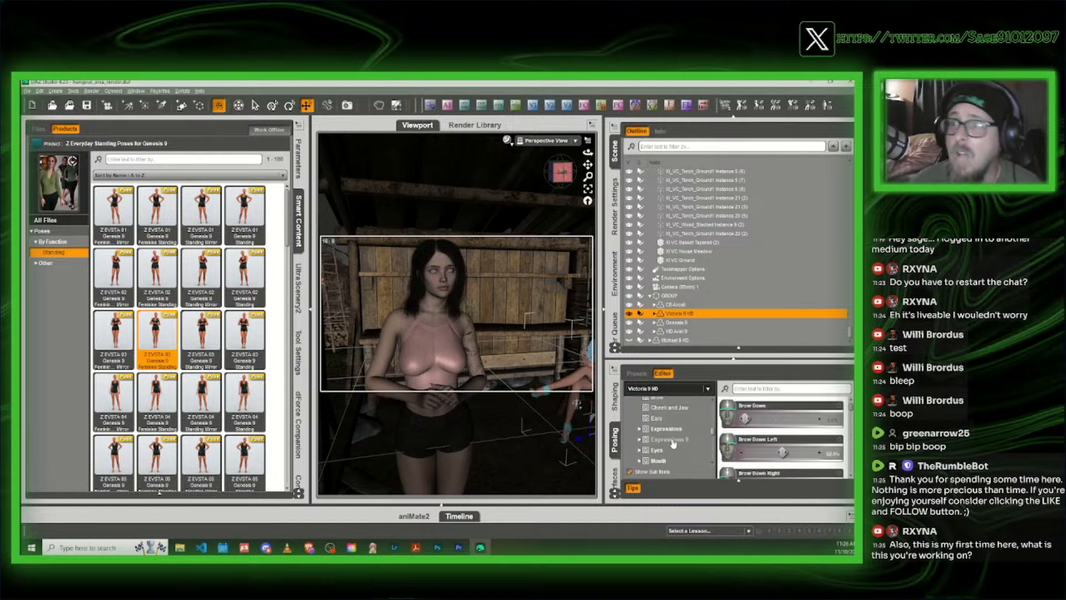
scroll(673, 443, "down", 3)
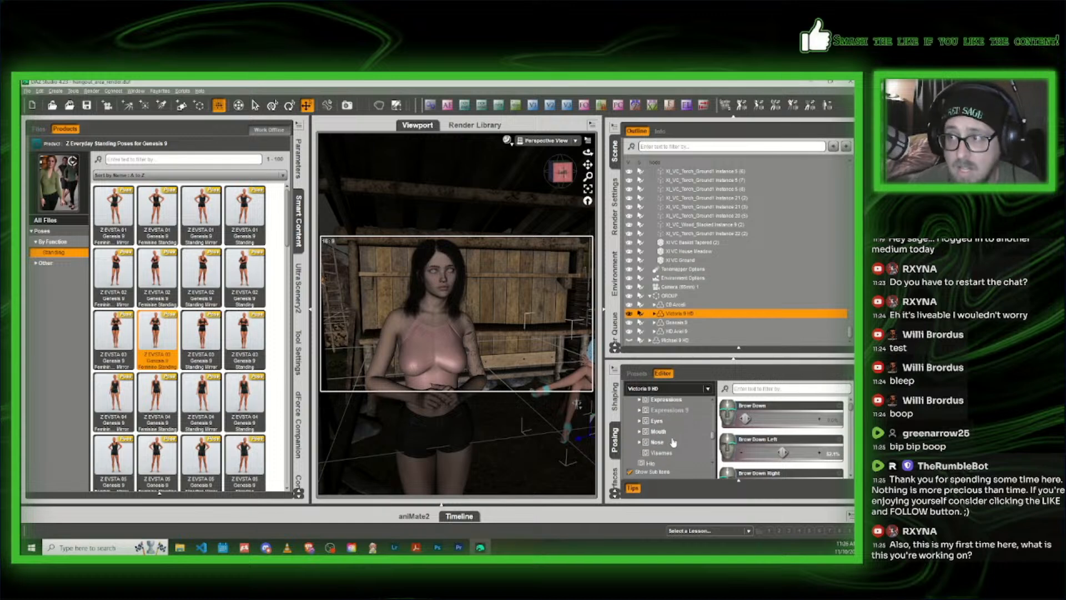
scroll(673, 443, "up", 3)
Step: Search Victoria 9 HD's pose controls for "curious" and clear the search
left_click(746, 388)
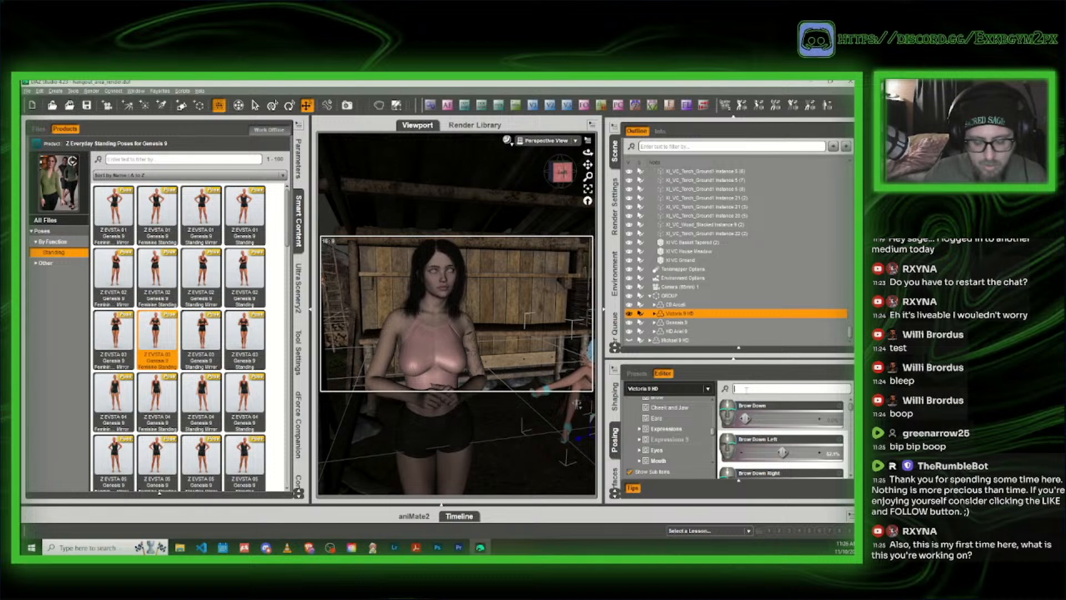
type("curious")
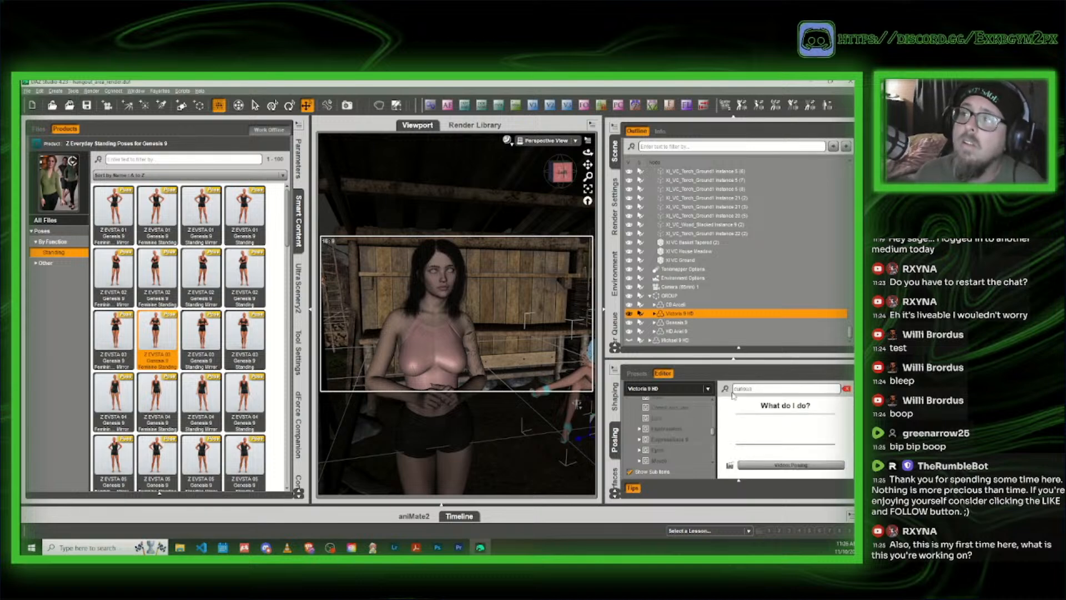
scroll(661, 438, "up", 4)
scroll(673, 446, "down", 3)
scroll(674, 444, "down", 4)
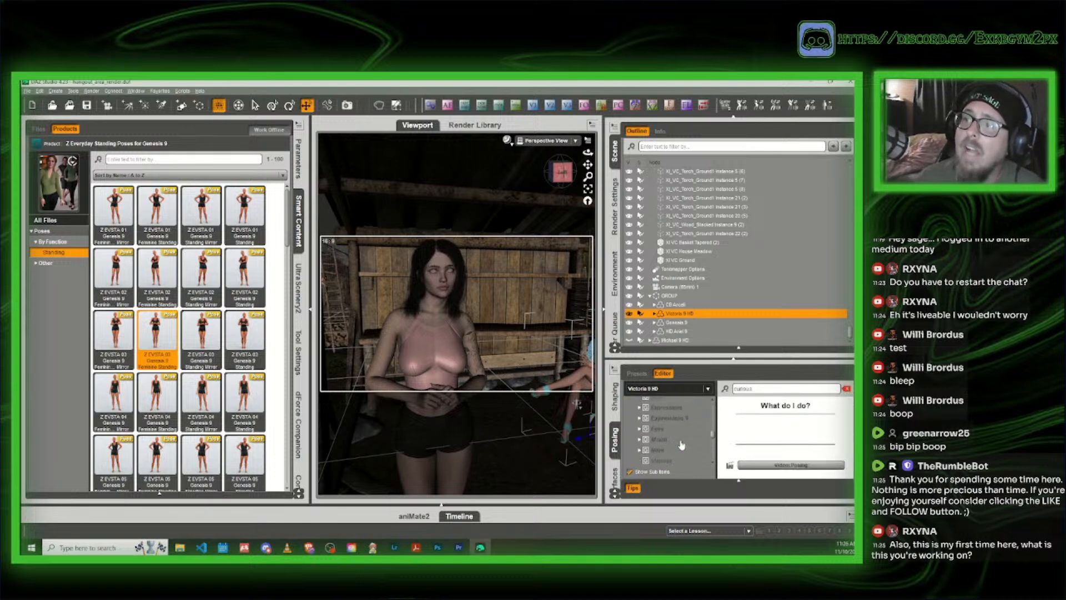
double_click(762, 389)
key("BackSpace")
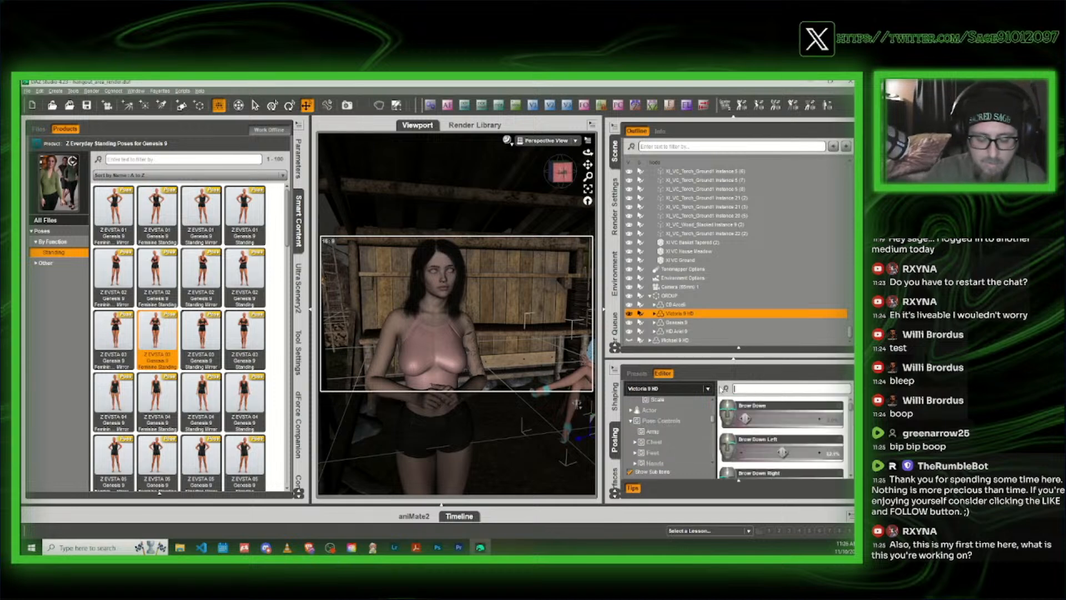
Step: Open the Emotions expressions under Victoria 9 HD's Head controls and look through the available emotions
scroll(663, 447, "up", 4)
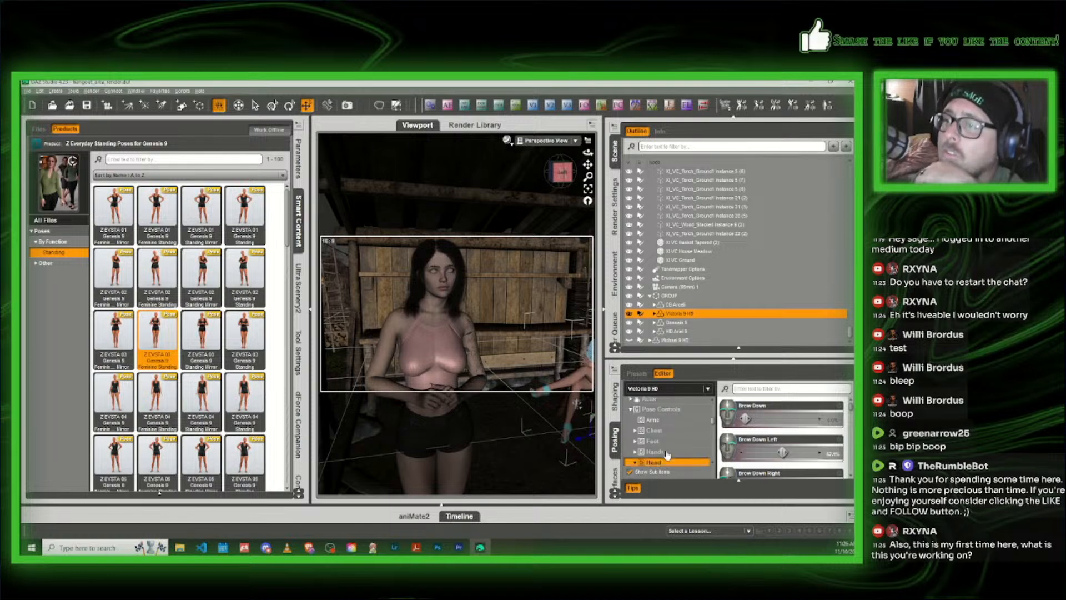
scroll(667, 454, "down", 1)
left_click(679, 431)
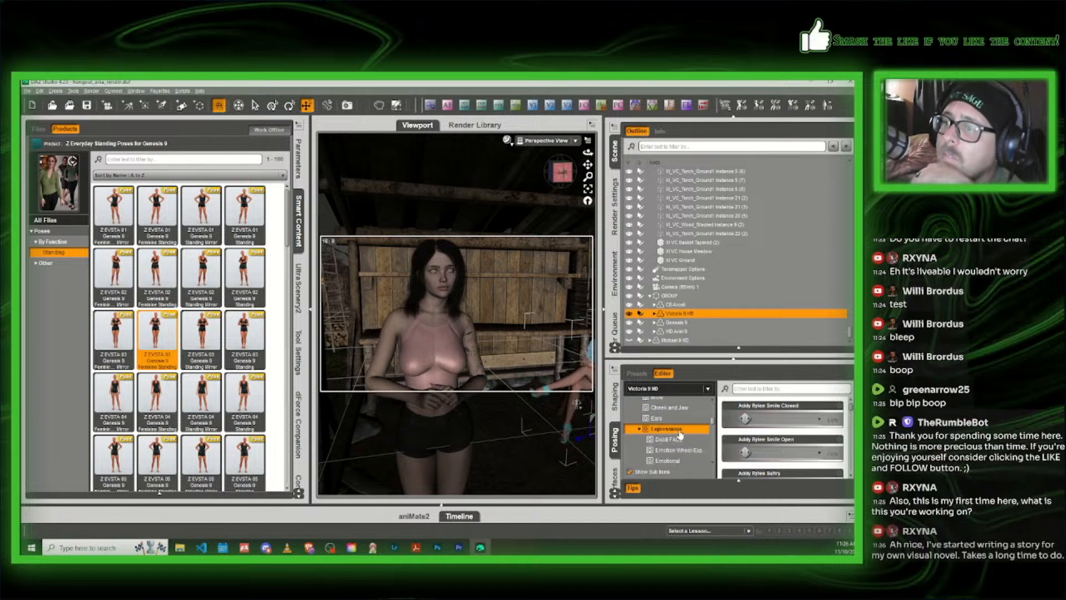
scroll(683, 438, "down", 2)
scroll(684, 437, "down", 2)
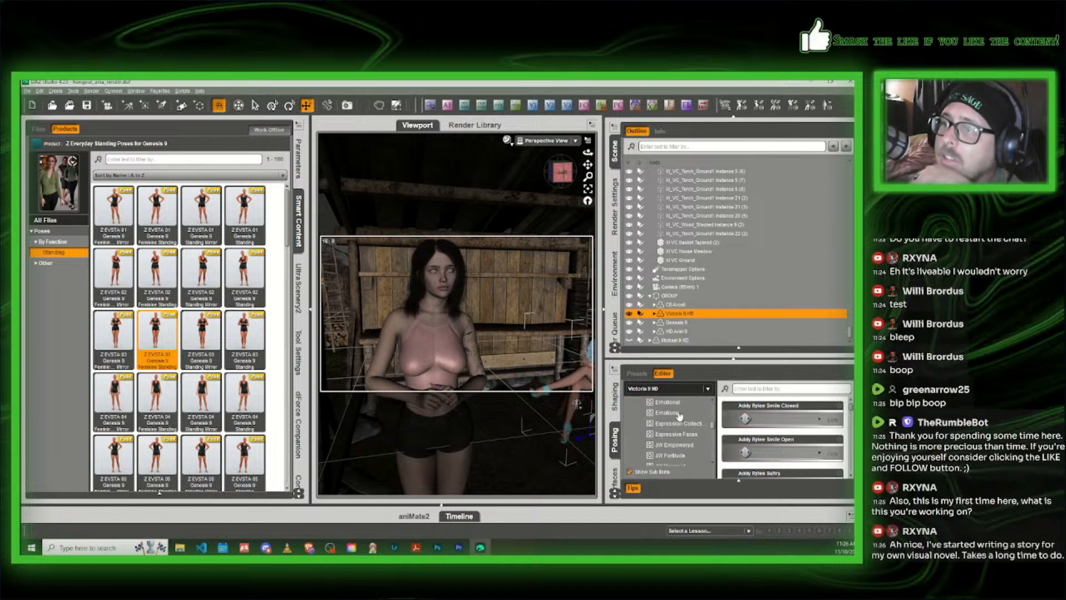
left_click(676, 405)
left_click(674, 413)
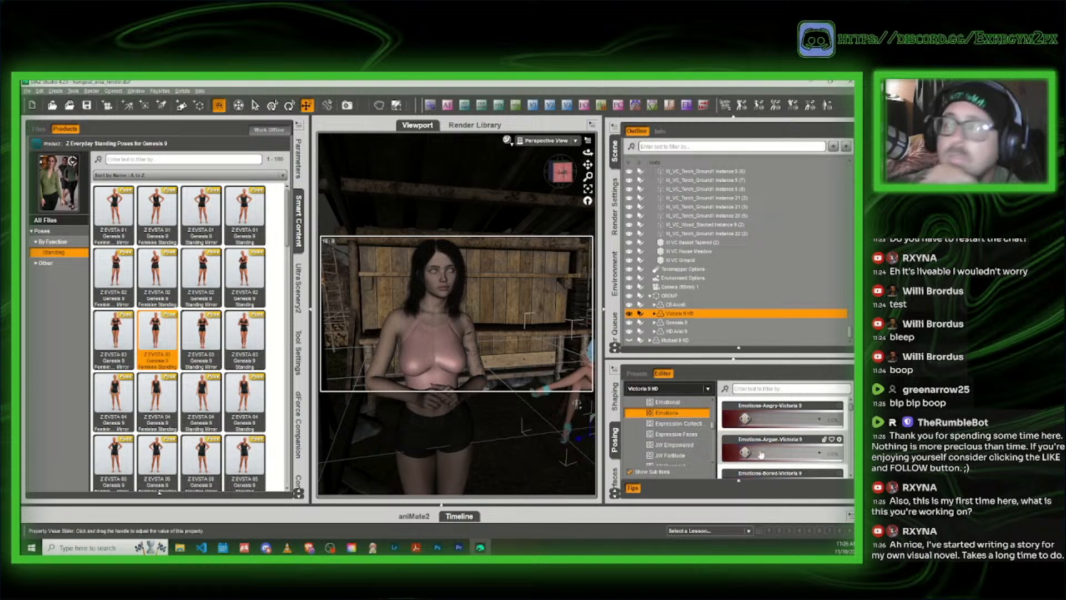
scroll(763, 452, "down", 2)
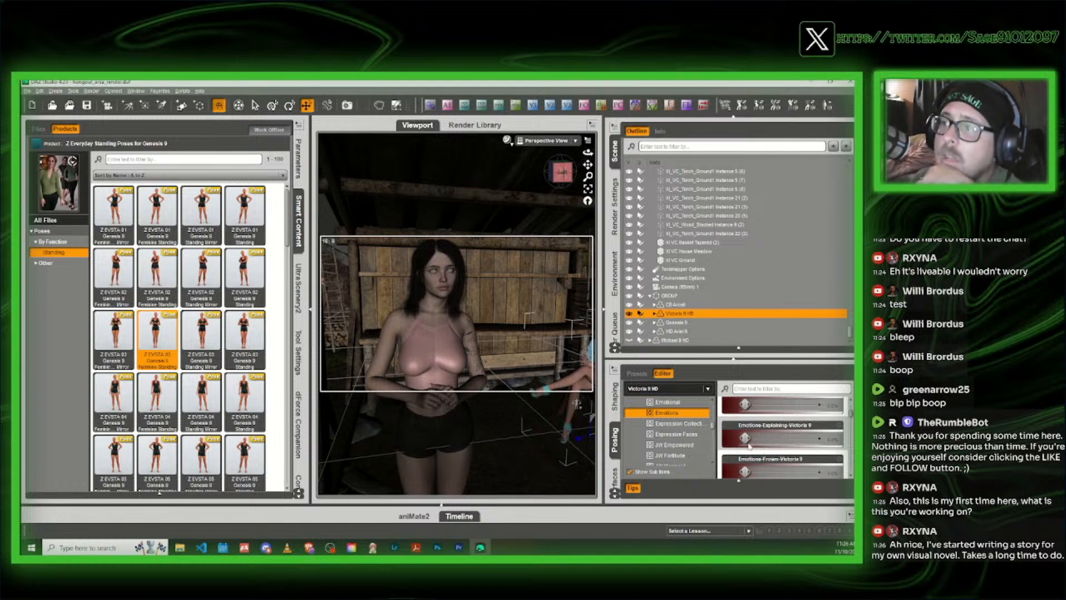
scroll(748, 446, "down", 4)
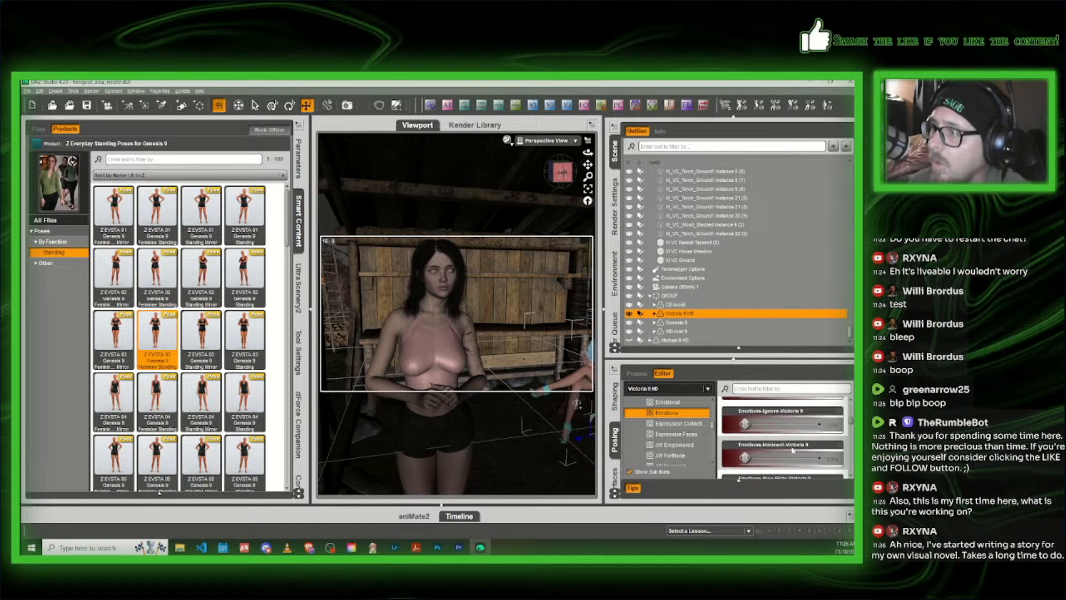
scroll(760, 444, "up", 4)
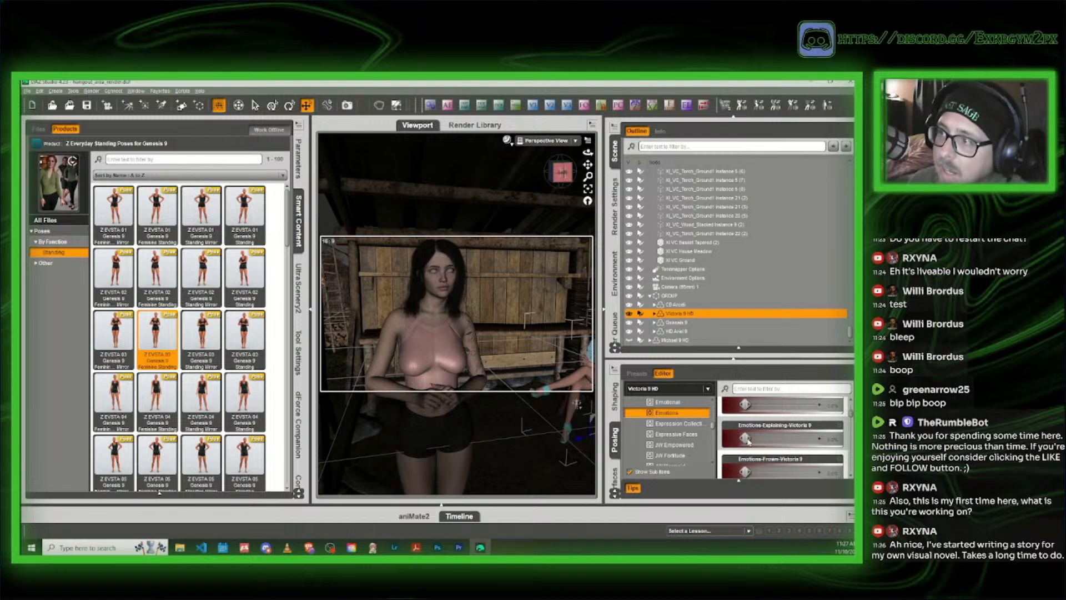
Step: Reset the Emotions-Explaining-Victoria 9 expression on Victoria 9 HD and dial it in partway on CB Arceli instead
left_click_drag(763, 438, 731, 442)
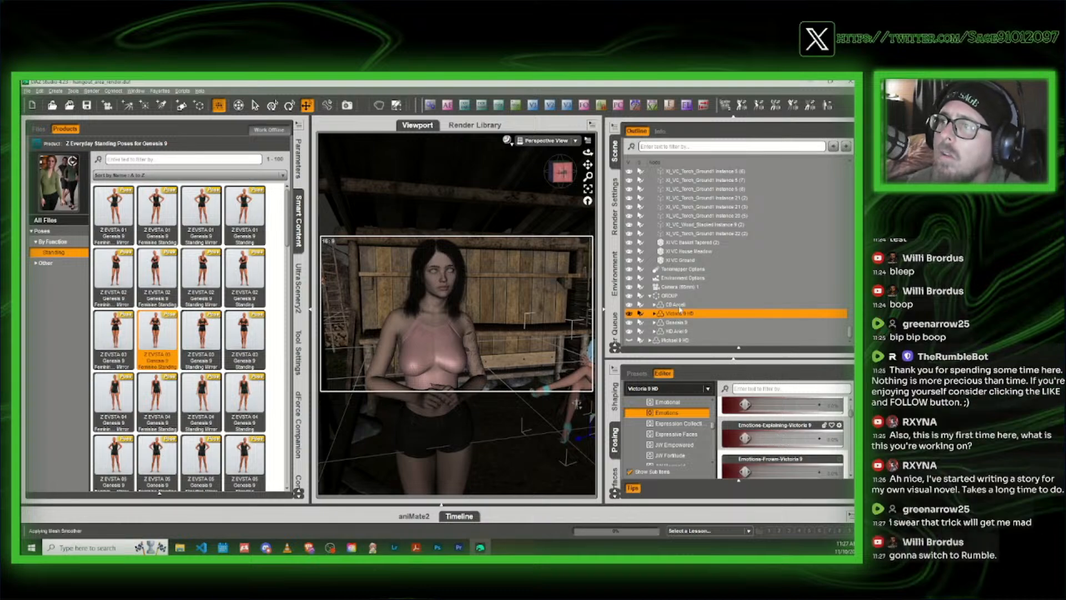
left_click(679, 306)
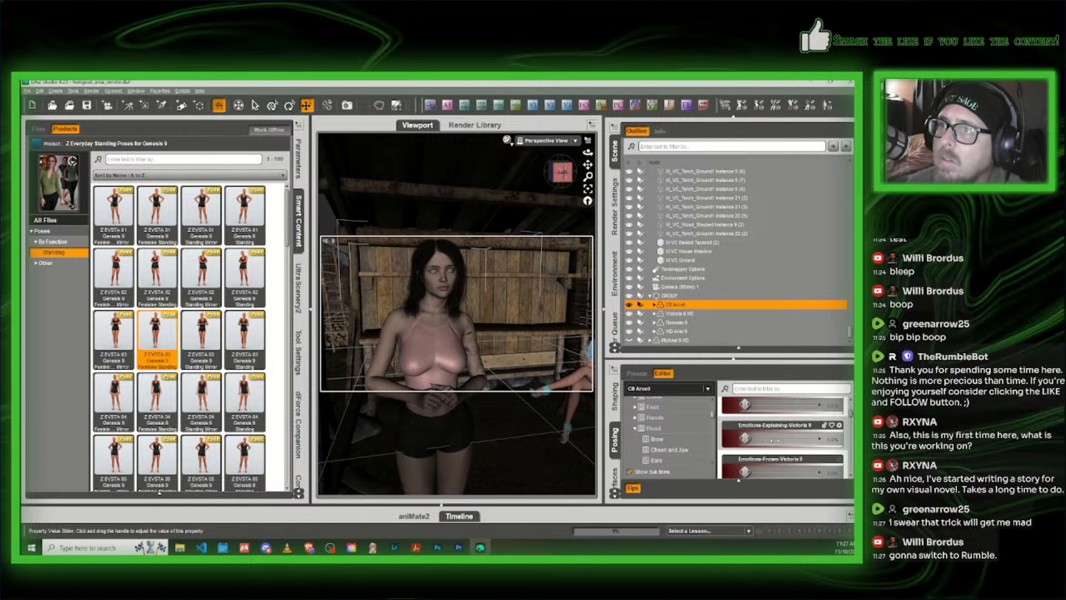
left_click_drag(776, 441, 783, 438)
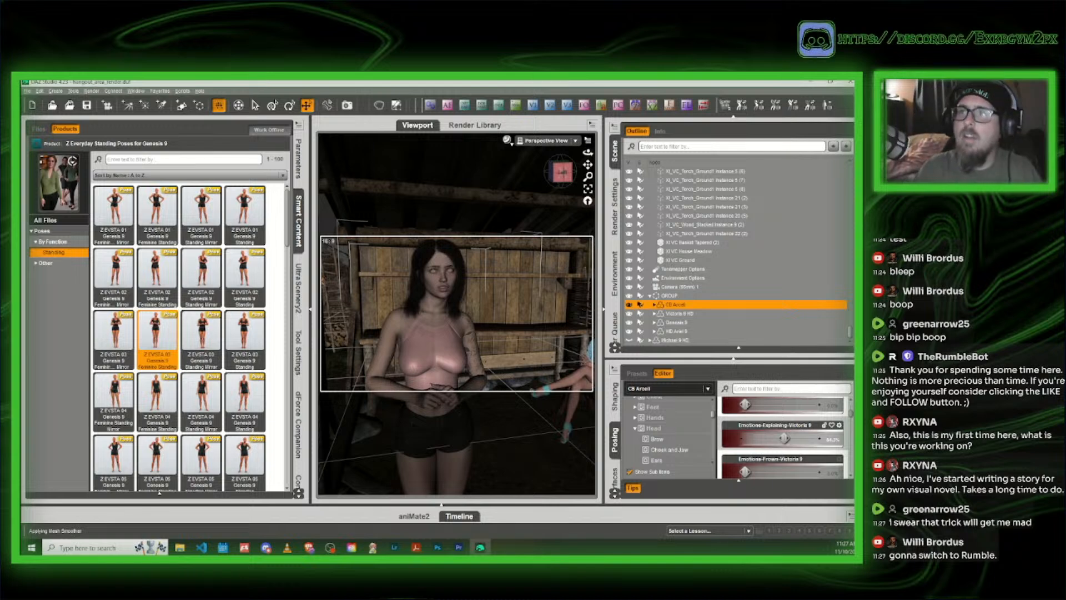
Step: Enlarge the viewport and frame the standing CB Arceli and the seated figure together in front of the wooden wall
left_click(299, 222)
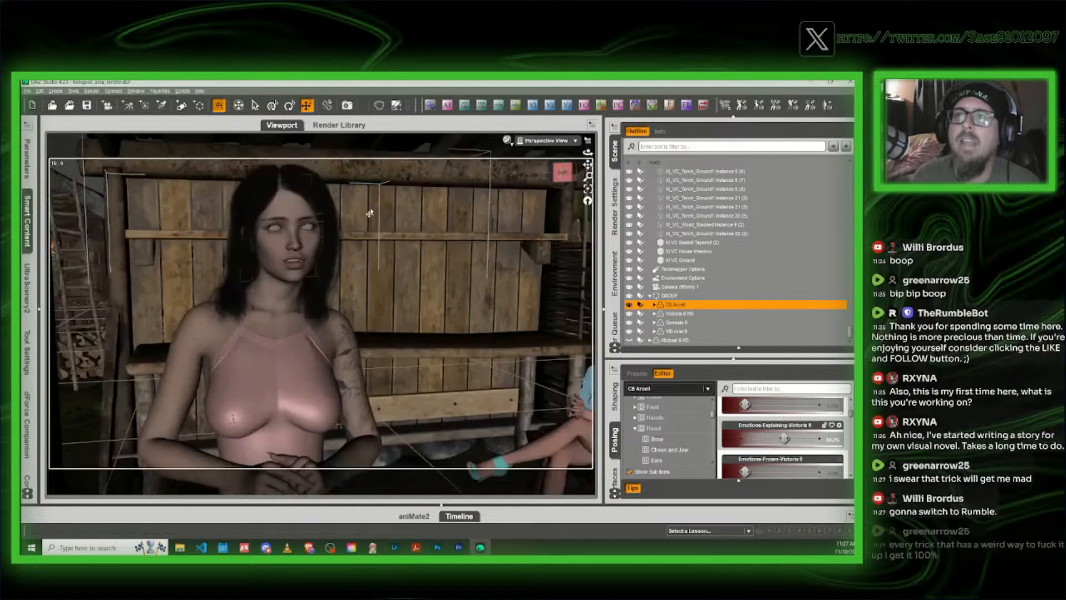
scroll(411, 259, "down", 5)
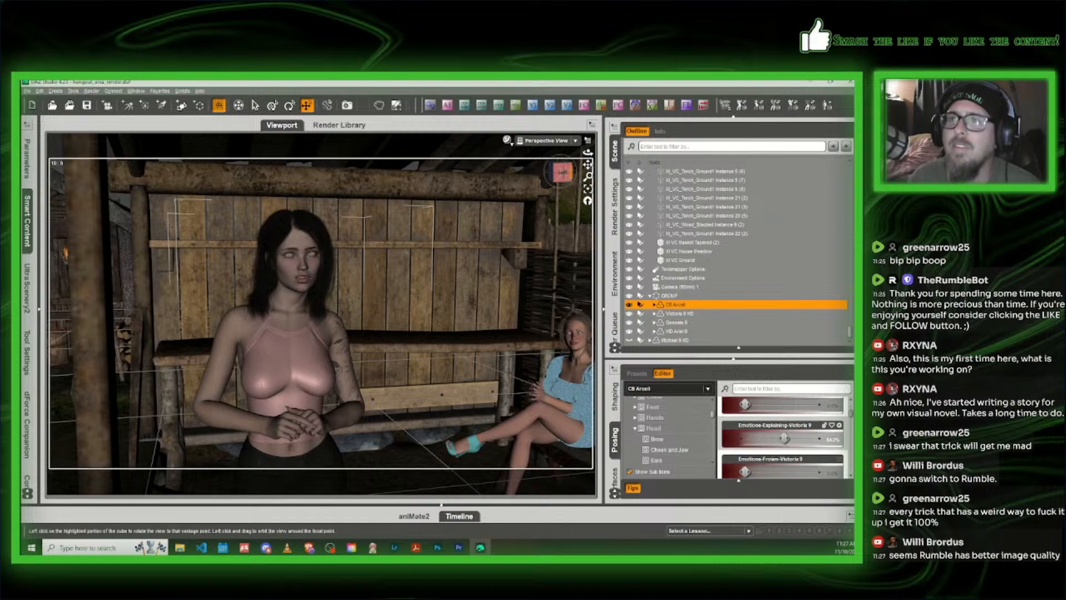
left_click_drag(571, 175, 587, 163)
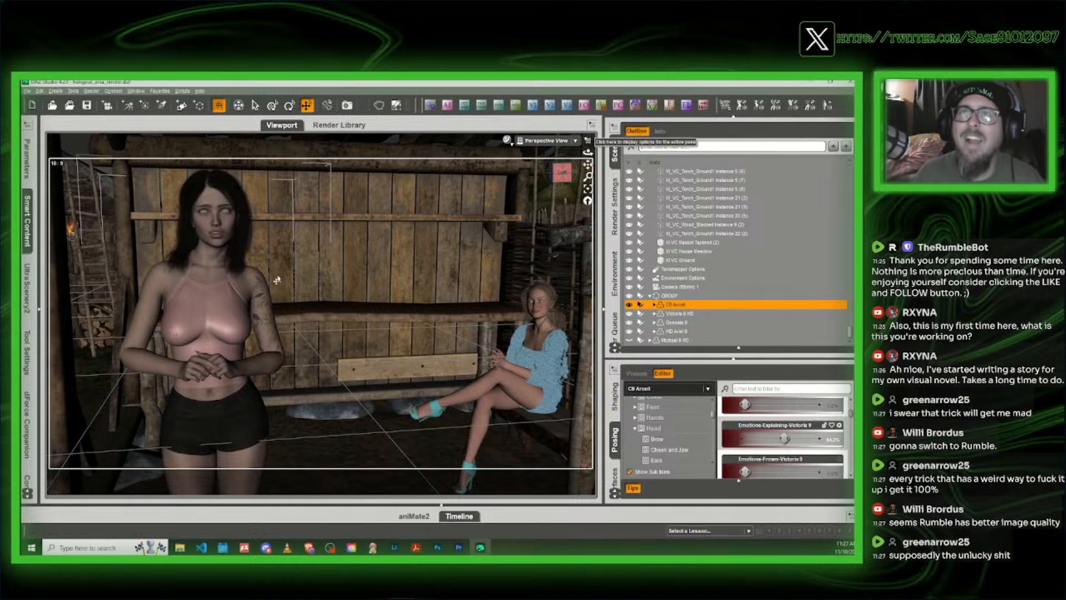
Step: Turn CB Arceli's eyes toward the current view with the Look at Camera script, with head movement turned off
left_click(182, 91)
left_click(213, 111)
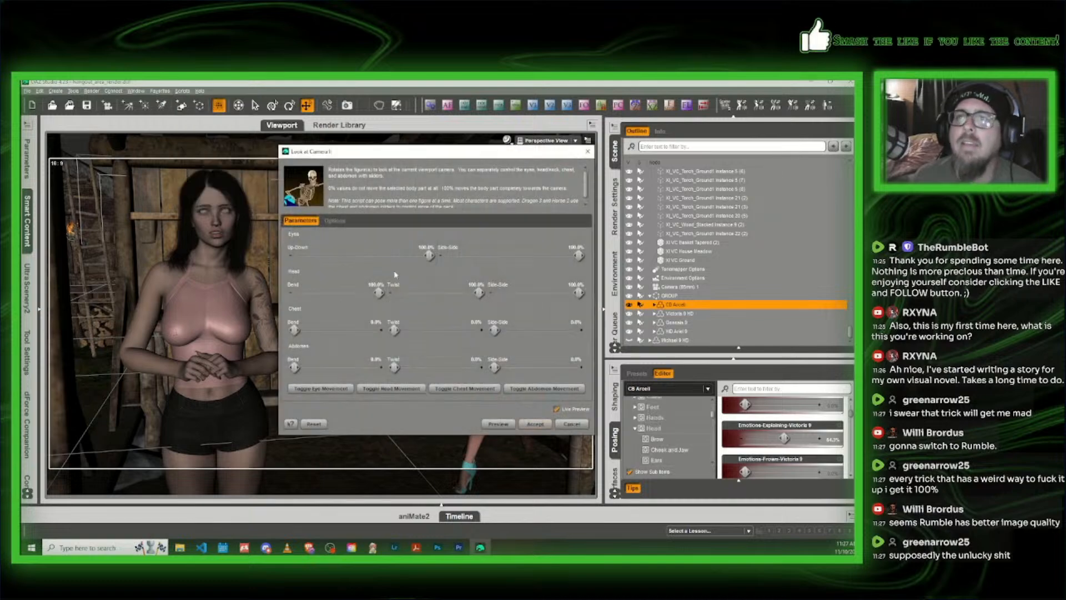
left_click(400, 392)
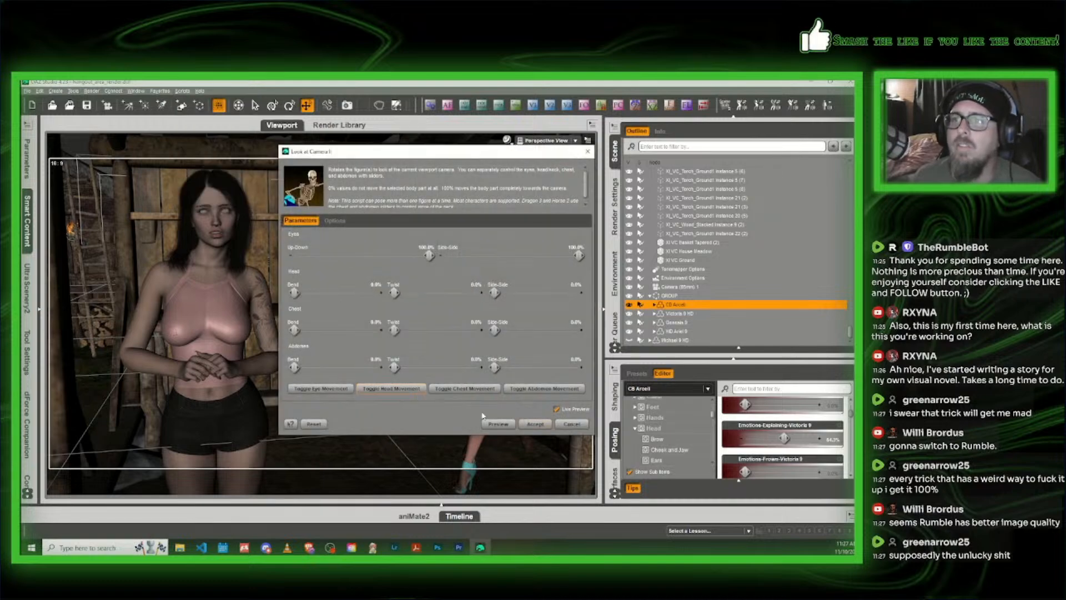
left_click(538, 426)
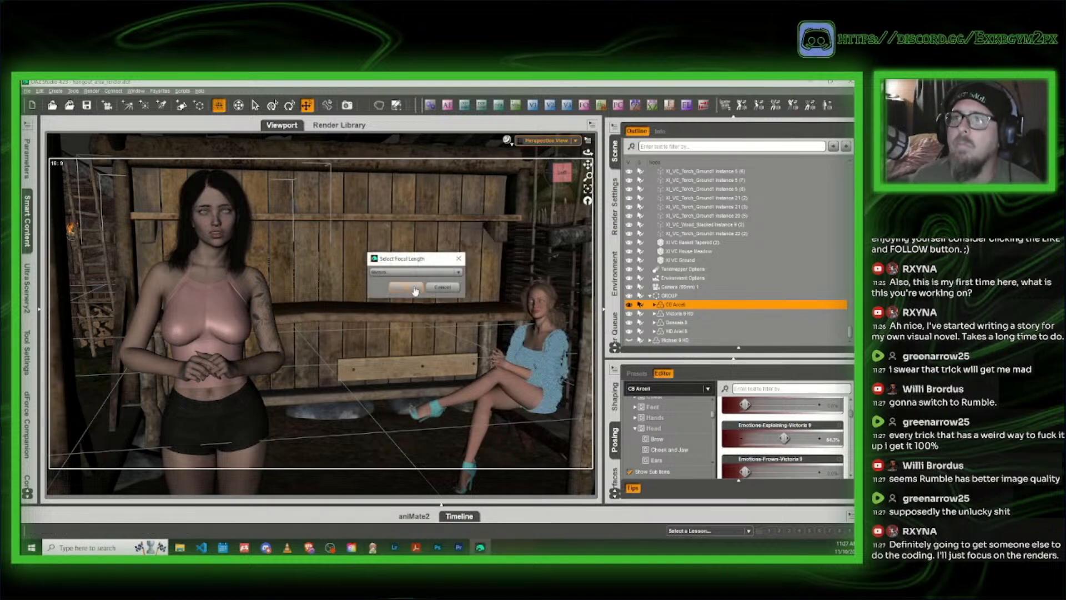
Step: Create a new 65mm camera from the current view and delete Camera (65mm) 1
scroll(712, 286, "down", 1)
left_click(689, 279)
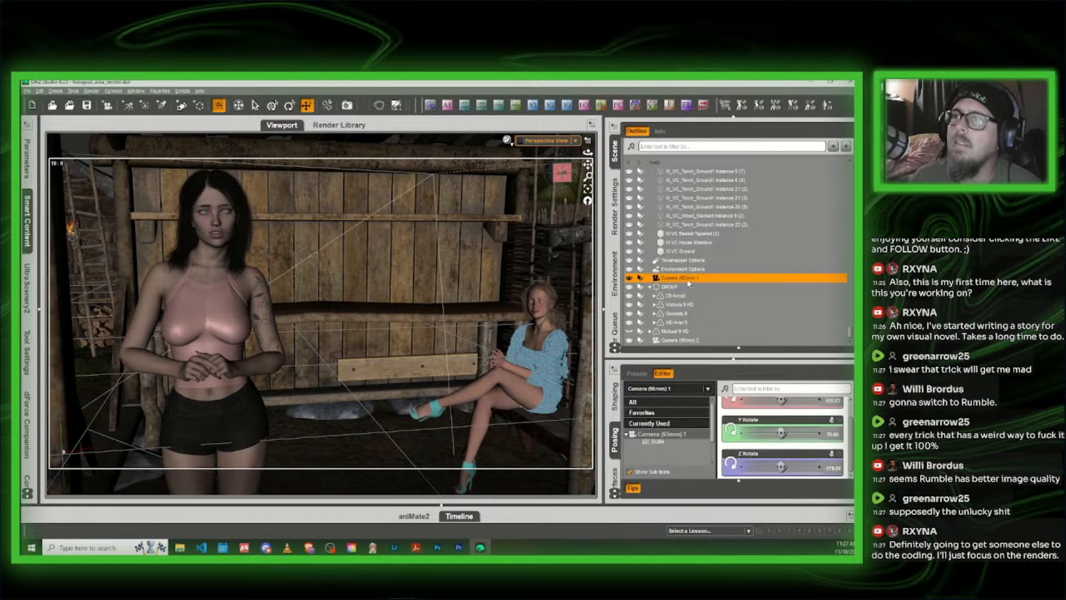
key("Delete")
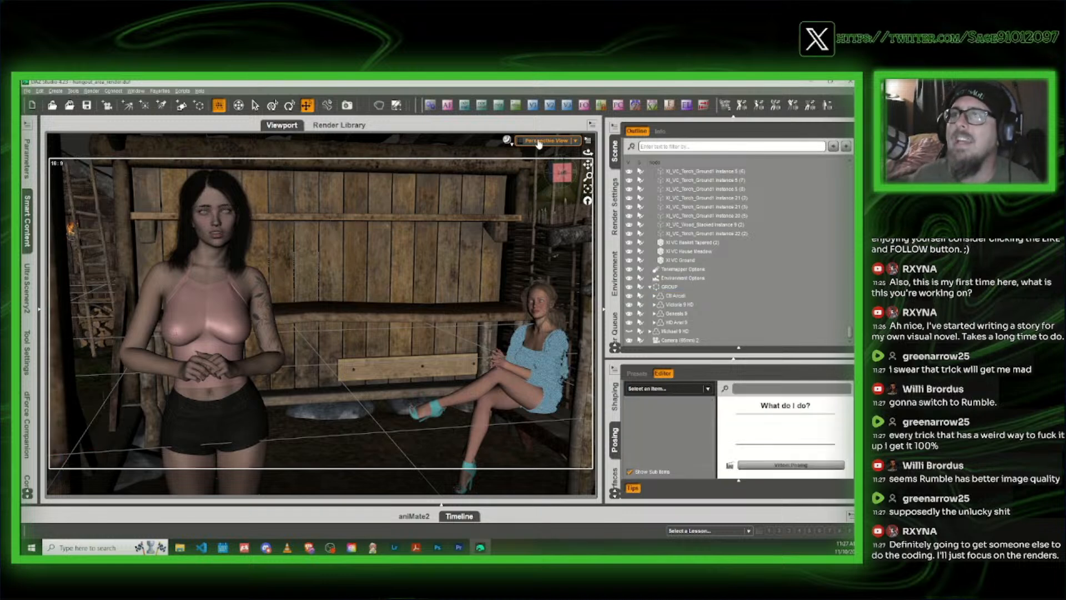
Step: View the scene through Camera (65mm) 2 and preview it in NVIDIA Iray mode
left_click(538, 142)
left_click(541, 216)
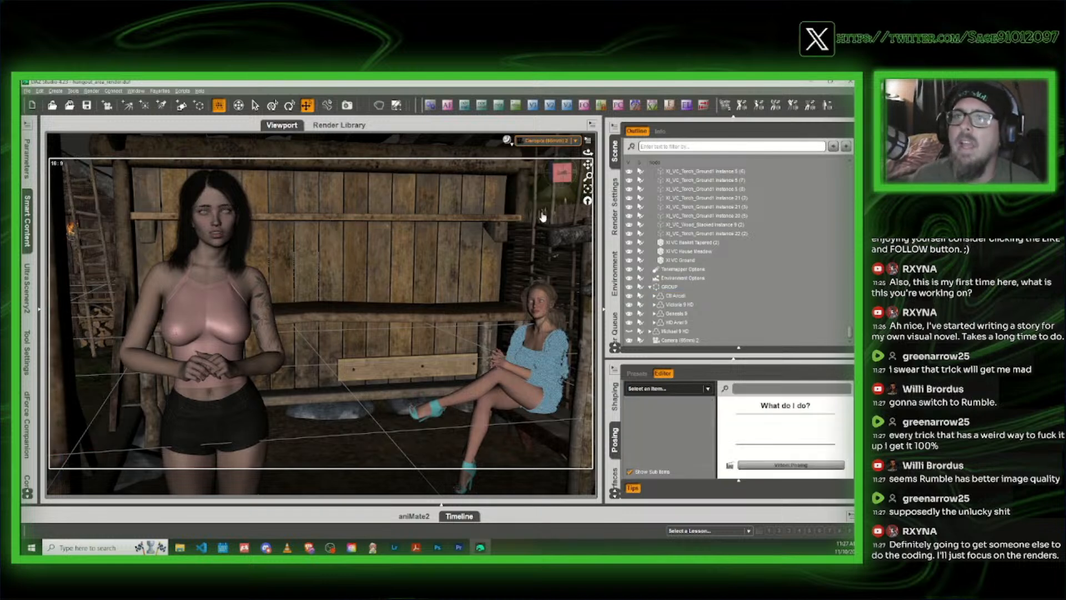
left_click(507, 140)
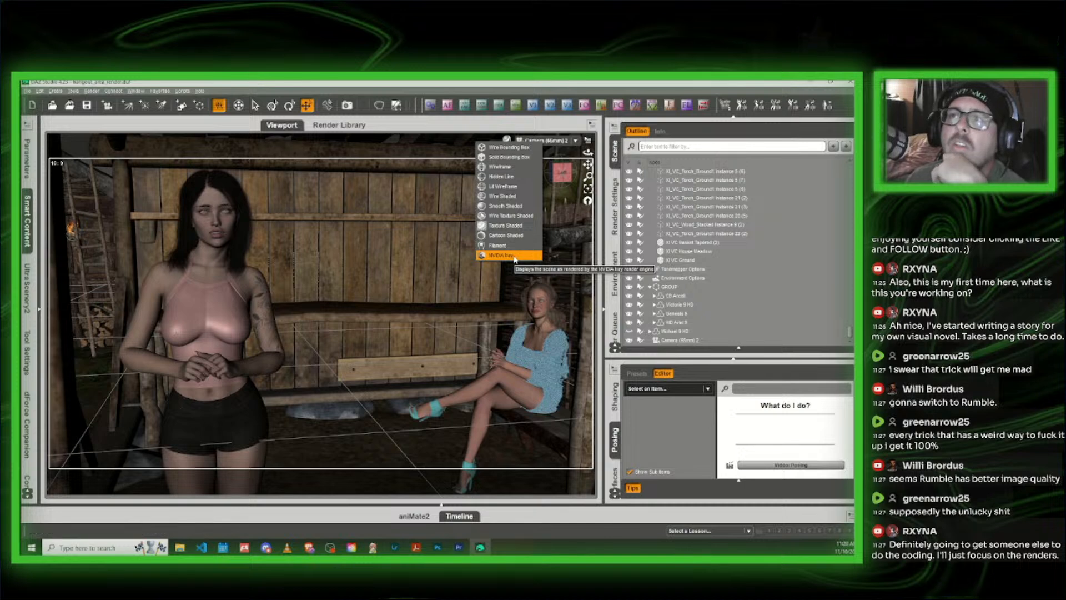
left_click(514, 256)
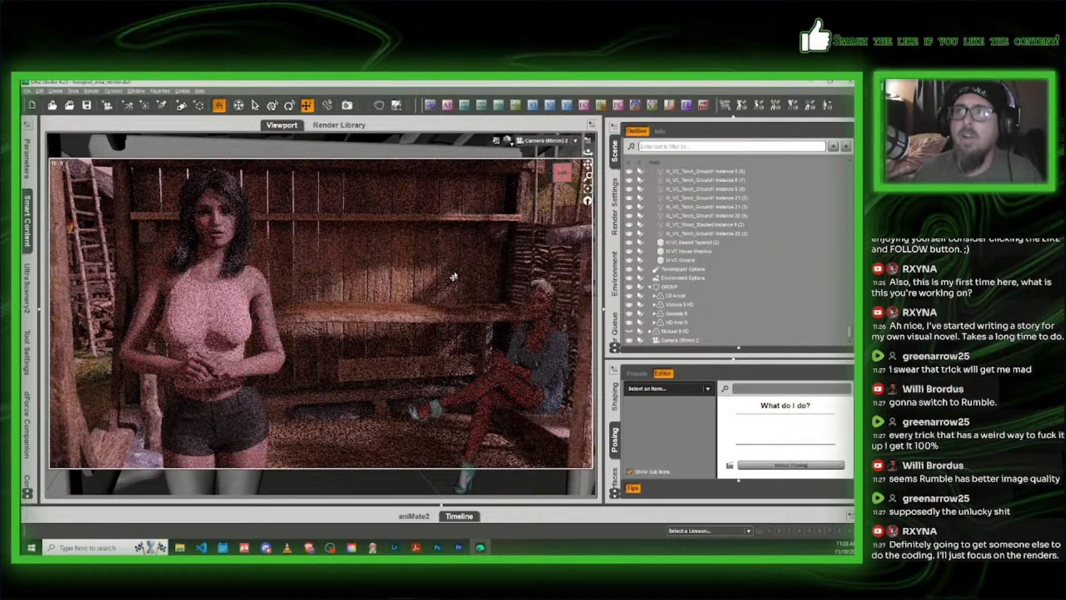
Step: Show the scene in Texture Shaded mode through the Perspective View and frame the shelter from outside with both figures
left_click(509, 142)
left_click(501, 230)
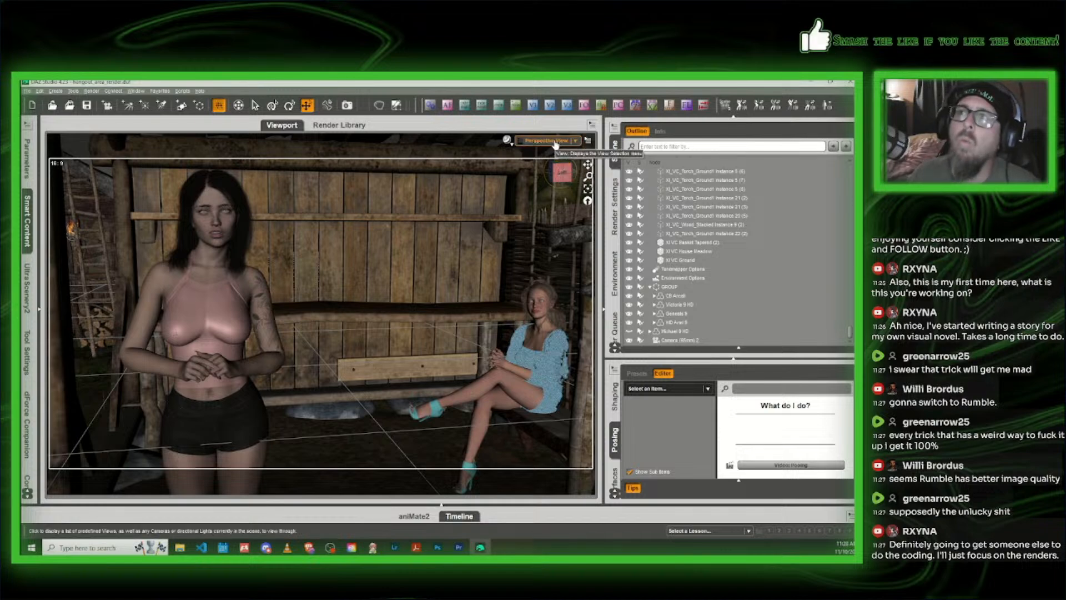
left_click(562, 173)
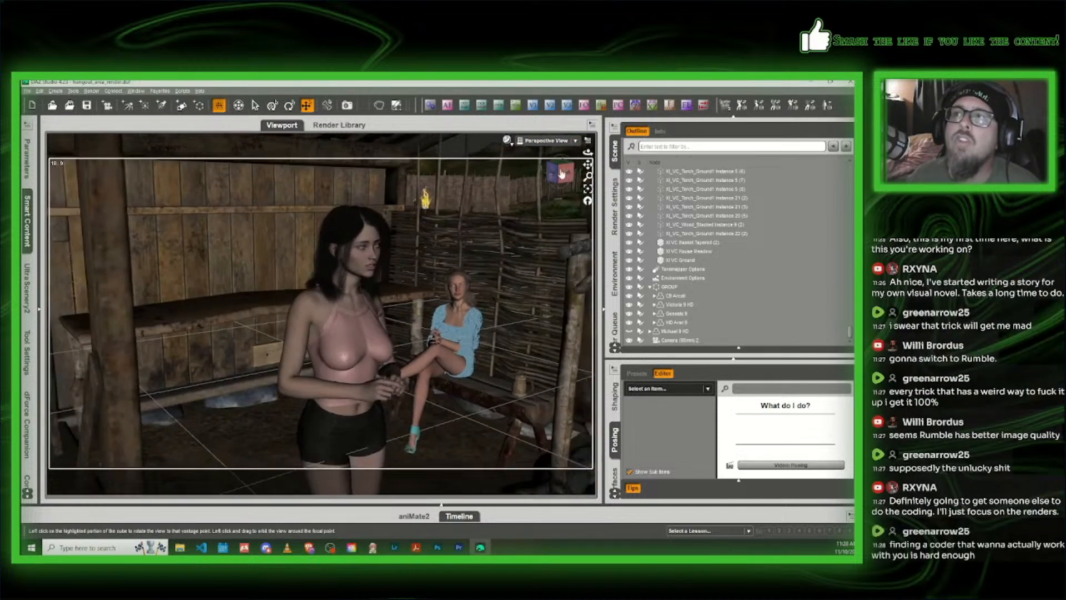
left_click_drag(561, 174, 562, 174)
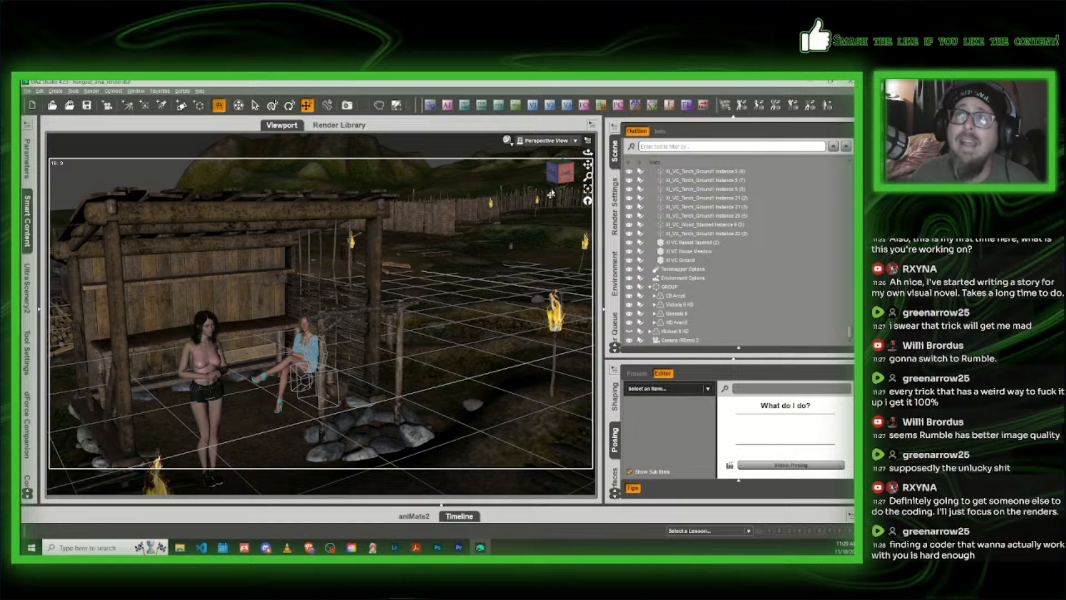
left_click_drag(559, 183, 555, 183)
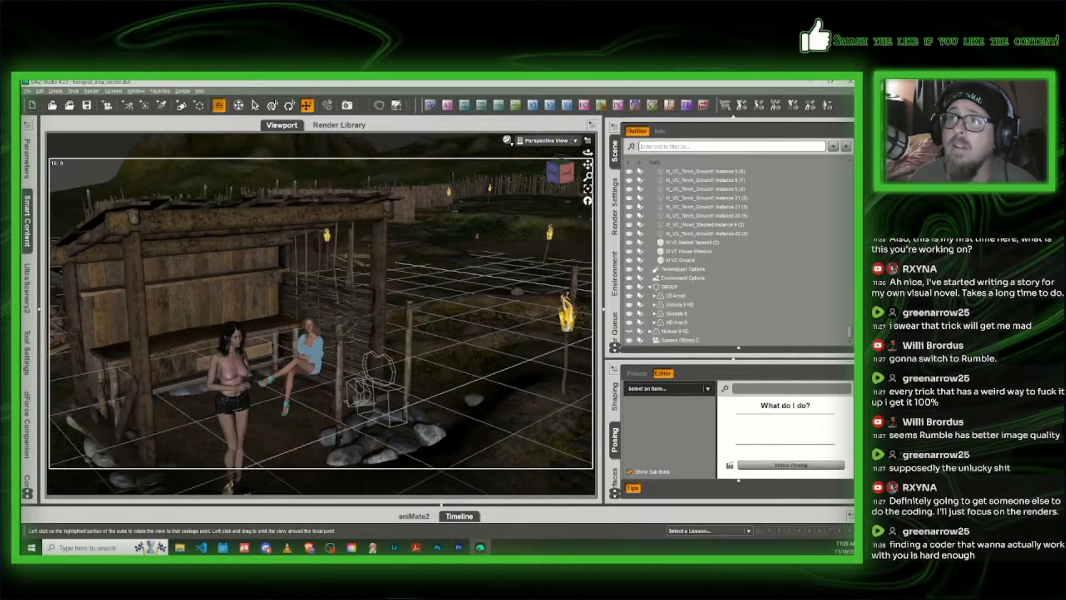
Step: Set the Dome Rotation to 180 in the environment render settings and frame the figures from a closer angle
left_click(614, 207)
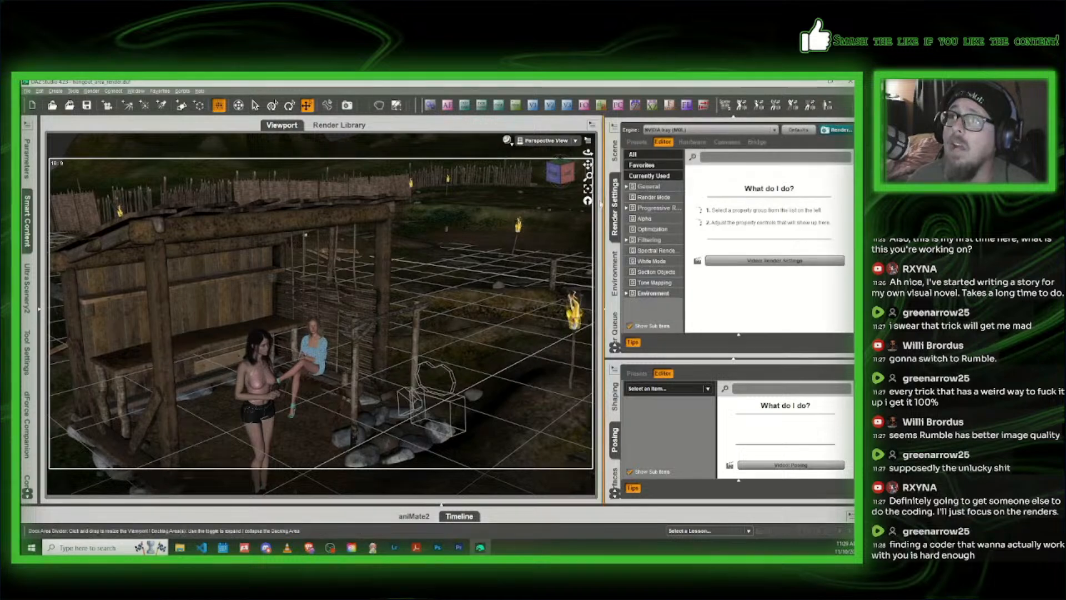
left_click(654, 294)
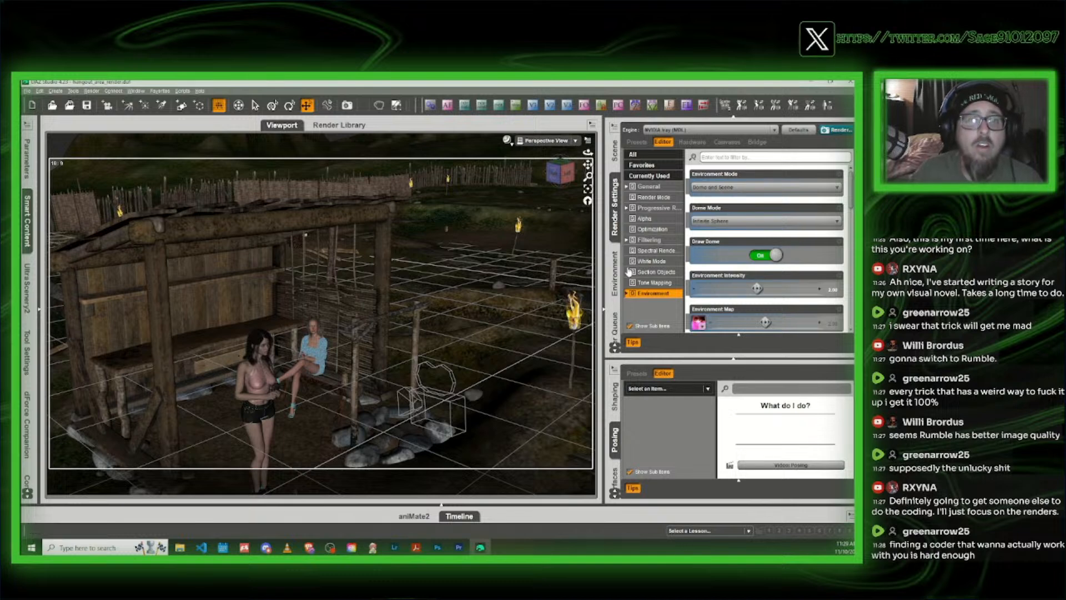
scroll(775, 258, "down", 3)
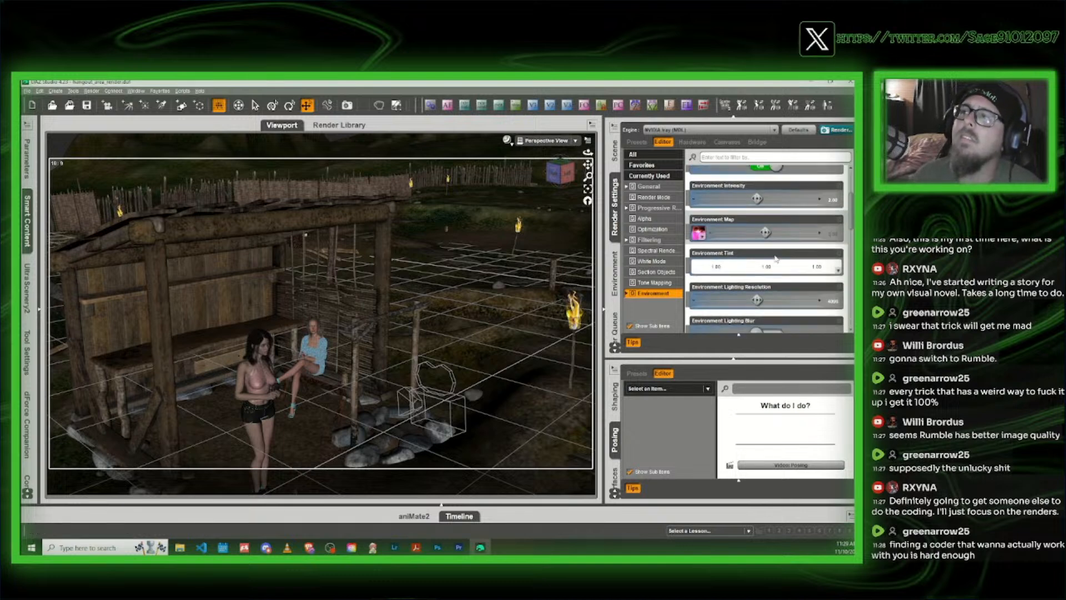
scroll(775, 258, "down", 3)
left_click_drag(560, 176, 563, 174)
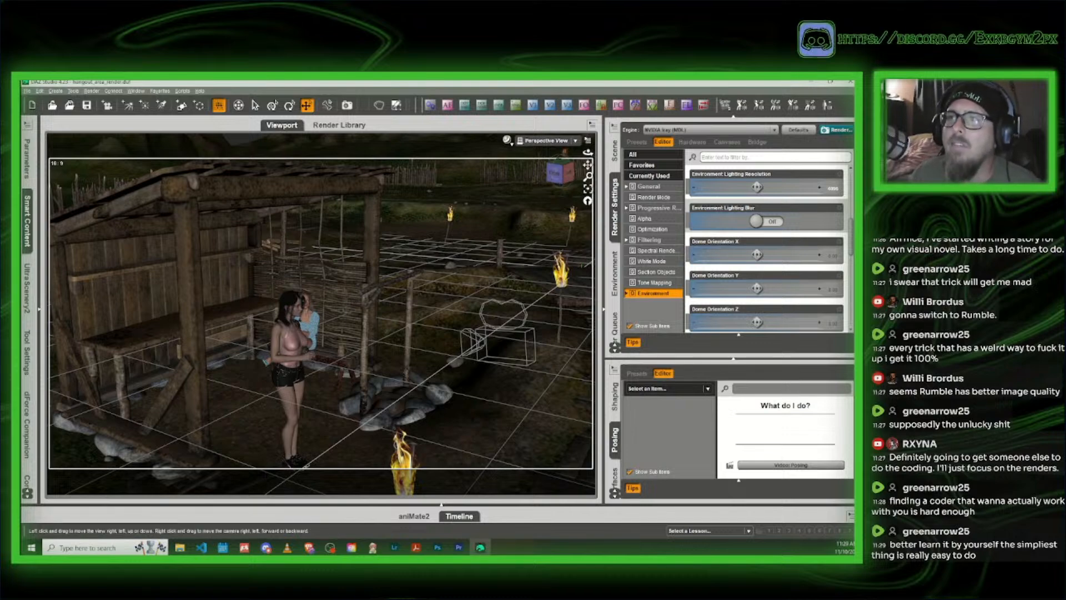
left_click_drag(588, 165, 551, 195)
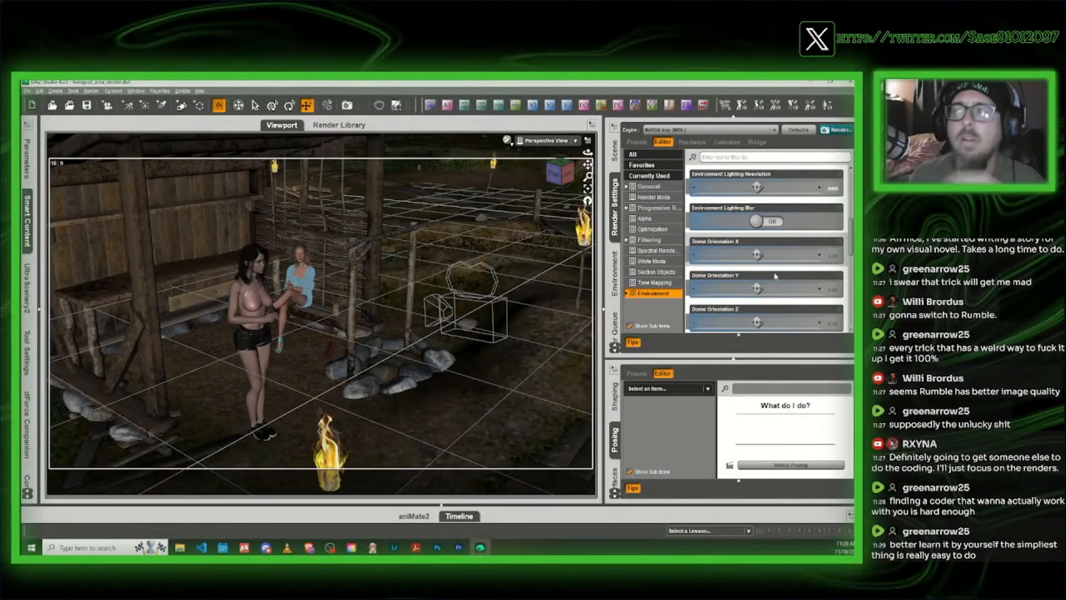
scroll(776, 273, "down", 3)
scroll(775, 273, "down", 1)
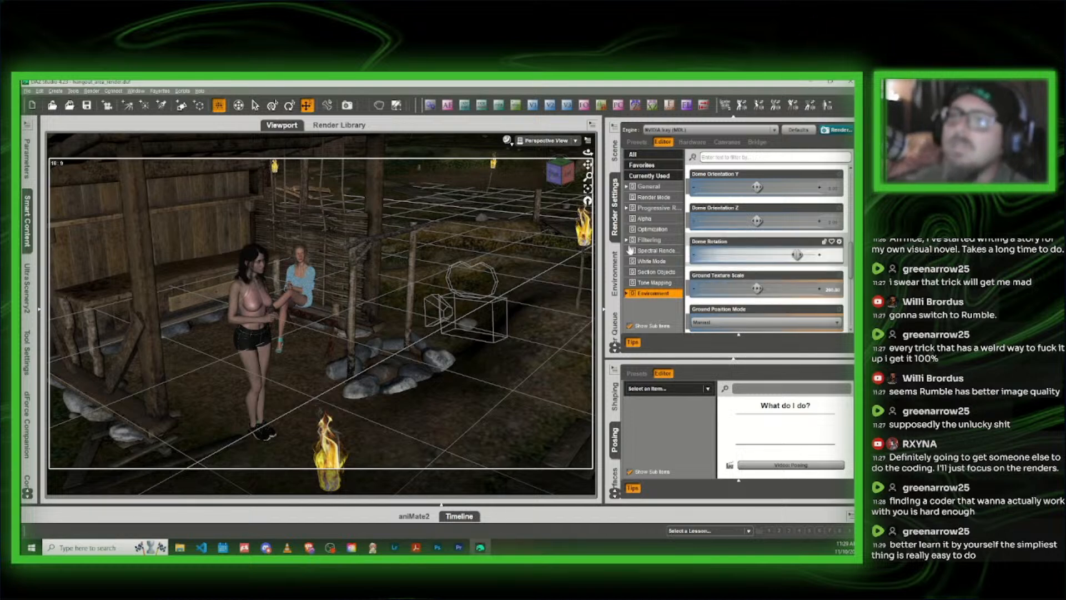
left_click(826, 255)
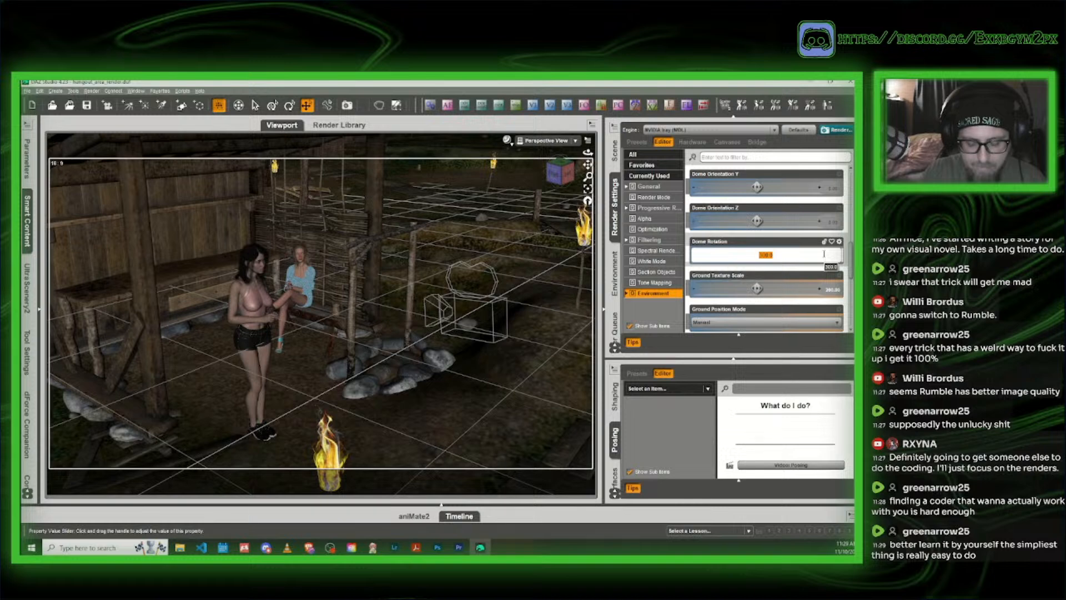
type("16")
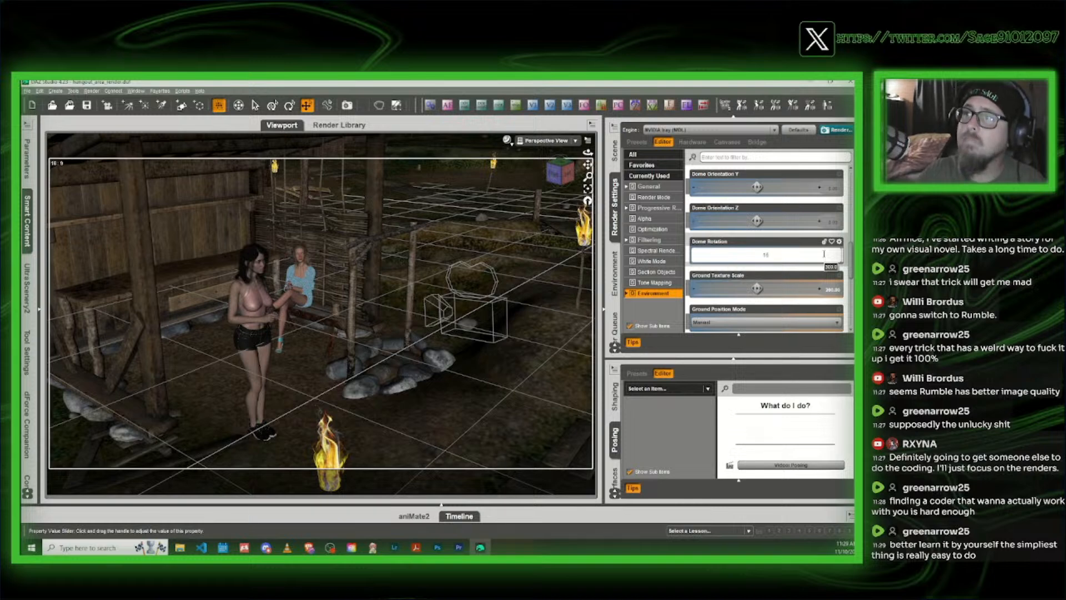
type("0")
key("Return")
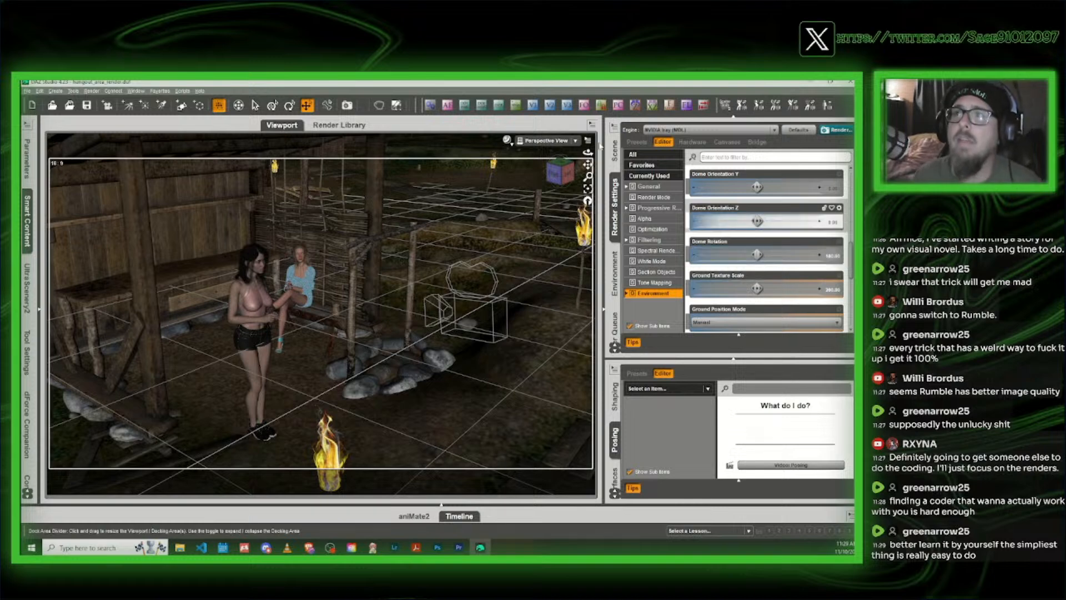
Step: Preview the lighting in NVIDIA Iray mode and adjust the Dome Rotation, trying 330 and settling on 350
left_click(507, 141)
left_click(508, 256)
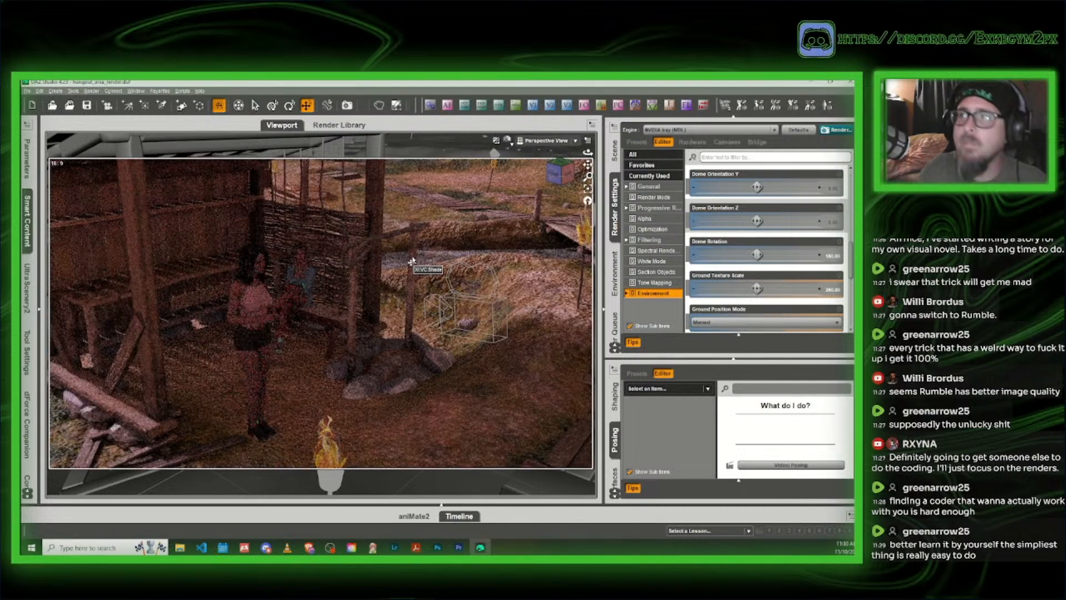
left_click(830, 254)
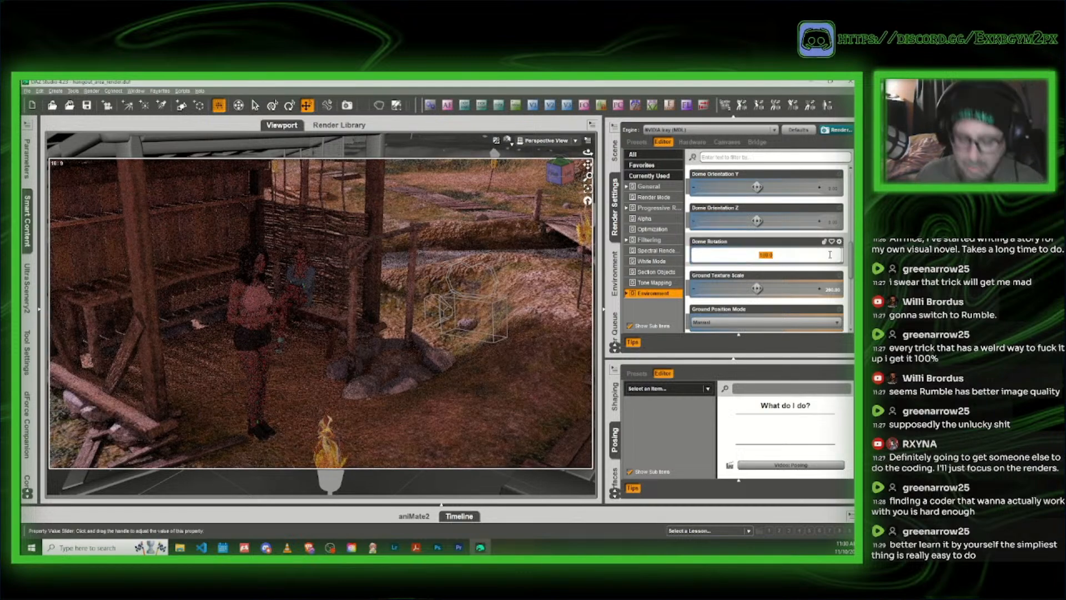
type("330")
key("Return")
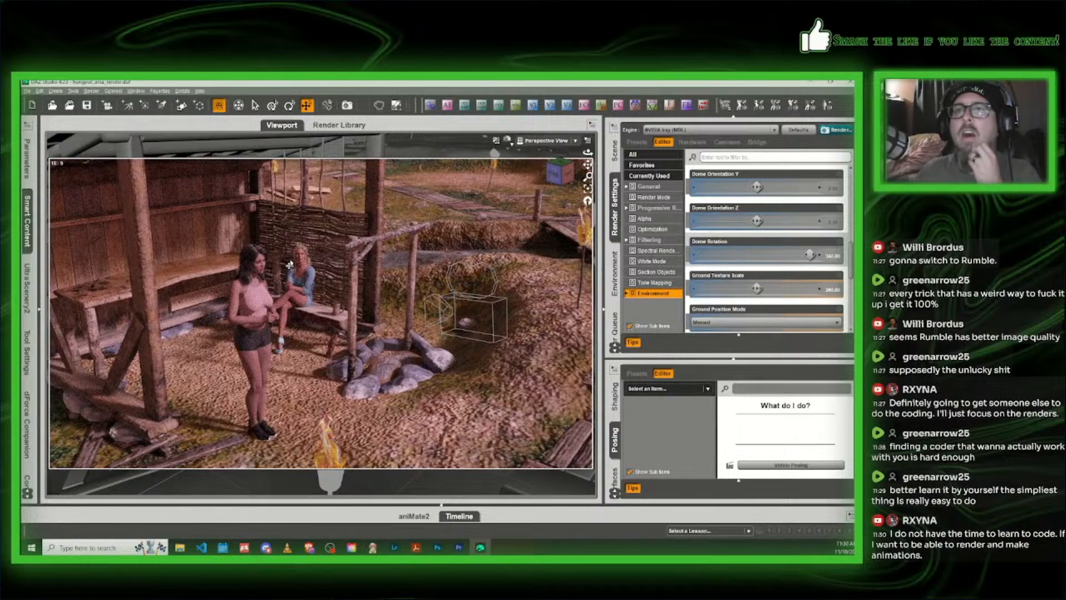
left_click(833, 255)
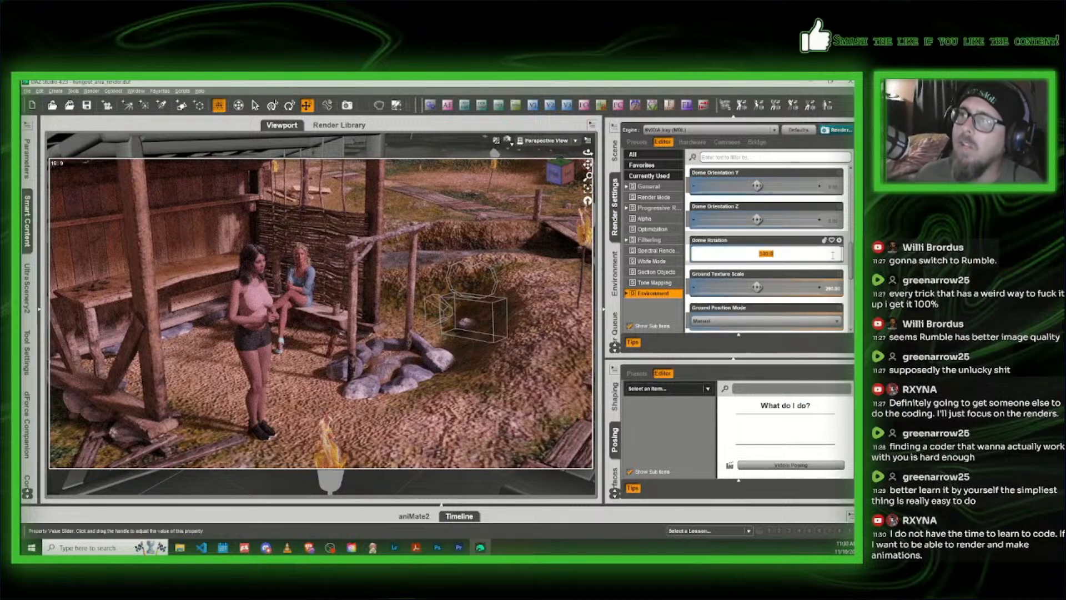
type("350")
key("Return")
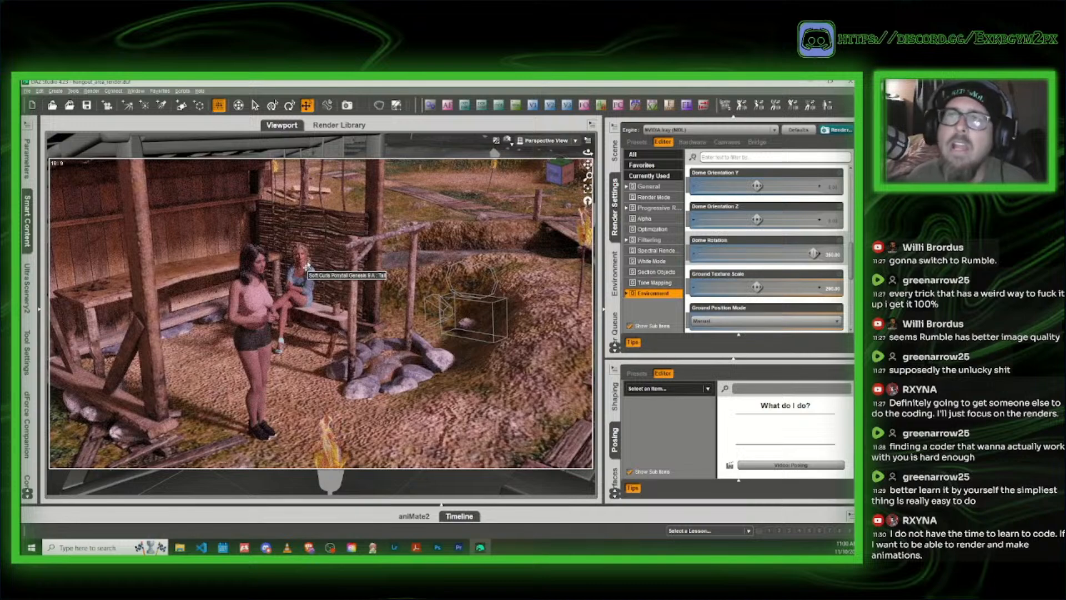
Step: Switch back to the Camera (65mm) 2 view in Texture Shaded mode and preview the lighting in NVIDIA Iray
left_click(508, 140)
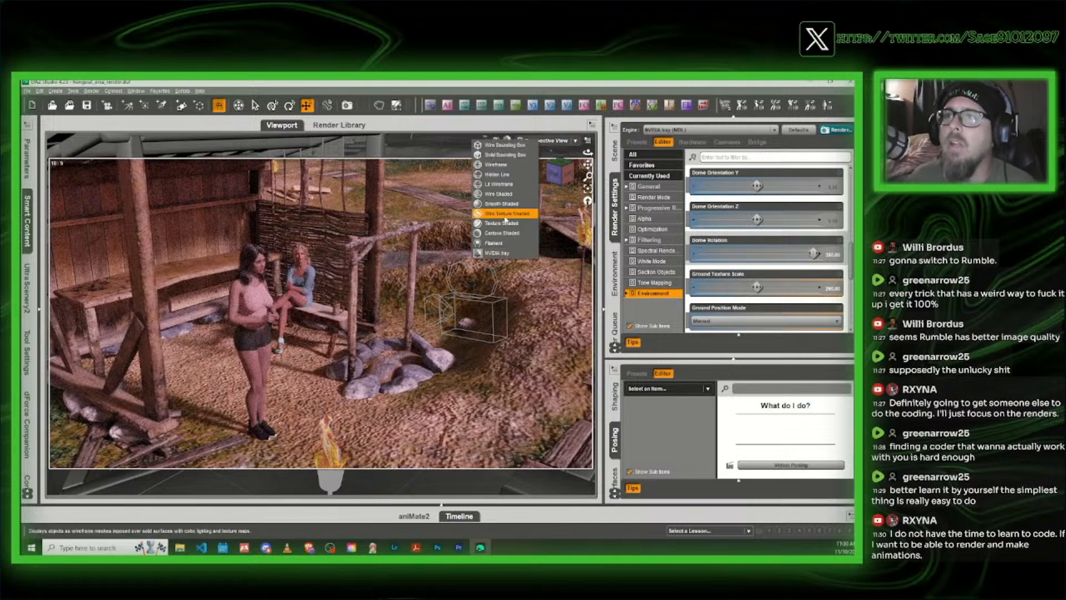
left_click(505, 224)
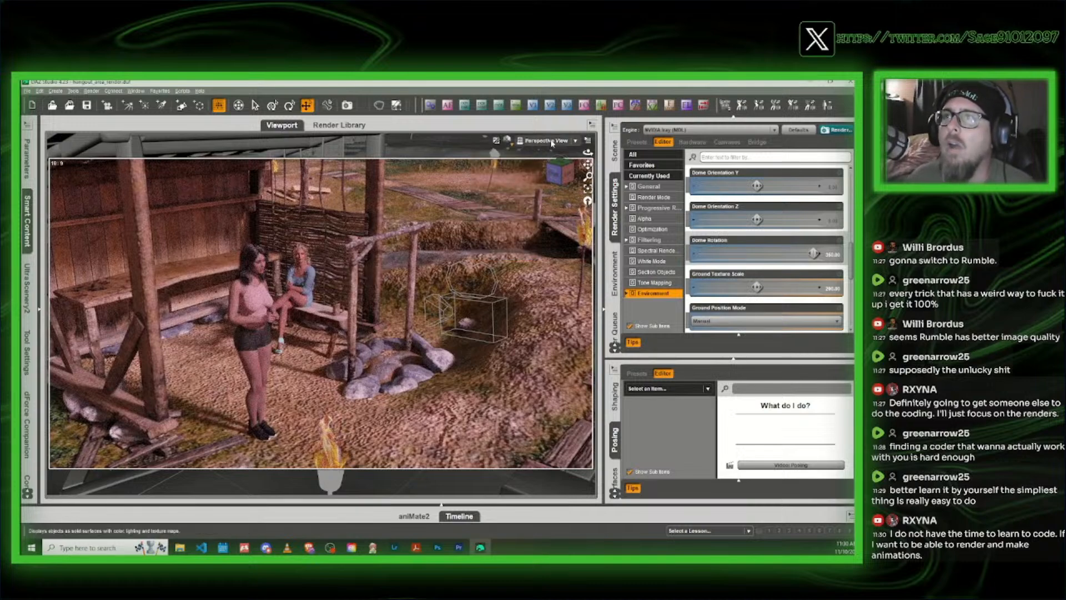
left_click(552, 141)
left_click(555, 218)
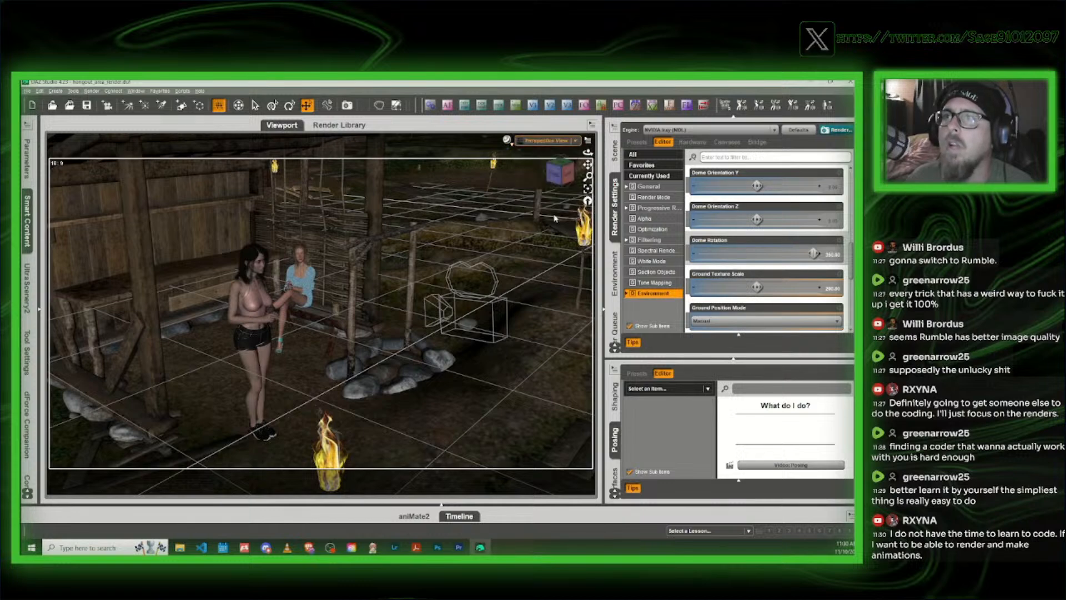
left_click(507, 140)
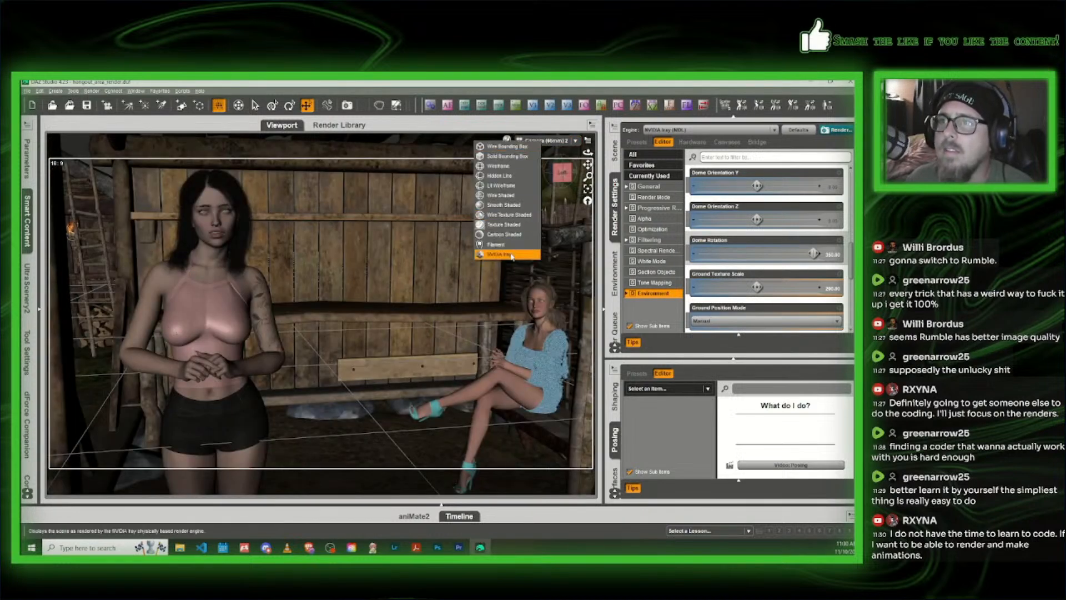
left_click(511, 255)
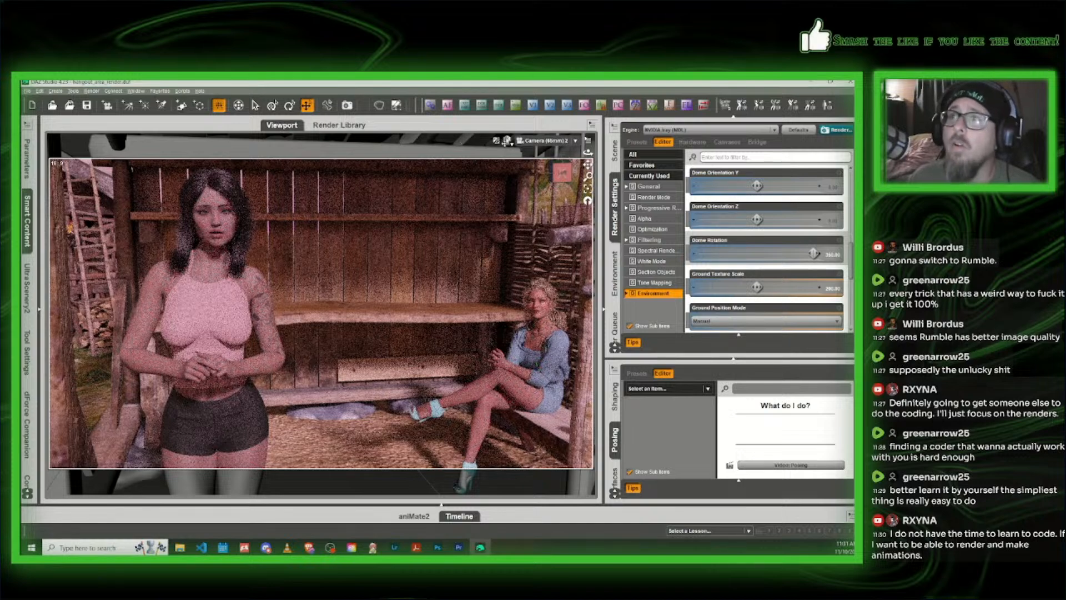
Step: Return to Texture Shaded mode and switch on Auto Focus for the camera, focusing on CB Arceli's eyes
left_click(509, 142)
left_click(517, 222)
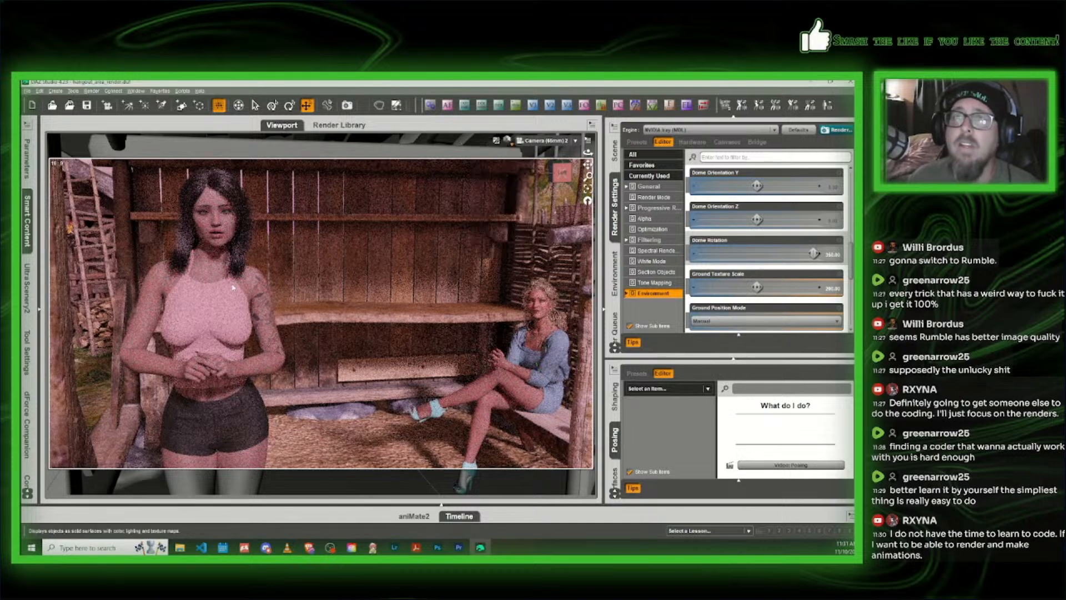
left_click(279, 287)
left_click(448, 106)
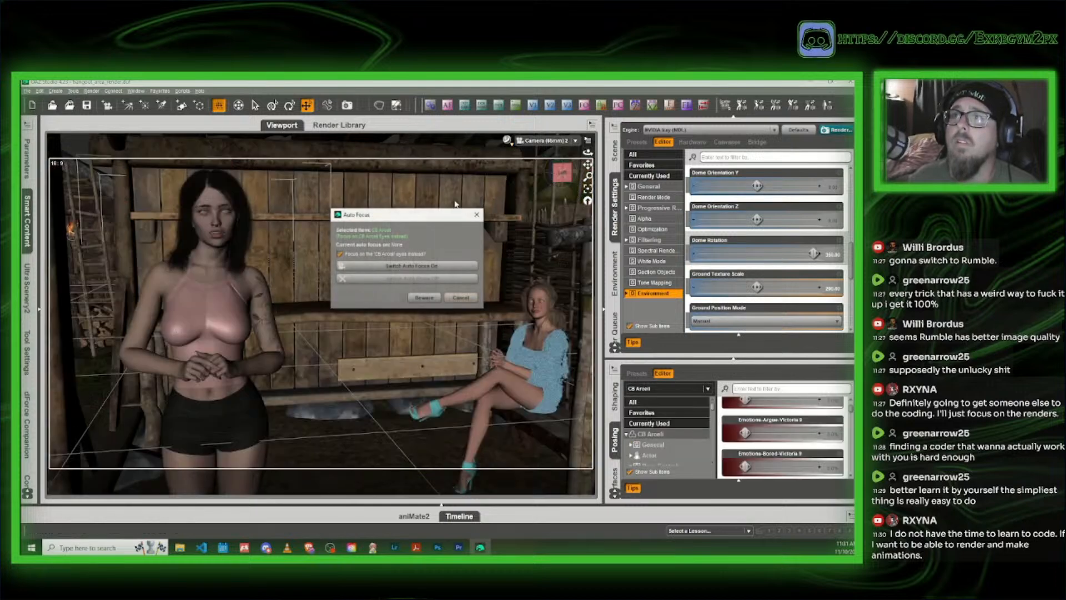
left_click(400, 268)
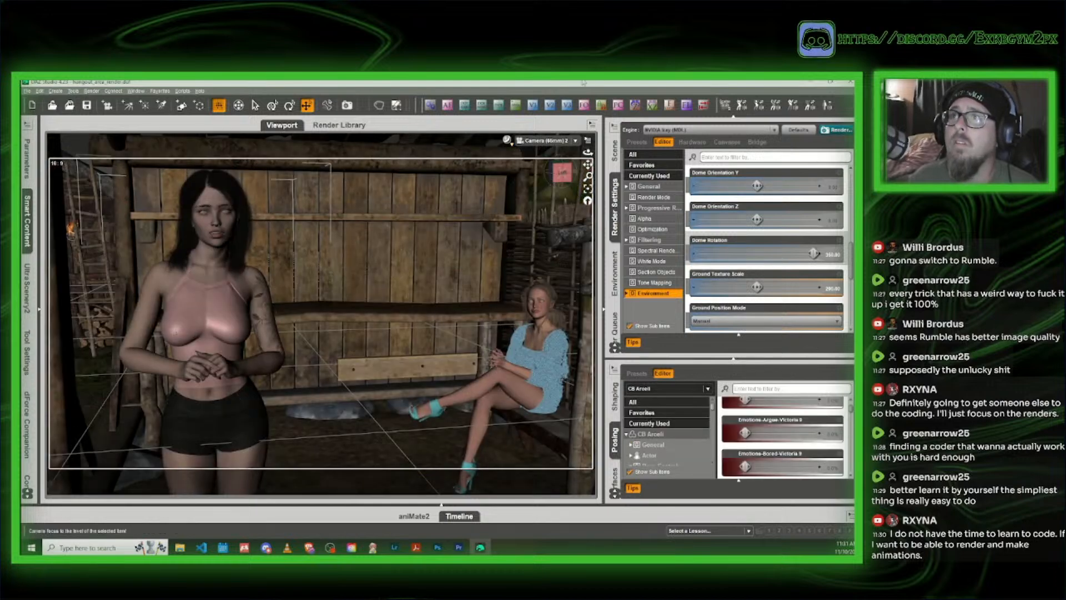
Step: Set the camera's F-Stop to 45, check the depth of field in an NVIDIA Iray preview, and return to Texture Shaded mode
left_click(670, 107)
left_click(426, 229)
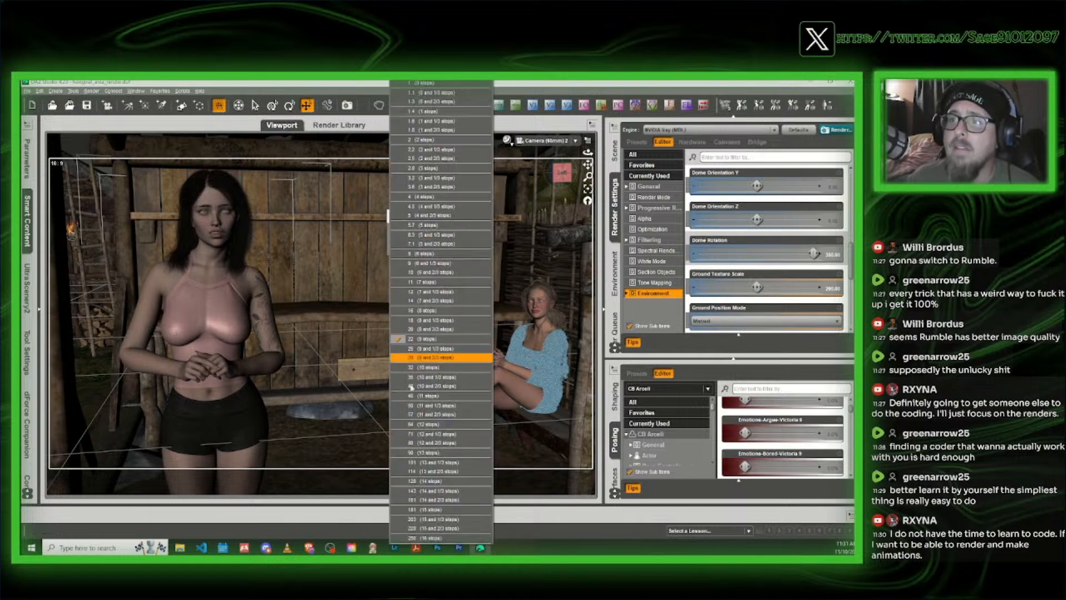
left_click(423, 395)
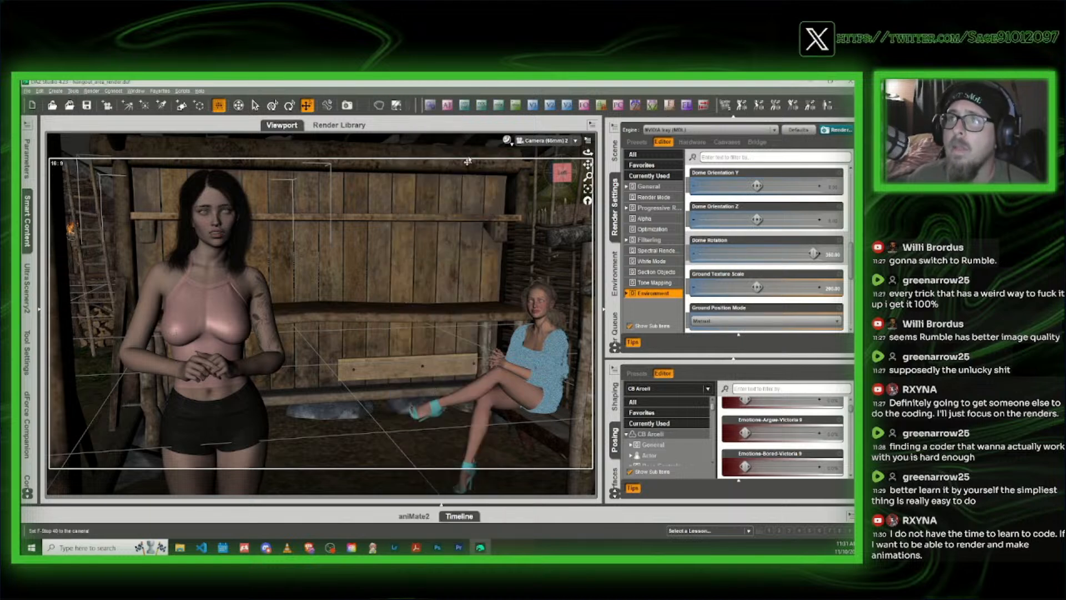
left_click(507, 141)
left_click(501, 259)
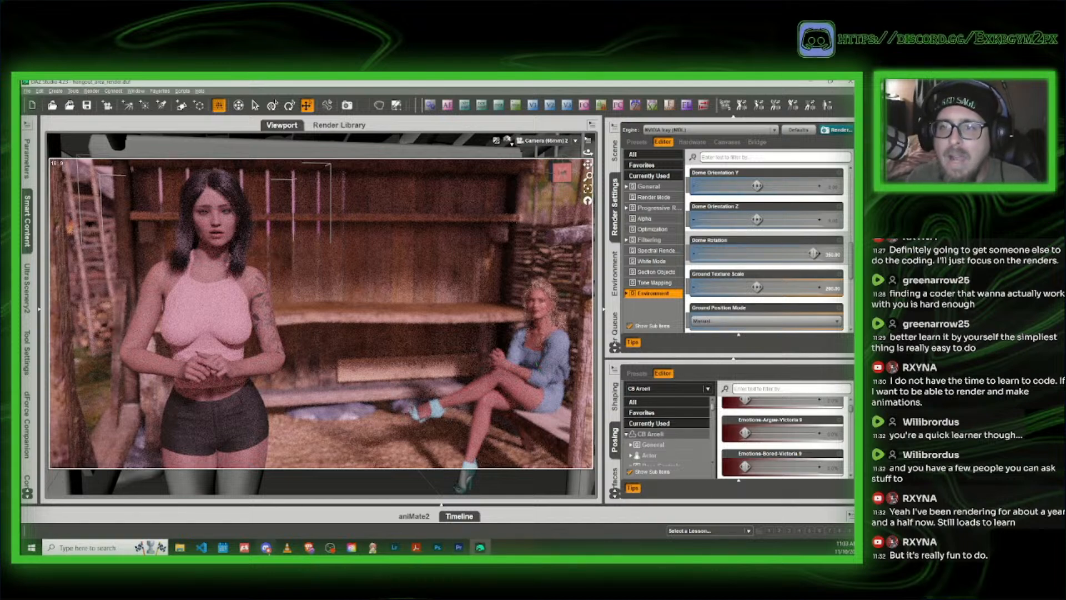
mouse_move(266, 548)
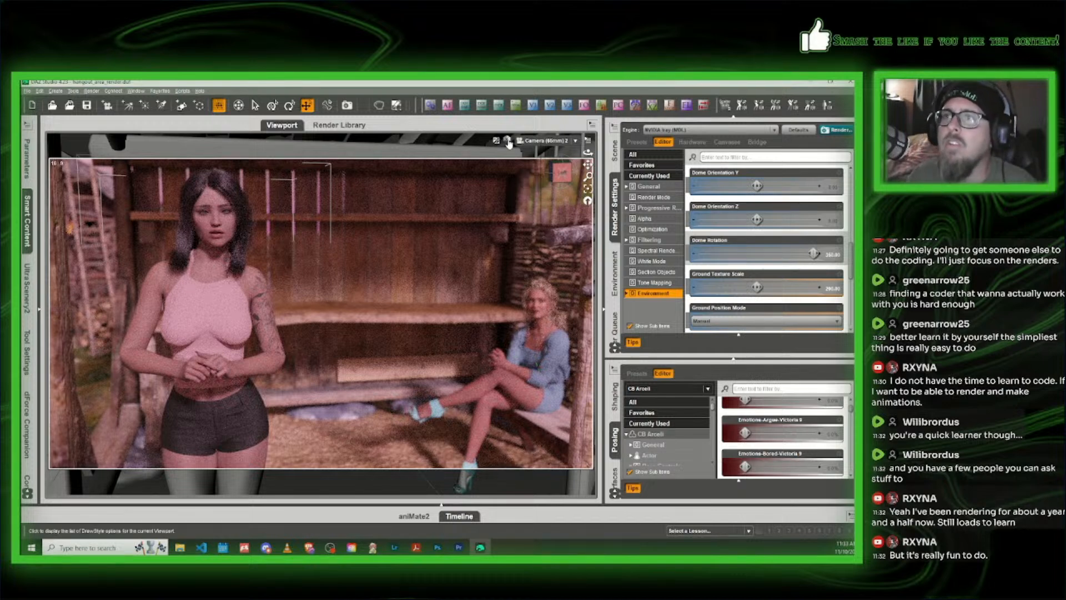
left_click(507, 140)
left_click(502, 224)
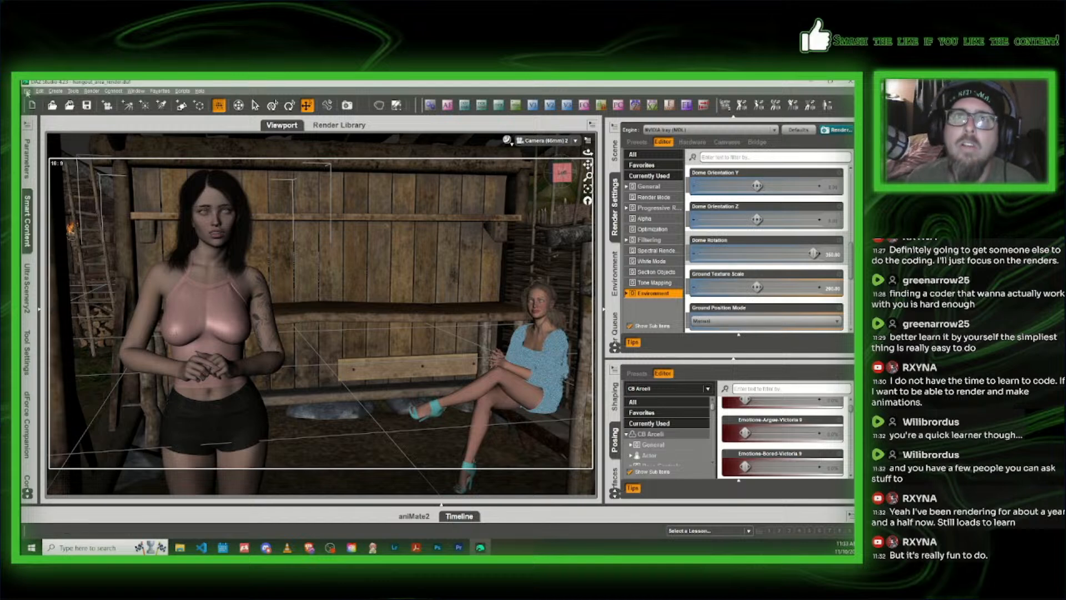
Step: Save the scene as a new file named freeroam3_image150 in the freeroam3 folder
left_click(27, 91)
mouse_move(67, 153)
left_click(133, 155)
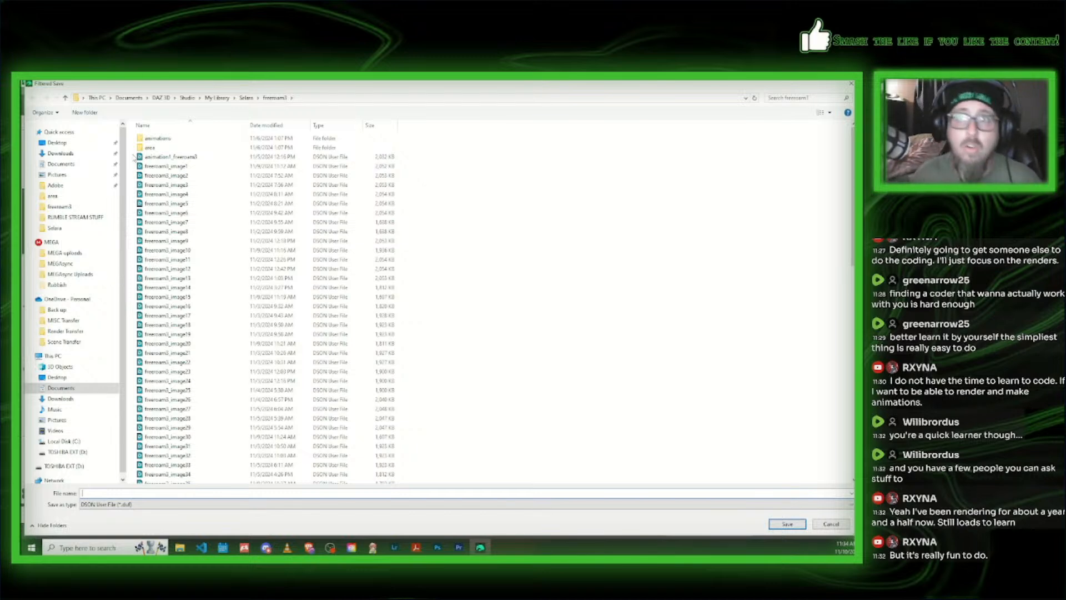
scroll(188, 244, "down", 15)
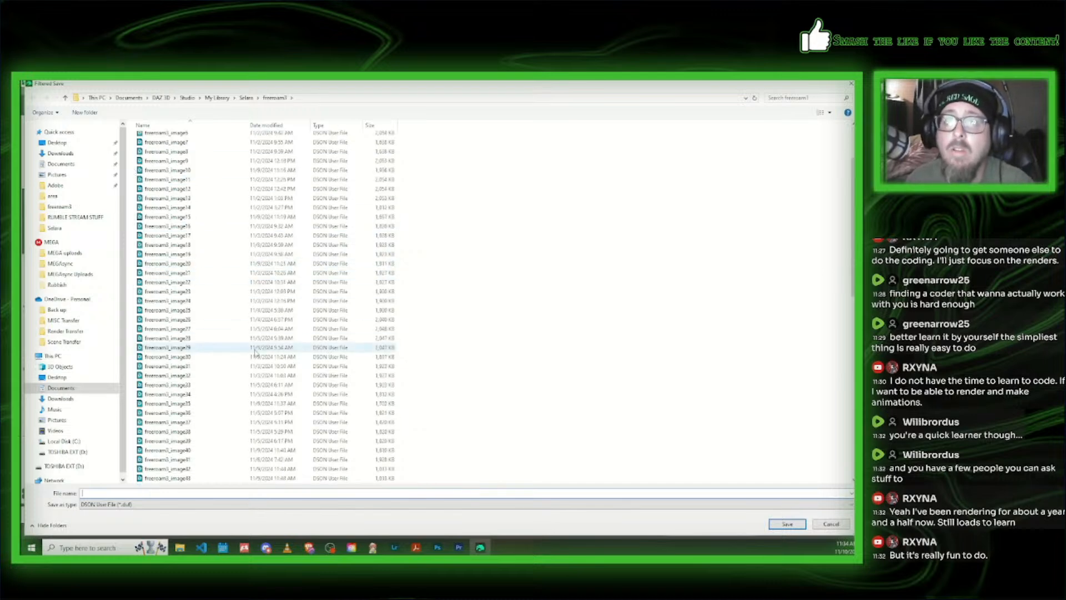
left_click(194, 451)
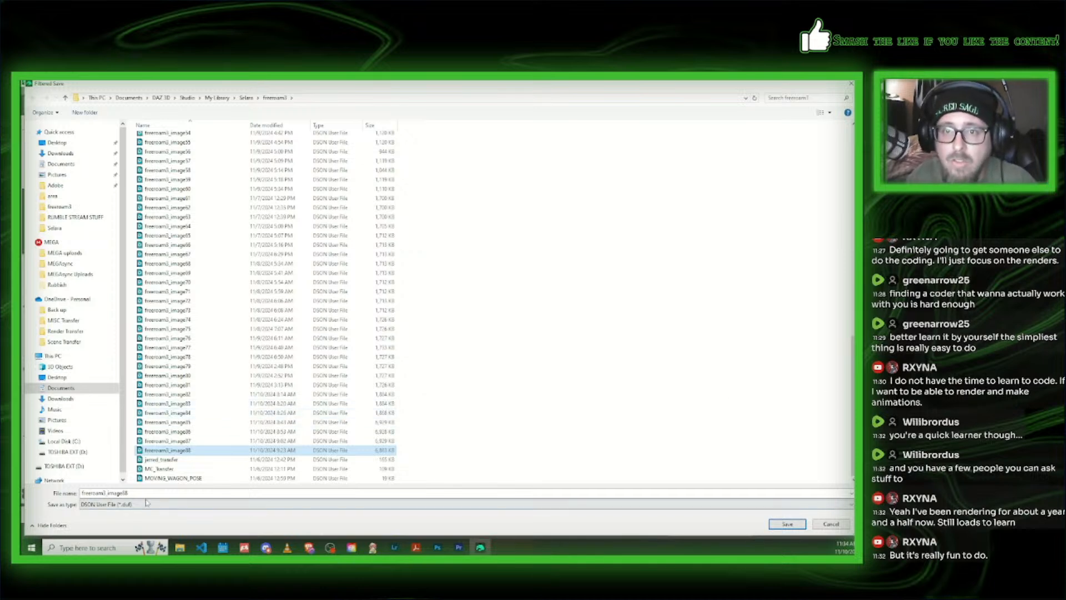
left_click(144, 494)
key("BackSpace")
key("BackSpace")
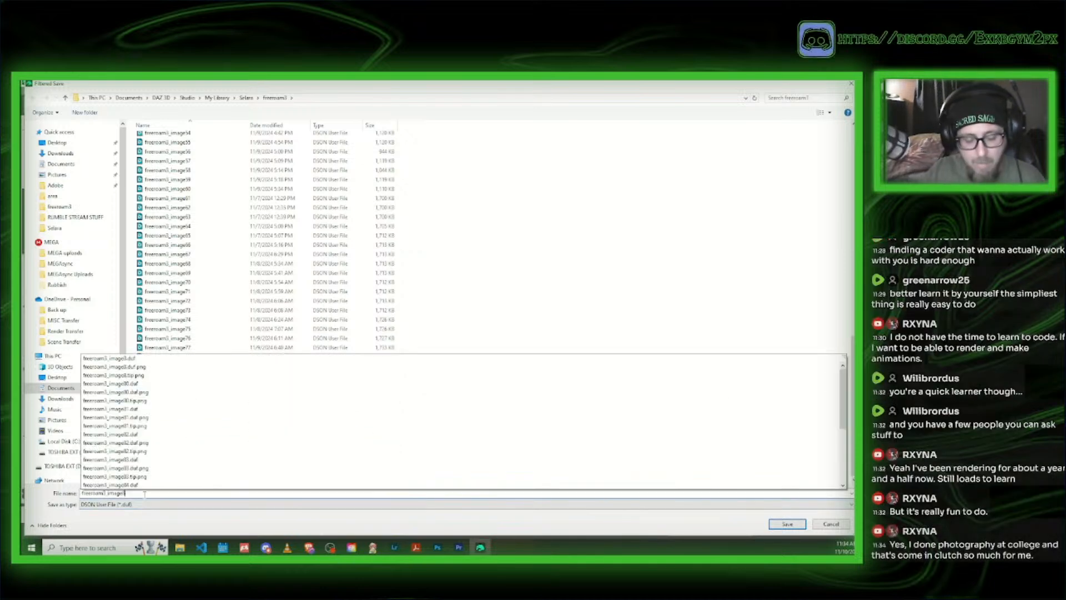
type("150")
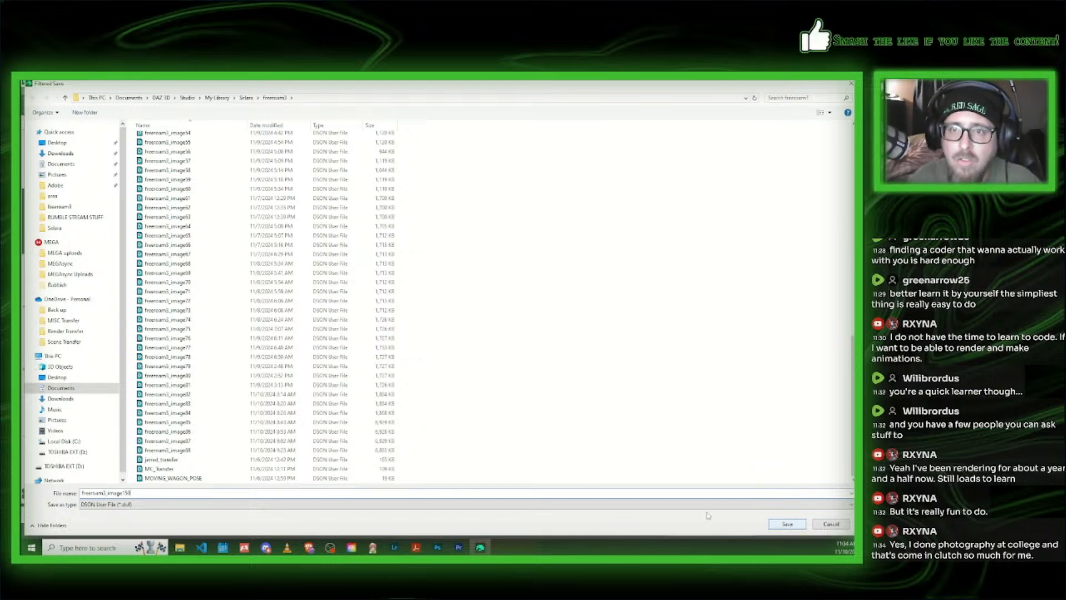
left_click(800, 524)
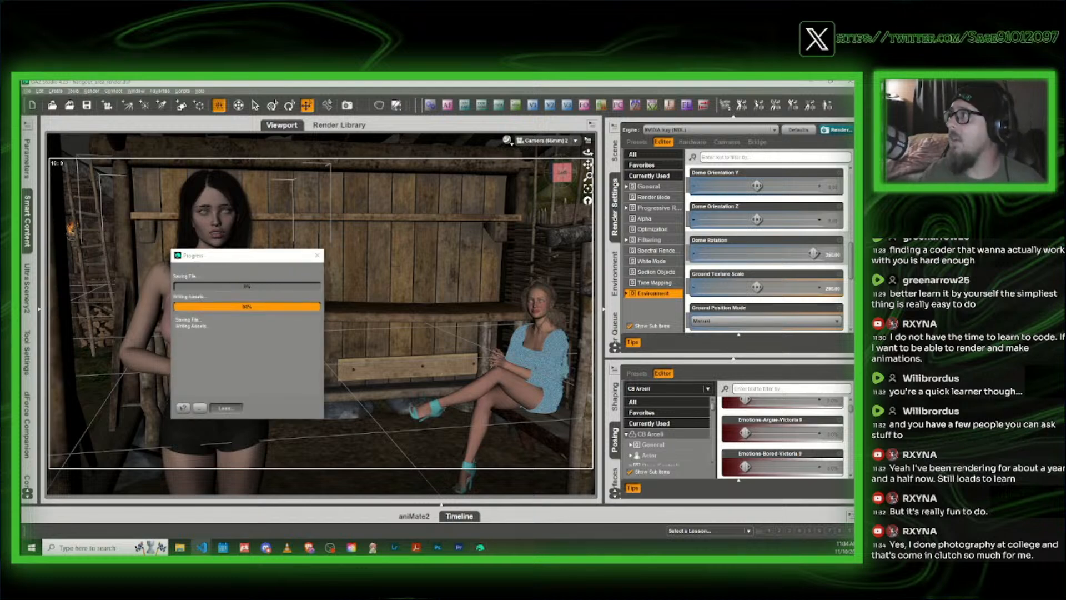
Step: Switch to VS Code and write the comment "THESE NUMBERS NEED TO BE CHANGED. K THANKS DUMBASS REMEMBER DONT FORGET" on line 1004
left_click_drag(854, 185, 472, 138)
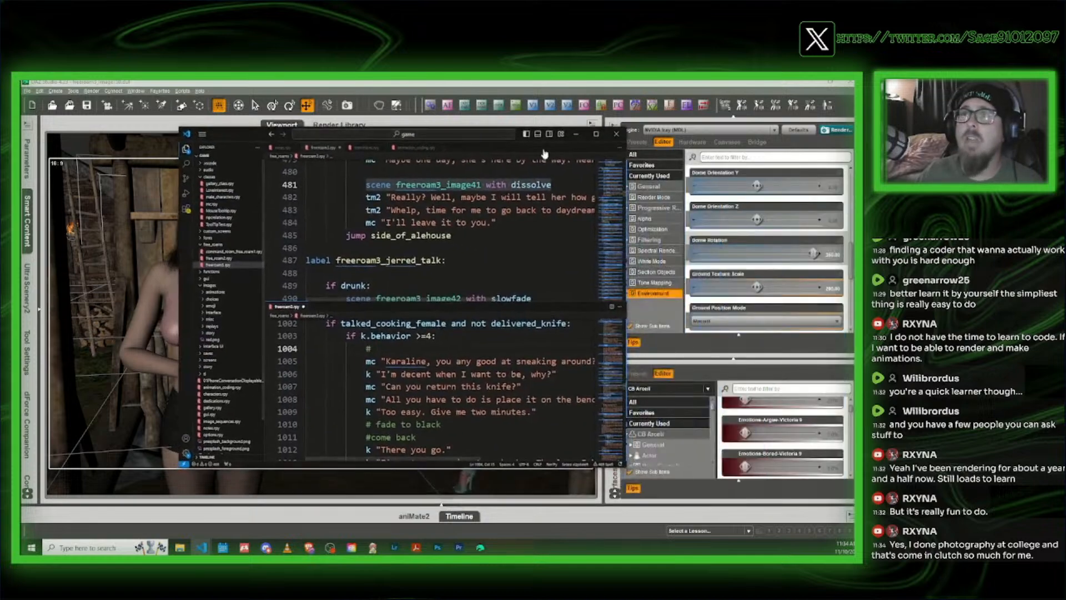
left_click(595, 133)
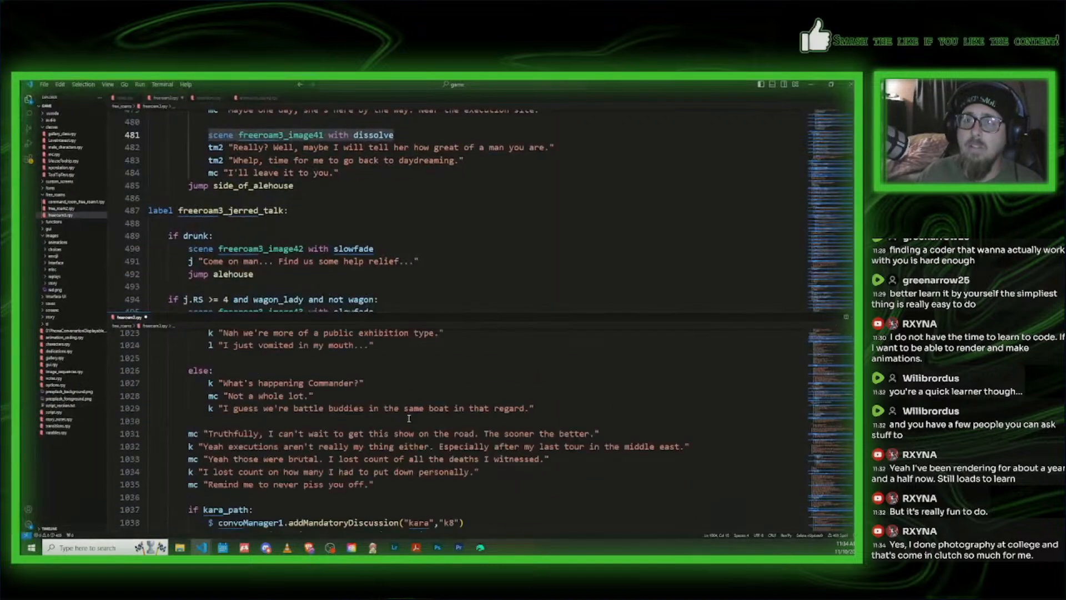
scroll(409, 418, "up", 8)
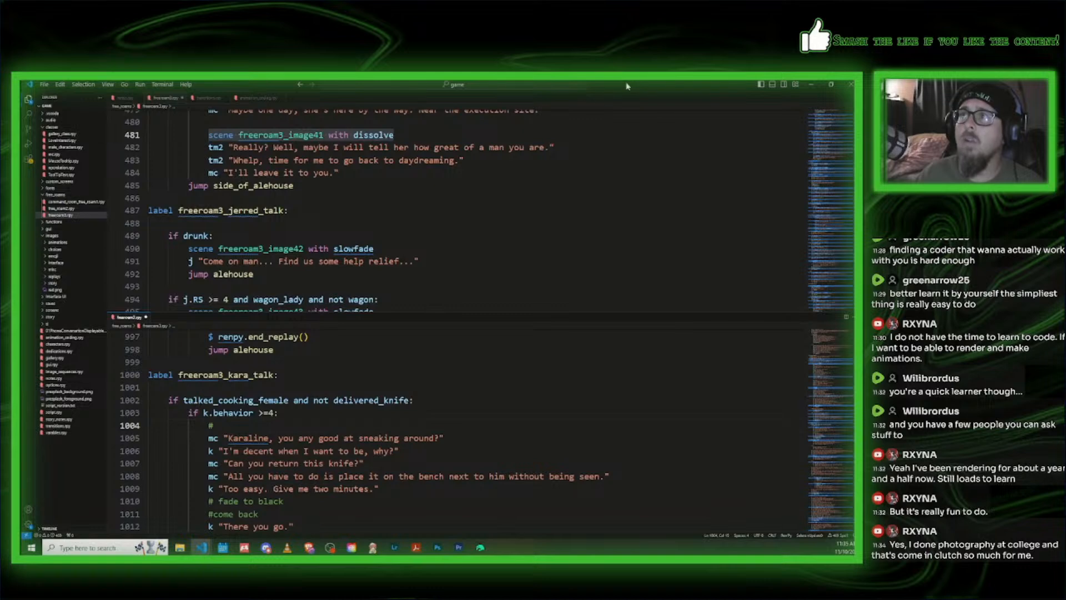
left_click_drag(627, 85, 854, 126)
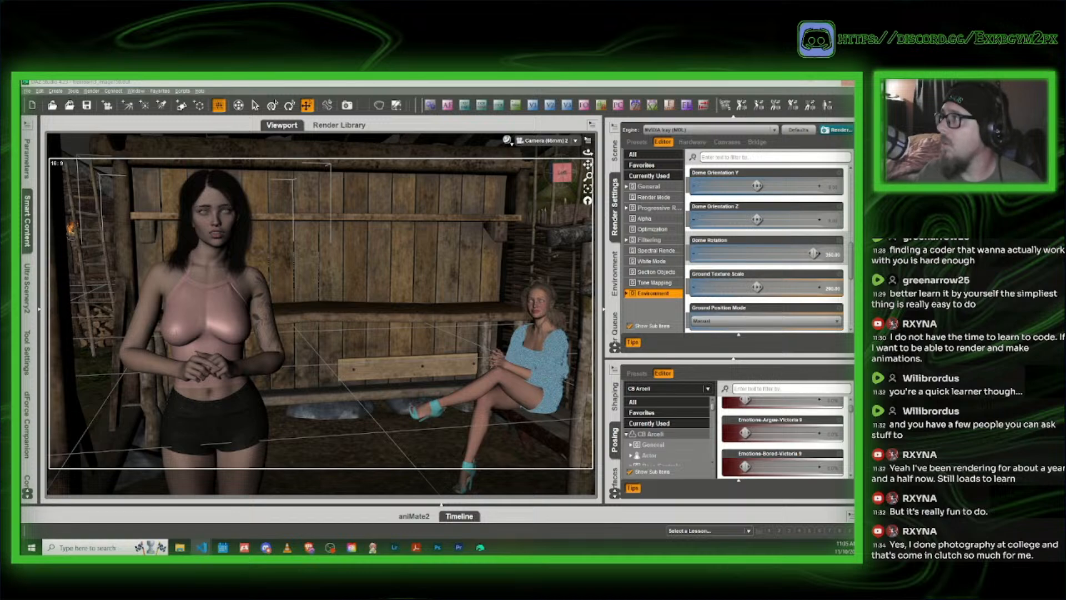
key("alt+Tab")
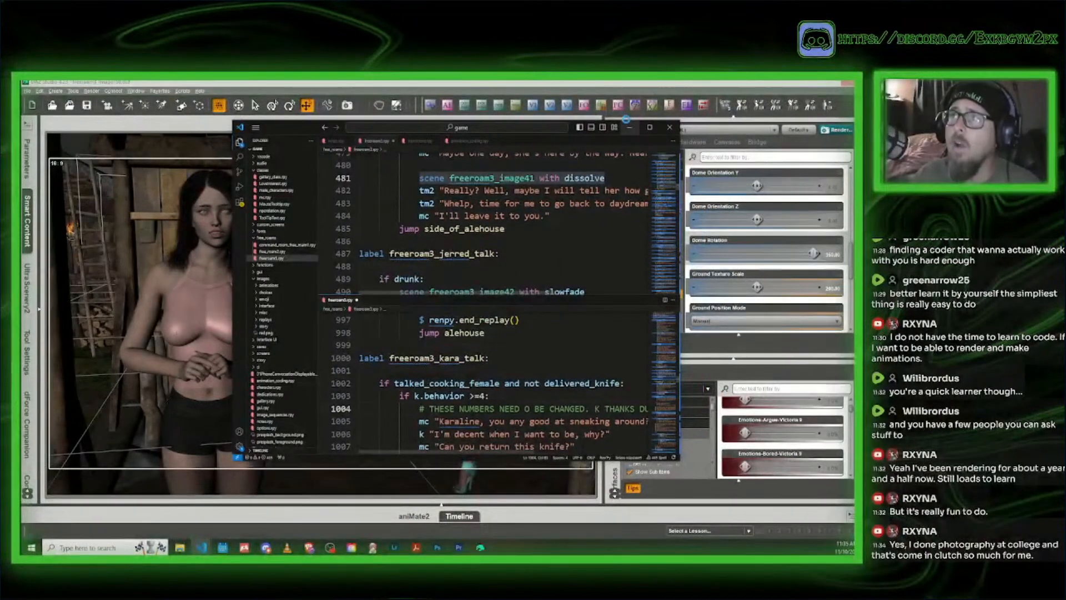
left_click(650, 127)
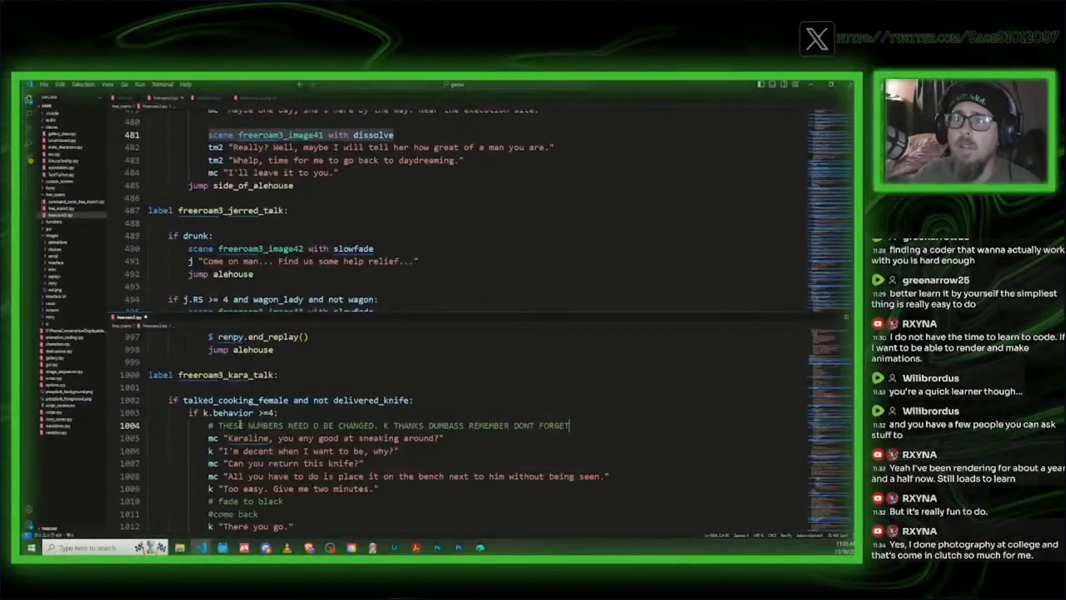
left_click(315, 425)
type("O")
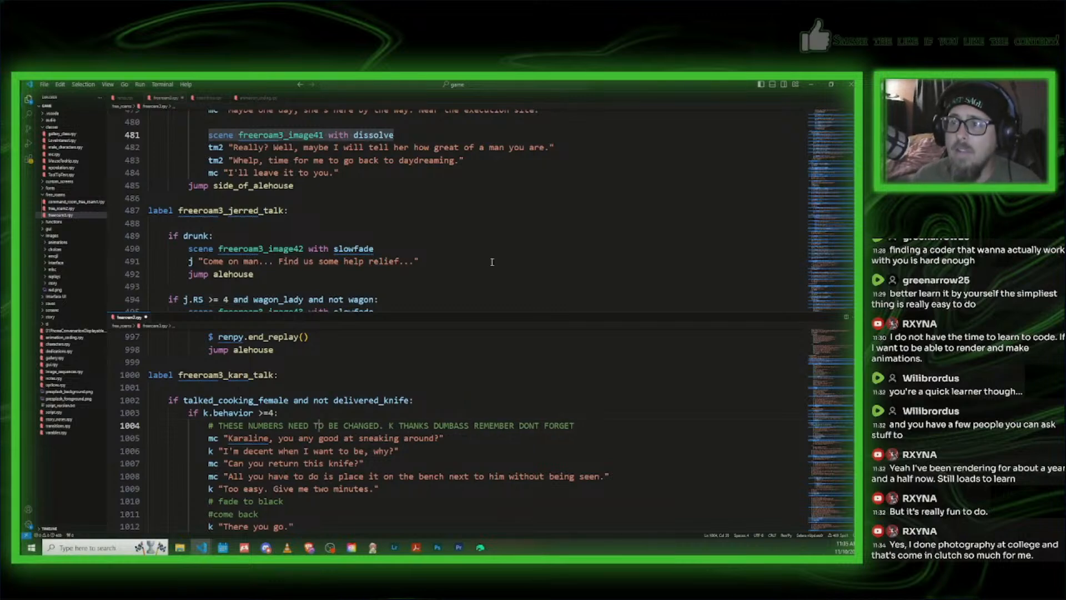
left_click_drag(634, 84, 854, 86)
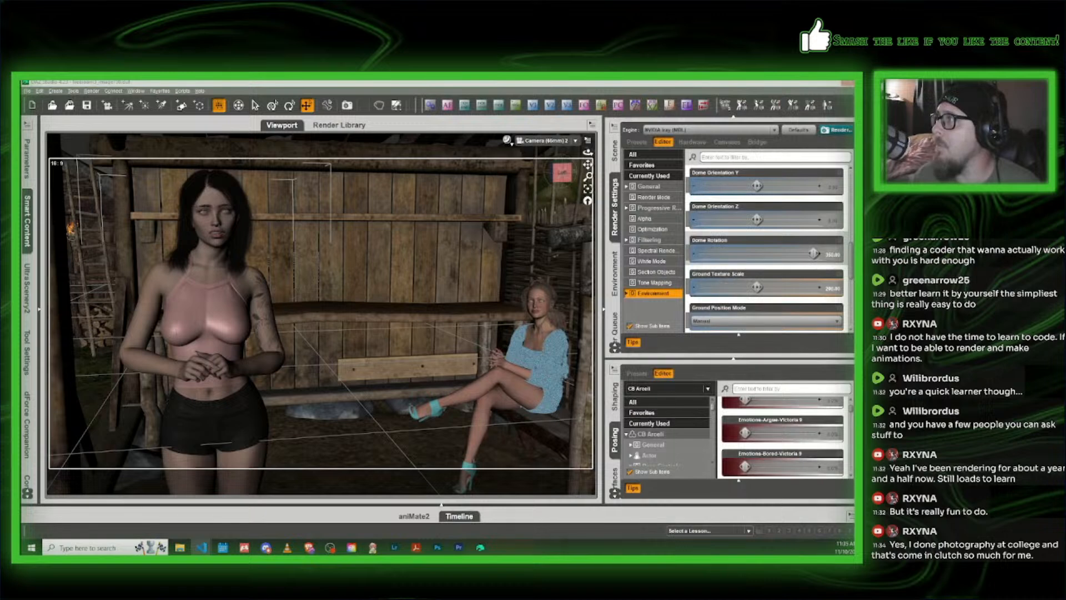
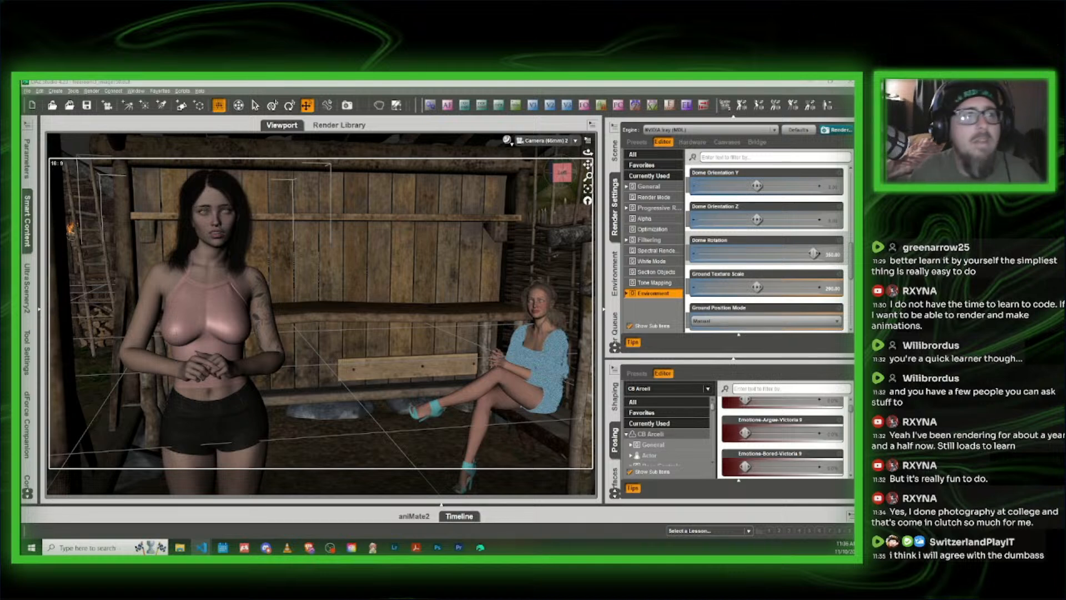
Step: Return to DAZ Studio, switch to the Perspective View, and make the hidden Michael 9 HD figure visible
left_click(417, 83)
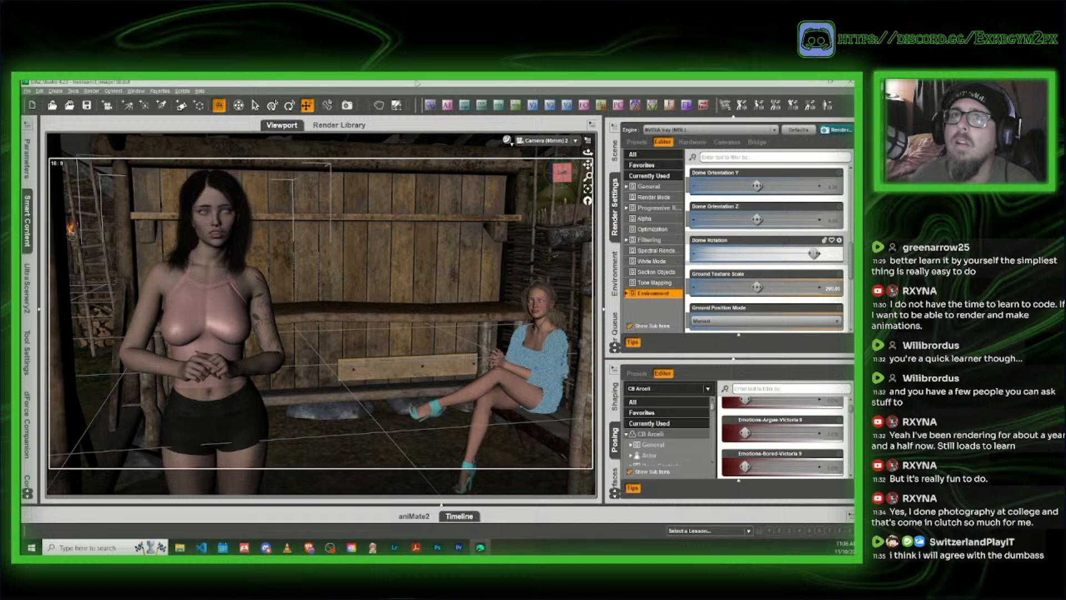
left_click(537, 141)
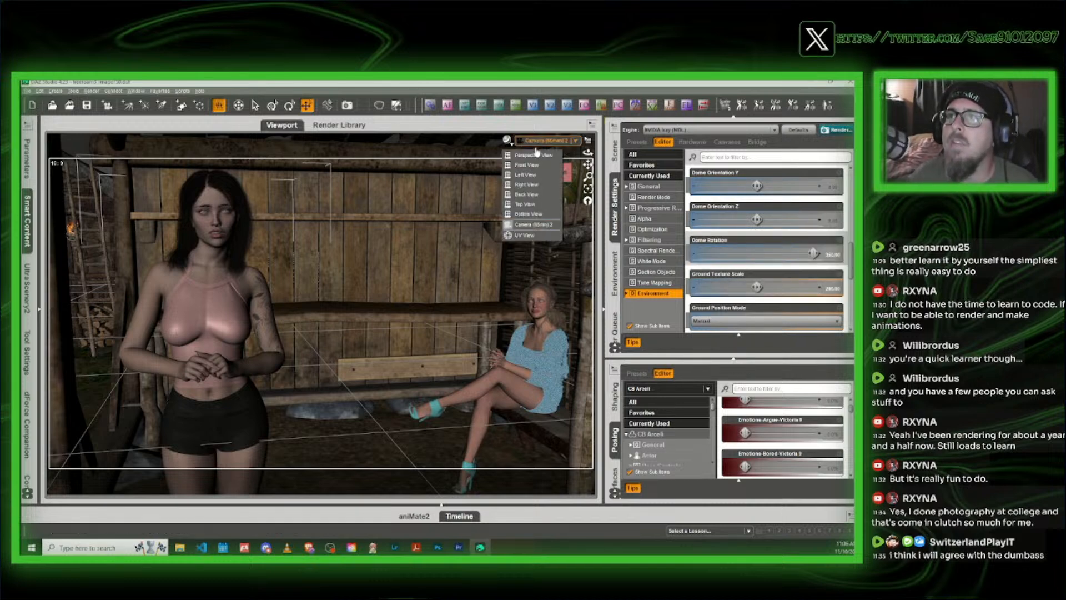
left_click(536, 159)
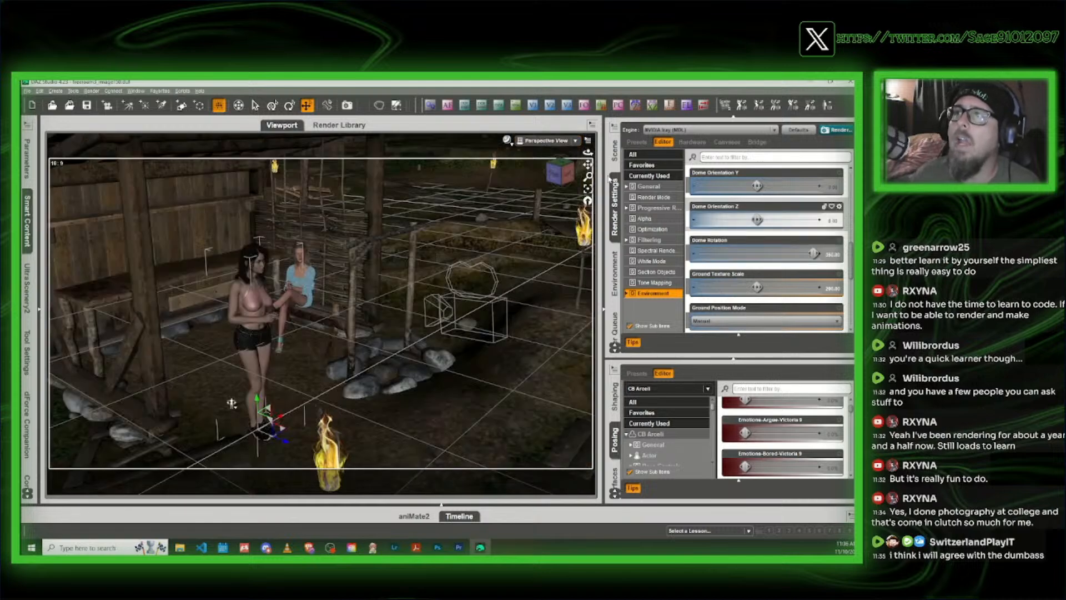
left_click(615, 162)
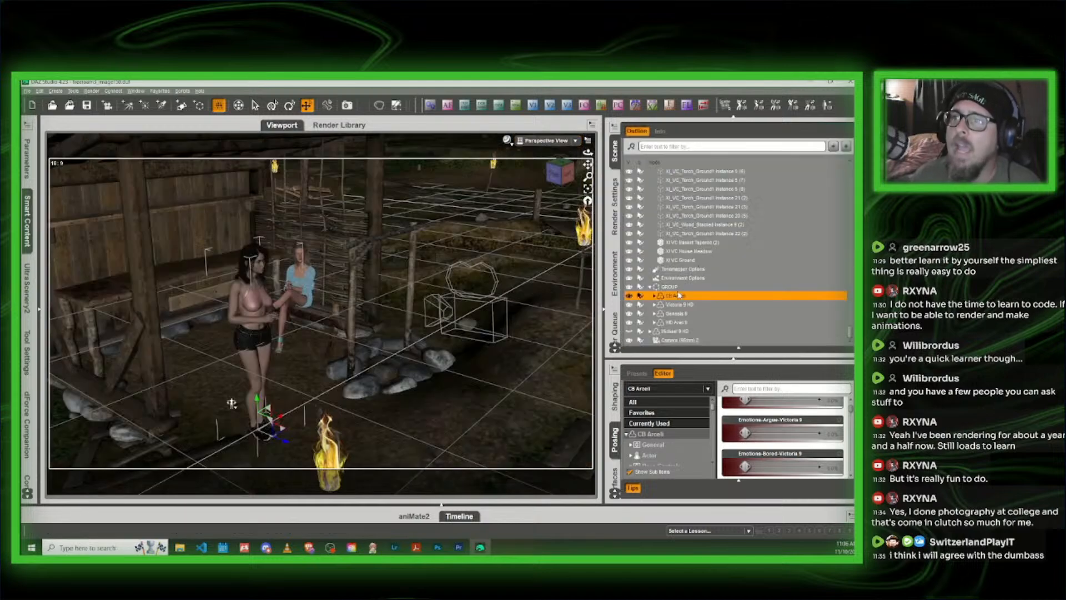
left_click(680, 331)
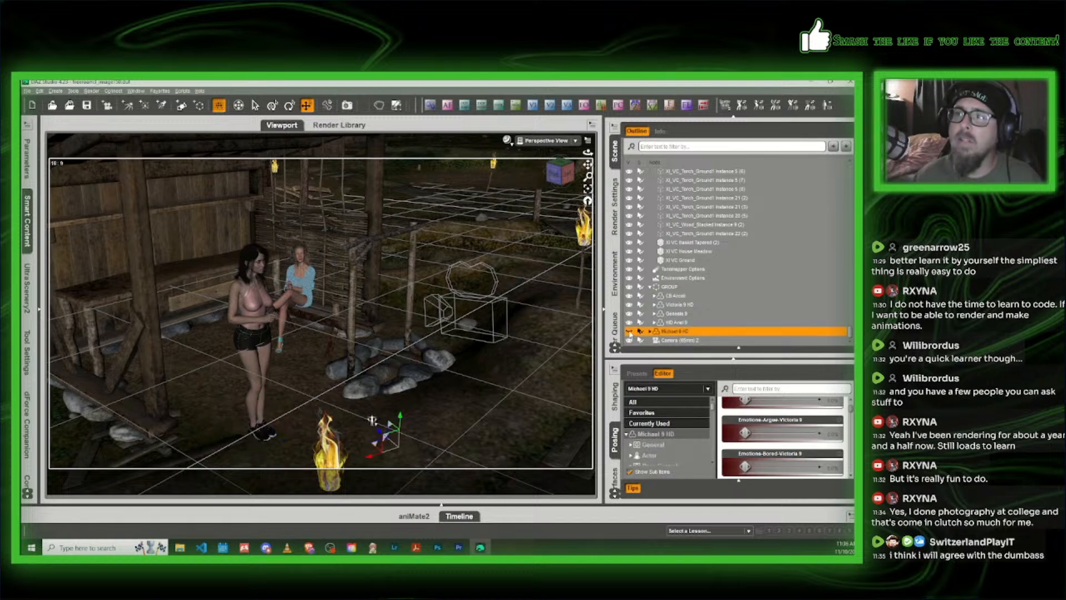
left_click(629, 331)
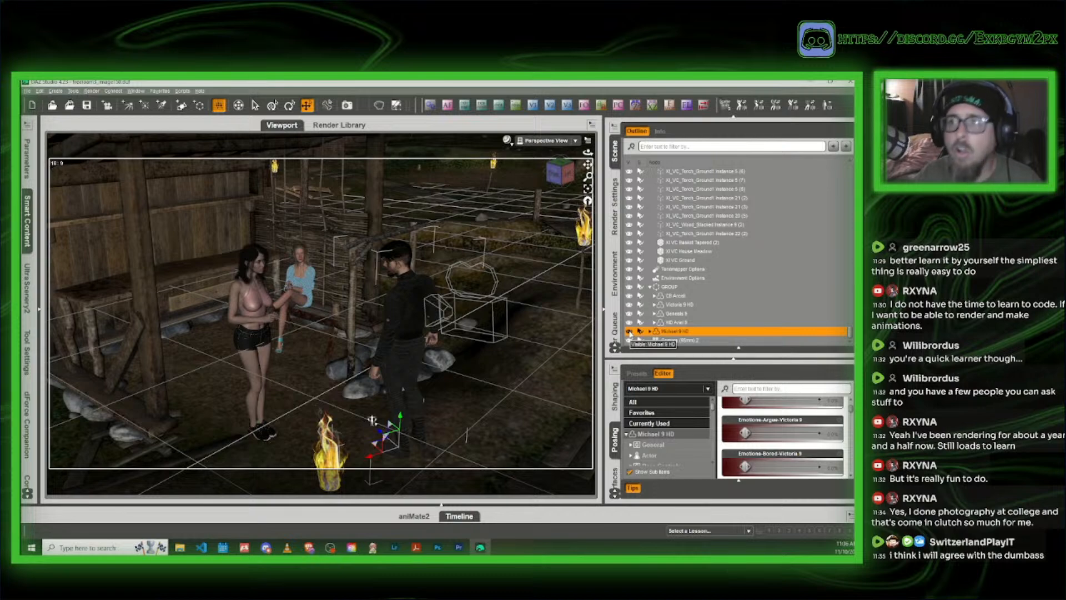
Step: Open Smart Content, bring Michael 9 HD into close view, and search all products for "knife"
left_click(27, 236)
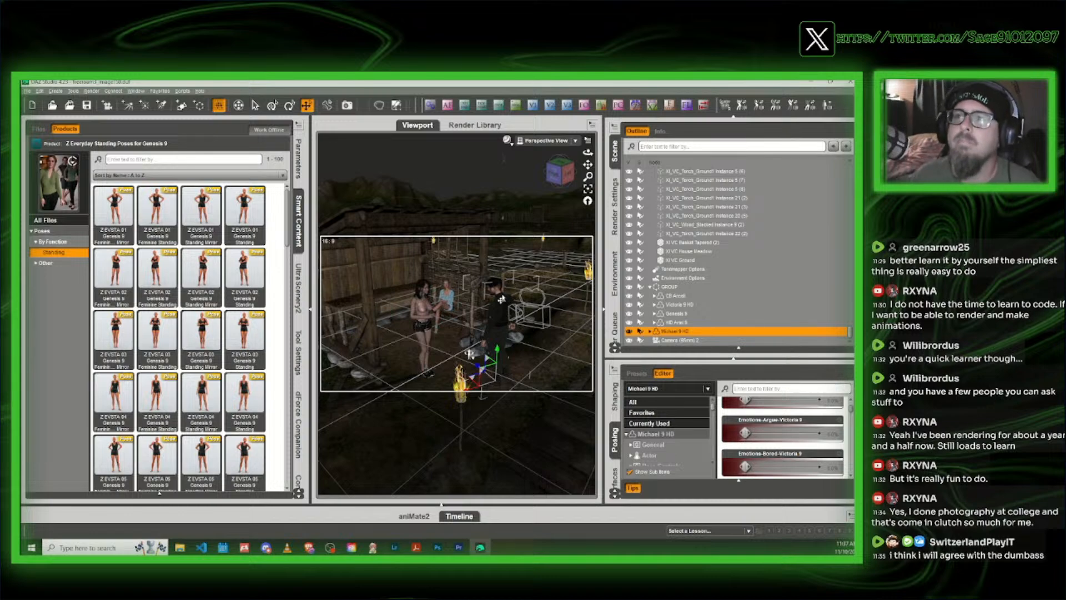
scroll(497, 297, "up", 5)
scroll(497, 298, "up", 5)
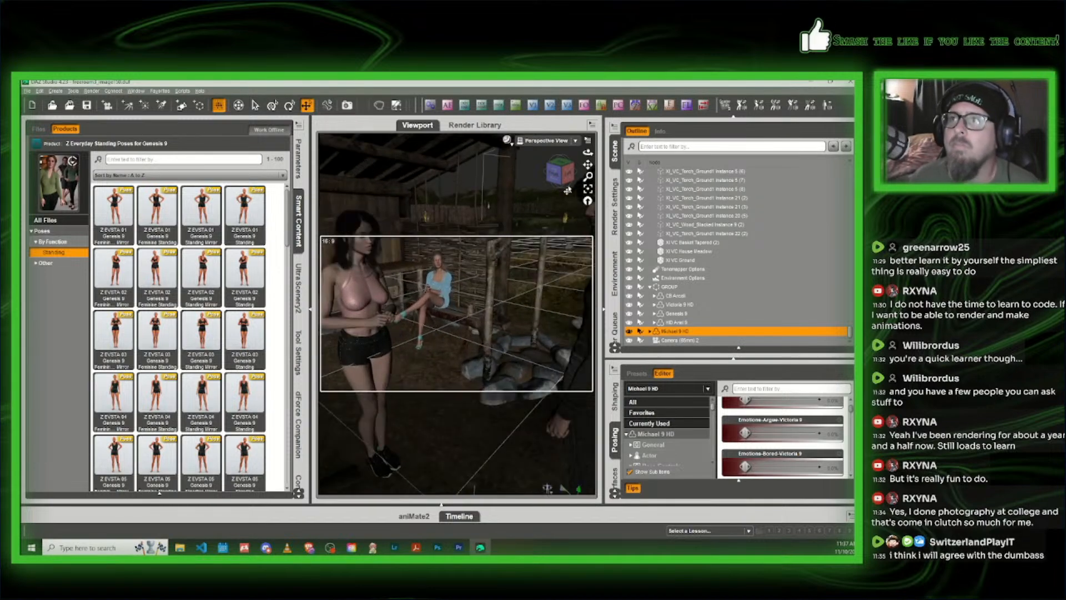
left_click_drag(563, 178, 588, 166)
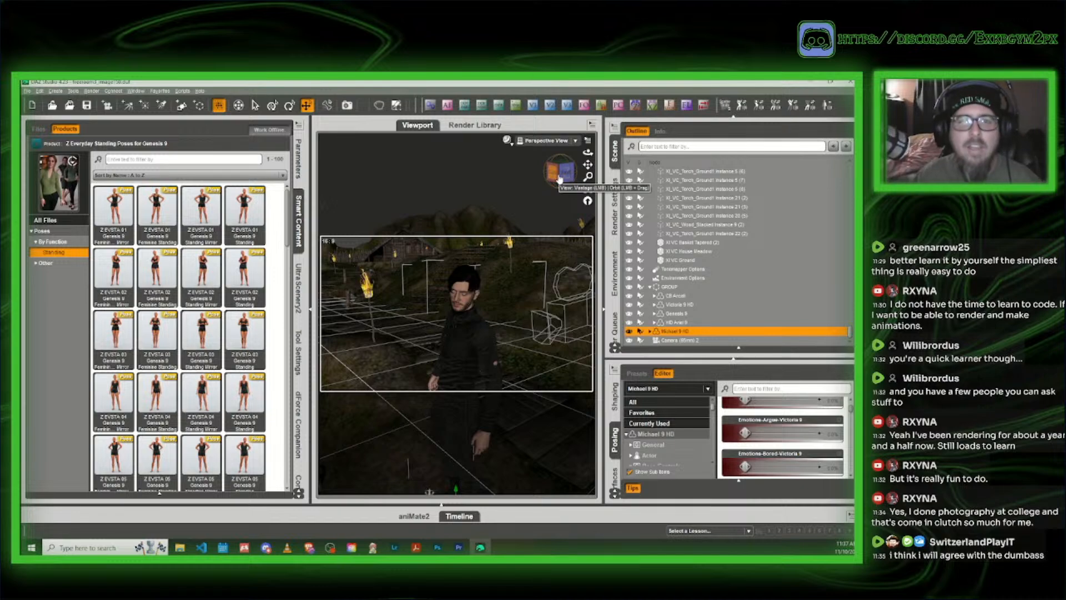
left_click(37, 145)
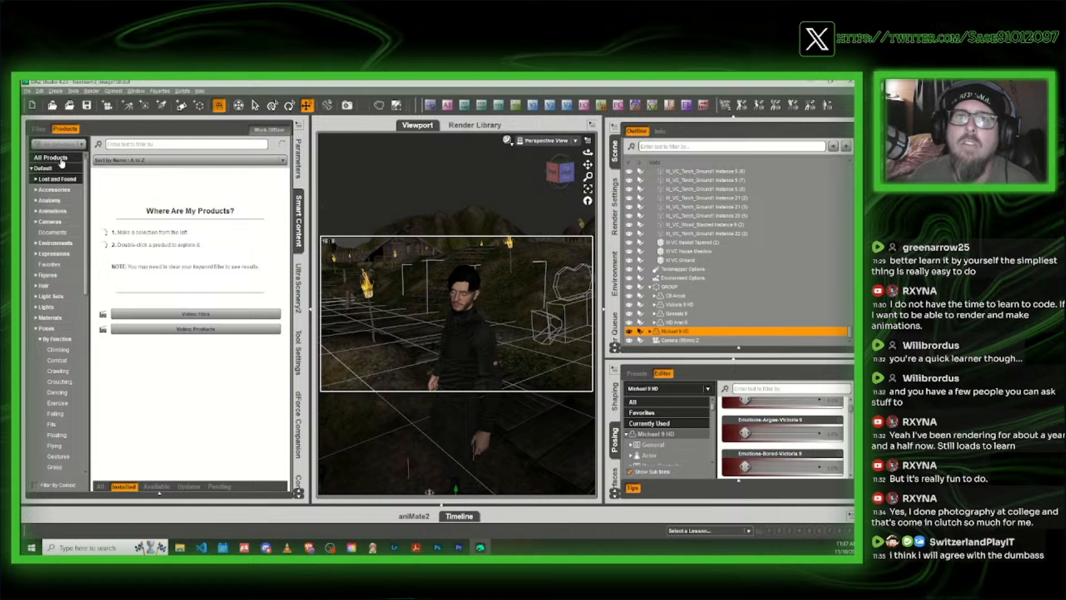
left_click(60, 160)
left_click(132, 143)
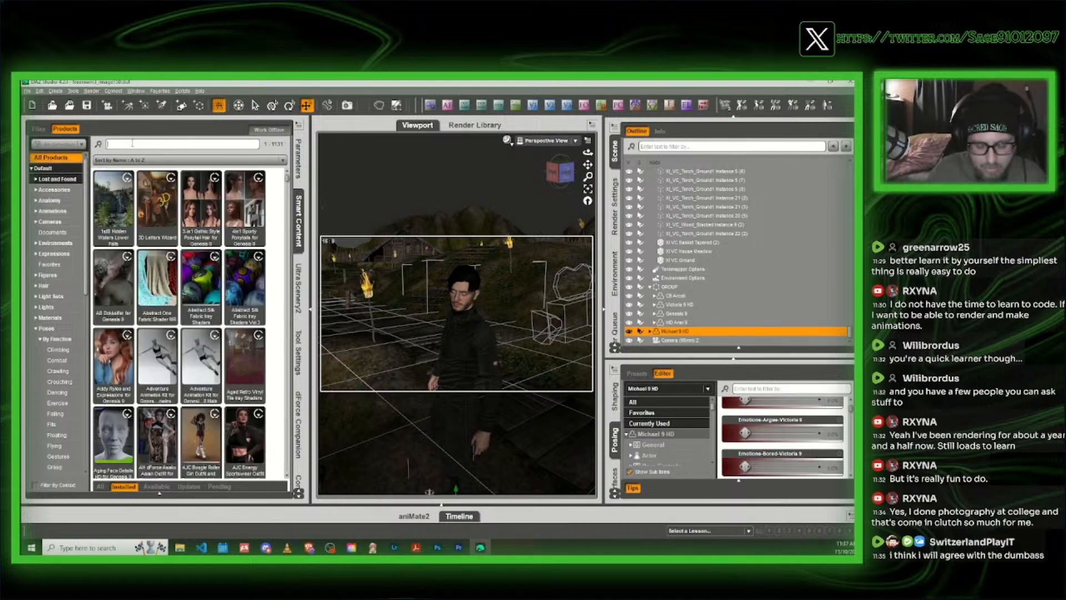
type("anti")
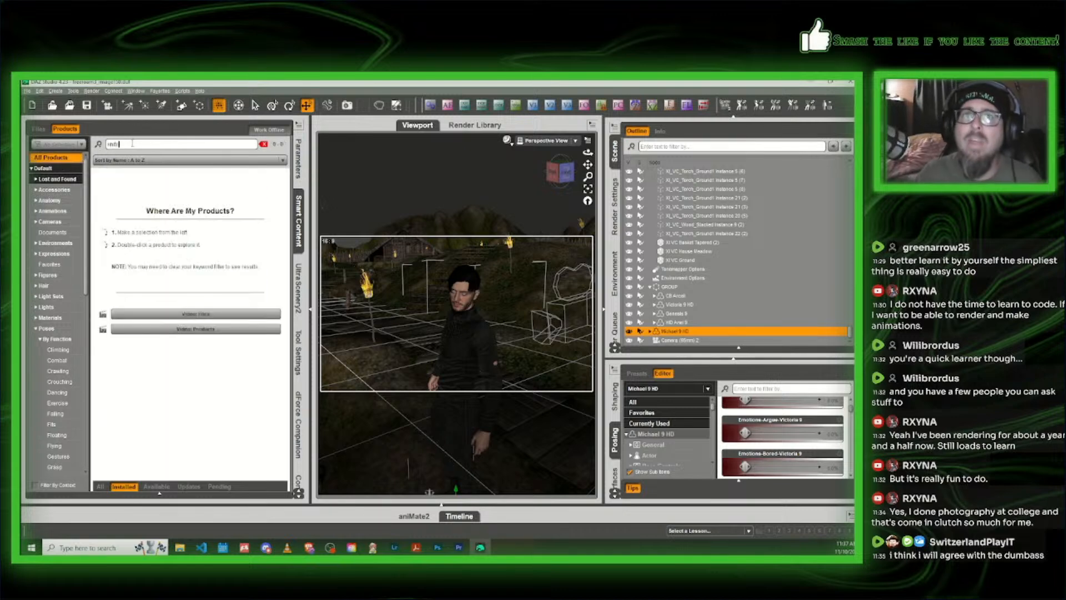
Step: Switch Smart Content from products to files and search all files for "knife"
left_click(38, 128)
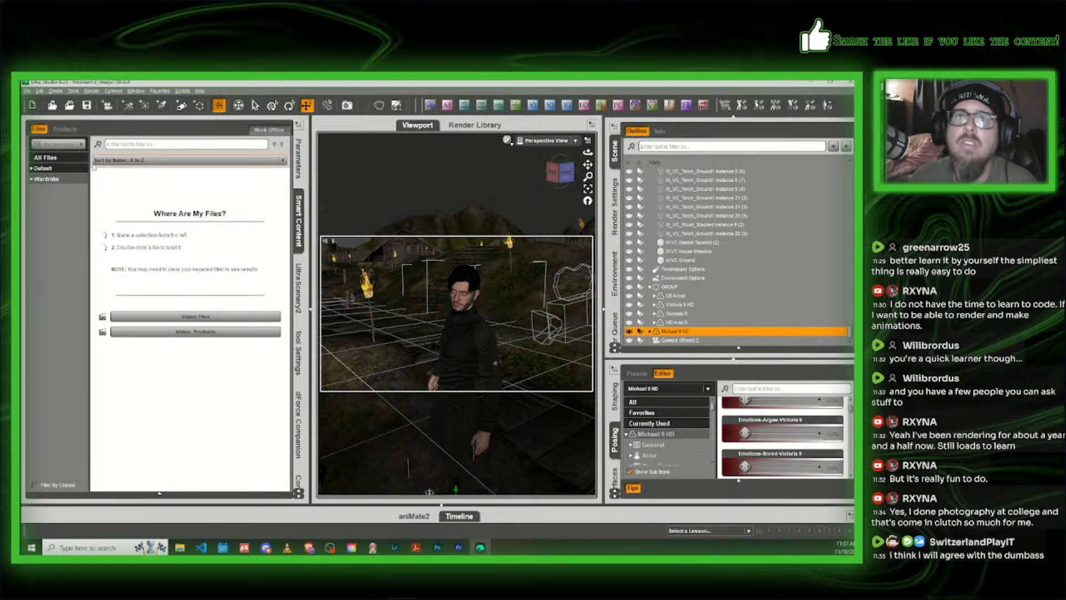
left_click(132, 143)
type("anti")
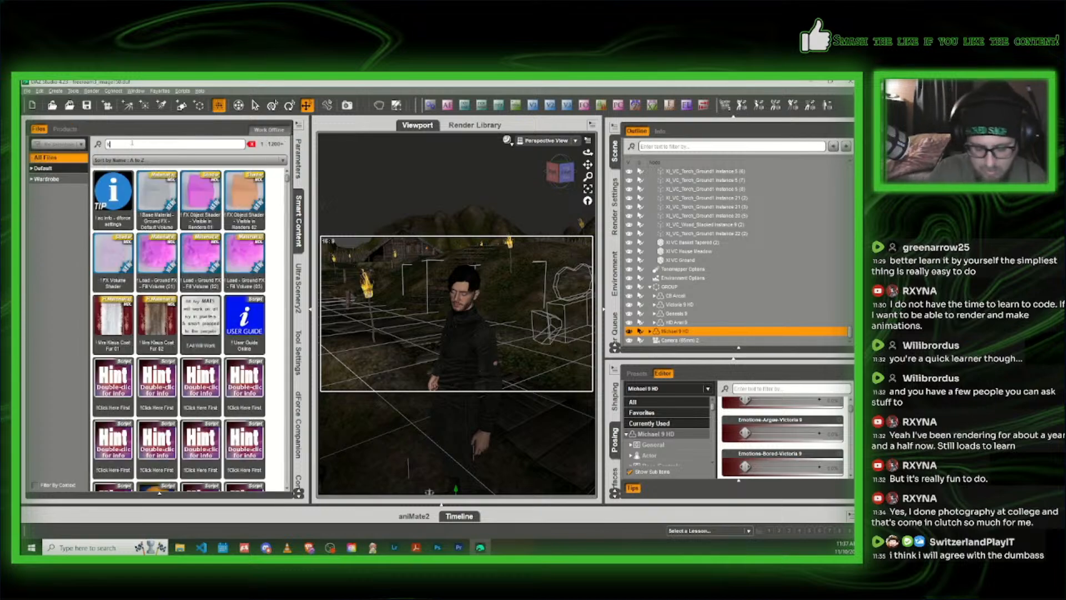
type("e")
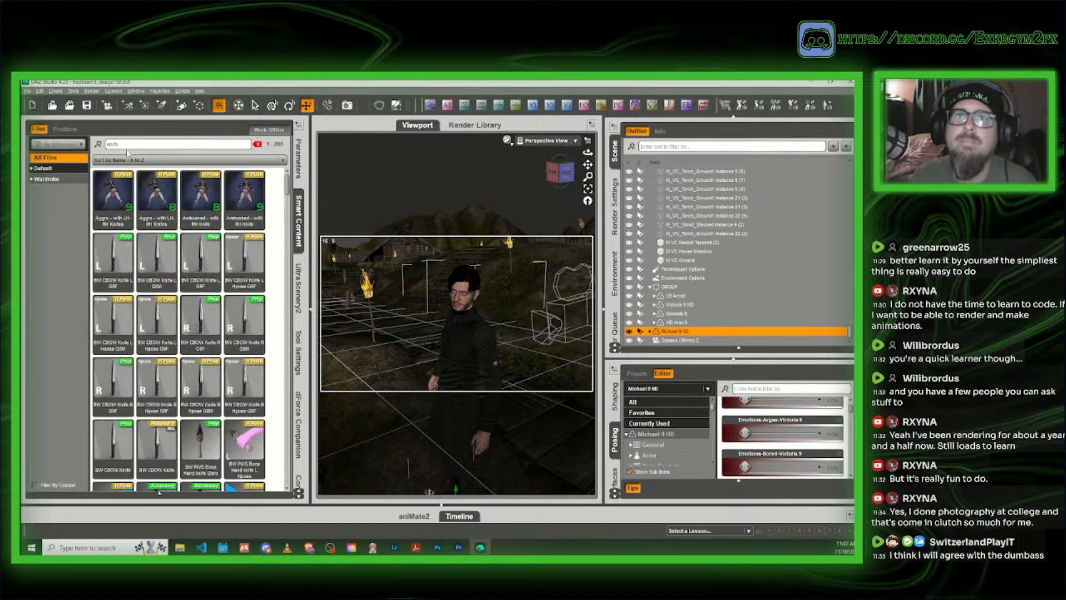
Step: Look through the knife props and poses in the file search results for a suitable knife
scroll(165, 335, "down", 3)
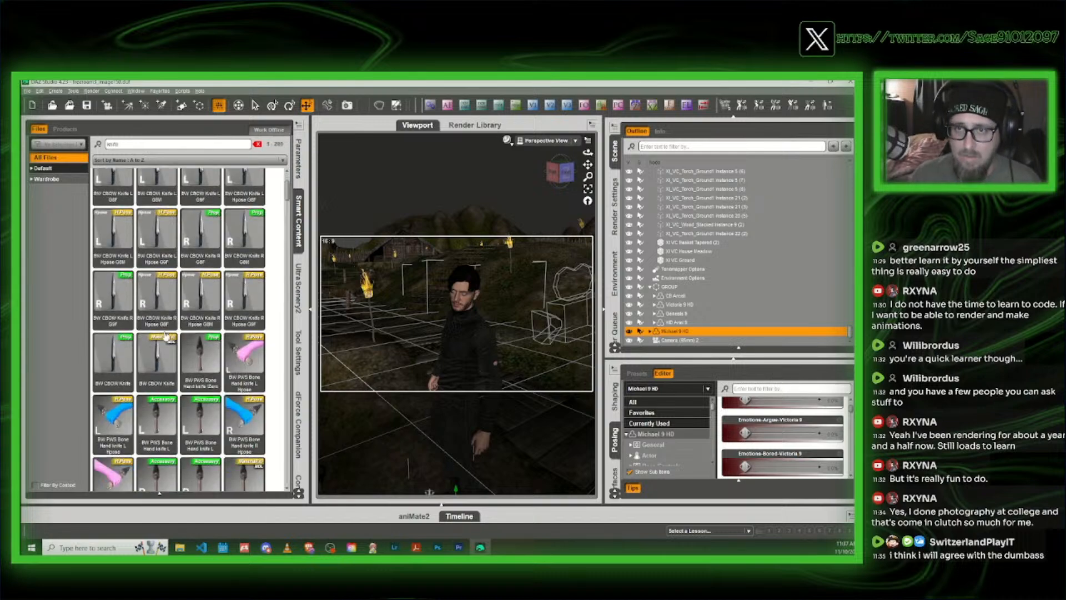
scroll(165, 335, "down", 3)
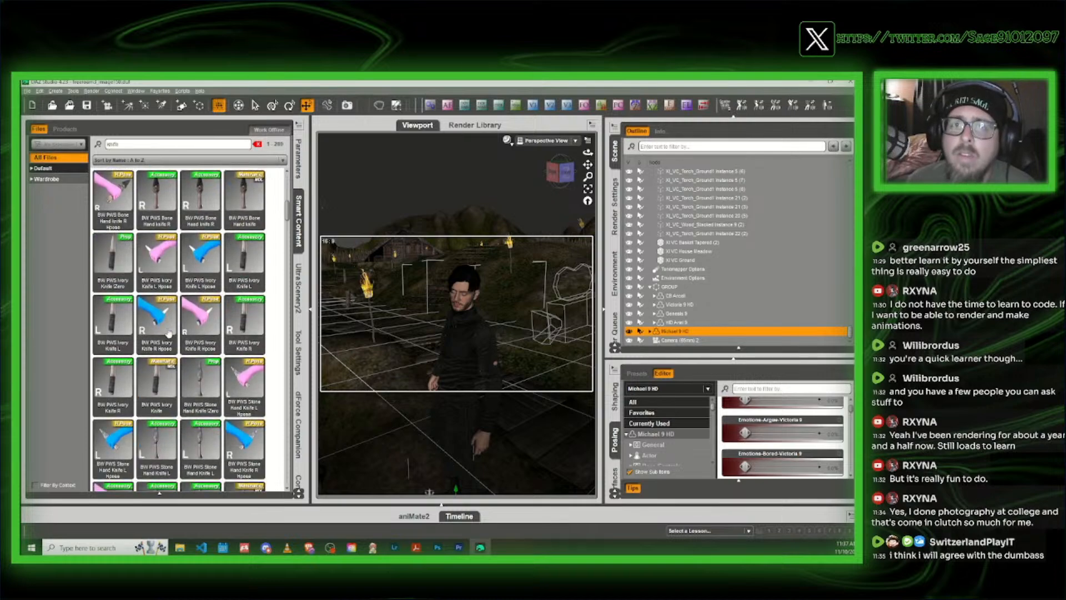
scroll(168, 334, "down", 3)
scroll(232, 329, "down", 5)
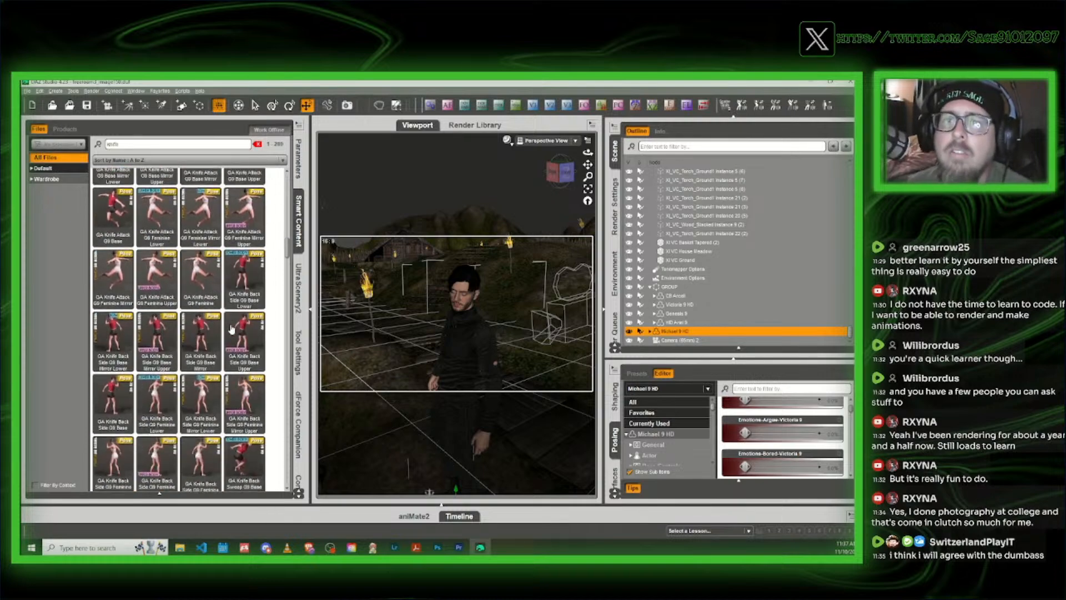
scroll(232, 329, "down", 3)
scroll(233, 329, "down", 8)
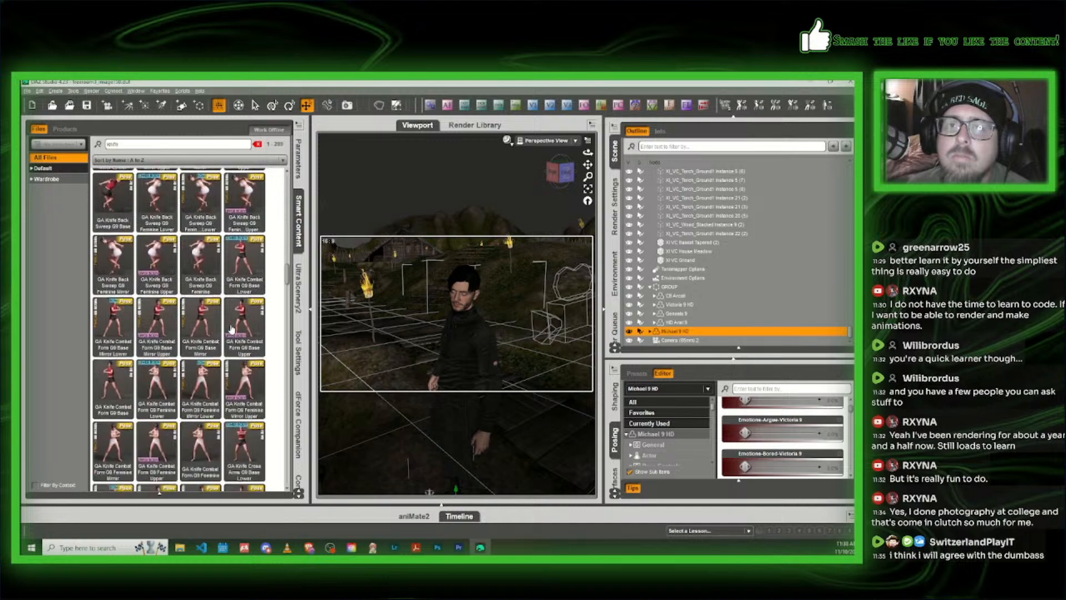
scroll(232, 330, "down", 8)
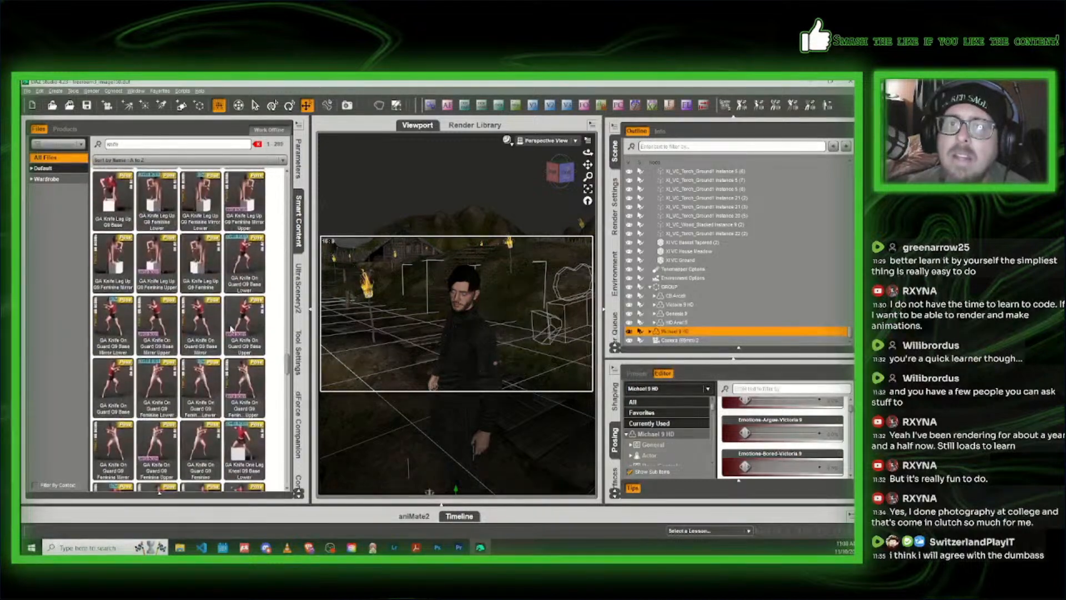
scroll(231, 329, "down", 3)
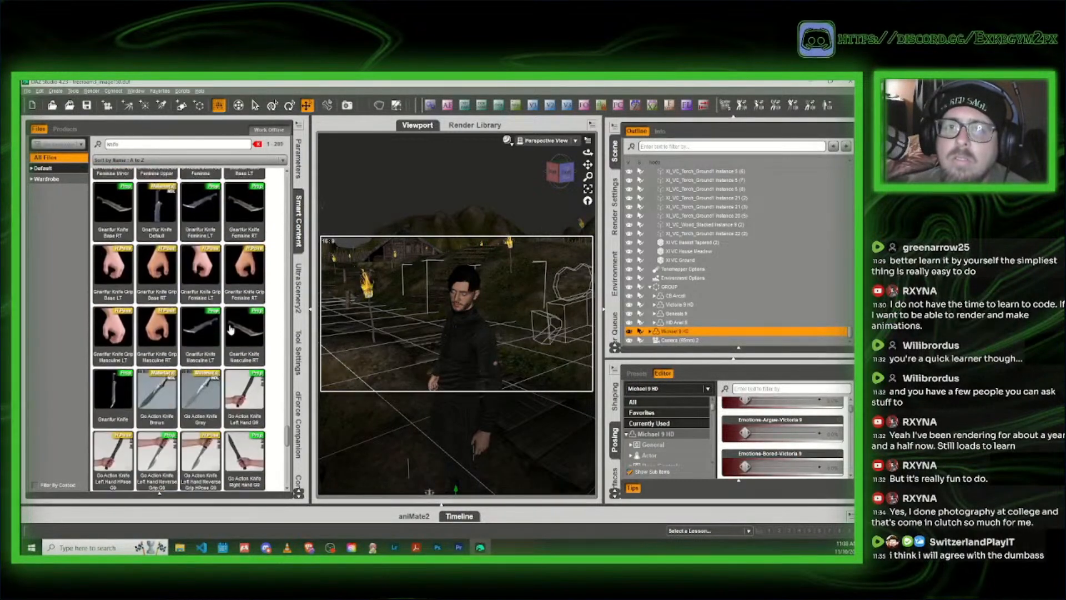
scroll(231, 329, "down", 8)
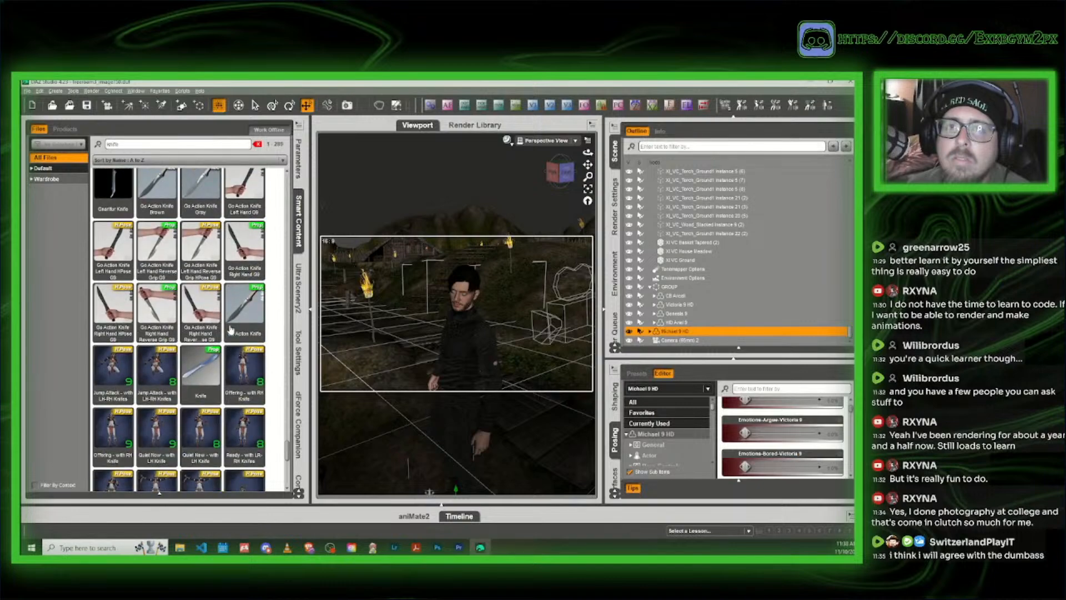
scroll(232, 329, "up", 5)
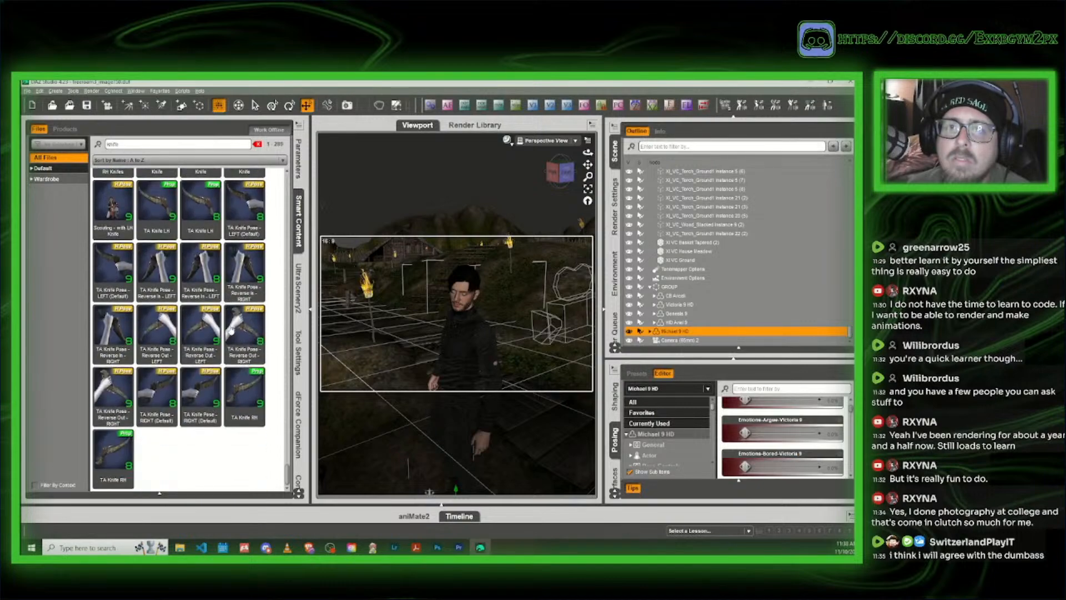
scroll(231, 329, "up", 5)
scroll(231, 329, "up", 10)
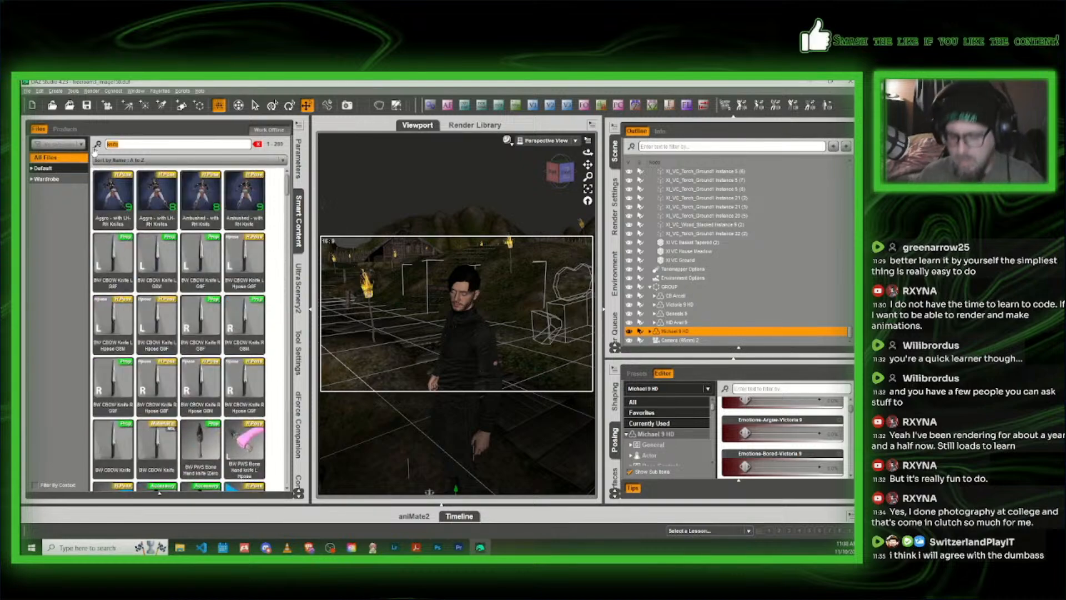
Step: Go back to products and search all products for "weapon"
left_click(57, 129)
left_click_drag(128, 145, 65, 150)
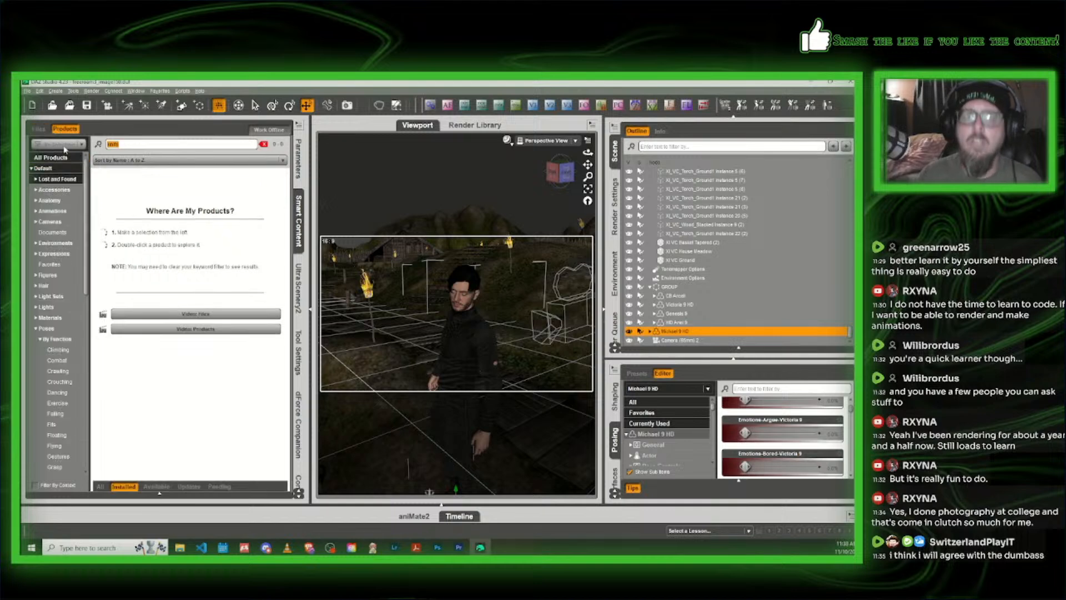
type("weapon")
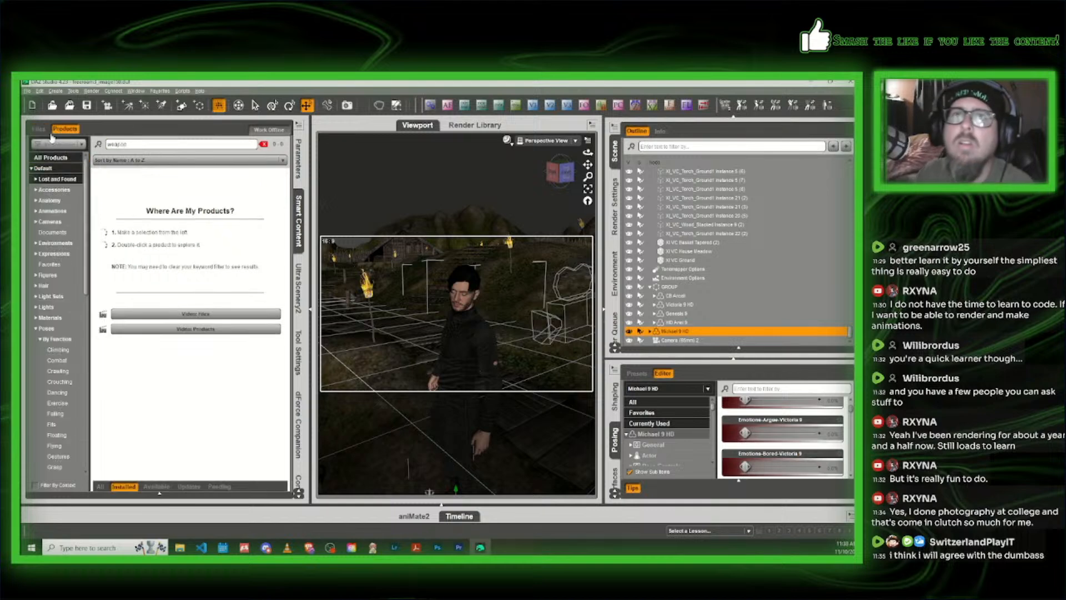
left_click(55, 158)
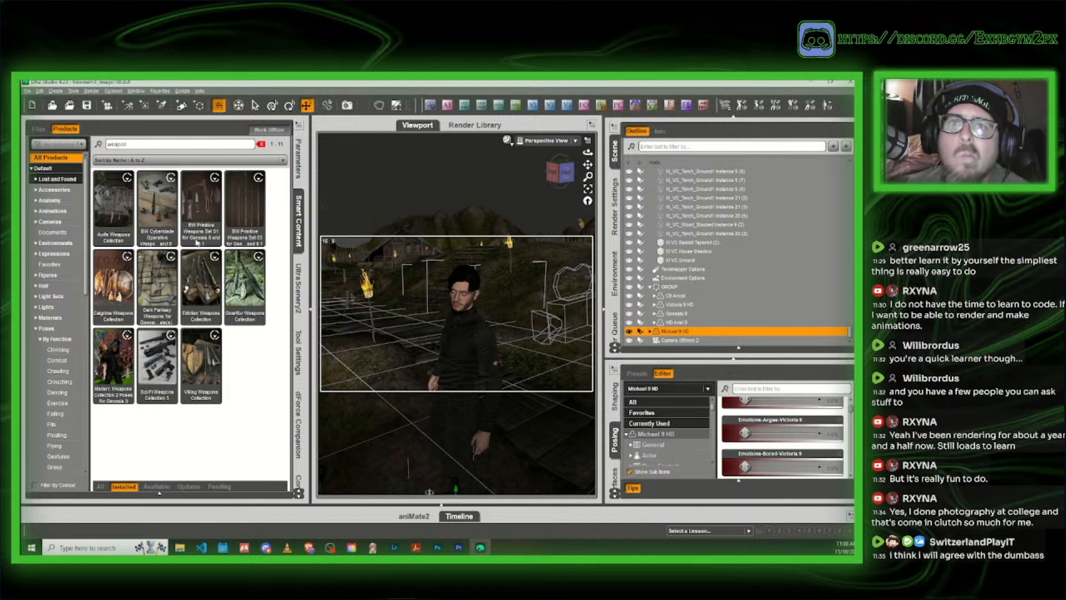
Step: Open the Viking Weapons Collection, check its props for a knife, and return to the product results
left_click(197, 383)
left_click(47, 252)
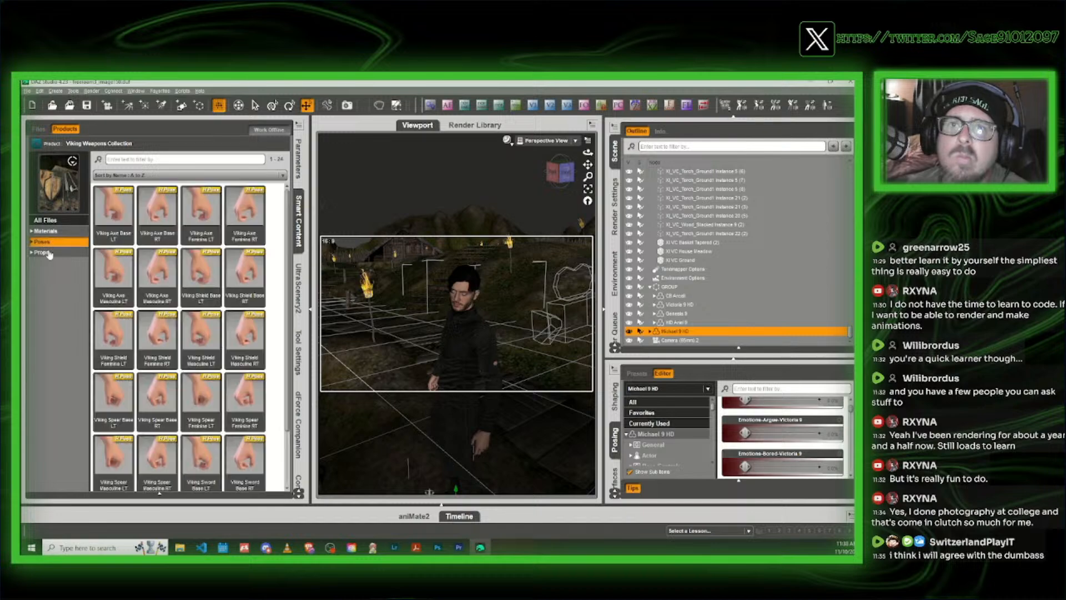
scroll(212, 308, "down", 3)
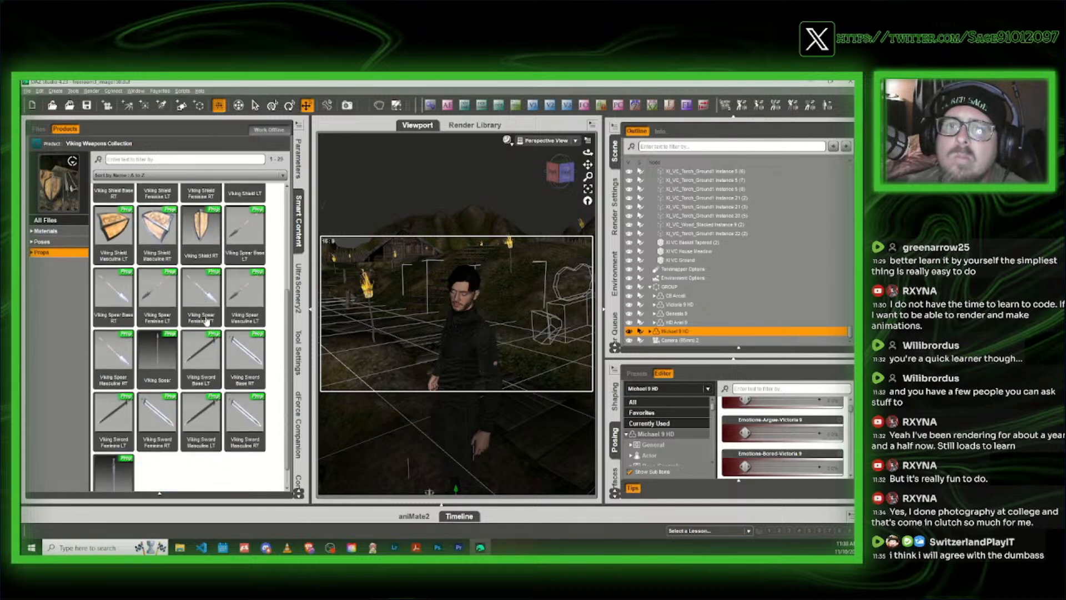
left_click(60, 183)
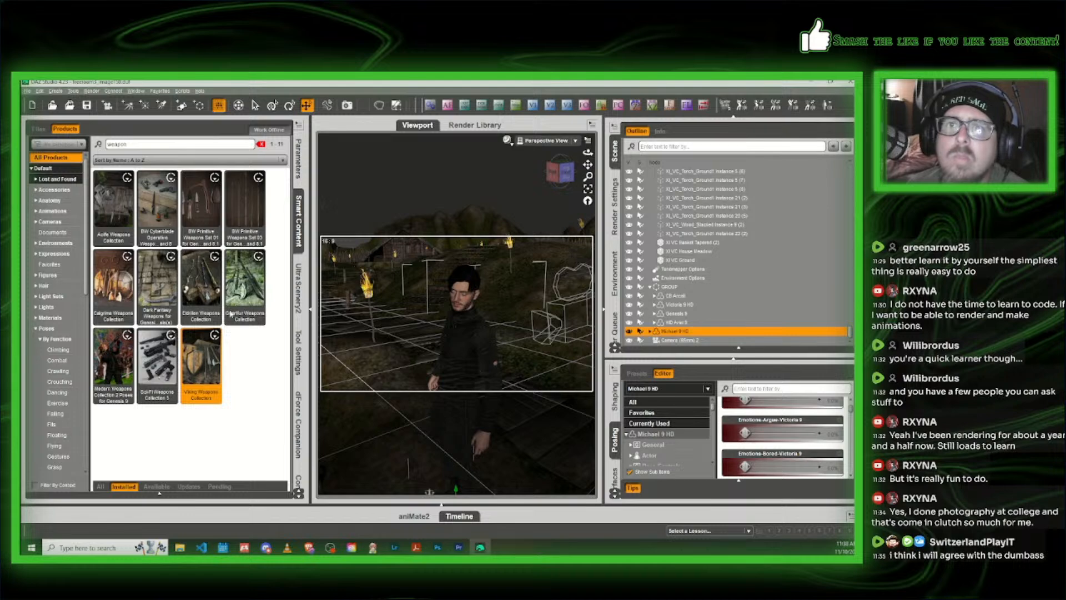
Step: Open the Gnarlfur Weapons Collection, look through its props, and return to the product results
double_click(257, 283)
left_click(51, 254)
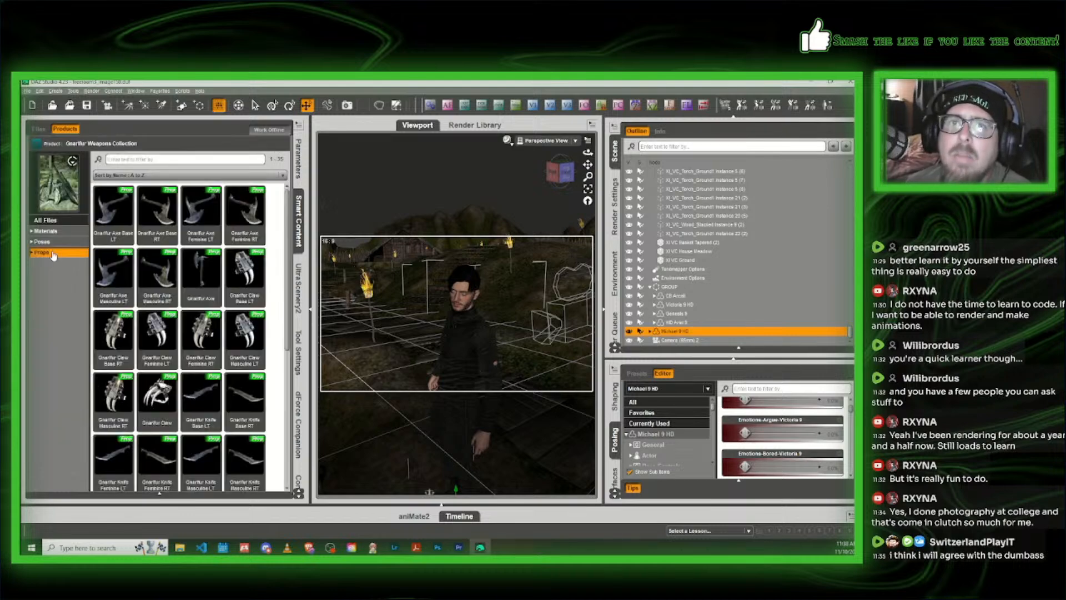
scroll(167, 324, "down", 3)
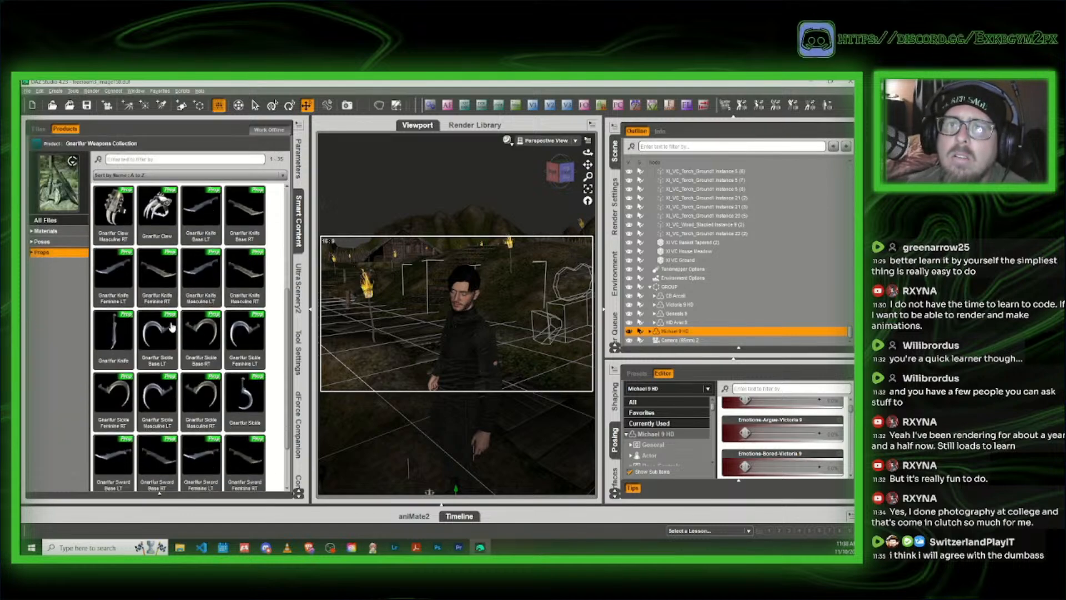
left_click(37, 143)
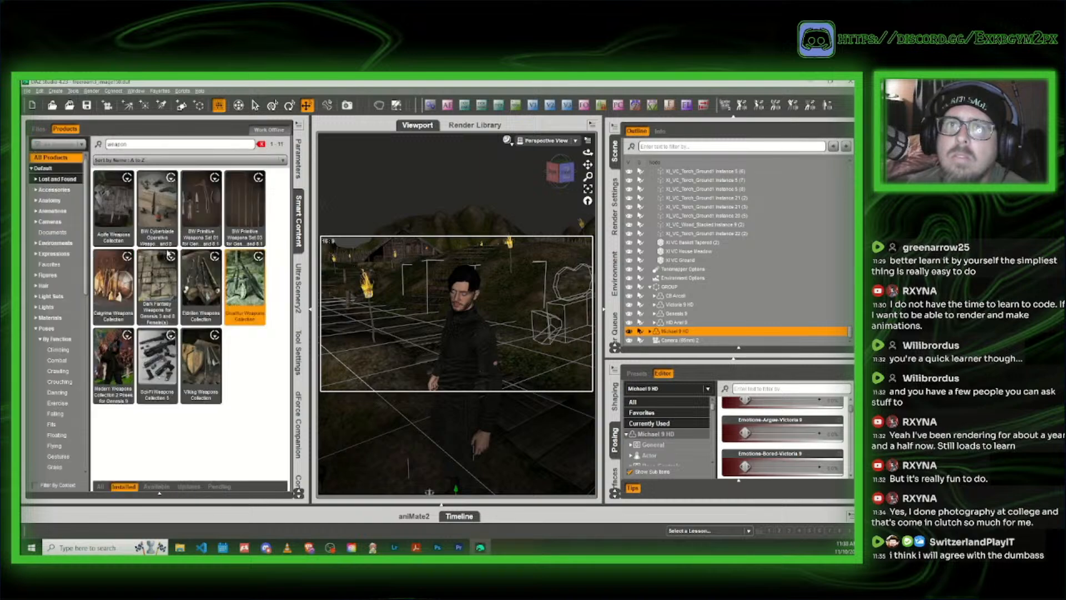
Step: Open BW Cyberblade Operative Weapons, look through its hand poses, and return to the product results
left_click(165, 215)
double_click(164, 215)
left_click(49, 232)
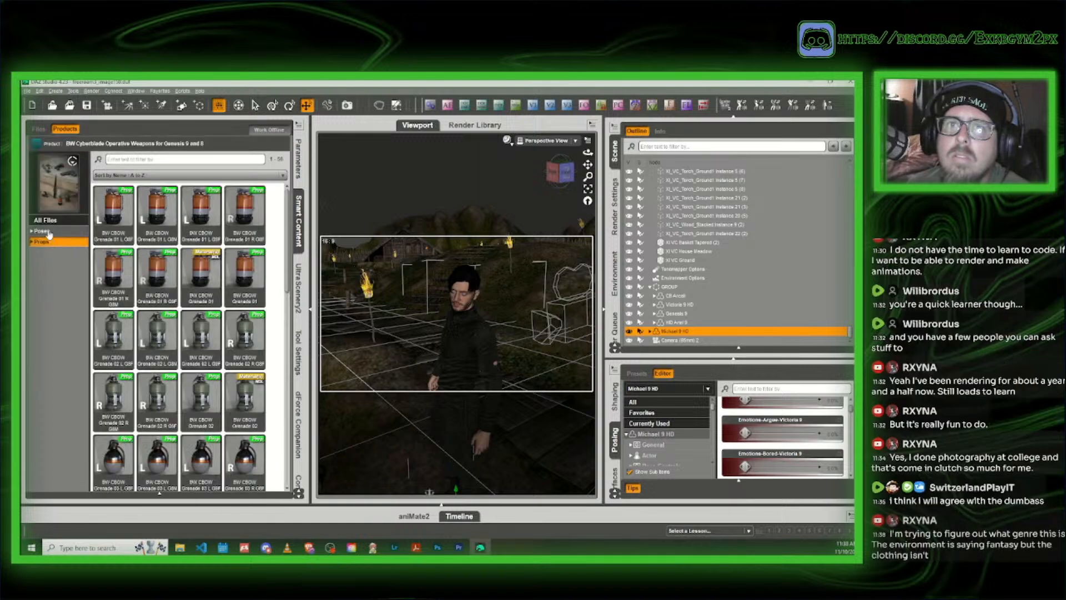
scroll(189, 378, "down", 3)
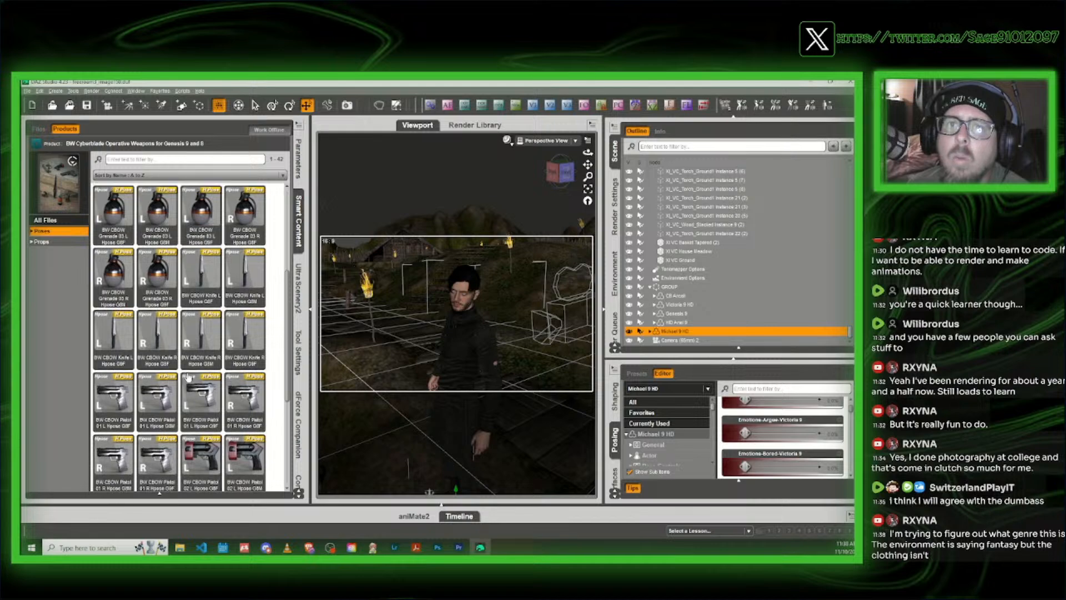
left_click(36, 143)
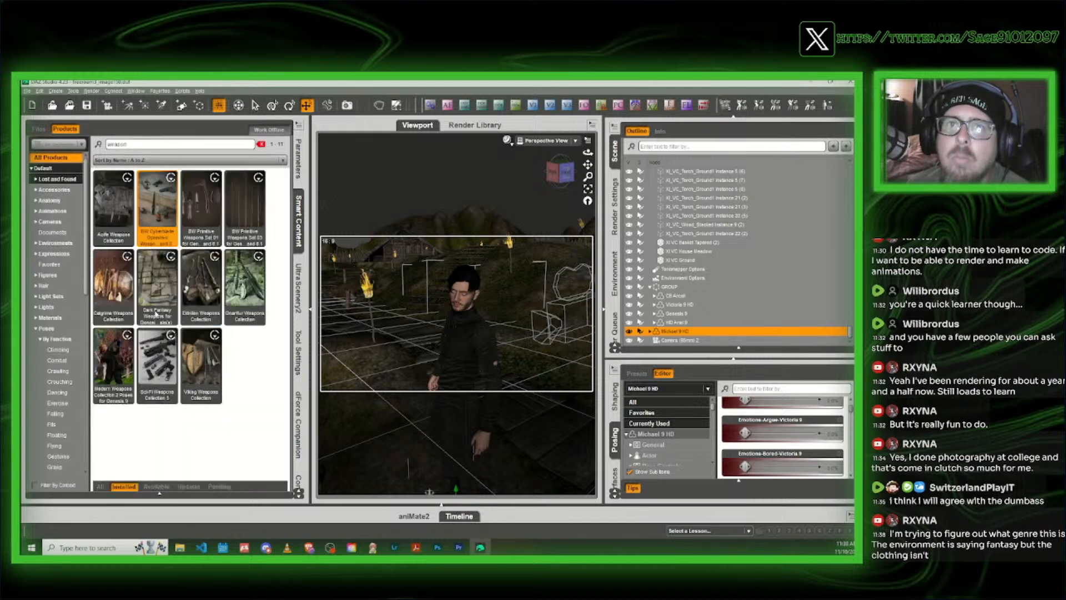
Step: Open the Aoife Weapons Collection and look through all of its props
double_click(113, 206)
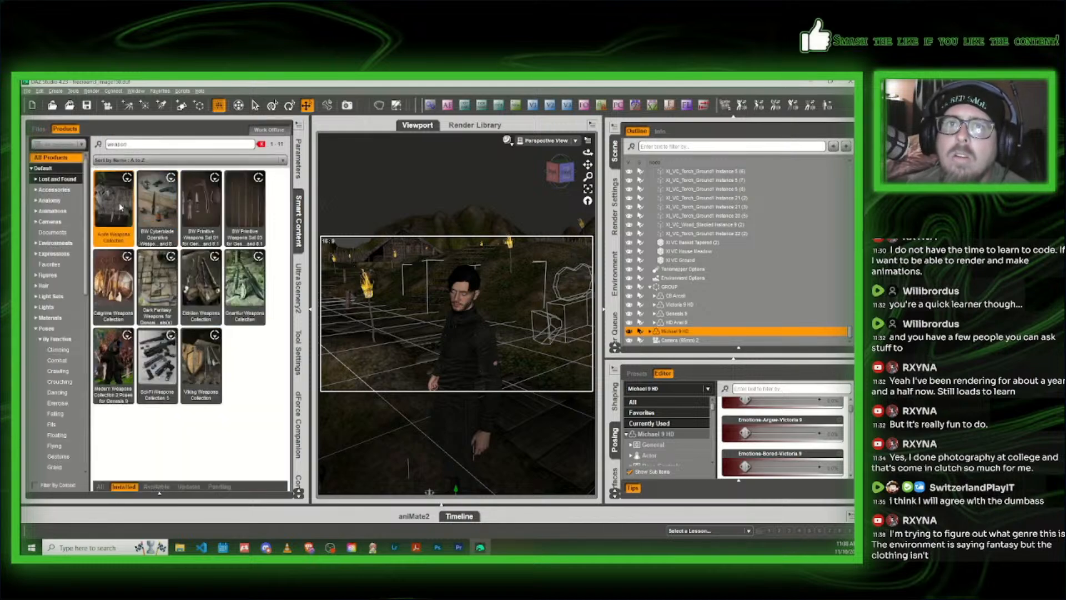
left_click(51, 253)
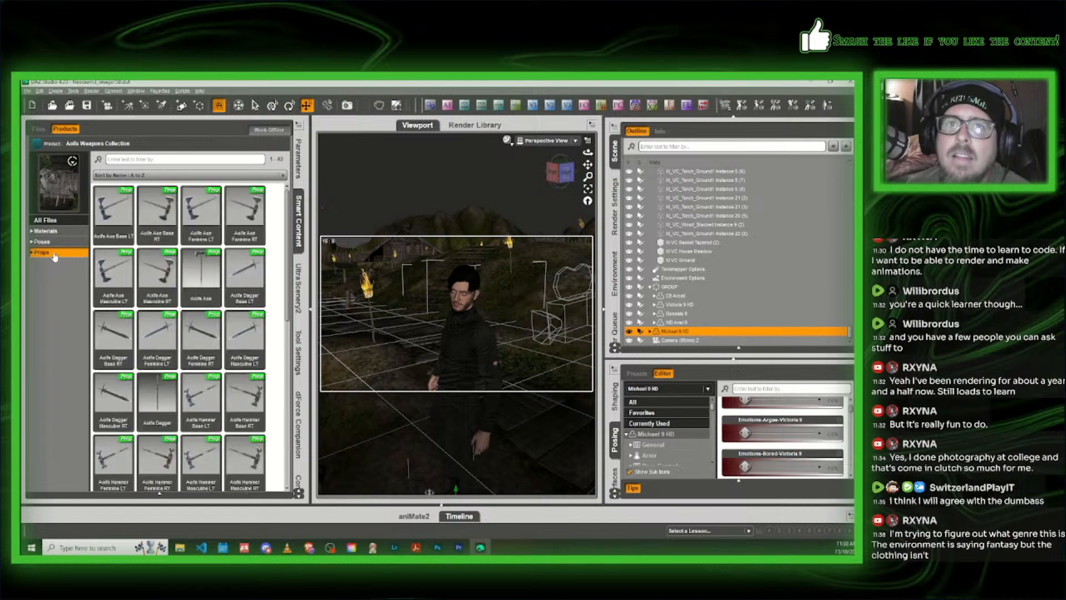
scroll(211, 319, "down", 3)
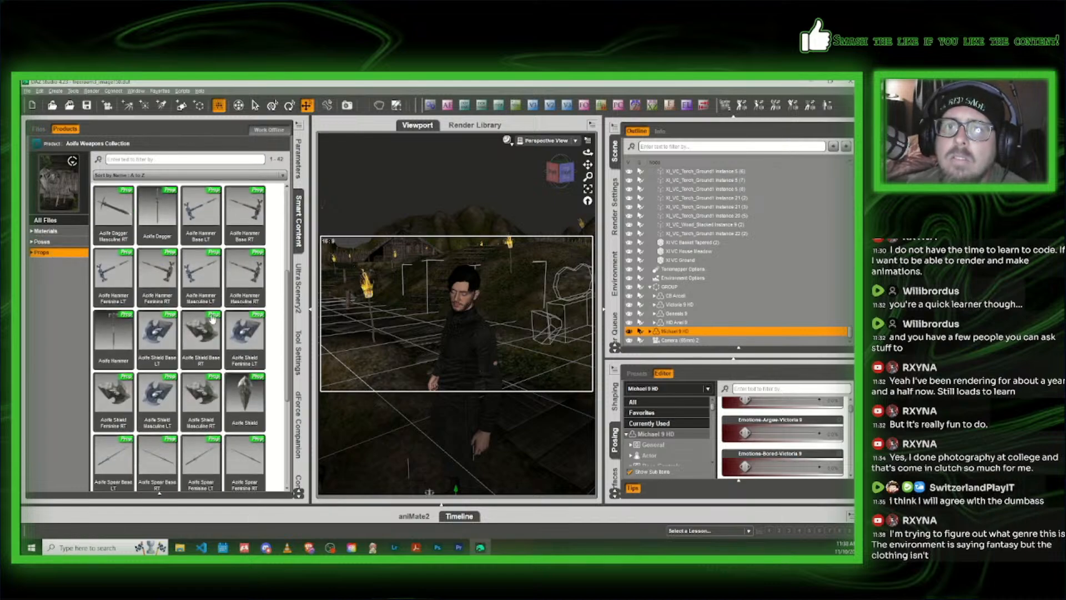
scroll(211, 319, "down", 3)
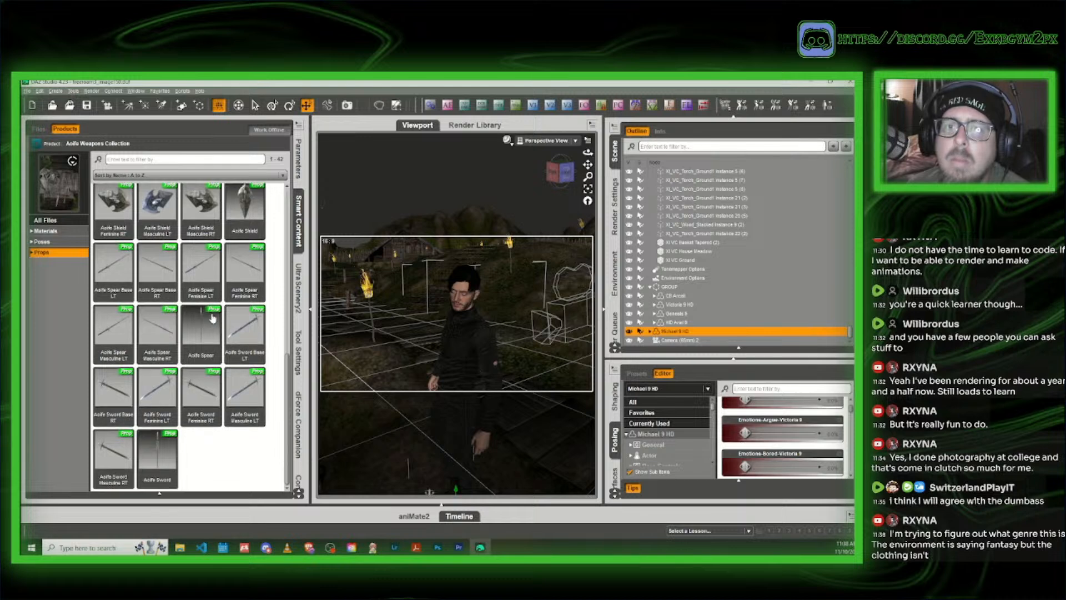
mouse_move(212, 318)
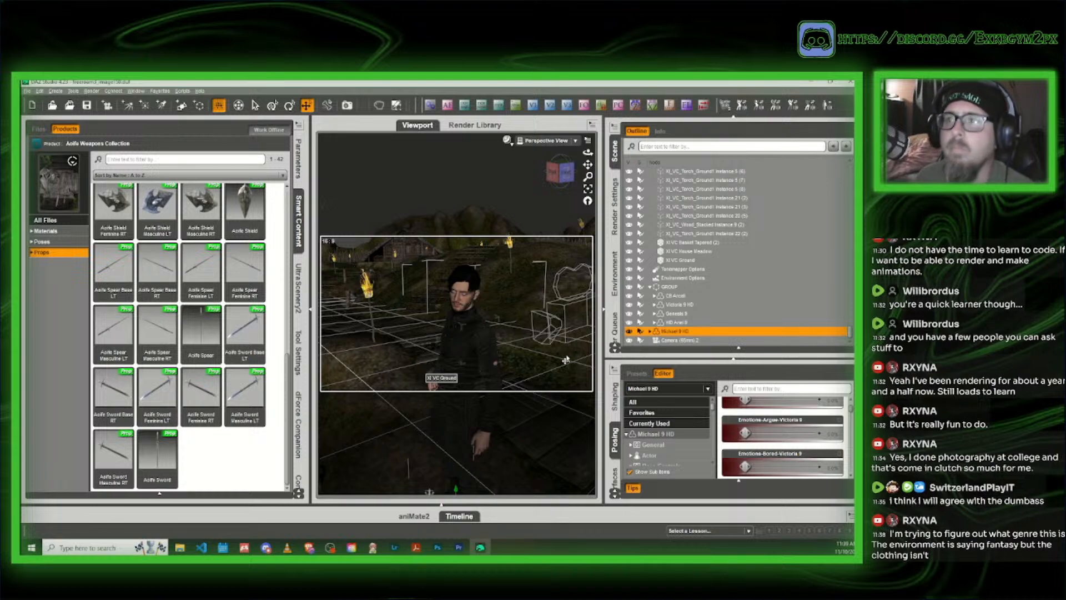
Step: Examine the placement of Michael 9 HD and the dark-haired woman from several angles, including a close view of her inside the hut
mouse_move(566, 183)
left_mouse_down()
mouse_move(594, 185)
mouse_move(561, 183)
left_mouse_up()
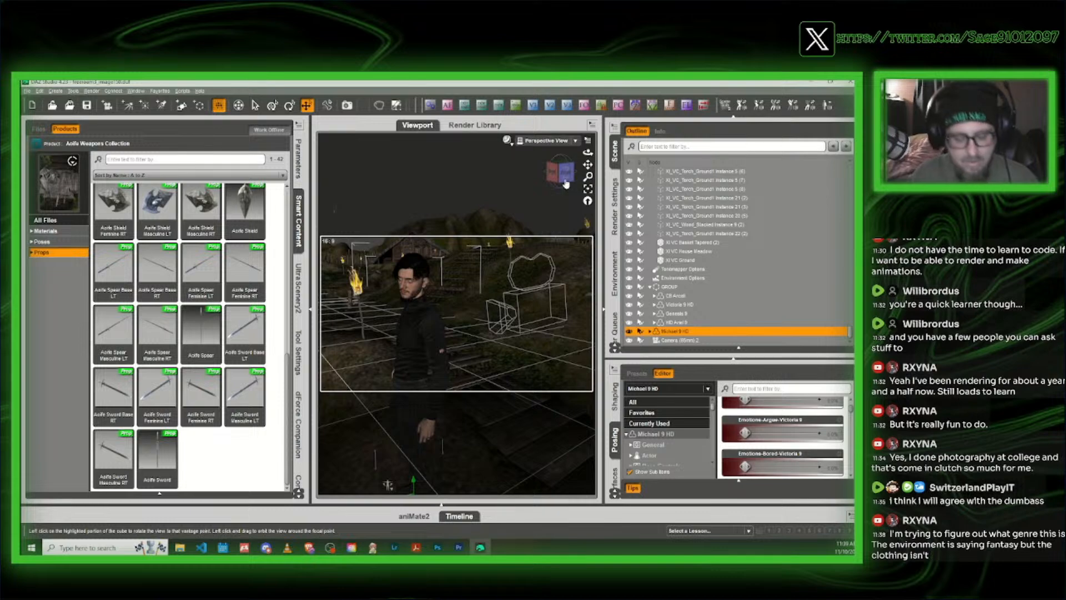
key("a")
key("s")
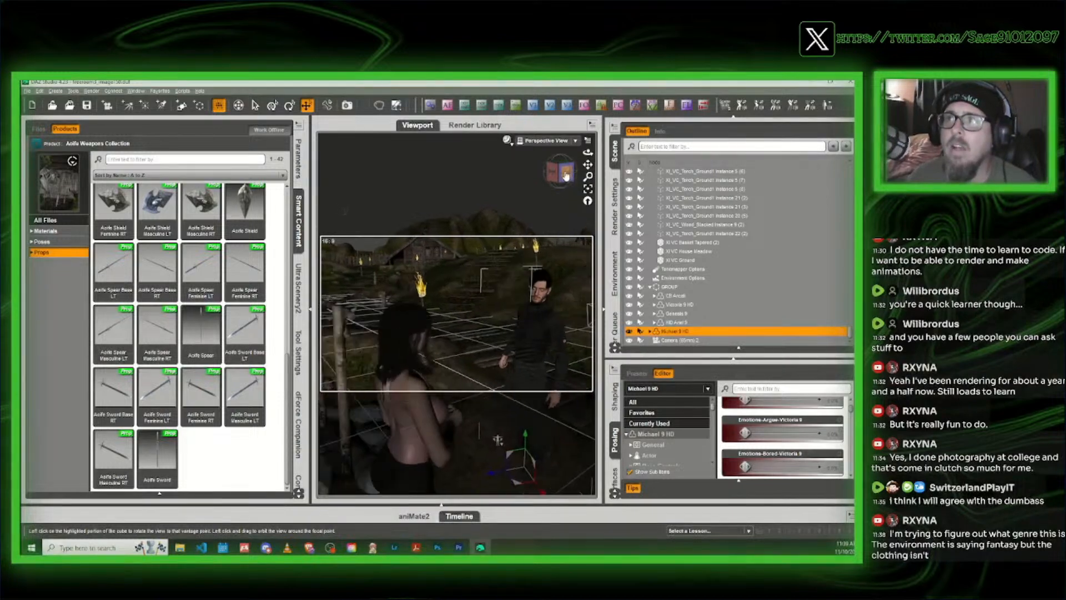
mouse_move(566, 175)
left_mouse_down()
mouse_move(583, 176)
mouse_move(555, 177)
mouse_move(566, 175)
left_mouse_up()
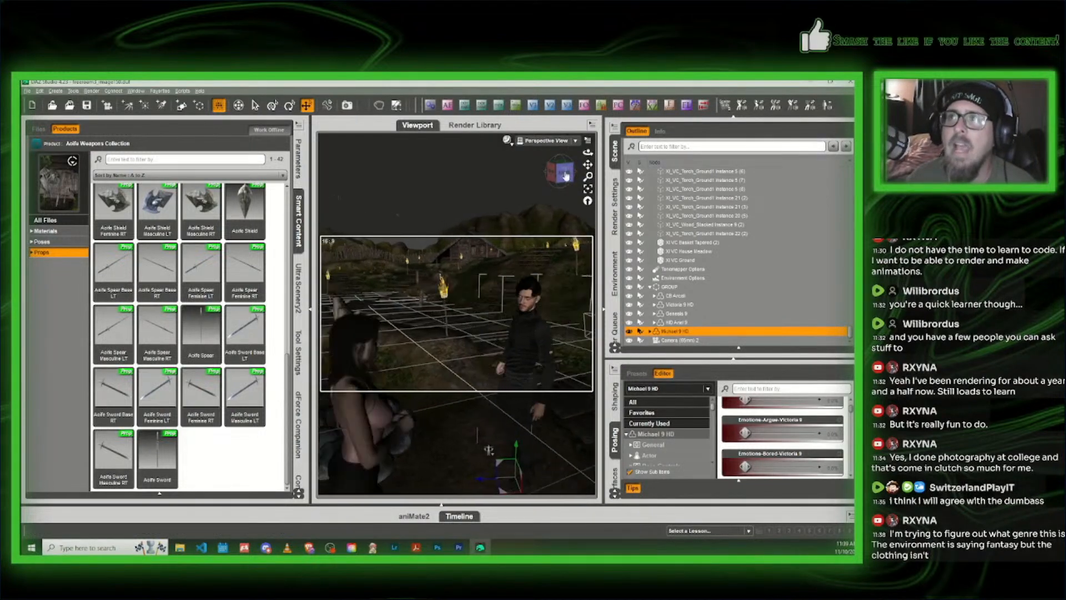
key("a")
key("a")
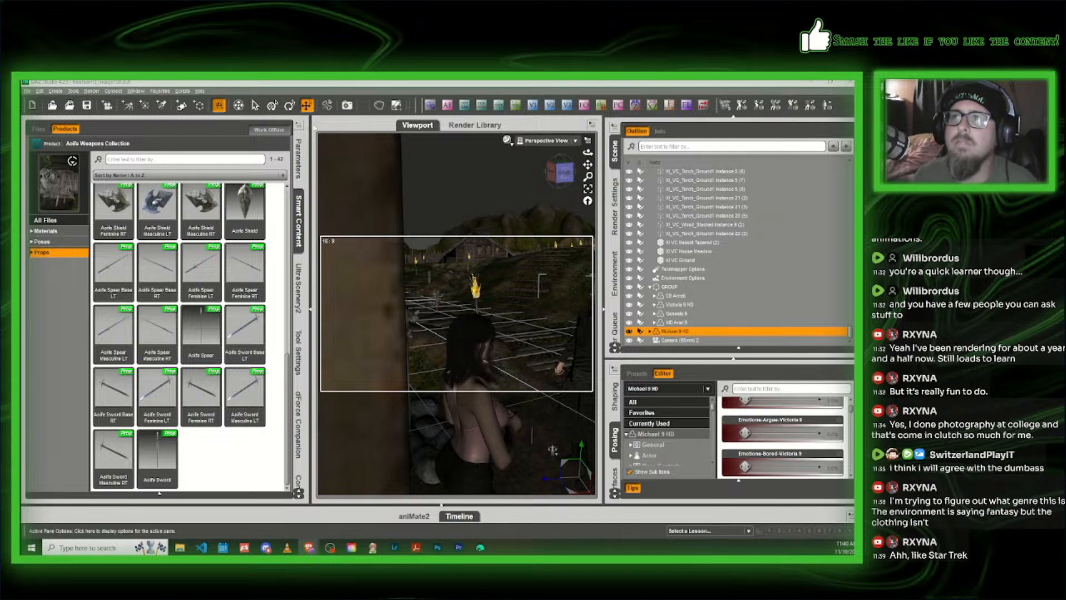
left_click_drag(561, 173, 541, 174)
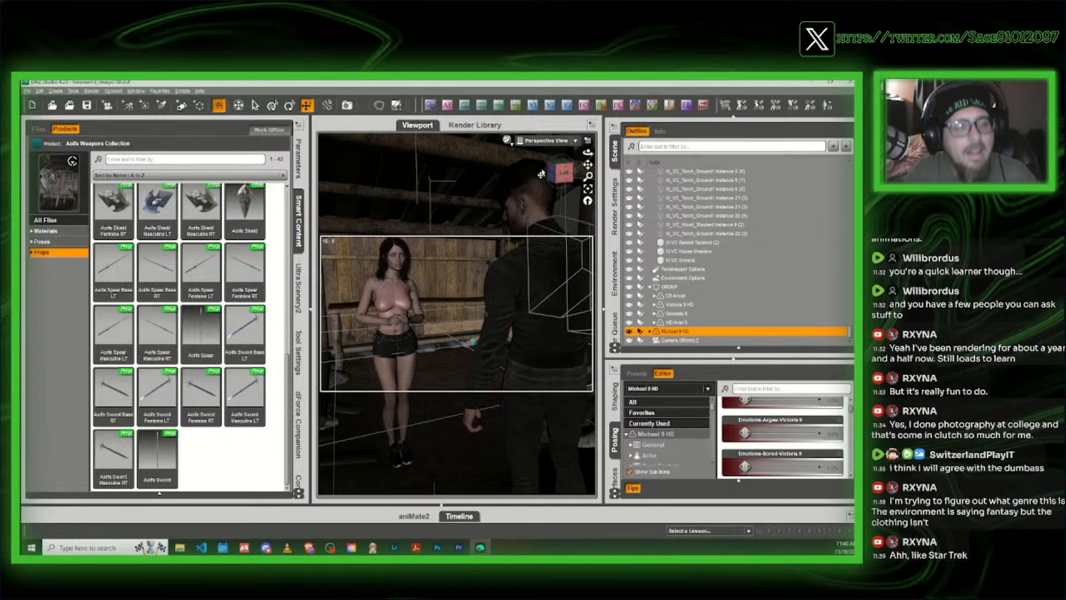
left_click_drag(541, 175, 559, 174)
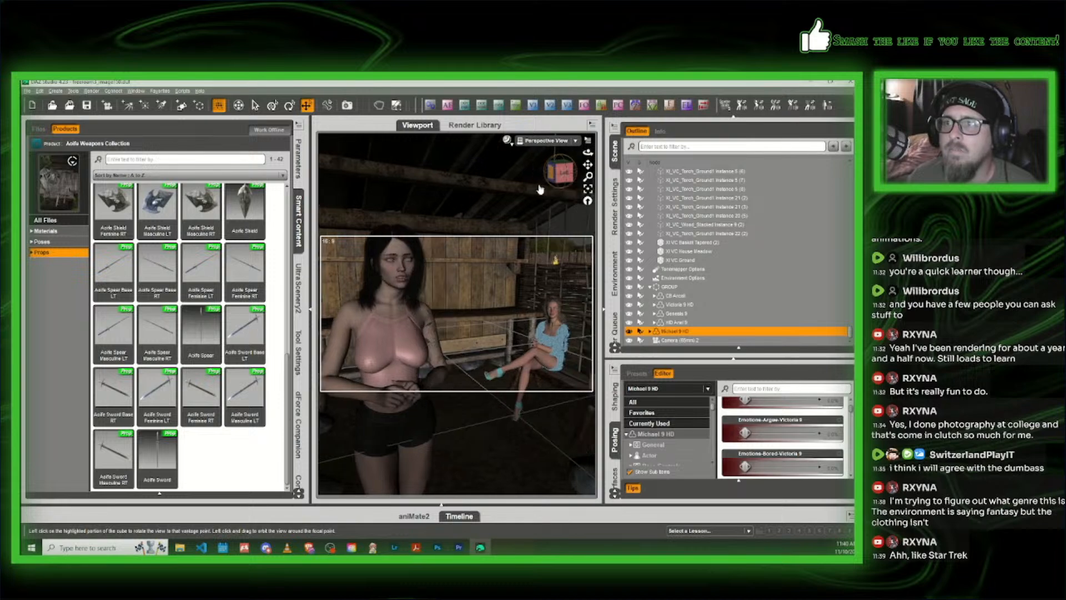
Step: Leave the Aoife Weapons Collection, look through the props of the Calgrima Weapons Collection, and return to the product results
scroll(555, 205, "down", 3)
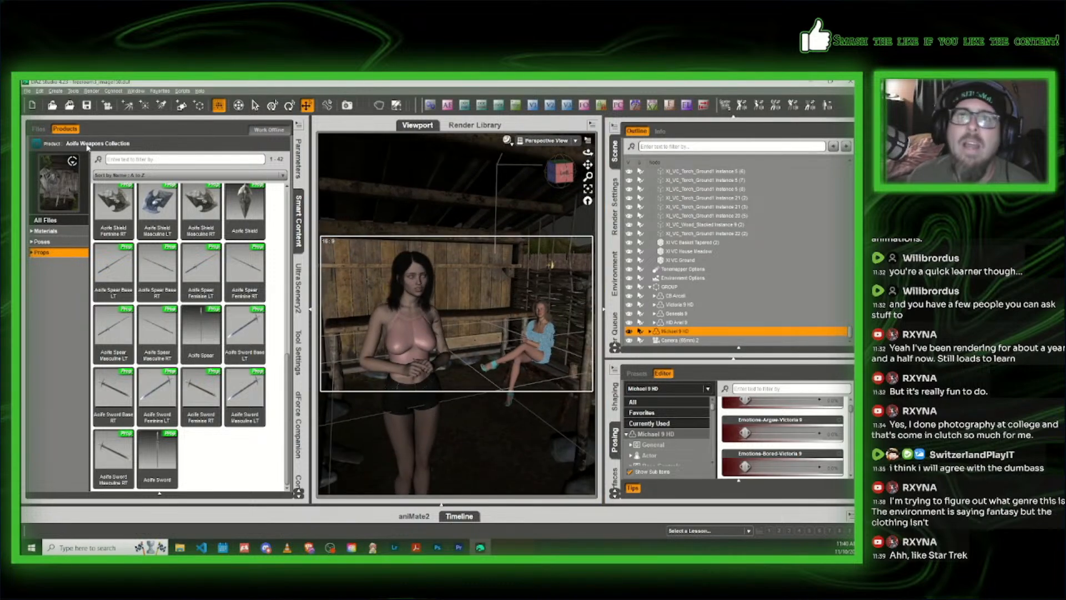
left_click(29, 143)
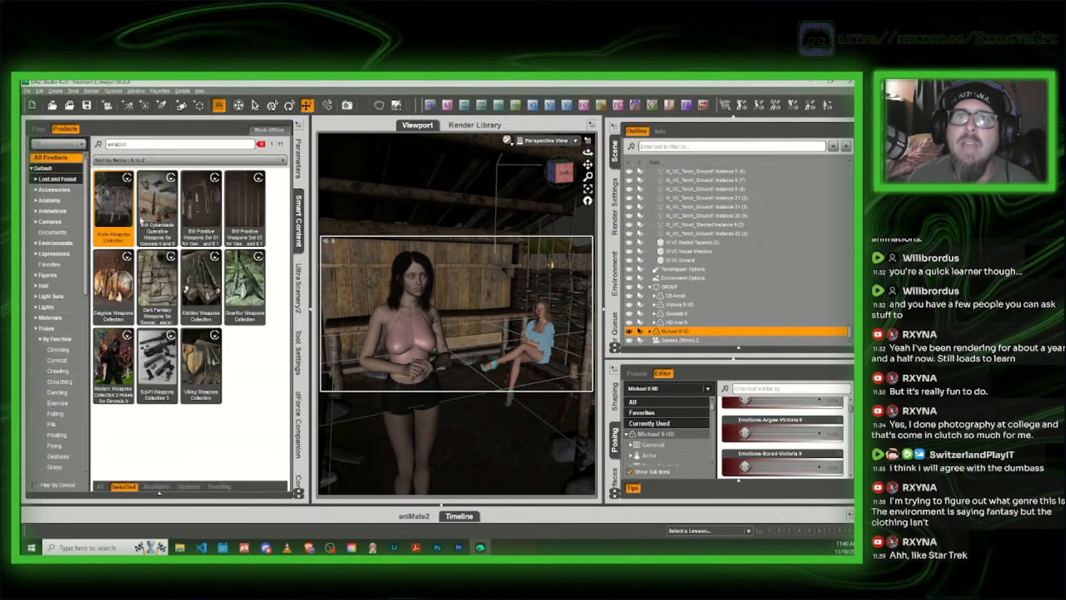
double_click(125, 287)
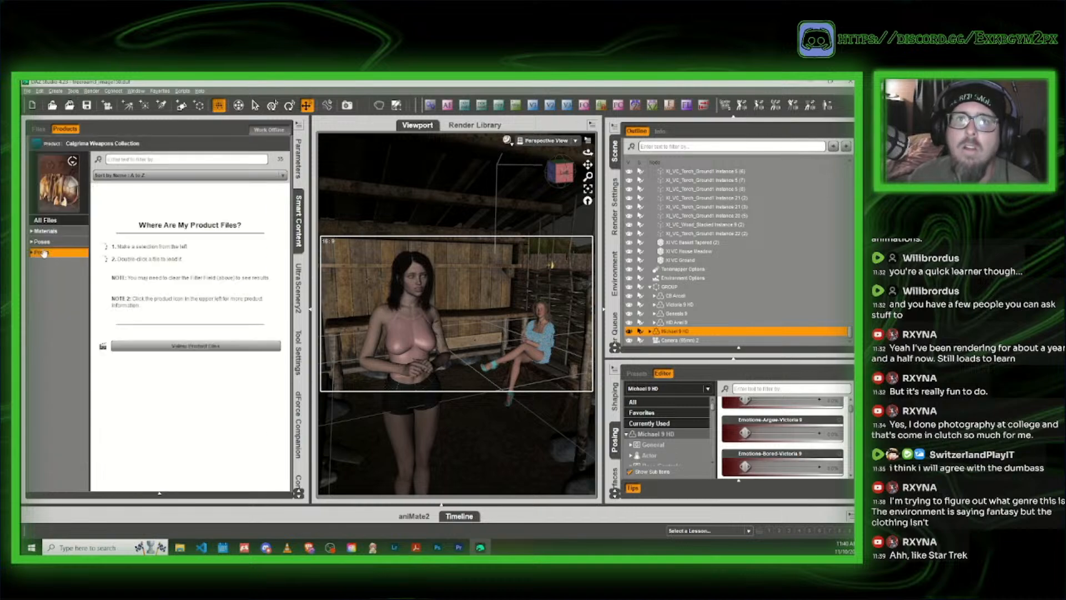
left_click(46, 253)
scroll(196, 333, "down", 3)
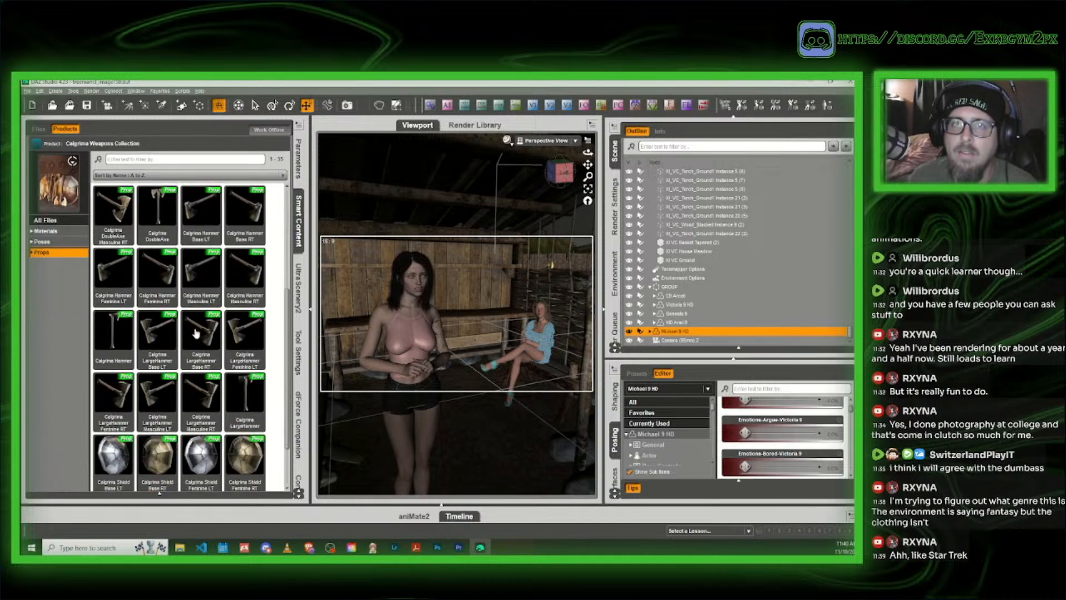
left_click(40, 145)
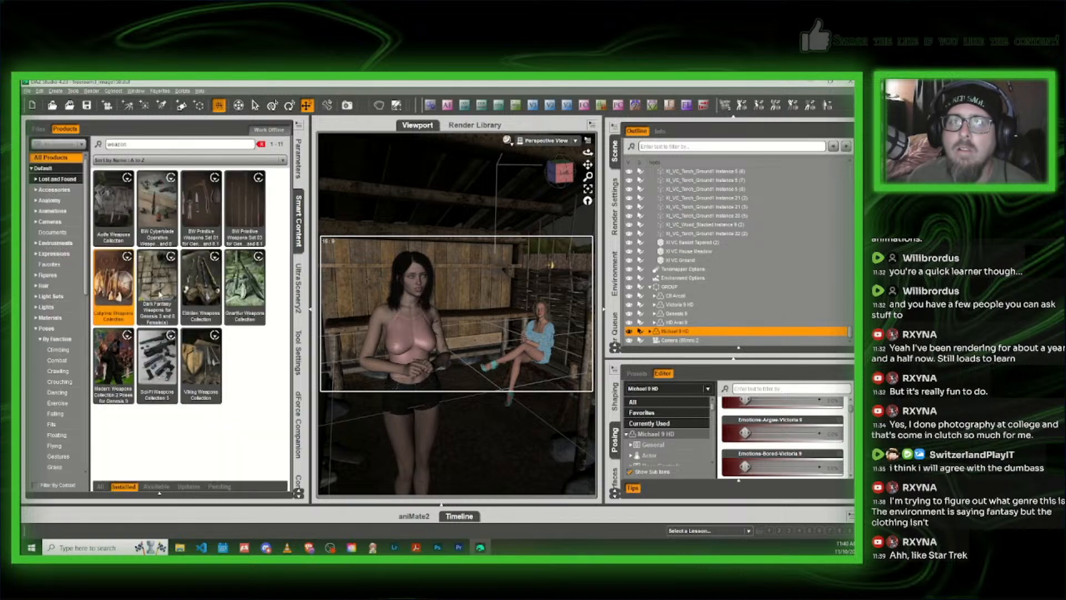
Step: Search the installed products for "tool" and clear the search
left_click_drag(132, 144, 102, 145)
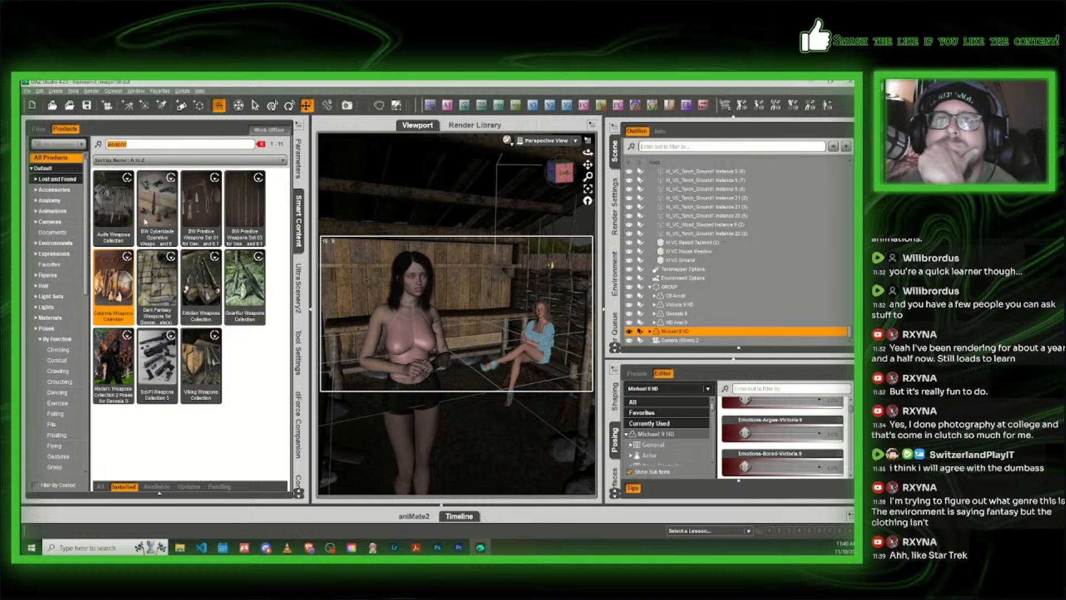
type("tool")
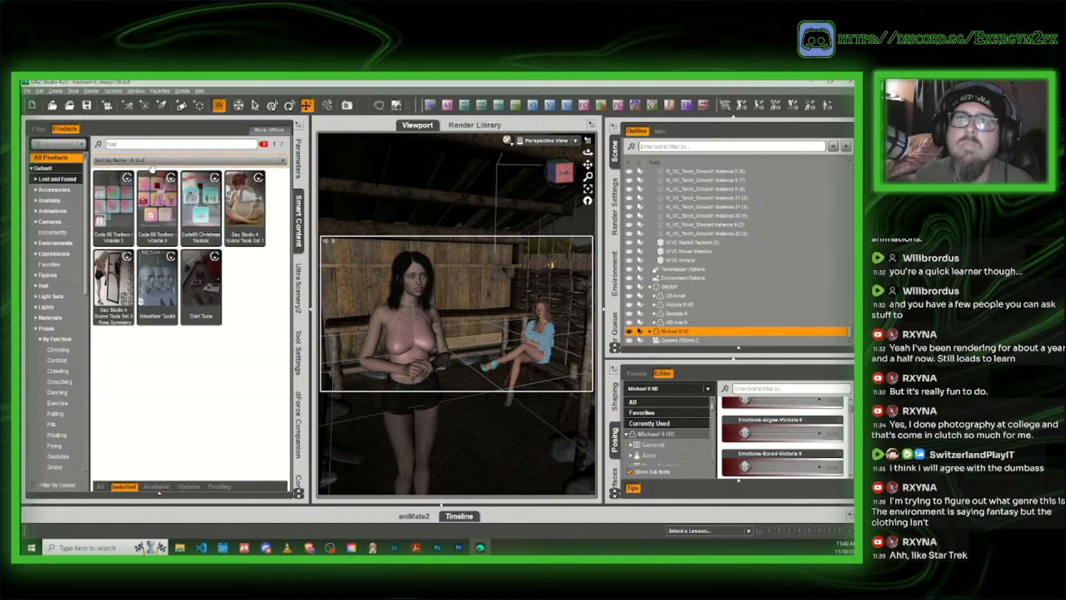
double_click(145, 144)
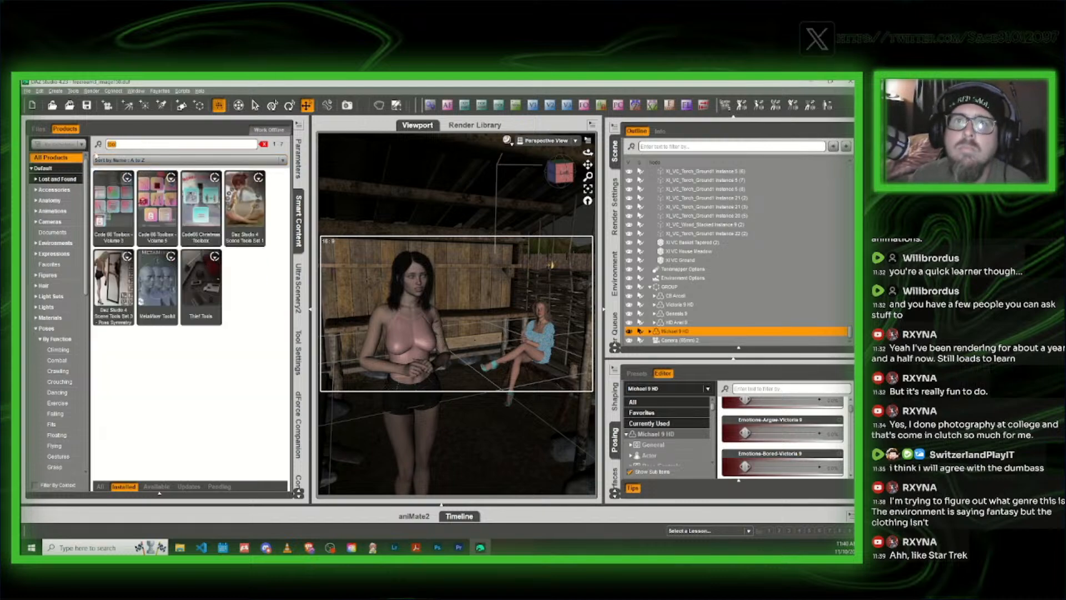
key("BackSpace")
Step: Search all content files, instead of products, for "sword"
left_click(39, 129)
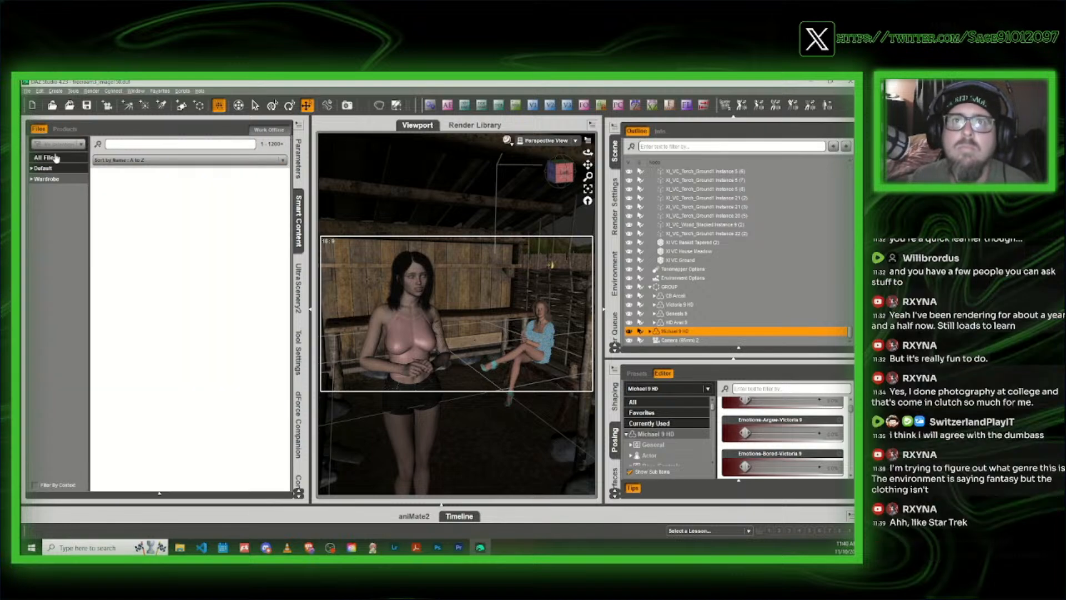
left_click(137, 145)
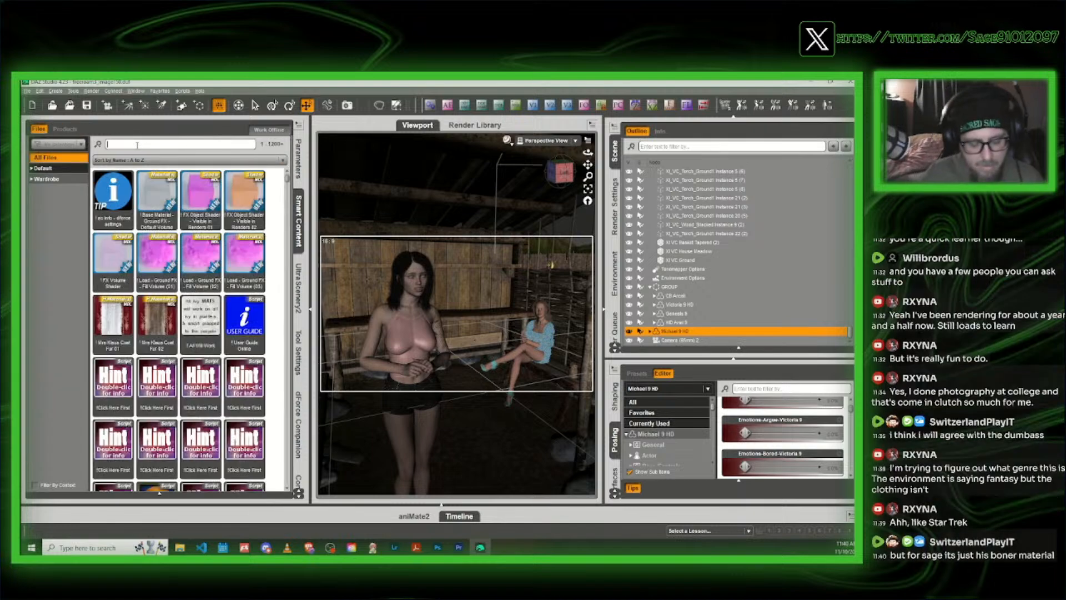
type("sword")
key("Return")
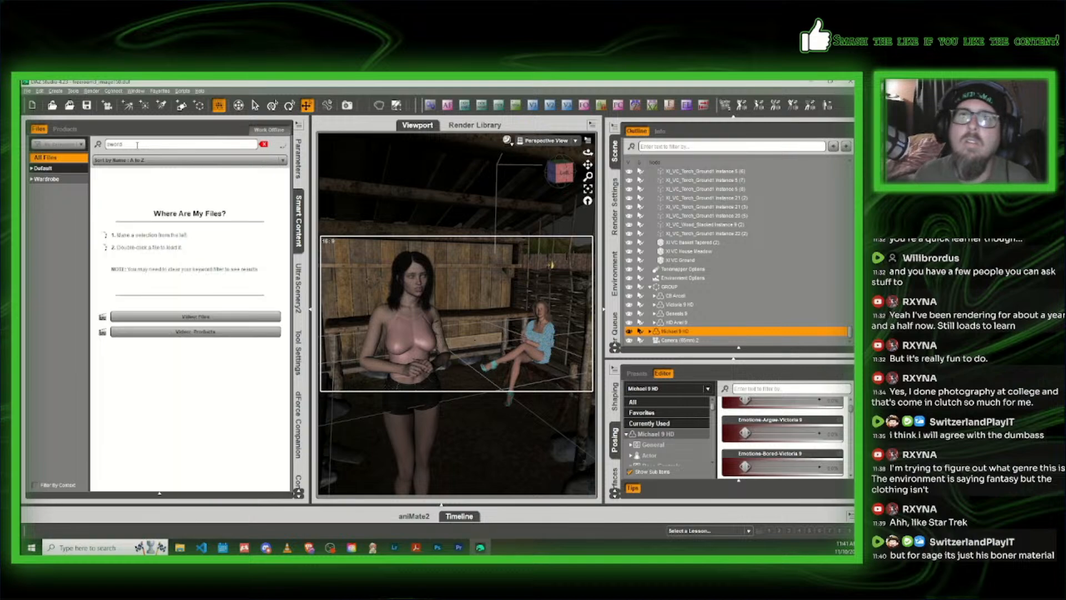
Step: Look through the sword files for a blade prop that suits the Viking scene
scroll(209, 232, "down", 3)
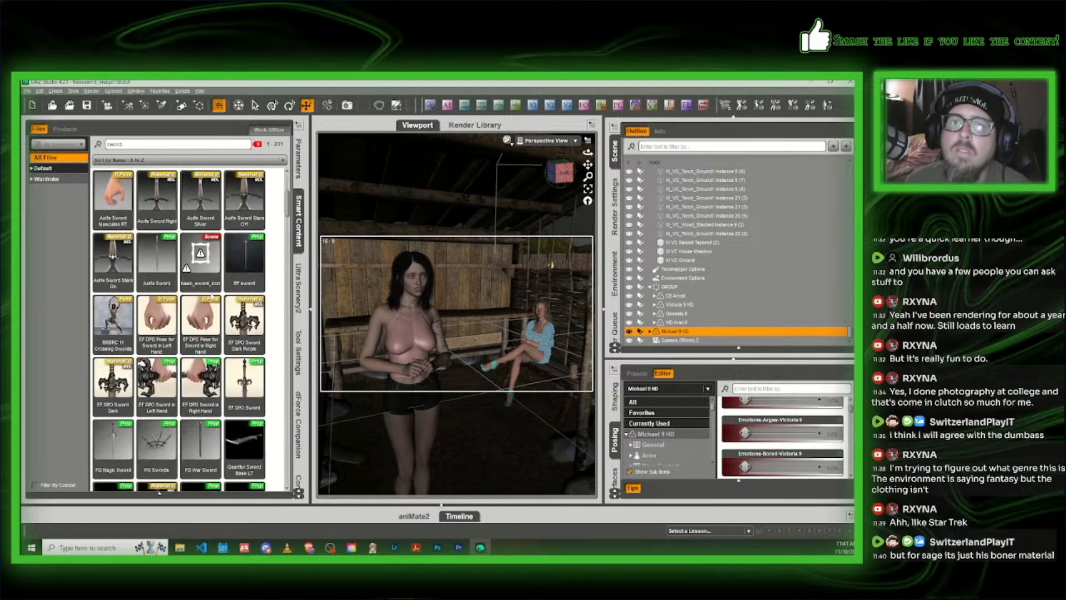
scroll(165, 272, "down", 3)
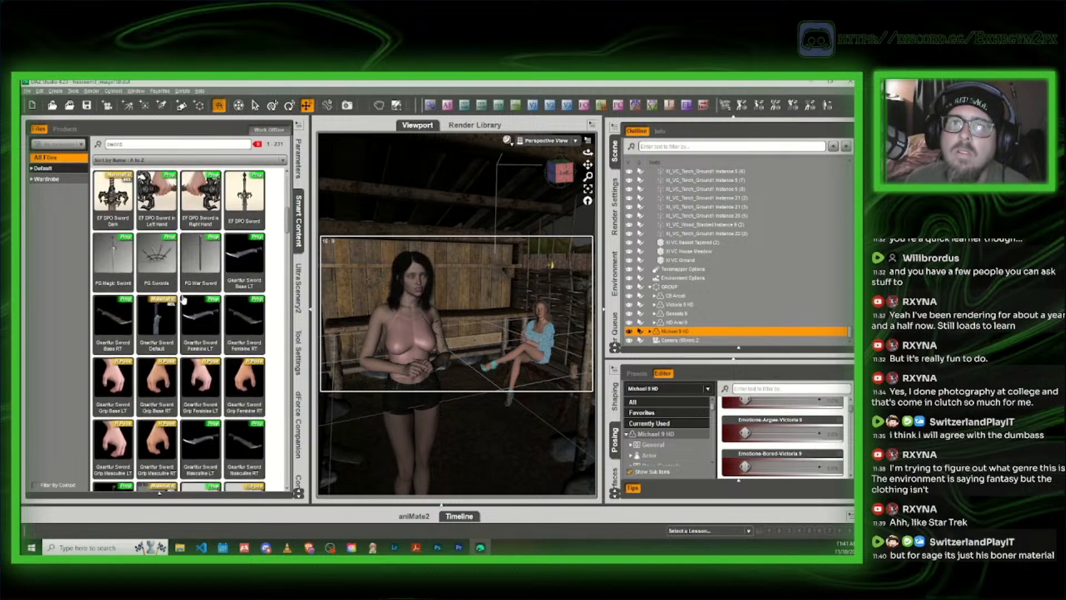
scroll(165, 273, "down", 6)
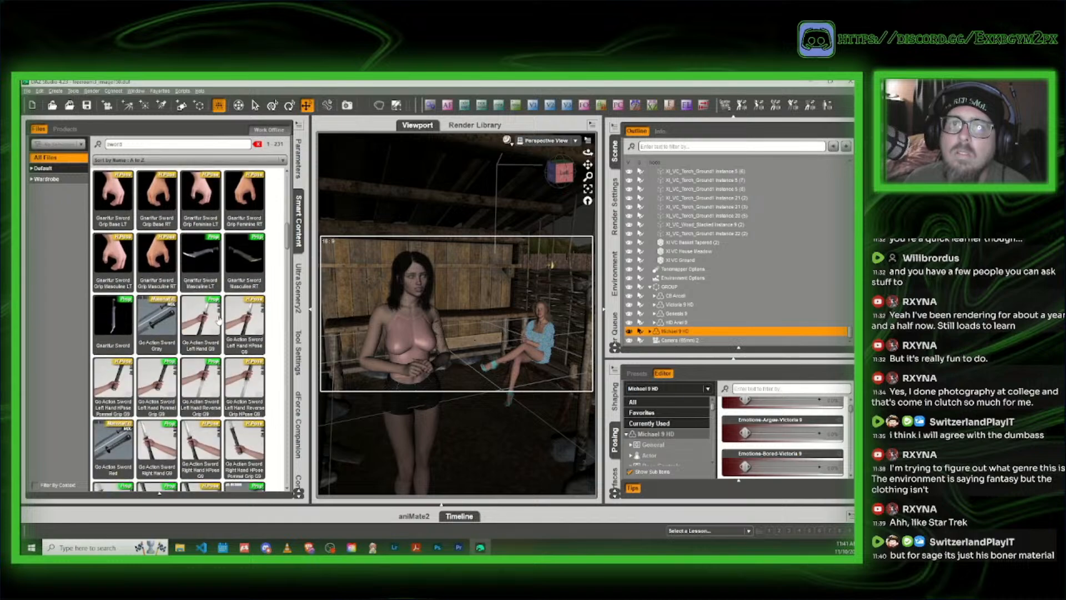
scroll(219, 321, "down", 3)
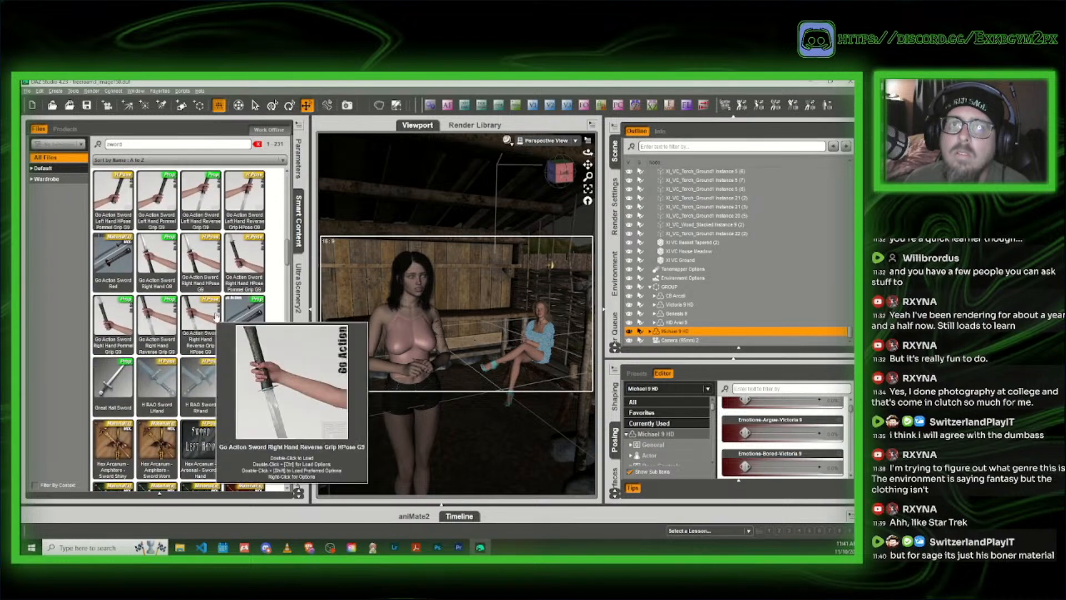
scroll(216, 316, "down", 10)
scroll(216, 316, "down", 12)
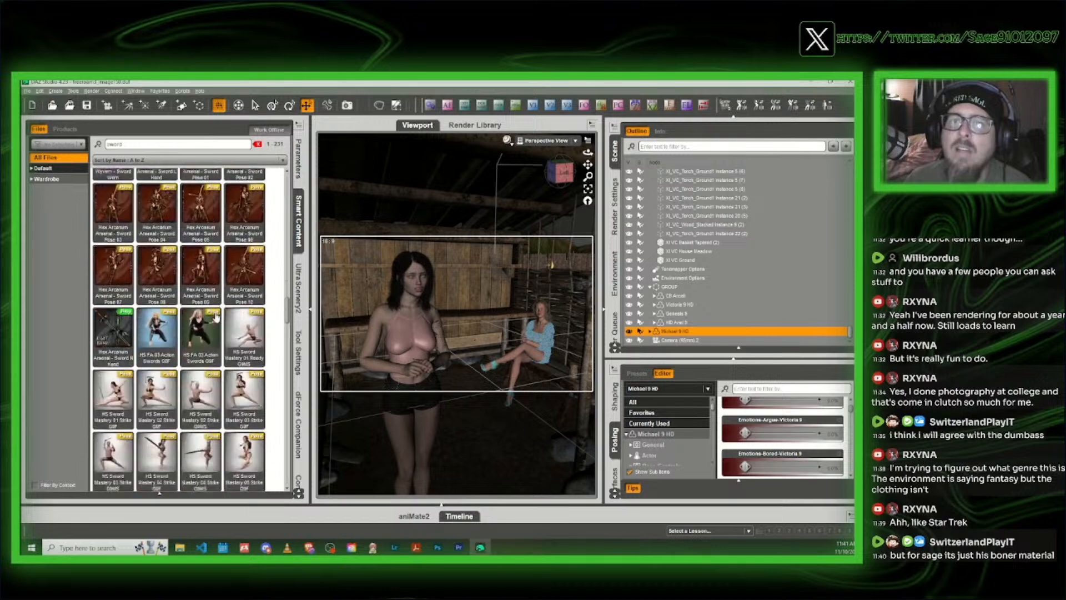
scroll(216, 315, "down", 5)
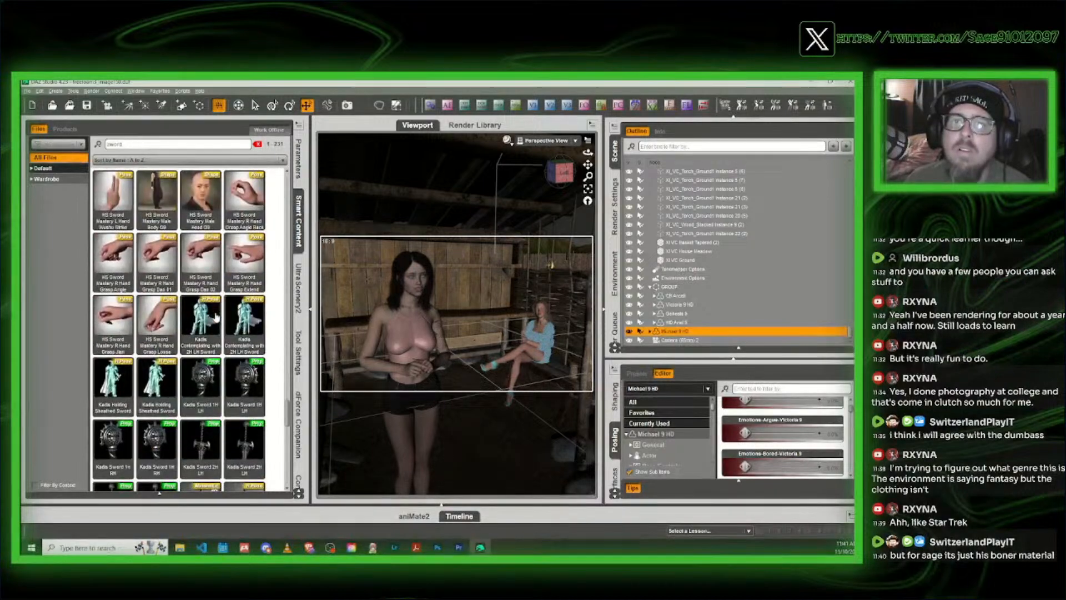
scroll(216, 316, "down", 4)
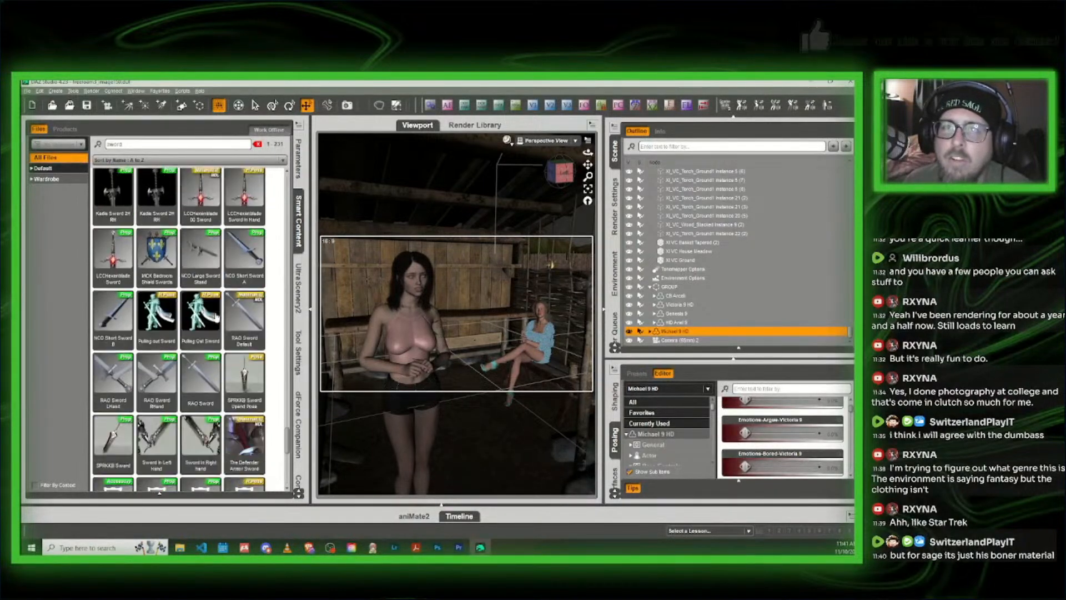
scroll(216, 315, "up", 6)
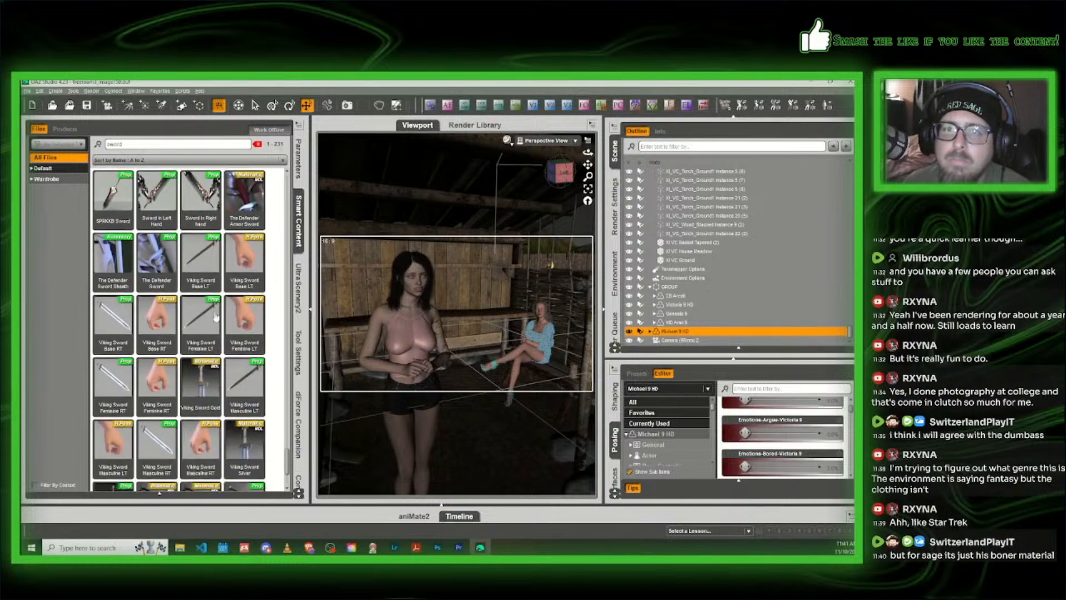
scroll(212, 314, "up", 5)
Step: Search the content files for "ceremonial" and clear the search
double_click(114, 144)
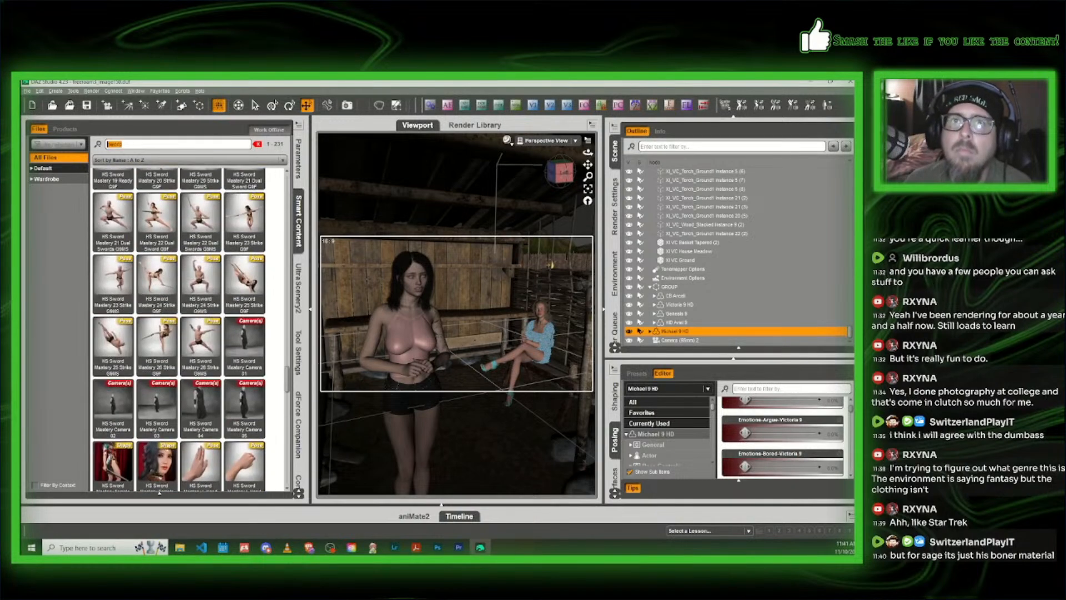
type("cd")
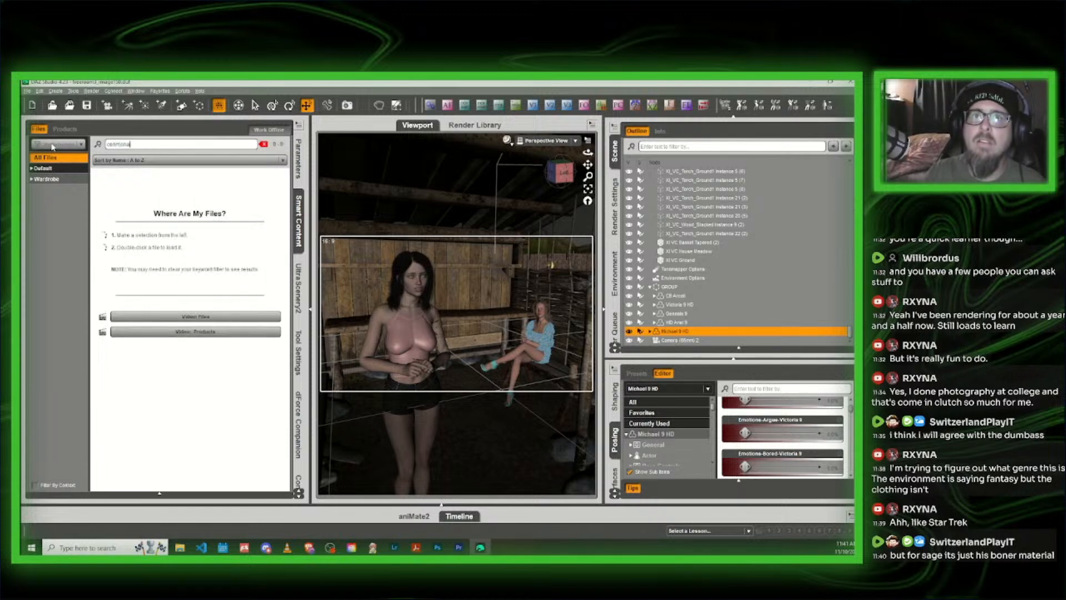
key("BackSpace")
key("BackSpace")
key("BackSpace")
key("BackSpace")
key("BackSpace")
key("BackSpace")
key("BackSpace")
key("BackSpace")
key("BackSpace")
key("BackSpace")
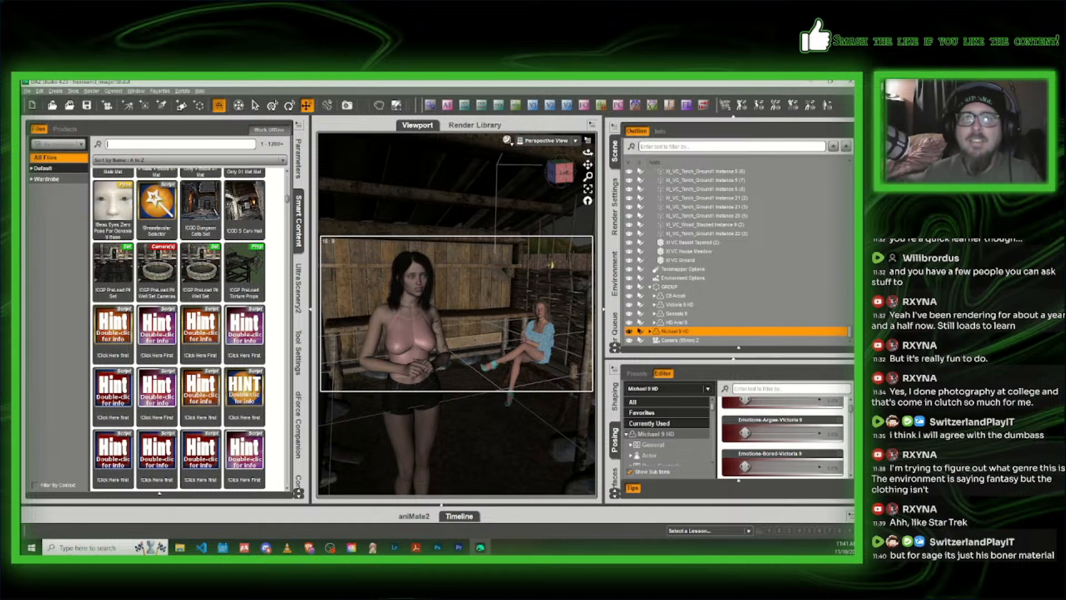
Step: Switch back to the installed products and list only those in the Props category
left_click(65, 129)
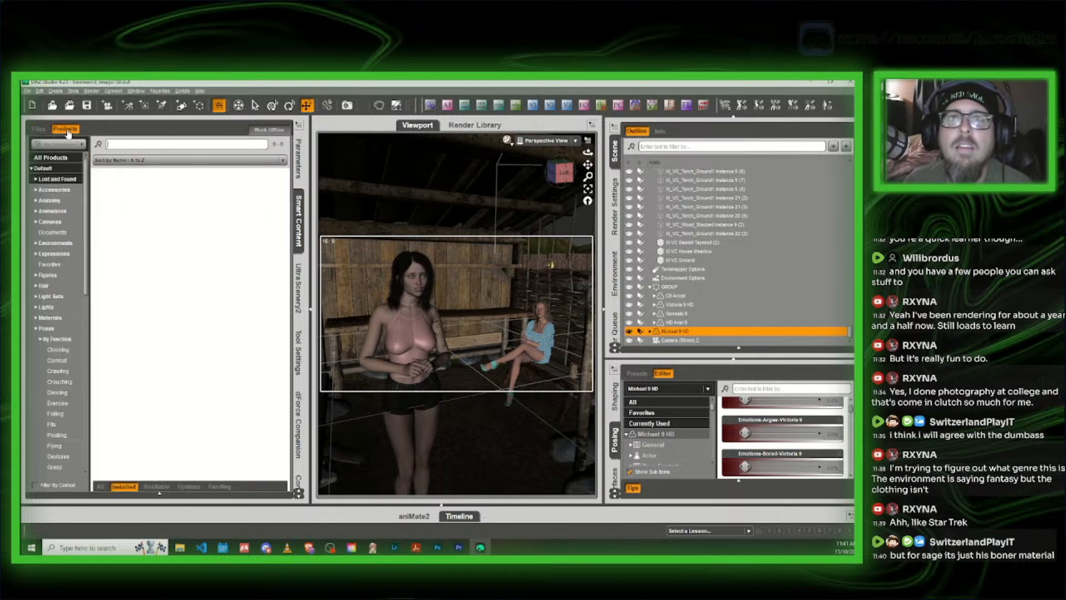
left_click(160, 145)
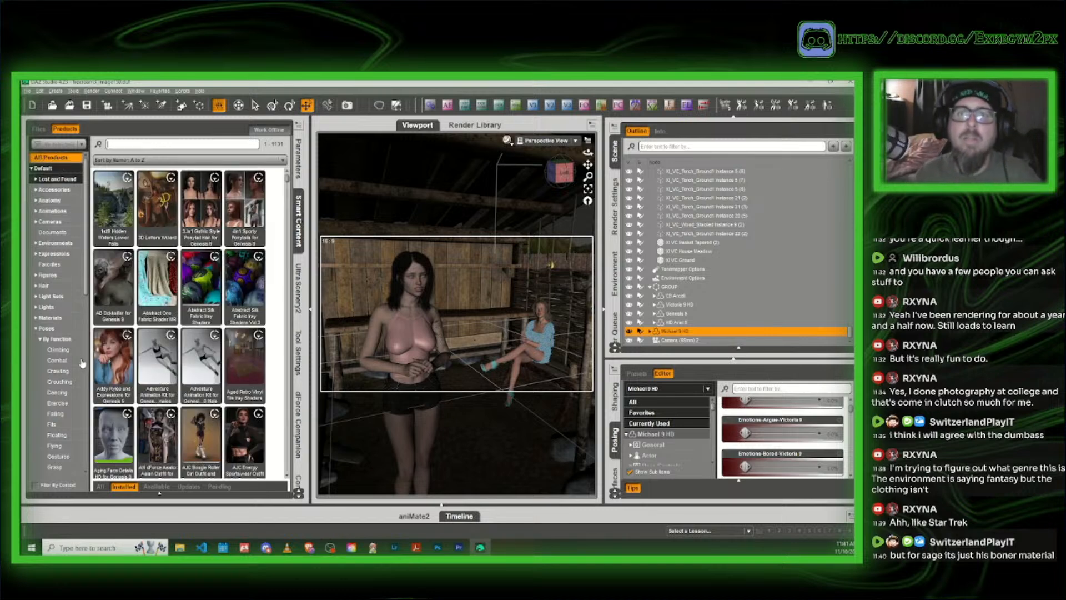
scroll(63, 402, "down", 4)
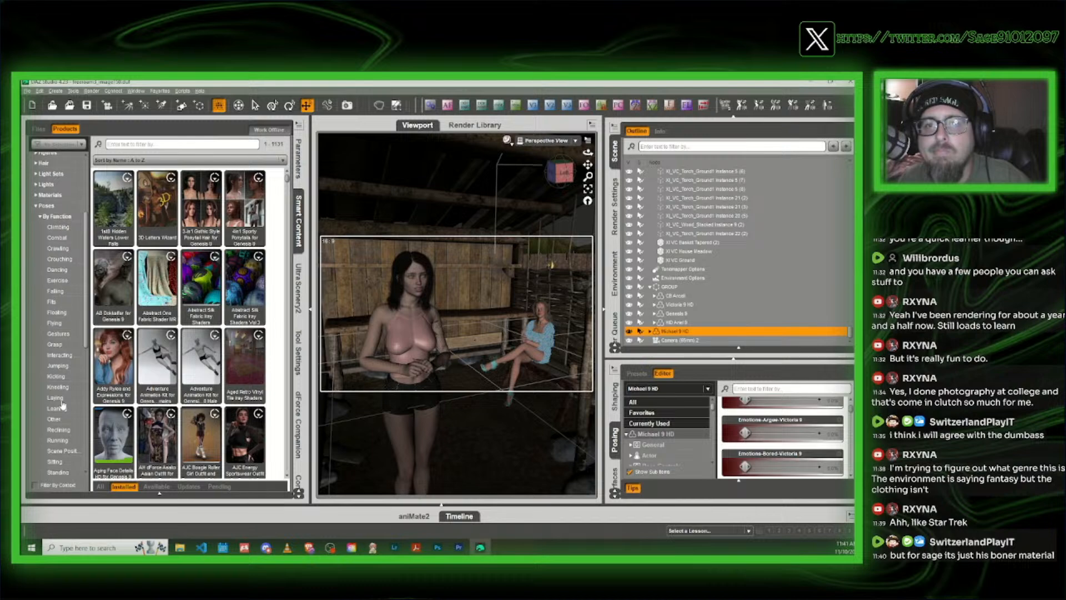
scroll(62, 405, "down", 5)
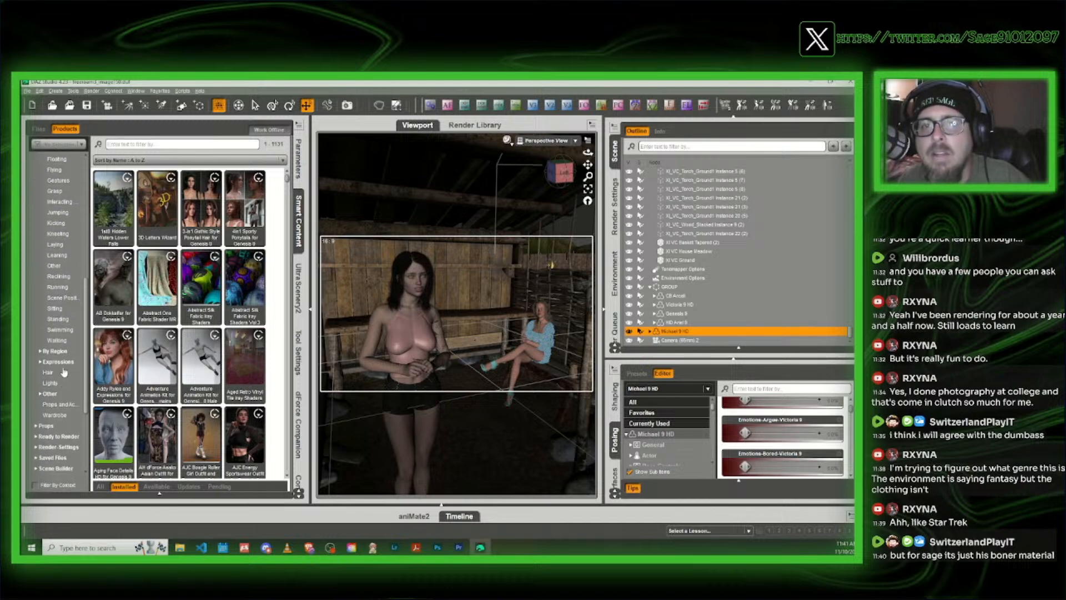
scroll(67, 392, "down", 2)
left_click(57, 396)
scroll(61, 417, "down", 3)
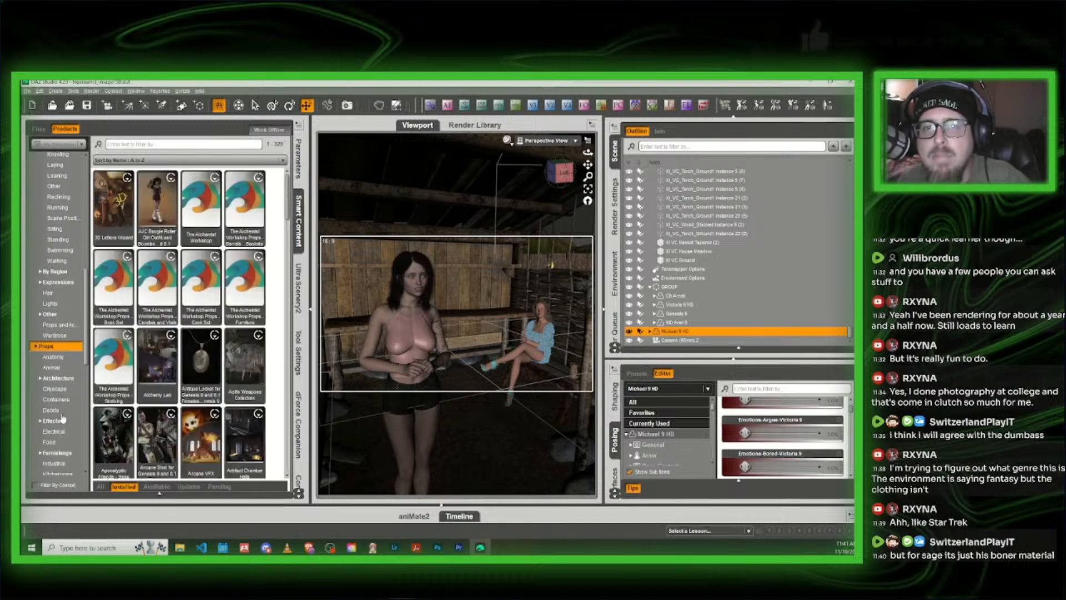
Step: Narrow the prop products to the Blades subcategory of Weapons
scroll(63, 418, "down", 4)
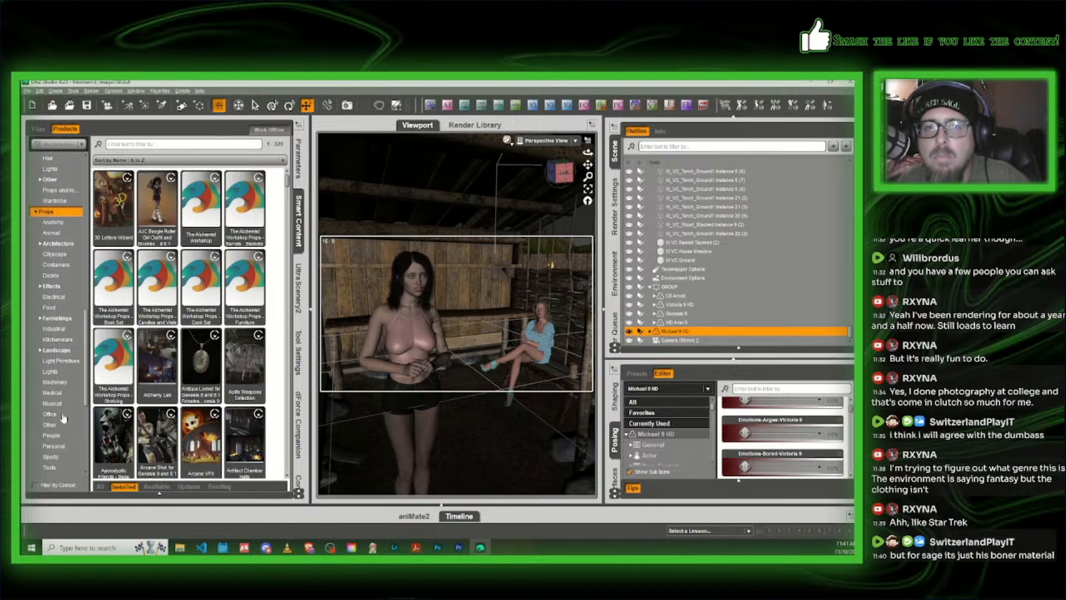
scroll(63, 418, "down", 2)
left_click(62, 439)
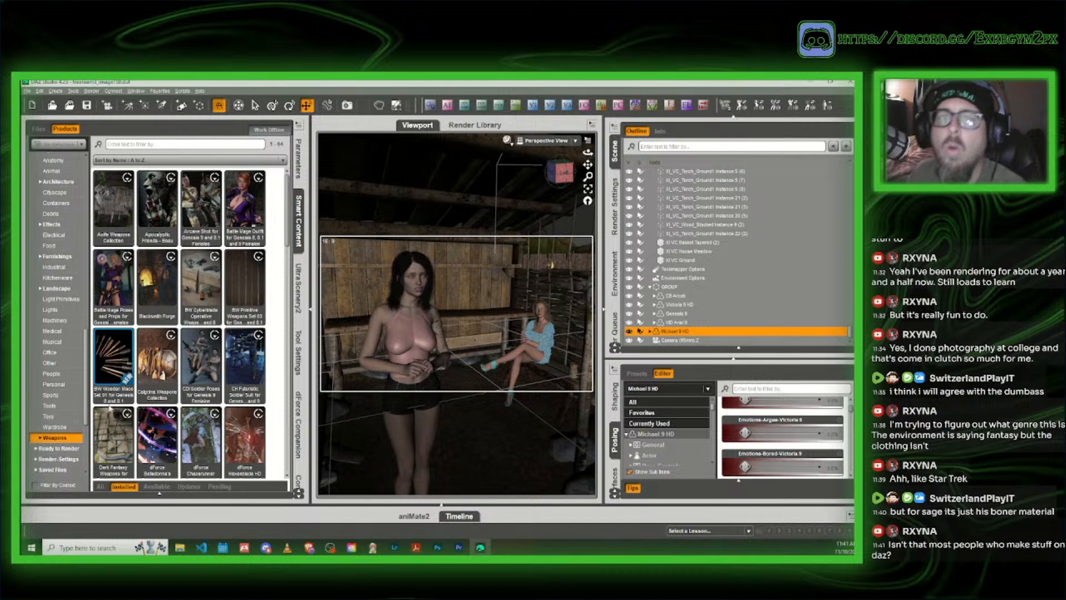
double_click(58, 439)
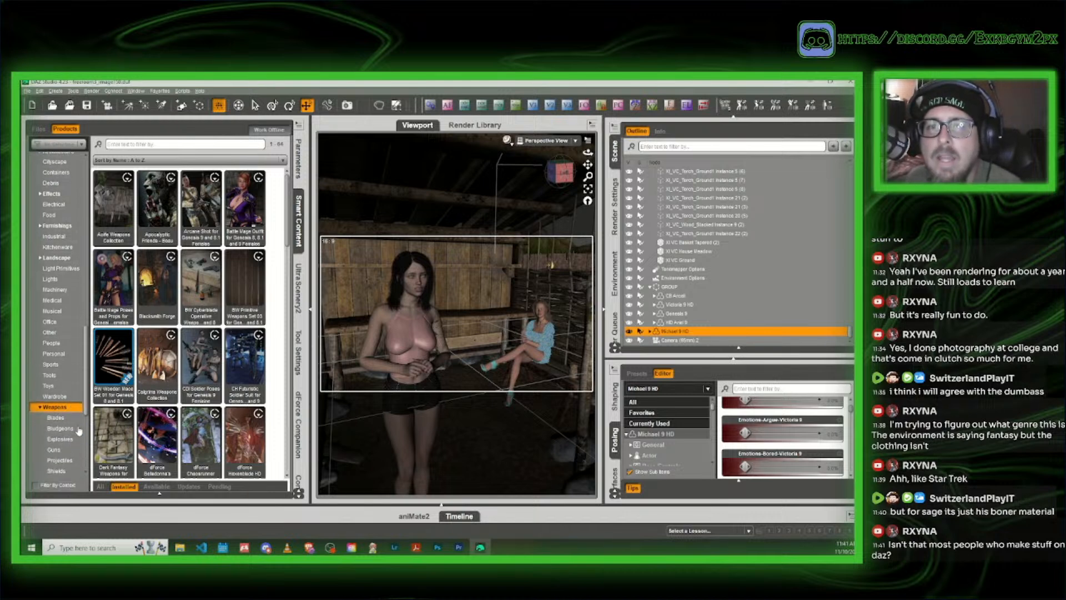
scroll(76, 434, "down", 1)
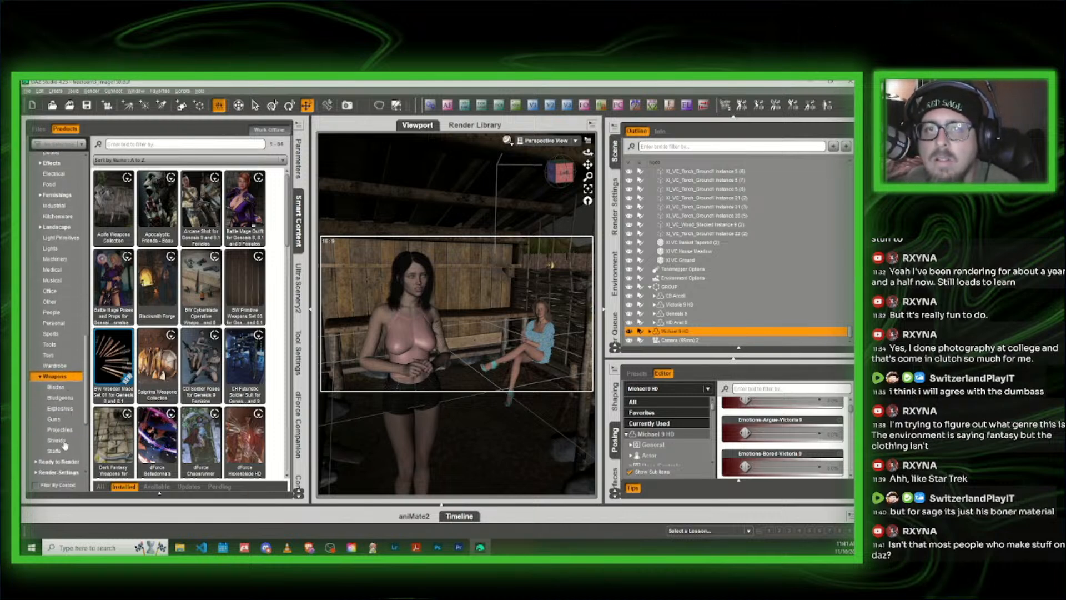
left_click(67, 389)
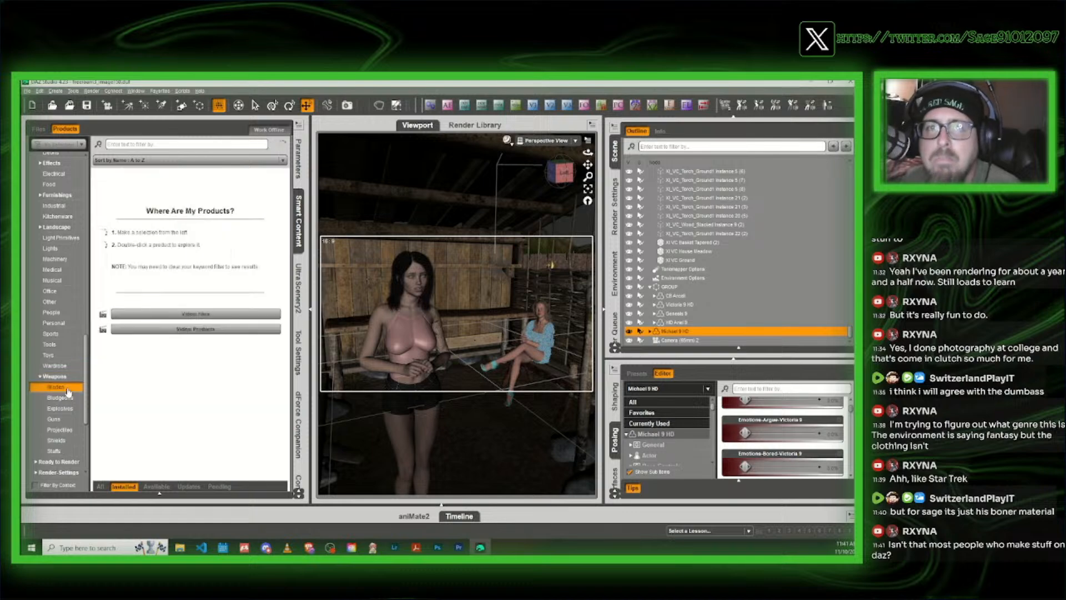
Step: Open the Blacksmith Forge product, look at its blade props, and return to the Blades products
mouse_move(198, 270)
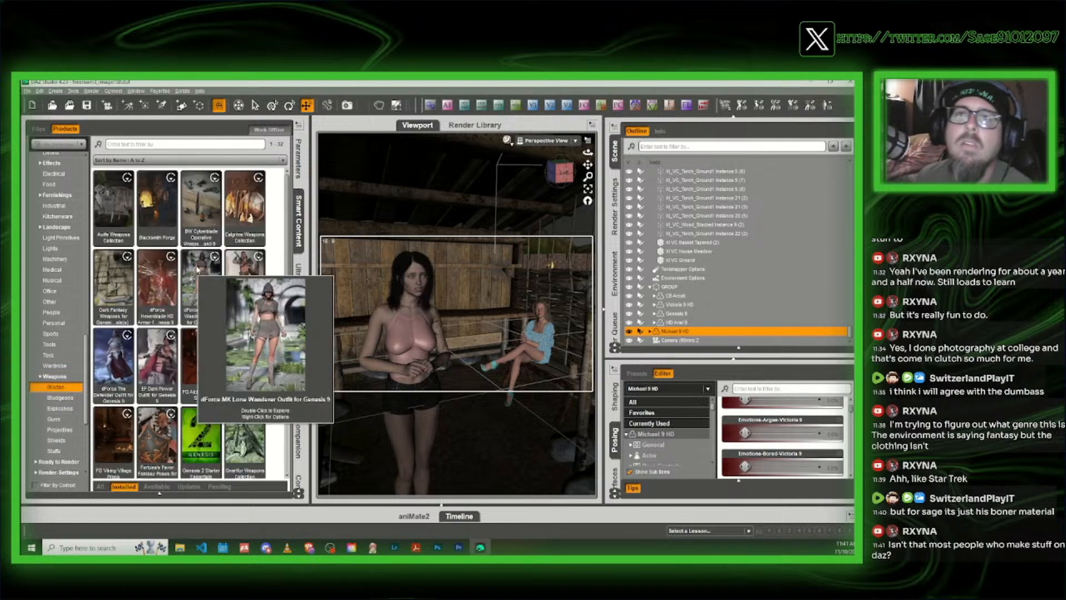
double_click(157, 204)
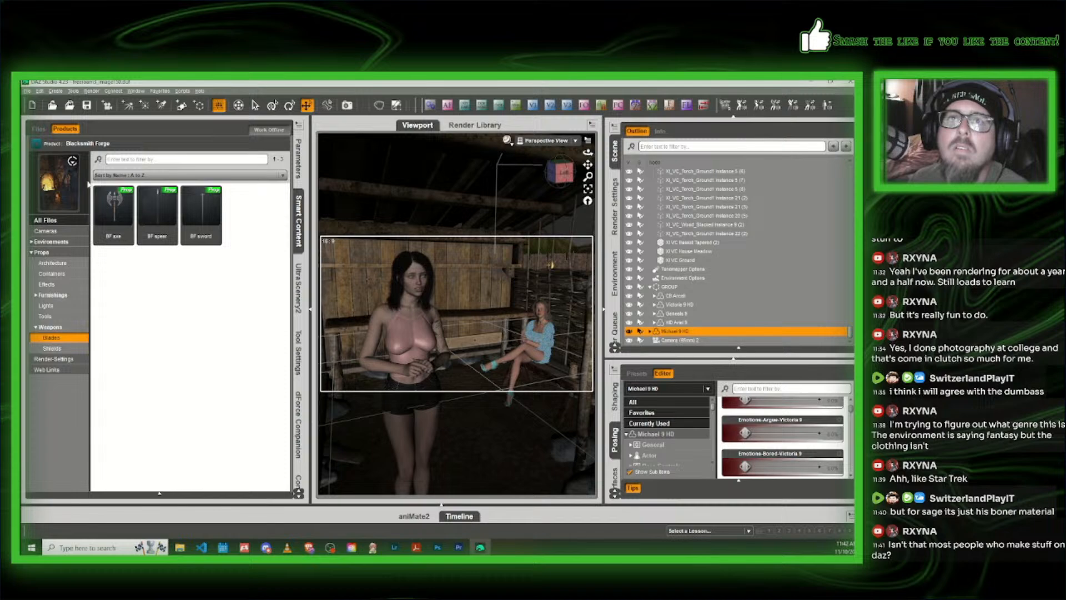
left_click(32, 147)
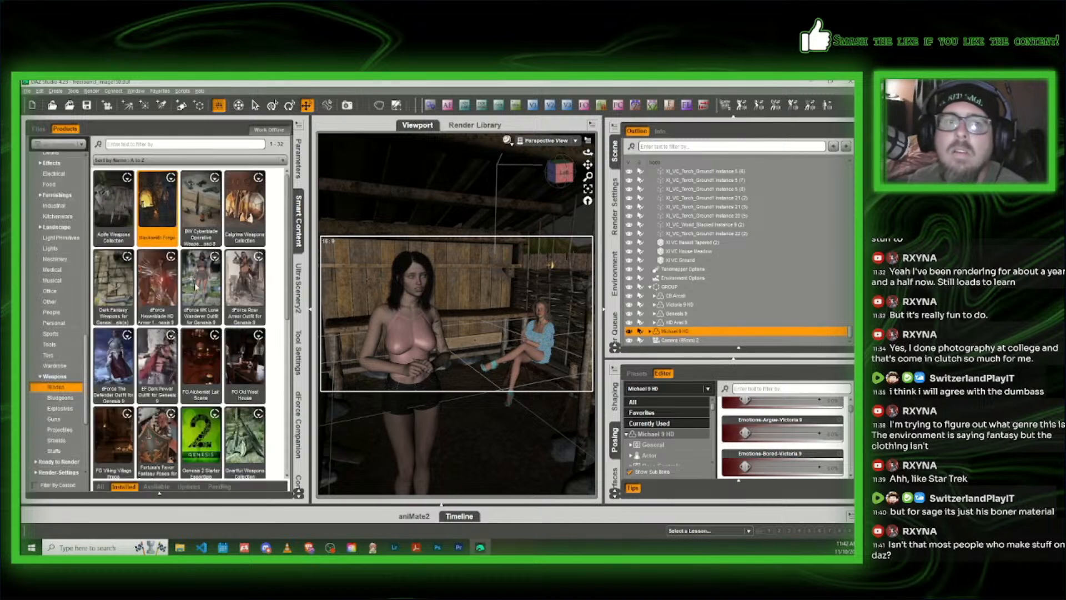
Step: Browse the Blades products, look at the KuJ Spear Poses for Genesis 9 props, and return to the Blades products
mouse_move(197, 287)
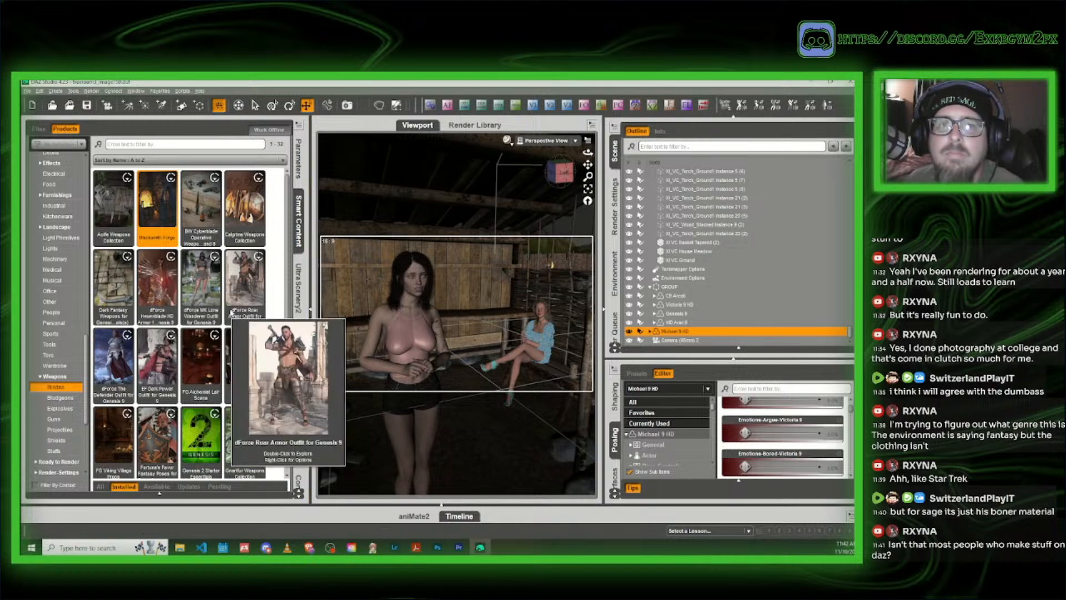
scroll(204, 303, "down", 4)
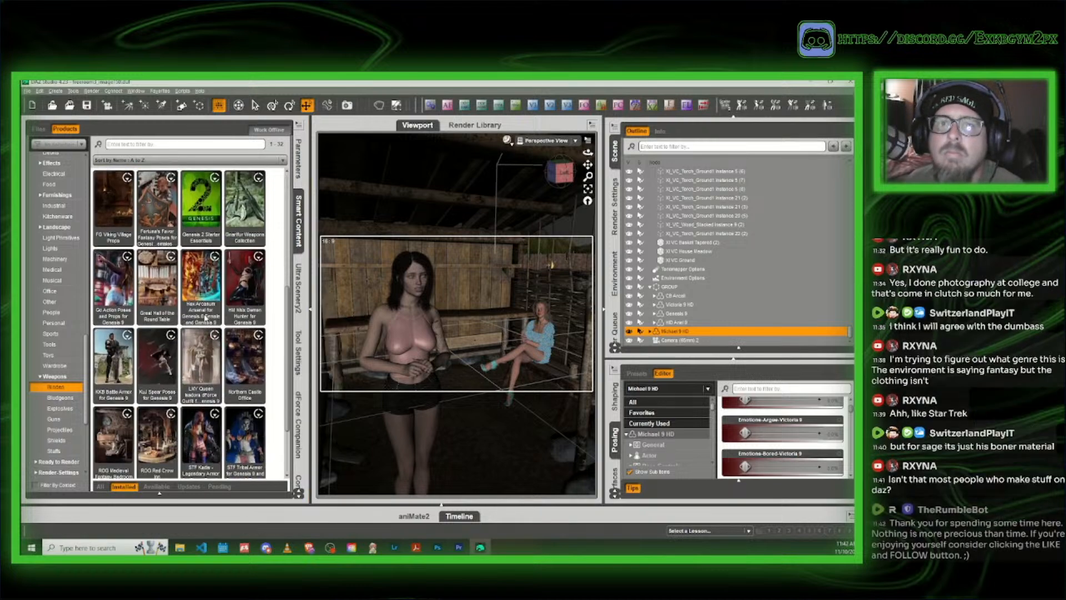
mouse_move(206, 316)
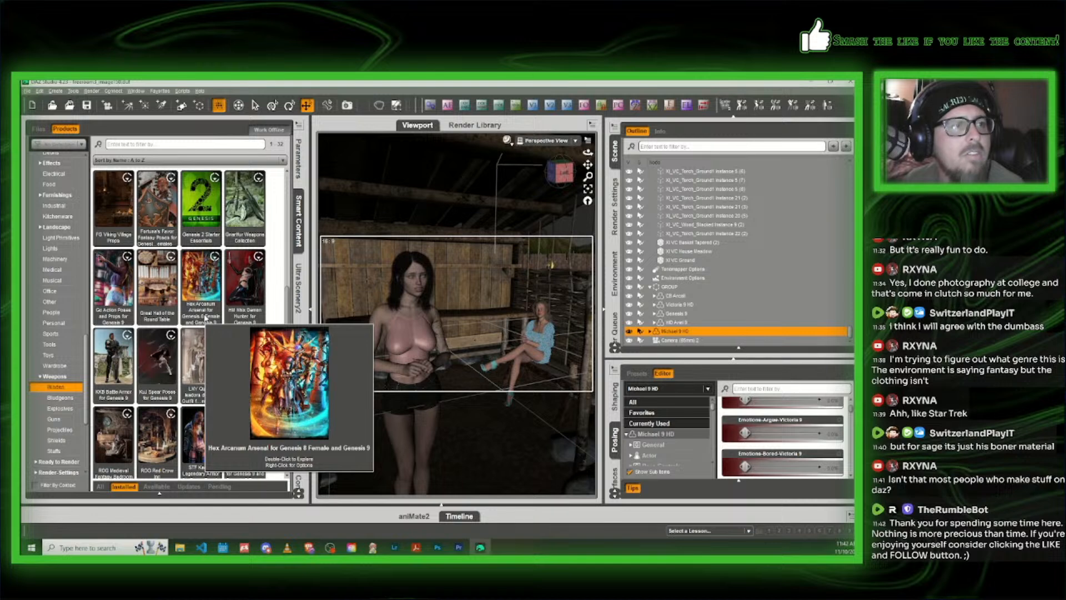
double_click(162, 368)
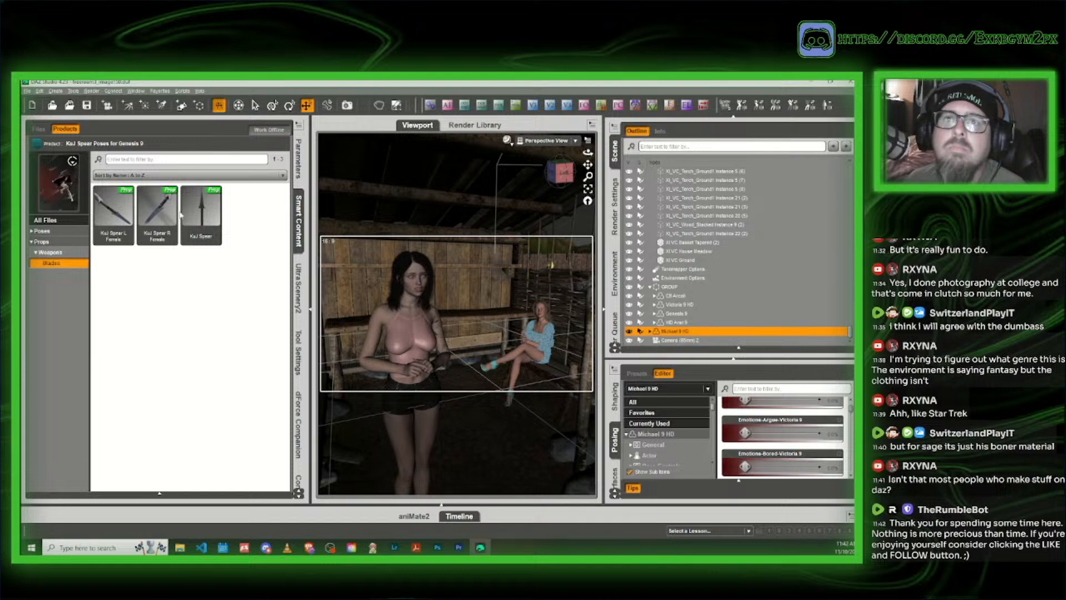
mouse_move(178, 218)
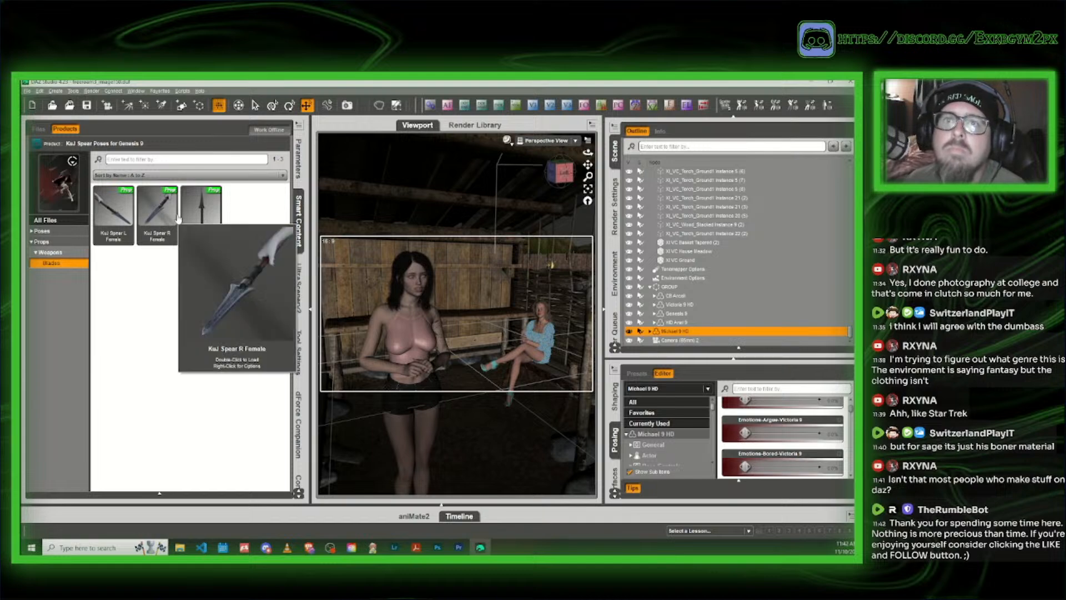
left_click(36, 145)
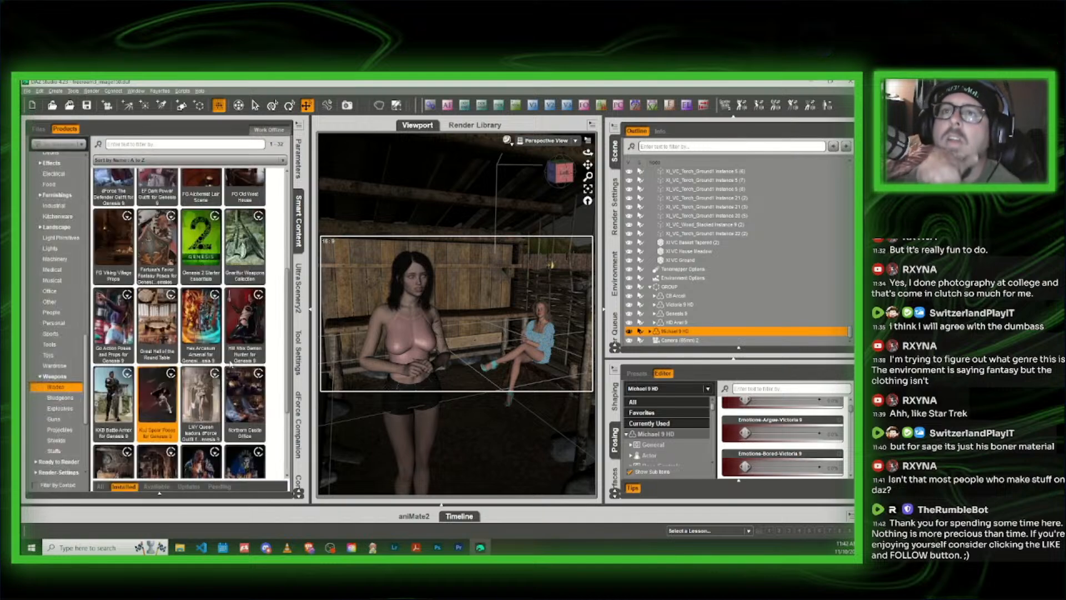
Step: Open the Gnarlfur Weapons Collection, examine its knife props, and return to the Blades products
left_click(253, 239)
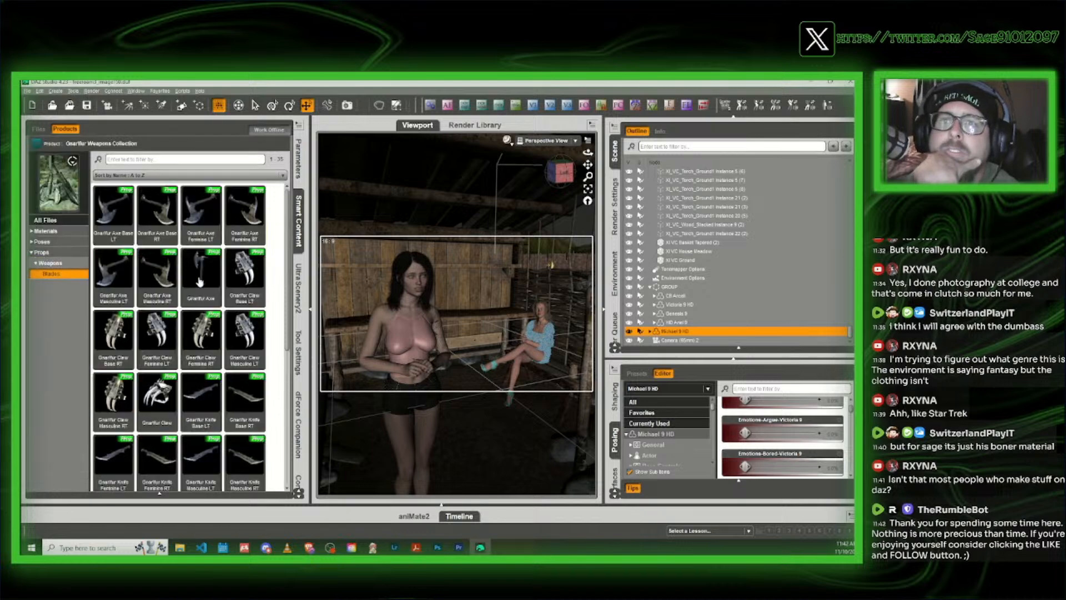
mouse_move(201, 398)
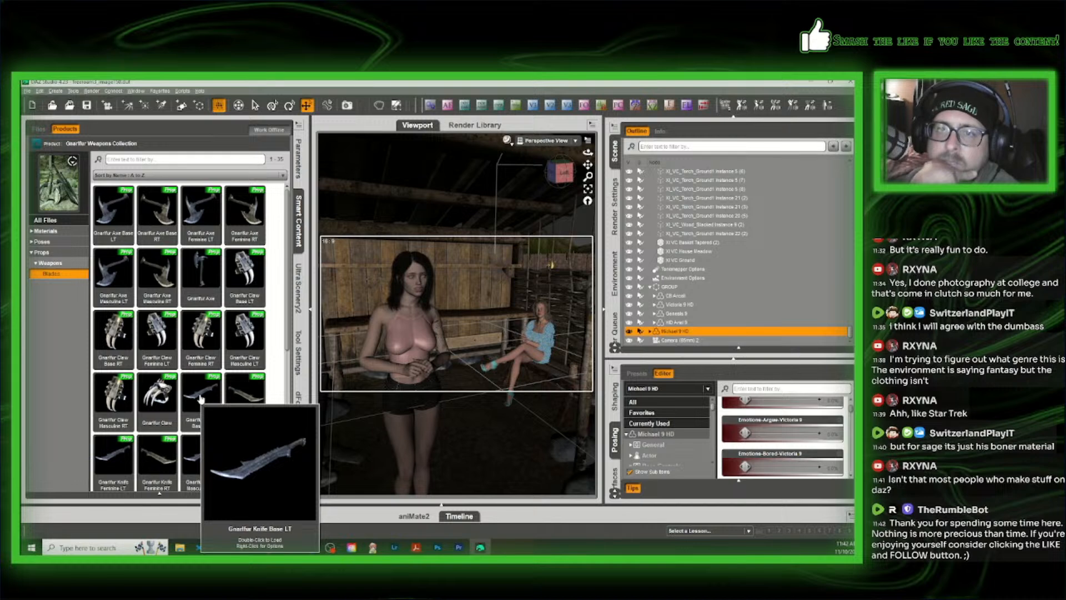
mouse_move(162, 457)
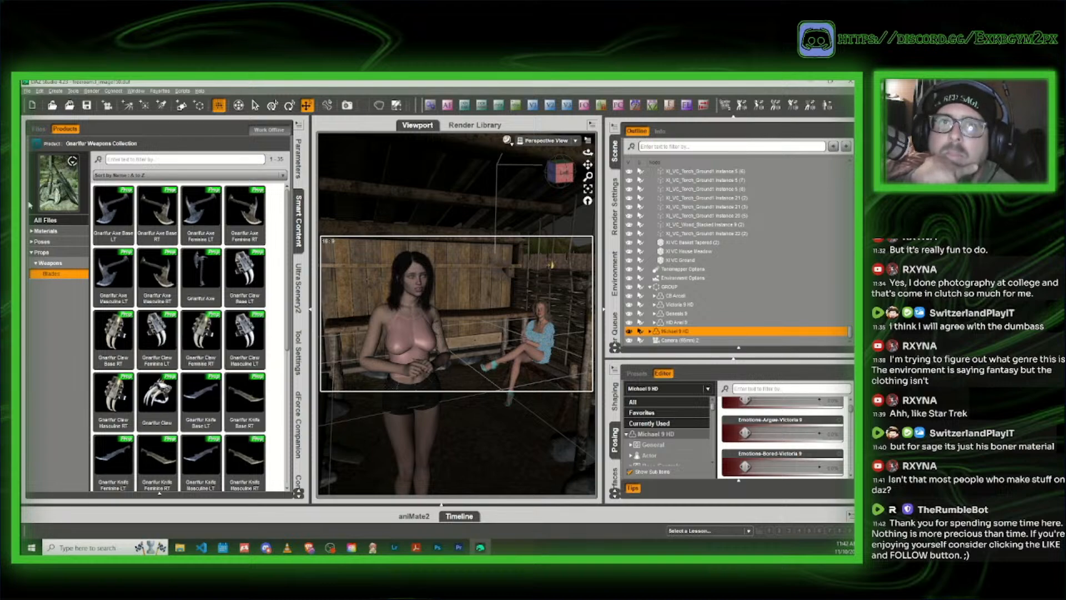
left_click(36, 144)
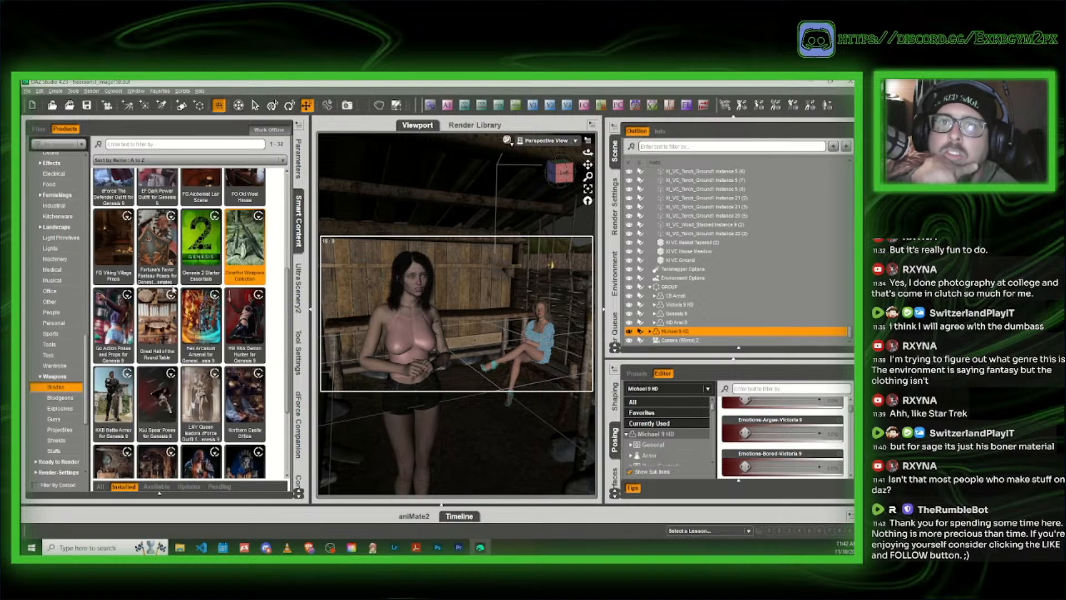
Step: Load the Queen Isadora Dagger Left Hand prop from the LNY Queen Isadora dForce Outfit onto Michael 9 HD
left_click(214, 409)
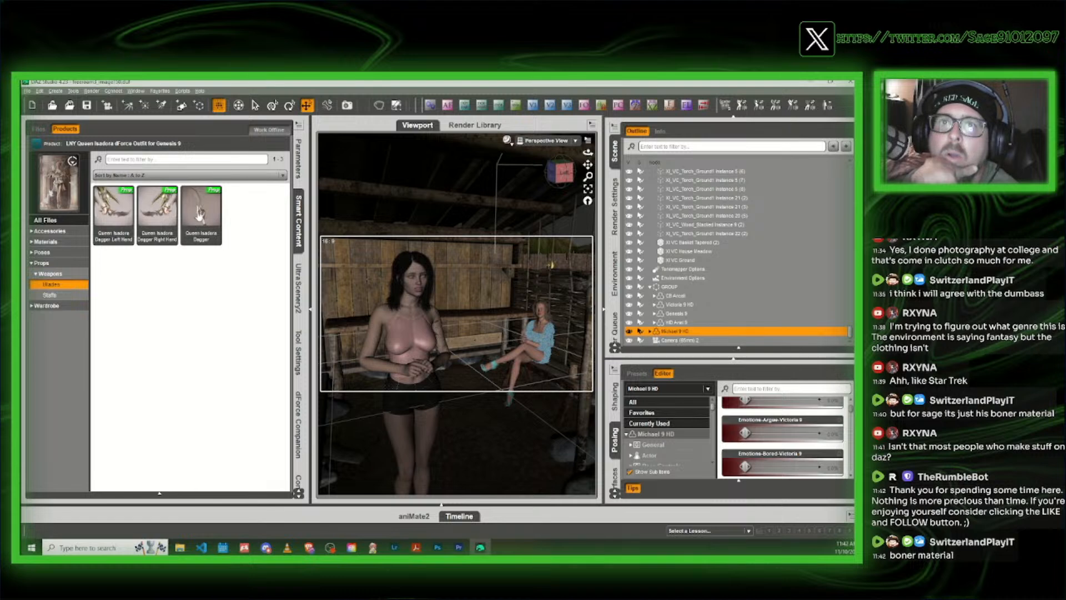
mouse_move(155, 217)
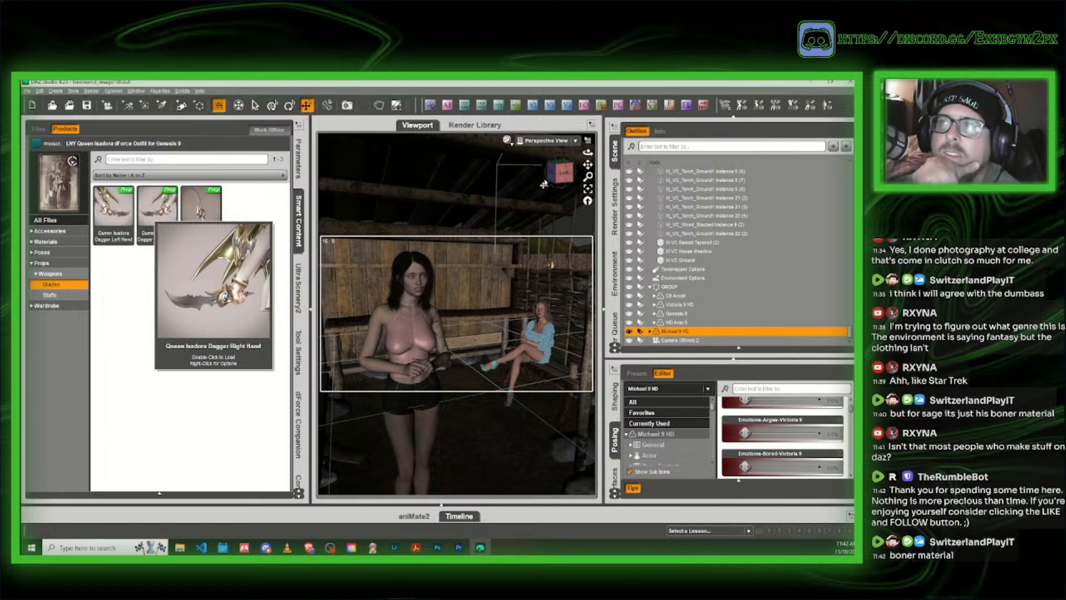
left_click_drag(562, 172, 565, 175)
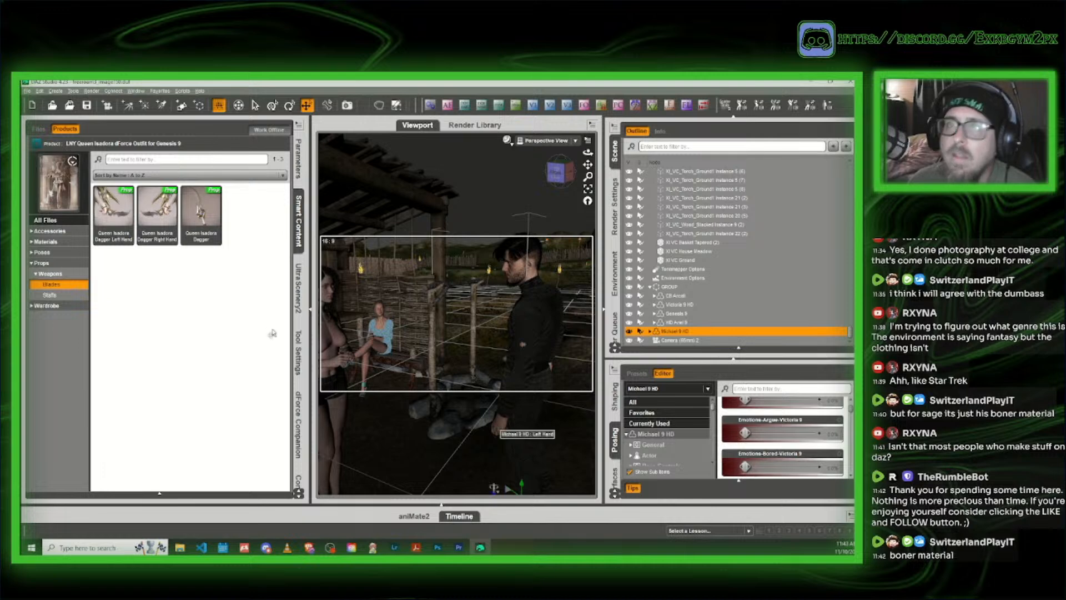
left_click(117, 218)
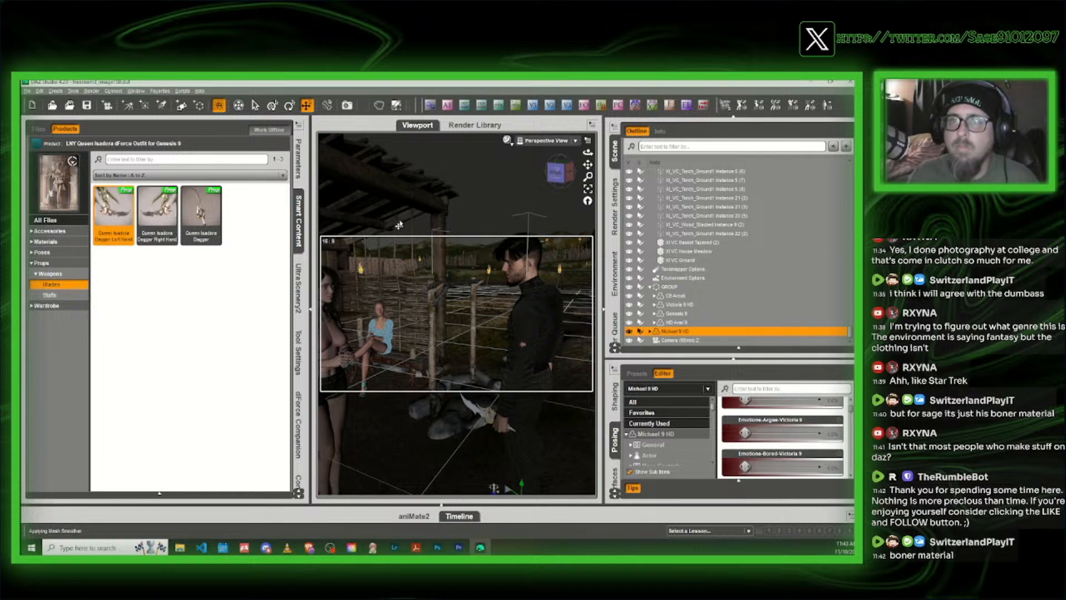
Step: Move Michael 9 HD slightly forward on the ground and rotate the whole figure a little
left_click(563, 174)
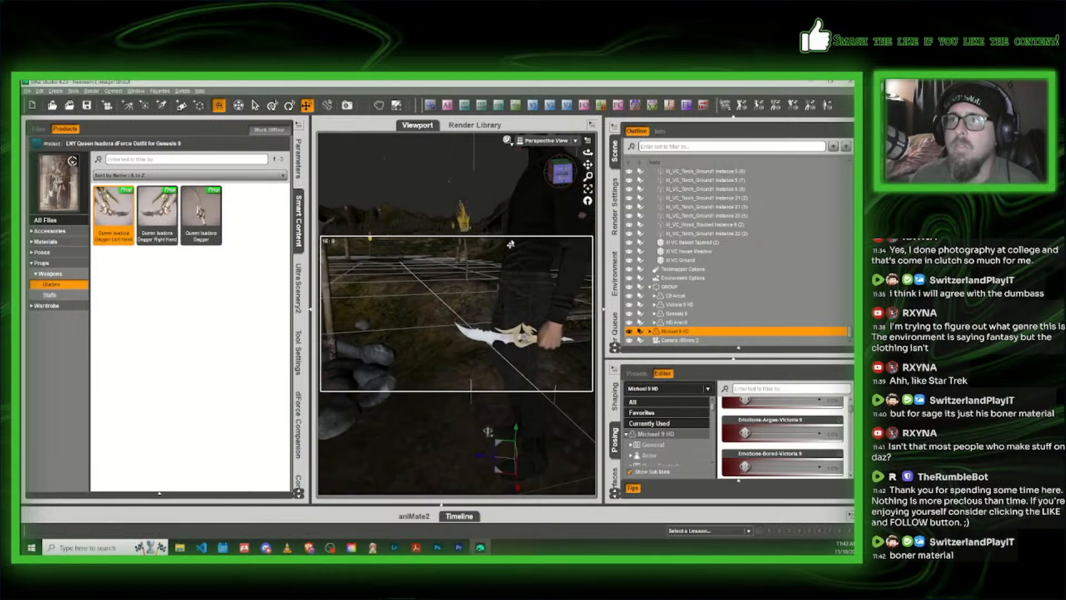
left_click(569, 178)
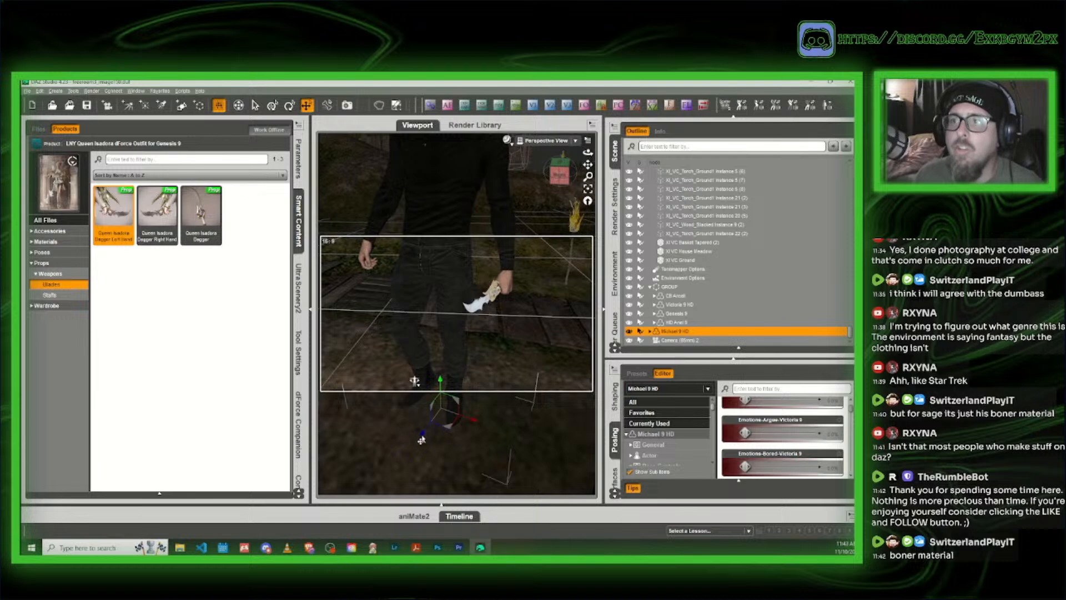
left_click_drag(448, 451, 449, 464)
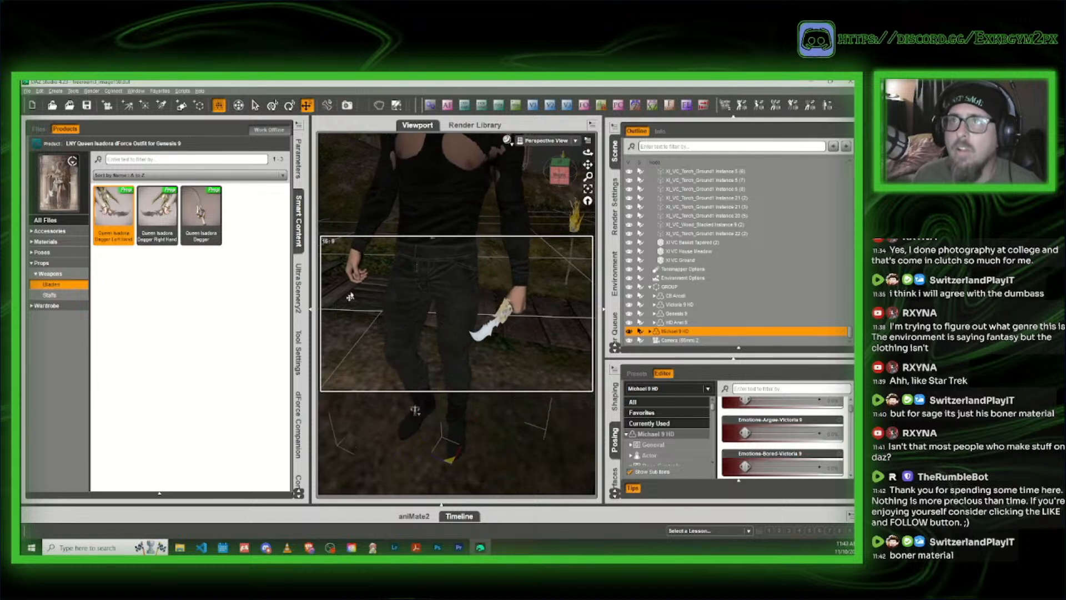
left_click(293, 108)
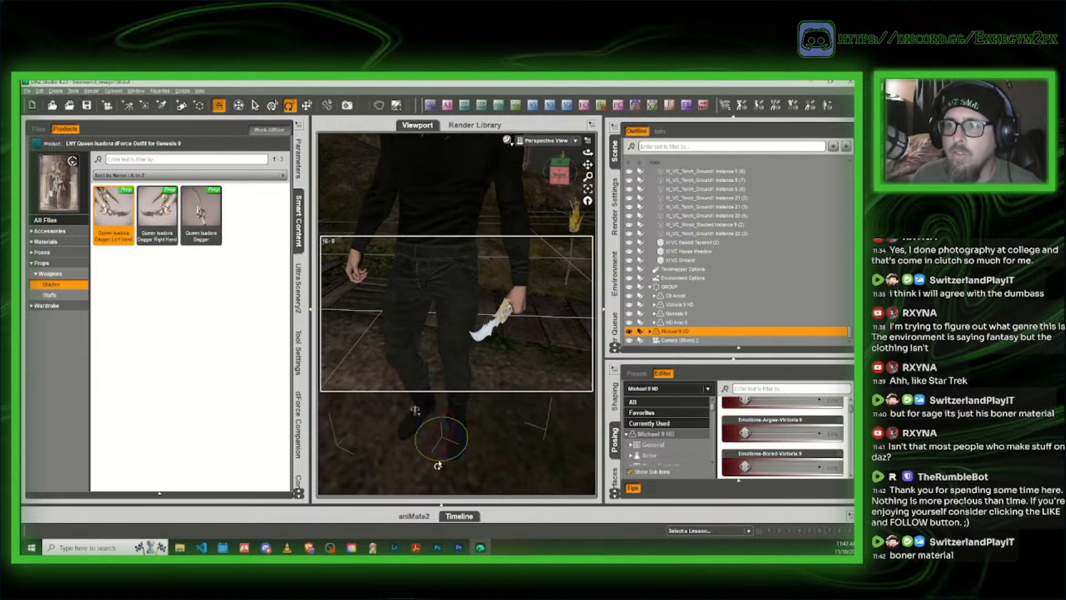
left_click_drag(445, 464, 439, 458)
Step: Pose Michael 9 HD's left forearm and left upper arm so the dagger is held across the front of his waist
left_click(478, 185)
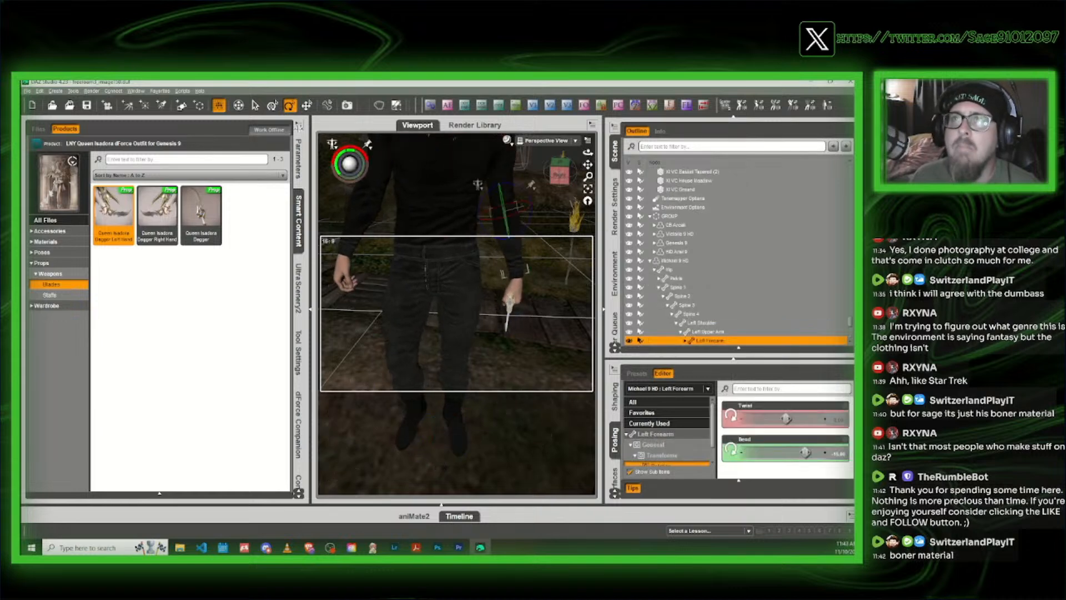
left_click(298, 160)
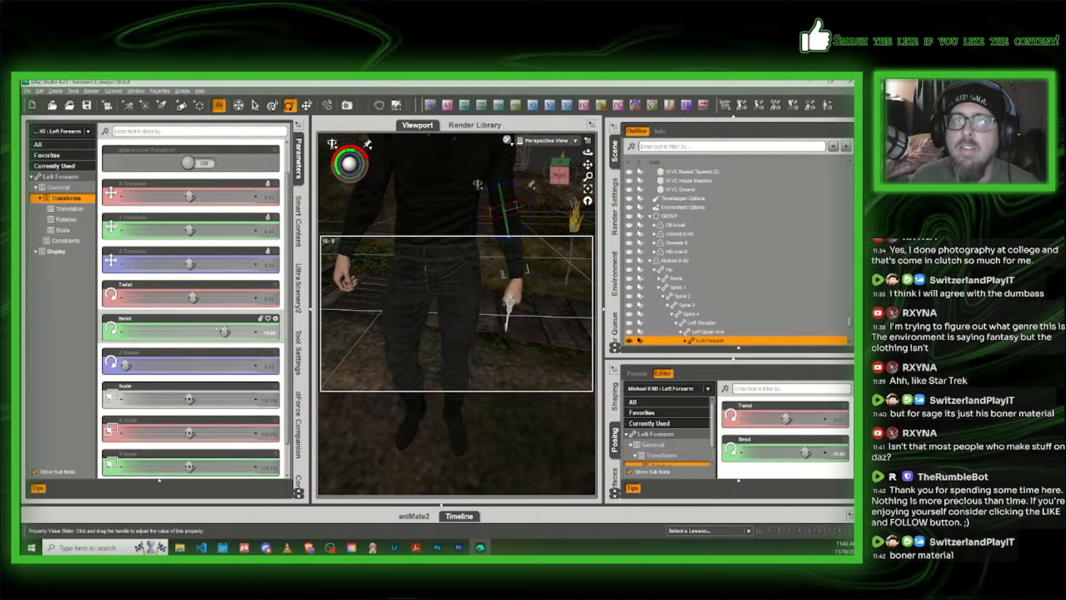
left_click_drag(224, 332, 176, 328)
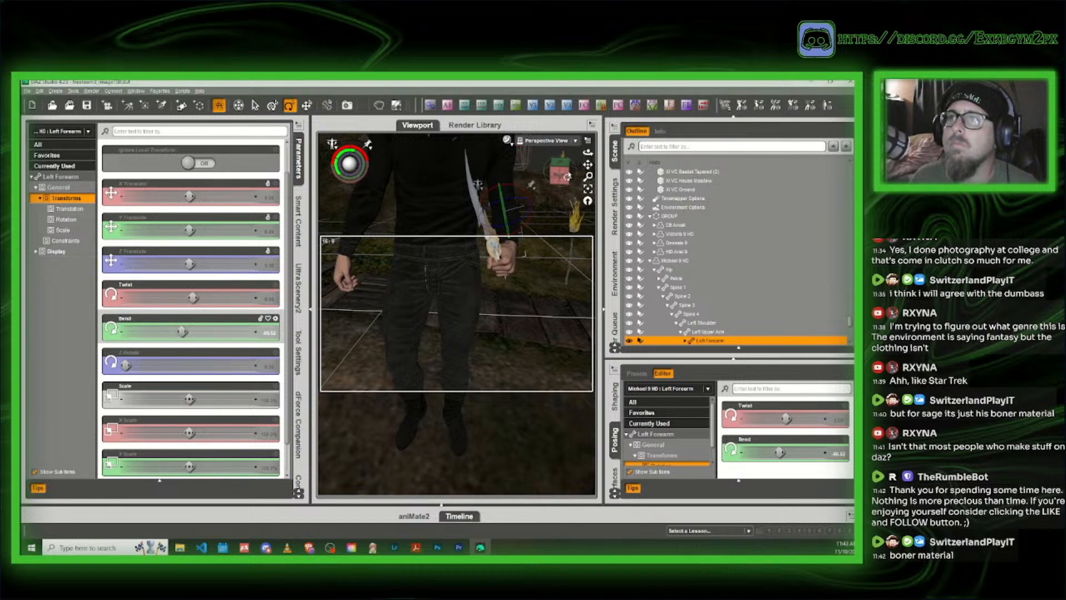
left_click_drag(571, 174, 472, 263)
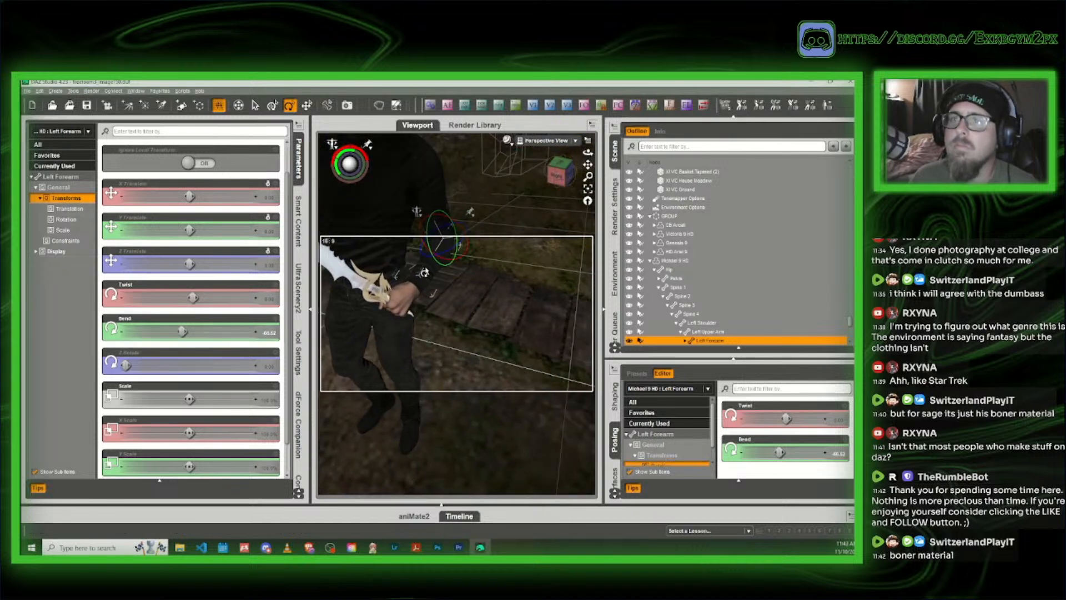
left_click_drag(196, 299, 205, 333)
left_click(438, 205)
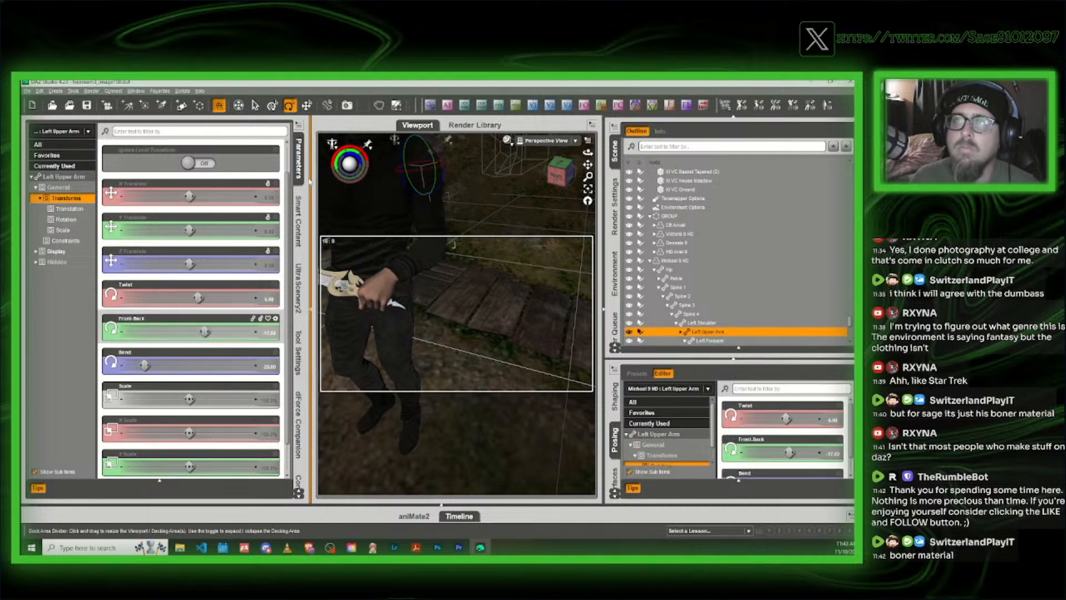
Step: Frame a close-up of the dagger hand, create a camera from that view, and look through the new Camera 1
left_click(299, 160)
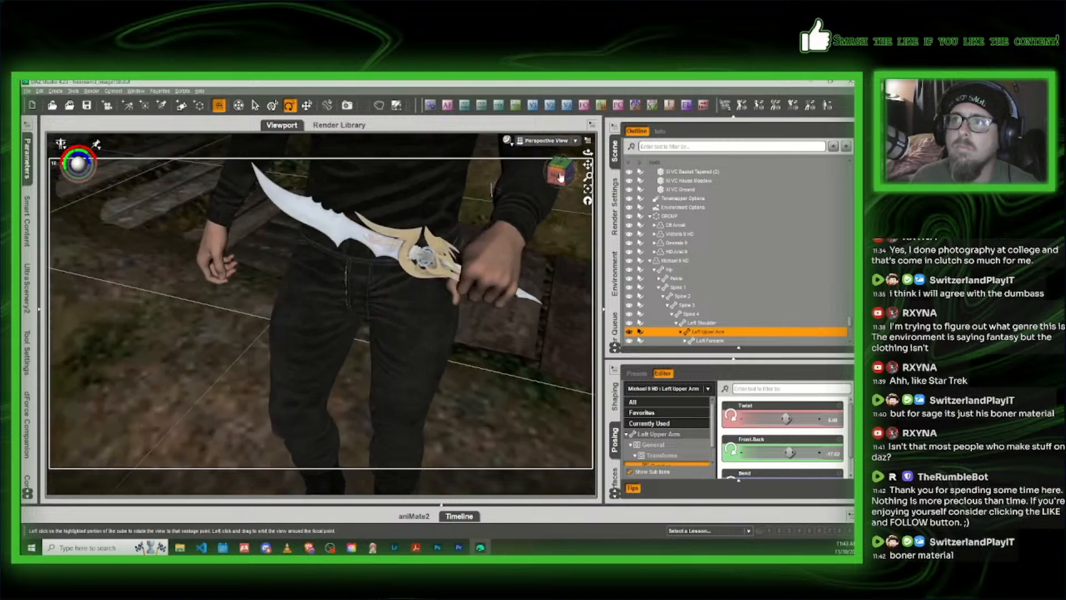
left_click_drag(559, 175, 519, 175)
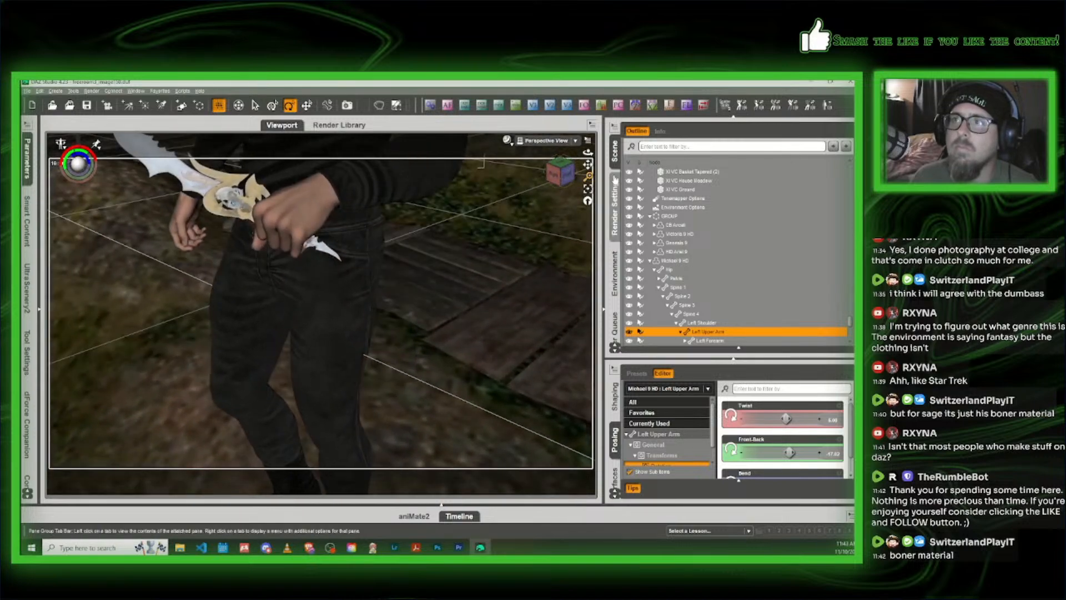
left_click_drag(589, 165, 700, 272)
scroll(550, 191, "up", 5)
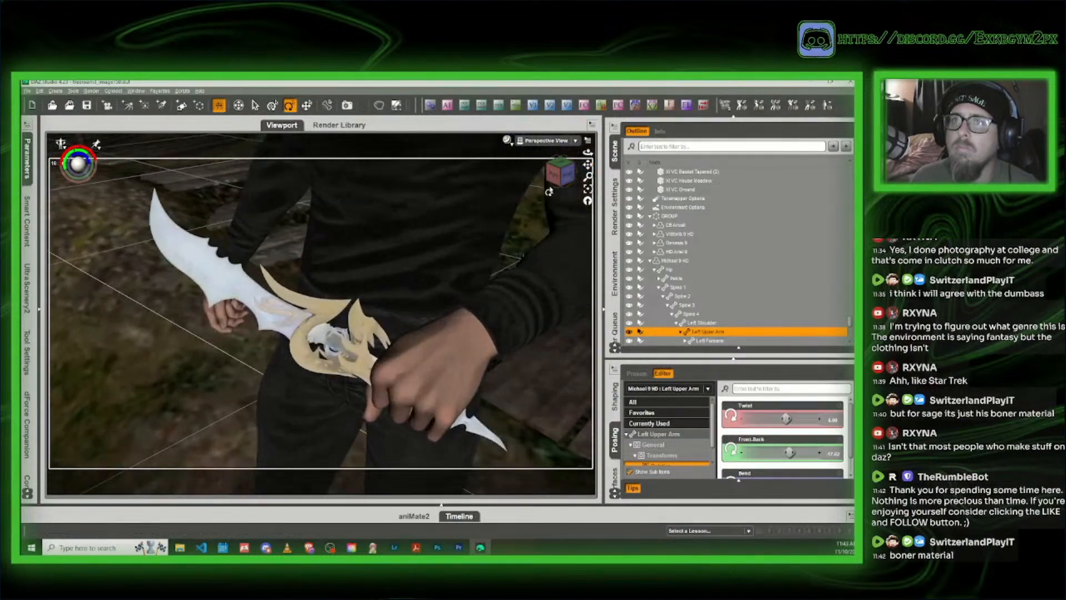
left_click(516, 106)
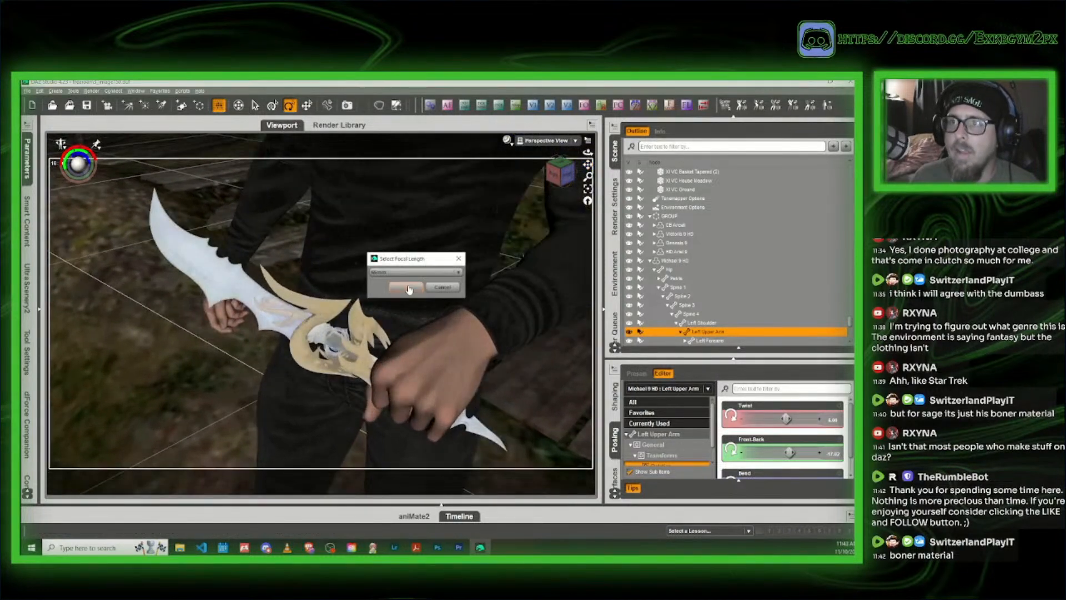
left_click(408, 287)
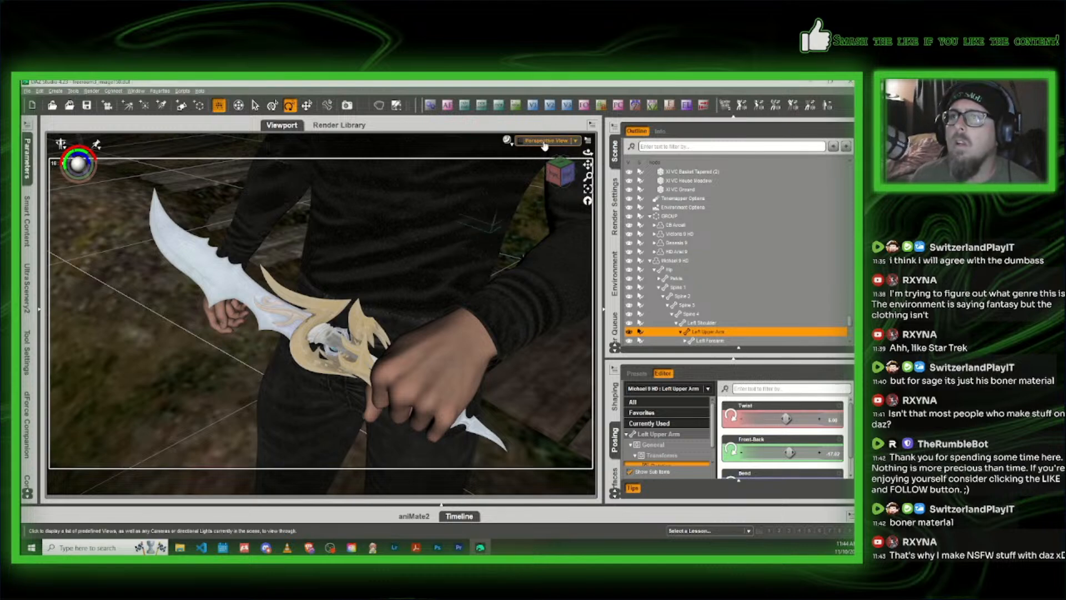
left_click(545, 145)
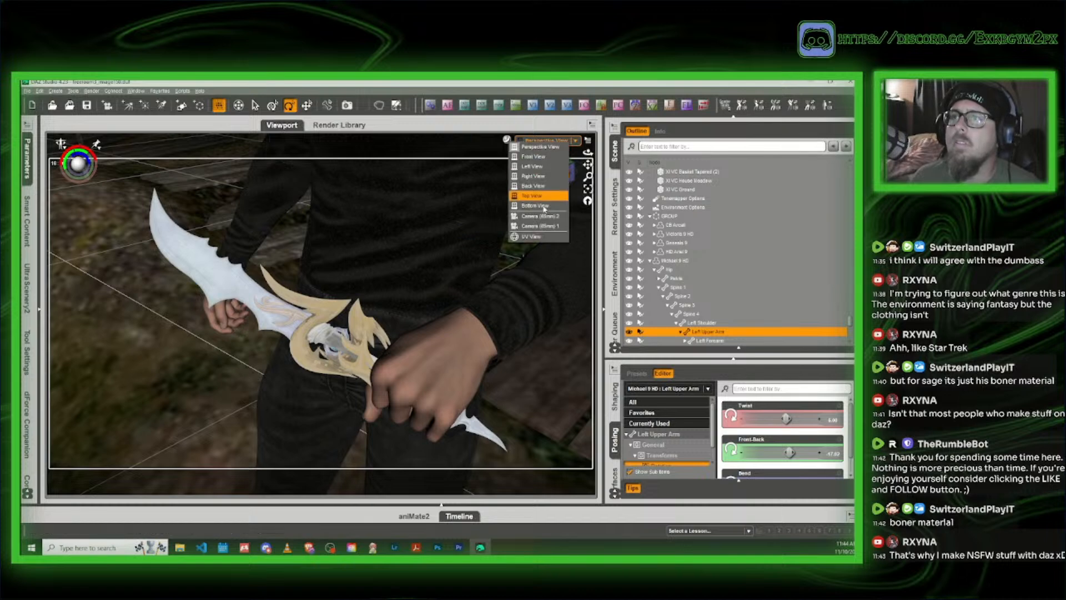
left_click(538, 227)
Step: Delete the old Camera 2 from the scene and change the viewport's draw style to preview the dagger shot
scroll(678, 300, "down", 6)
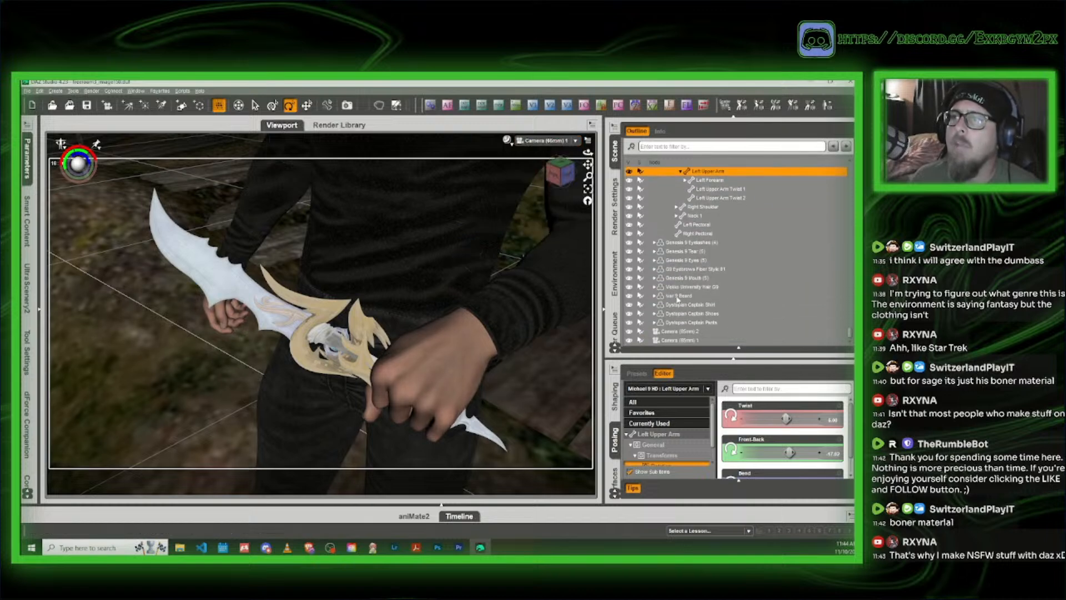
left_click(677, 332)
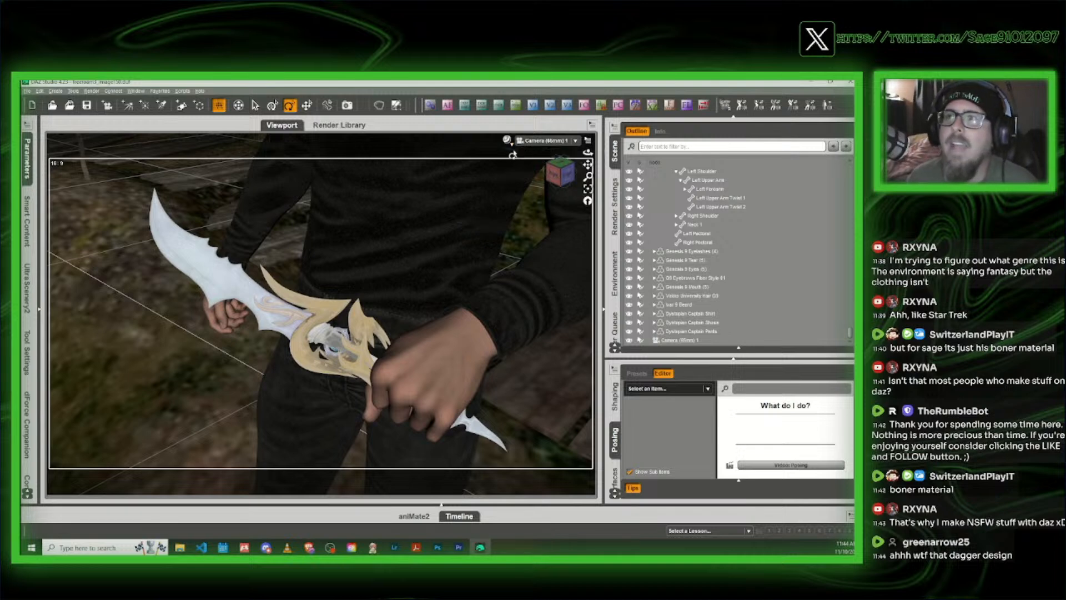
left_click(507, 141)
left_click(509, 256)
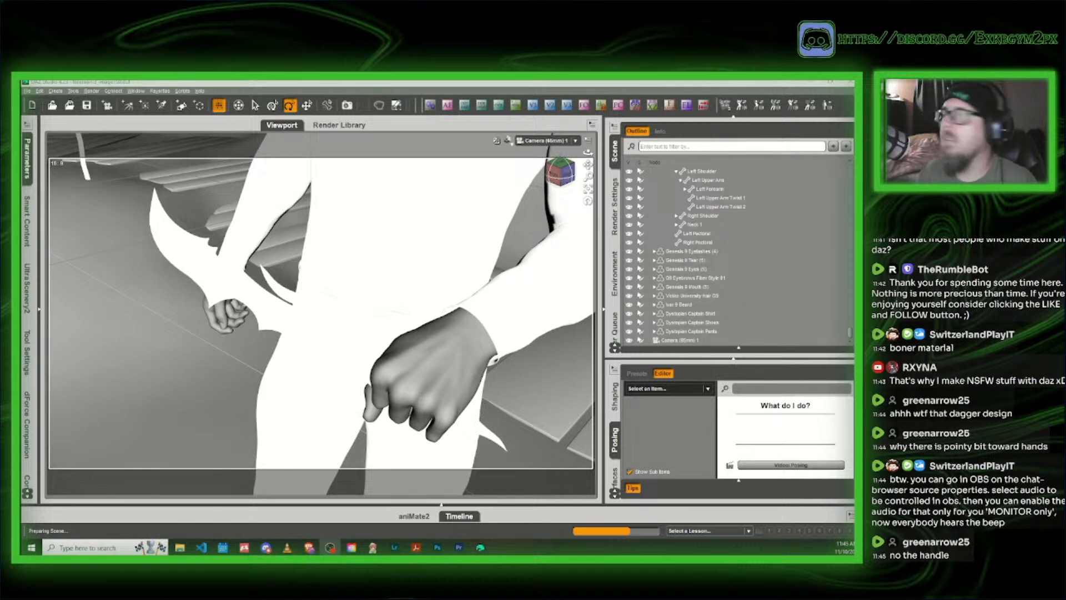
Step: Switch to OBS and examine the Rumble Chat source's properties for an option that controls the chat sound
left_click_drag(318, 170, 420, 134)
left_click(621, 139)
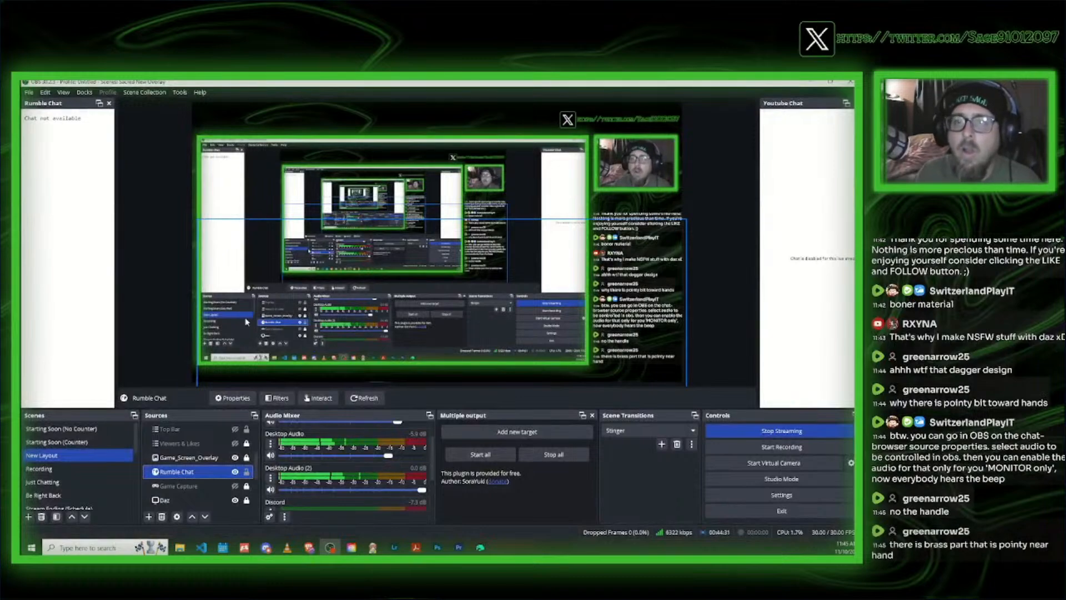
double_click(184, 473)
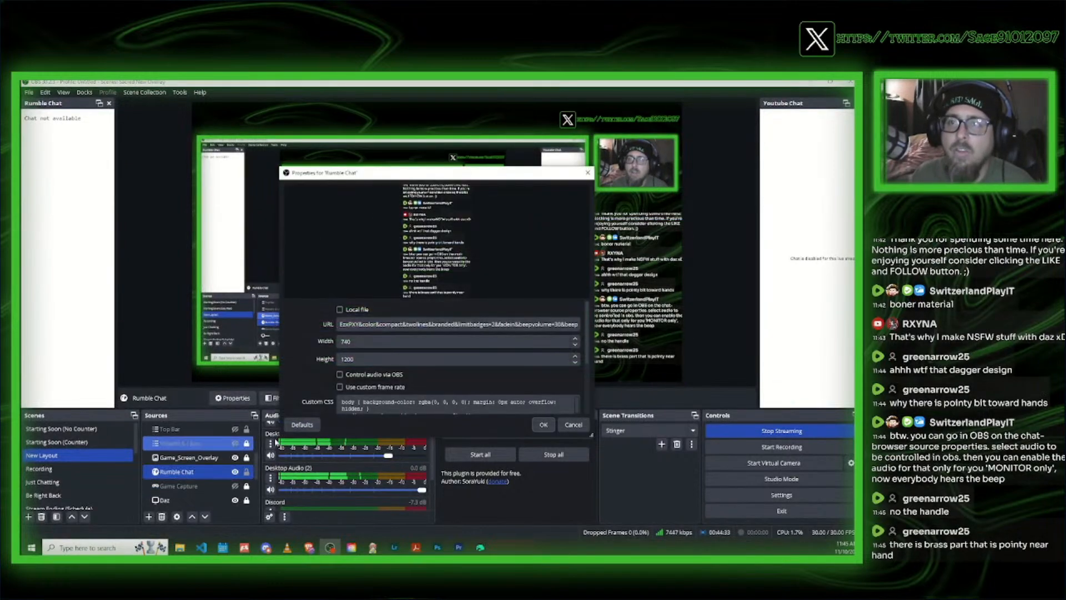
left_click_drag(359, 324, 395, 325)
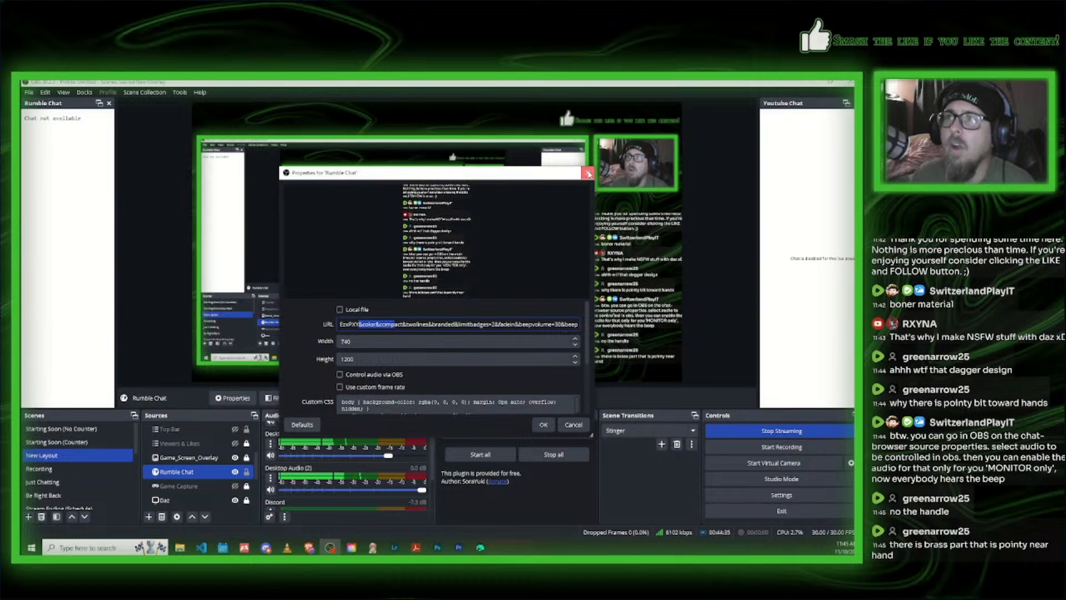
left_click(588, 173)
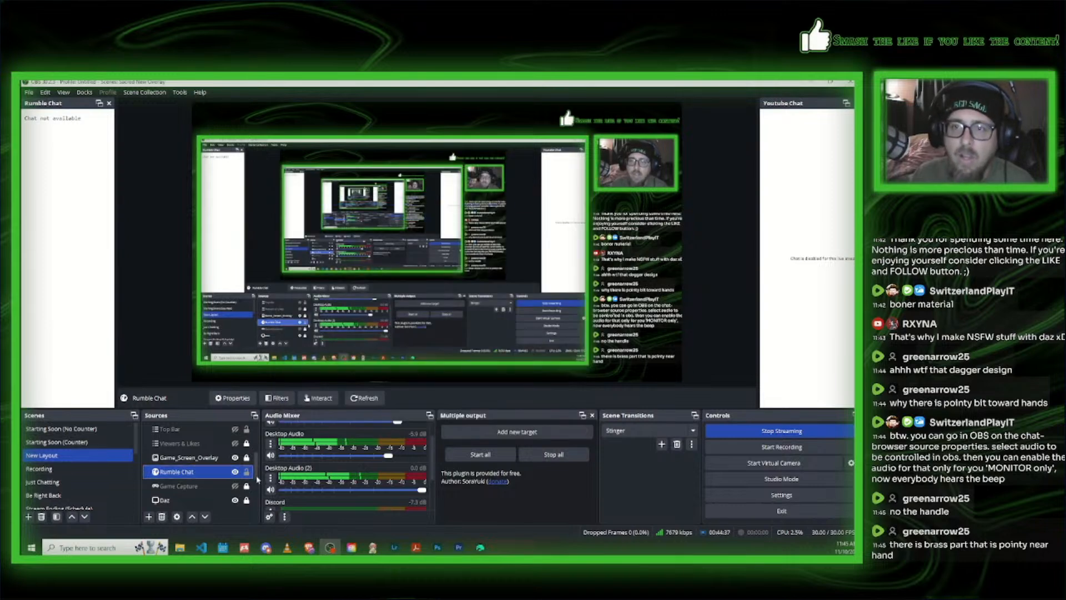
right_click(207, 476)
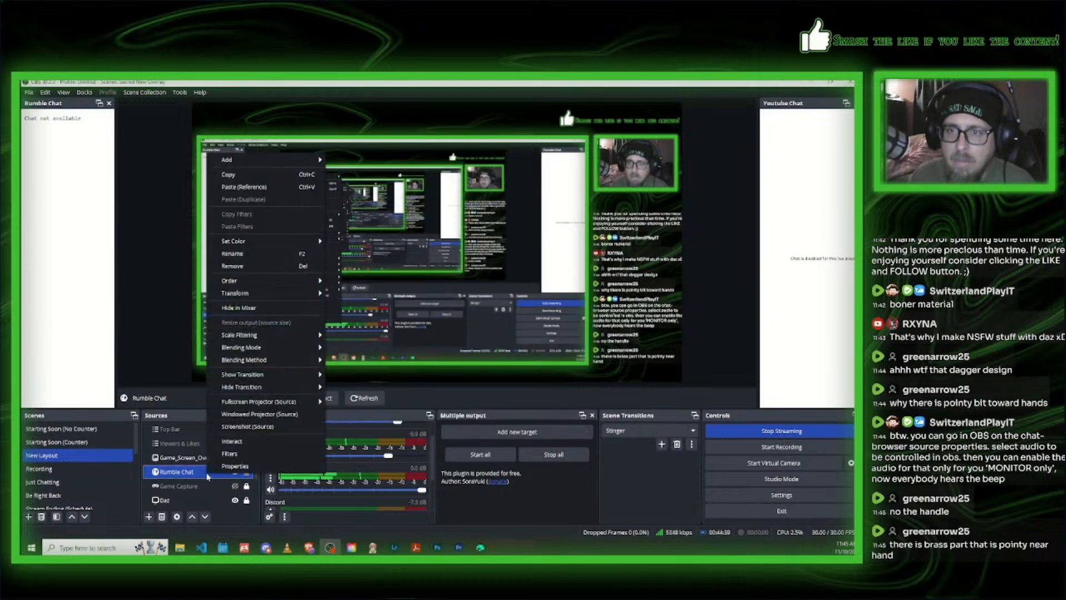
left_click(235, 467)
scroll(309, 367, "down", 3)
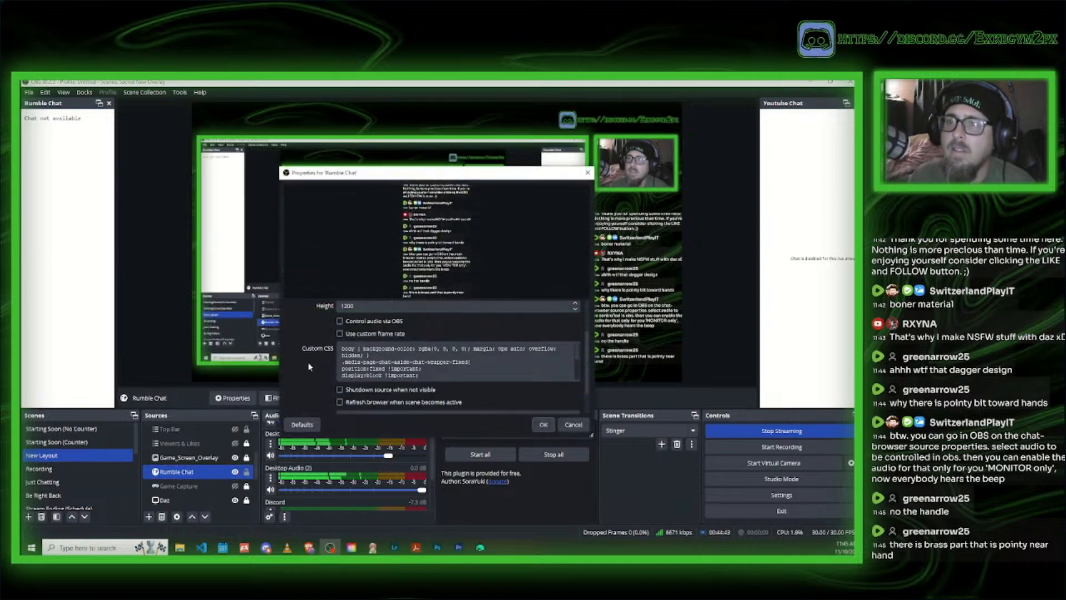
scroll(310, 367, "down", 1)
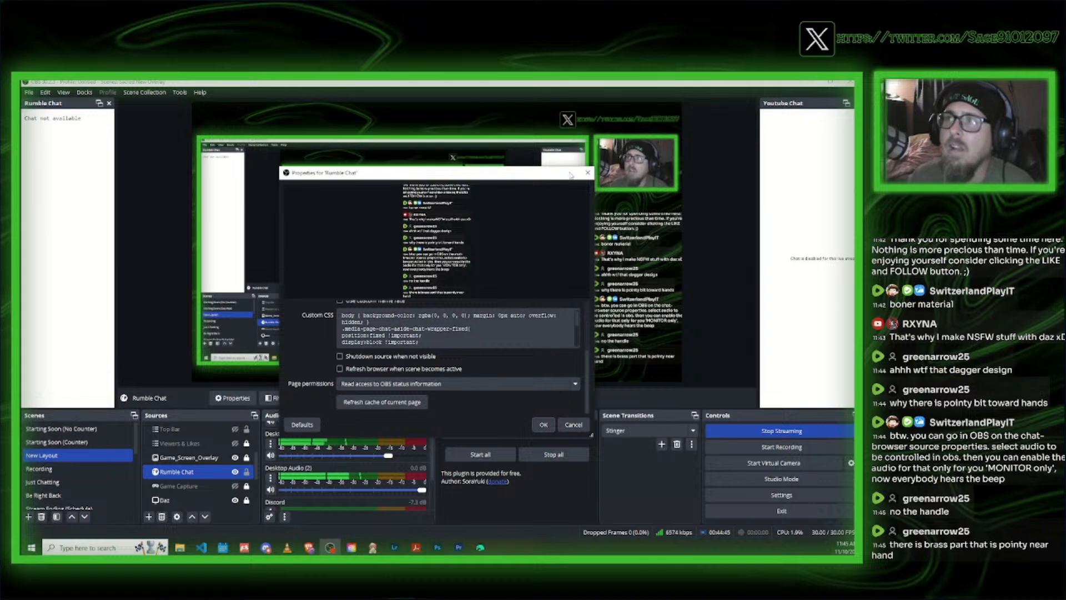
left_click(588, 173)
Step: Look through the Rumble Chat source's filters and the available audio filter types without adding one
right_click(189, 476)
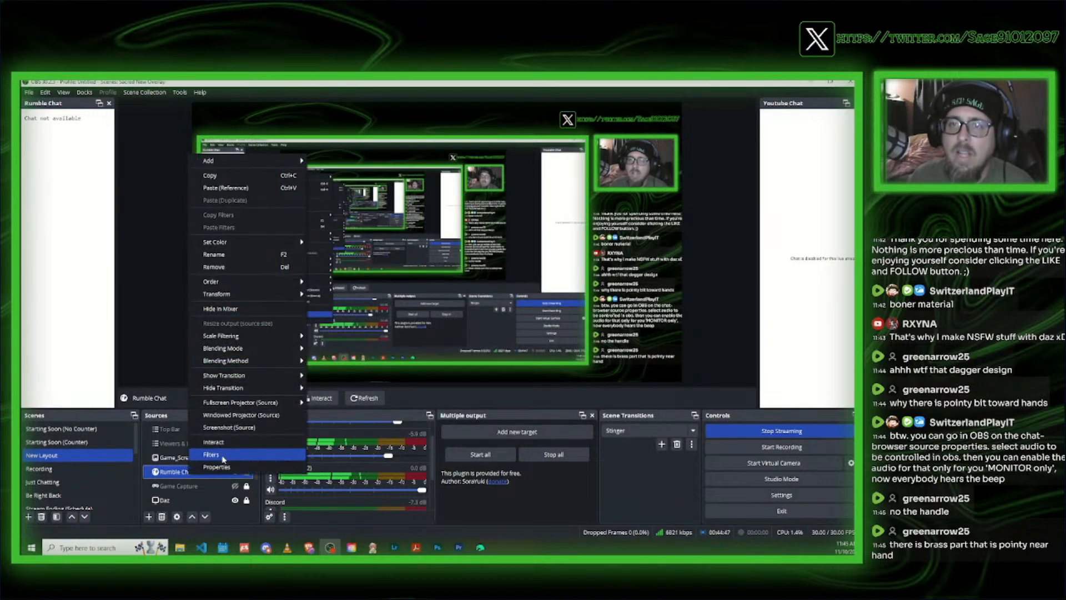
left_click(223, 456)
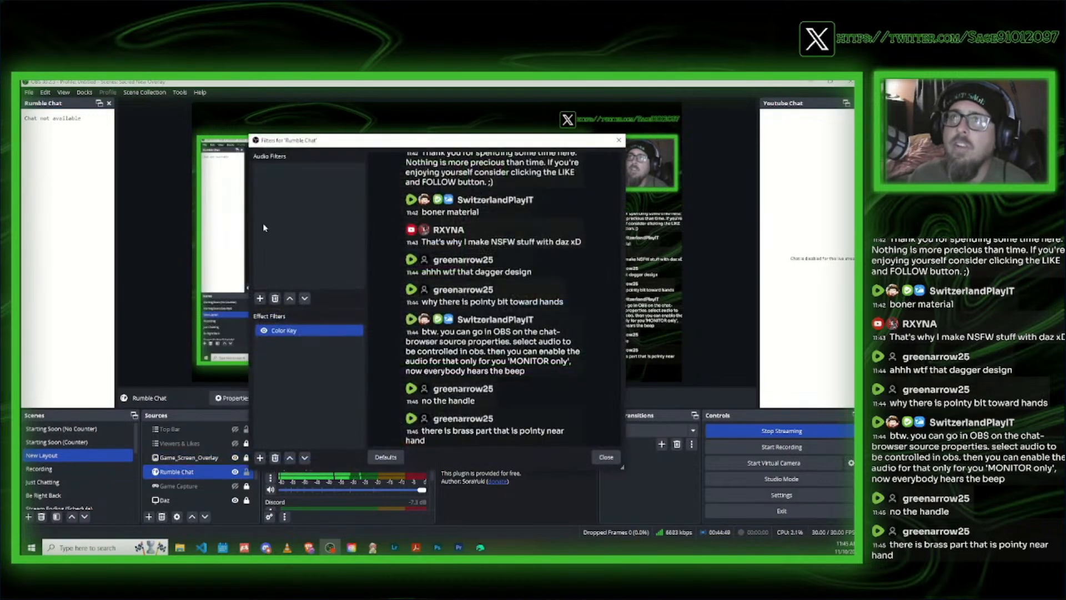
left_click(261, 300)
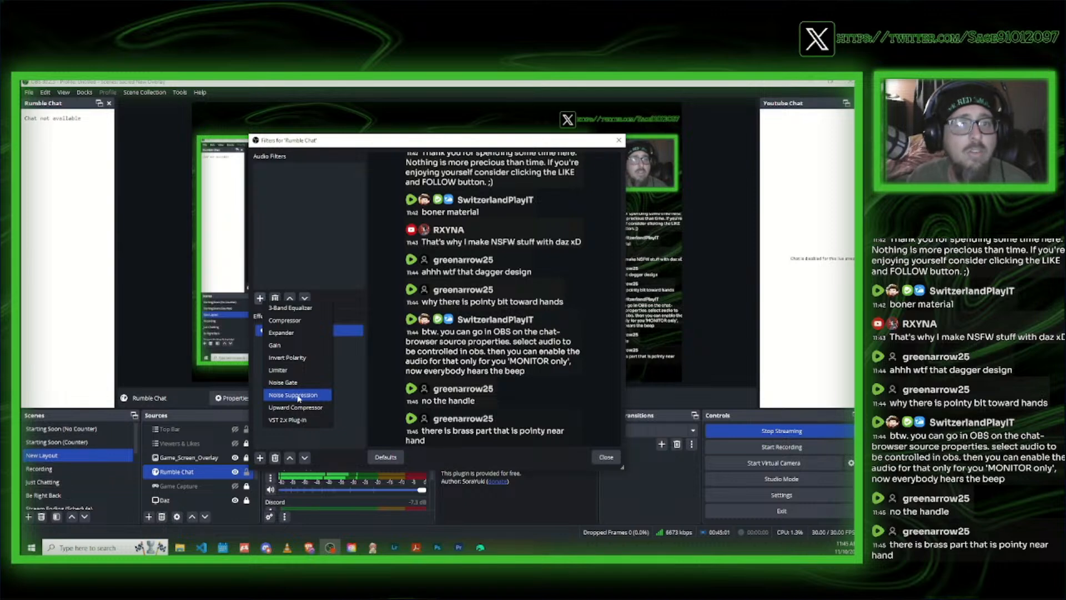
left_click(364, 220)
left_click(621, 142)
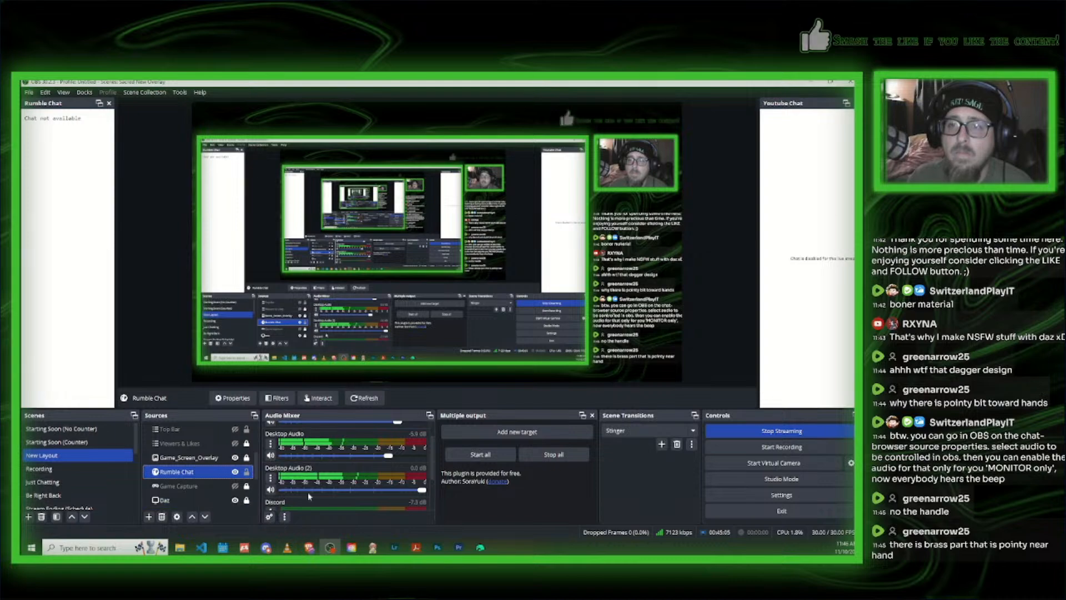
left_click_drag(318, 85, 317, 80)
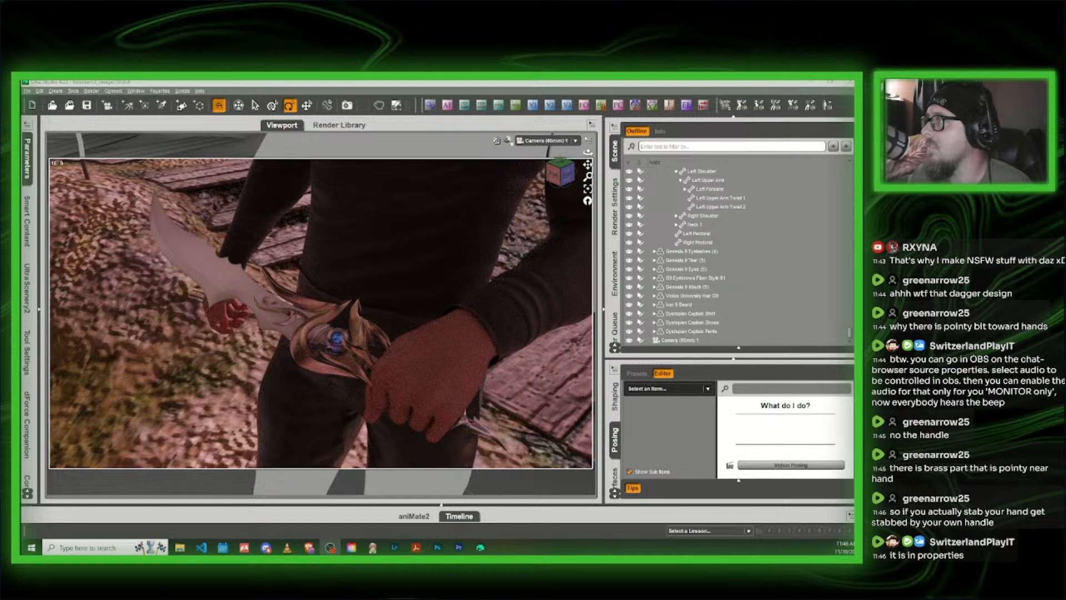
Step: Enable Control audio via OBS in the Rumble Chat source's properties and accept the change
left_click_drag(854, 222, 415, 170)
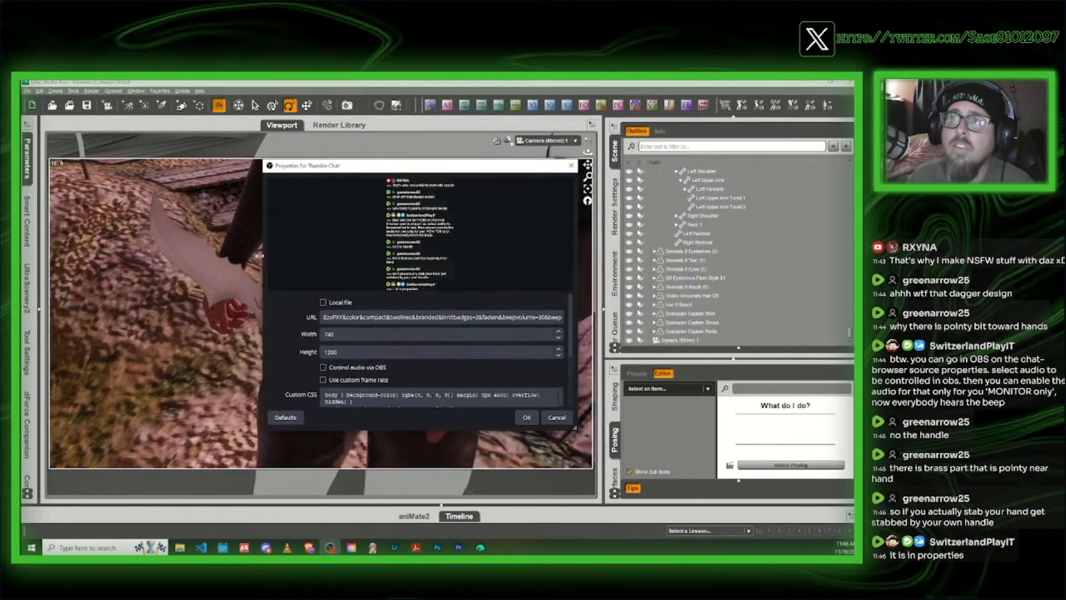
scroll(297, 332, "down", 2)
scroll(297, 329, "down", 2)
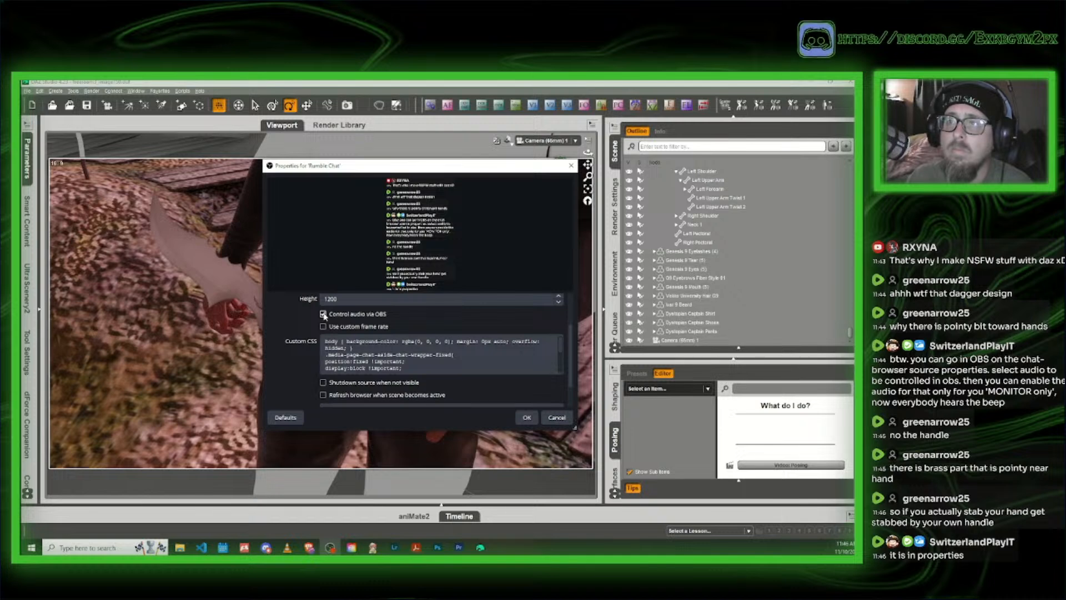
scroll(303, 379, "down", 2)
scroll(300, 371, "down", 1)
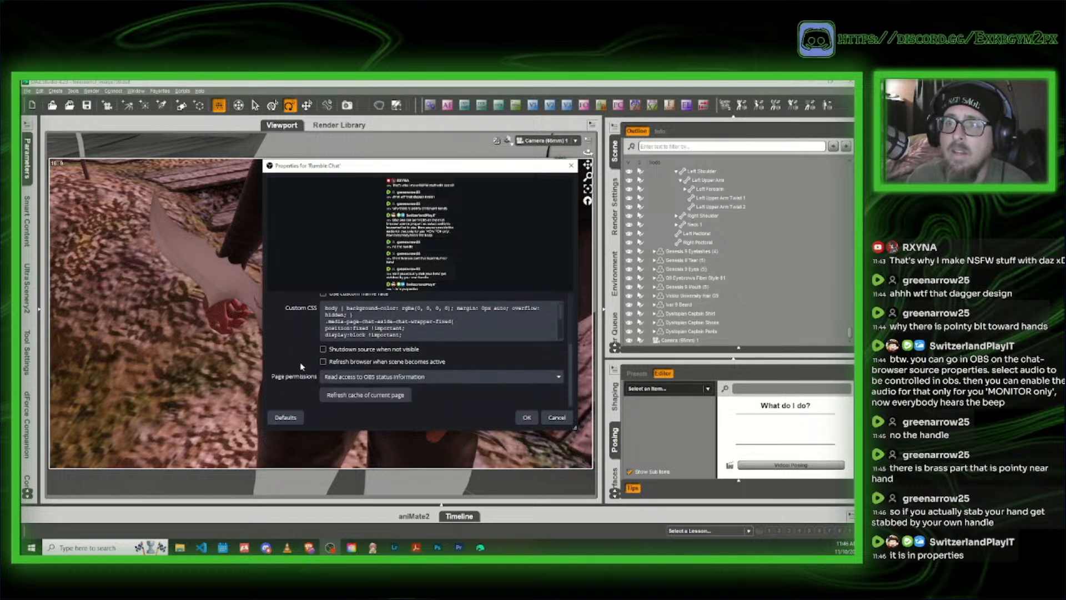
left_click(526, 417)
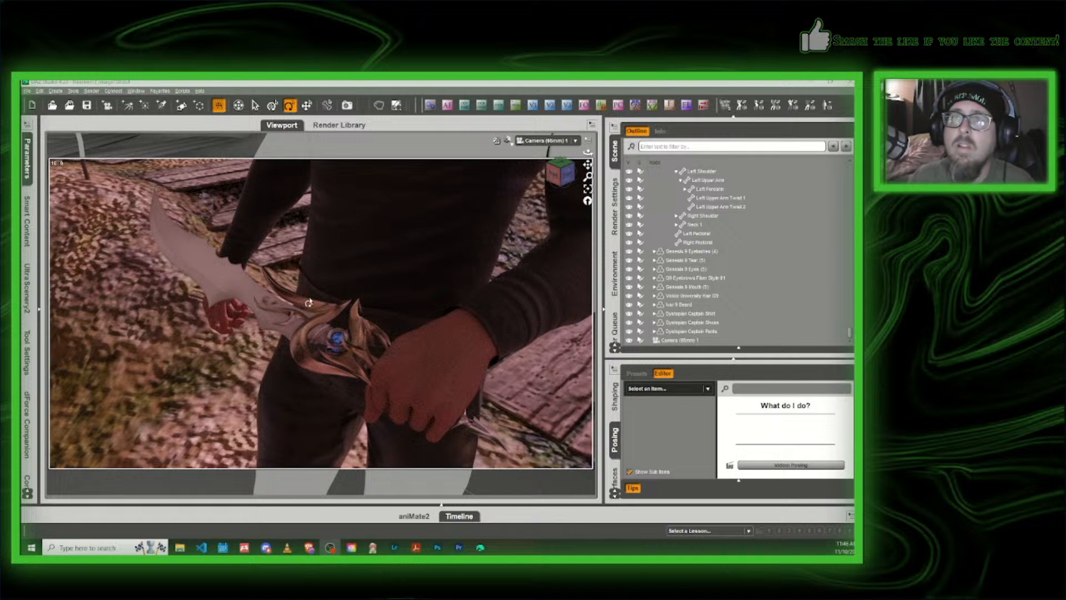
Step: Back in Daz Studio, switch the viewport to Texture Shaded and set the environment's Dome Rotation to 260 in the render settings
left_click(509, 143)
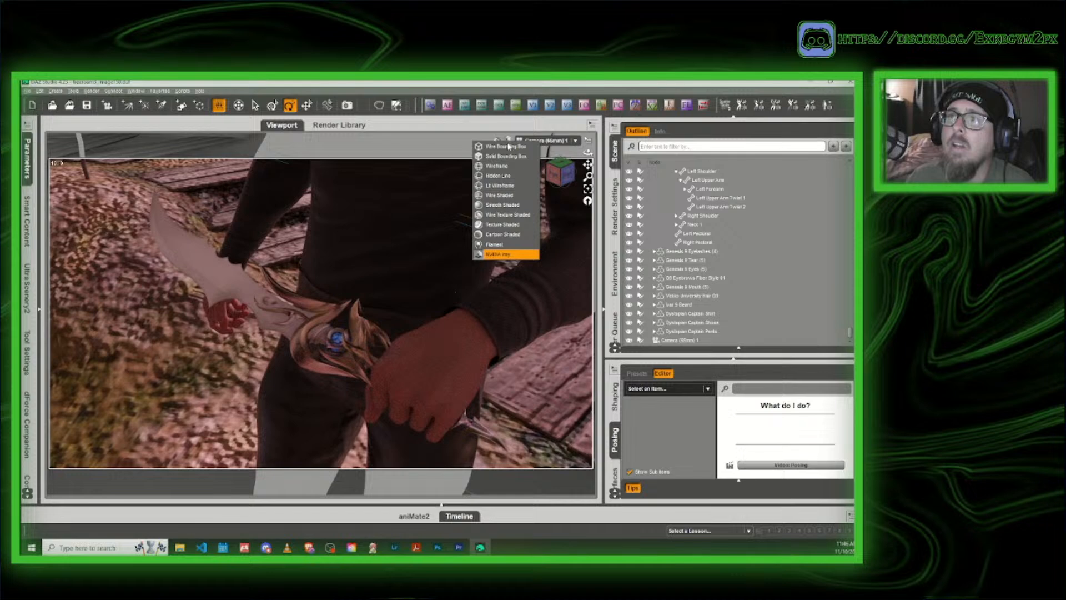
left_click(505, 225)
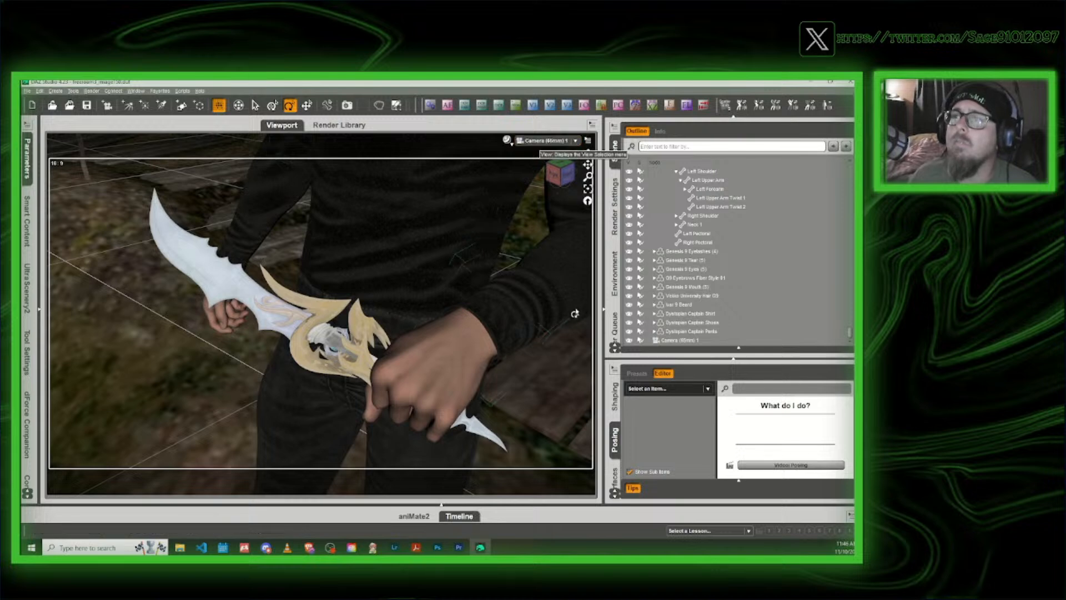
left_click(615, 274)
left_click(614, 207)
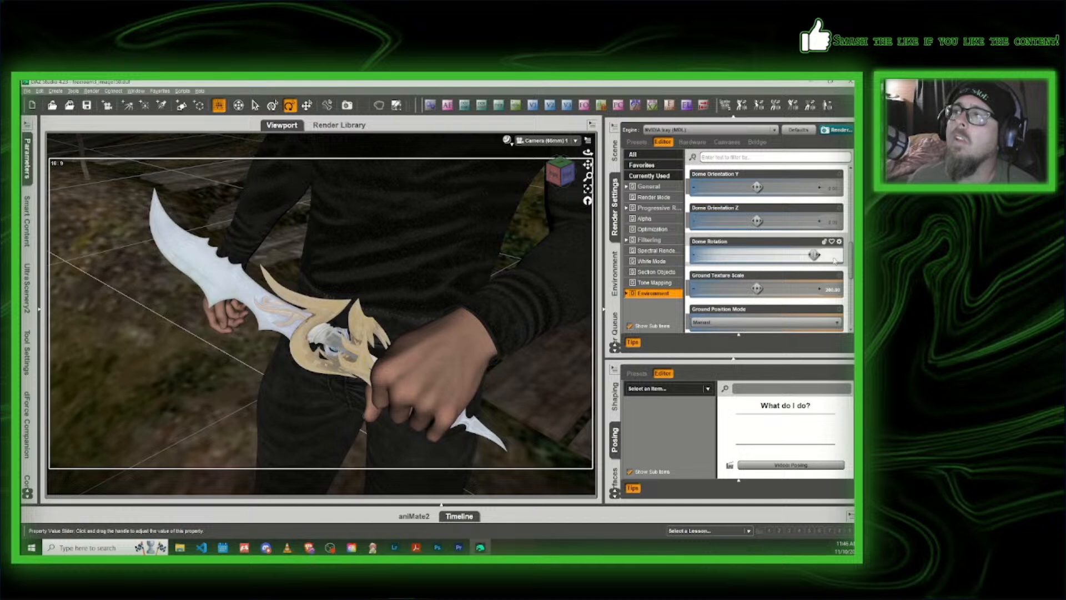
left_click(833, 256)
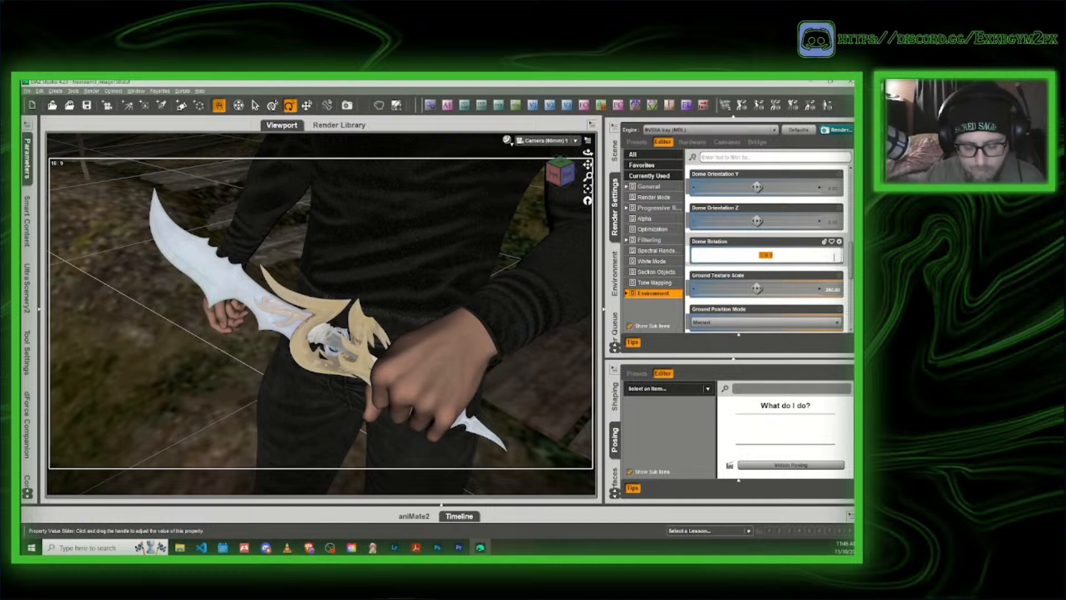
key("BackSpace")
type("260")
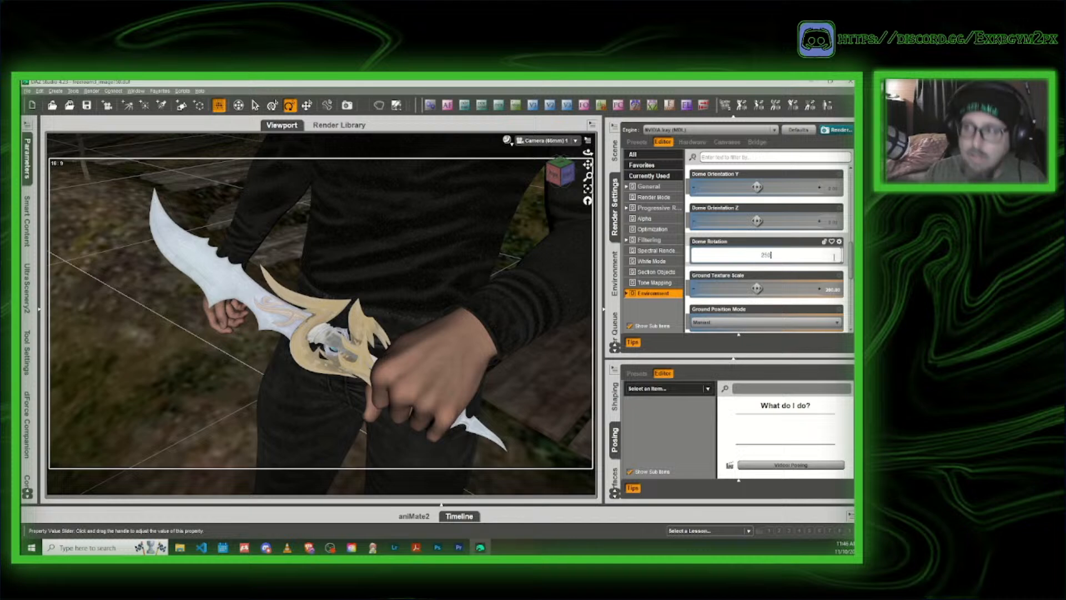
key("Return")
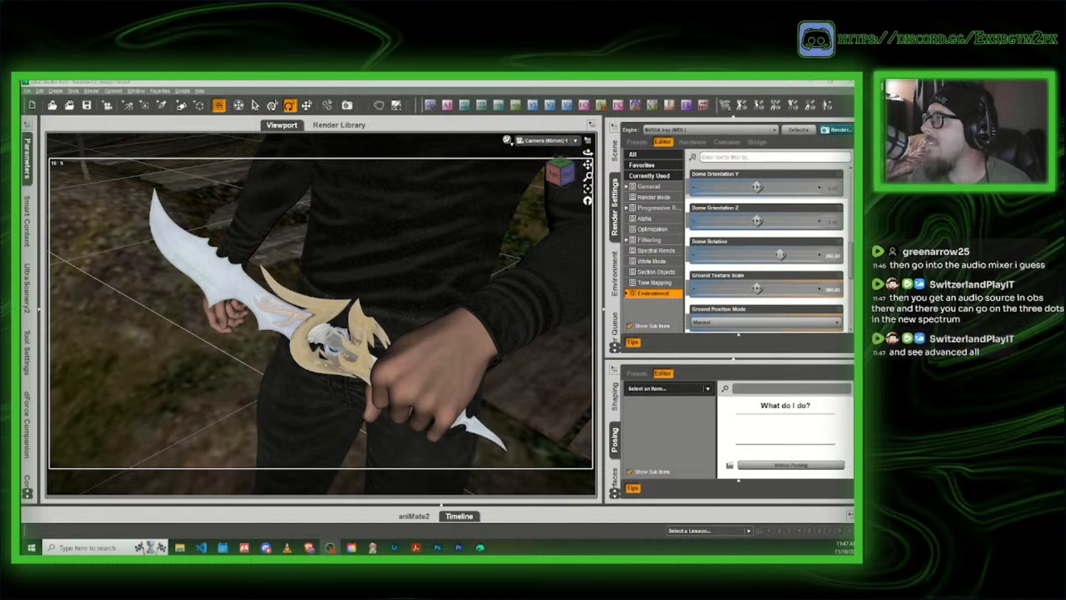
Step: Lower the Rumble Chat volume to -2.0 dB in the OBS advanced audio properties and close them
left_click_drag(853, 219, 478, 193)
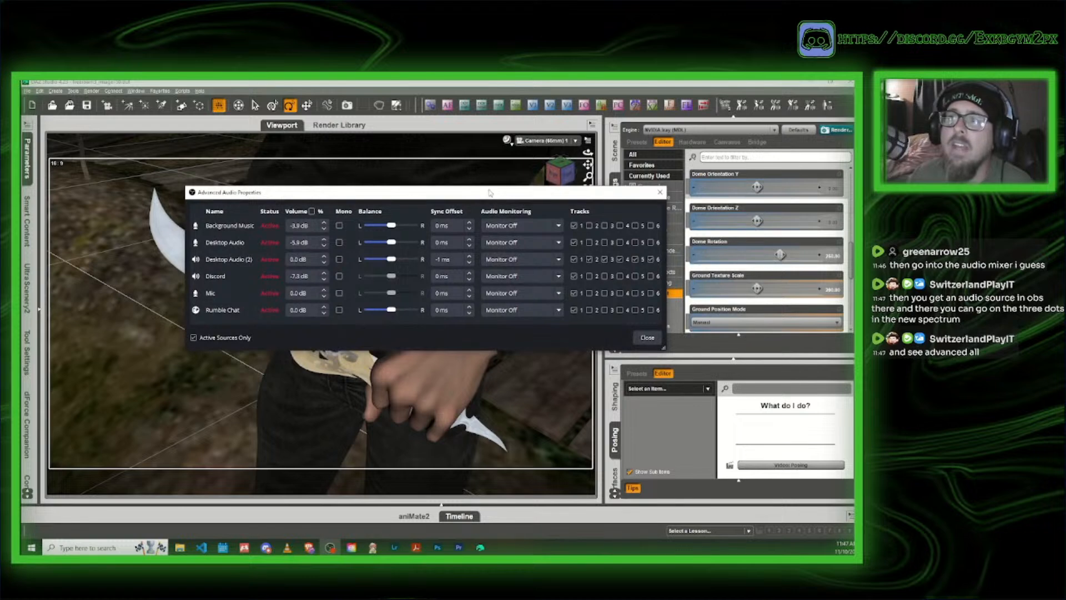
left_click(325, 313)
left_click(325, 313)
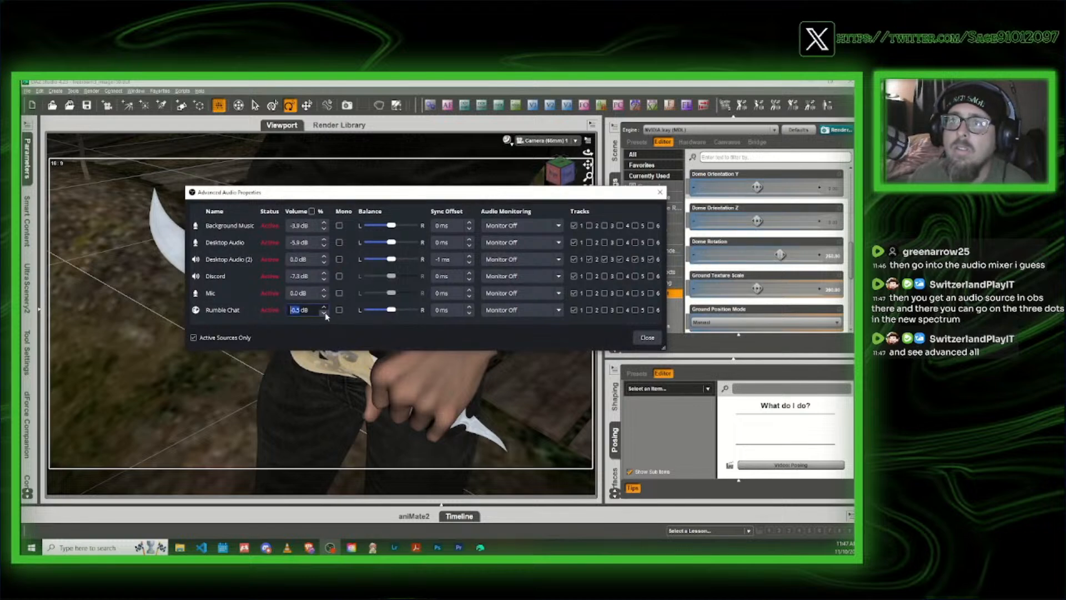
left_click(324, 313)
left_click(324, 314)
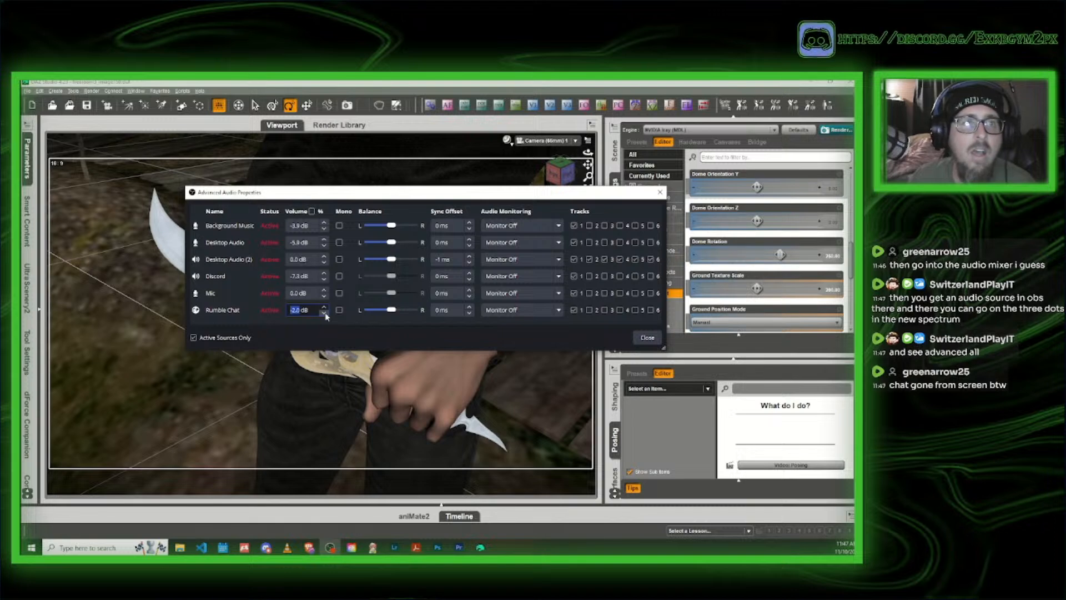
left_click(648, 338)
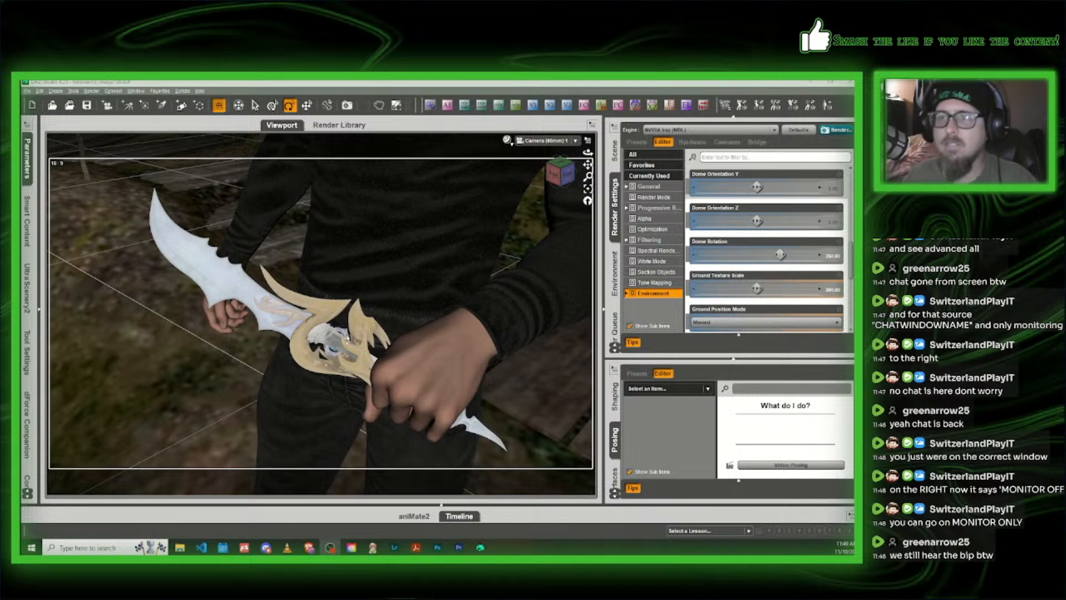
Step: Preview the dagger shot in Daz Studio with the NVIDIA Iray draw style
left_click(507, 140)
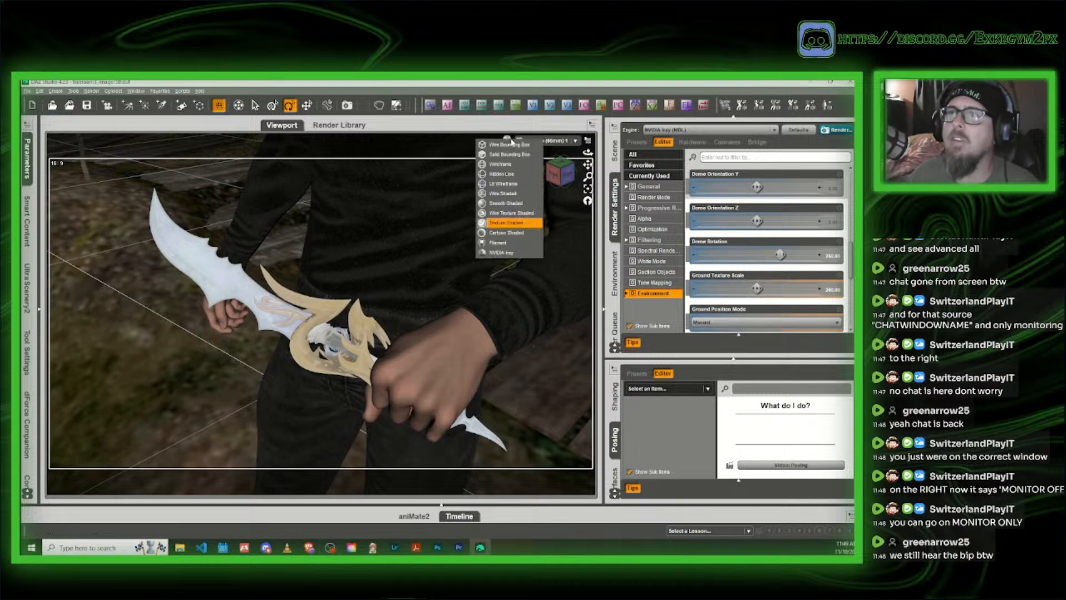
left_click(521, 255)
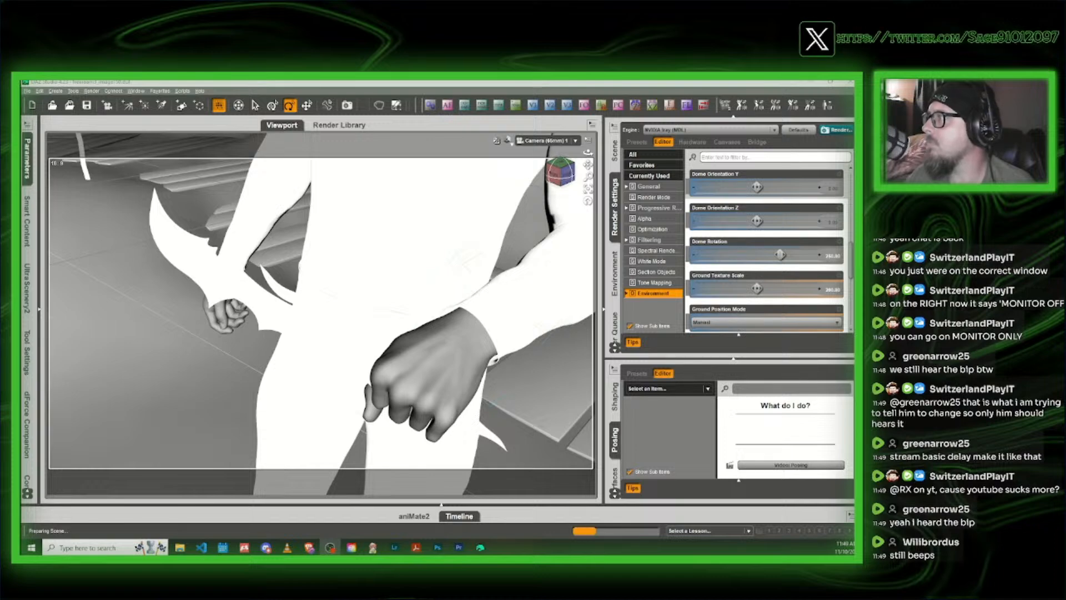
Step: In the OBS advanced audio properties, toggle Rumble Chat's monitoring to Monitor Off and back to Monitor Only (mute output)
left_click_drag(853, 208, 484, 194)
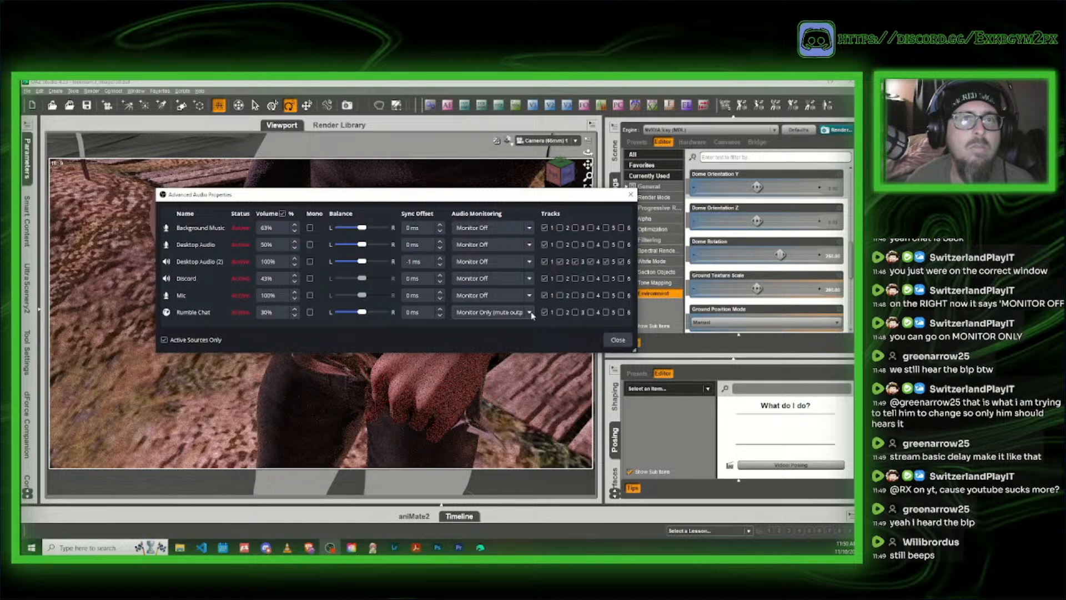
left_click(519, 314)
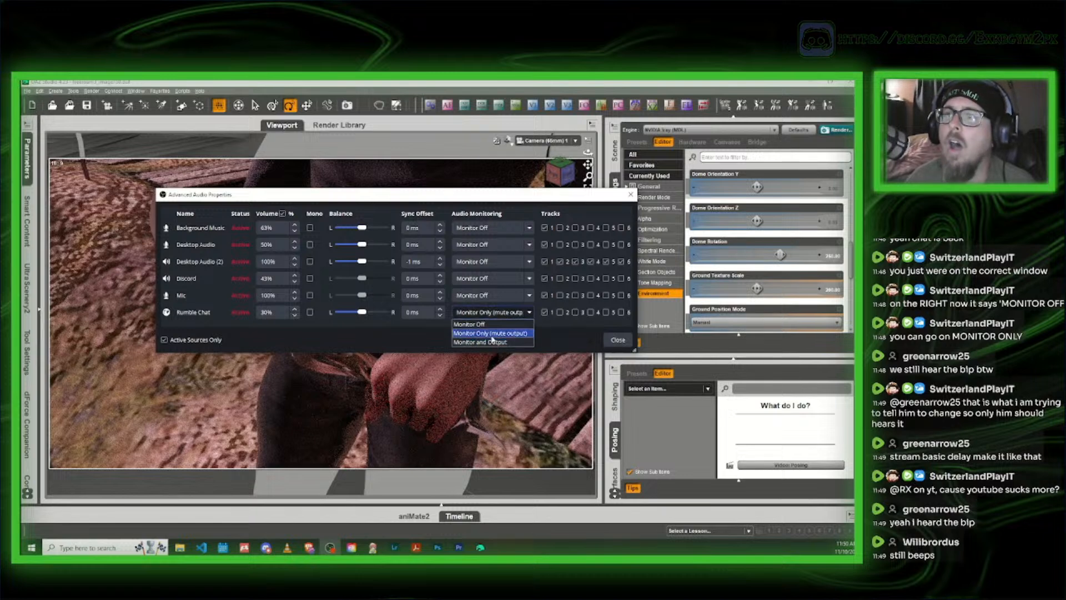
left_click(488, 330)
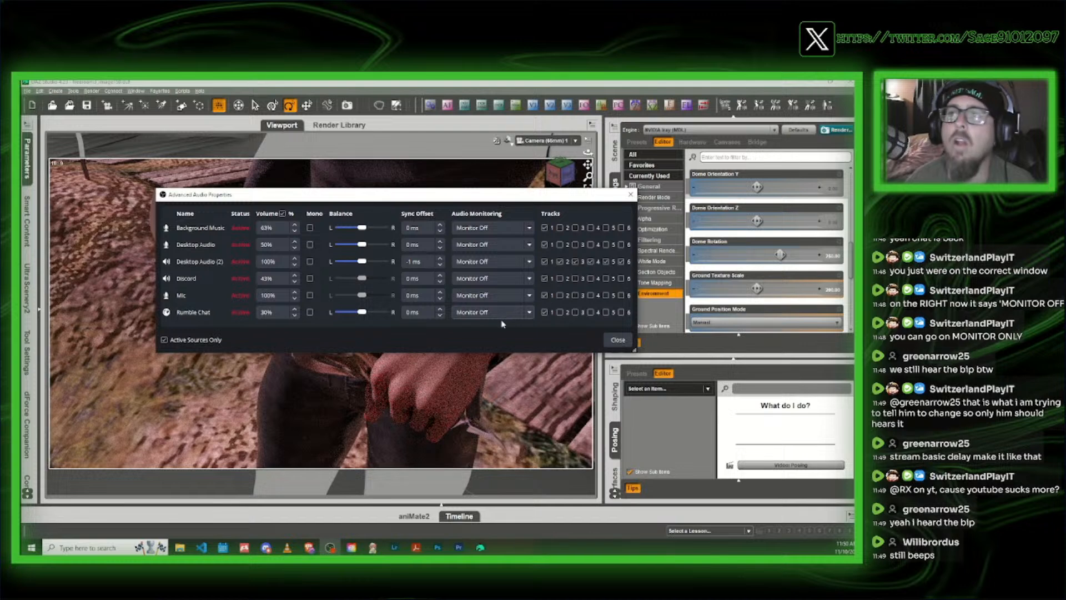
left_click(503, 313)
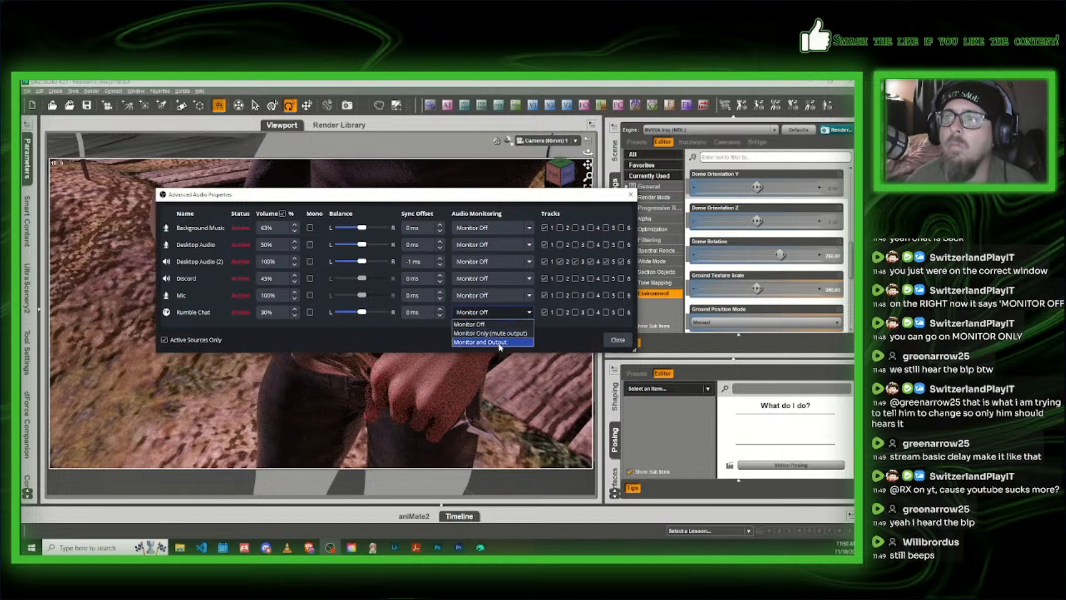
left_click(489, 333)
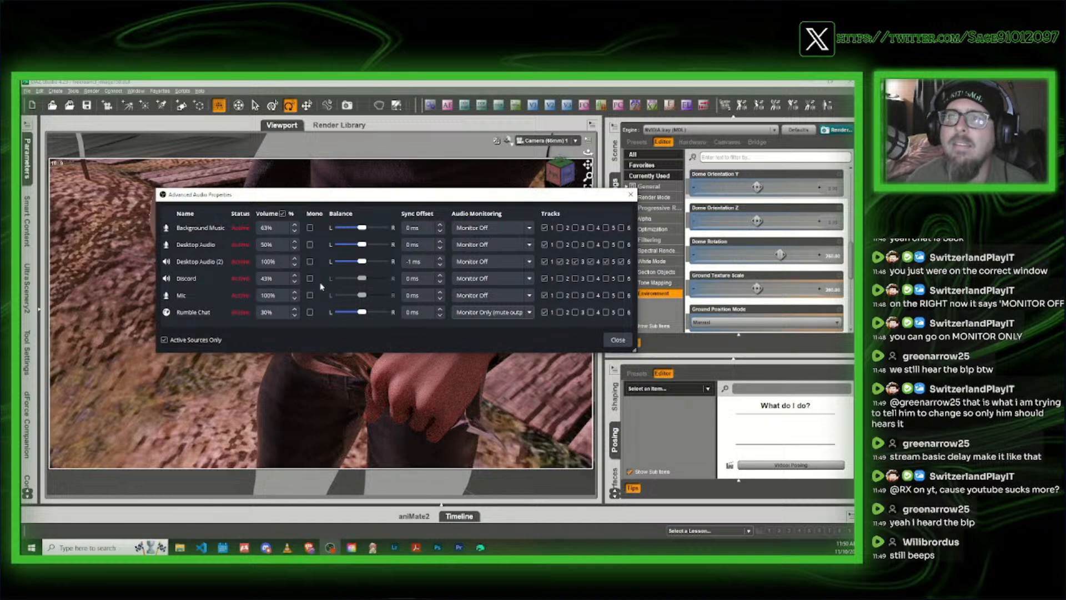
Step: Set the Rumble Chat volume to 0% in the OBS advanced audio properties, close them and return to Daz Studio
left_click(279, 313)
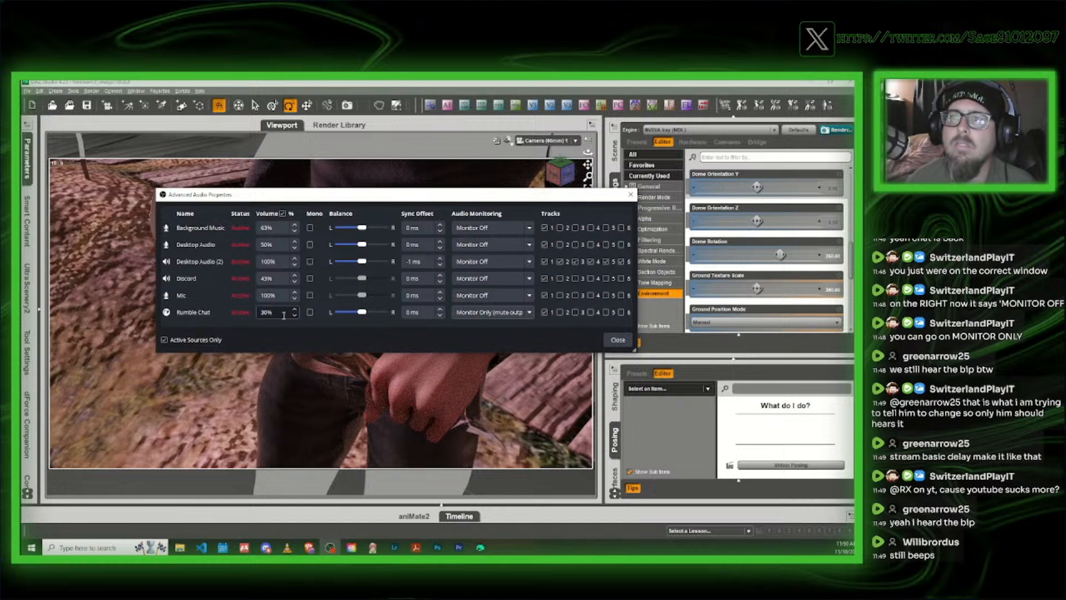
left_click_drag(279, 313, 254, 315)
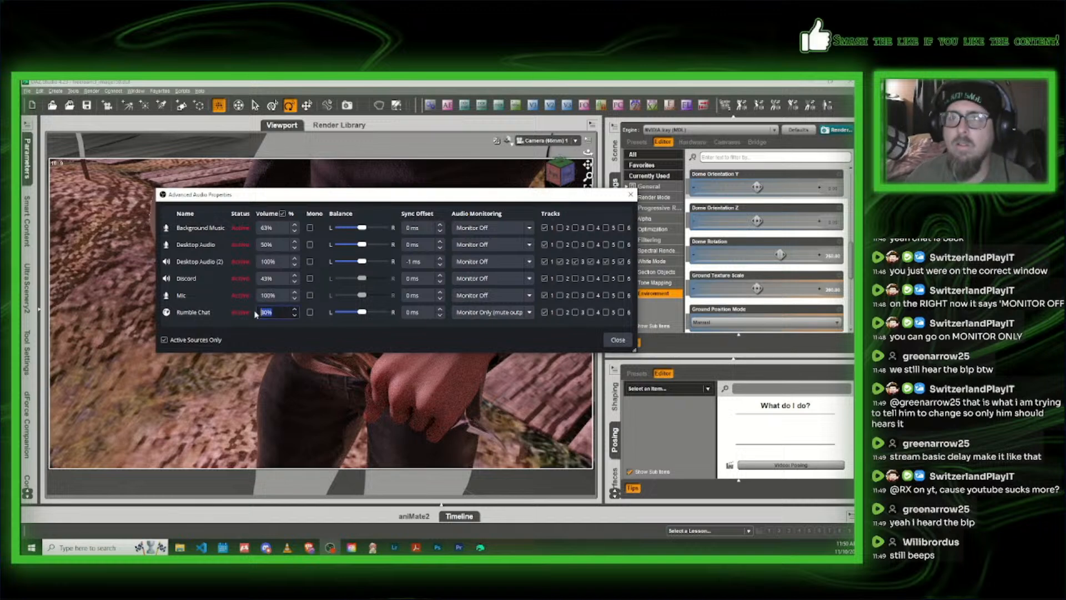
type("0")
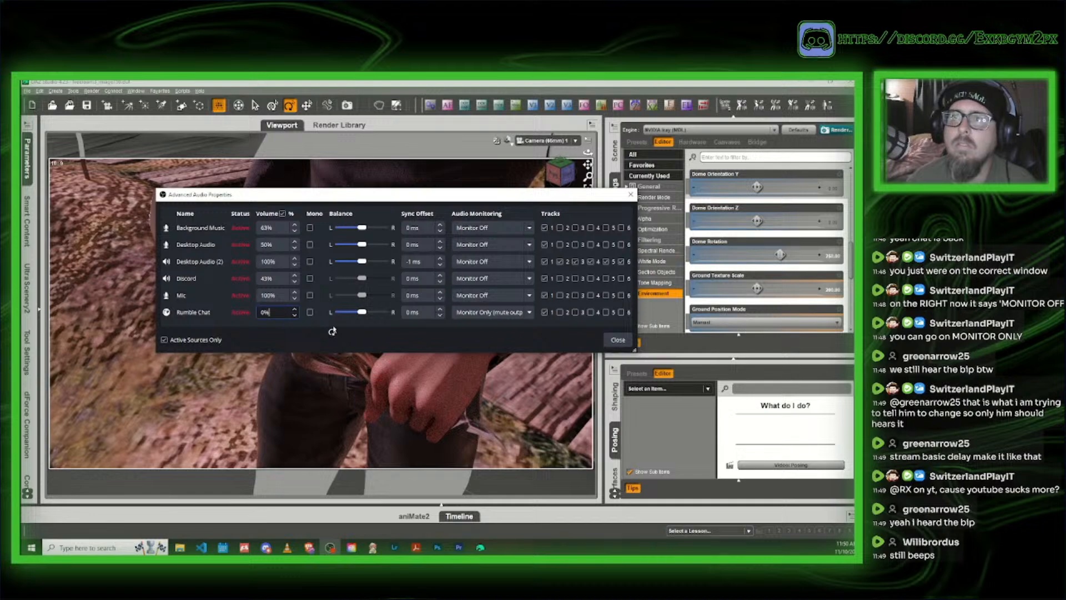
key("Escape")
left_click(410, 304)
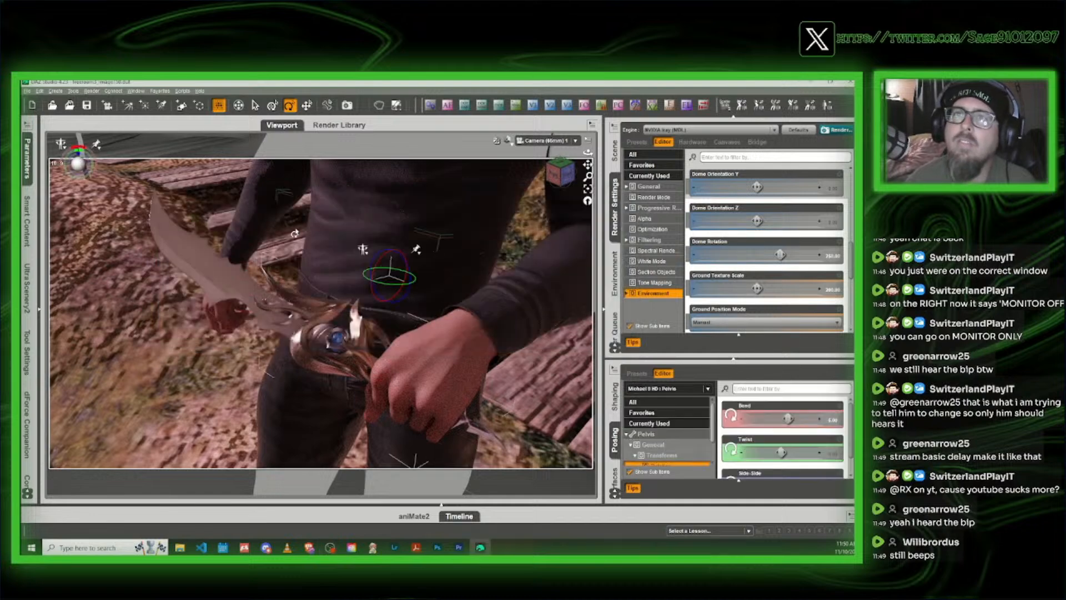
Step: Try Dome Rotation at 220, 290 and a higher value to compare the Iray lighting on the dagger
left_click(829, 257)
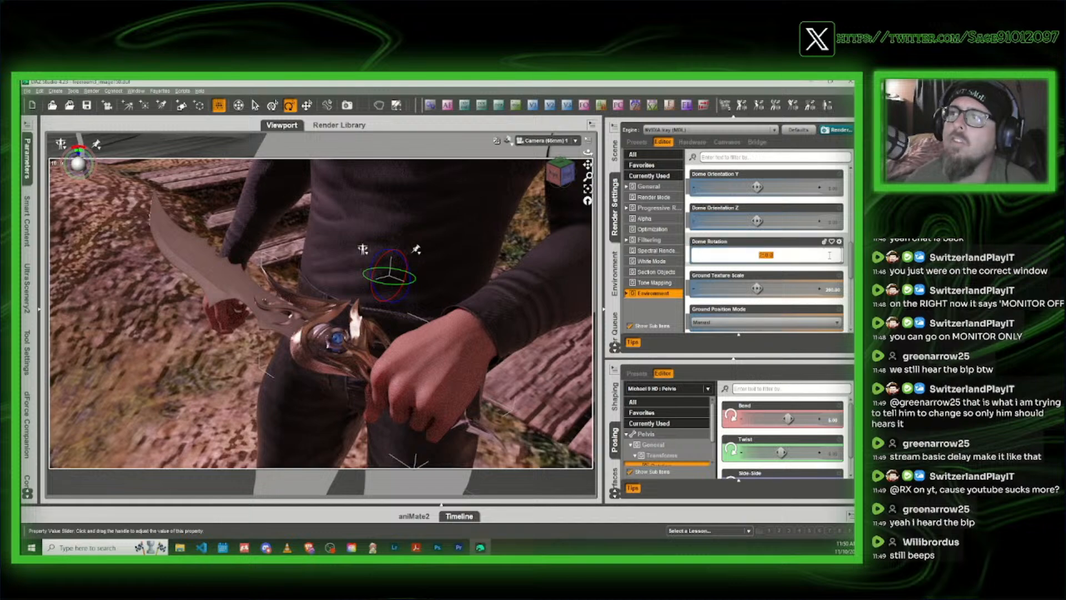
type("220")
key("Return")
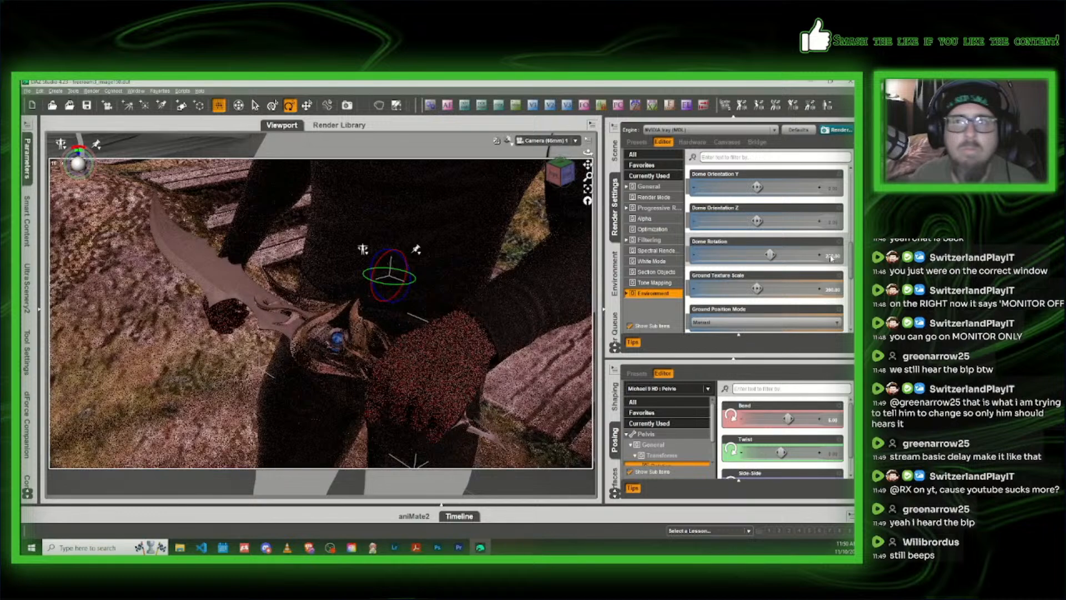
double_click(831, 256)
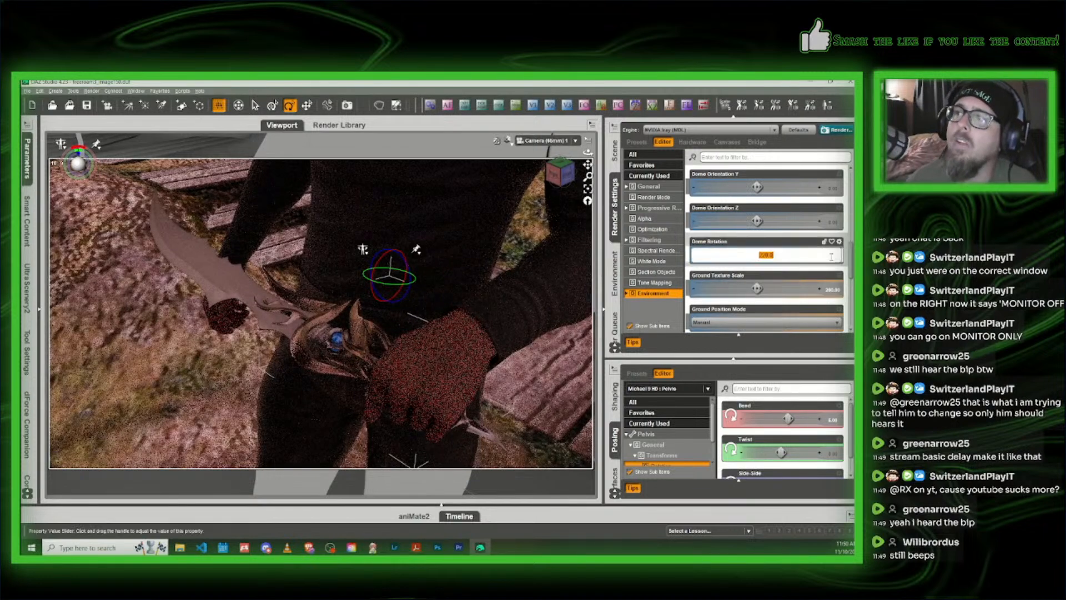
type("290")
key("Return")
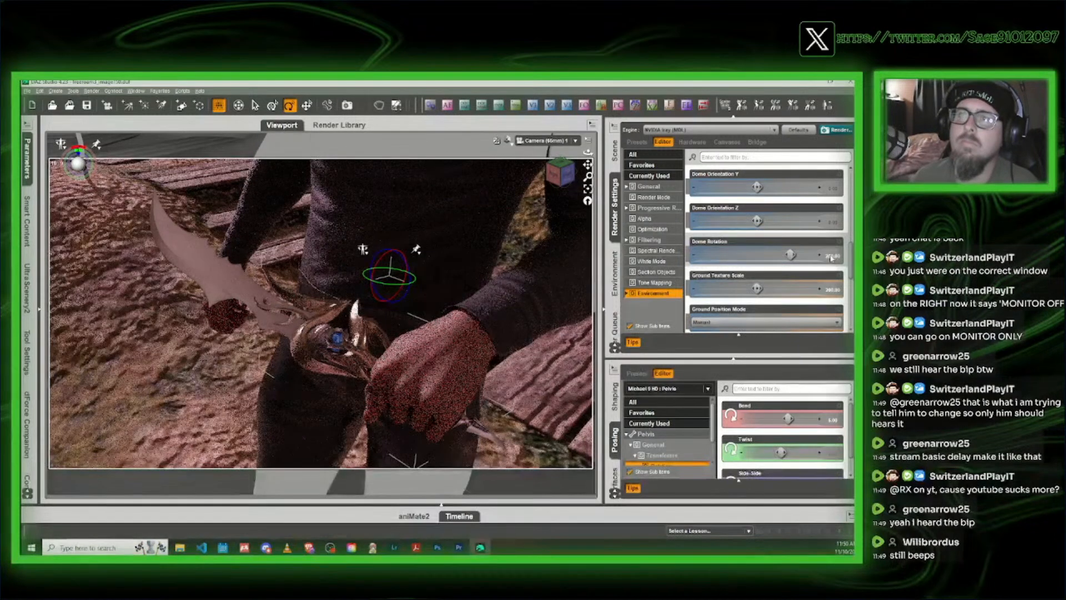
left_click(833, 255)
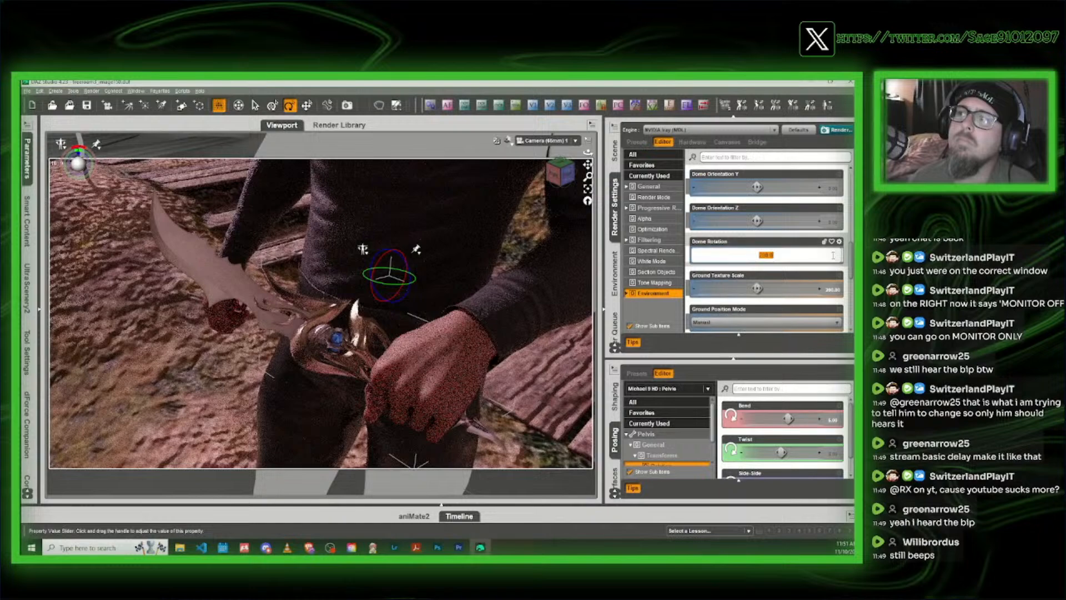
type("360")
key("Return")
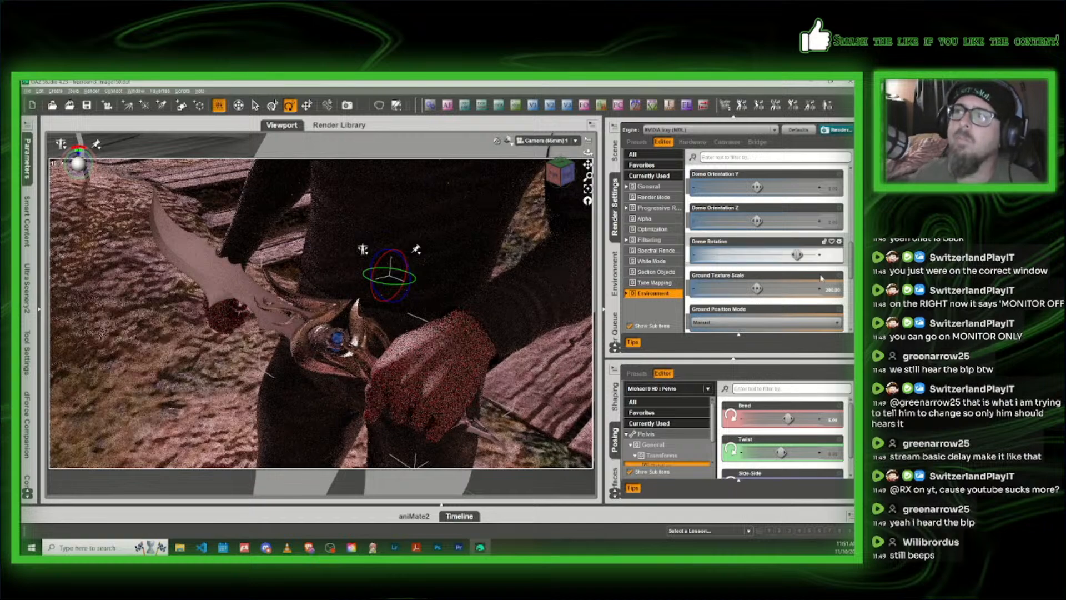
Step: Set the environment's Dome Rotation to about 260 and return the viewport to Texture Shaded
left_click(833, 257)
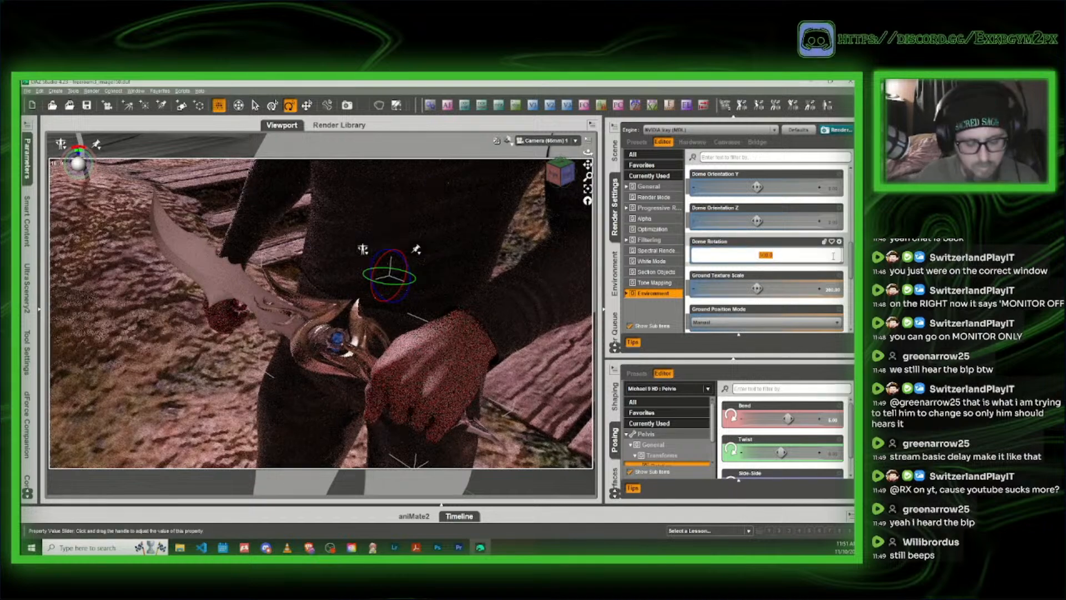
type("3")
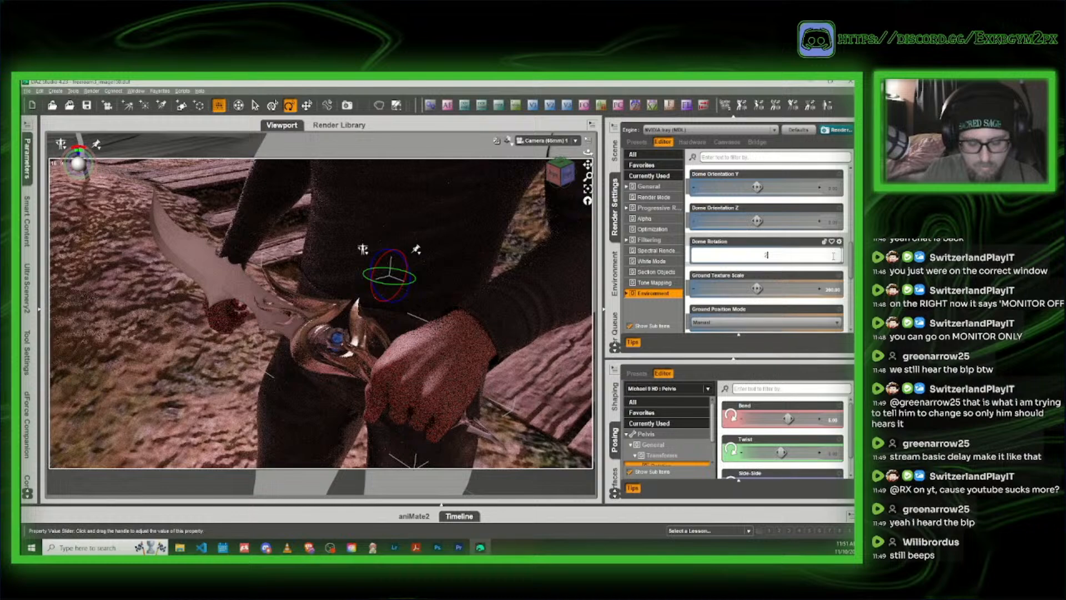
key("Return")
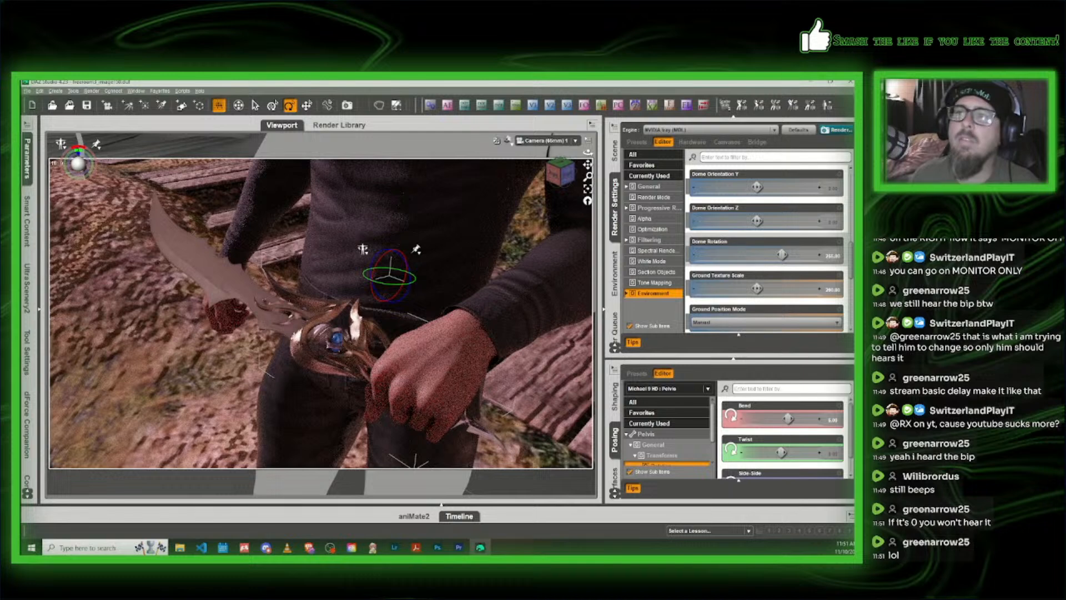
left_click(507, 141)
left_click(495, 221)
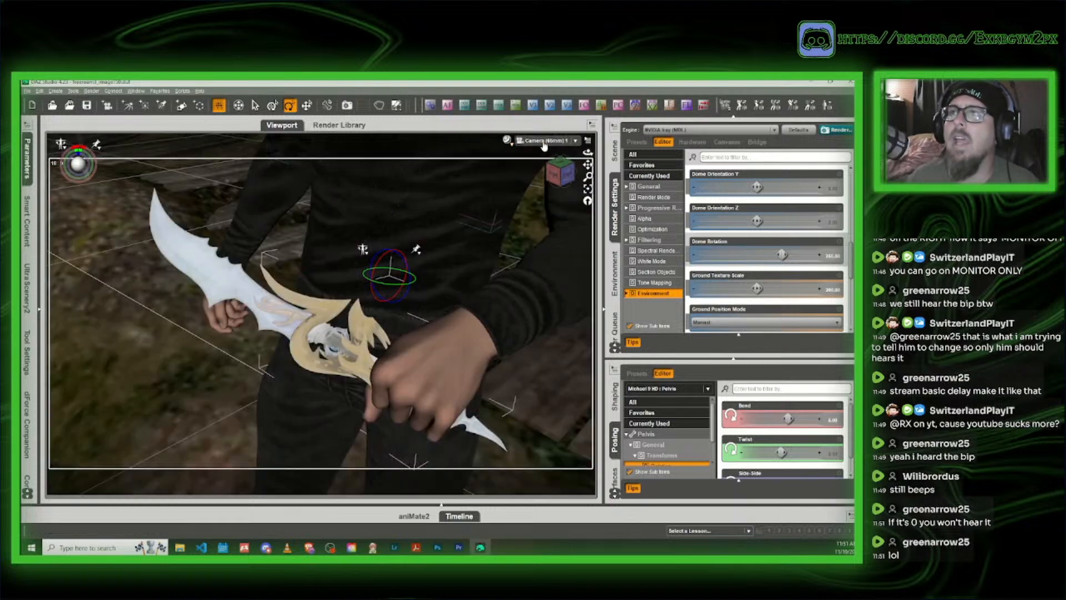
Step: Examine the figures and camp surroundings from Perspective View and return to the close-up camera
left_click(544, 142)
left_click(547, 158)
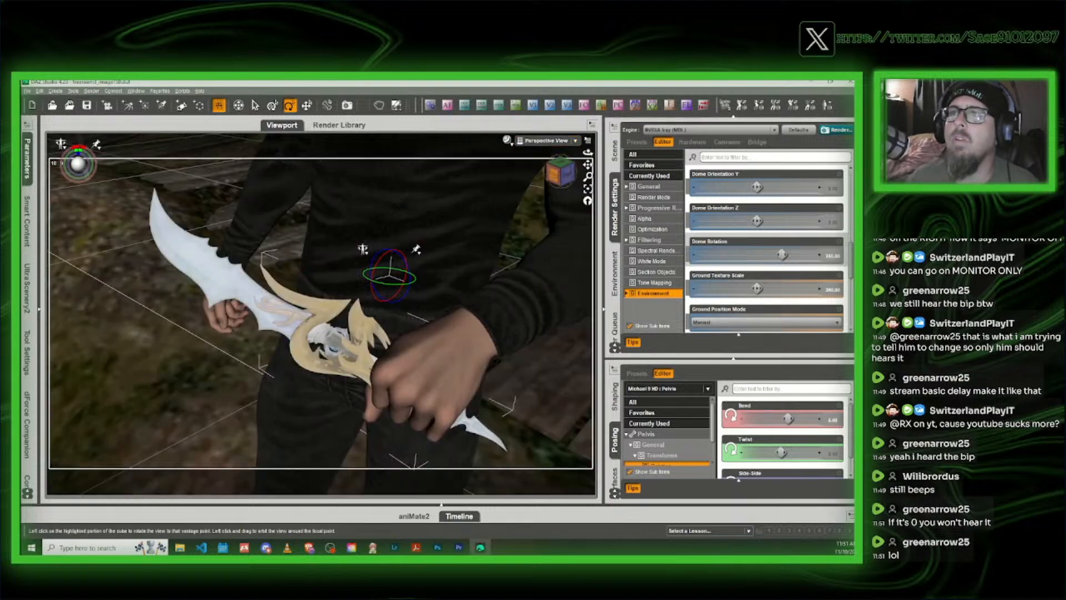
scroll(559, 179, "down", 10)
left_click_drag(559, 179, 562, 173)
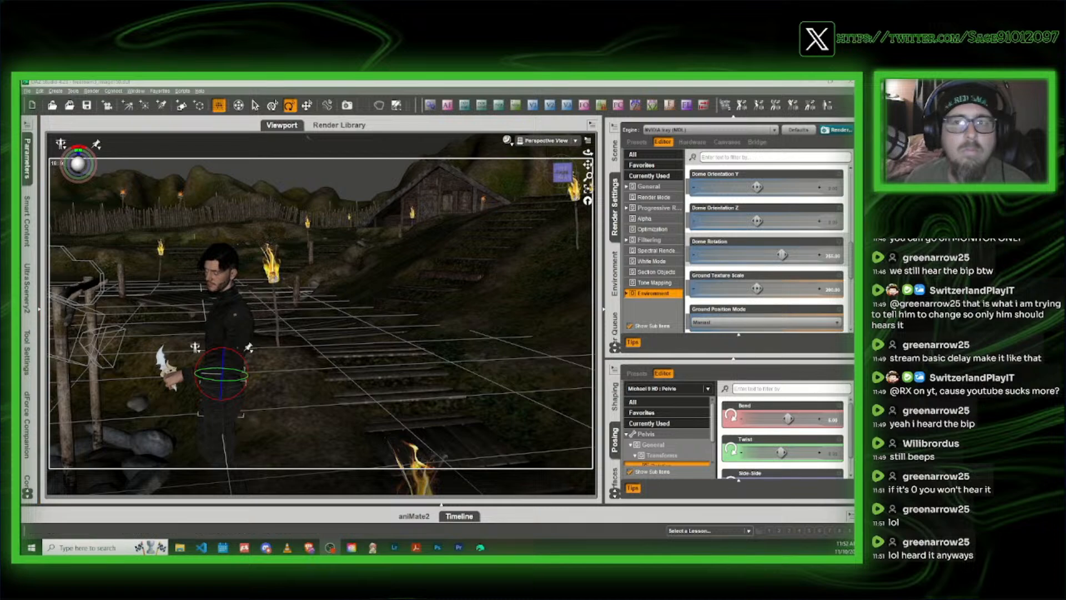
mouse_move(572, 176)
left_mouse_down()
mouse_move(564, 172)
mouse_move(589, 166)
left_mouse_up()
scroll(568, 172, "up", 3)
scroll(427, 356, "up", 2)
middle_click_drag(285, 463, 284, 489)
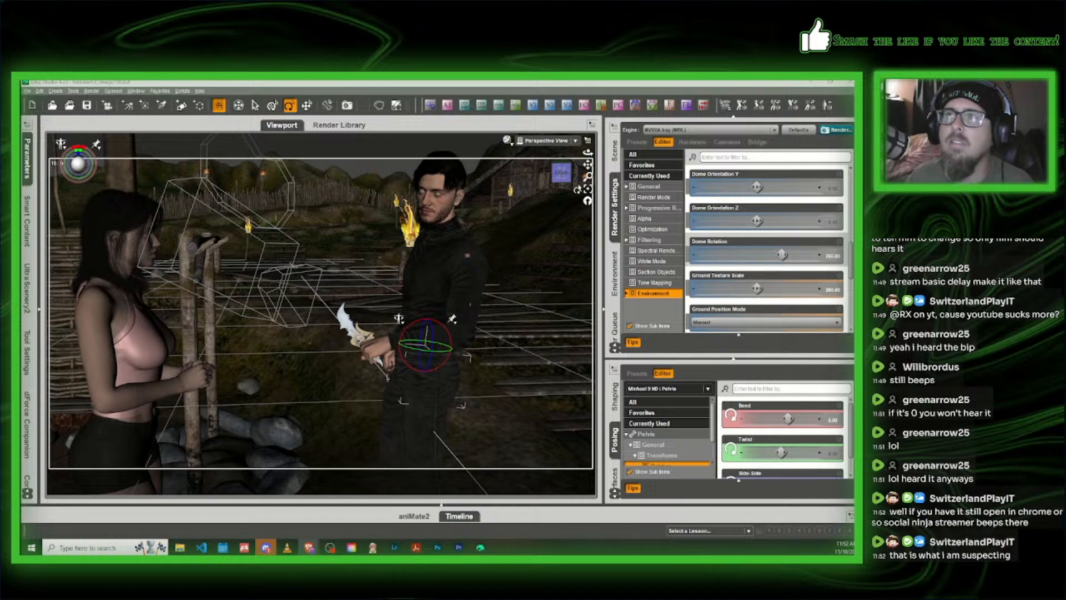
left_click(549, 143)
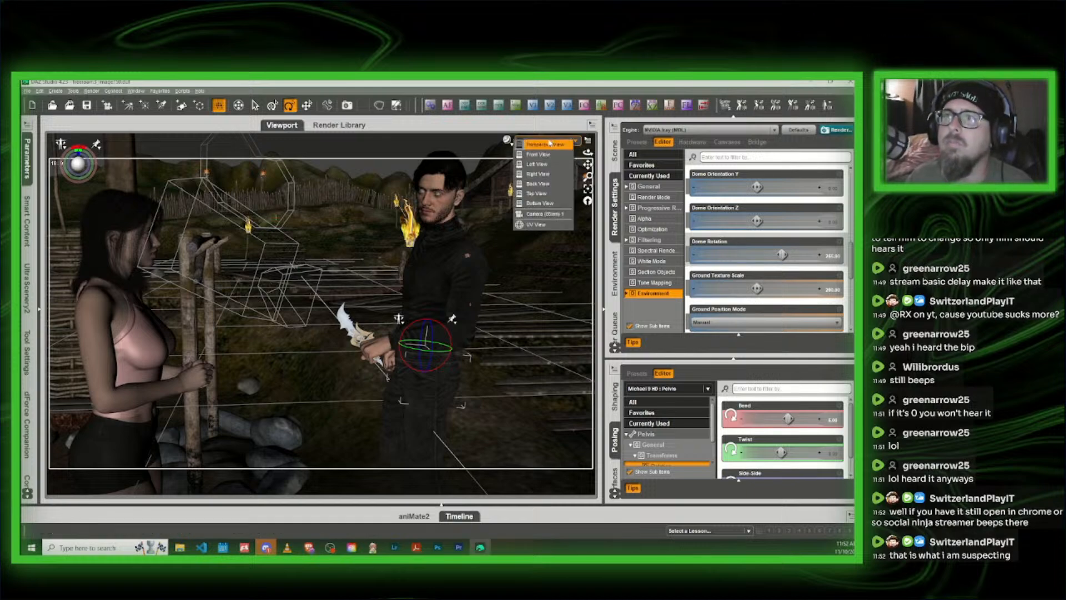
left_click(554, 224)
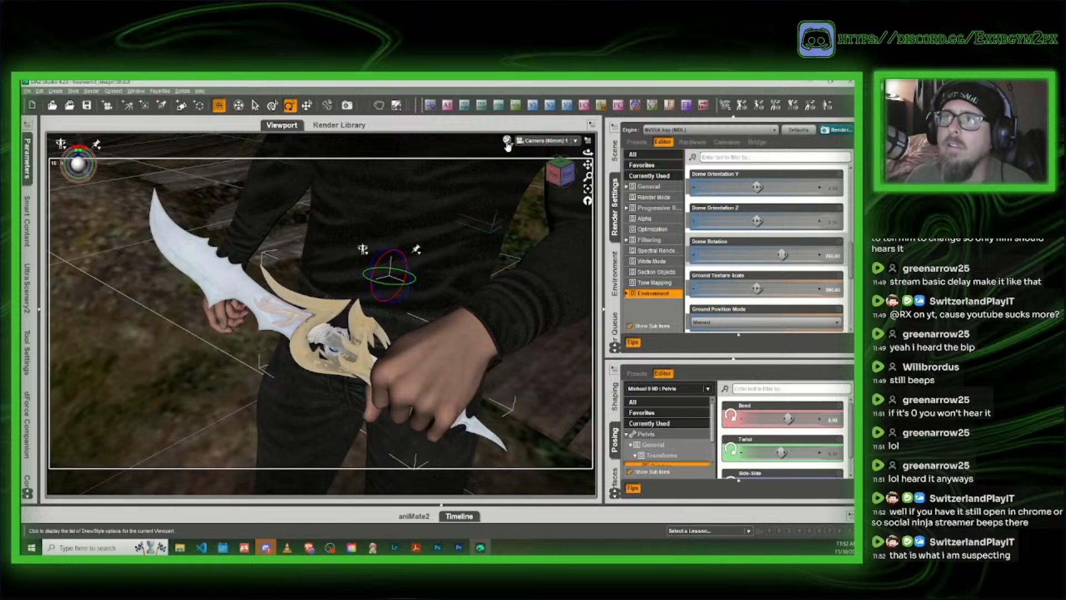
Step: Turn on the camera's depth of field with the dagger selected and preview the shot in NVIDIA Iray
left_click(344, 359)
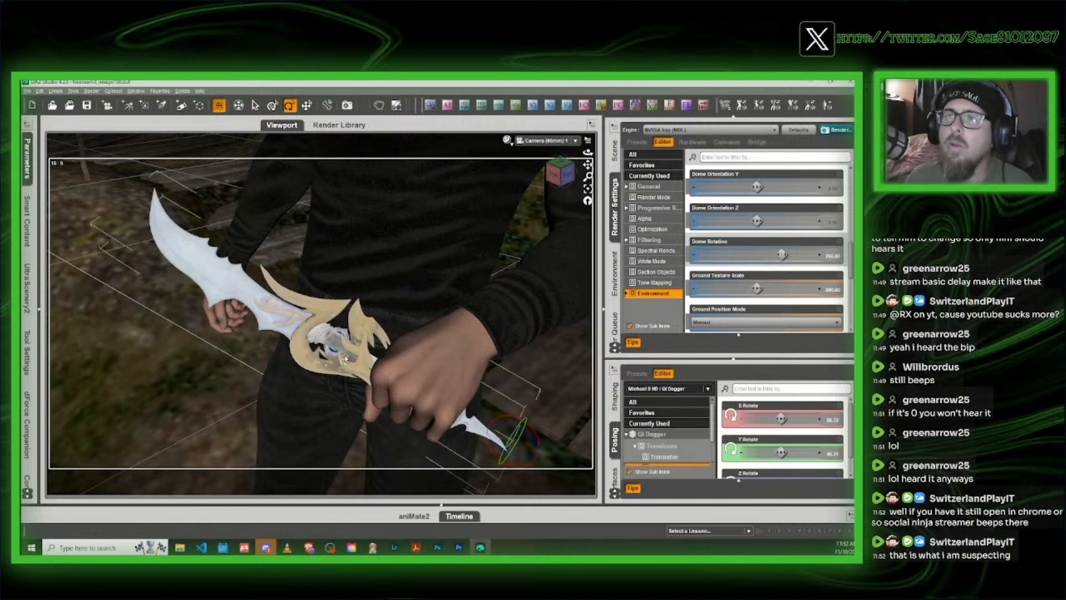
left_click(447, 107)
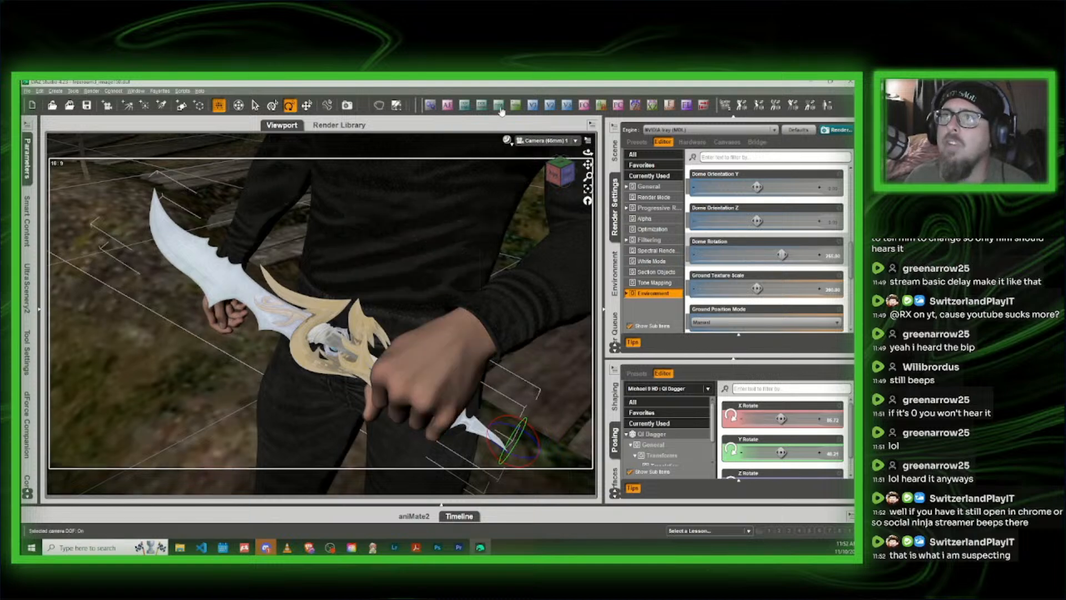
left_click(506, 140)
left_click(508, 256)
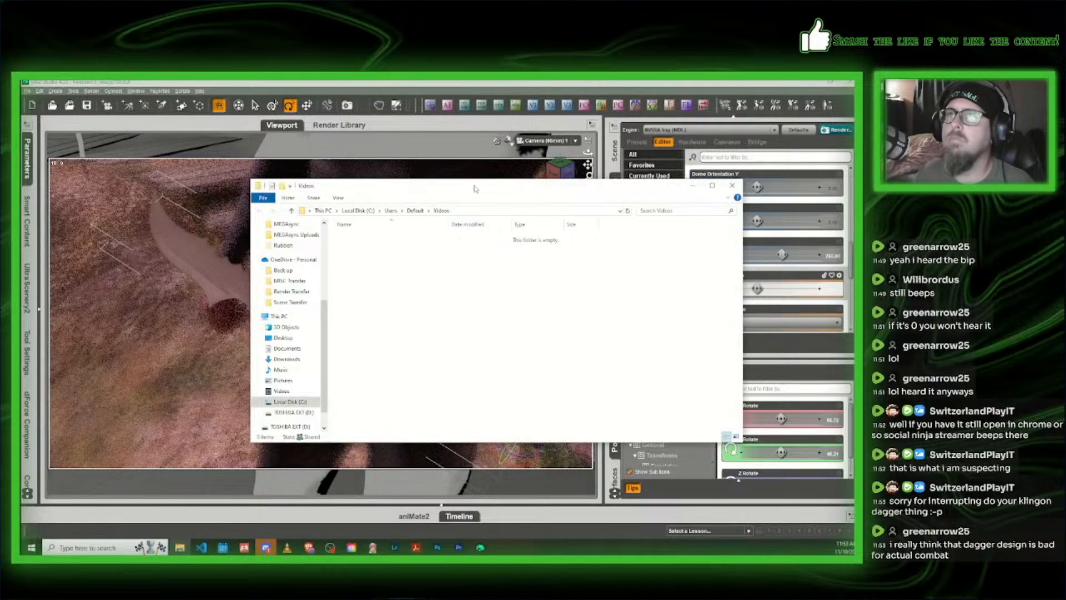
Step: Move the file window out of the way and raise the camera's F/Stop twice to reduce the background blur
left_click_drag(474, 188, 475, 81)
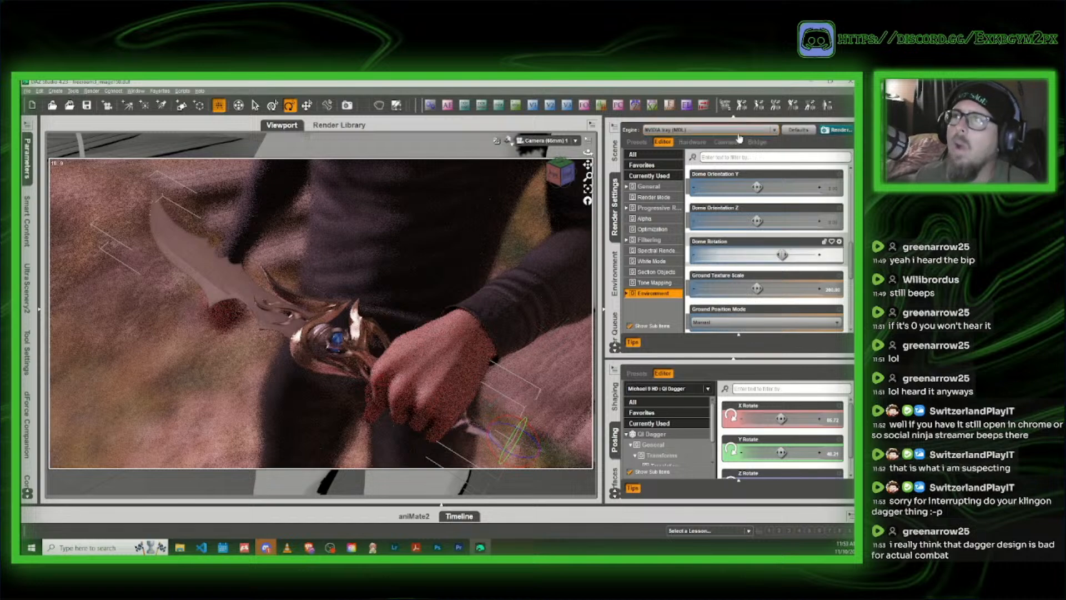
left_click(692, 106)
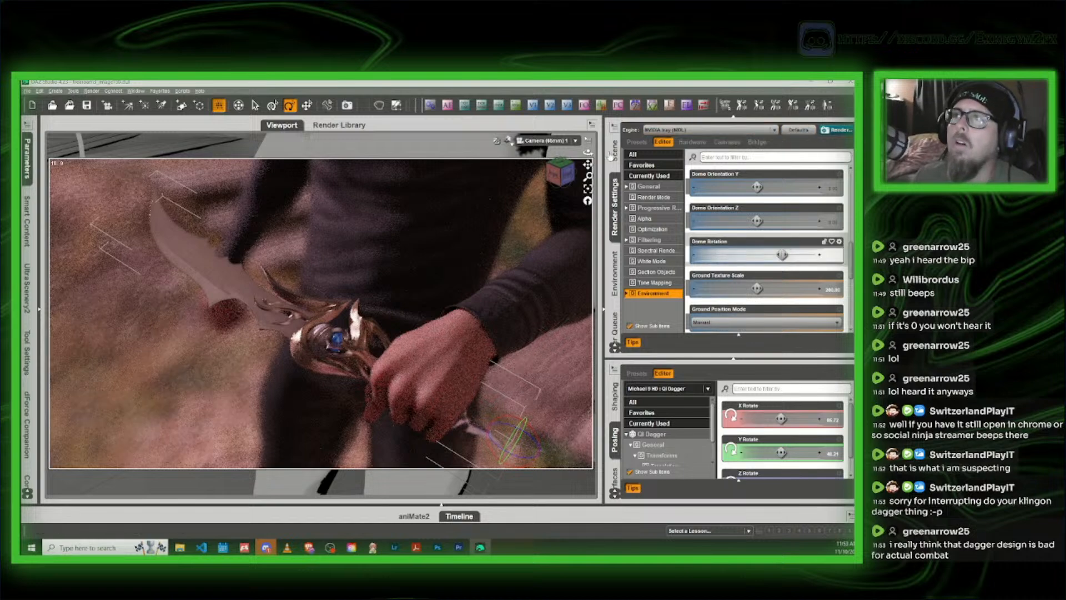
left_click(444, 231)
left_click(413, 426)
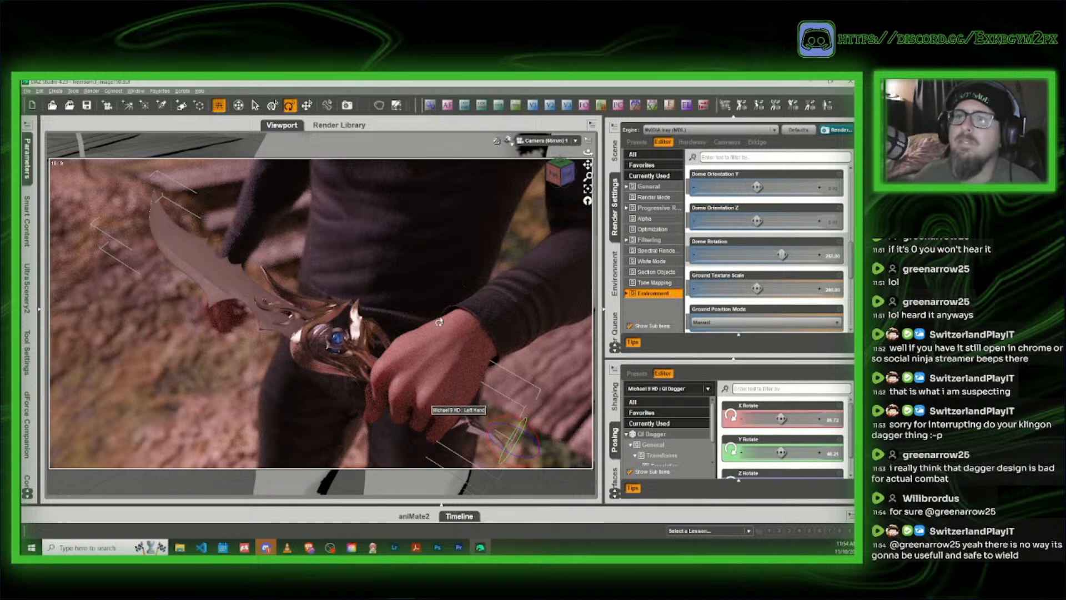
left_click(677, 108)
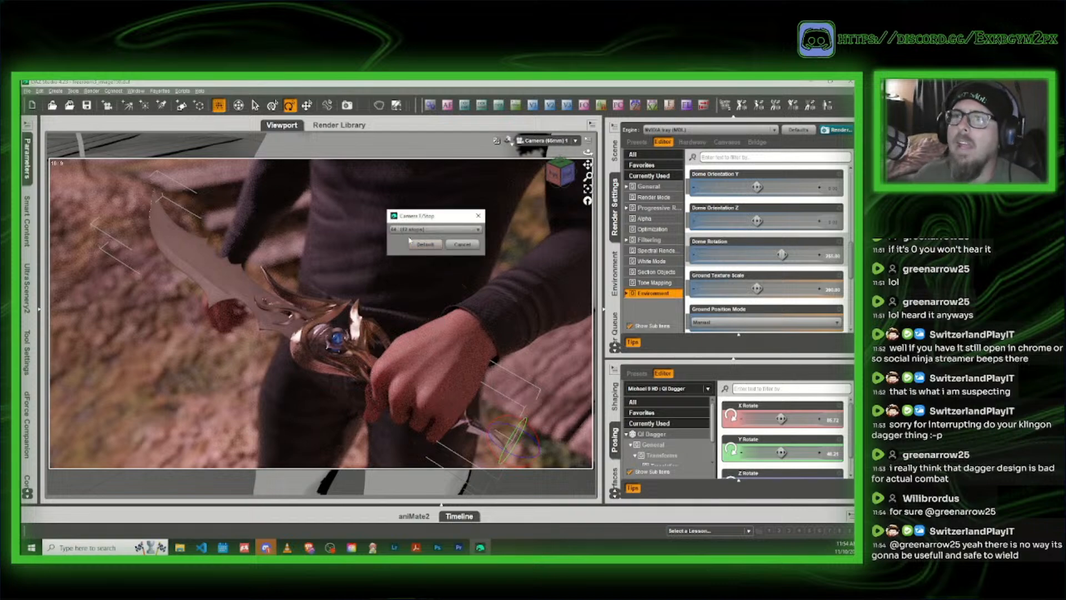
left_click(438, 233)
left_click(441, 471)
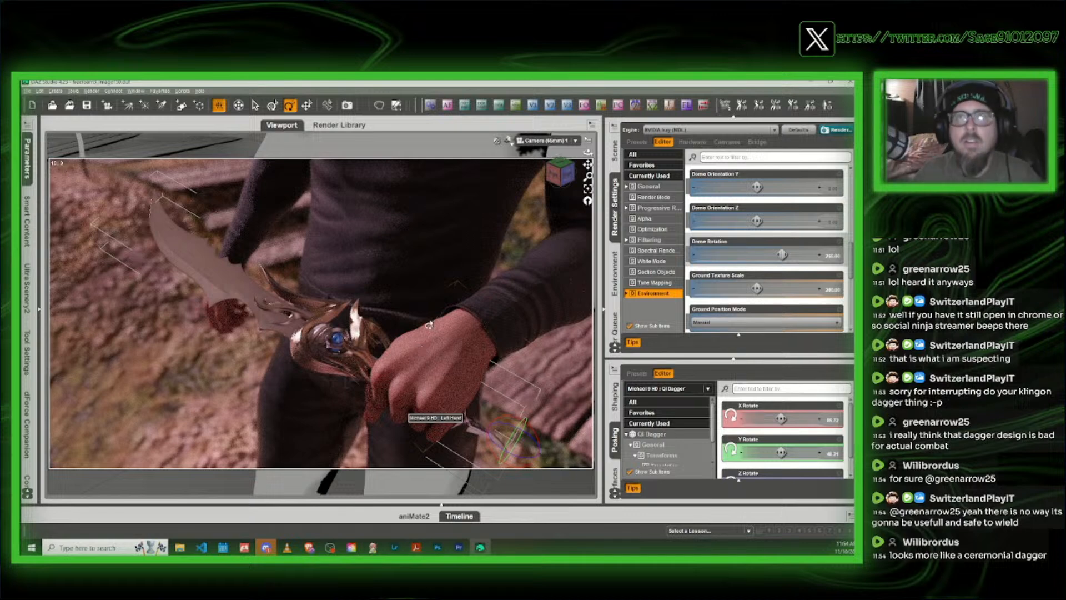
Step: Switch the viewport to Texture Shaded and save the scene as a new file named freeroam3_image151
left_click(508, 141)
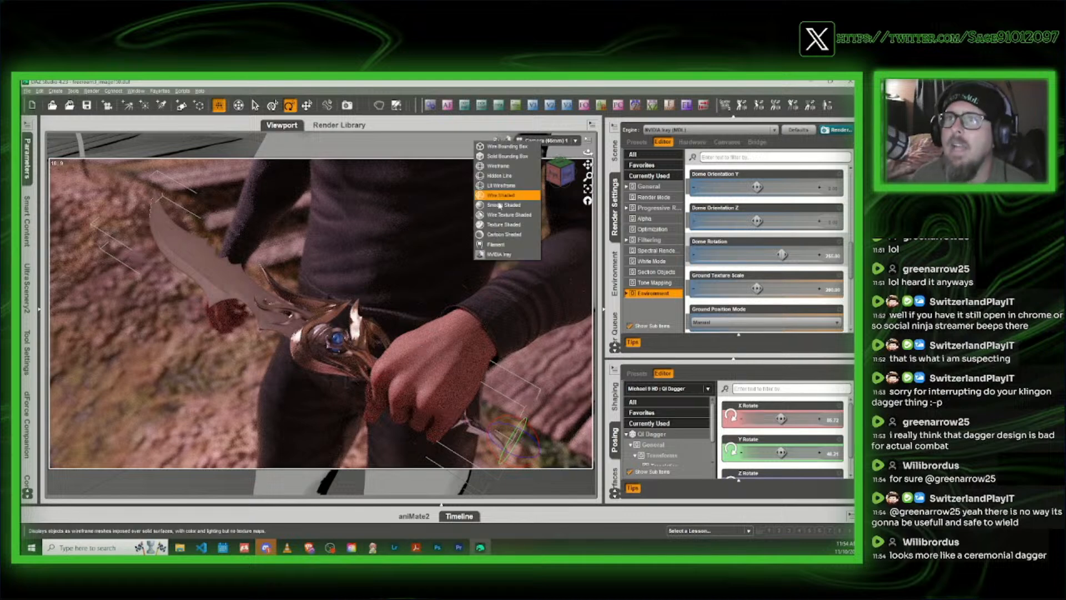
left_click(509, 224)
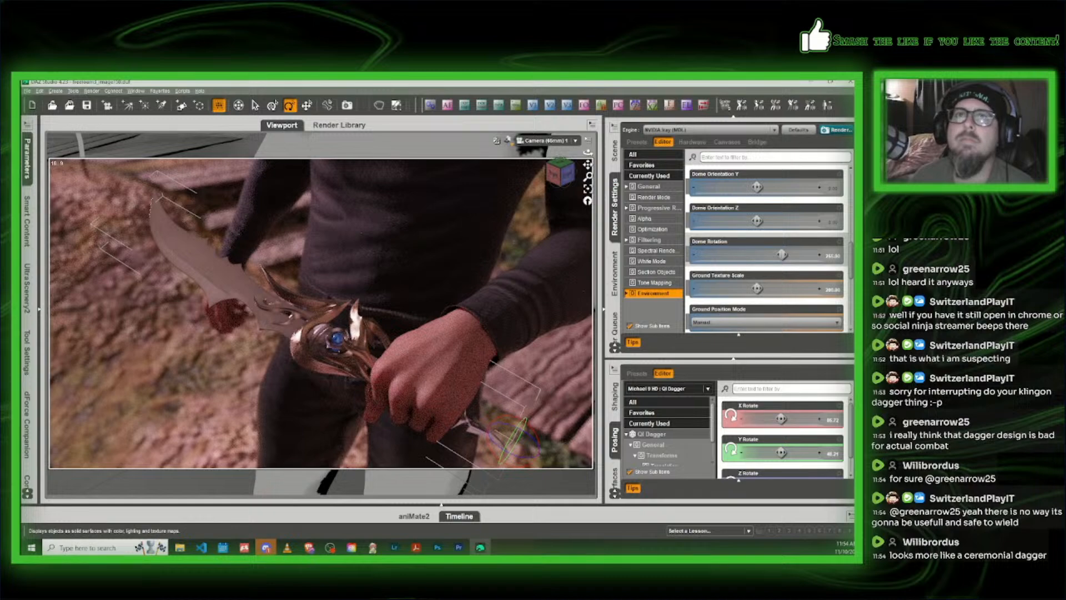
left_click(26, 91)
mouse_move(44, 154)
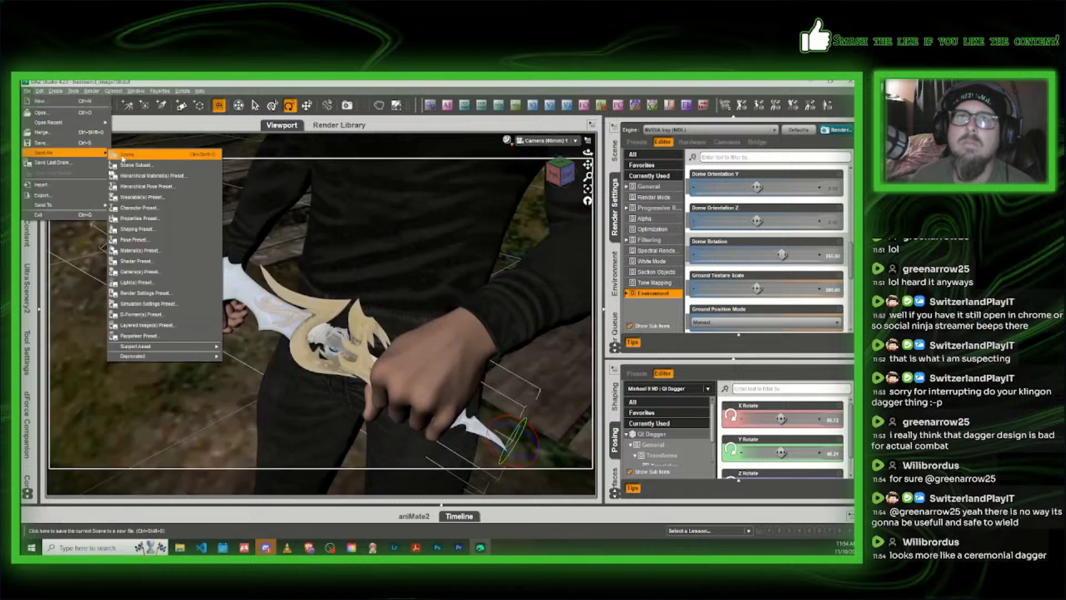
left_click(134, 156)
scroll(299, 433, "down", 10)
scroll(298, 443, "down", 7)
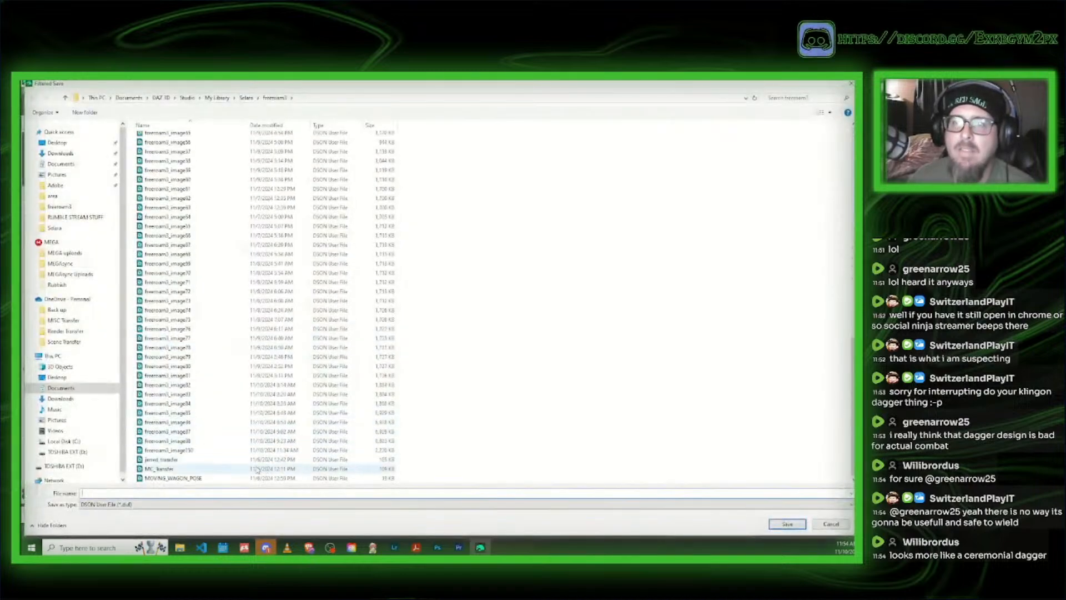
left_click(213, 451)
left_click(146, 493)
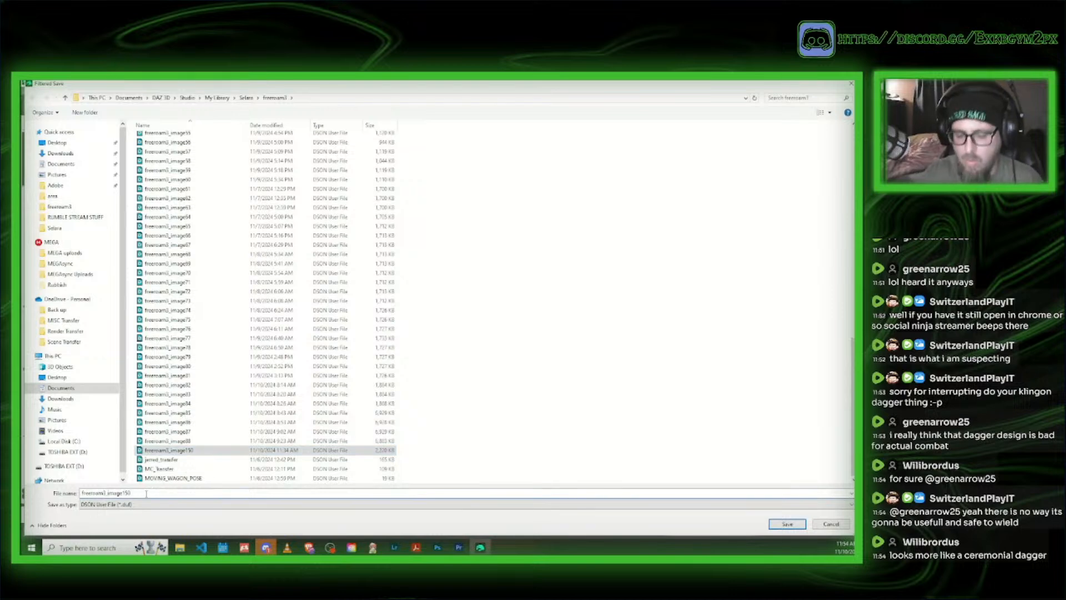
key("BackSpace")
type("1")
left_click(787, 524)
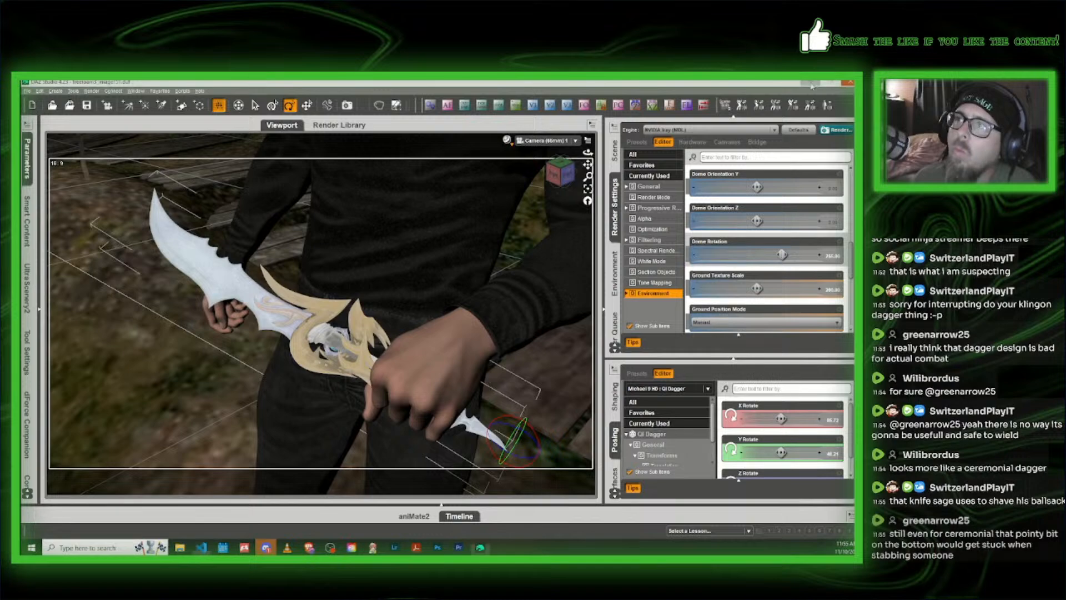
Step: Switch to Premiere Pro, minimize its brb_animation project and bring Daz Studio back to the front
key("alt+Tab")
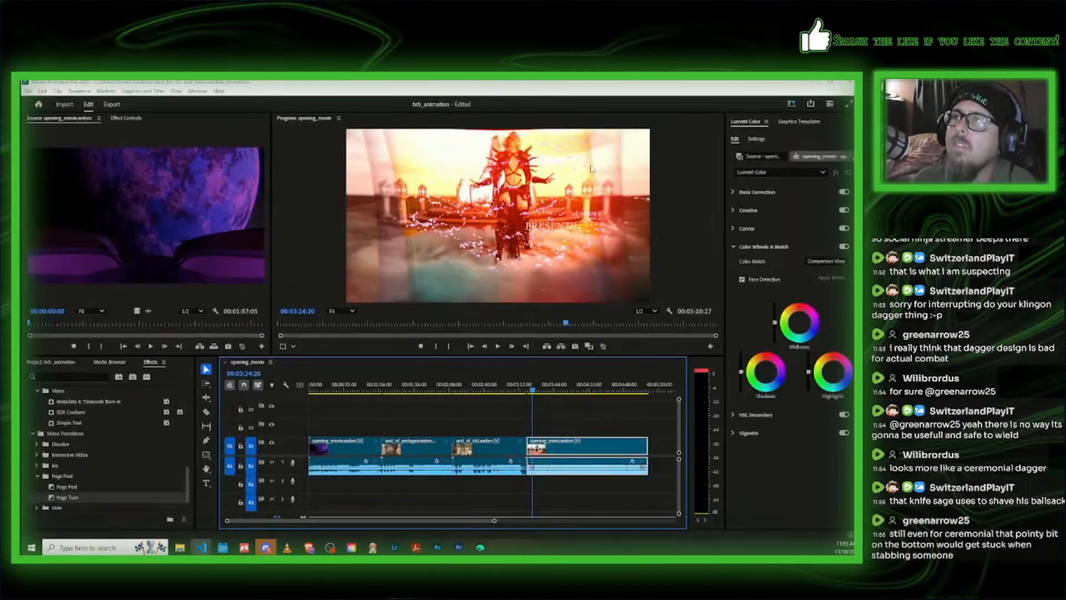
left_click(803, 83)
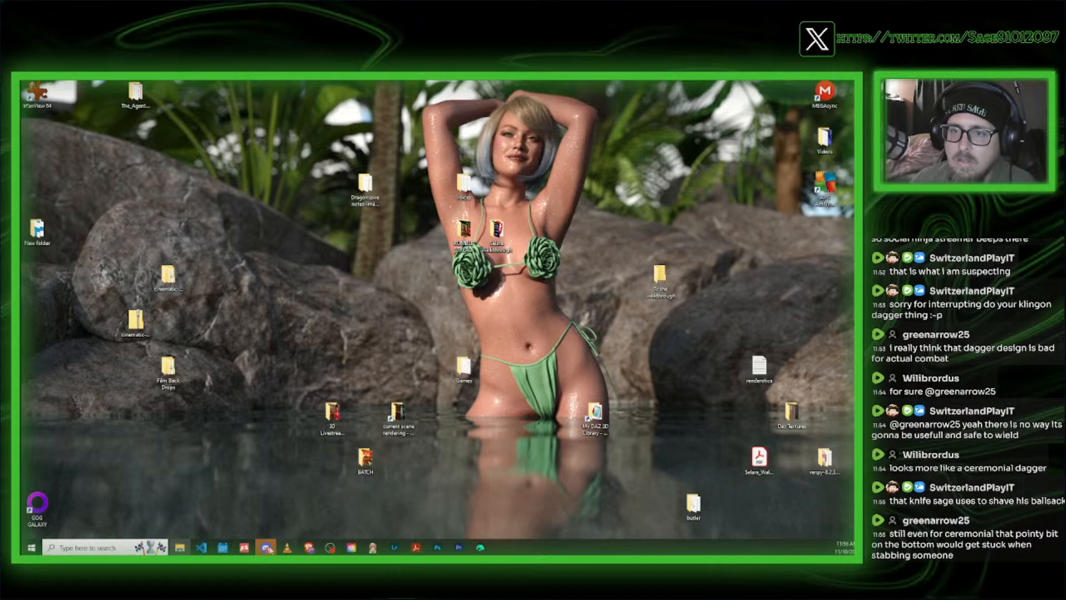
left_click(481, 549)
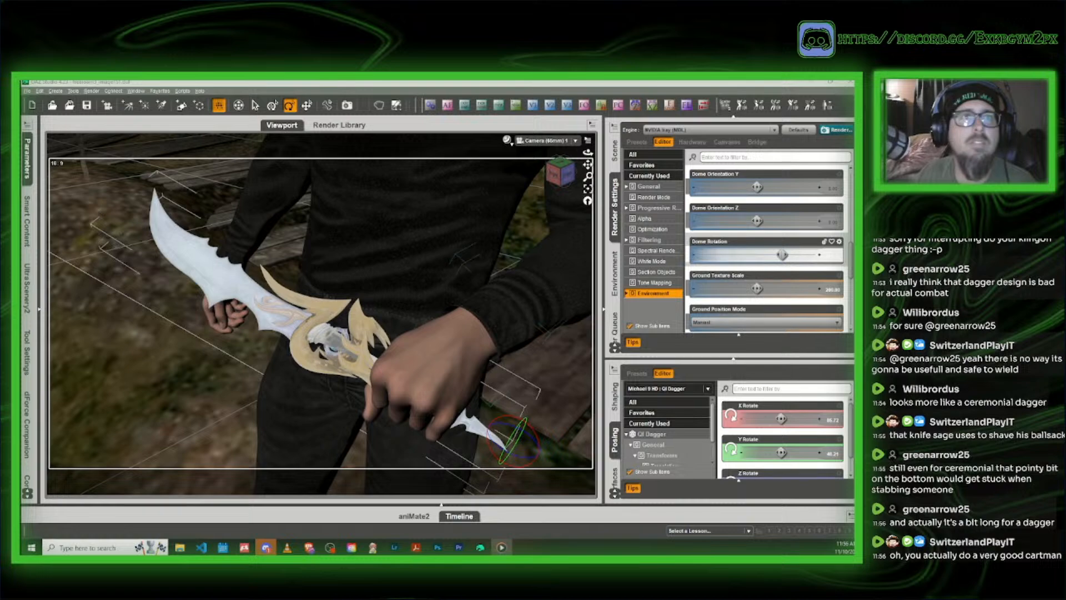
Step: Bring the BRB_animation video in Media Player into view, maximize it and set its volume to 17
left_click_drag(21, 179, 556, 177)
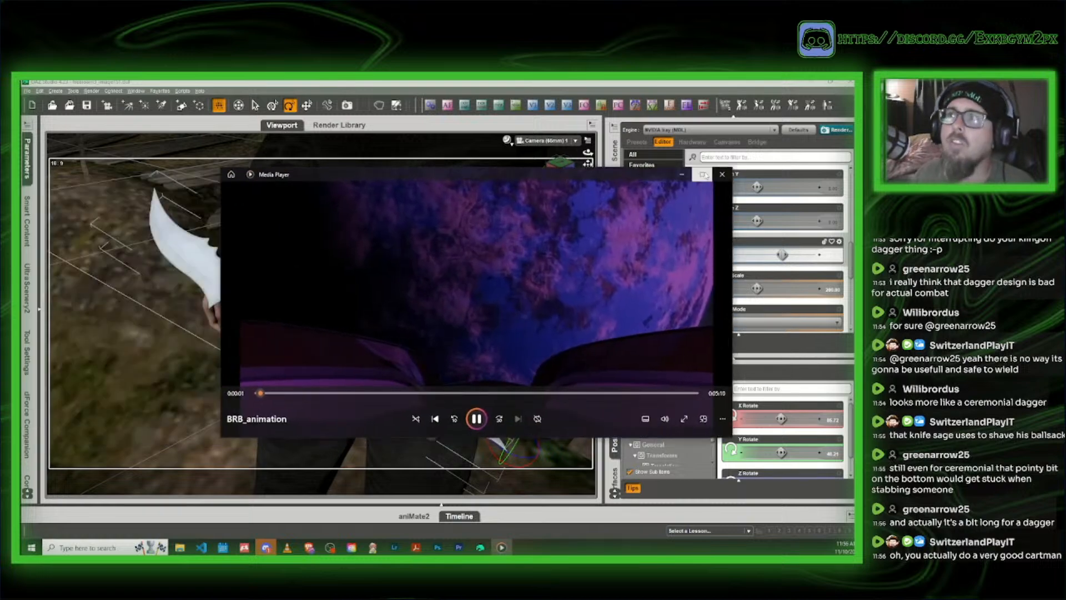
left_click(702, 174)
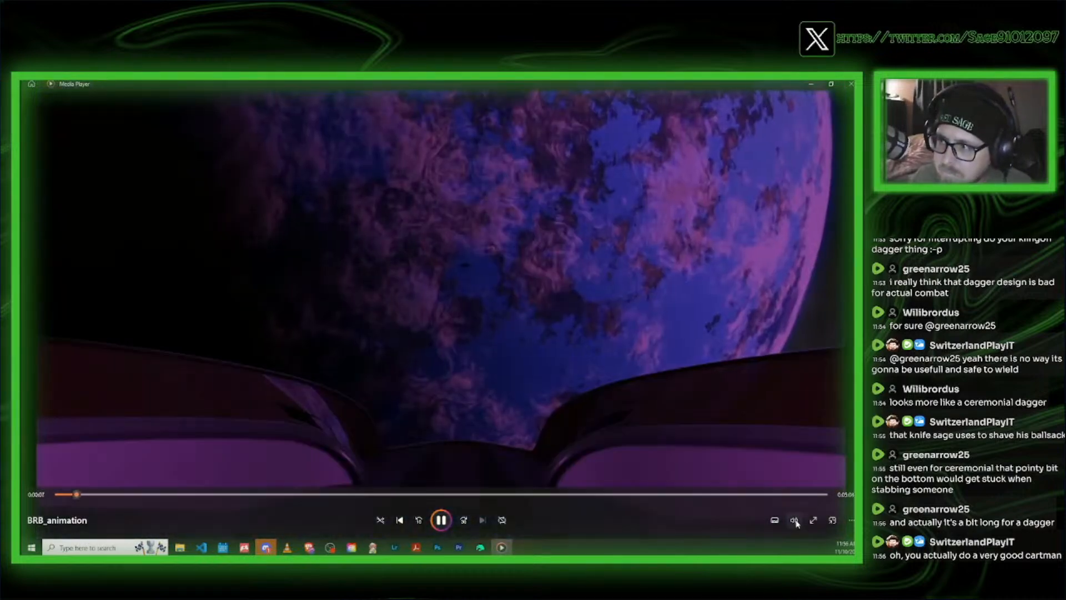
left_click(793, 520)
left_click(774, 497)
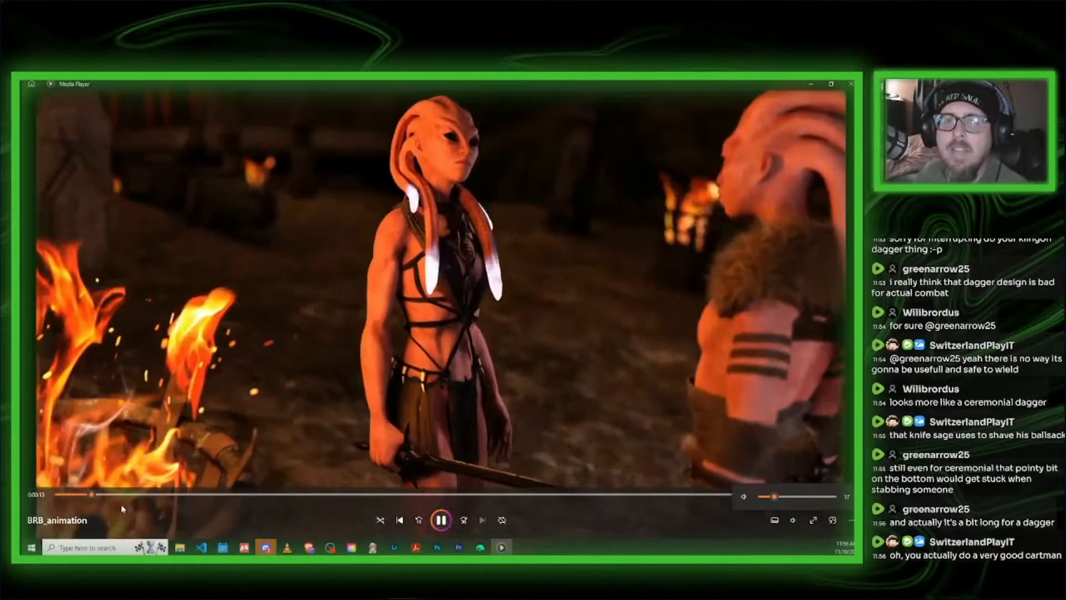
Step: Skim forward through BRB_animation scene by scene up to the Dragonspire Academy part and close the video
left_click(166, 494)
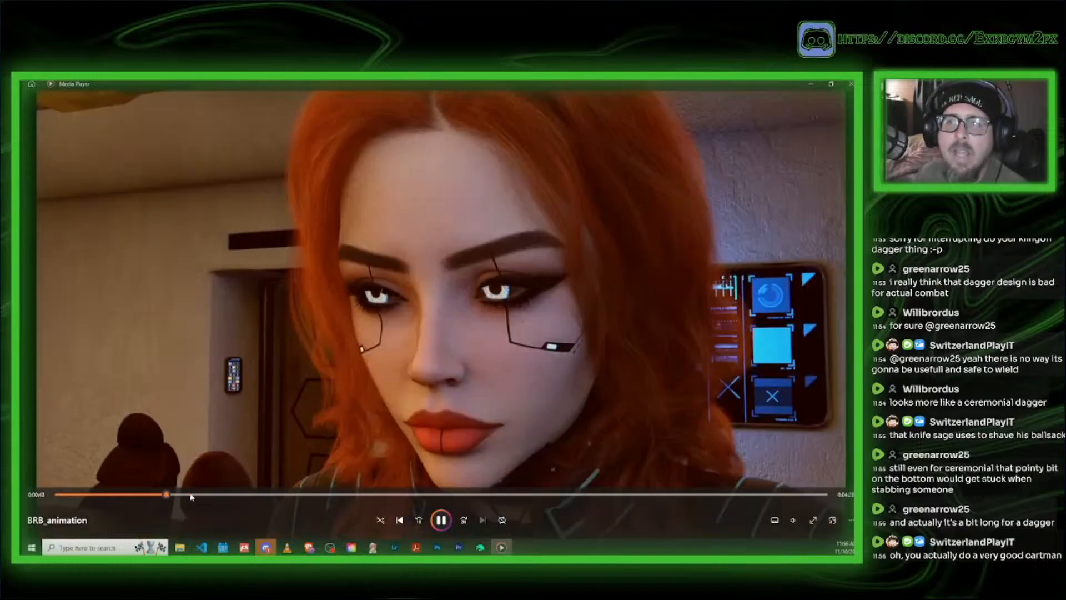
left_click(243, 496)
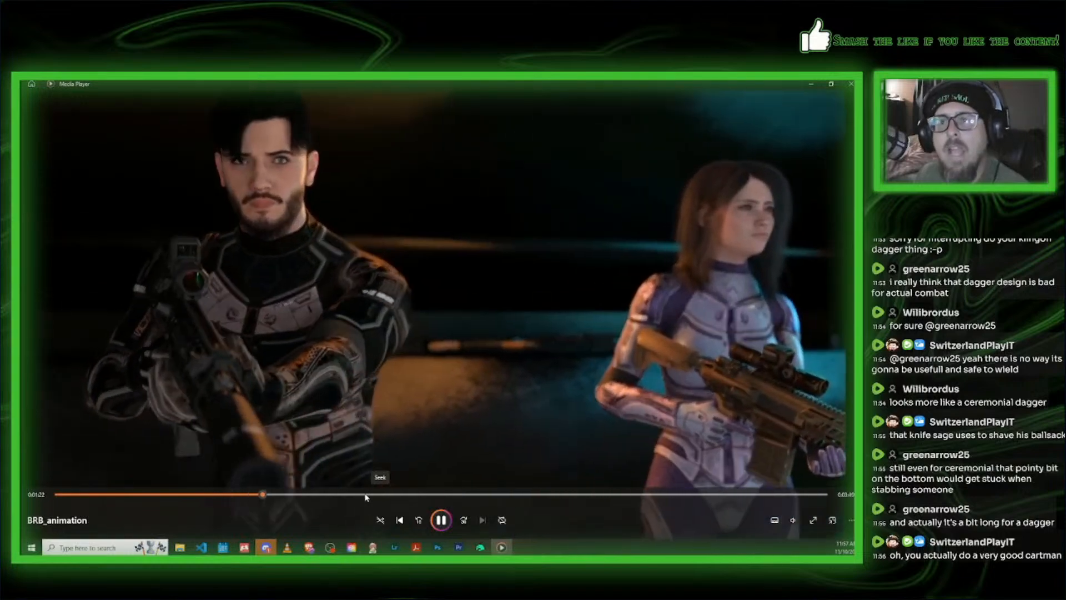
left_click(356, 495)
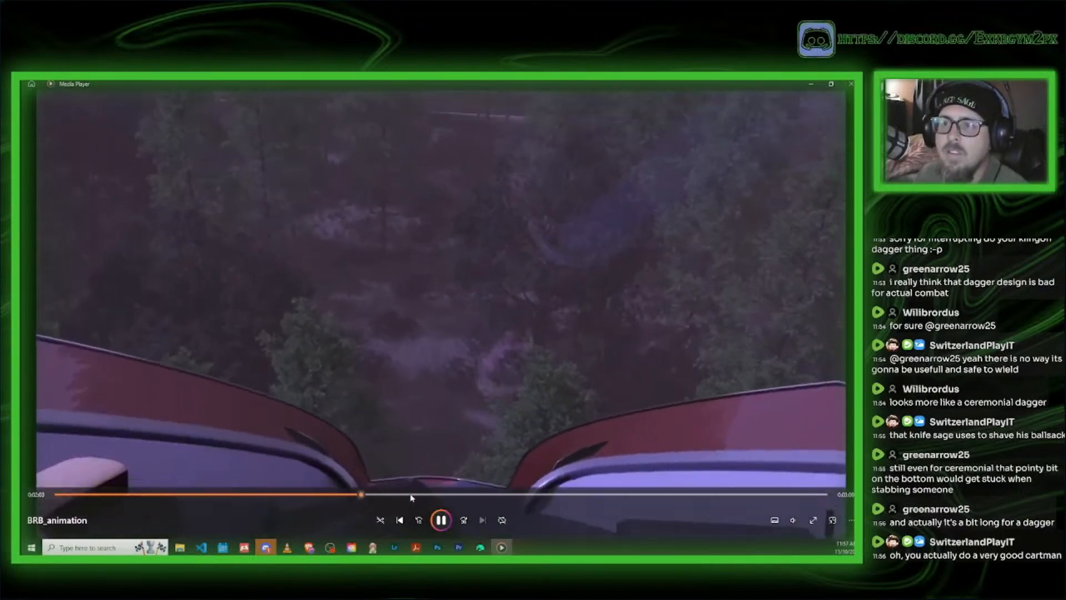
left_click(412, 495)
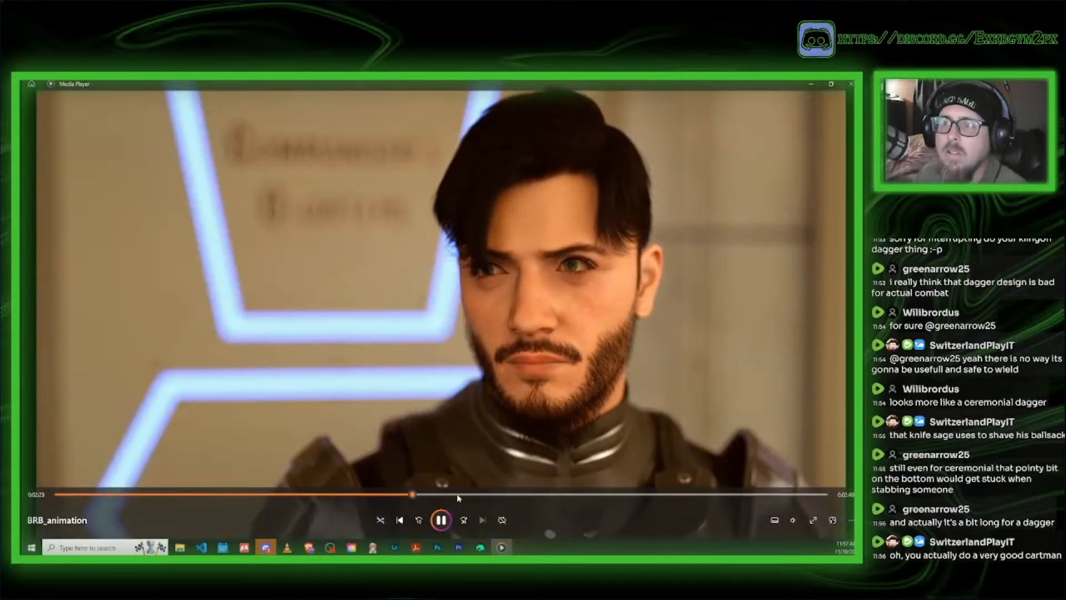
left_click(452, 495)
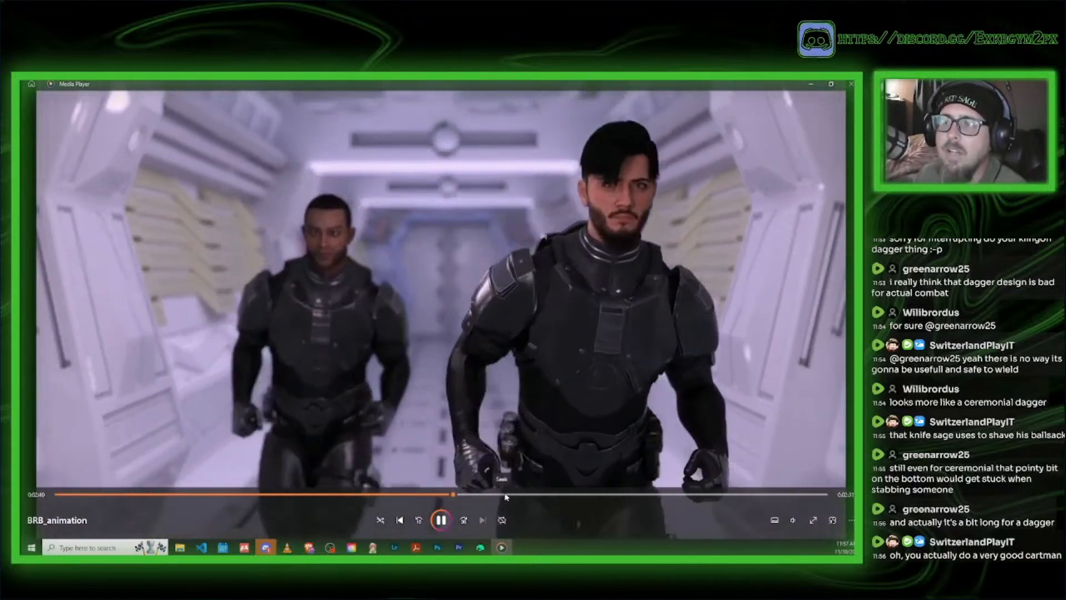
left_click(512, 495)
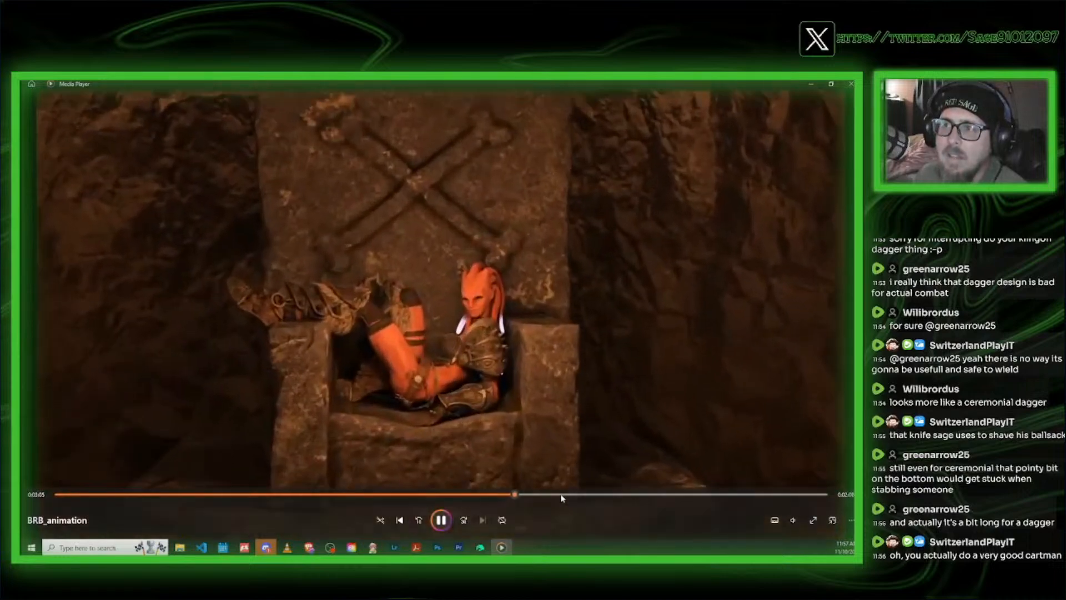
left_click(564, 494)
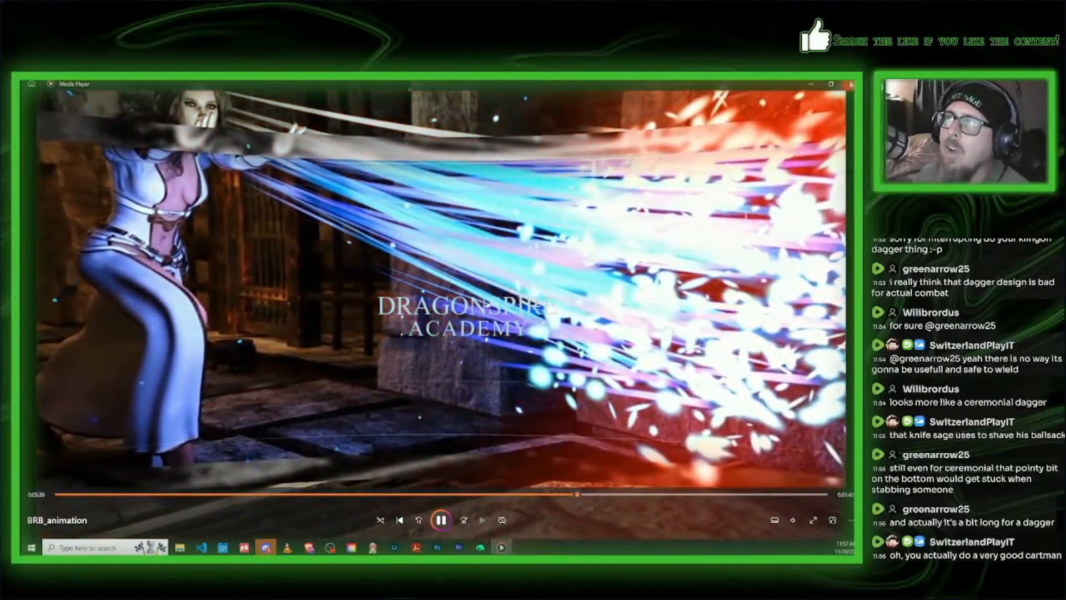
left_click(851, 84)
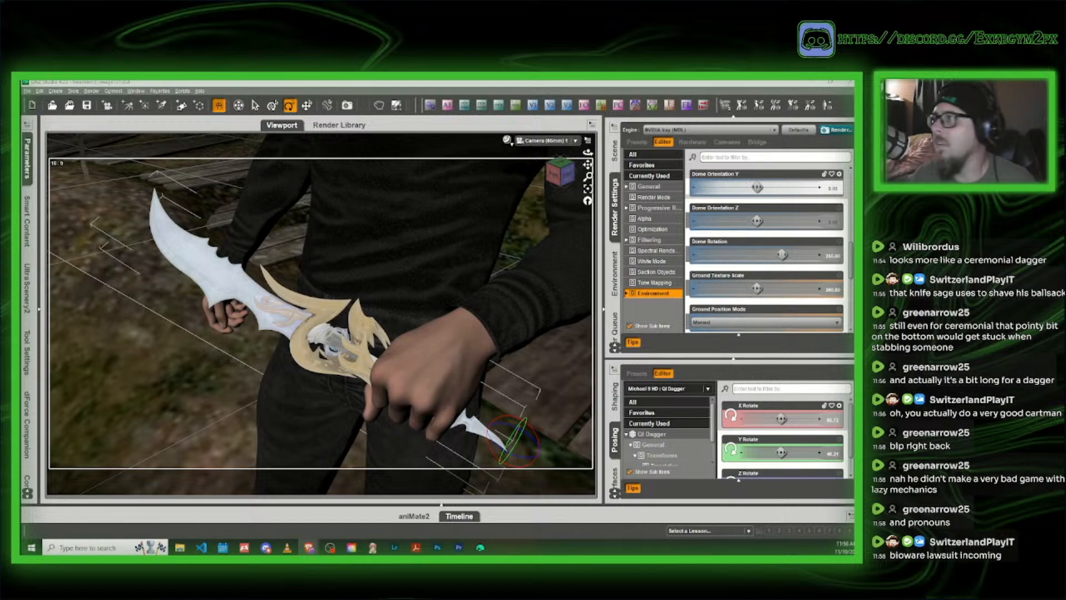
Step: Switch the Daz Studio viewport to Perspective View and frame a close-up of the hand gripping the dagger
left_click(542, 140)
left_click(537, 151)
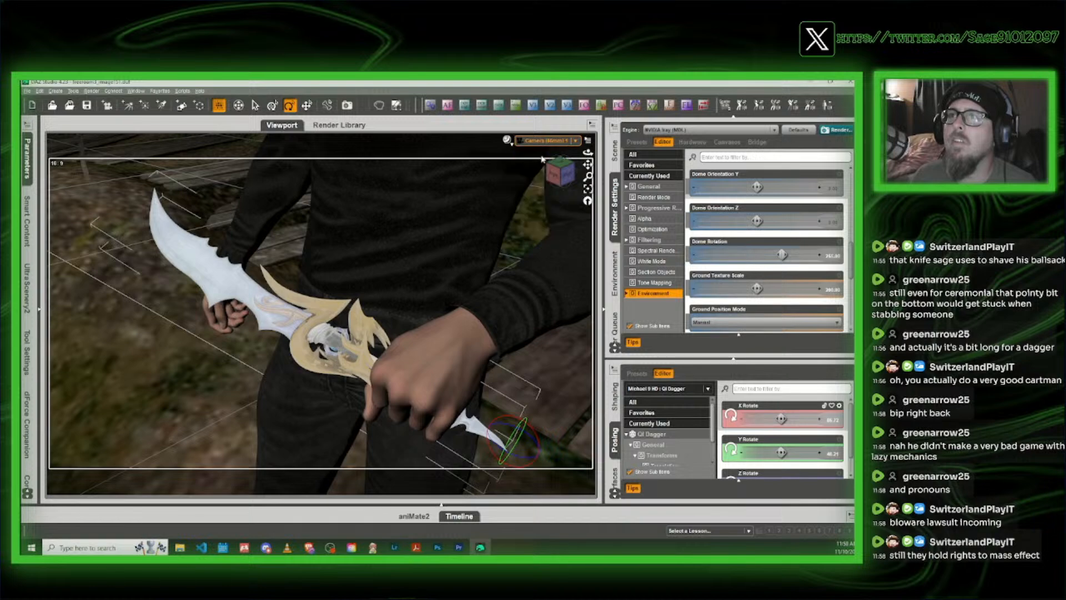
left_click(563, 174)
scroll(564, 175, "up", 6)
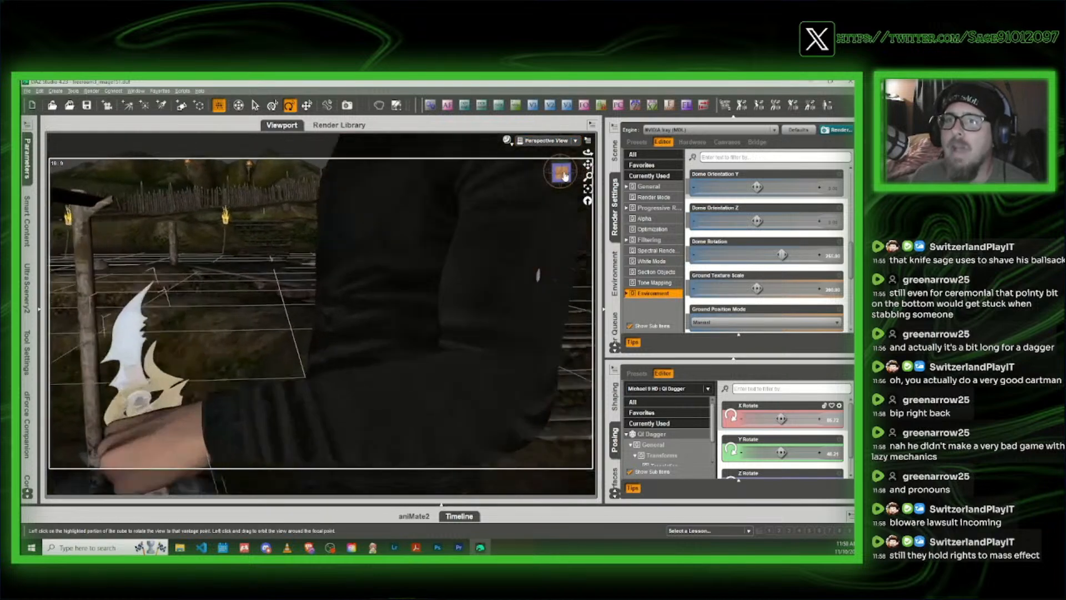
left_click_drag(564, 175, 386, 70)
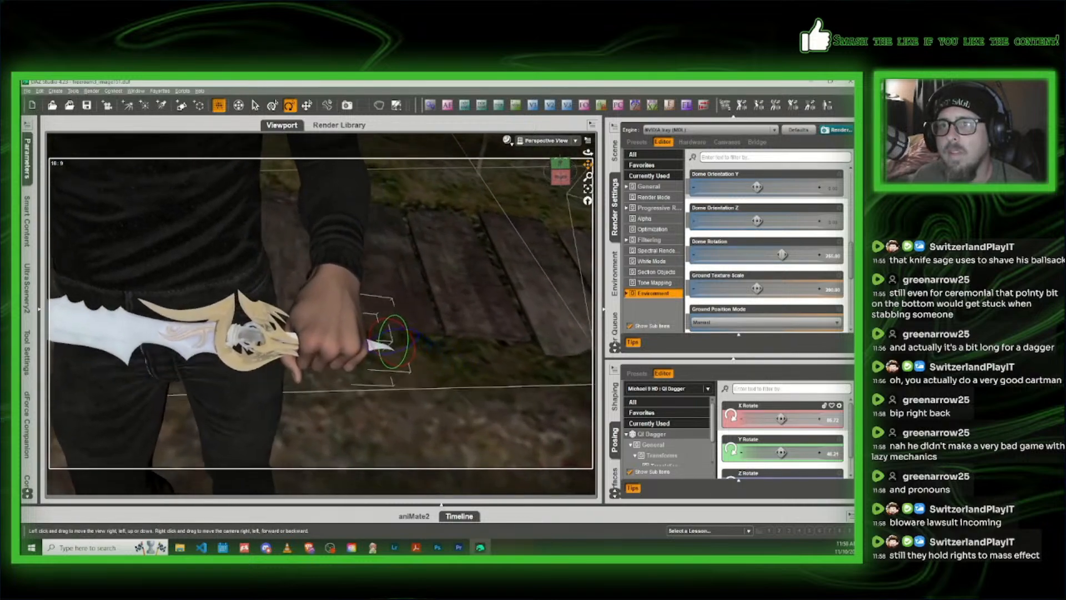
scroll(313, 315, "up", 6)
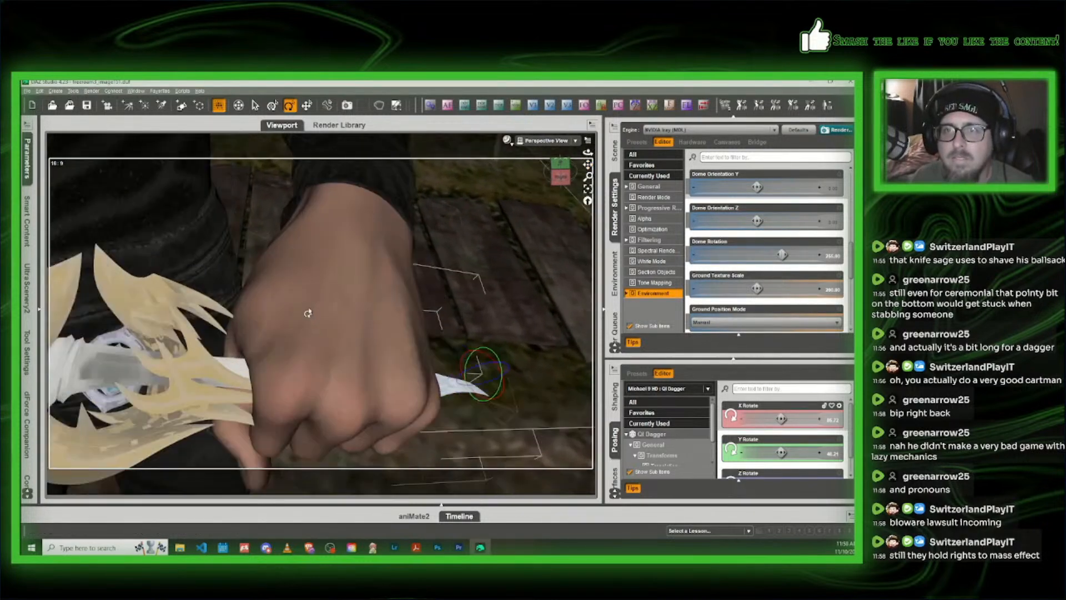
Step: Shift the dagger slightly within the man's closed fist using the Translate tool
scroll(311, 307, "up", 3)
left_click_drag(588, 164, 743, 182)
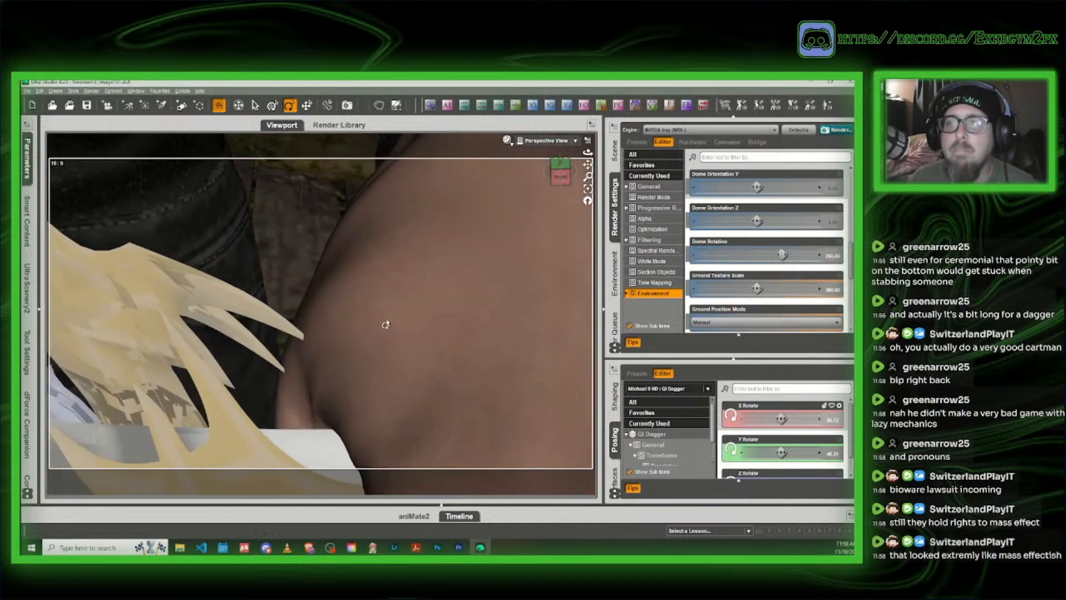
scroll(386, 326, "down", 5)
left_click(294, 370)
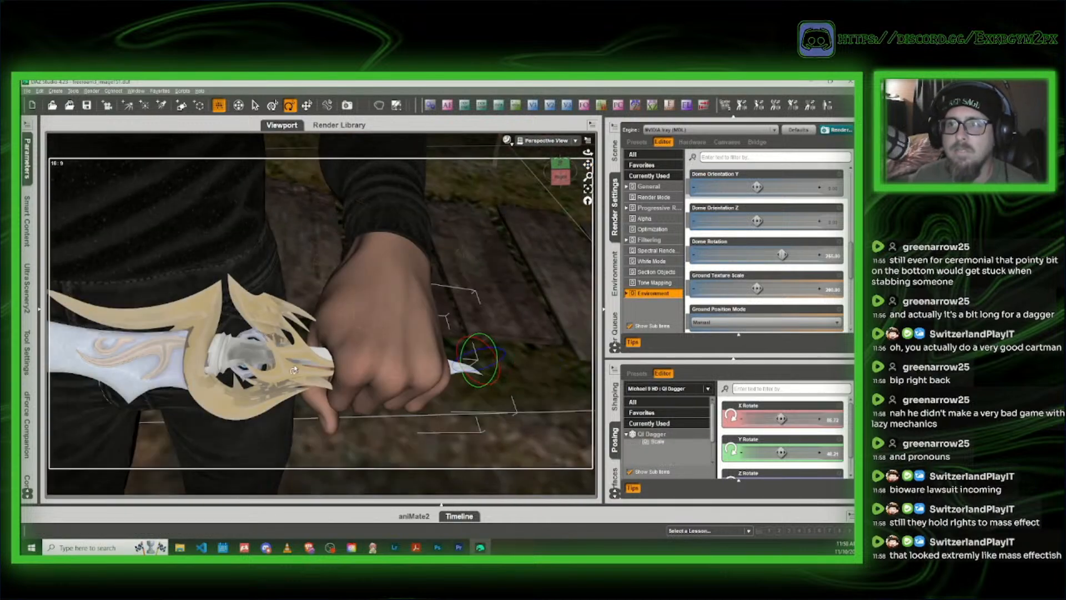
left_click(307, 106)
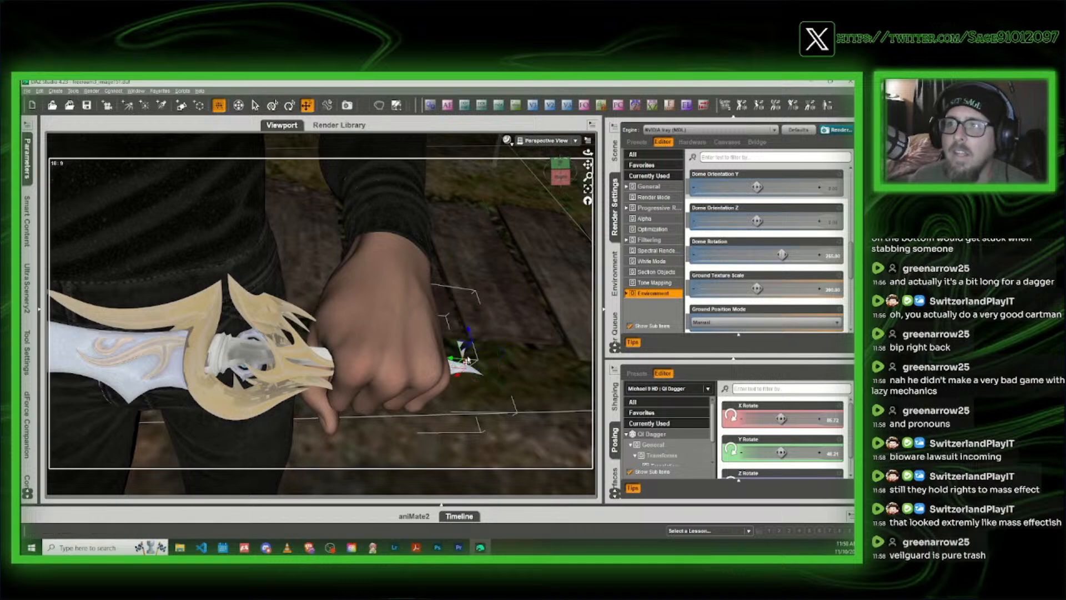
left_click_drag(451, 362, 480, 369)
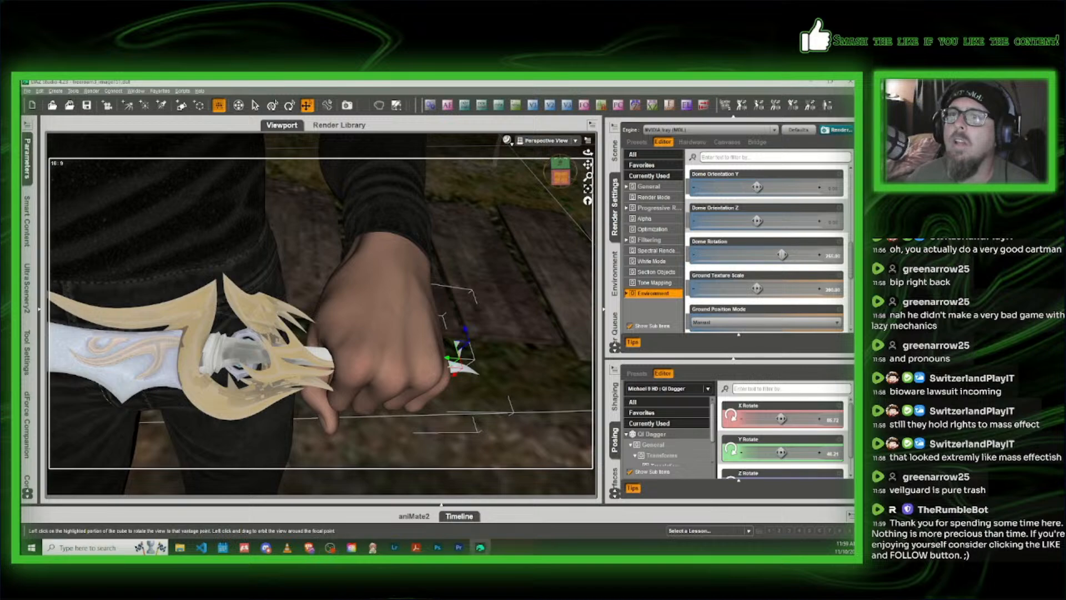
Step: Select the dark-haired woman and save a scene subset named Kara_transfer in the freeroam3 folder
left_click_drag(560, 172, 501, 180)
scroll(545, 175, "down", 10)
left_click(257, 334)
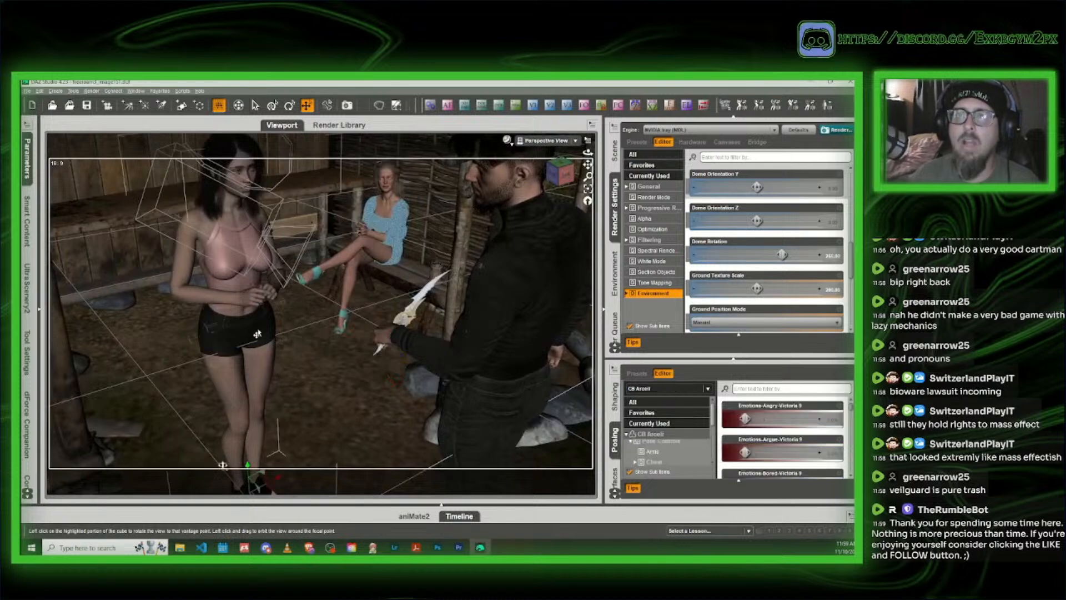
left_click(26, 93)
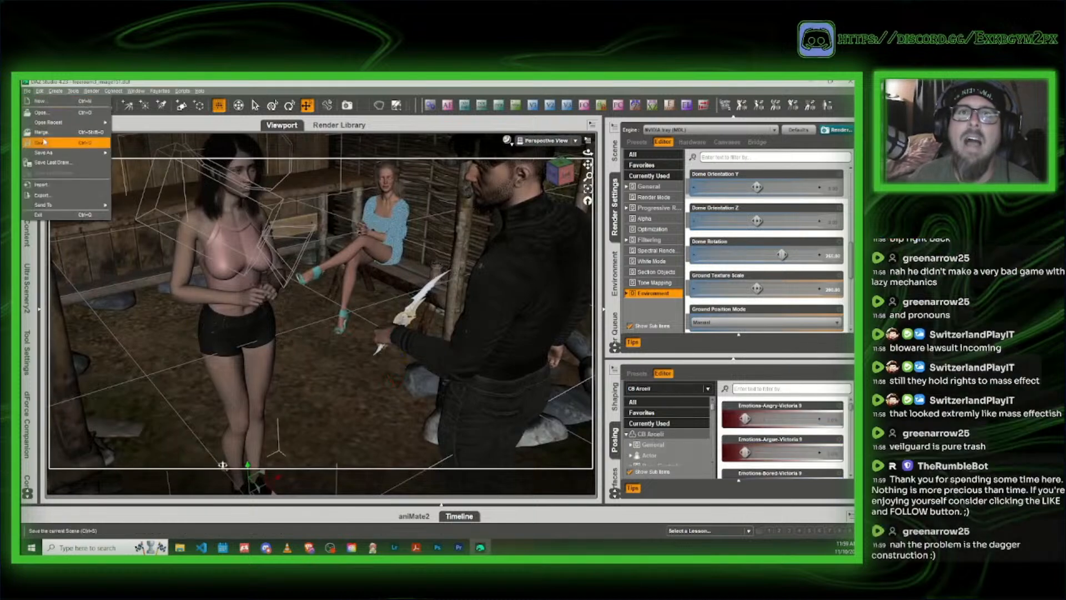
mouse_move(66, 154)
left_click(145, 166)
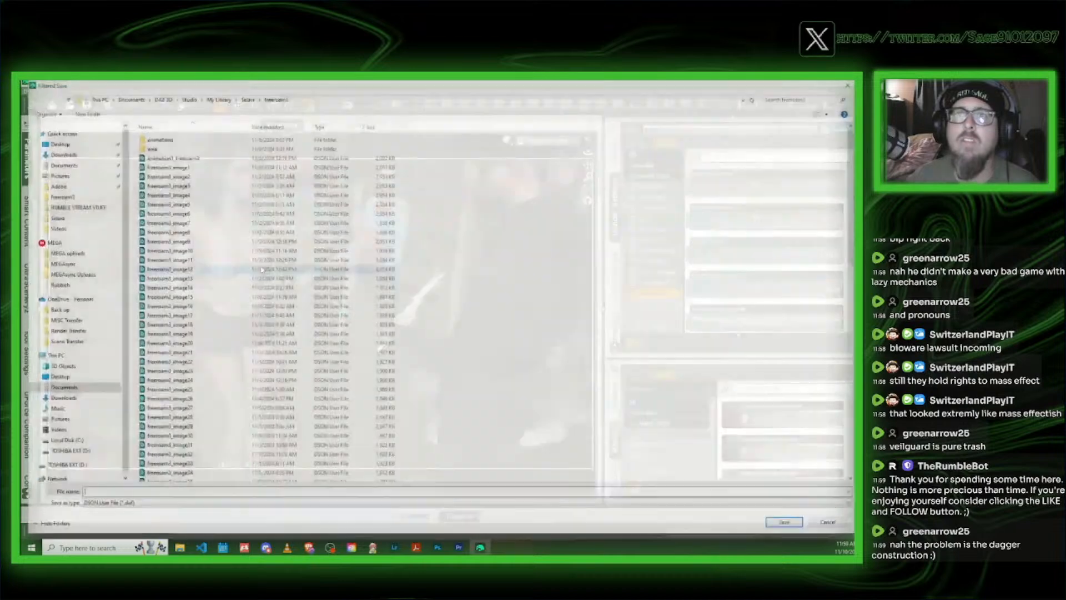
scroll(228, 311, "down", 5)
type("Ka")
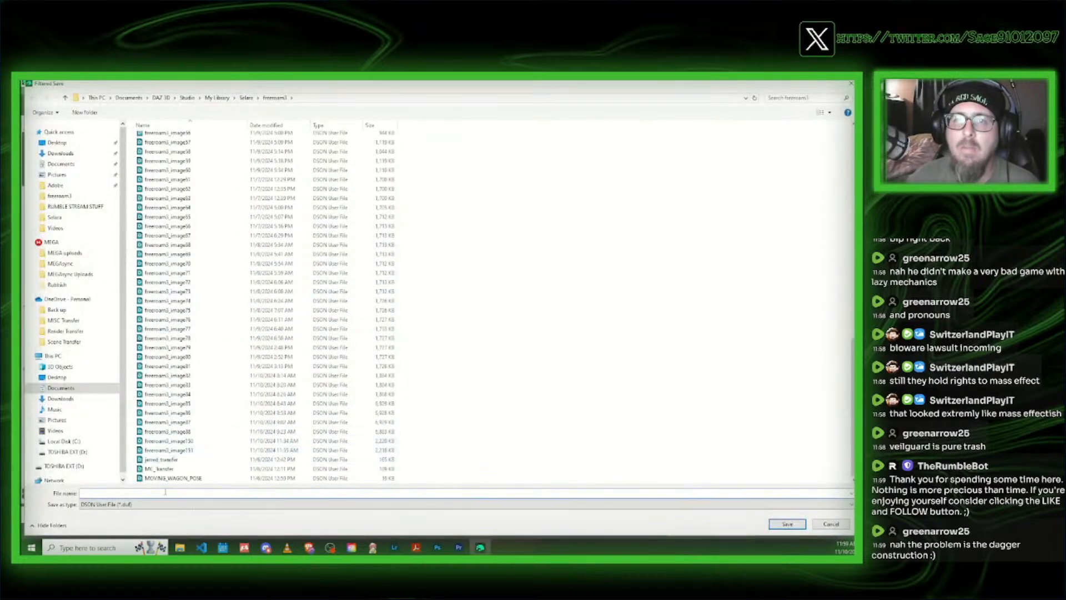
type("ra")
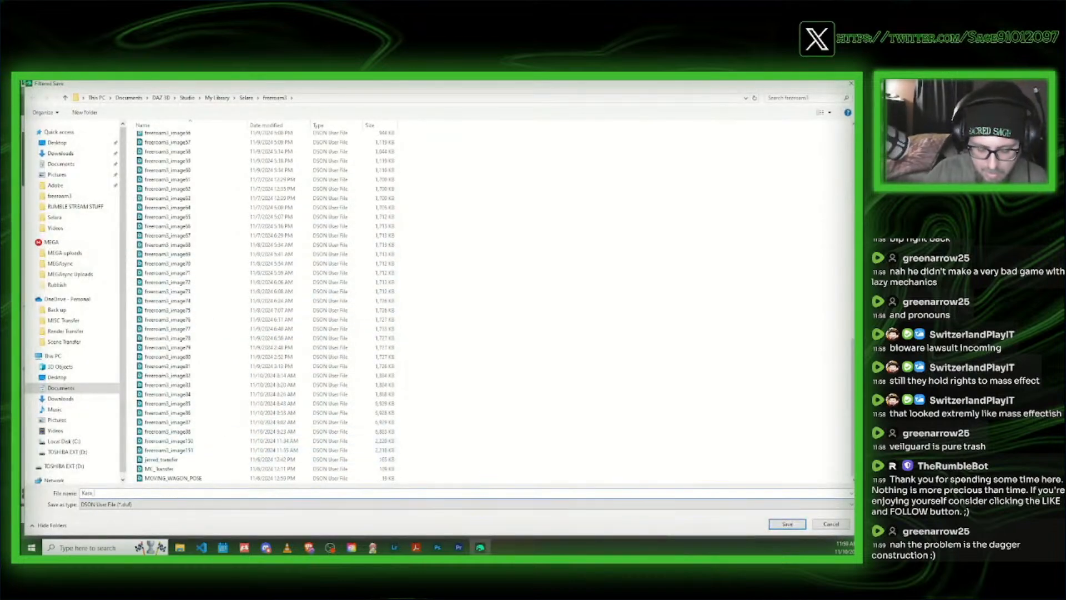
type("_transfer")
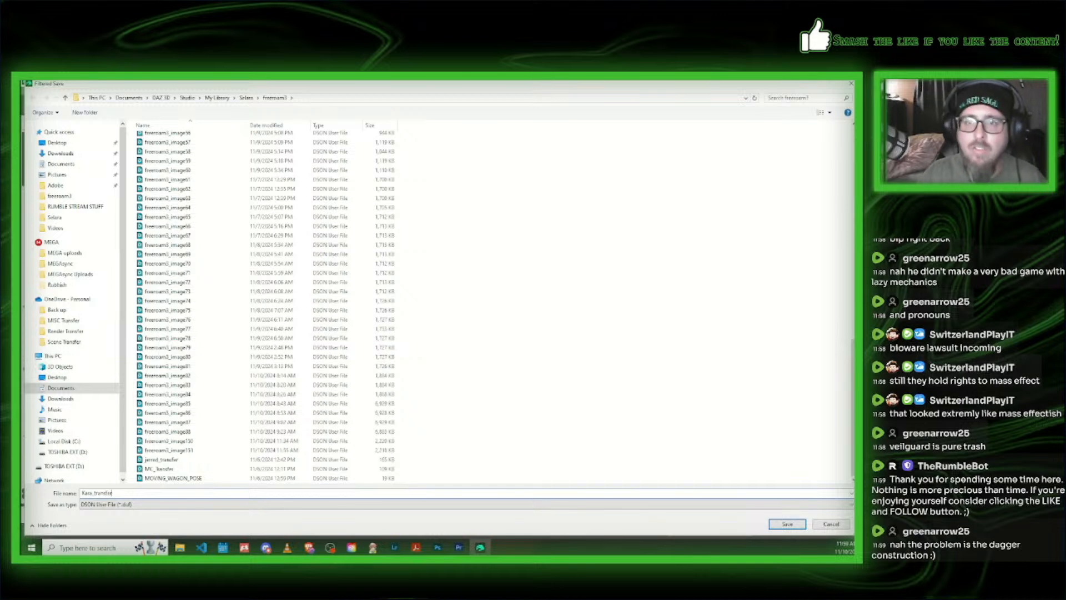
key("Return")
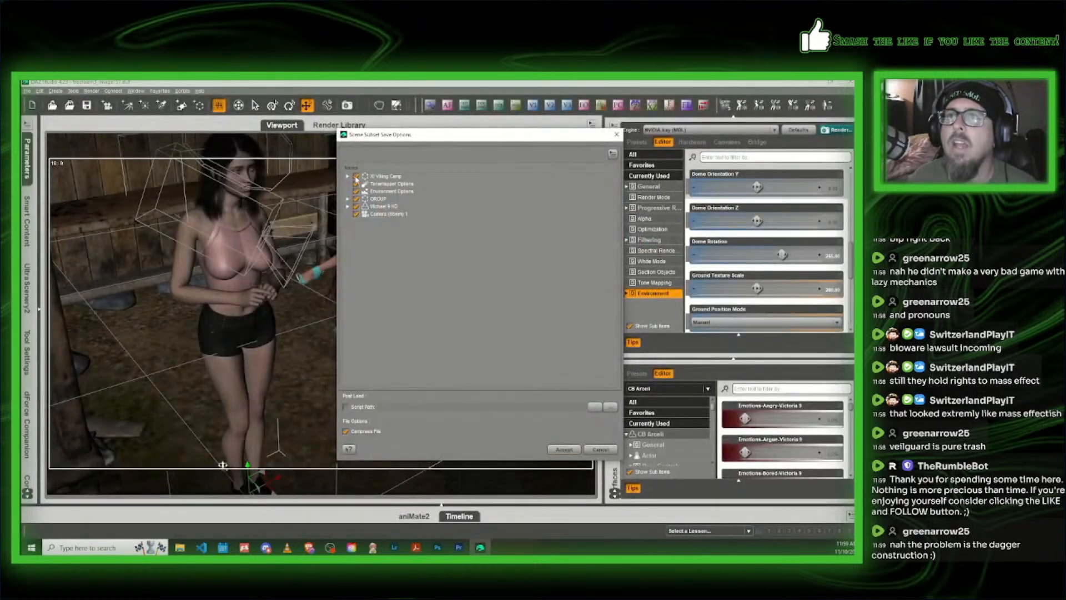
Step: Exclude the Viking Camp, Tonemapper Options, Environment Options, Victoria 9 HD, Genesis 9 and Michael 9 HD from the subset and accept it
left_click(356, 176)
left_click(357, 184)
left_click(357, 192)
left_click(348, 198)
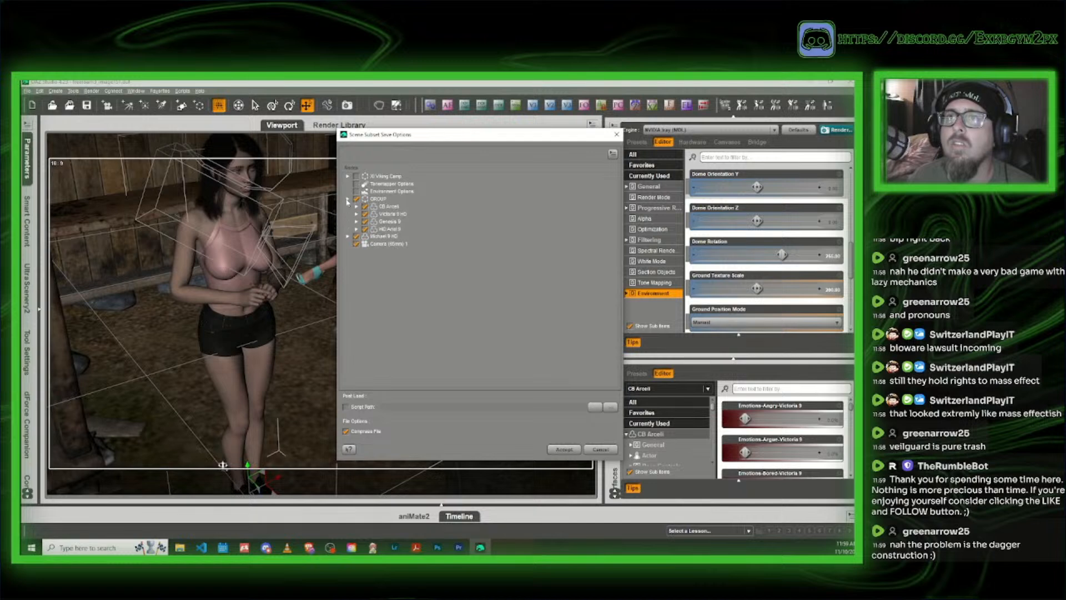
left_click(366, 214)
left_click(366, 221)
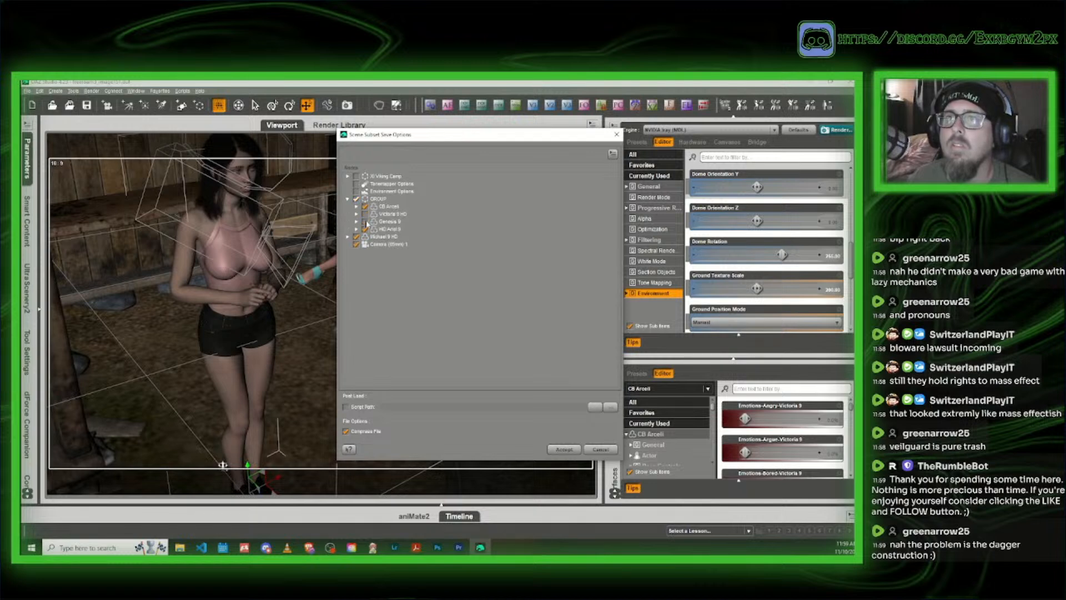
left_click(357, 237)
left_click(565, 449)
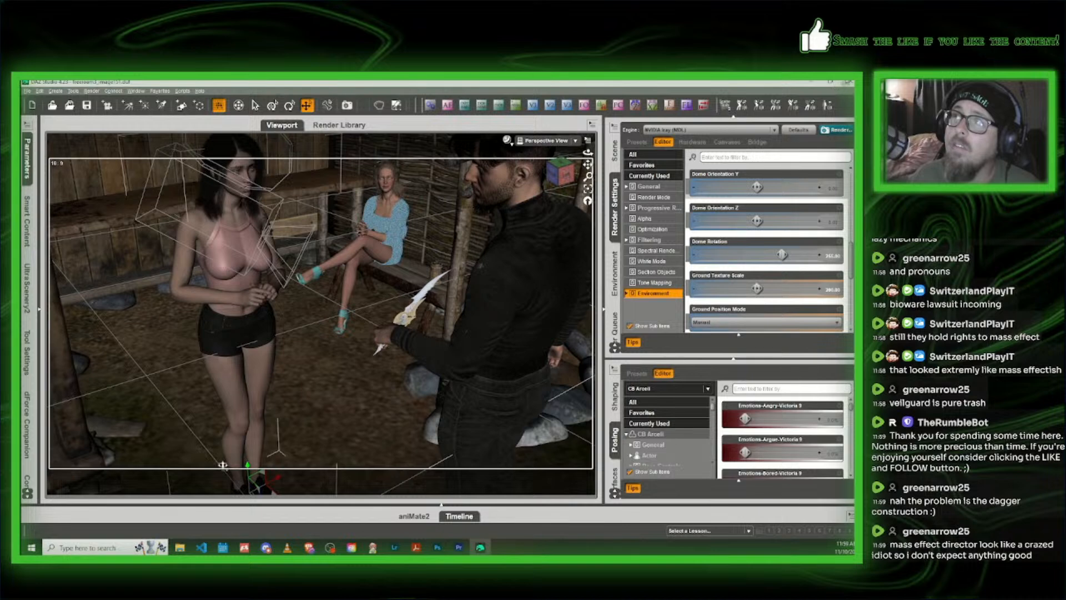
Step: Save the camp scene and close it for an empty one, discarding any further changes
left_click(87, 104)
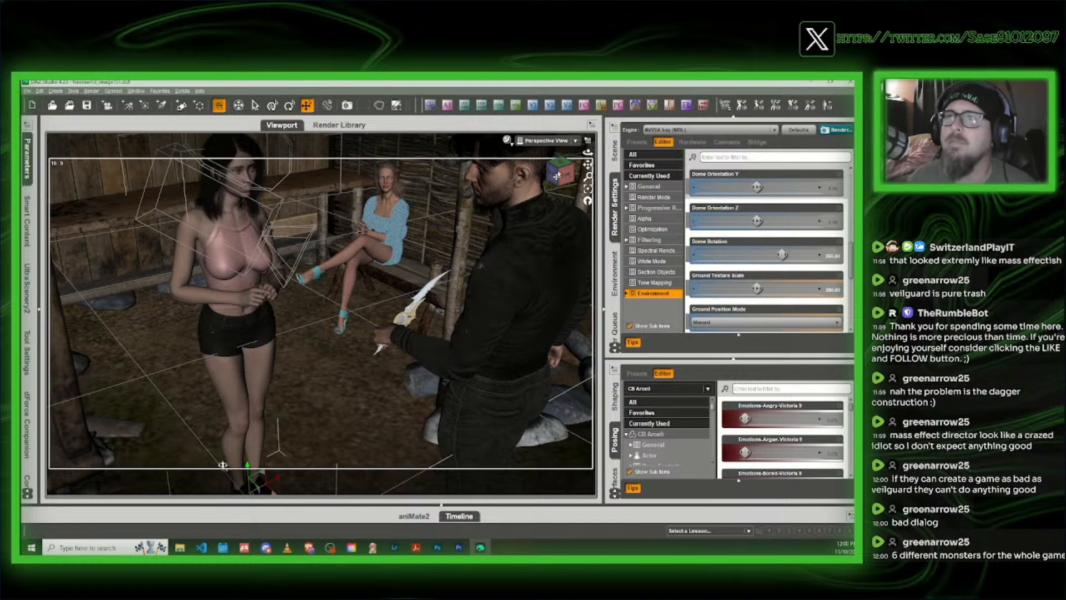
mouse_move(559, 175)
left_mouse_down()
mouse_move(605, 182)
mouse_move(538, 164)
mouse_move(561, 175)
left_mouse_up()
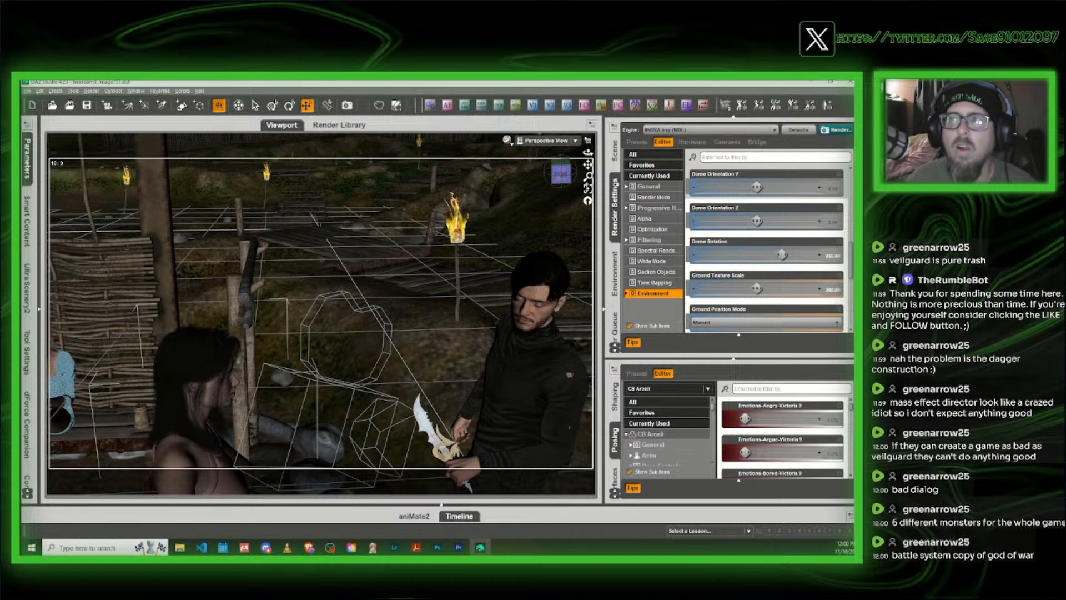
left_click(555, 174)
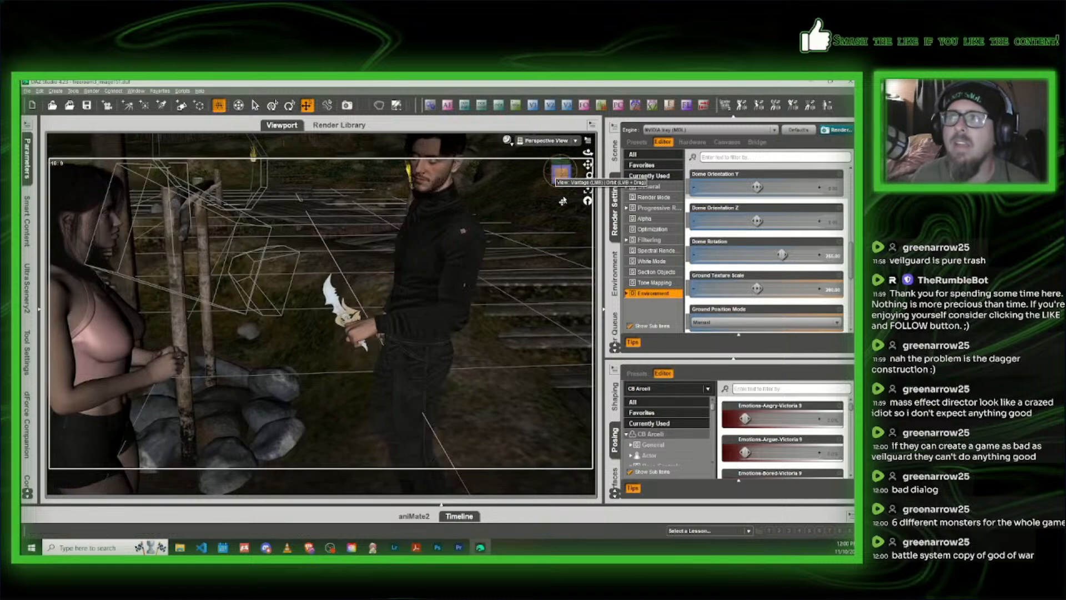
left_click(557, 173)
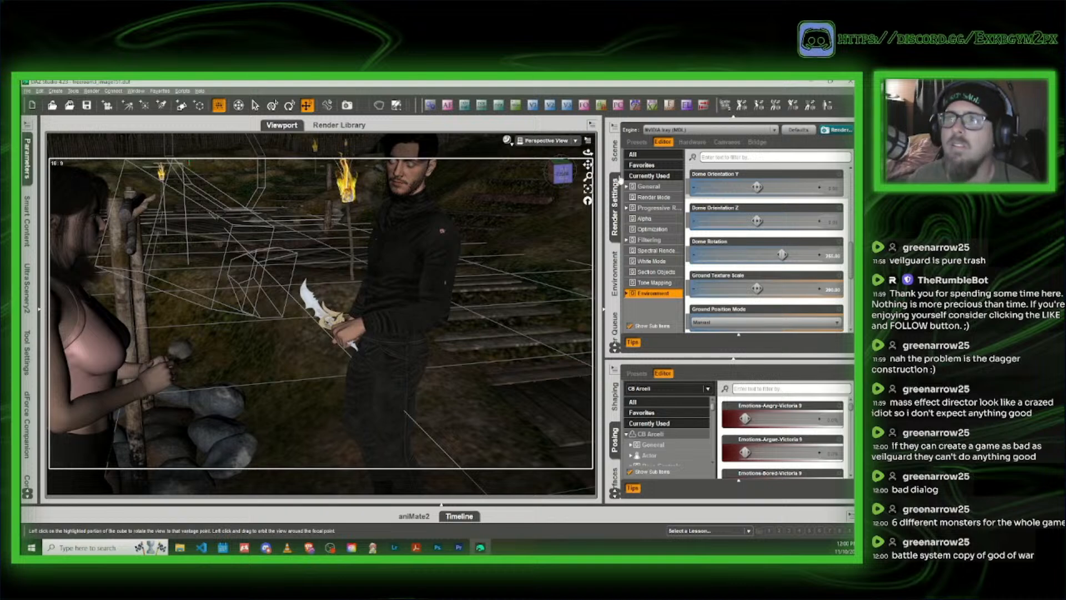
left_click(62, 109)
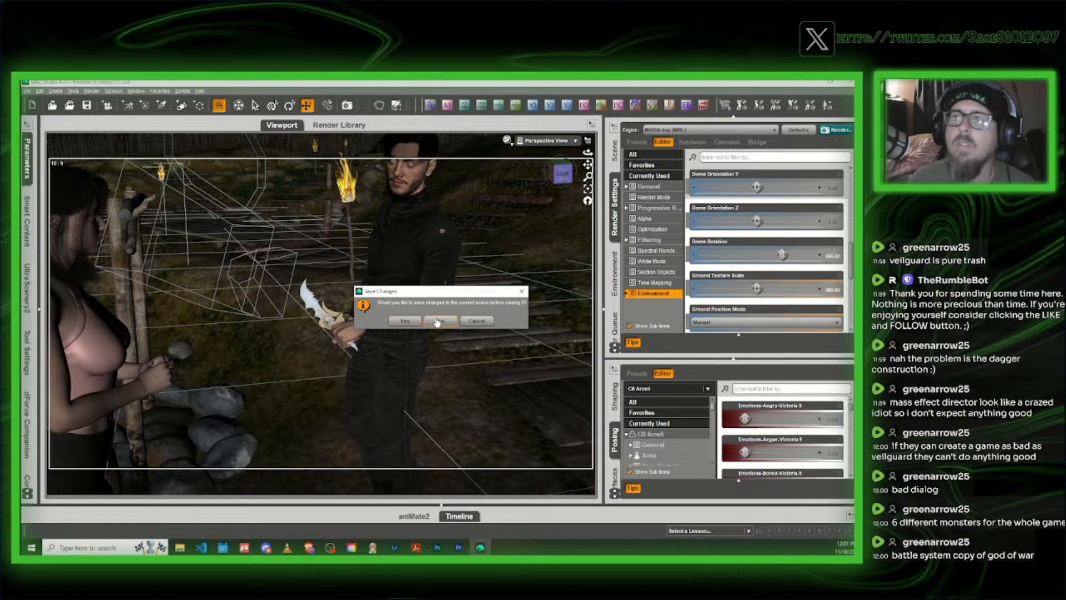
left_click(440, 320)
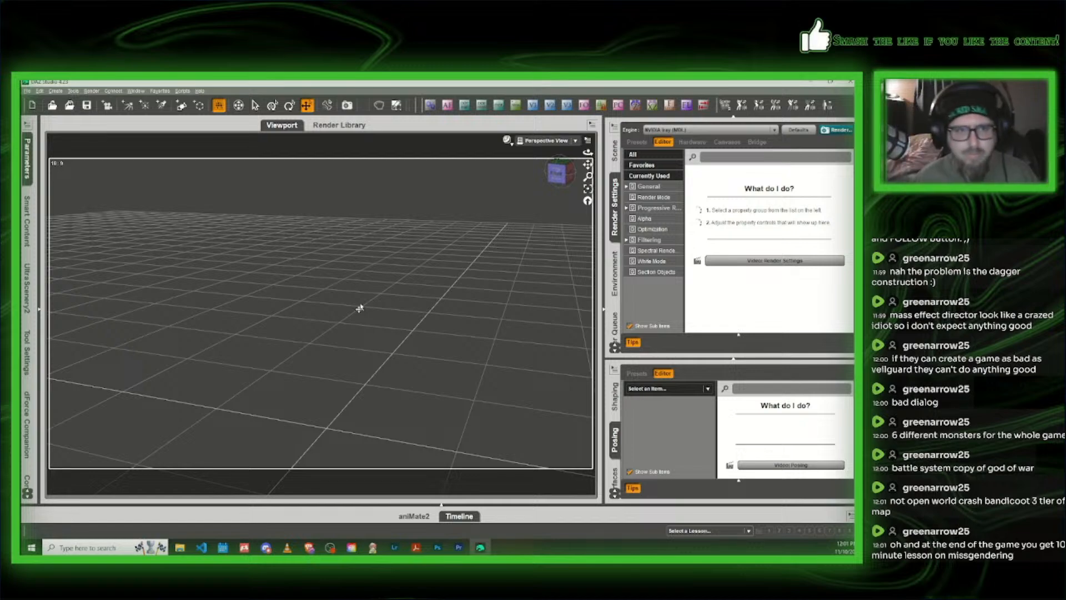
Step: Open the side_of_alehouse scene from the area folder inside freeroam3
left_click(53, 106)
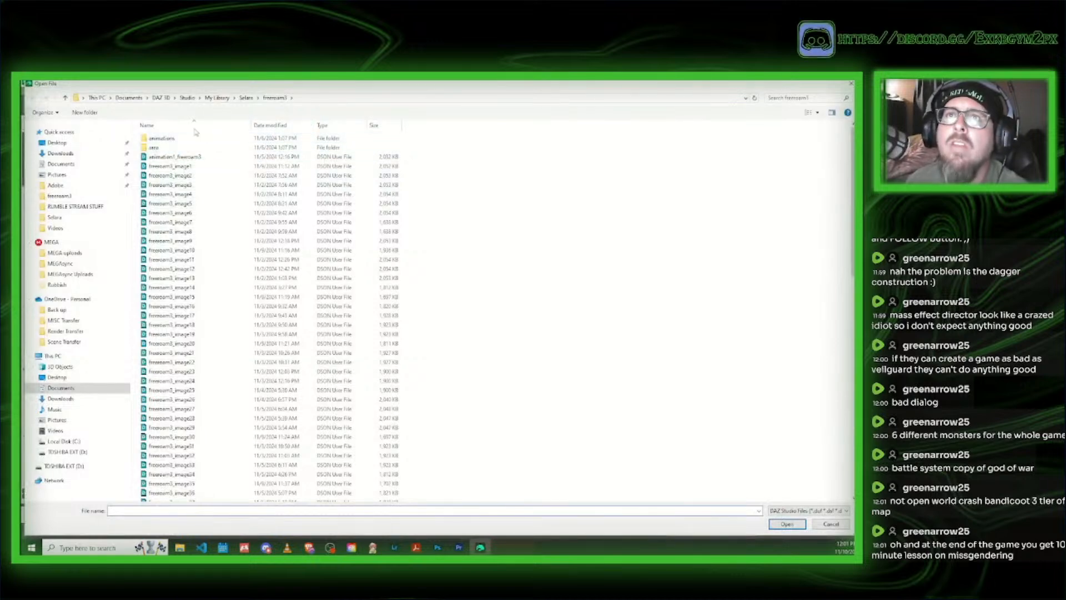
double_click(166, 148)
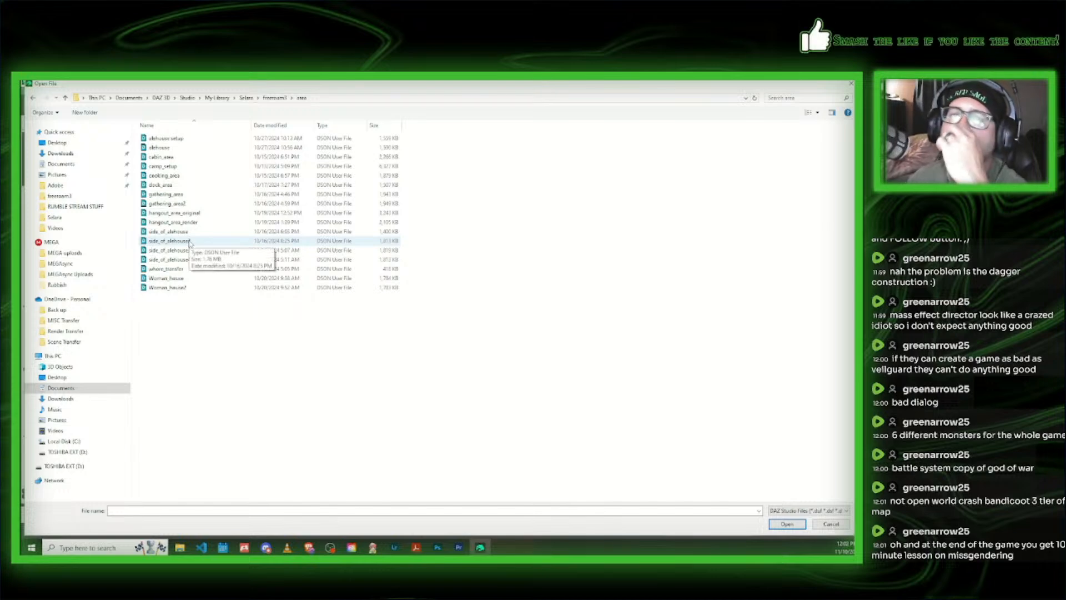
left_click(169, 231)
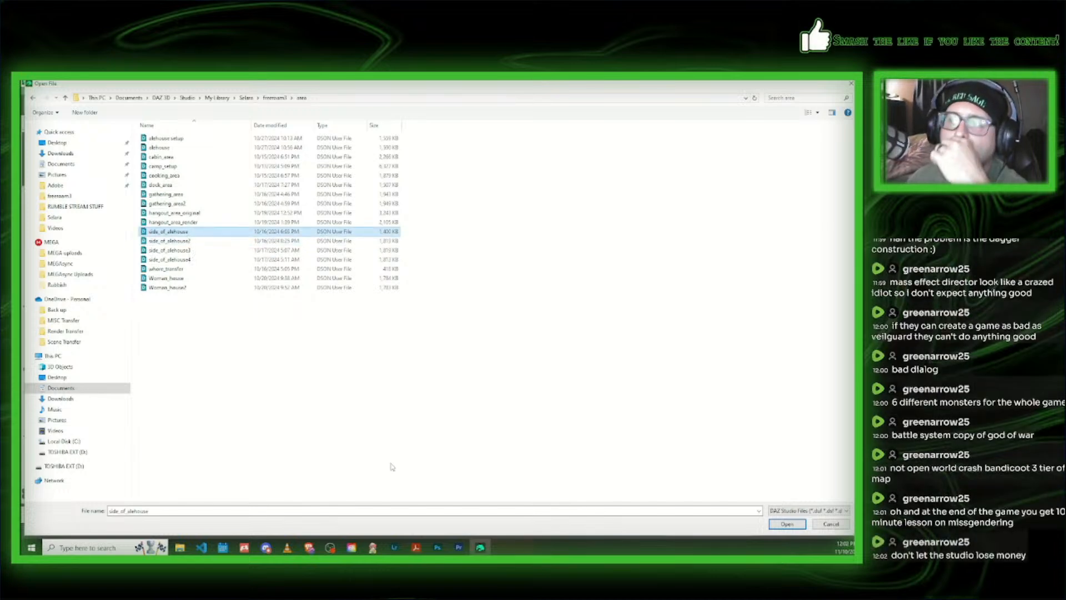
left_click(788, 524)
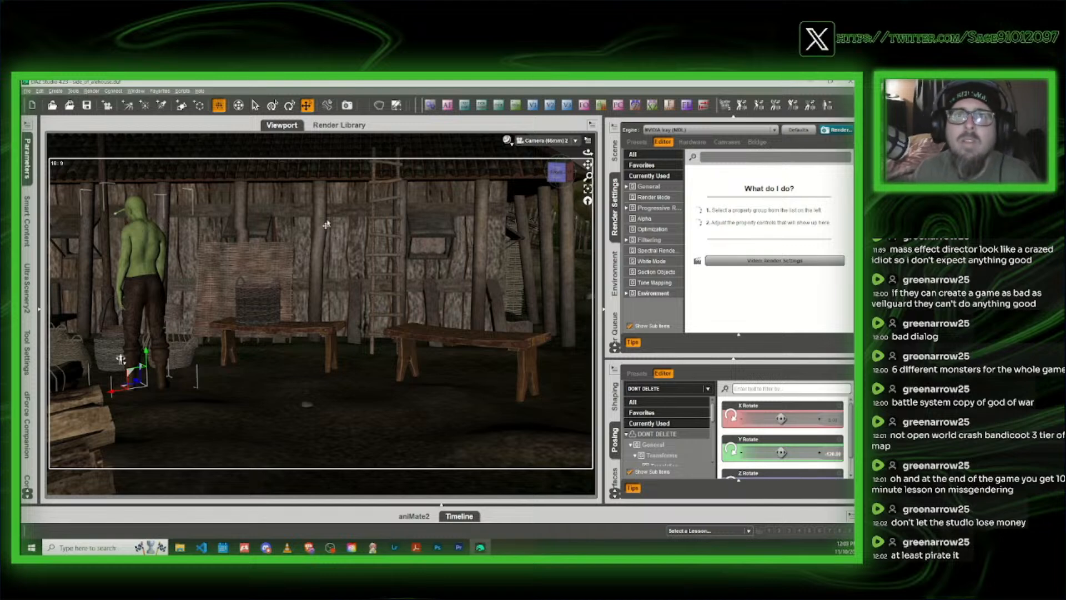
Step: Merge the Kara_transfer file from the freeroam3 folder into the alehouse scene
left_click(57, 111)
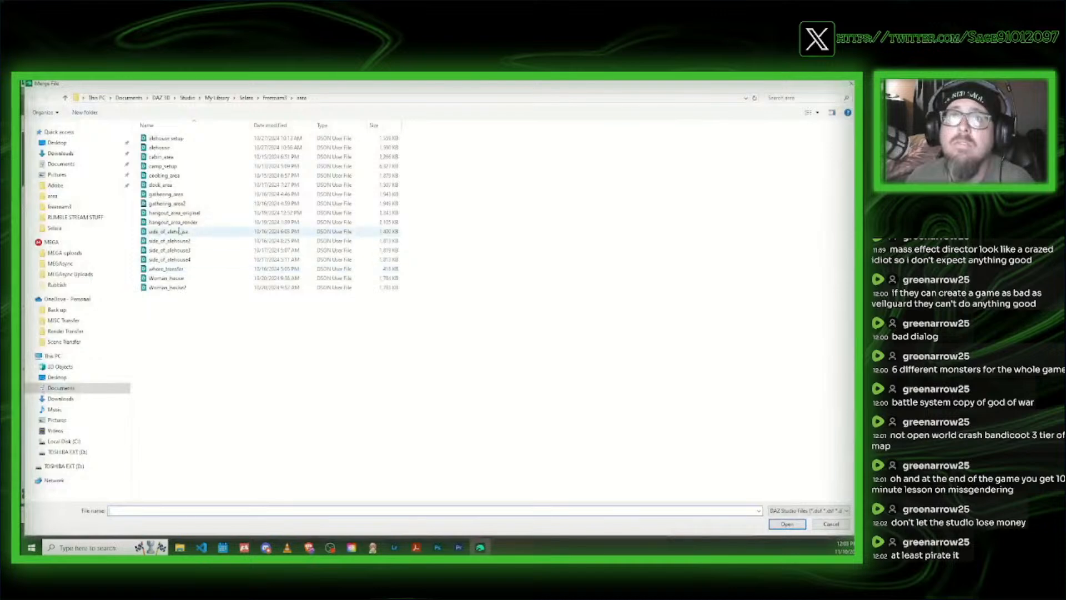
left_click(246, 98)
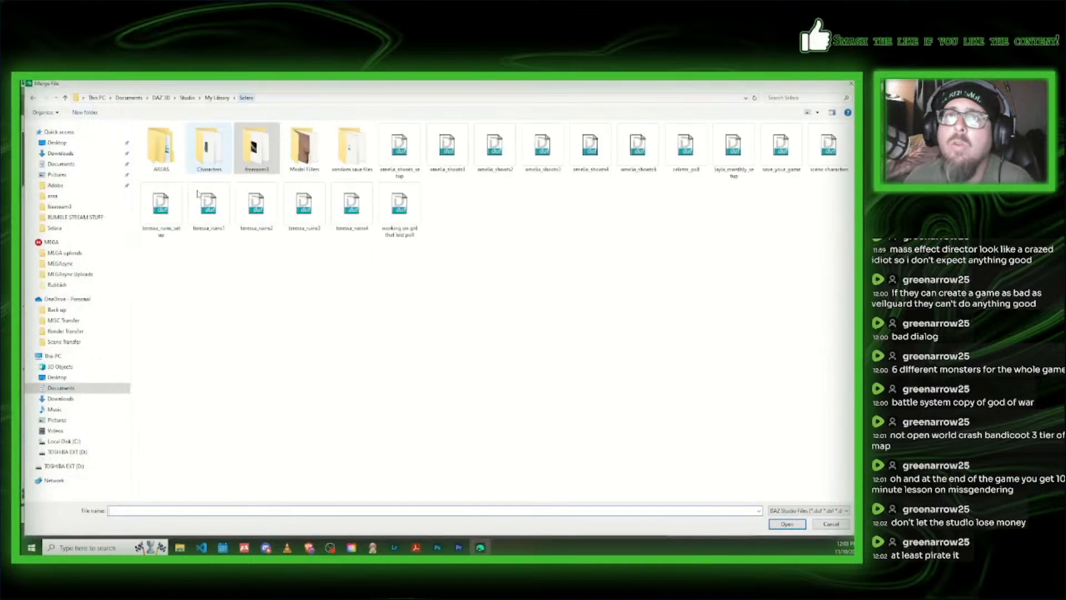
double_click(257, 147)
scroll(220, 444, "down", 10)
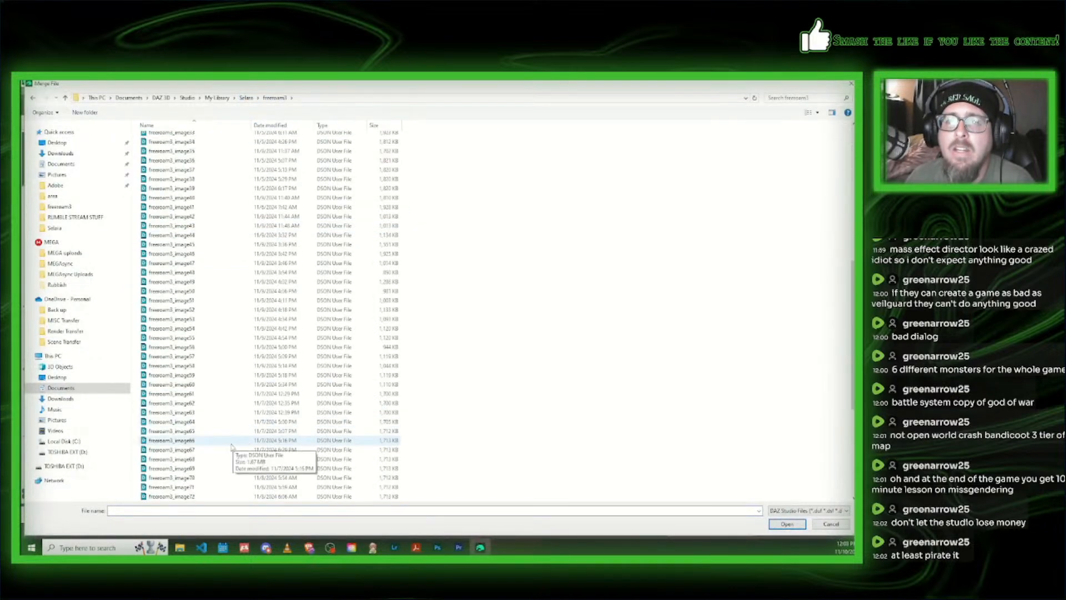
left_click(178, 478)
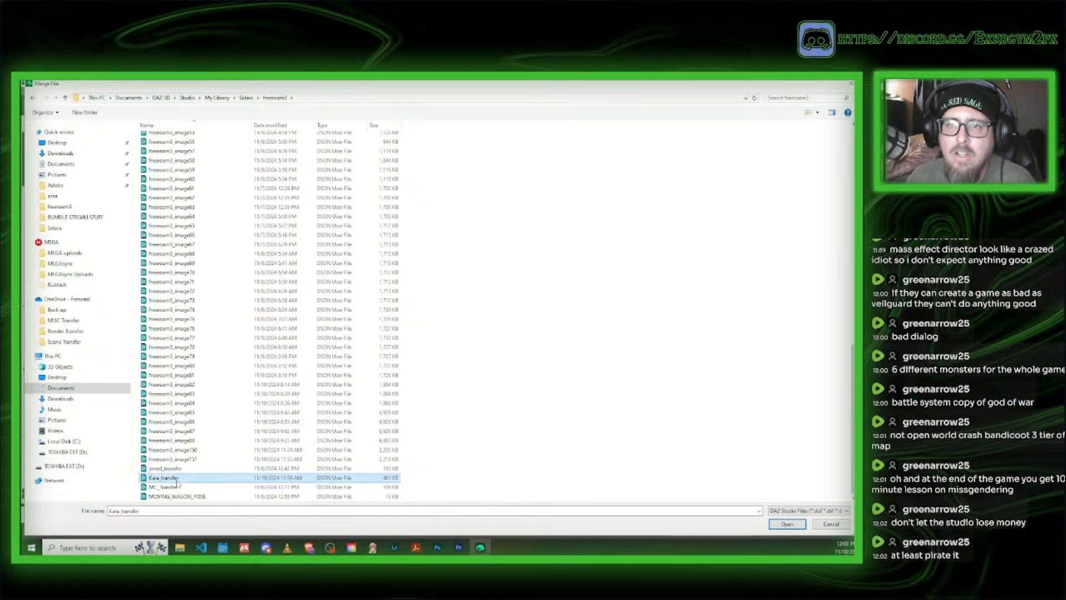
left_click(787, 525)
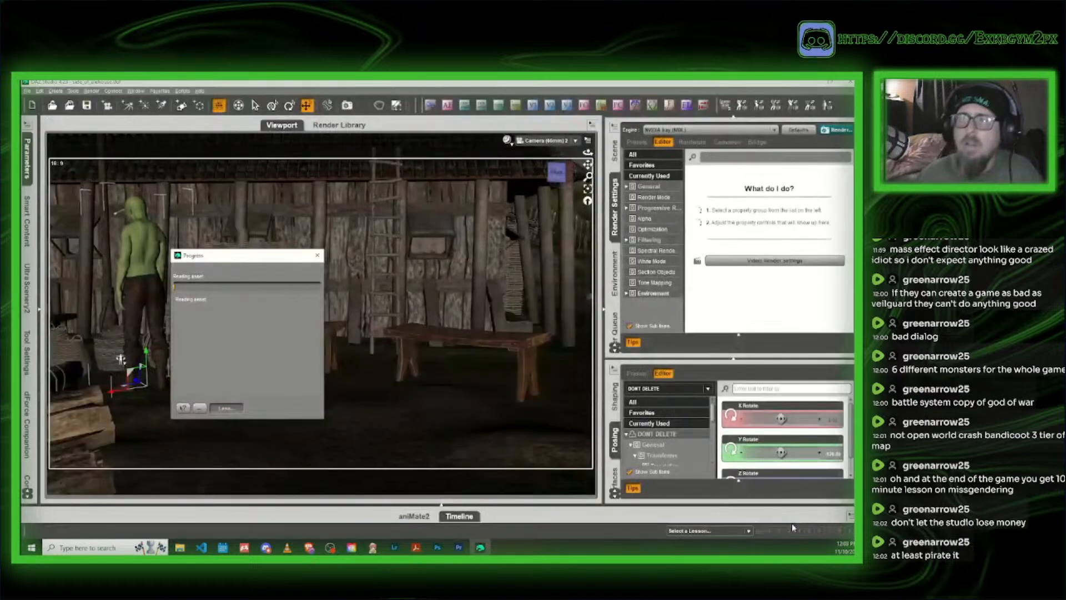
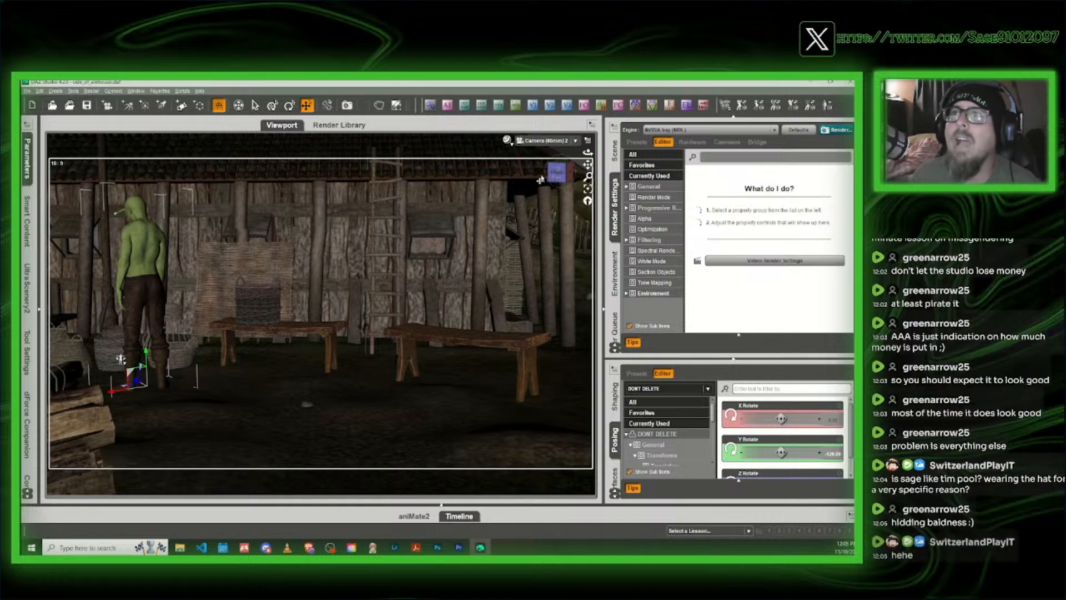
Step: Merge the MC_Transfer file from the freeroam3 folder into the alehouse scene
left_click(70, 106)
scroll(249, 433, "down", 6)
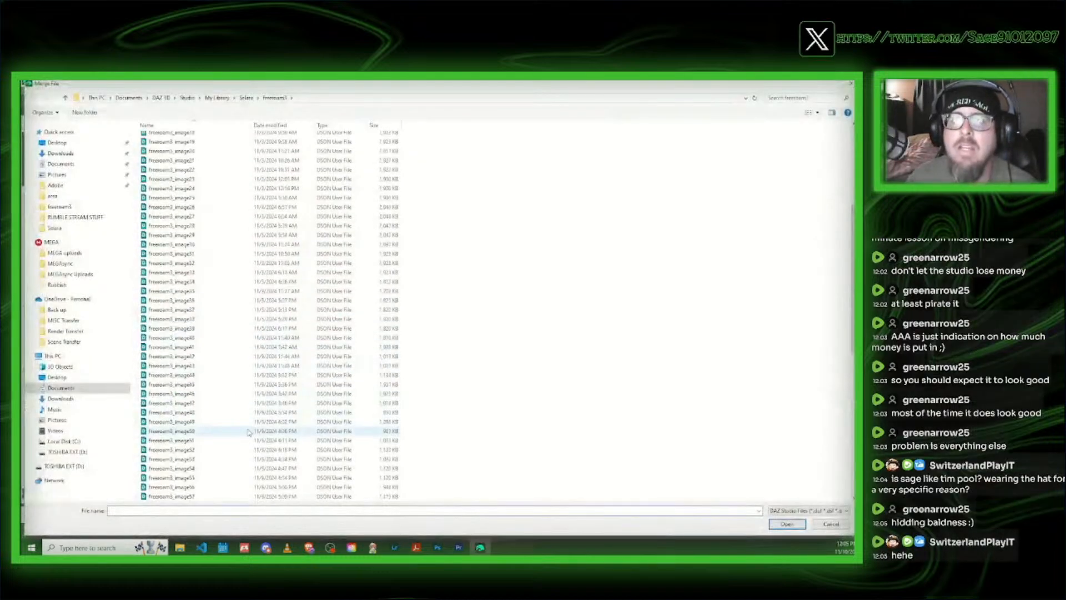
scroll(249, 433, "down", 12)
left_click(167, 486)
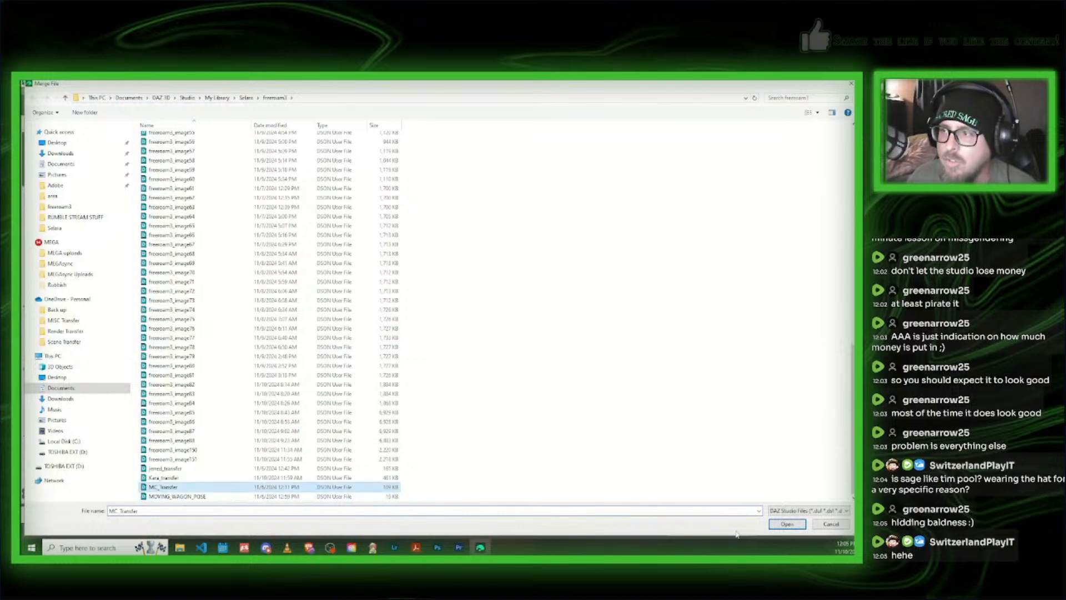
left_click(787, 524)
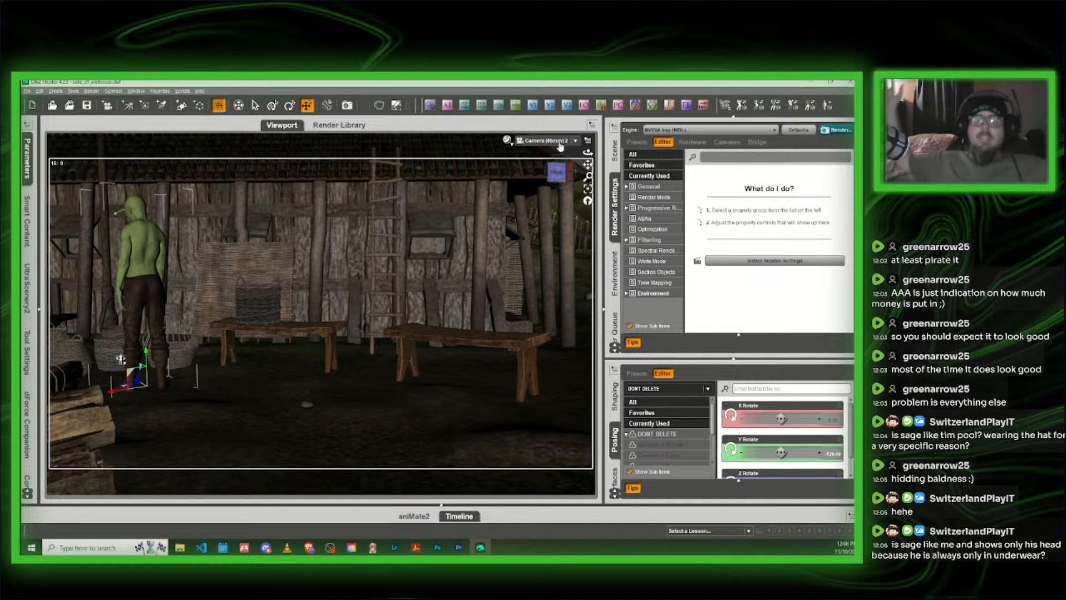
left_click(560, 145)
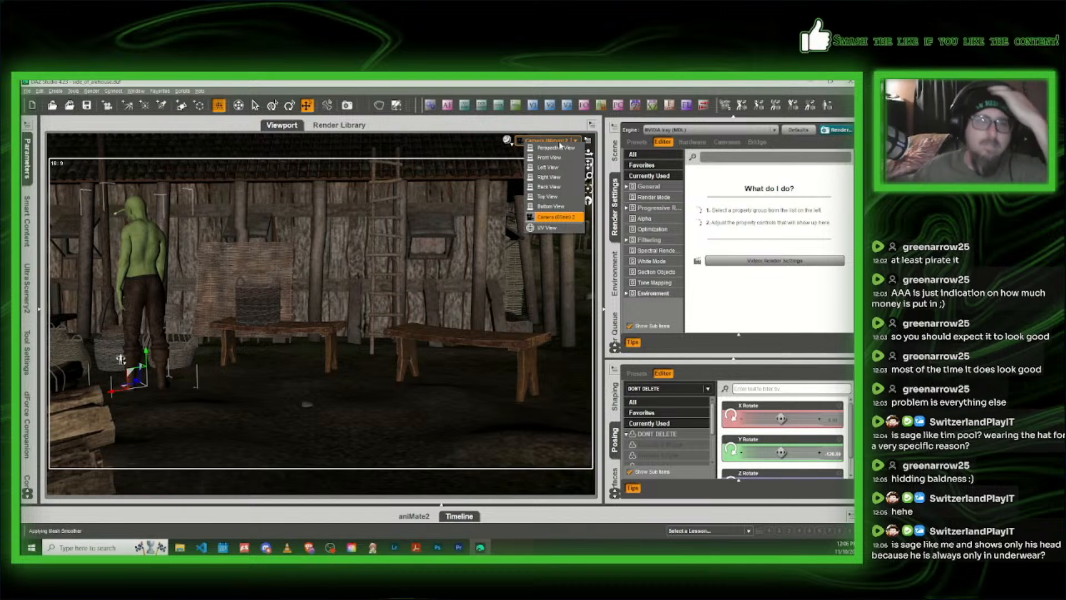
left_click(518, 83)
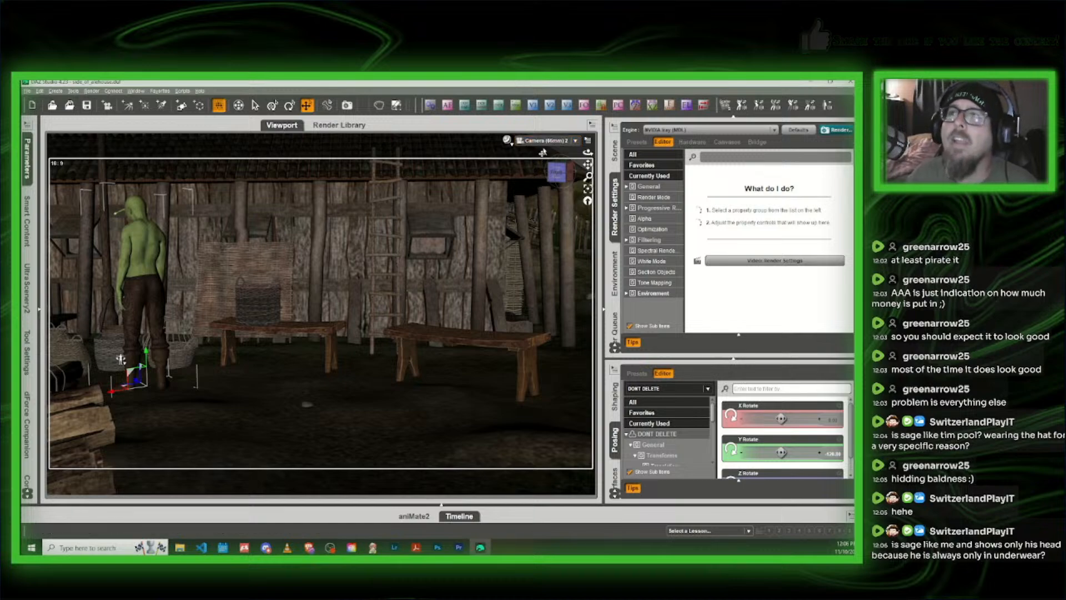
Step: Switch to the perspective view, move the Michael 9 HD figure back beside the wooden post on the slope, and hide him
left_click(550, 141)
left_click(547, 146)
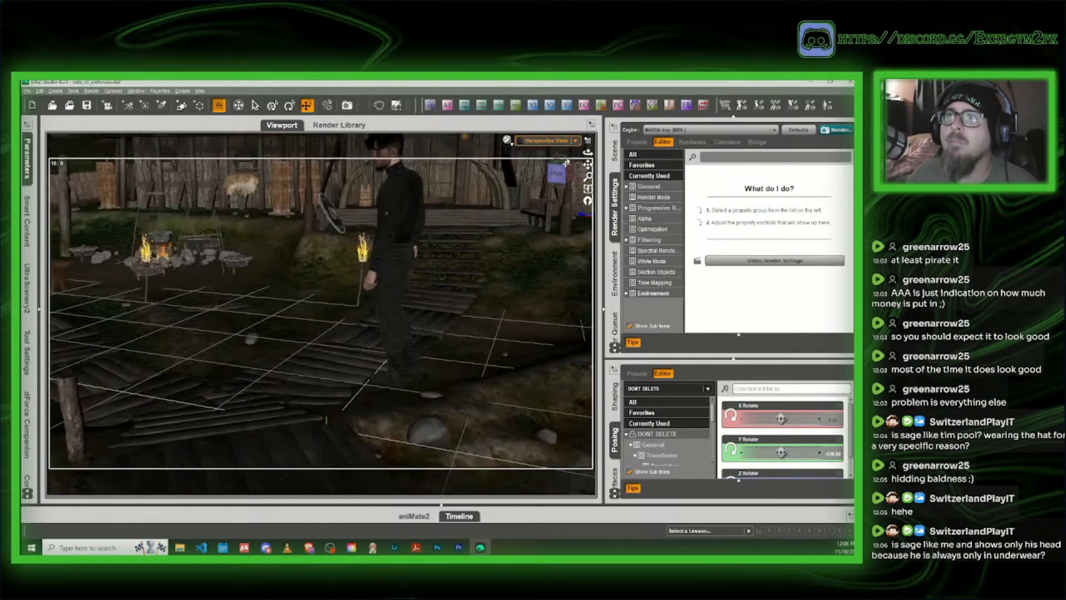
left_click(559, 175)
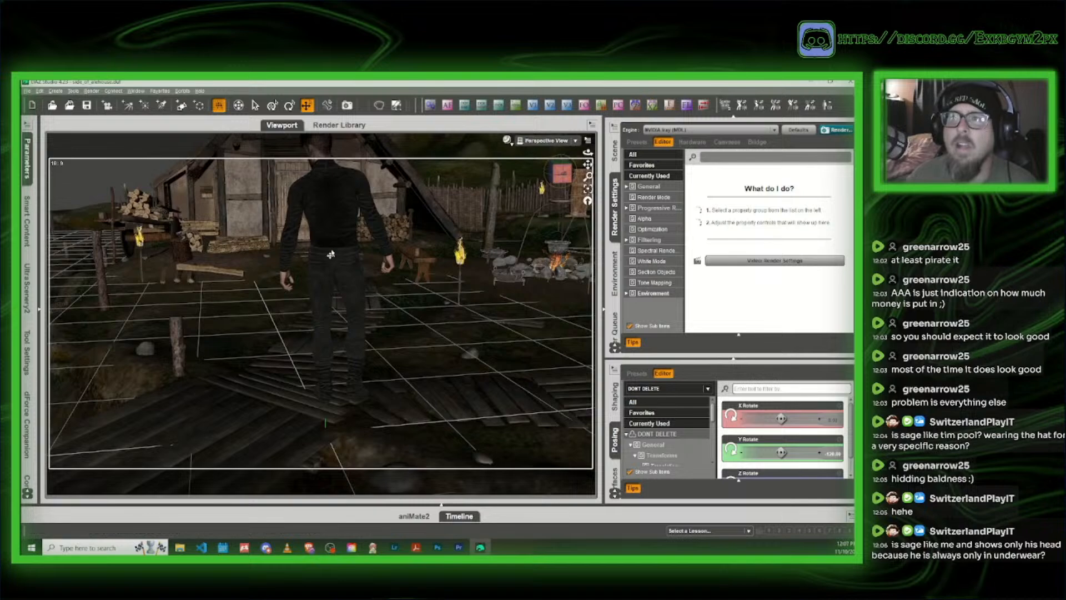
left_click_drag(560, 175, 576, 179)
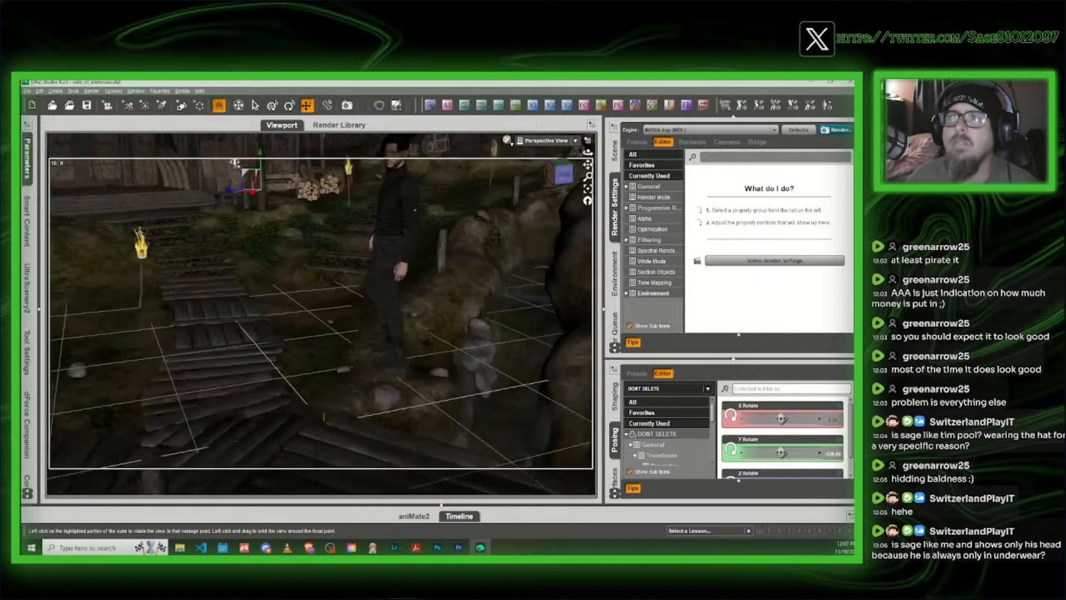
left_click(561, 174)
left_click(407, 265)
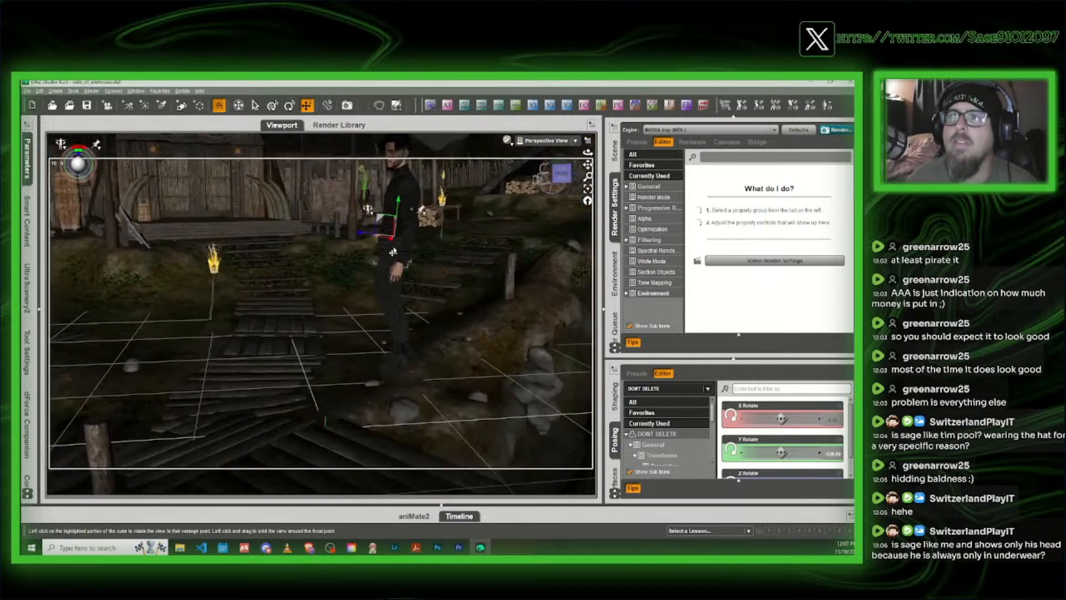
left_click_drag(369, 360, 496, 280)
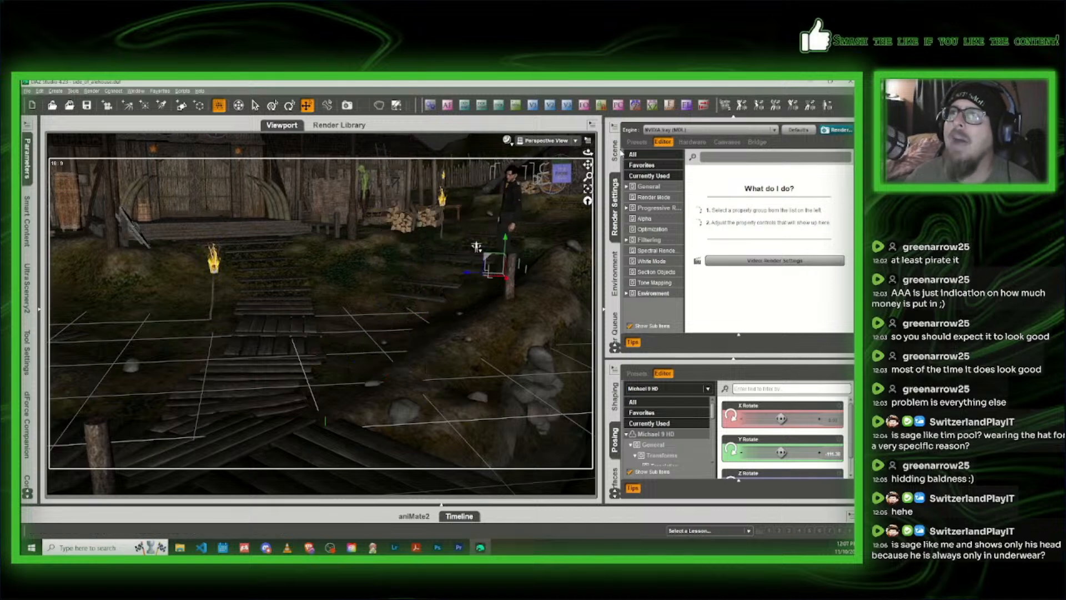
left_click(615, 153)
left_click(629, 225)
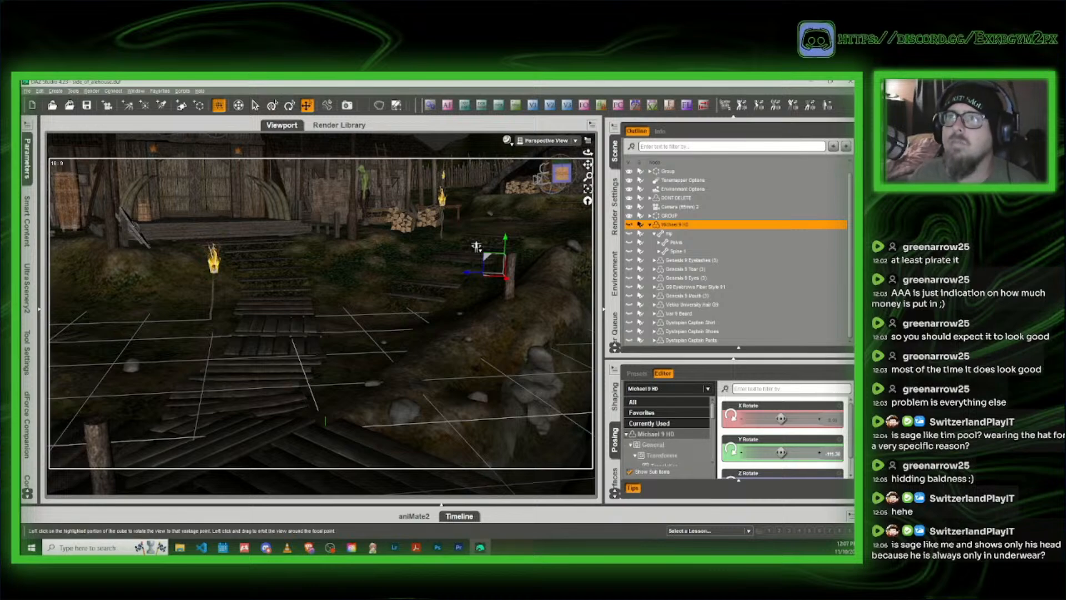
Step: Select the woman beside the building, move her out onto the plank walkway and raise her until her feet stand on the boards
left_click_drag(562, 177, 371, 238)
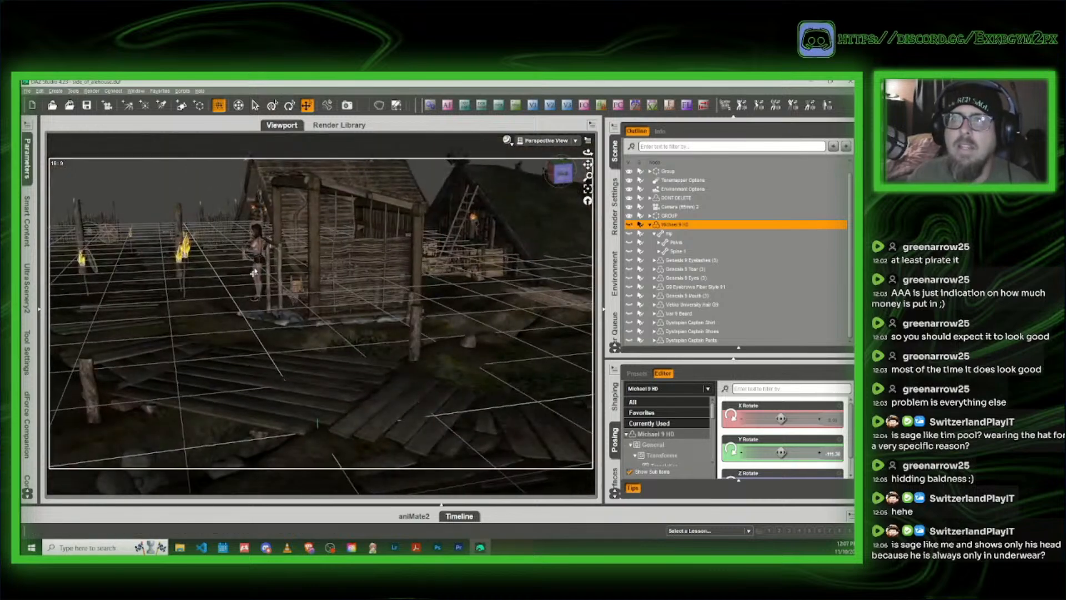
left_click(256, 244)
left_click_drag(250, 314, 358, 489)
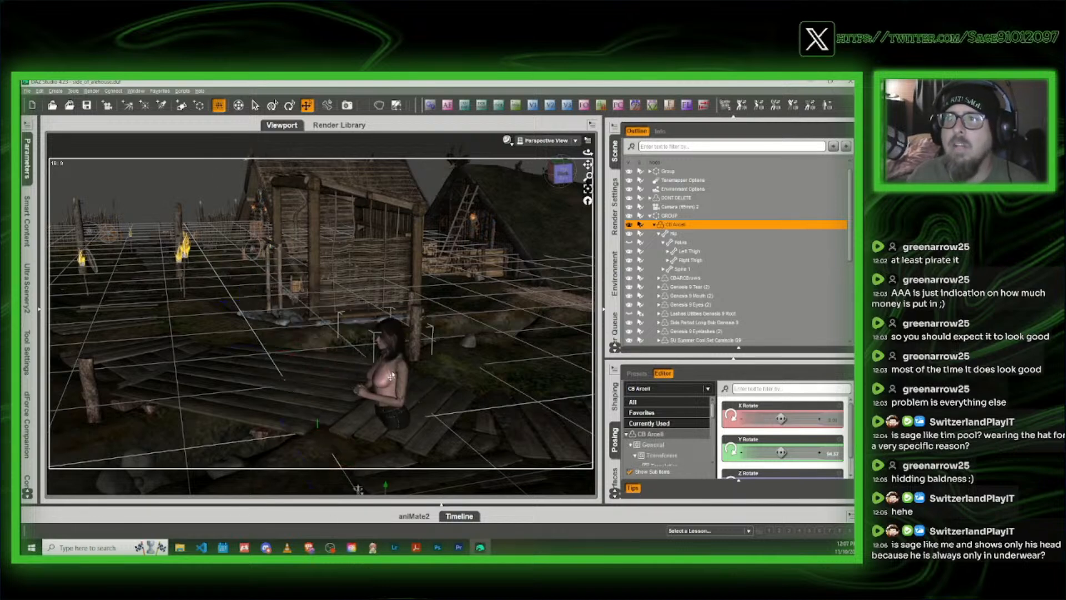
middle_click_drag(390, 409, 526, 224)
left_click_drag(553, 183, 548, 189)
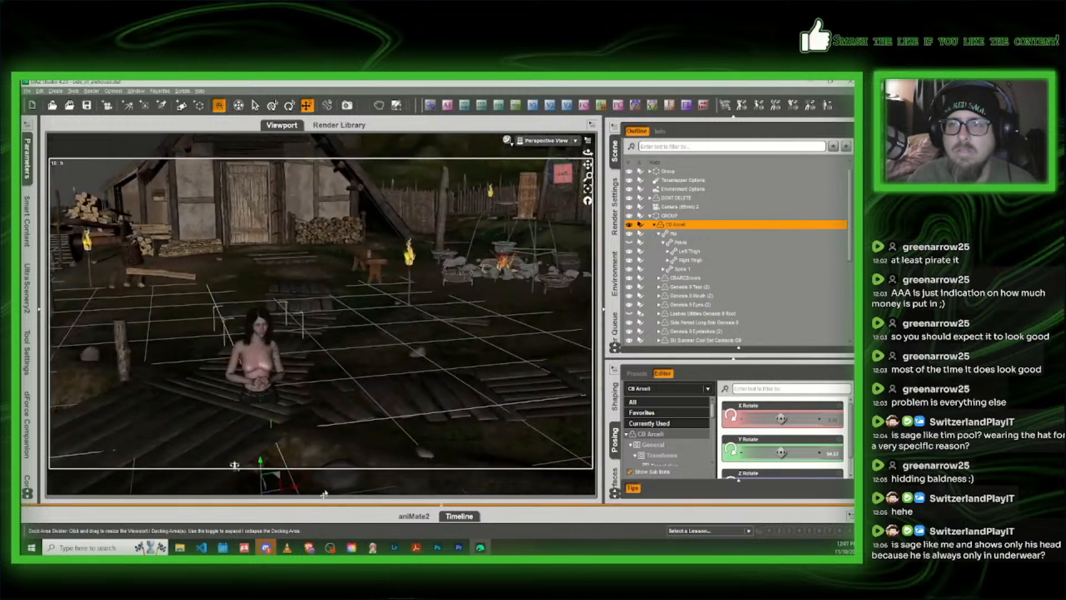
left_click_drag(259, 463, 269, 349)
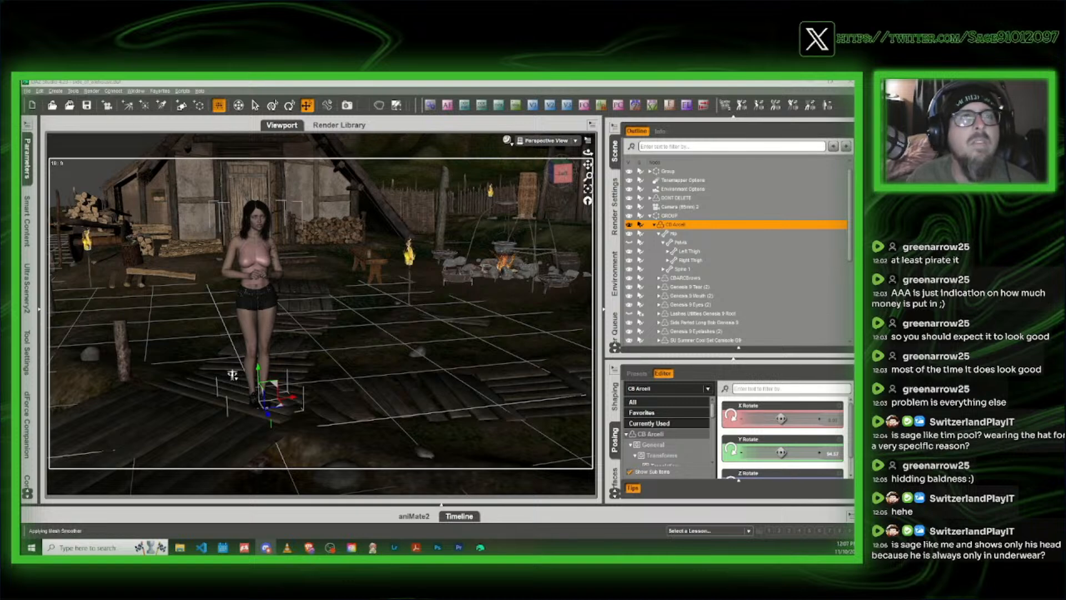
left_click(232, 376)
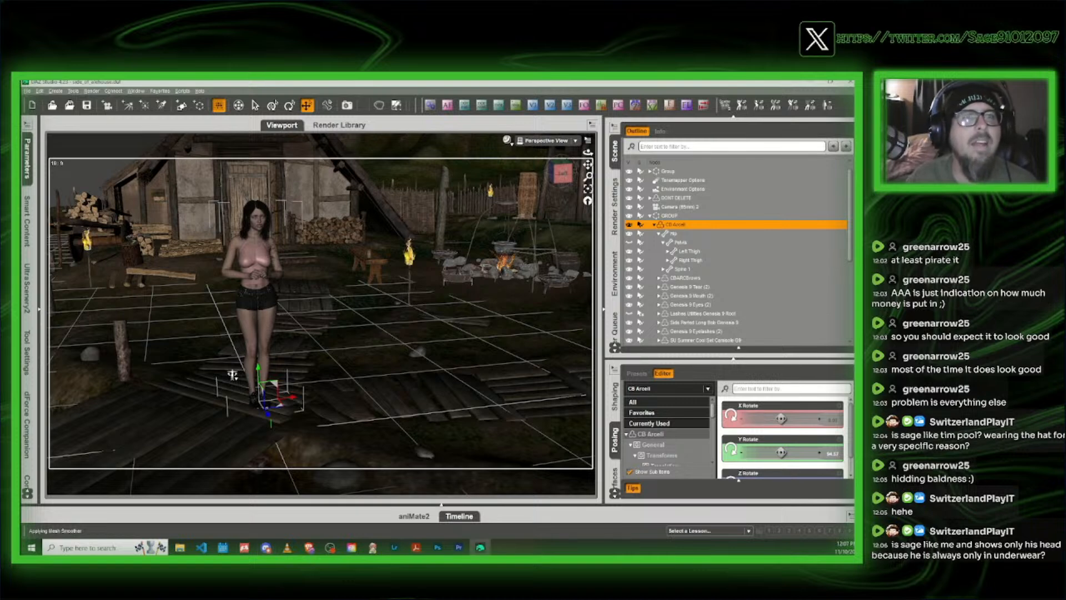
Step: Move the woman farther back up the slope toward the alehouse and raise her to stand at the plank steps
left_click_drag(278, 409, 504, 396)
left_click_drag(598, 427, 598, 427)
left_click_drag(558, 175, 557, 175)
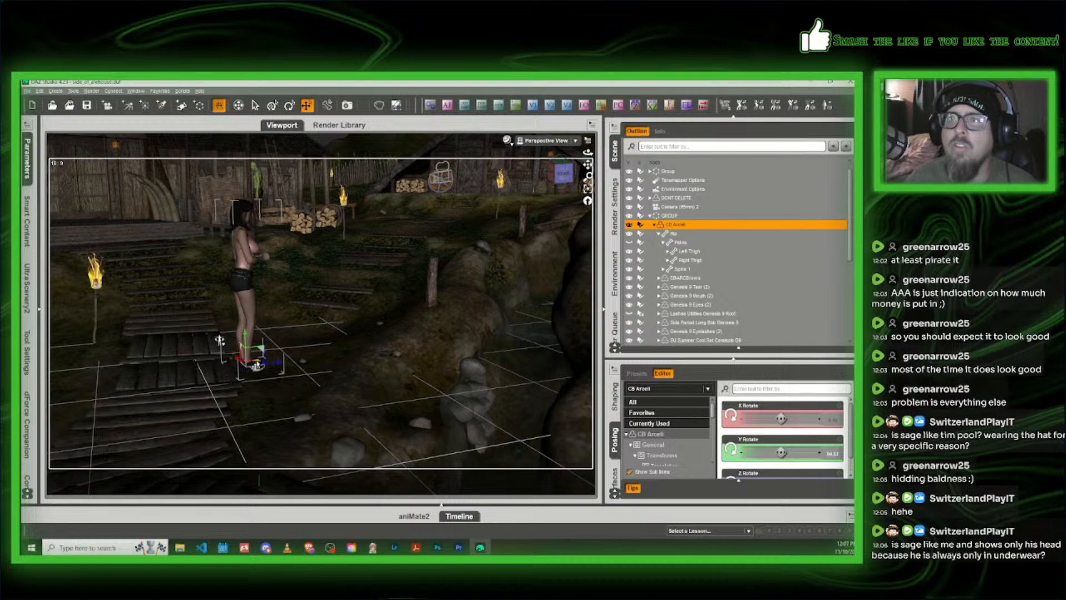
left_click_drag(259, 366, 371, 283)
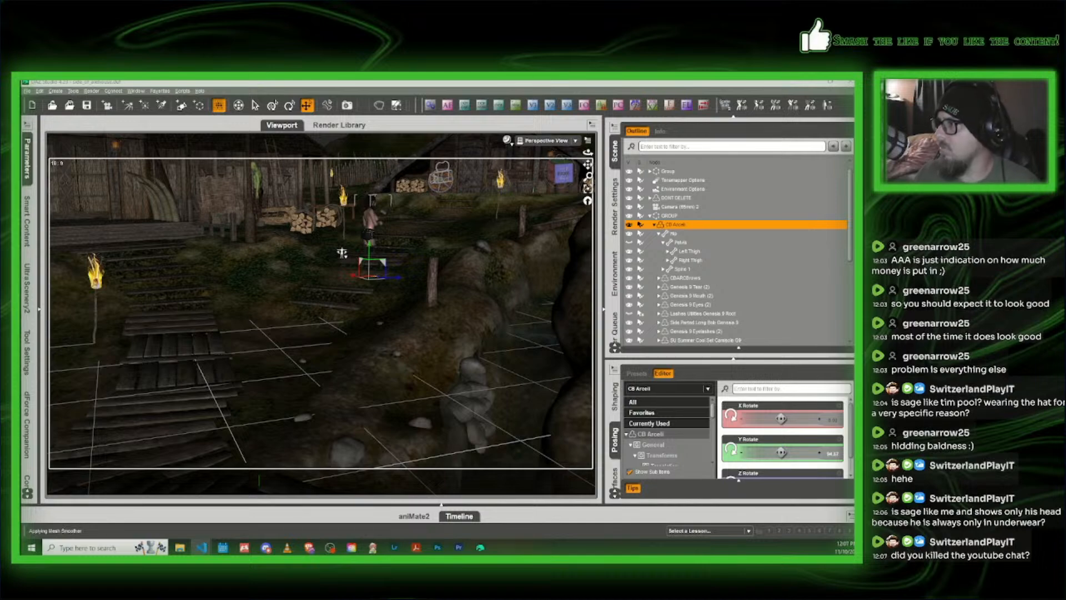
left_click(561, 175)
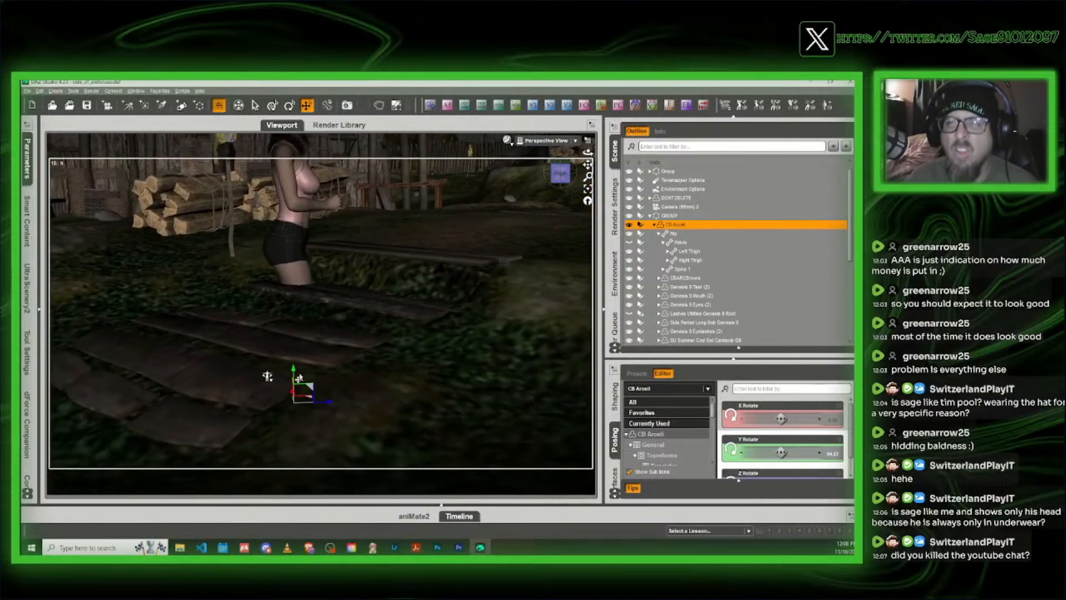
left_click_drag(267, 376, 266, 273)
scroll(311, 267, "down", 4)
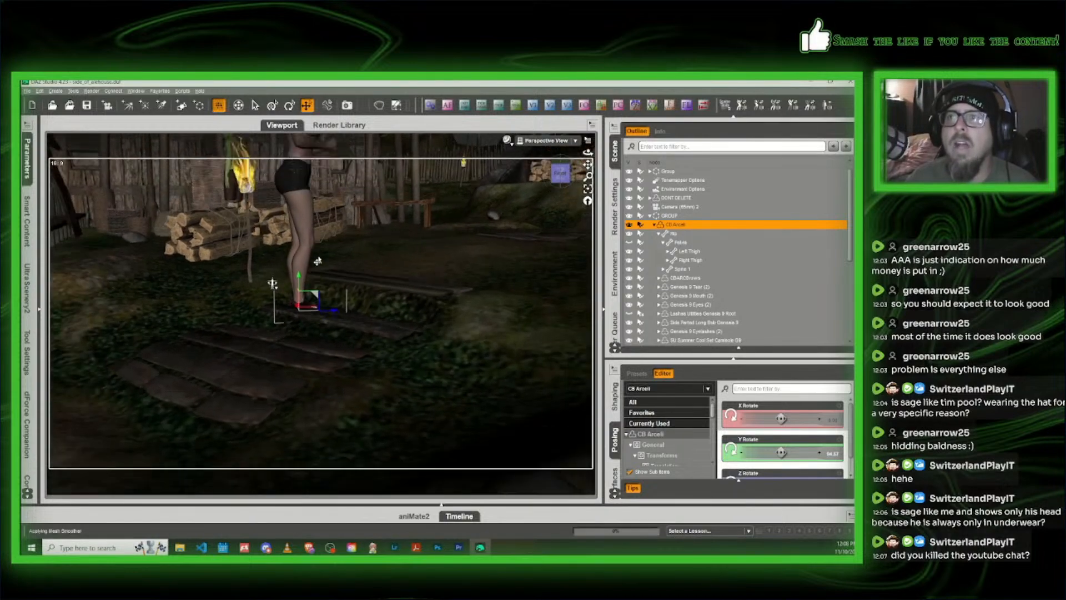
Step: Move the woman sideways past the torch and firewood stacks, and rotate her to face the alehouse wall
middle_click_drag(312, 267, 312, 439)
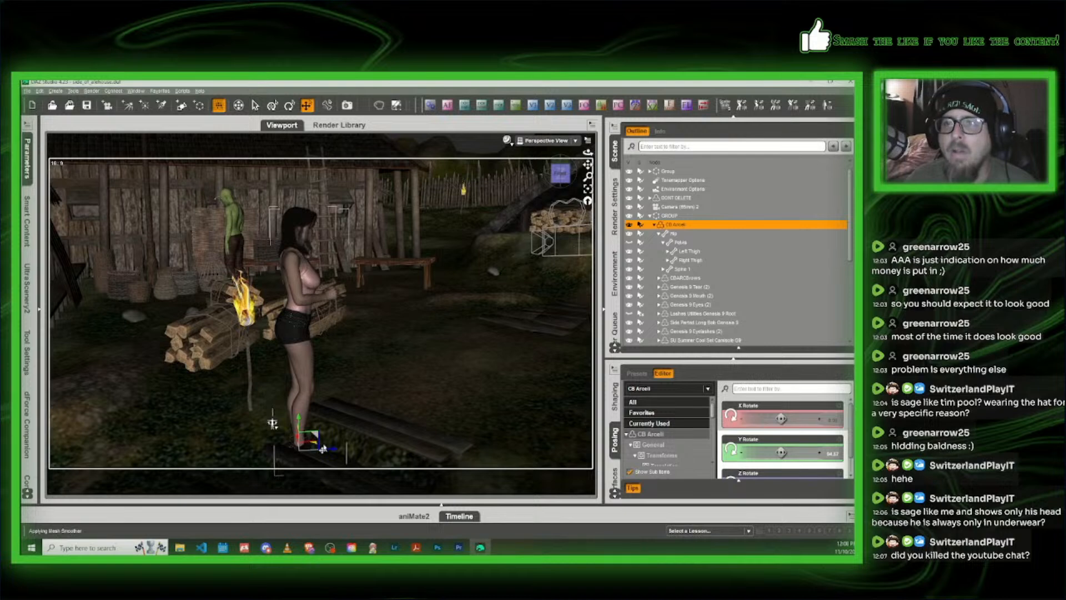
left_click_drag(323, 449, 408, 423)
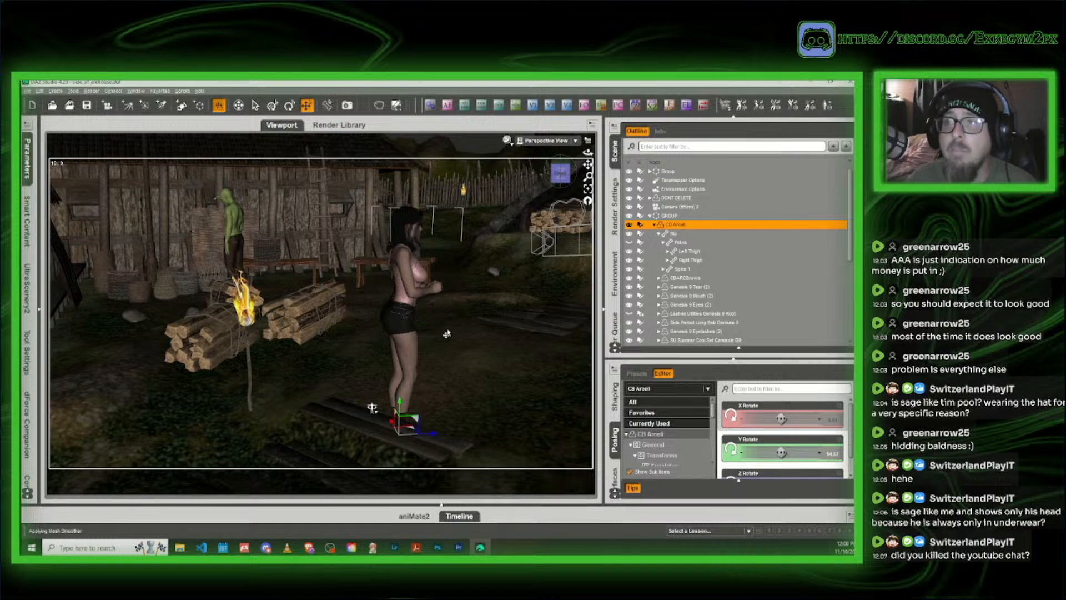
scroll(447, 334, "down", 1)
left_click(289, 105)
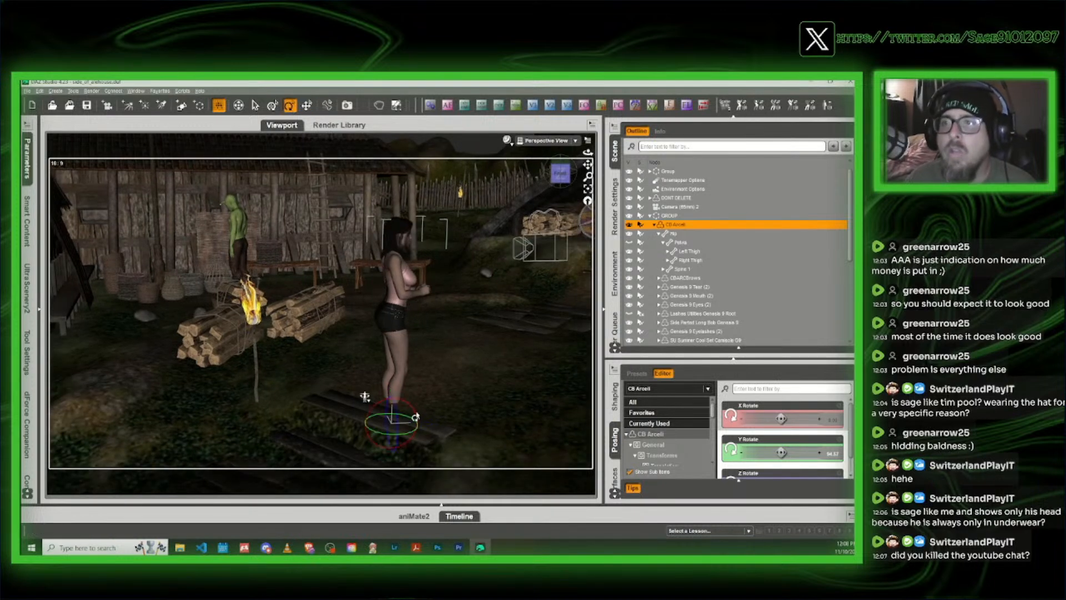
left_click_drag(407, 441, 426, 431)
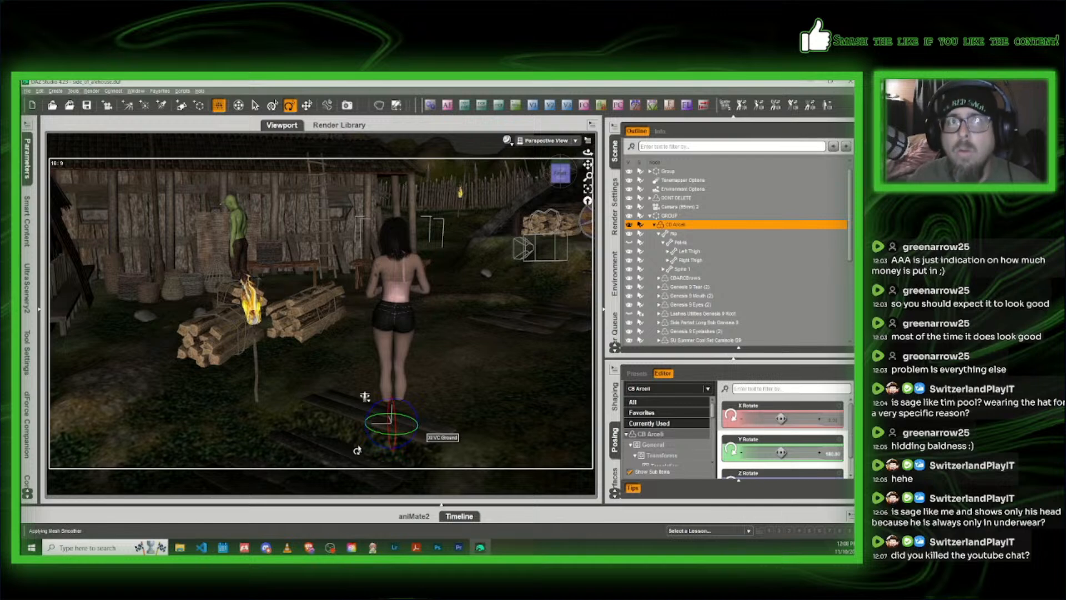
Step: Raise the woman and fine-tune her height so her shoes rest on the ground beside the planks
left_click(307, 106)
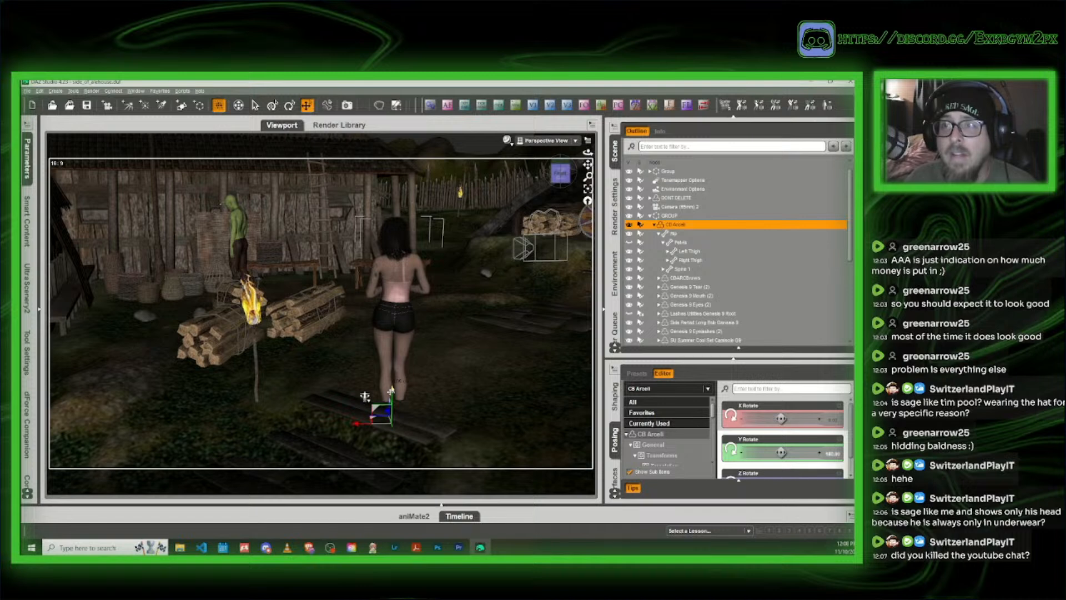
left_click_drag(365, 397, 366, 373)
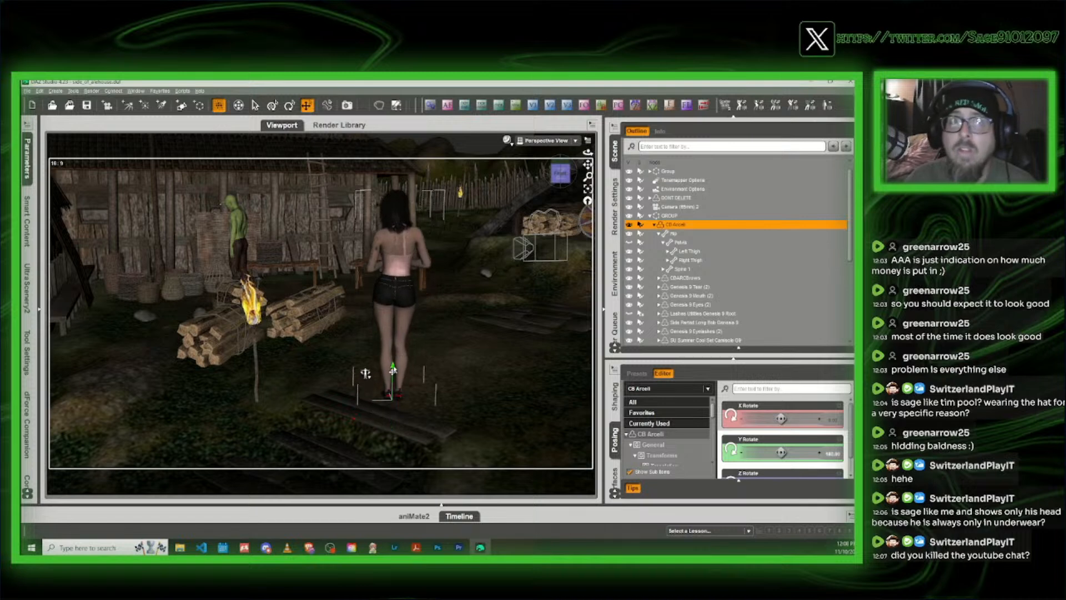
scroll(393, 369, "up", 5)
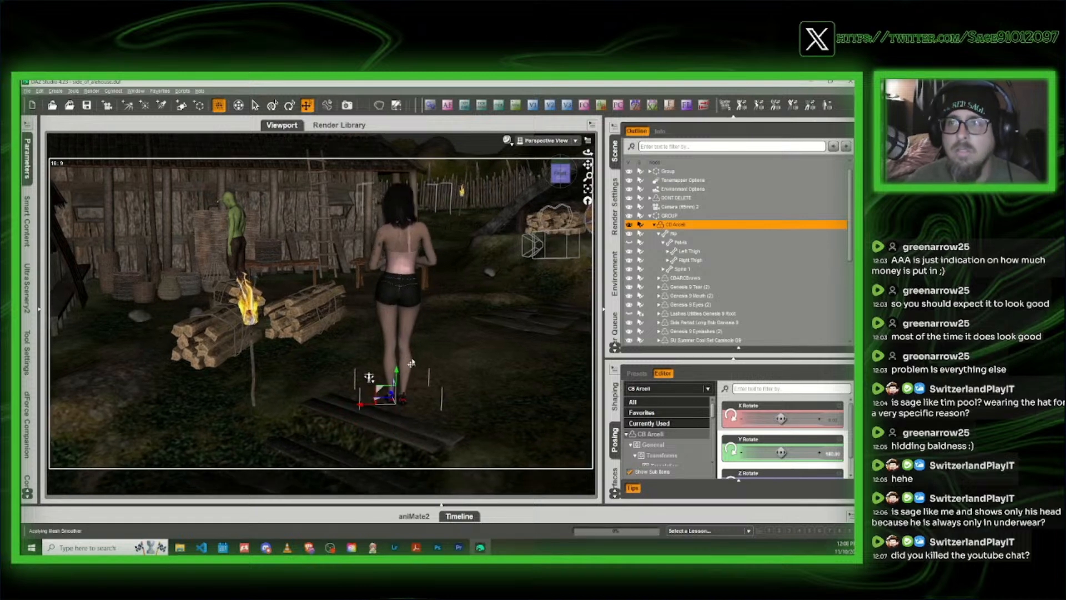
middle_click_drag(549, 208, 518, 209)
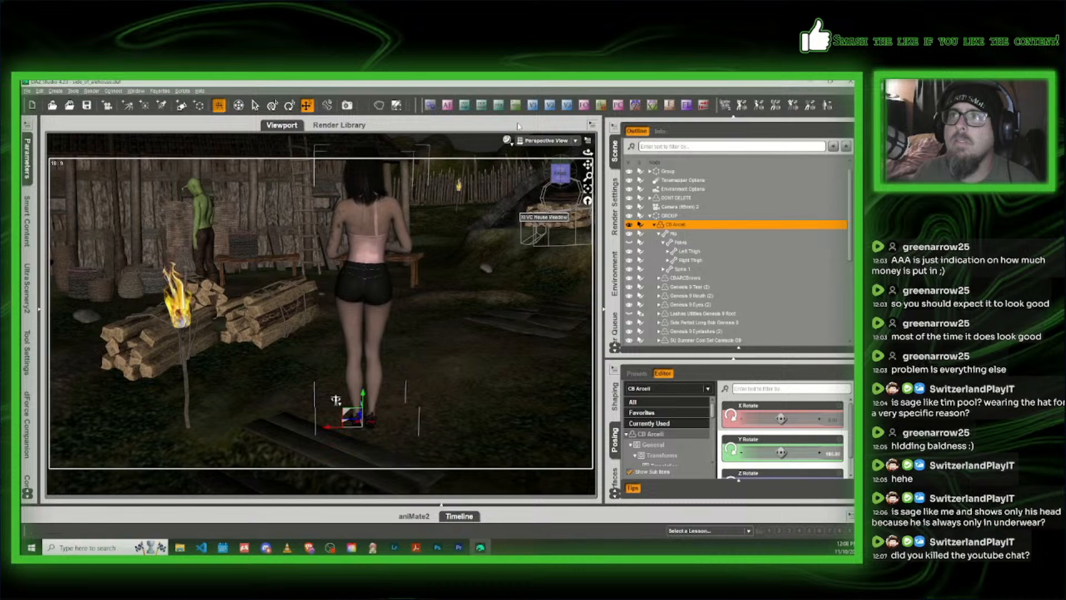
left_click_drag(560, 174, 586, 209)
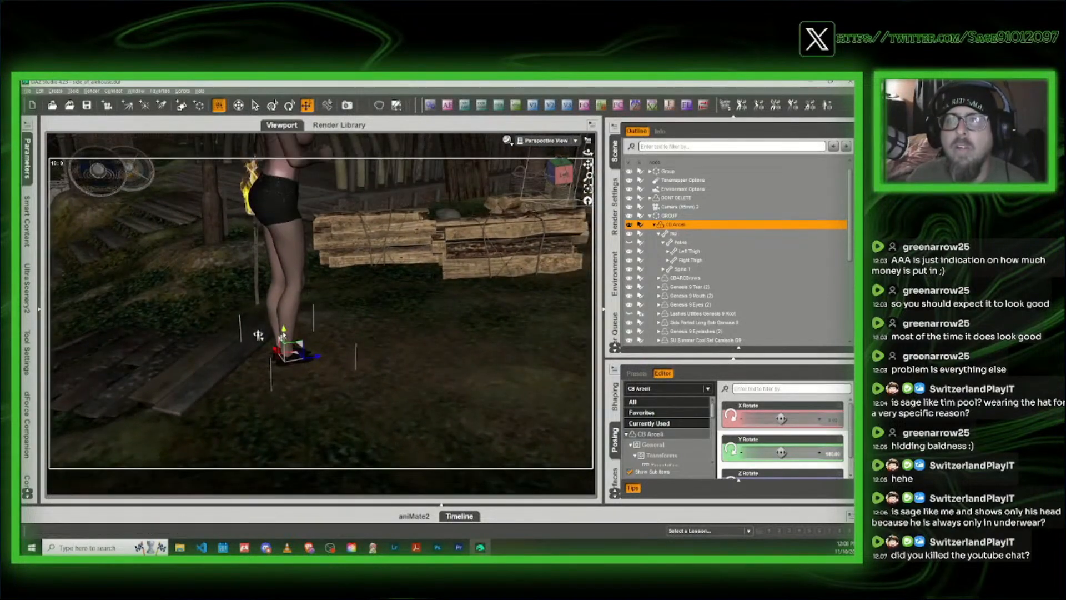
left_click_drag(283, 336, 282, 332)
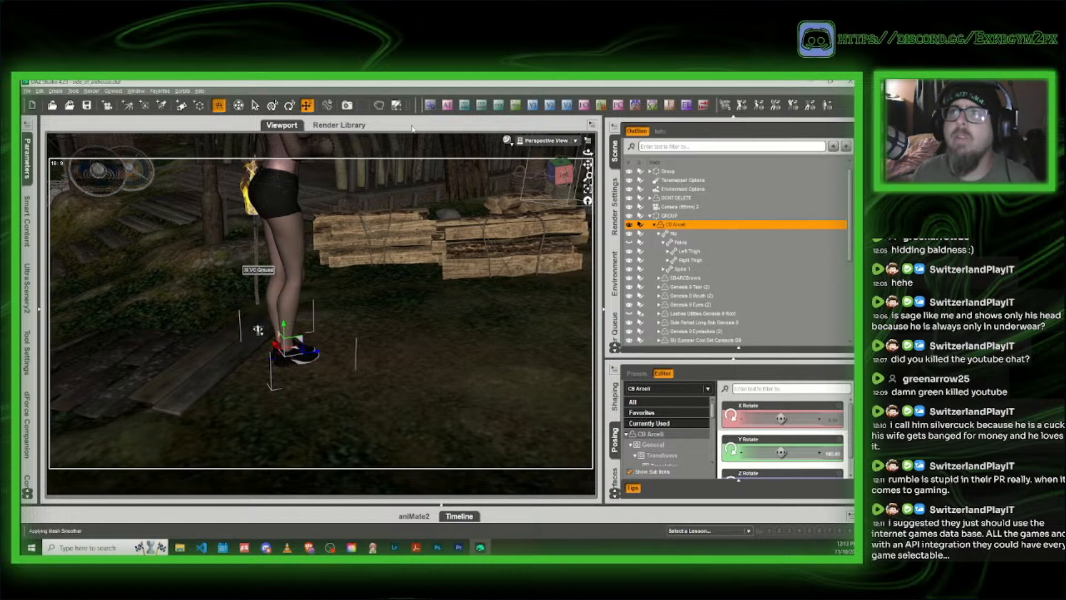
Step: Browse the installed products for walking poses, under the poses sorted by function
left_click(27, 157)
left_click(298, 221)
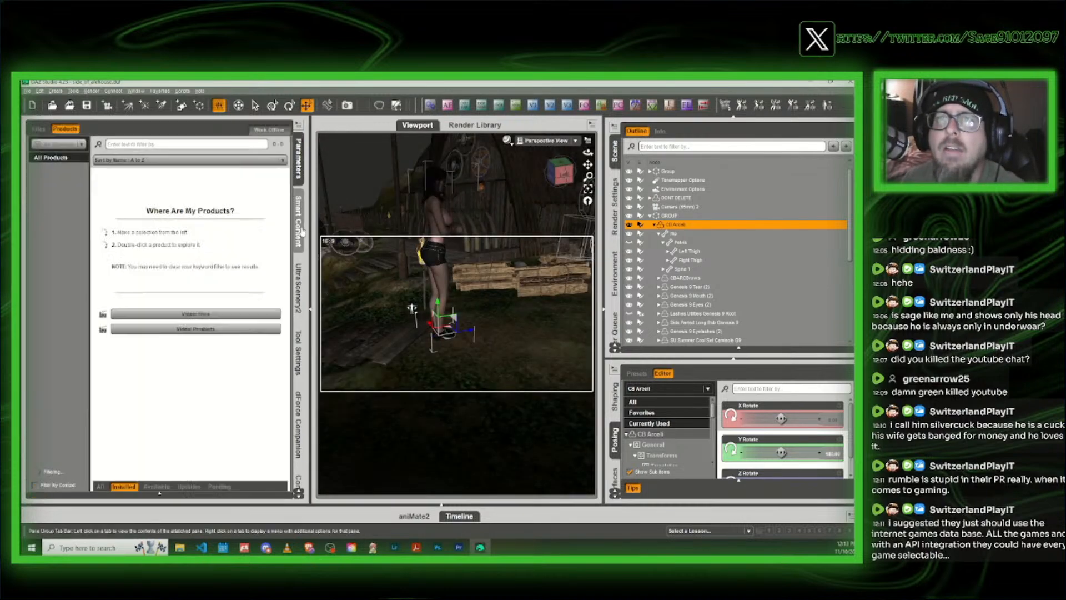
left_click(49, 167)
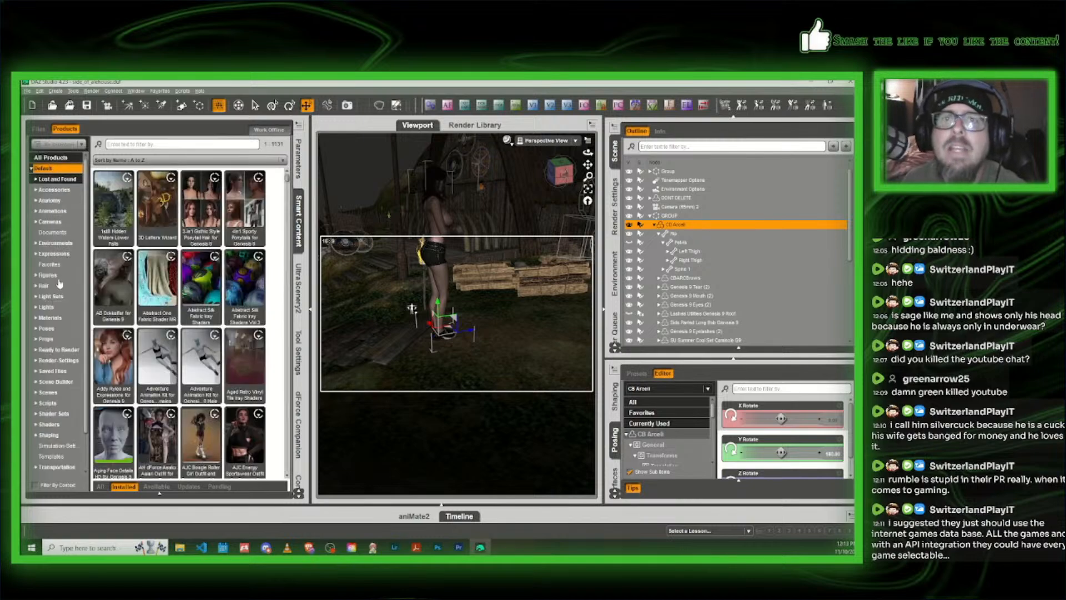
scroll(67, 278, "down", 2)
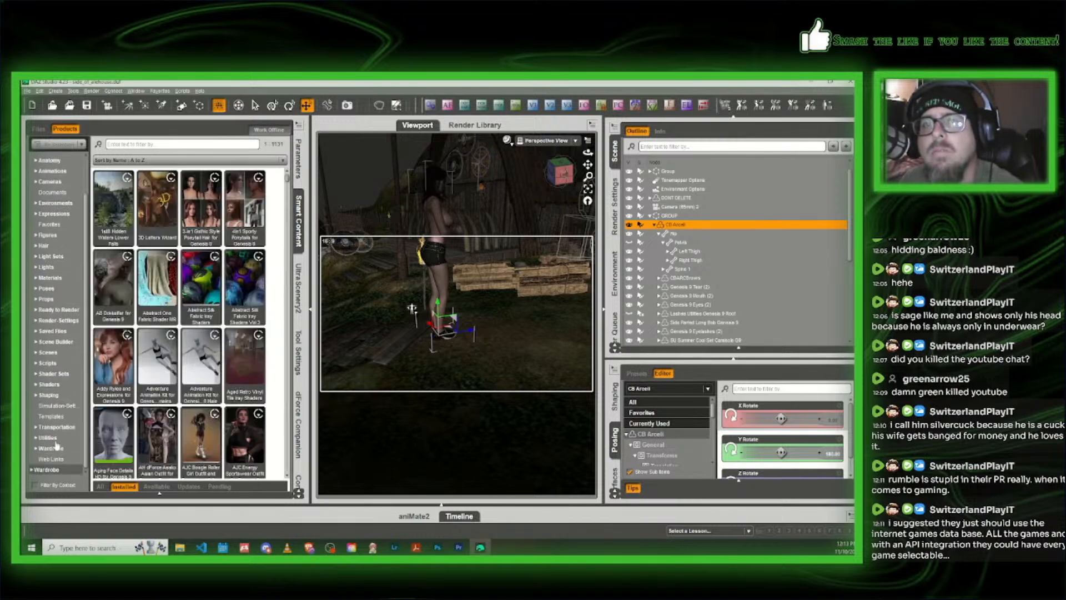
left_click(47, 290)
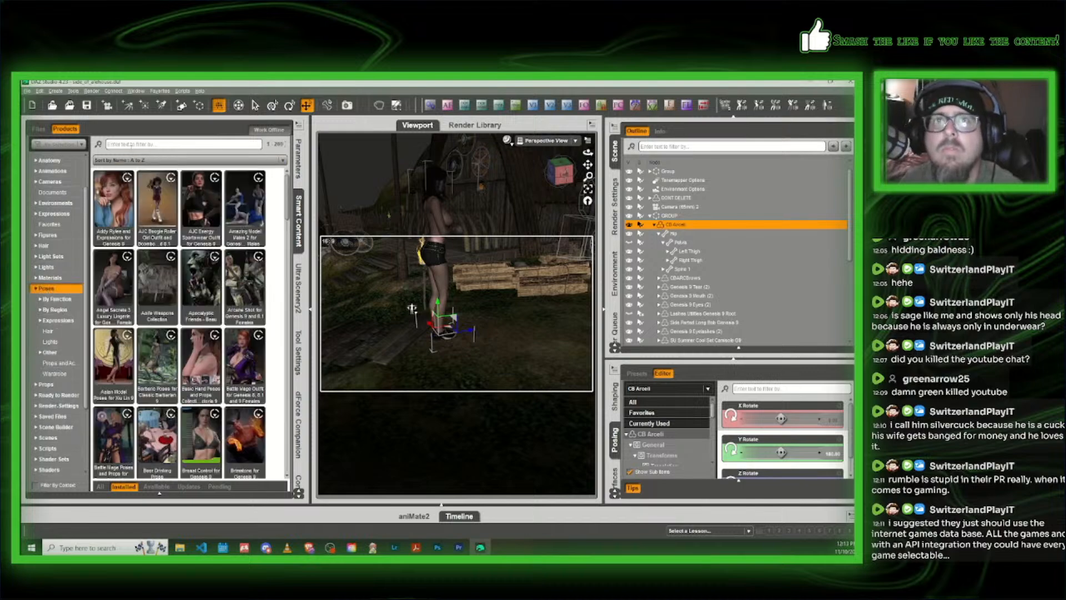
left_click(70, 299)
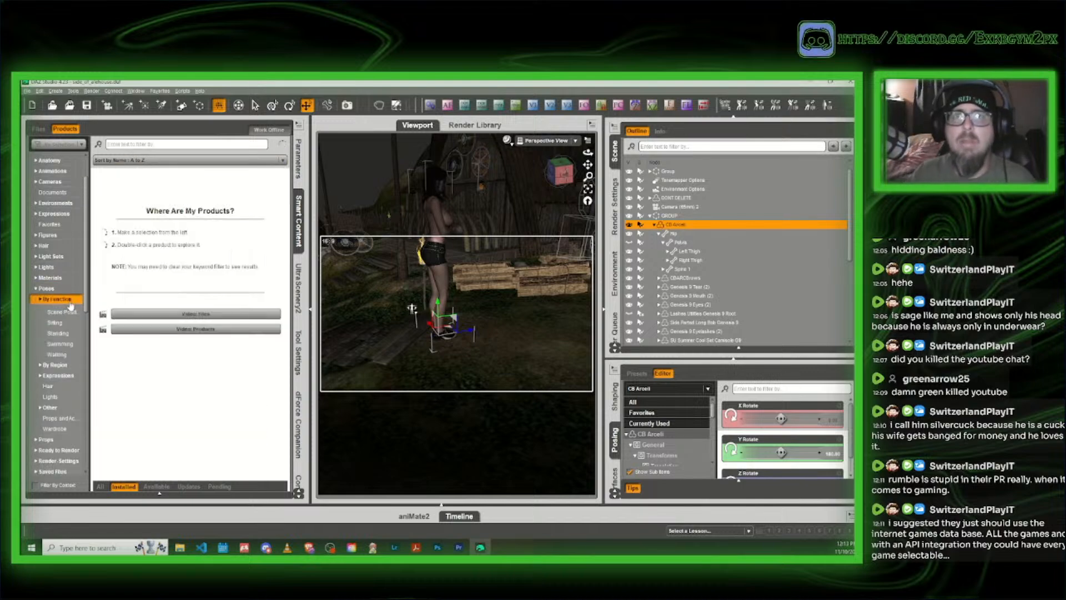
scroll(63, 471, "down", 5)
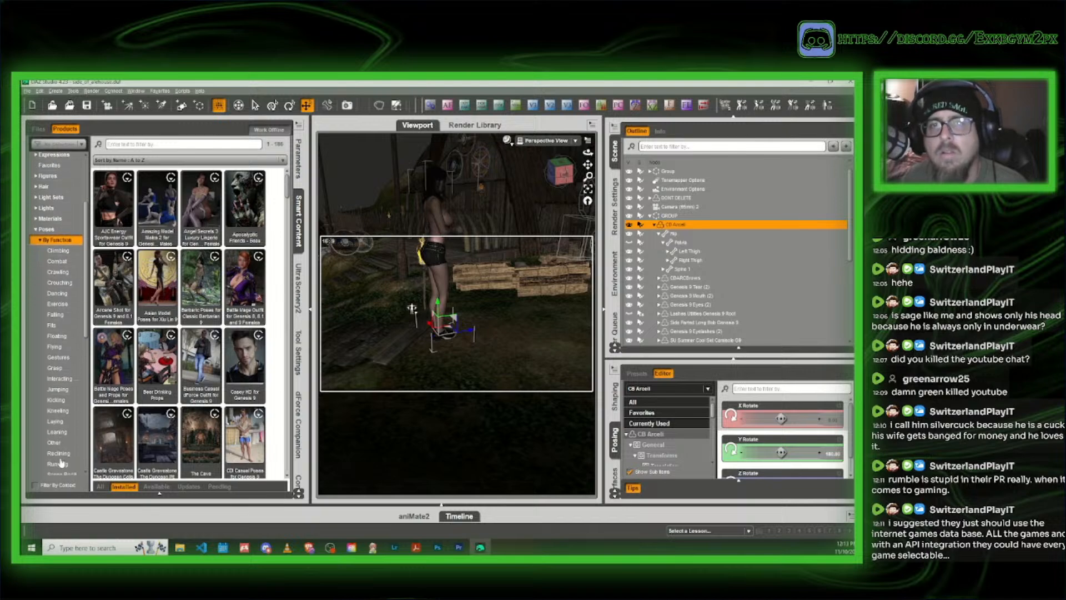
left_click(58, 425)
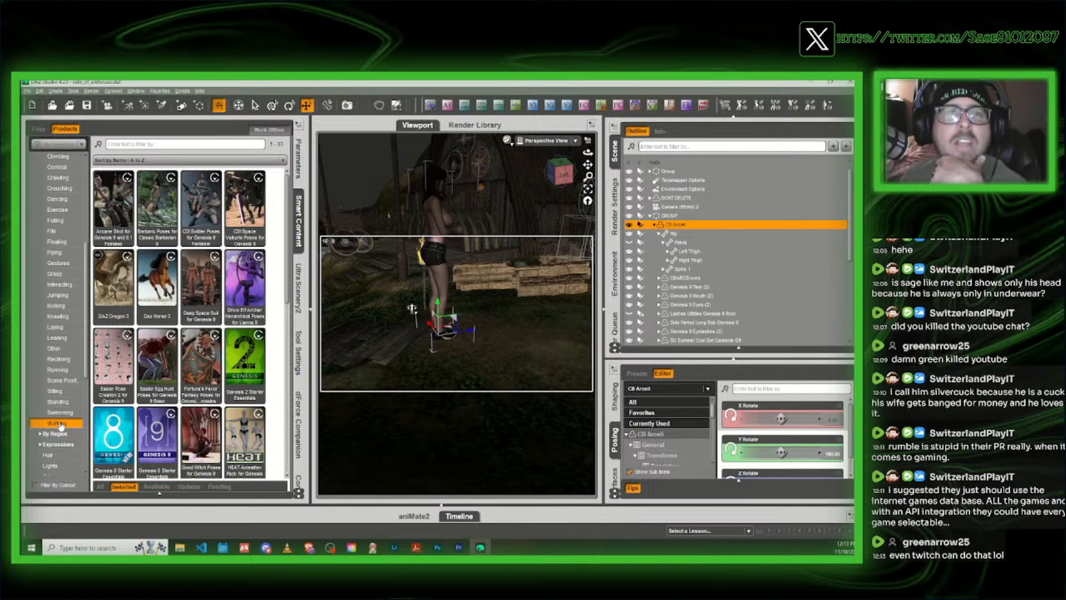
mouse_move(237, 341)
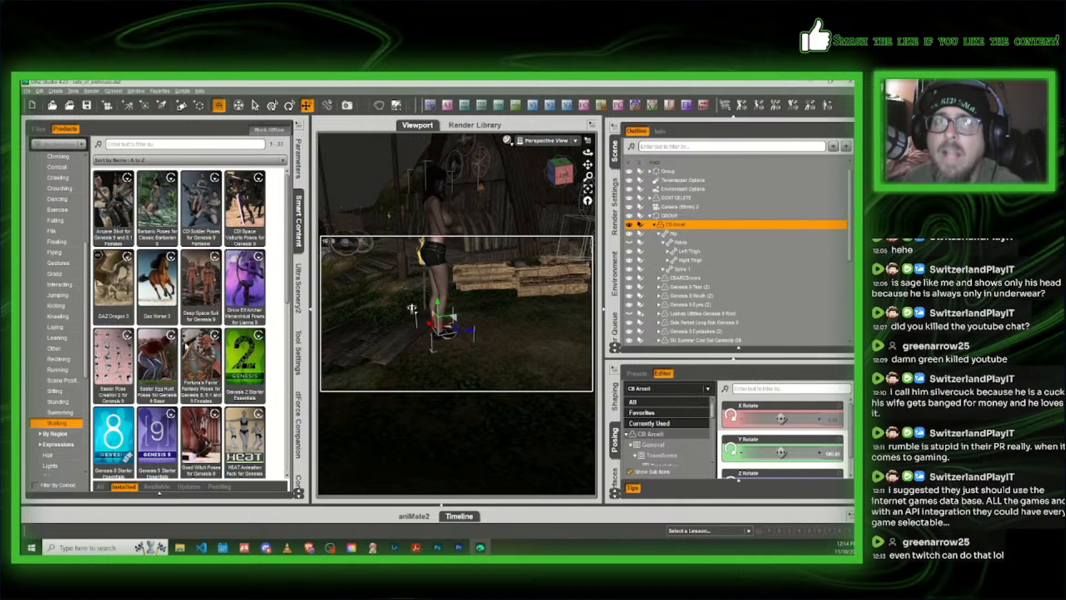
scroll(186, 346, "down", 3)
scroll(186, 346, "down", 2)
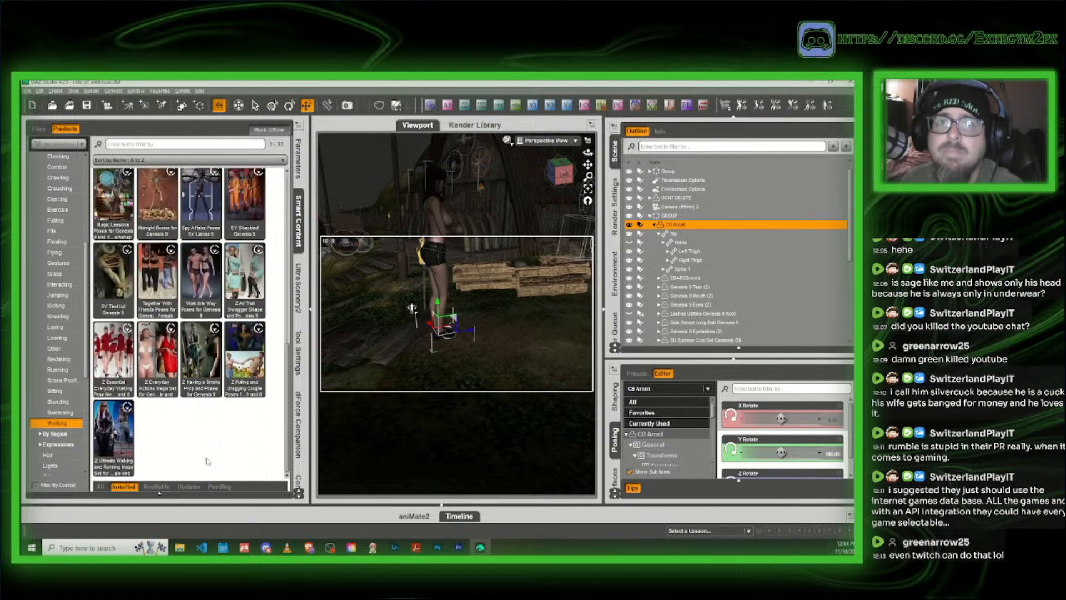
scroll(208, 336, "up", 5)
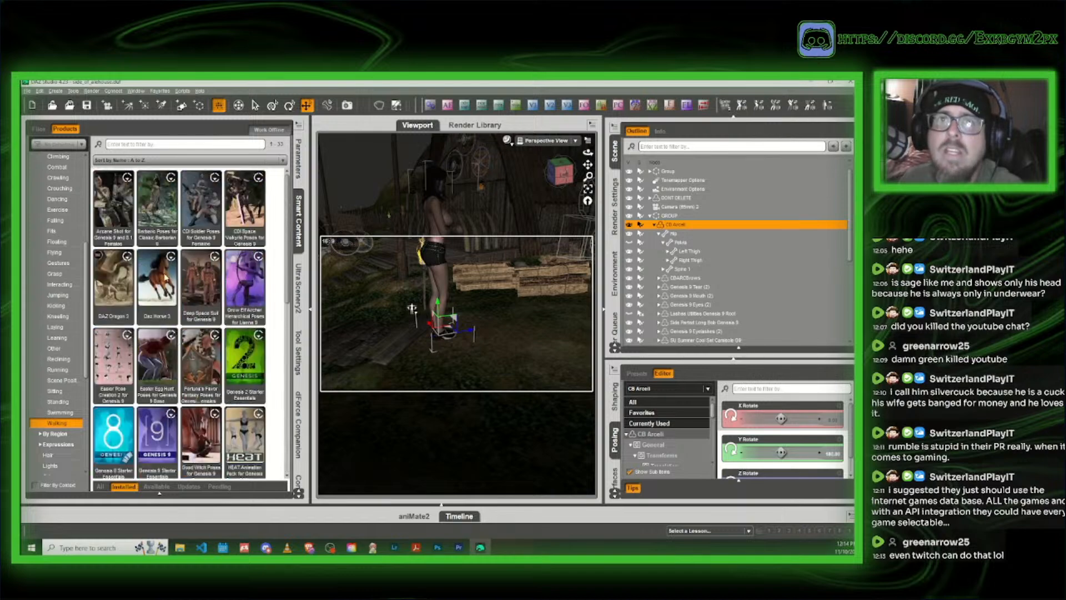
Step: Look through all the poses in the CDI Soldier Poses for Genesis 9 Feminine product for a suitable walk
left_click(210, 205)
left_click(53, 232)
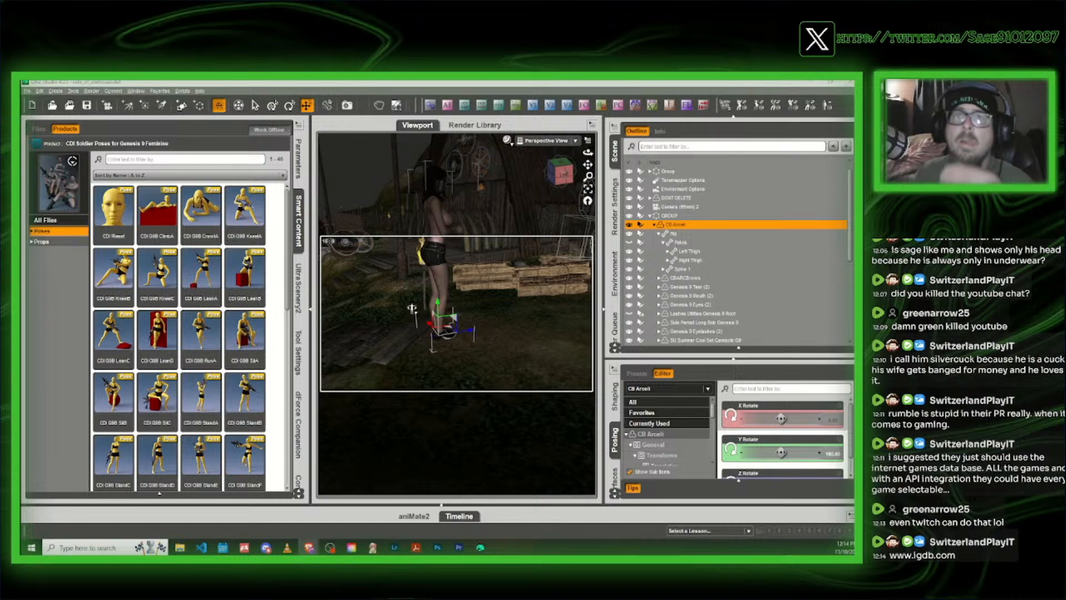
scroll(225, 340, "down", 7)
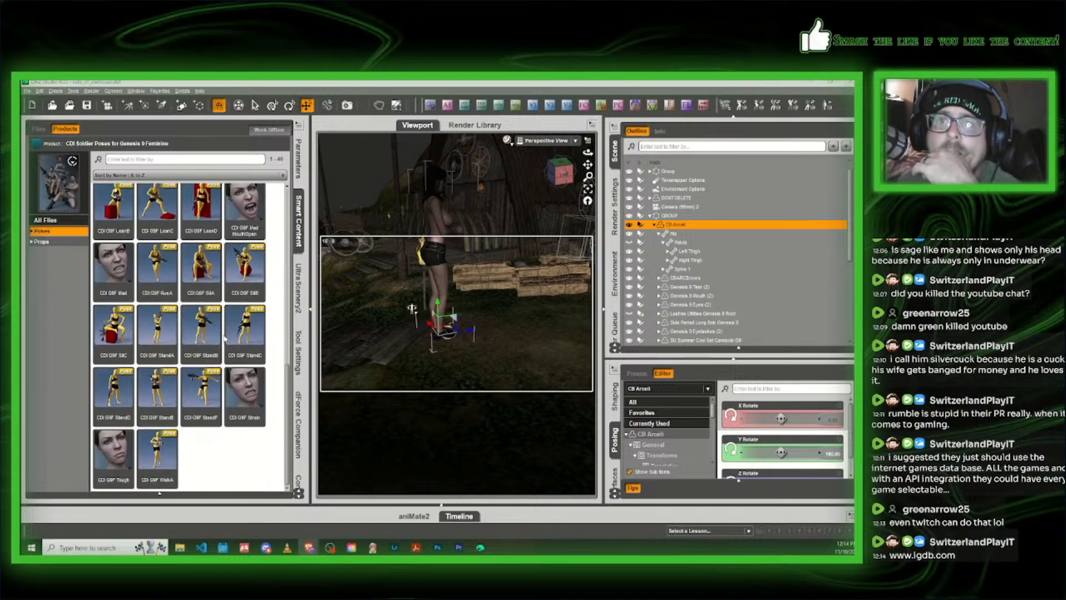
left_click(36, 143)
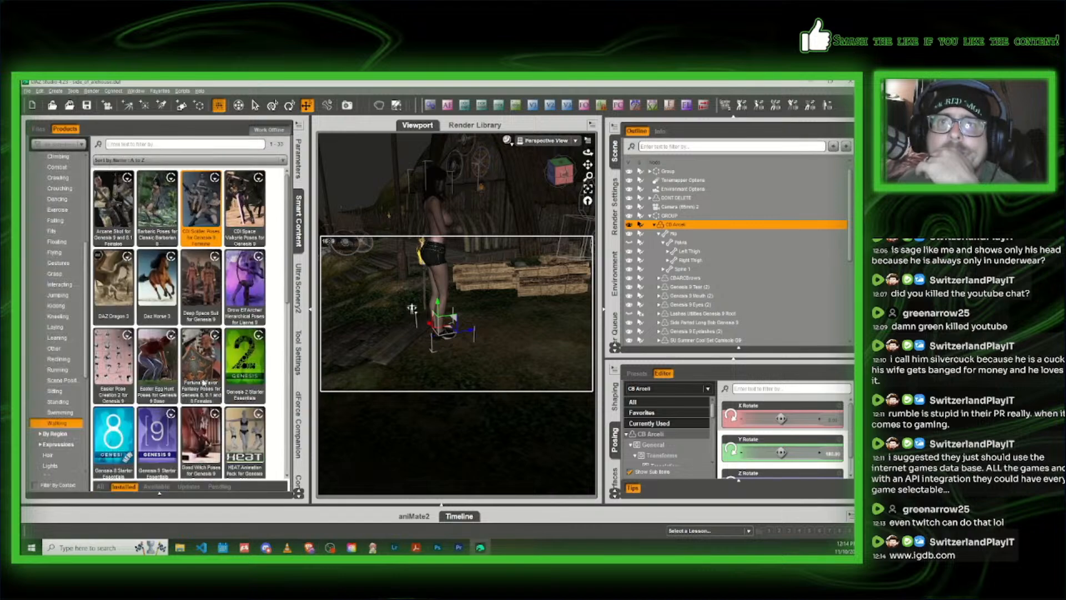
Step: Check the walking poses in the Easier Pose Creation 2, CDI Soldier and CDI Space Valkyrie products
left_click(125, 366)
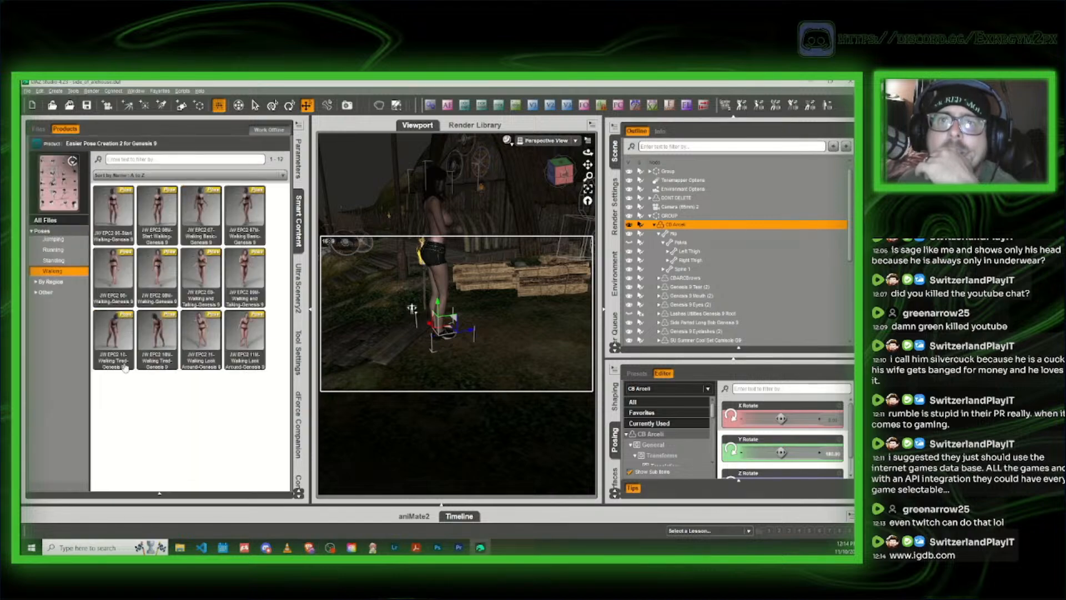
left_click(36, 143)
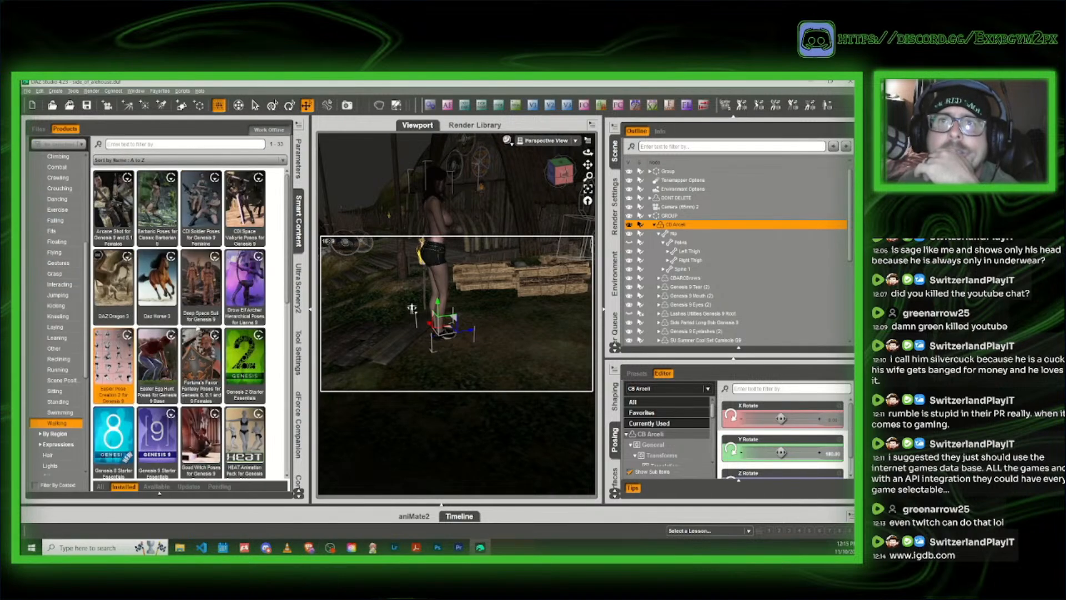
left_click(201, 208)
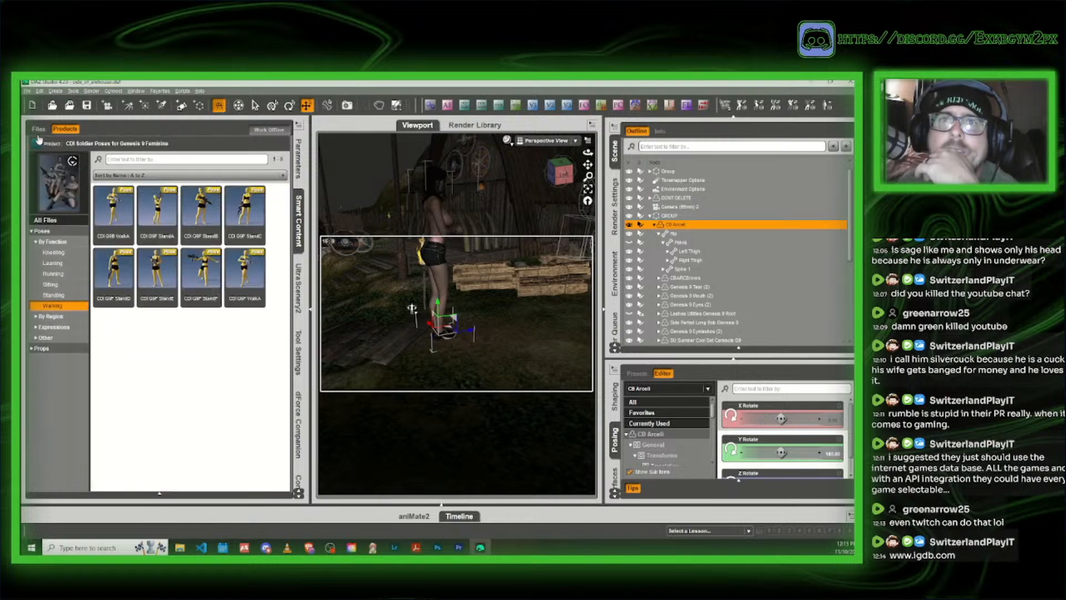
left_click(36, 143)
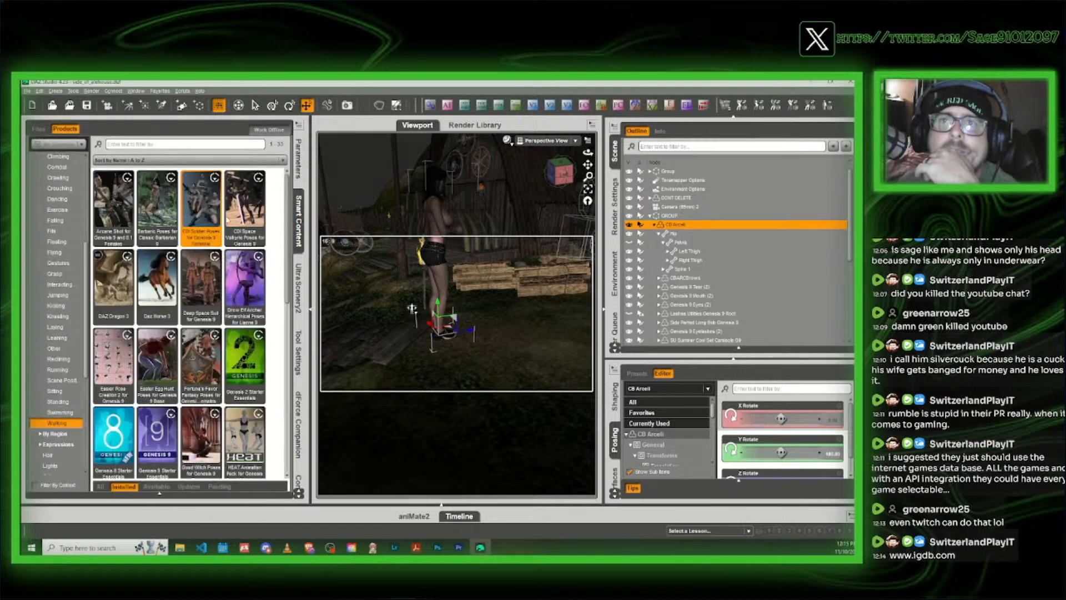
left_click(245, 209)
left_click(37, 142)
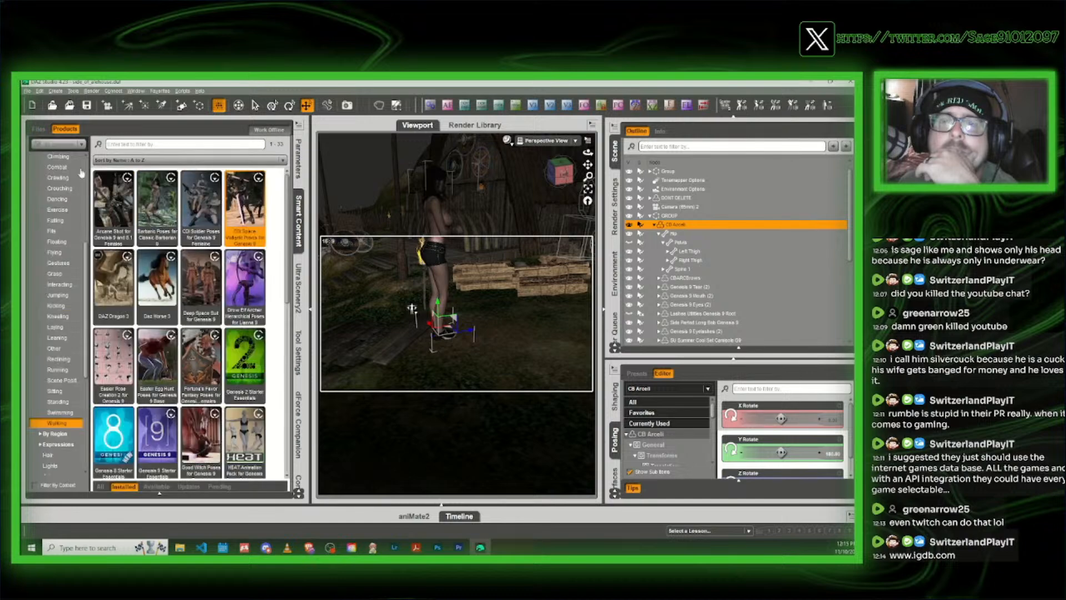
Step: Examine the walking poses in the Z Ultimate Walking and Running Mega Set, then return to the product list
scroll(180, 330, "down", 3)
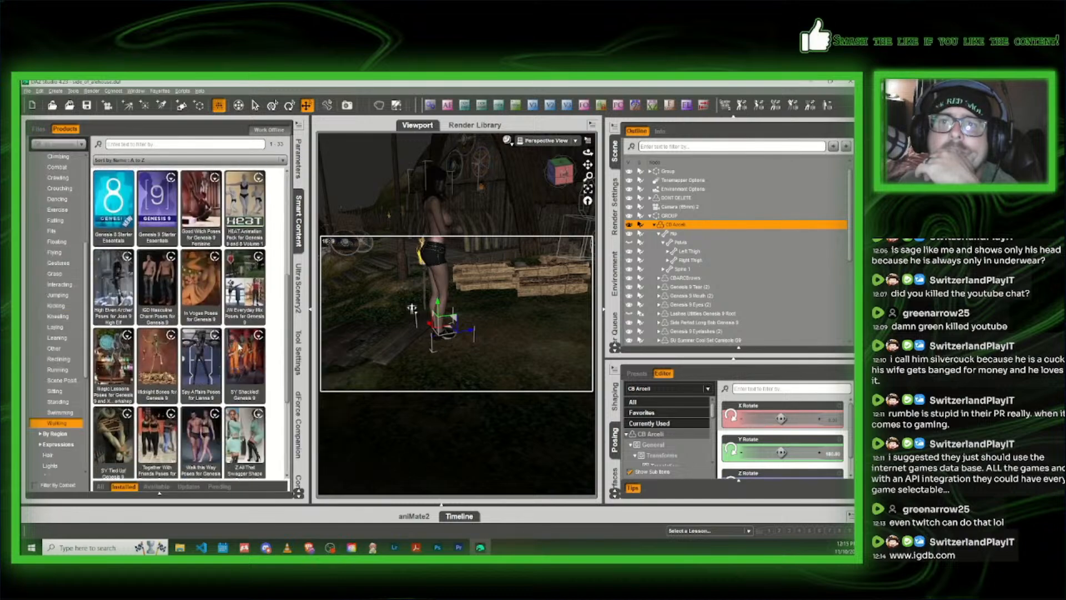
scroll(235, 375, "down", 2)
double_click(120, 436)
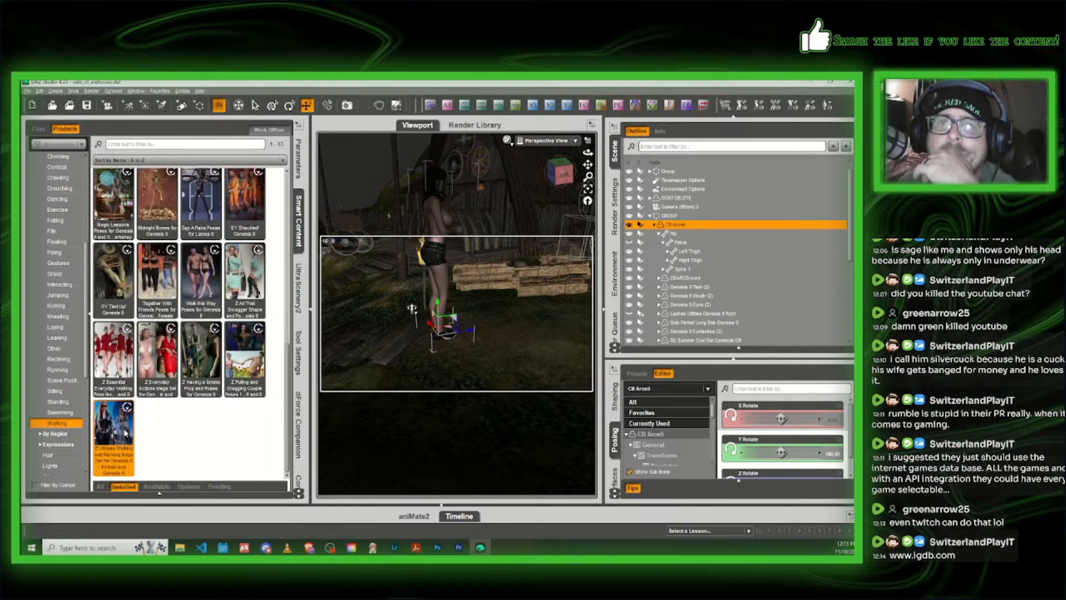
scroll(226, 380, "down", 1)
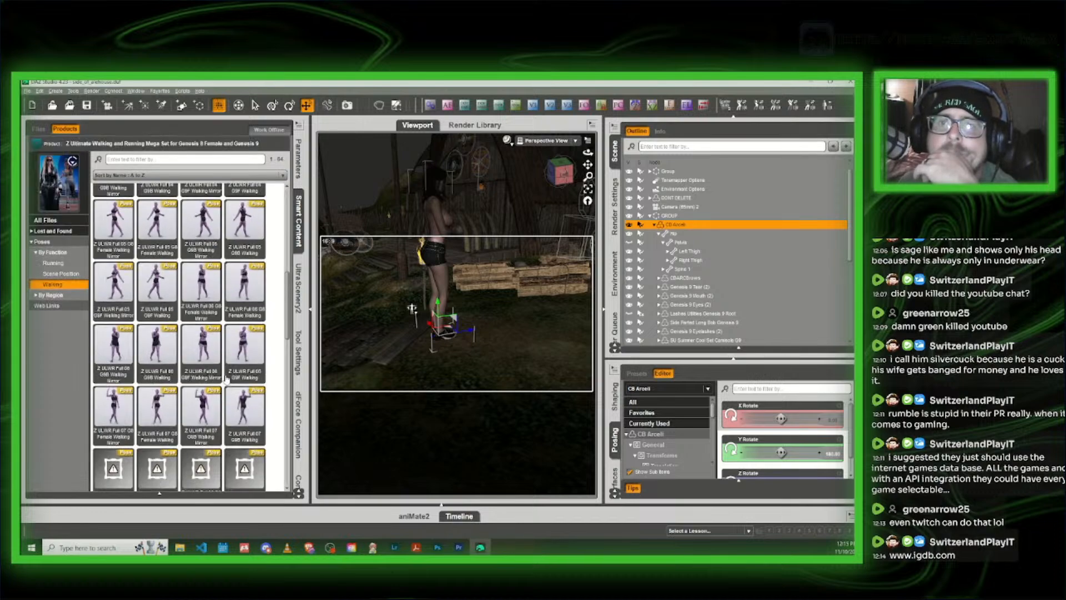
left_click(37, 144)
Step: Search all installed products for "combat", preview the matching products, and clear the search
scroll(61, 214, "up", 6)
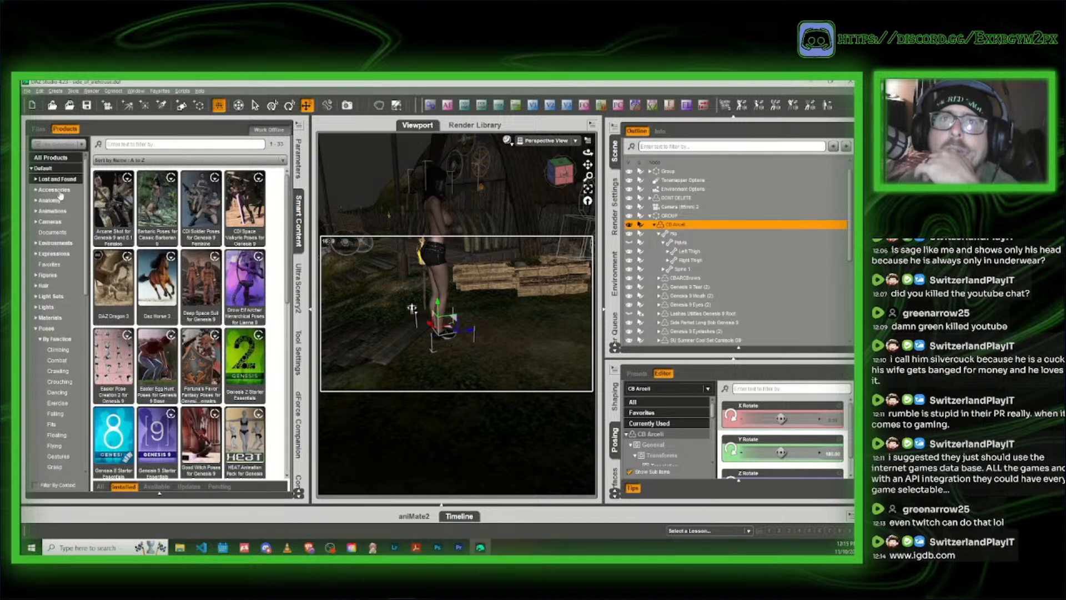
left_click(55, 158)
left_click(133, 142)
type("combat")
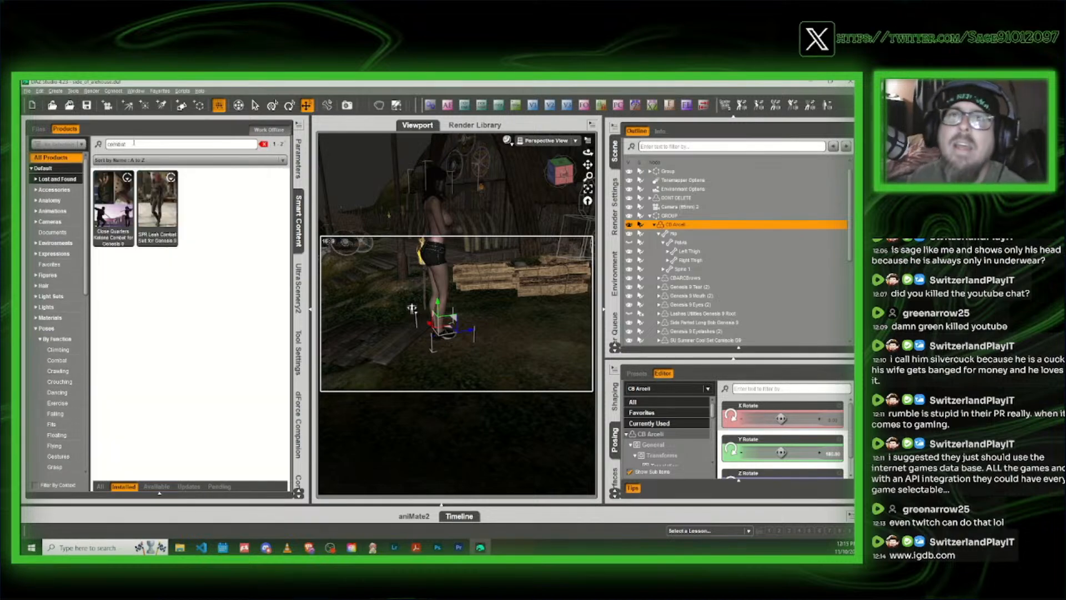
mouse_move(120, 209)
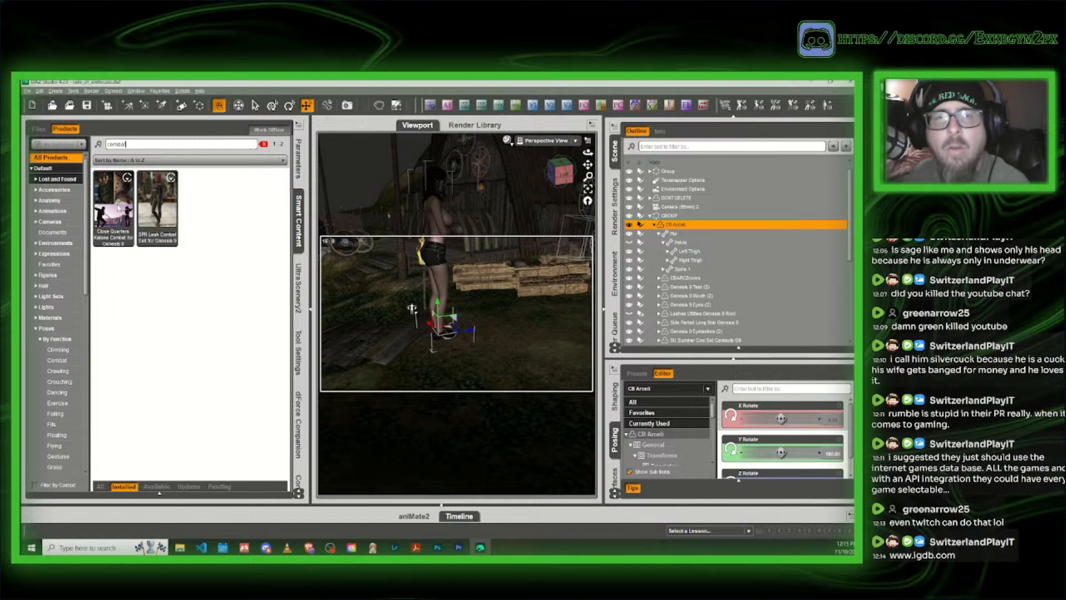
mouse_move(118, 207)
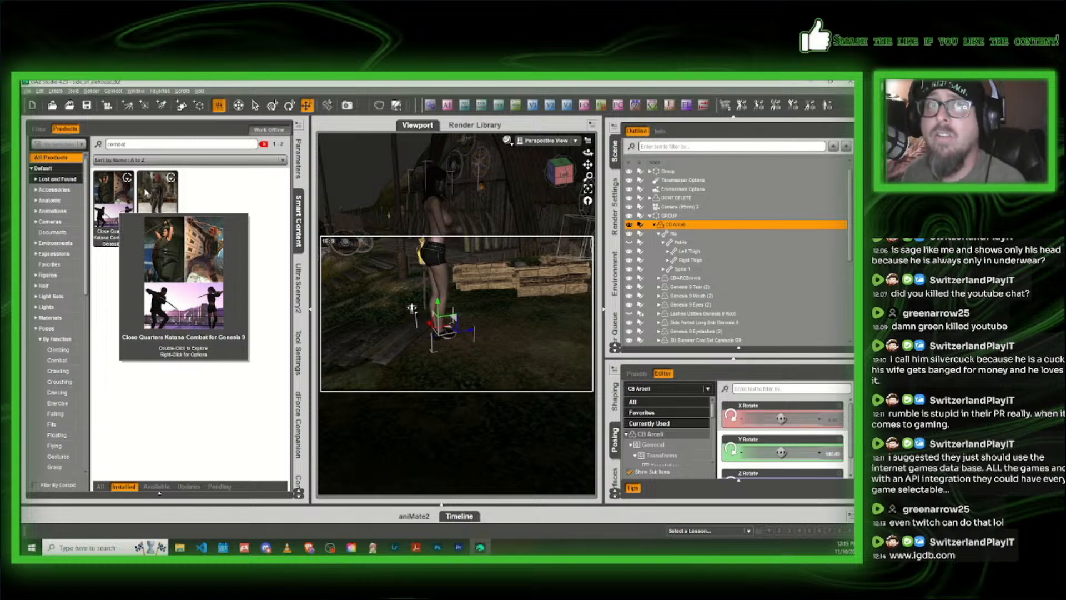
mouse_move(145, 193)
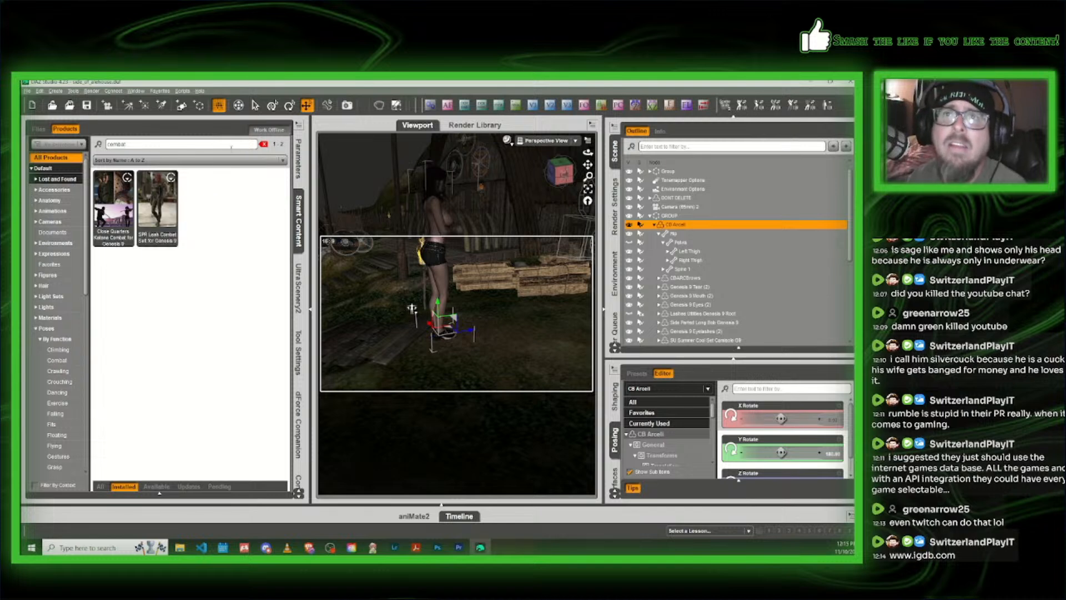
left_click(264, 144)
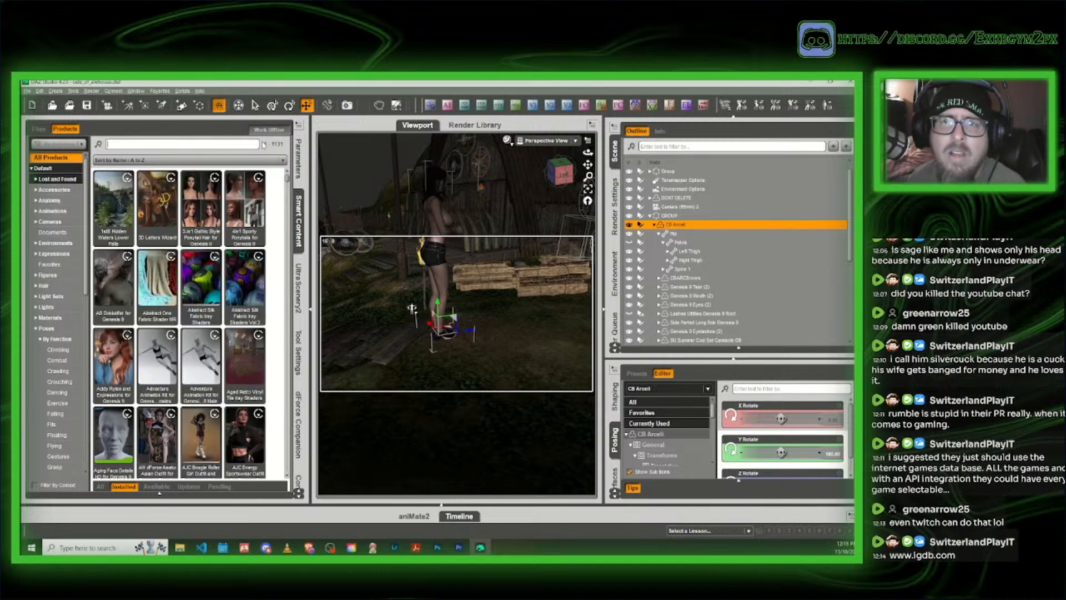
mouse_move(239, 399)
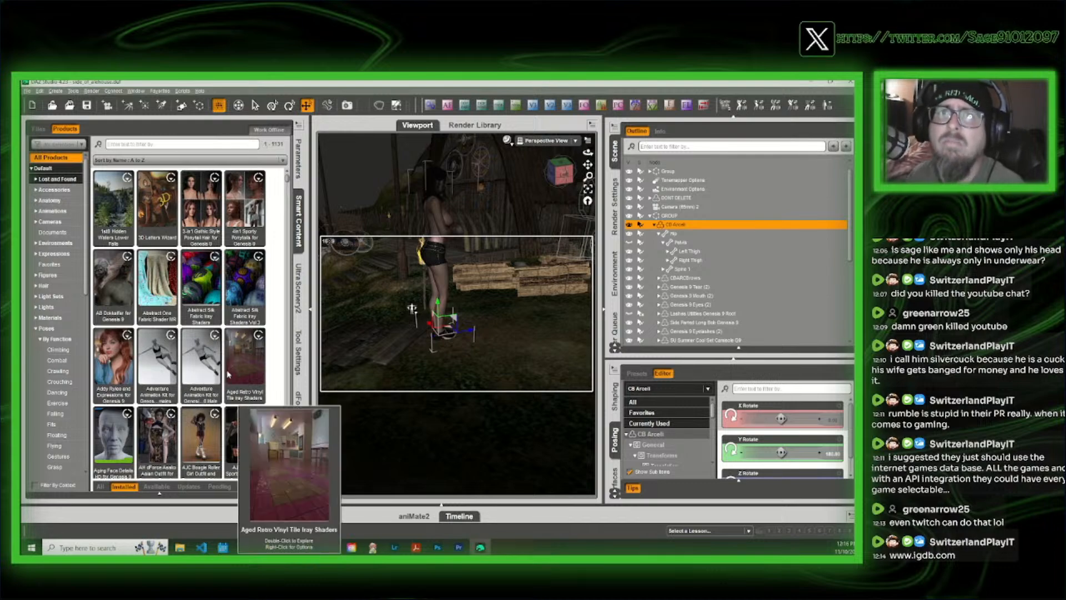
mouse_move(186, 311)
mouse_move(131, 351)
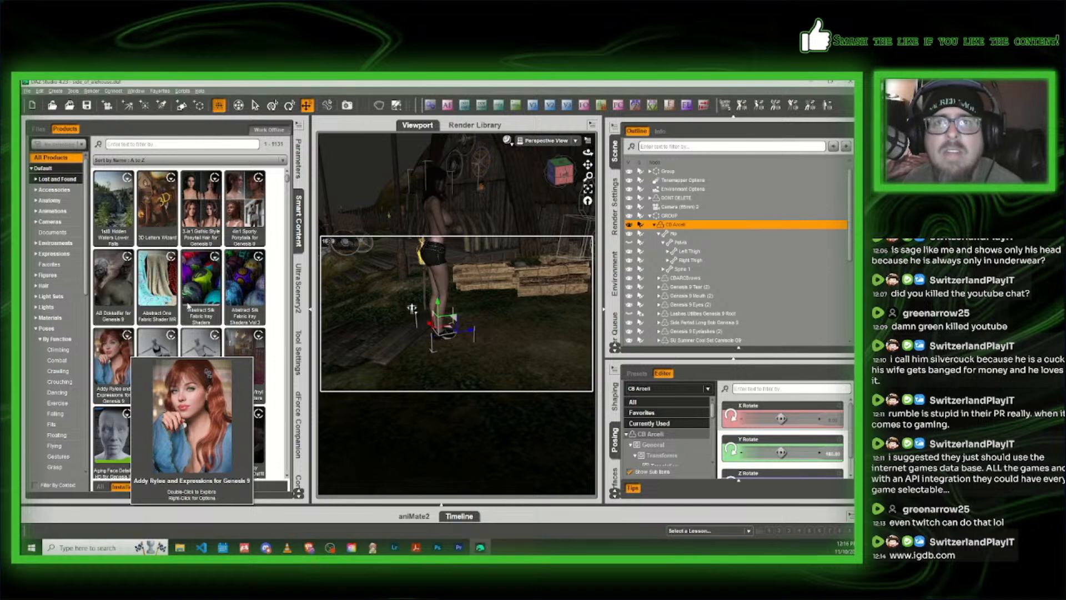
scroll(204, 338, "down", 3)
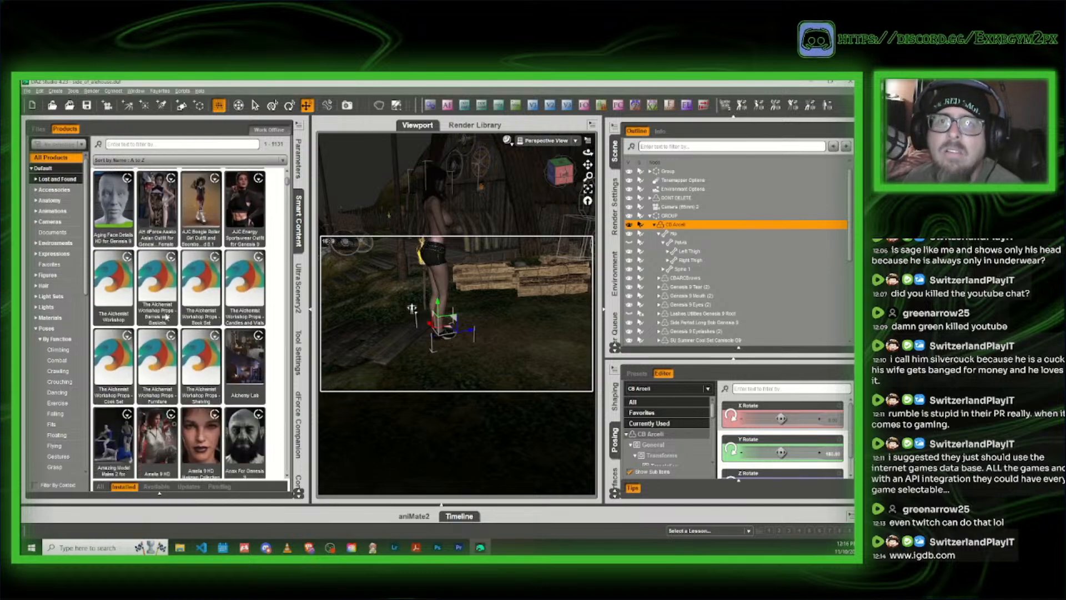
scroll(167, 361, "up", 3)
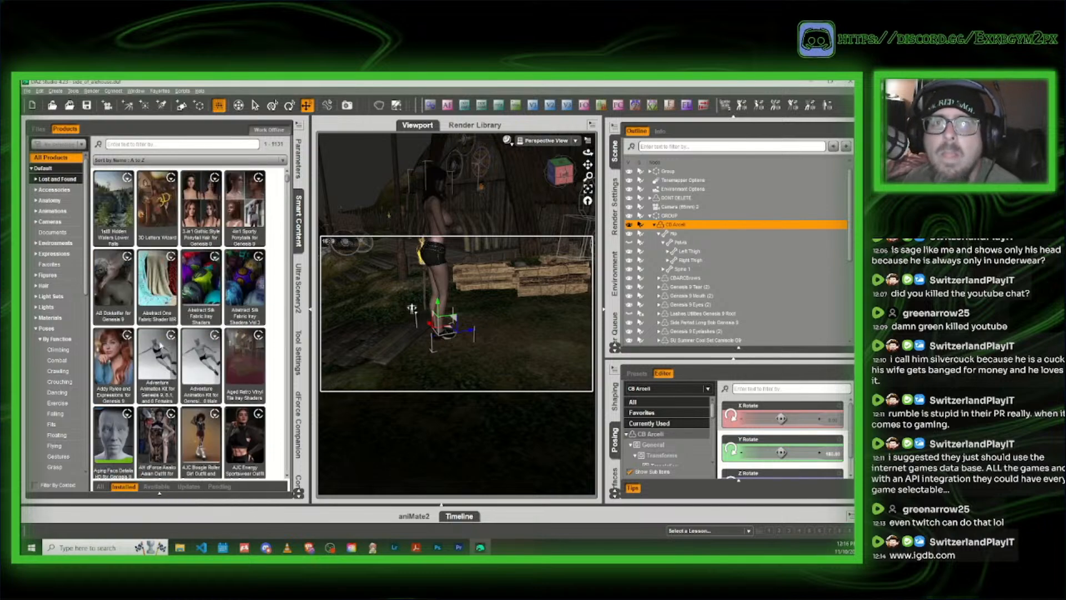
Step: Check which installed products are filed under combat in the poses sorted by function
left_click(63, 362)
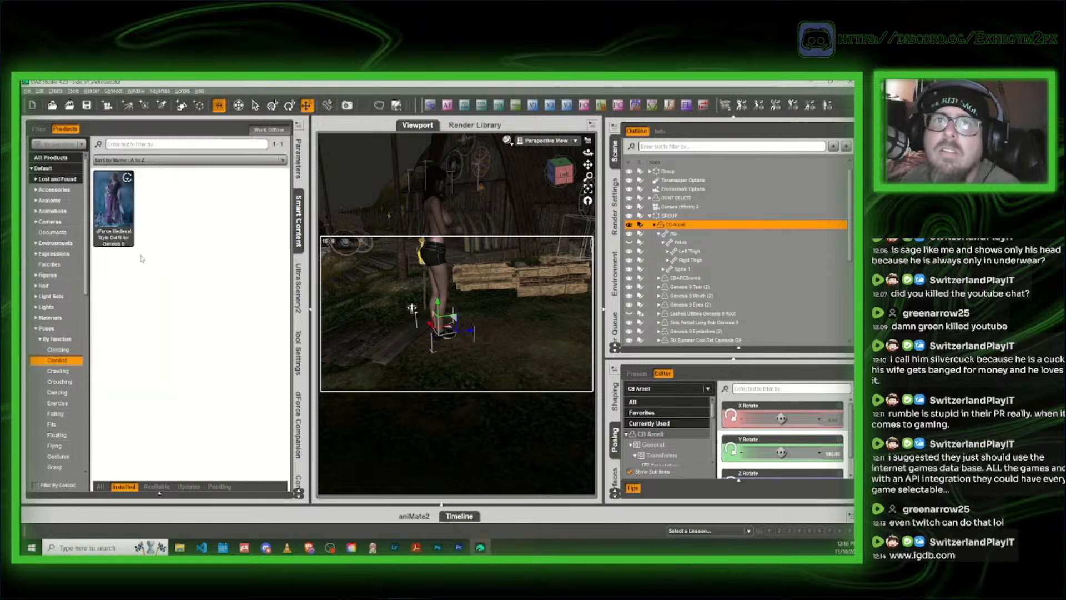
scroll(70, 388, "down", 3)
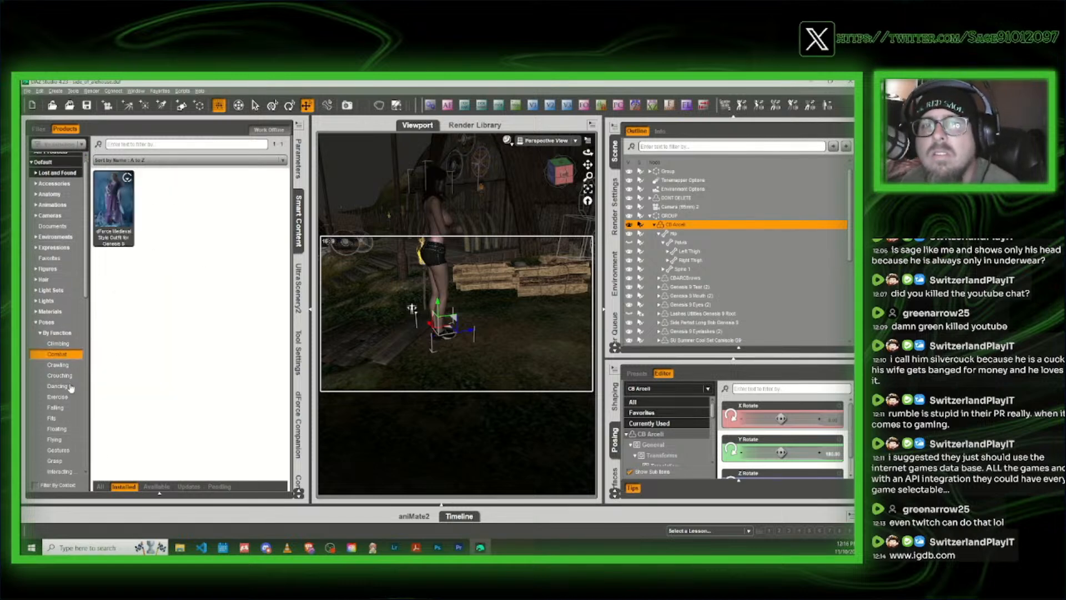
scroll(70, 383, "up", 3)
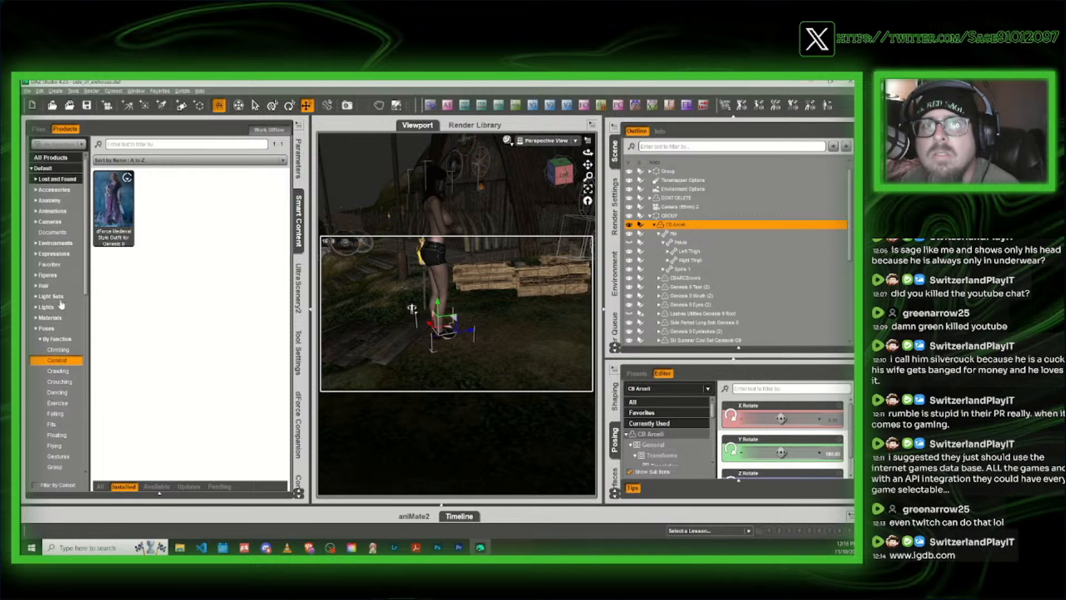
Step: Search all products for "sneak" and view the standing poses in the Z Hiding and Sneaking Utility Pose Mega Set
left_click(56, 157)
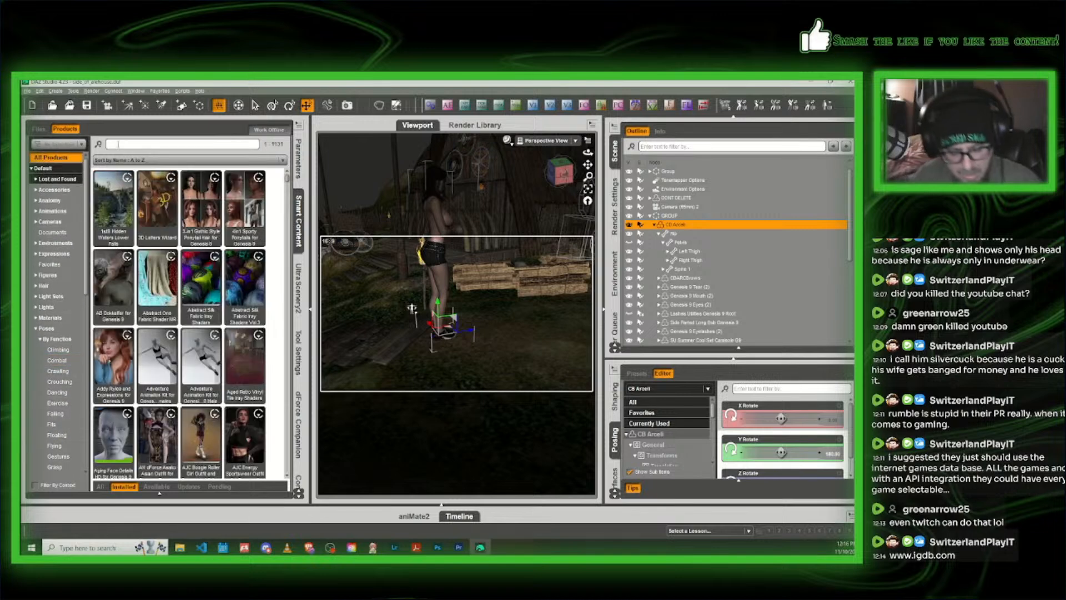
type("sneak")
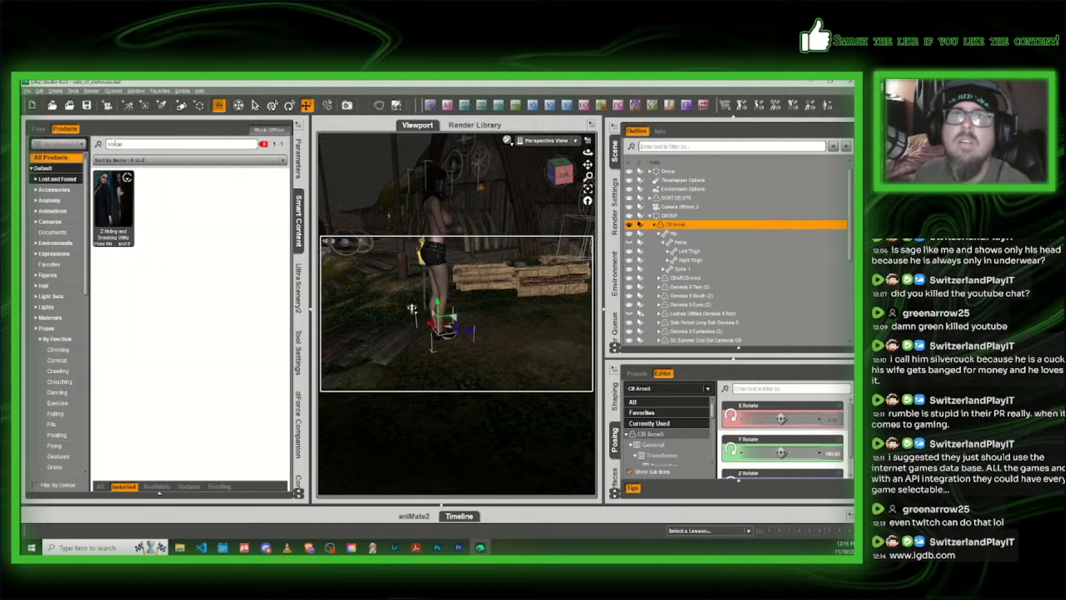
left_click(113, 205)
left_click(38, 233)
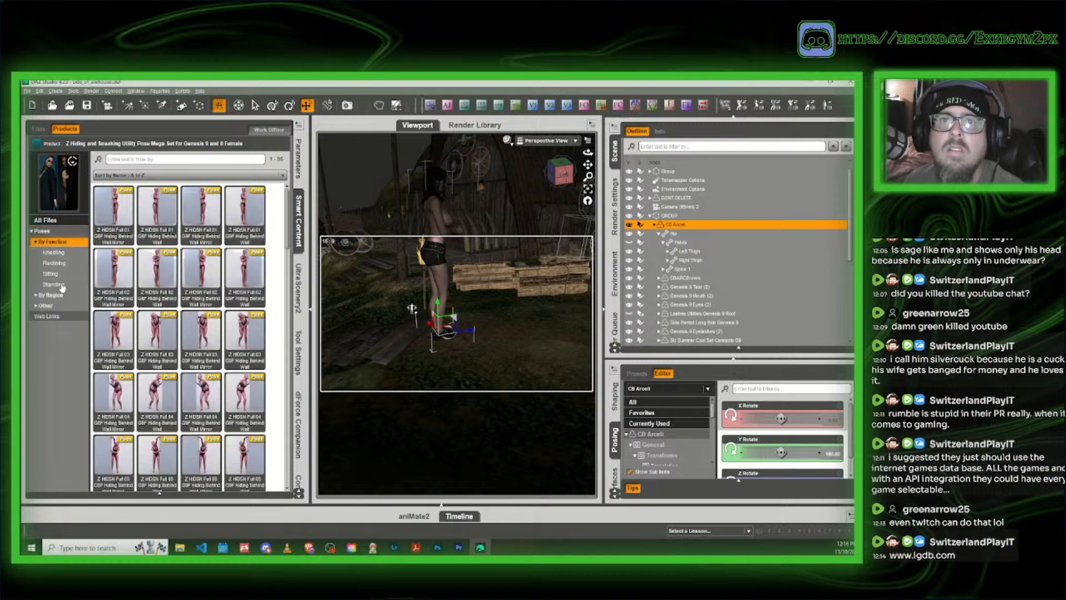
left_click(61, 286)
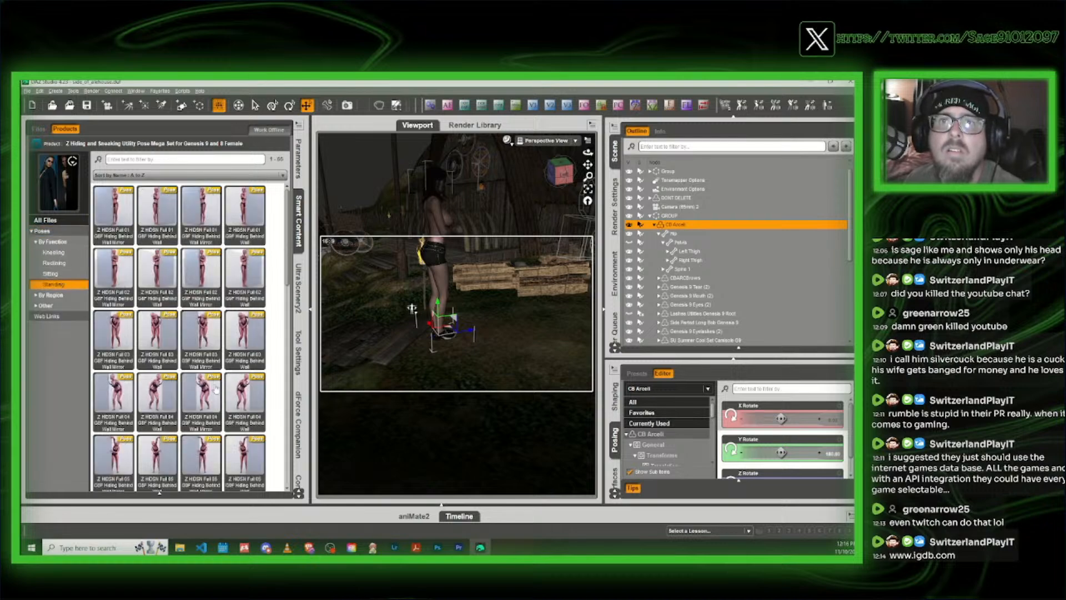
mouse_move(207, 383)
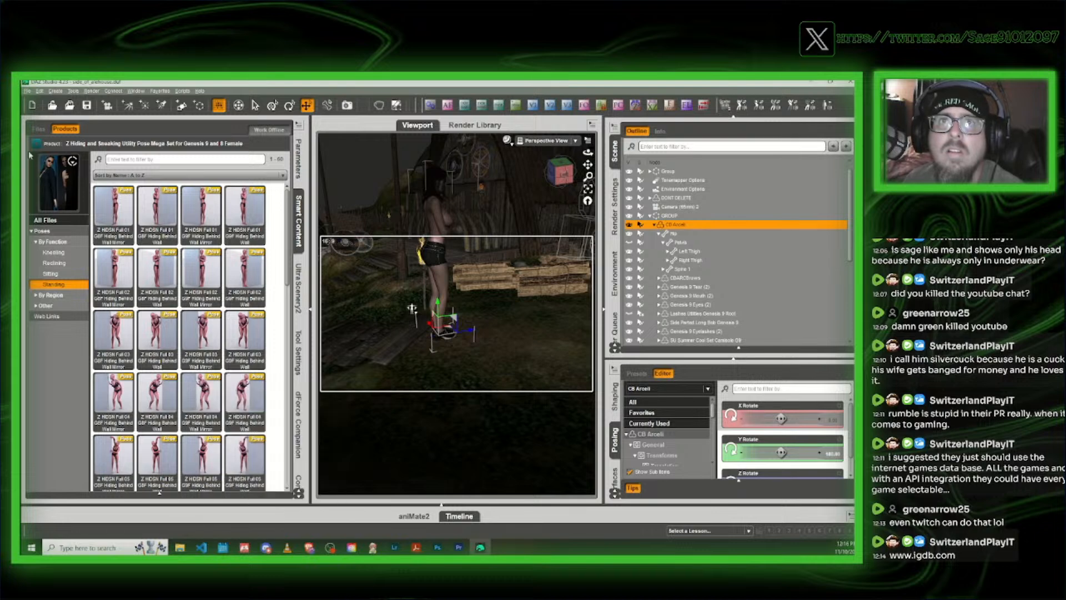
Step: Search all files, rather than products, for "sneak"
left_click(38, 129)
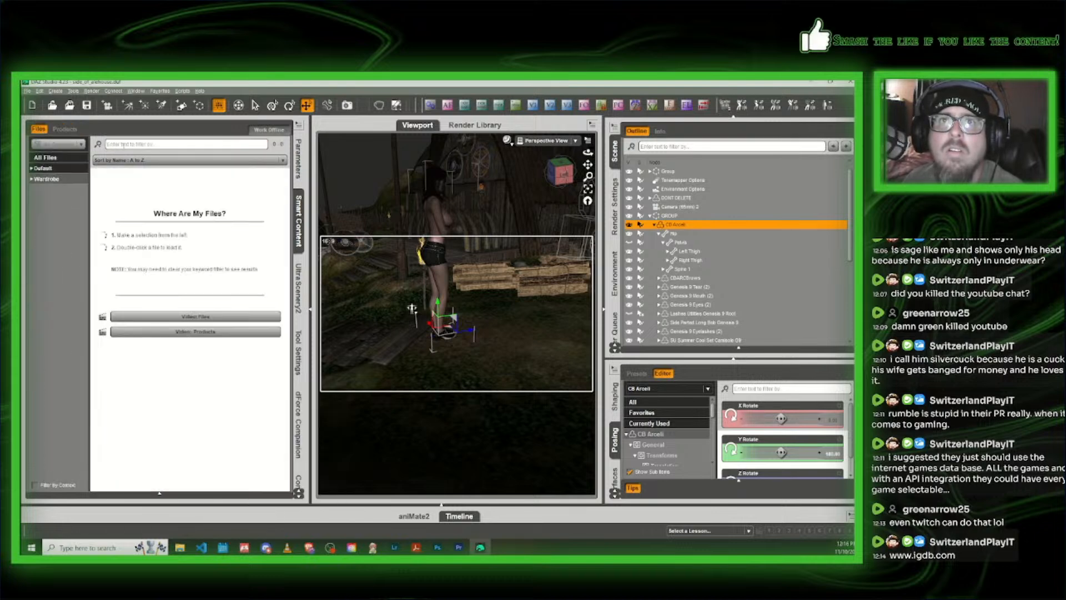
left_click(75, 159)
left_click(129, 144)
type("an")
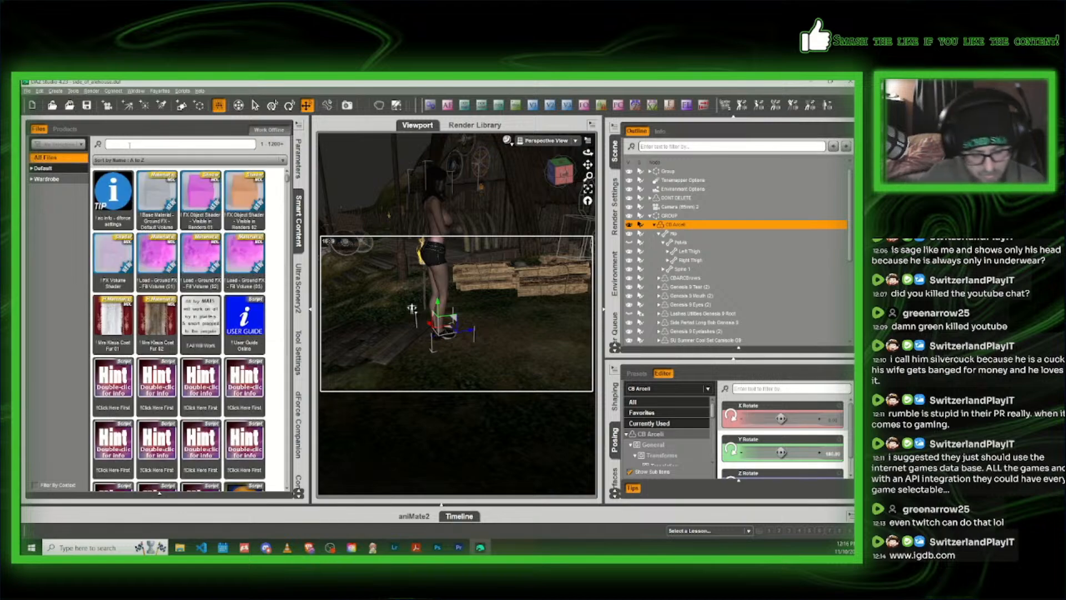
type("ear")
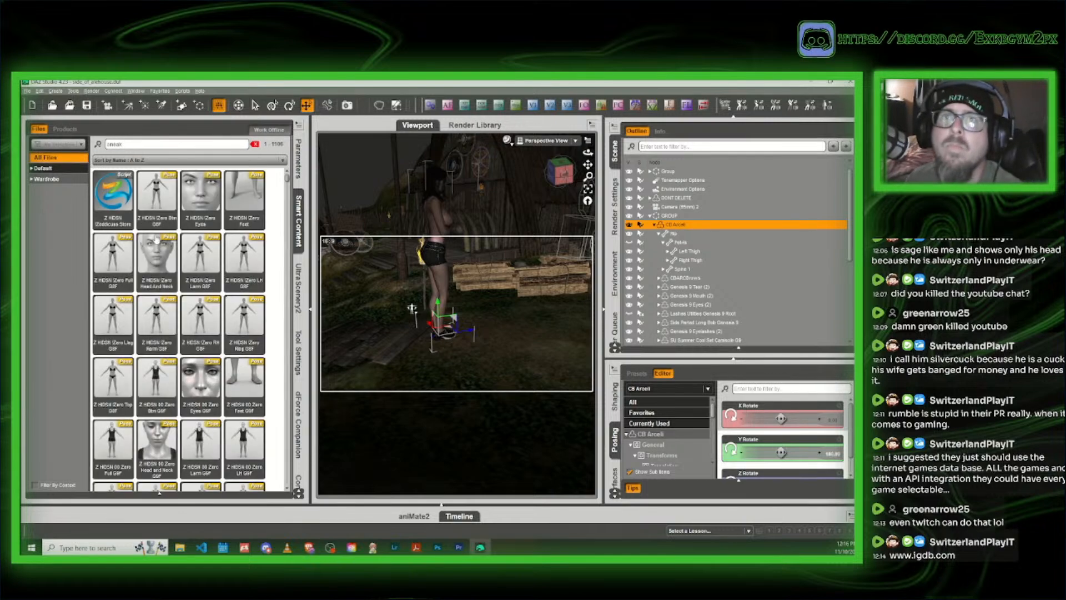
Step: Examine the Z Hiding and Sneaking pose files in the search results for a suitable sneaking pose
scroll(220, 332, "down", 10)
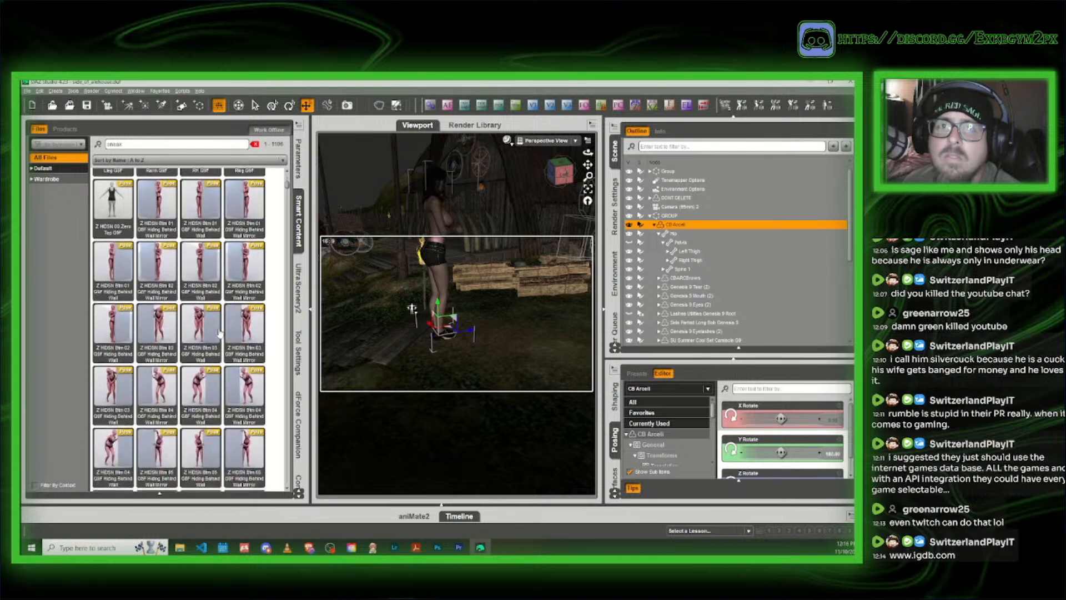
scroll(220, 332, "down", 1)
scroll(219, 332, "down", 8)
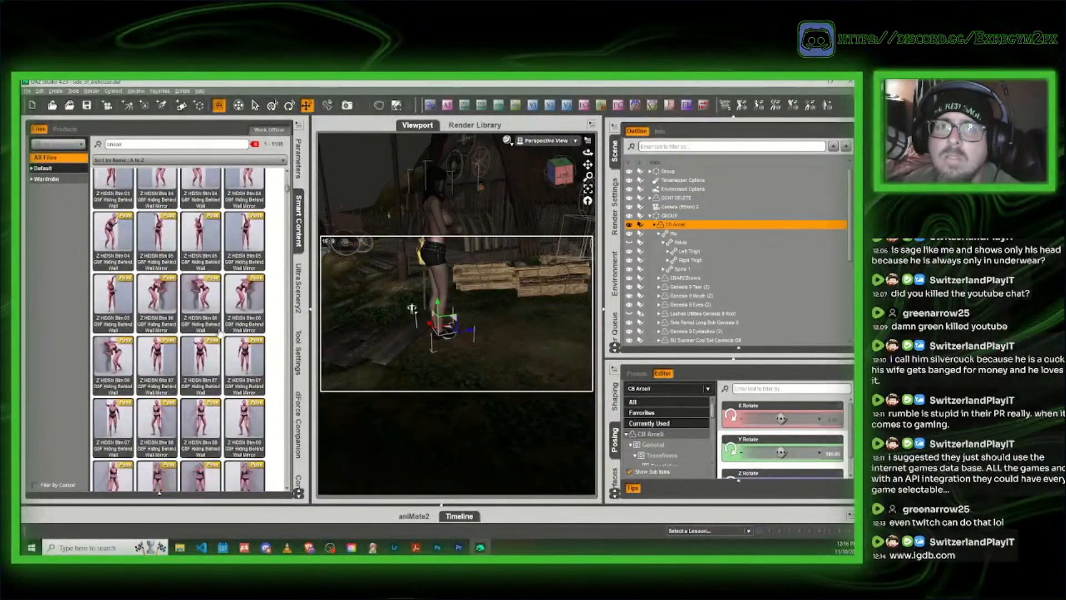
scroll(220, 332, "down", 8)
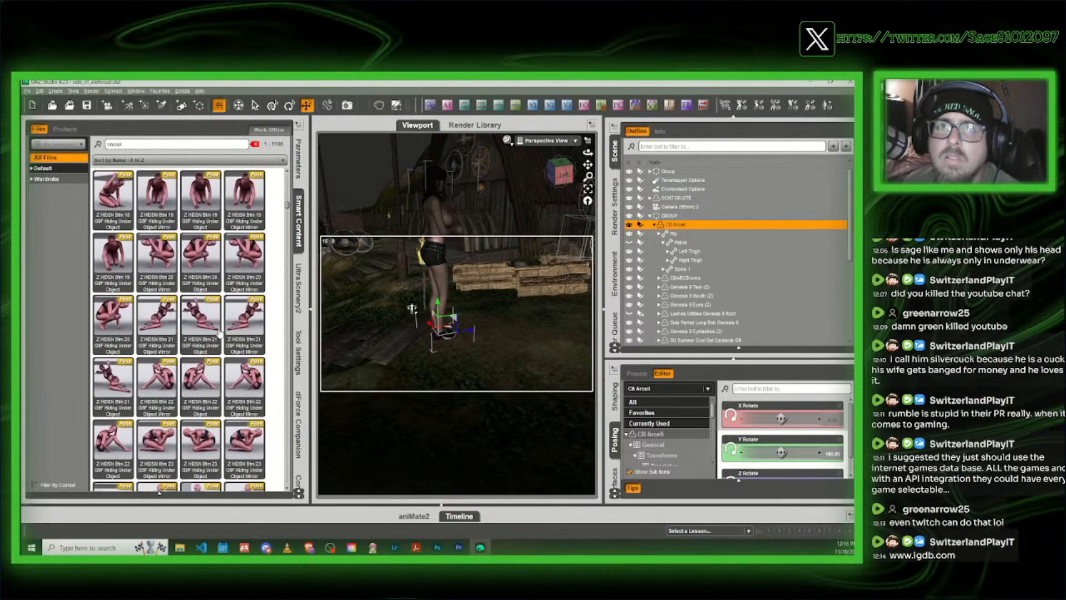
scroll(220, 332, "down", 4)
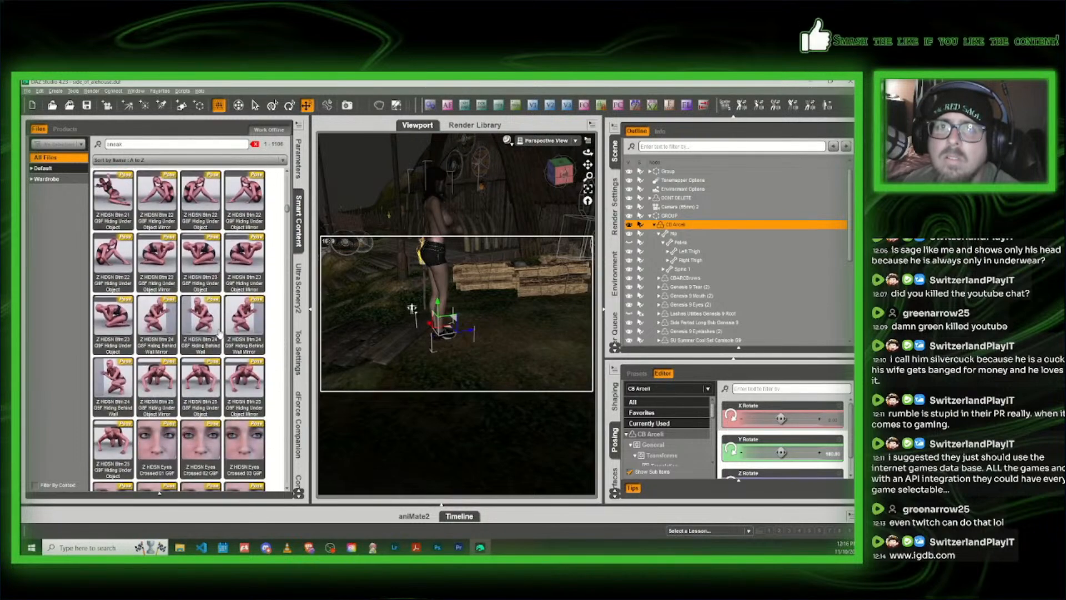
scroll(219, 332, "down", 8)
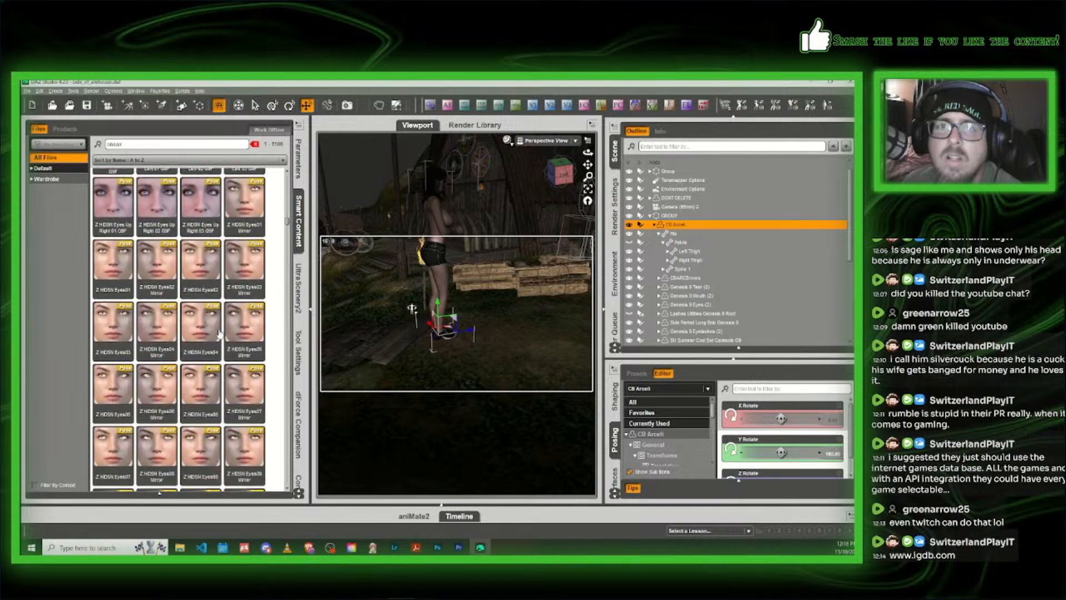
scroll(219, 333, "down", 10)
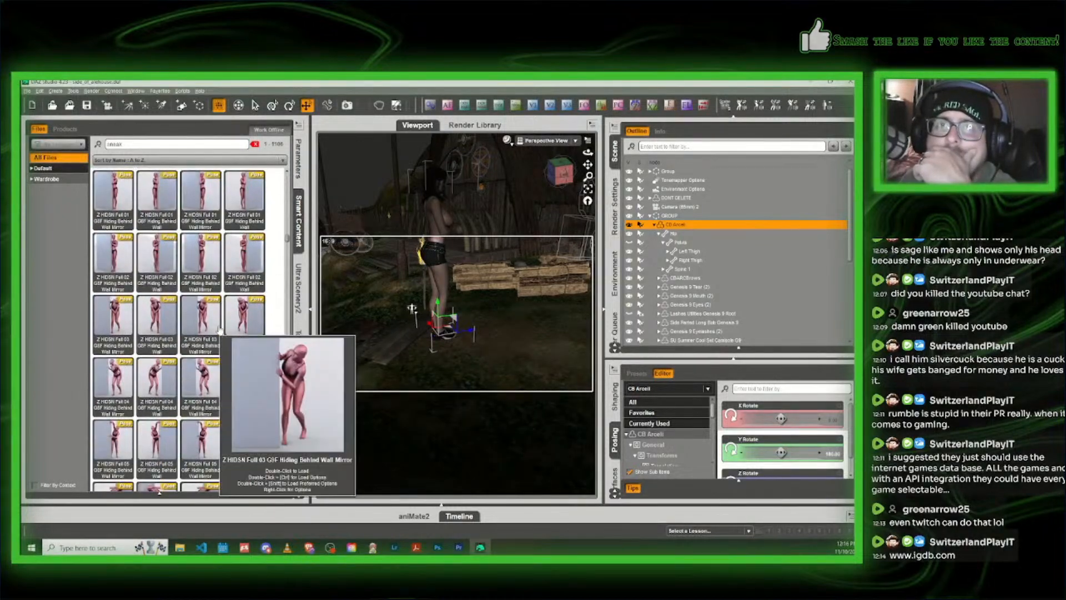
scroll(220, 332, "down", 12)
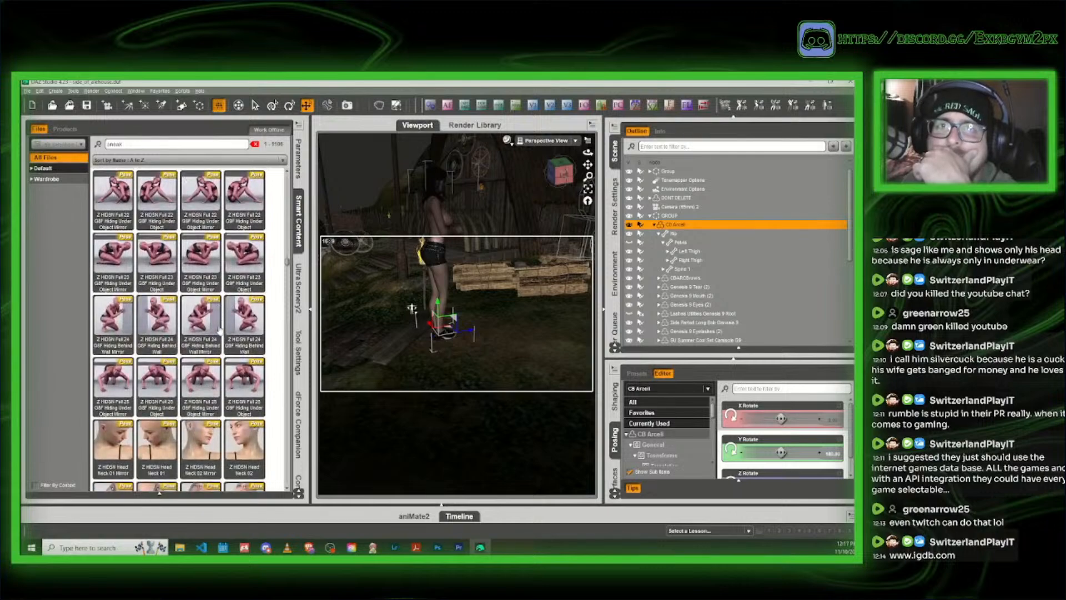
mouse_move(219, 332)
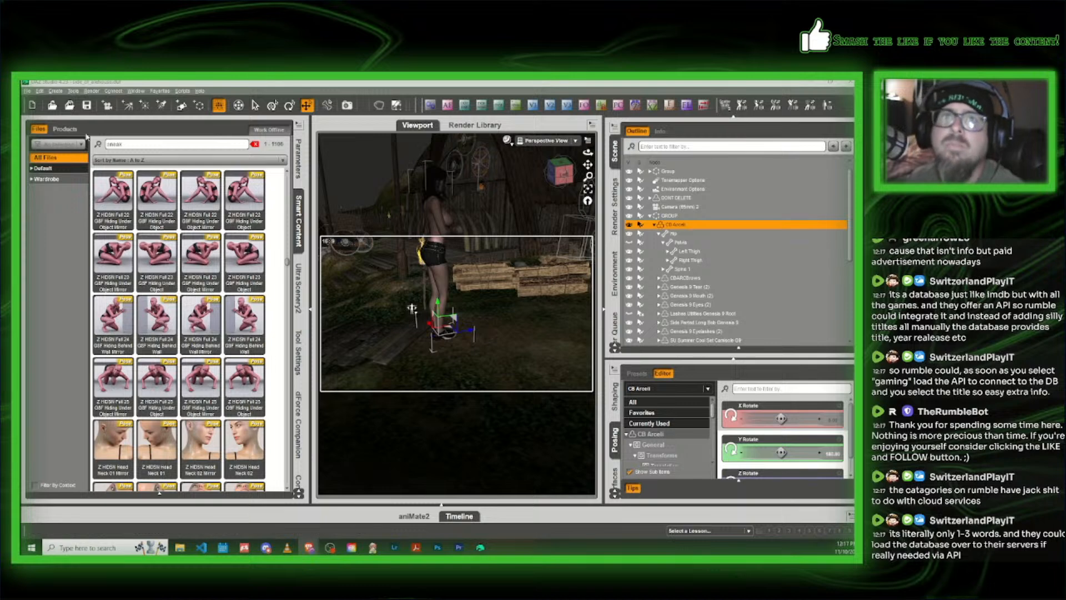
Step: Return to the installed products in the Poses category and clear the "sneak" filter
left_click(65, 128)
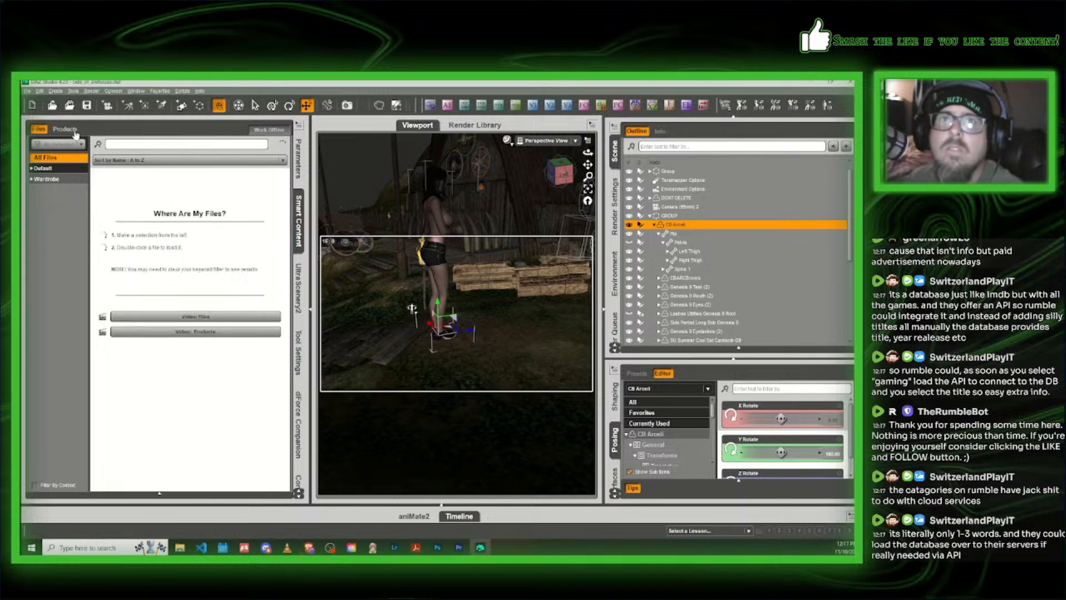
left_click(58, 328)
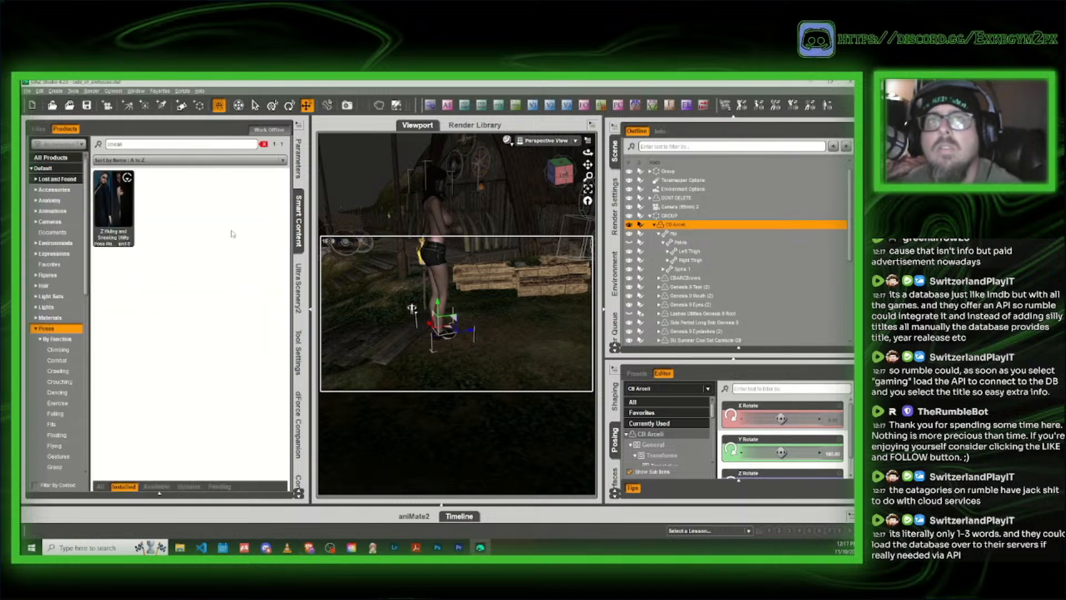
left_click(264, 144)
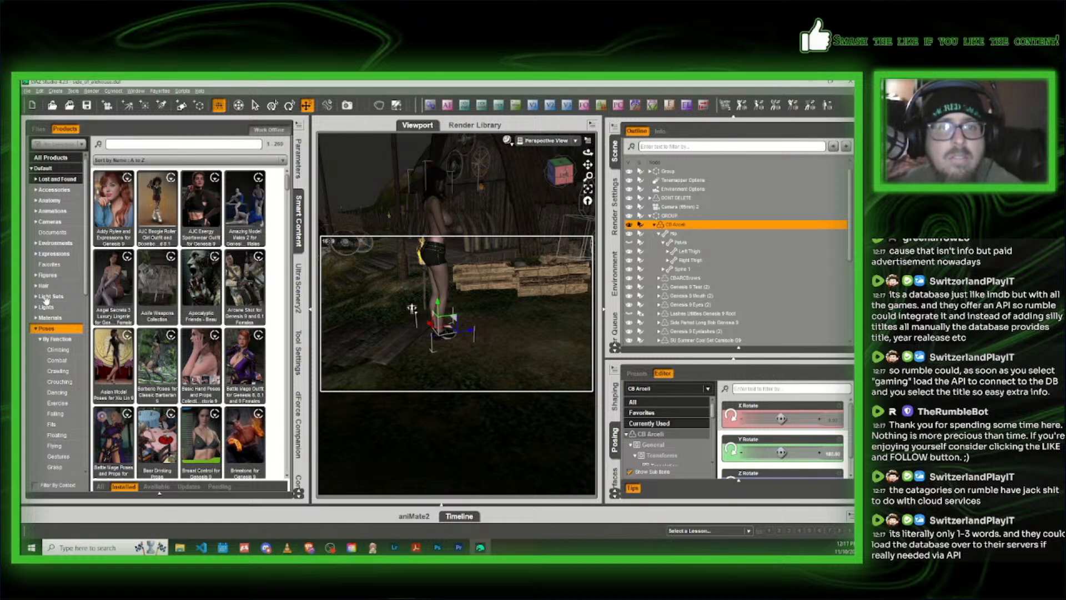
Step: Examine the installed products in the Poses category for a set with a pose that suits the woman
mouse_move(117, 268)
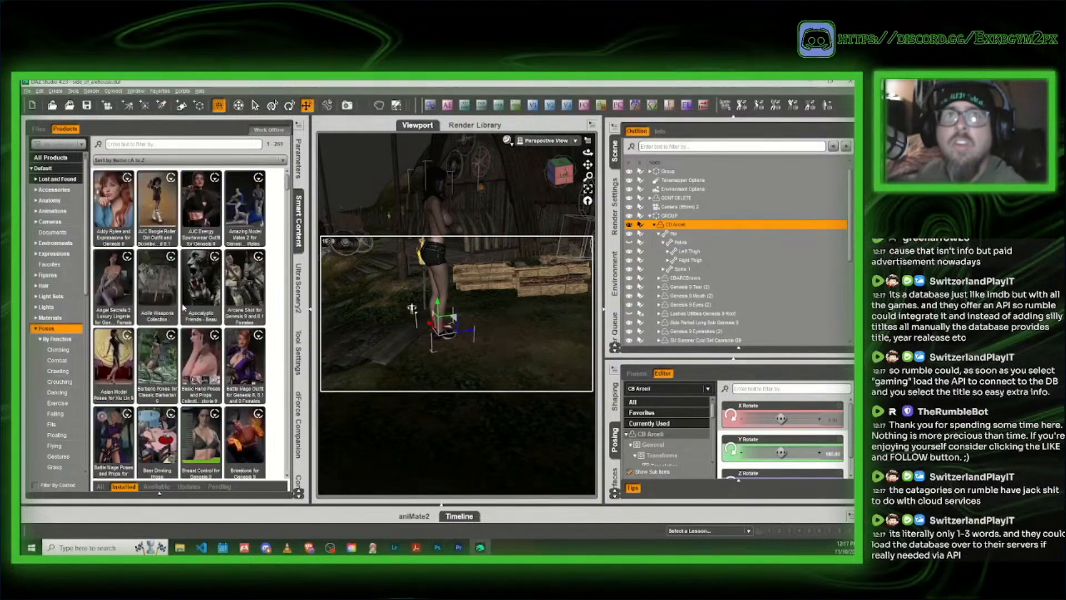
mouse_move(183, 308)
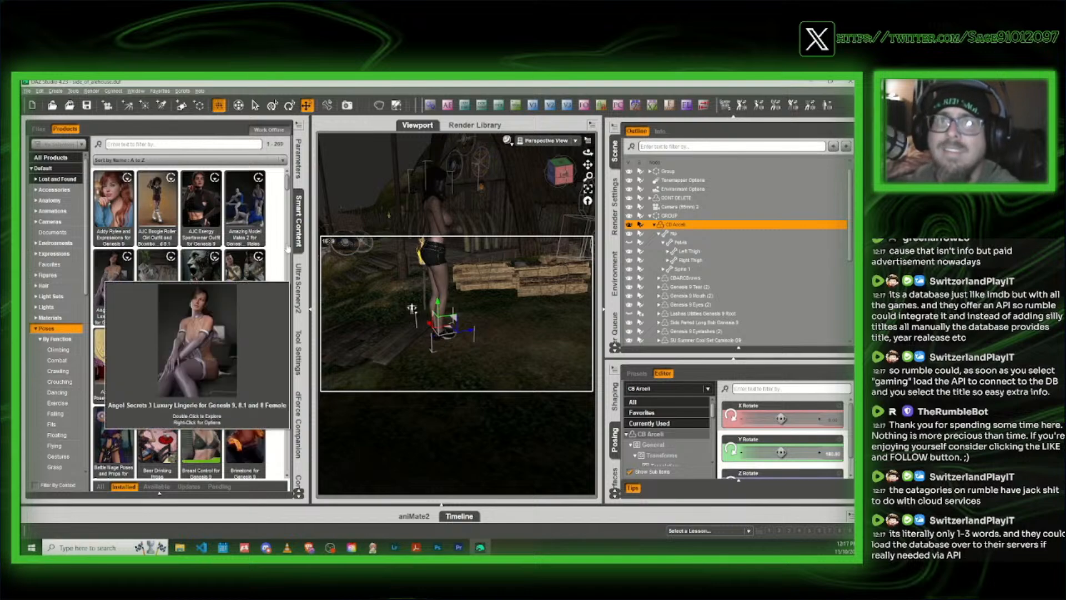
scroll(217, 274, "down", 5)
scroll(216, 275, "up", 5)
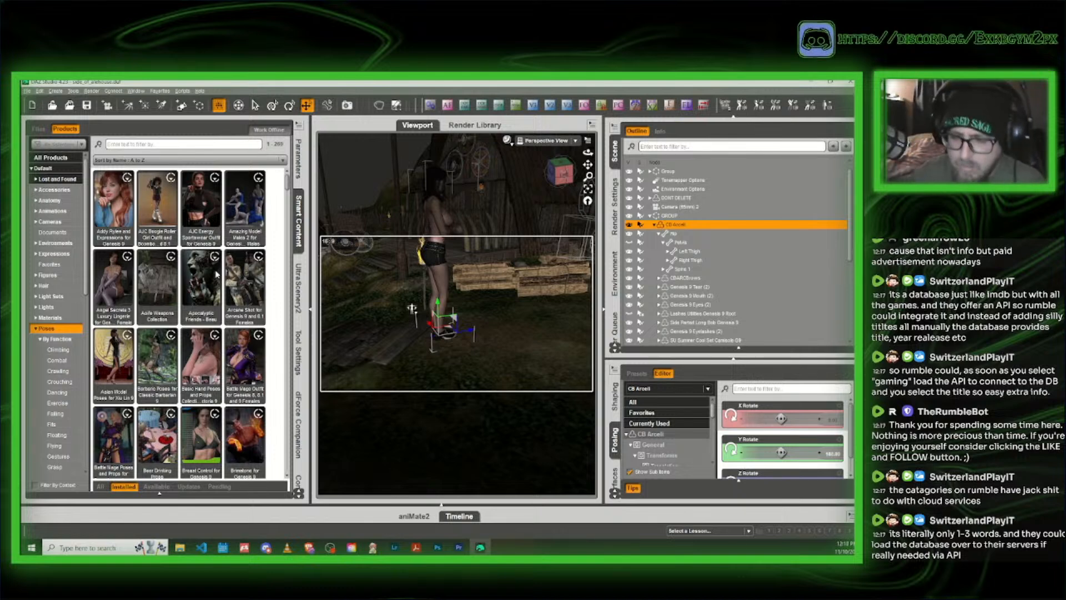
mouse_move(217, 274)
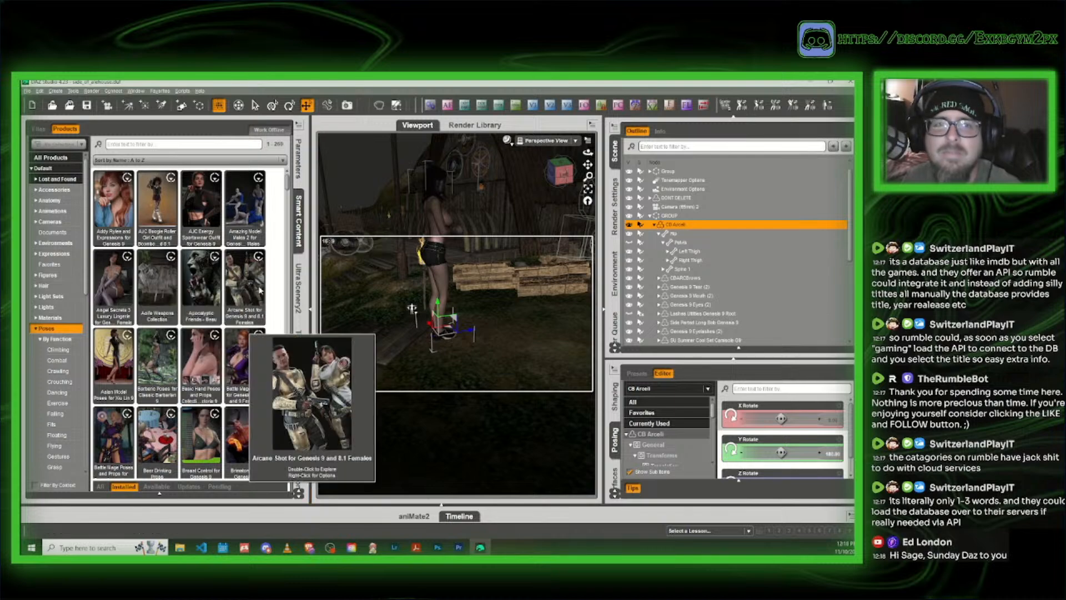
scroll(214, 334, "down", 5)
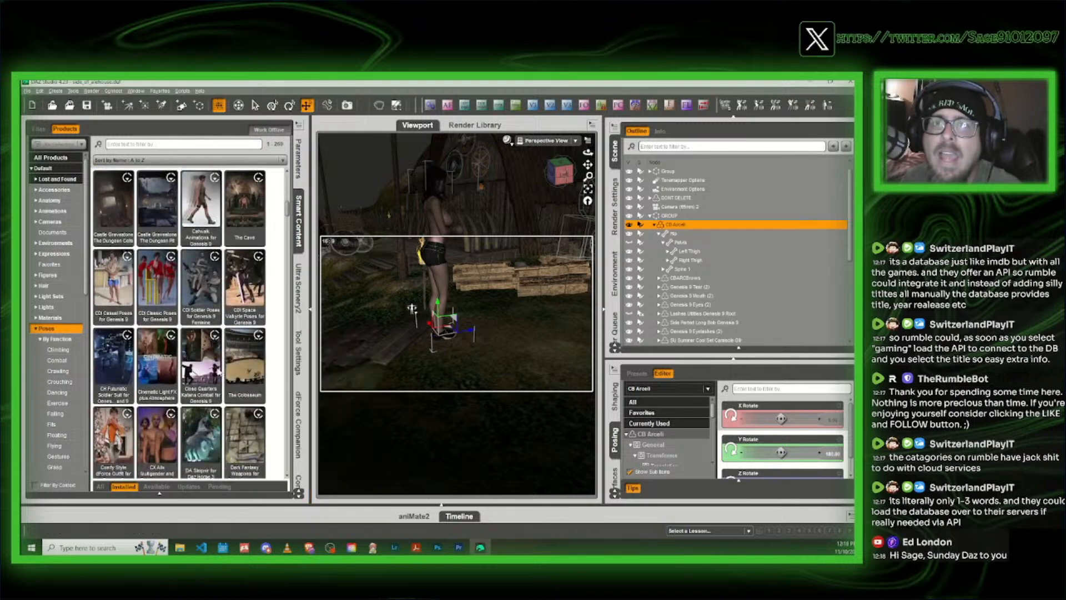
scroll(185, 400, "down", 4)
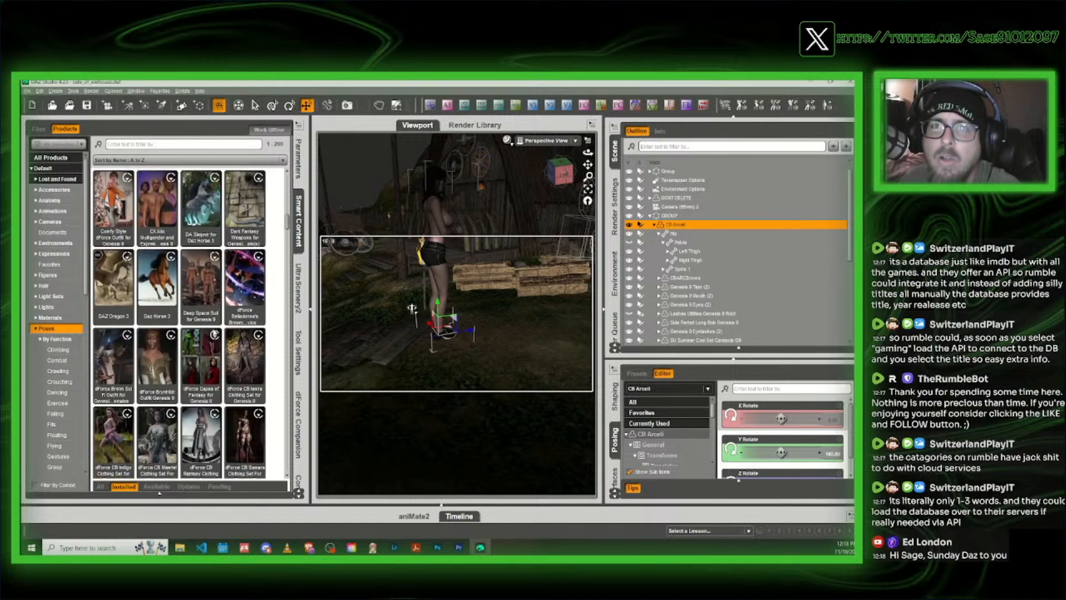
scroll(233, 334, "down", 4)
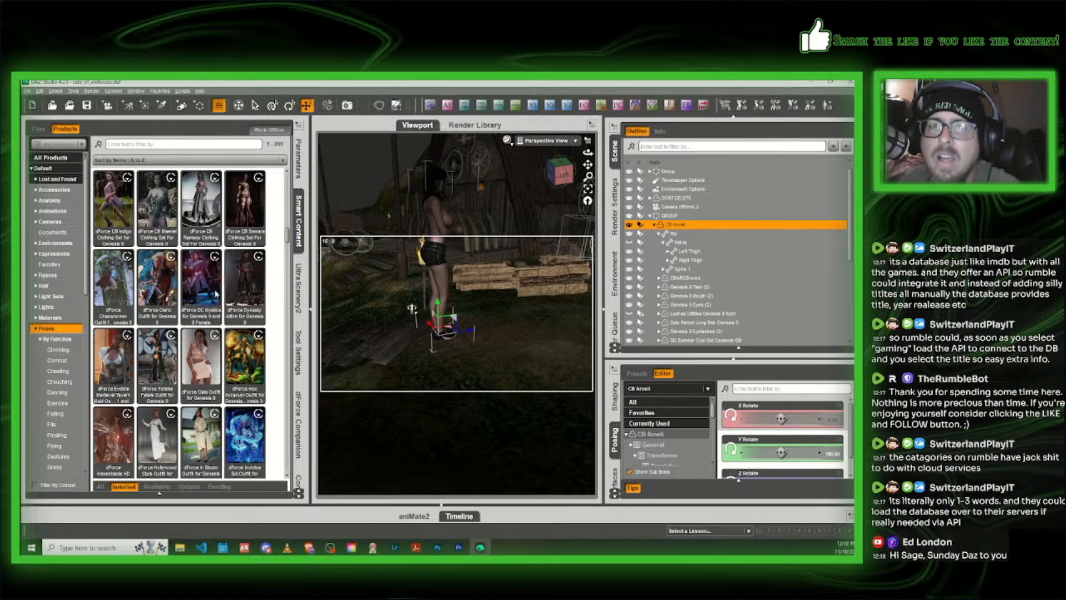
scroll(216, 294, "down", 4)
scroll(216, 294, "down", 2)
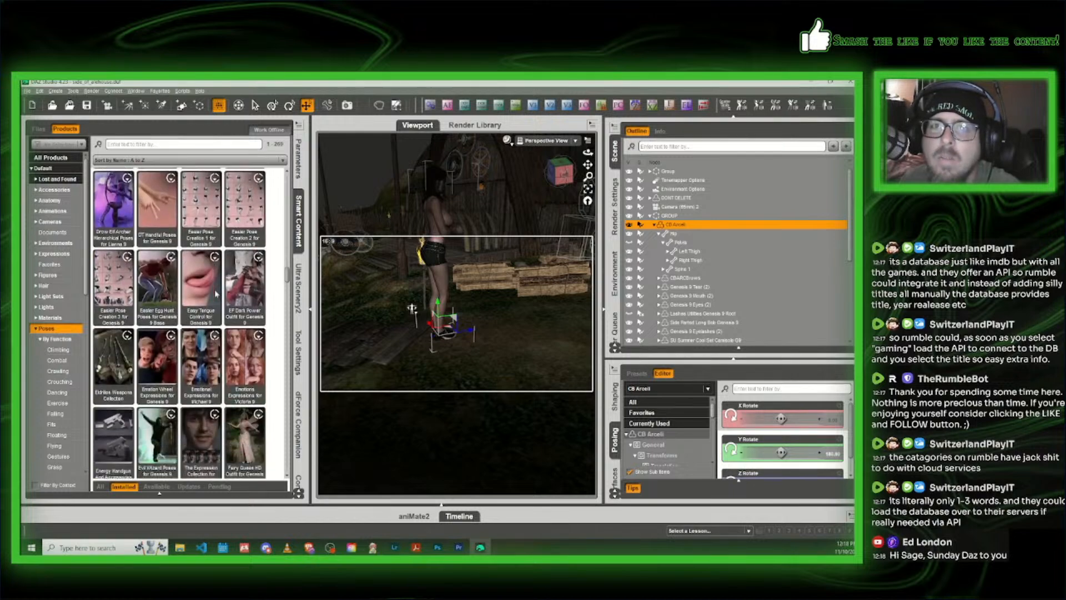
scroll(215, 294, "down", 2)
scroll(216, 294, "down", 3)
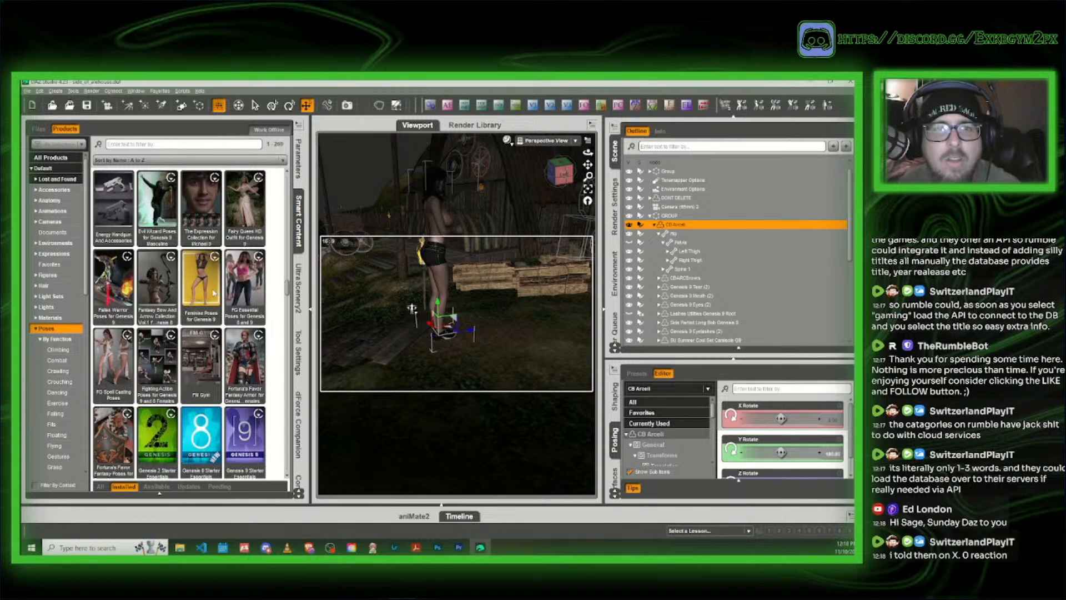
scroll(215, 276, "down", 3)
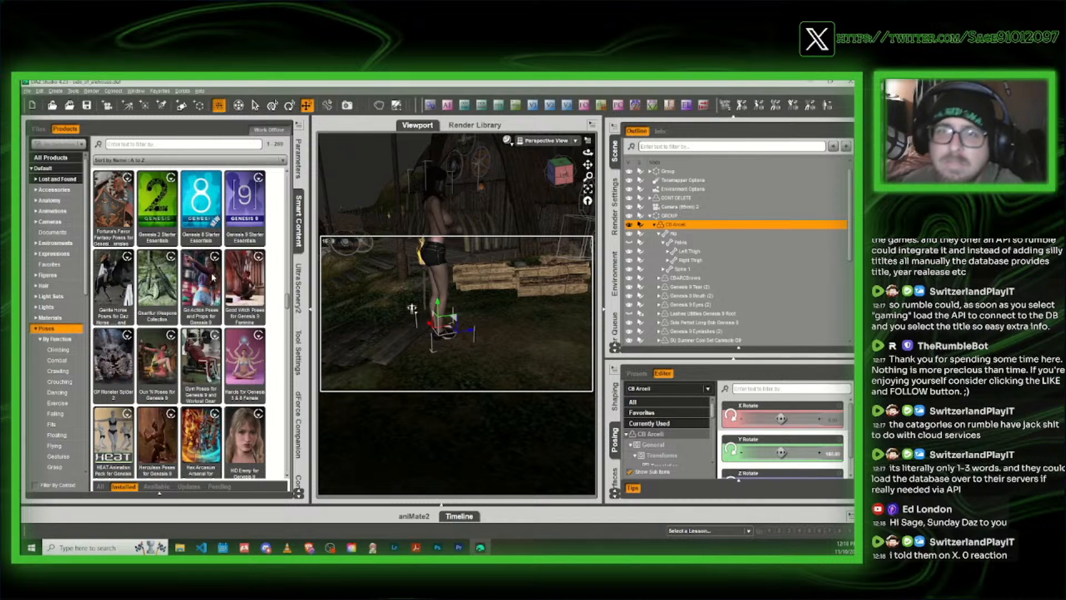
scroll(213, 278, "down", 3)
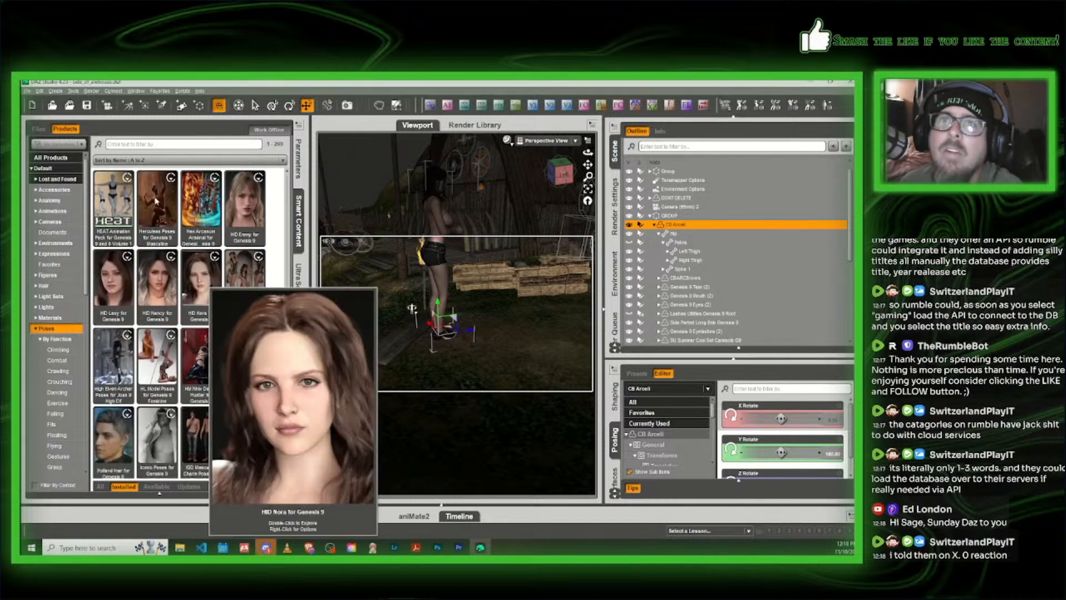
mouse_move(160, 202)
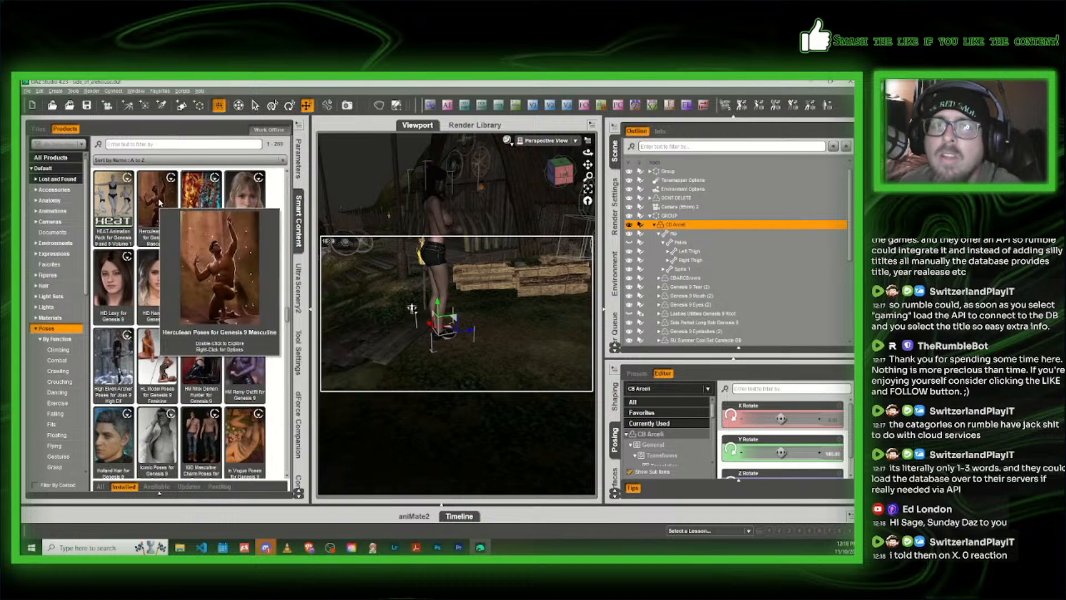
scroll(183, 206, "down", 3)
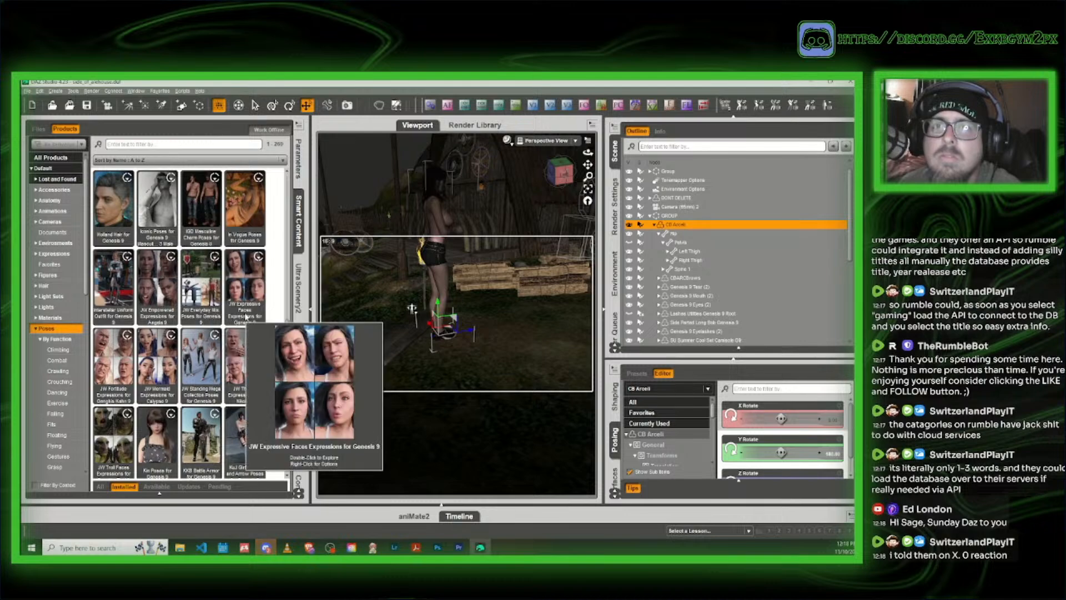
scroll(246, 314, "down", 1)
scroll(246, 314, "down", 2)
mouse_move(245, 314)
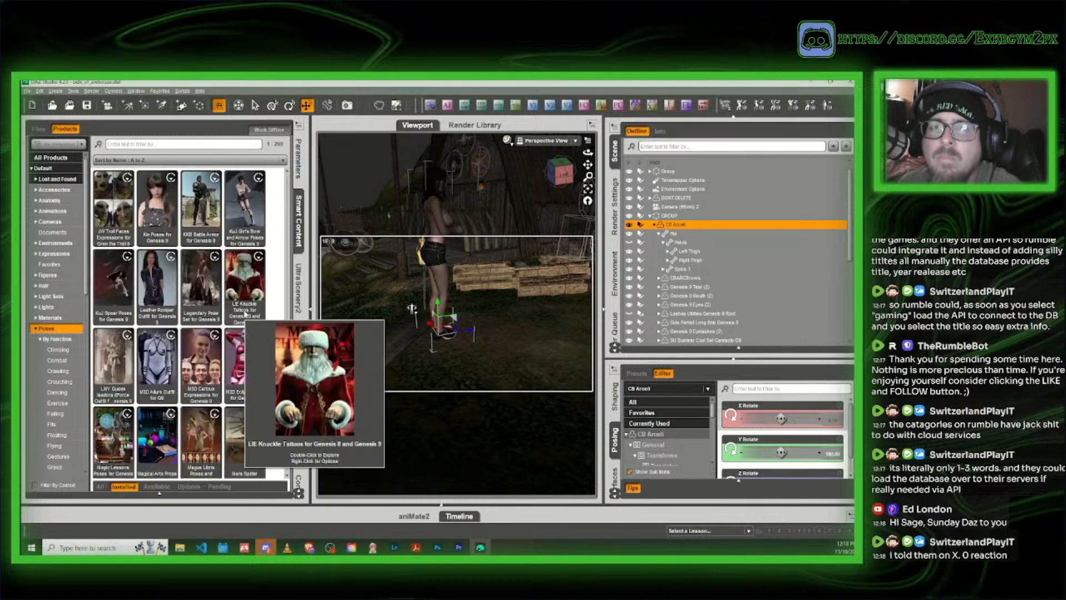
scroll(250, 311, "down", 3)
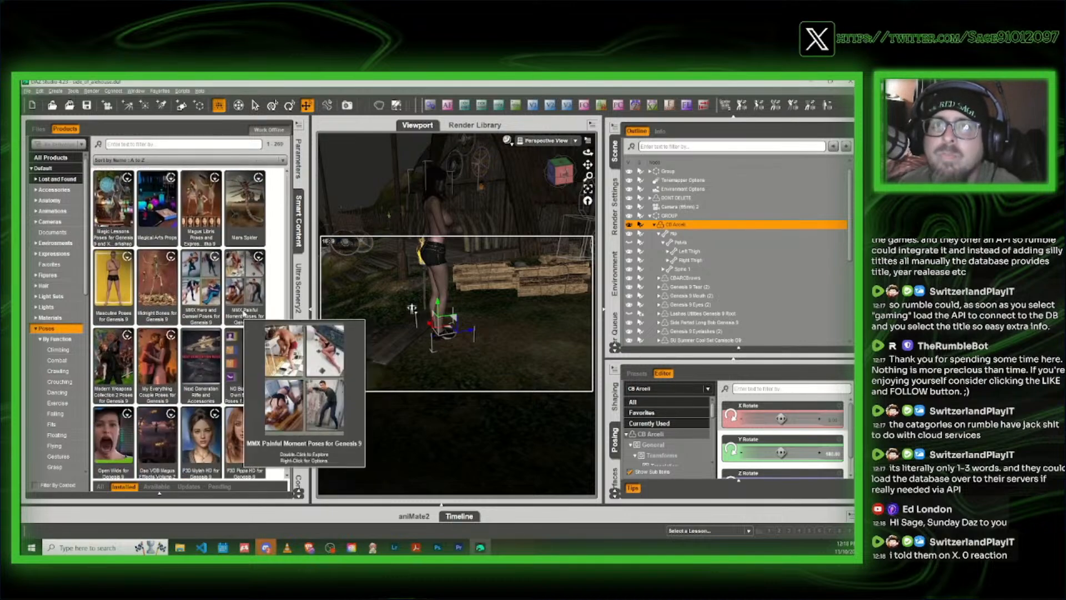
scroll(214, 369, "down", 3)
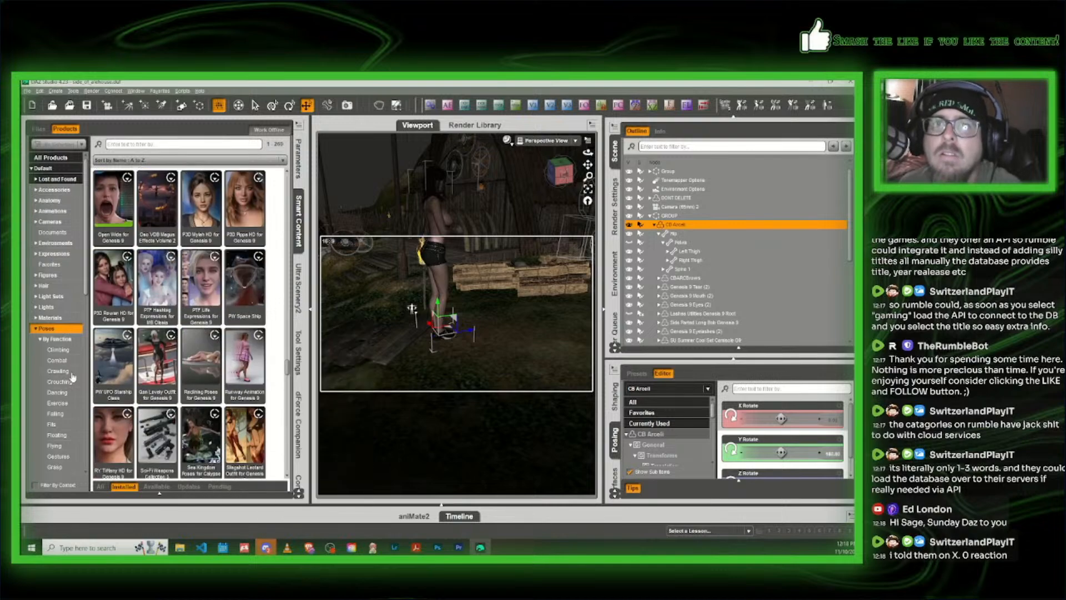
scroll(165, 390, "down", 3)
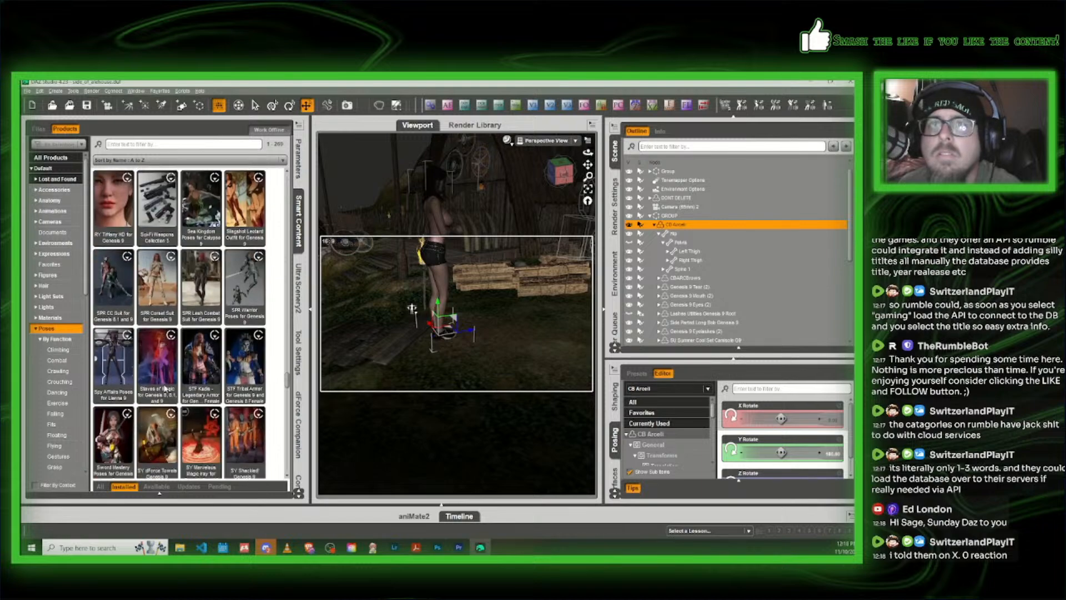
scroll(165, 385, "down", 3)
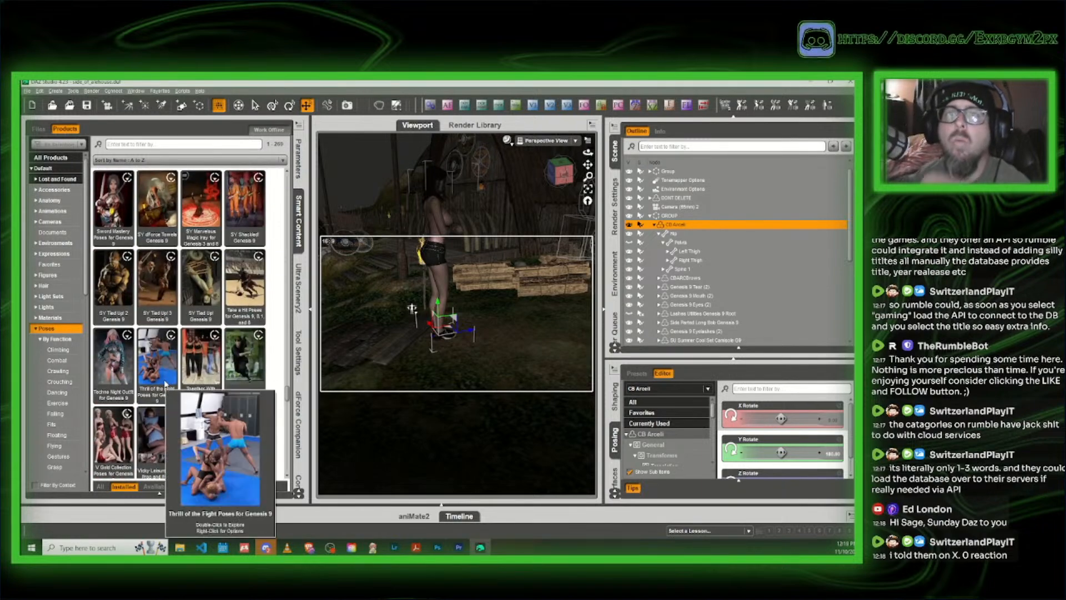
Step: Examine the Thrill of the Fight Poses set and the other installed pose products for a pose that suits the woman
double_click(166, 383)
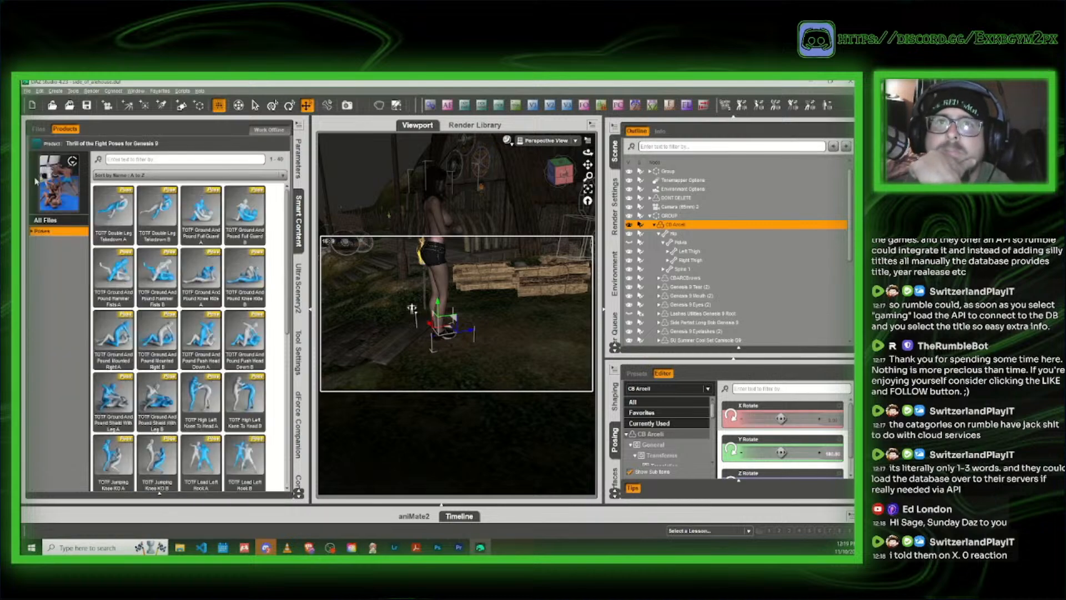
left_click(31, 146)
scroll(202, 366, "down", 5)
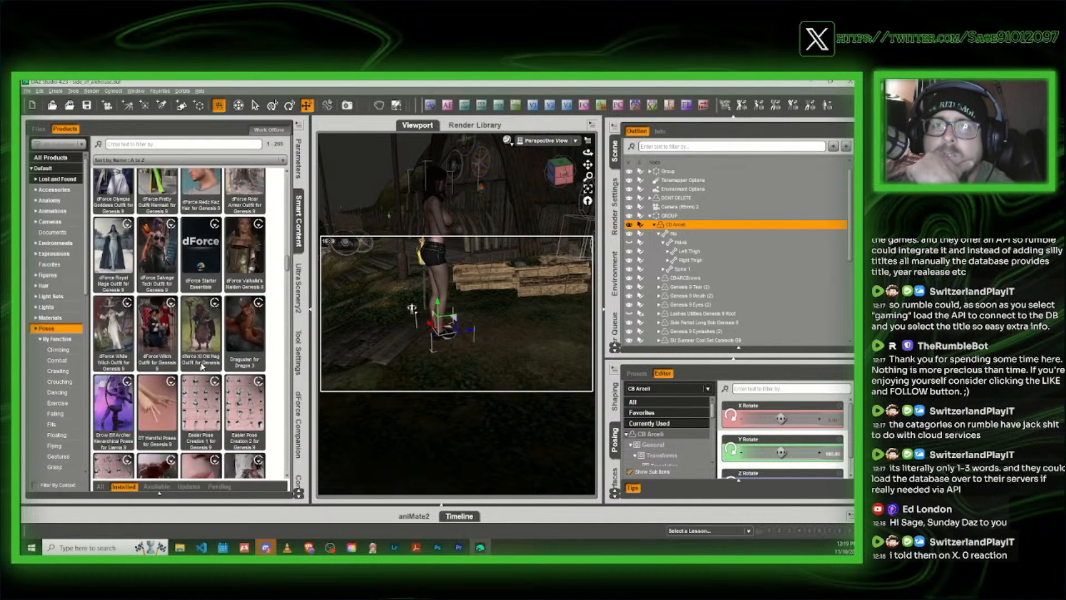
scroll(203, 367, "down", 3)
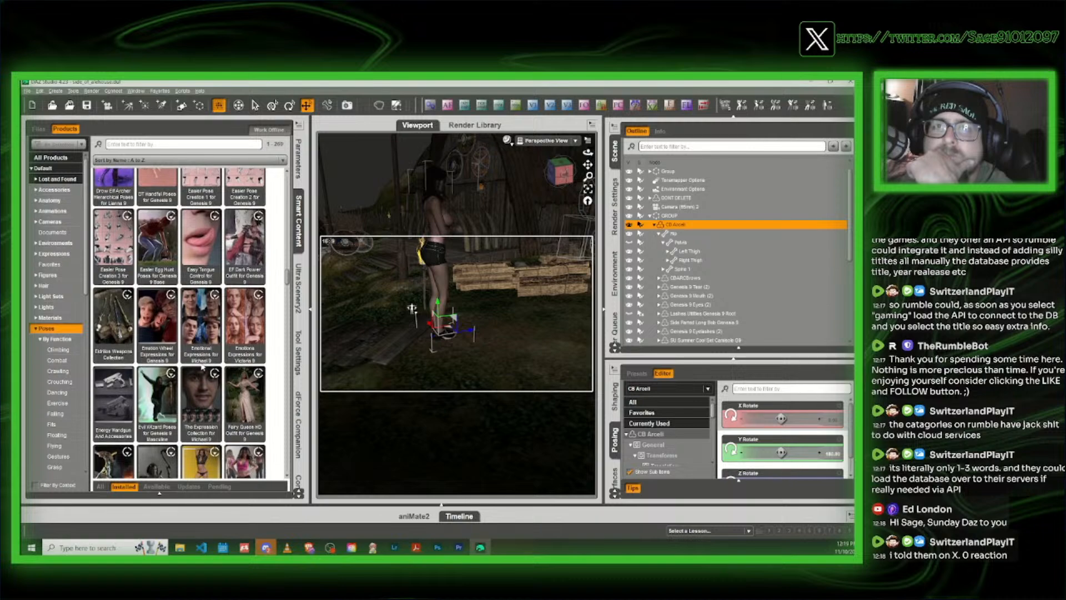
scroll(202, 366, "down", 3)
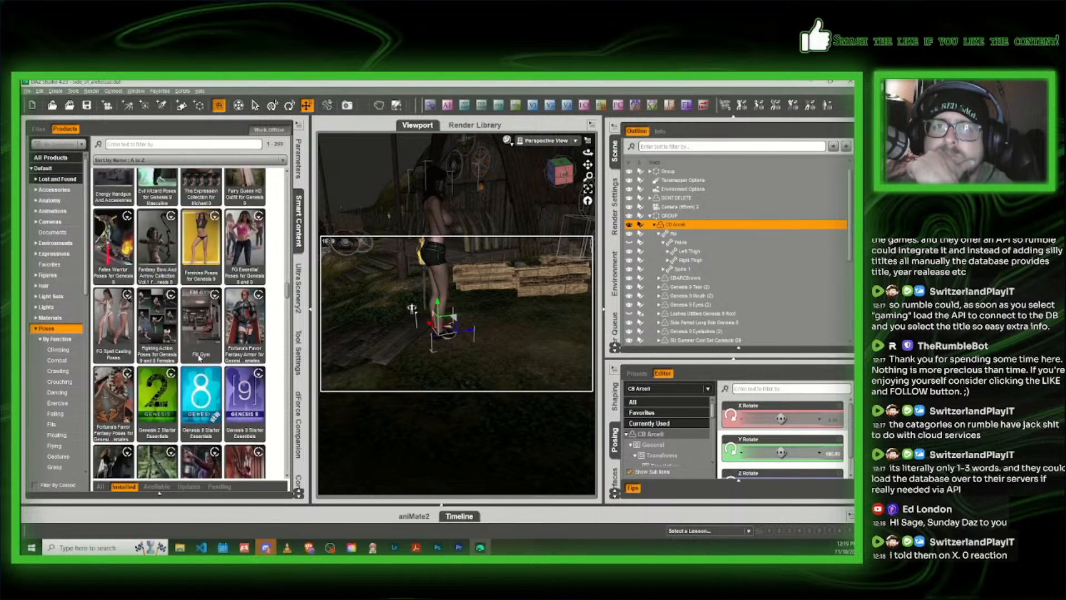
scroll(200, 357, "down", 3)
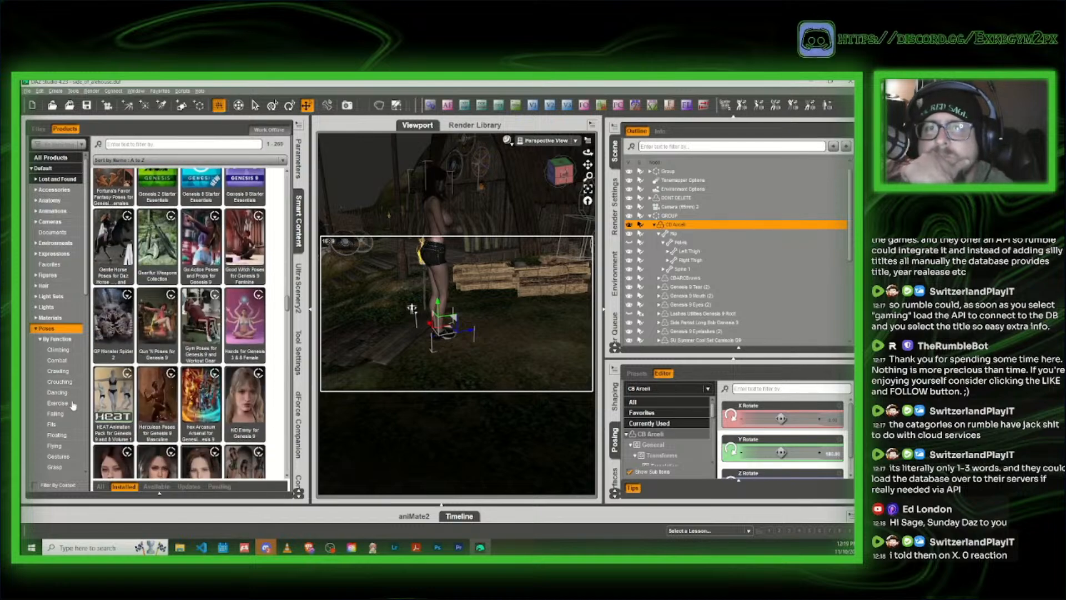
Step: Narrow the pose products to the Running function and examine the CDI Soldier Poses for Genesis 9 Feminine by pose type
scroll(74, 394, "down", 3)
scroll(75, 395, "down", 1)
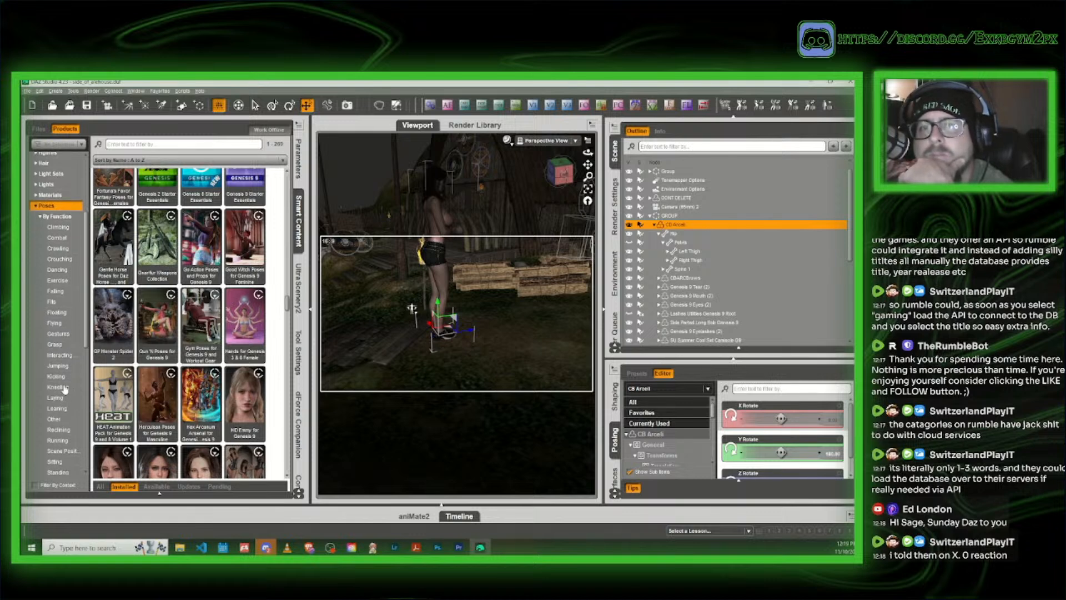
left_click(60, 440)
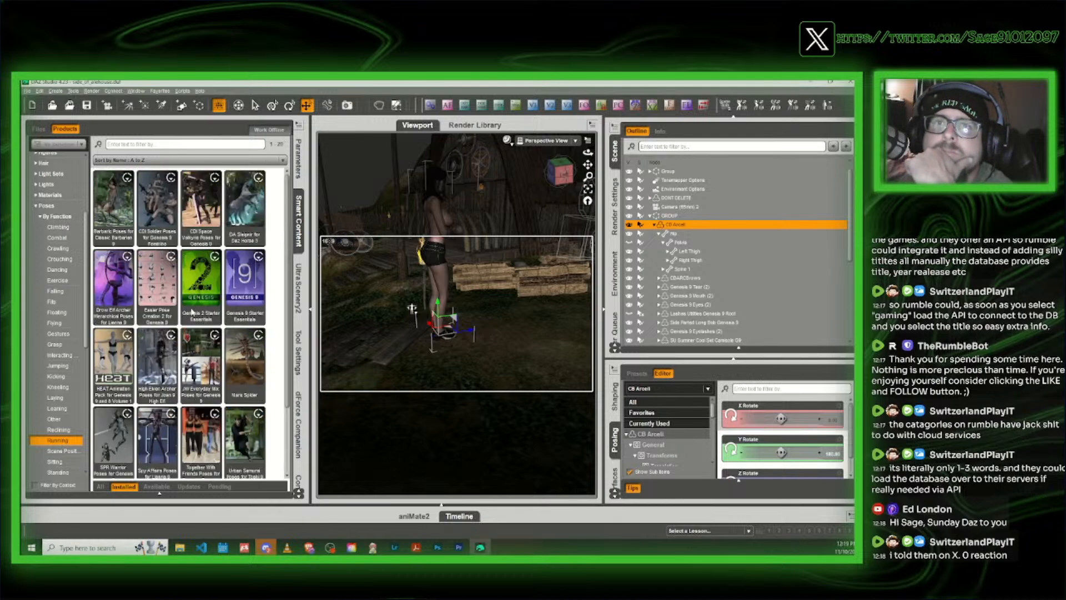
left_click(173, 210)
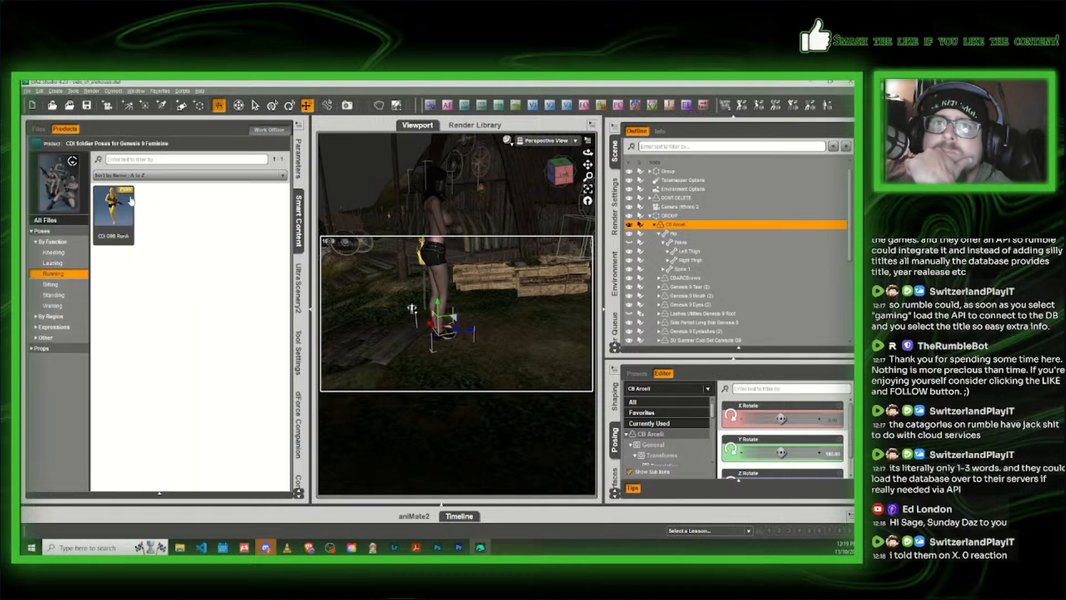
left_click(62, 306)
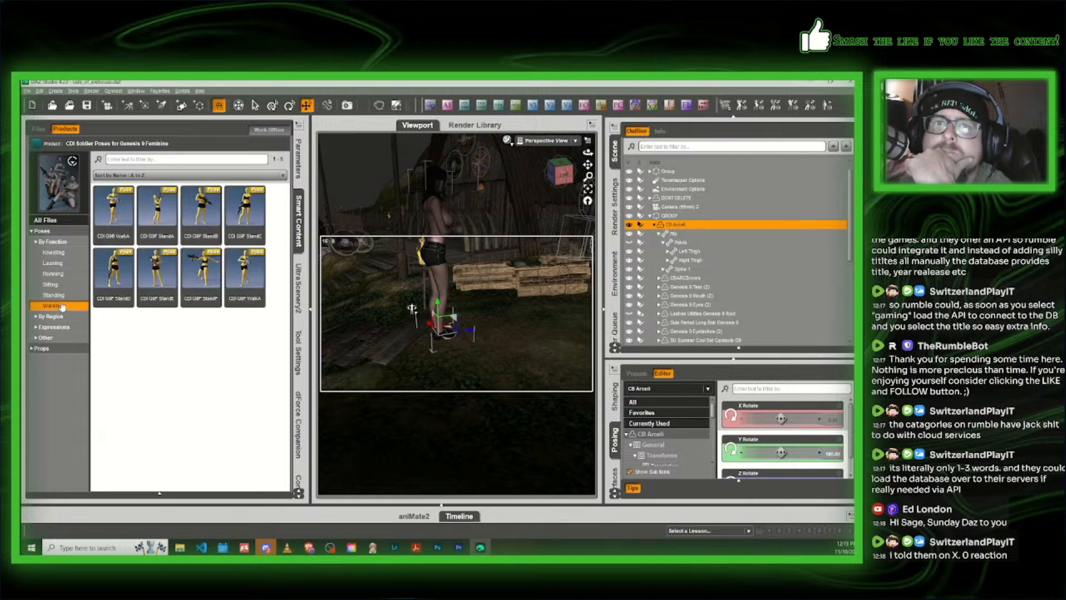
left_click(62, 295)
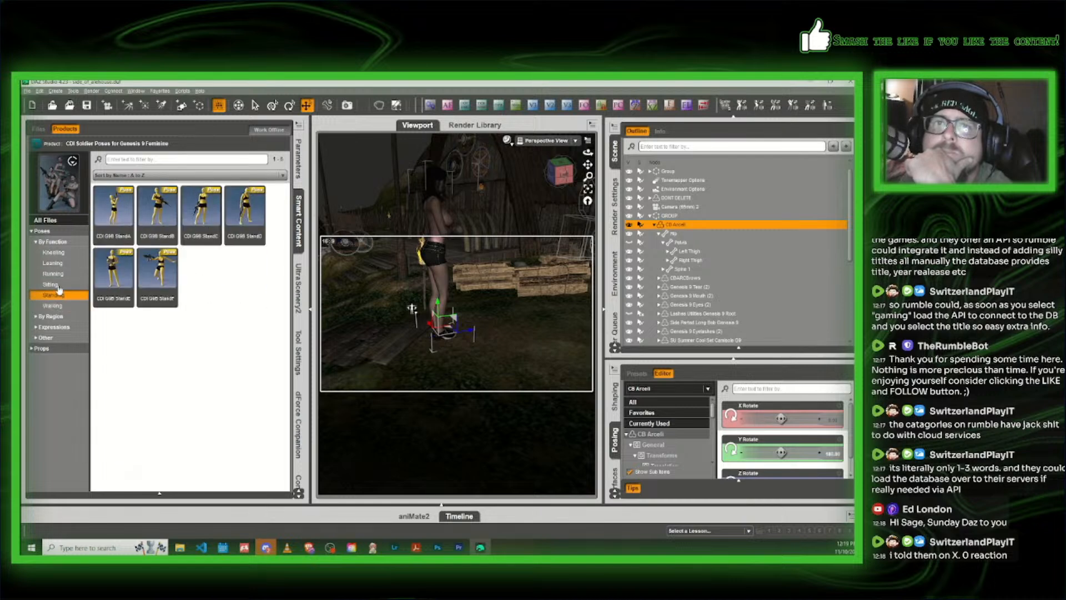
left_click(57, 284)
left_click(61, 263)
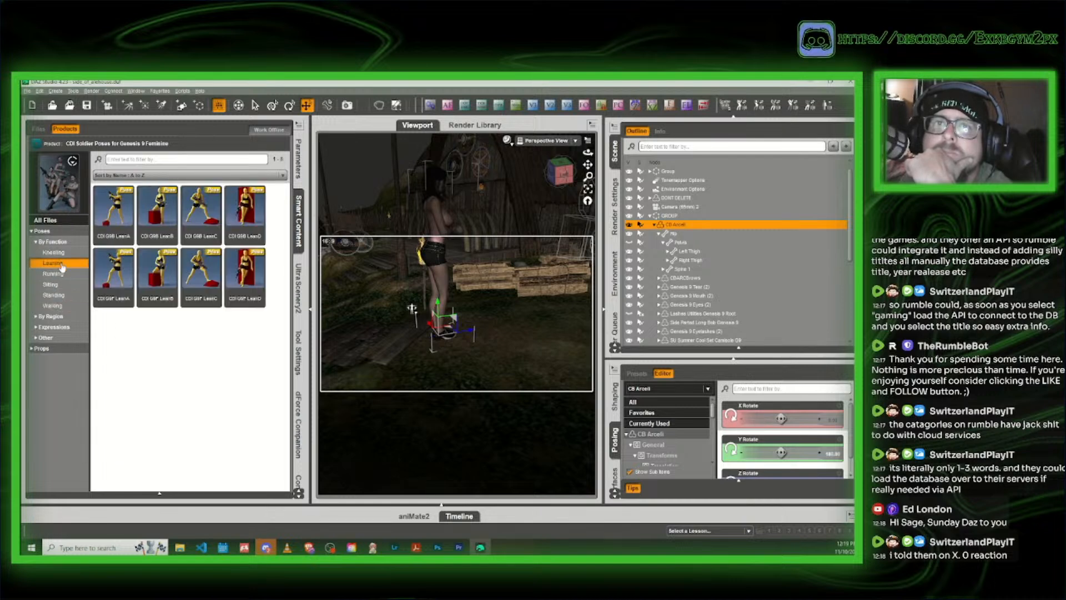
left_click(55, 255)
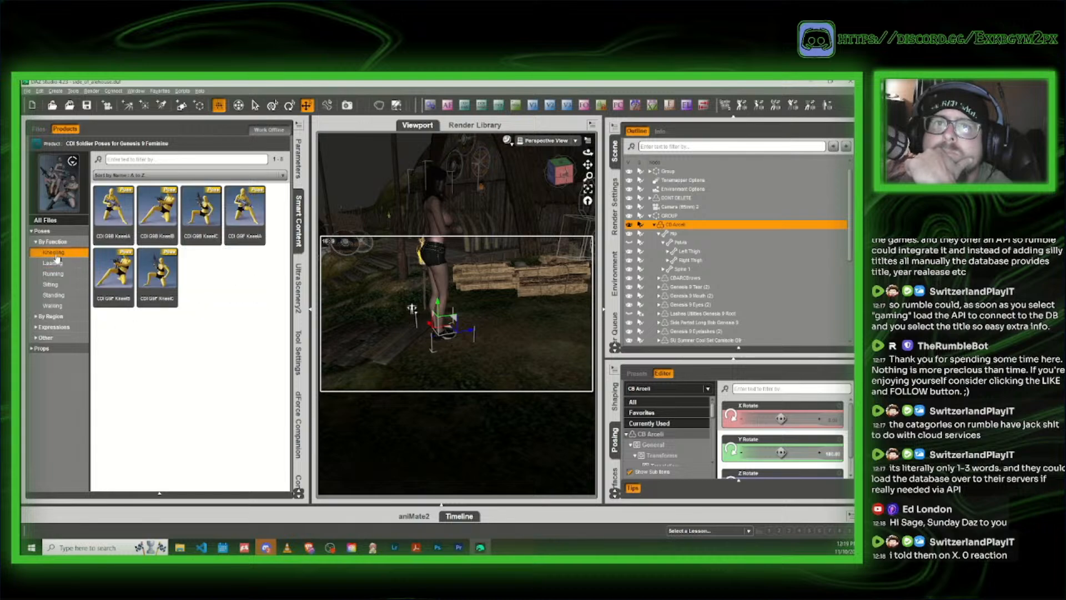
left_click(33, 144)
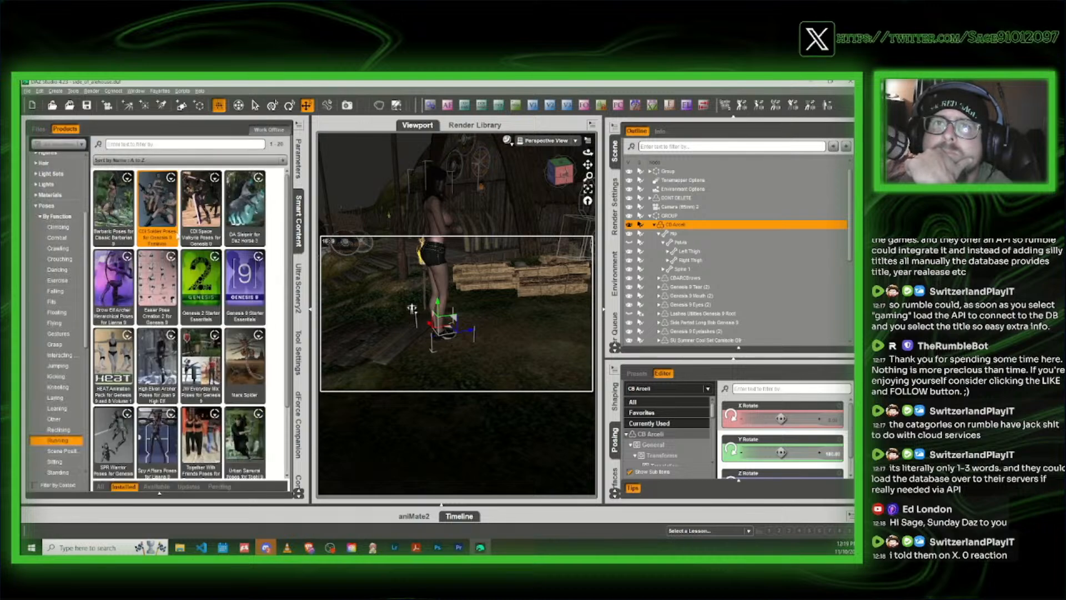
Step: Examine the running, walking, standing, leaning and kneeling poses of the CDI Space Valkyrie Poses for Genesis 9
left_click(208, 215)
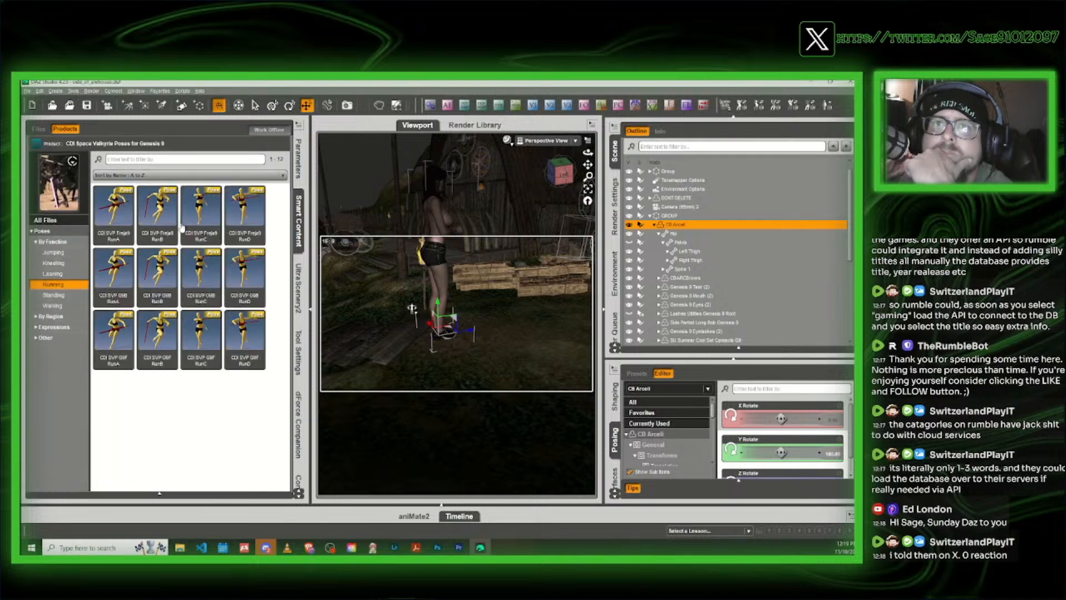
left_click(60, 306)
left_click(61, 296)
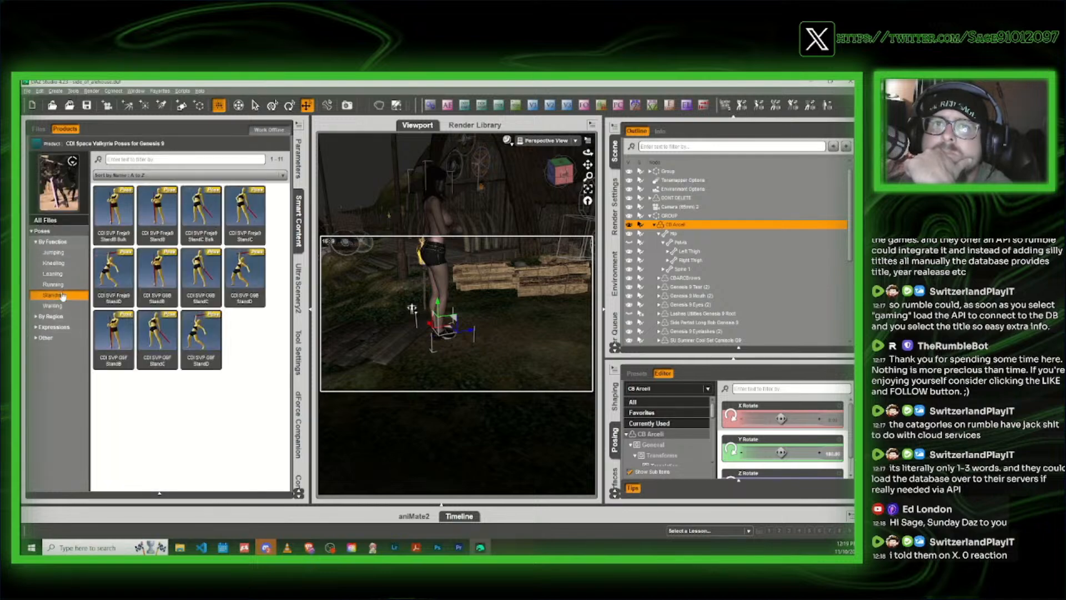
left_click(53, 274)
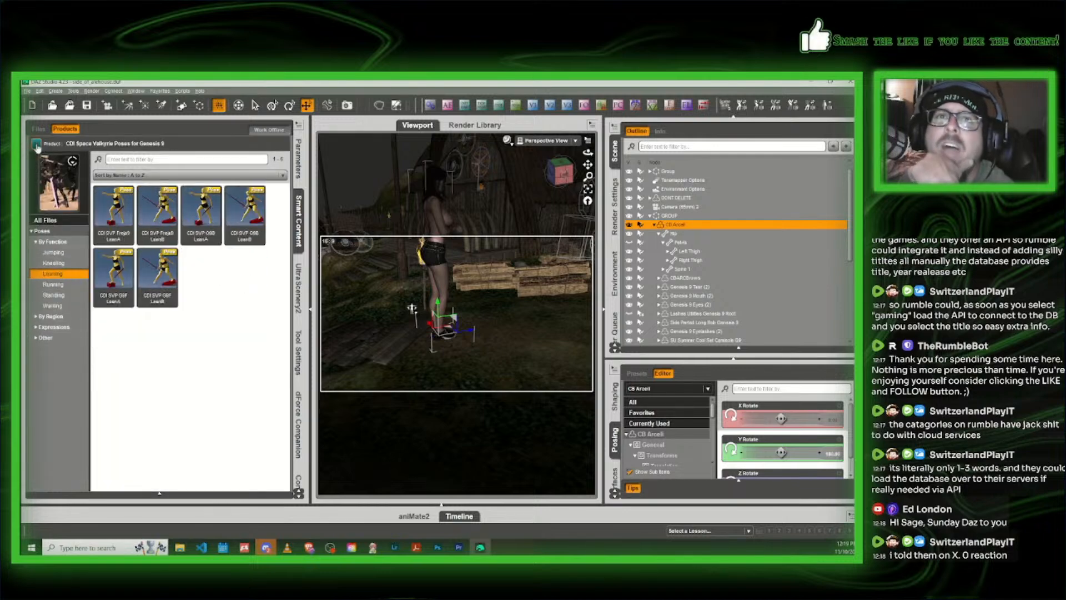
left_click(57, 264)
left_click(37, 144)
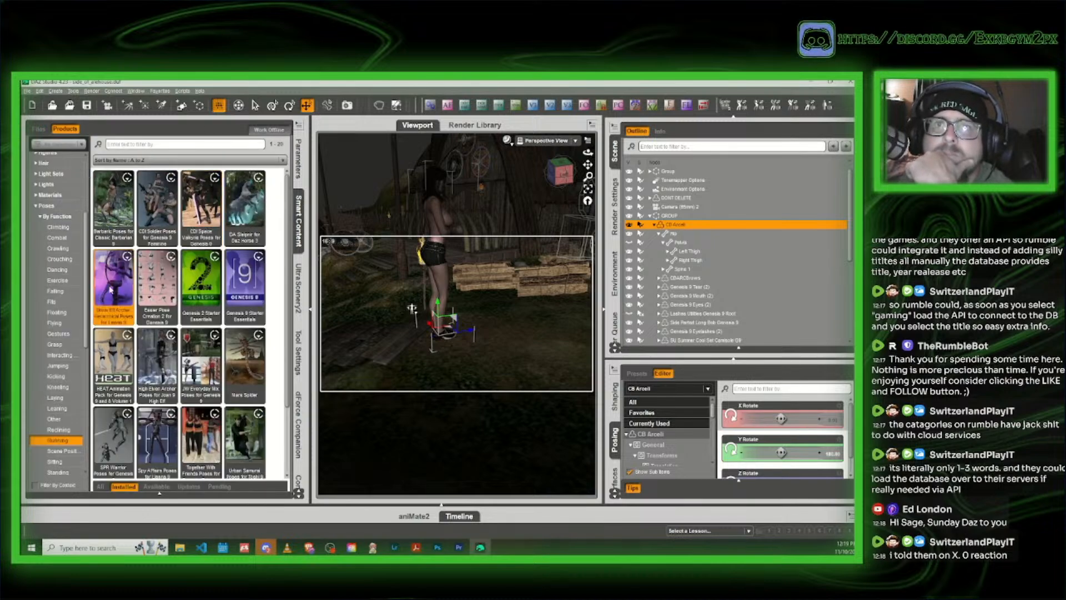
Step: Examine the Drow Elf Archer standing and walking poses and the Easier Pose Creation 2 running poses
left_click(123, 279)
left_click(54, 295)
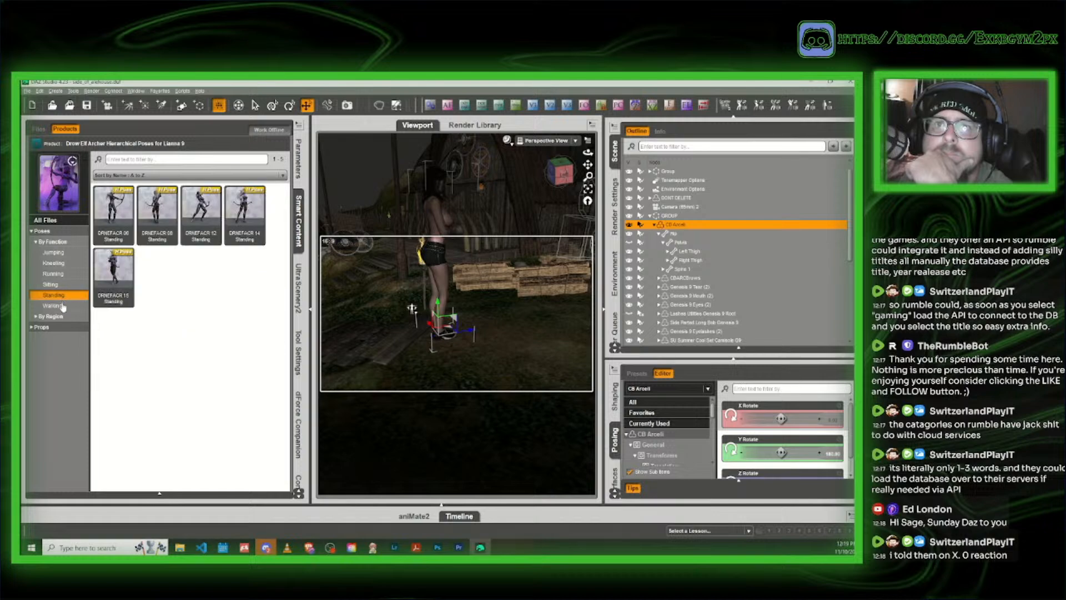
left_click(53, 305)
left_click(36, 144)
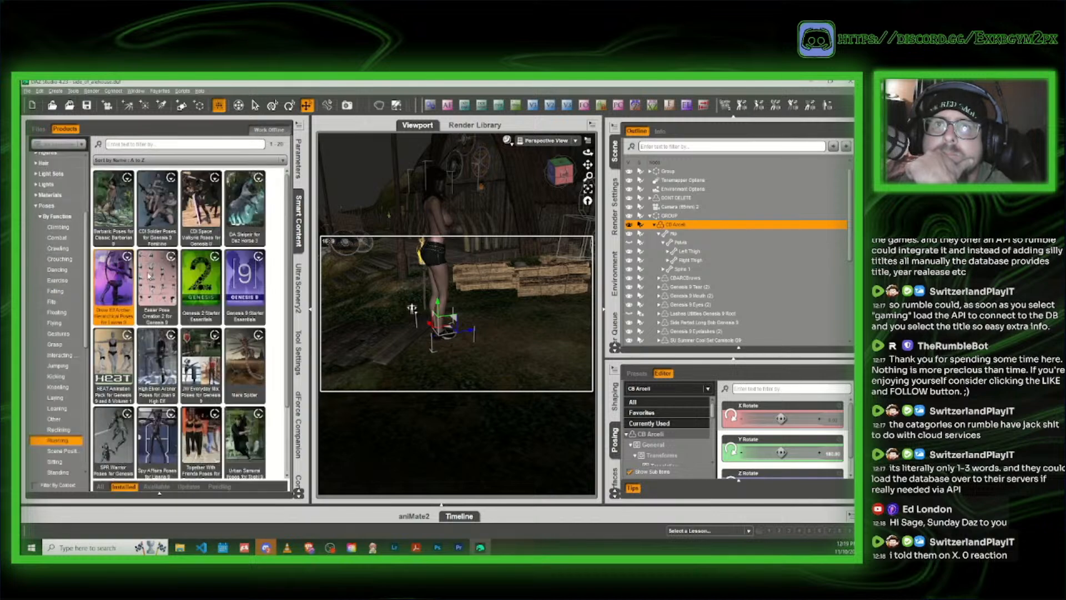
left_click(149, 270)
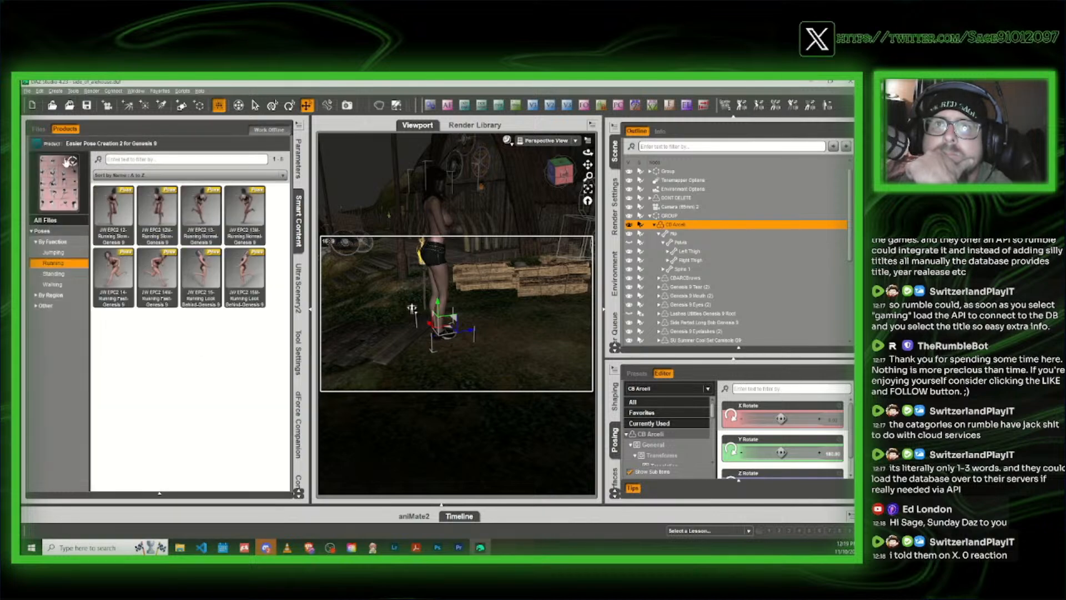
left_click(37, 144)
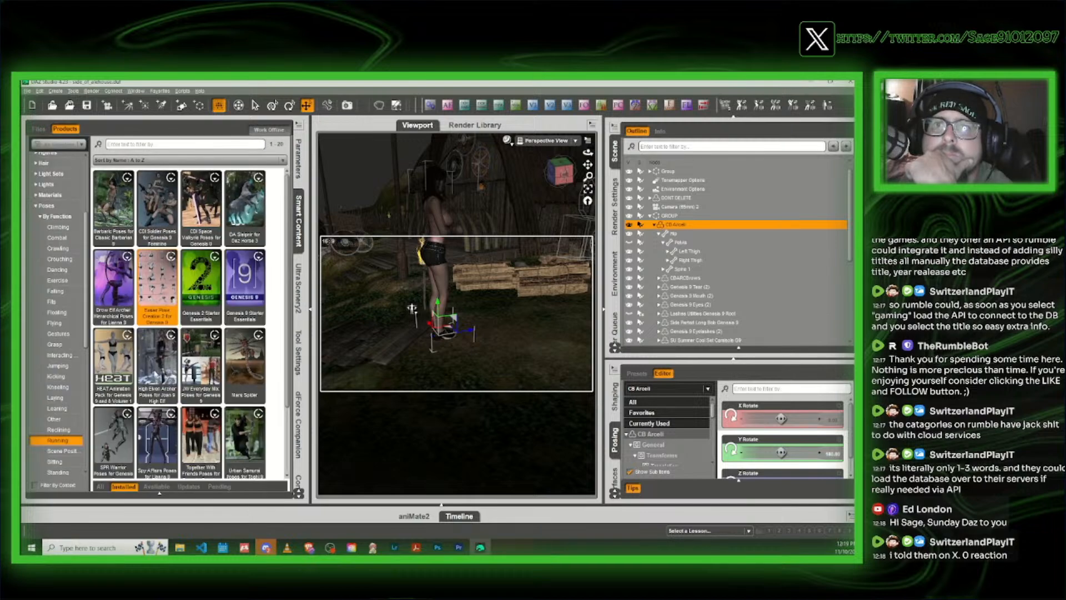
Step: Examine the running, walking and standing poses of the JW Everyday Mix Poses for Genesis 9
left_click(203, 368)
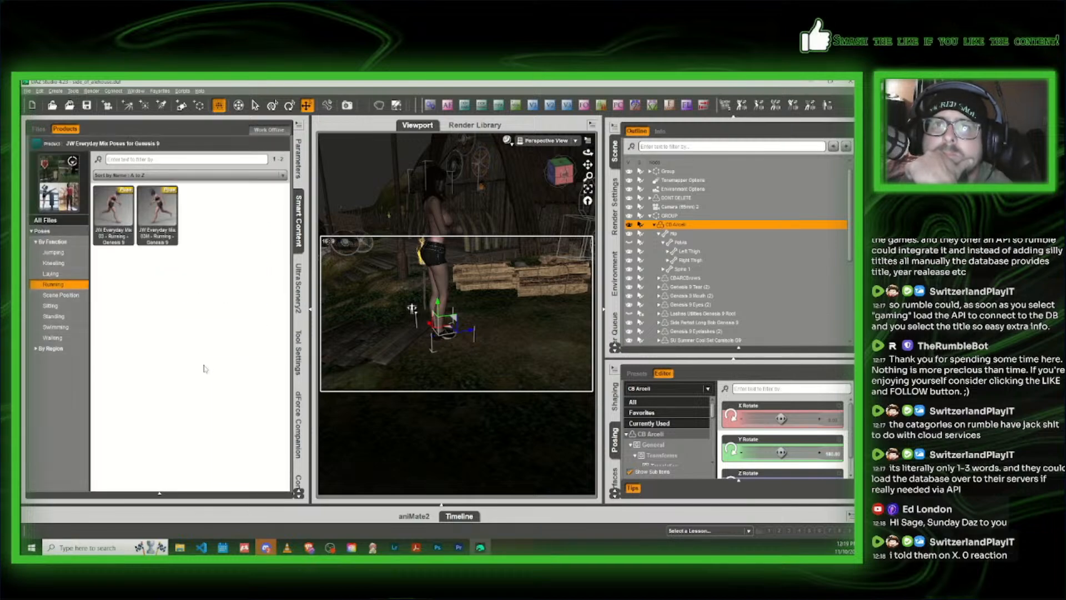
left_click(53, 338)
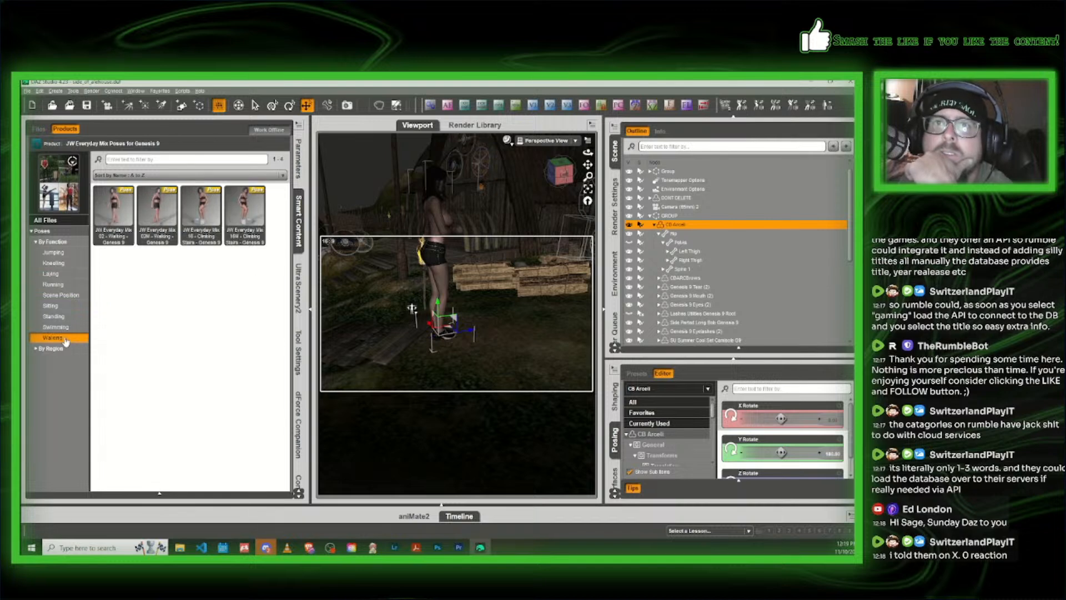
left_click(63, 317)
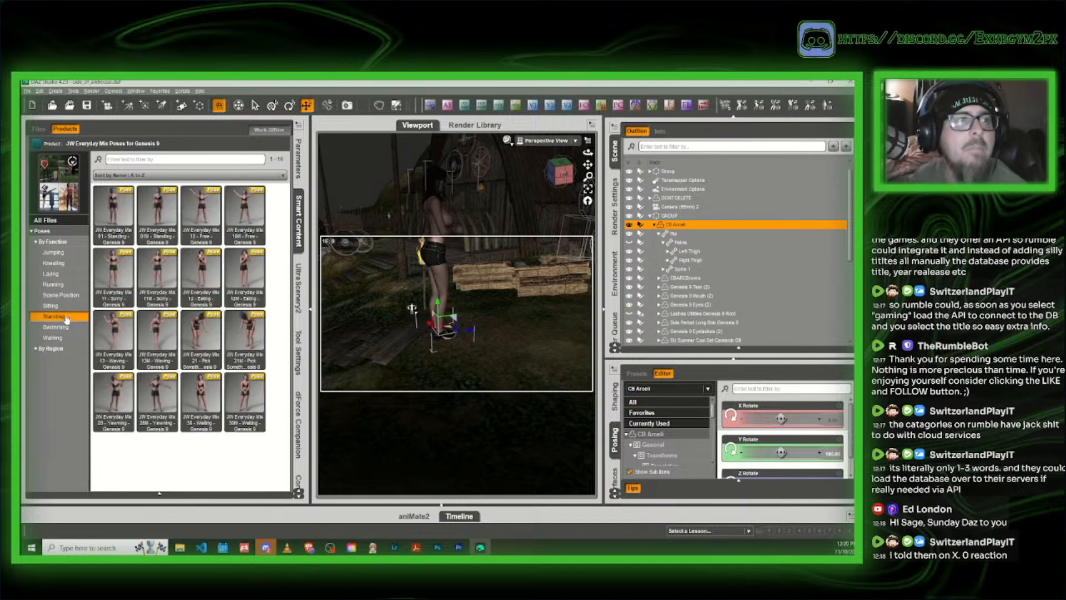
left_click(35, 144)
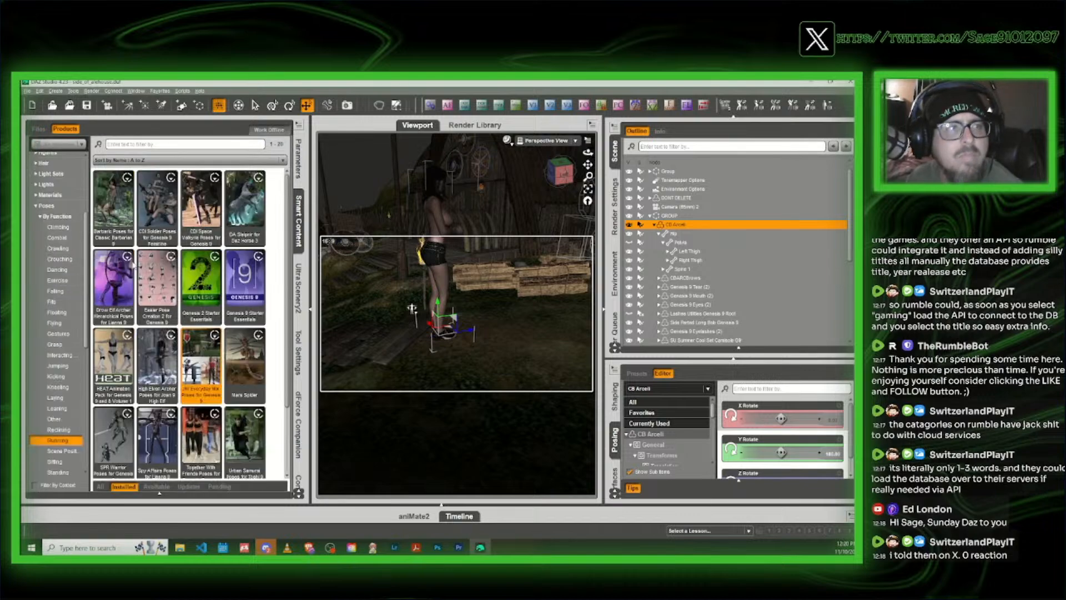
Step: Look through the remaining Running products and examine the running and standing poses of the SPR Warrior Poses for Genesis 9
scroll(200, 461, "down", 1)
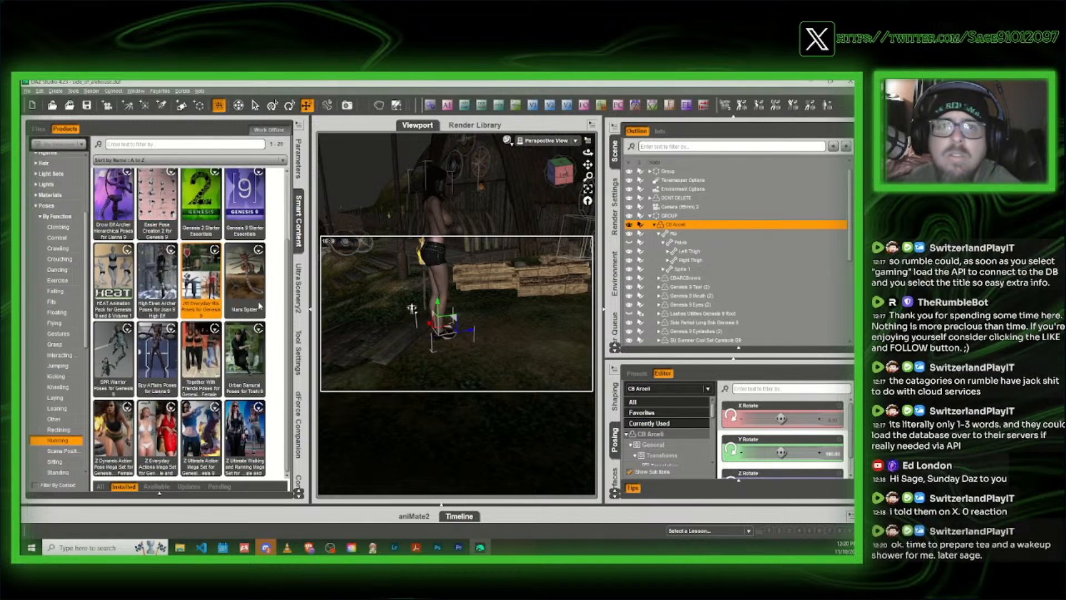
mouse_move(257, 306)
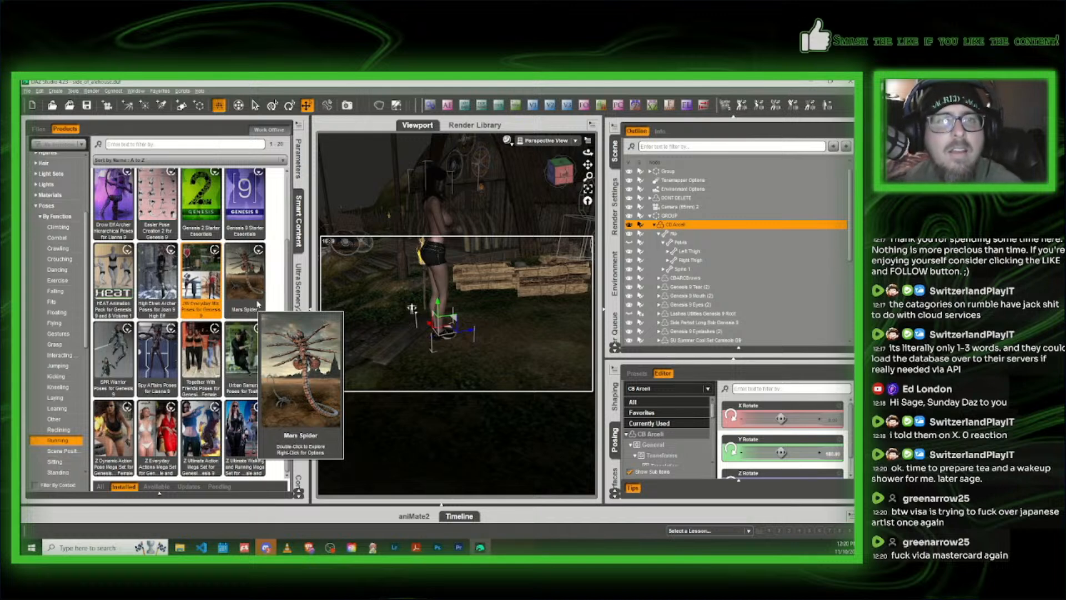
mouse_move(192, 332)
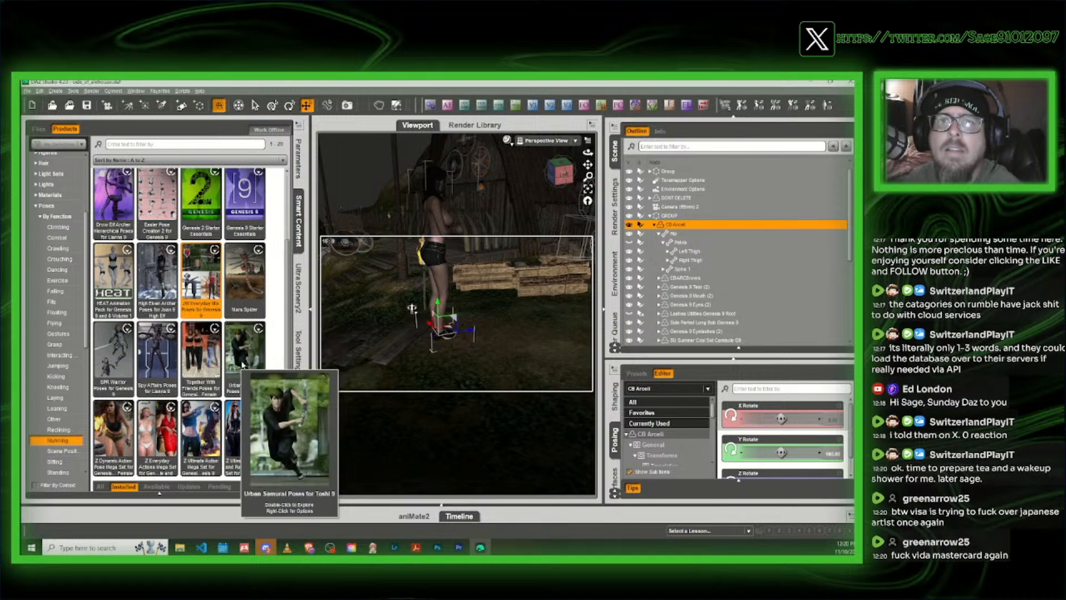
double_click(123, 350)
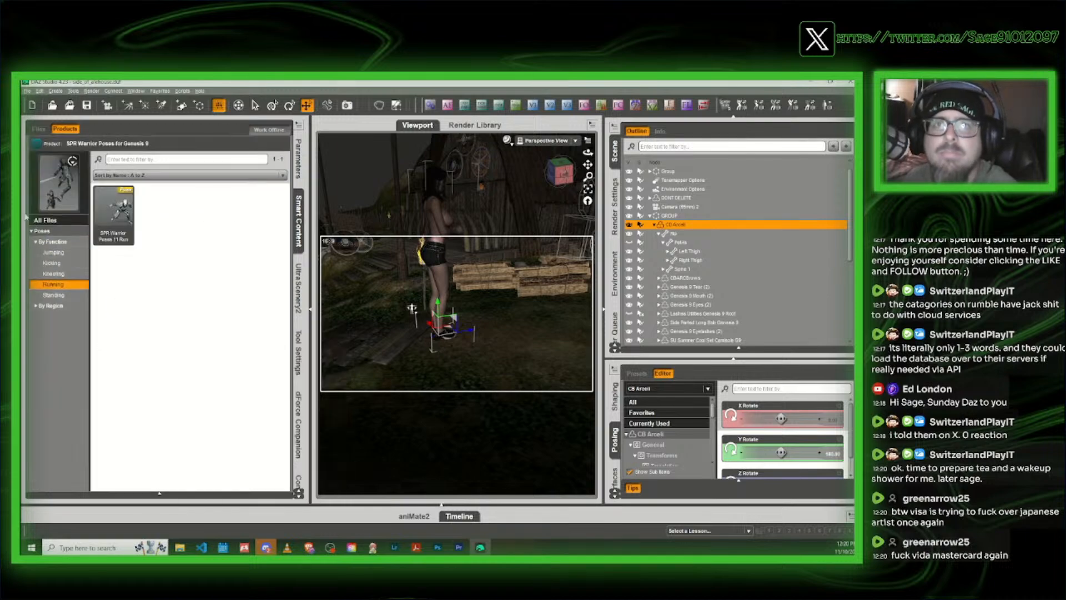
left_click(53, 296)
left_click(53, 285)
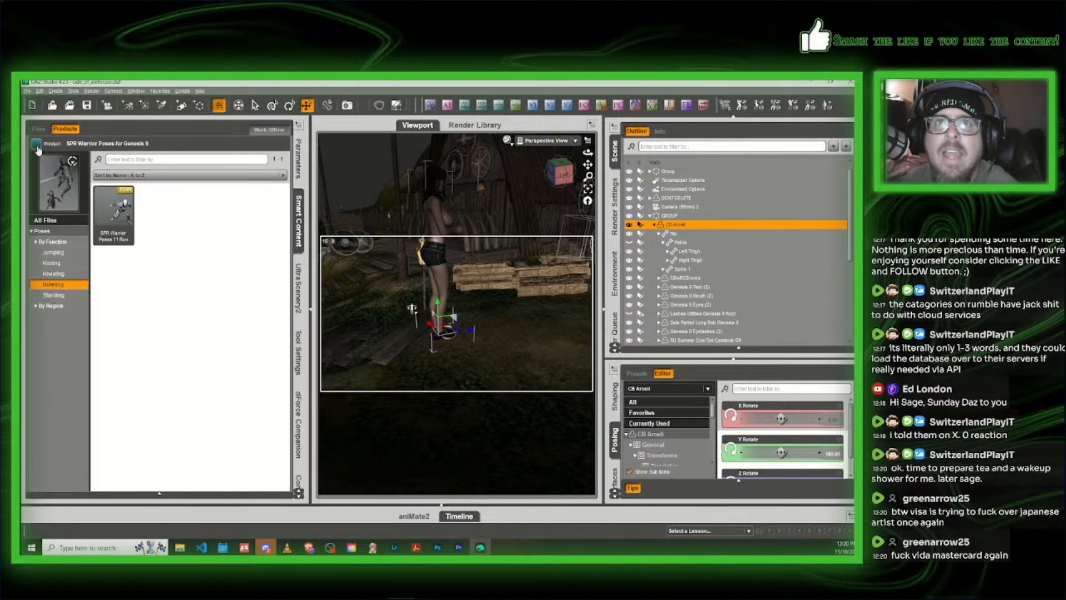
left_click(36, 145)
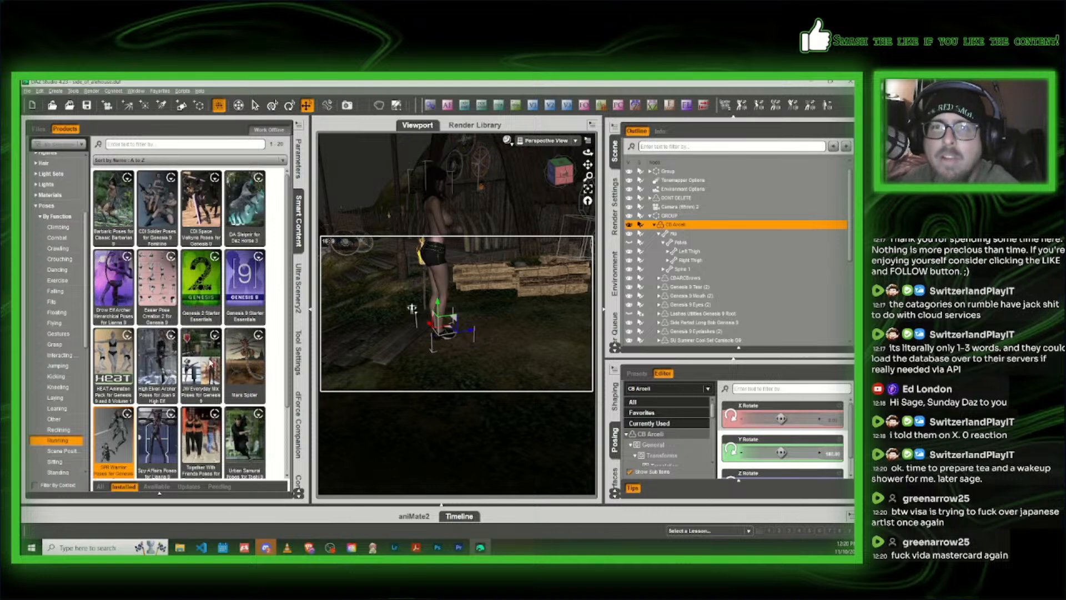
Step: Recheck the walking poses of the JW Everyday Mix Poses and return to the Running products
double_click(210, 362)
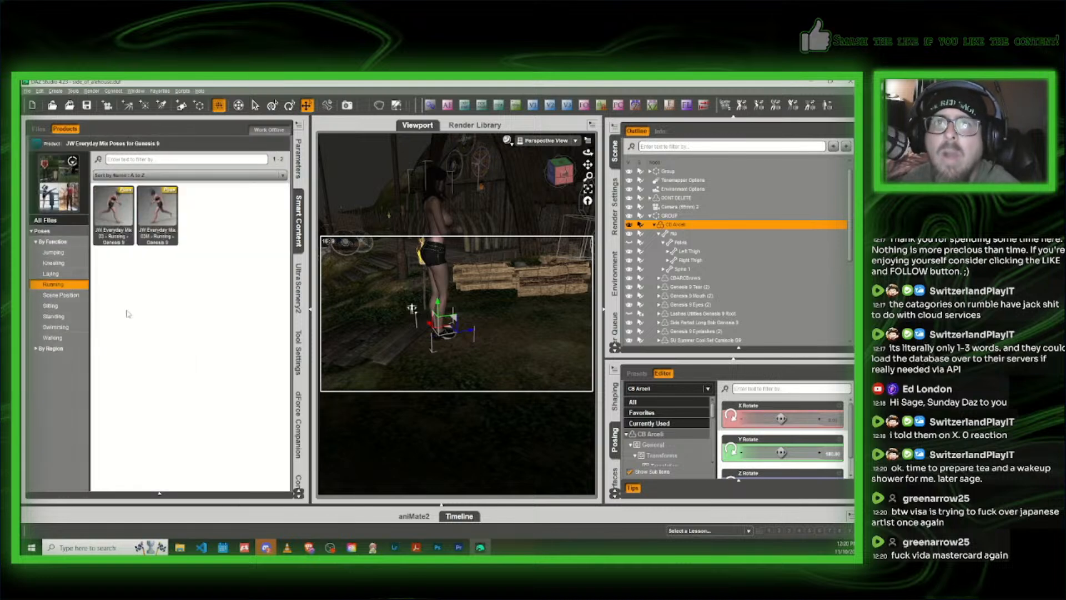
left_click(62, 338)
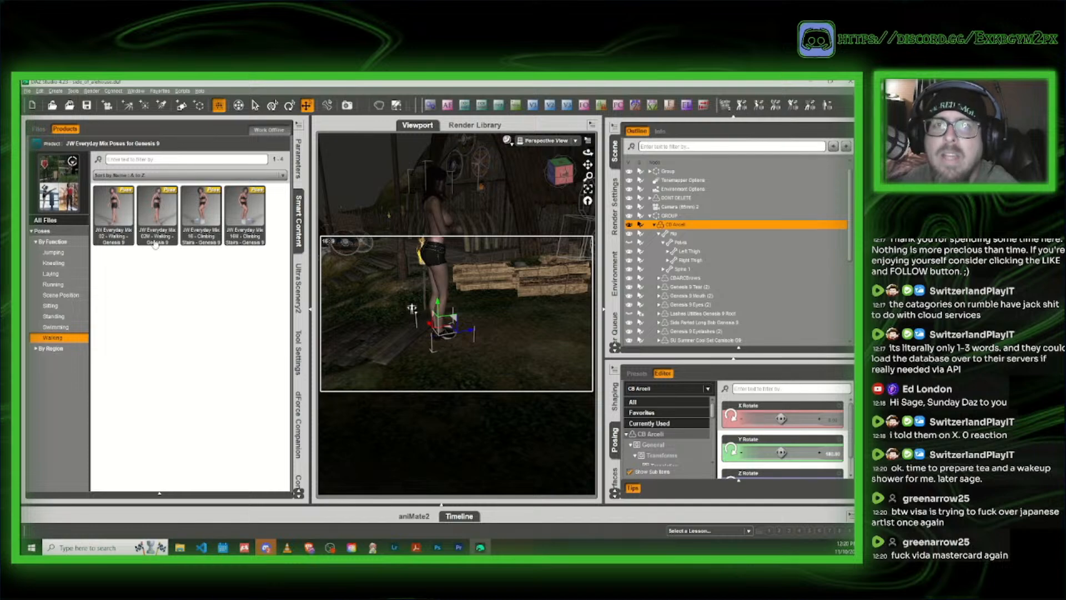
left_click(36, 144)
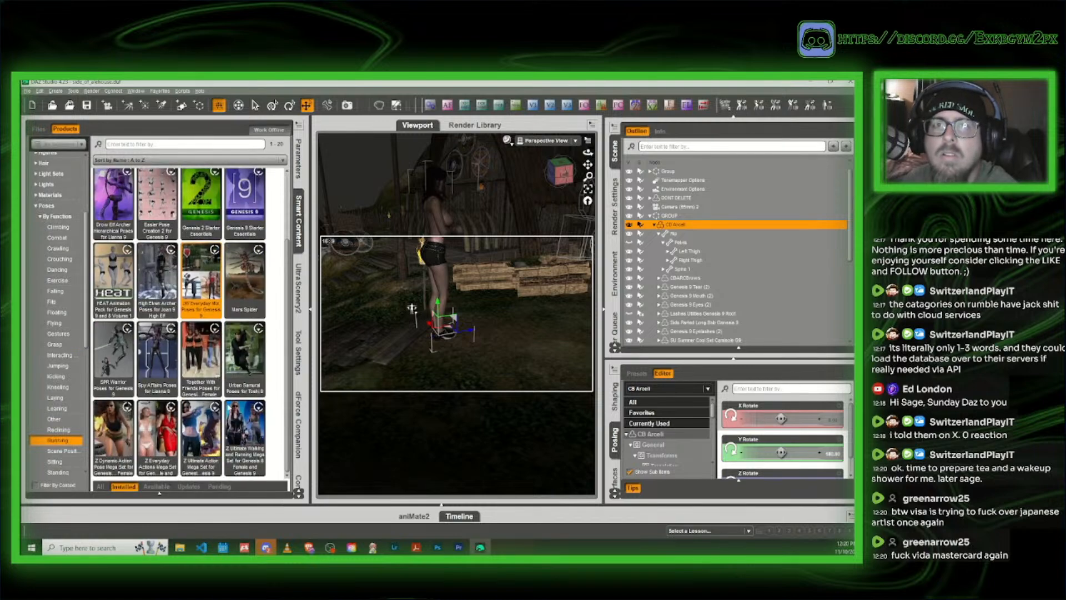
Step: Examine the running poses of the Z Ultimate Walking and Running Mega Set for Genesis 8 Female and Genesis 9
double_click(252, 440)
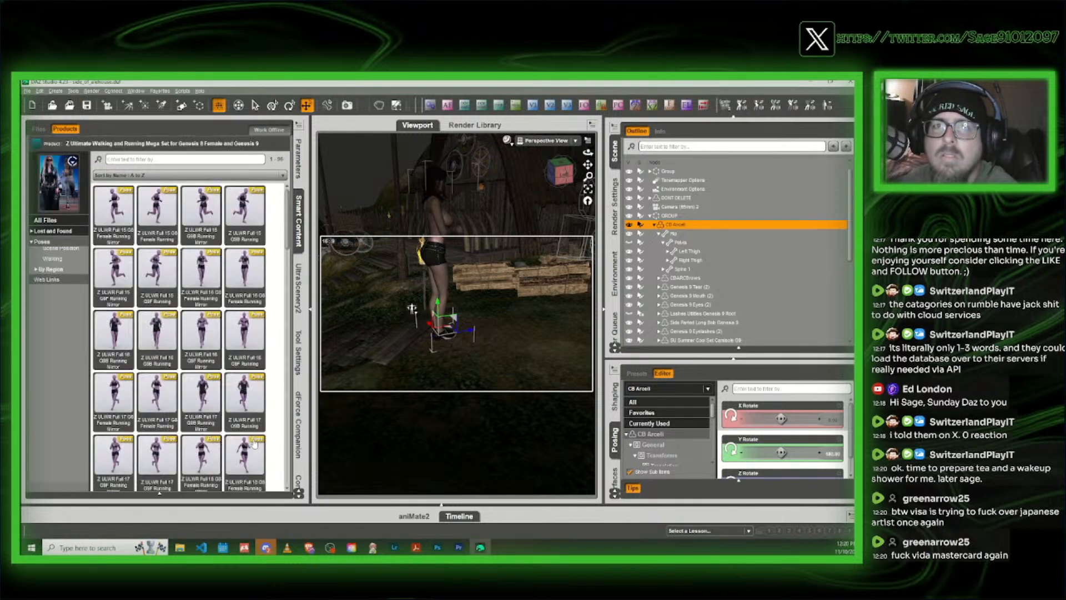
scroll(252, 440, "down", 10)
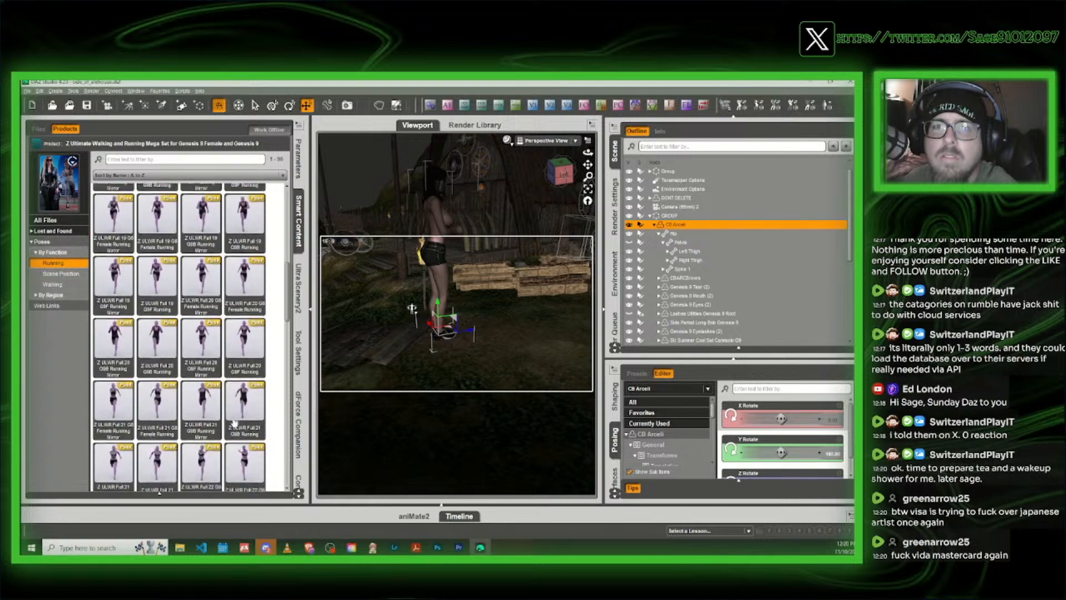
scroll(234, 421, "down", 10)
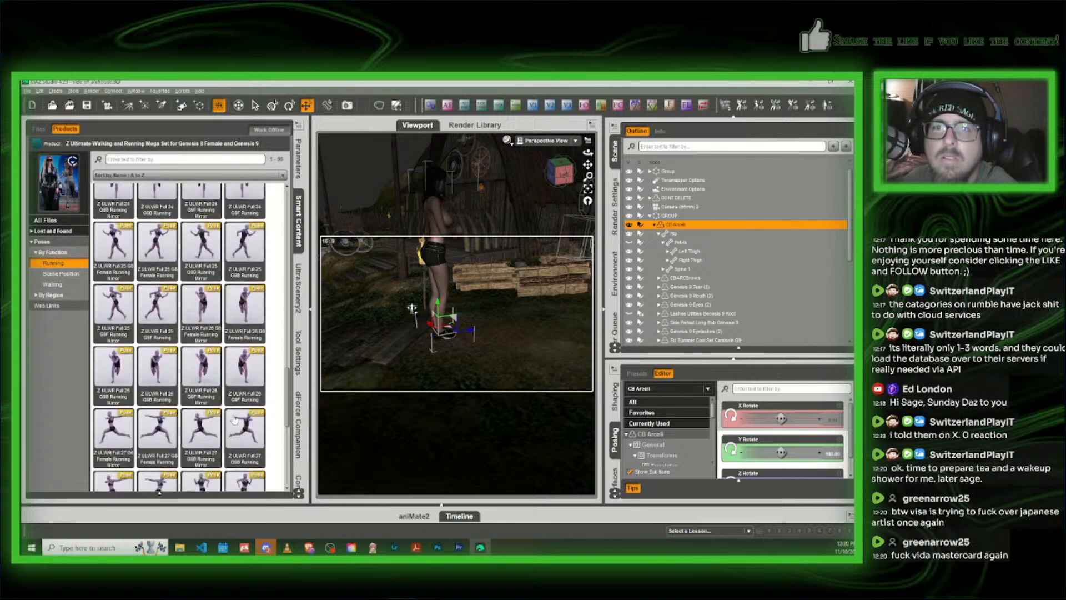
scroll(234, 421, "down", 6)
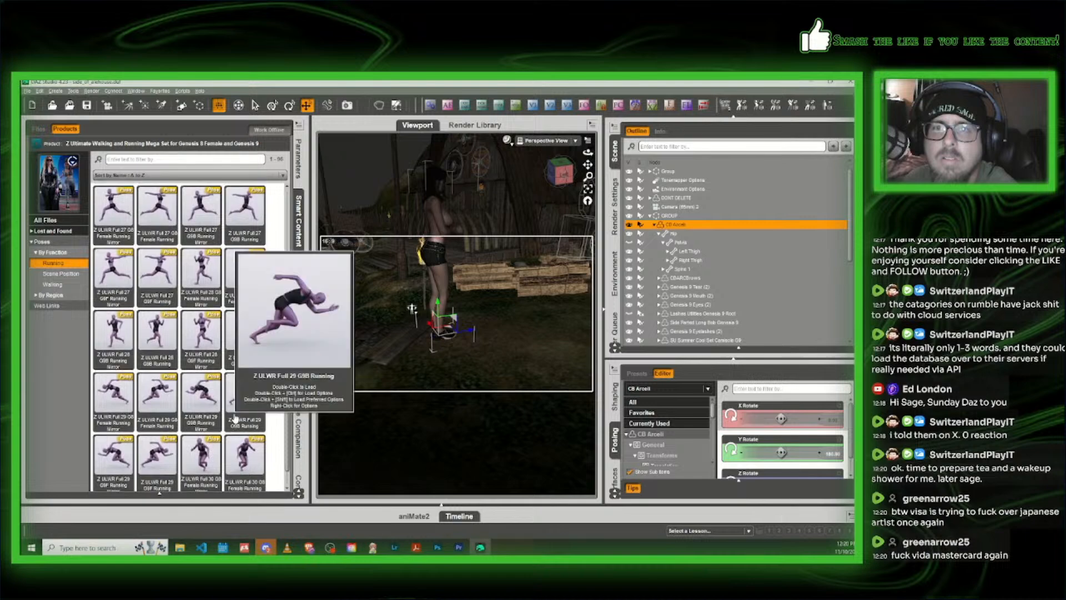
Step: Look through the set's walking poses and apply the Z ULWR Full 13 G9B Walking Mirror pose to the woman
left_click(63, 284)
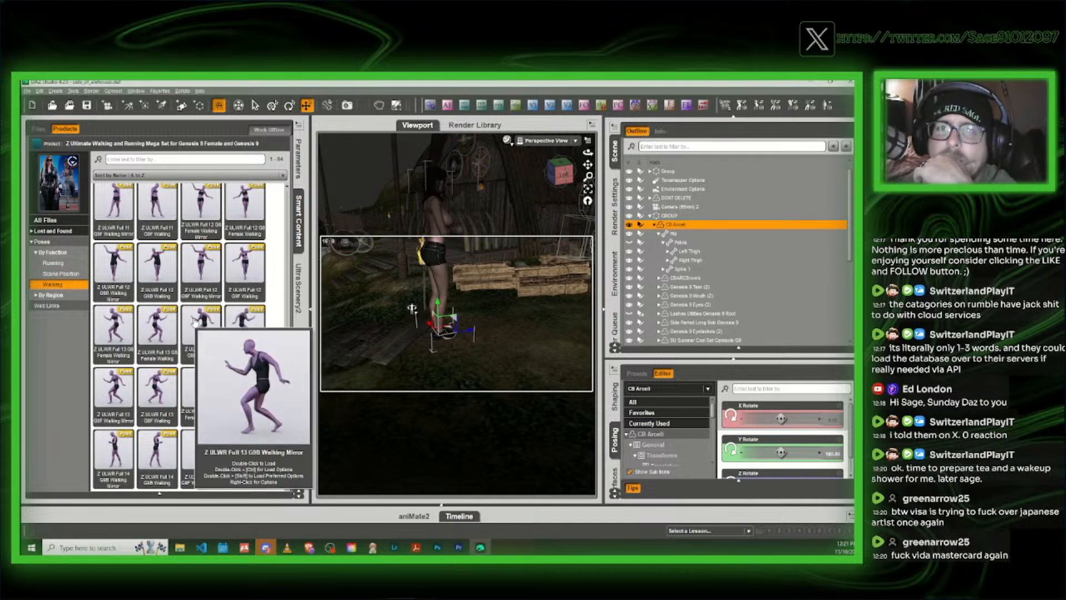
scroll(198, 348, "up", 10)
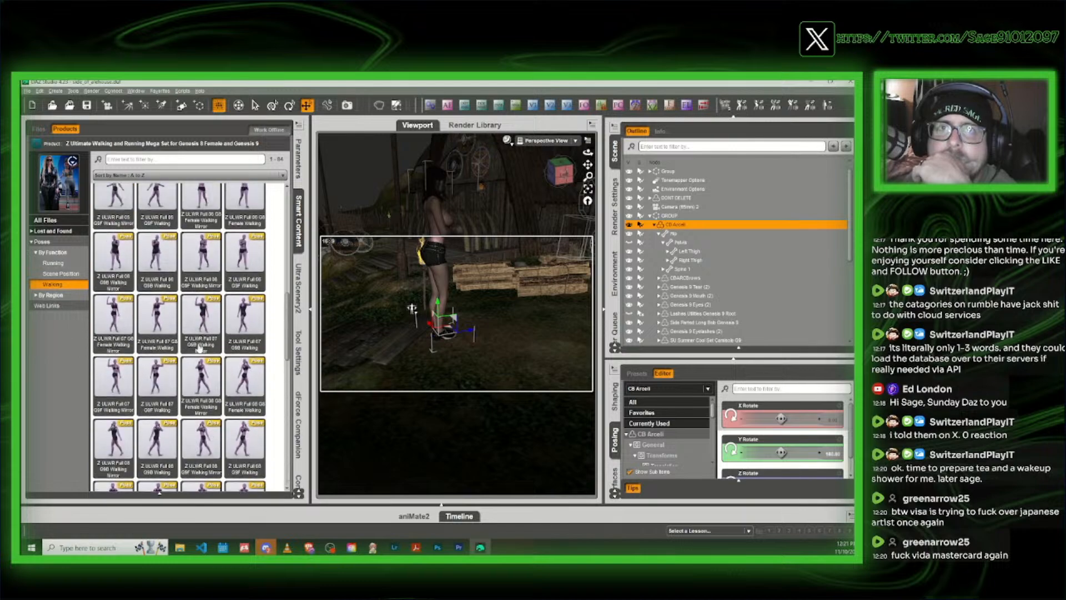
scroll(199, 348, "up", 5)
scroll(198, 347, "down", 8)
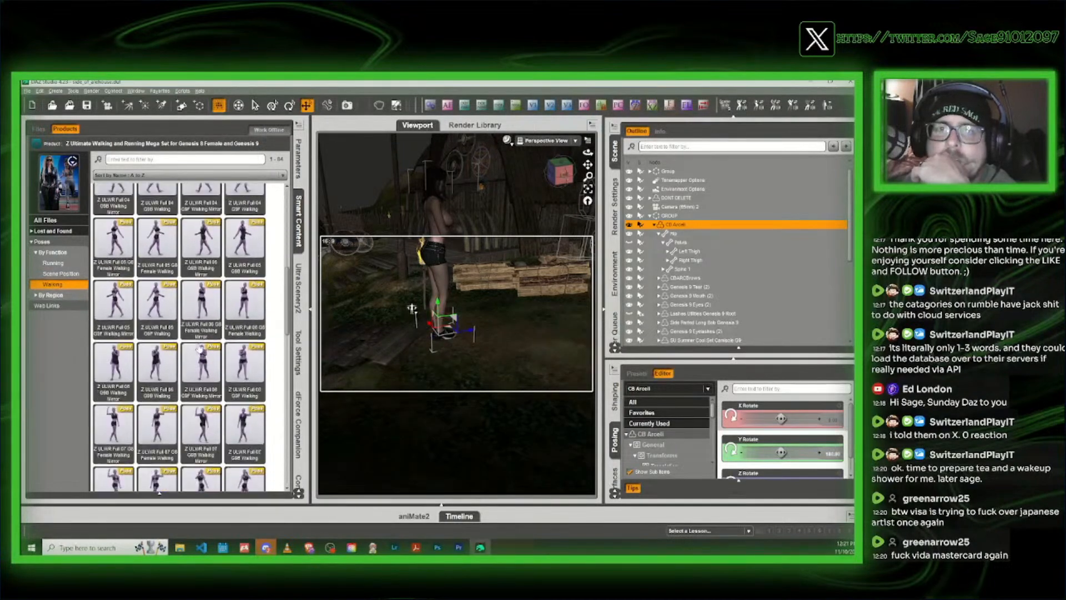
scroll(198, 348, "down", 5)
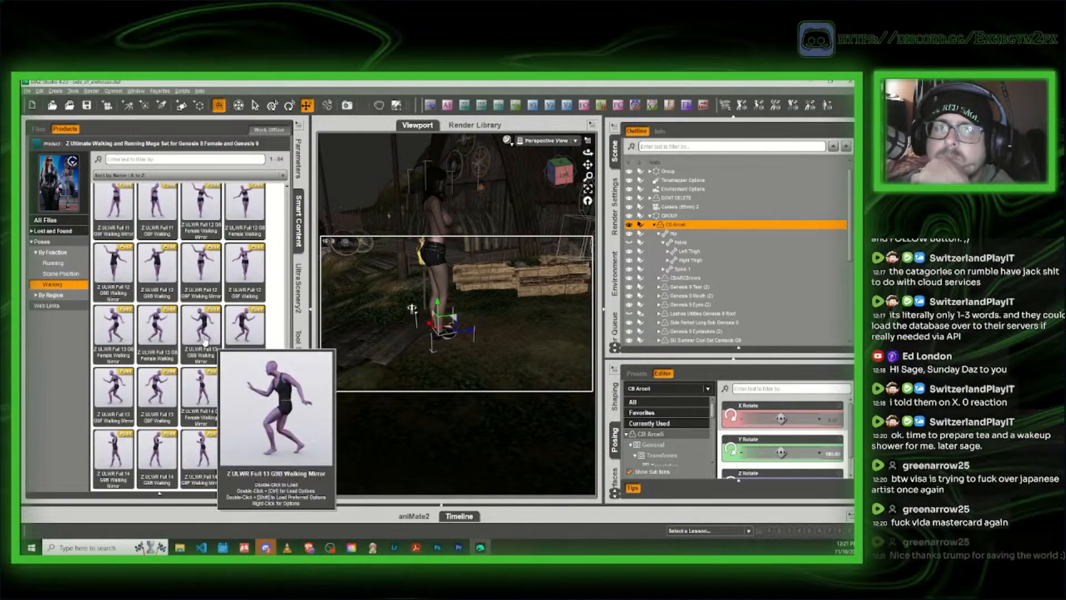
left_click(205, 340)
double_click(205, 339)
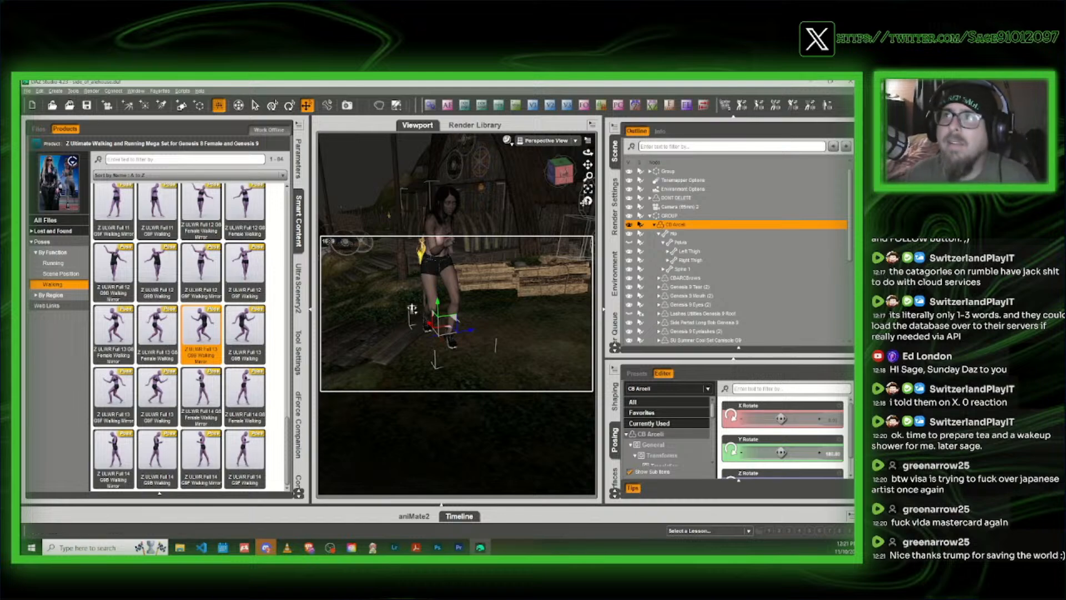
Step: Move the woman across the yard away from the woodpile and turn her about the vertical axis toward the alehouse
mouse_move(561, 171)
left_mouse_down()
mouse_move(501, 168)
mouse_move(560, 182)
left_mouse_up()
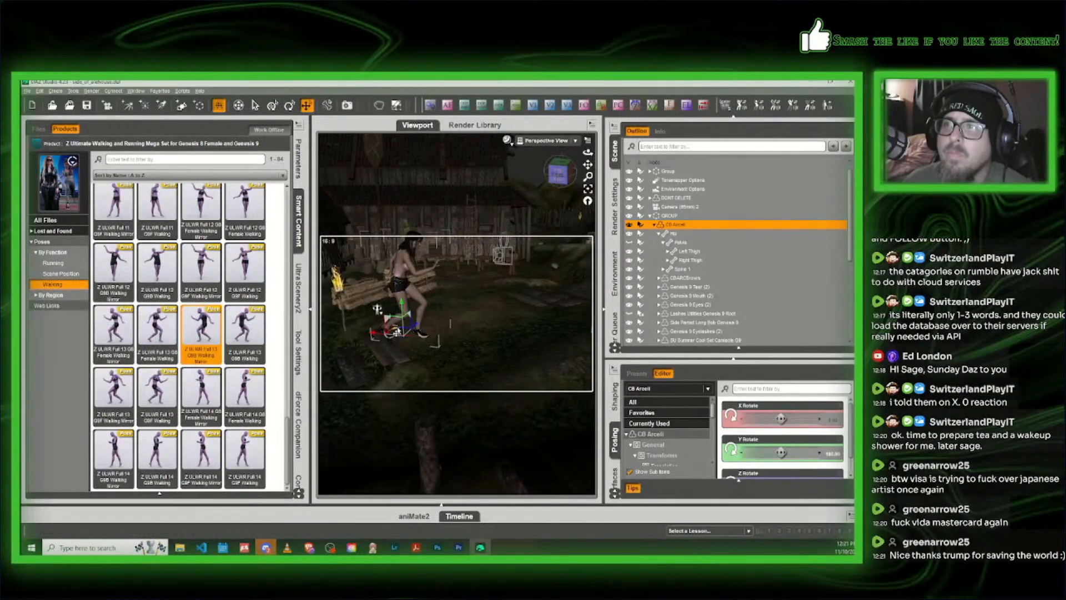
left_click_drag(397, 332, 455, 323)
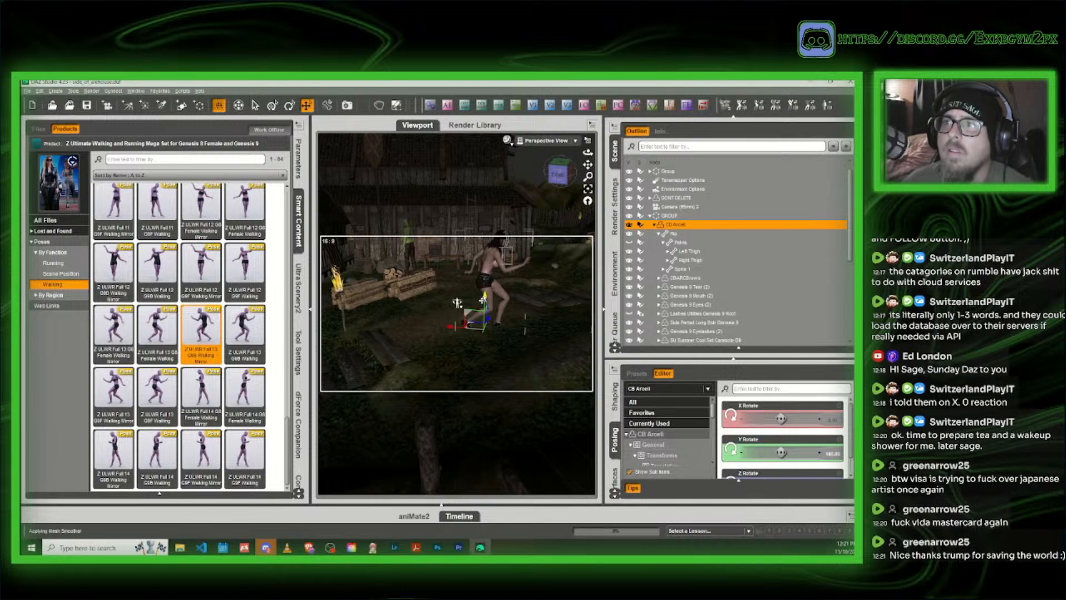
left_click(290, 105)
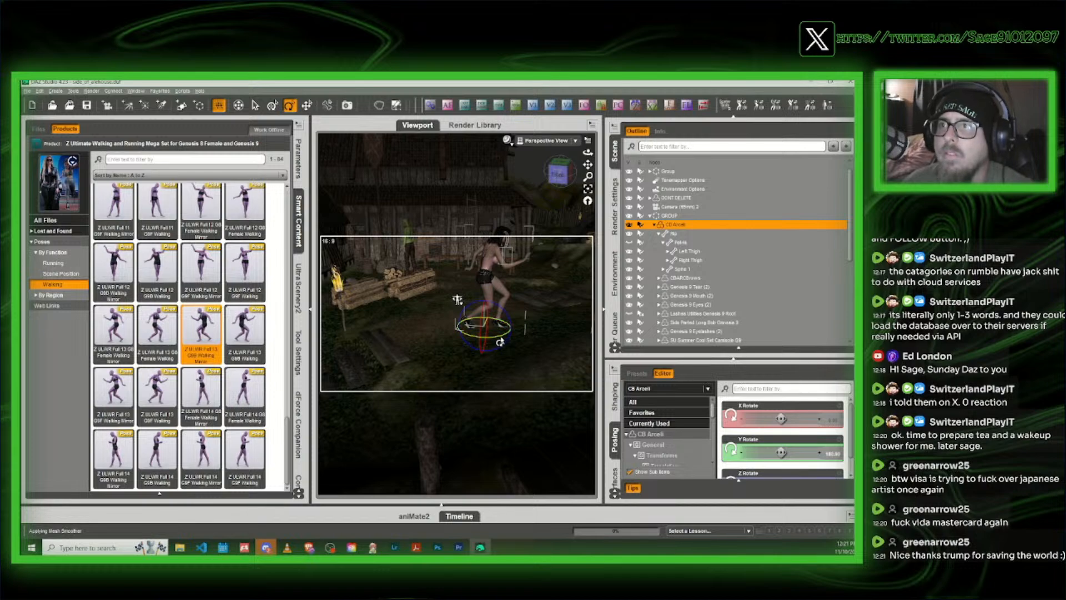
left_click_drag(500, 342, 520, 337)
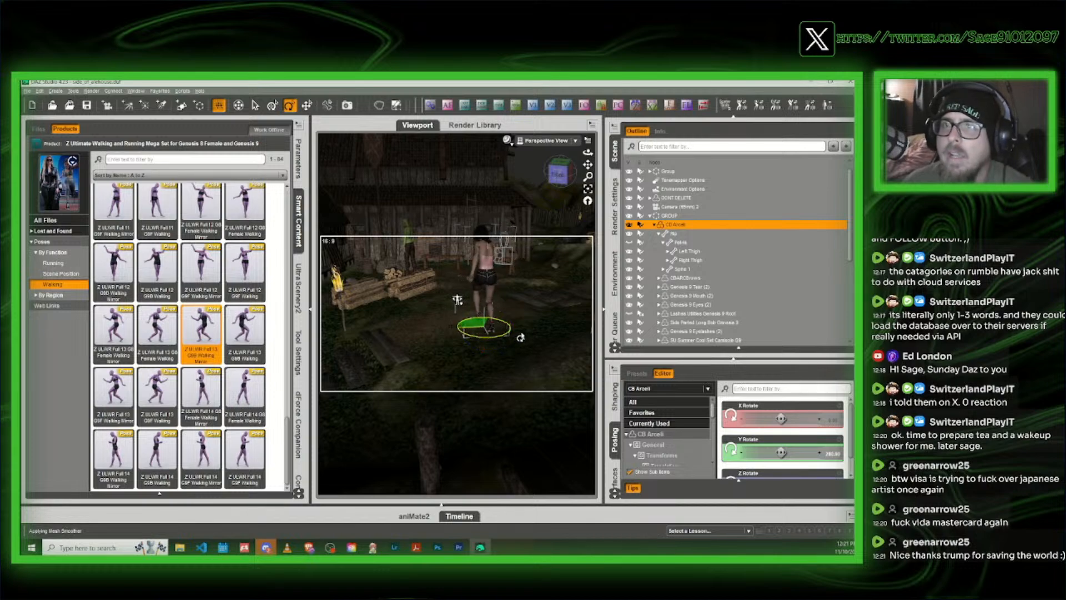
Step: Return to the Running products and look through the action, HEAT animation and High Elven Archer pose sets
left_click(36, 144)
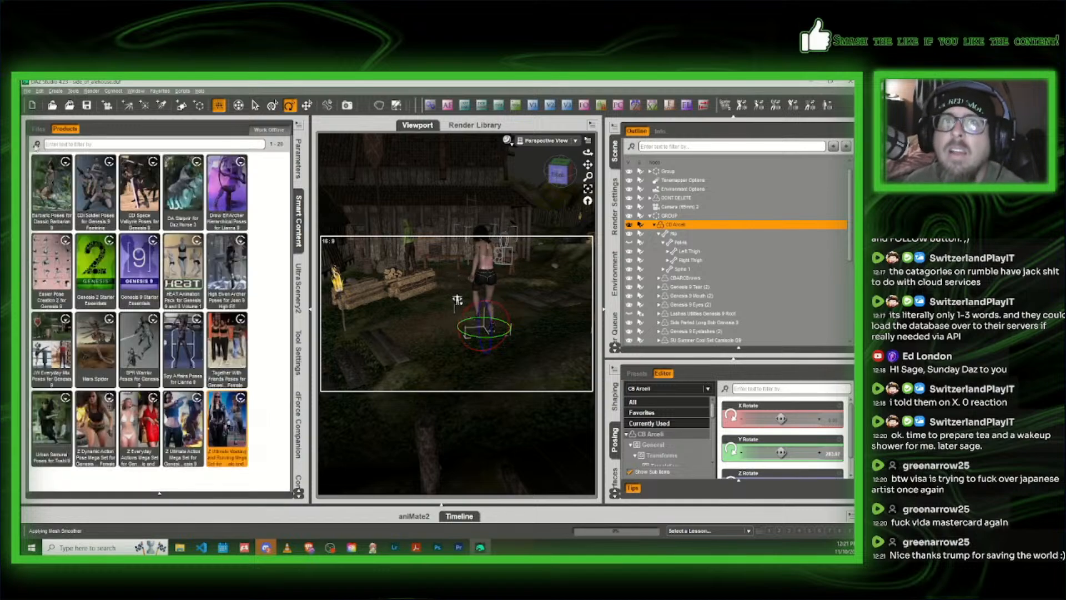
scroll(242, 367, "down", 3)
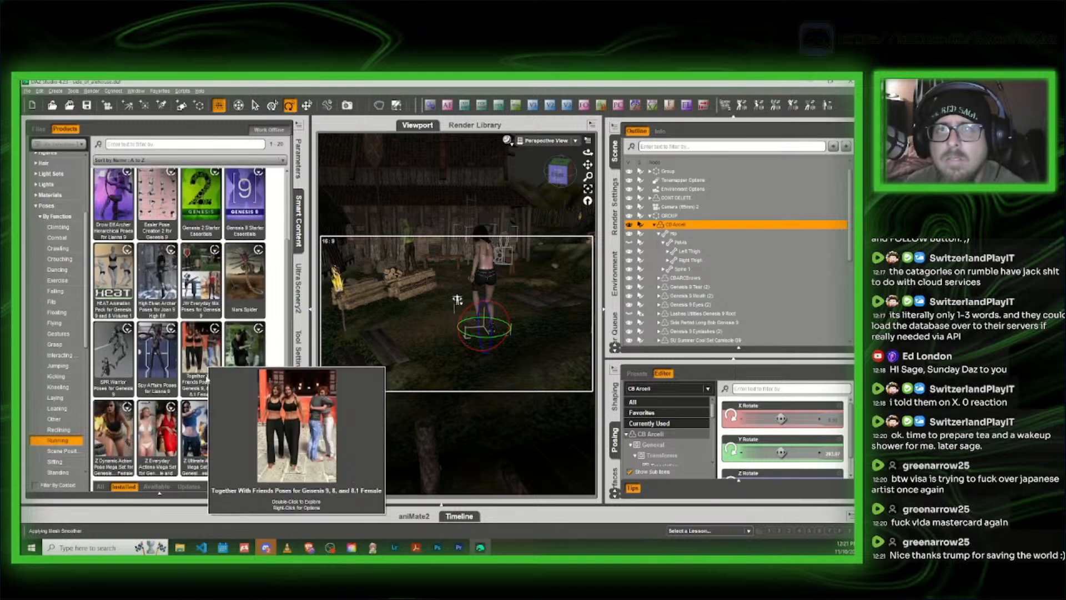
mouse_move(188, 436)
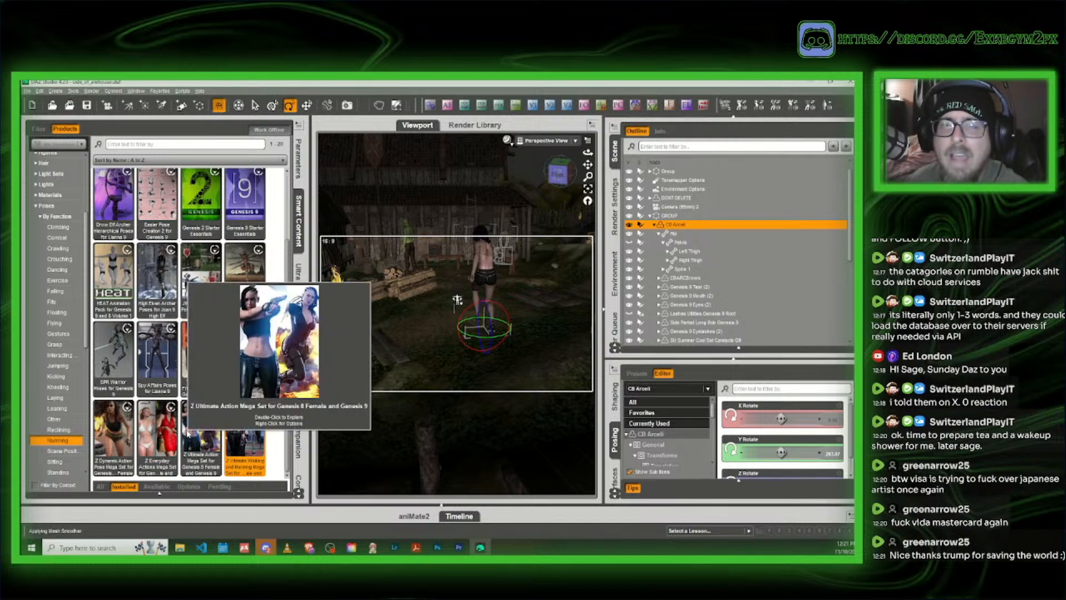
mouse_move(113, 281)
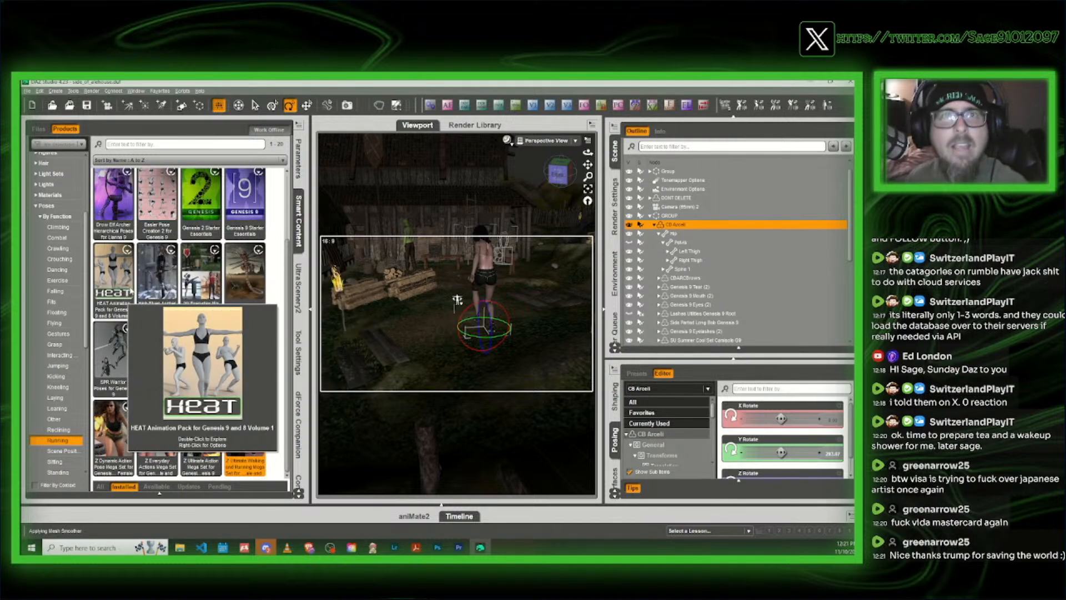
mouse_move(151, 277)
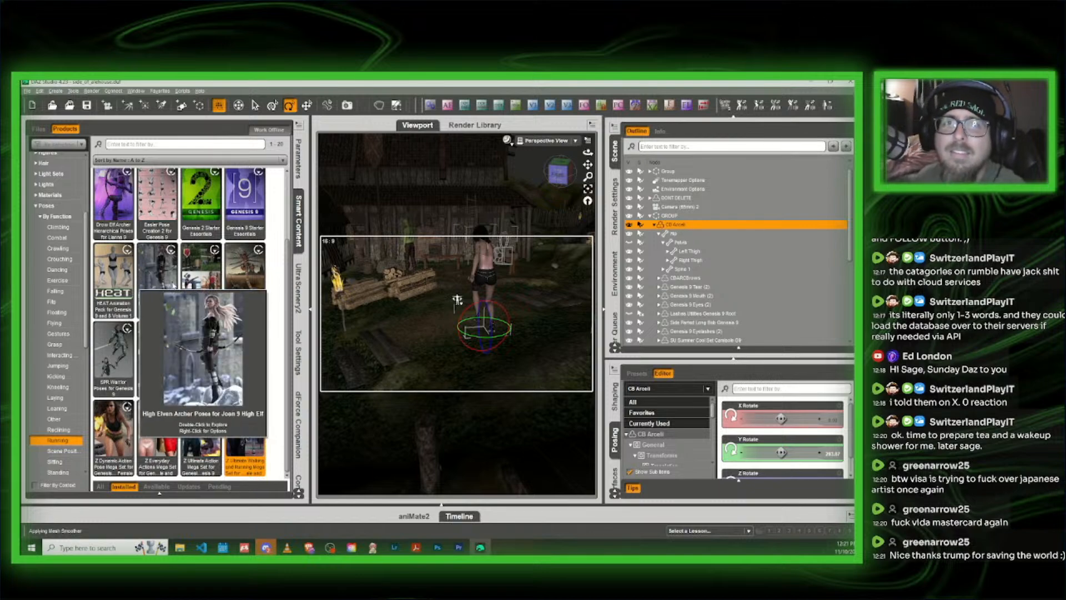
mouse_move(201, 455)
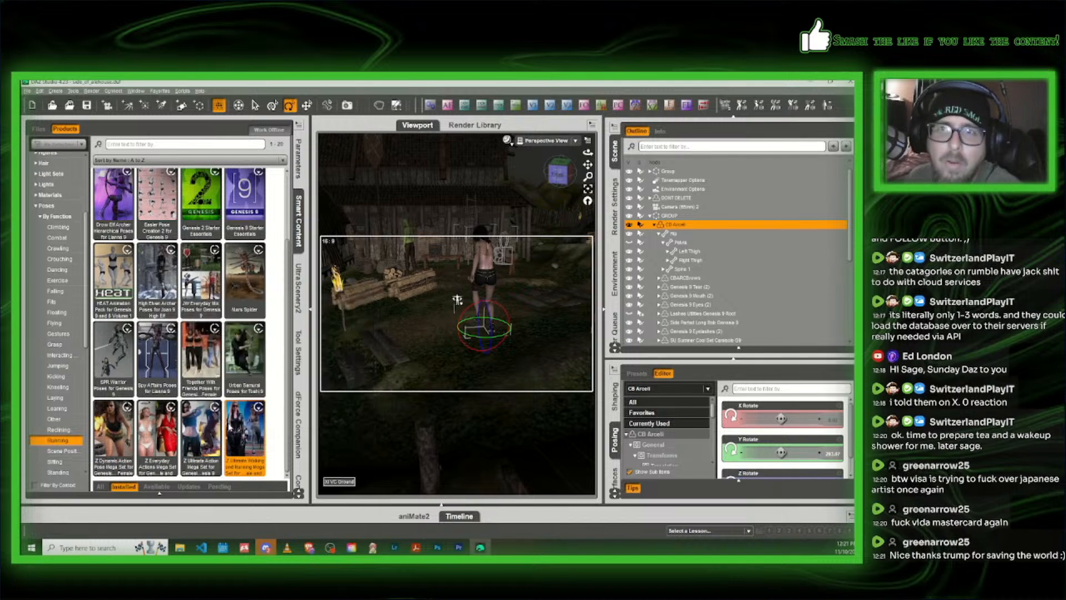
Step: Examine the running, kneeling, laying and standing poses of the Z Dynamic Action Pose Mega Set
left_click(117, 442)
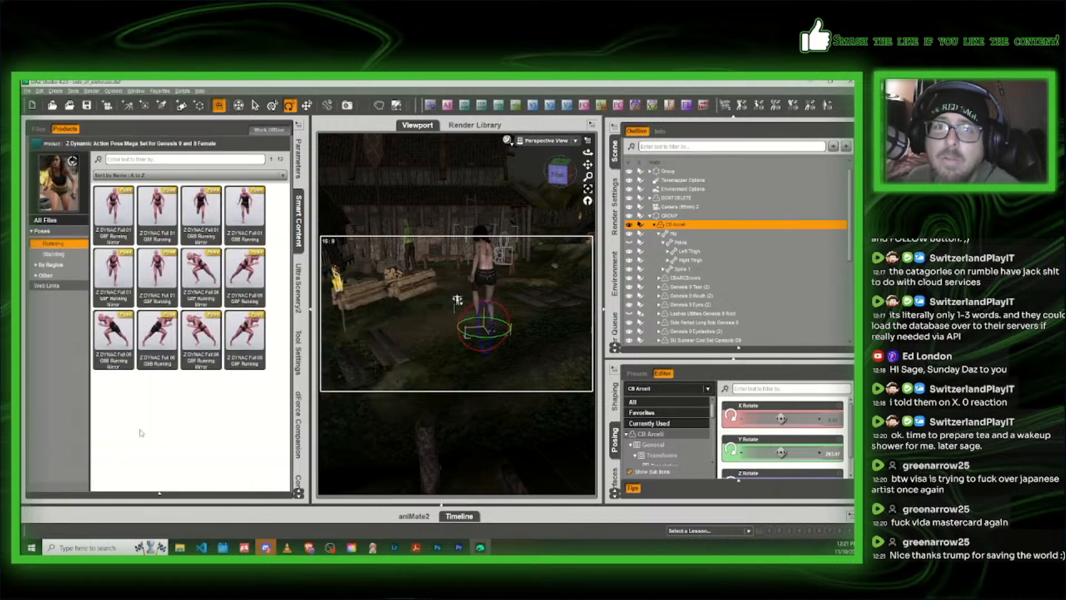
mouse_move(219, 328)
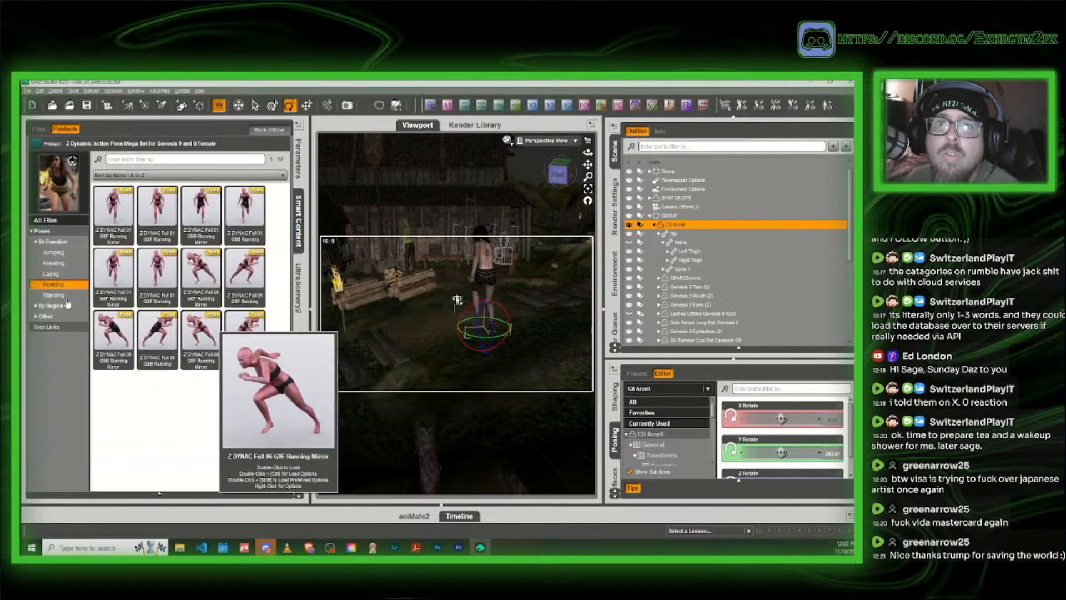
left_click(55, 264)
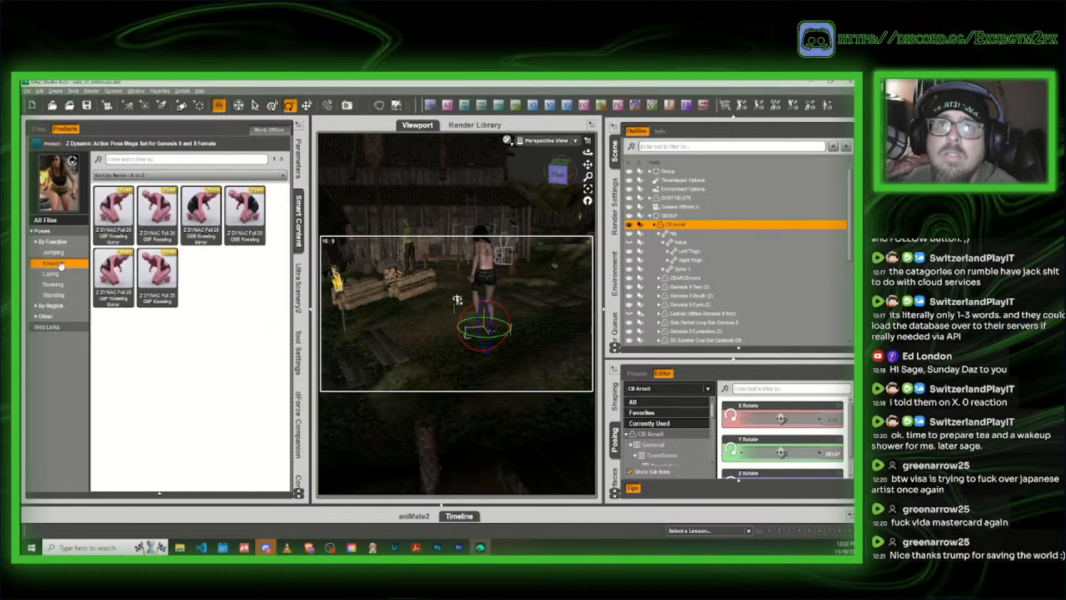
left_click(60, 273)
left_click(59, 285)
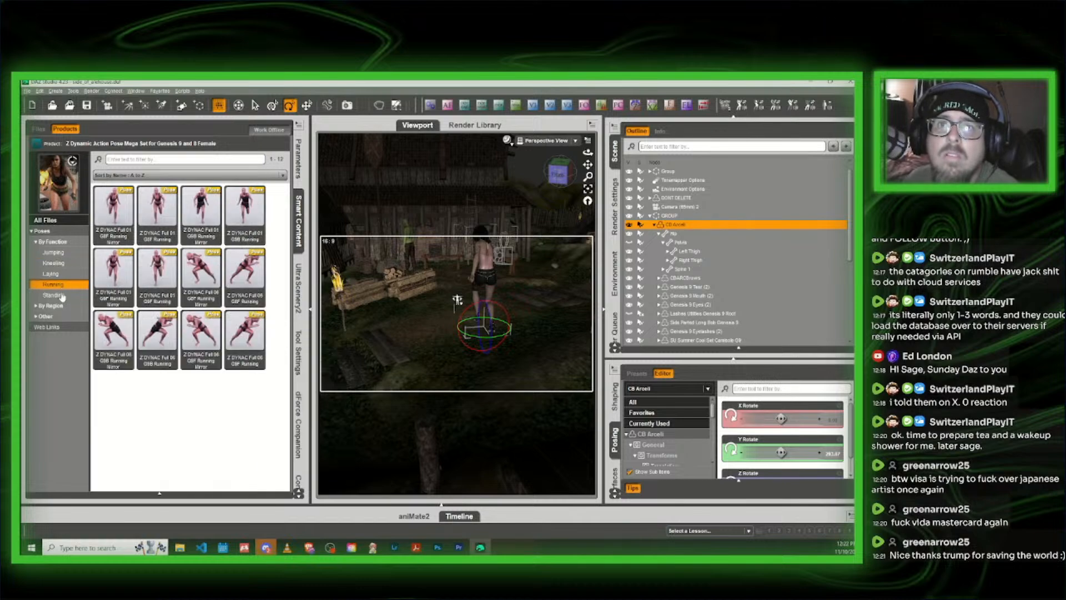
left_click(62, 296)
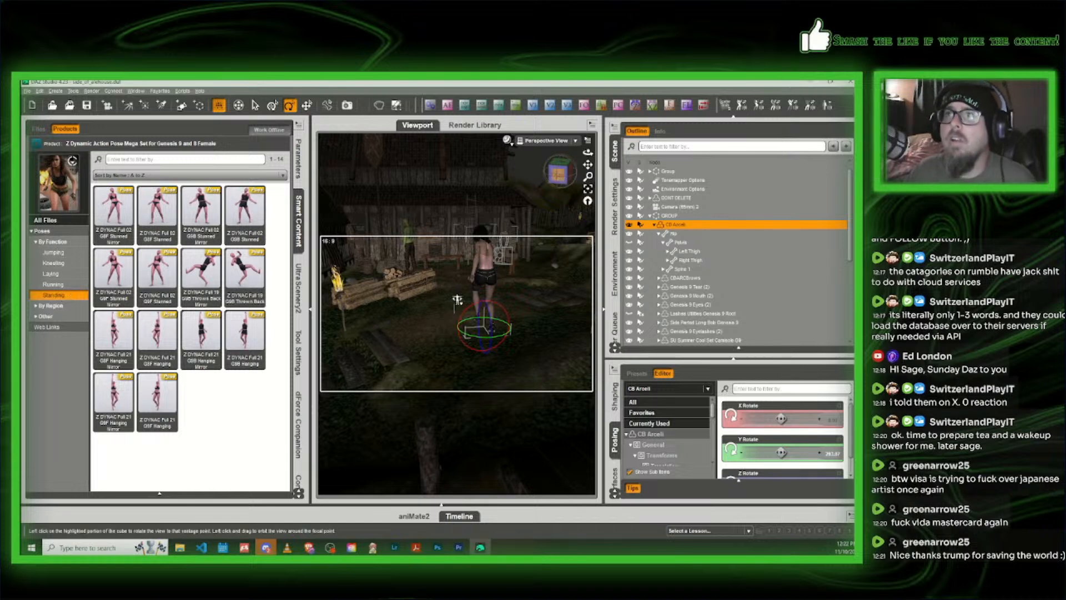
Step: Spread the woman's right thigh outward by lowering its Side-Side rotation
mouse_move(559, 175)
left_mouse_down()
mouse_move(533, 176)
mouse_move(562, 177)
left_mouse_up()
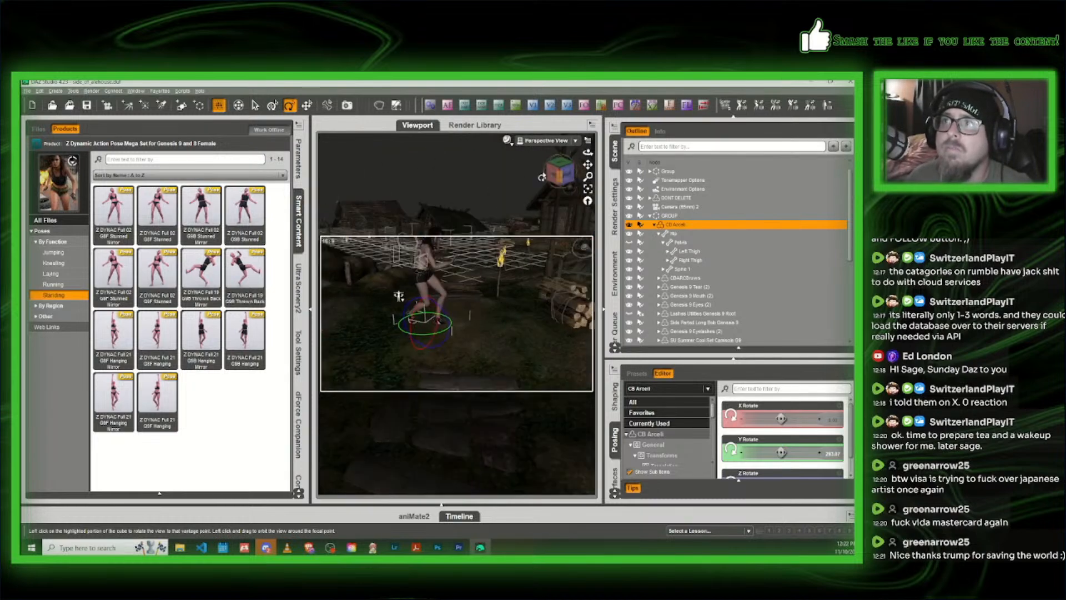
left_click(561, 176)
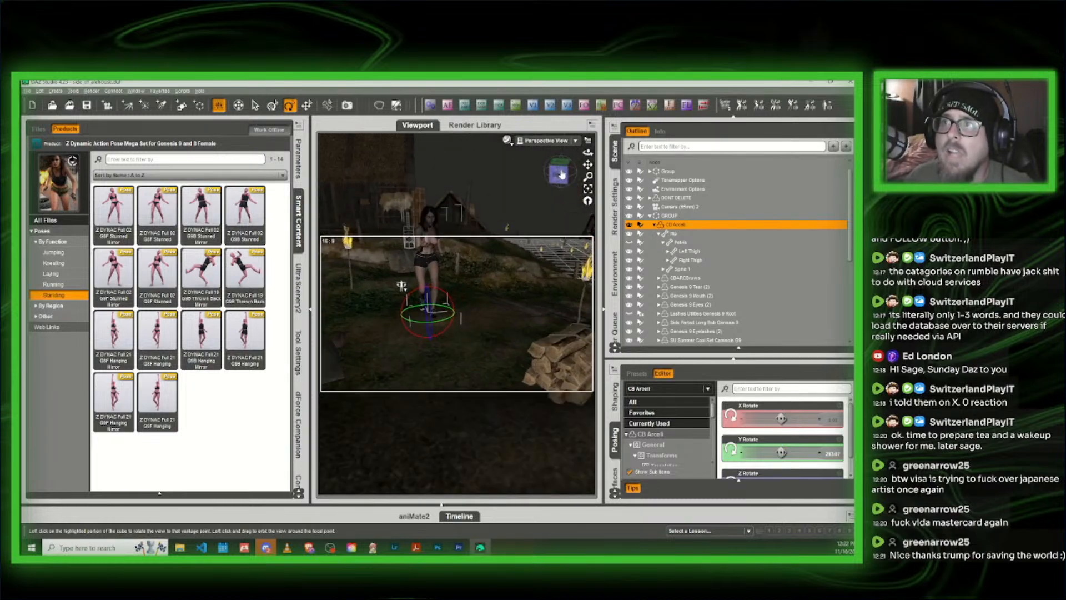
left_click_drag(588, 164, 598, 214)
left_click(441, 260)
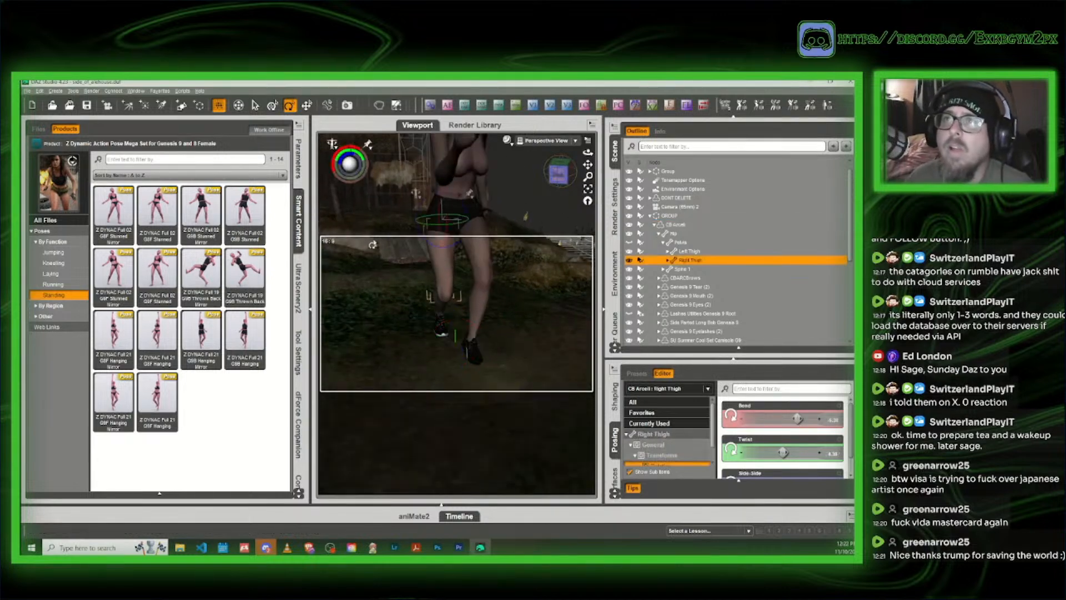
left_click(299, 160)
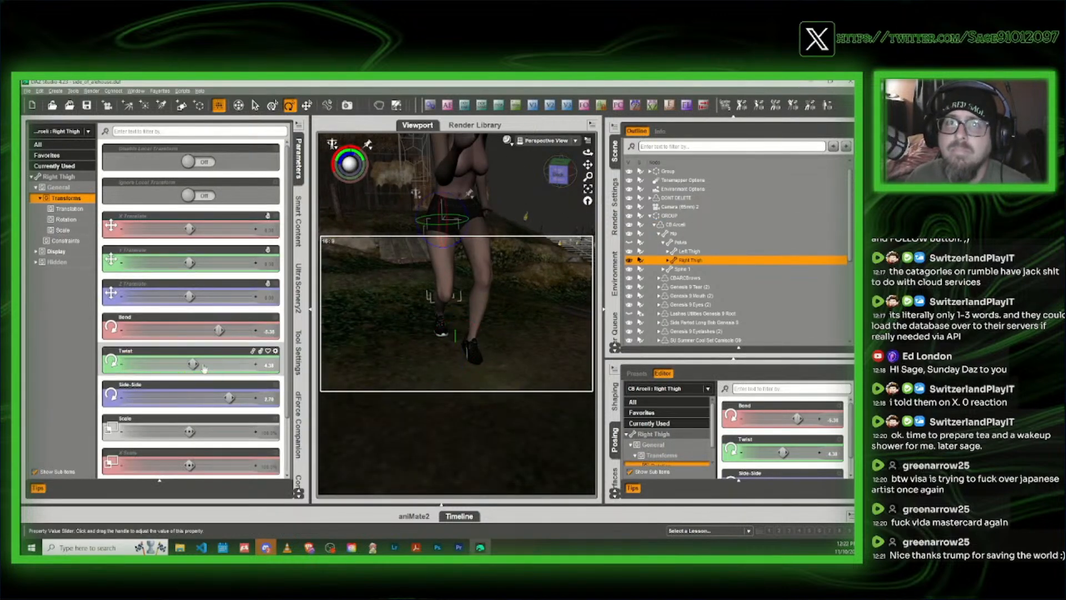
left_click_drag(230, 398, 212, 397)
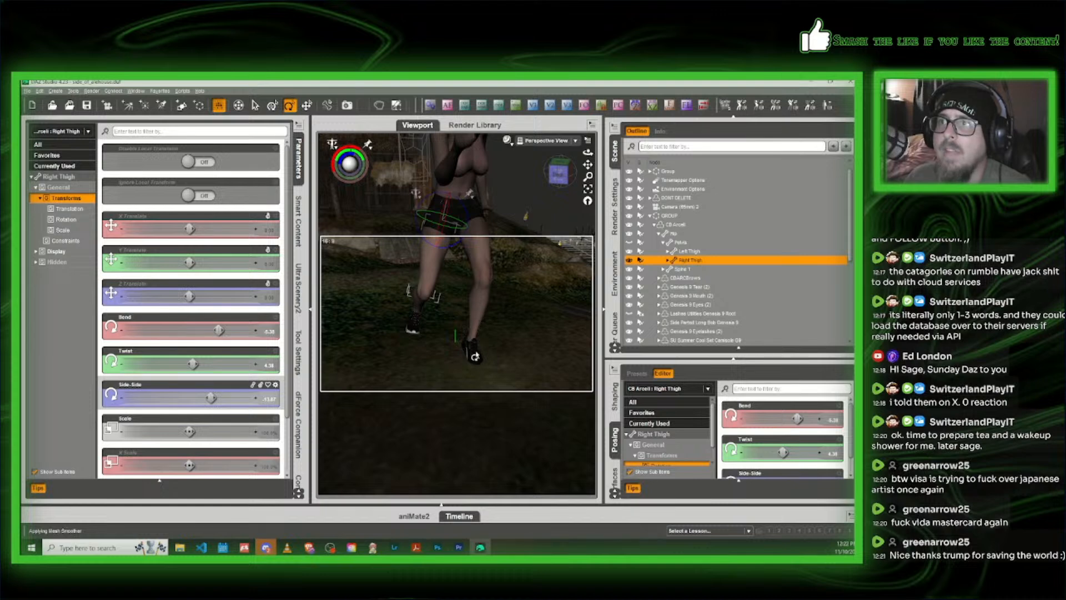
Step: Pin the translation and rotation of the woman's left foot
left_click(475, 355)
left_click(371, 146)
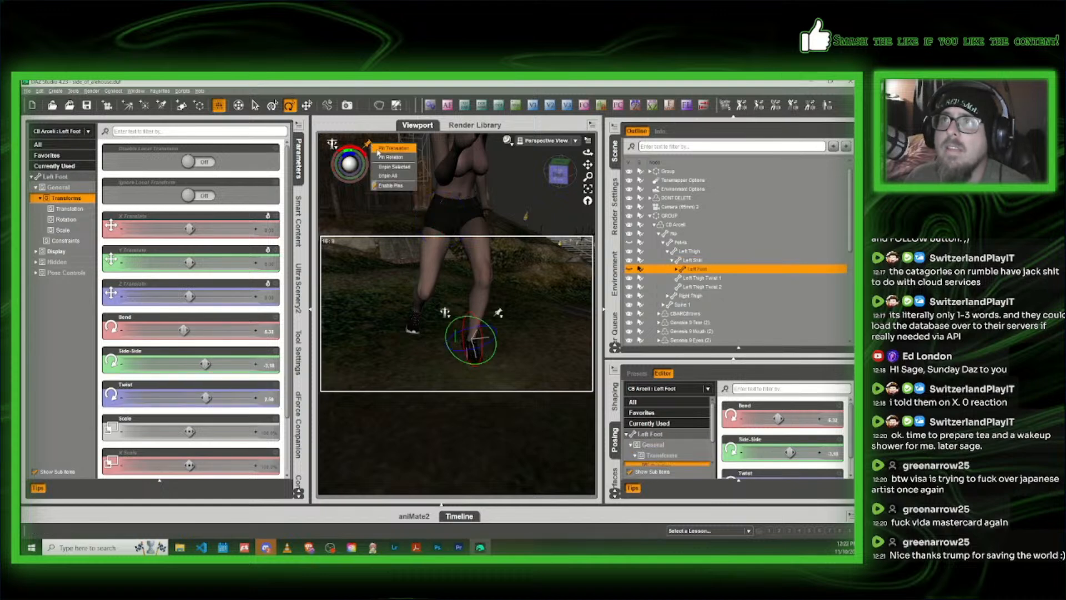
left_click(377, 148)
left_click(370, 149)
left_click(390, 157)
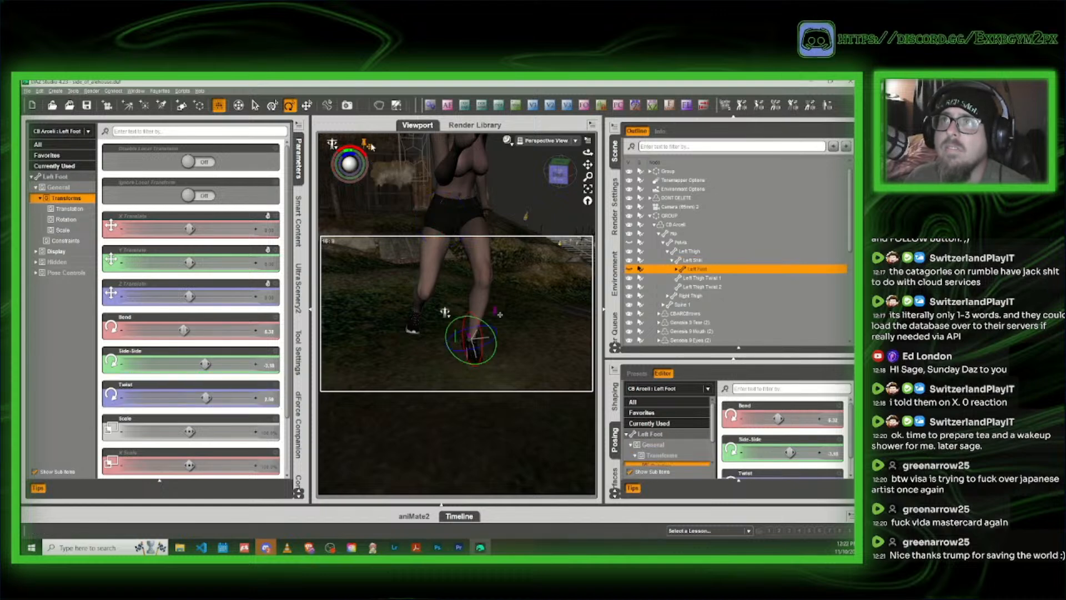
Step: Pin the translation and rotation of the woman's right foot
left_click(409, 329)
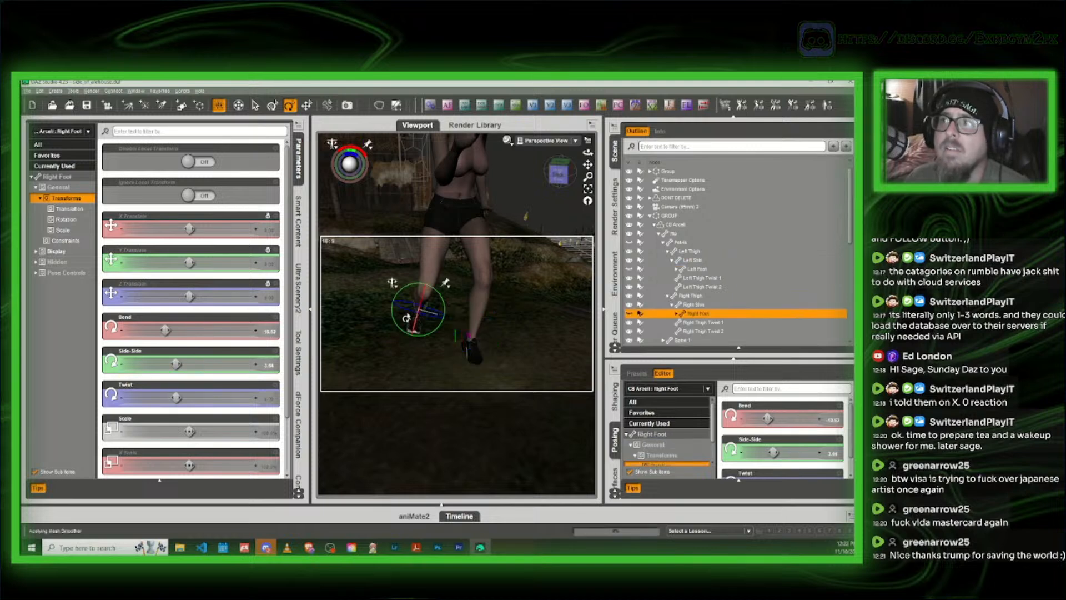
left_click(369, 150)
left_click(376, 151)
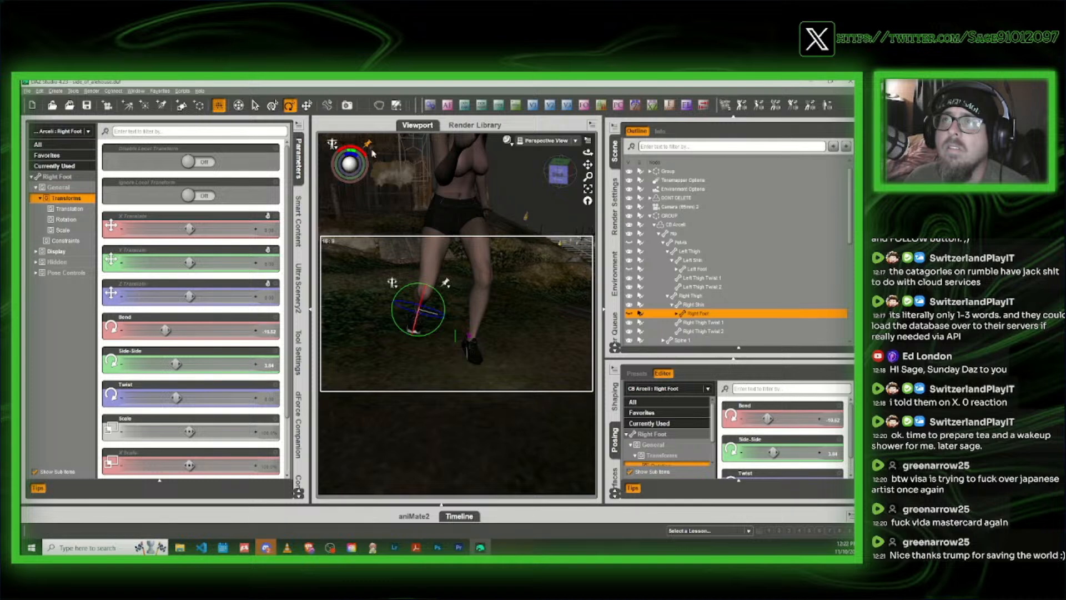
left_click(370, 149)
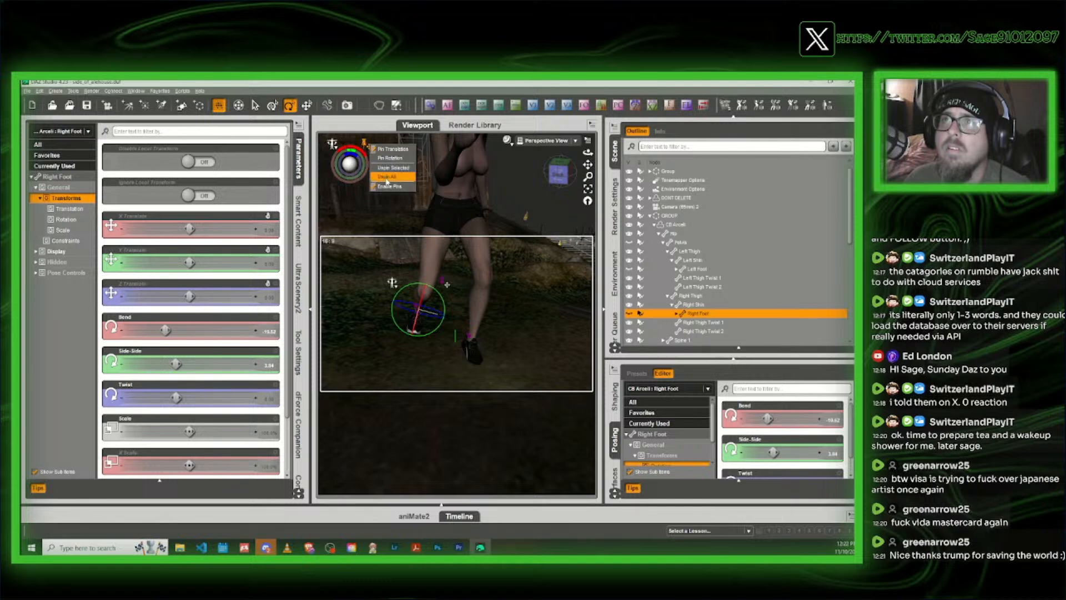
left_click(387, 176)
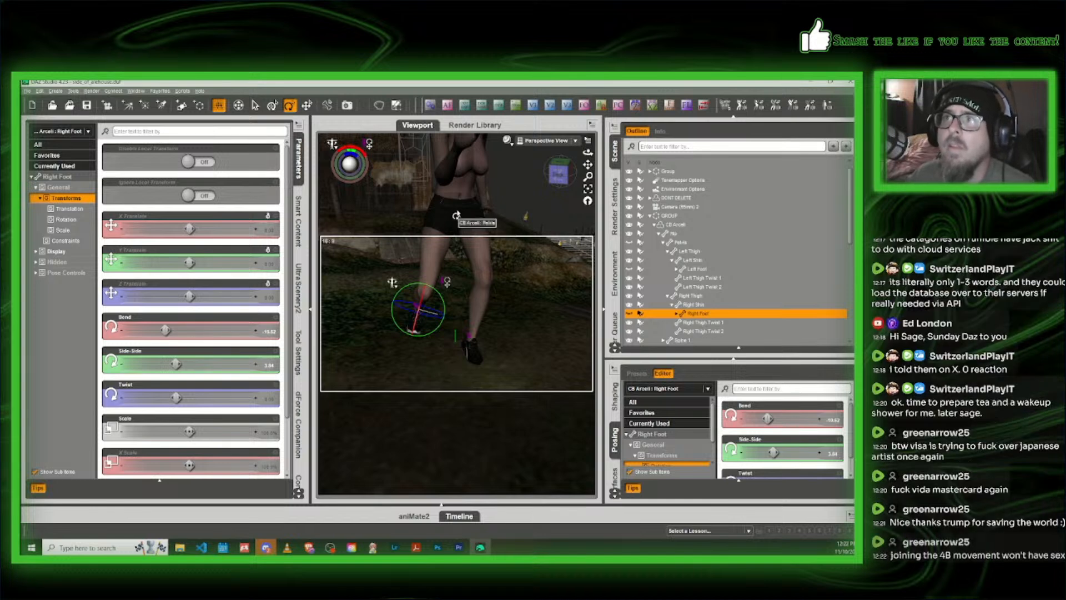
Step: Lower the woman's pelvis slightly while her feet are pinned, and unpin all of her bones
left_click(456, 215)
left_click(307, 105)
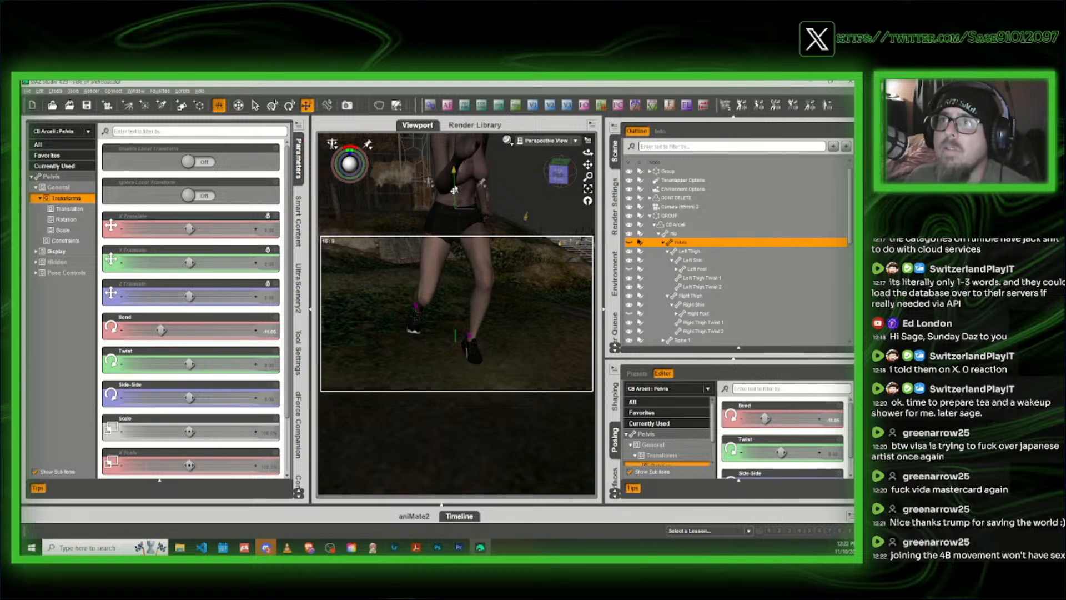
left_click_drag(455, 190, 455, 193)
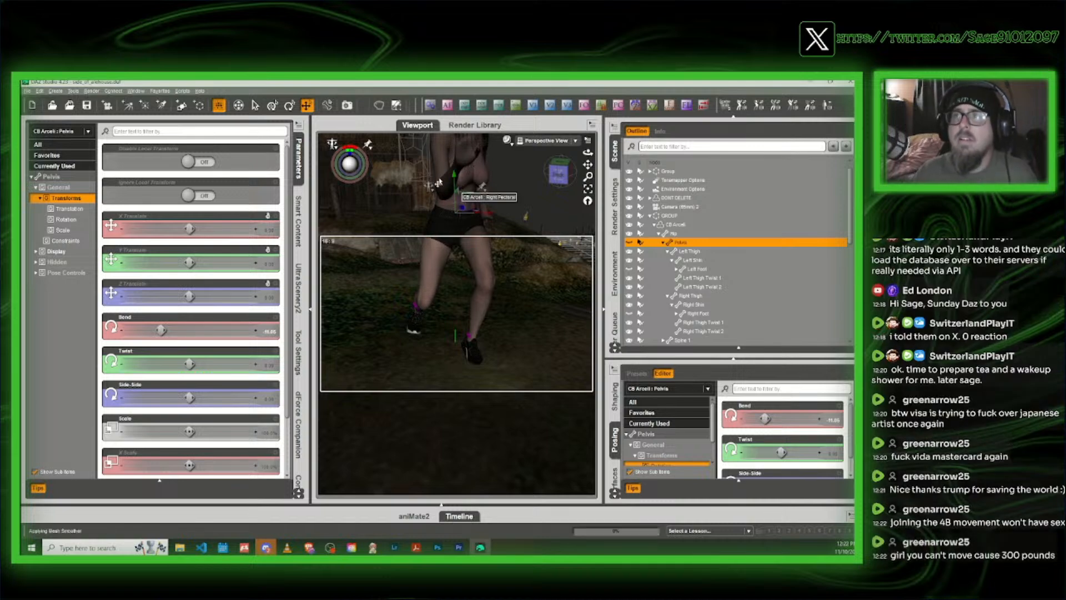
left_click(562, 174)
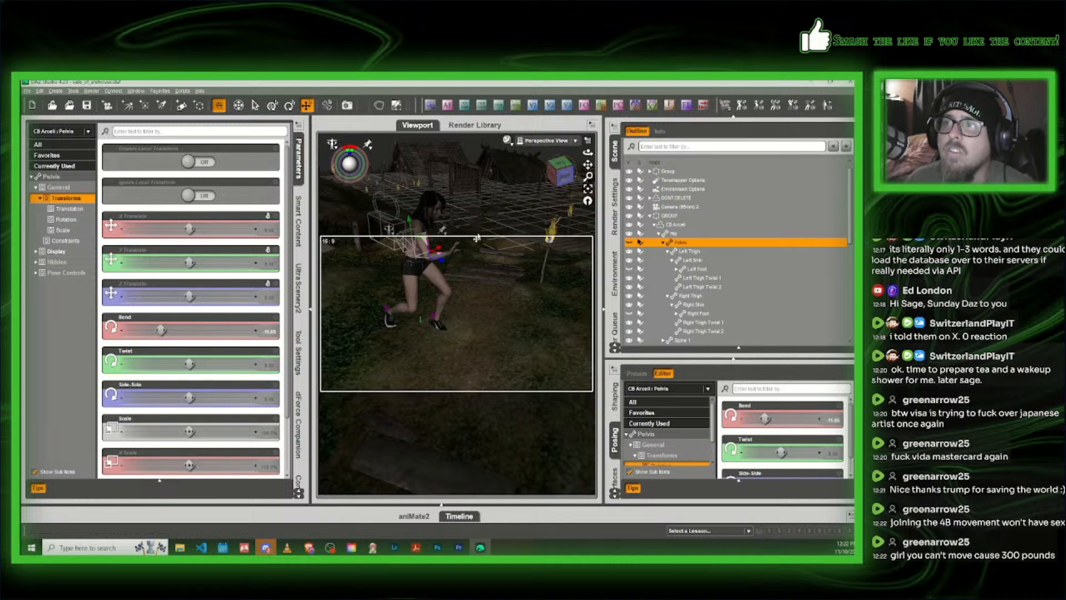
left_click(368, 145)
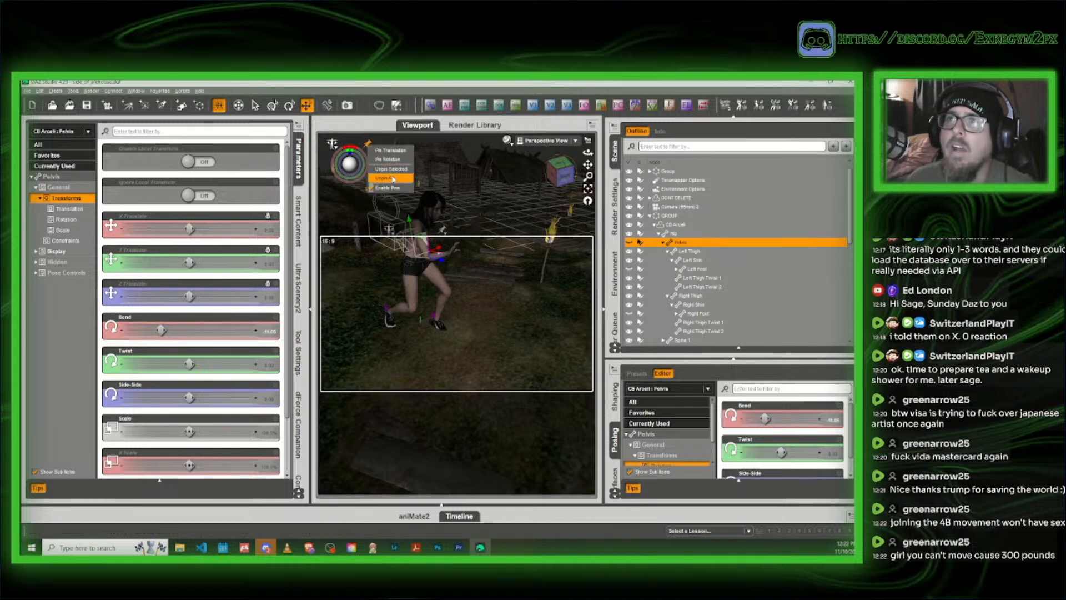
left_click(386, 178)
left_click(566, 175)
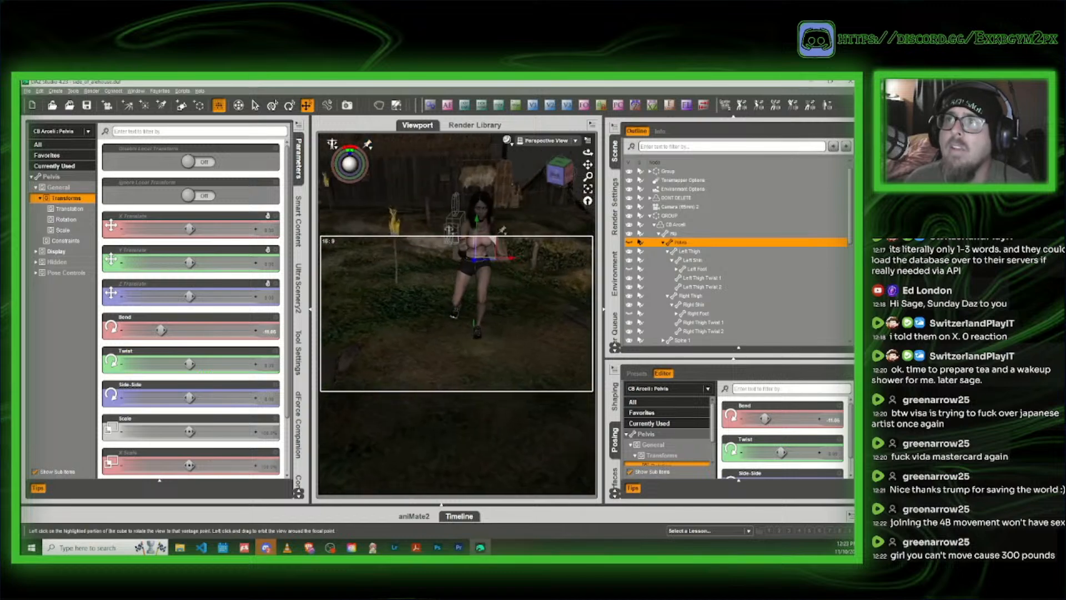
Step: Lower the Bend of the woman's right upper arm slightly and save the scene
scroll(505, 210, "up", 3)
middle_click_drag(488, 230, 473, 265)
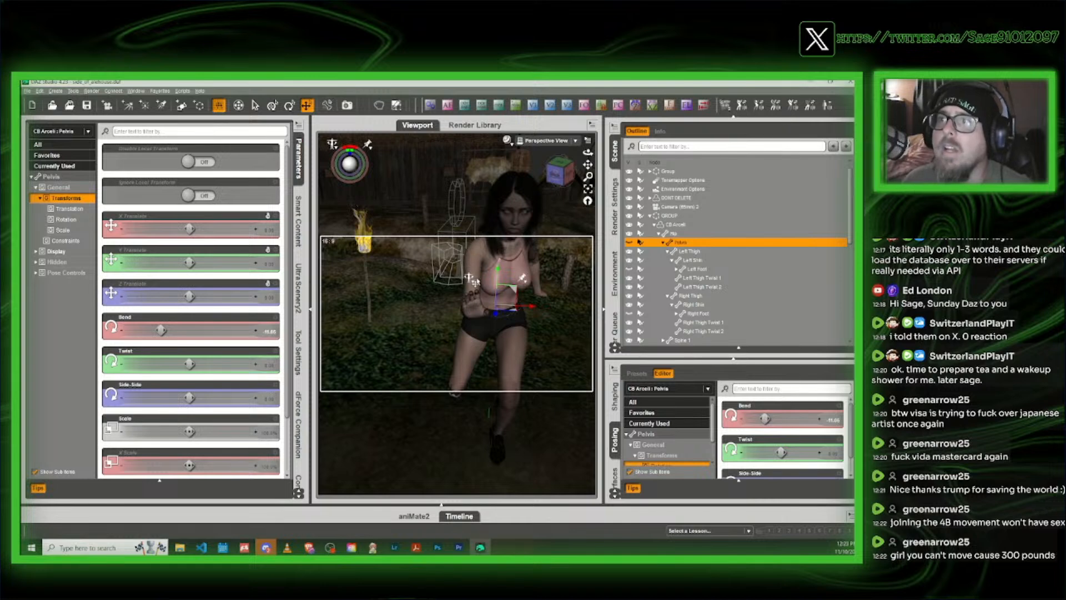
left_click(473, 281)
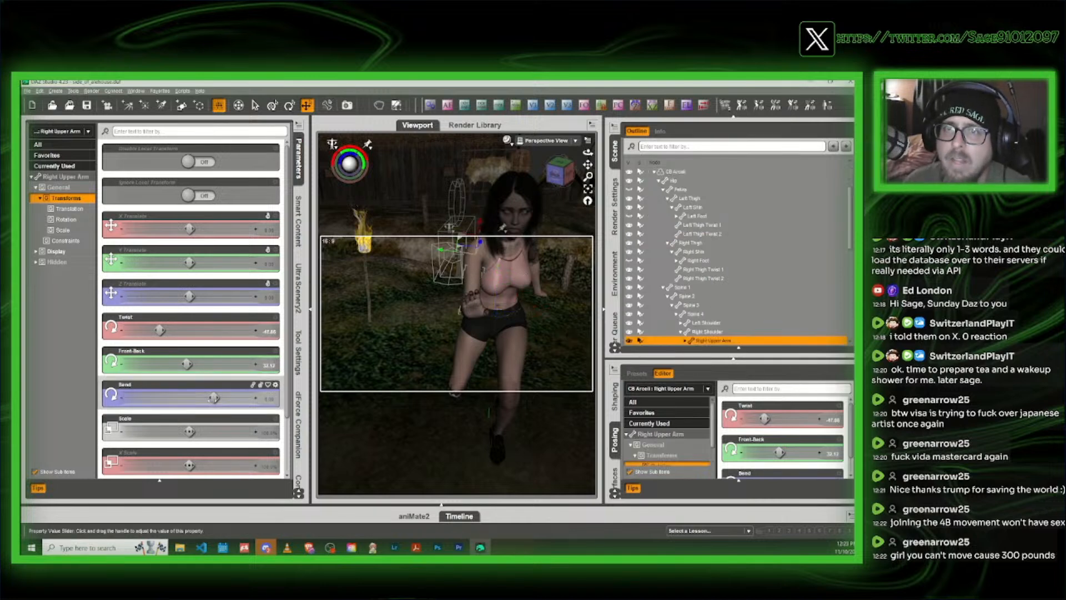
left_click_drag(211, 399, 205, 399)
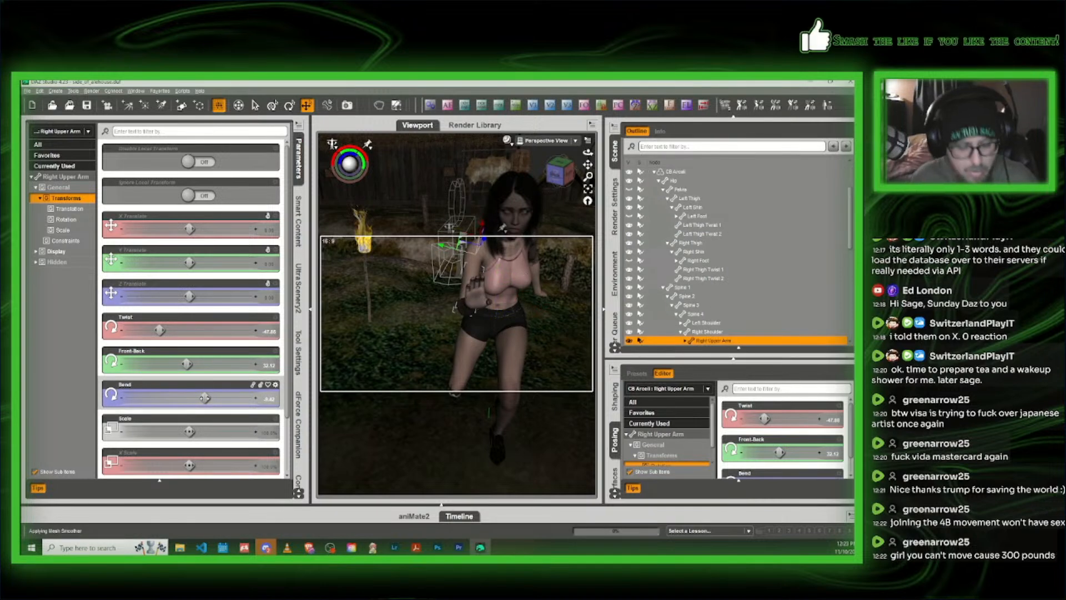
key("ctrl+s")
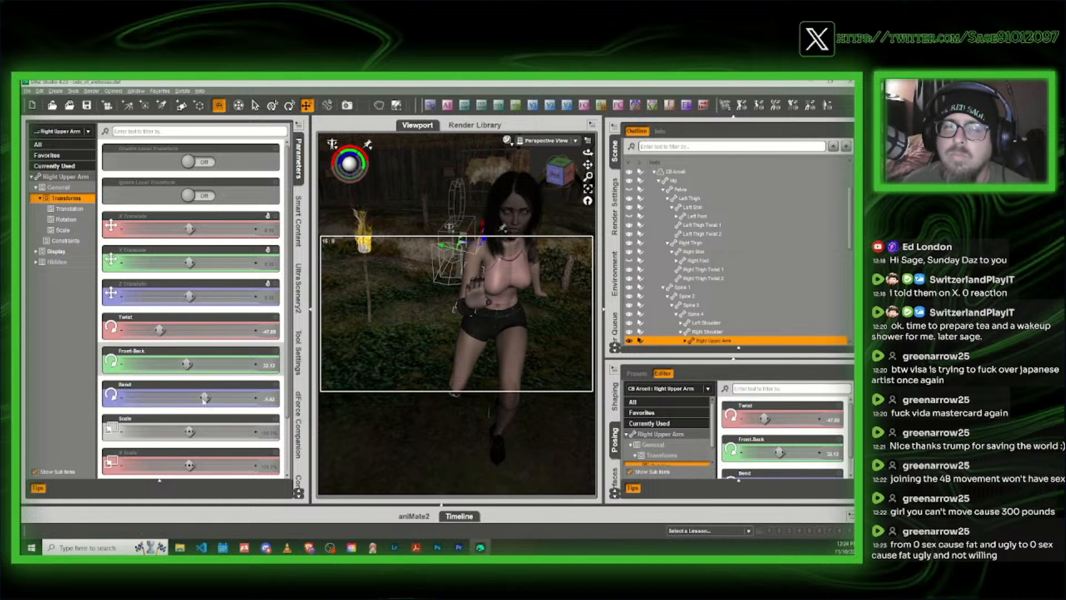
left_click_drag(204, 401, 200, 399)
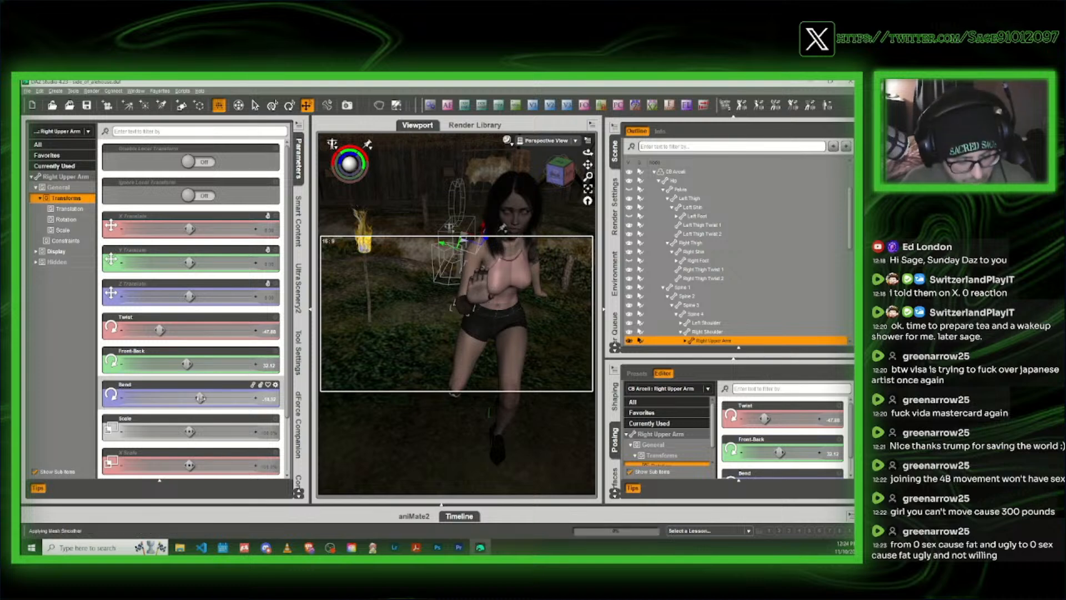
Step: Lower the right shoulder's Bend and Front-Back rotations, and raise the right upper arm's Twist to bring the hand down
left_click(704, 332)
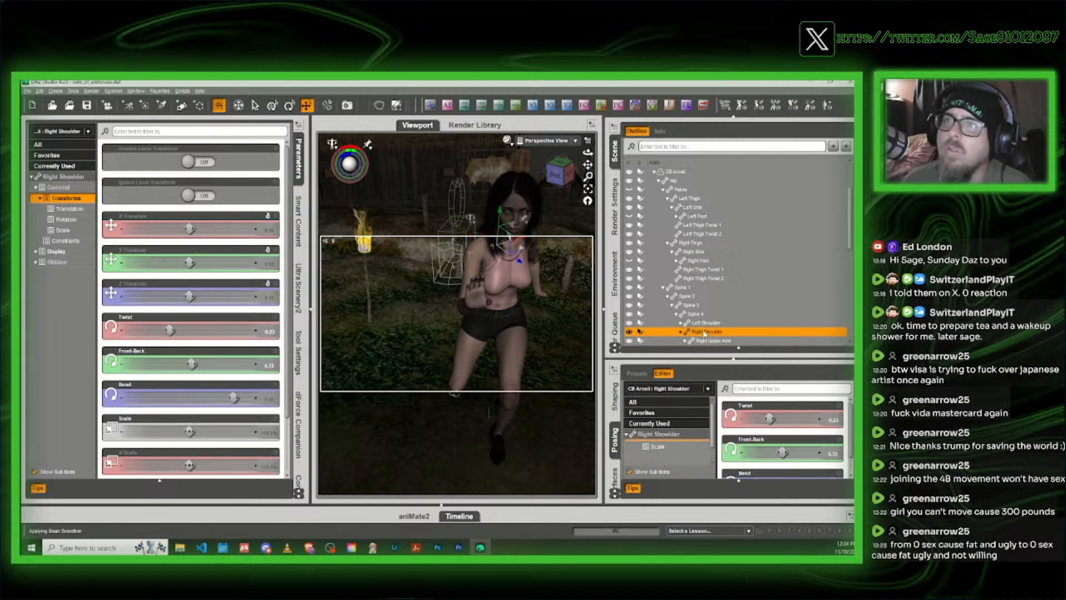
left_click_drag(208, 400, 198, 400)
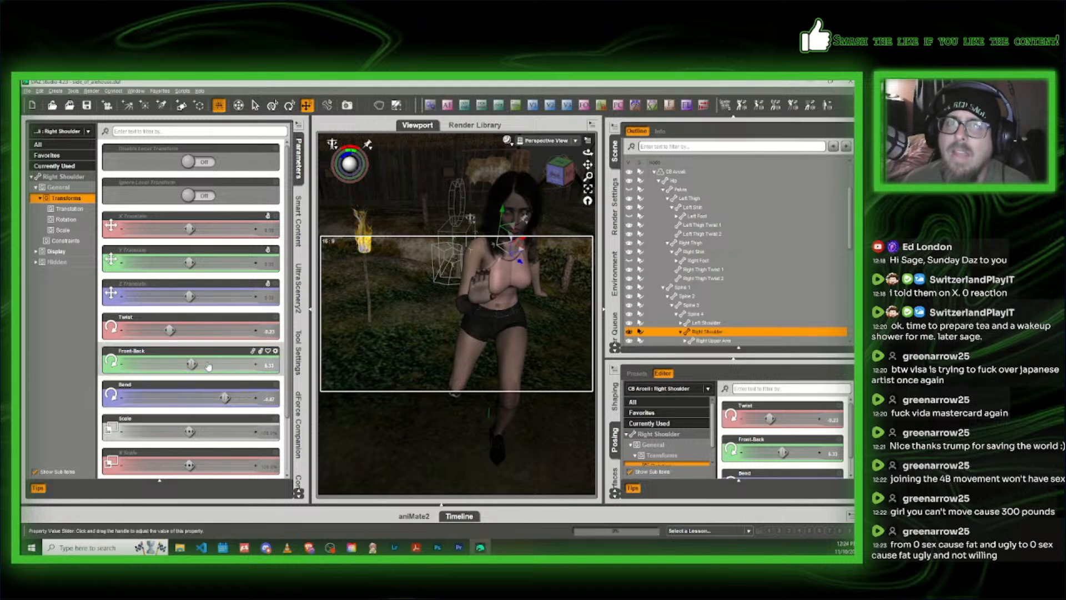
left_click_drag(191, 364, 162, 364)
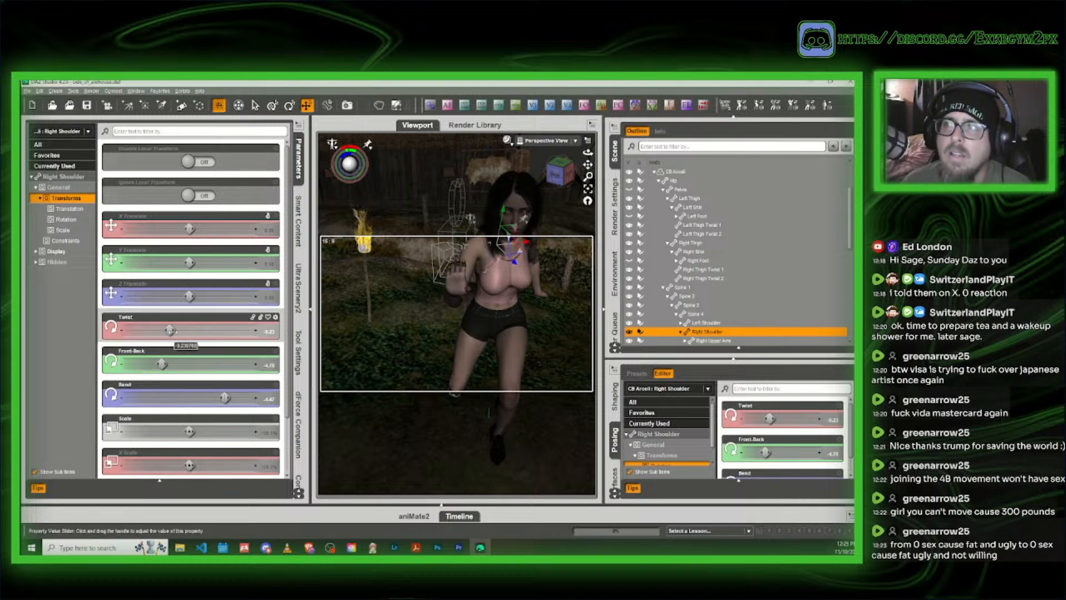
left_click(716, 341)
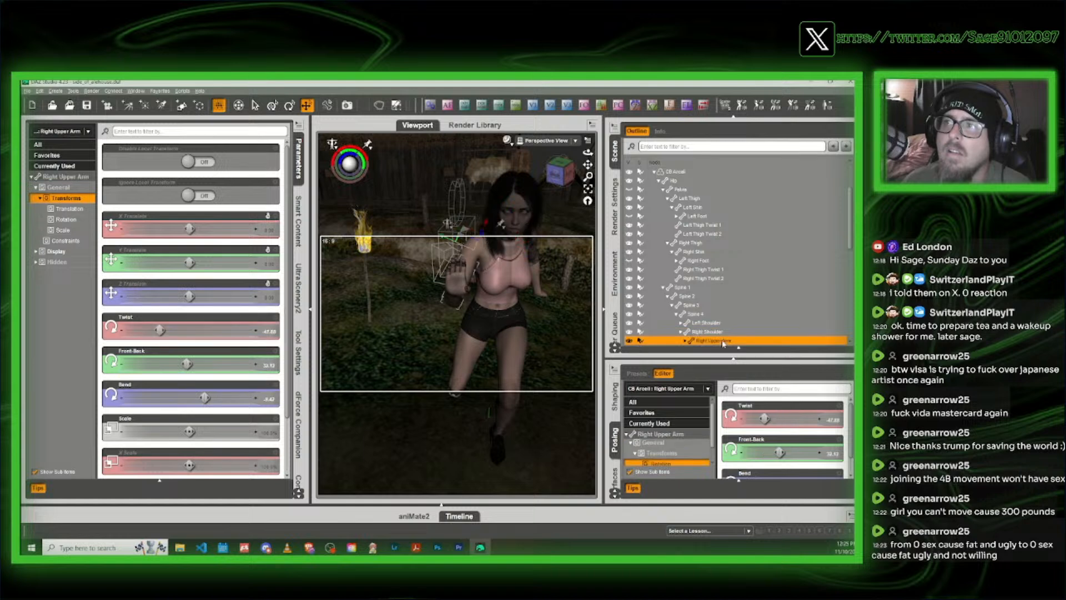
left_click_drag(170, 331, 177, 331)
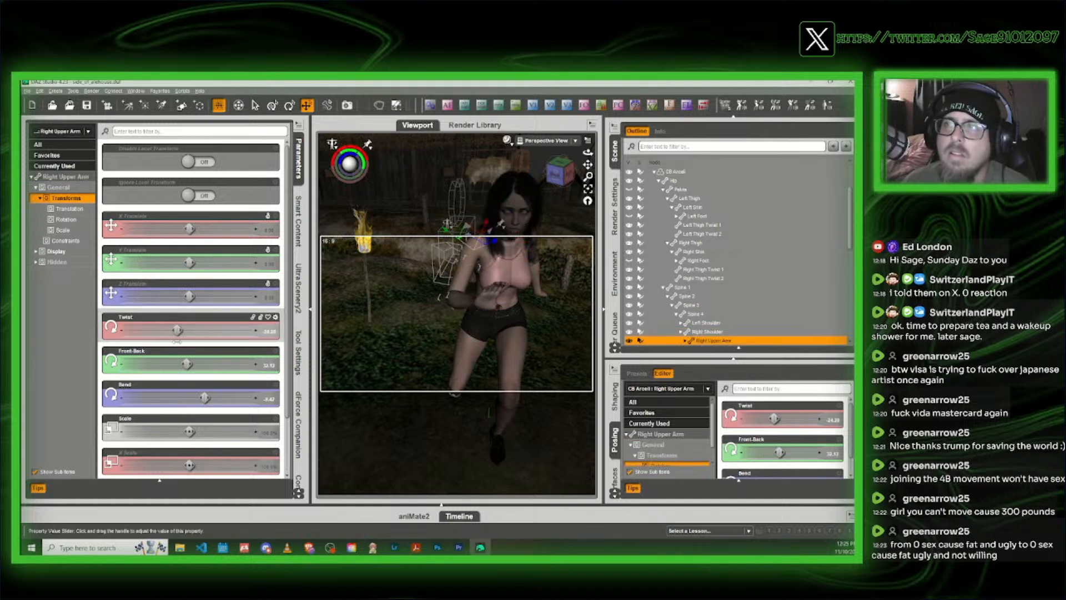
Step: Raise the Bend of the woman's right hand and lower her right forearm's Bend to extend the arm
left_click(488, 308)
left_click(717, 322)
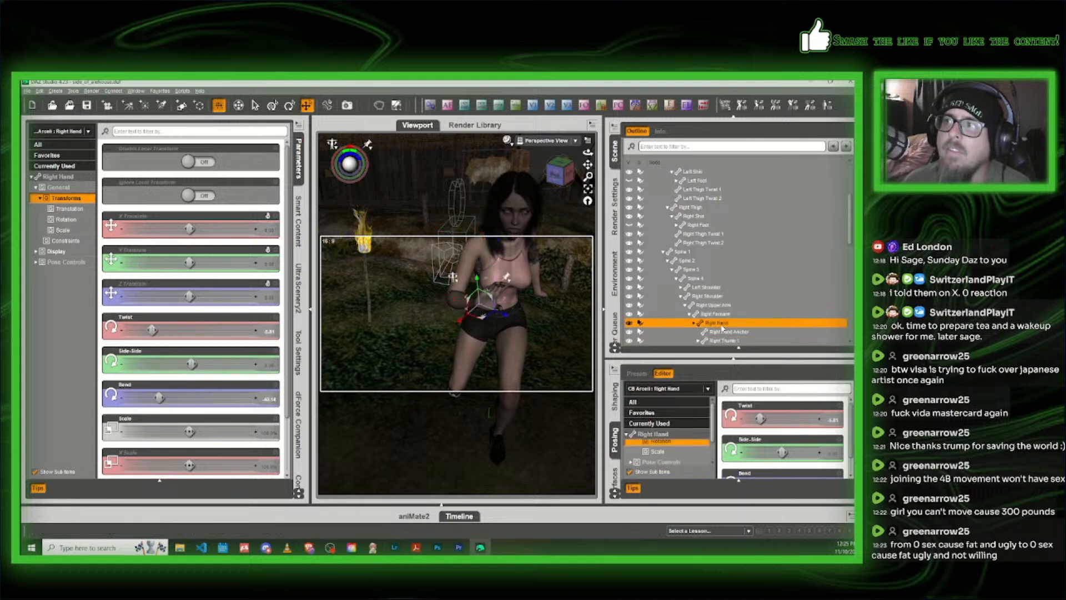
left_click_drag(160, 398, 215, 417)
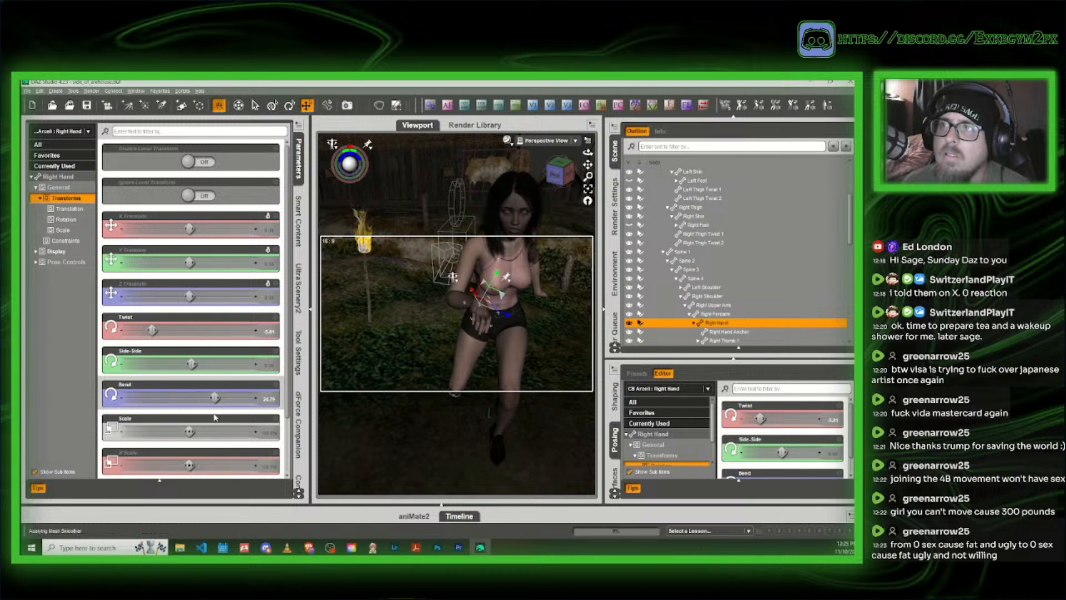
left_click(456, 304)
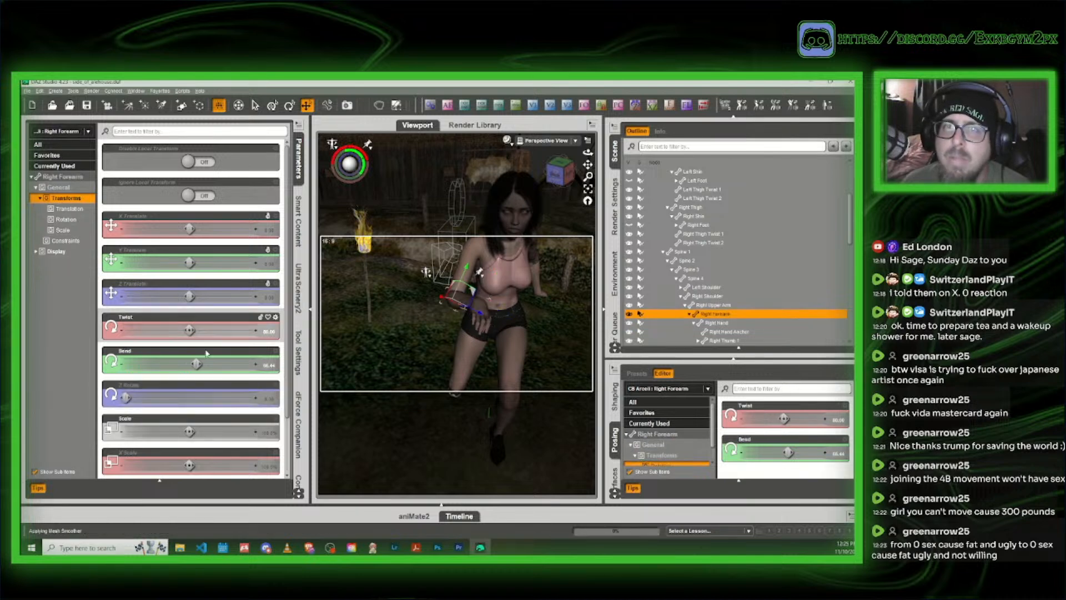
left_click_drag(199, 364, 165, 365)
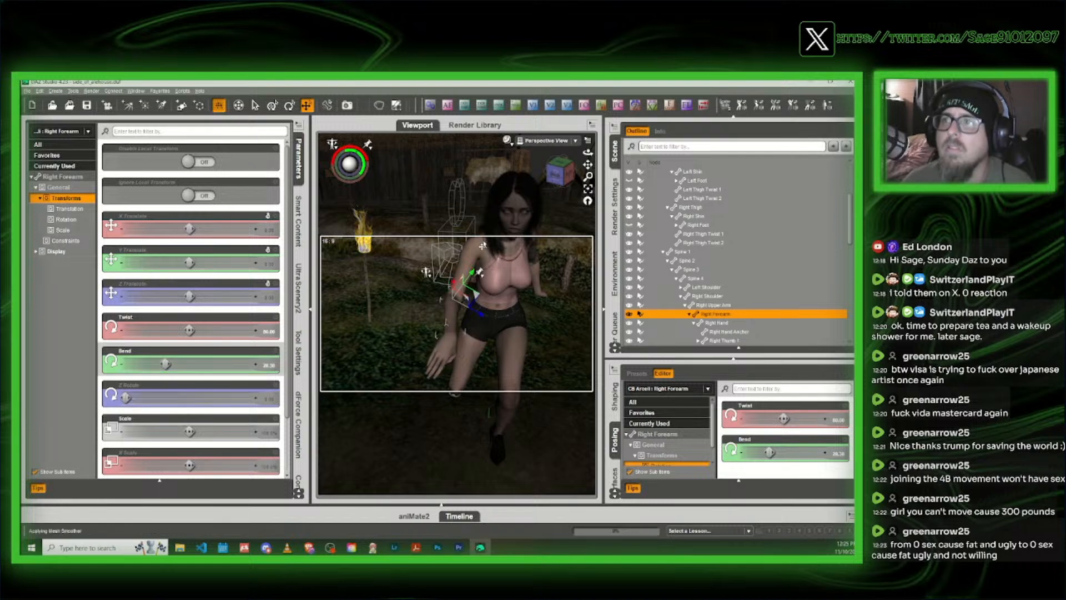
Step: Raise the Twist of the woman's right shoulder to about 6.37 and check the arm from behind
left_click_drag(568, 173, 523, 168)
left_click(422, 252)
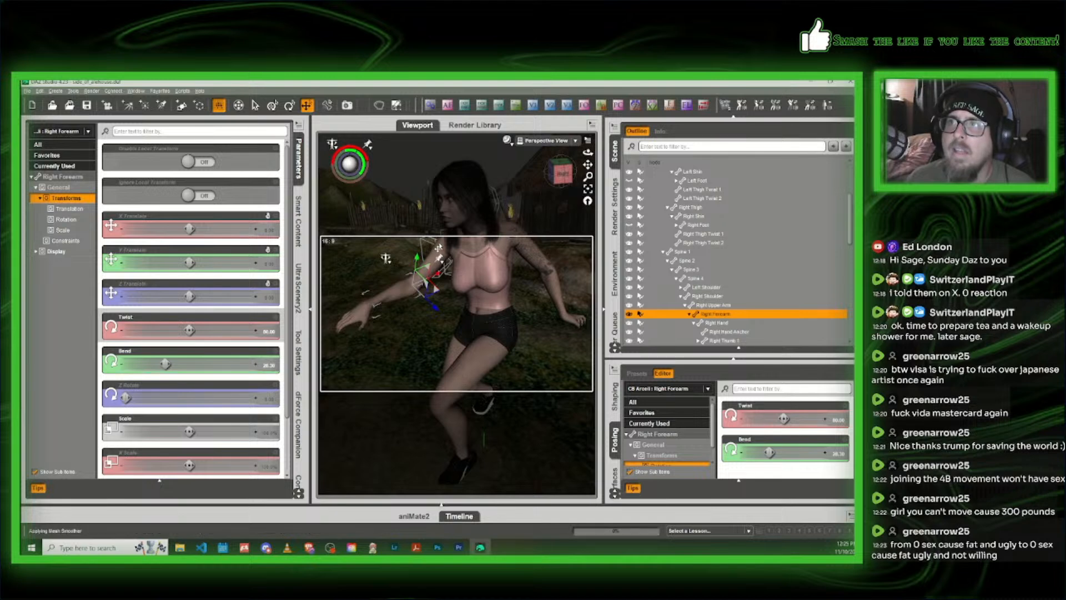
left_click_drag(169, 331, 206, 333)
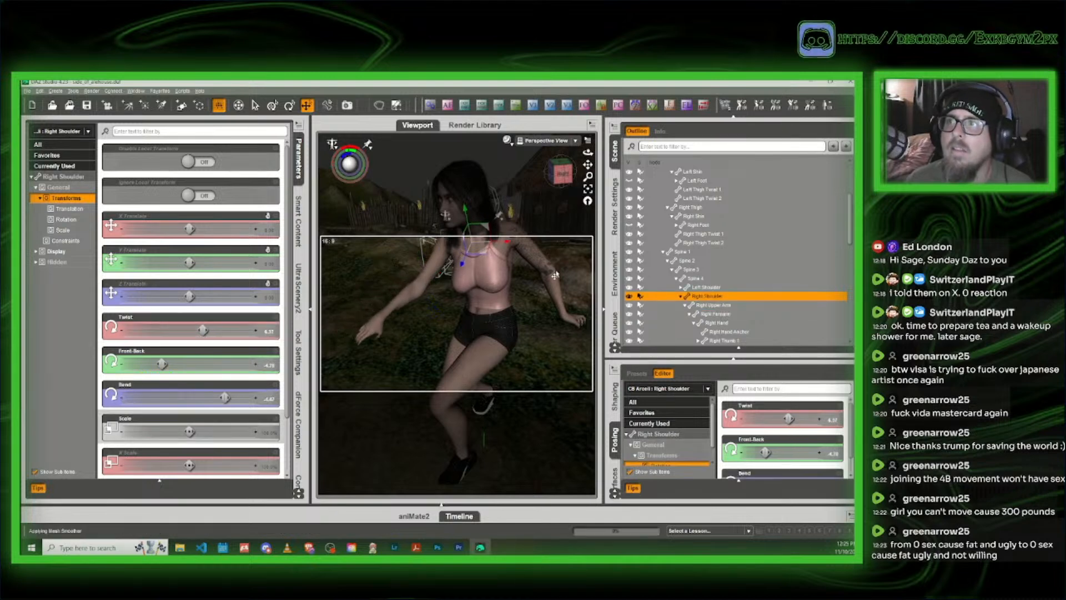
scroll(575, 225, "down", 4)
left_click_drag(565, 178, 516, 176)
left_click(561, 171)
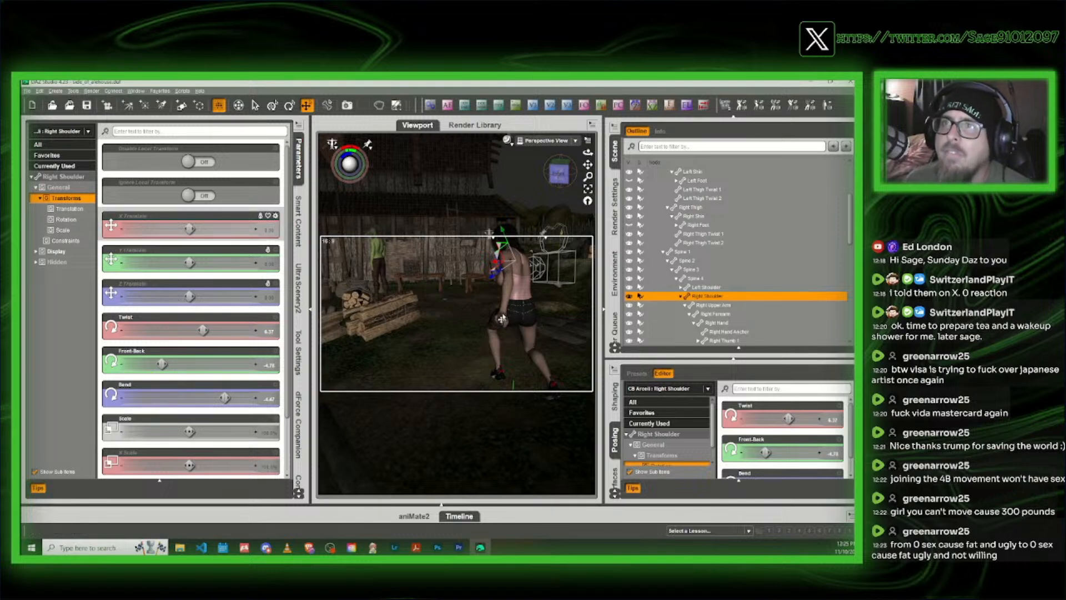
Step: Leave the action pose set, turn off filtering by context and collapse the Poses category in the installed products
left_click(298, 217)
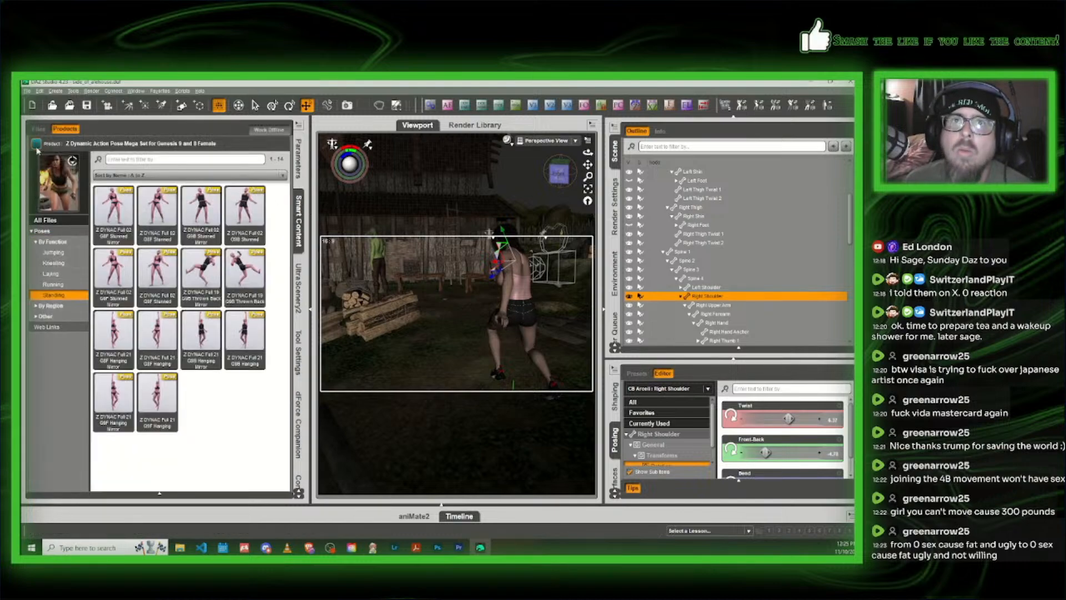
left_click(37, 144)
left_click(54, 485)
scroll(59, 402, "down", 4)
left_click(59, 435)
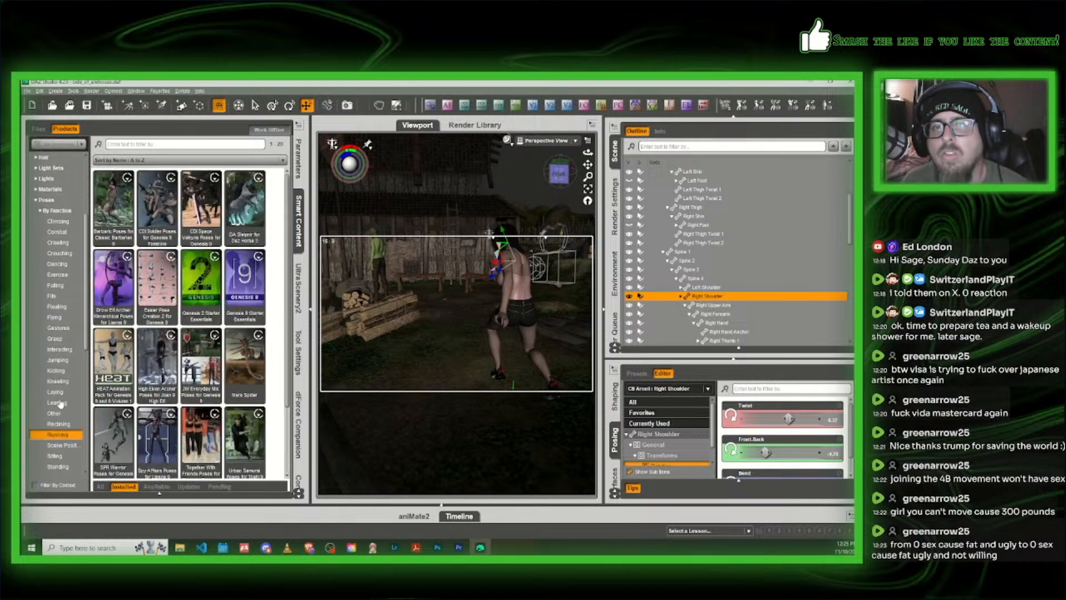
scroll(58, 437, "down", 8)
scroll(59, 438, "down", 1)
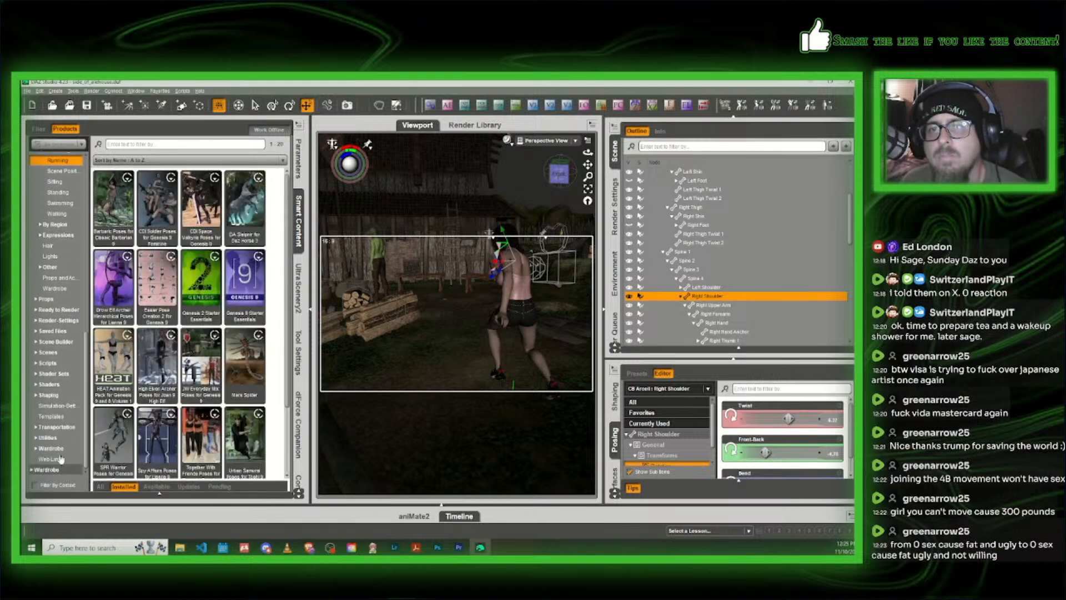
scroll(53, 416, "up", 12)
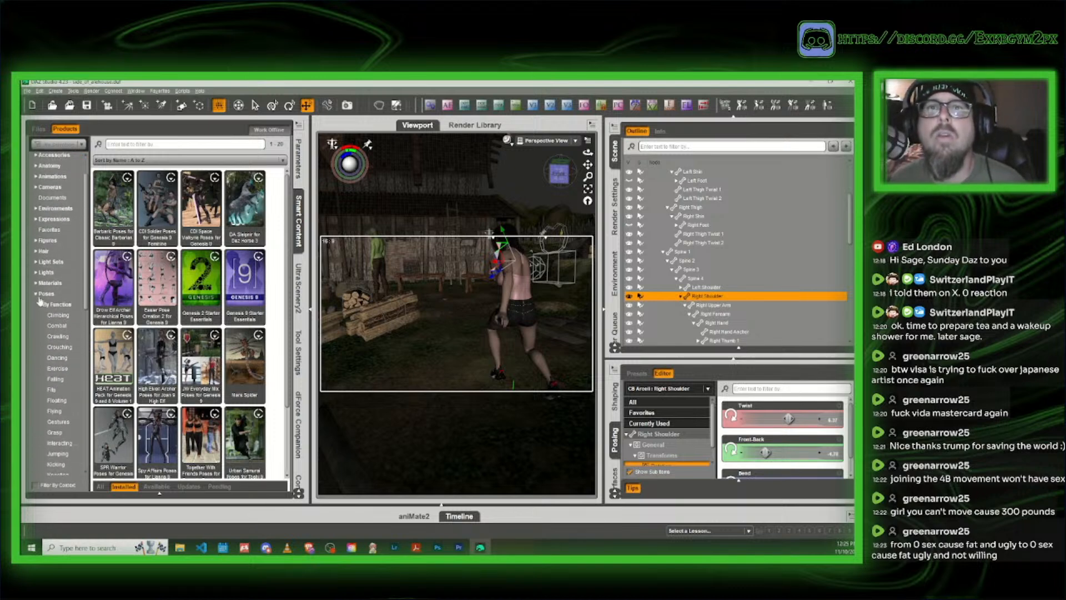
left_click(36, 294)
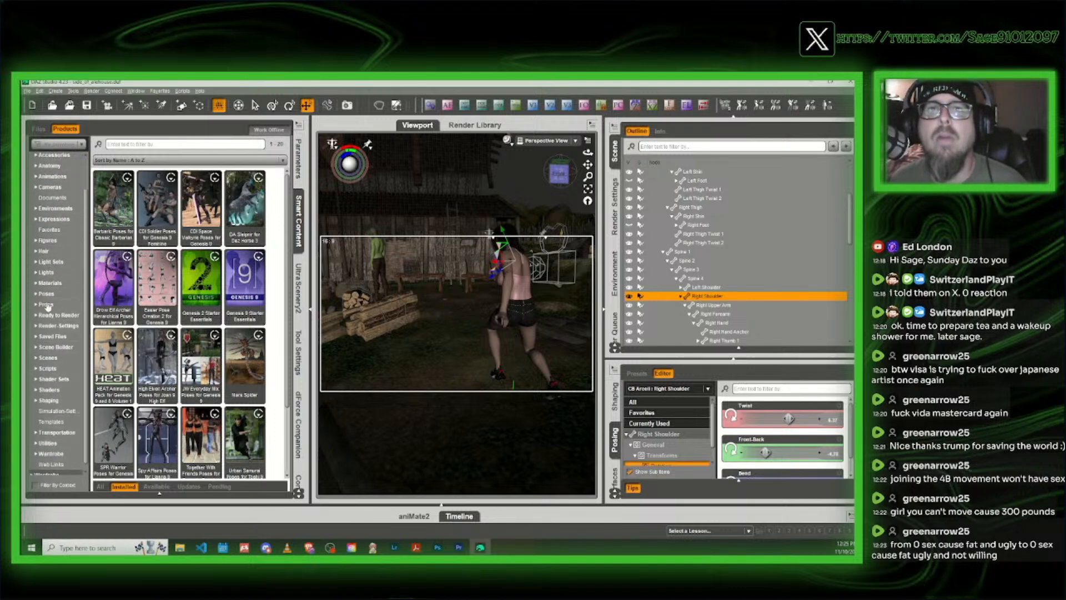
Step: Filter the installed products to the Blades category under Props, Weapons
double_click(48, 305)
scroll(53, 383, "down", 8)
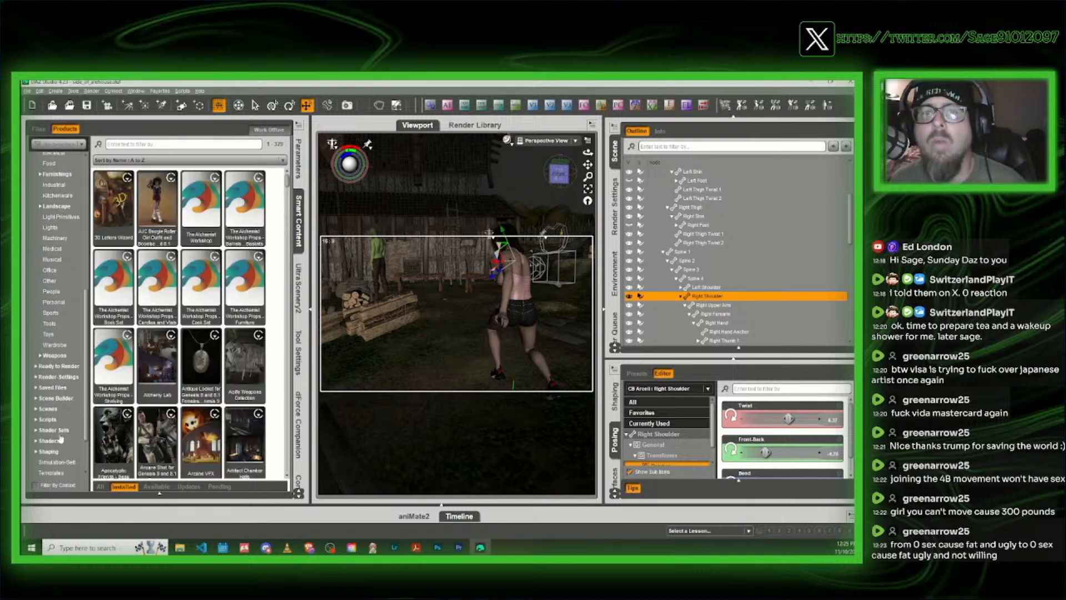
double_click(62, 347)
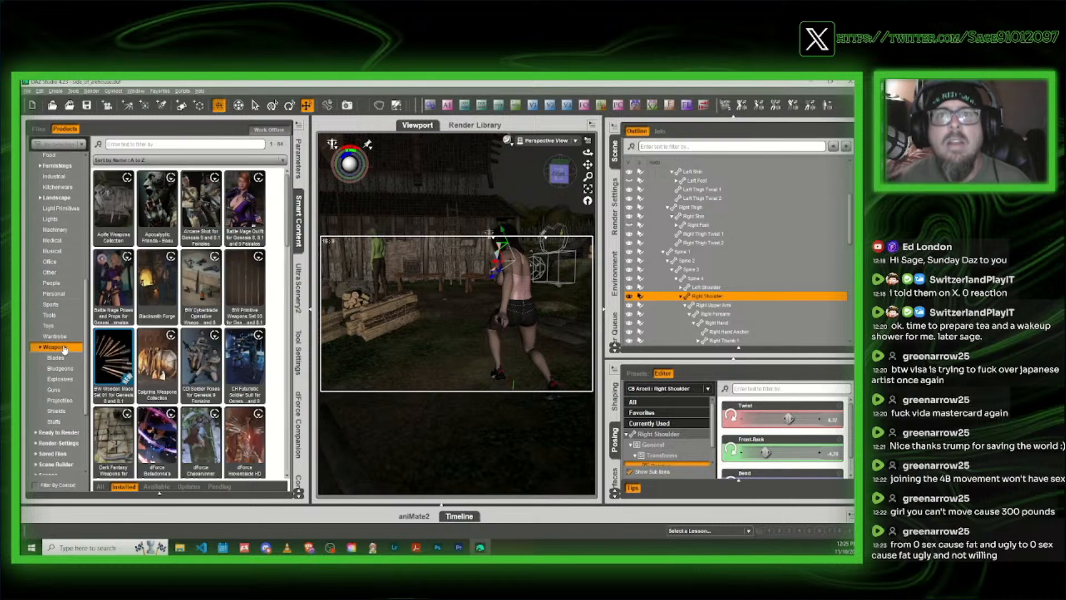
left_click(63, 358)
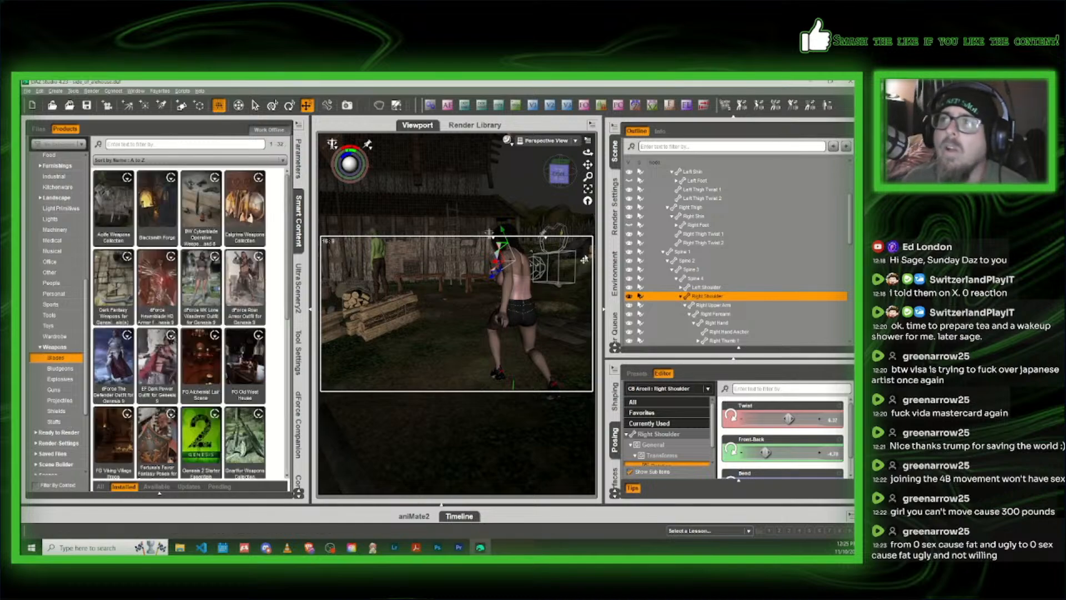
Step: Select the sneaking woman and load the Queen Isadora Dagger Left Hand prop from the LNY Queen Isadora dForce Outfit onto her
scroll(681, 223, "up", 4)
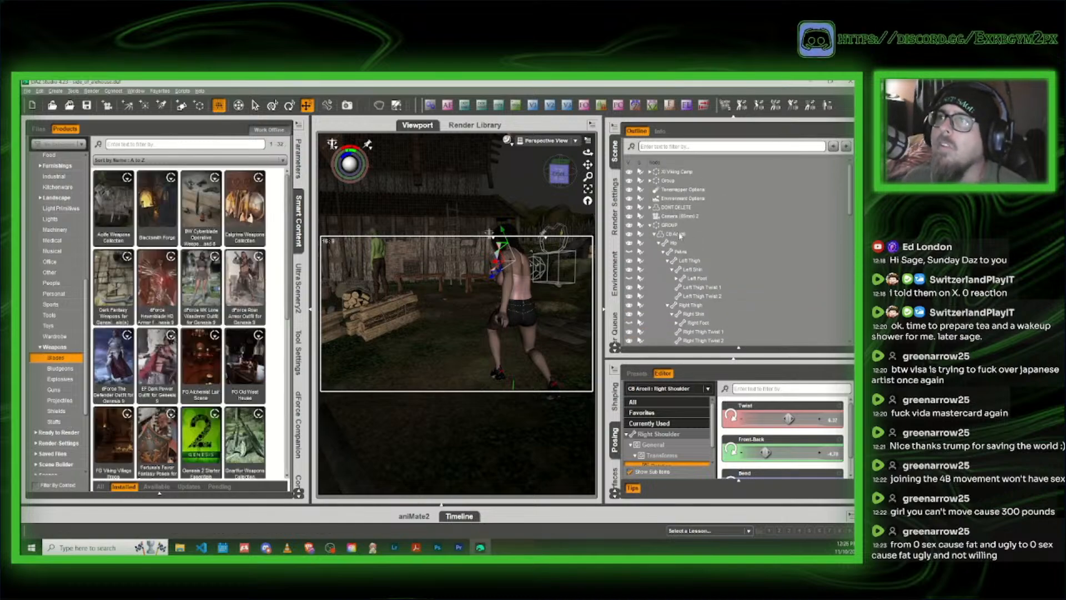
left_click(681, 235)
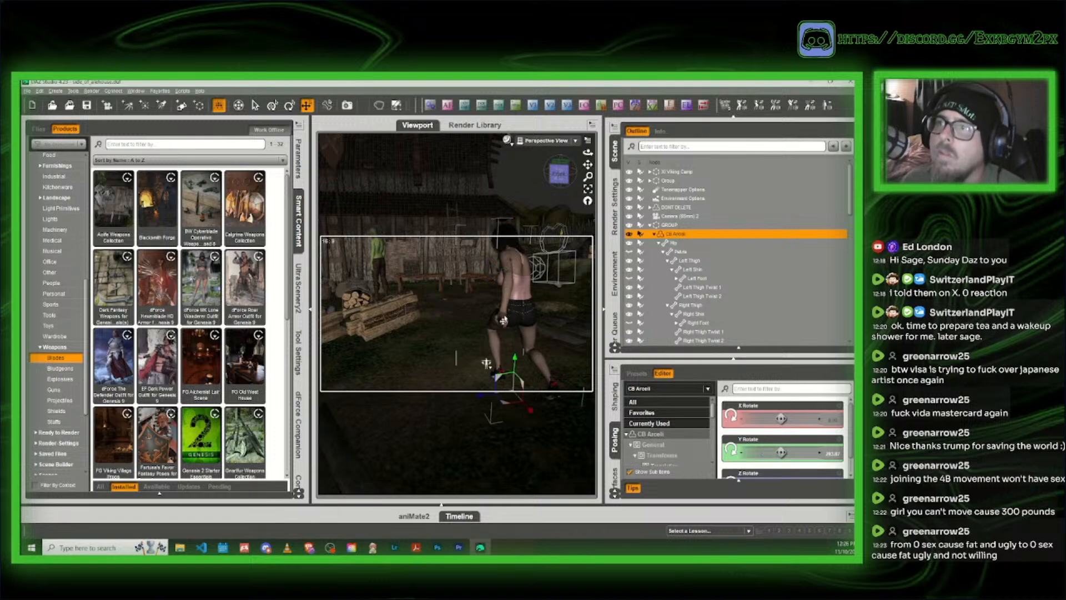
mouse_move(239, 348)
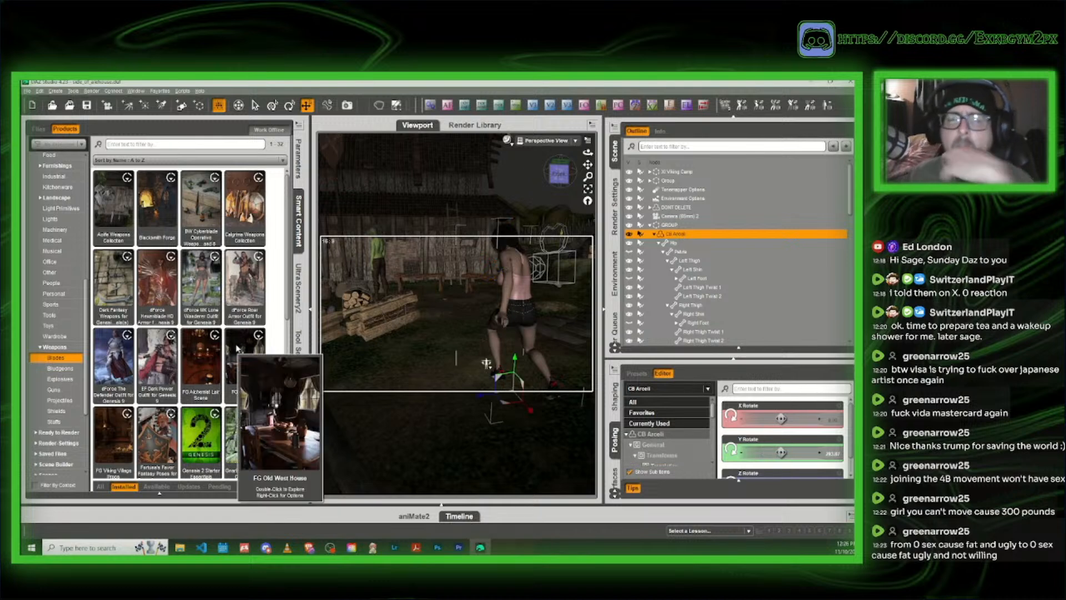
mouse_move(188, 340)
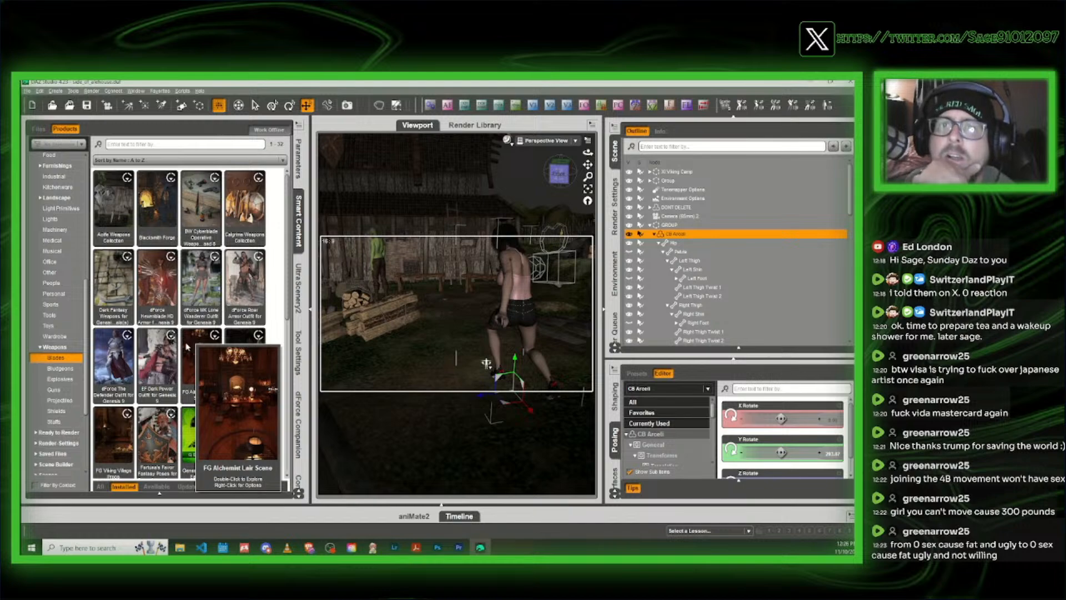
scroll(226, 416, "down", 3)
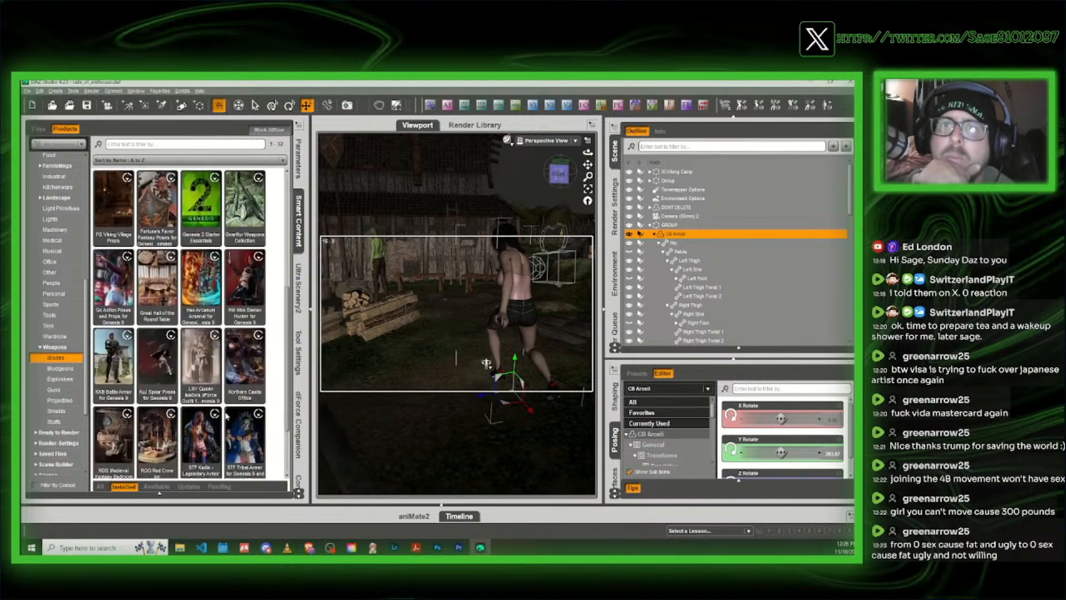
left_click(205, 363)
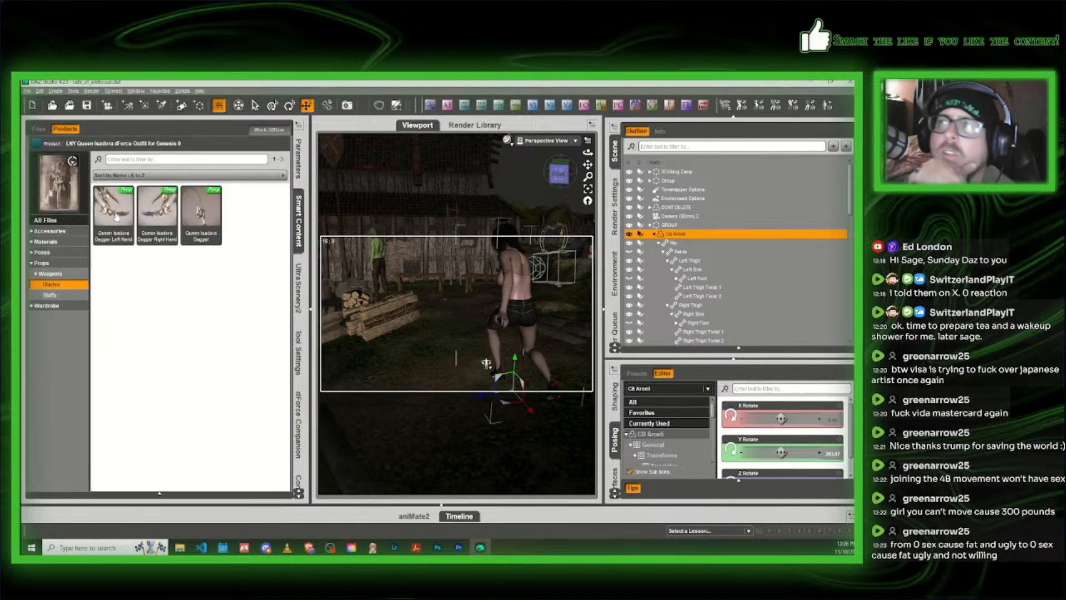
double_click(116, 217)
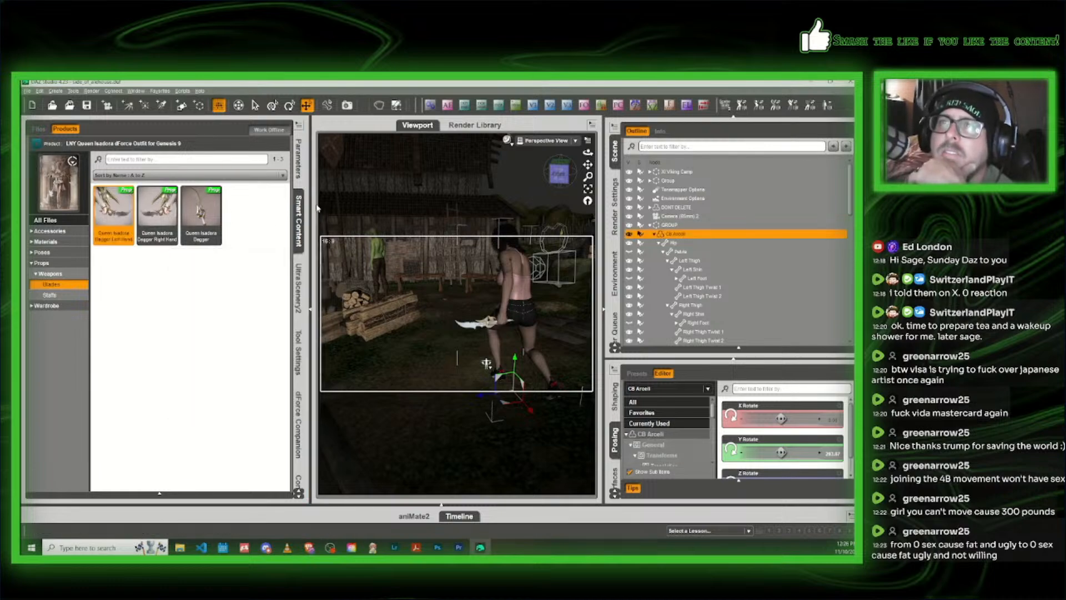
Step: Collapse the content browser, frame the woman from behind with the green figure in view, create a camera from this view and look through it
left_click(299, 216)
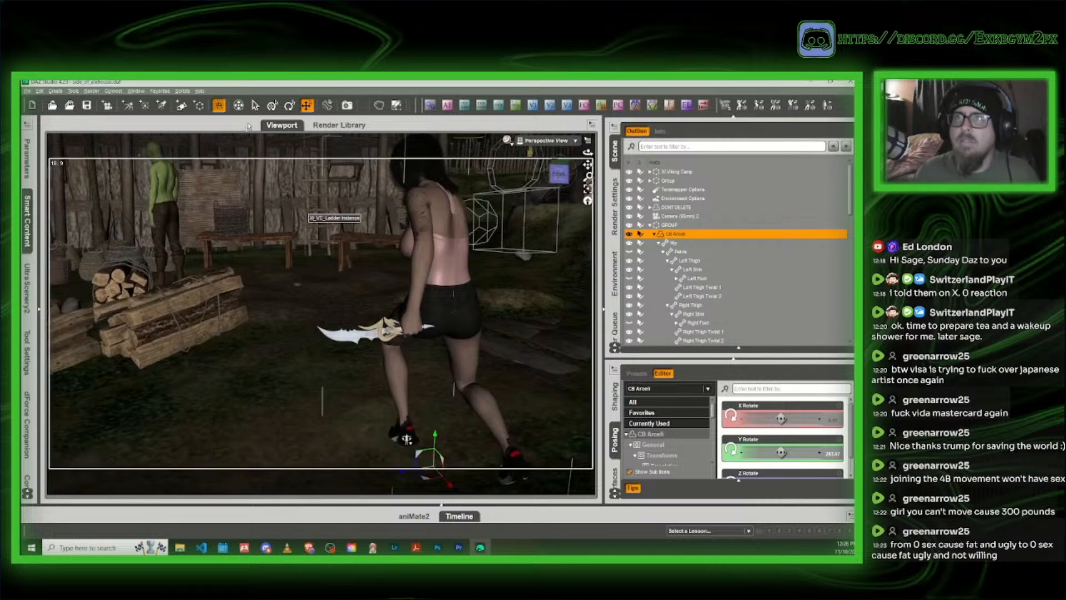
left_click_drag(557, 176, 587, 169)
left_click(517, 107)
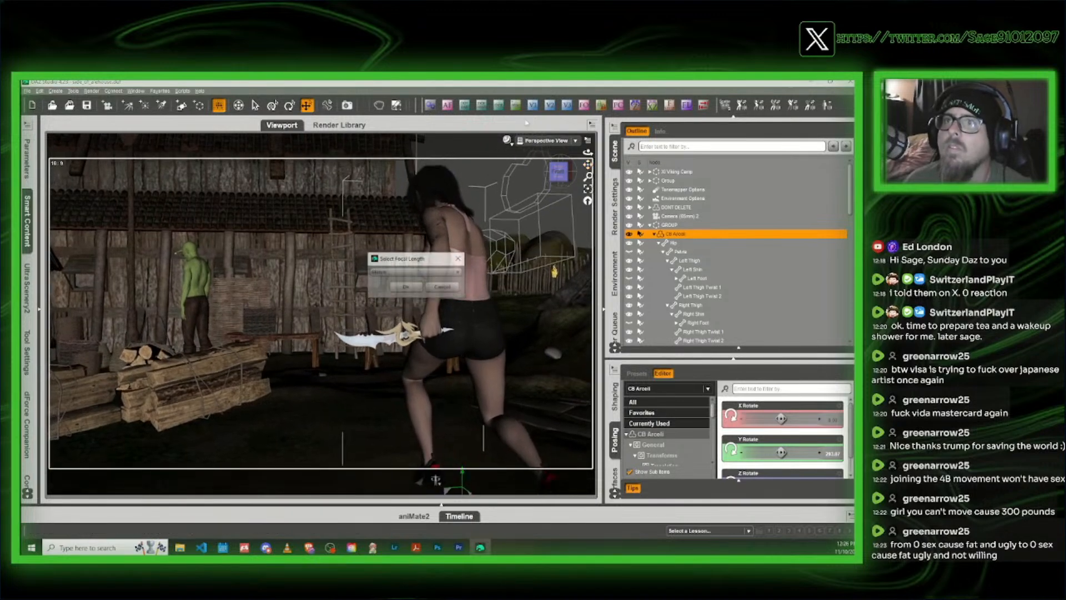
left_click(416, 290)
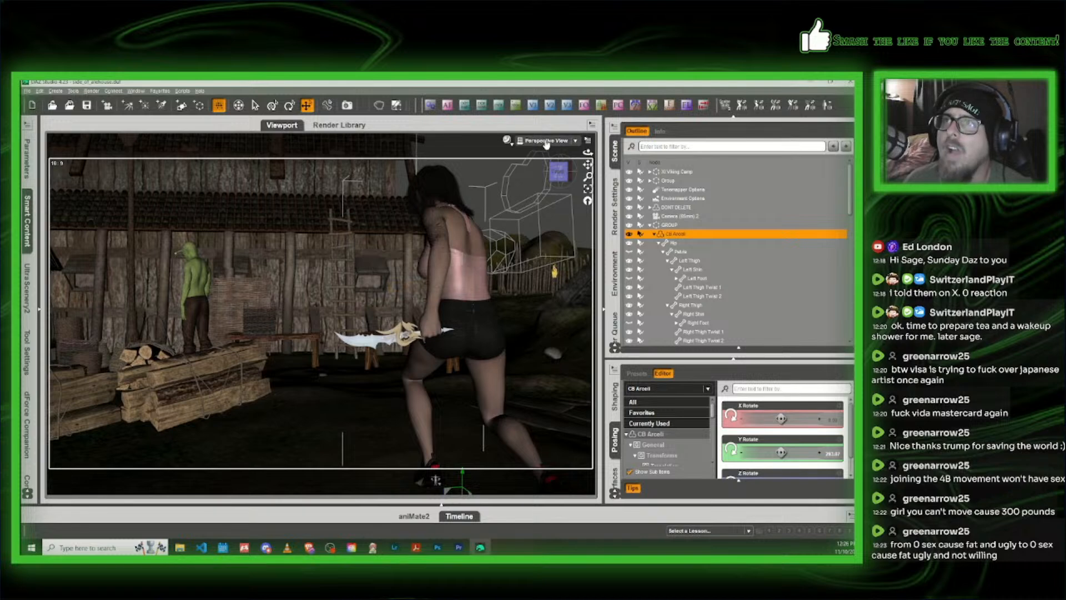
left_click(547, 141)
left_click(543, 225)
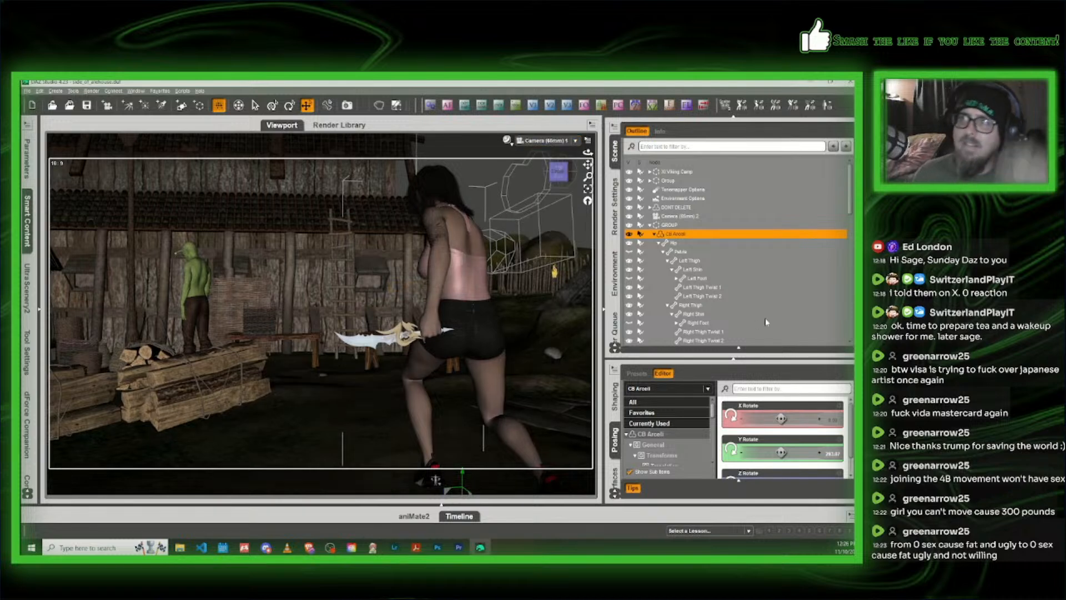
Step: Delete the leftover Camera (65mm) 2 from the scene
scroll(717, 309, "down", 10)
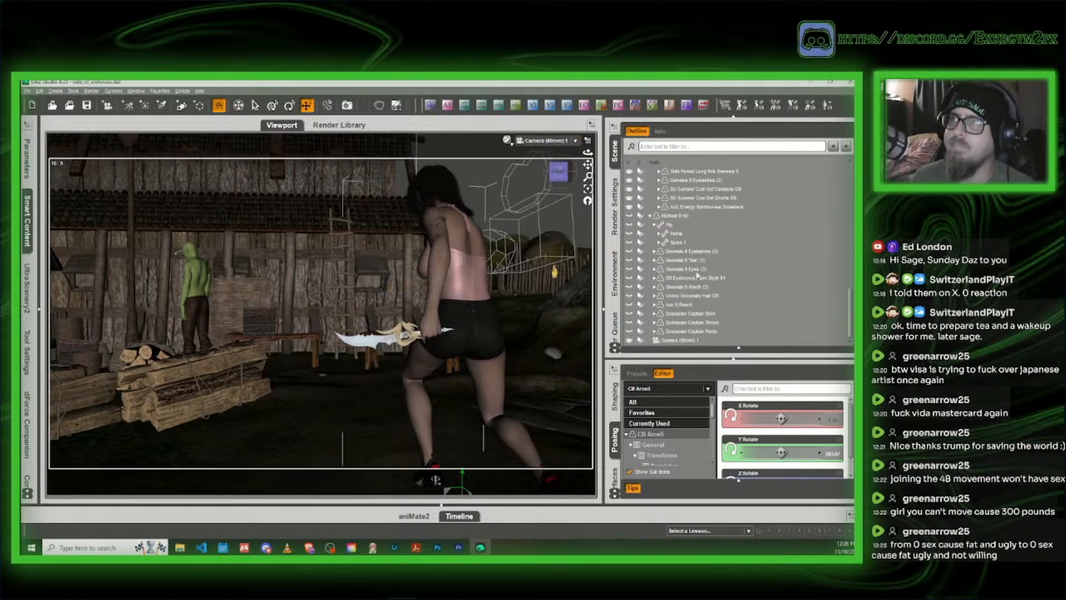
scroll(710, 270, "up", 10)
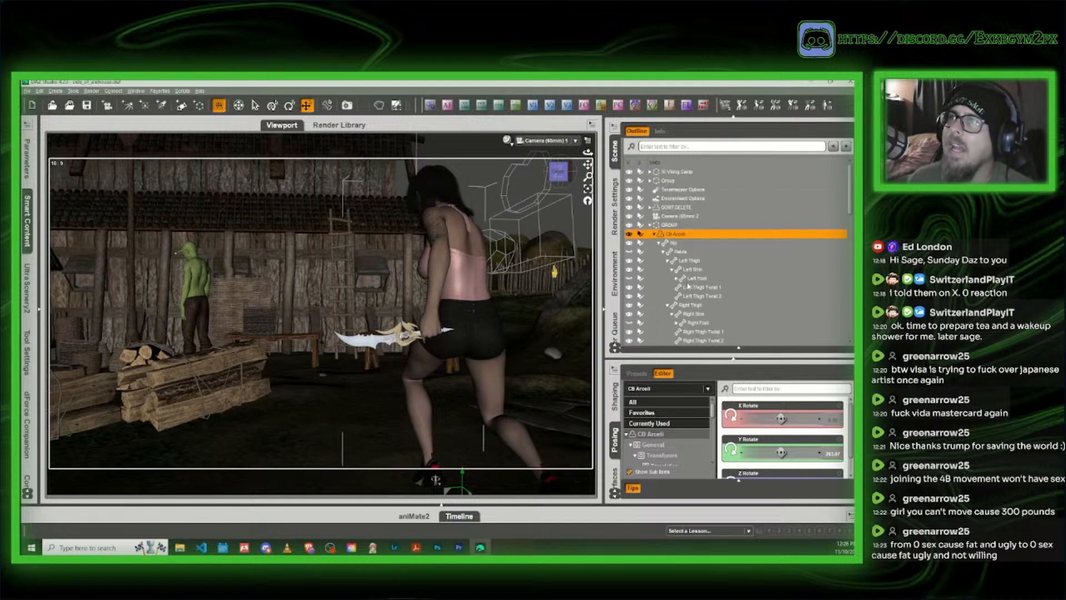
left_click(690, 219)
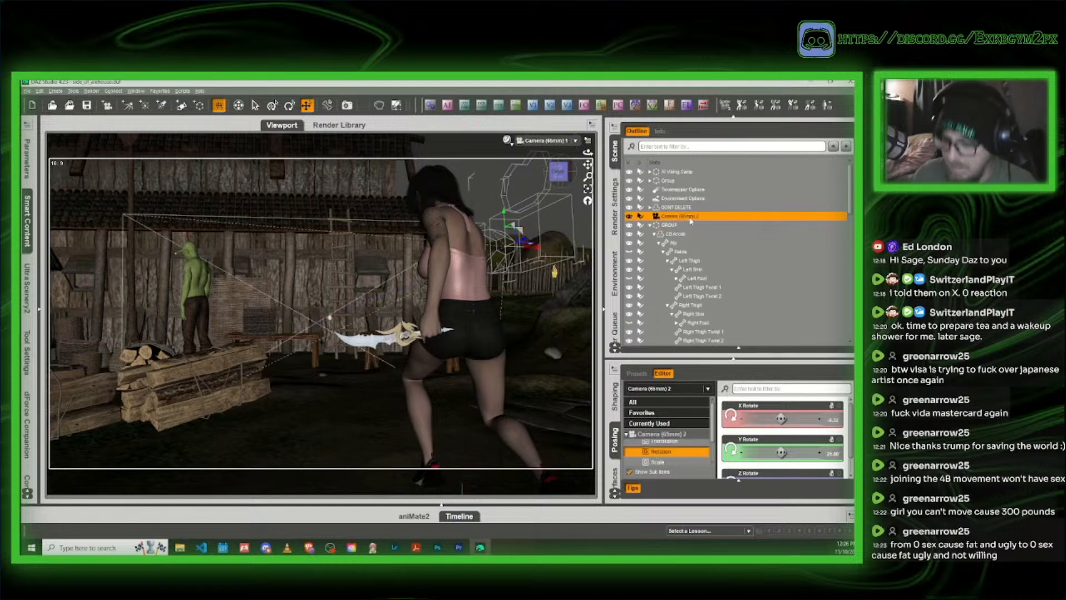
key("Delete")
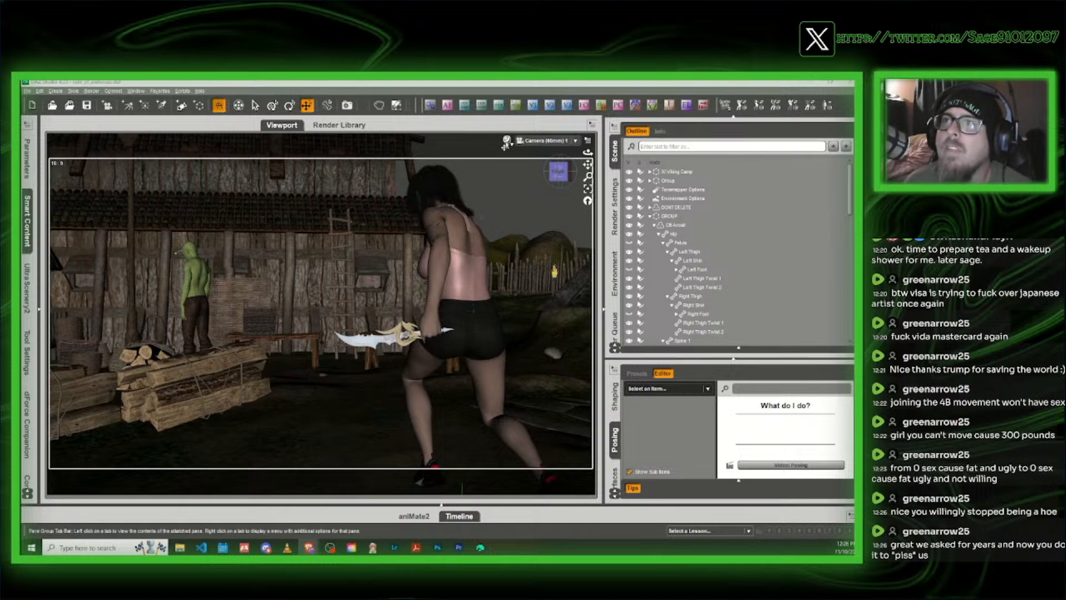
Step: Select the woman and switch the camera's auto focus on, focusing on her eyes
left_click(467, 238)
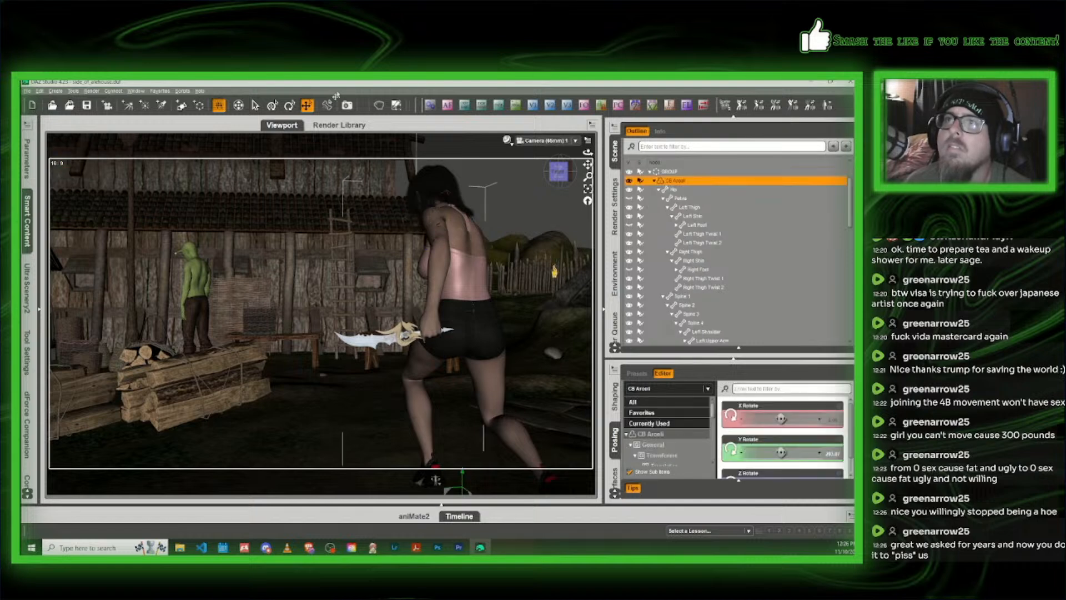
left_click(447, 105)
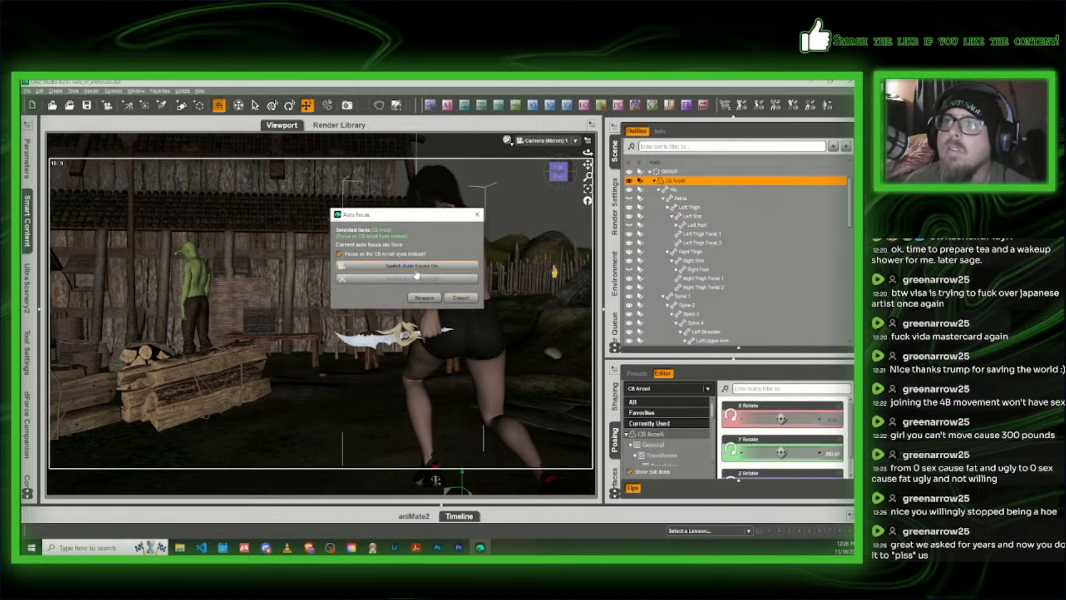
left_click(419, 267)
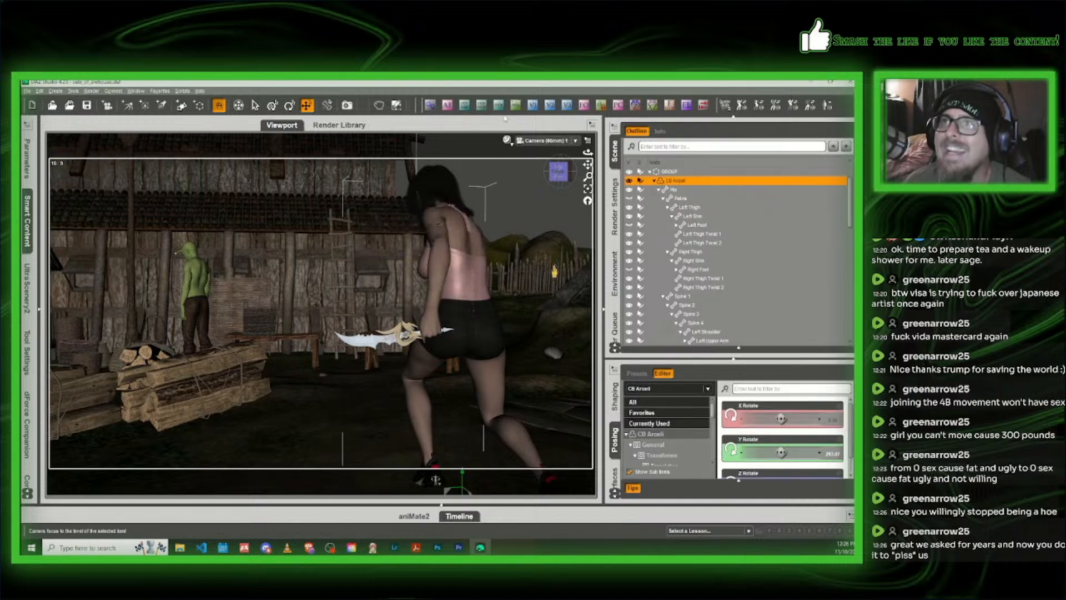
Step: Set the camera's F-stop to 32 and preview the scene in the viewport with NVIDIA Iray
left_click(669, 107)
left_click(436, 229)
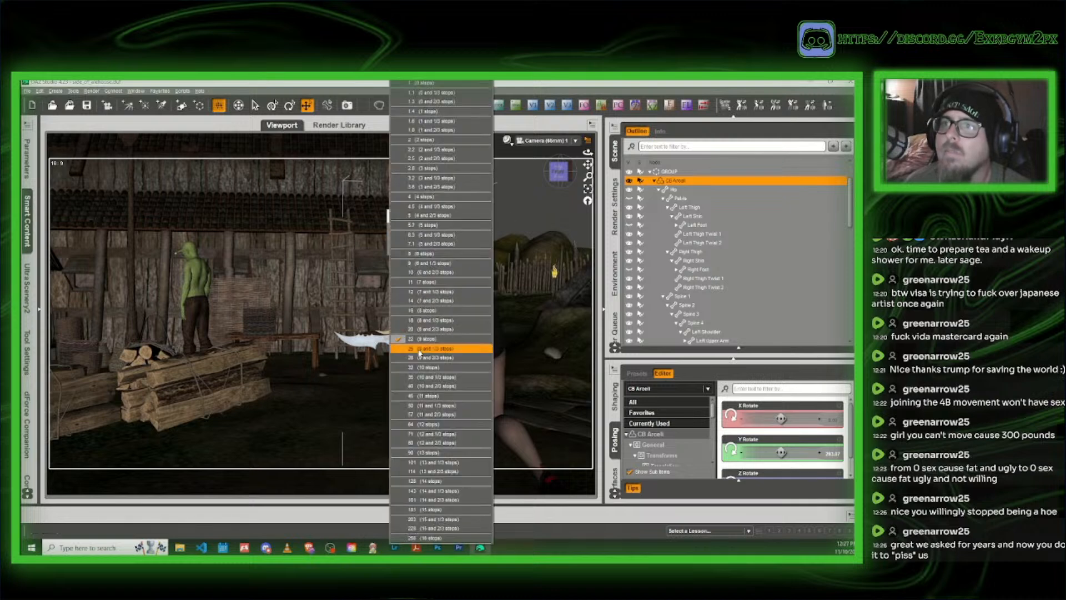
left_click(422, 371)
left_click(507, 140)
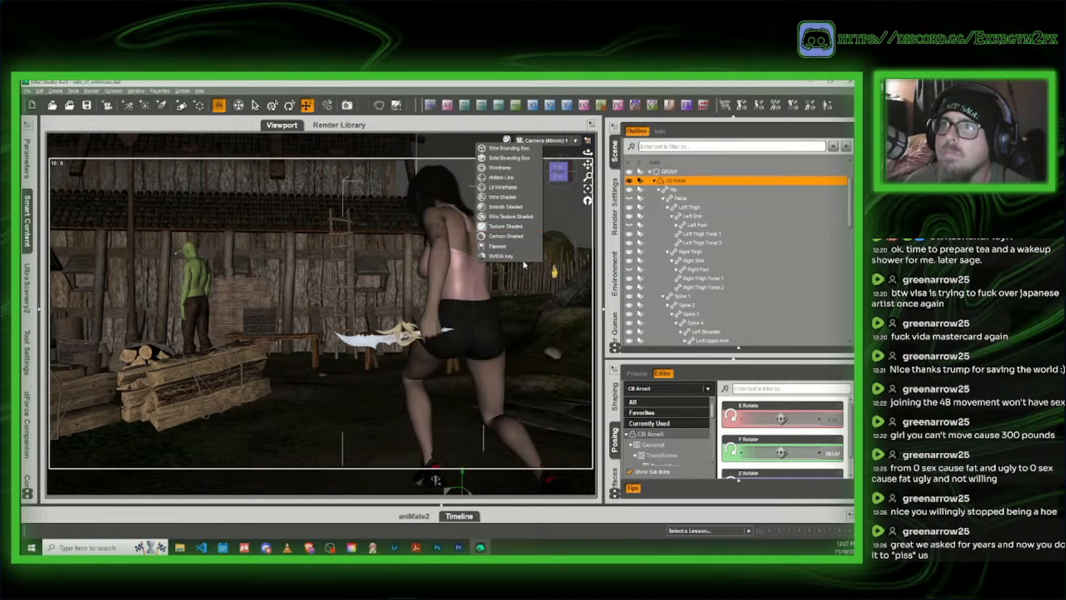
left_click(523, 258)
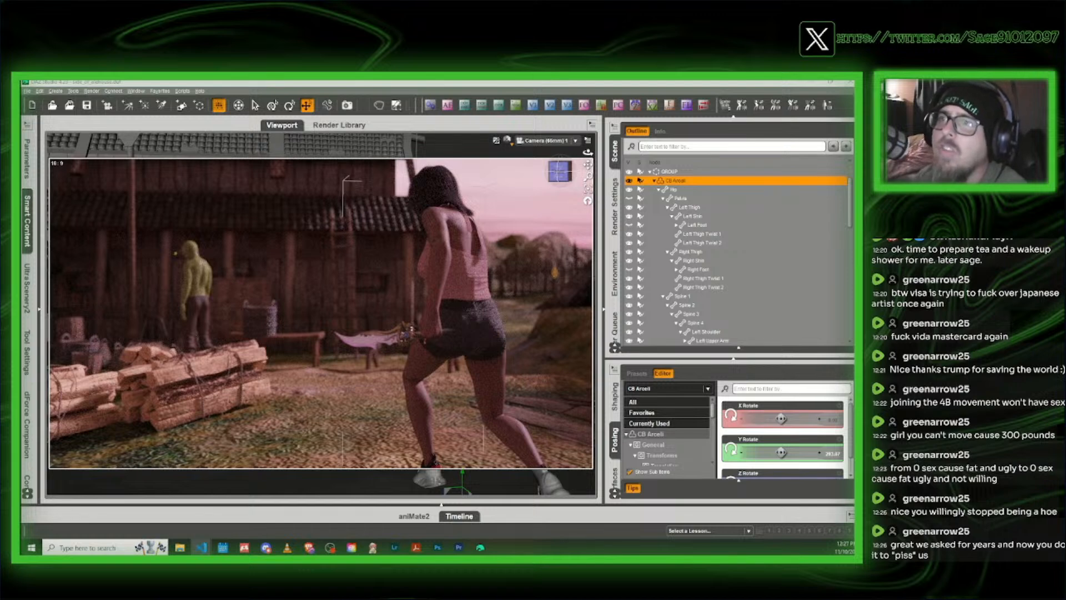
Step: Bring up the Dome Rotation and ground properties in the Environment group of the render settings
left_click(615, 273)
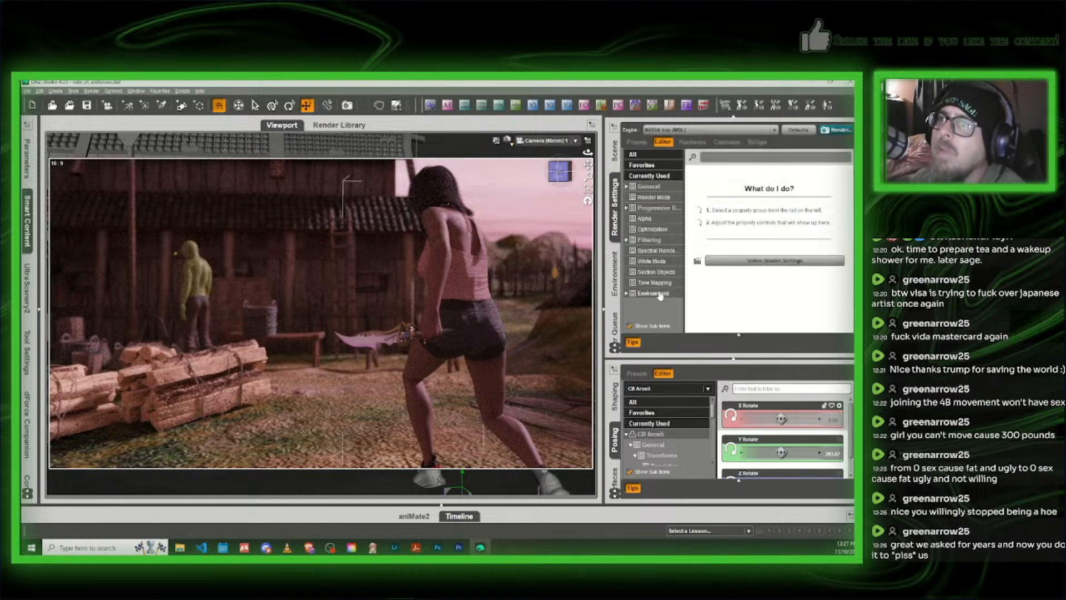
left_click(658, 293)
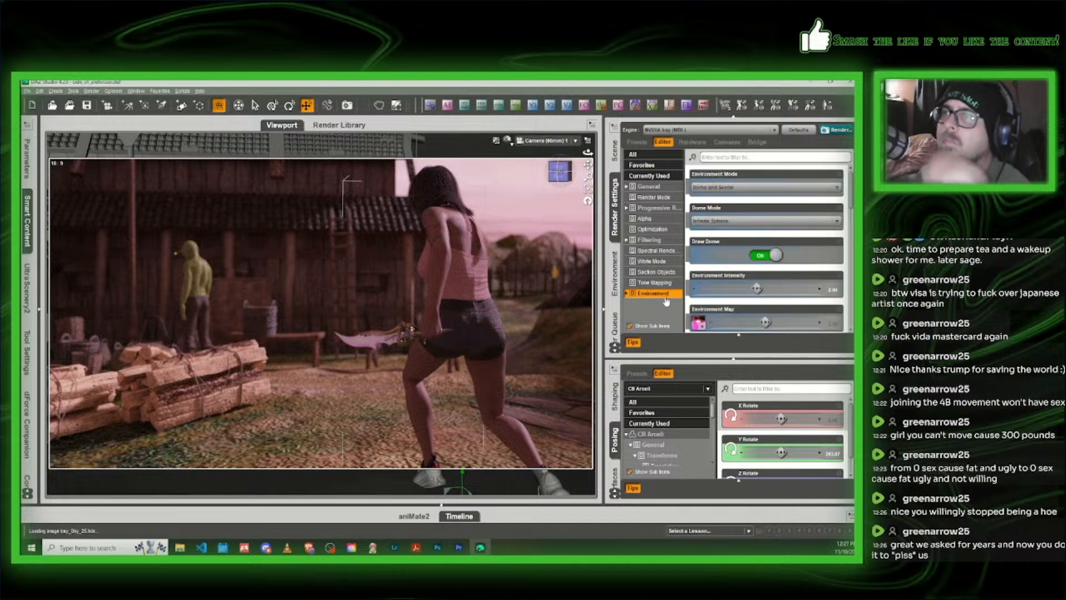
scroll(735, 279, "down", 3)
scroll(739, 279, "down", 6)
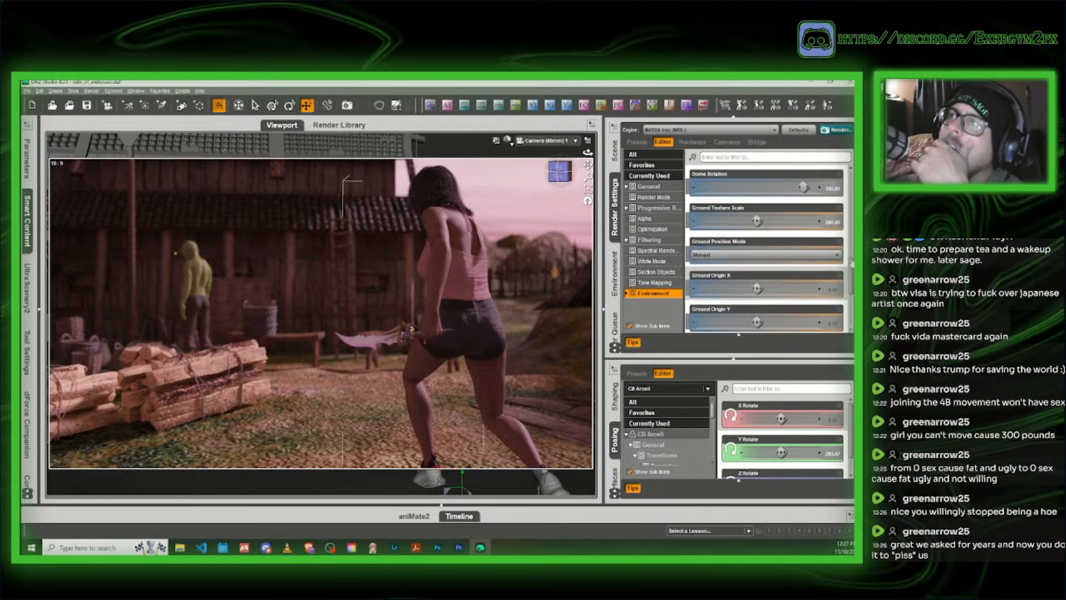
Step: Try to set the environment's Ground Texture Scale to 450
double_click(767, 220)
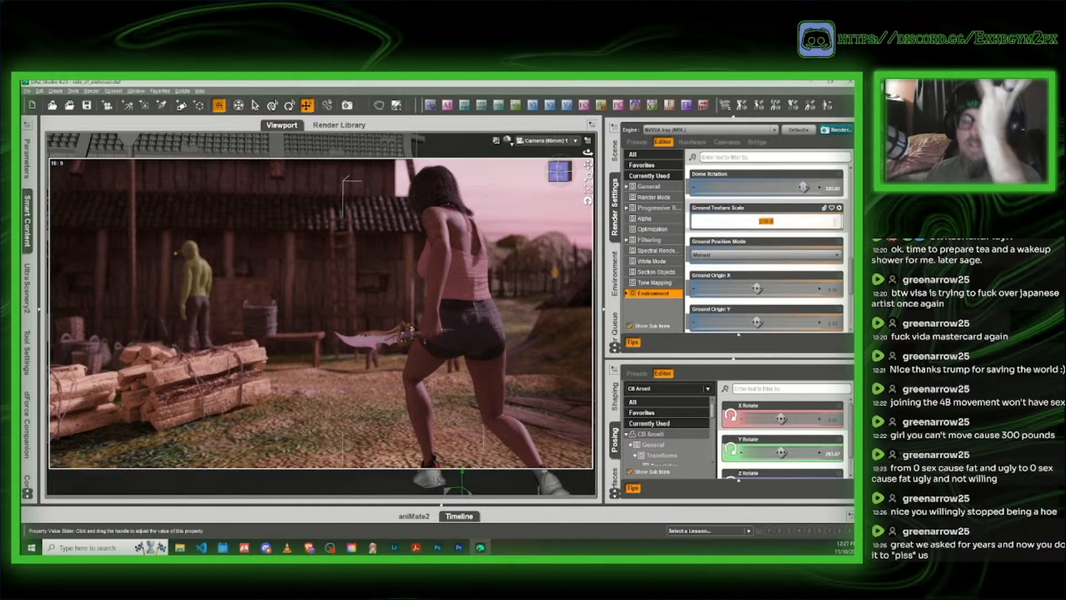
type("4")
type("50")
key("Return")
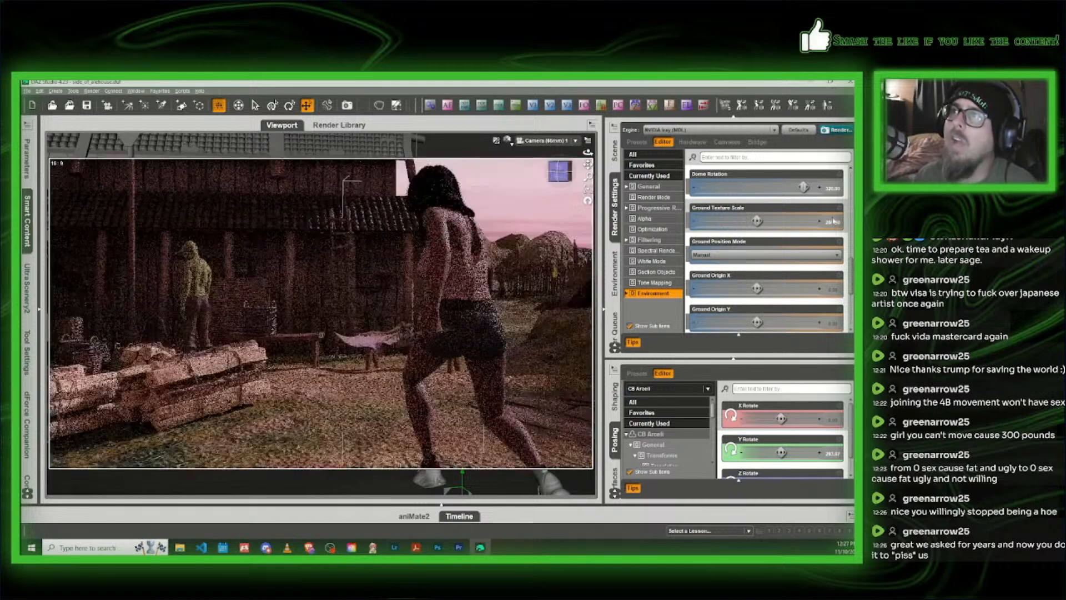
Step: Set the environment's Dome Rotation to 360 to relight the scene
left_click(836, 189)
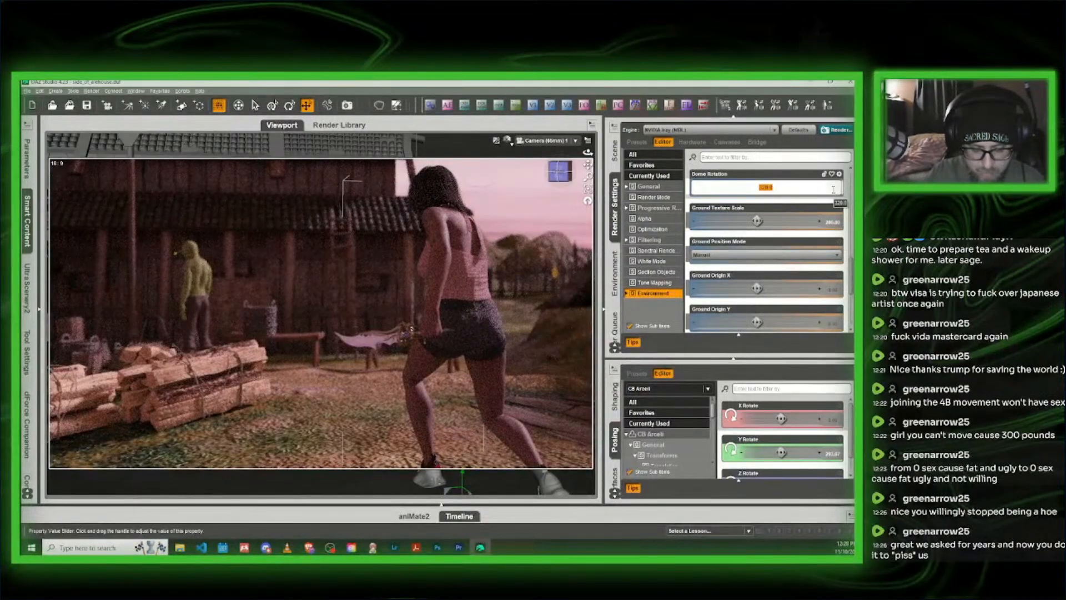
type("340")
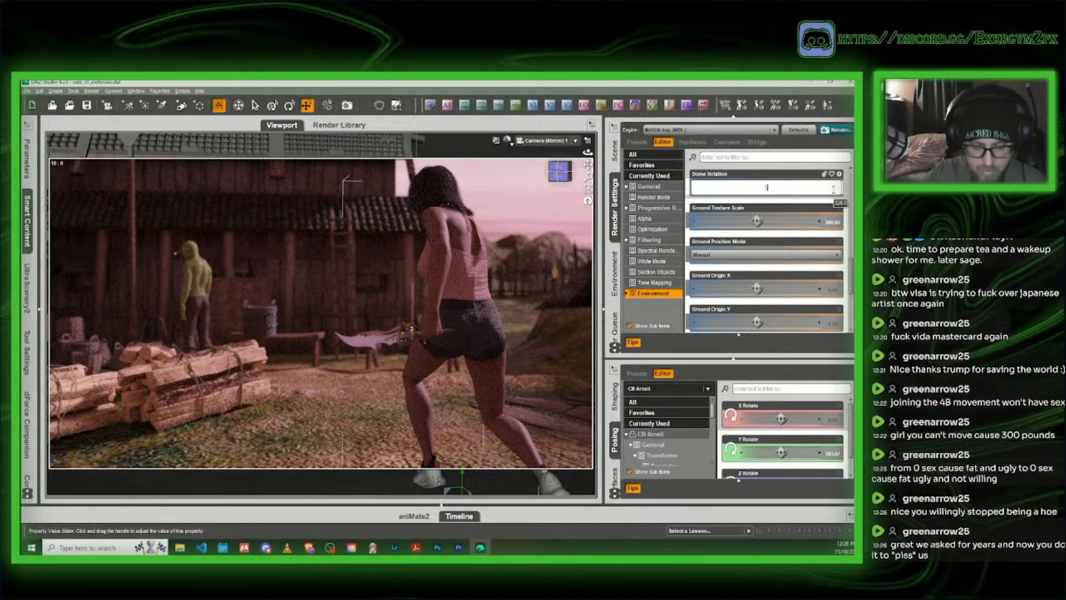
key("Return")
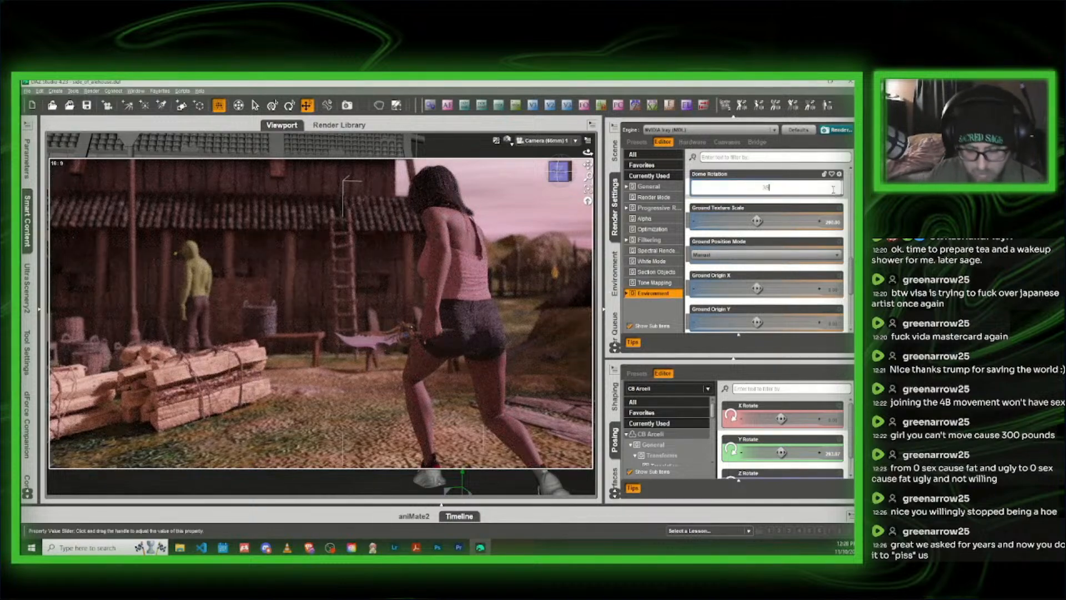
key("Return")
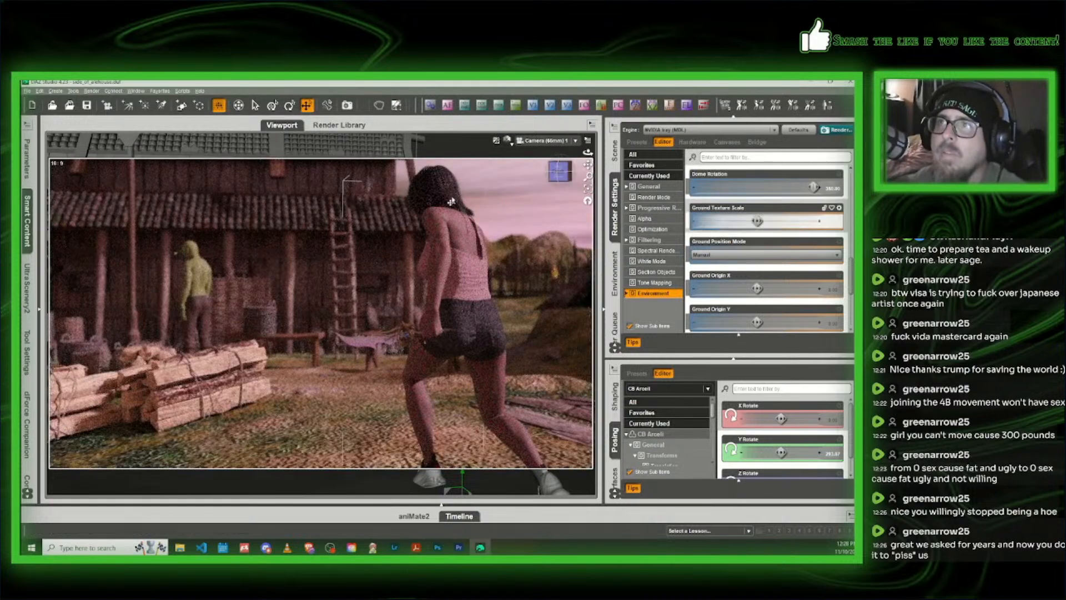
Step: Set the camera's F-stop to 25
left_click(668, 106)
left_click(435, 233)
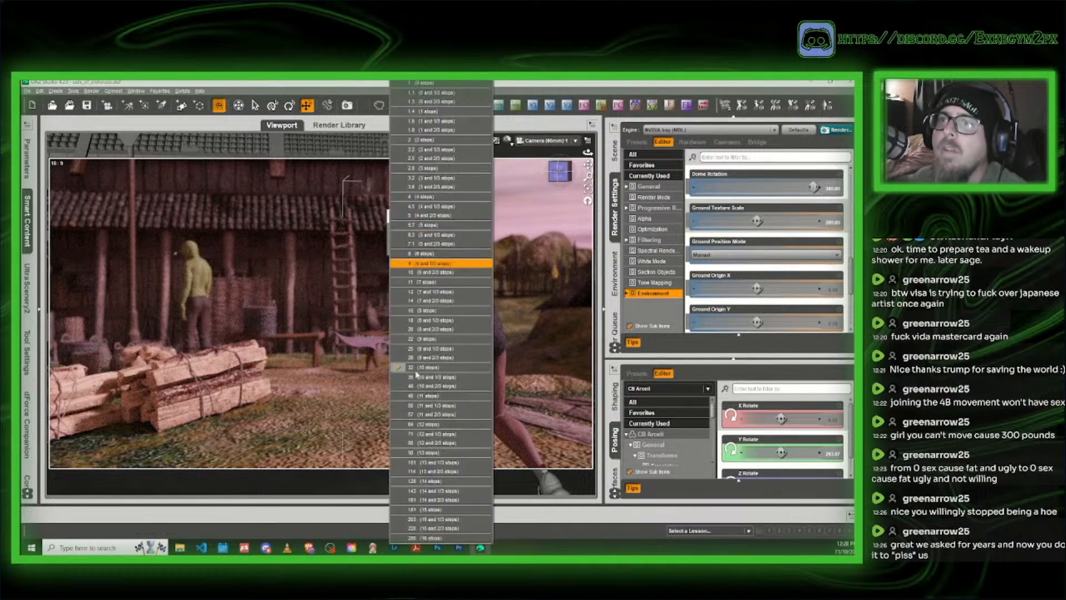
left_click(442, 350)
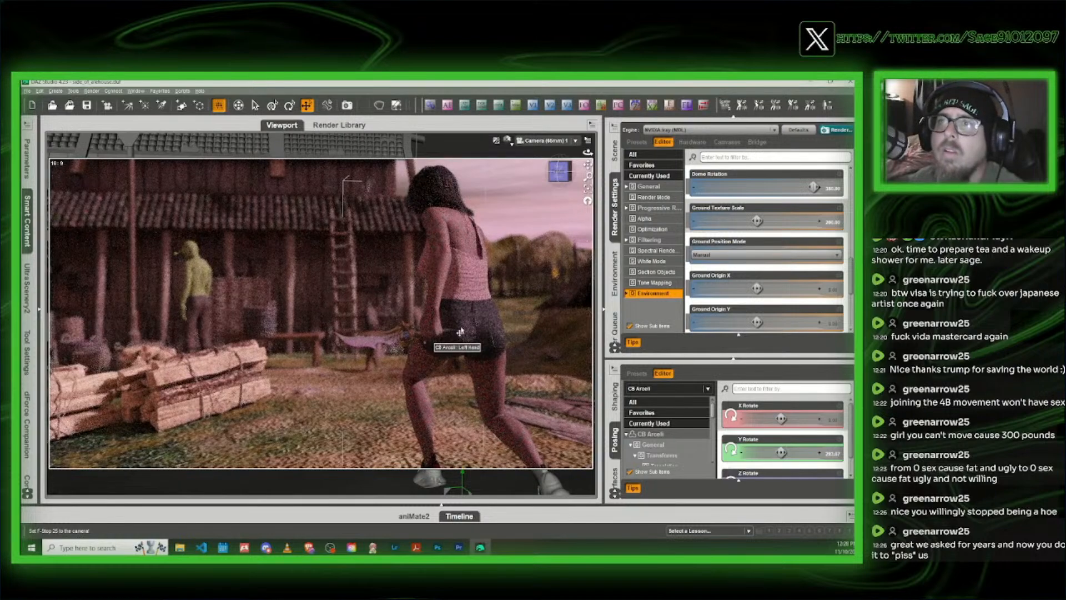
Step: Return the viewport to Texture Shaded and save the scene as a new file named freeroam3_image152
left_click(507, 140)
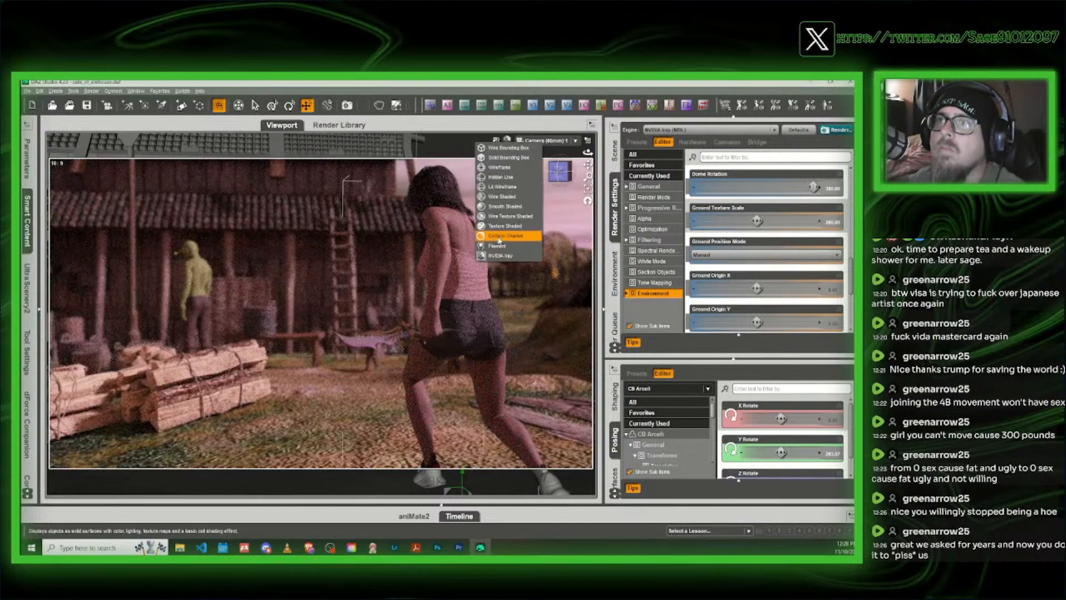
left_click(502, 226)
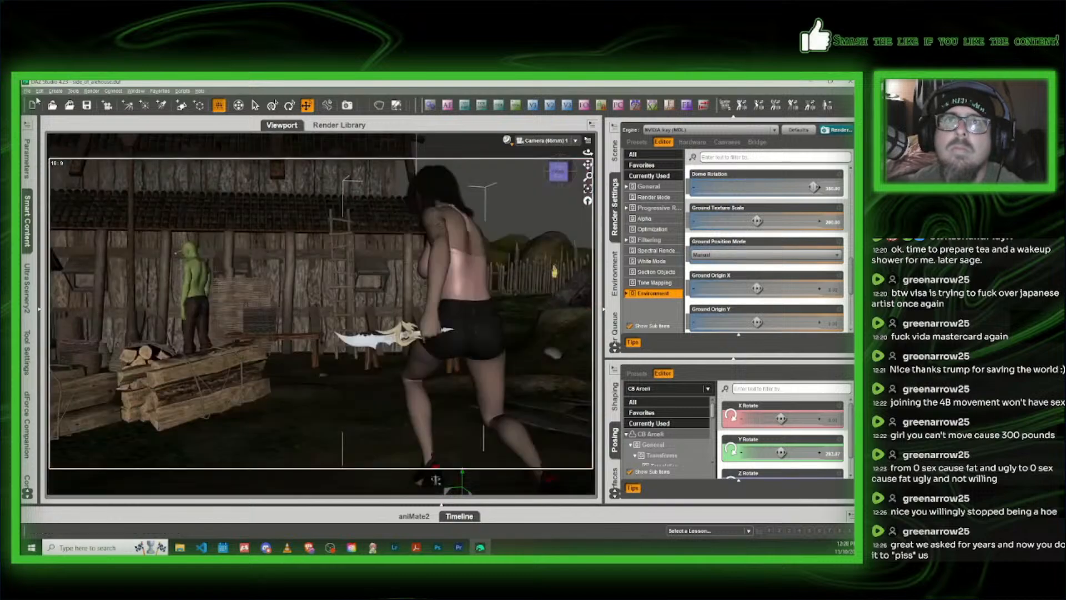
left_click(27, 91)
mouse_move(49, 153)
left_click(129, 155)
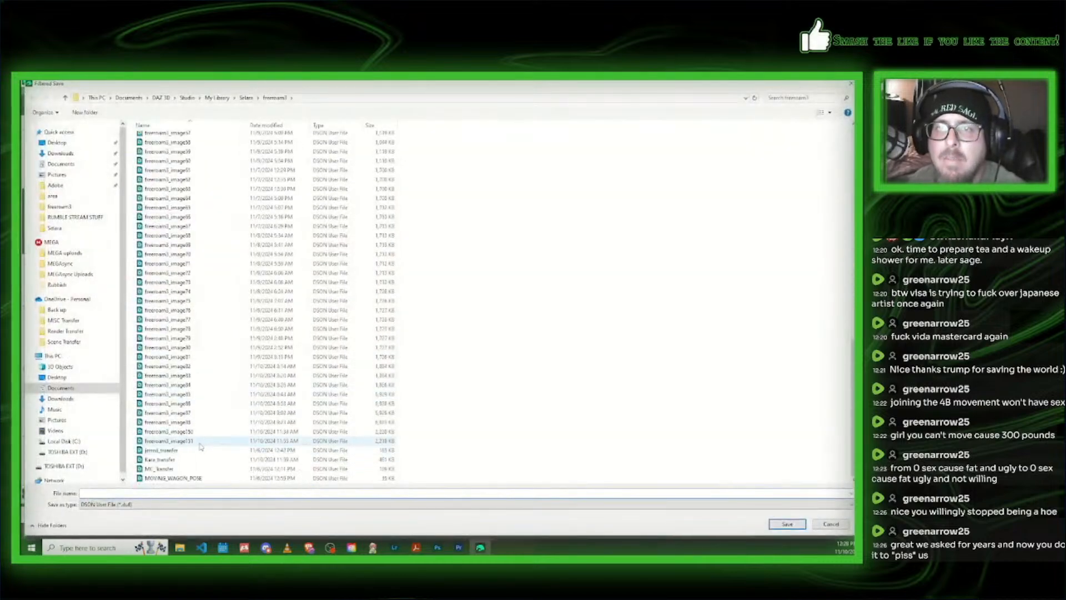
left_click(169, 440)
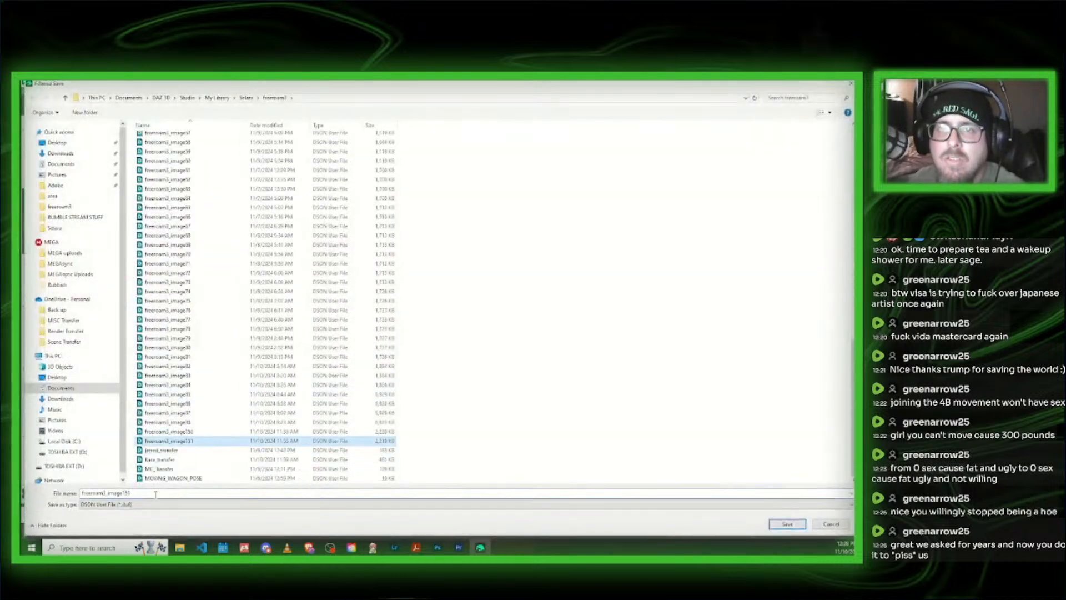
left_click(147, 494)
key("BackSpace")
type("2")
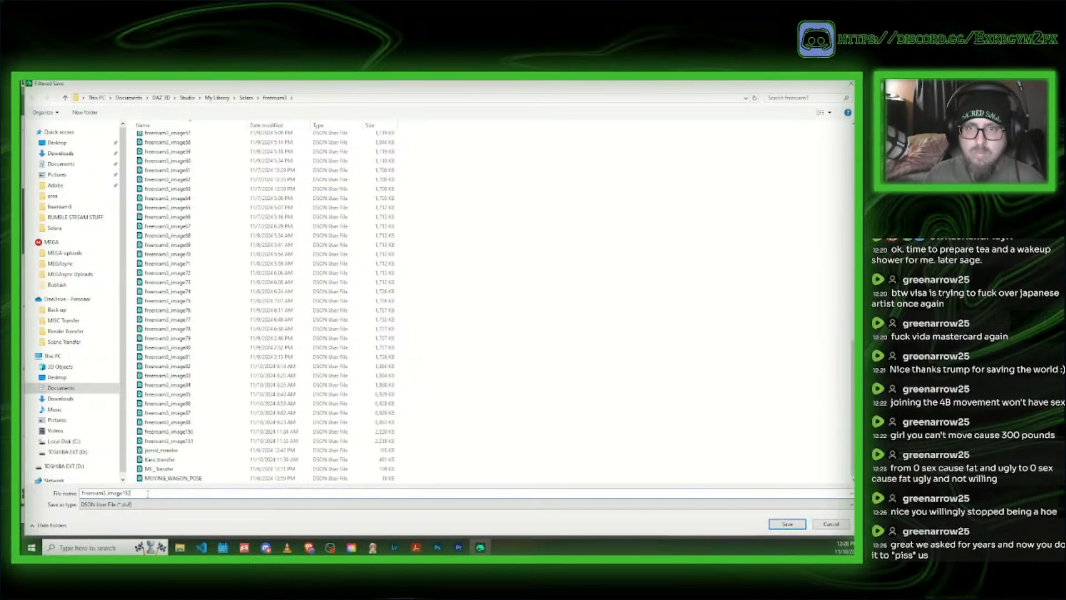
left_click(788, 524)
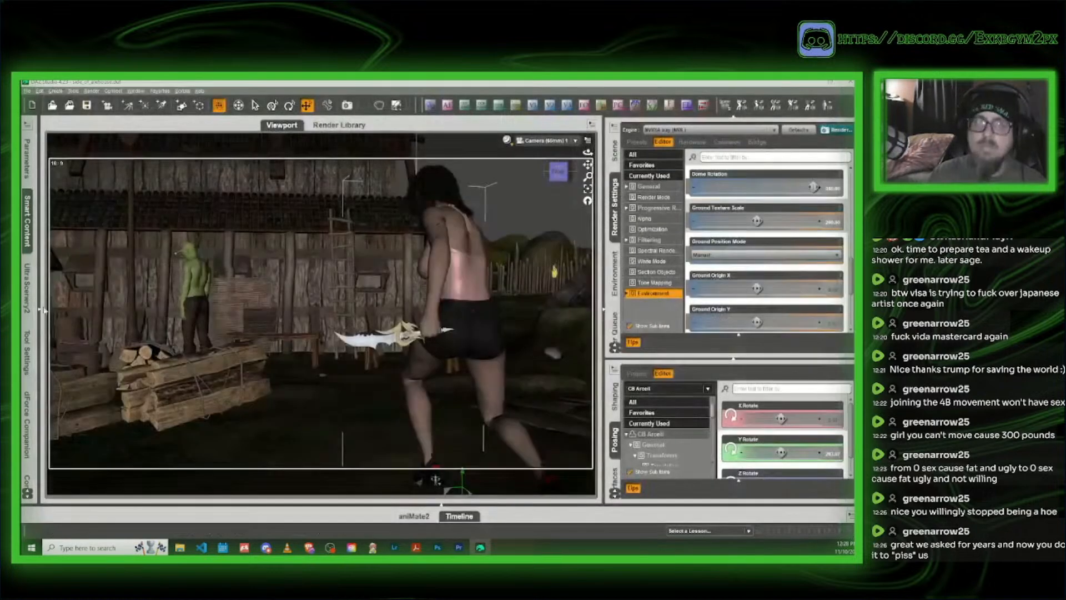
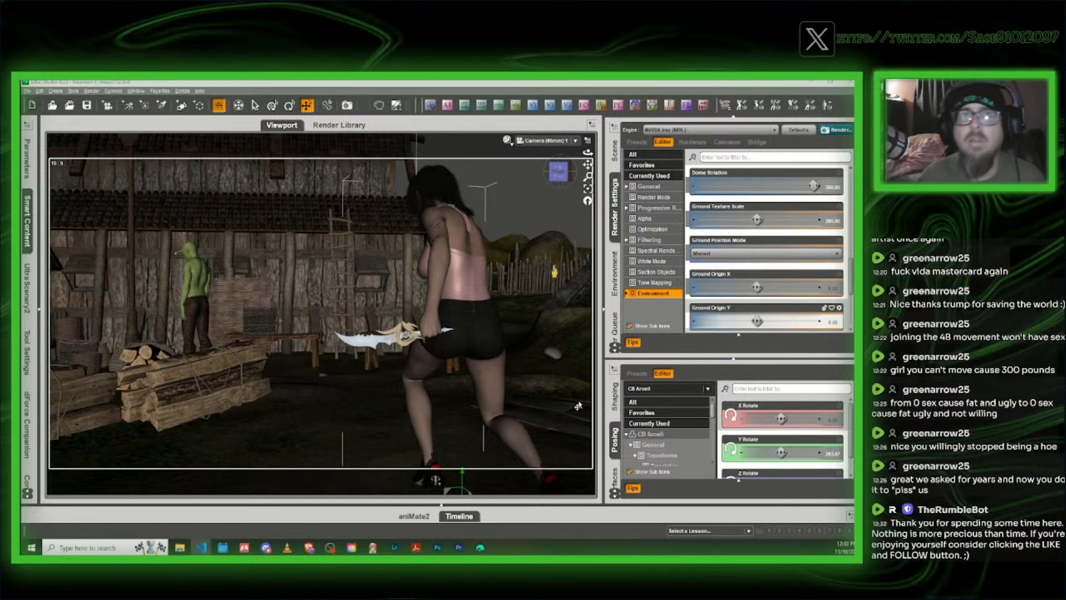
Step: In Perspective View, move the woman with the dagger across the yard toward the wooden benches by the alehouse wall
left_click(354, 84)
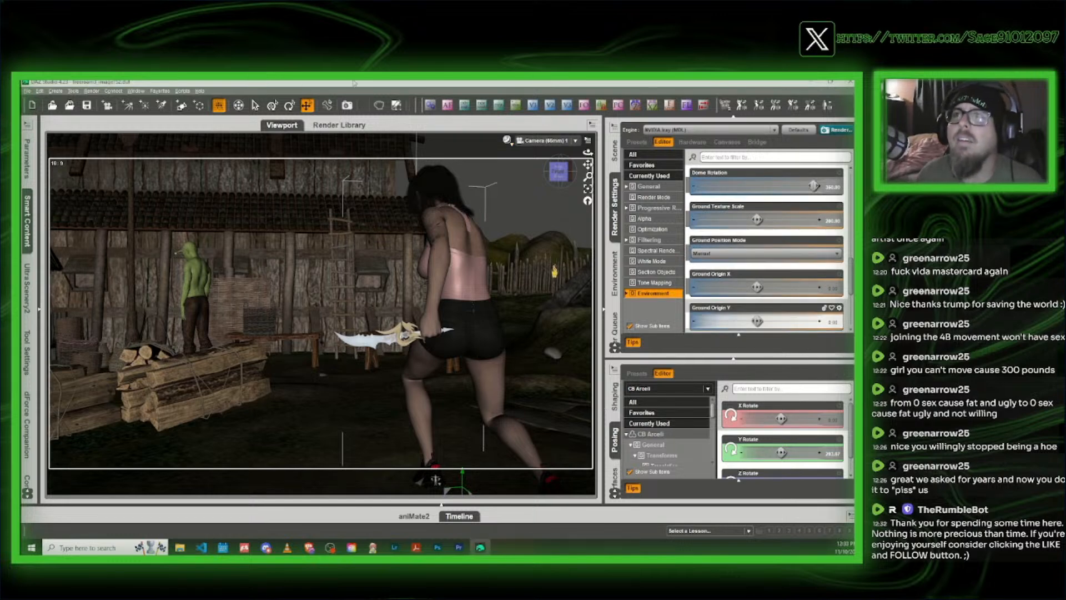
left_click(548, 140)
left_click(556, 169)
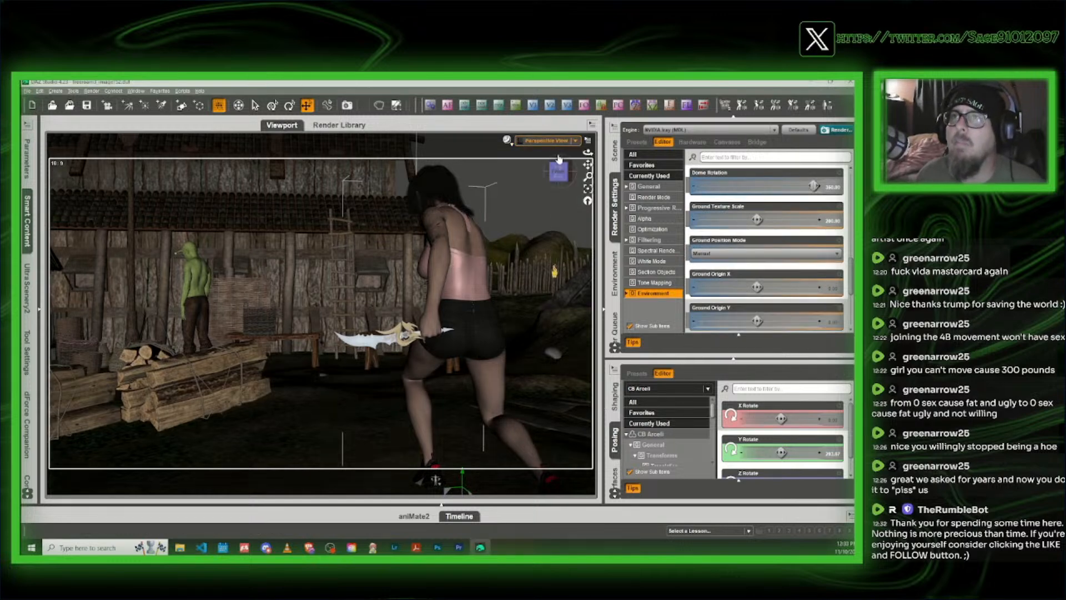
left_click_drag(558, 171, 482, 451)
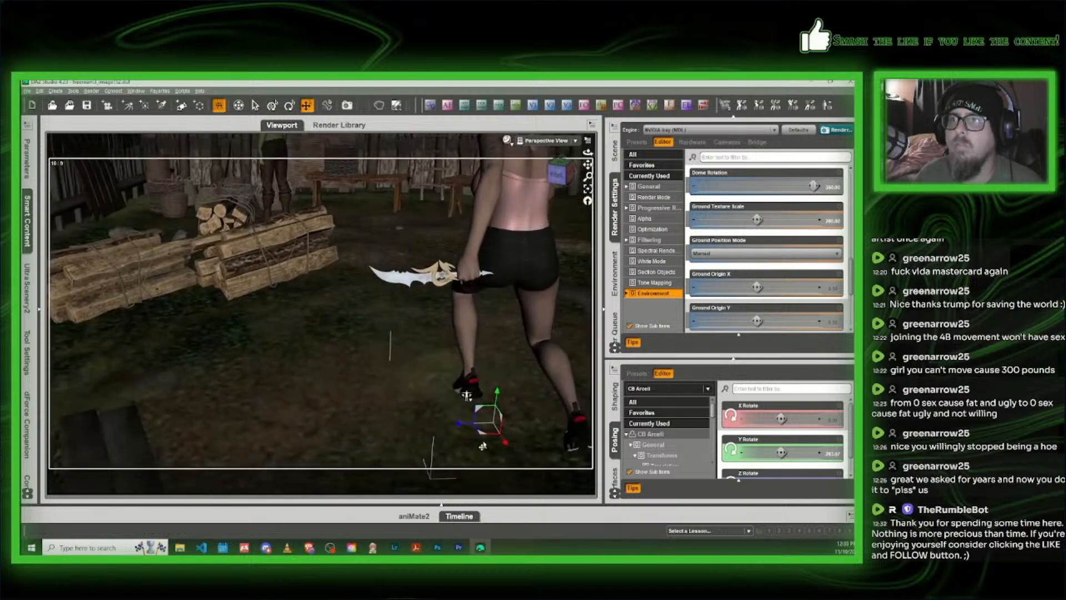
scroll(481, 440, "down", 10)
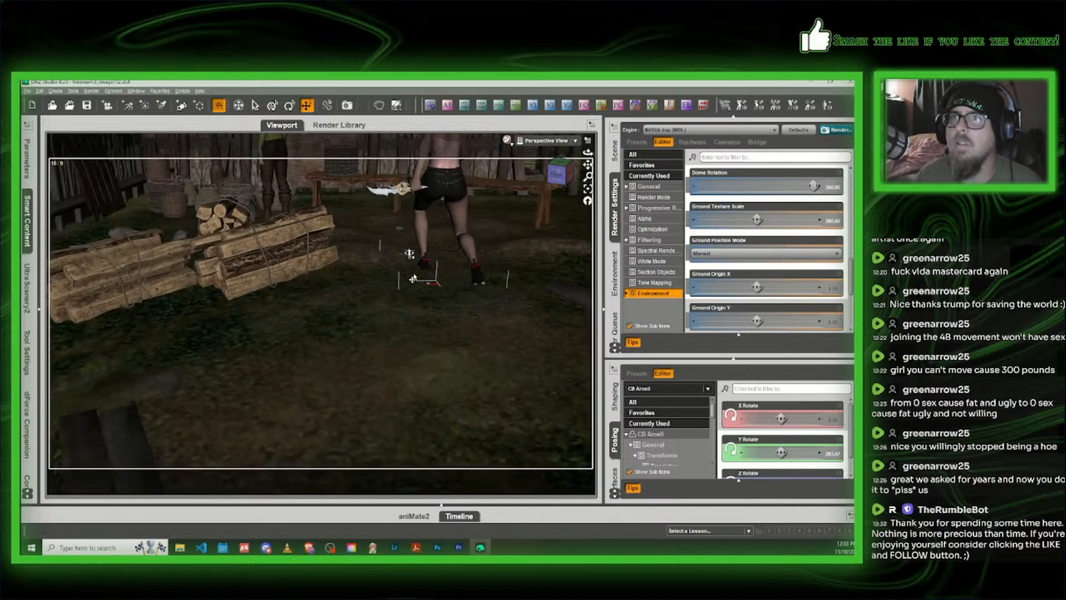
left_click_drag(398, 236, 402, 223)
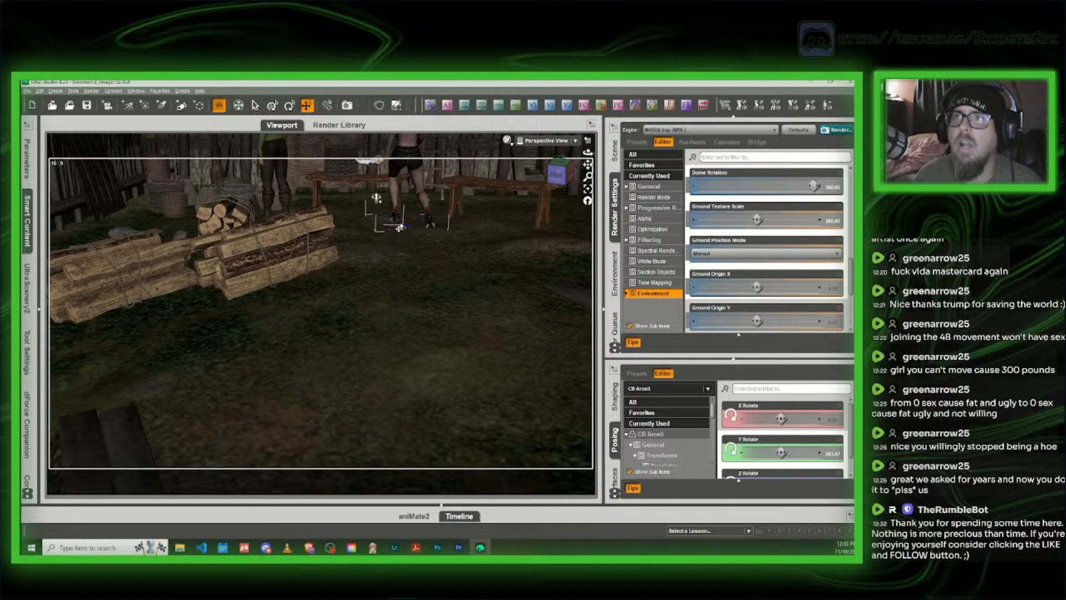
scroll(403, 222, "up", 10)
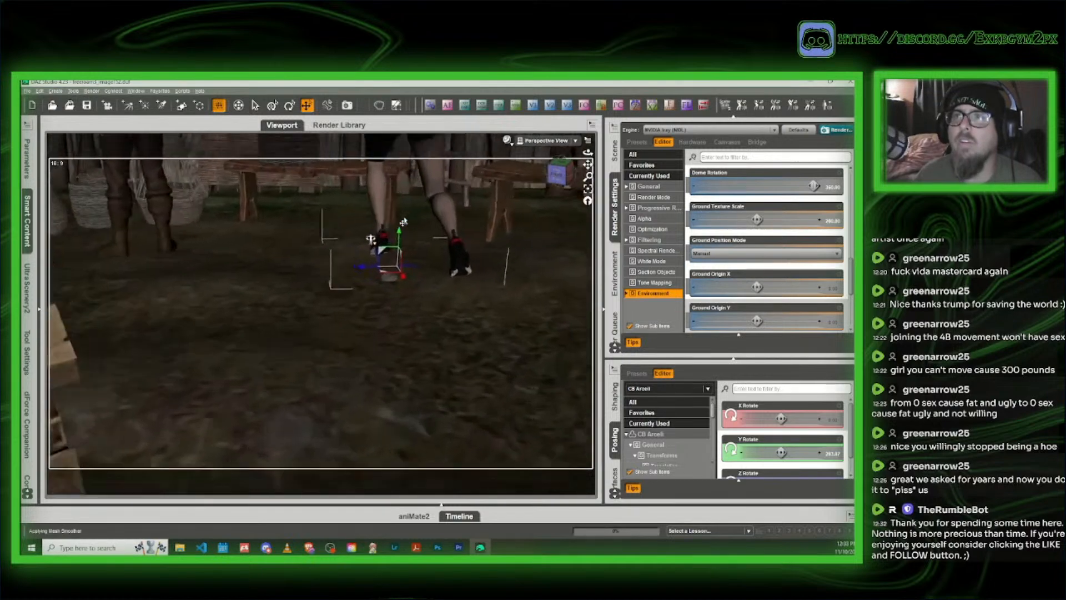
scroll(403, 222, "up", 2)
left_click_drag(588, 165, 587, 119)
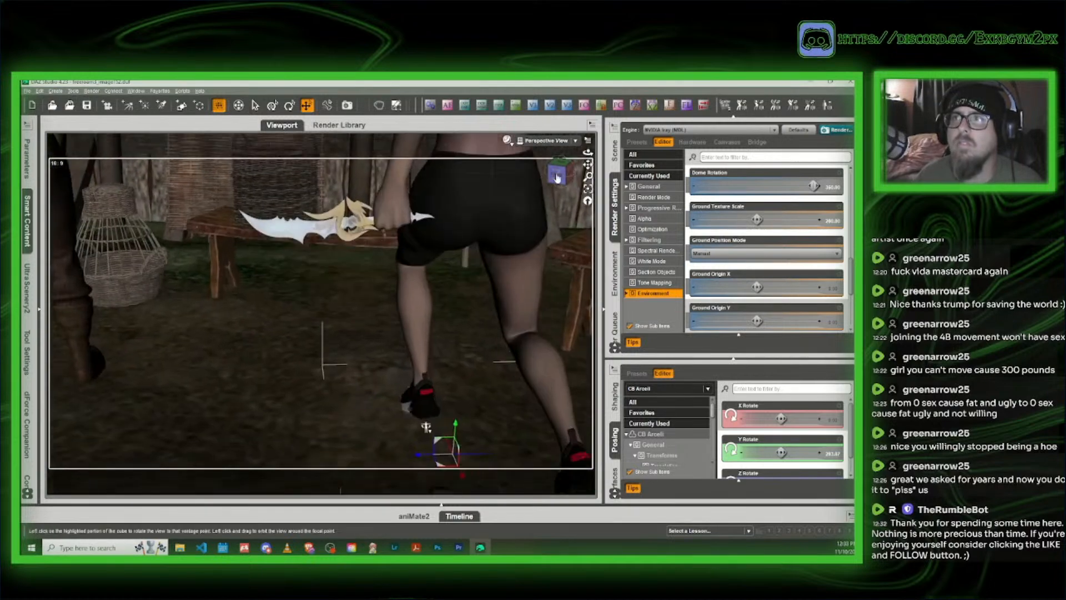
Step: Rotate the woman about her vertical axis so she sneaks past the benches at a new angle
mouse_move(558, 176)
left_mouse_down()
mouse_move(549, 173)
mouse_move(584, 182)
mouse_move(556, 181)
mouse_move(564, 178)
left_mouse_up()
left_click(290, 105)
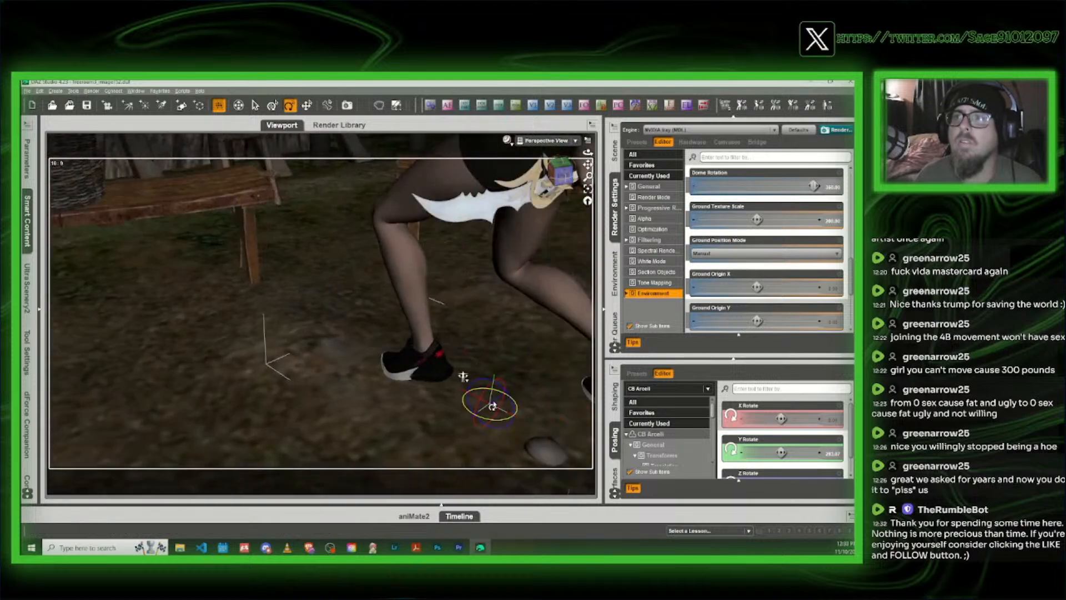
left_click_drag(497, 422, 495, 425)
scroll(495, 426, "down", 5)
middle_click_drag(496, 409, 475, 431)
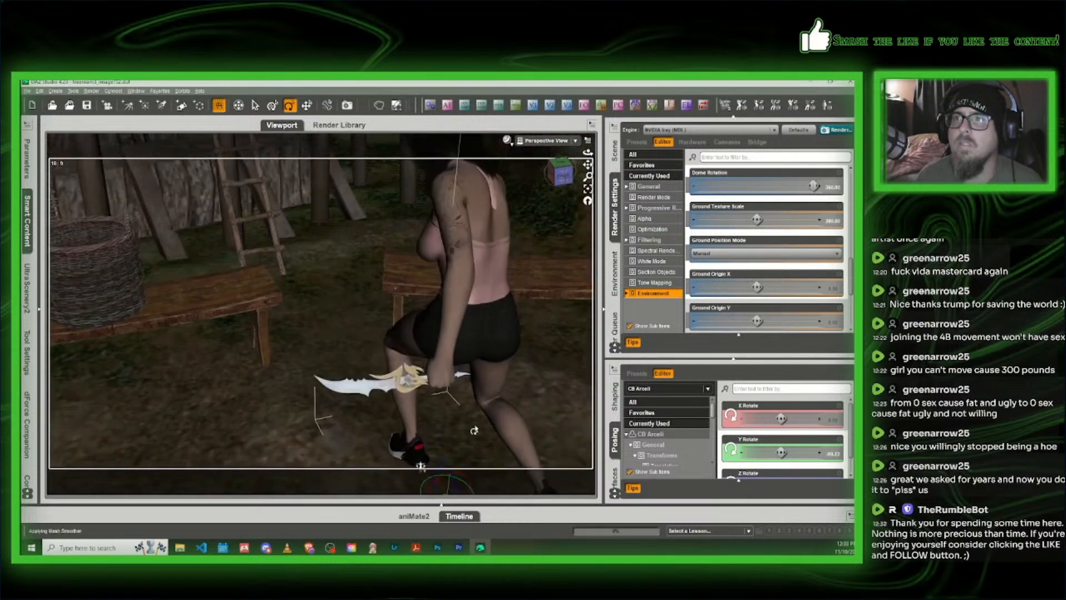
Step: Shift the woman's position on the ground near the benches and frame a close-up of her dagger hand
left_click(309, 105)
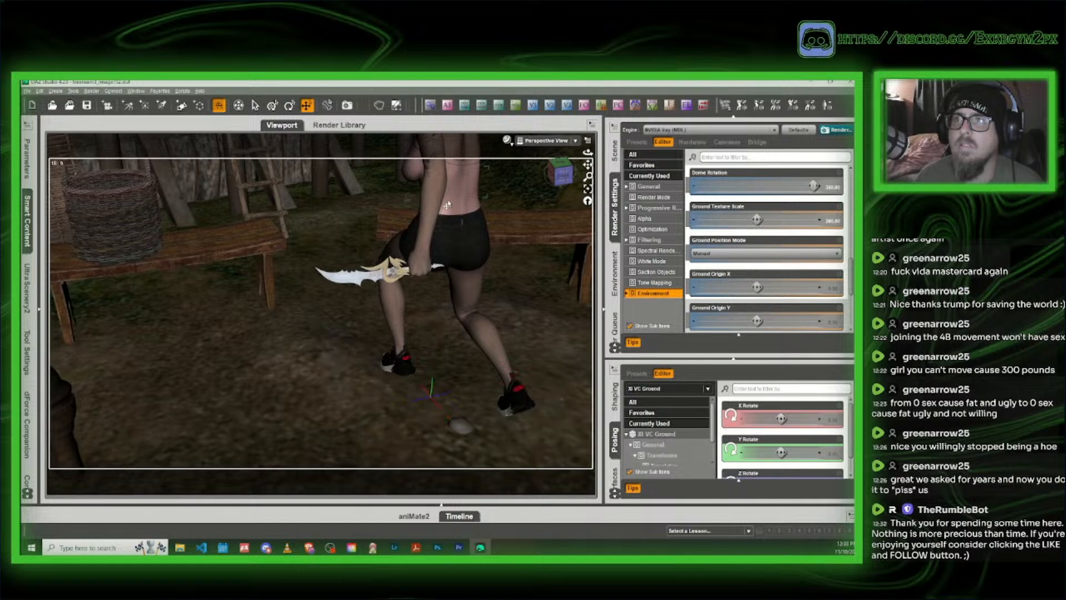
left_click_drag(427, 416, 331, 398)
middle_click_drag(331, 397, 401, 458)
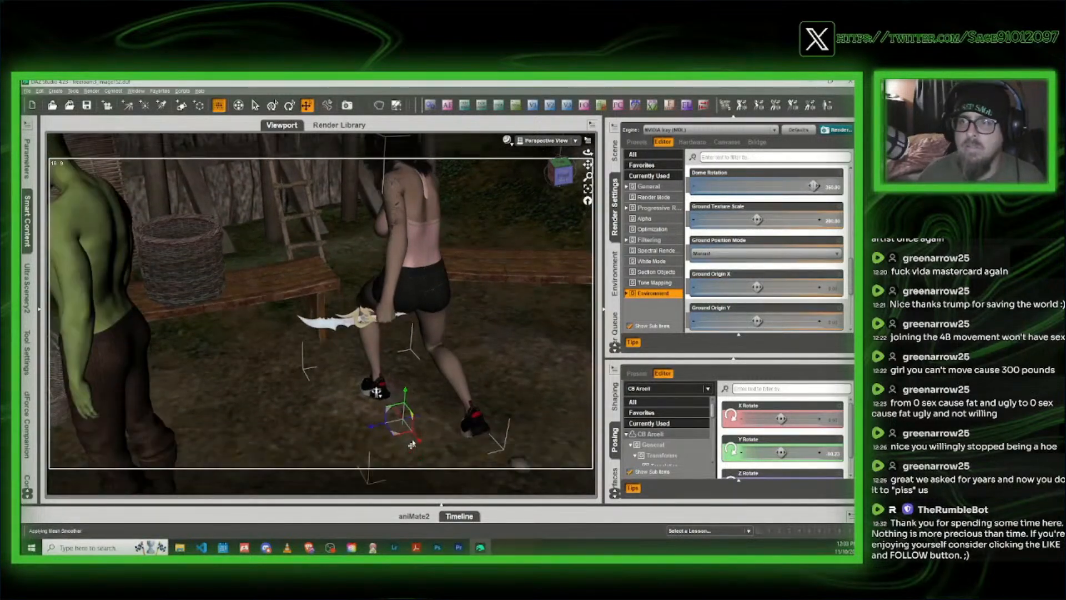
scroll(416, 440, "up", 6)
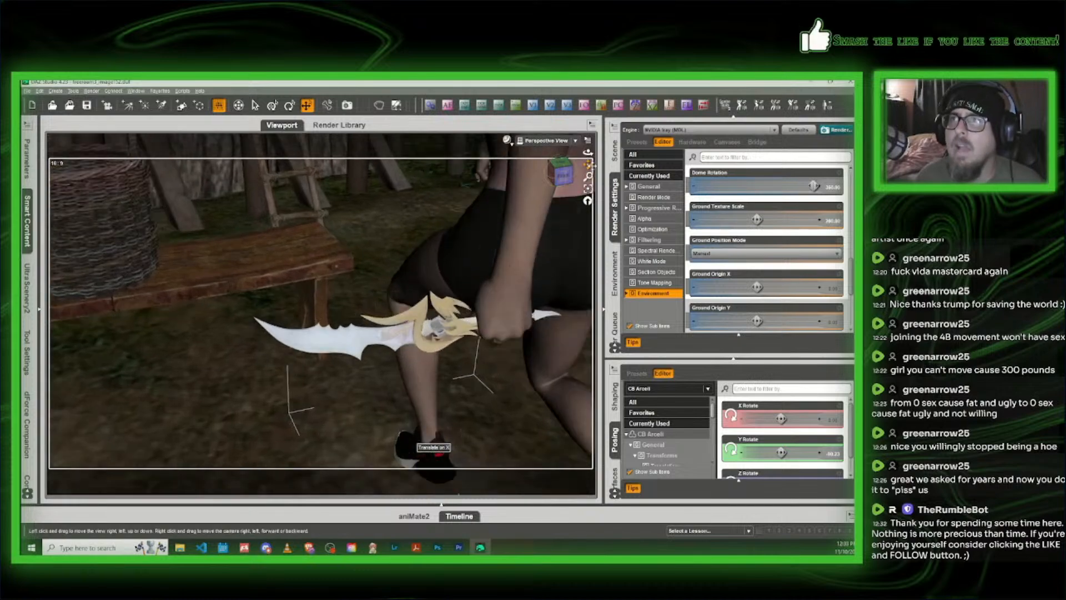
left_click_drag(588, 164, 558, 198)
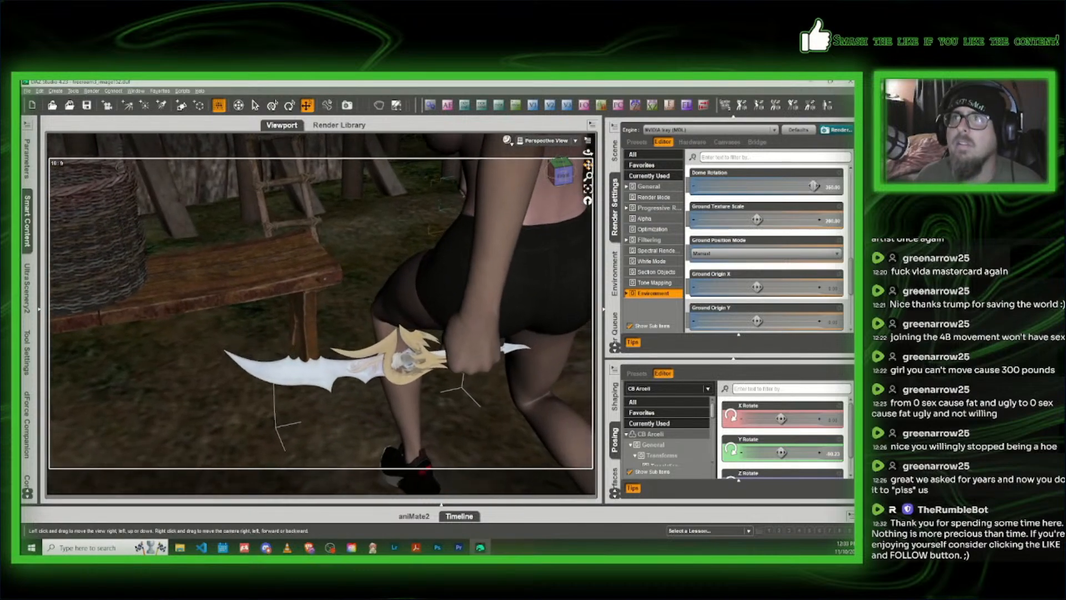
Step: Create a second camera from the close-up view with the offered focal length and look through it
left_click(519, 105)
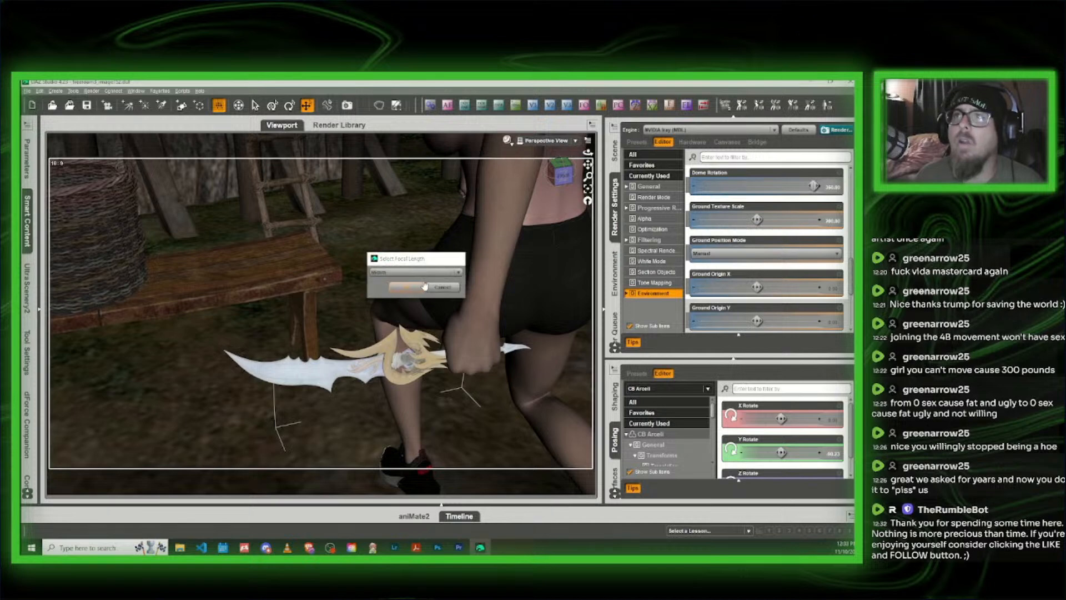
left_click(406, 287)
left_click(545, 141)
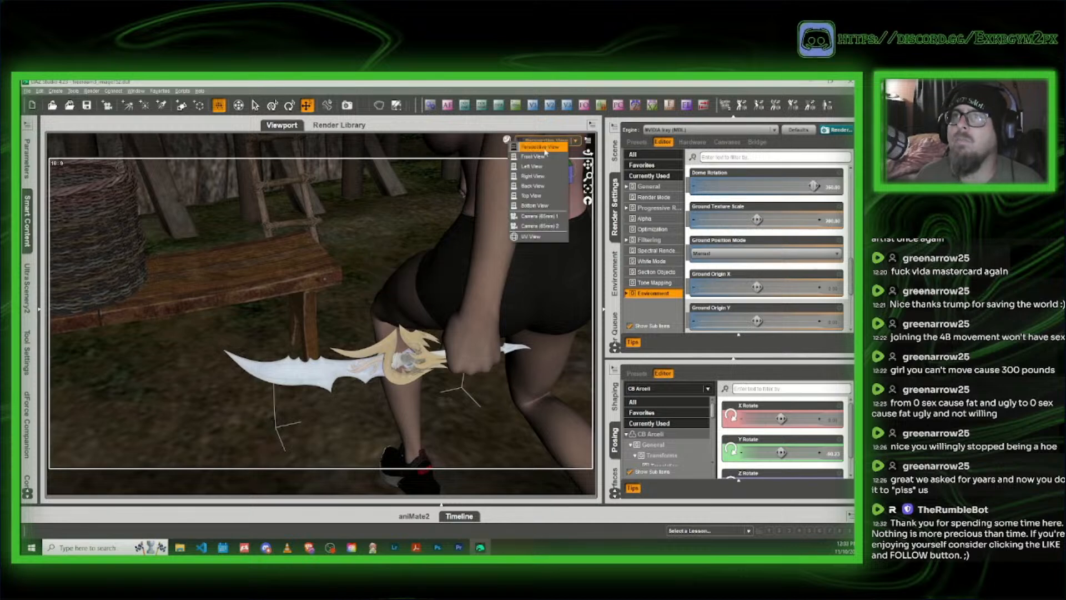
left_click(539, 226)
Step: Delete the first camera from the scene, keeping only the new close-up camera
left_click(614, 150)
scroll(716, 319, "down", 10)
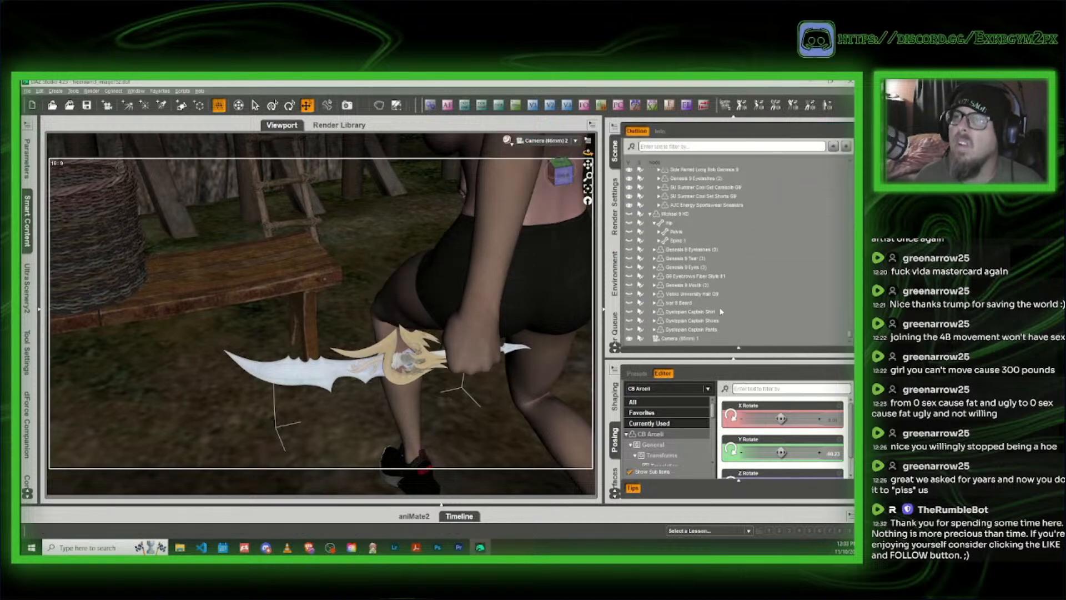
left_click(699, 331)
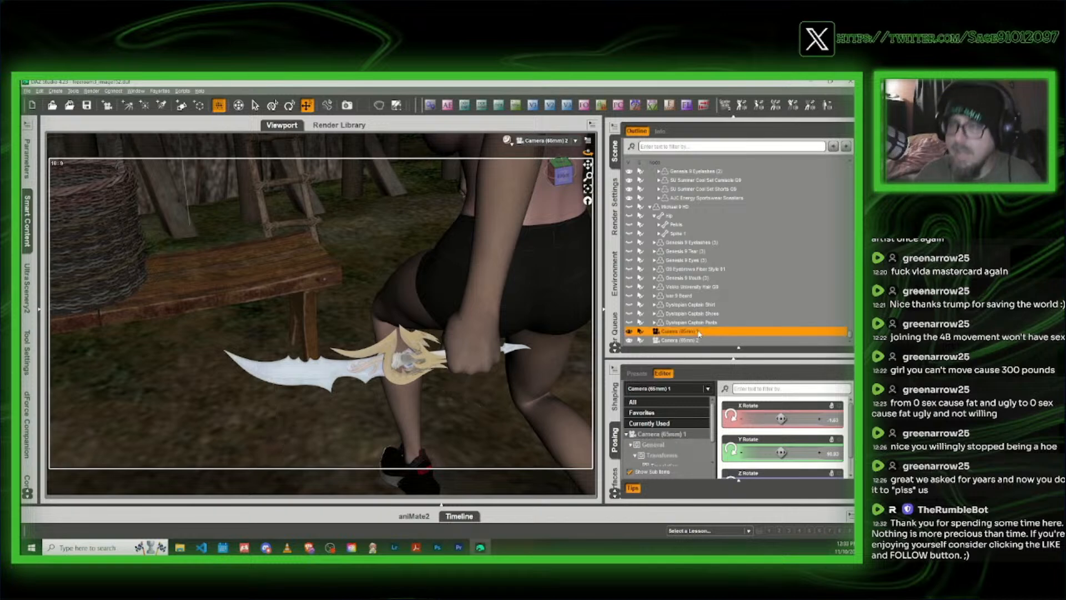
key("Delete")
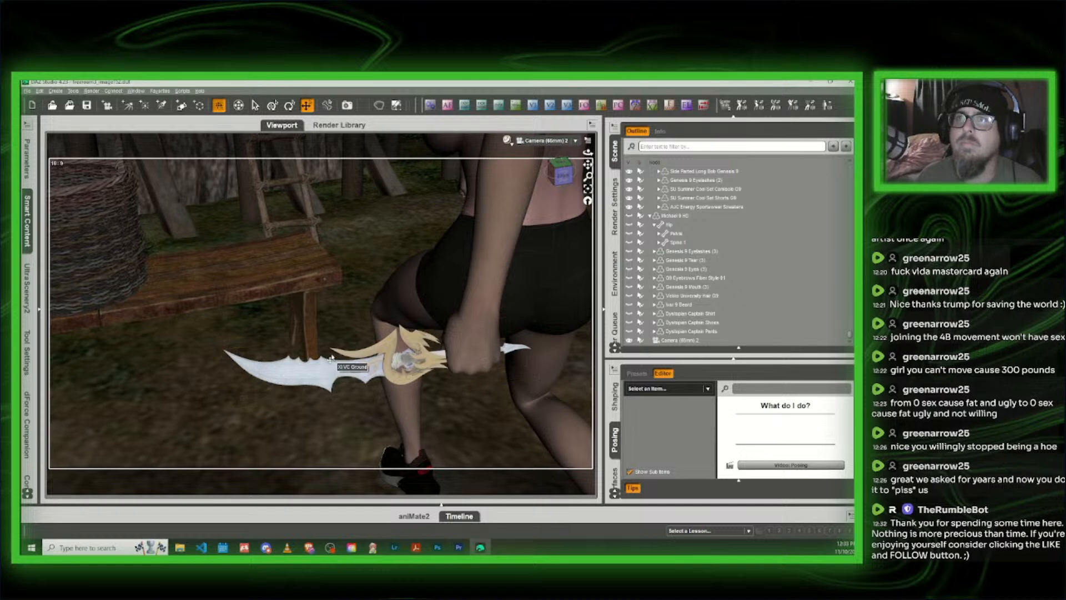
Step: Set up the new camera's depth of field with the sitting table selected and set its F-stop to 36 (10 and 1/3 stops)
left_click(304, 284)
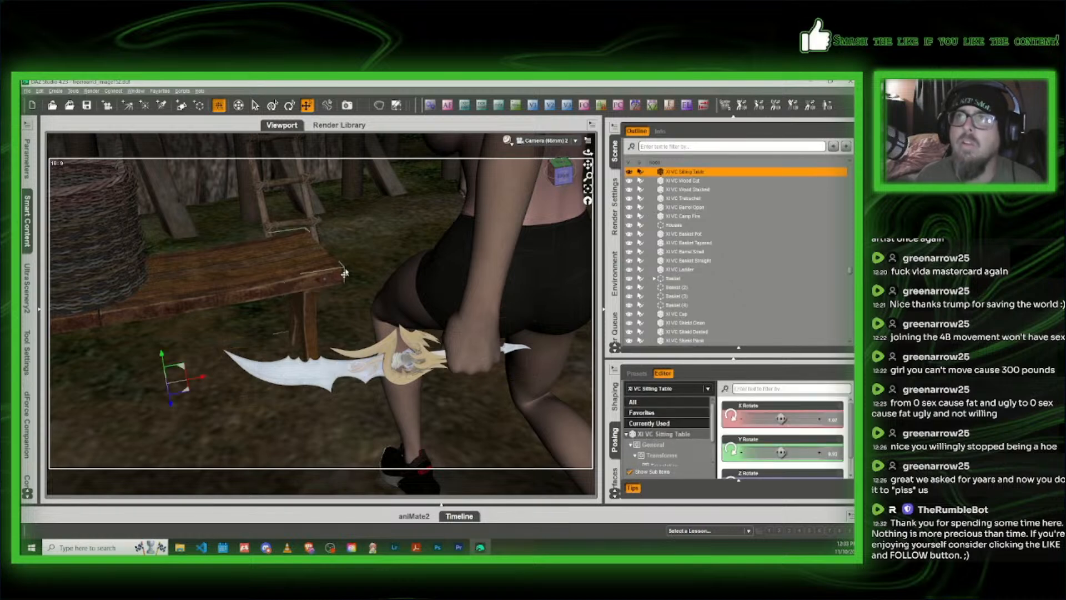
left_click(448, 105)
left_click(428, 251)
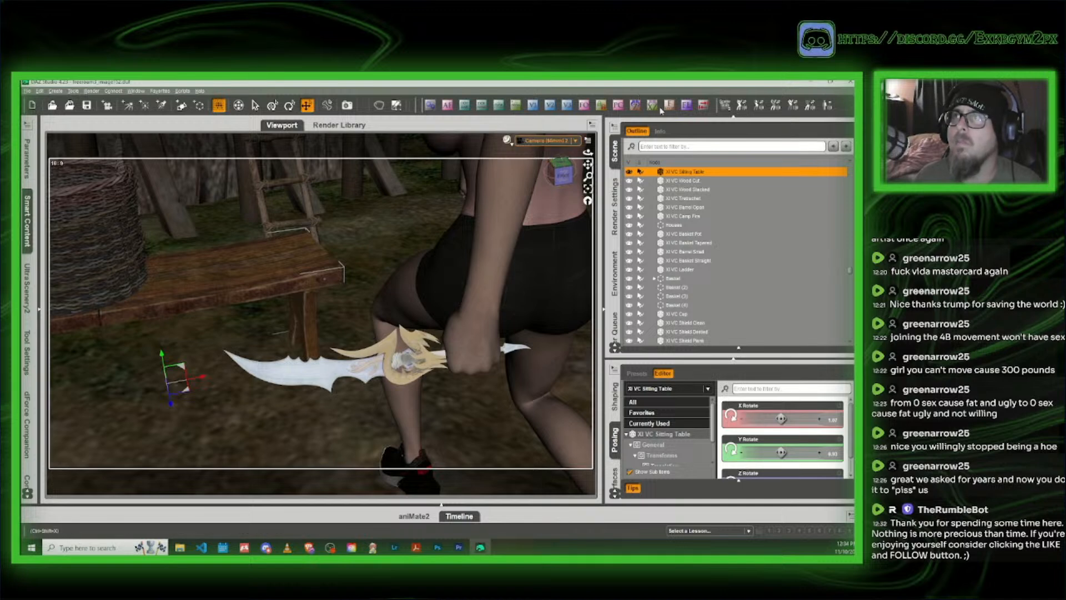
left_click(584, 106)
left_click(436, 232)
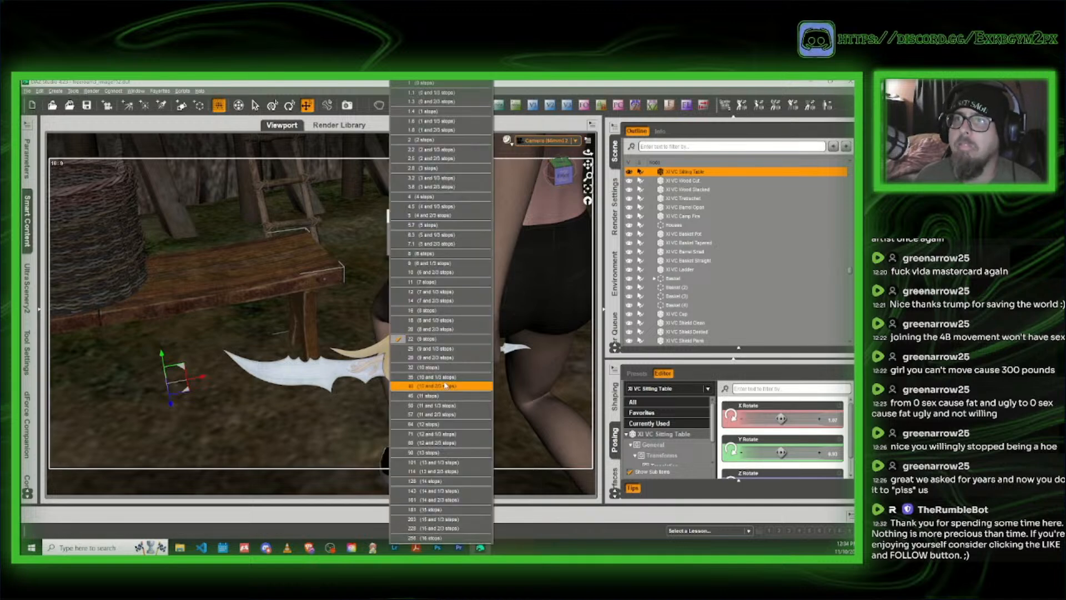
left_click(442, 377)
Step: Preview the close-up in NVIDIA Iray to check focus and lighting, and return the viewport to Texture Shaded
left_click(506, 140)
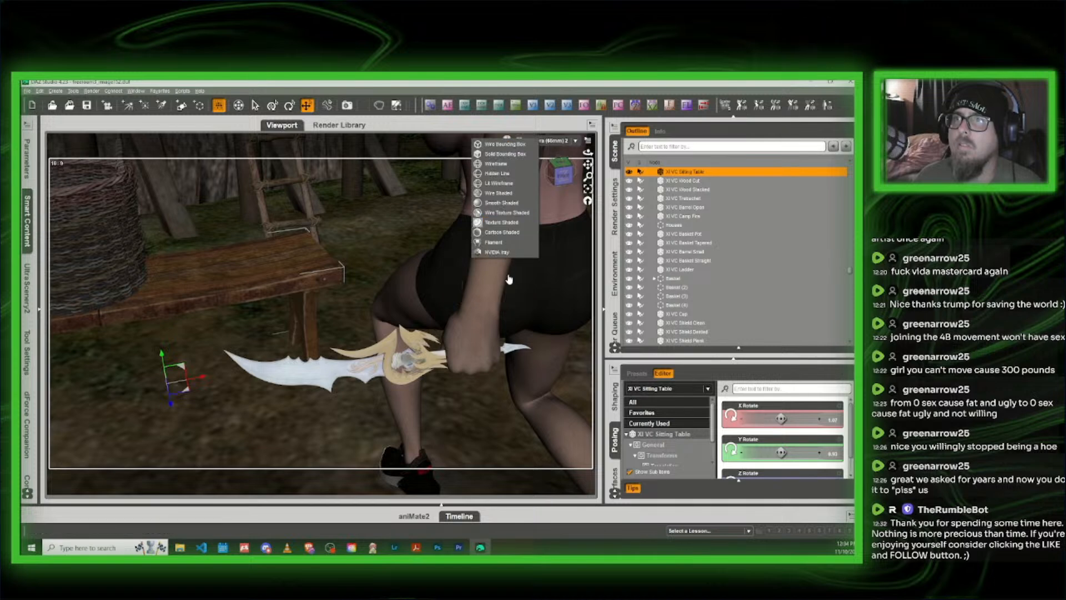
left_click(506, 252)
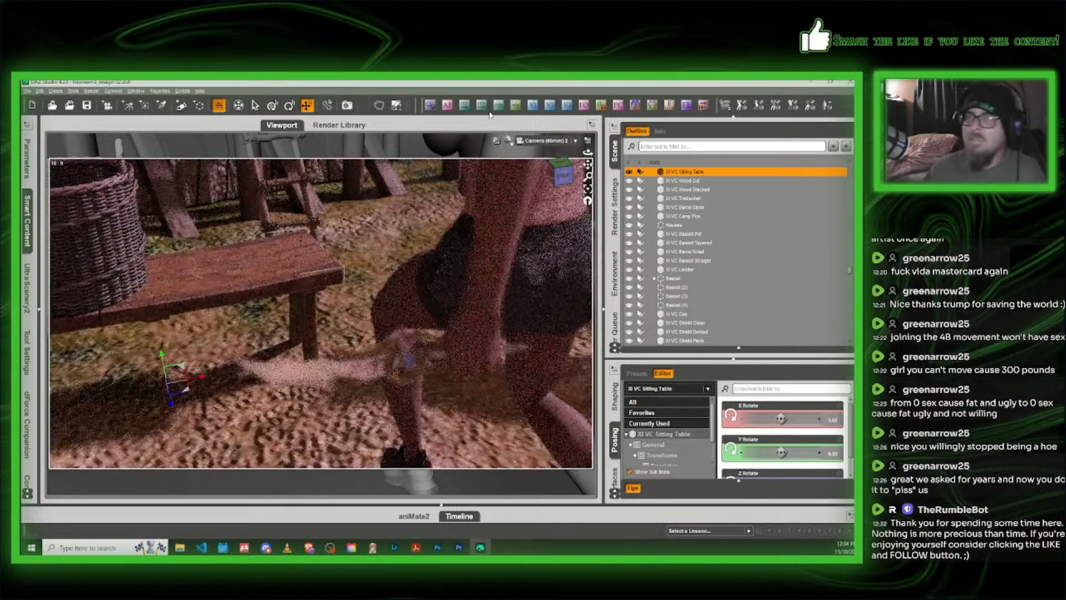
left_click(508, 146)
left_click(528, 228)
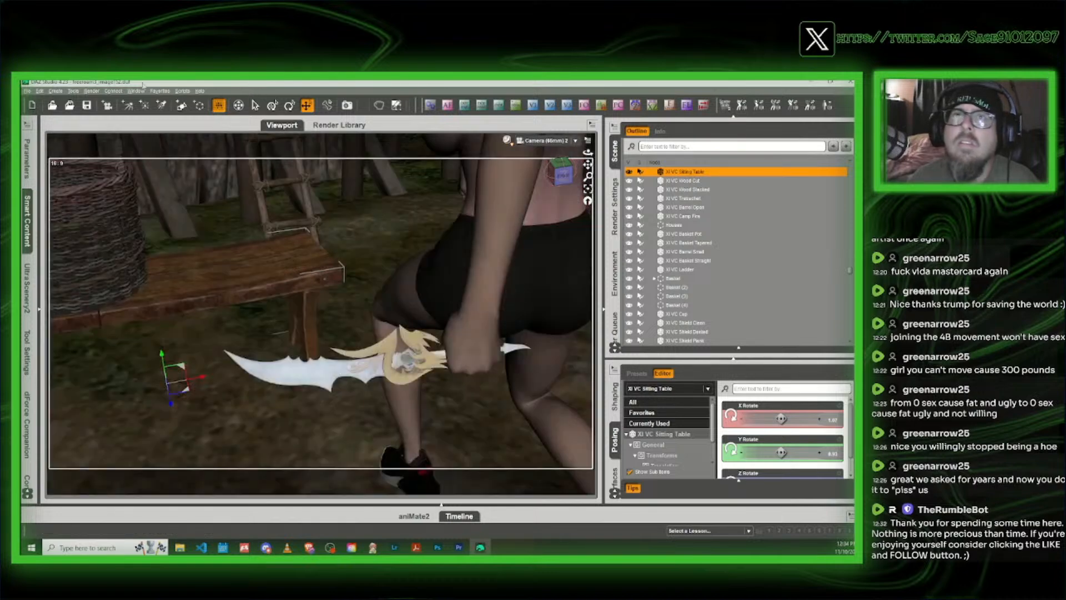
Step: Save the close-up scene as a new file named freeroam3_image153
left_click(26, 91)
mouse_move(100, 152)
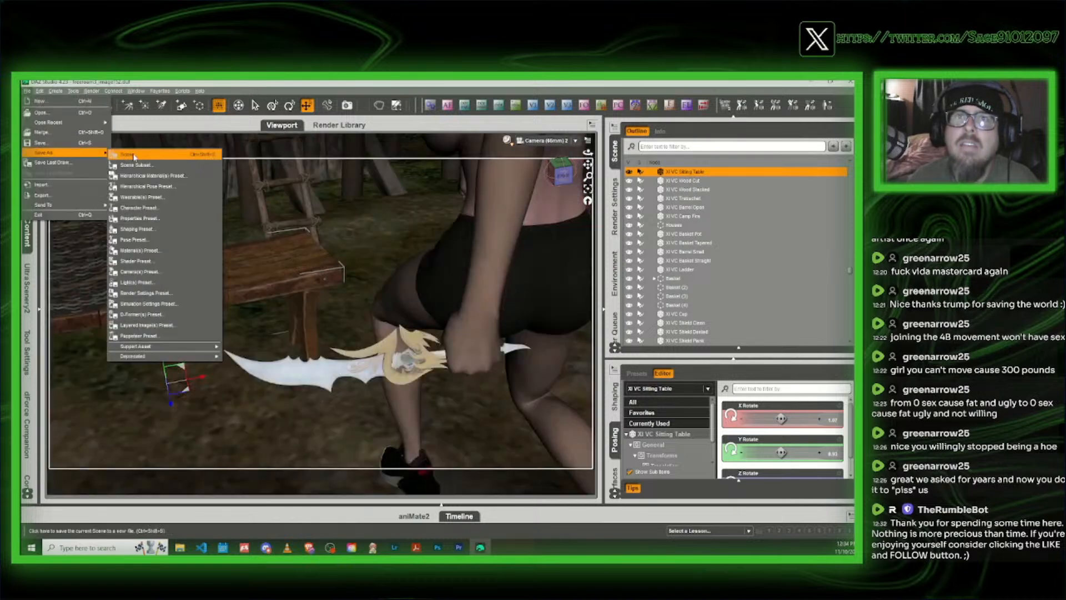
left_click(133, 155)
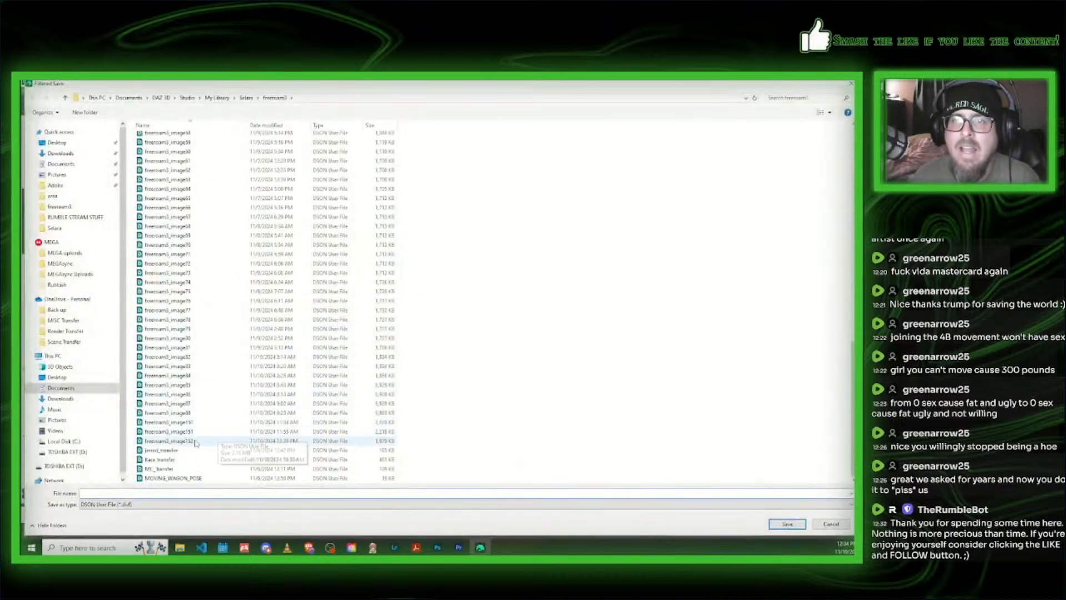
left_click(177, 441)
left_click(142, 493)
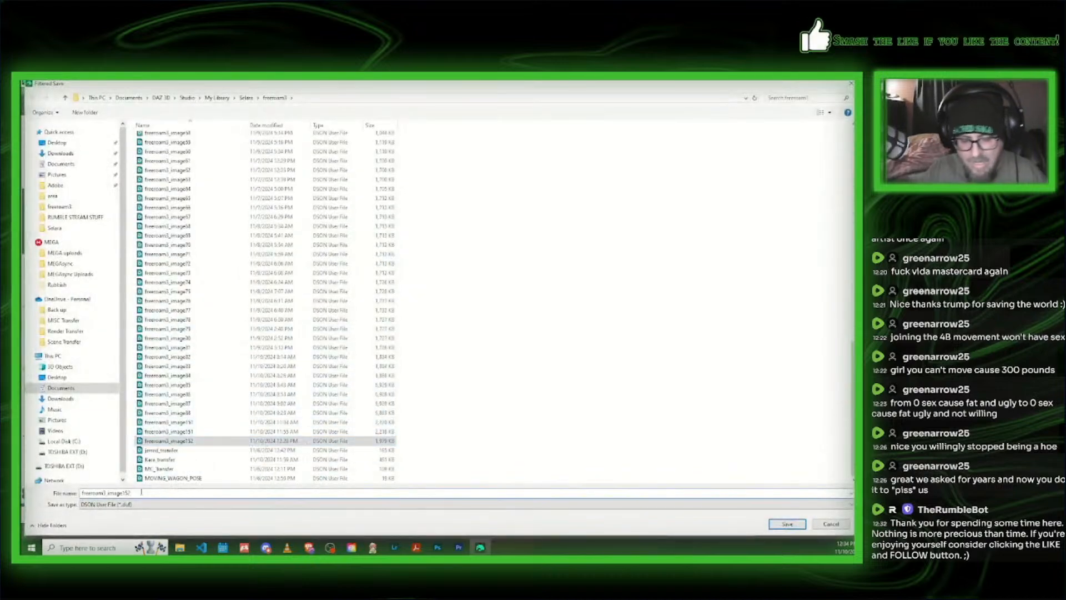
key("BackSpace")
type("3")
left_click(776, 528)
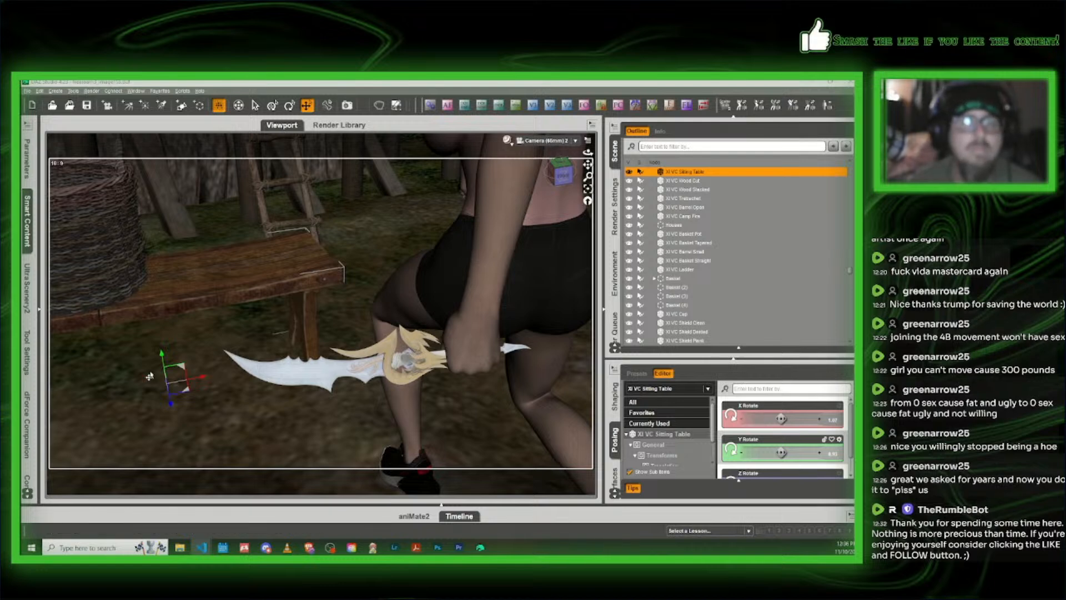
Step: Switch the viewport to Perspective View and delete the old close-up camera, Camera (65mm) 2, from the scene
scroll(783, 438, "down", 1)
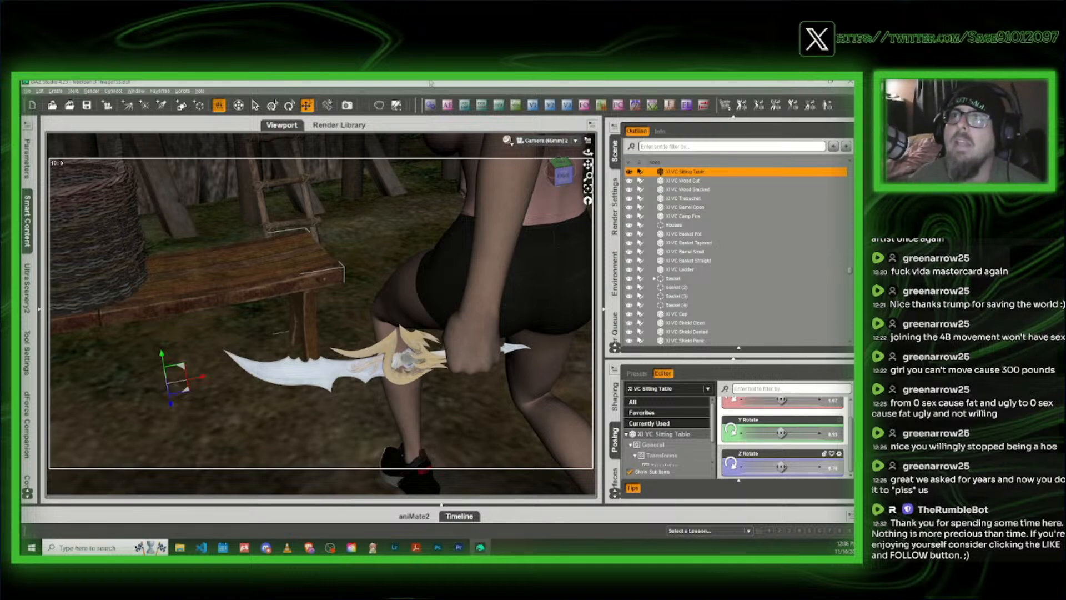
left_click(562, 144)
left_click(547, 152)
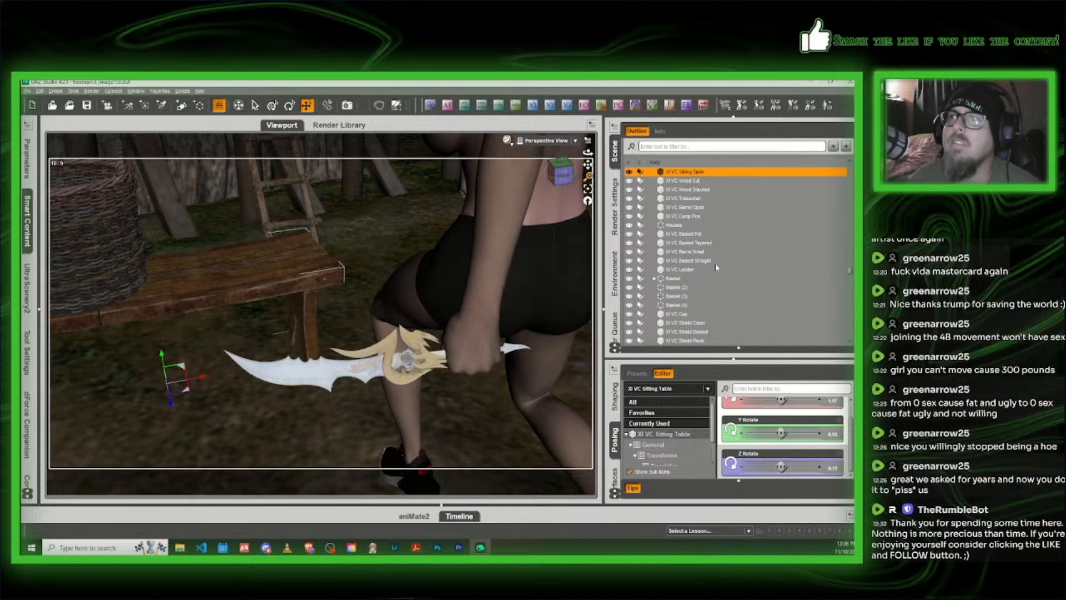
scroll(721, 278, "down", 5)
scroll(723, 290, "down", 6)
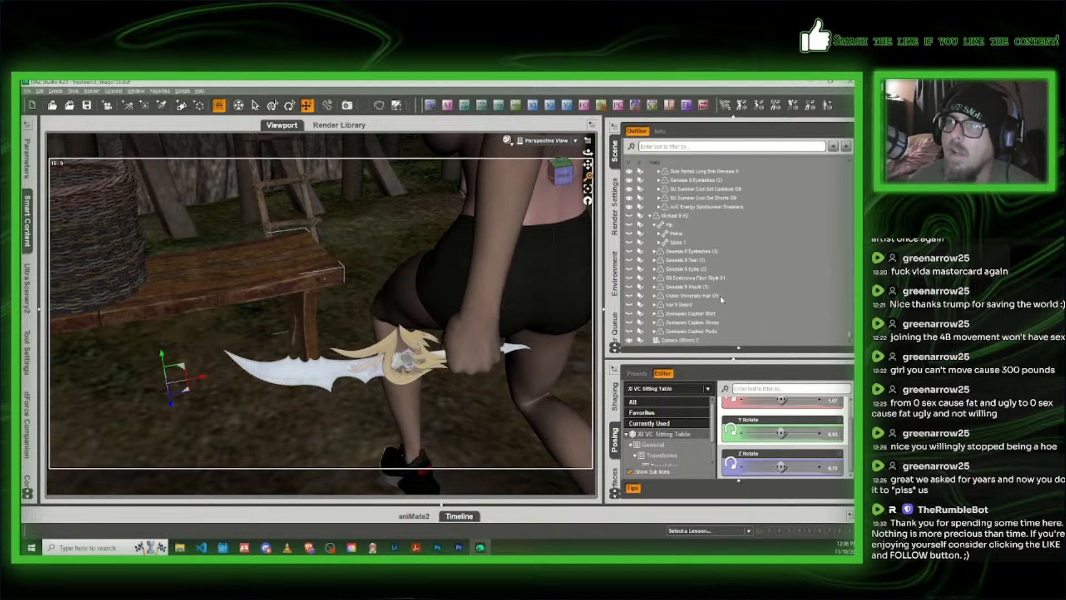
left_click(699, 340)
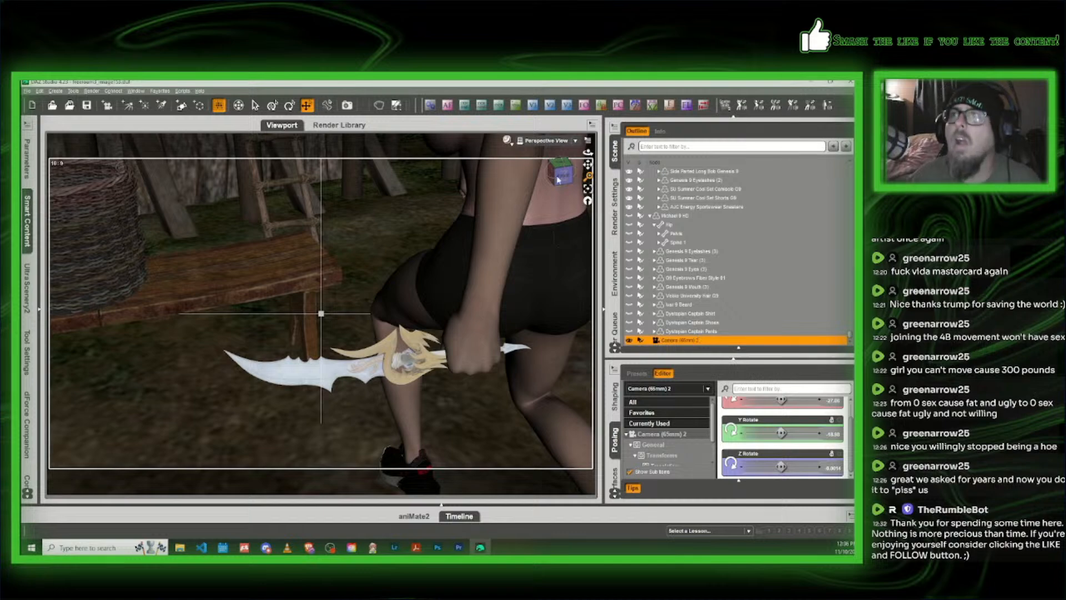
key("Delete")
Step: Unparent the dagger from the woman's left hand so that it sits at the scene's root level
left_click_drag(562, 178, 564, 188)
scroll(562, 178, "down", 3)
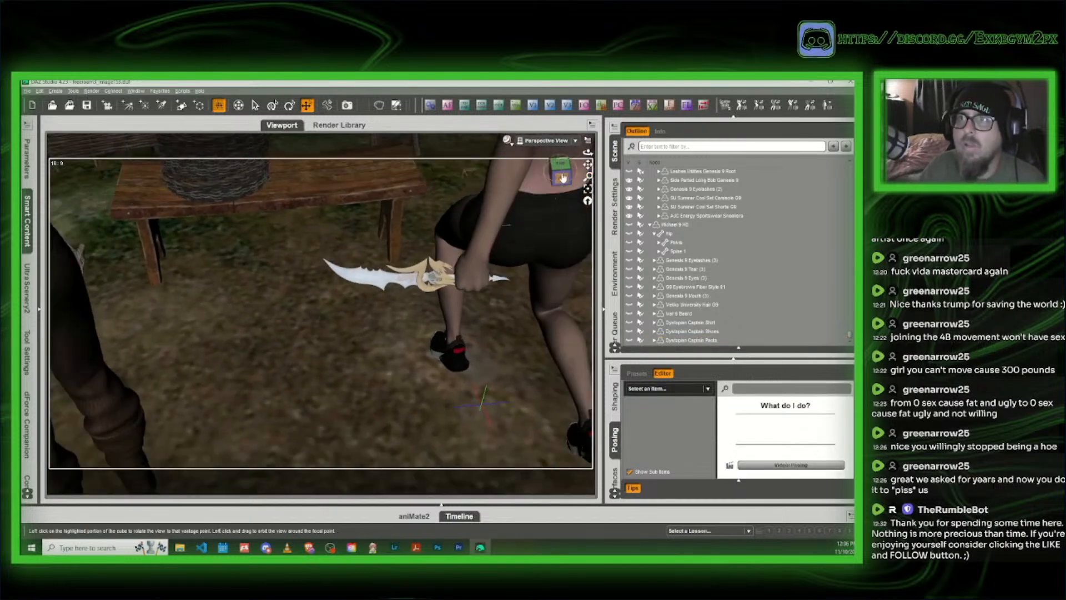
scroll(562, 178, "up", 3)
middle_click_drag(413, 218, 405, 294)
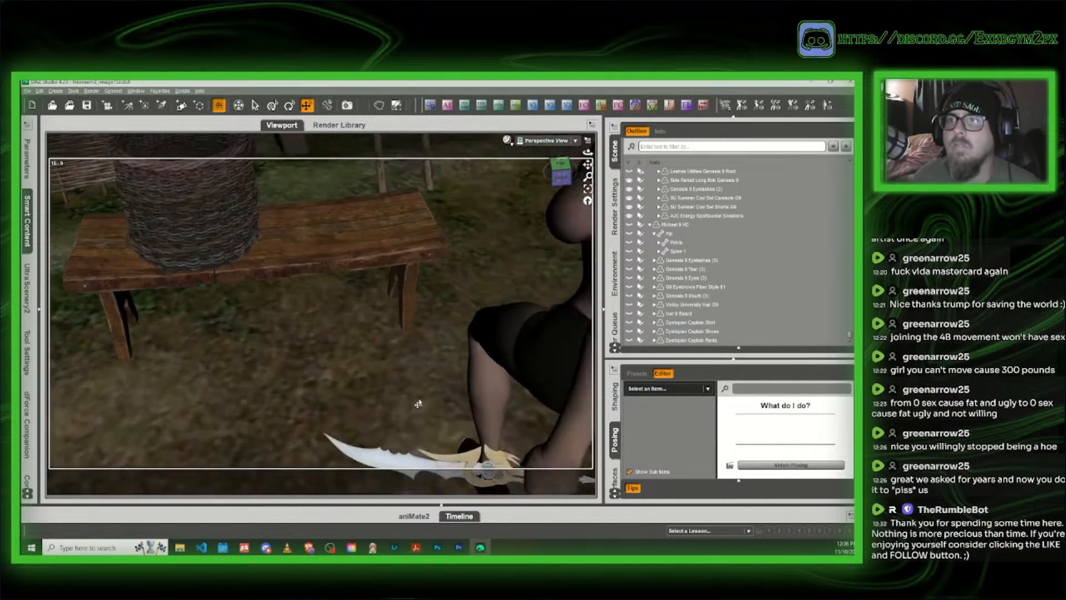
middle_click_drag(418, 404, 401, 444)
left_click(400, 433)
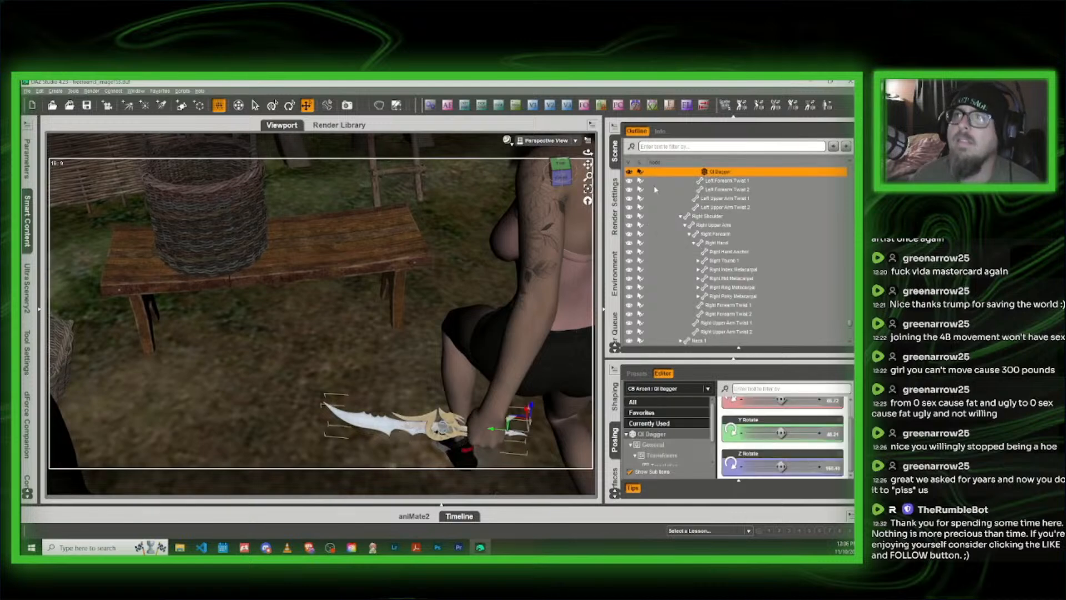
right_click(722, 172)
left_click(753, 215)
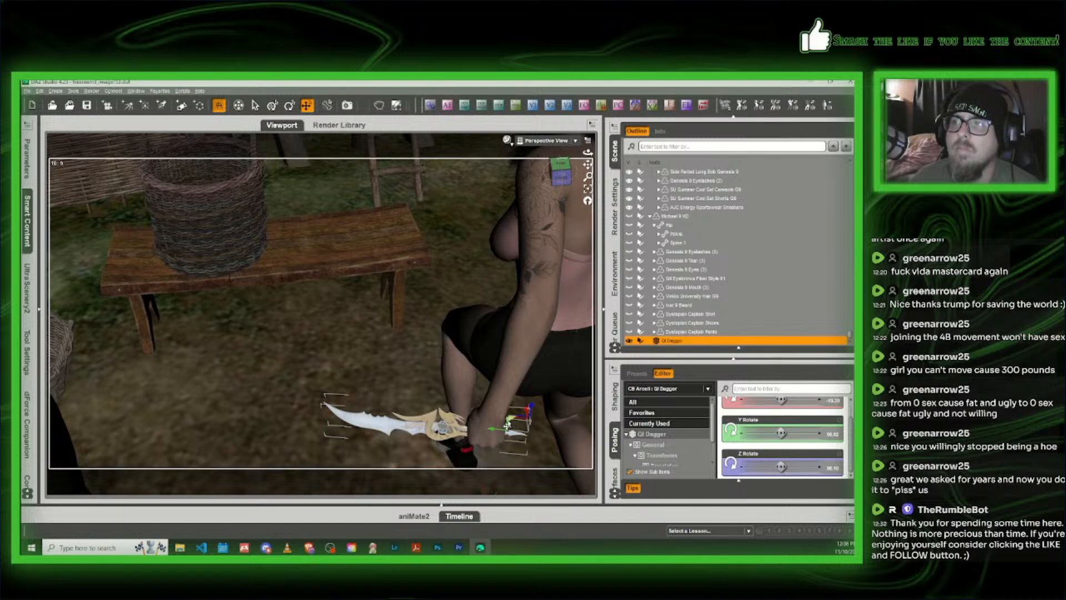
Step: Move the dagger out of the woman's hand and onto the wooden sitting table beside the wicker basket
left_click_drag(507, 425, 394, 179)
scroll(395, 179, "up", 2)
middle_click_drag(395, 179, 416, 247)
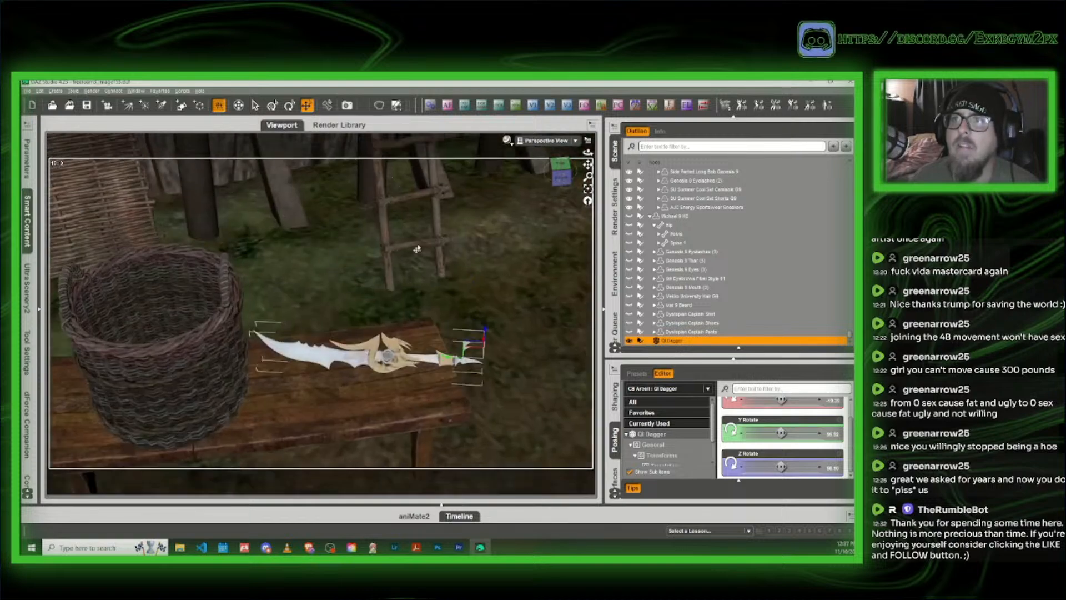
scroll(418, 248, "up", 4)
middle_click_drag(560, 421, 509, 414)
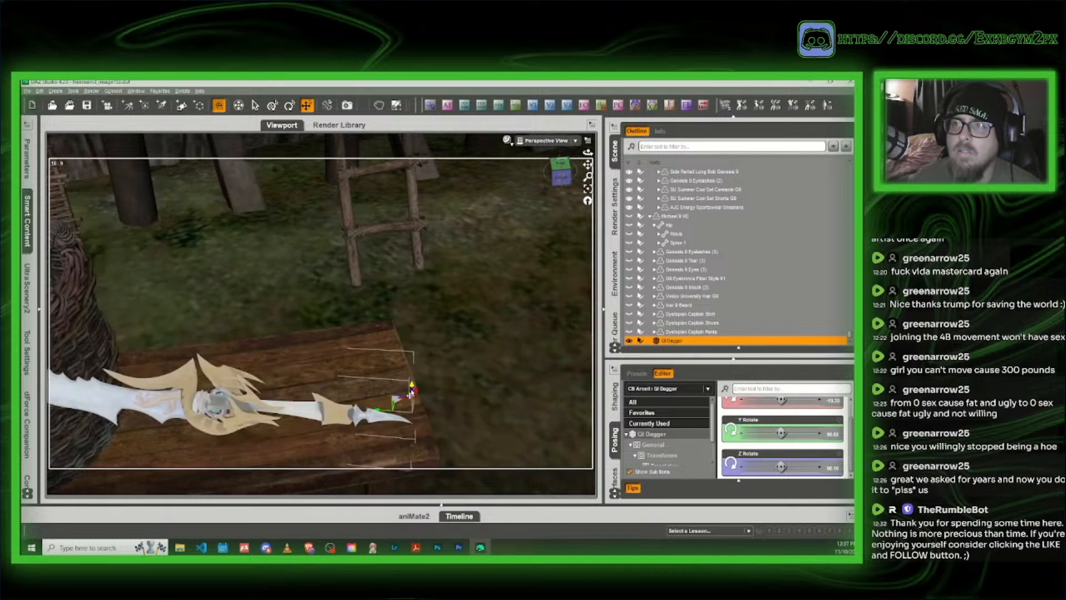
left_click_drag(412, 391, 431, 440)
middle_click_drag(431, 440, 400, 362)
scroll(399, 360, "down", 3)
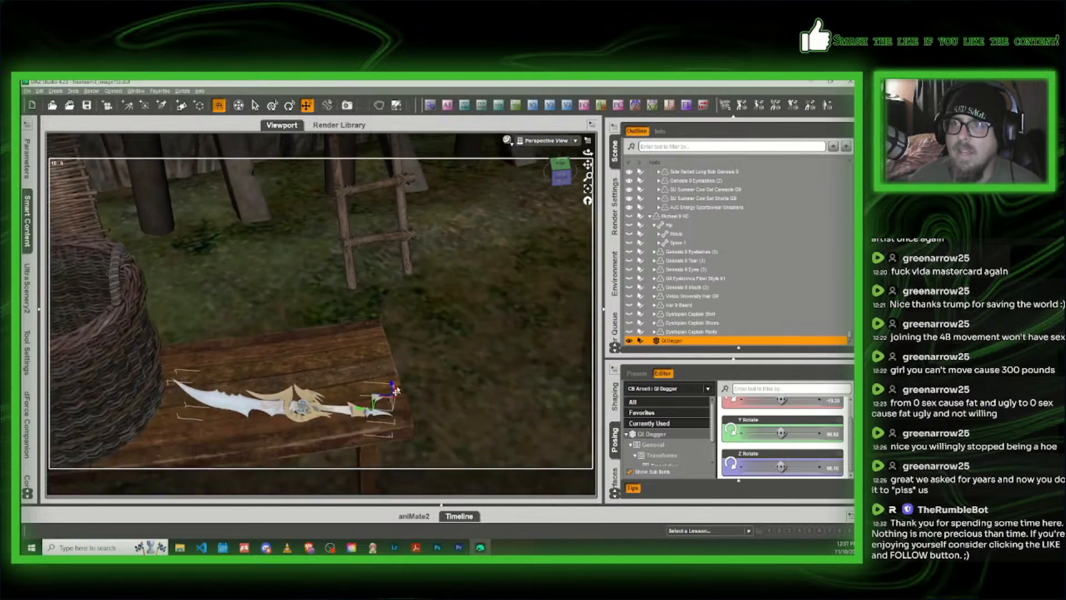
left_click_drag(392, 410, 399, 466)
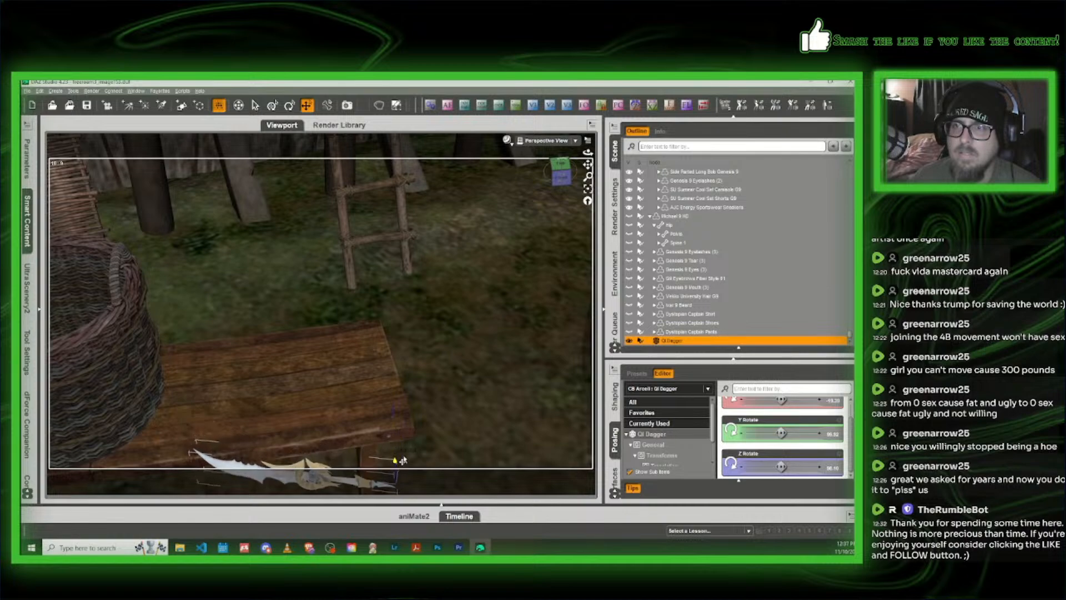
middle_click_drag(383, 489, 372, 278)
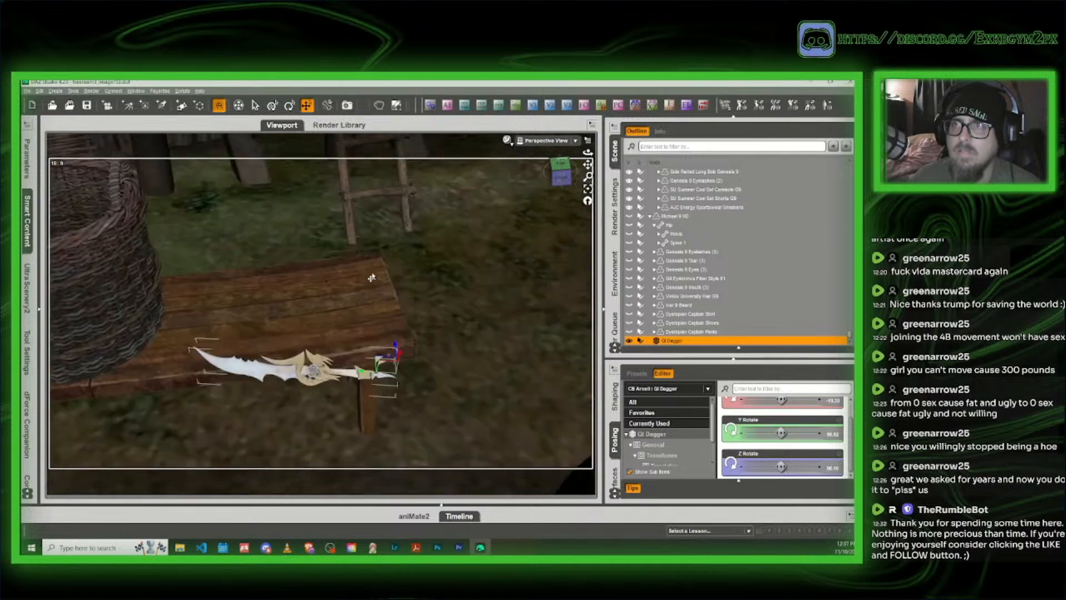
left_click_drag(381, 365, 371, 287)
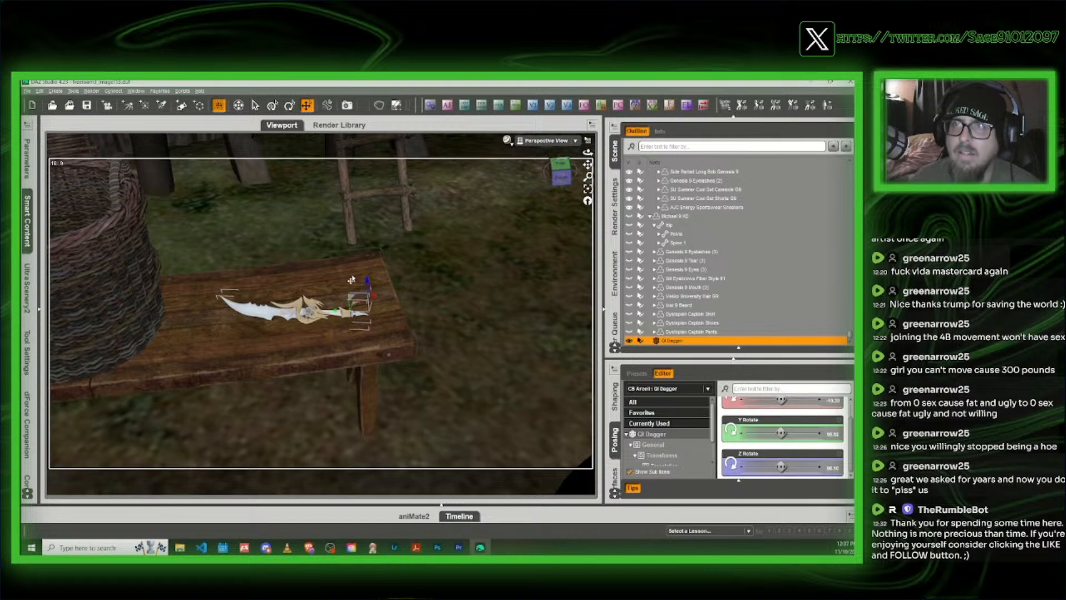
Step: Rotate the dagger so it lies flatter over the table and shift it toward the front of the tabletop
key("ctrl+alt+r")
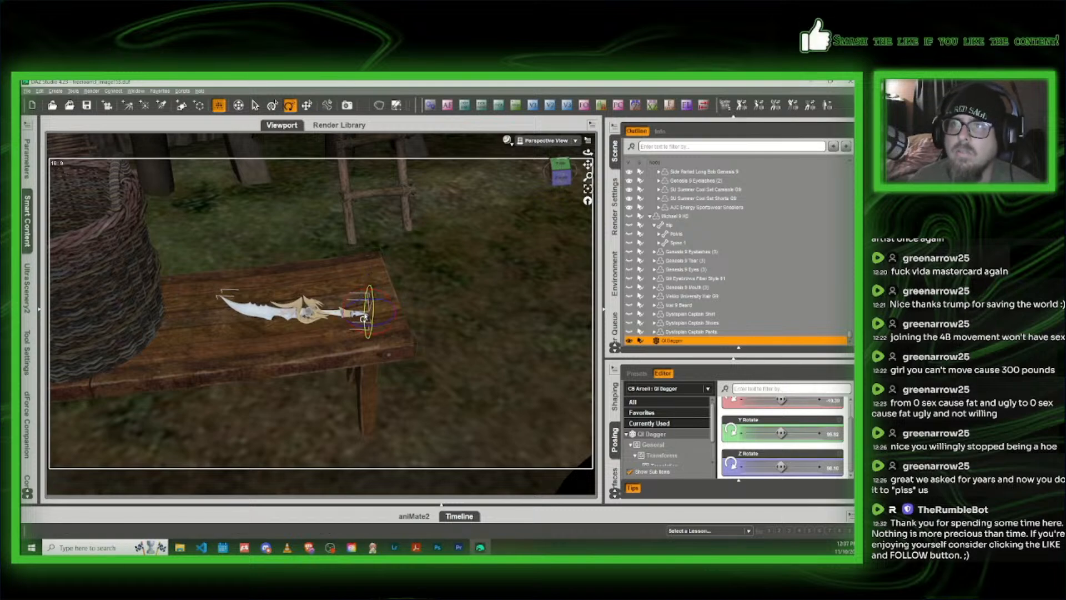
left_click_drag(369, 303, 379, 272)
left_click(310, 109)
scroll(431, 199, "up", 6)
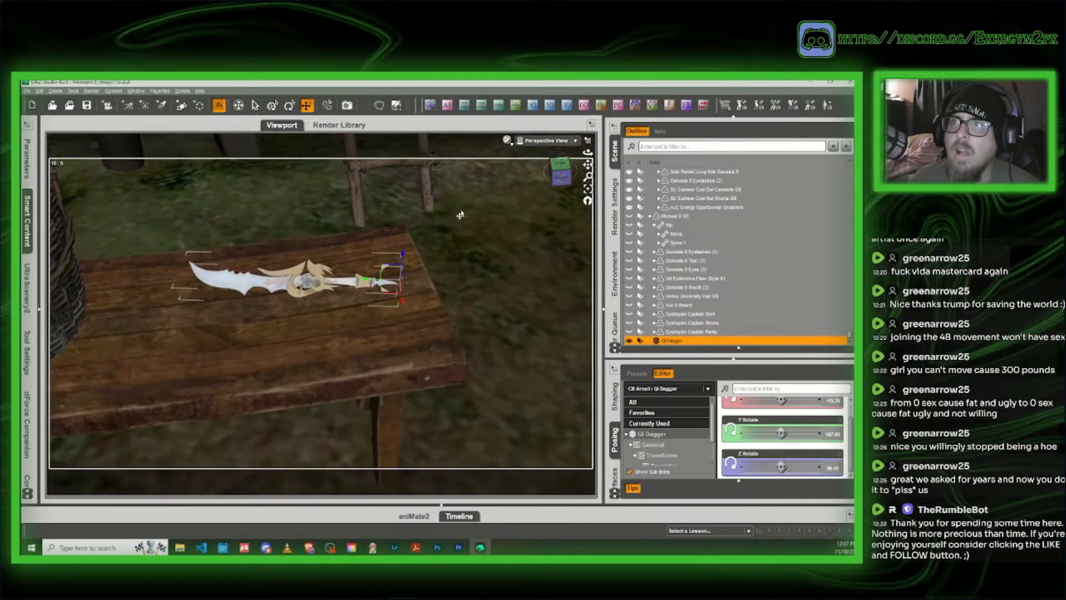
left_click_drag(561, 173, 583, 175)
right_click_drag(568, 179, 587, 179)
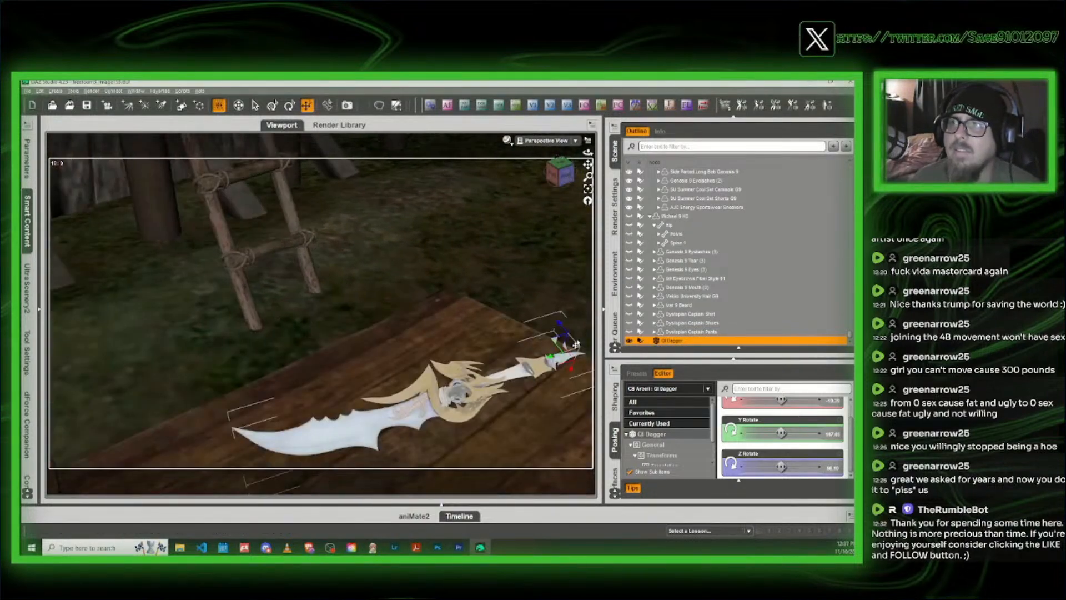
left_click_drag(571, 375, 571, 397)
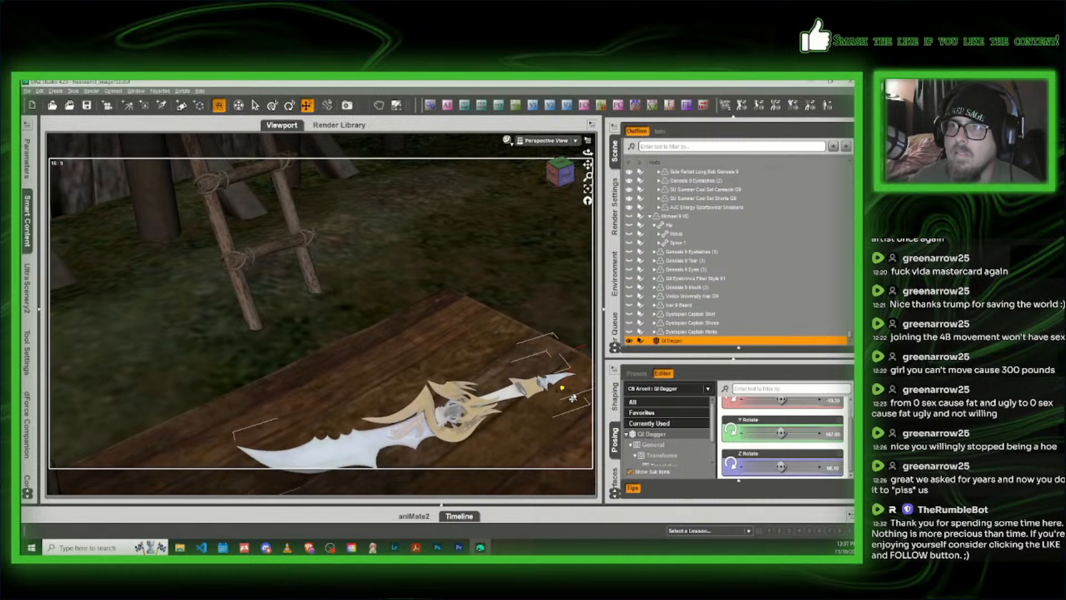
Step: Level the dagger with the tabletop from a side view and lower it until it rests on the wood
right_click_drag(563, 173, 568, 182)
left_click_drag(565, 180, 579, 106)
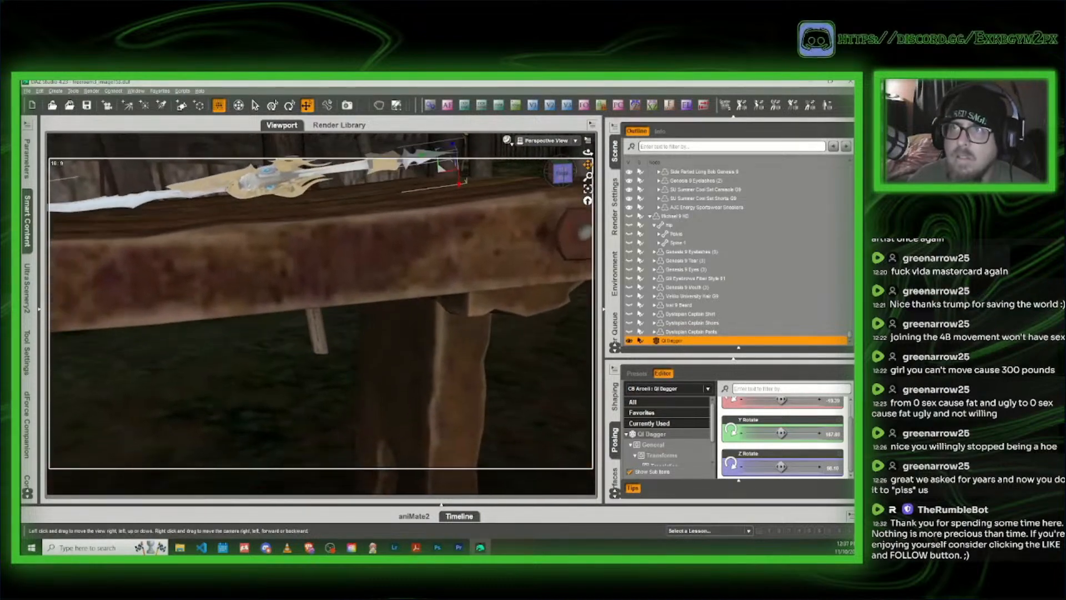
left_click_drag(587, 165, 594, 194)
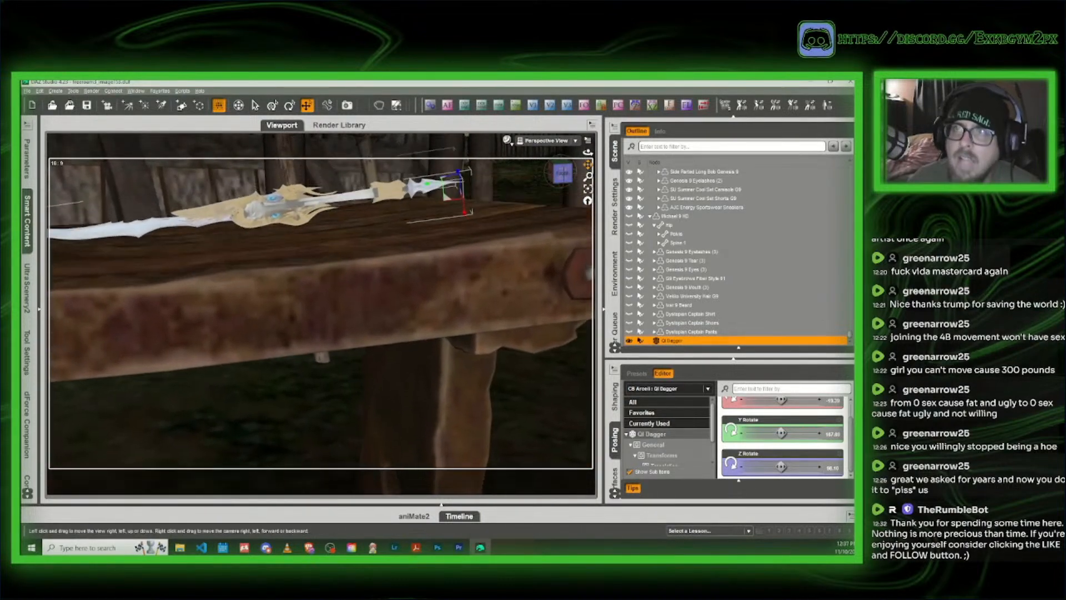
left_click(289, 105)
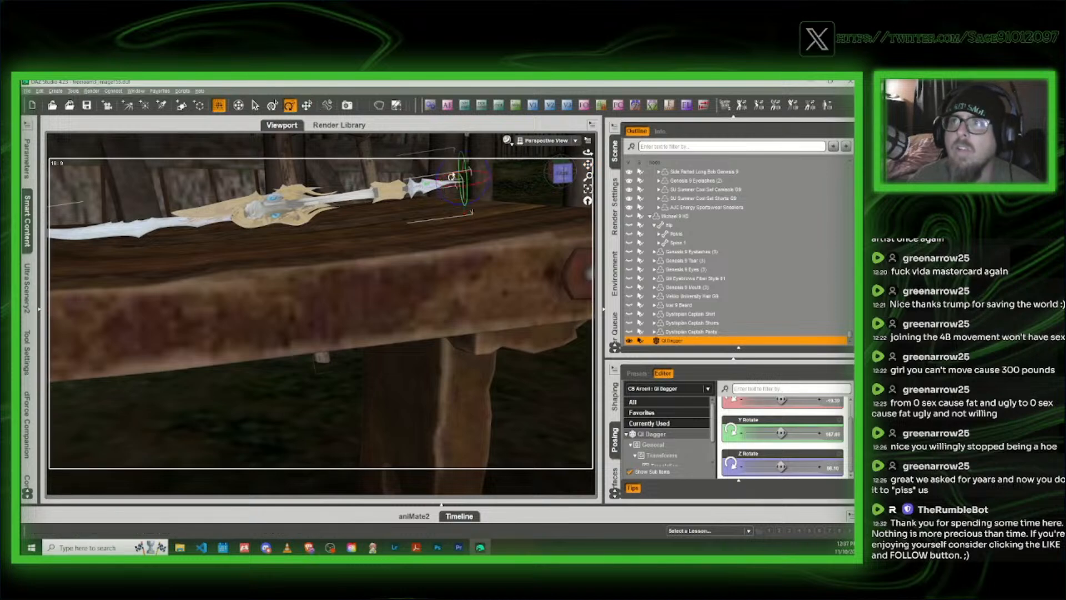
left_click_drag(483, 166, 484, 167)
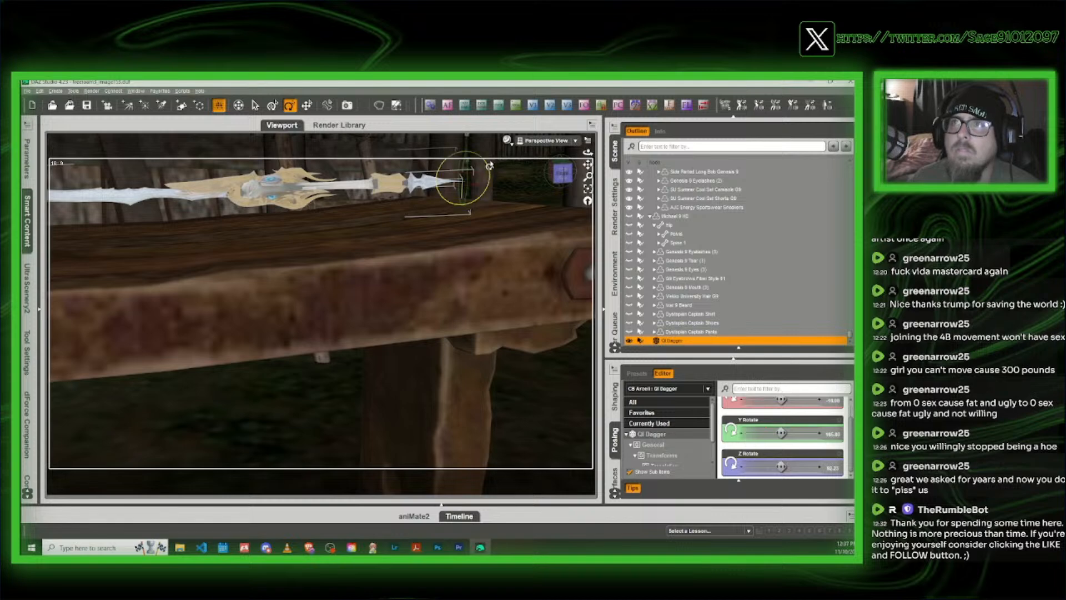
left_click(306, 105)
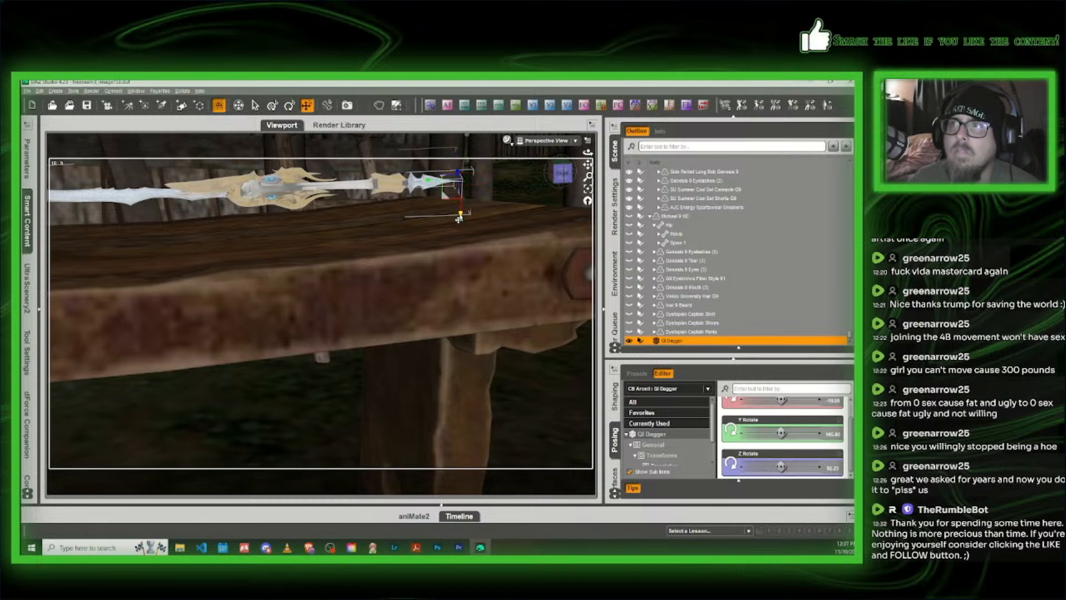
left_click_drag(459, 219, 463, 240)
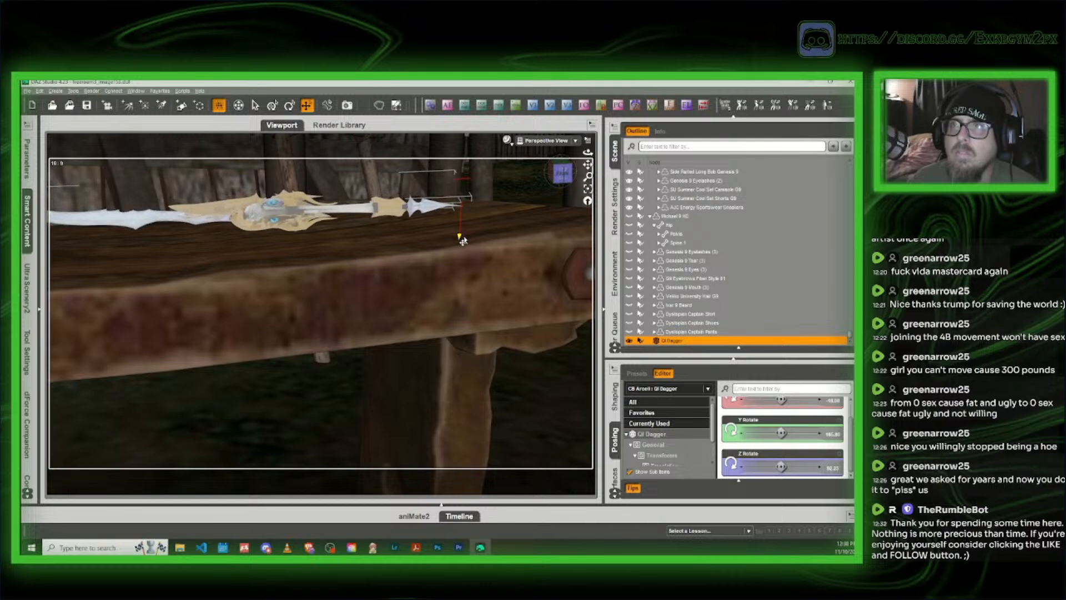
Step: Frame a close-up of the dagger on the table, create a 65mm camera from that view and look through it
left_click_drag(563, 174, 587, 150)
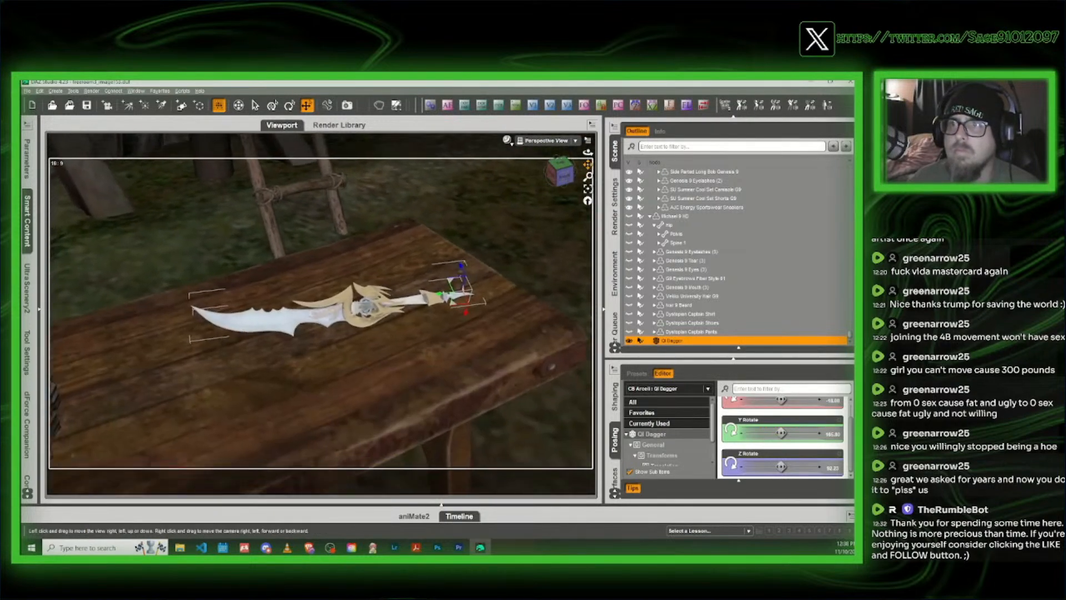
scroll(511, 211, "up", 2)
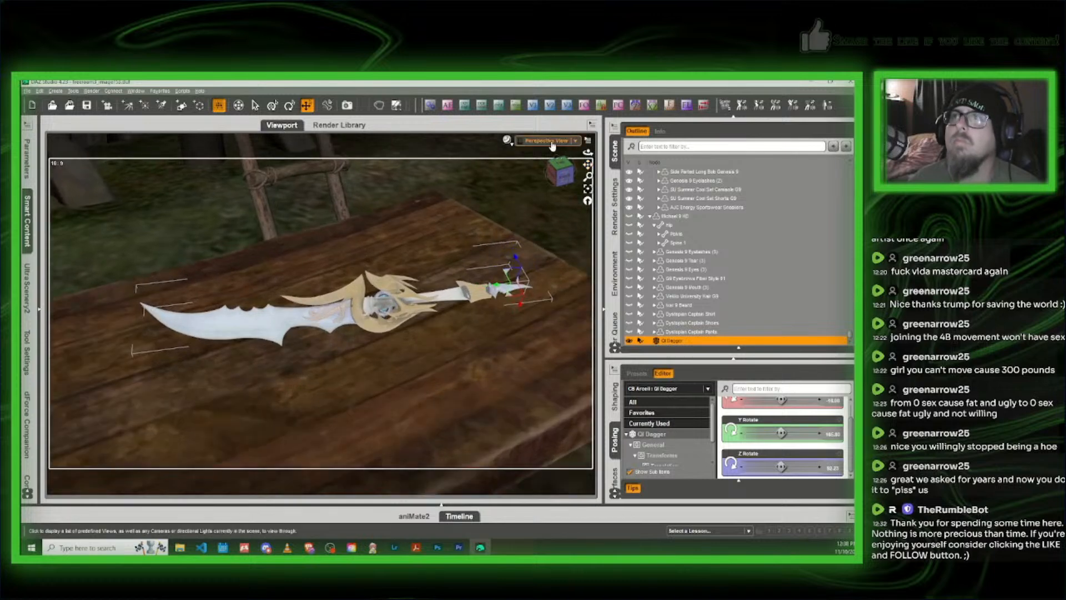
left_click(516, 107)
left_click(420, 293)
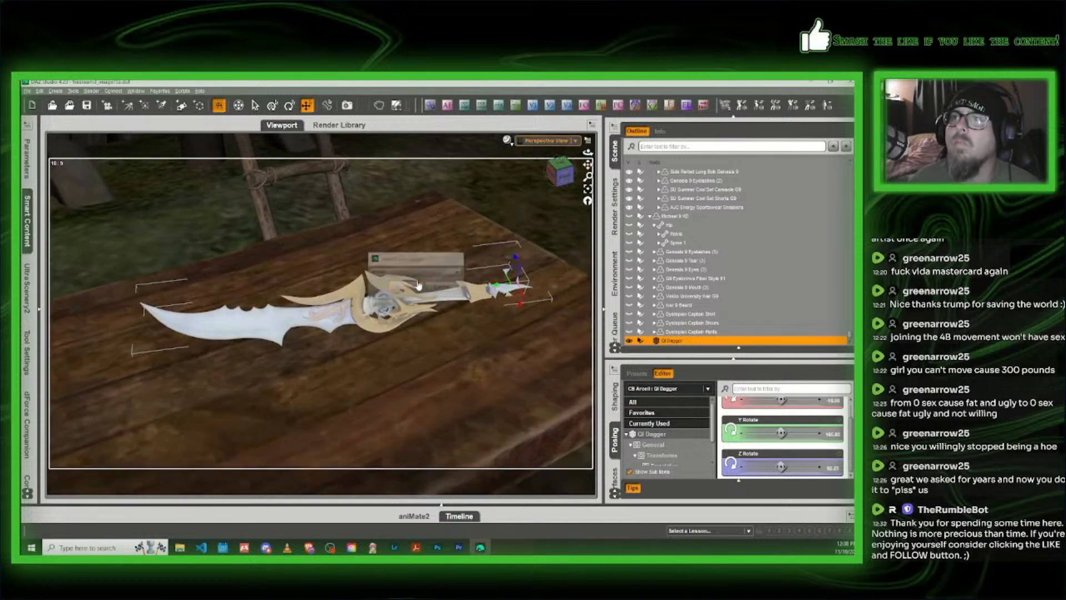
left_click(547, 143)
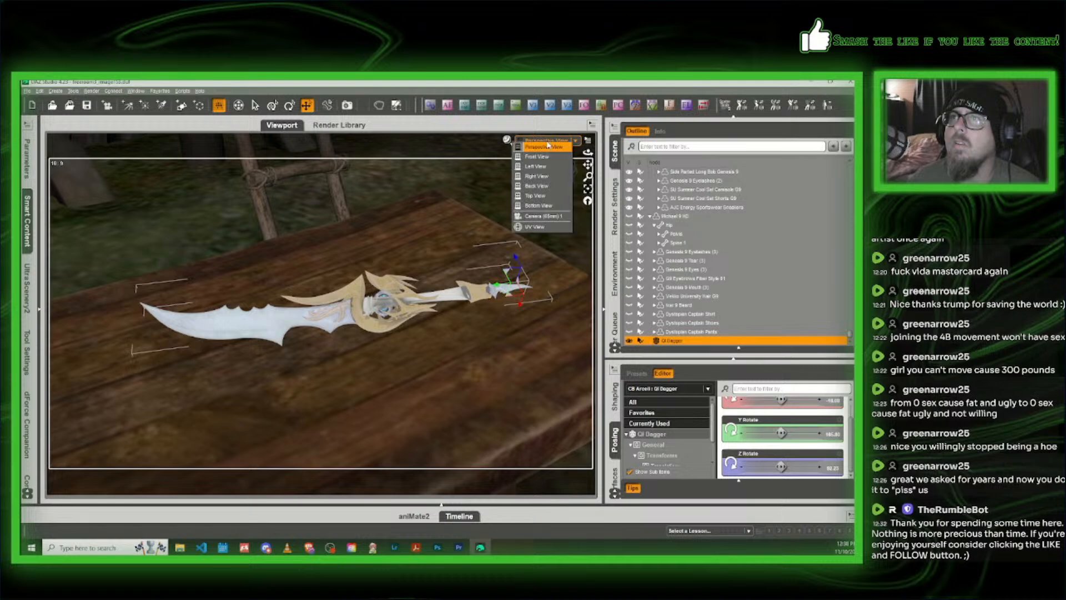
left_click(553, 223)
Step: Set up the new camera's depth of field with the dagger selected and choose a higher F-stop
left_click(447, 106)
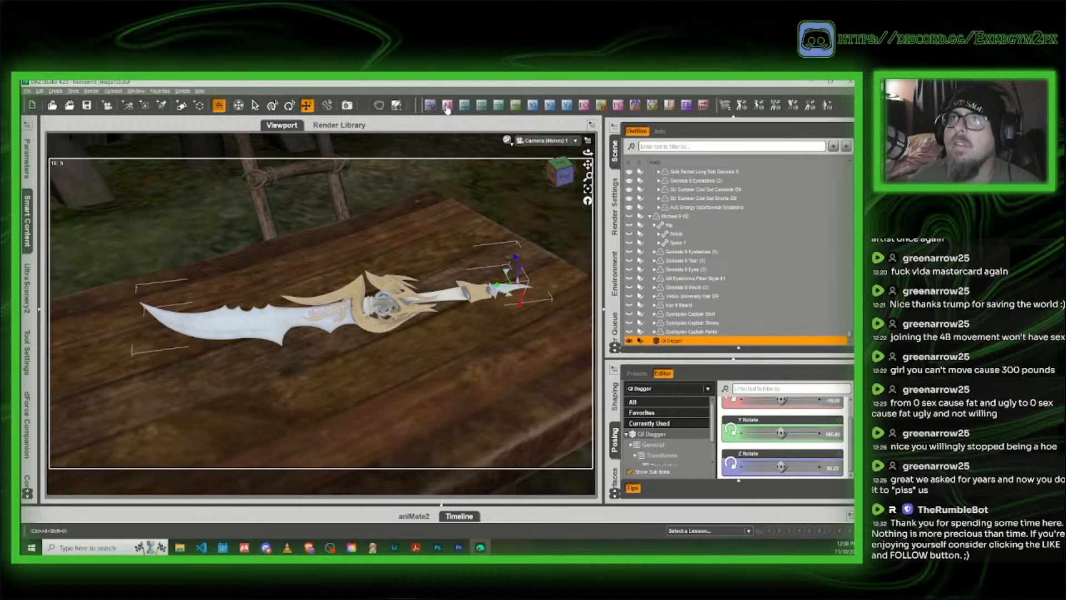
left_click(441, 250)
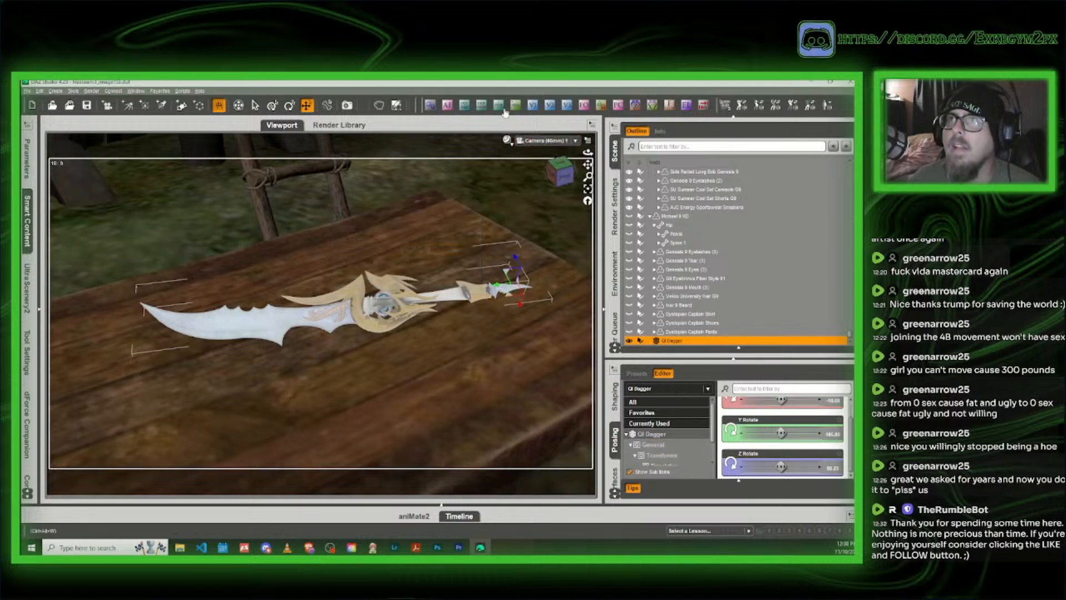
left_click(507, 143)
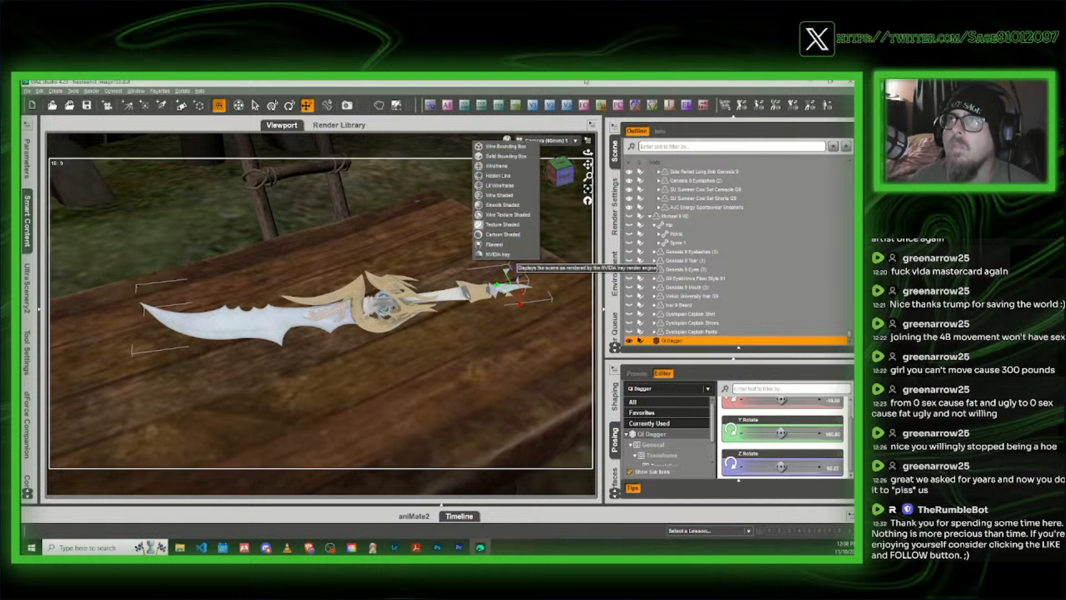
left_click(672, 109)
left_click(671, 108)
left_click(429, 233)
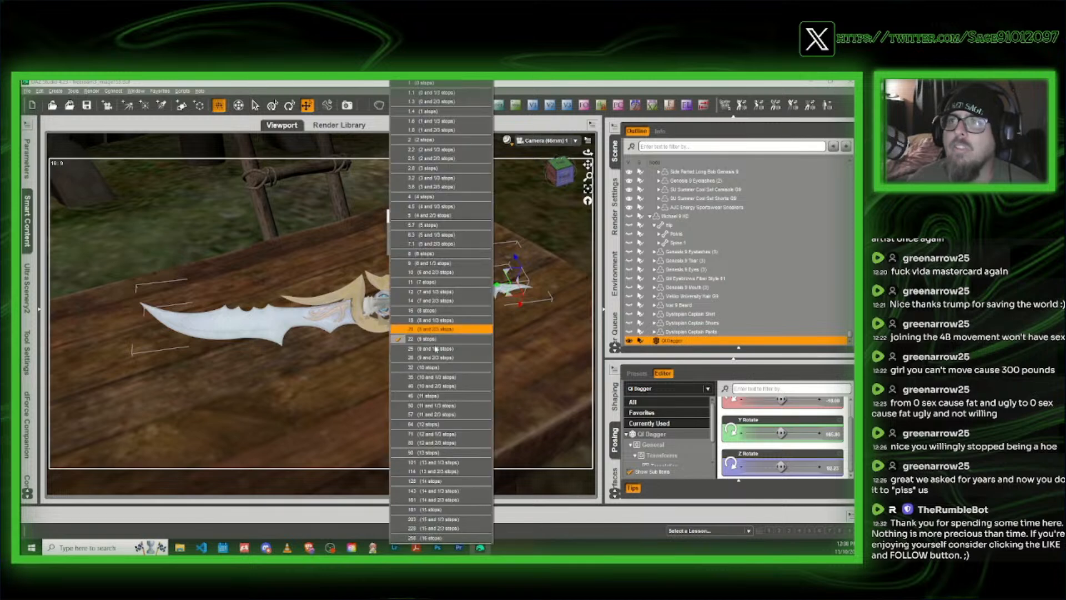
left_click(437, 390)
left_click(426, 244)
Step: Preview the dagger close-up in the NVIDIA Iray draw style and return to the textured display
left_click(511, 145)
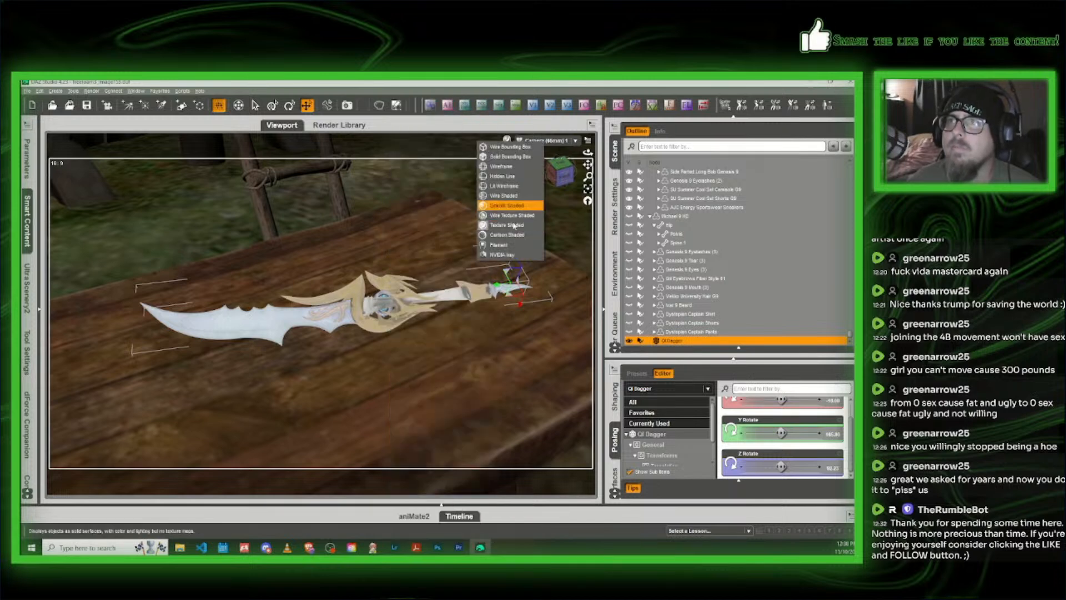
left_click(512, 256)
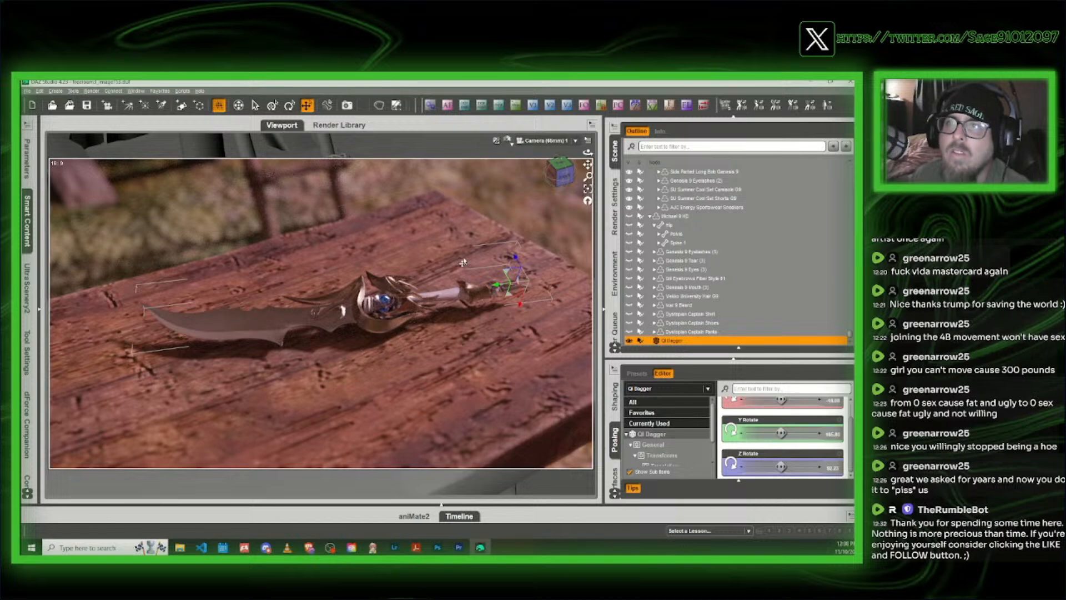
left_click(507, 140)
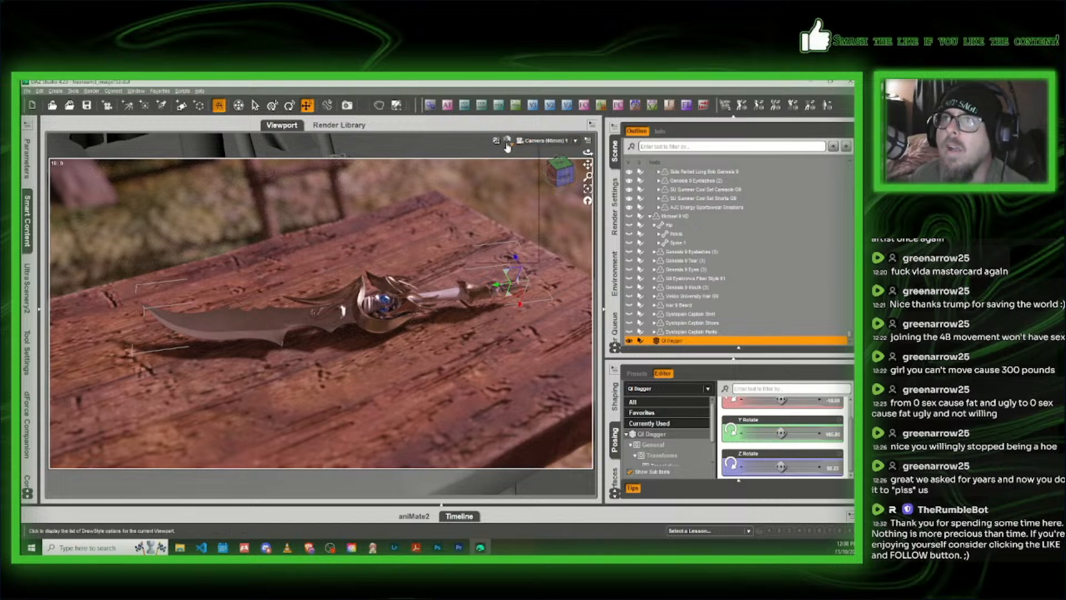
left_click(451, 105)
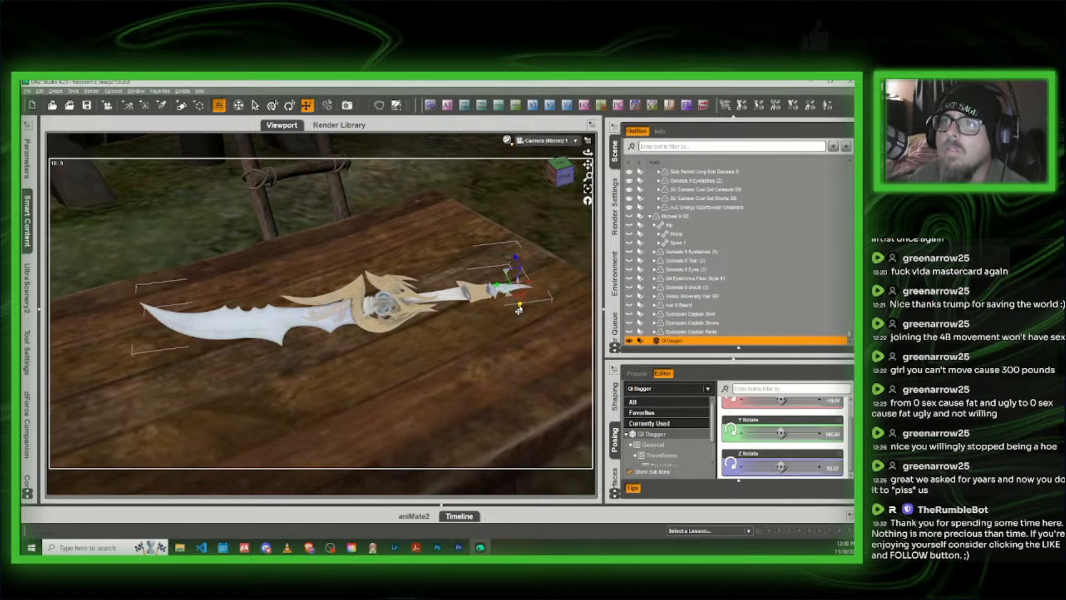
Step: Nudge the dagger slightly across the tabletop toward the camera and check its placement with another Iray preview
left_click_drag(519, 310, 517, 316)
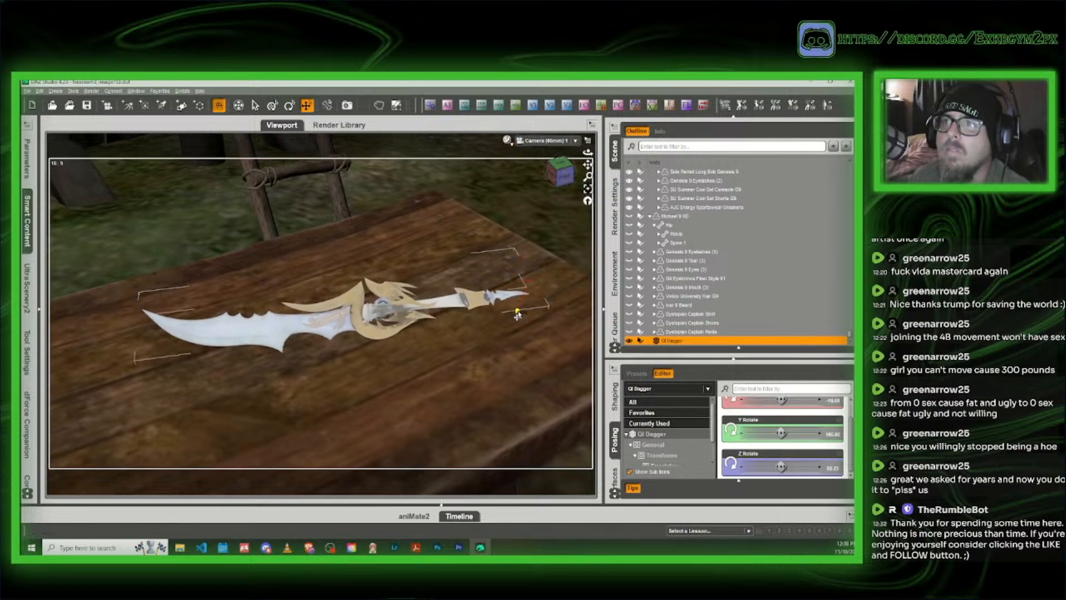
left_click(507, 140)
left_click(510, 256)
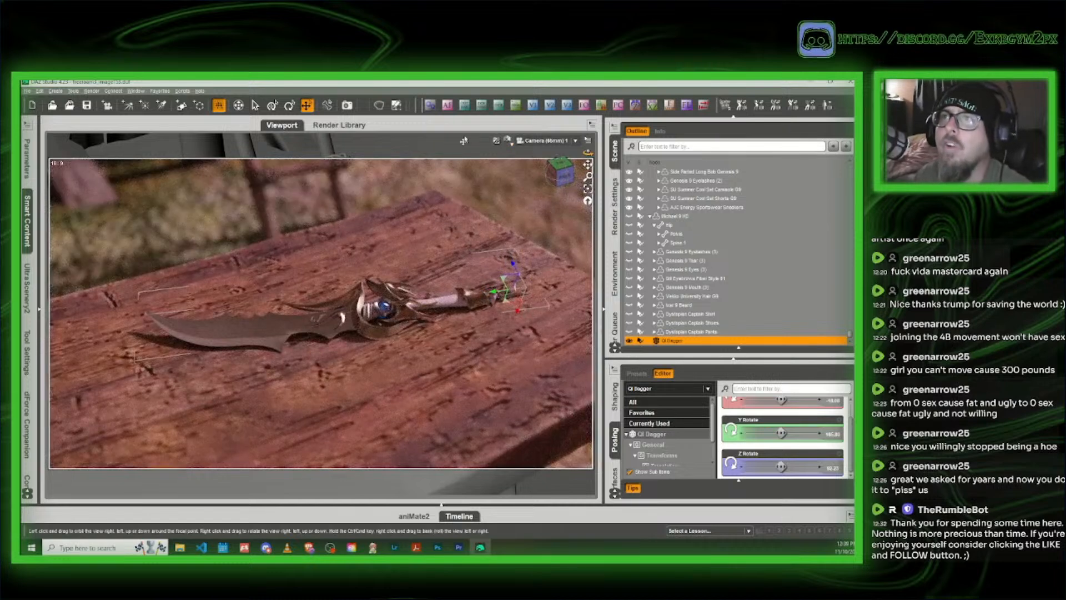
left_click(508, 140)
left_click(508, 225)
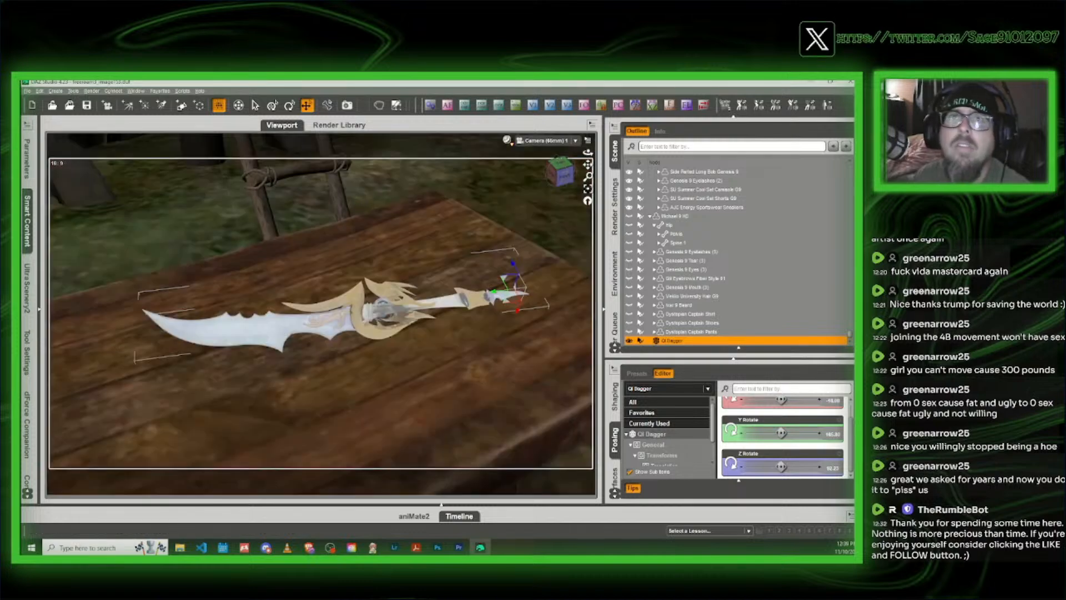
Step: Save the scene as a new file named freeroam3_image154
left_click(28, 93)
mouse_move(94, 155)
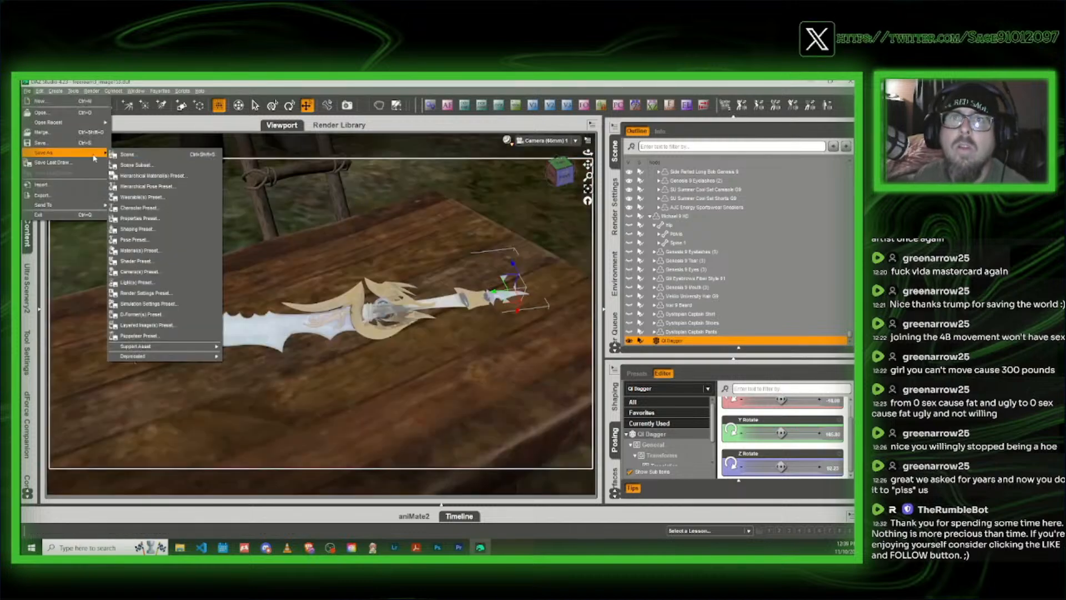
left_click(150, 154)
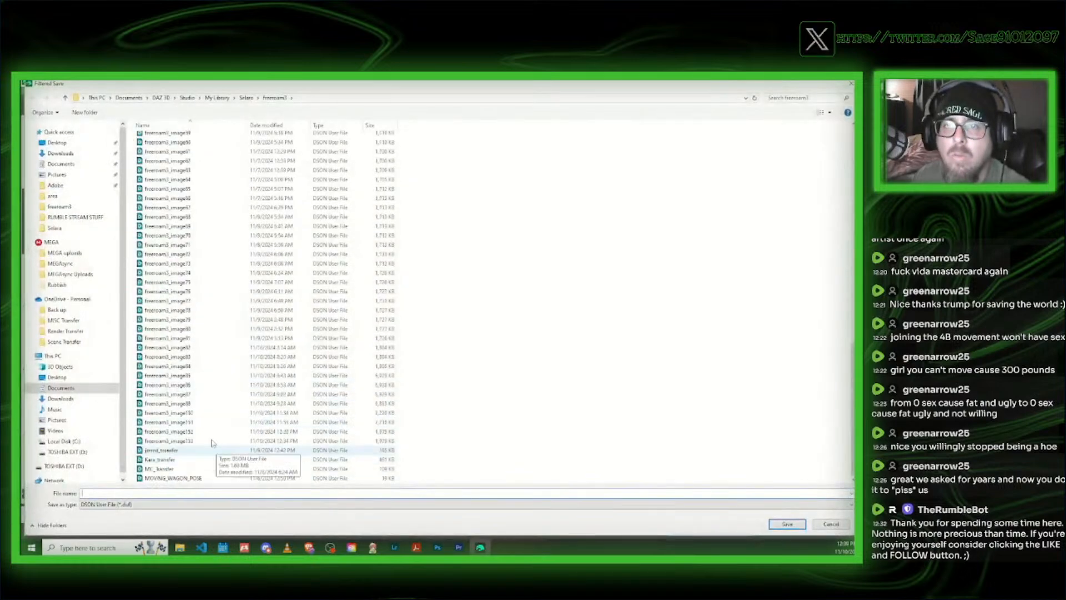
left_click(188, 442)
left_click(141, 493)
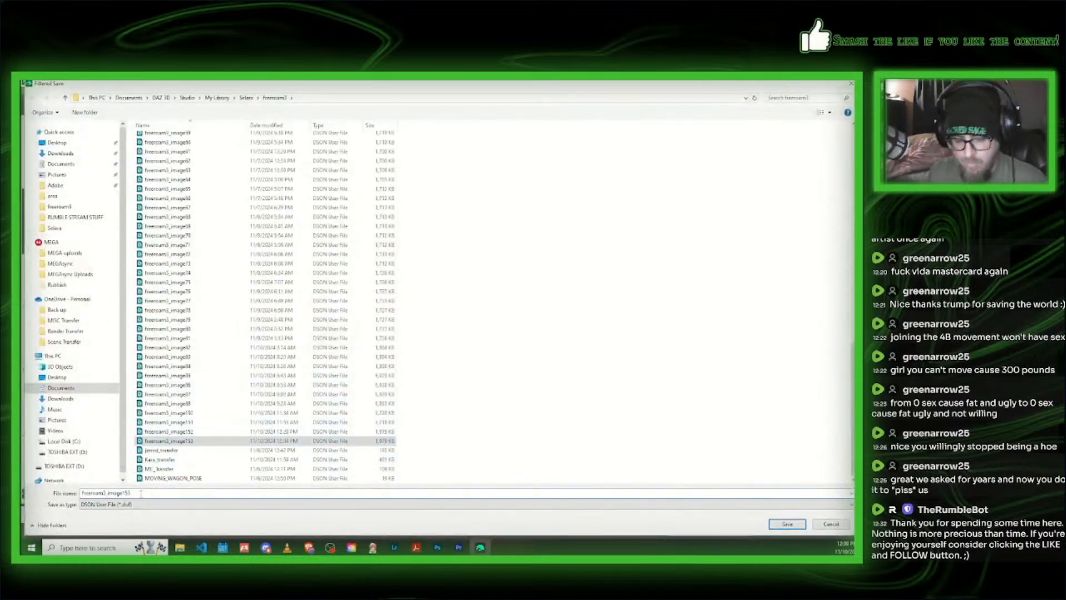
key("BackSpace")
type("4")
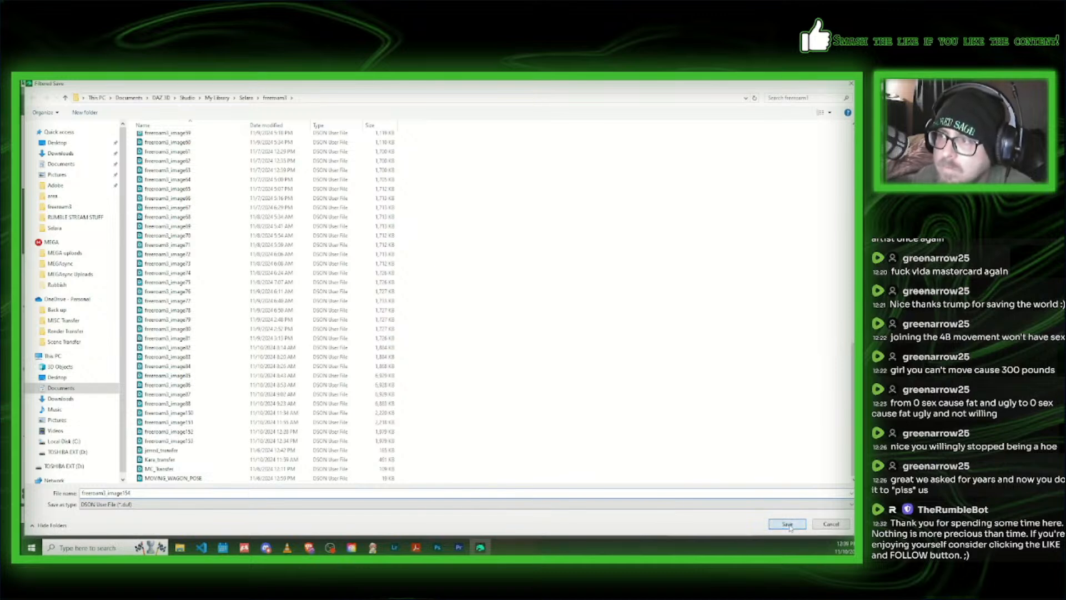
left_click(788, 524)
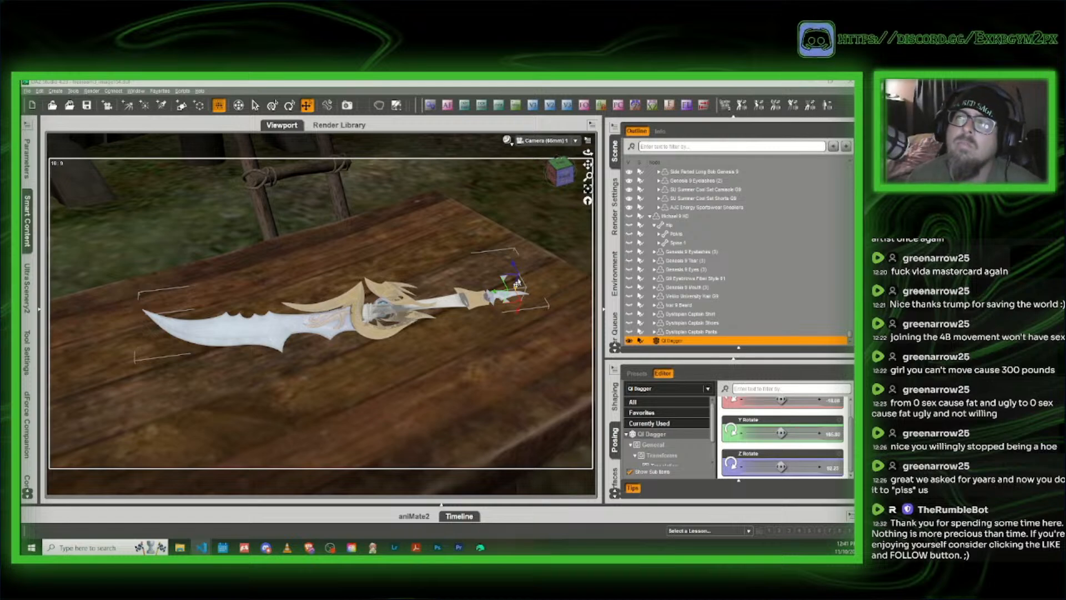
Step: Switch to the Perspective View, bring the woman into sight and select her figure
left_click(547, 140)
left_click(557, 158)
left_click_drag(564, 173, 584, 186)
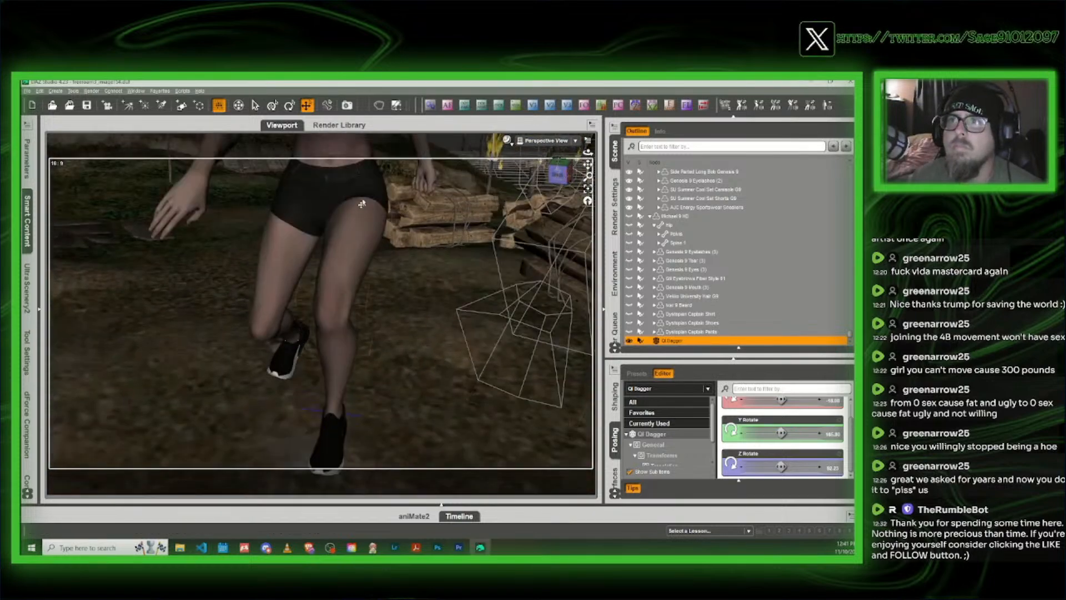
left_click(362, 202)
Step: Find the Running category under the poses sorted by function in the Smart Content products
left_click(29, 216)
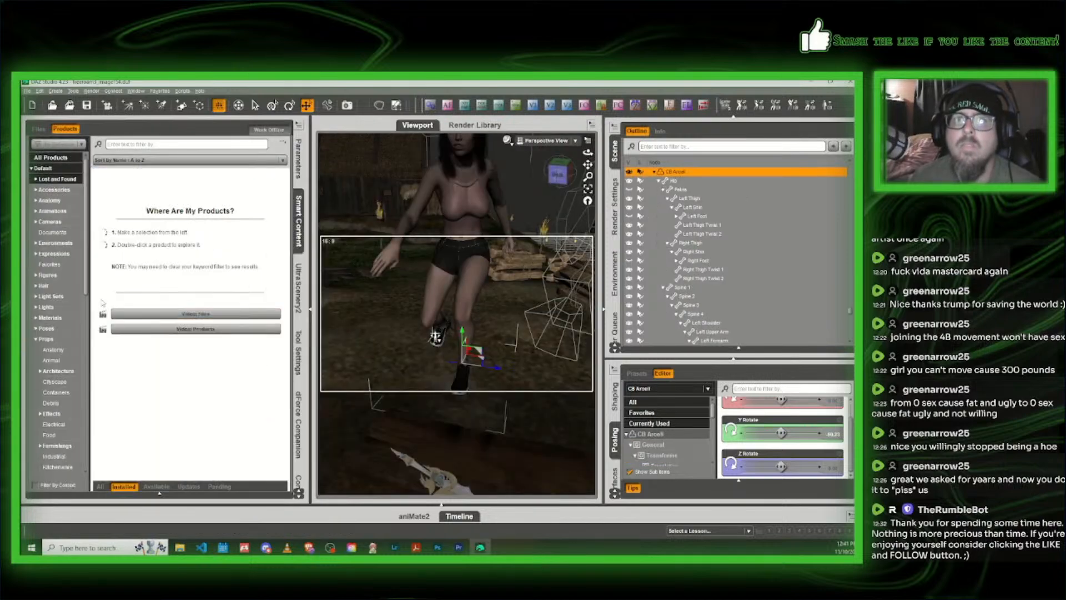
scroll(62, 341, "up", 2)
scroll(63, 340, "down", 6)
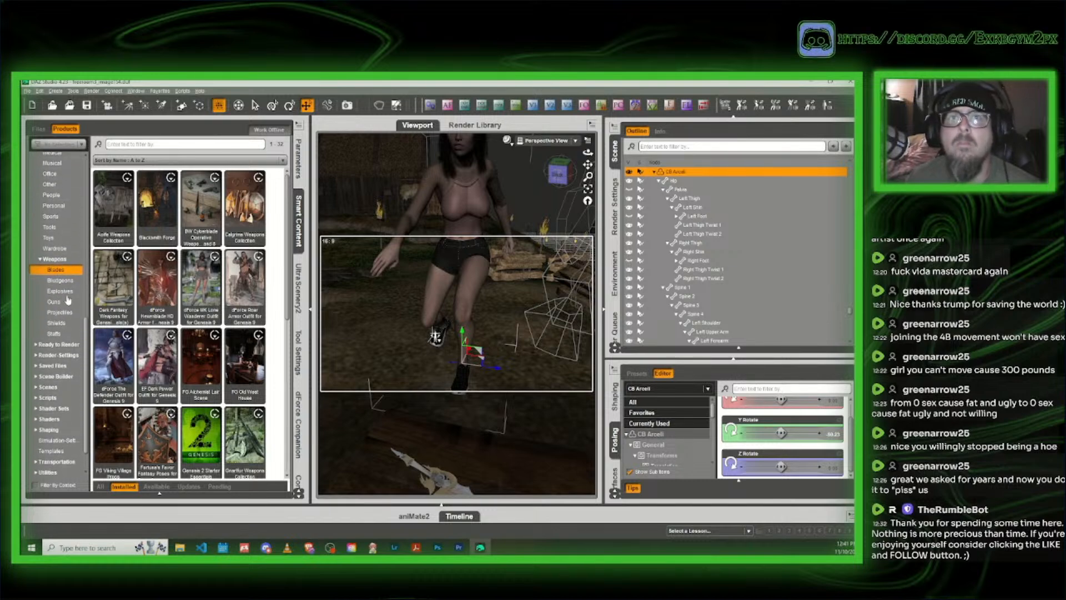
scroll(67, 298, "down", 1)
scroll(68, 298, "up", 2)
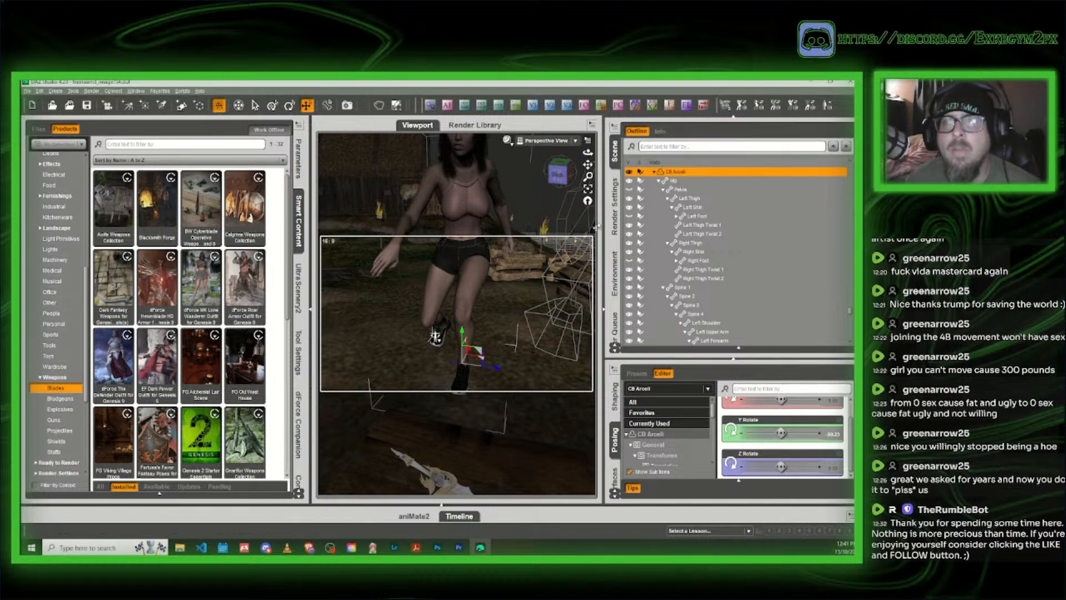
scroll(61, 263, "up", 1)
scroll(61, 262, "up", 3)
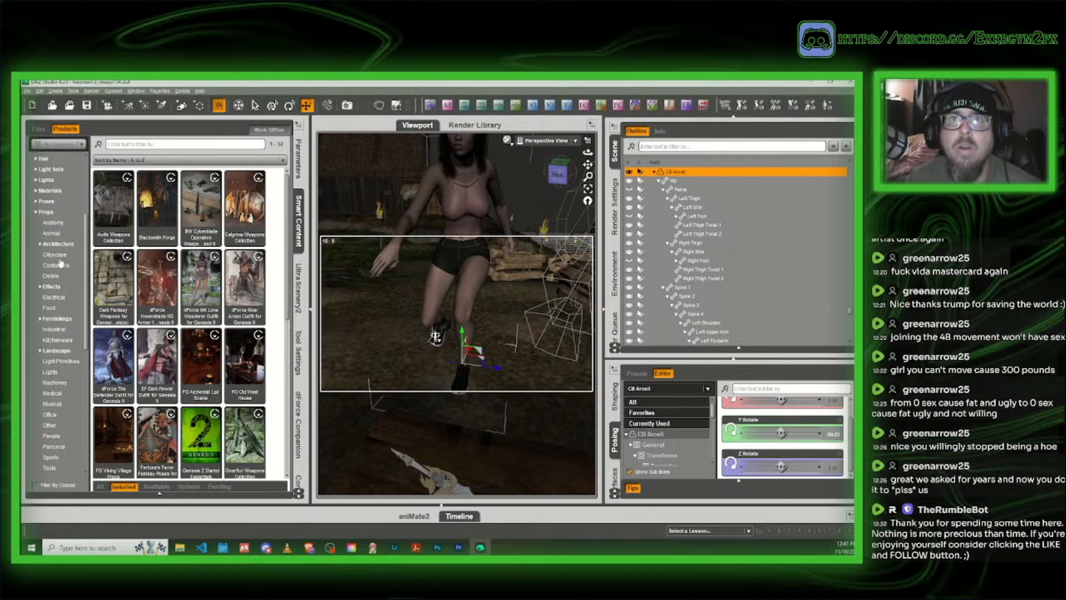
left_click(37, 213)
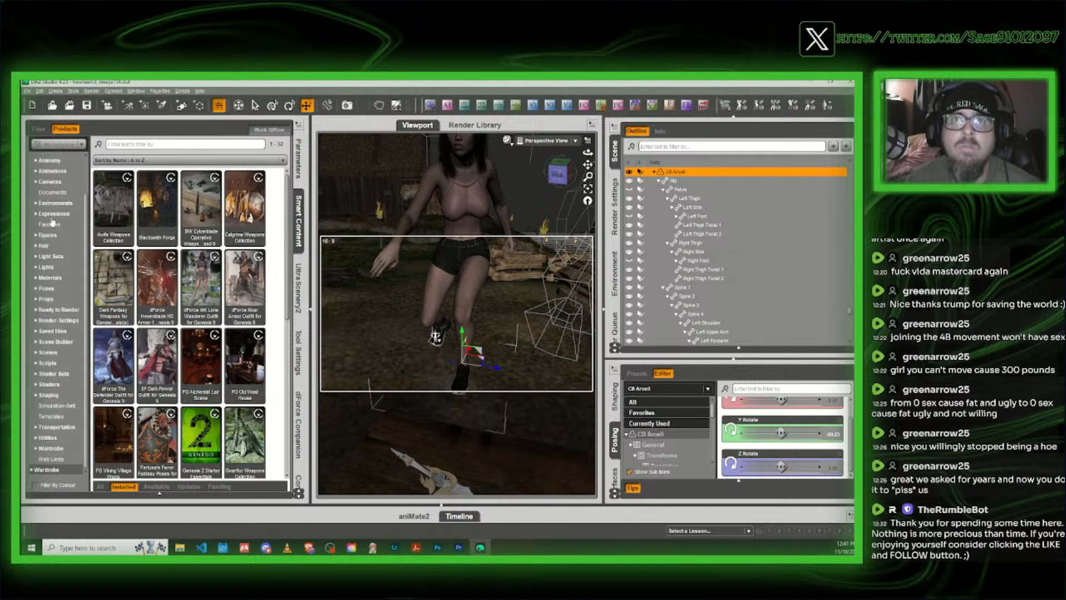
left_click(47, 289)
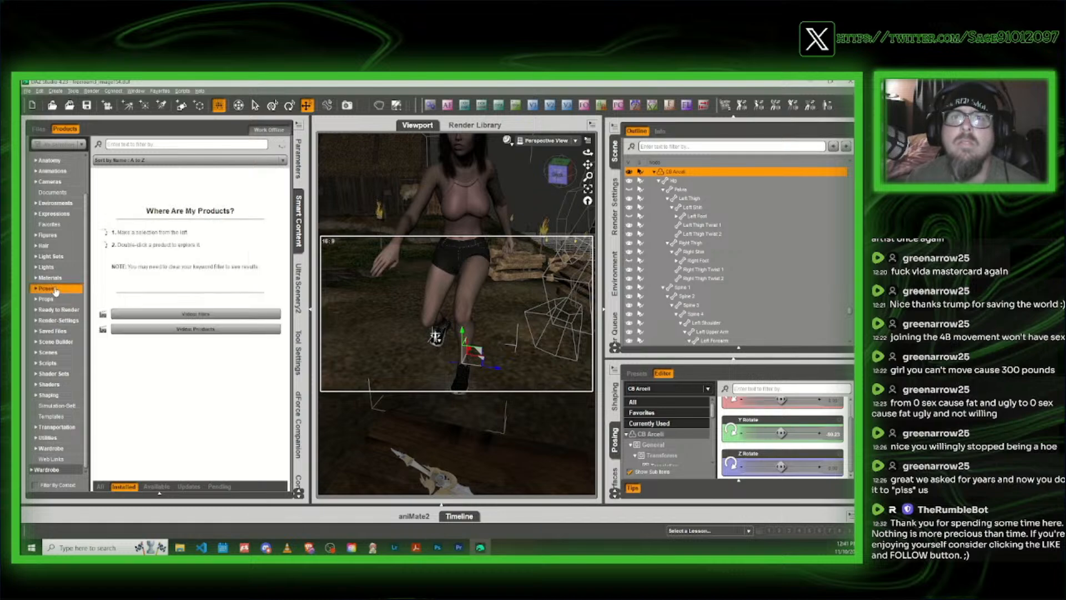
scroll(64, 261, "down", 2)
left_click(62, 239)
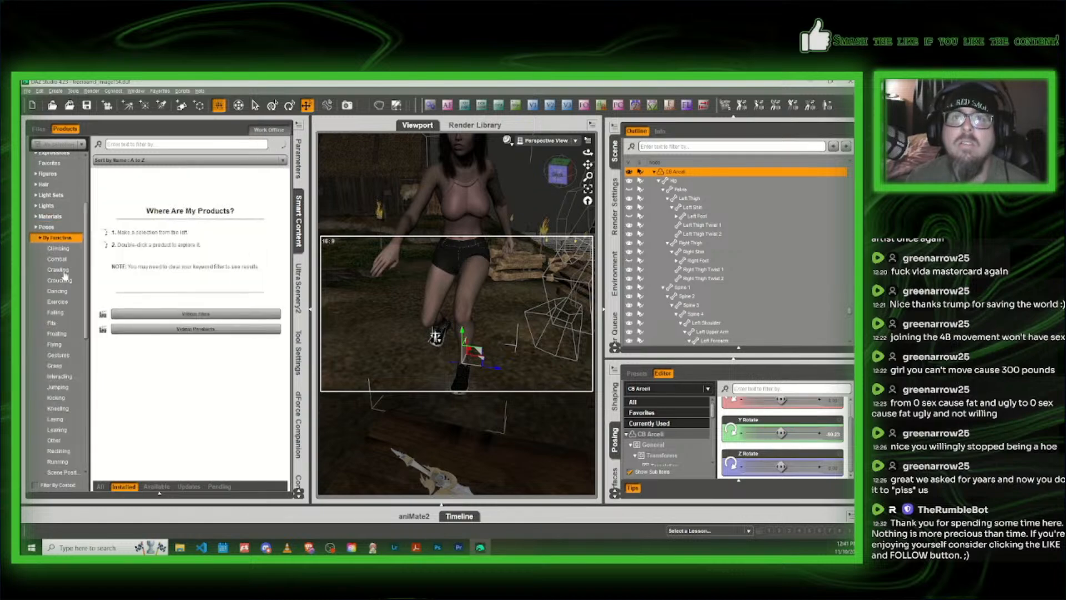
scroll(67, 273, "down", 3)
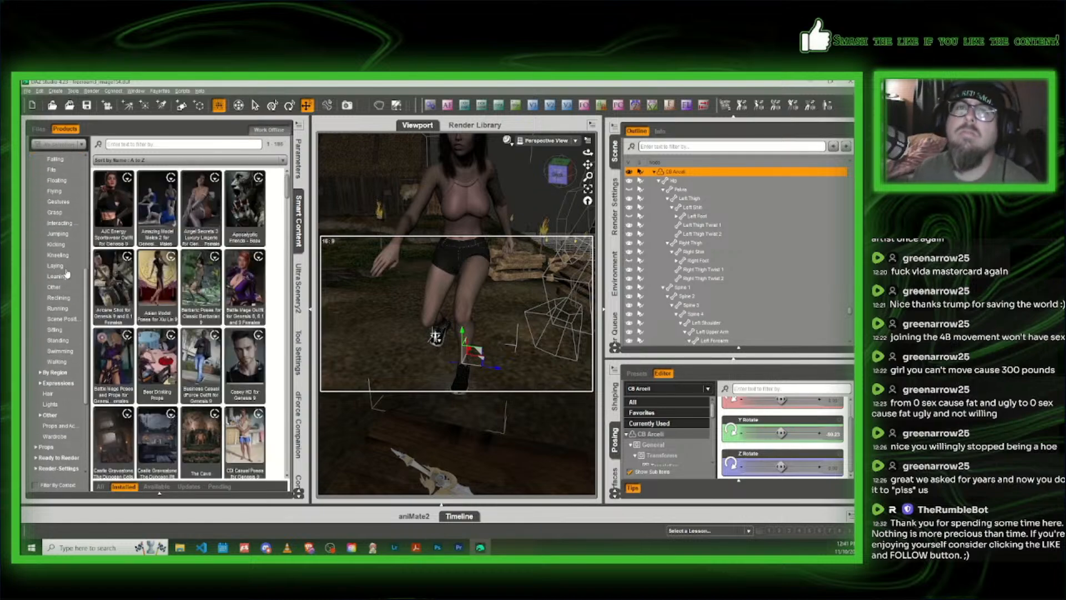
left_click(63, 308)
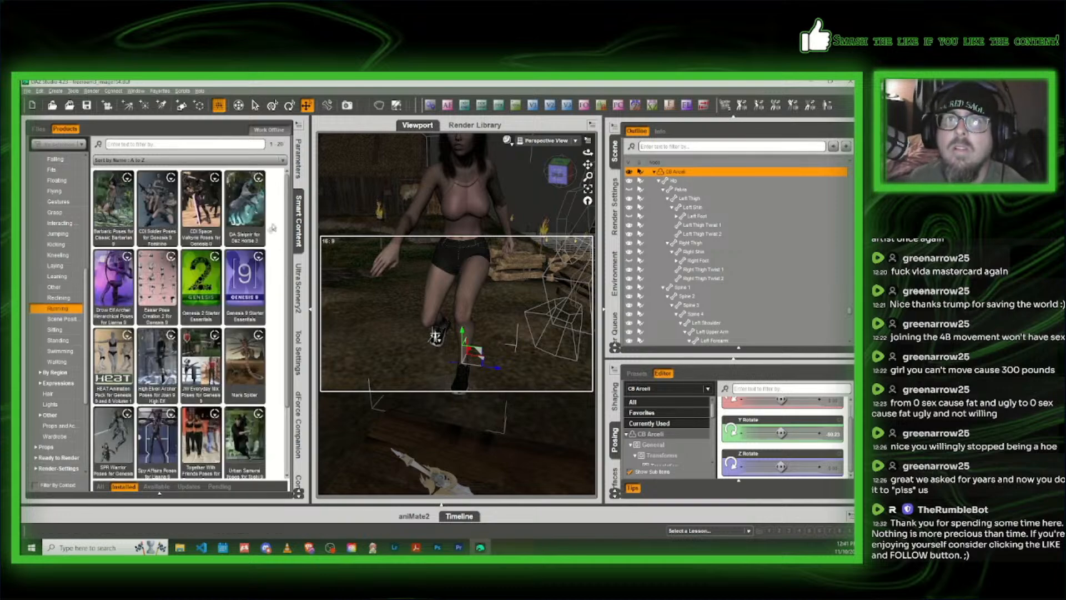
Step: Apply the JW EPC2 14M Running Fast pose from Easier Pose Creation 2 to the woman
left_click(157, 281)
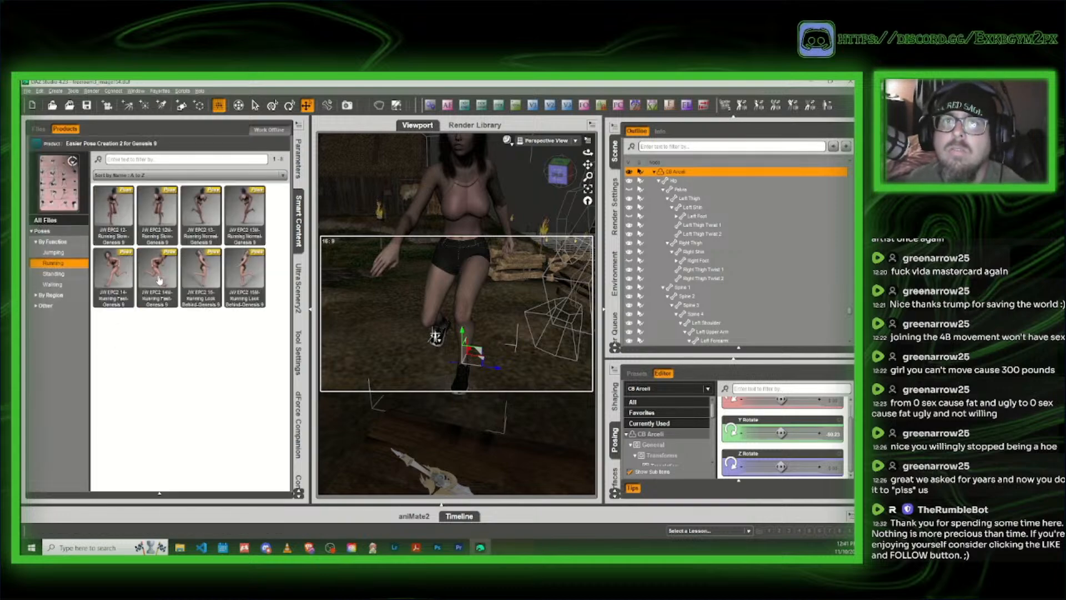
mouse_move(158, 279)
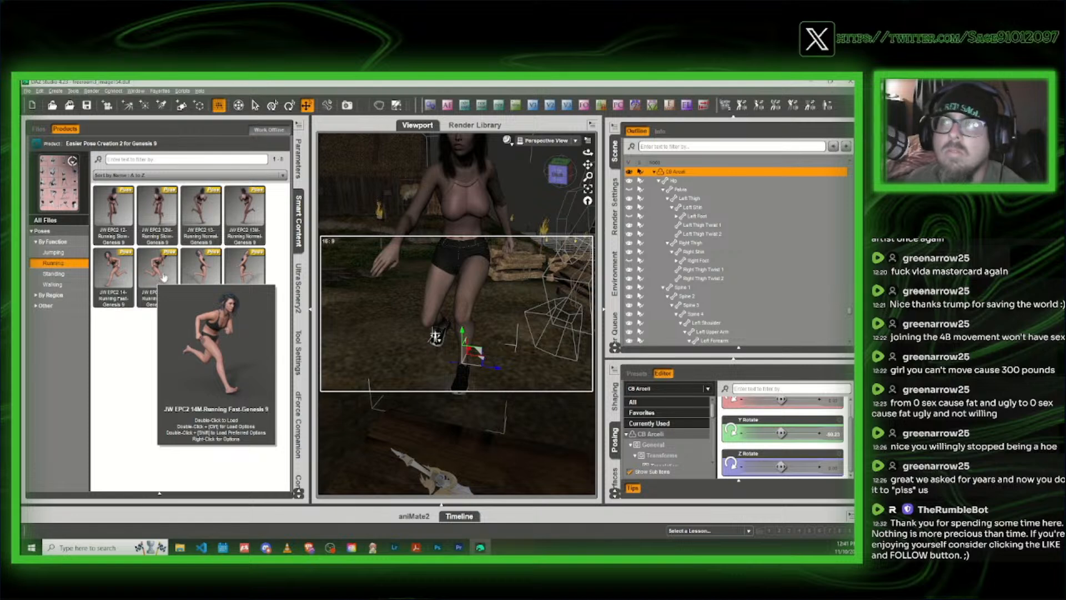
double_click(163, 277)
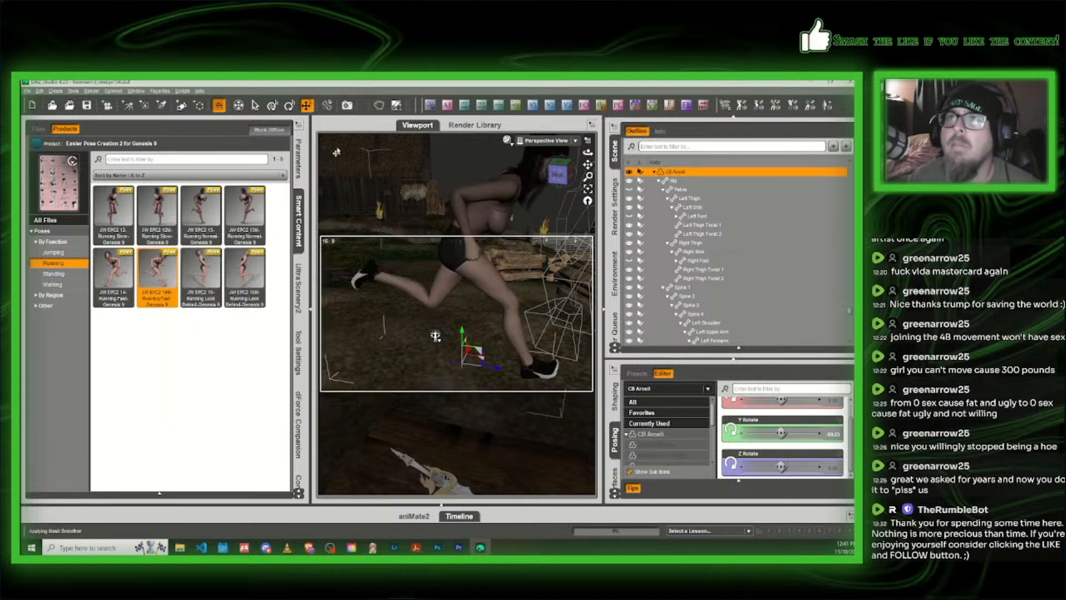
Step: Rotate the running woman so her back faces the view and move her farther away from the table
key("ctrl+r")
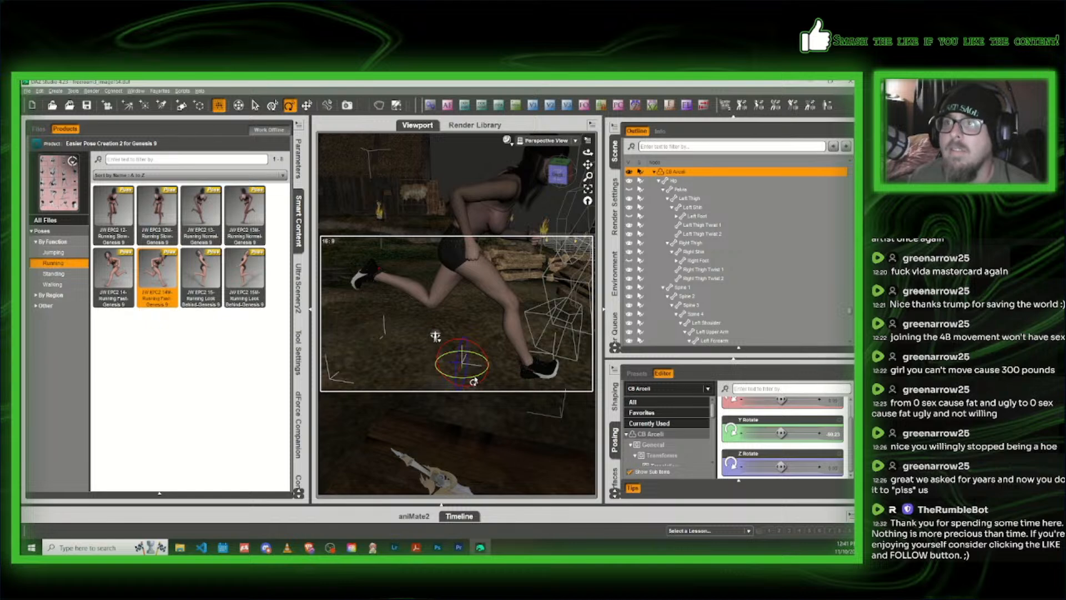
left_click_drag(472, 381, 493, 364)
key("ctrl+t")
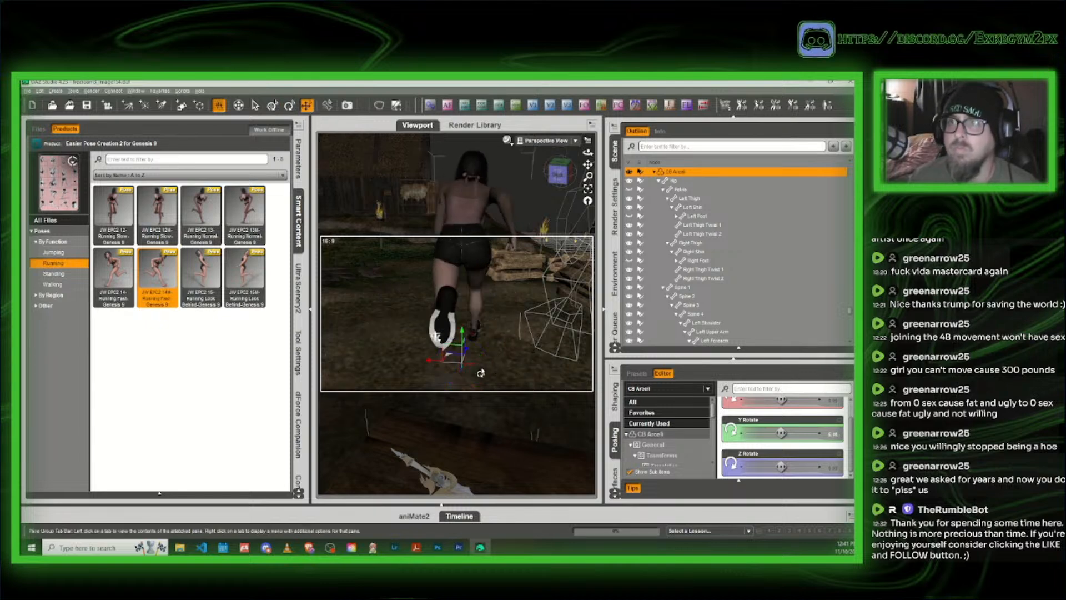
left_click_drag(449, 358, 441, 297)
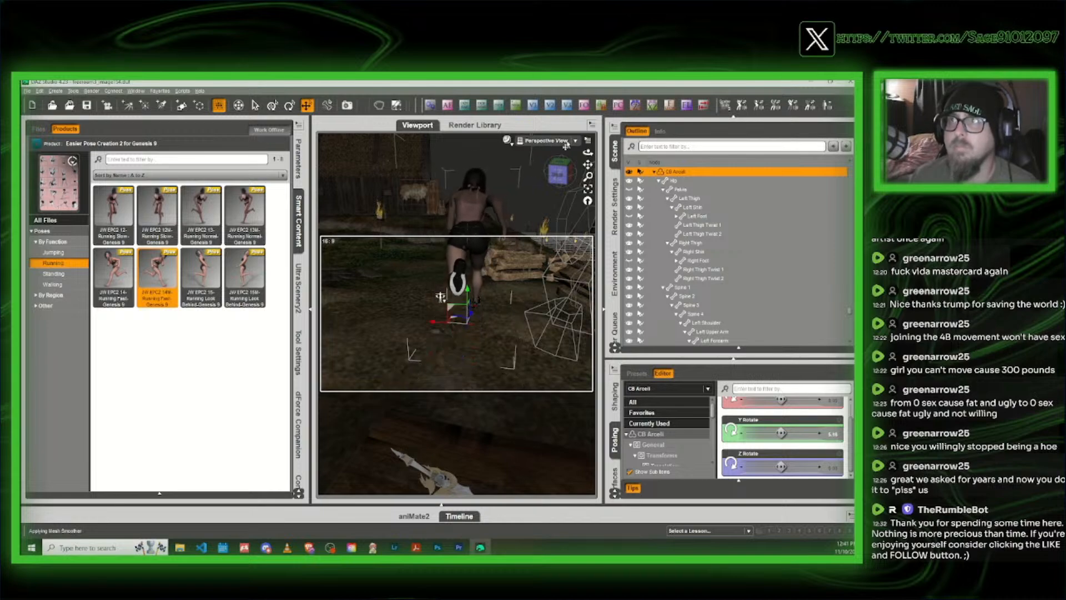
Step: Slide the woman forward in her running direction from a side view and reset the bend of her right toes
mouse_move(572, 169)
left_mouse_down()
mouse_move(542, 164)
mouse_move(562, 169)
mouse_move(564, 159)
mouse_move(562, 172)
left_mouse_up()
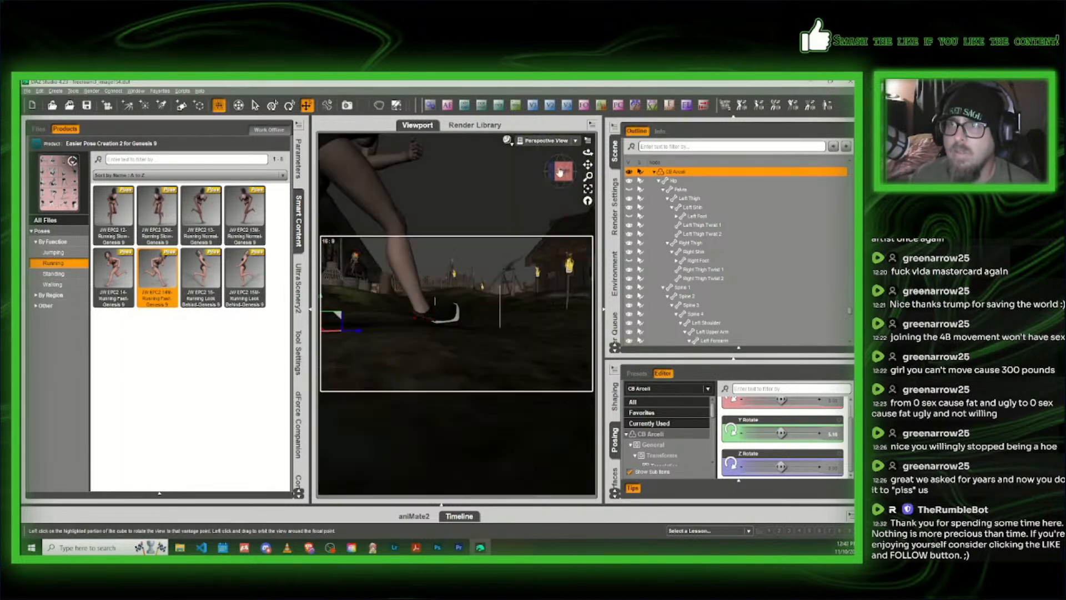
left_click_drag(357, 328, 407, 330)
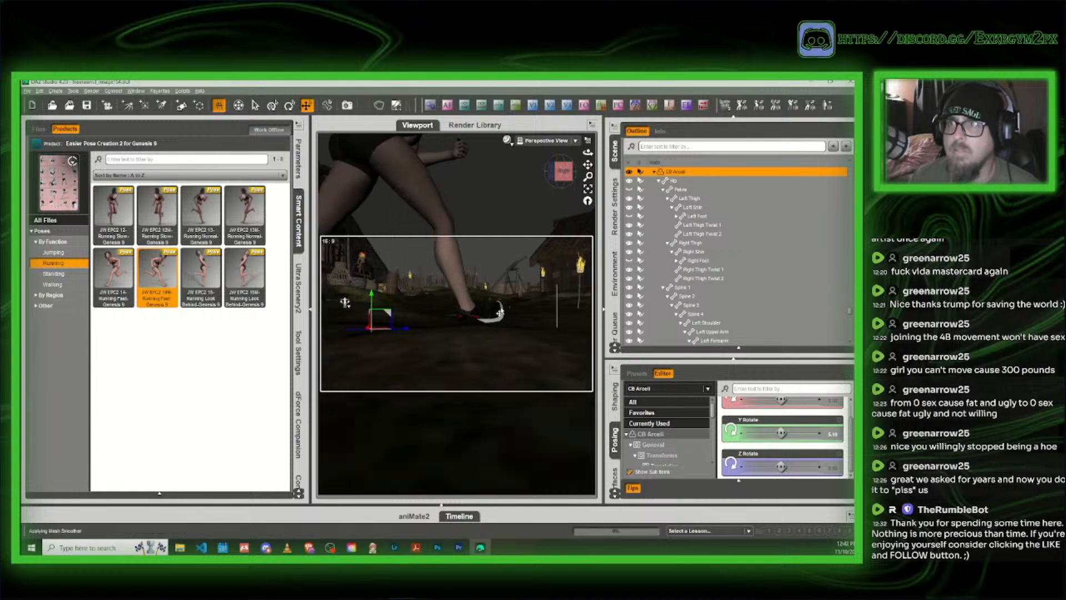
left_click(499, 312)
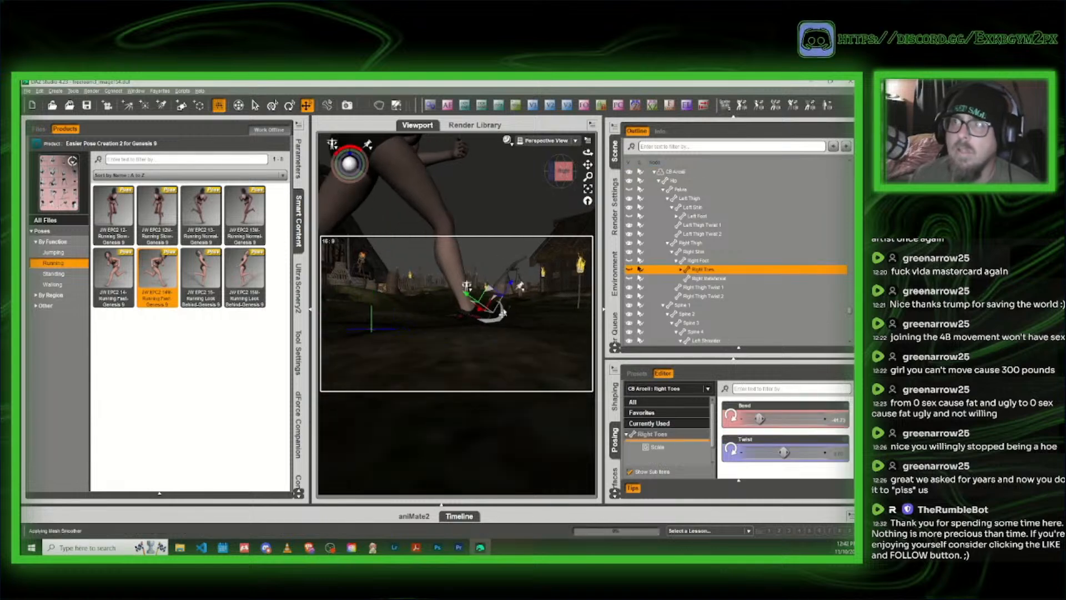
left_click(842, 423, "alt")
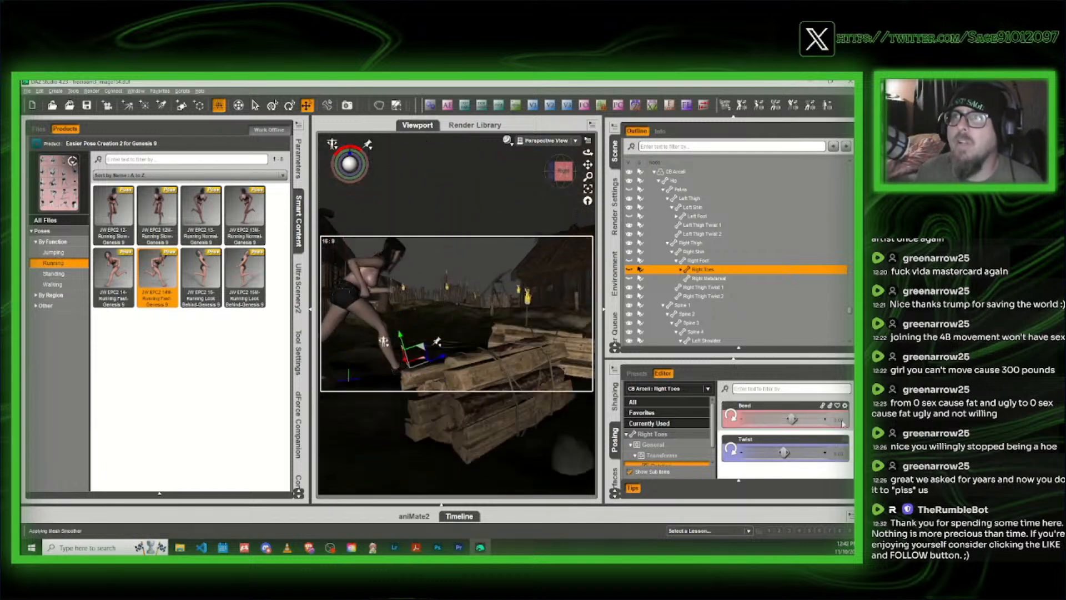
Step: Unhide the Michael 9 HD man and move him along the ground to the area ahead of the running woman
left_click(559, 173)
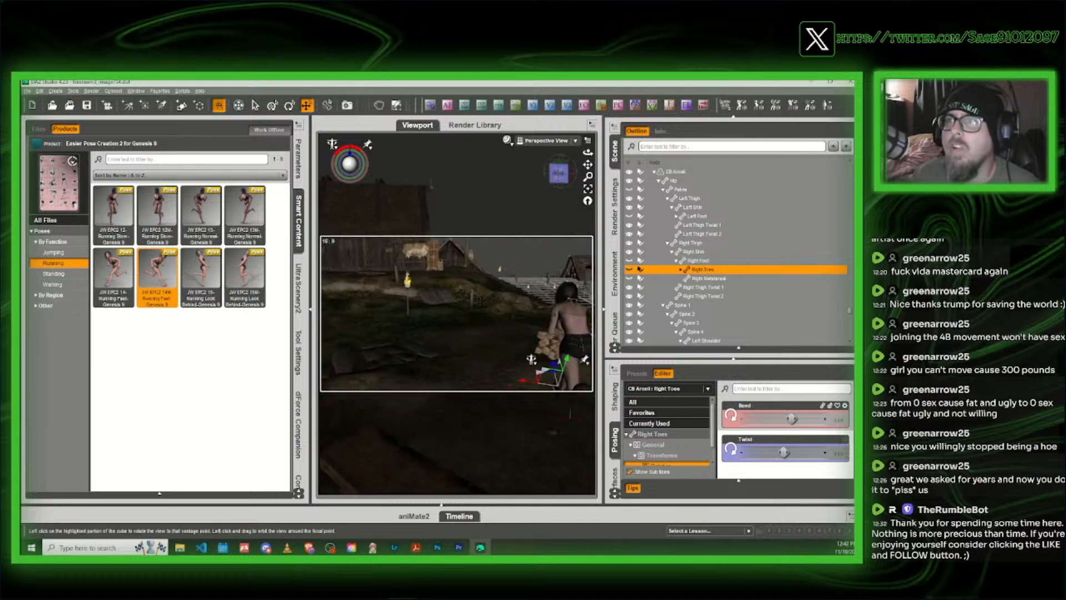
scroll(668, 208, "up", 2)
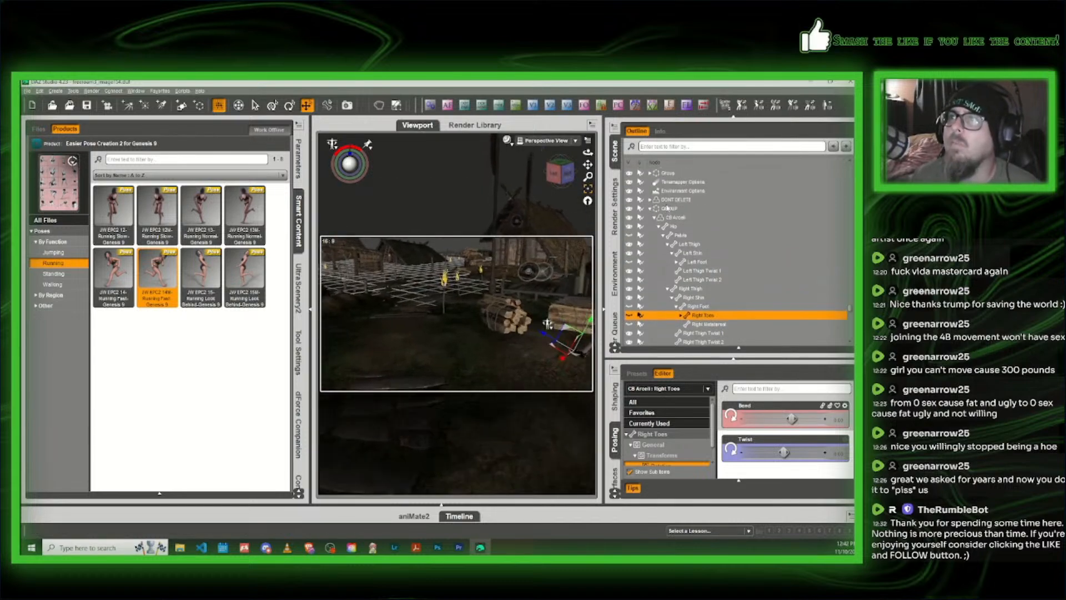
scroll(668, 208, "up", 1)
left_click(654, 223)
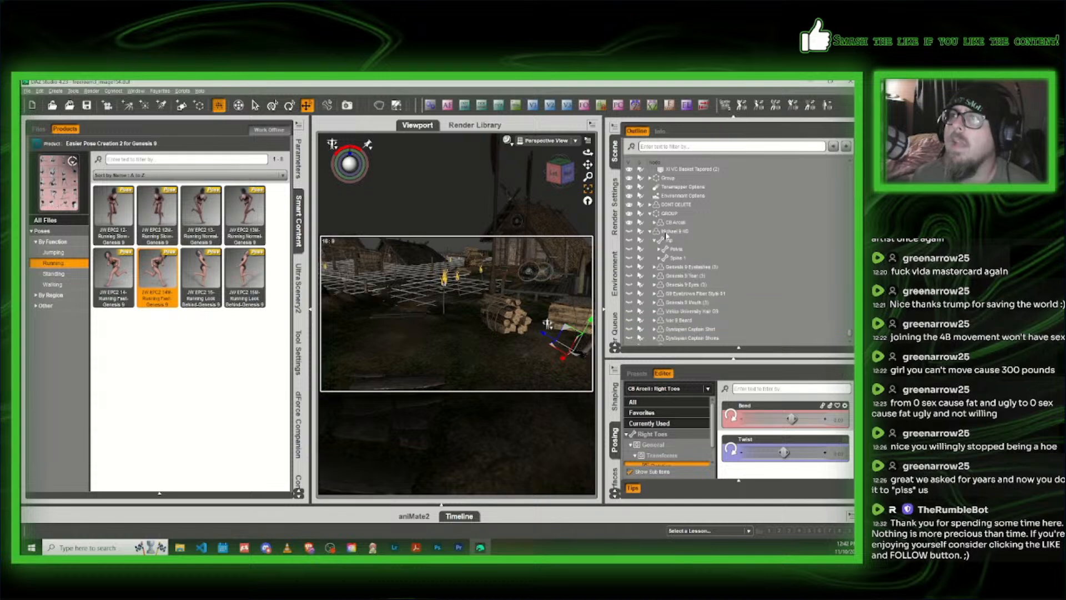
left_click(669, 231)
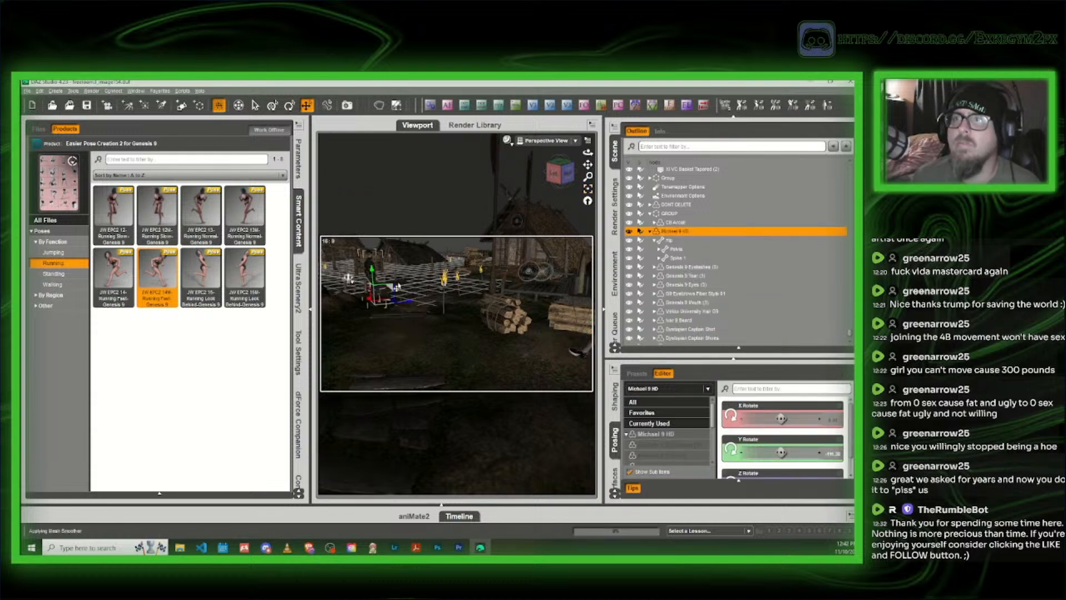
left_click_drag(380, 342, 375, 345)
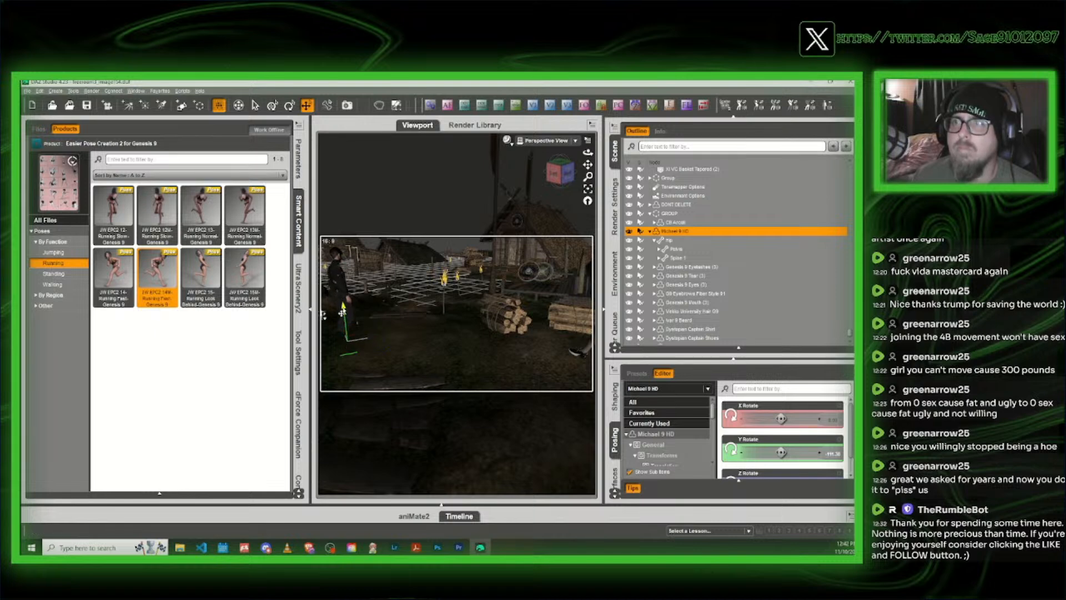
Step: Raise the man to ground level and rotate him to face the running woman
key("a")
key("w")
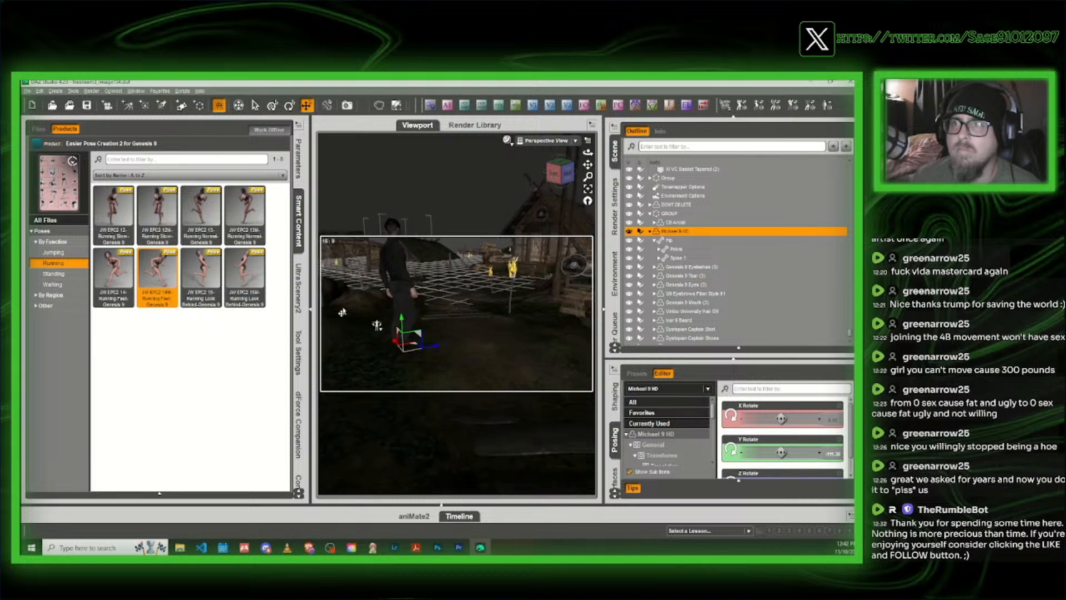
key("w")
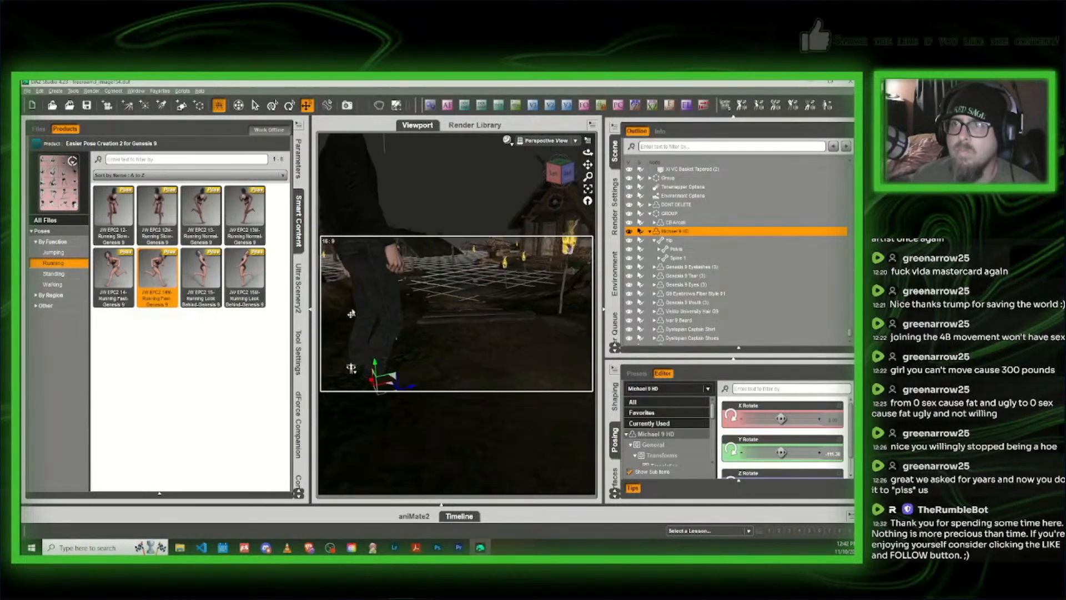
left_click_drag(375, 363, 377, 337)
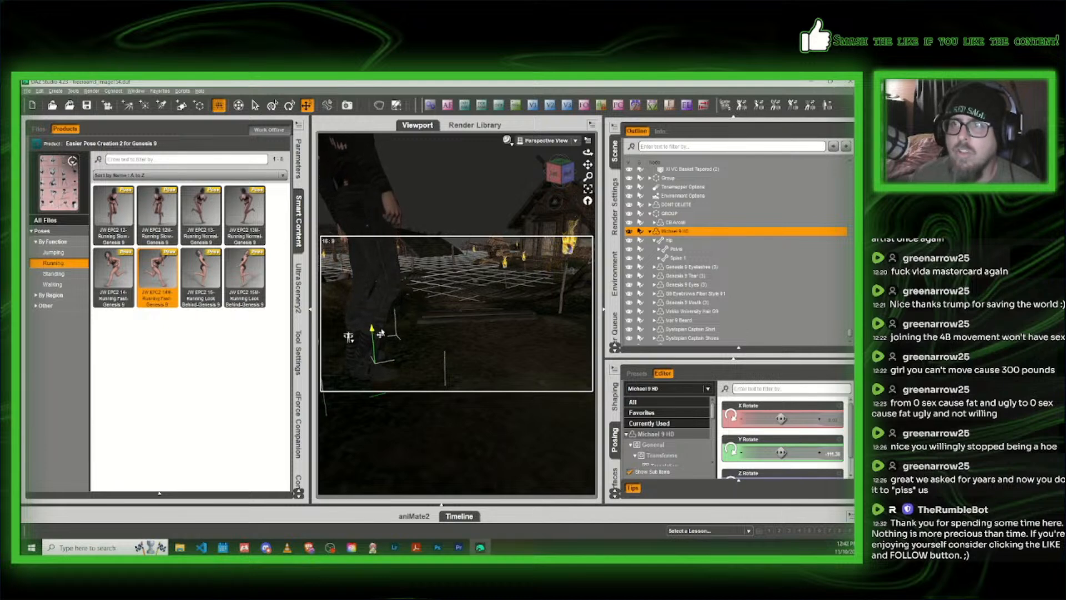
left_click(289, 105)
left_click_drag(388, 381, 381, 382)
left_click_drag(562, 175, 512, 196)
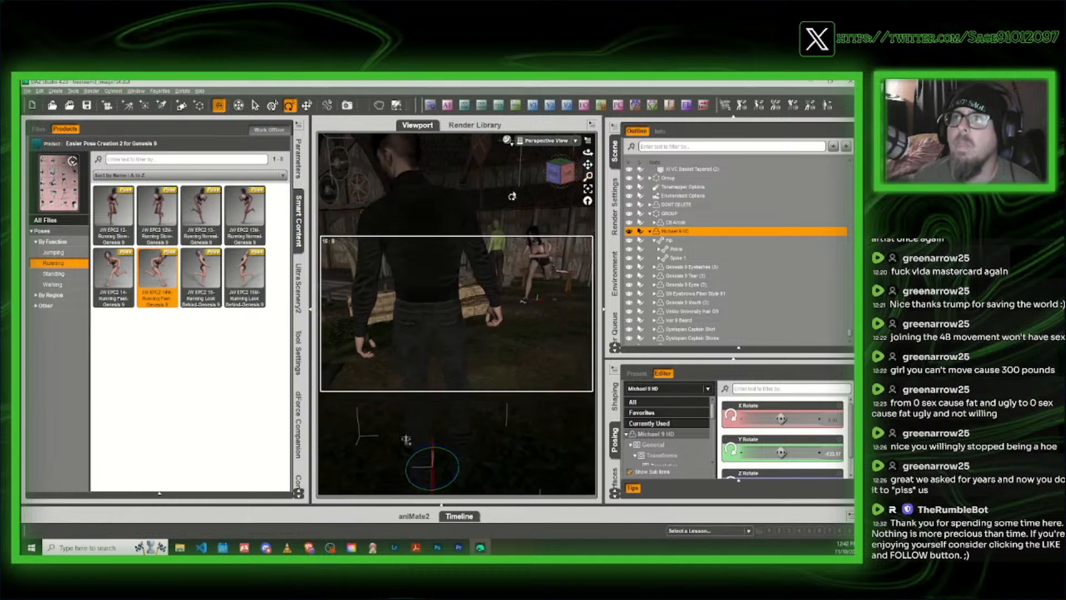
Step: Frame the scene from behind the man and rotate the woman so she runs more directly toward him
left_click(299, 219)
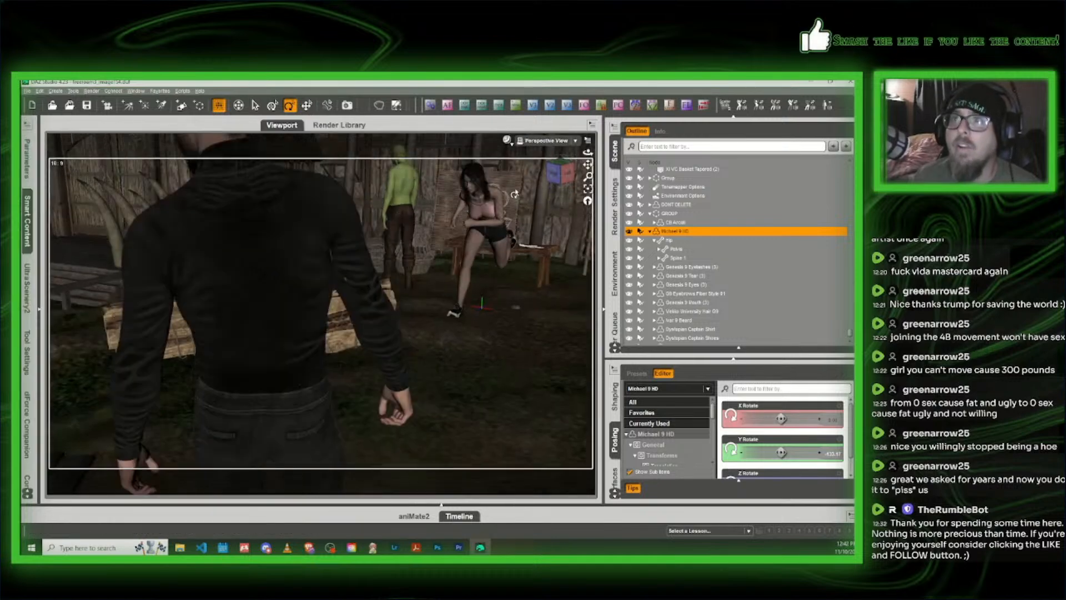
left_click_drag(514, 194, 507, 189)
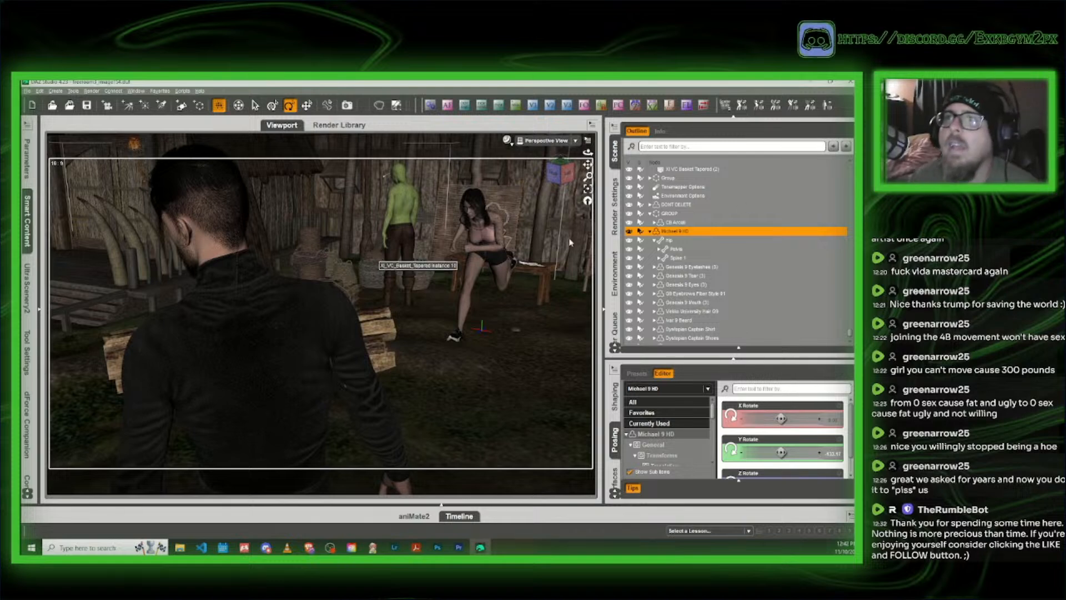
left_click(481, 328)
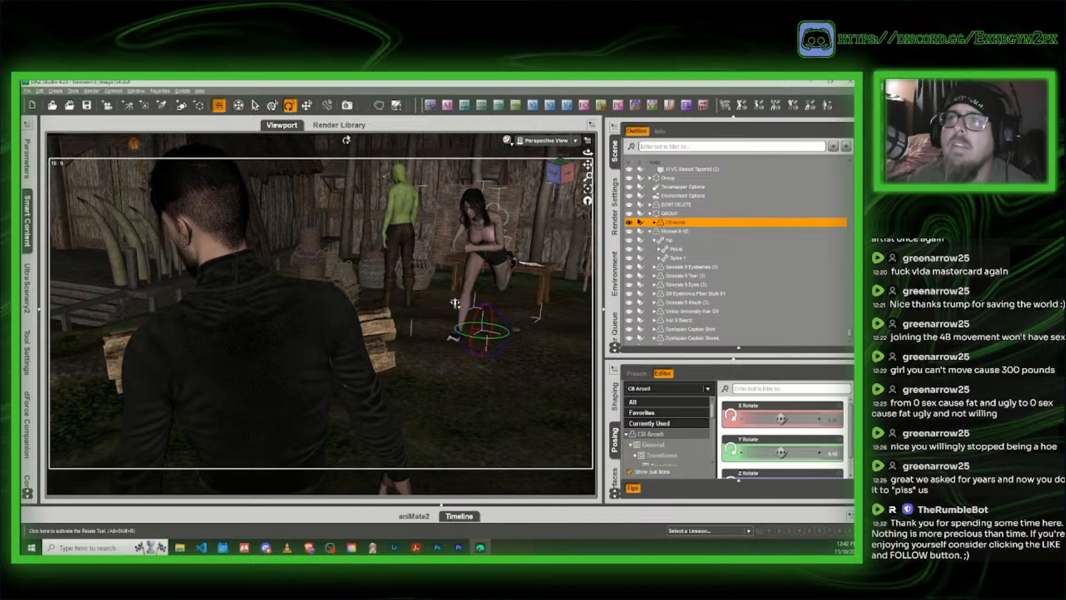
left_click_drag(491, 343, 498, 344)
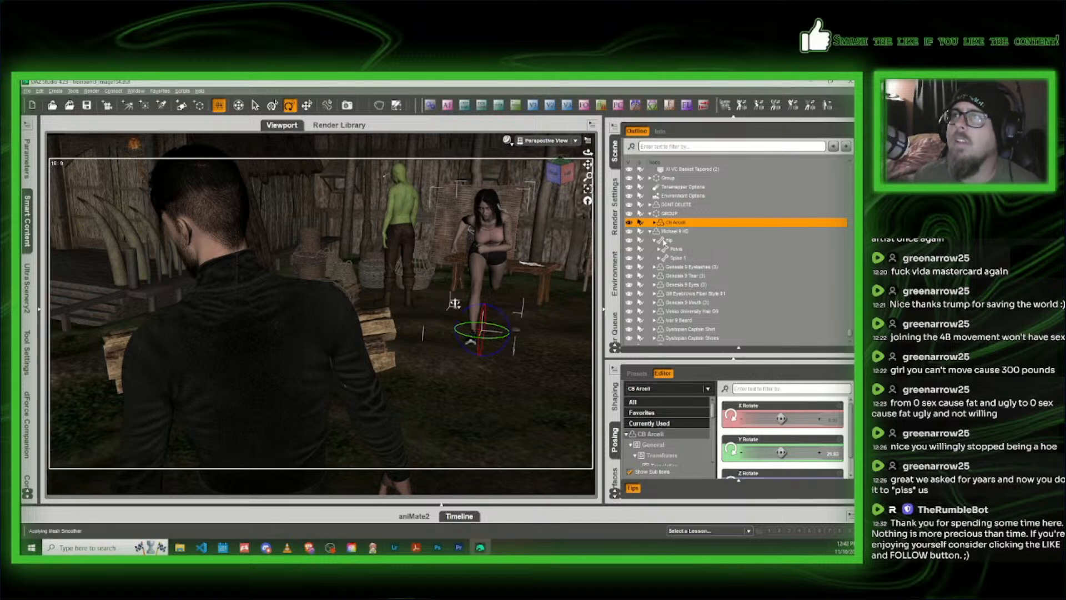
Step: Run the Look at Each Other script on the woman and the man together
left_click(667, 232, "ctrl")
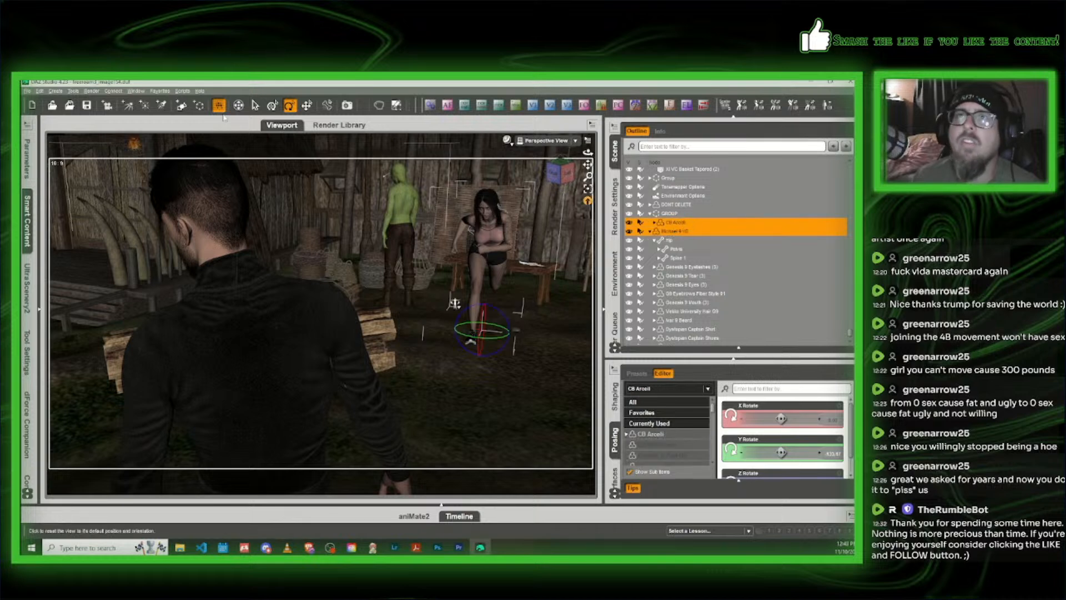
left_click(183, 92)
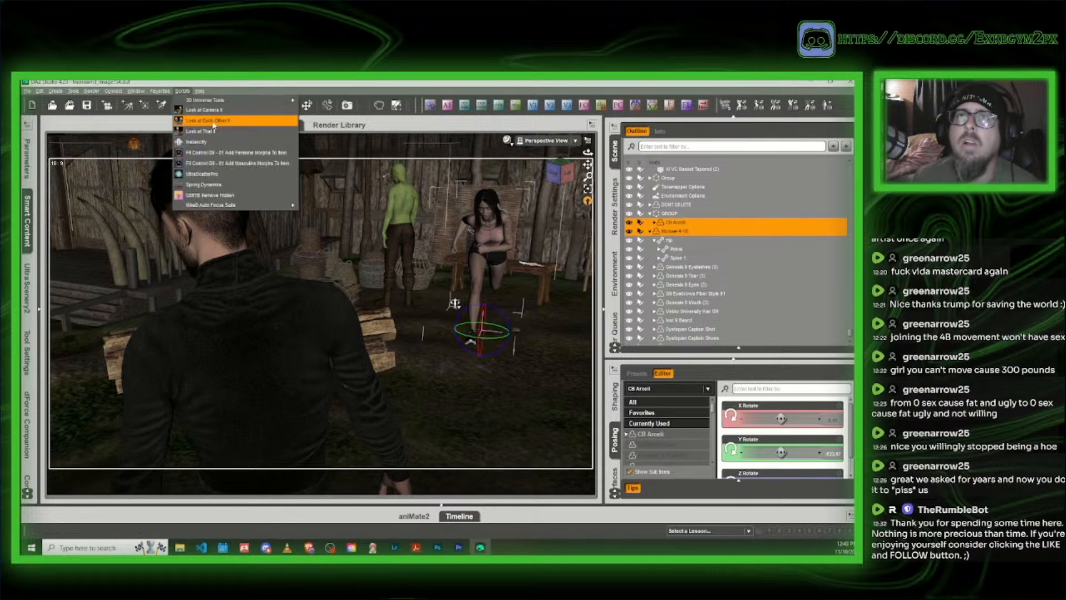
left_click(213, 120)
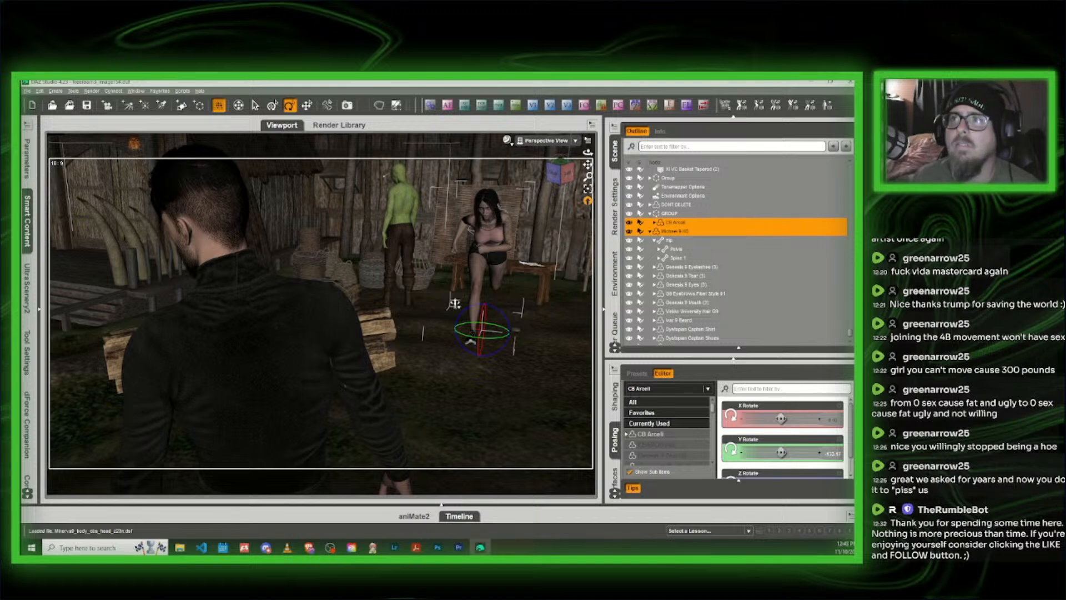
Step: Adjust the twist and side-to-side lean of the man's Spine 3 to square his back to the view
left_click(281, 434)
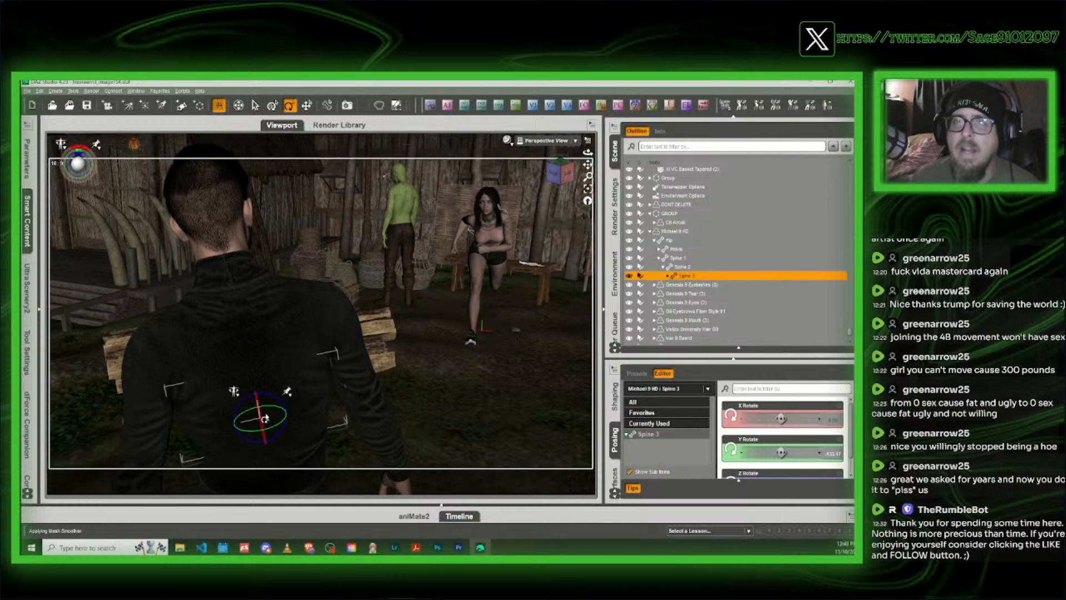
left_click(27, 158)
left_click_drag(173, 398, 195, 398)
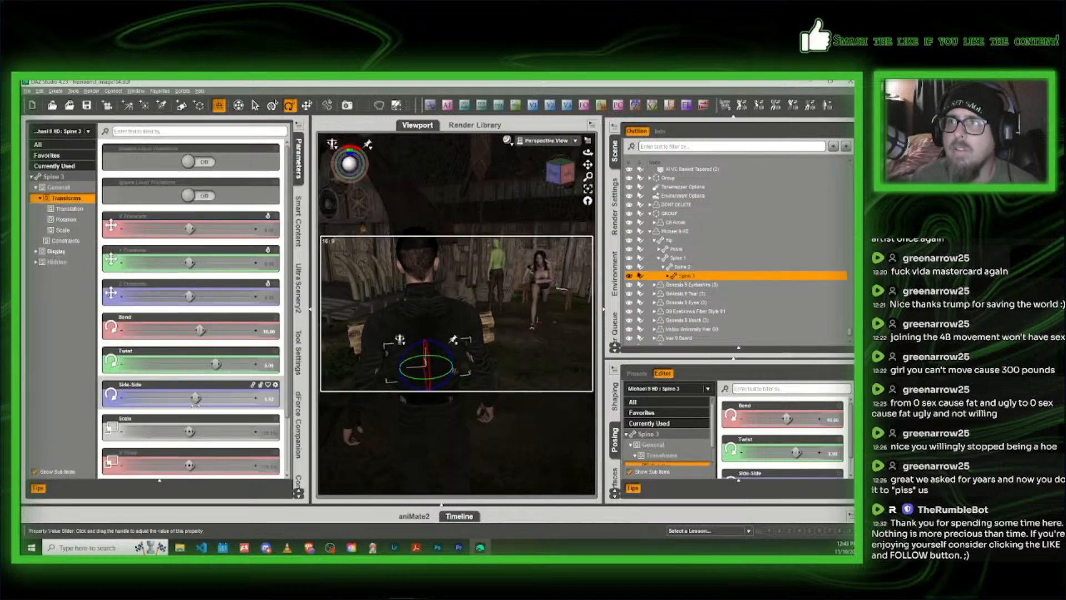
Step: Twist the man's head to about -18.6 and frame the running woman over his shoulder
left_click(423, 265)
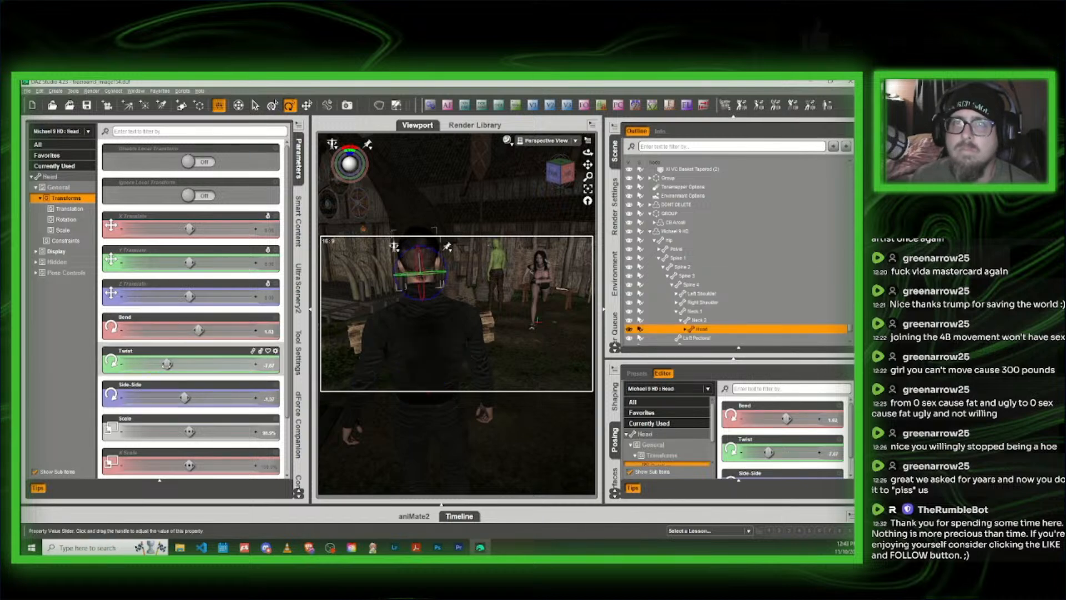
left_click_drag(166, 364, 135, 365)
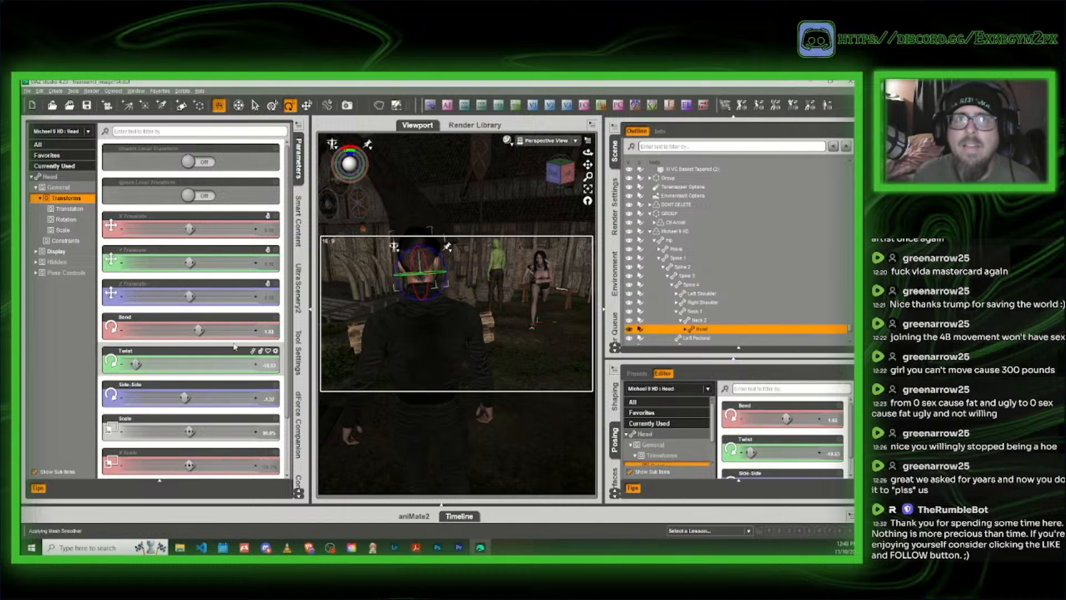
left_click(300, 161)
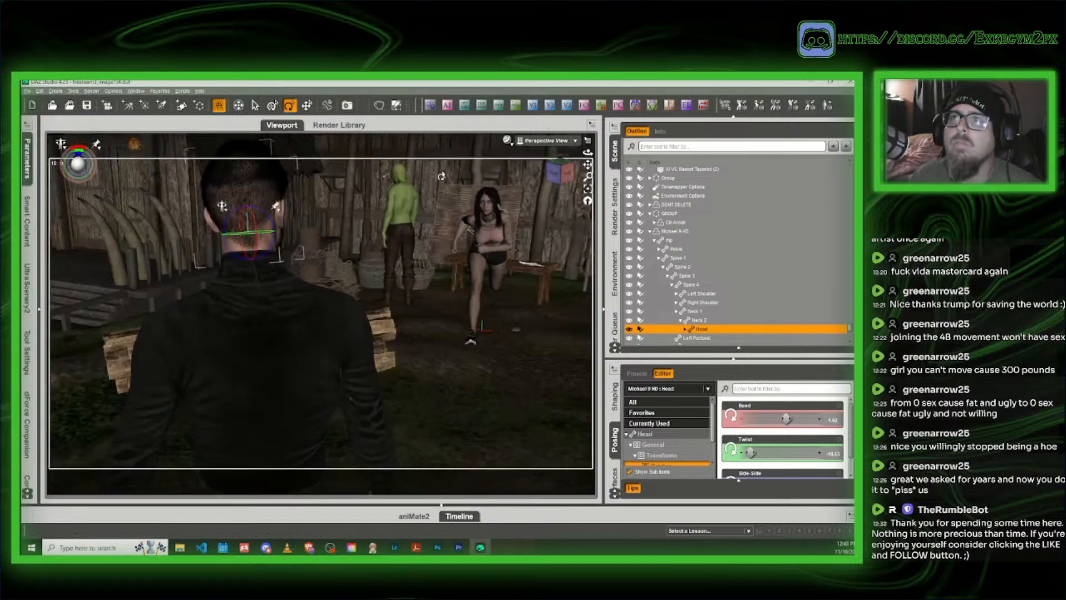
left_click_drag(560, 174, 564, 171)
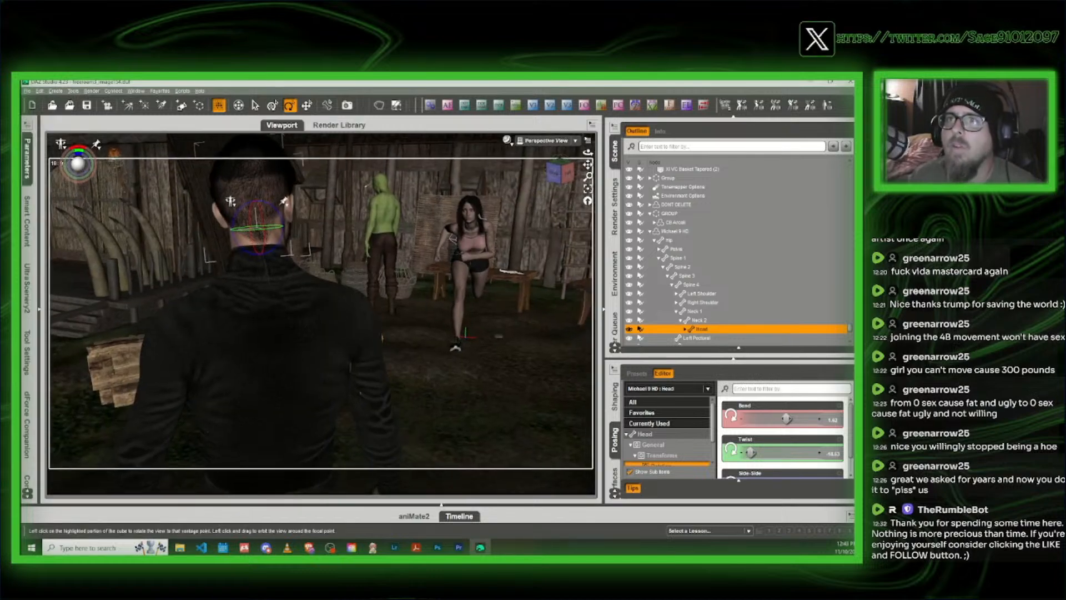
Step: Frame the scene over the man's shoulder and create a camera from this perspective view with the offered focal length
scroll(534, 213, "up", 2)
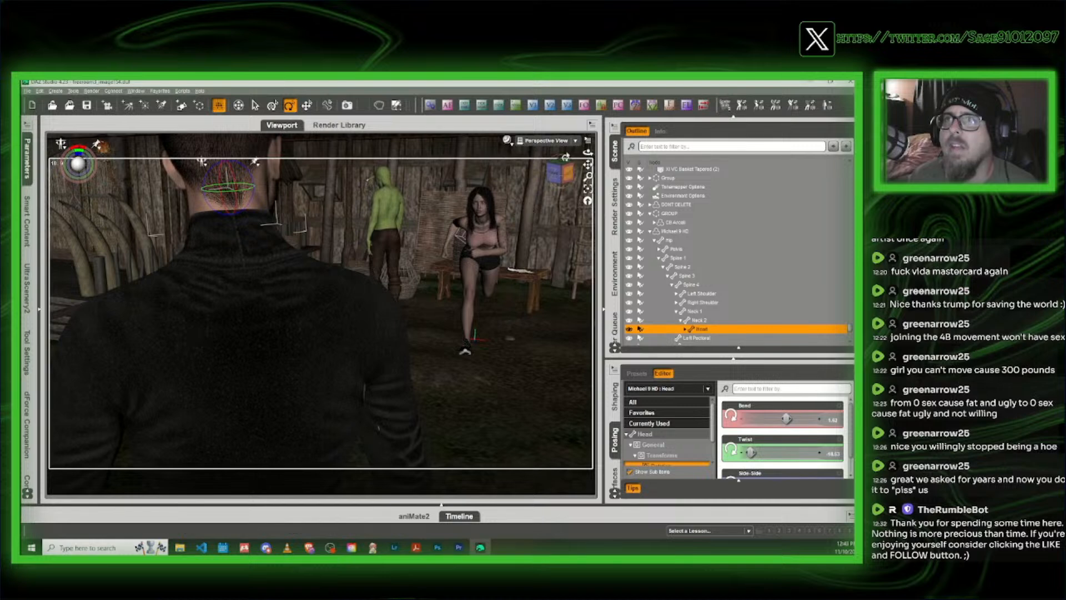
left_click_drag(588, 165, 547, 174)
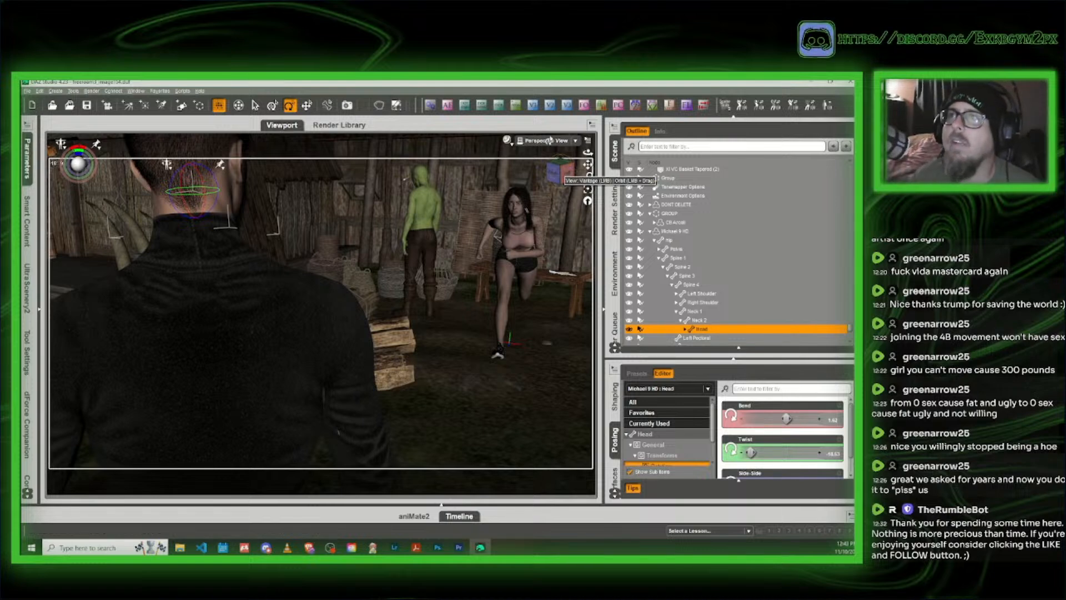
left_click(517, 107)
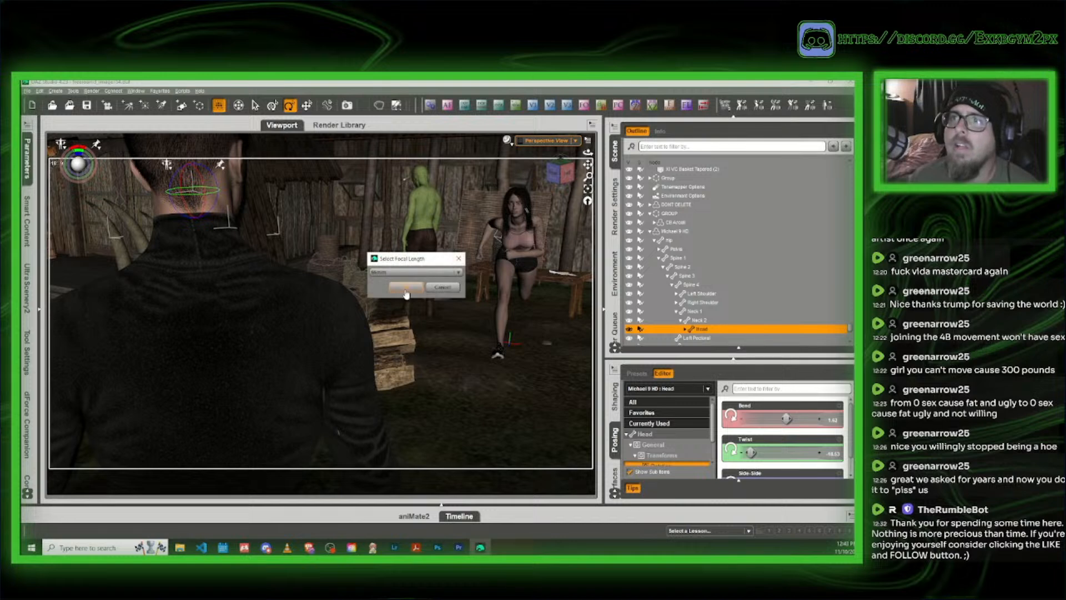
left_click(405, 287)
Step: Delete the old camera from the scene and look through the newly created camera in the viewport
scroll(705, 318, "down", 5)
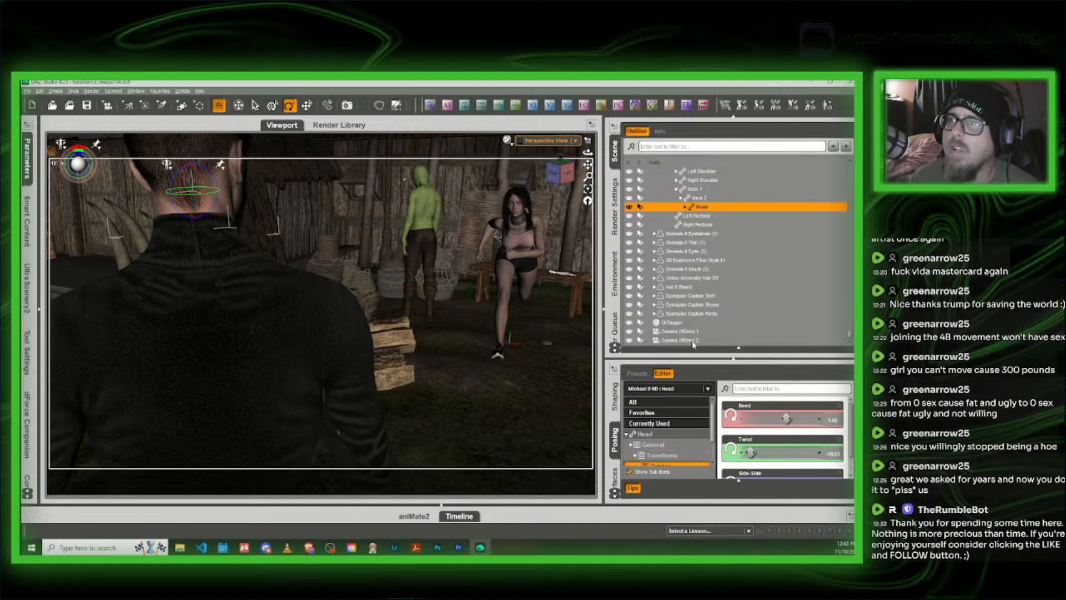
left_click(693, 340)
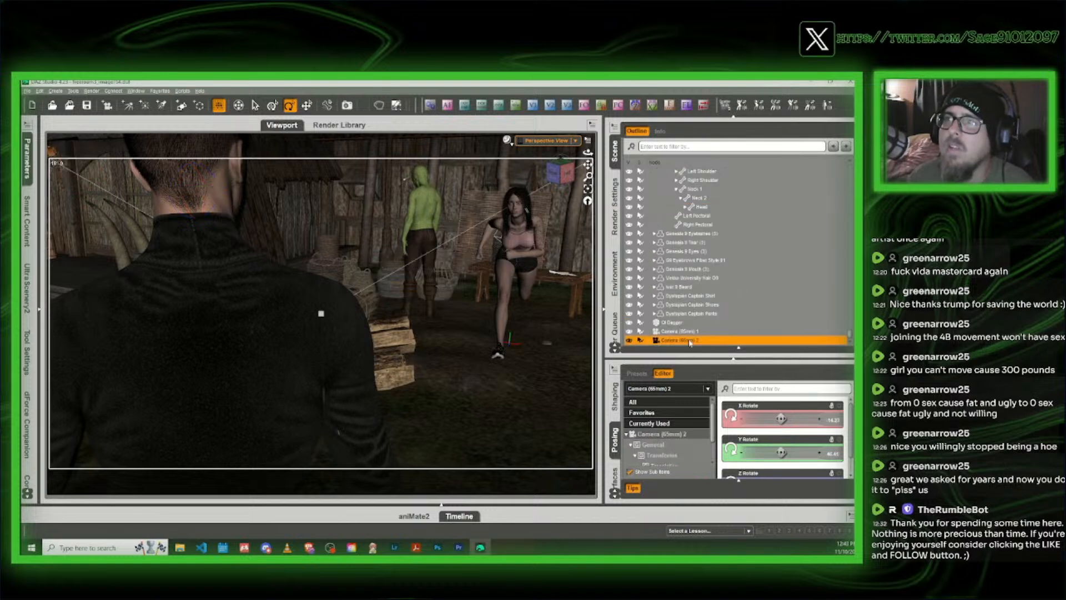
key("Delete")
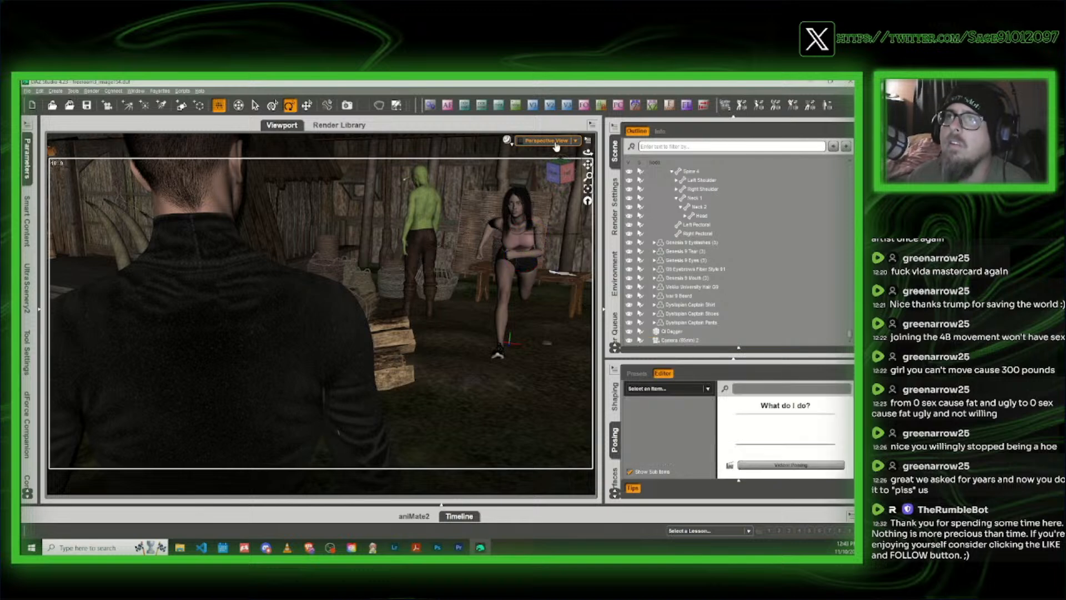
left_click(556, 141)
left_click(547, 217)
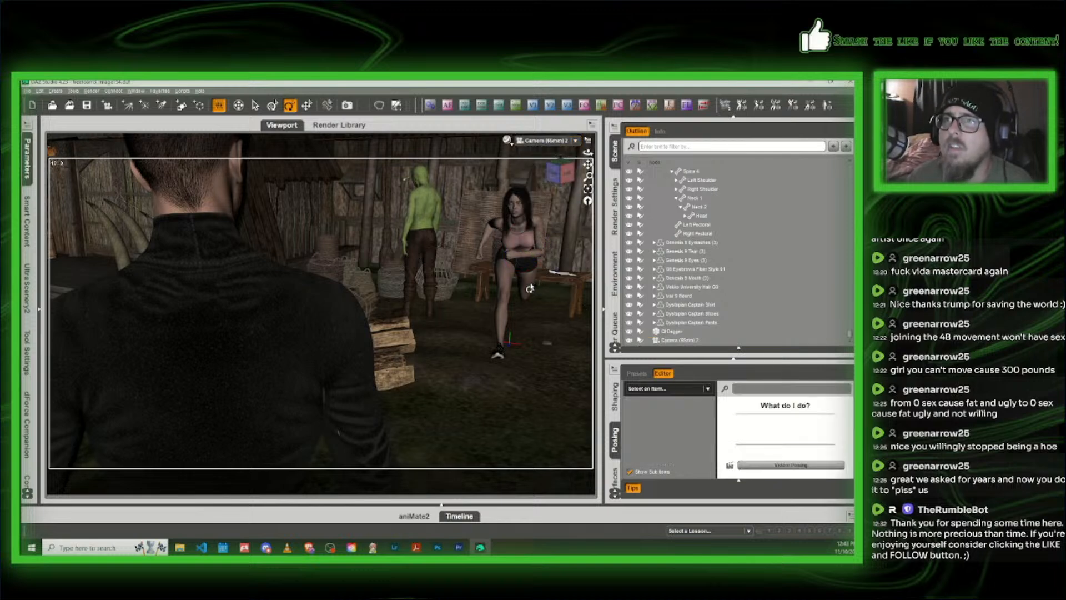
Step: Switch on the camera's auto focus on the running woman's eyes and set its f-stop to the 10 and 1/3 stops value
left_click(529, 288)
left_click(447, 105)
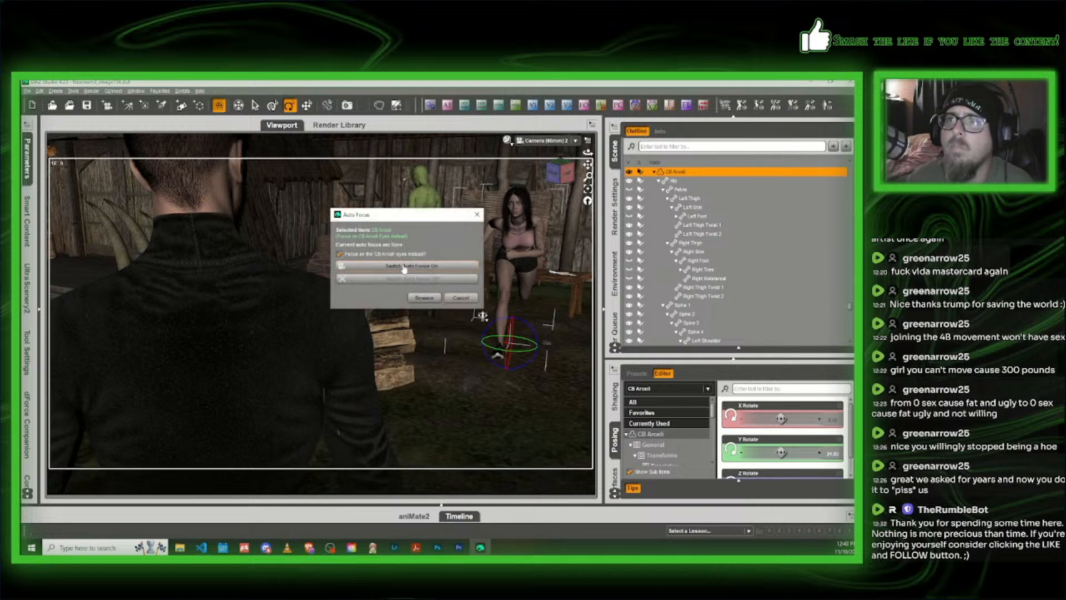
left_click(403, 266)
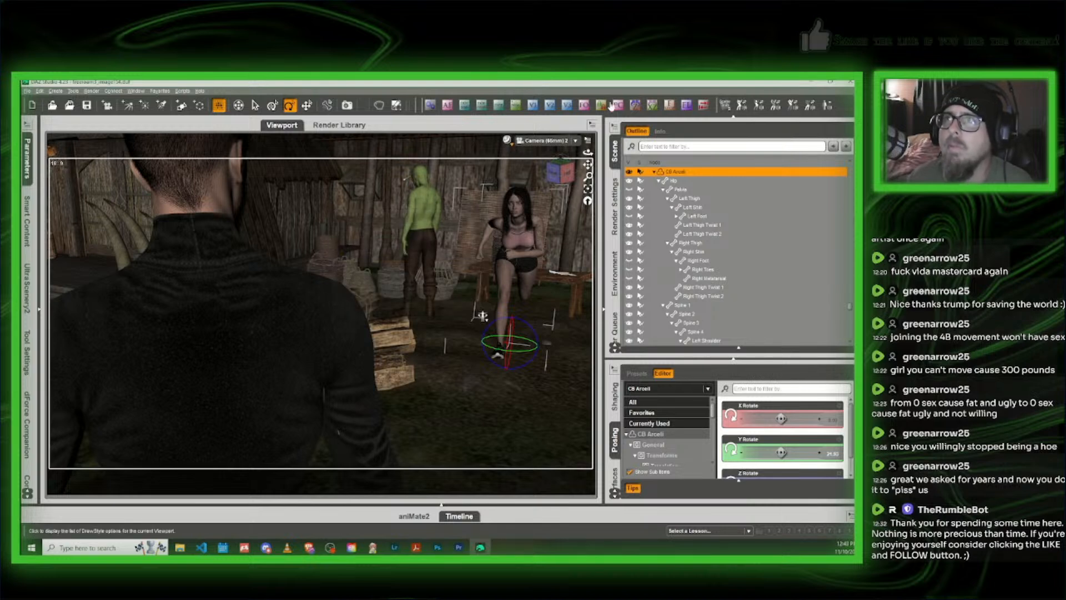
left_click(670, 106)
left_click(441, 229)
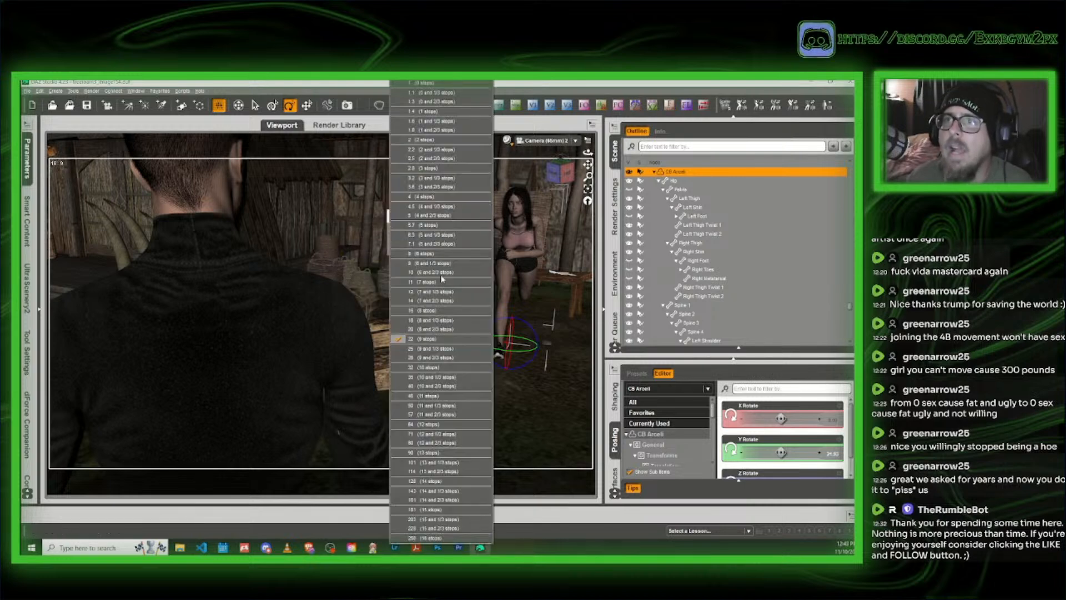
left_click(433, 377)
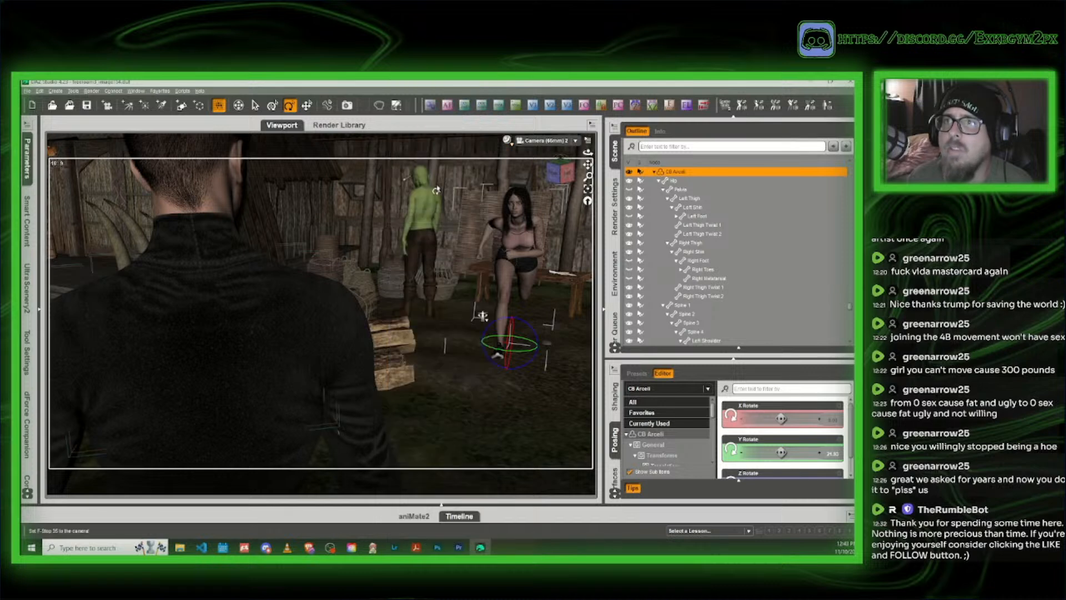
Step: Preview the scene in Iray and set the environment's Dome Rotation to 330
left_click(507, 140)
left_click(509, 256)
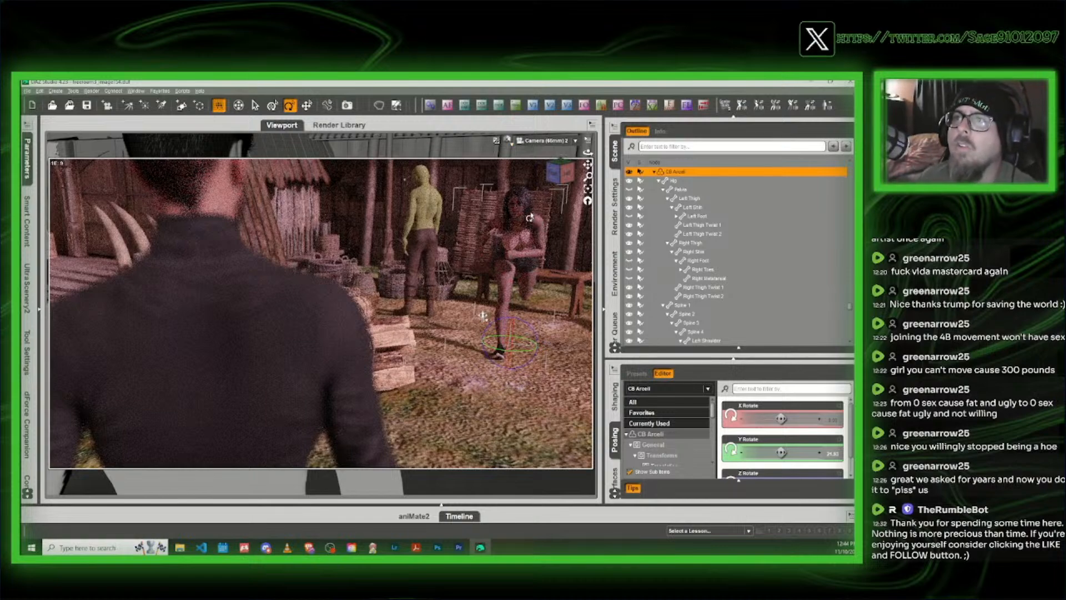
left_click(614, 275)
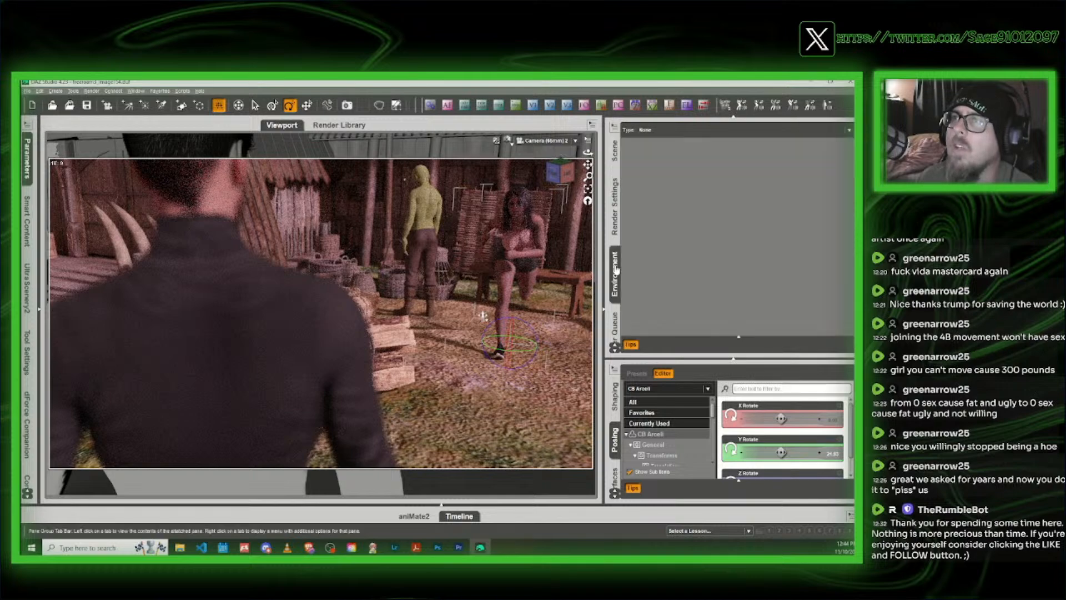
left_click(615, 207)
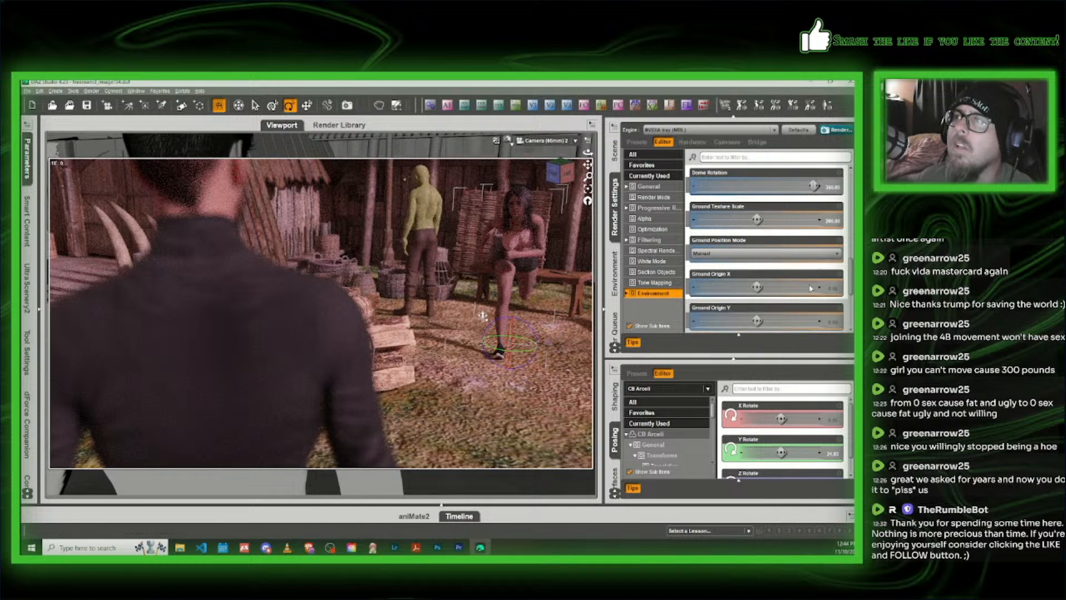
left_click(830, 188)
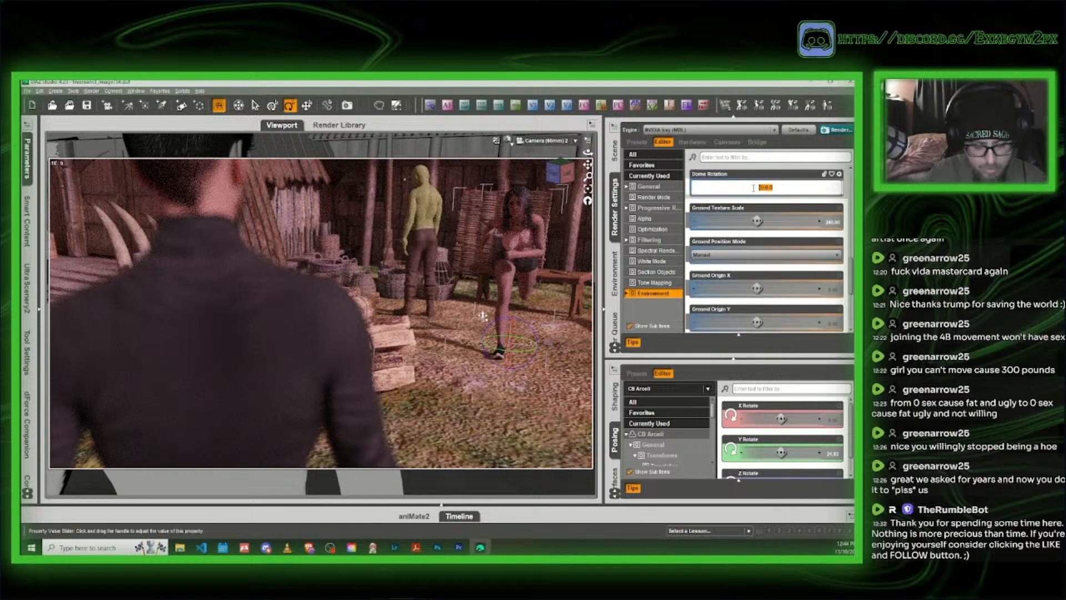
type("330")
key("Return")
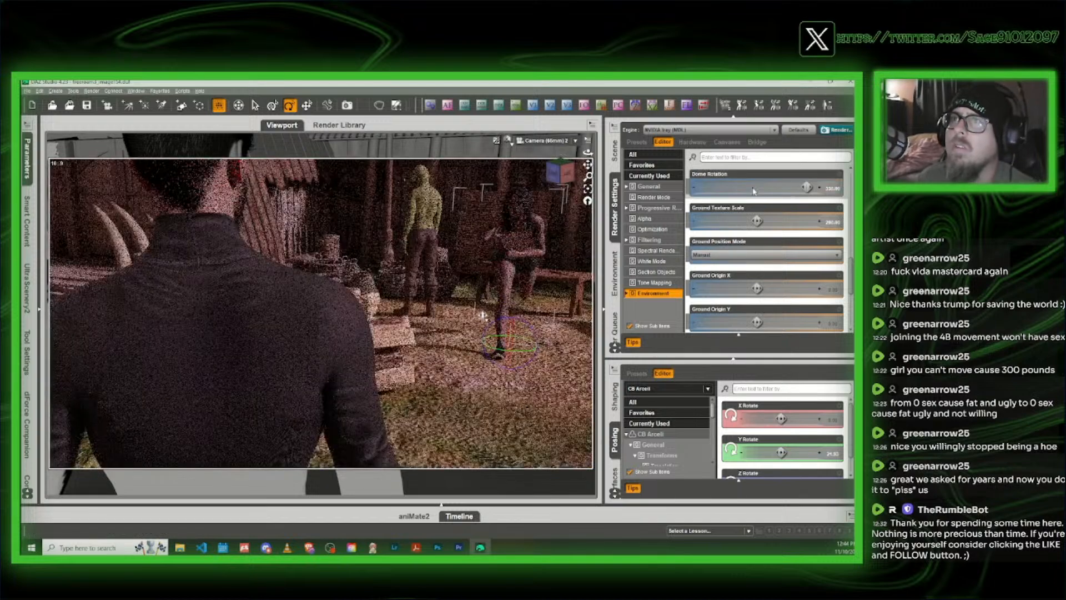
Step: Set the environment's Dome Rotation to 20 and return the viewport to texture-shaded display
left_click(831, 187)
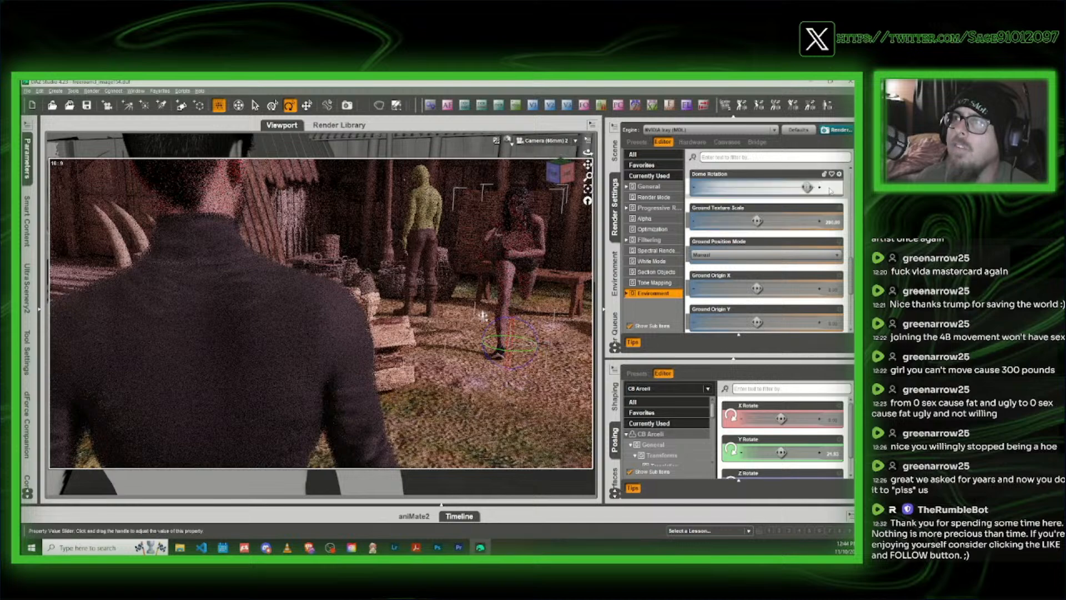
type("4")
key("Return")
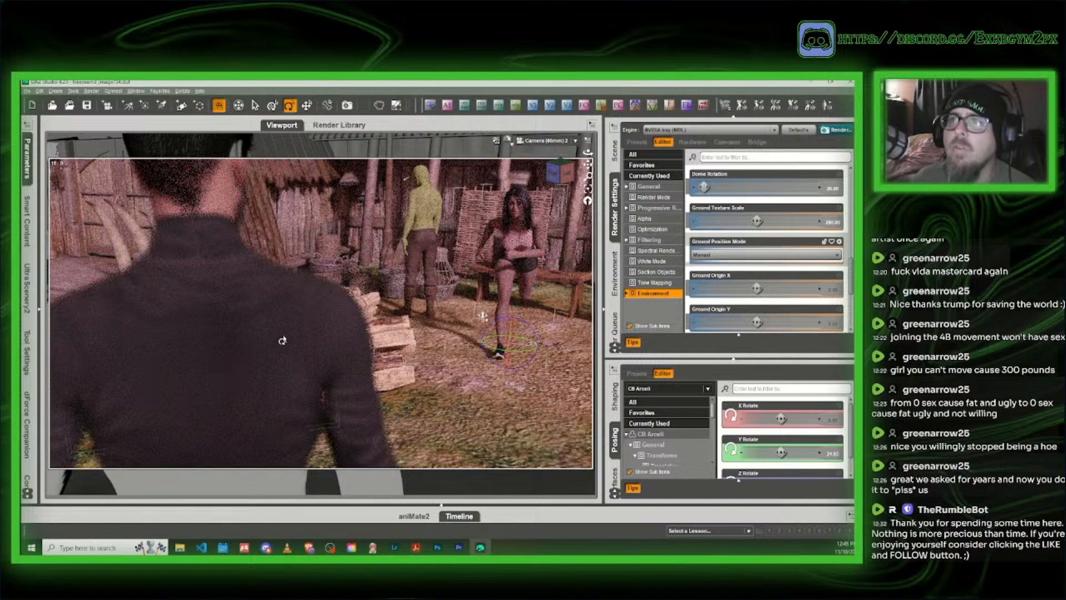
left_click(508, 143)
left_click(516, 243)
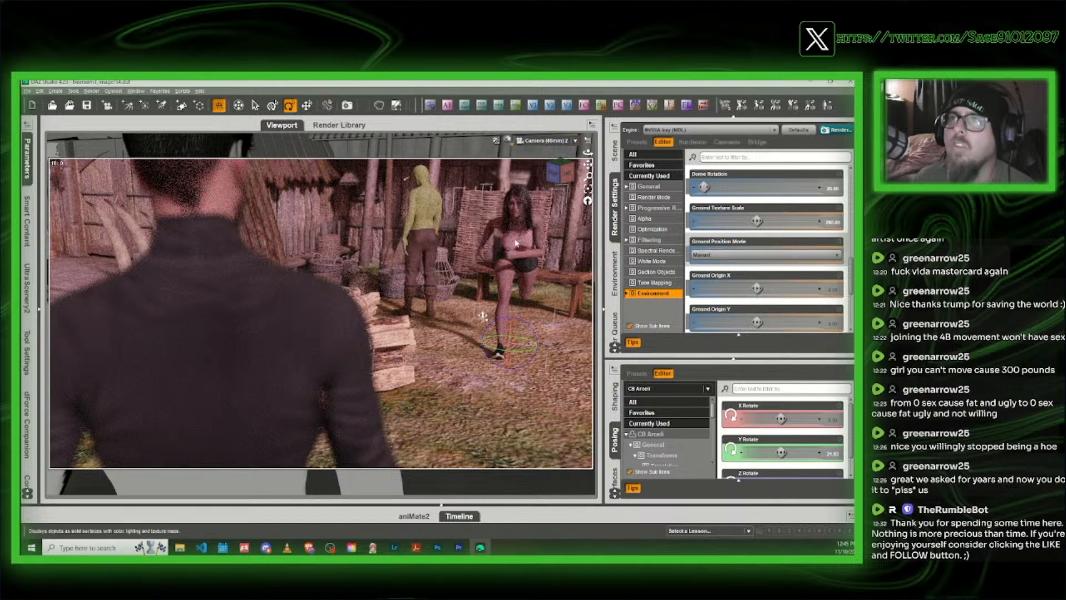
Step: Save the scene as a new file named freeroam3_image155 in the freeroam3 folder
left_click(27, 90)
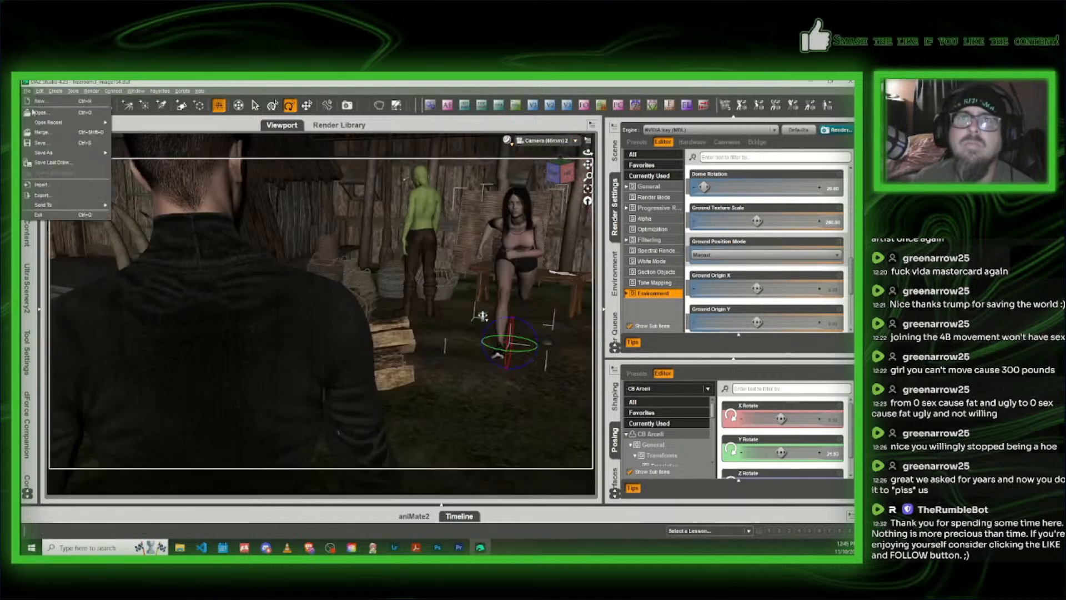
mouse_move(50, 154)
left_click(127, 155)
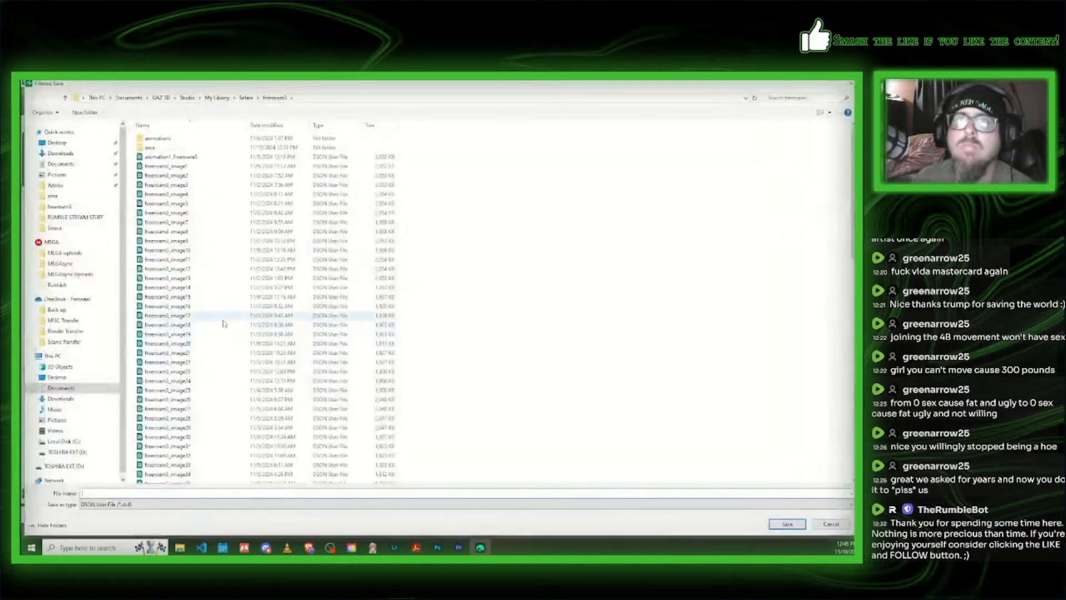
scroll(233, 445, "down", 10)
left_click(233, 441)
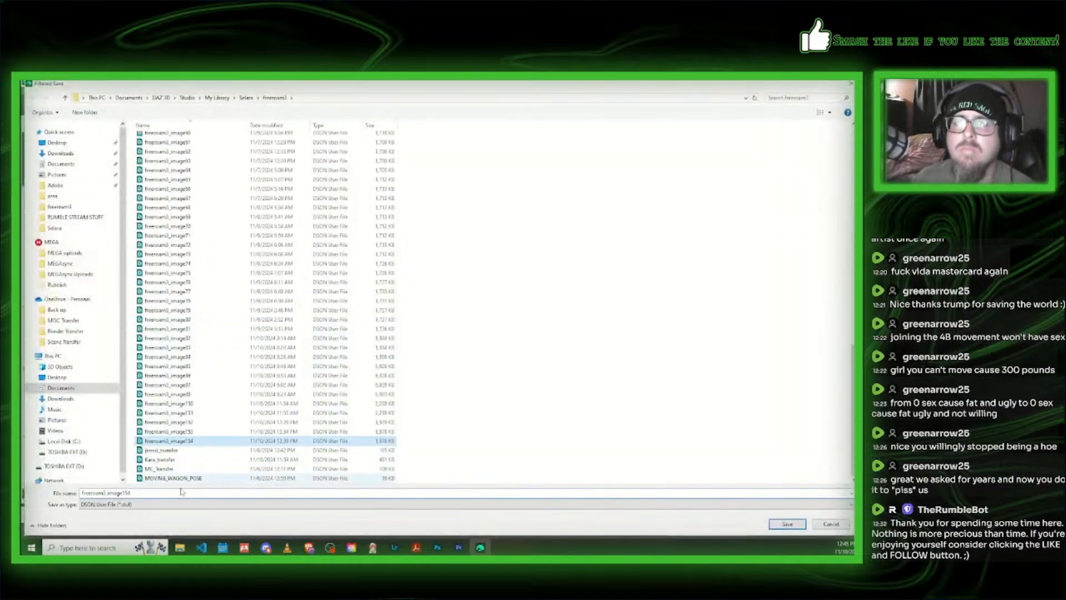
double_click(143, 492)
left_click(143, 492)
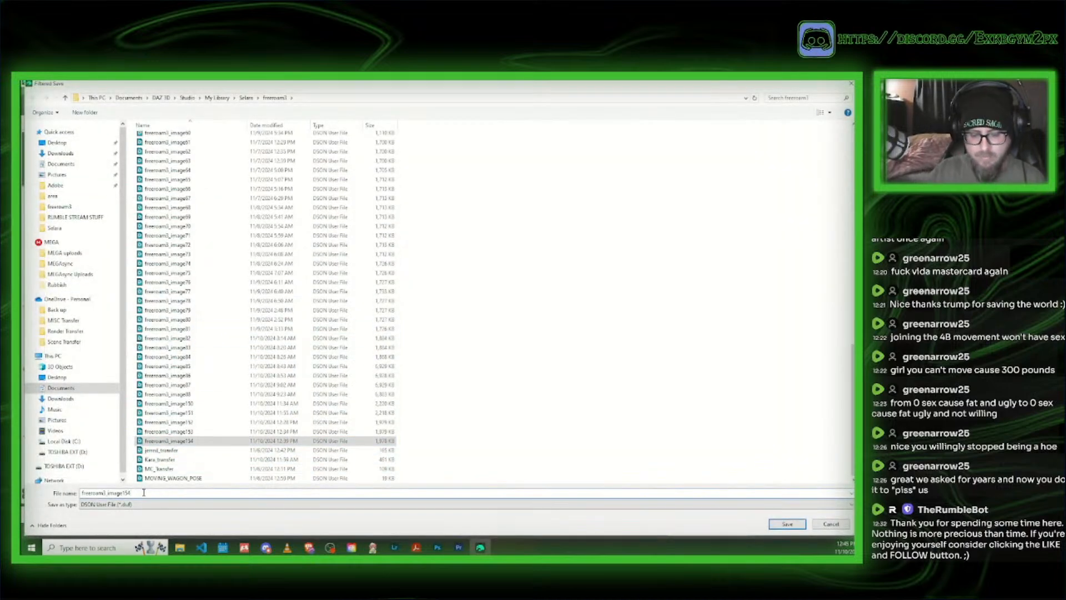
key("BackSpace")
type("5")
left_click(788, 524)
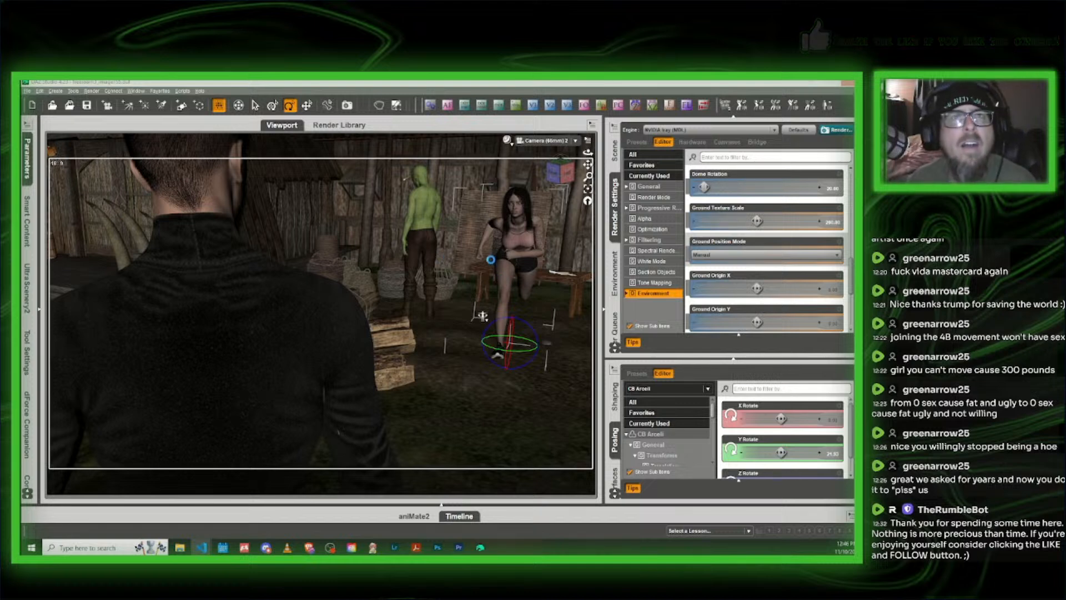
Step: Select the running woman and list the installed Smart Content pose products in the Standing category
left_click(489, 264)
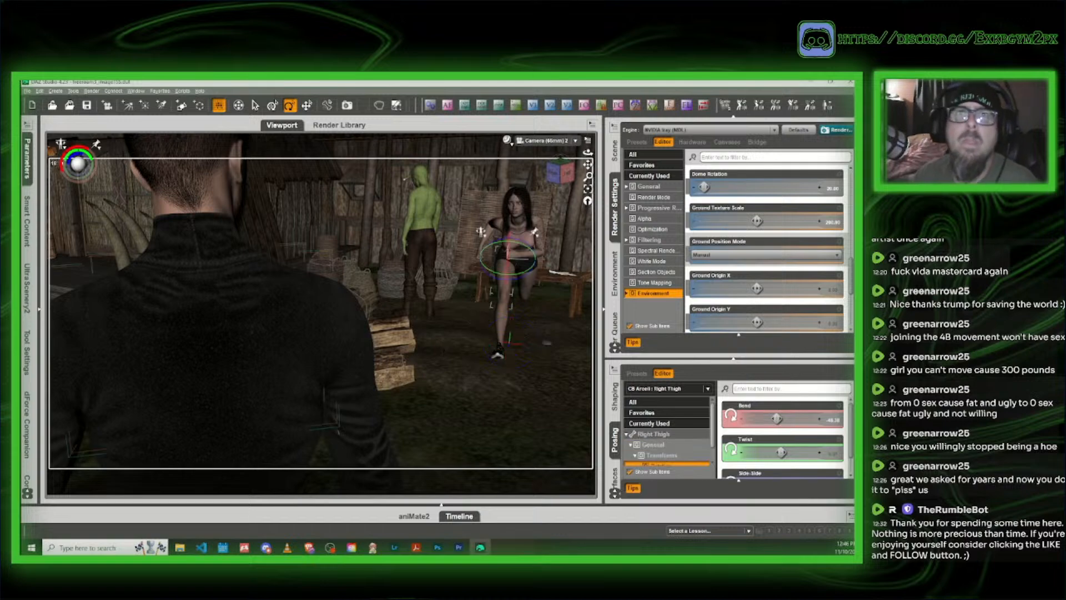
left_click(27, 159)
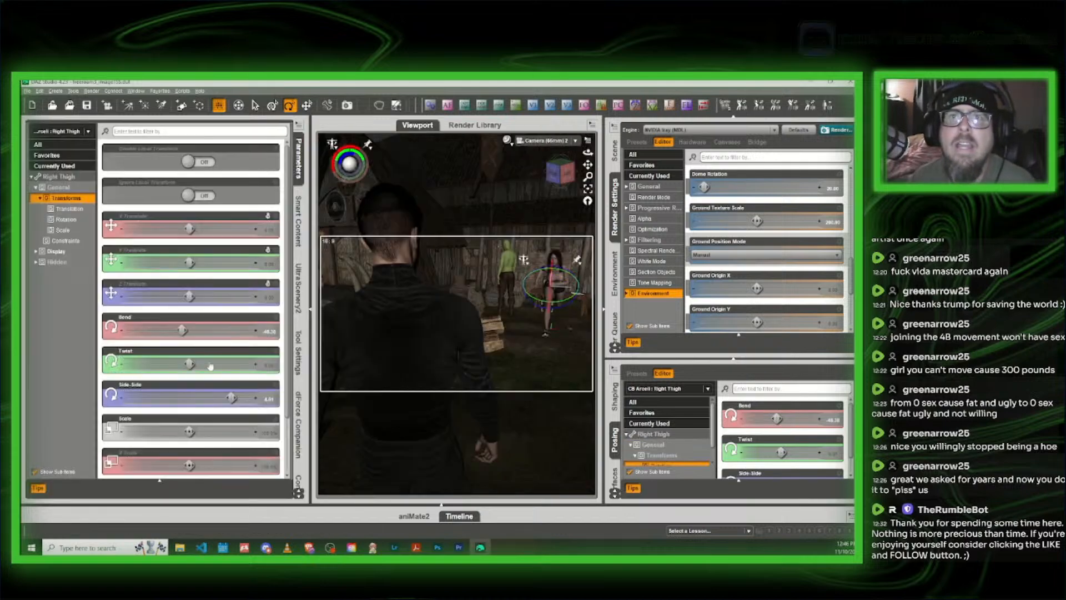
left_click(298, 221)
left_click(45, 263)
left_click(37, 144)
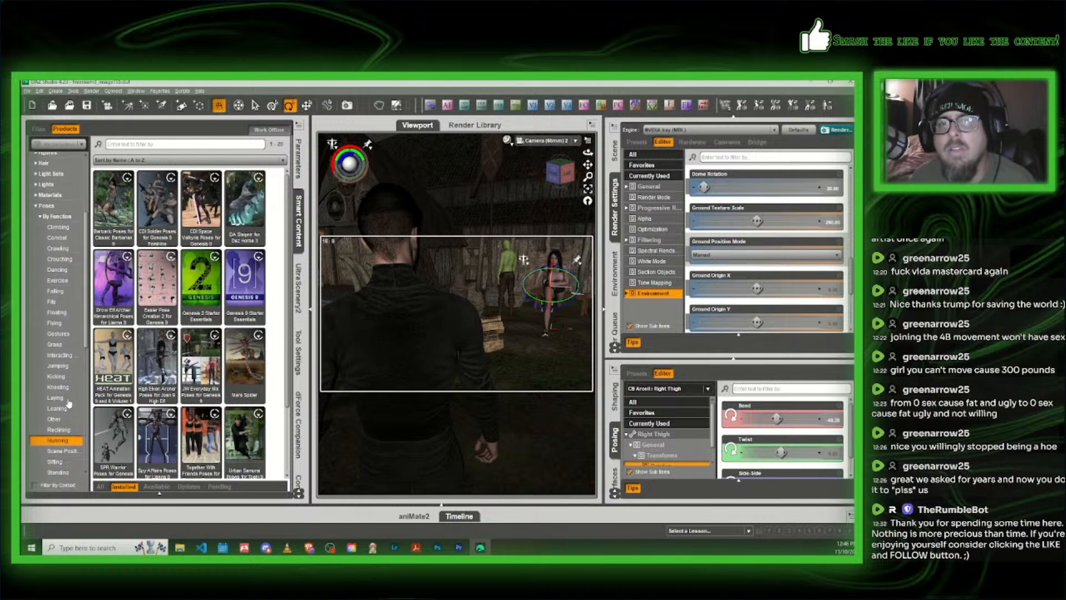
scroll(69, 404, "down", 1)
left_click(58, 442)
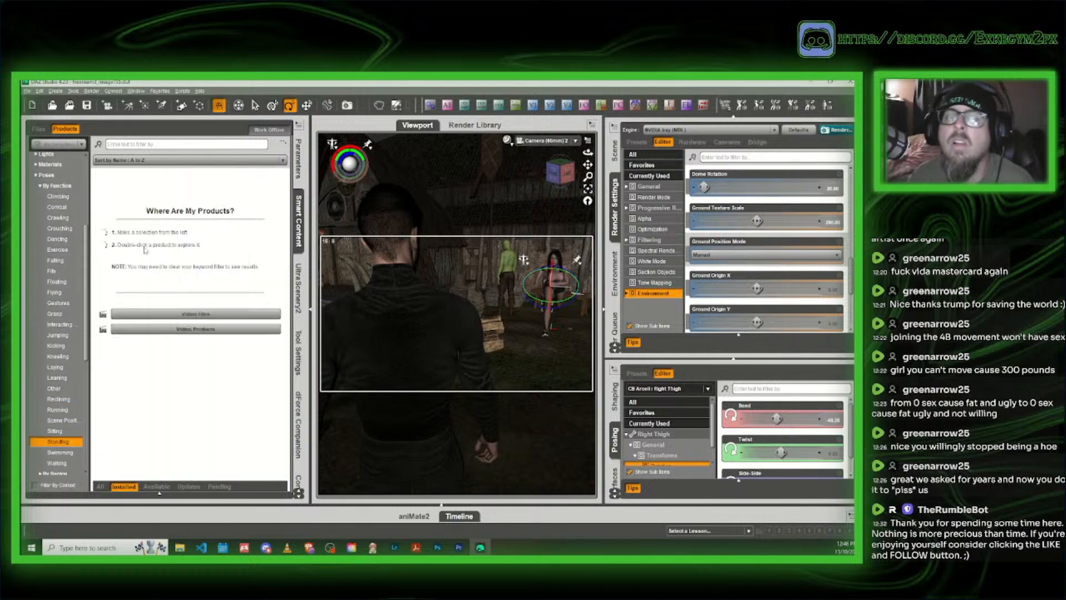
Step: Examine the standing poses in High Class Poses for Genesis 9, 8, and 3 and return to the product list
scroll(195, 259, "down", 5)
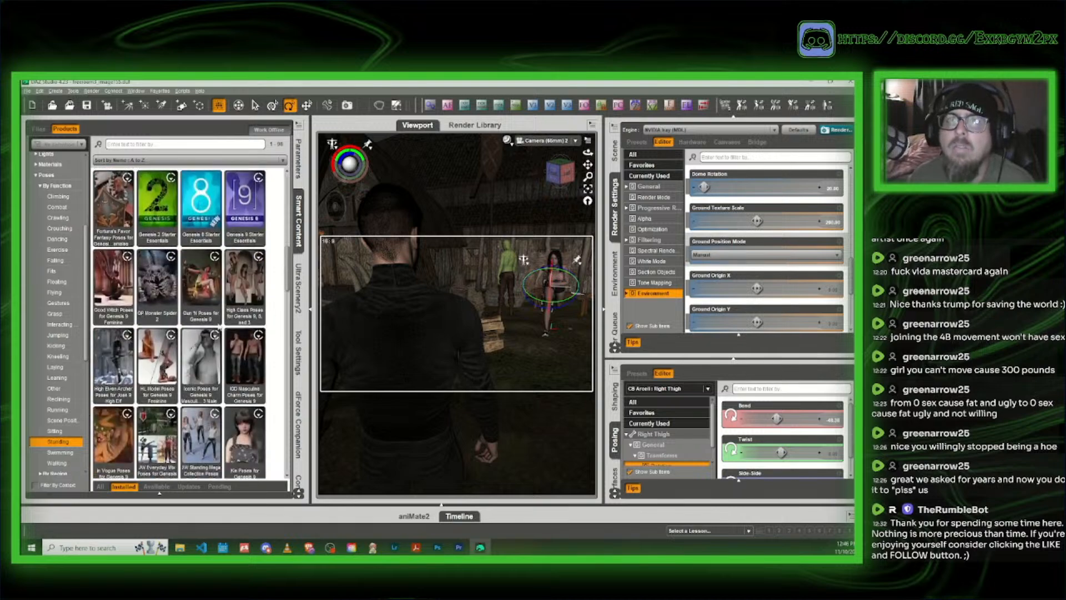
left_click(248, 276)
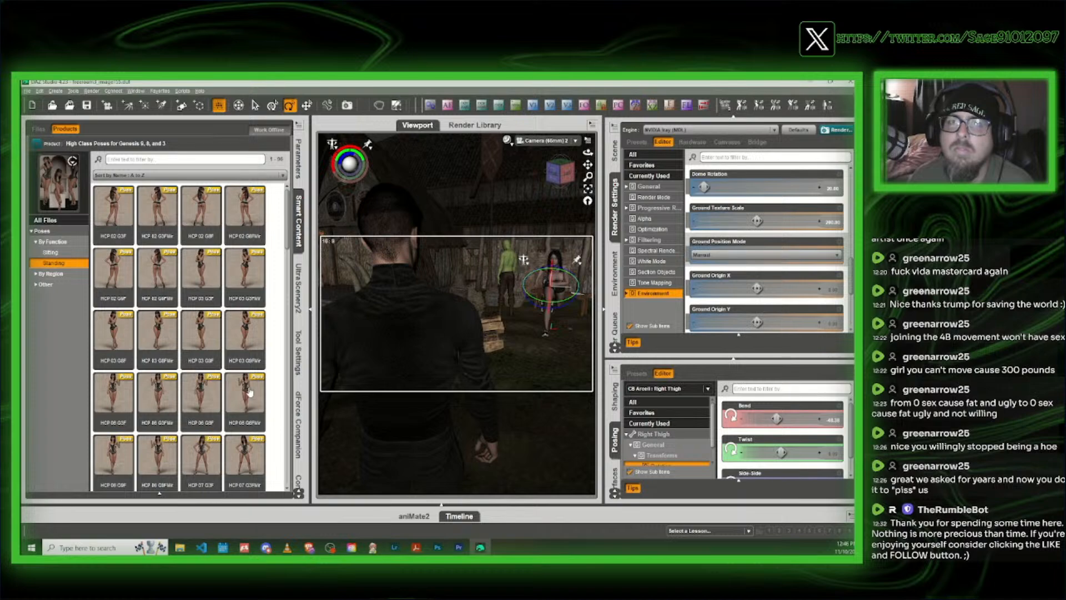
left_click(38, 143)
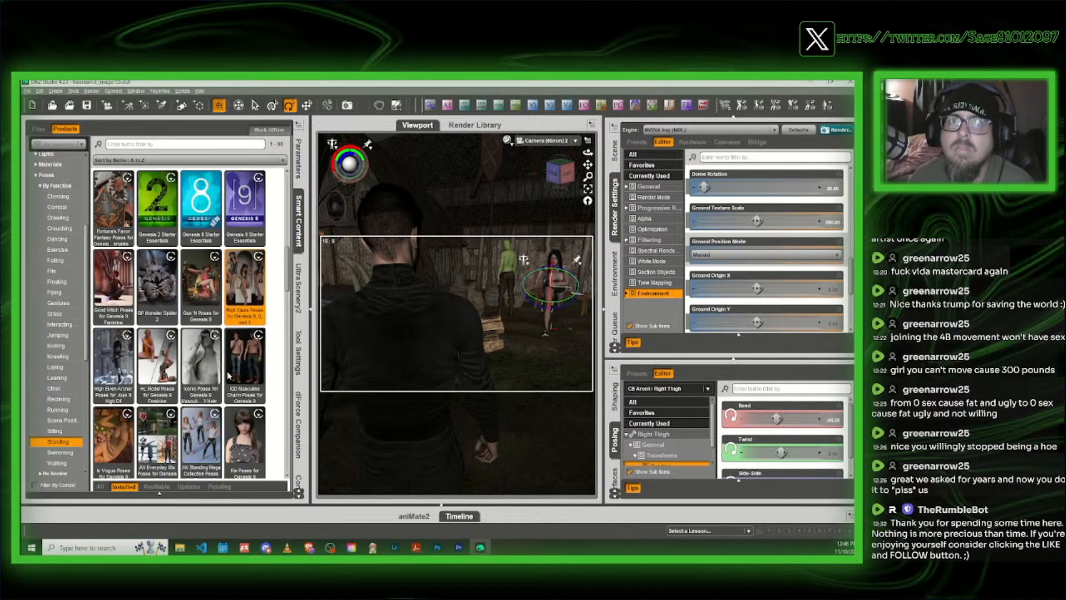
Step: Find and open the Z Sassy Attitude Pose Mega Set for Genesis 9 and 8 Female among the standing pose products
scroll(229, 375, "down", 5)
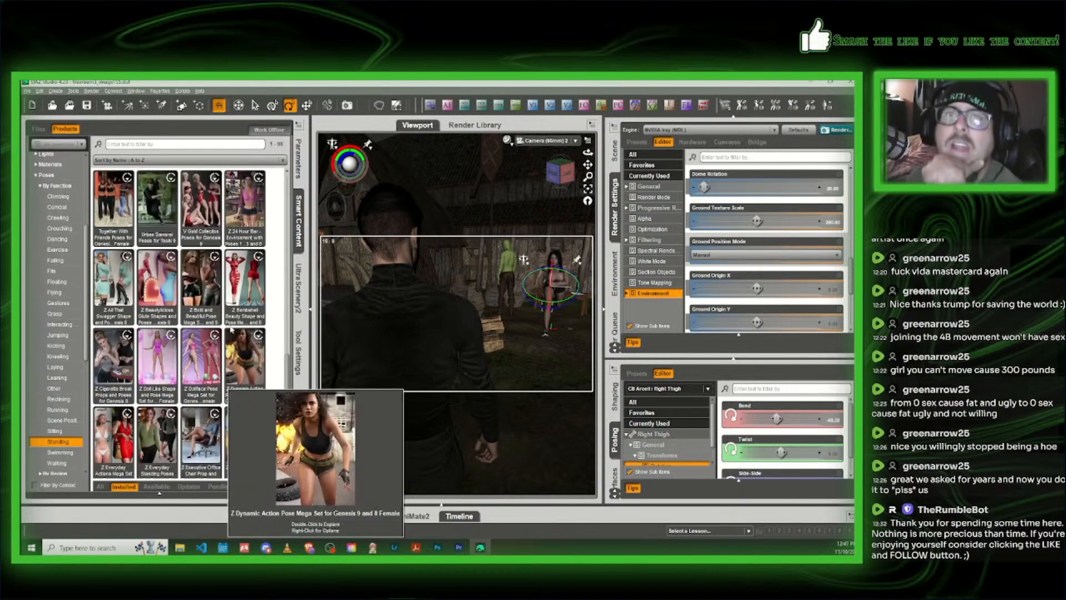
mouse_move(201, 294)
scroll(207, 294, "down", 3)
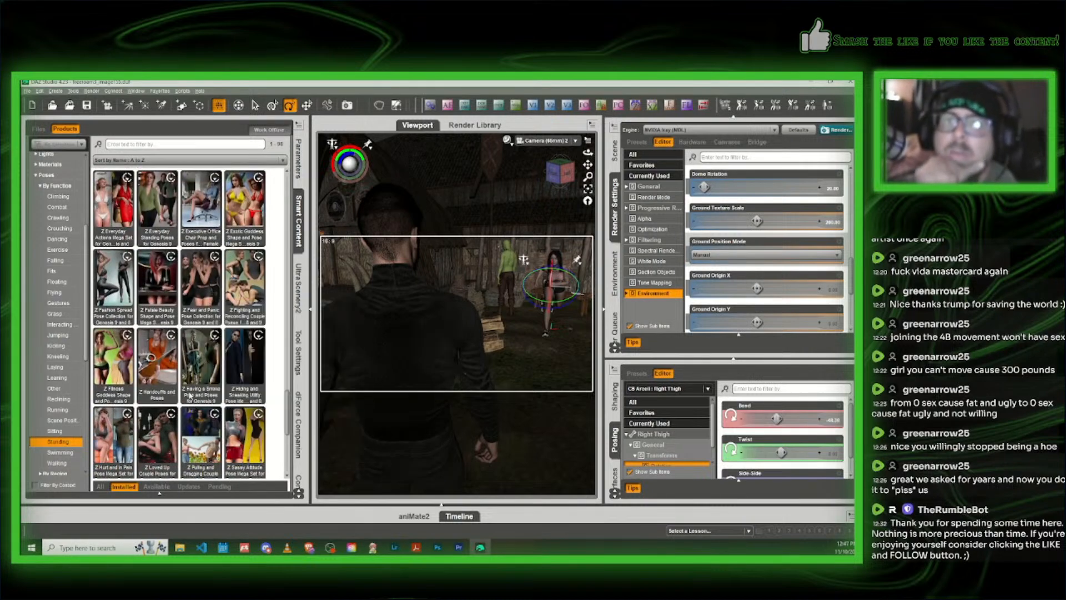
scroll(208, 295, "down", 3)
left_click(255, 197)
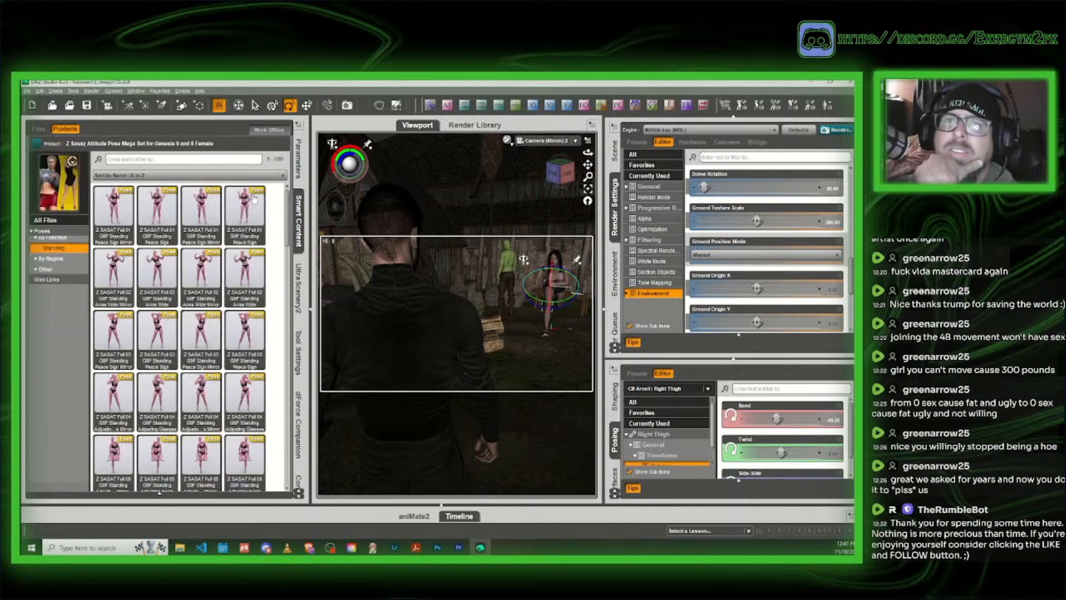
mouse_move(212, 210)
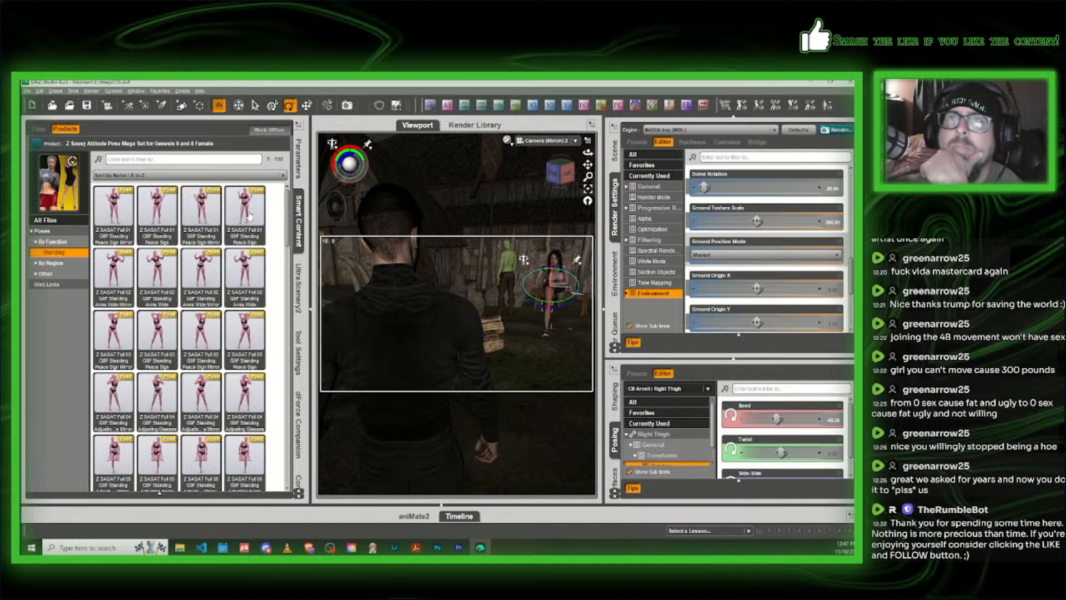
Step: Apply the Z SASAT Full 01 G9F Standing Peace Sign pose to the woman and move the whole figure much closer to the viewpoint
double_click(249, 215)
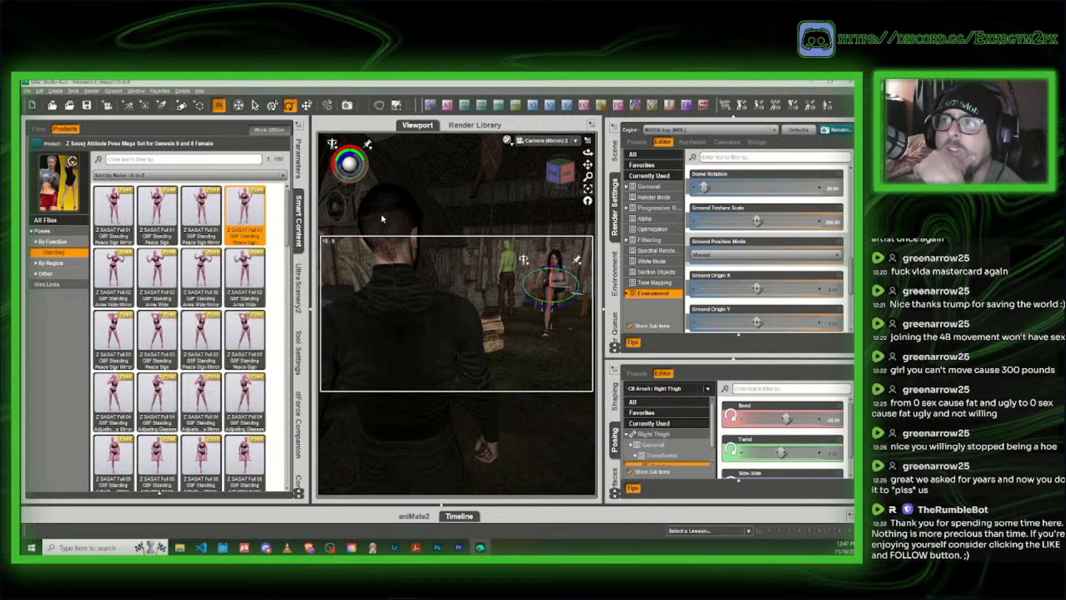
left_click(307, 105)
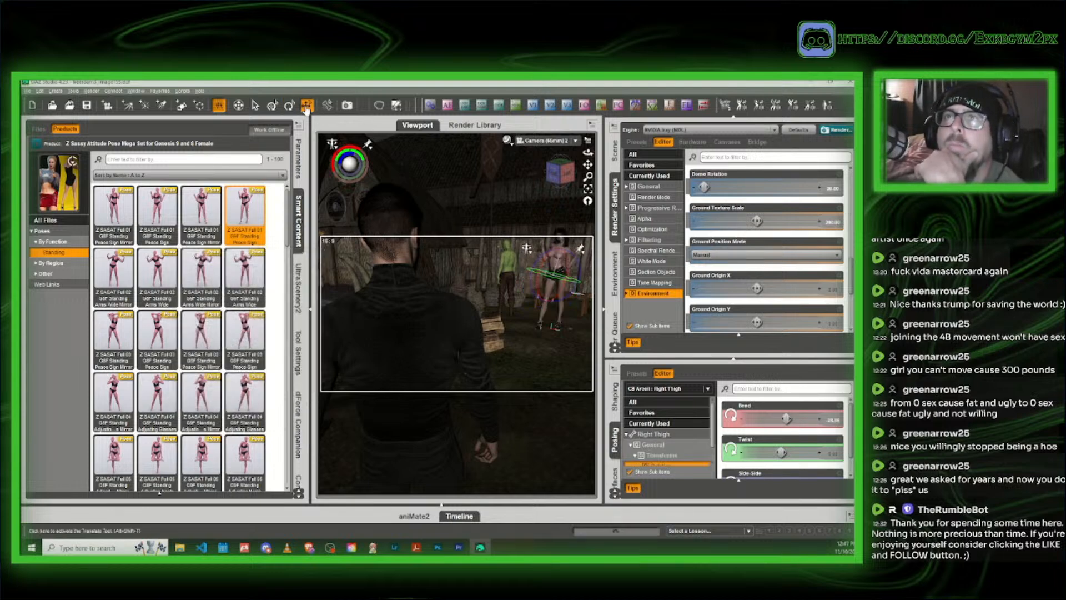
left_click(615, 151)
left_click(675, 172)
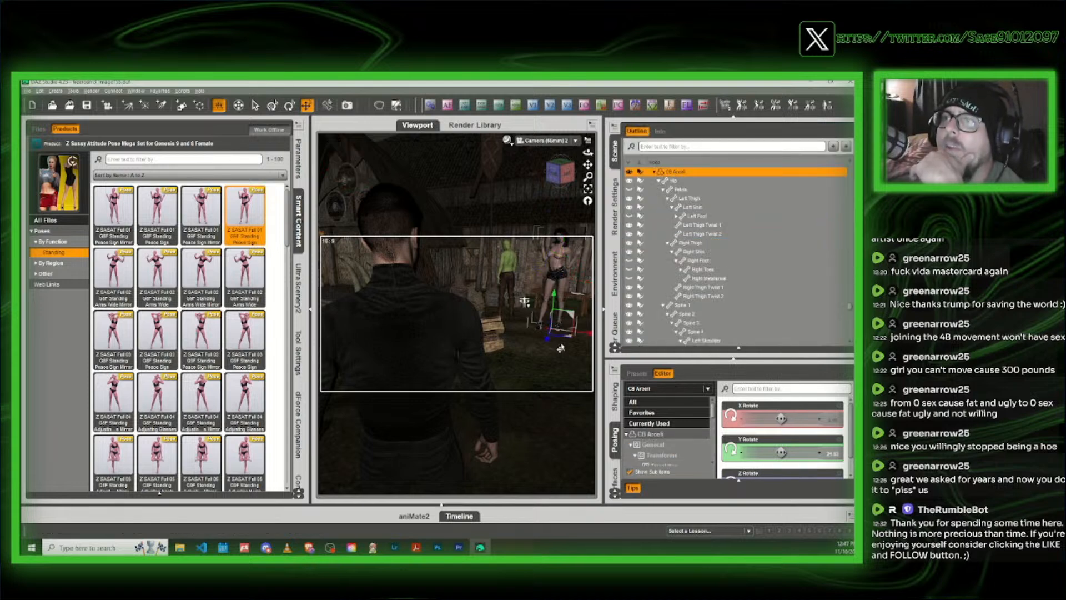
left_click_drag(568, 342, 569, 478)
Step: Hide the Michael 9 HD figure that stands in front of the woman
left_click(299, 220)
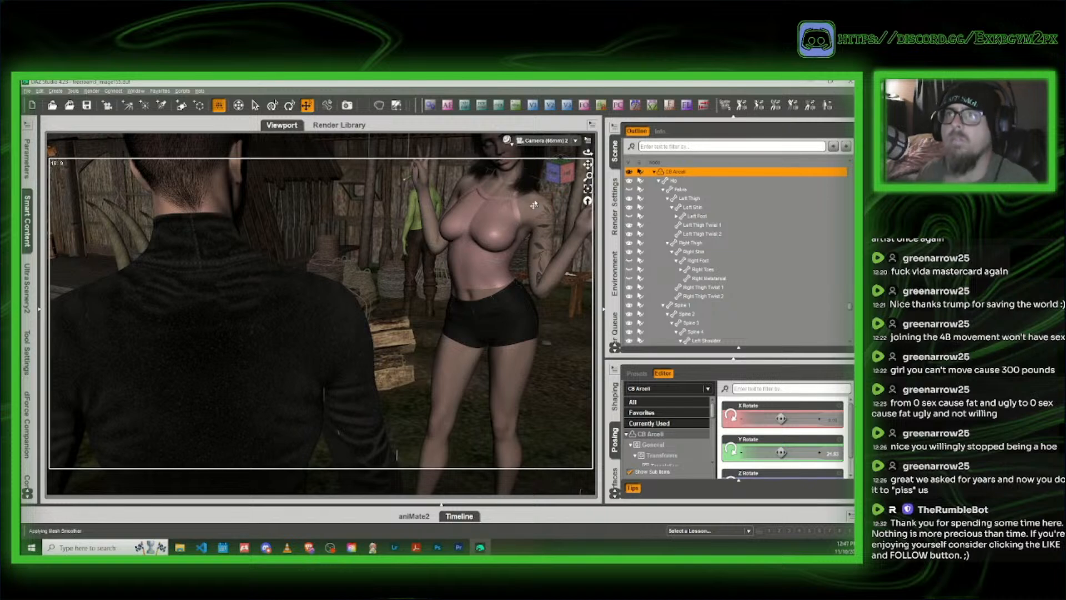
left_click(300, 283)
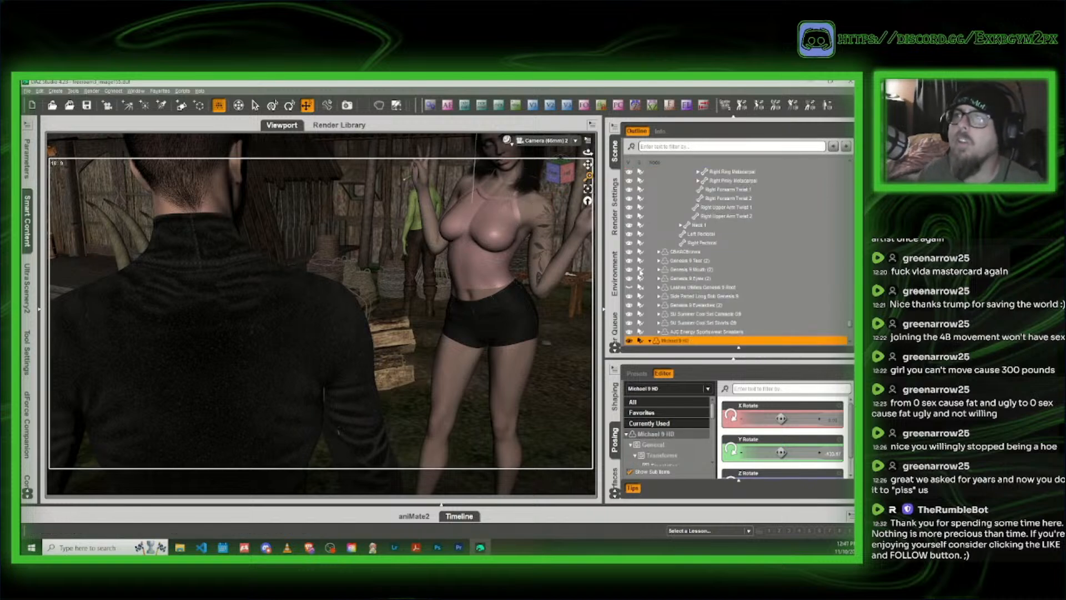
key("Delete")
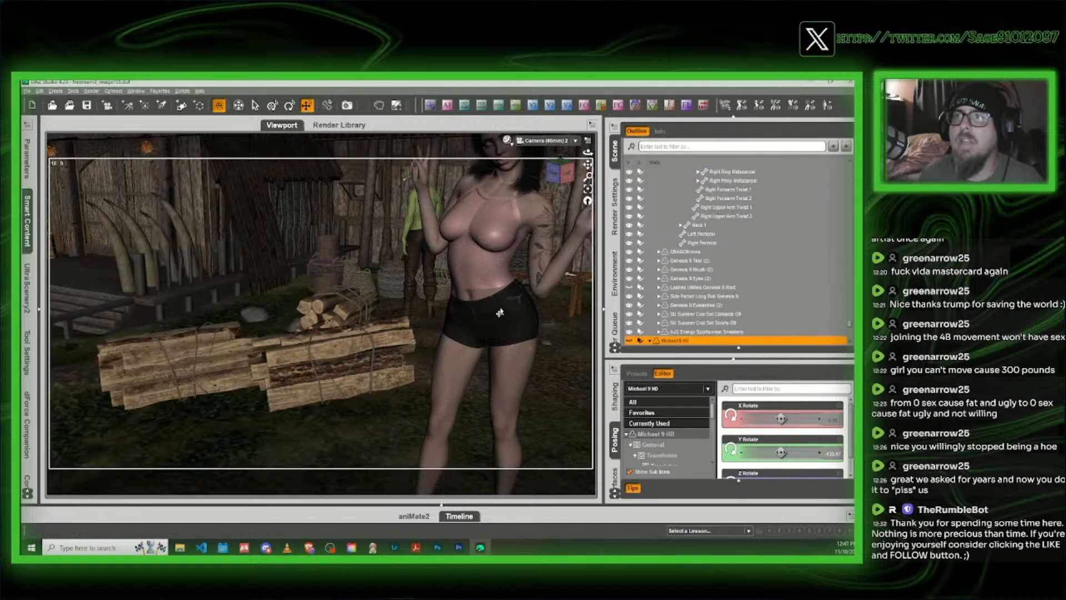
Step: Switch the viewport to Perspective View and delete the existing camera from the scene
left_click(514, 299)
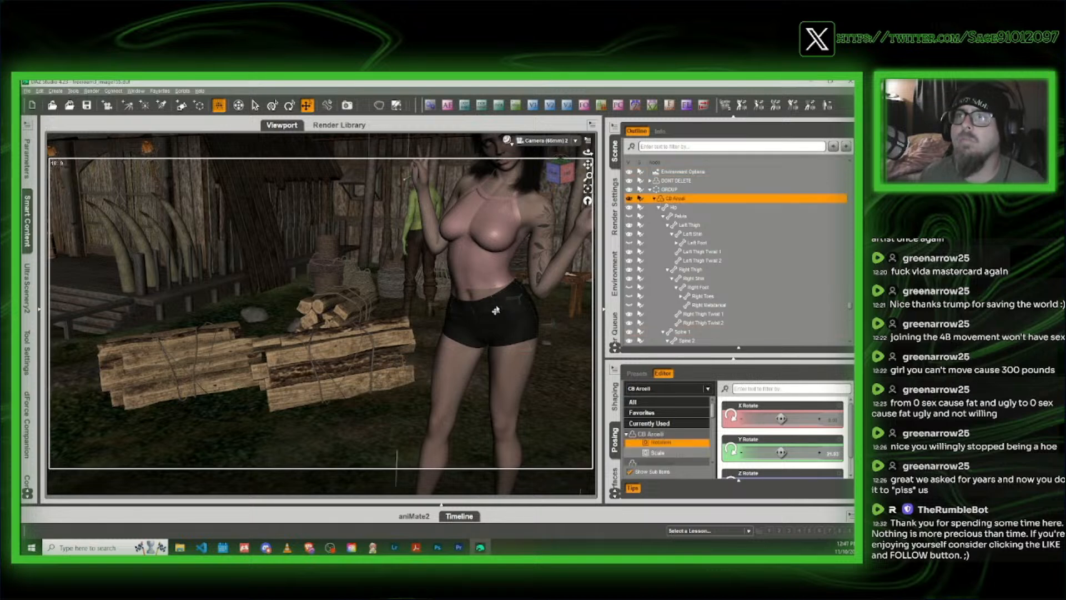
left_click(546, 143)
left_click(541, 215)
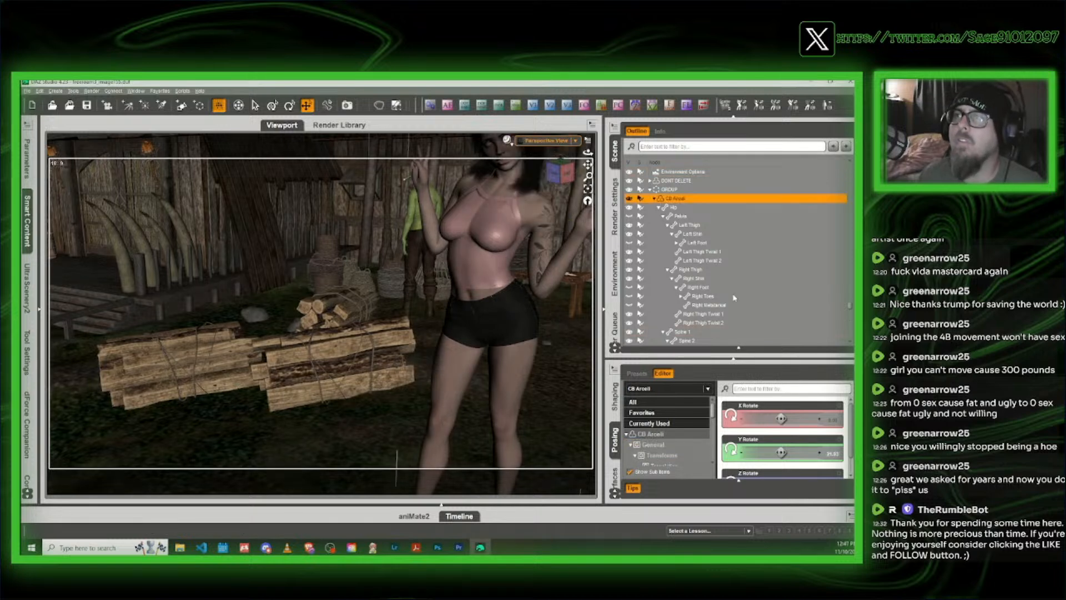
scroll(720, 309, "down", 5)
left_click(693, 341)
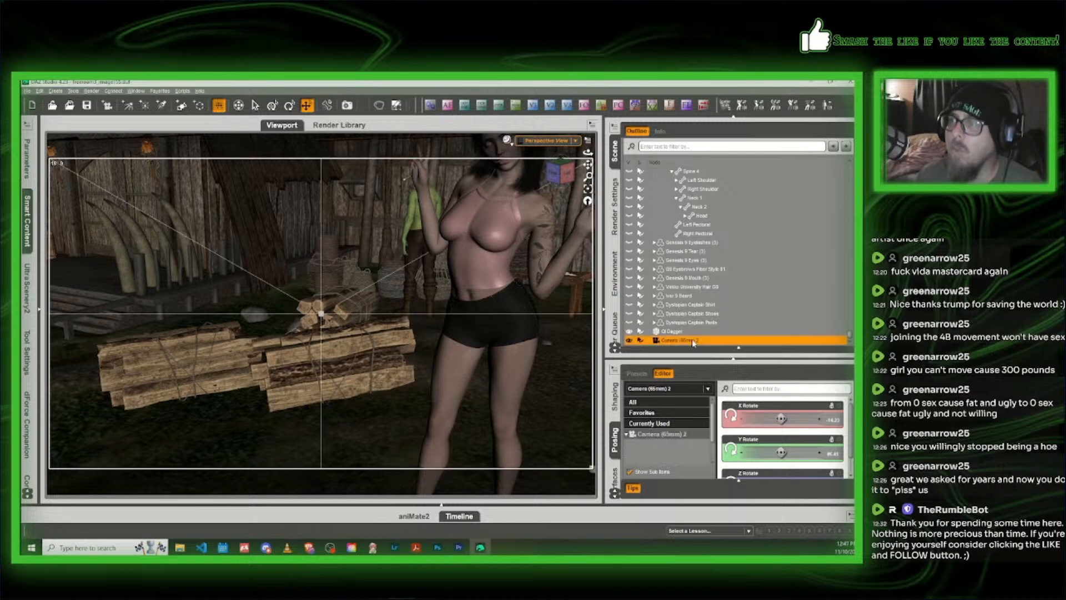
key("Delete")
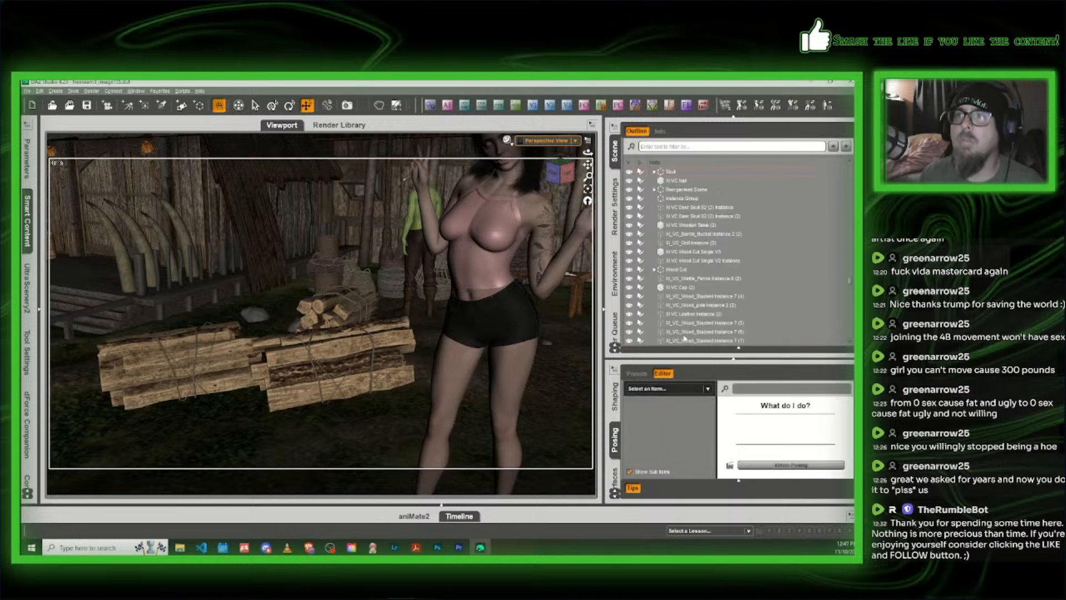
Step: Move the woman across the ground in front of the stacked wood bundles and rotate her about the vertical axis
scroll(555, 355, "down", 4)
middle_click_drag(572, 488, 571, 429)
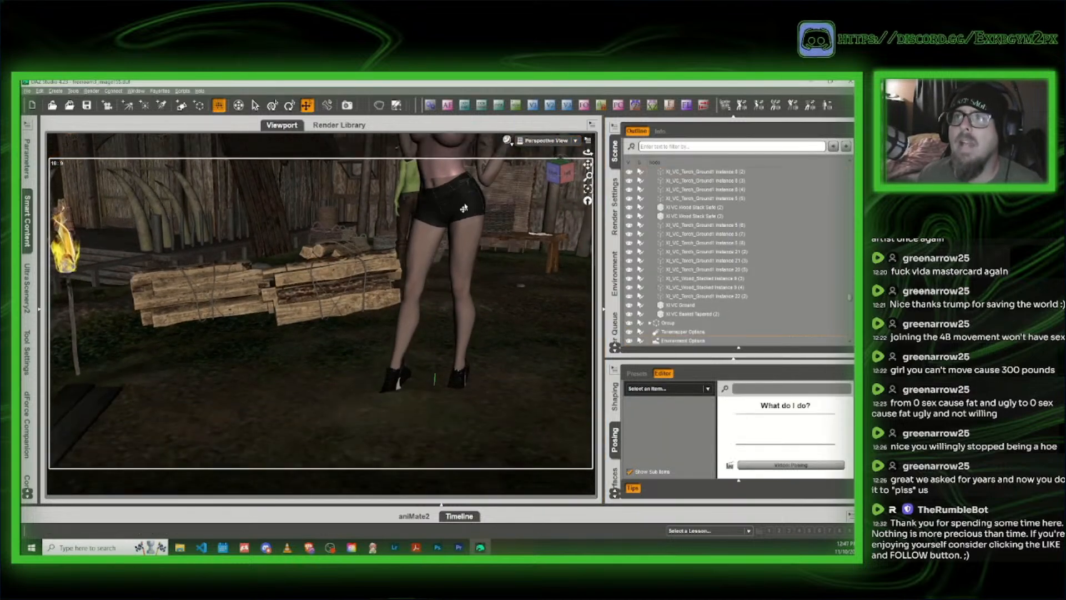
left_click(470, 250)
left_click_drag(447, 406, 386, 385)
left_click(289, 105)
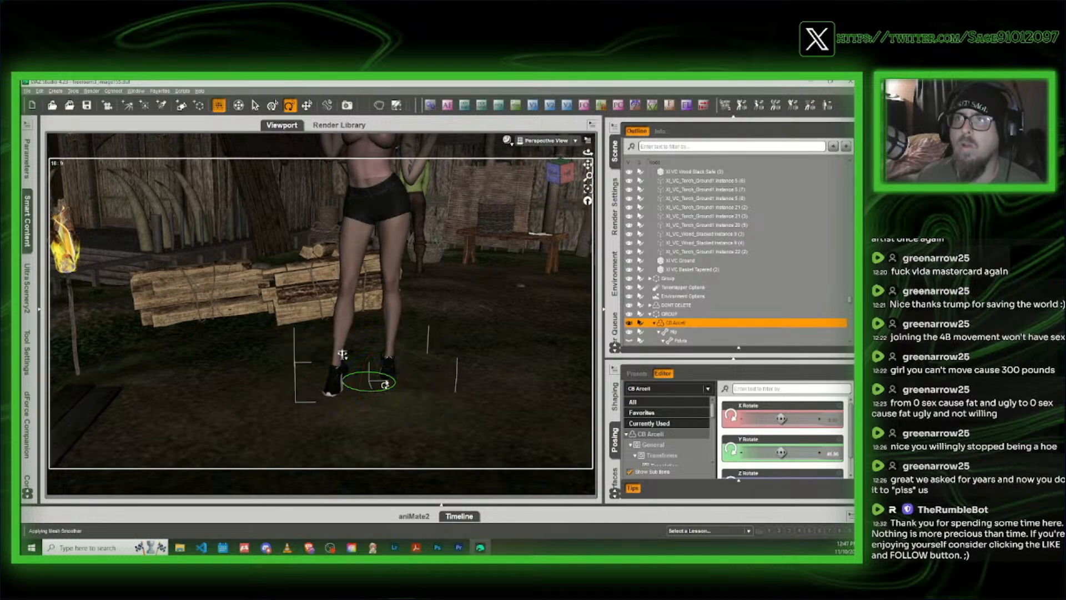
Step: Frame the woman's upper body in the perspective view, create a camera from that framing and look through it
middle_click_drag(386, 385, 386, 478)
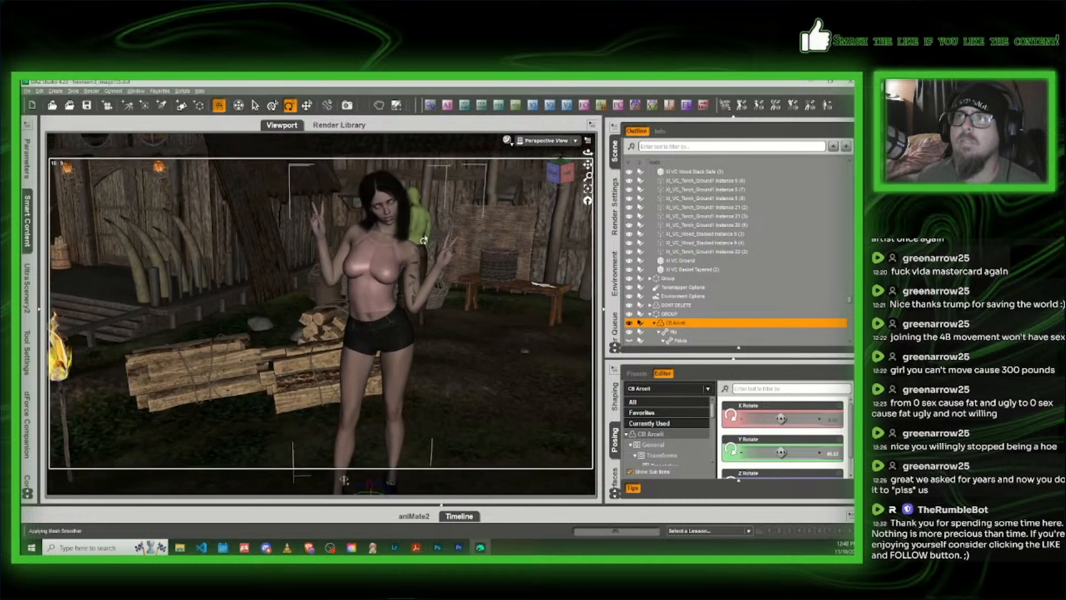
scroll(424, 222, "up", 5)
left_click_drag(561, 173, 572, 218)
scroll(479, 217, "up", 4)
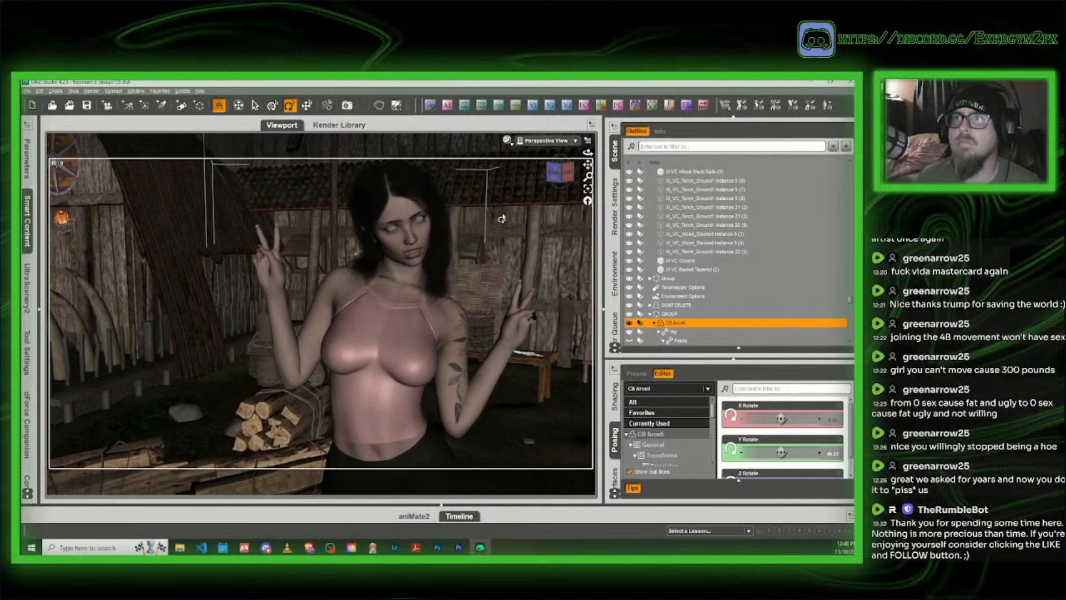
scroll(502, 218, "down", 2)
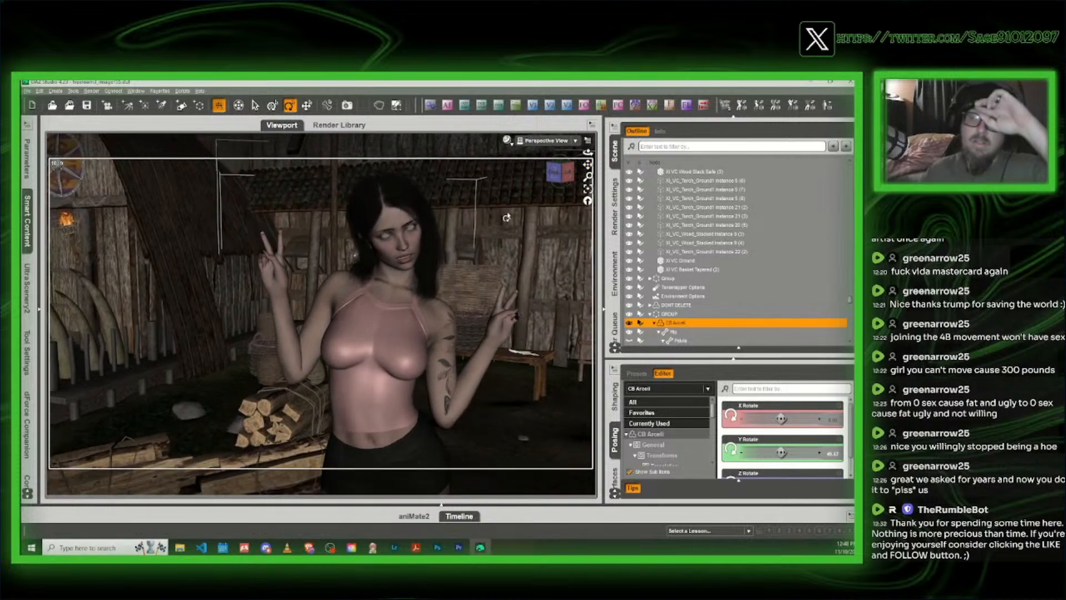
left_click(516, 107)
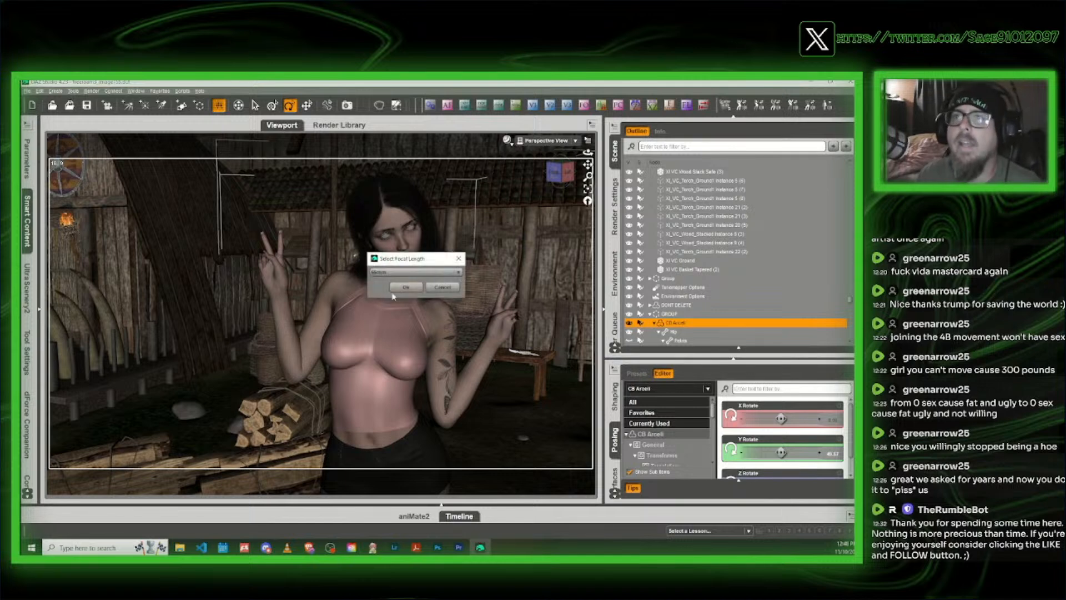
left_click(412, 288)
left_click(548, 141)
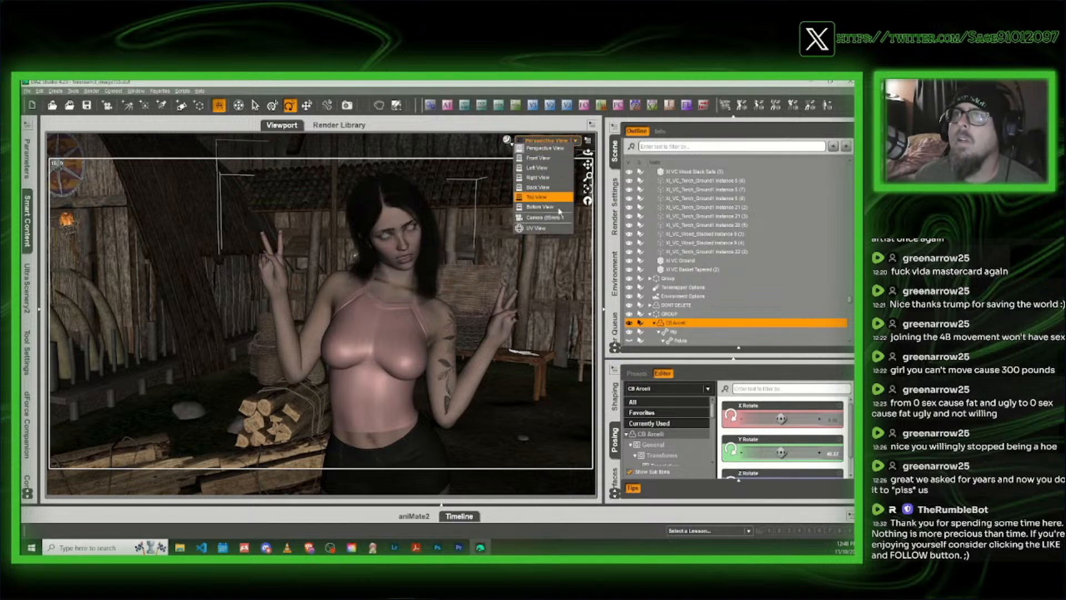
left_click(541, 153)
Step: Among the woman's currently used pose parameters, reset the Emotions-Explaining Victoria 9 expression to zero
left_click(442, 327)
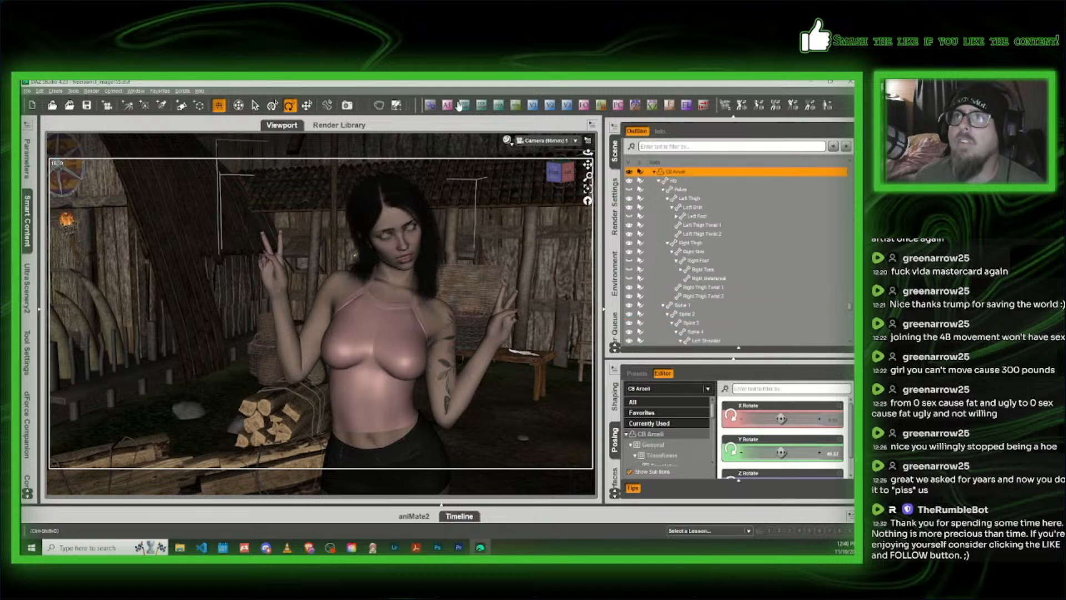
left_click(448, 105)
left_click(426, 272)
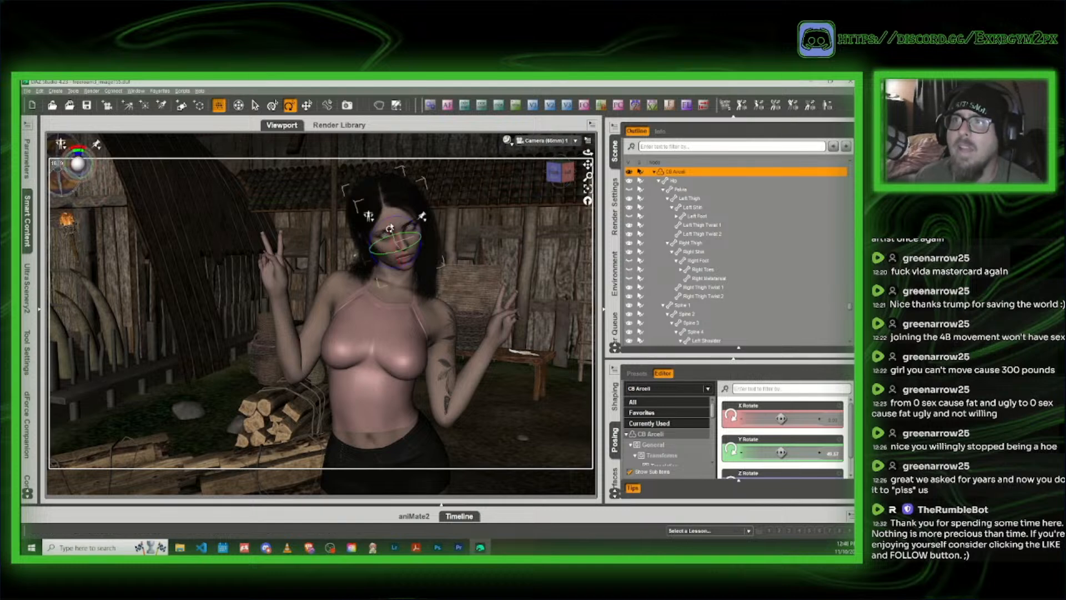
left_click(680, 424)
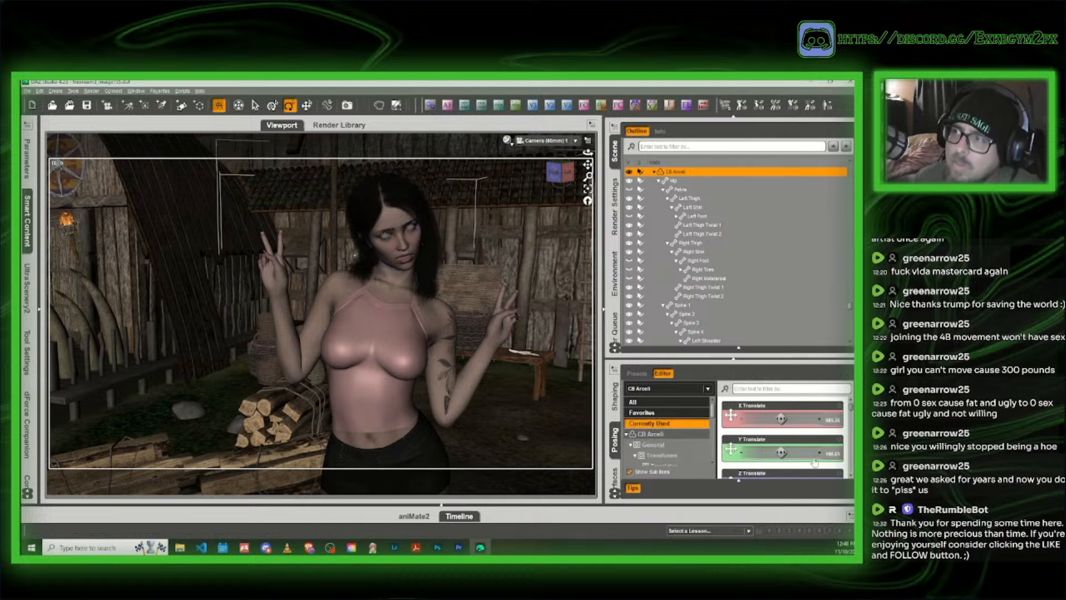
scroll(780, 445, "down", 2)
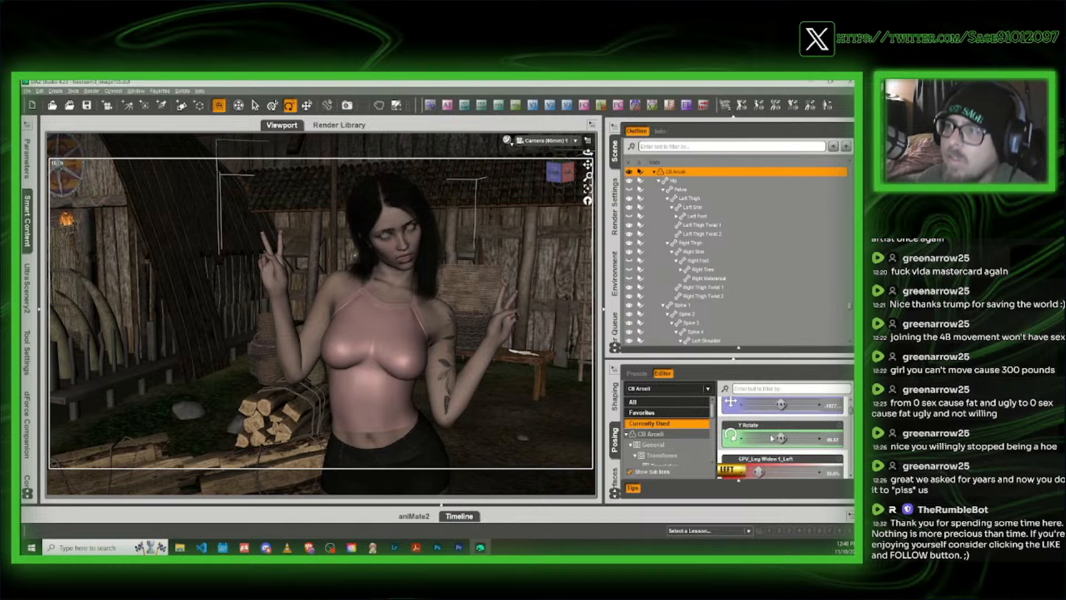
scroll(772, 439, "down", 10)
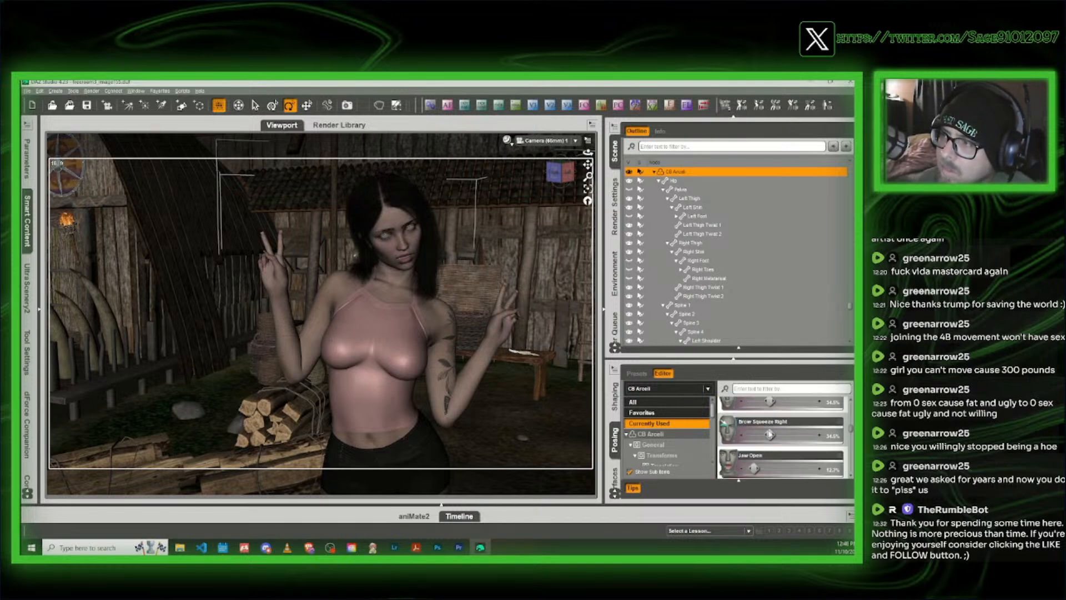
scroll(772, 435, "down", 3)
left_click_drag(784, 422, 735, 425)
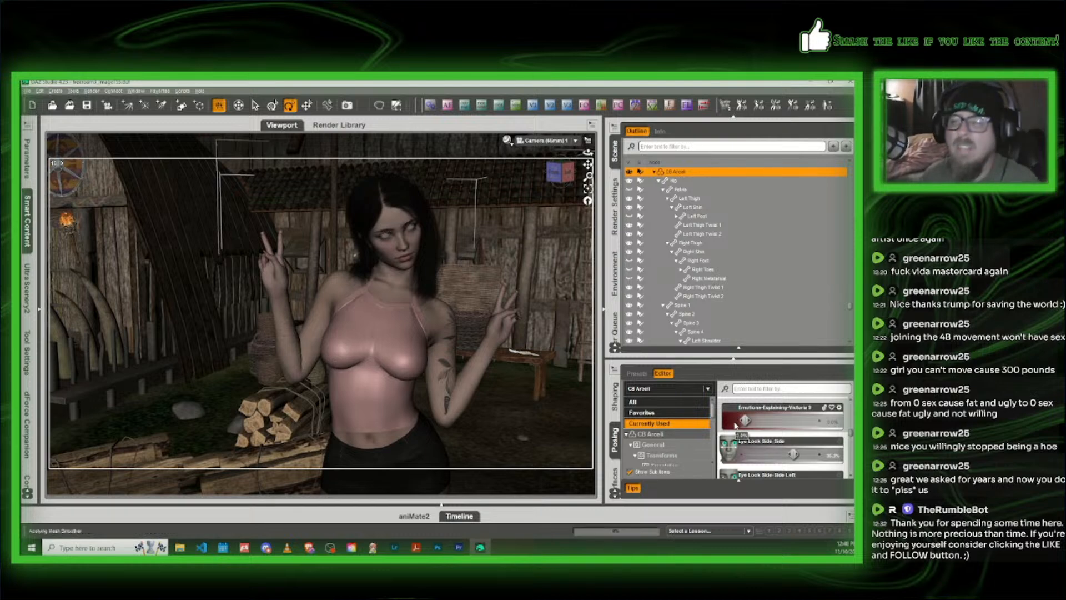
Step: Review the woman's remaining brow, jaw and eye pose values and collapse her hip bone hierarchy in the scene list
scroll(779, 436, "up", 10)
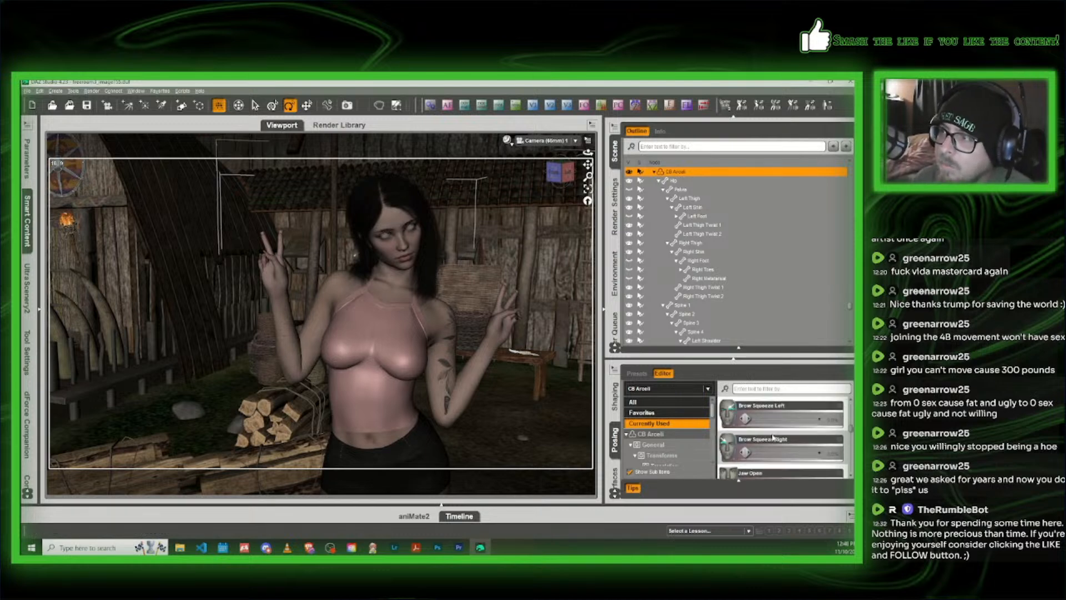
scroll(773, 437, "down", 6)
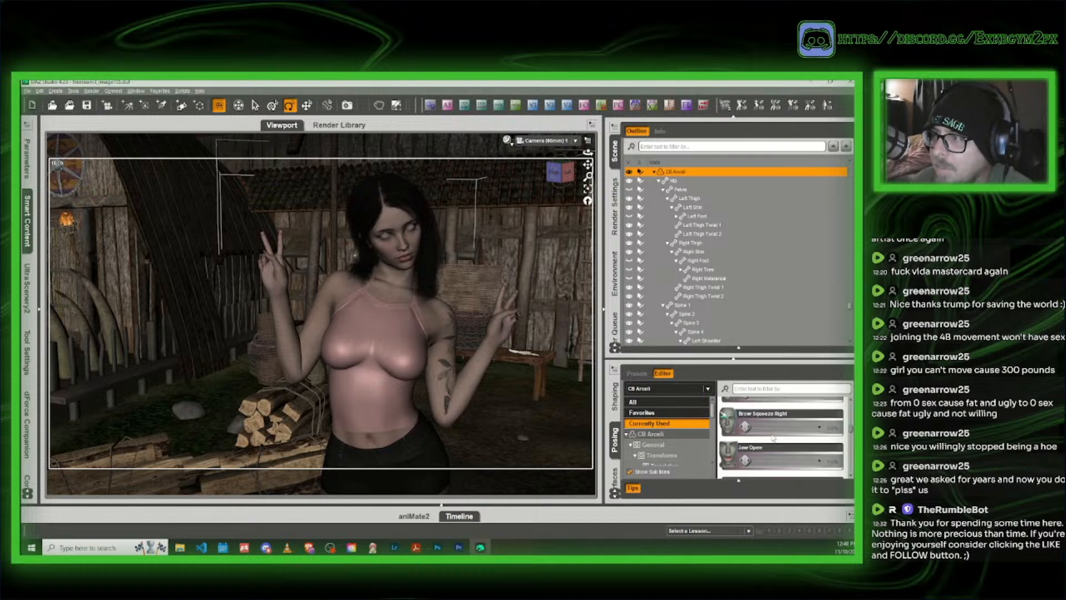
scroll(773, 437, "down", 5)
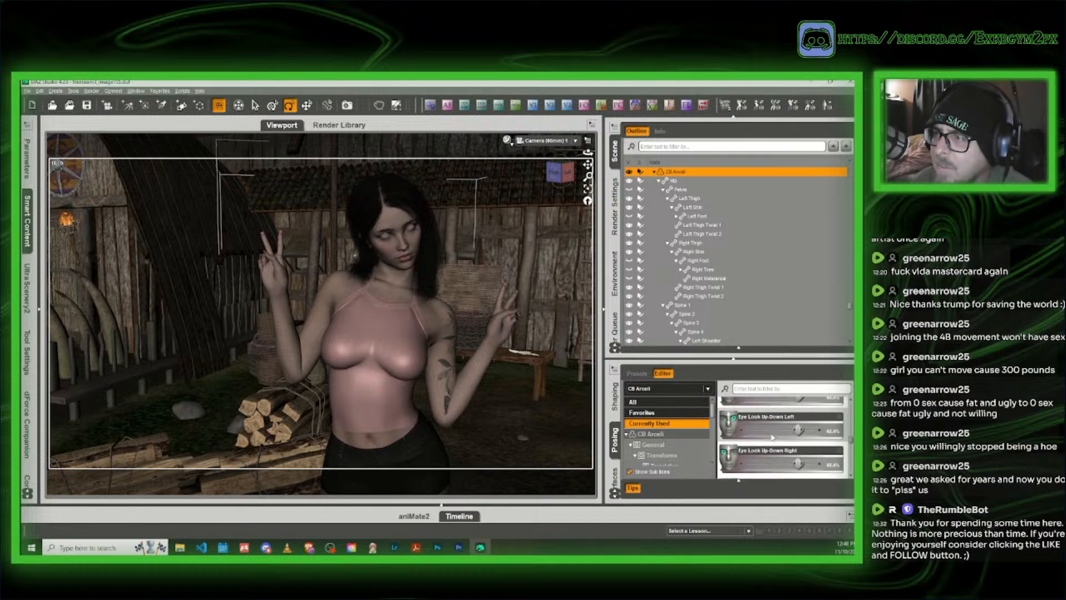
left_click(413, 247)
left_click(402, 248)
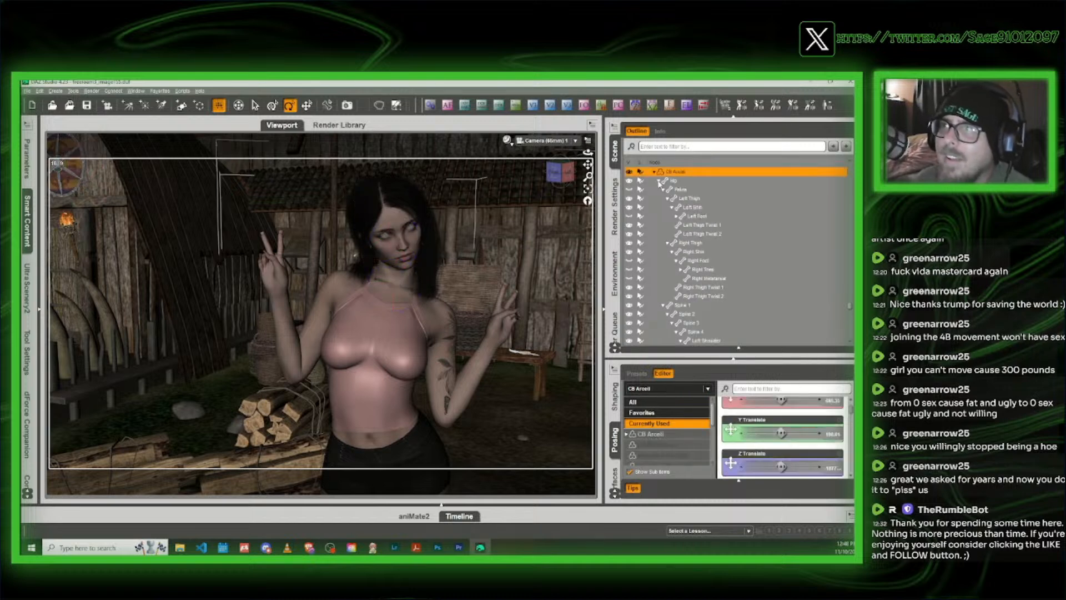
left_click(659, 181)
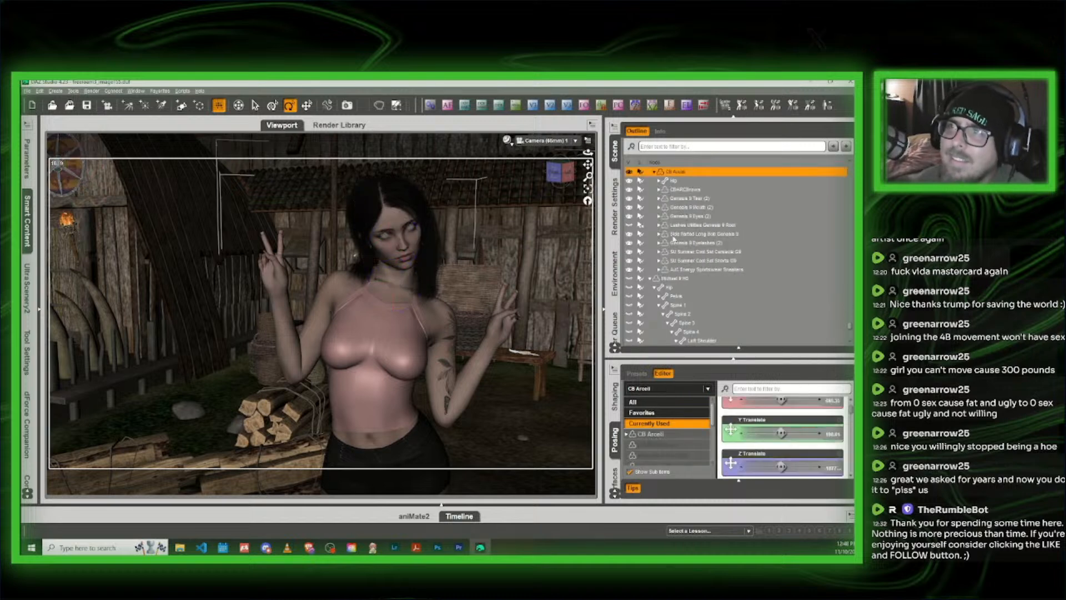
Step: List the Expressions sliders under the woman's head pose controls
left_click(663, 436)
scroll(762, 400, "up", 1)
scroll(688, 442, "down", 3)
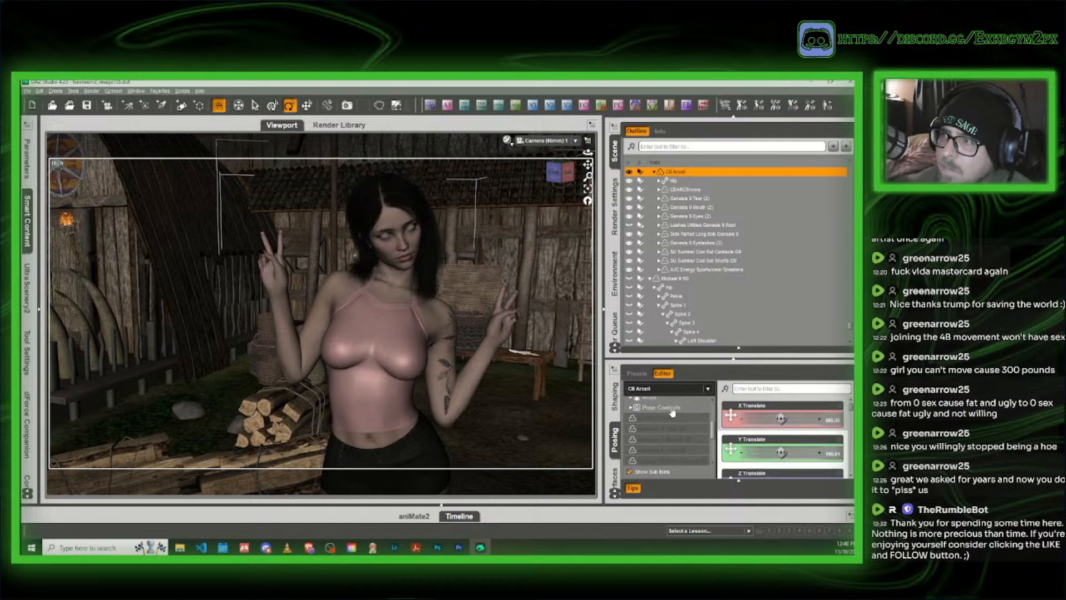
left_click(674, 410)
scroll(680, 421, "down", 1)
scroll(664, 432, "down", 1)
left_click(663, 435)
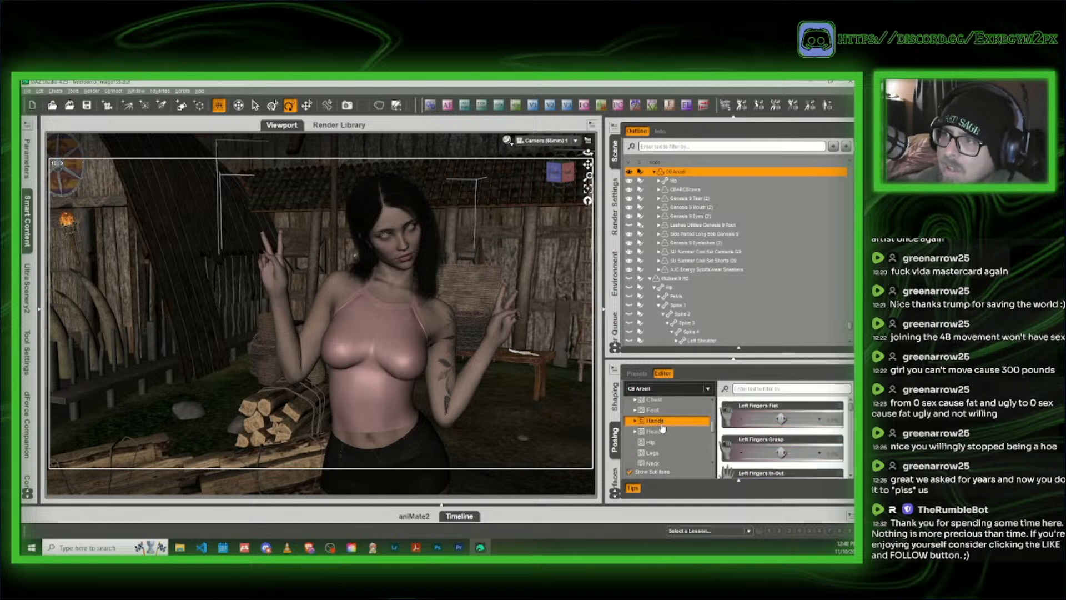
scroll(670, 427, "down", 3)
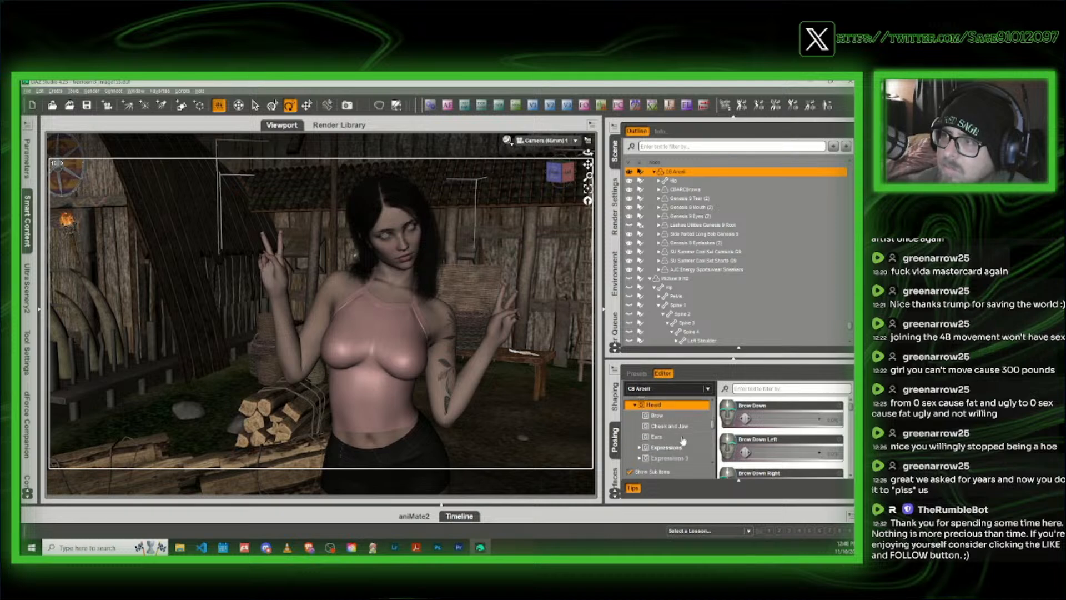
left_click(677, 417)
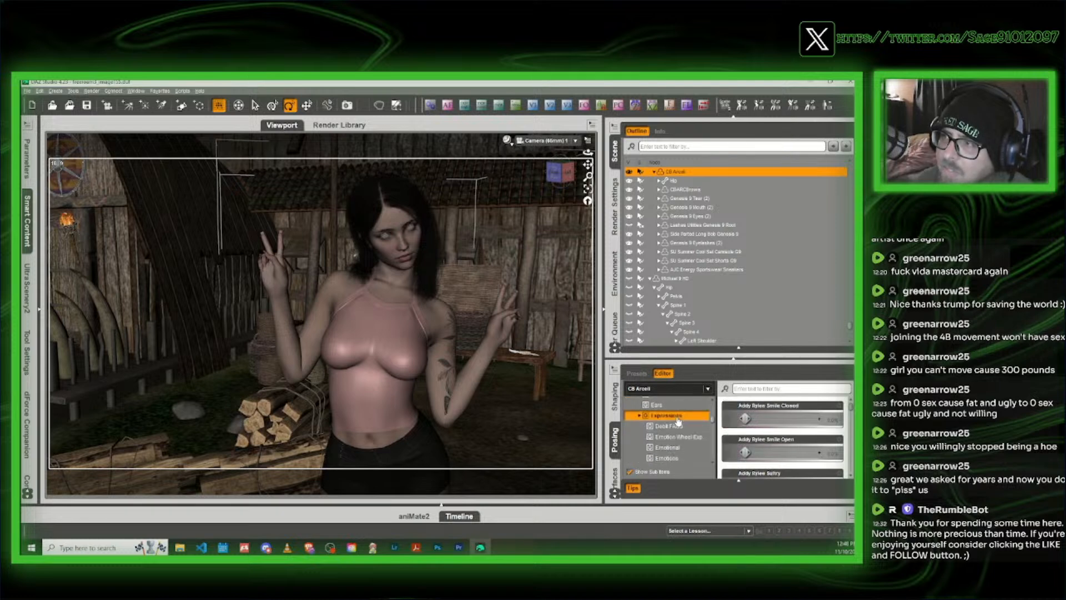
Step: Filter the expressions for "conf" and raise the Michael 9 Confident expression on the woman
left_click(735, 388)
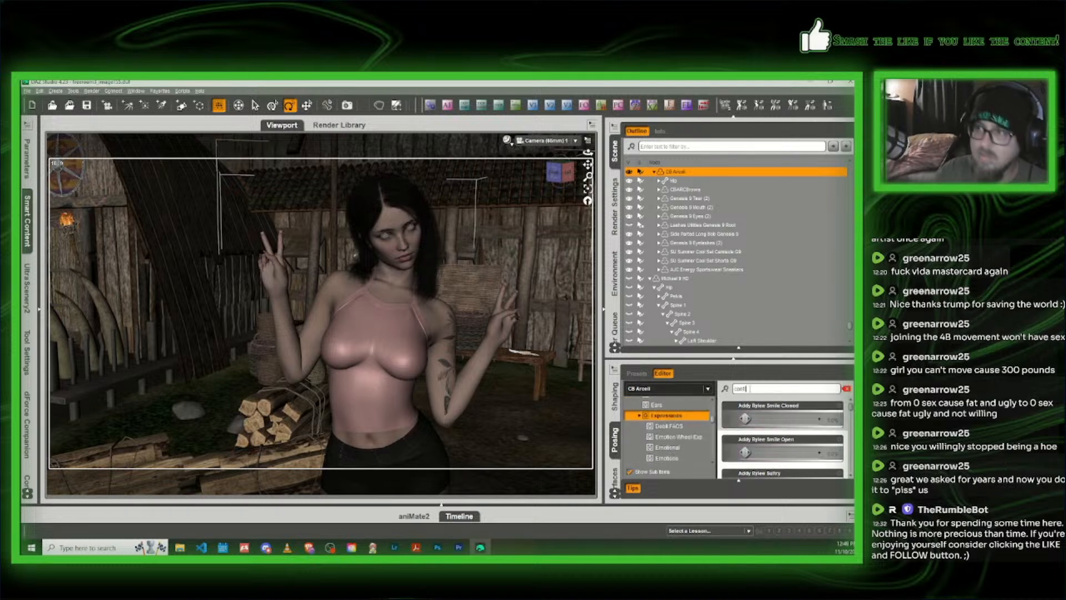
type("nf")
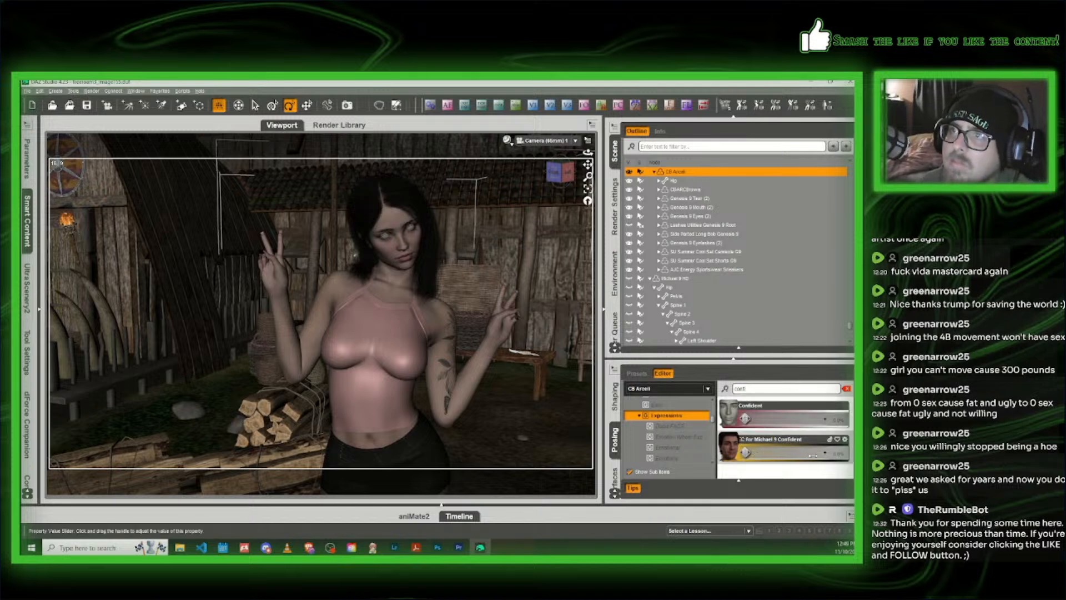
left_click(813, 456)
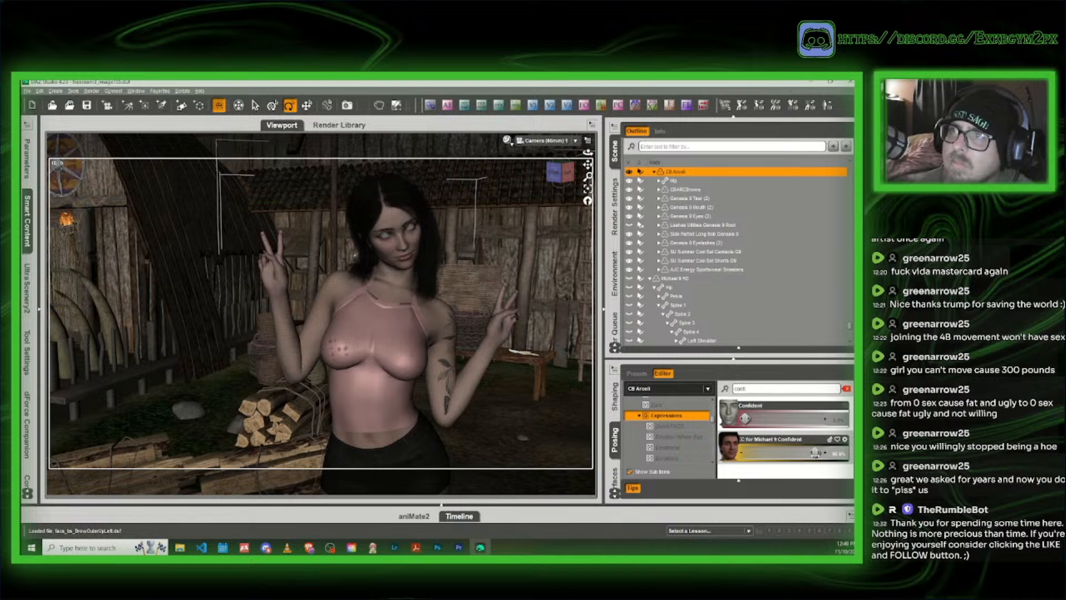
Step: Swap the Michael 9 Confident expression on the woman for the standard Confident expression and clear the expression filter
left_click_drag(815, 453, 823, 419)
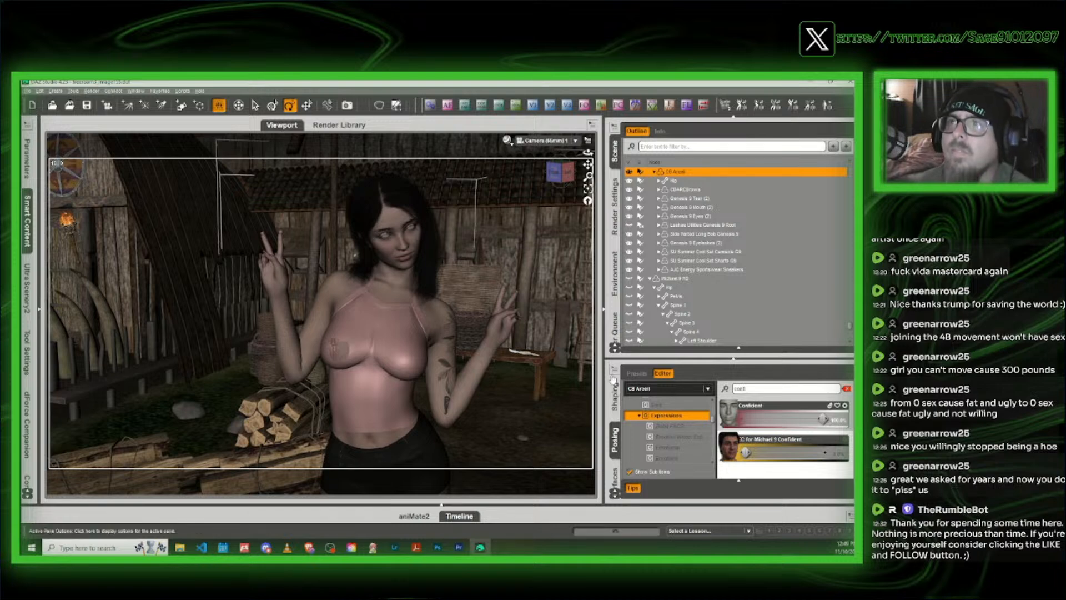
left_click(846, 390)
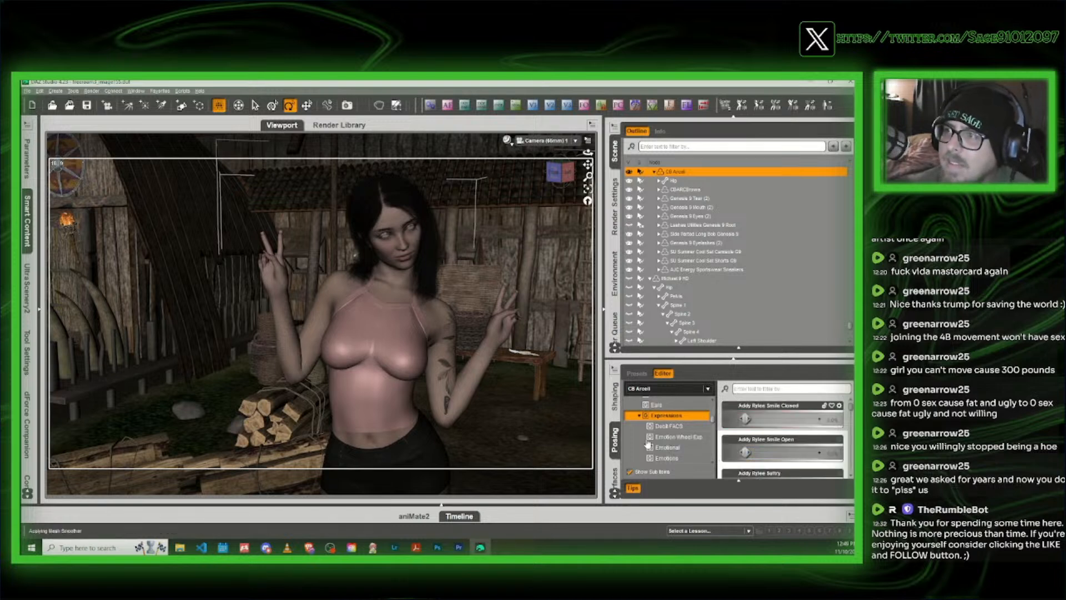
Step: List the Mouth sliders under the woman's head pose controls
scroll(695, 445, "down", 5)
scroll(695, 444, "down", 8)
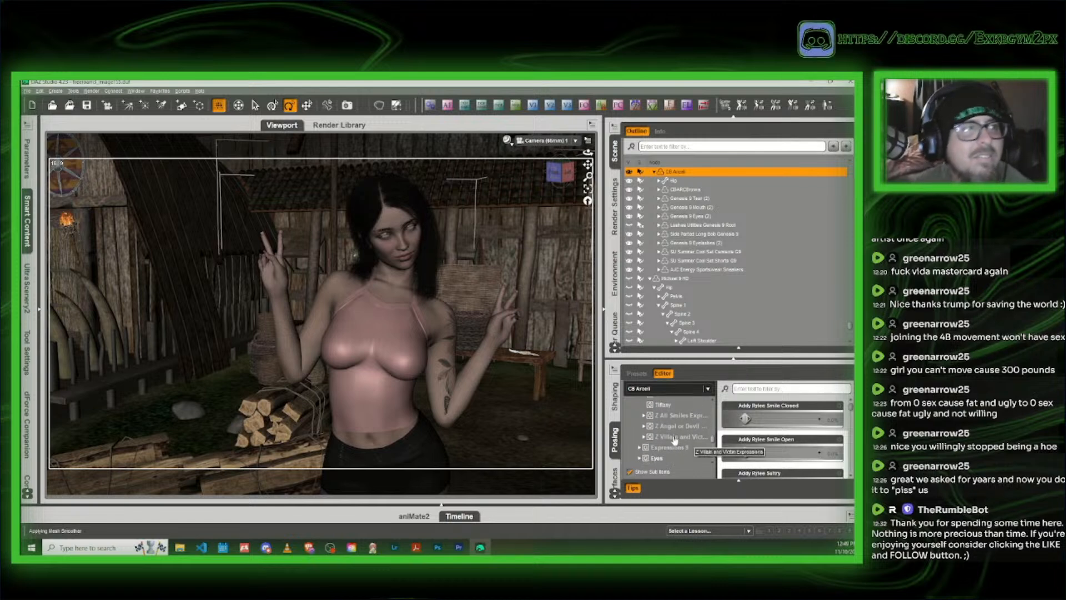
scroll(655, 426, "down", 1)
scroll(655, 427, "down", 1)
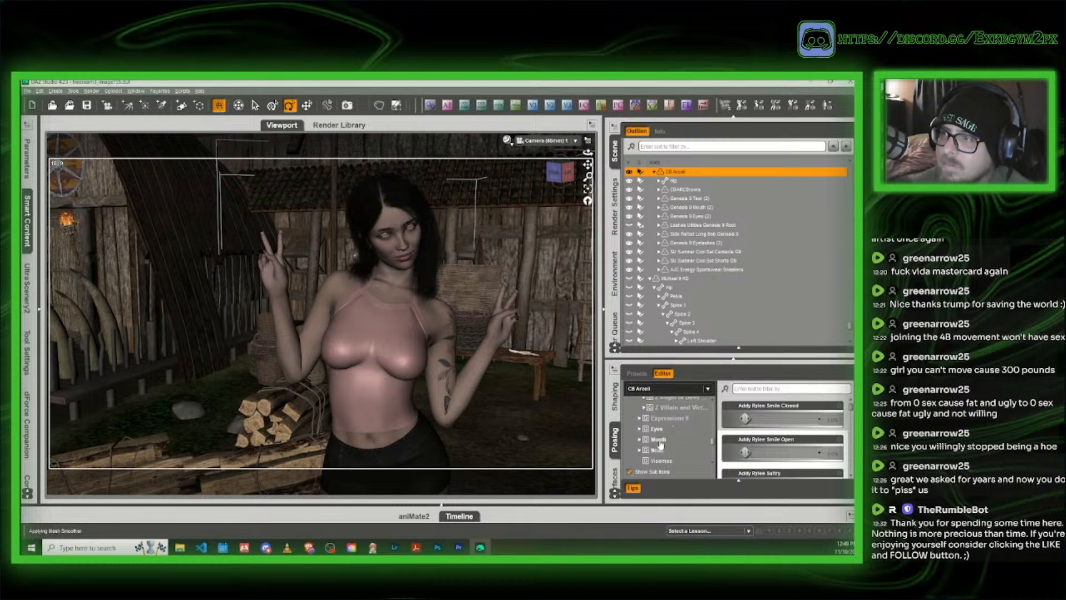
double_click(660, 442)
Step: Under the head's Cheeks and Jaw pose controls, raise the woman's Jaw Open to about 17%
scroll(661, 441, "up", 3)
scroll(664, 442, "up", 6)
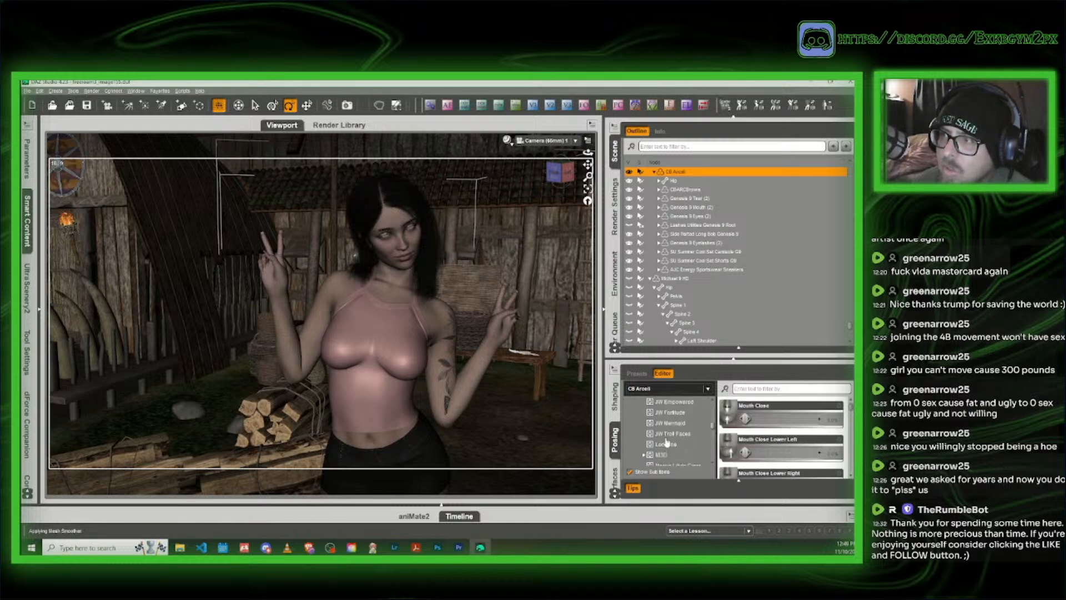
scroll(667, 442, "up", 2)
left_click(669, 452)
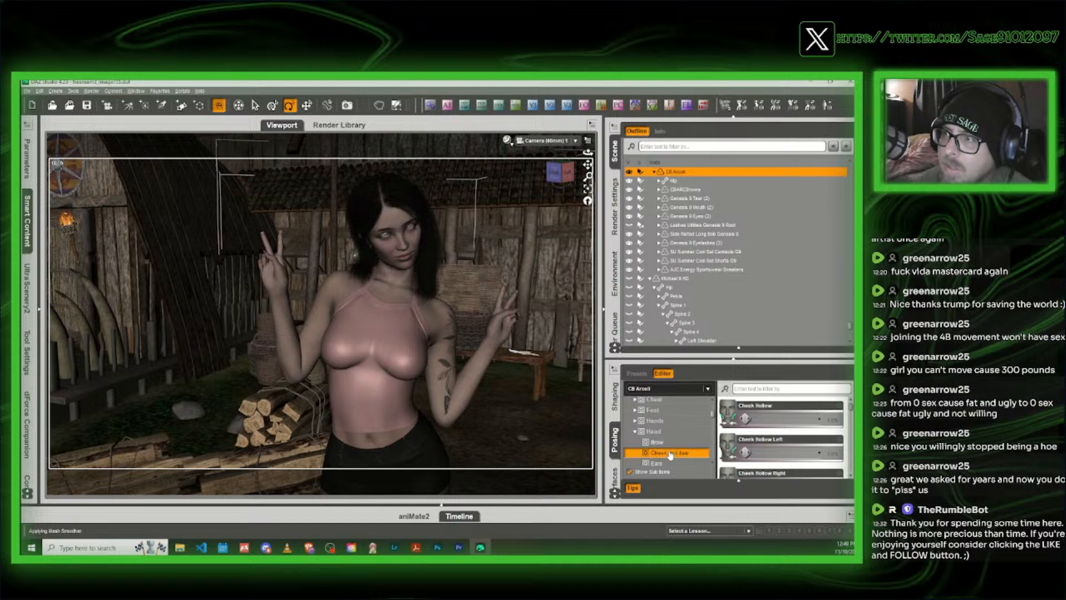
scroll(781, 444, "down", 2)
scroll(781, 456, "up", 2)
scroll(778, 452, "down", 2)
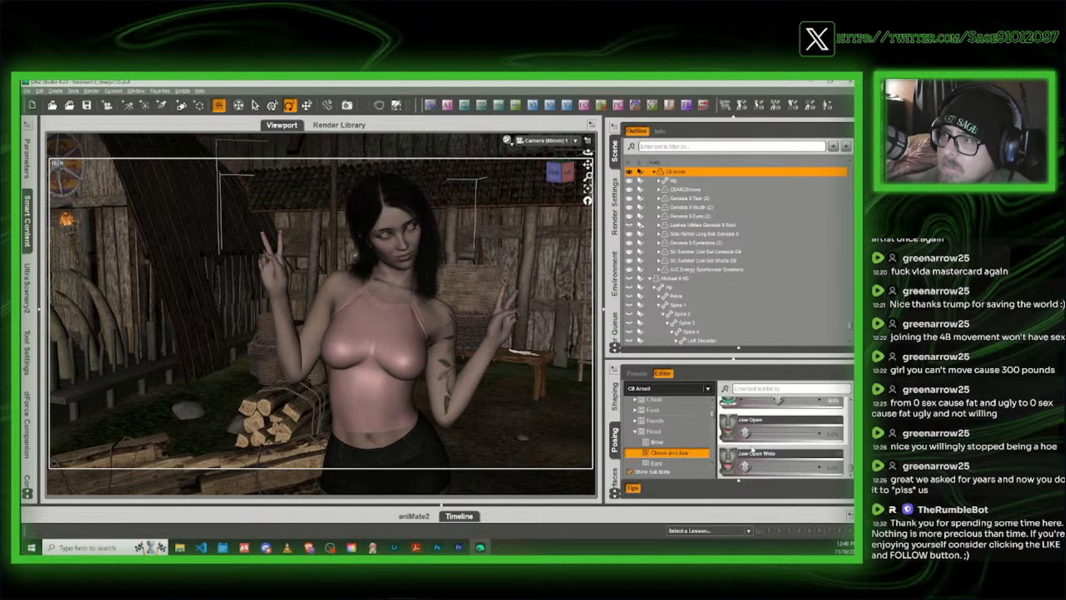
left_click_drag(745, 434, 759, 433)
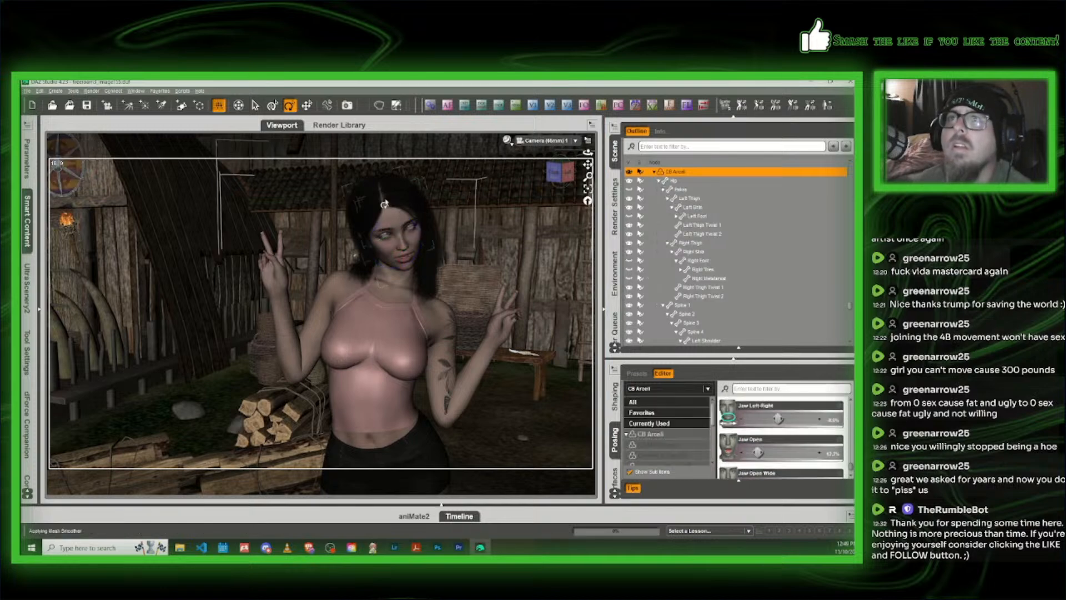
Step: Run the Look at Camera script on the woman with both eye movements at 100% and accept it
left_click(183, 91)
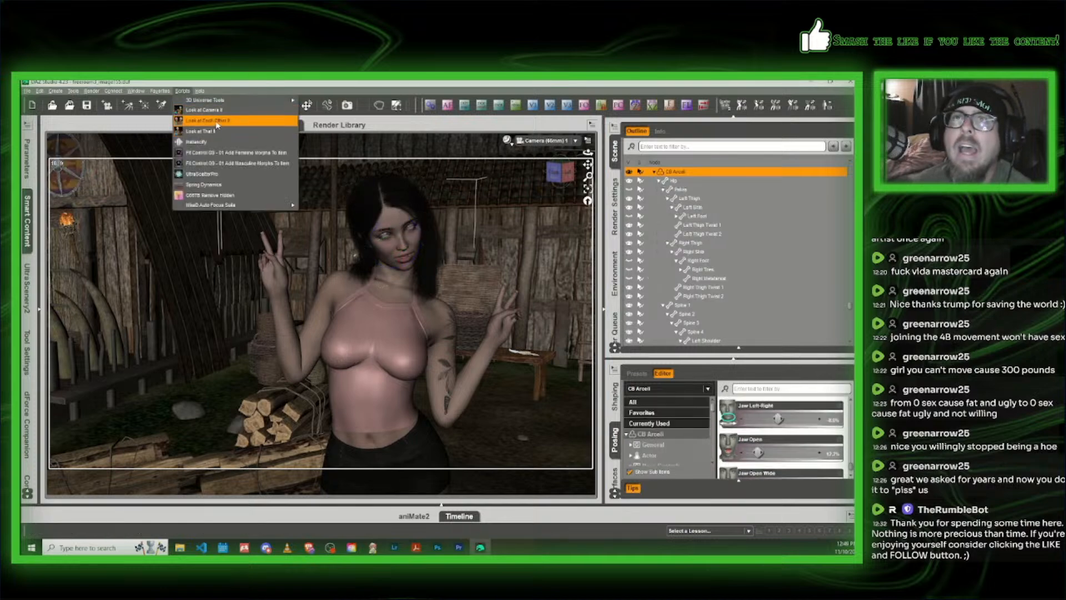
left_click(203, 110)
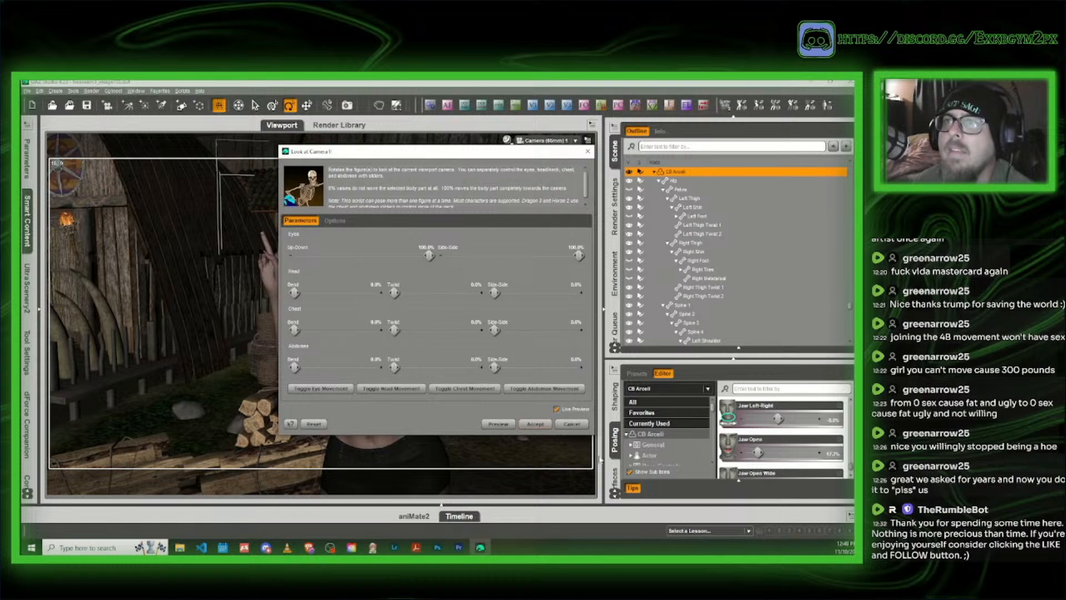
left_click(536, 425)
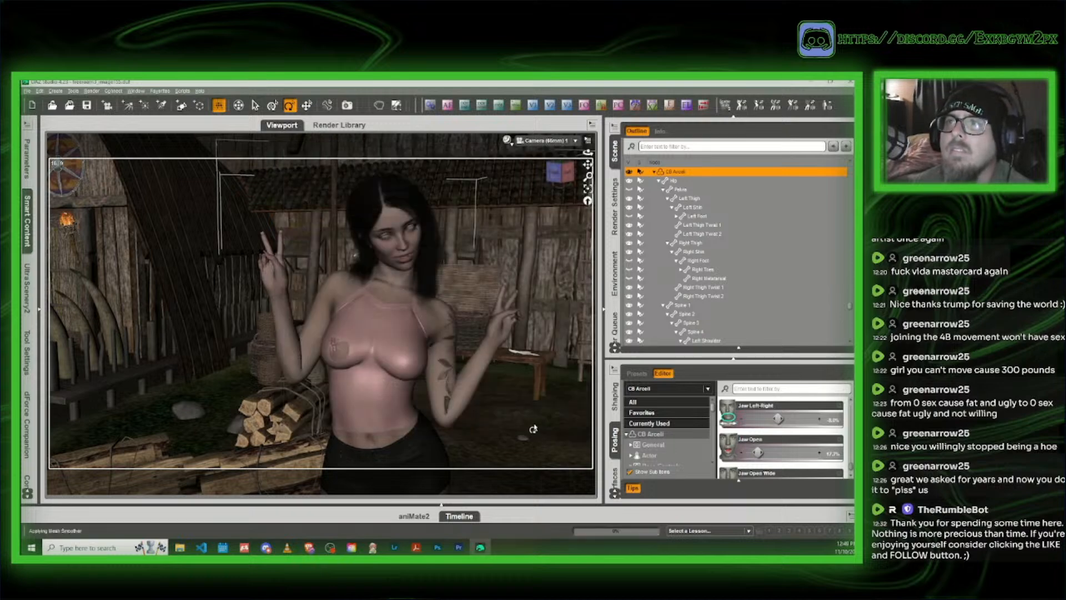
Step: Preview the rendered scene in the viewport and set the camera's F/Stop to 36 (10 and 1/3 stops)
left_click(507, 140)
left_click(510, 257)
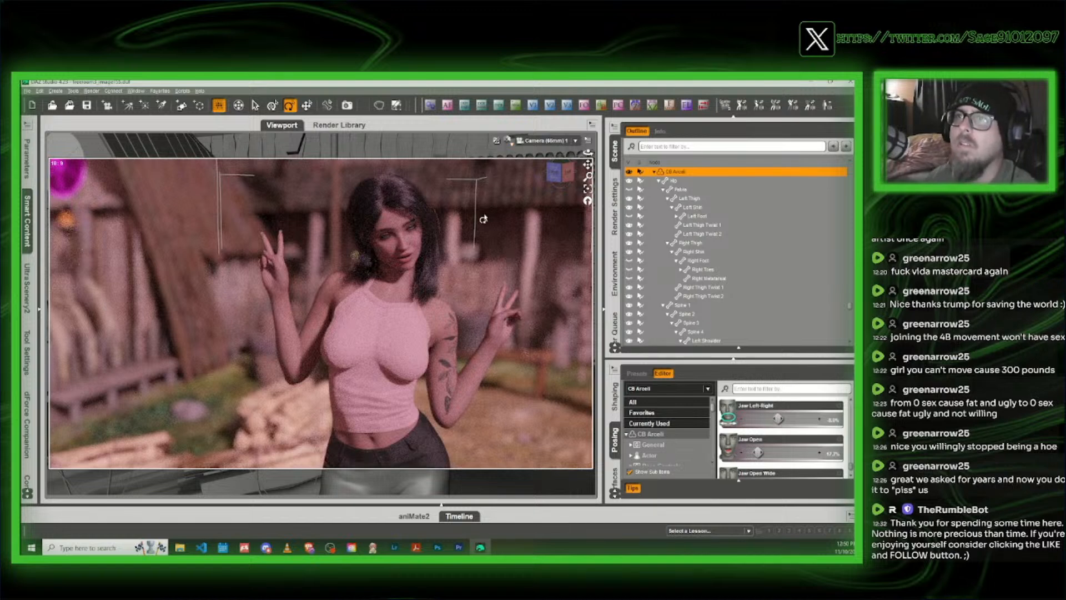
left_click(670, 107)
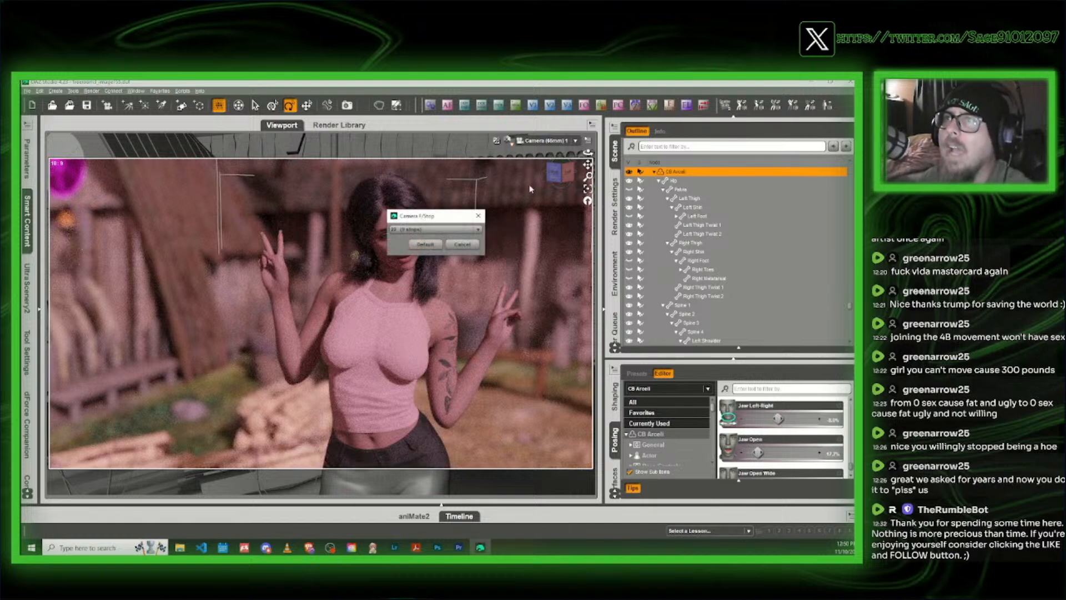
left_click(445, 230)
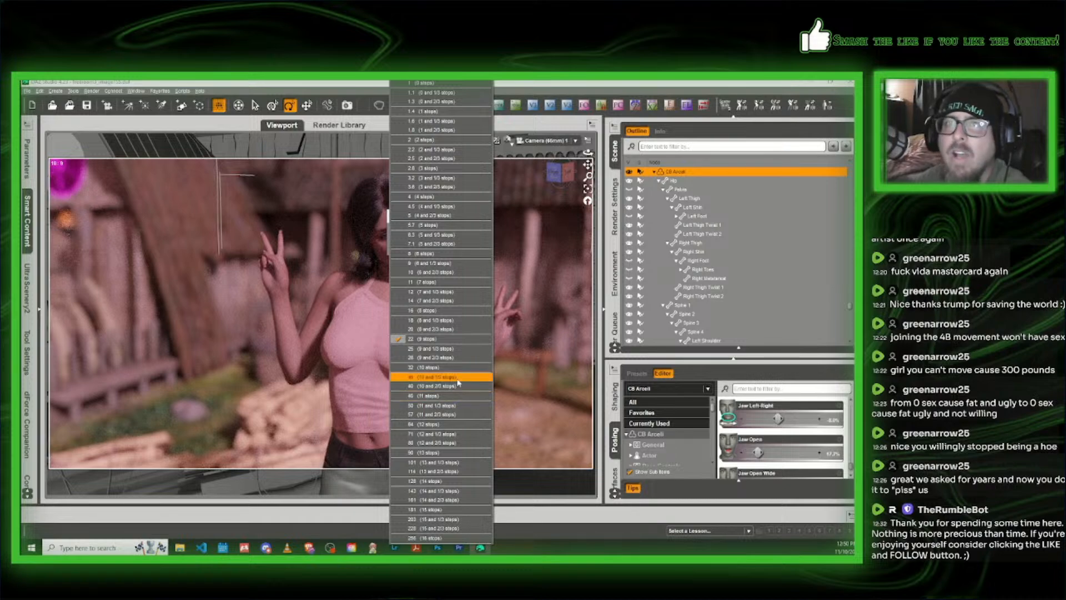
left_click(457, 379)
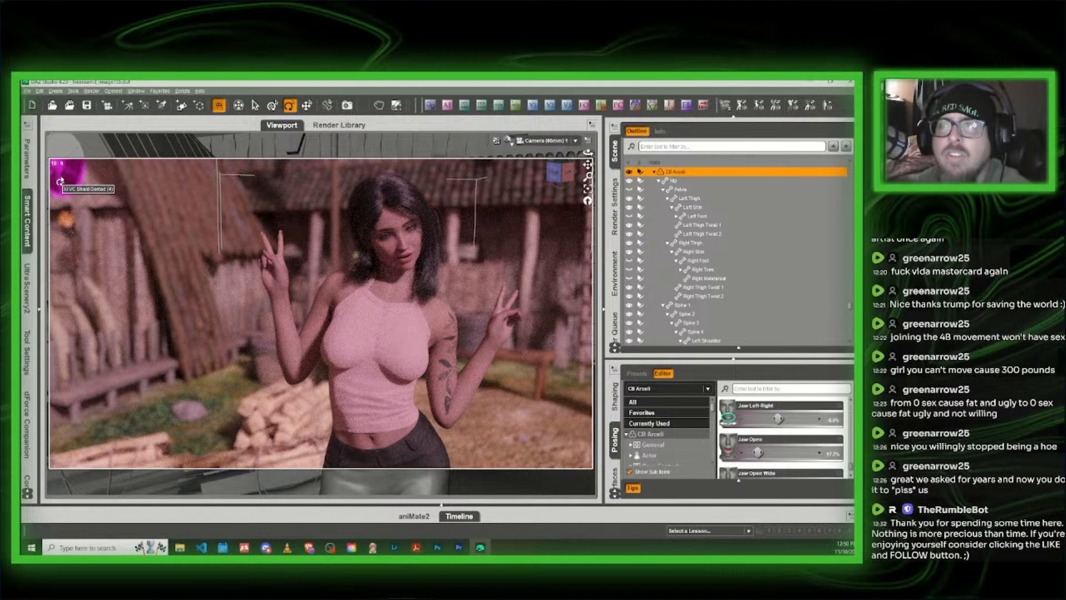
Step: Return the viewport to the textured preview and delete the dented shield at the frame's upper corner
left_click(509, 141)
left_click(505, 225)
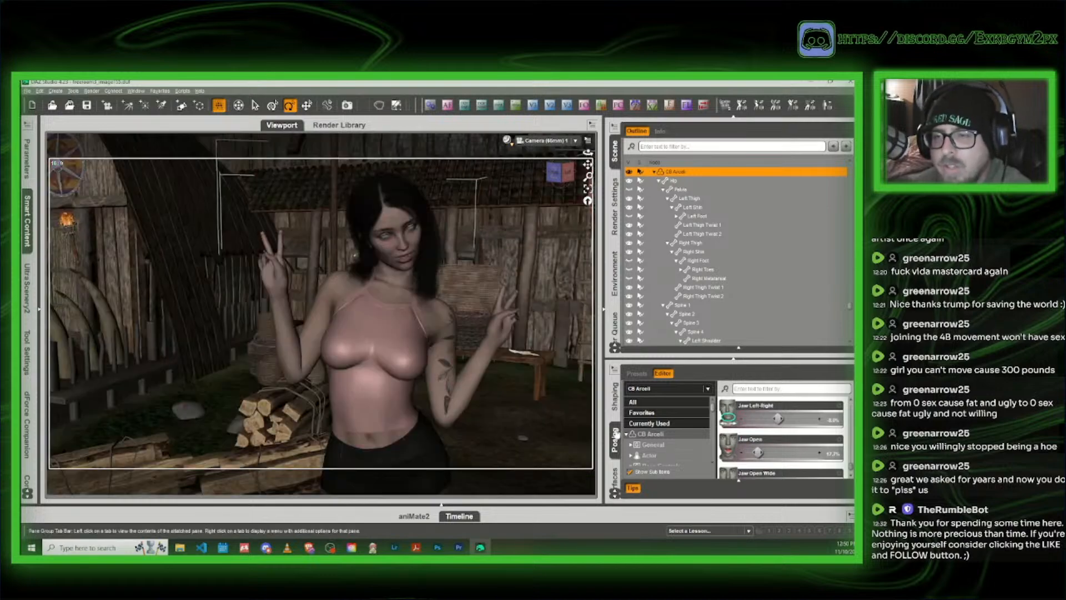
left_click(63, 183)
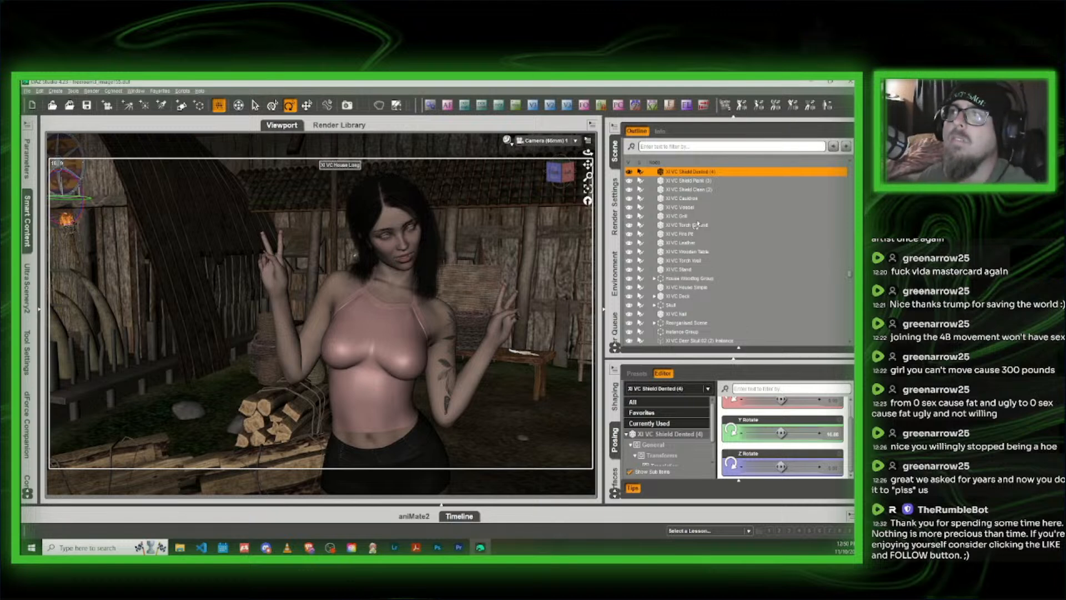
key("Delete")
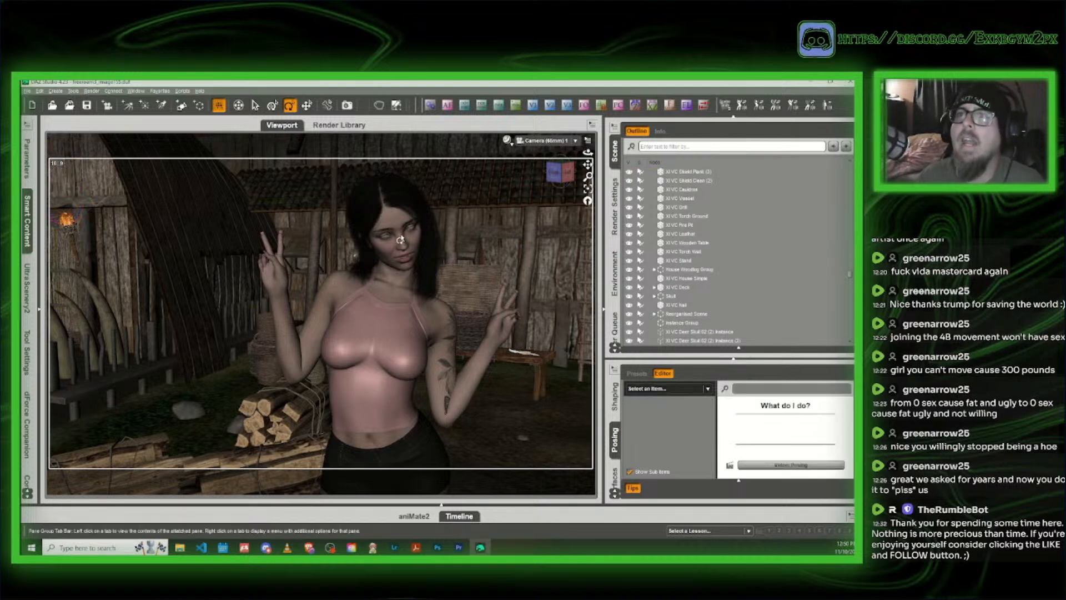
Step: Save the scene as a new file named freeroam3_image156 in the freeroam3 folder
left_click(27, 90)
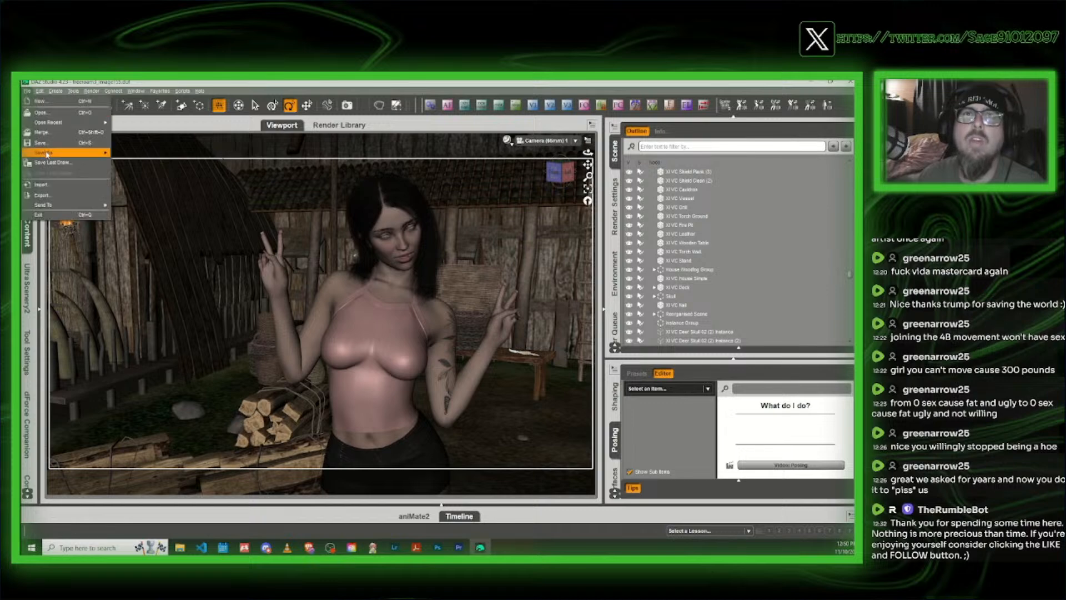
mouse_move(50, 152)
left_click(128, 158)
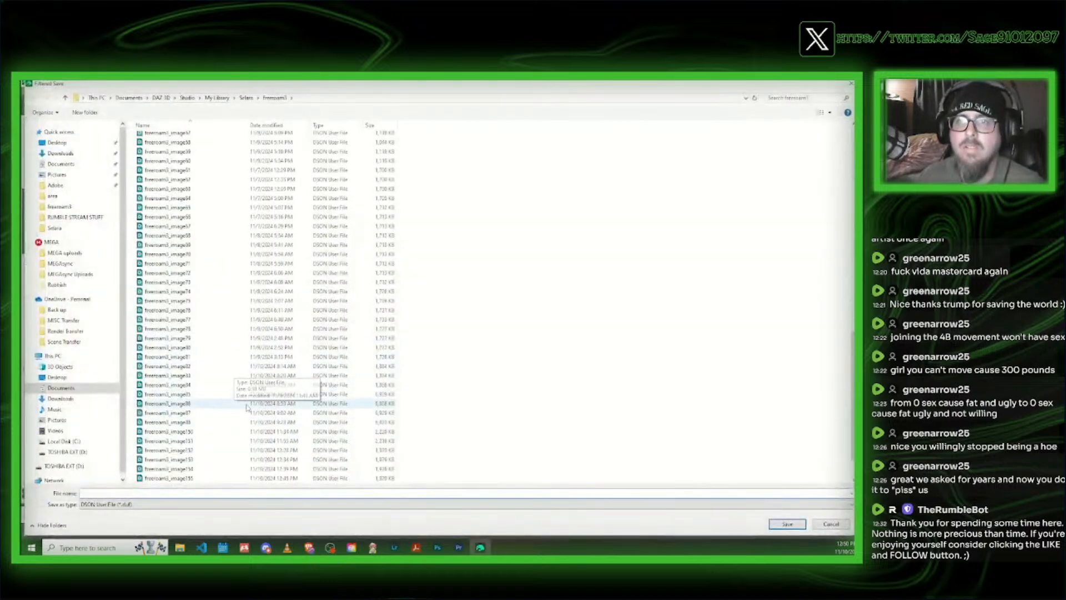
left_click(172, 441)
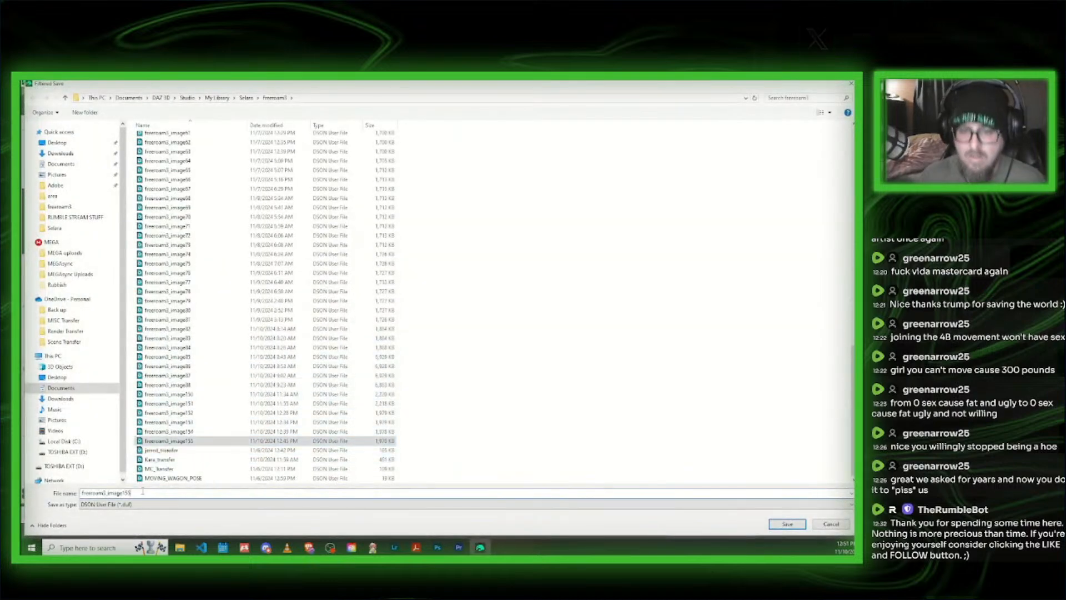
left_click(784, 524)
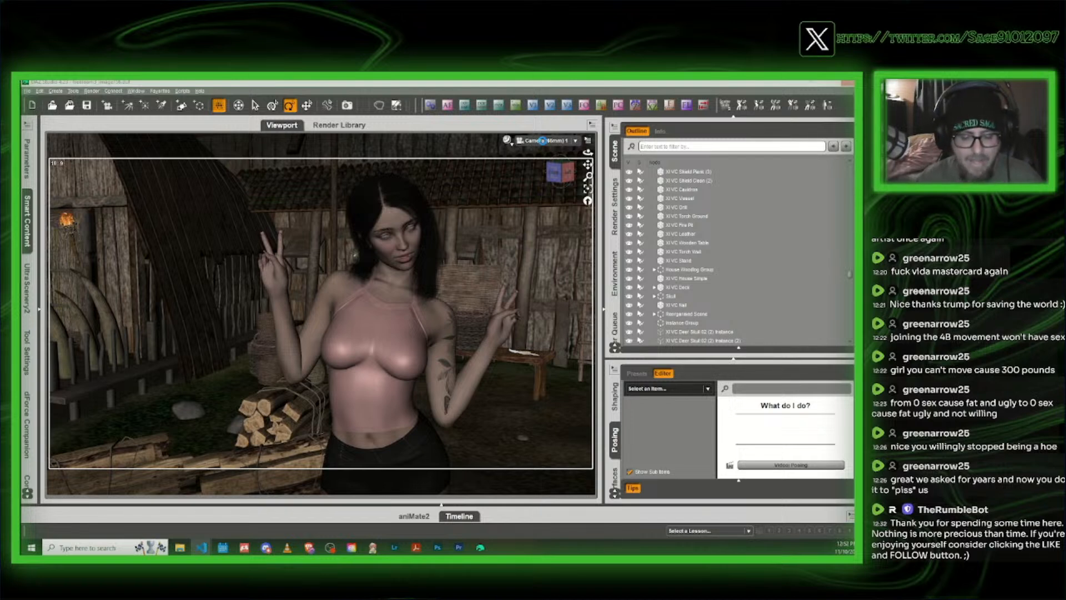
Step: Switch the viewport to Perspective View and delete the existing camera from the scene
left_click(544, 141)
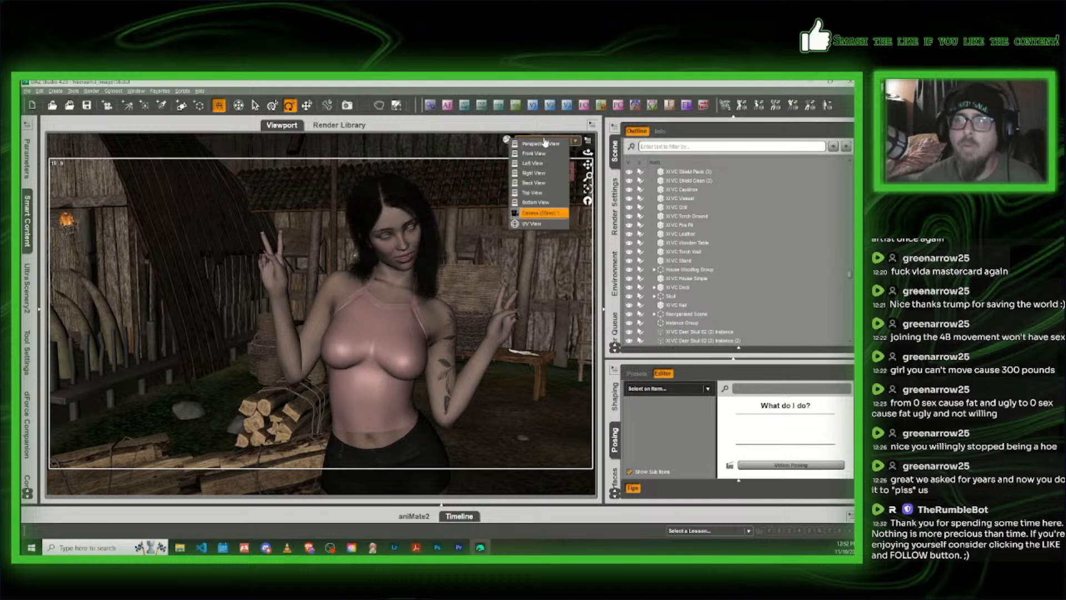
left_click(546, 142)
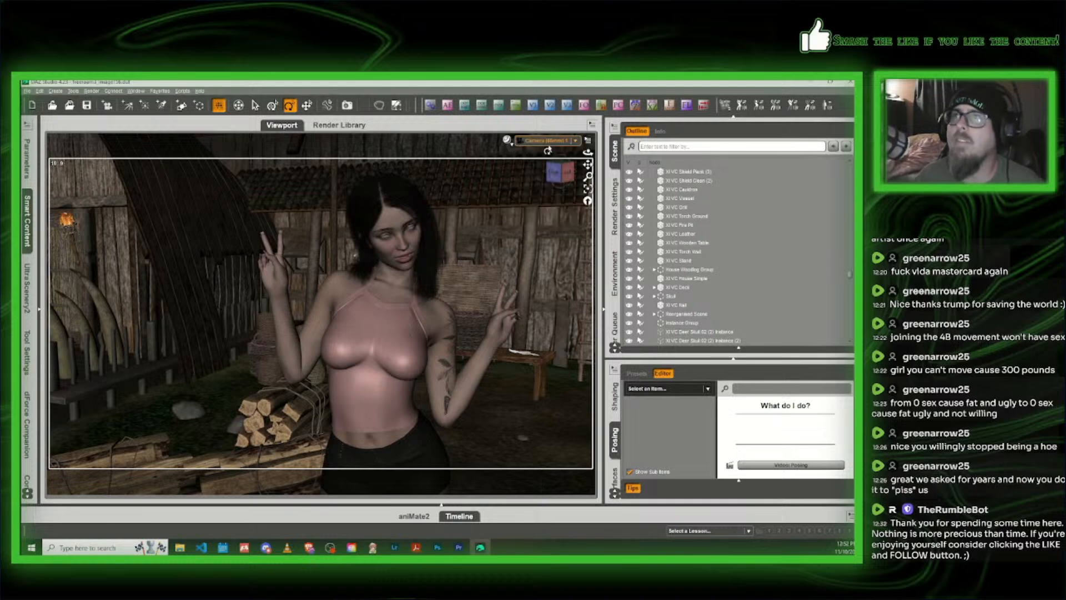
left_click(550, 142)
scroll(732, 285, "down", 15)
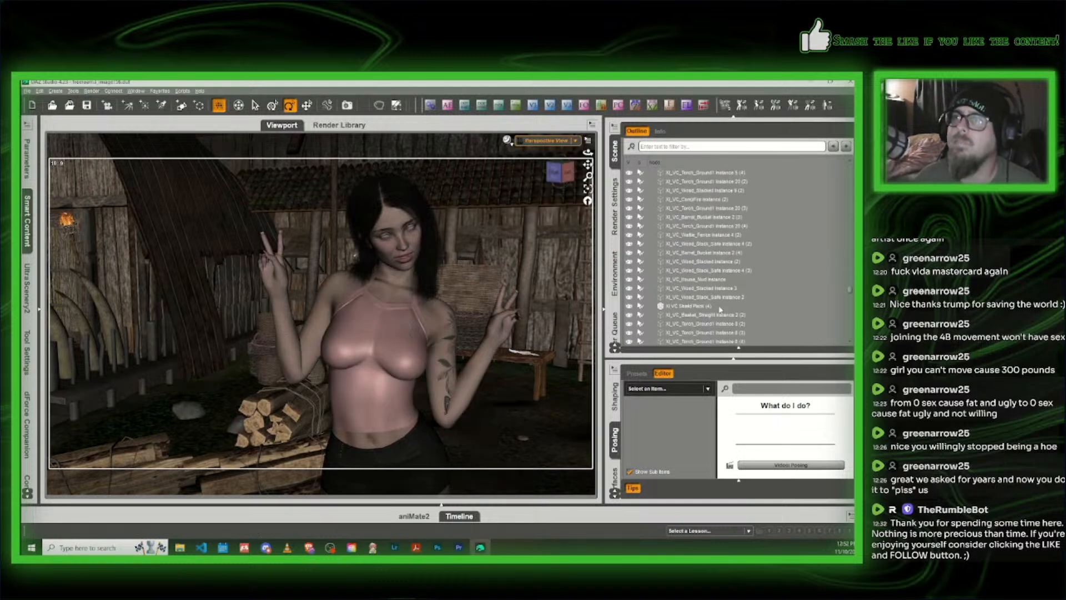
scroll(712, 319, "down", 3)
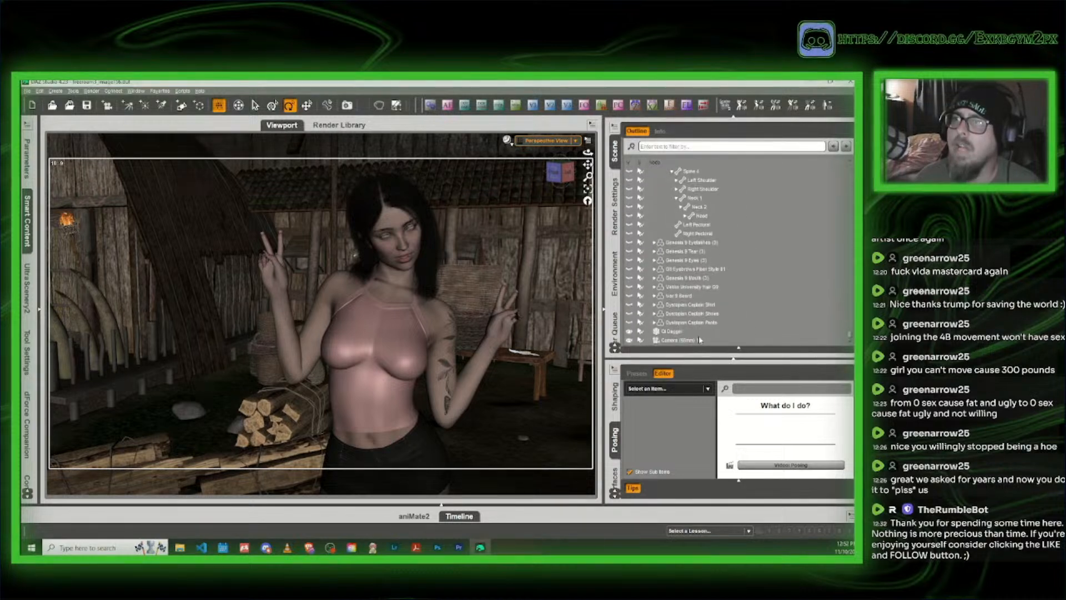
left_click(679, 340)
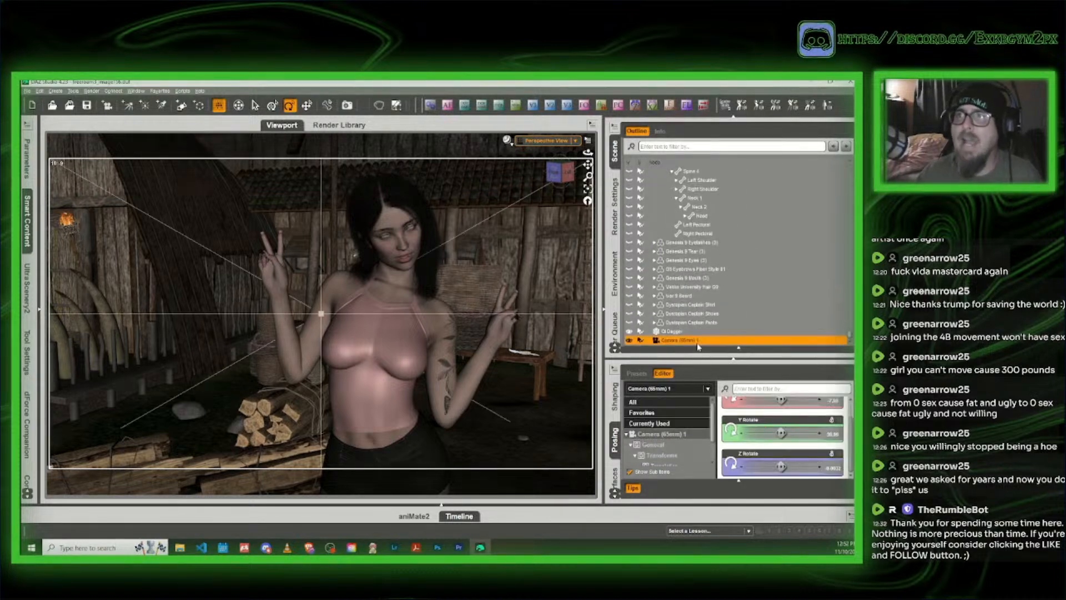
key("Delete")
Step: Apply the Z ESEVW Full 01 G9F Walking Forward Mirror pose from the Essential Everyday Walking set to the woman
left_click_drag(555, 171, 567, 169)
left_click(488, 436)
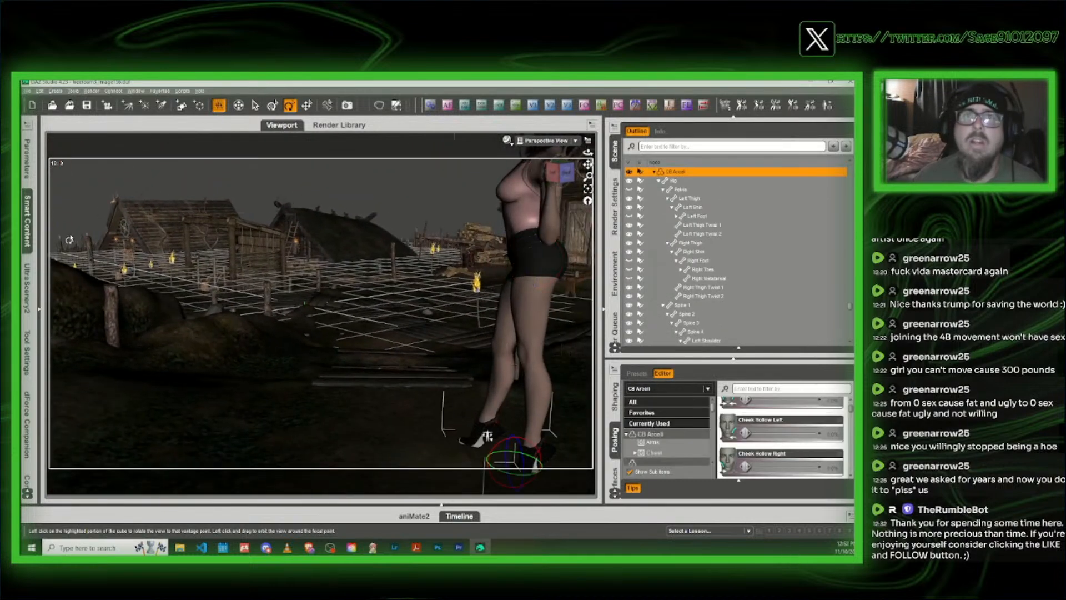
left_click(27, 220)
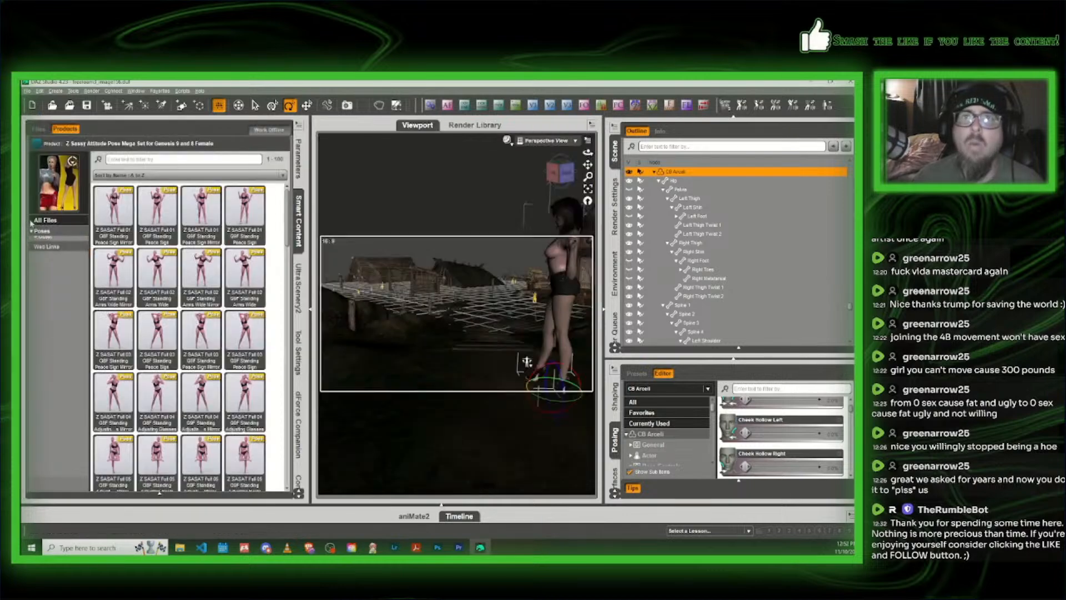
left_click(36, 144)
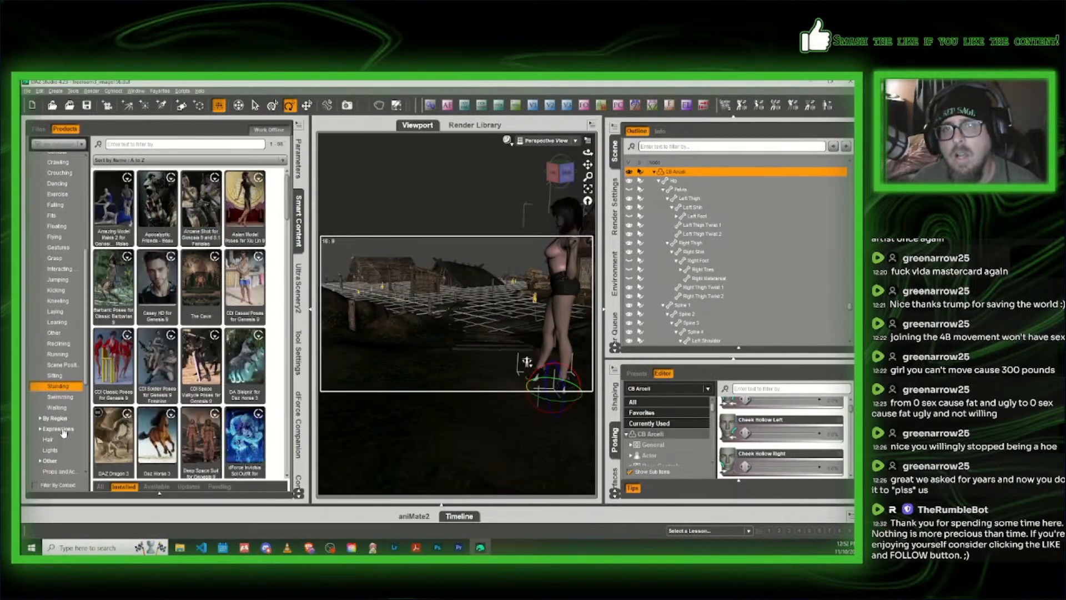
left_click(60, 403)
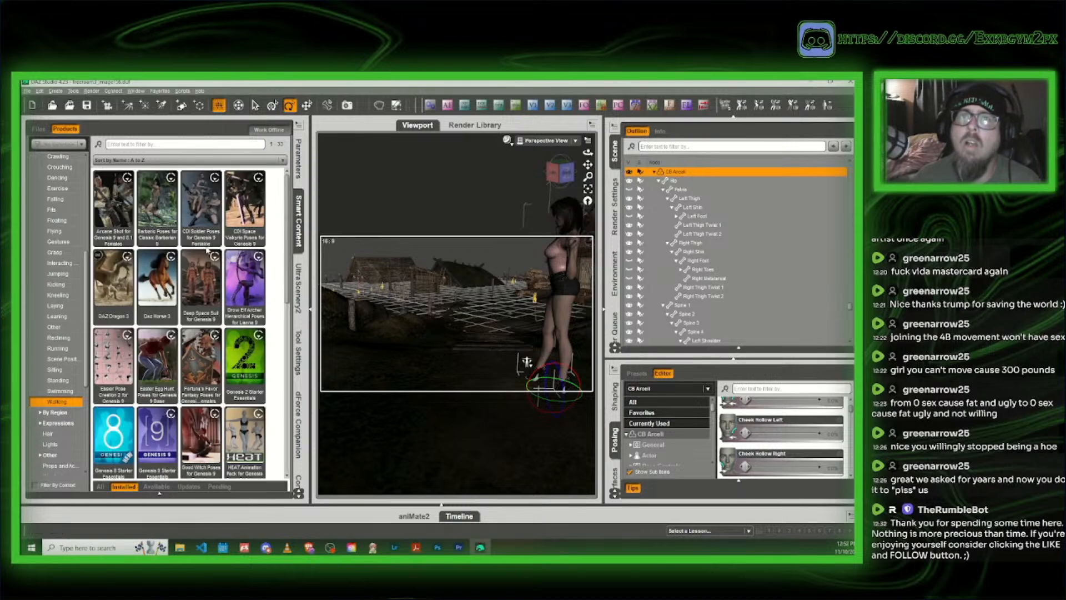
scroll(202, 246, "down", 5)
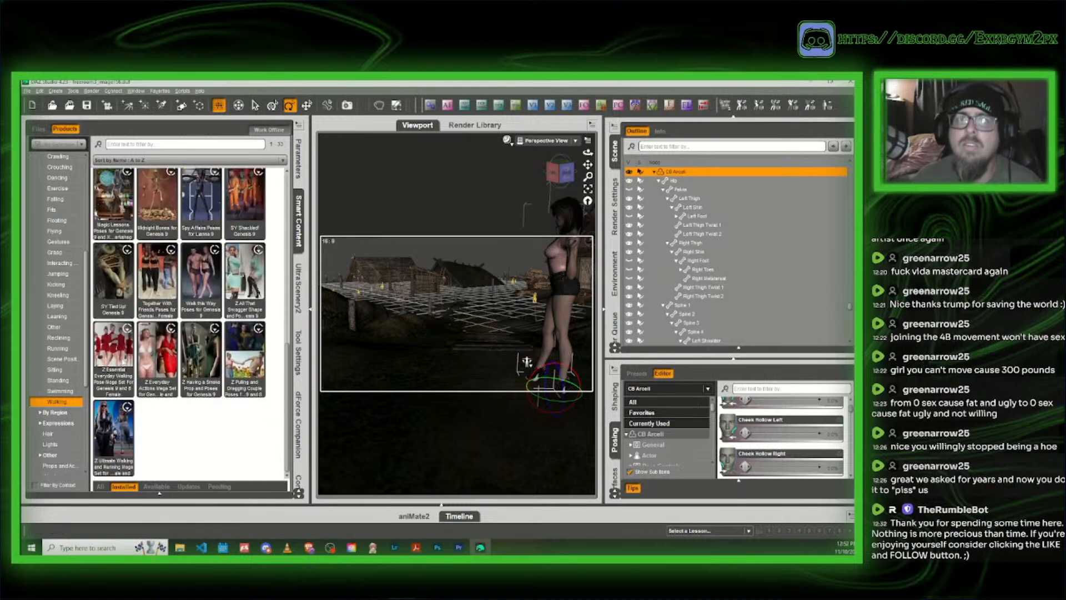
left_click(118, 354)
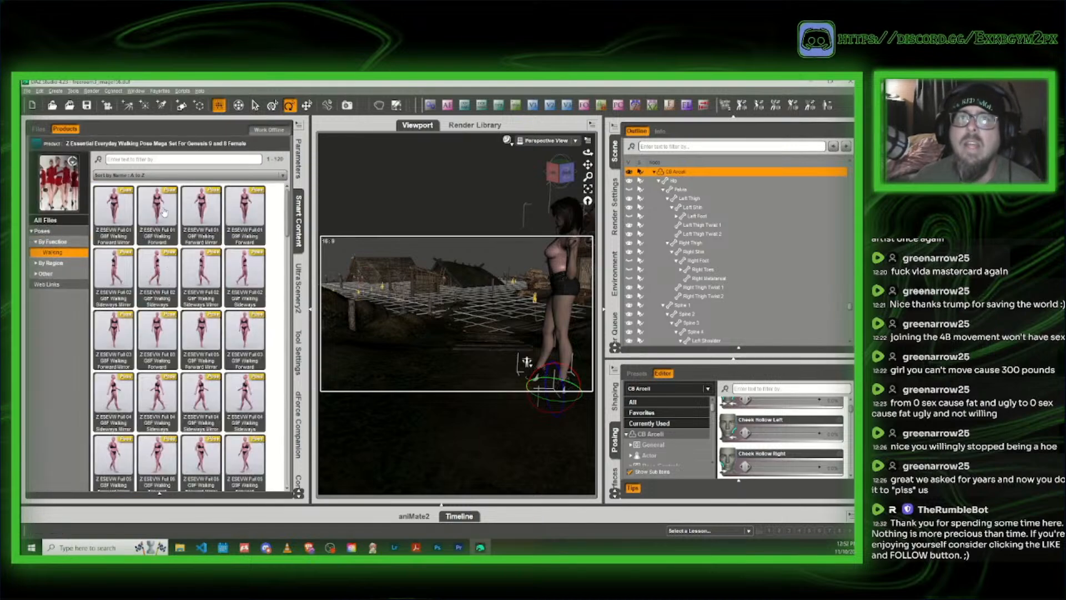
double_click(208, 211)
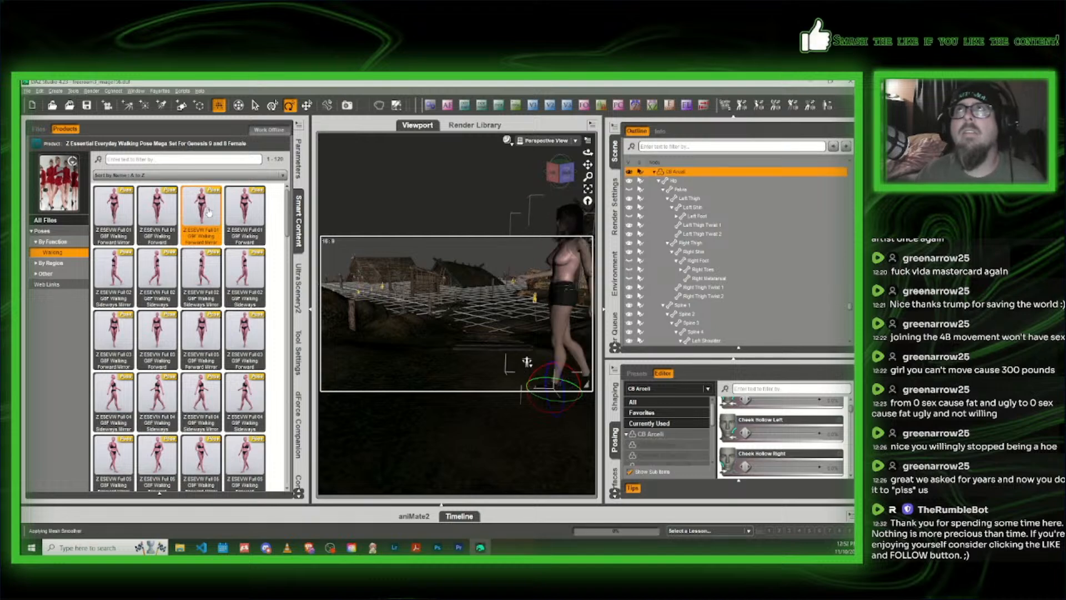
mouse_move(209, 211)
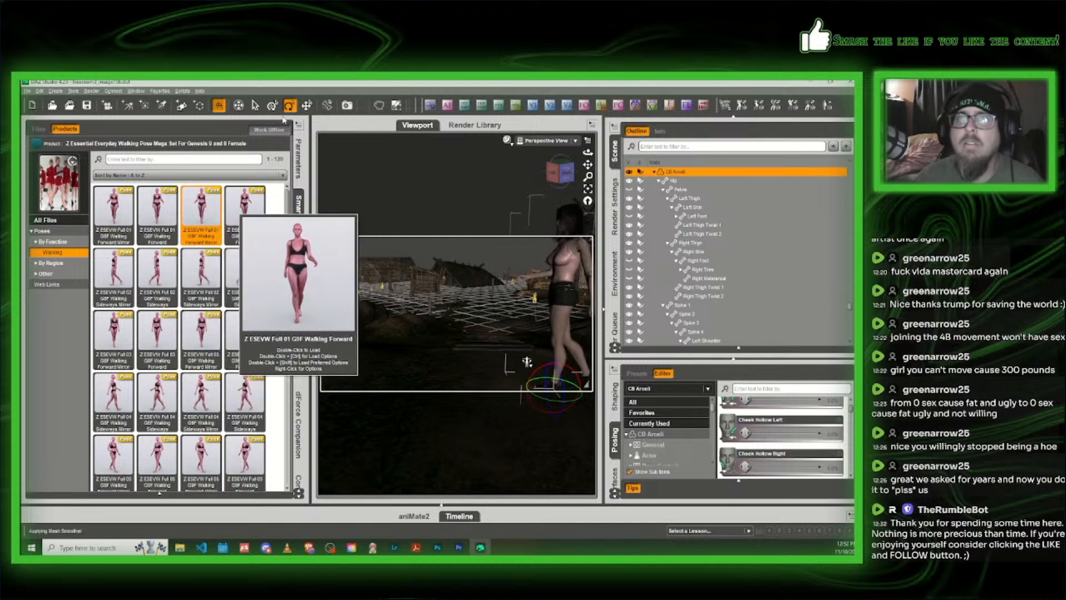
Step: Move the woman across the frame to its near corner and rotate her so she walks away from the viewer
left_click(307, 105)
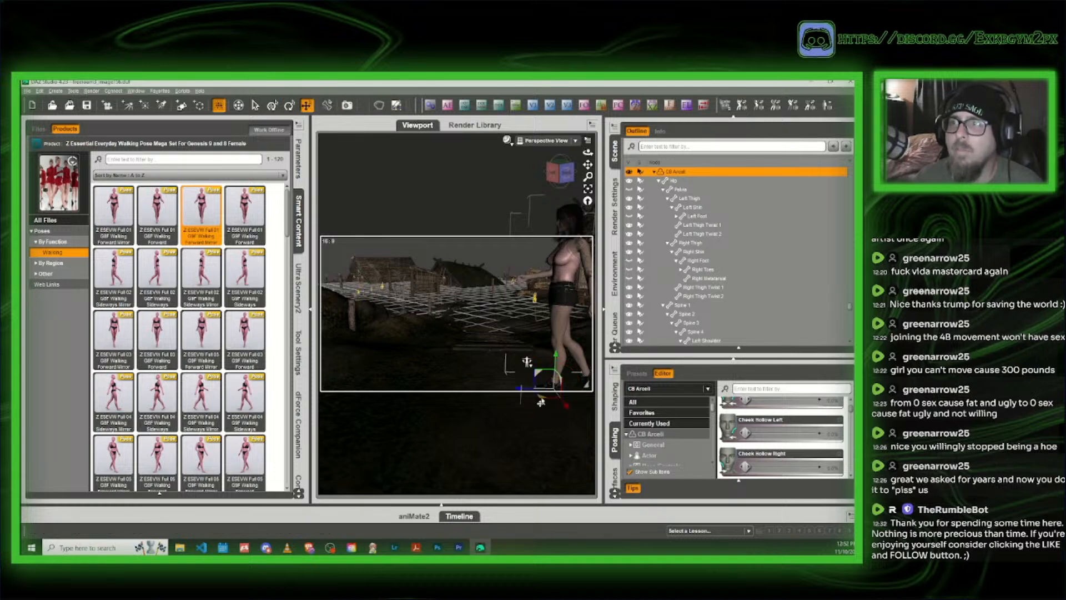
left_click_drag(538, 397, 373, 381)
left_click(290, 106)
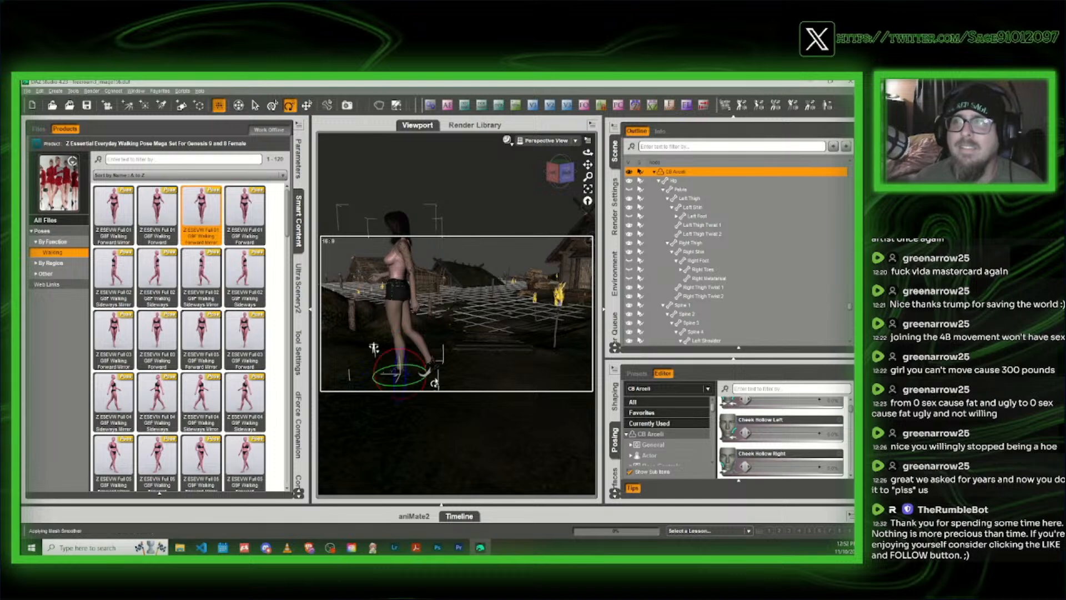
left_click_drag(416, 387, 387, 391)
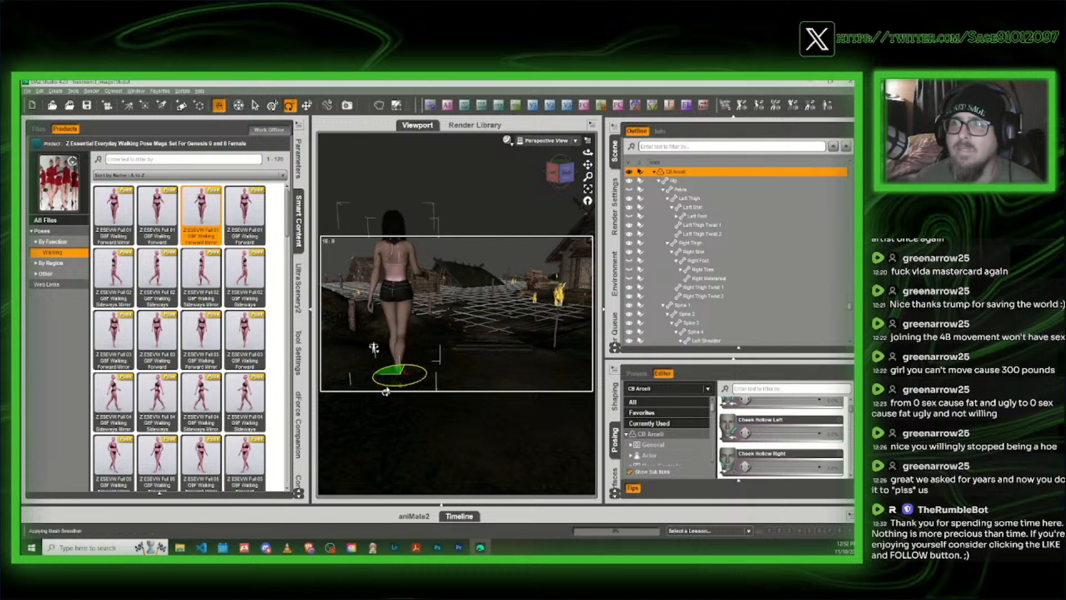
key("a")
key("a")
key("s")
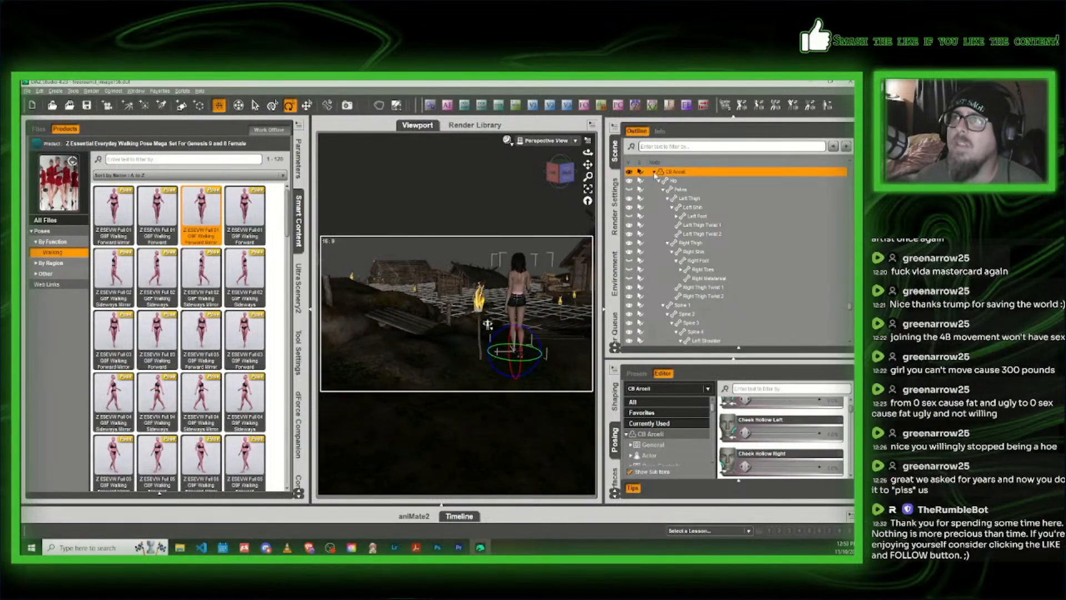
Step: Collapse the woman's hierarchy in the scene list and unhide the Michael 9 HD figure
left_click(655, 173)
left_click(635, 182)
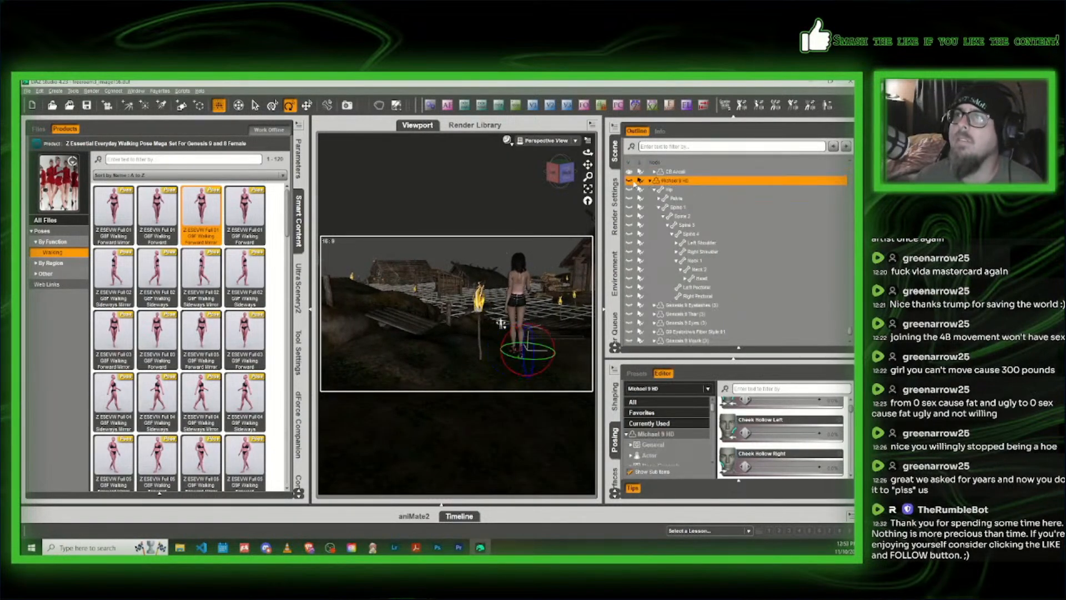
left_click(629, 182)
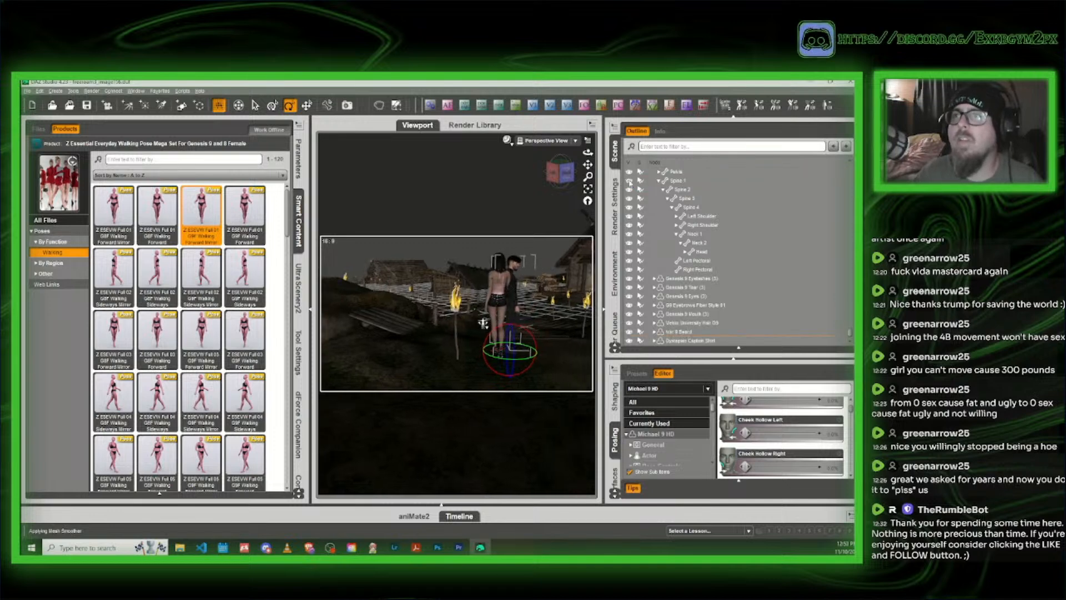
scroll(630, 183, "up", 15)
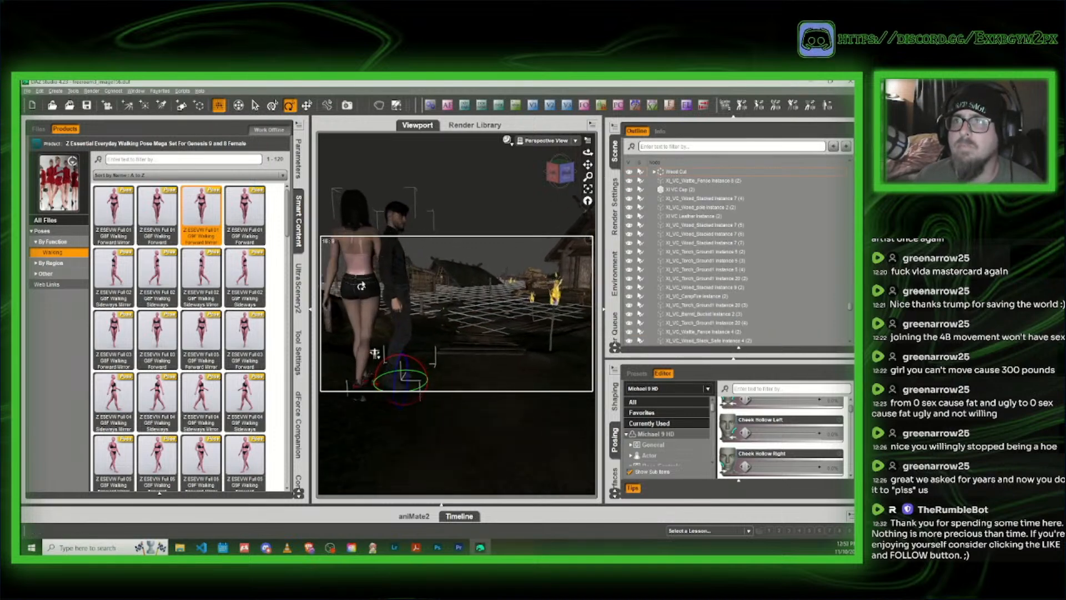
Step: Move the woman to the other side of the man so she walks to his right
left_click(348, 360)
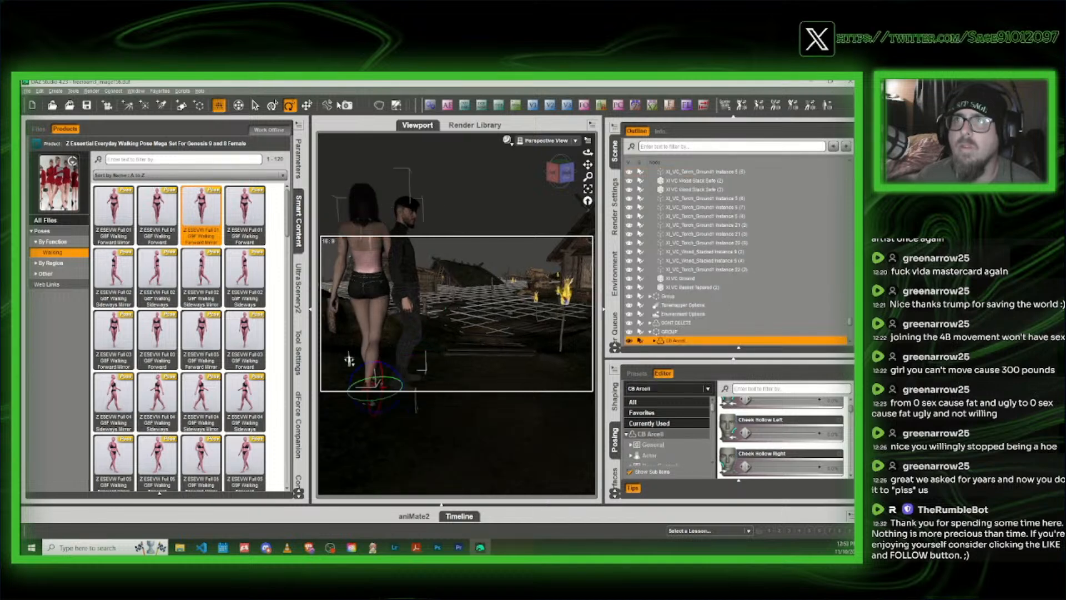
left_click(306, 105)
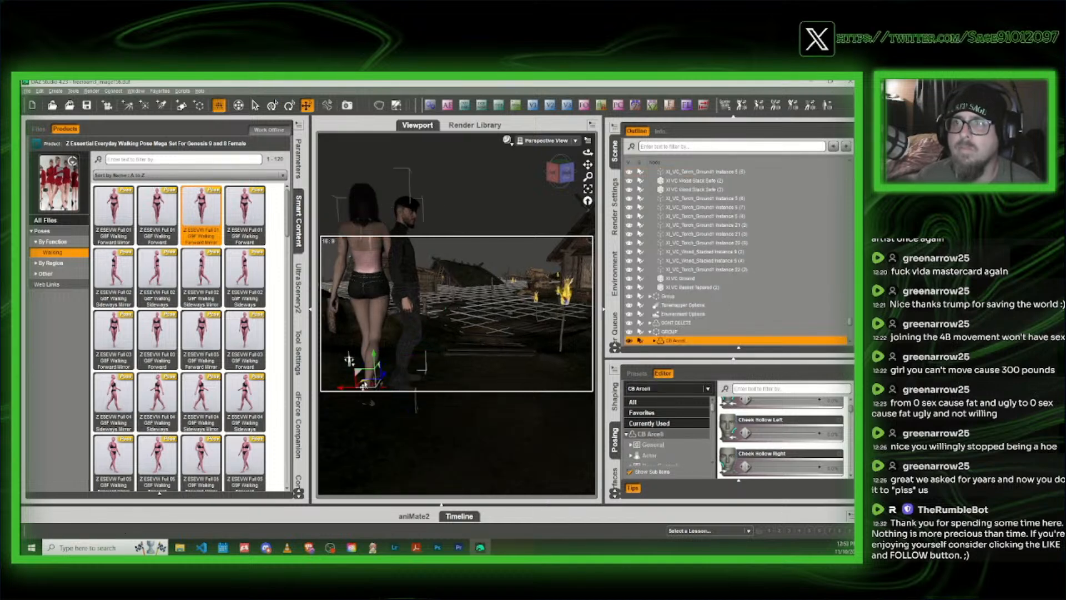
left_click_drag(362, 384, 389, 326)
Step: Collapse the content library, frame the man and the woman's back from the head down, and look through a new camera at that view
left_click(299, 221)
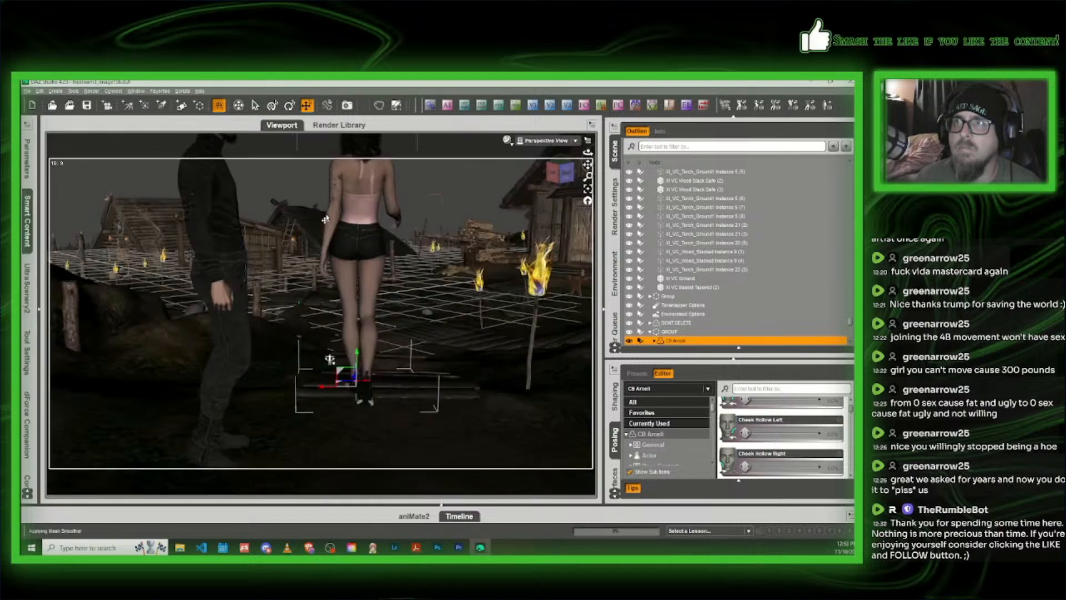
scroll(326, 220, "up", 4)
middle_click_drag(415, 138, 434, 322)
scroll(412, 139, "up", 2)
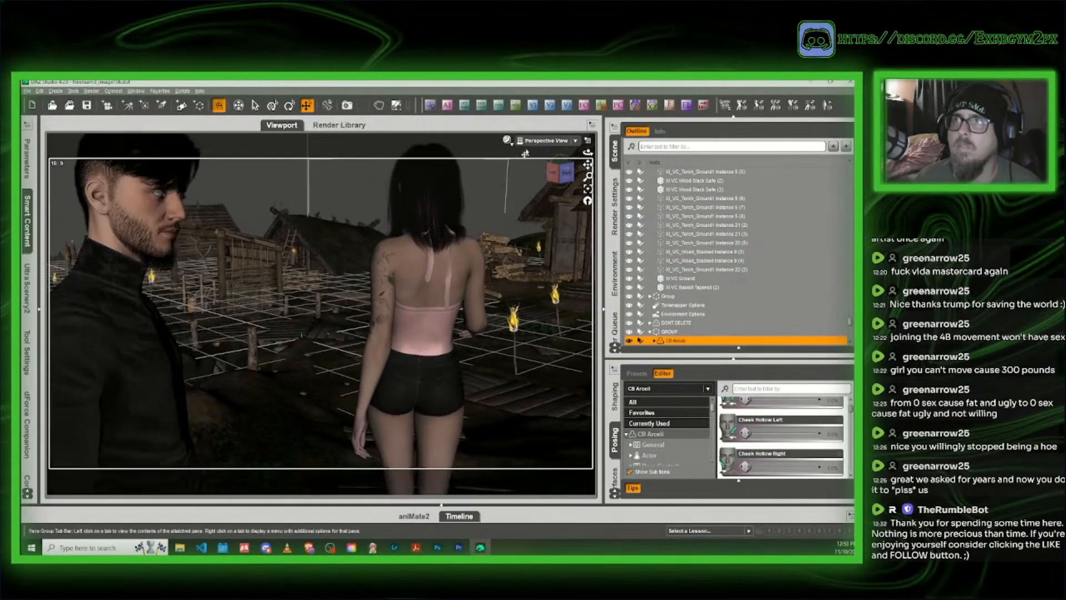
left_click_drag(588, 165, 624, 185)
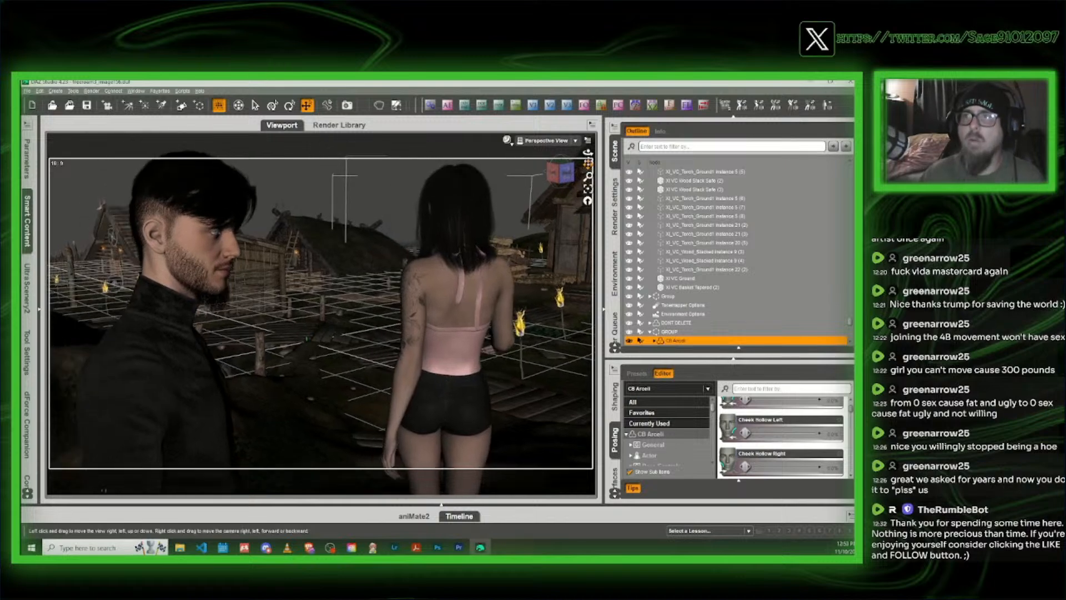
left_click_drag(562, 173, 545, 176)
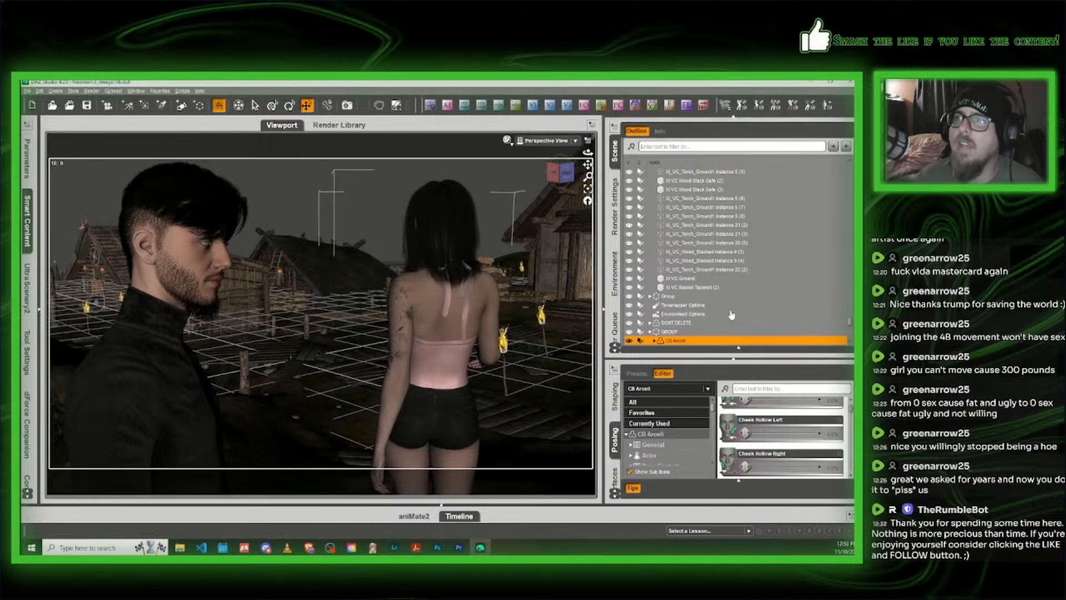
left_click(552, 141)
left_click(549, 213)
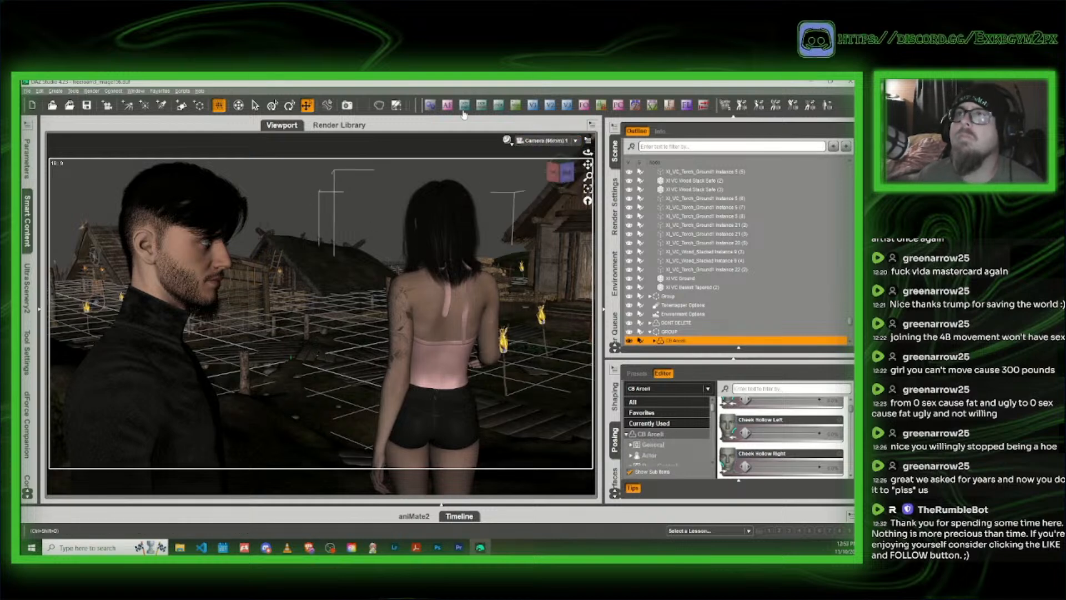
left_click(447, 105)
left_click(407, 265)
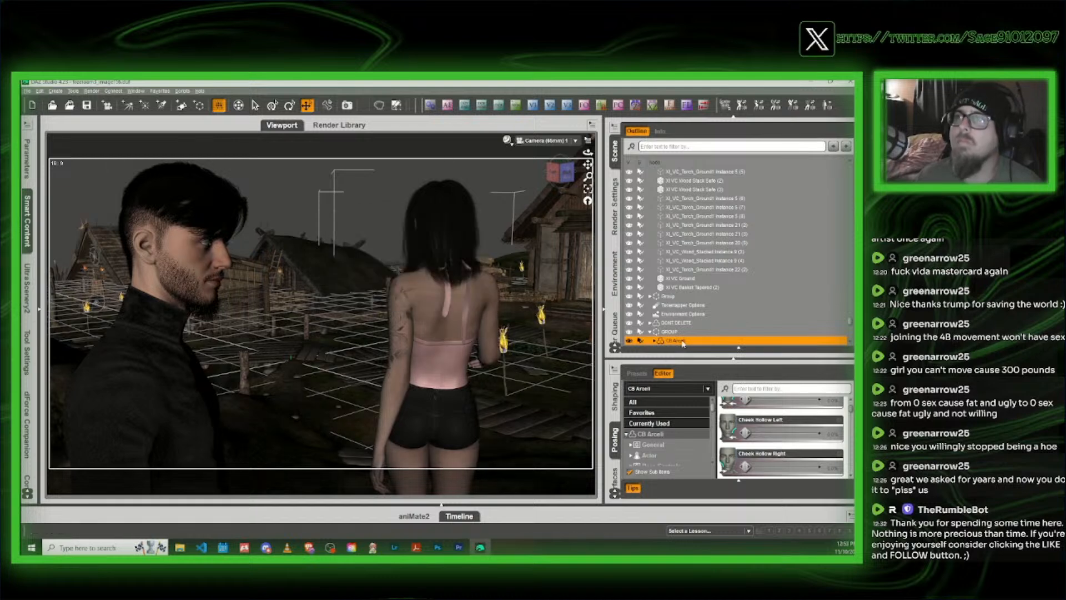
Step: Apply Look at Each Other II to the woman and Michael 9 HD, with Figure 1's head bend, twist and side-side at 0%
scroll(688, 311, "down", 4)
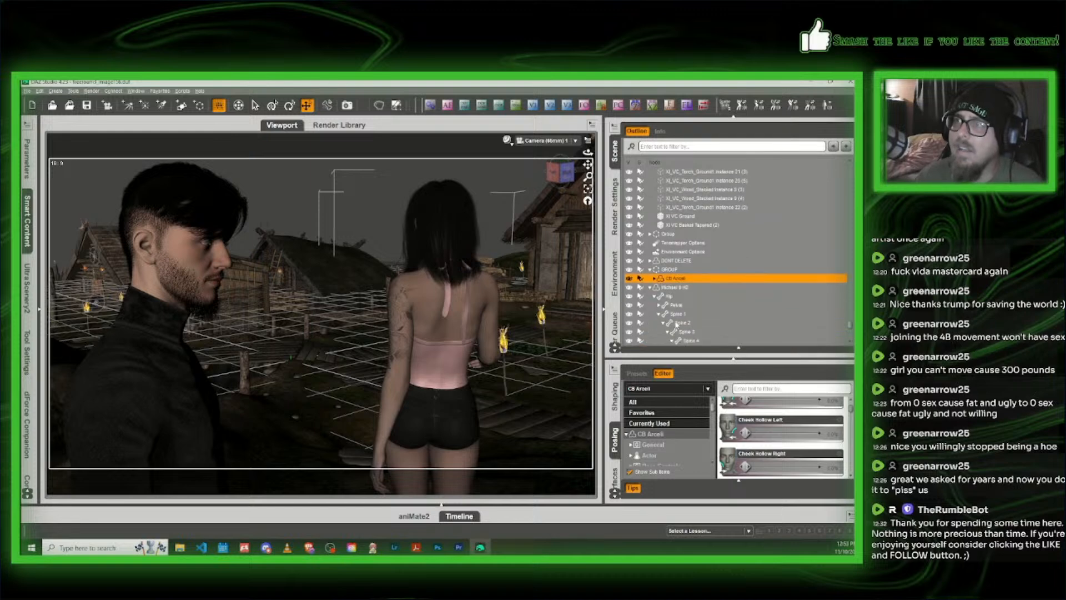
left_click(667, 248, "ctrl")
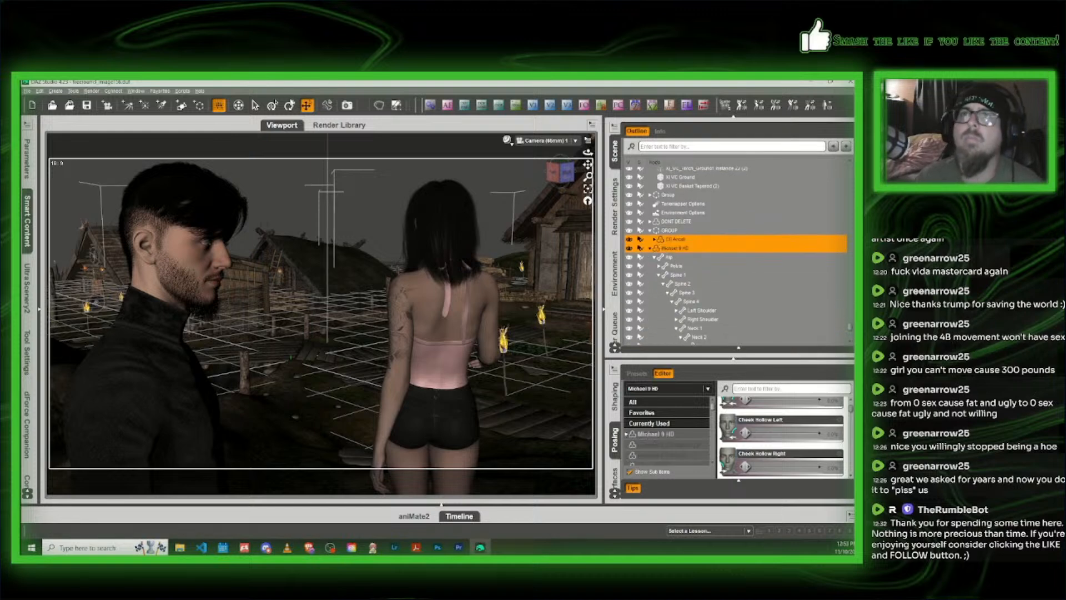
left_click(183, 91)
left_click(205, 131)
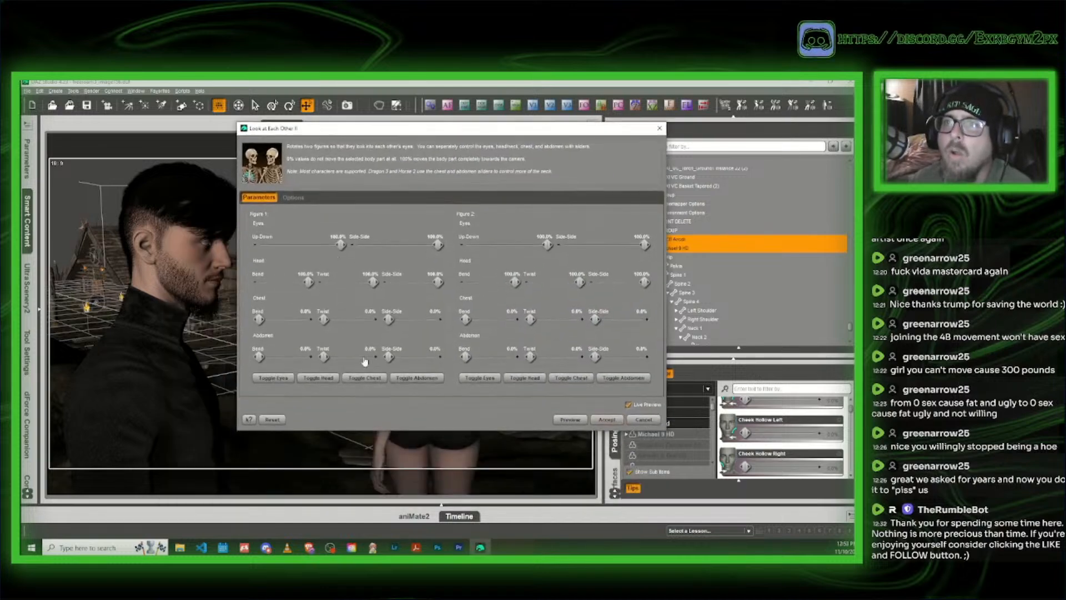
left_click(274, 378)
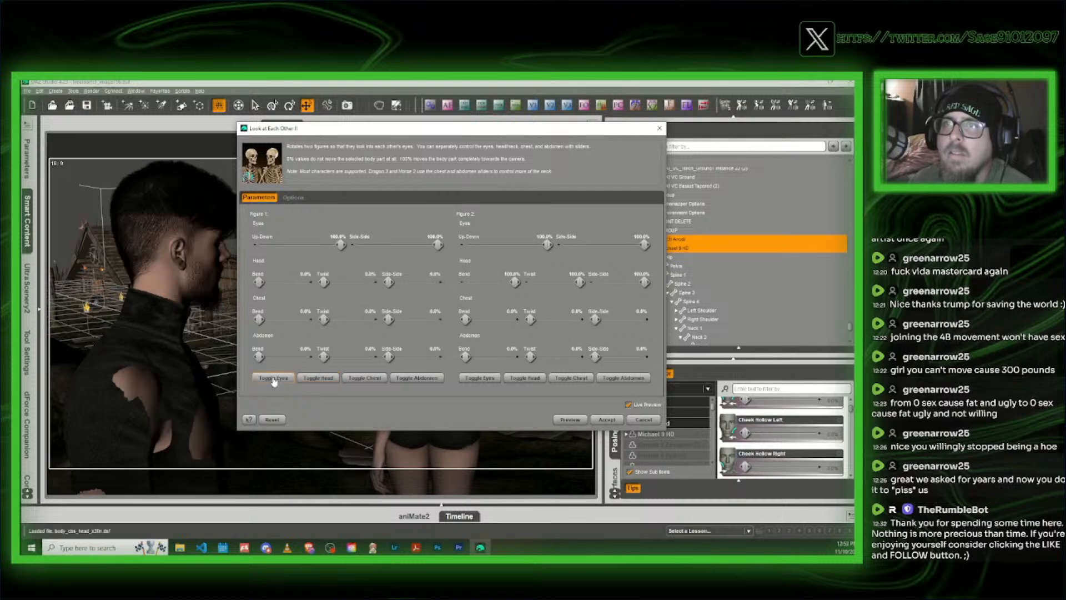
left_click(610, 420)
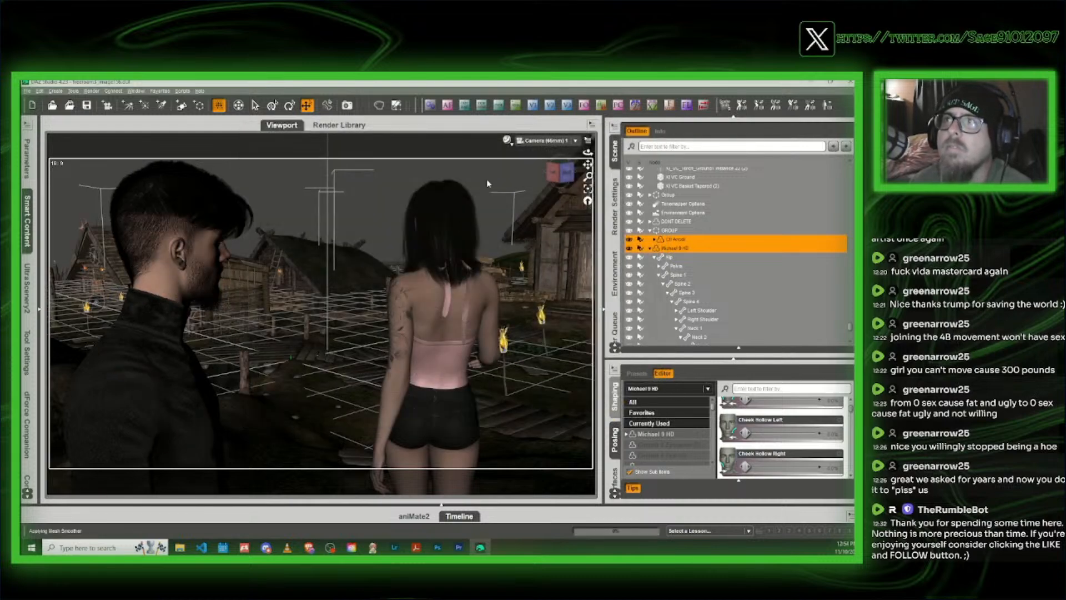
Step: Switch the viewport to the NVIDIA Iray preview and set the environment's Dome Rotation to 30
left_click(507, 140)
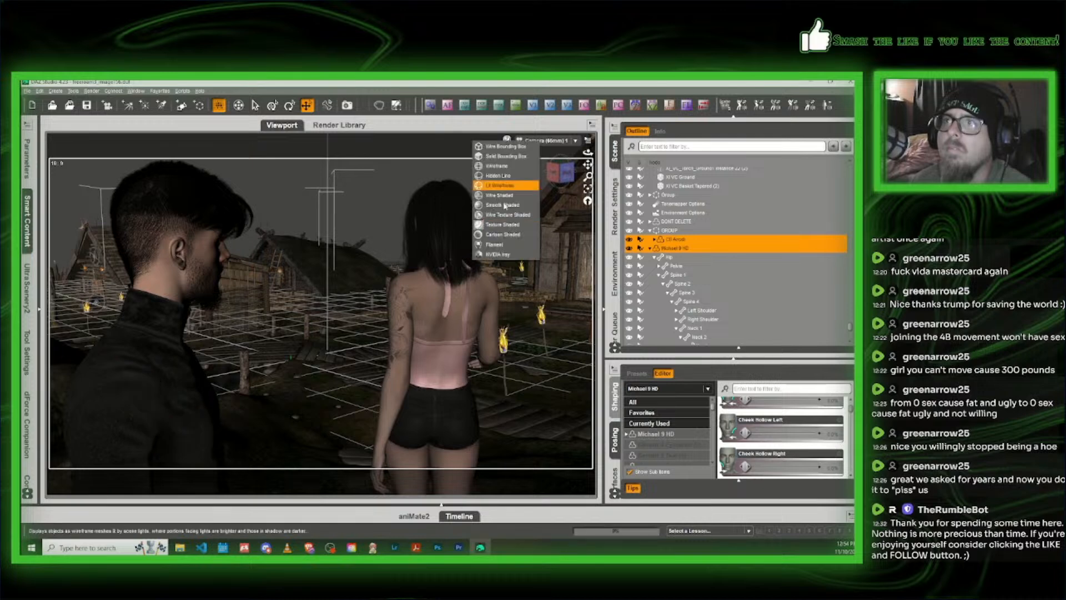
left_click(504, 255)
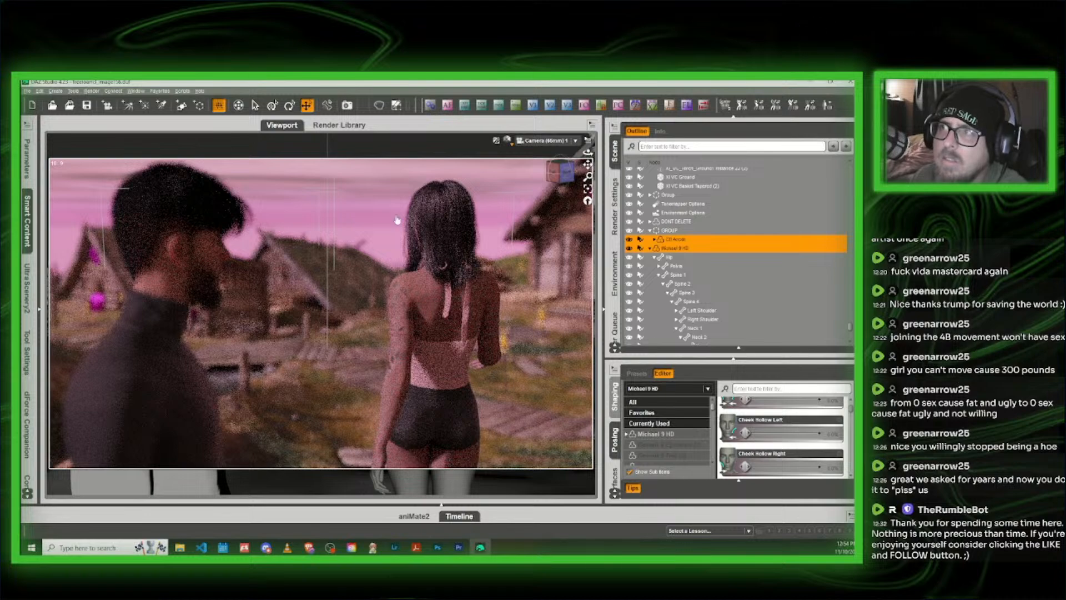
left_click(615, 207)
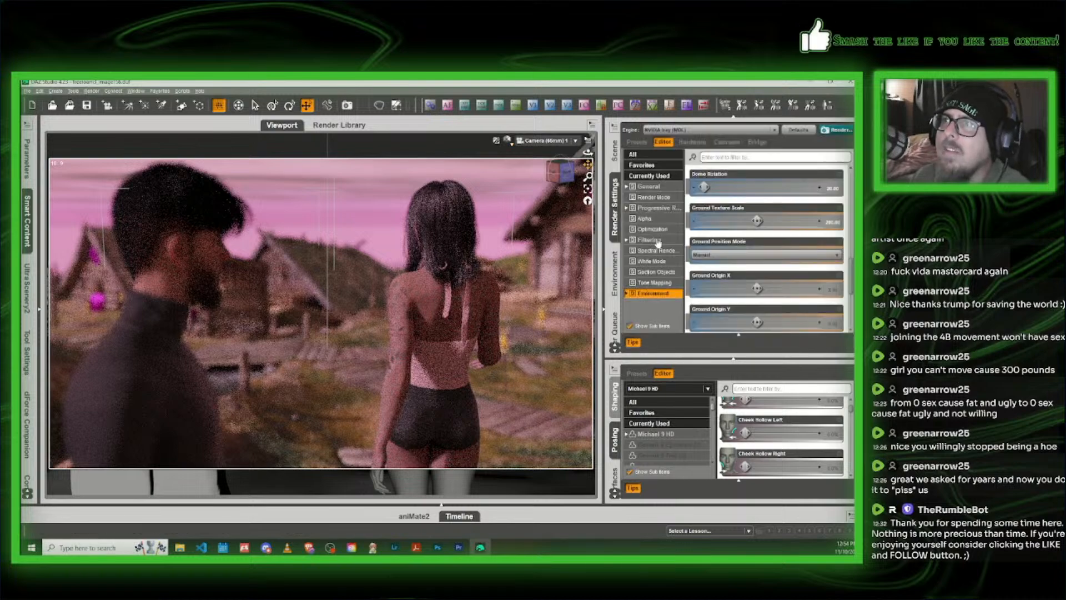
left_click(833, 188)
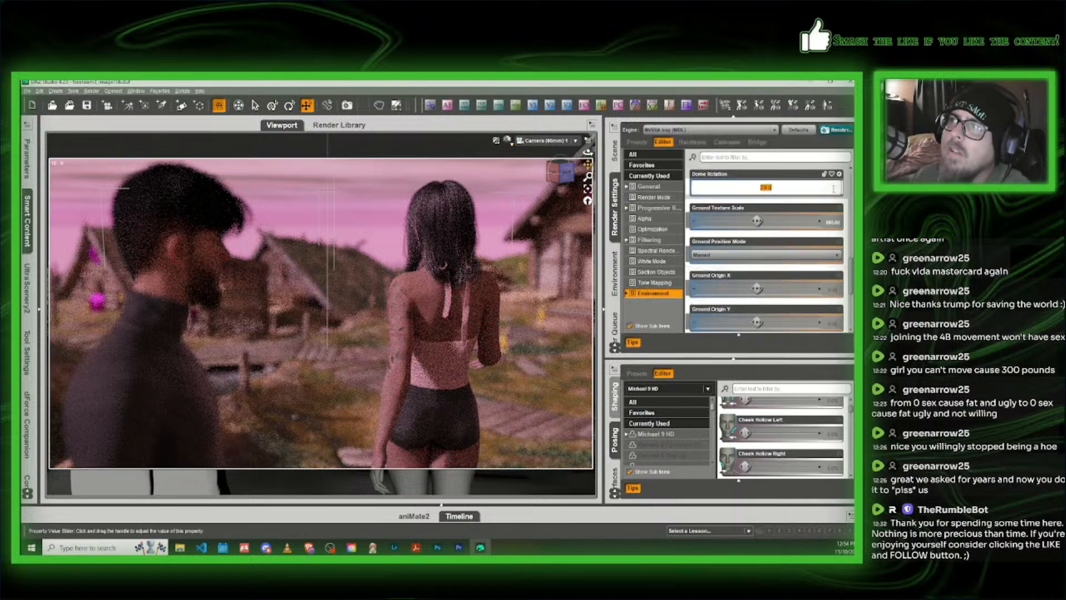
type("30")
key("Return")
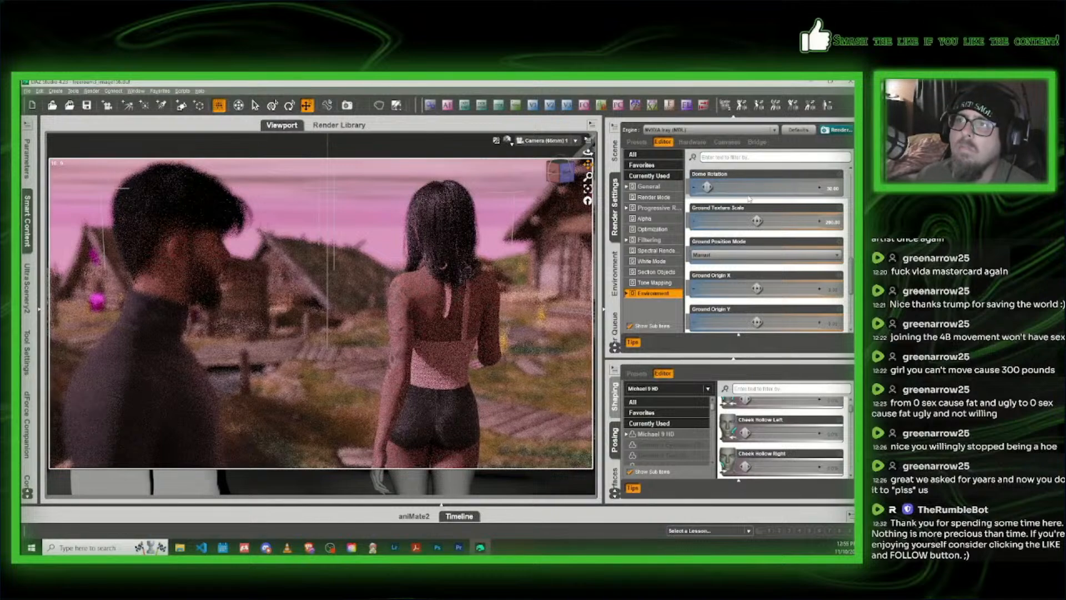
Step: Return the viewport to Texture Shaded and, from Perspective View, delete the dented shield among the fences in the background
left_click(510, 142)
left_click(508, 224)
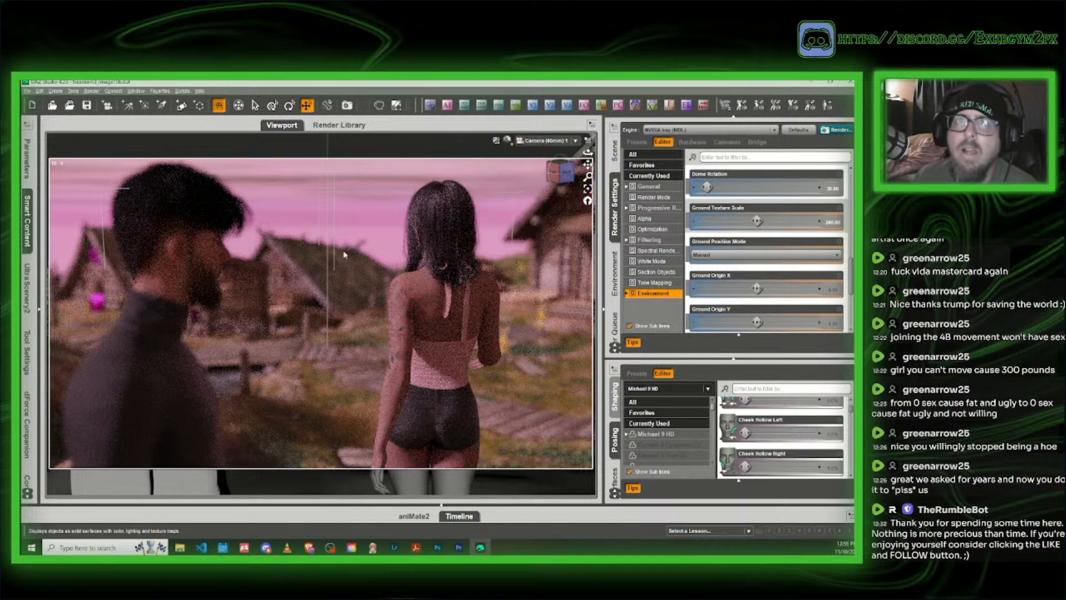
left_click(97, 305)
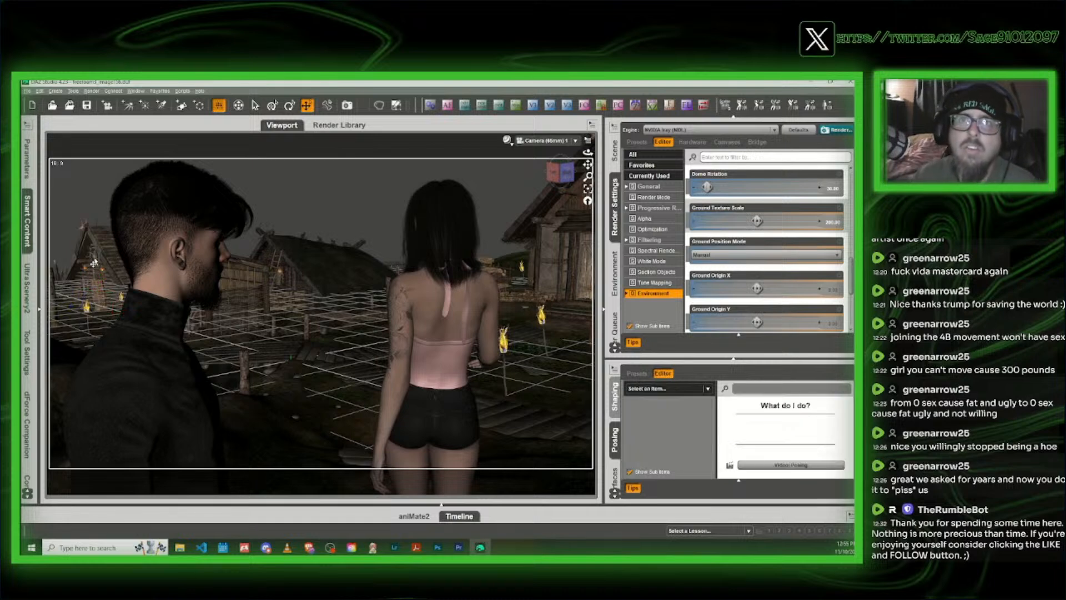
left_click(547, 140)
left_click(541, 149)
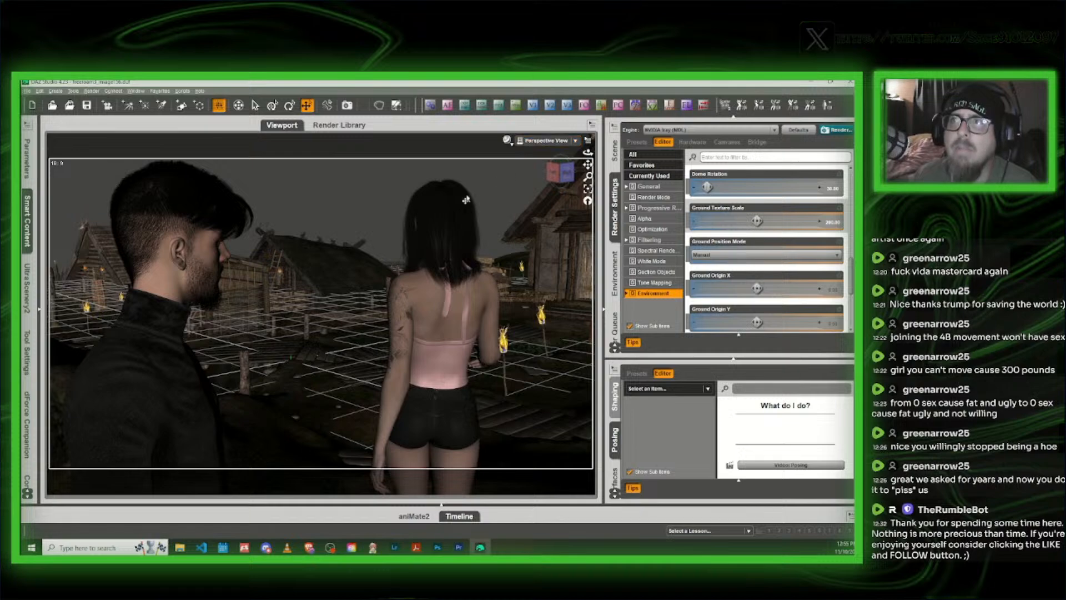
scroll(287, 269, "up", 4)
left_click(185, 316)
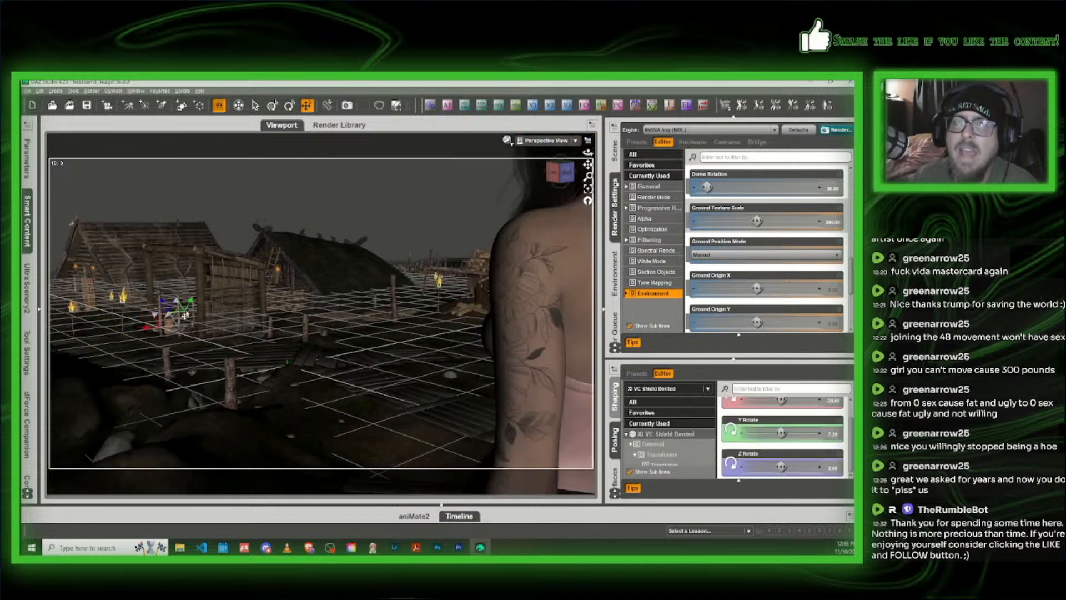
left_click(615, 156)
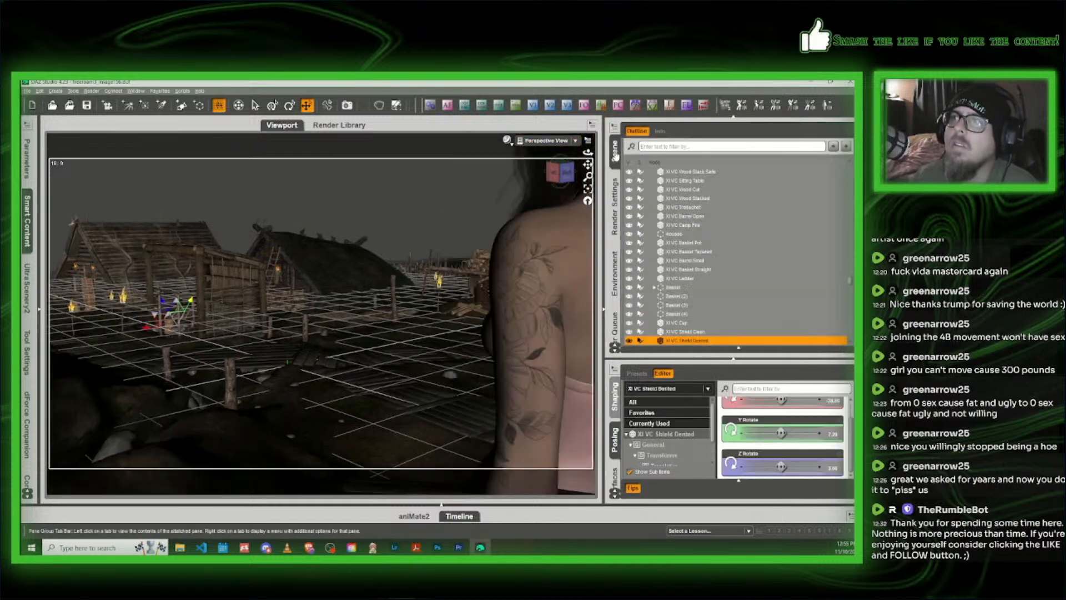
key("Delete")
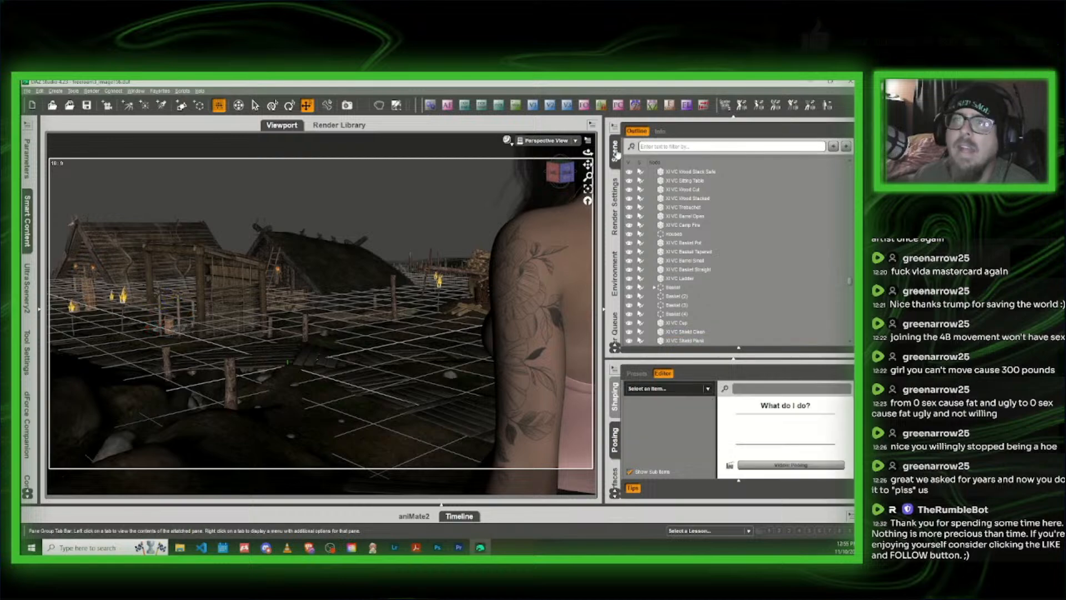
Step: Look through the scene camera, check the shot in the NVIDIA Iray preview, and return to Texture Shaded
left_click(559, 142)
left_click(553, 214)
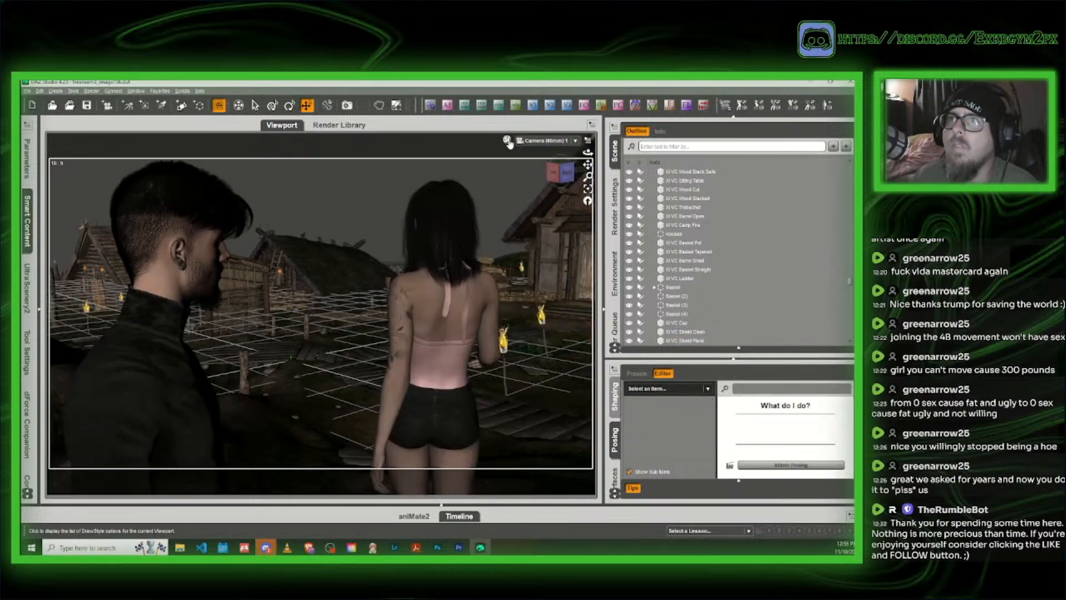
left_click(507, 140)
left_click(500, 252)
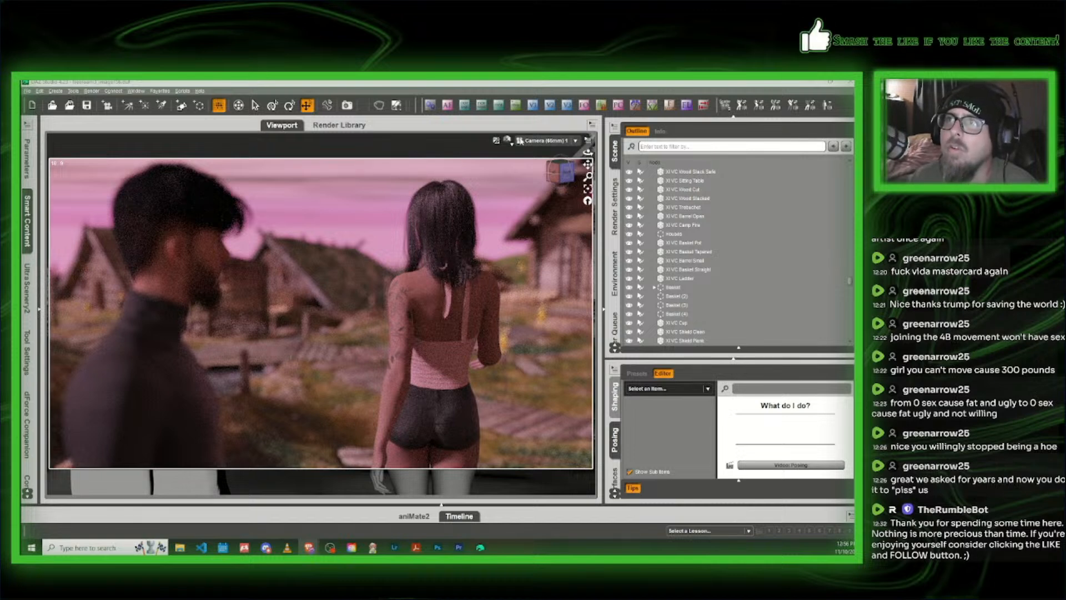
left_click(507, 141)
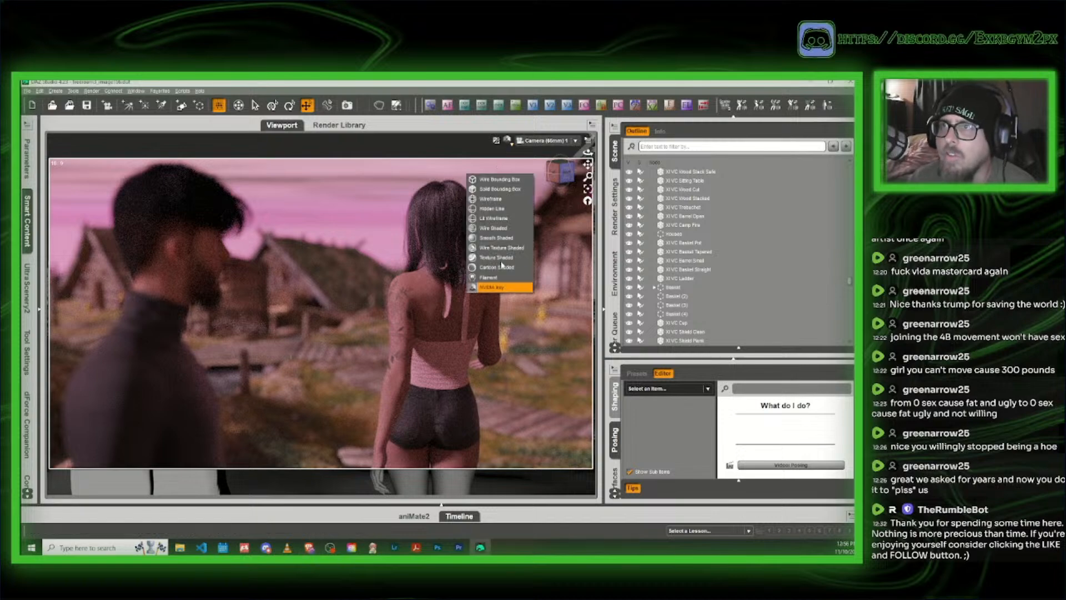
left_click(502, 263)
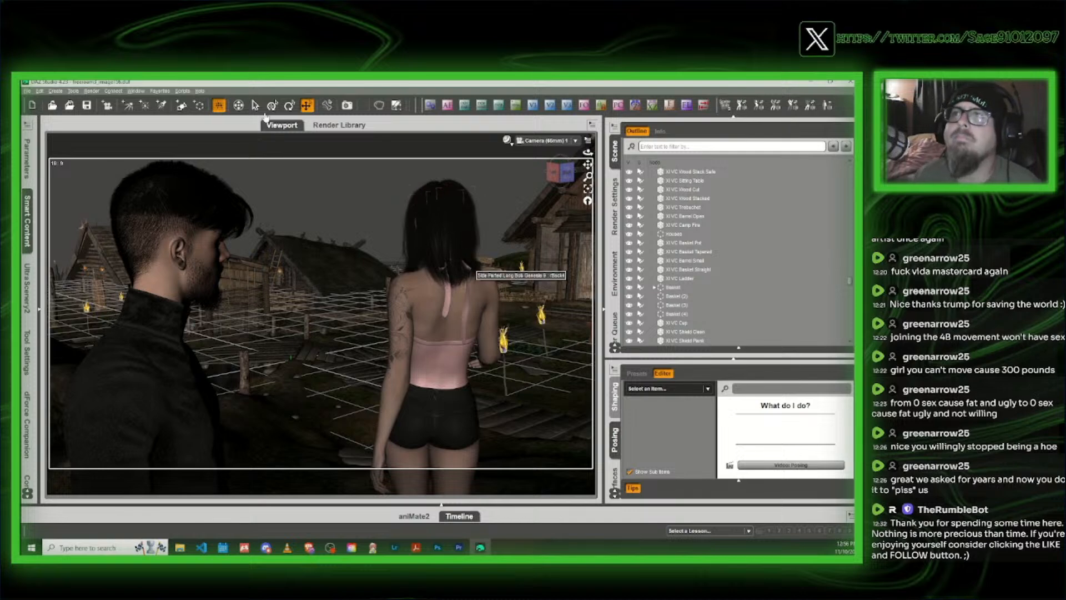
Step: Save the finished shot as a new scene file named freeroam3_image157 in the freeroam3 folder
left_click(27, 92)
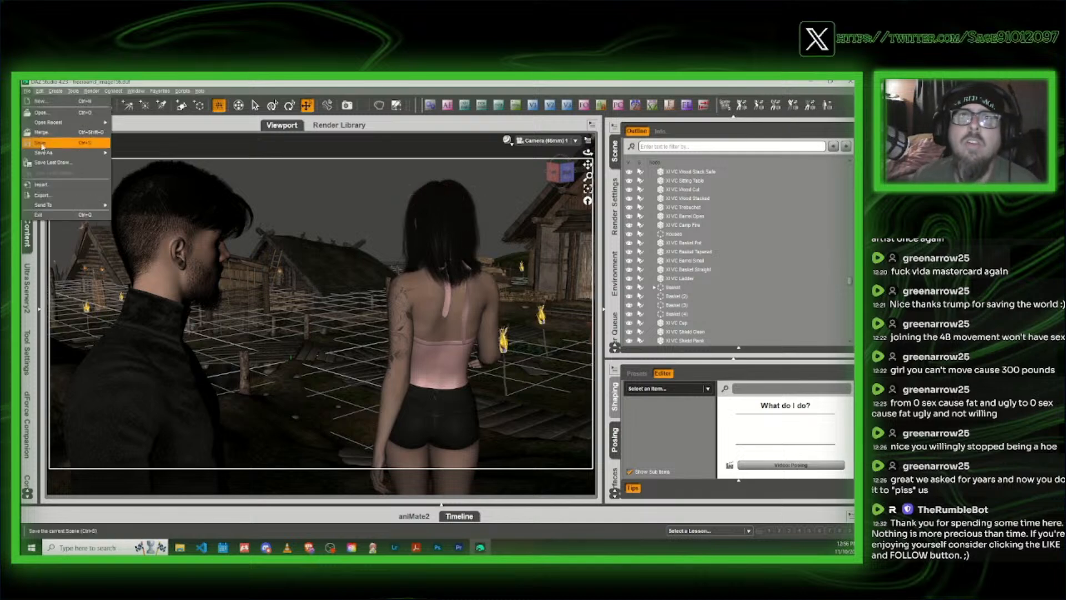
mouse_move(66, 139)
left_click(144, 155)
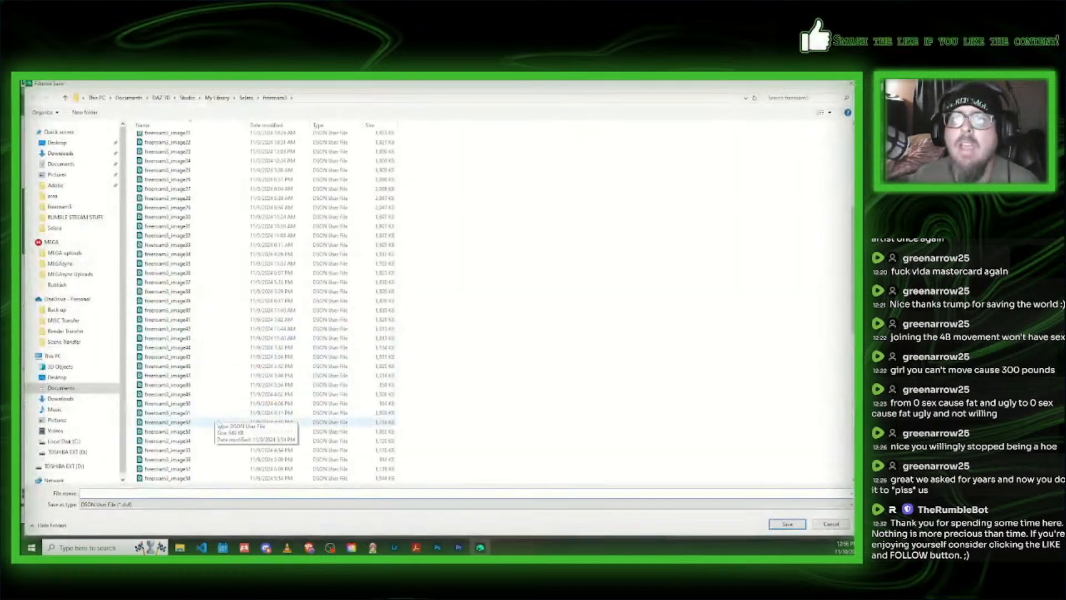
left_click(208, 442)
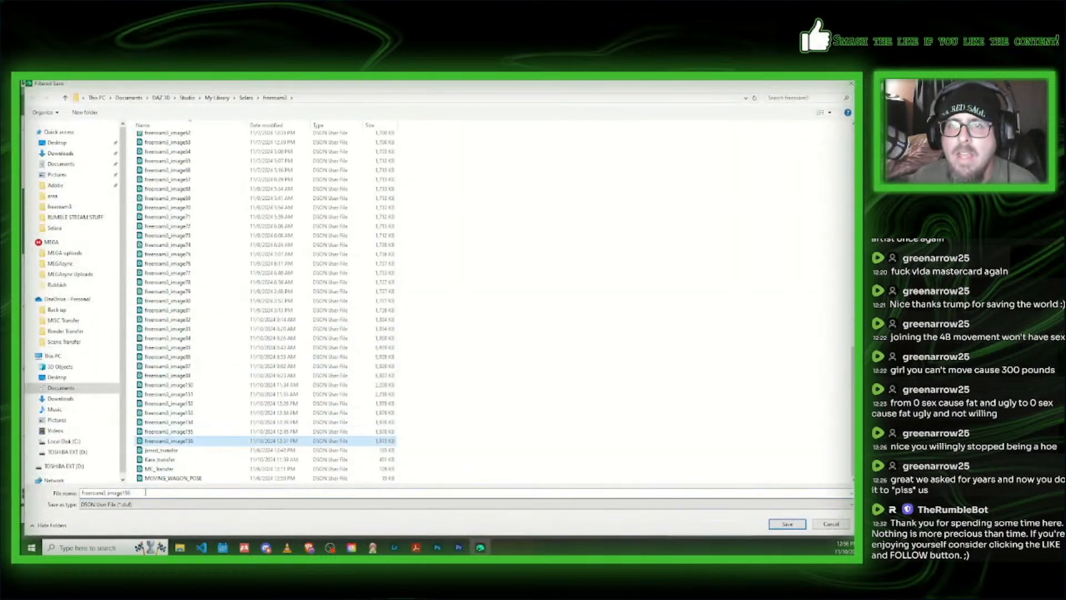
left_click(142, 493)
key("BackSpace")
type("7")
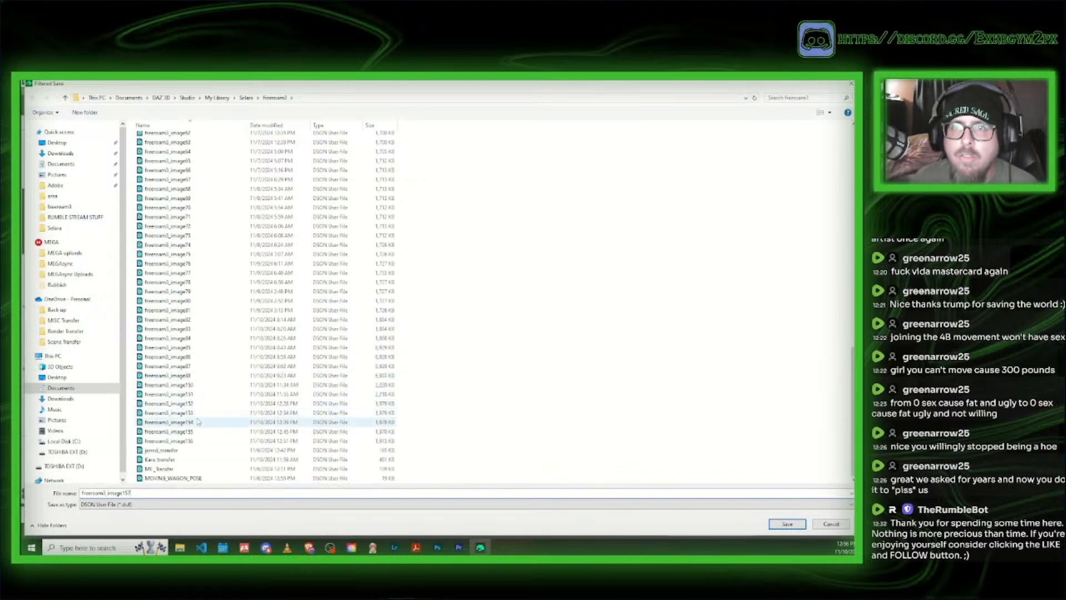
left_click(787, 524)
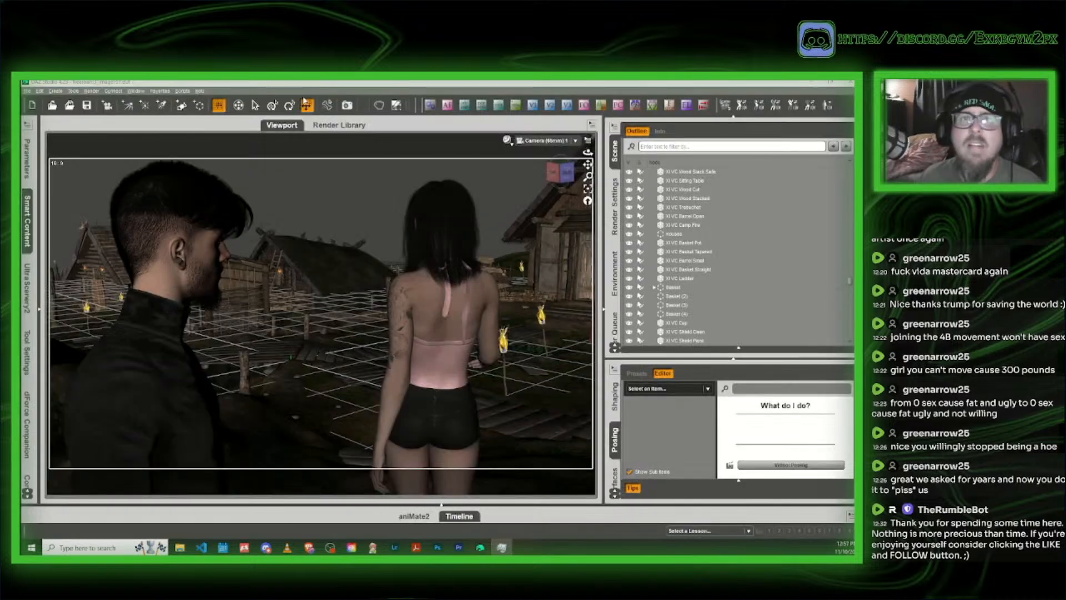
Step: Close the saved scene and merge freeroam3_image150 from the freeroam3 folder into a fresh, empty session
left_click(848, 82)
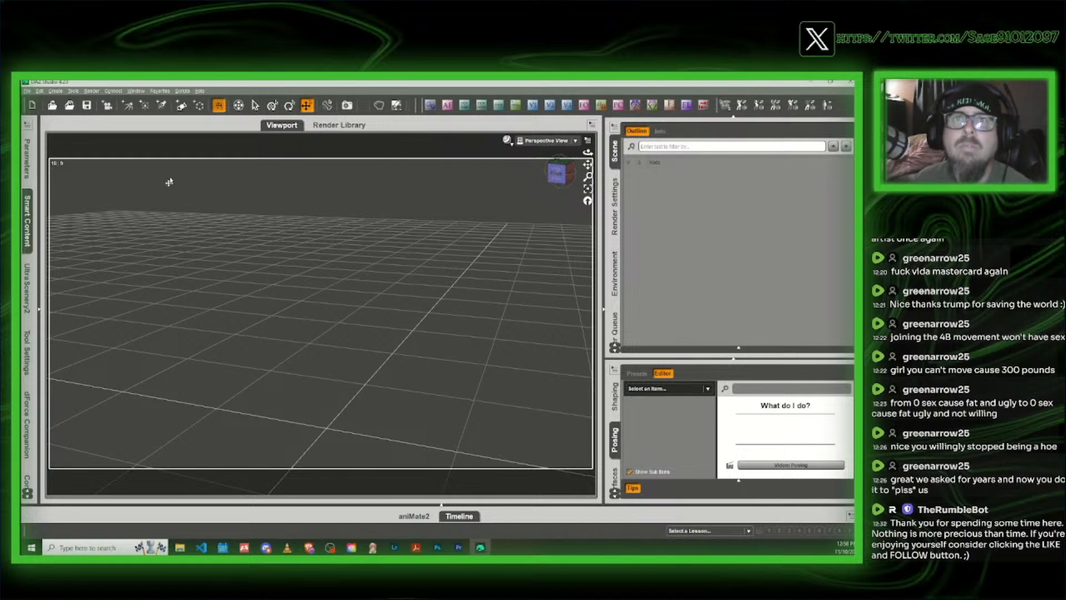
left_click(70, 106)
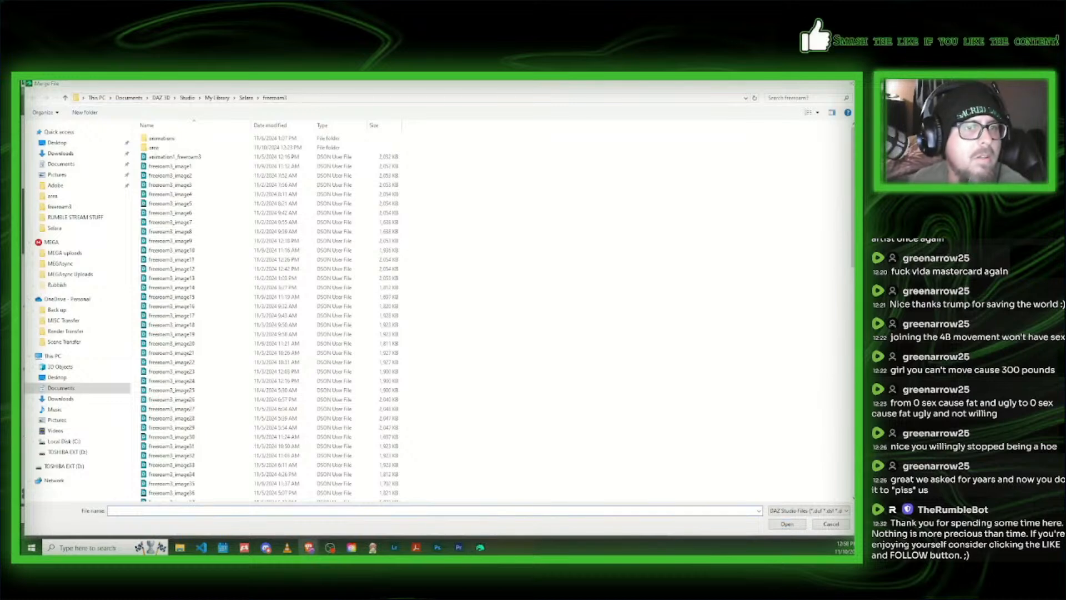
left_click(433, 84)
scroll(317, 399, "down", 8)
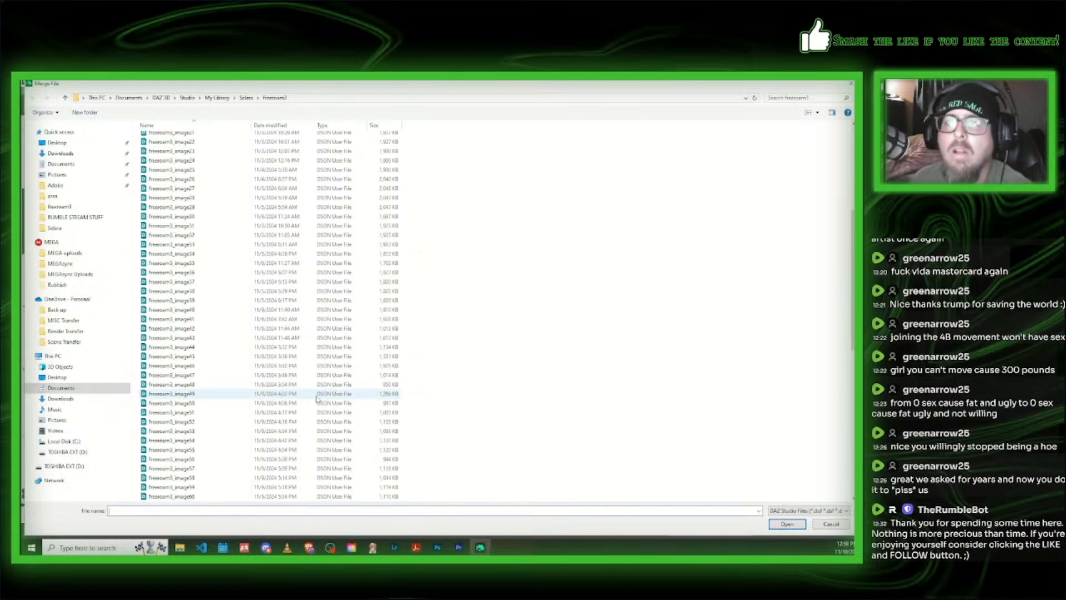
scroll(267, 397, "down", 13)
left_click(209, 395)
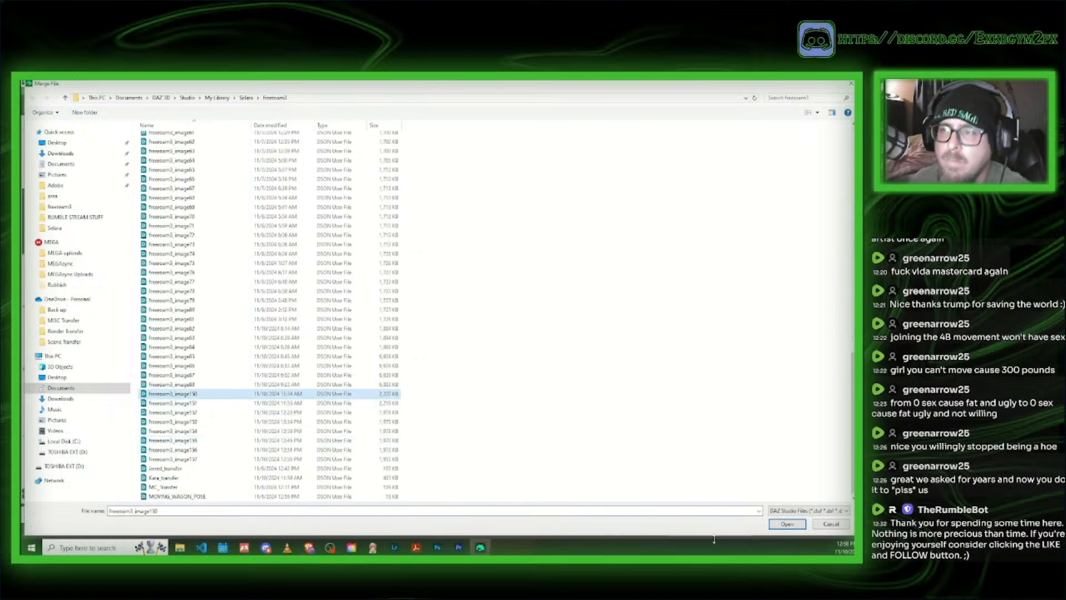
left_click(787, 524)
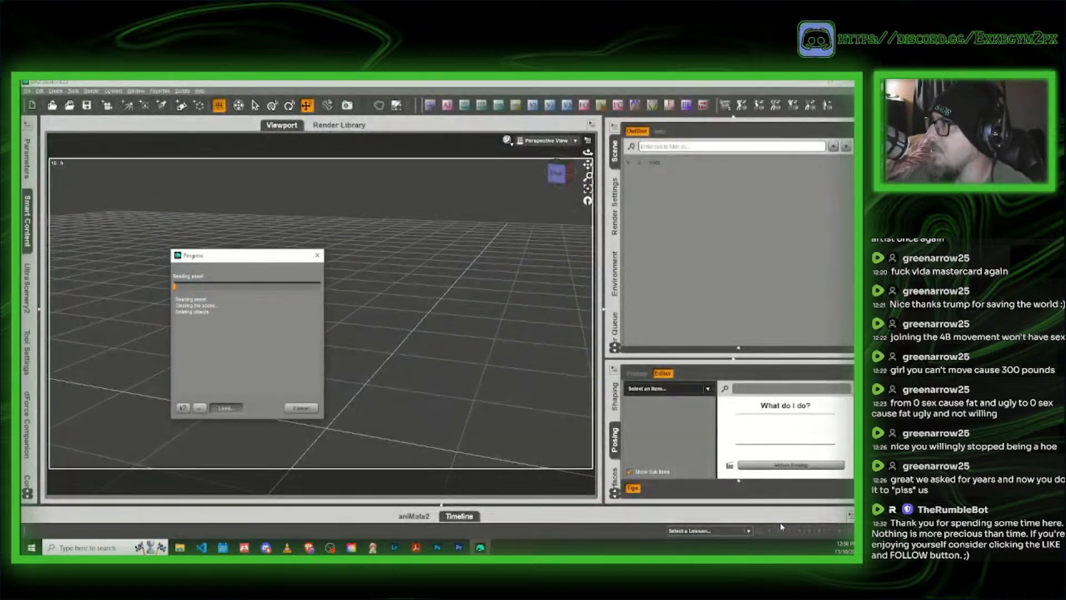
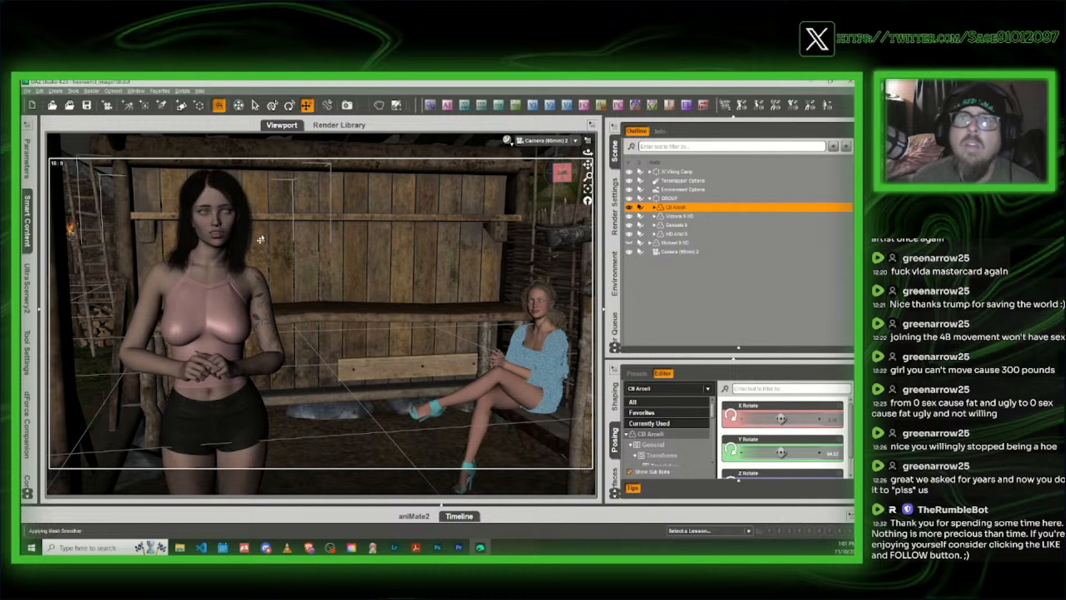
Step: Select the standing dark-haired woman's figure and filter the installed products to poses by function for Standing
left_click(257, 292)
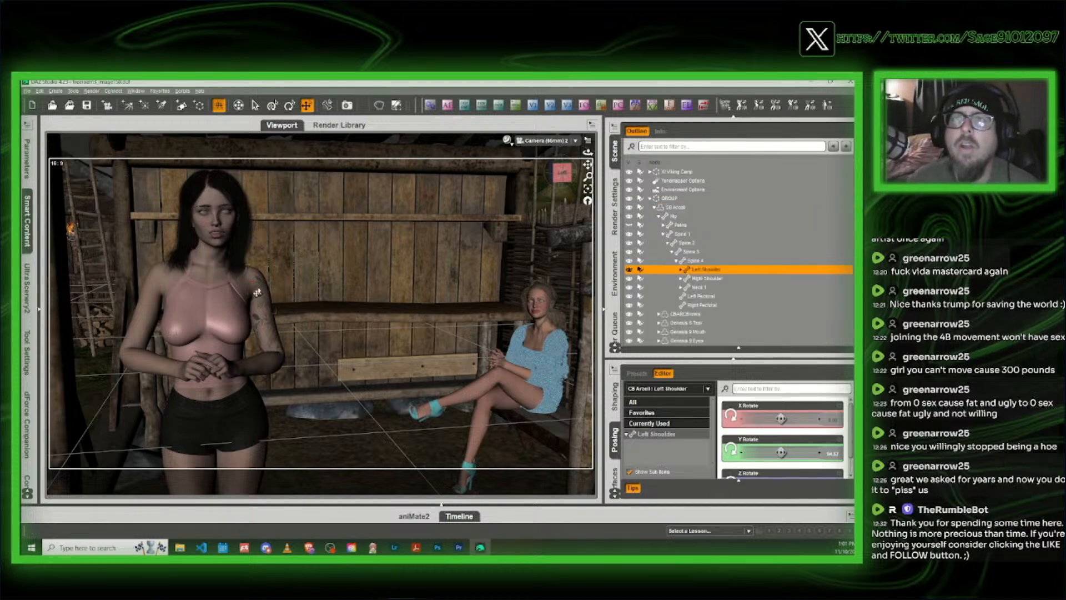
left_click(27, 220)
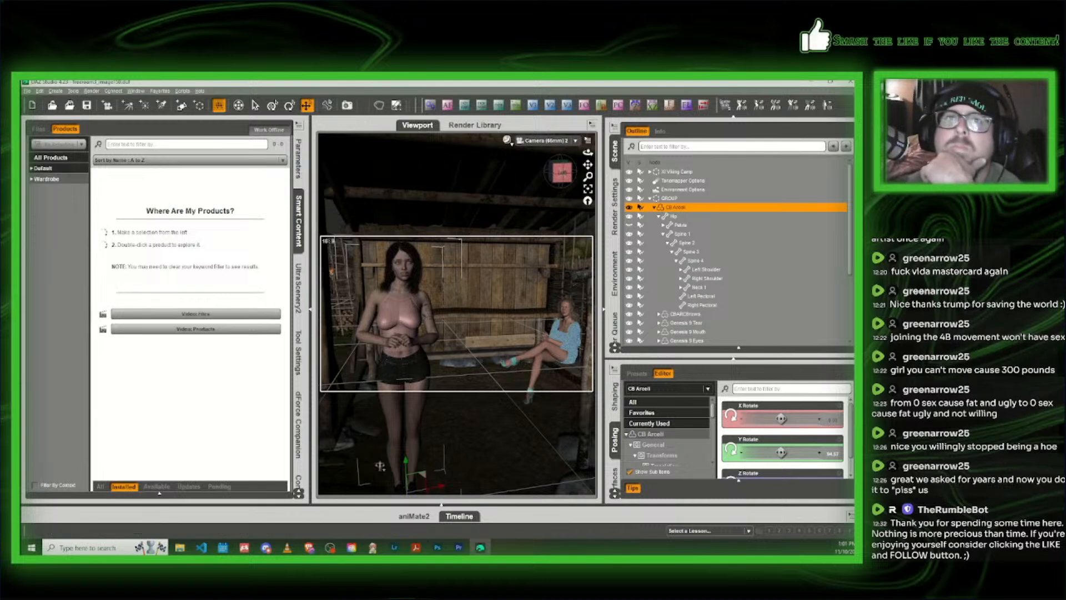
left_click(54, 169)
double_click(46, 328)
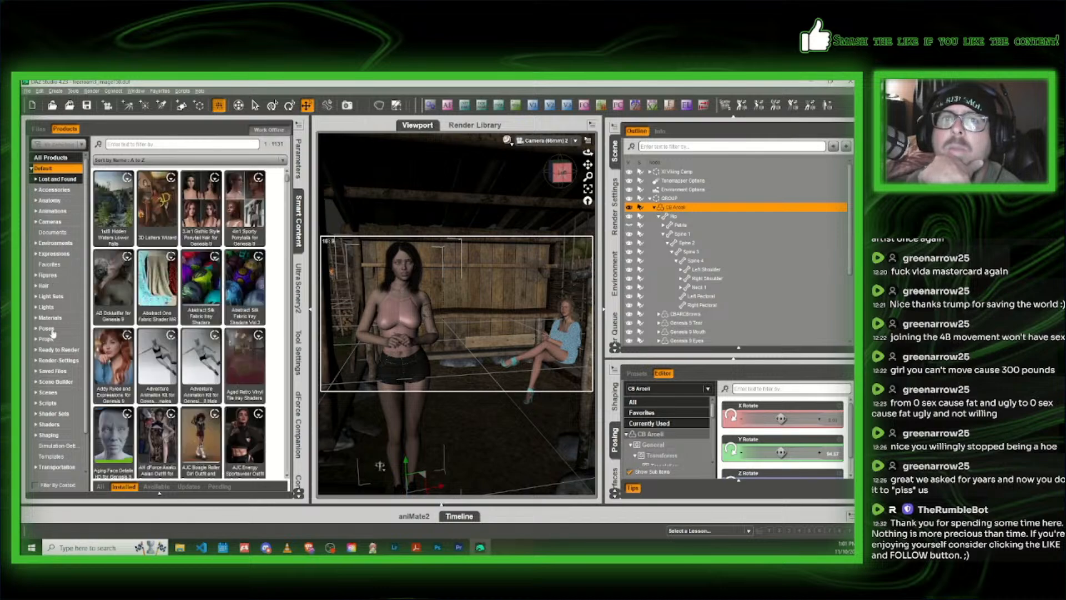
left_click(59, 339)
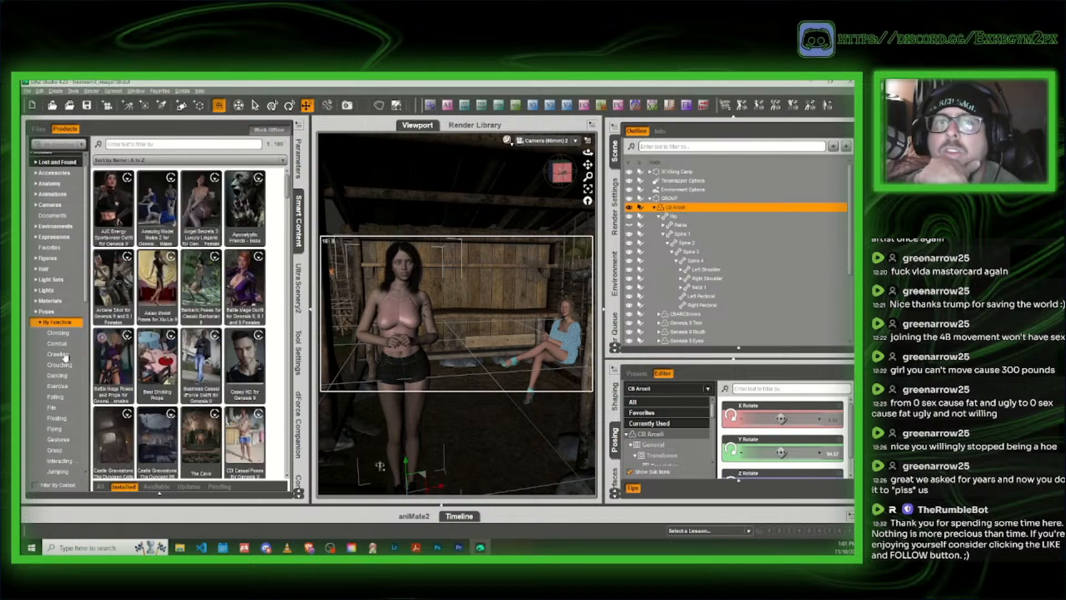
scroll(59, 367, "down", 5)
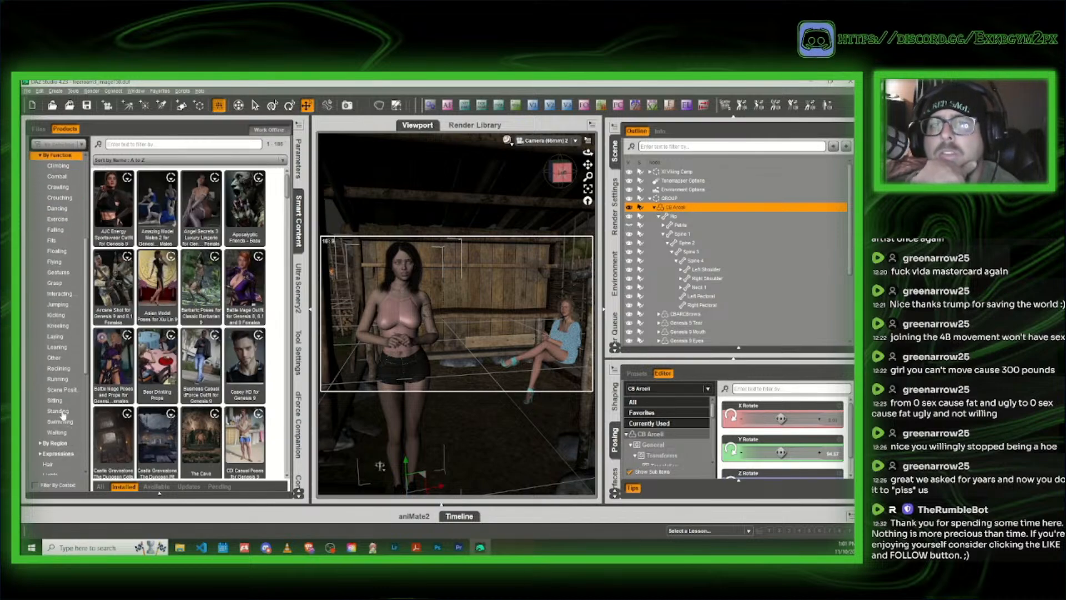
left_click(63, 411)
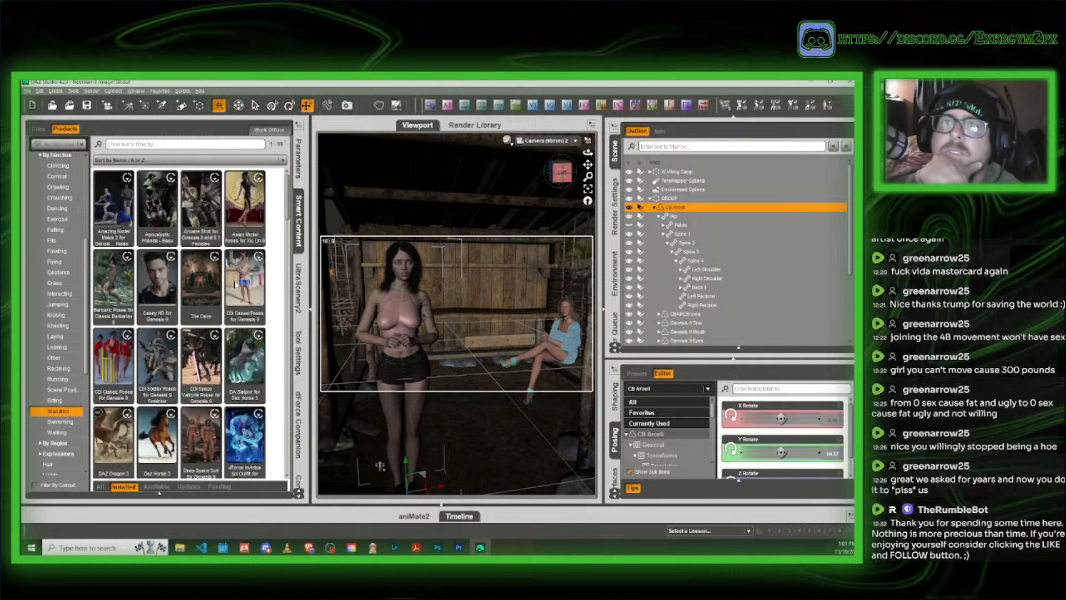
Step: Browse the standing pose products, check the Z Fitness Goddess set, and open the Z Sweet Fashion Pose Mega Set
scroll(238, 294, "down", 5)
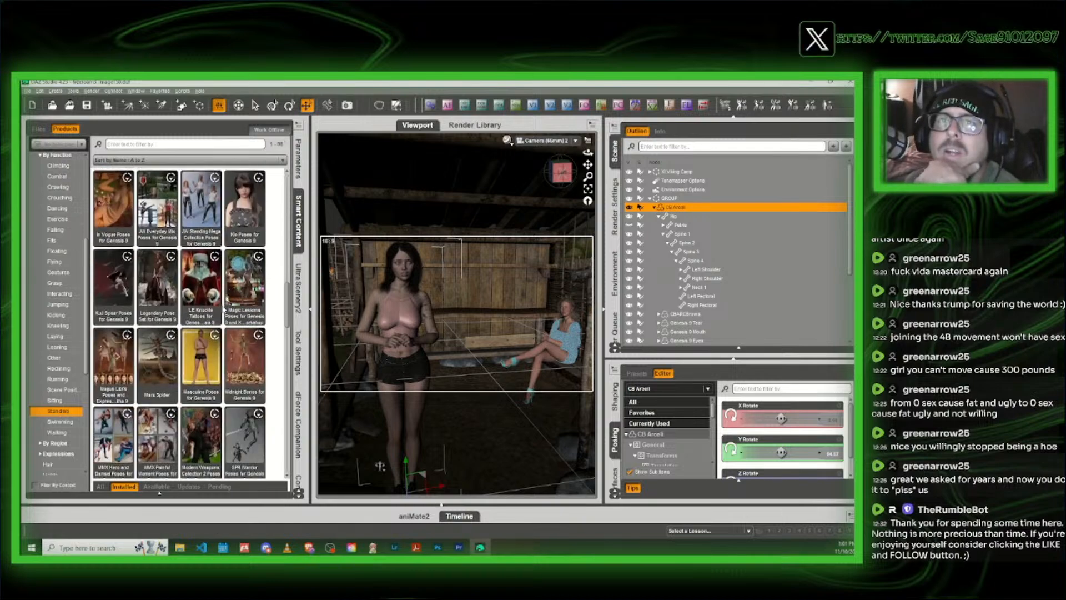
scroll(223, 312, "down", 3)
scroll(223, 313, "down", 6)
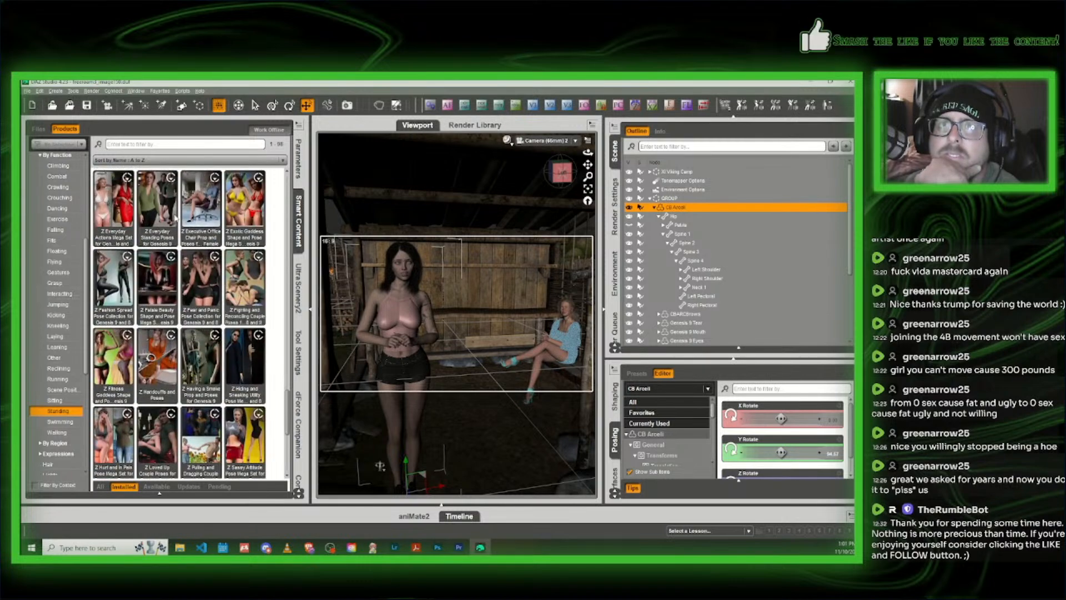
double_click(118, 365)
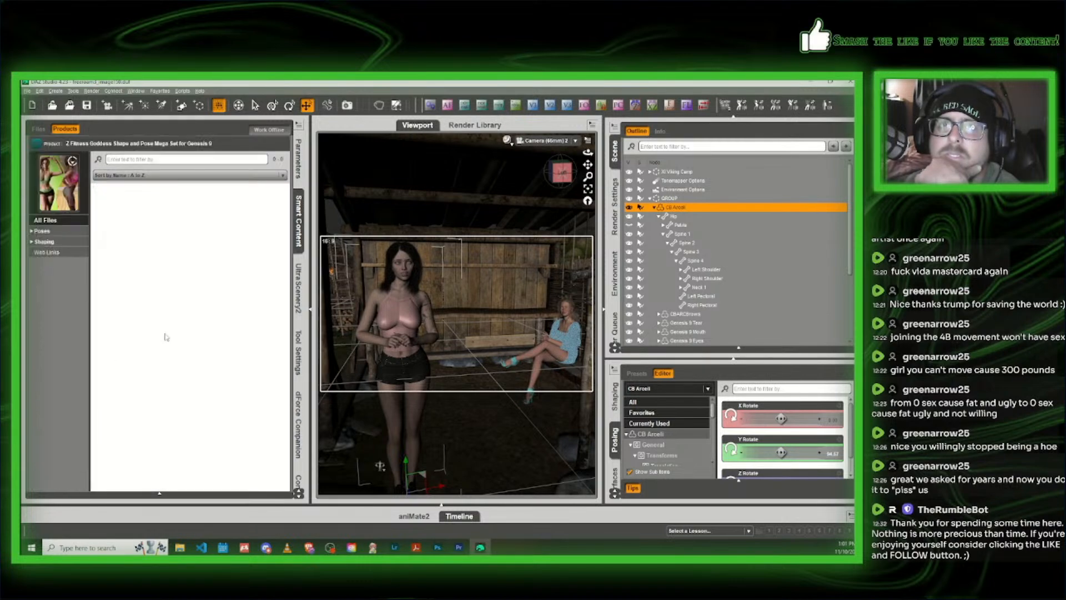
left_click(36, 144)
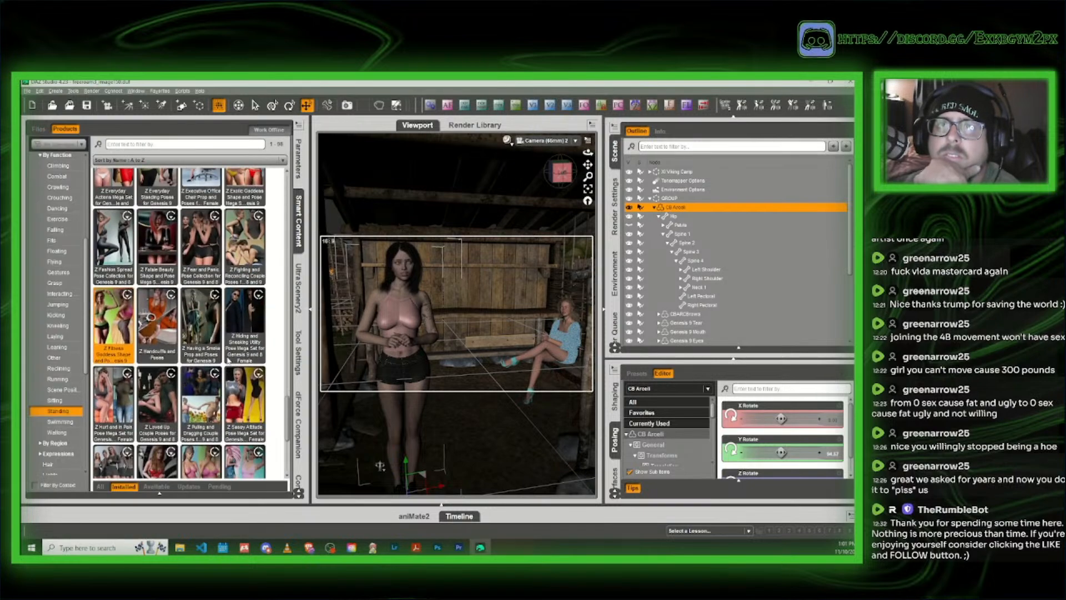
scroll(229, 361, "down", 3)
scroll(228, 361, "down", 1)
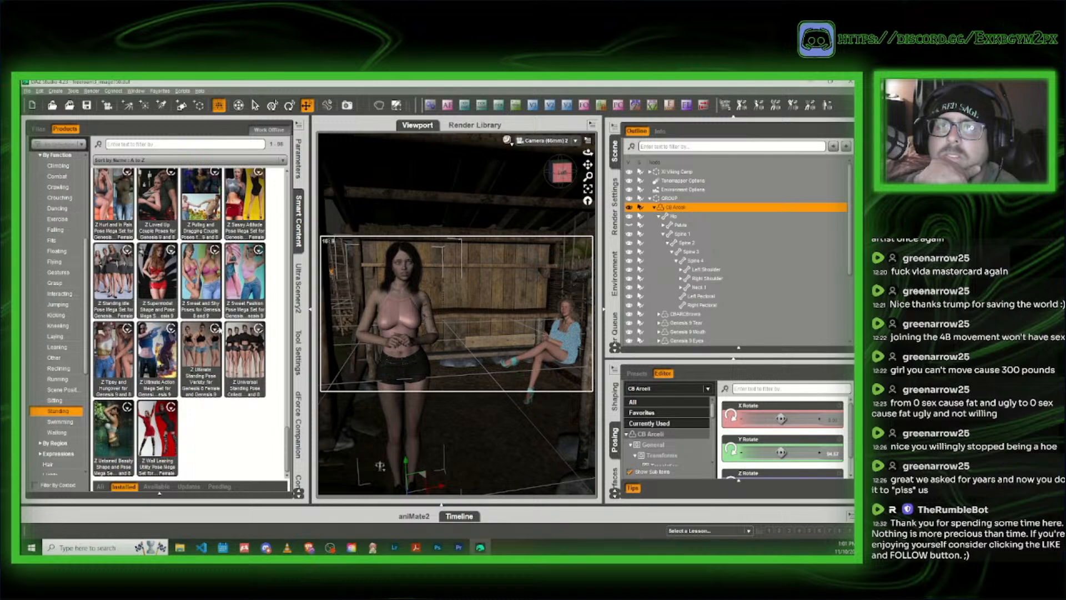
left_click(240, 299)
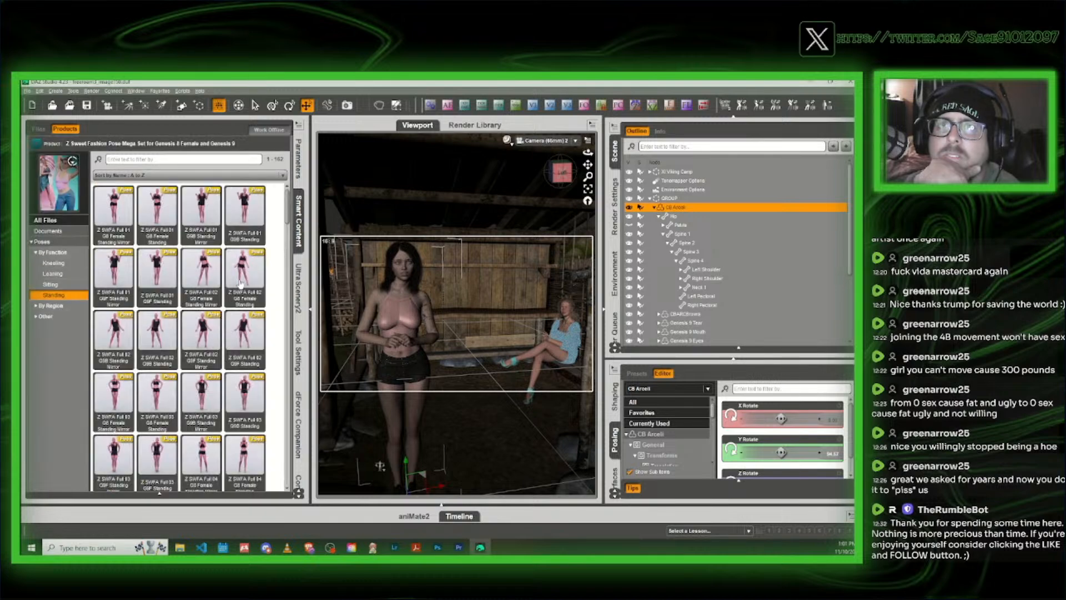
Step: Browse the standing poses of the Z Sweet Fashion Pose Mega Set, comparing previews from Full 01 onward
mouse_move(240, 283)
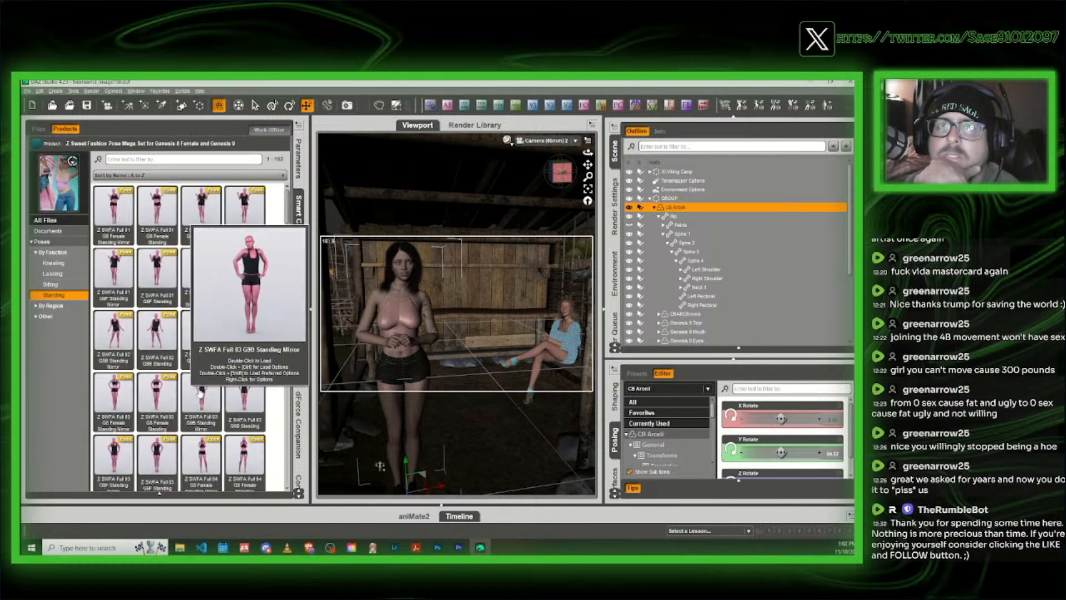
mouse_move(193, 464)
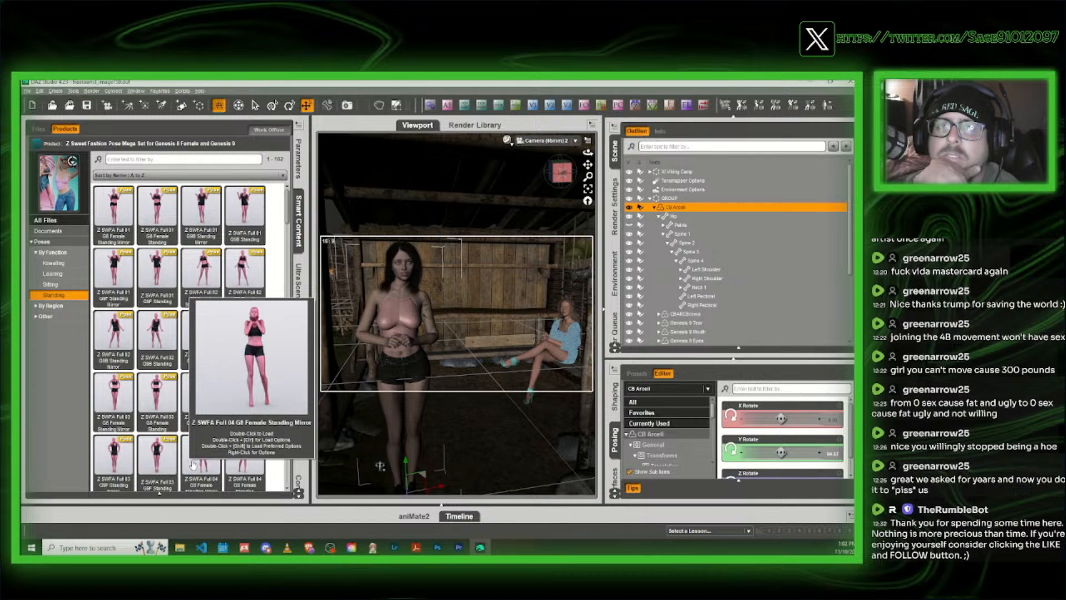
scroll(209, 394, "down", 3)
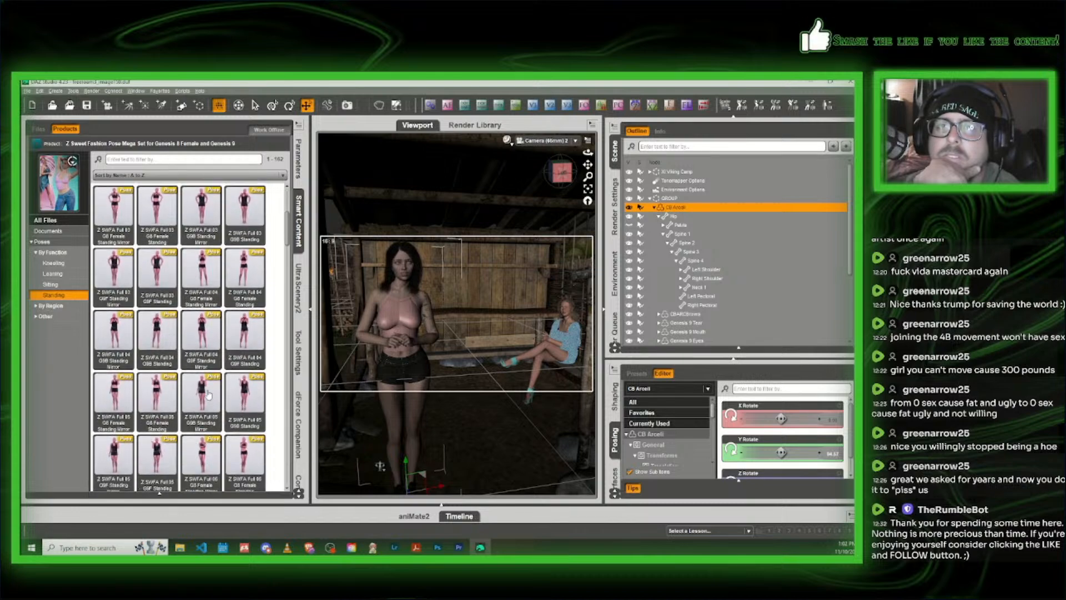
scroll(209, 395, "down", 3)
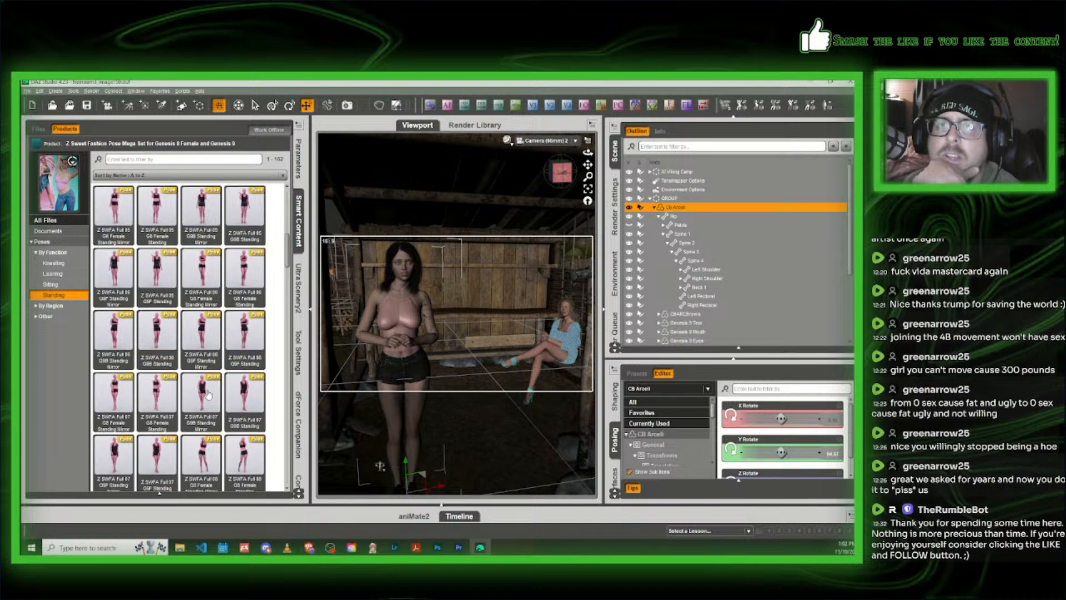
scroll(209, 394, "down", 3)
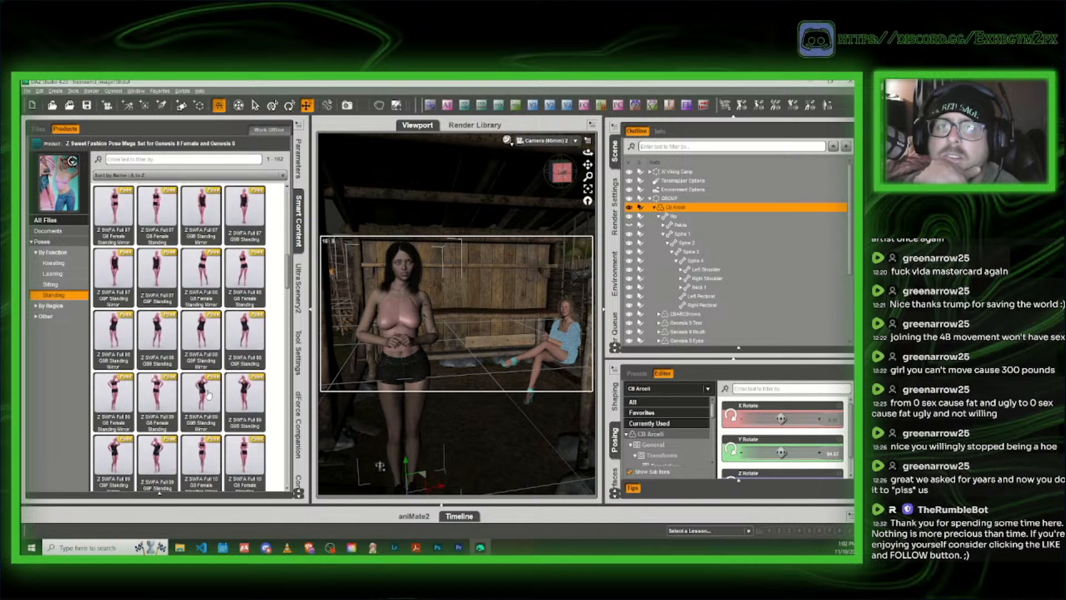
mouse_move(206, 390)
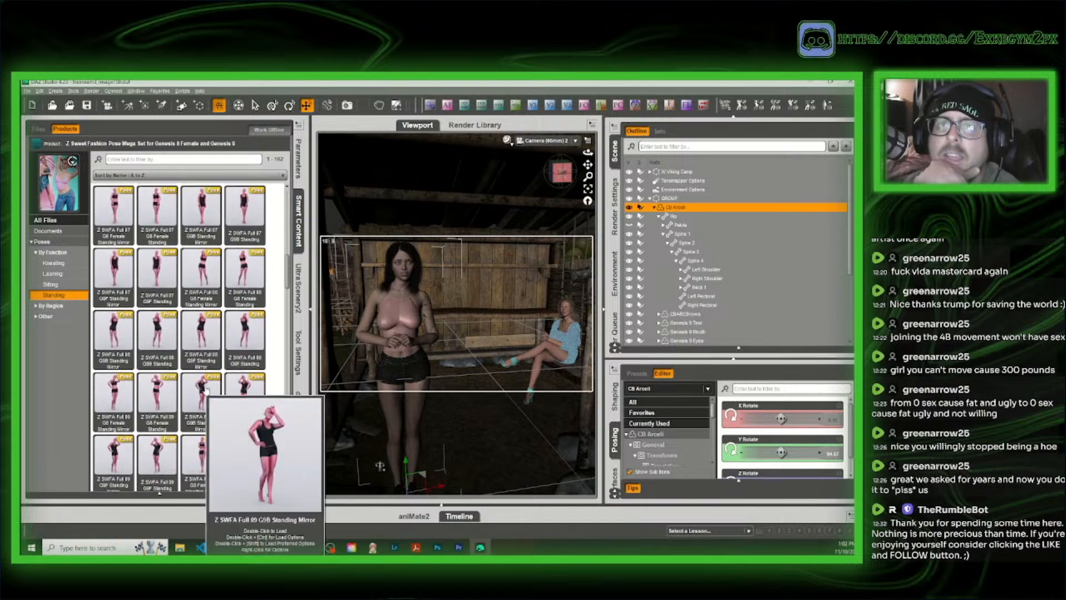
scroll(206, 390, "down", 3)
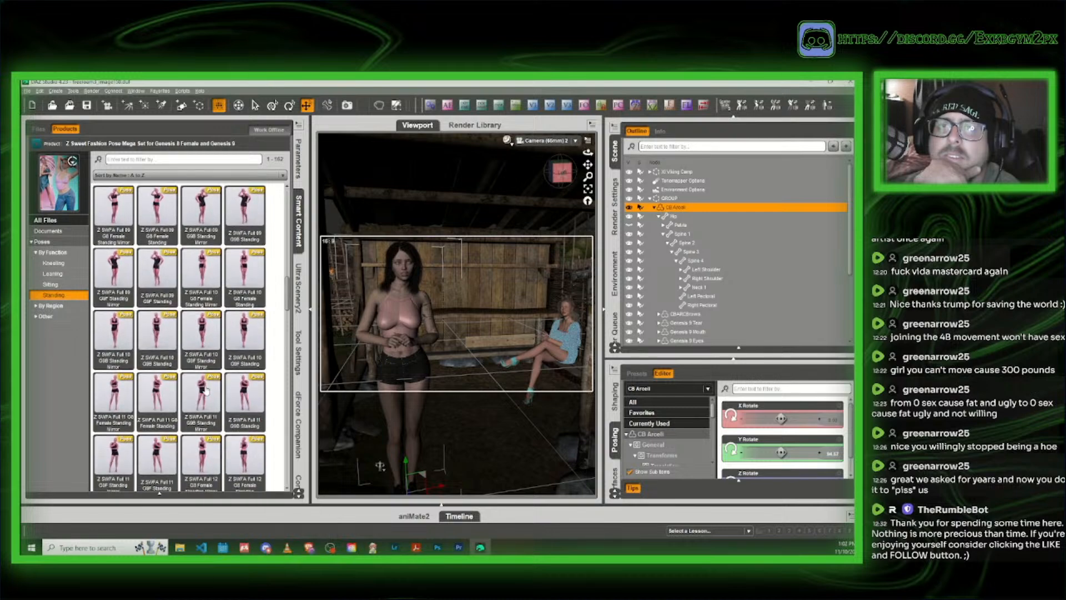
scroll(206, 391, "down", 3)
scroll(206, 390, "down", 3)
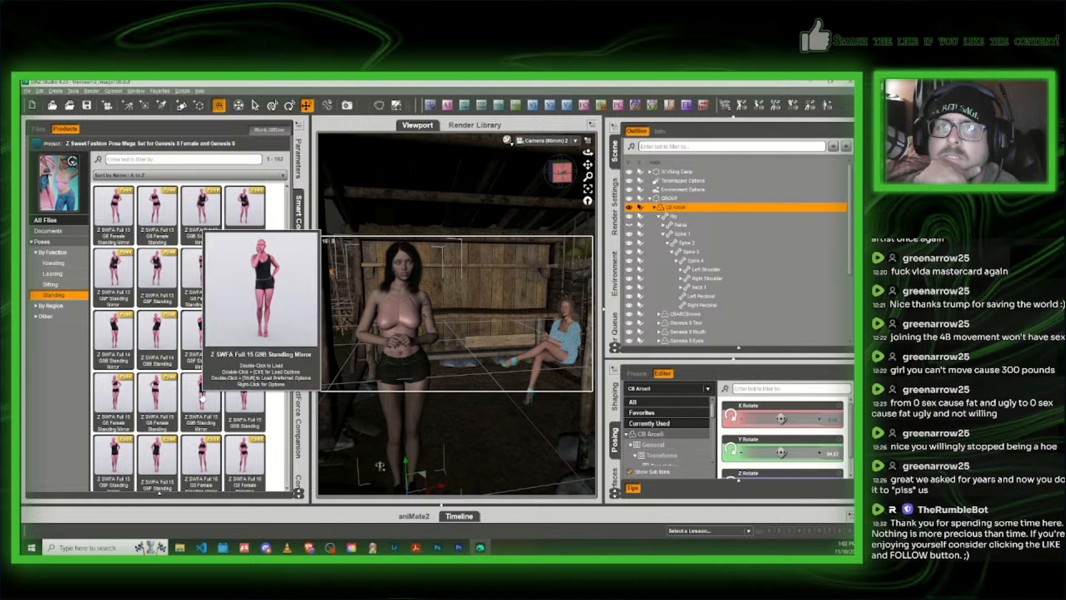
scroll(202, 397, "down", 3)
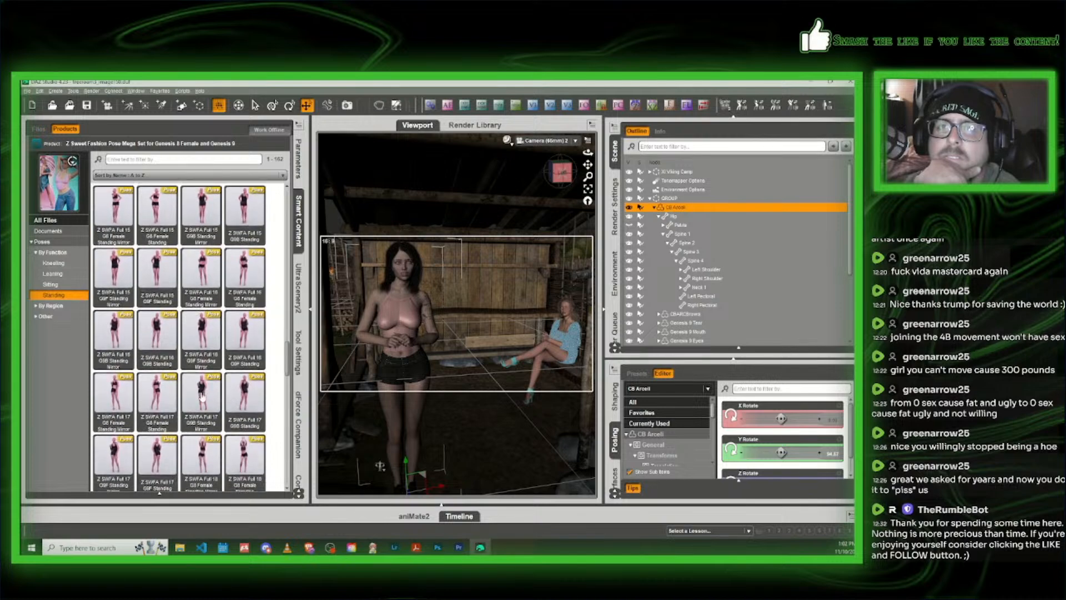
scroll(202, 397, "down", 3)
scroll(202, 394, "down", 3)
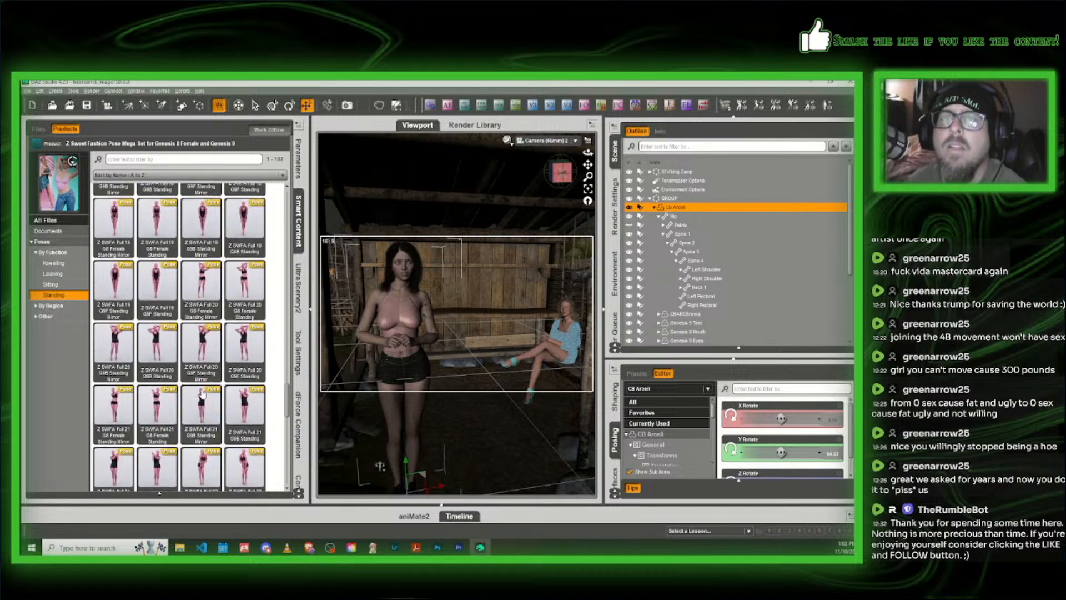
Step: Apply the Z SWFA Full 22 G9B Standing pose to the dark-haired woman and collapse the content library
mouse_move(204, 344)
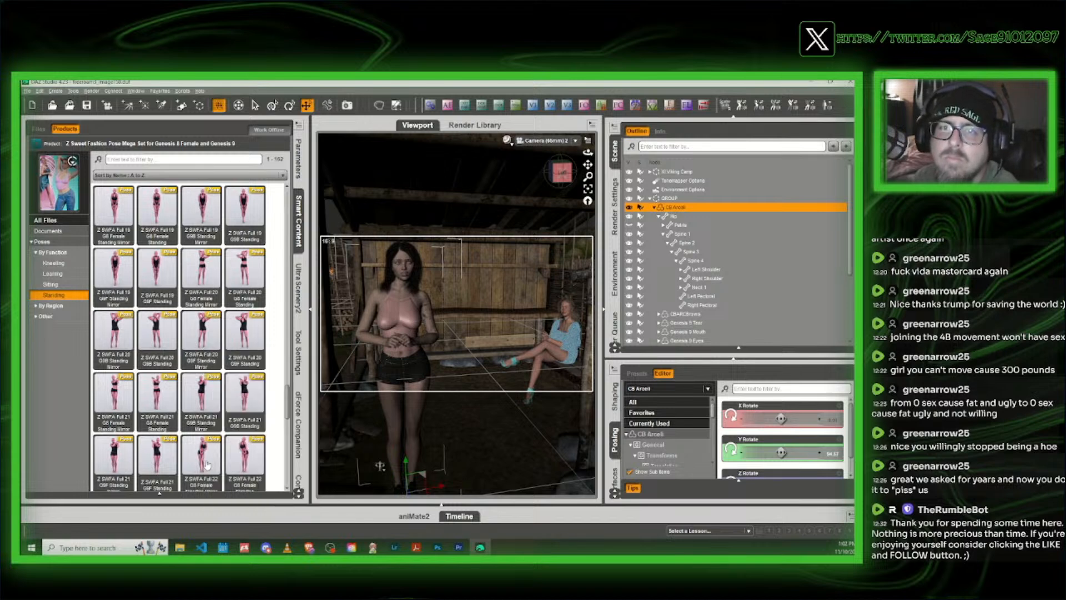
mouse_move(214, 470)
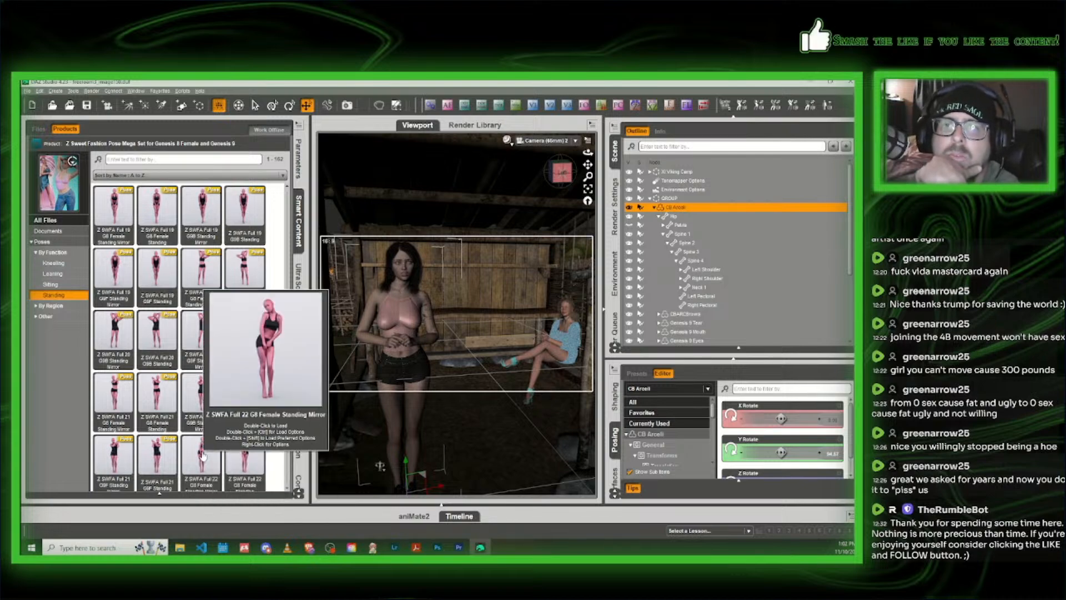
scroll(203, 457, "down", 2)
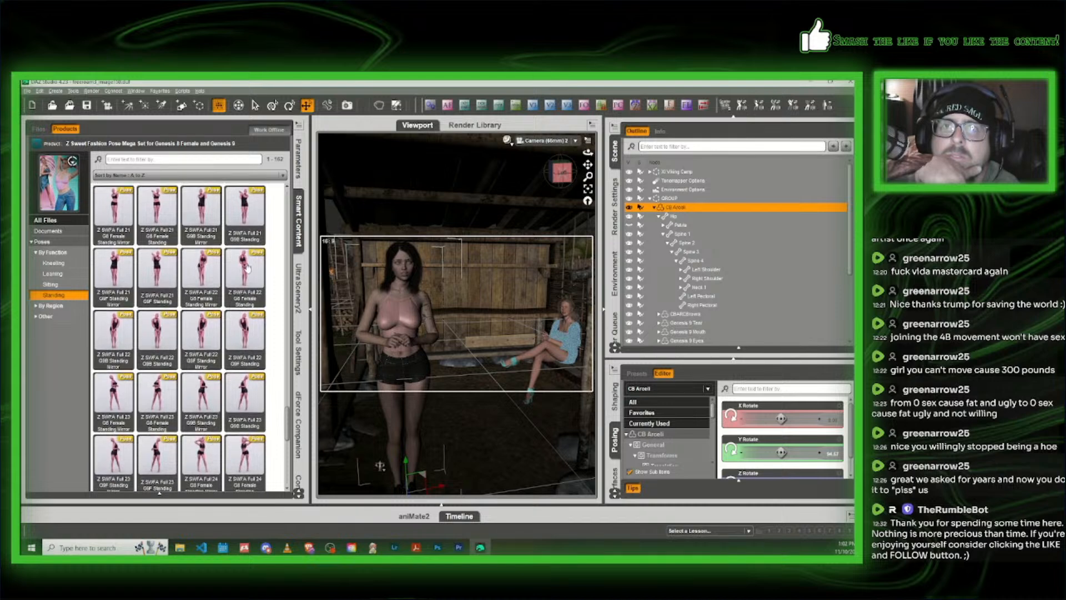
mouse_move(248, 268)
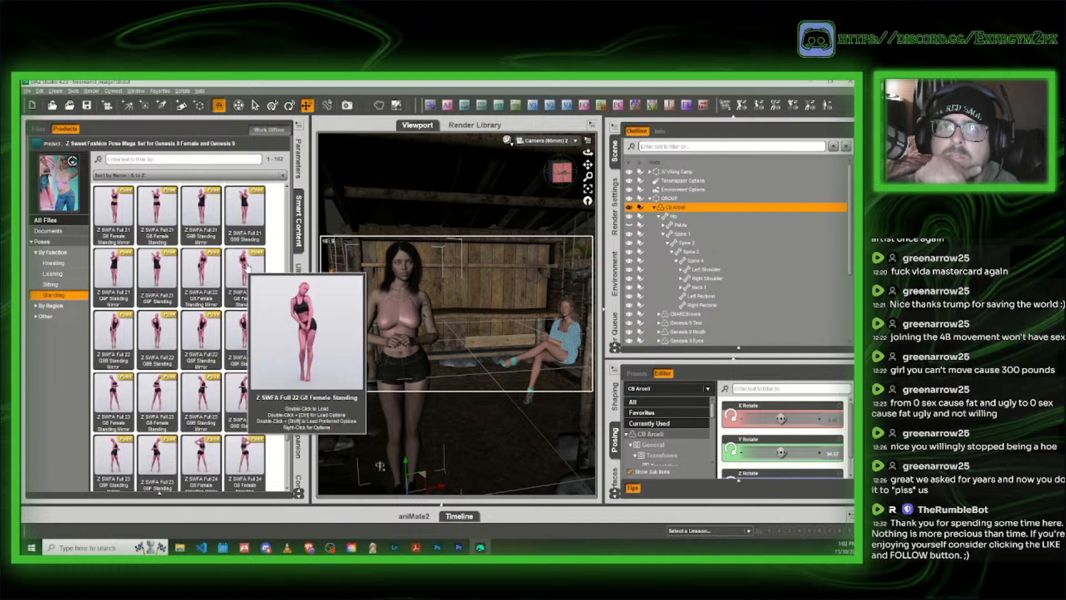
double_click(152, 337)
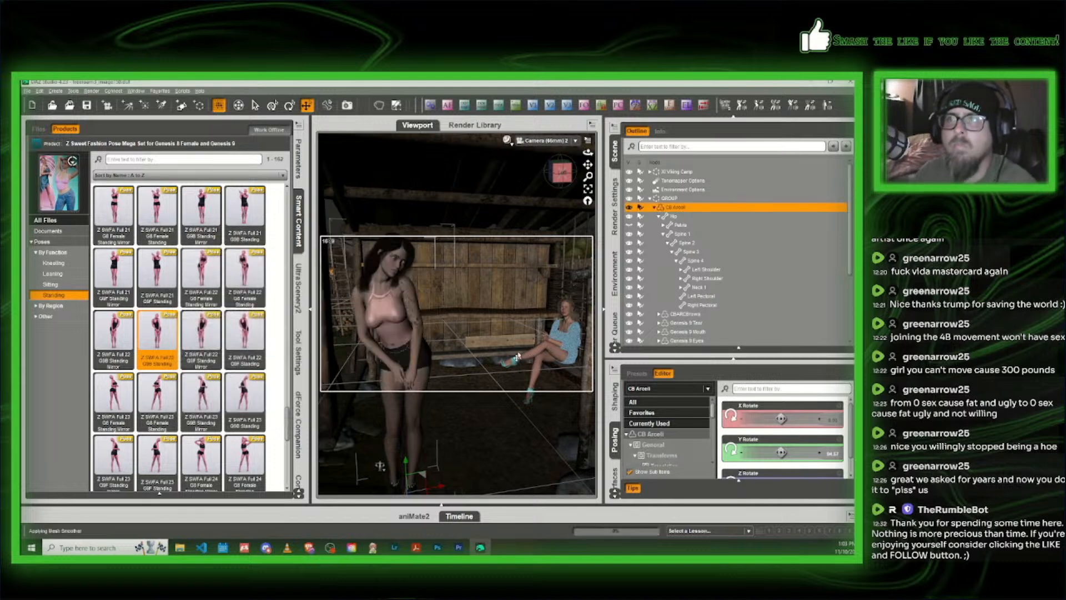
left_click(298, 222)
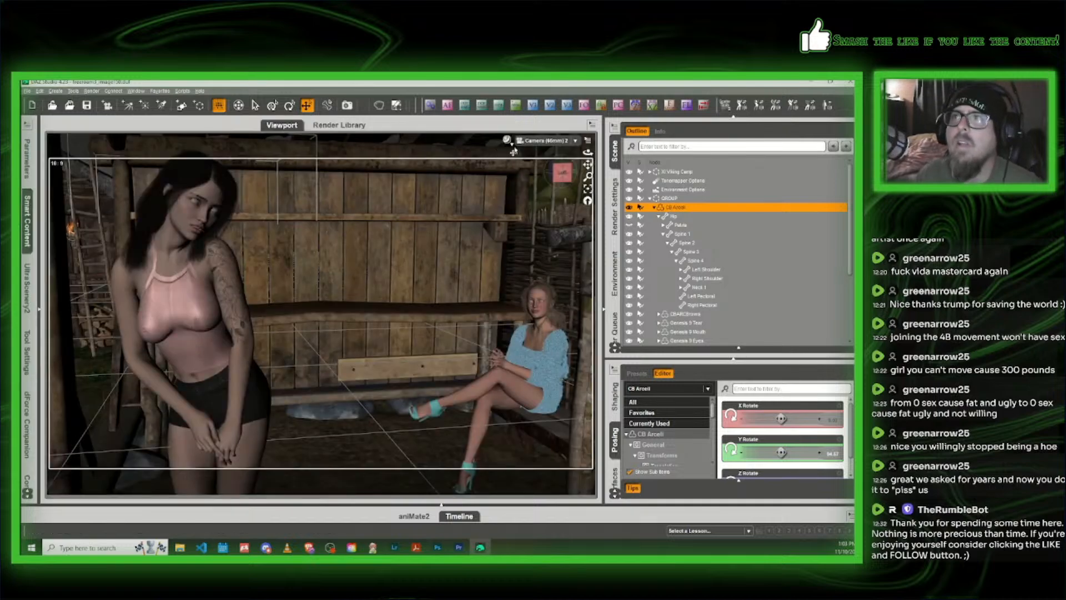
Step: Switch the viewport to Perspective View and delete the scene's existing camera
left_click(547, 140)
left_click(536, 167)
scroll(710, 273, "down", 4)
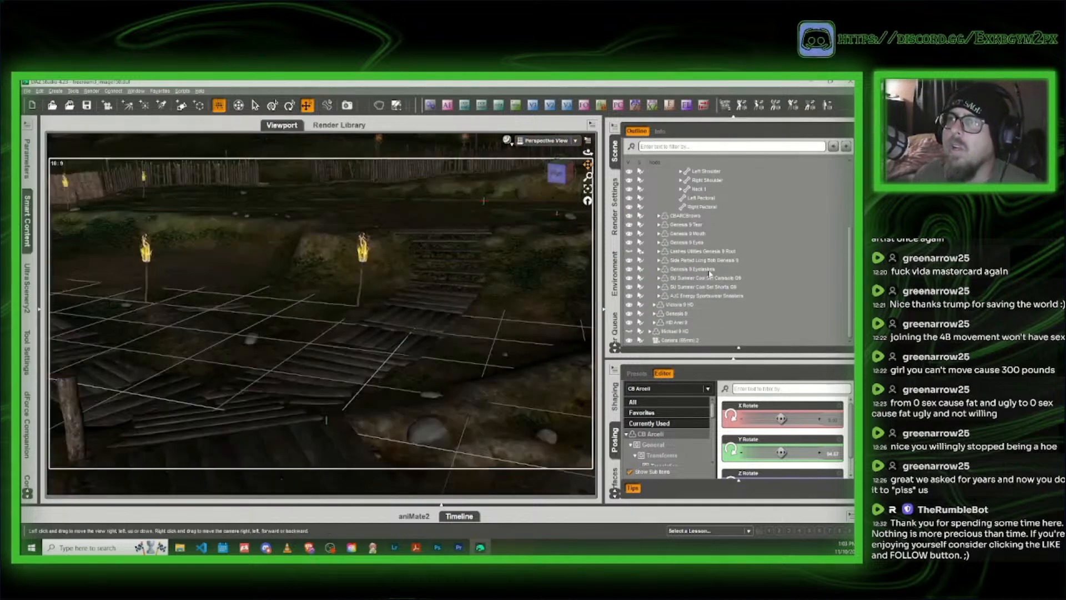
left_click(689, 340)
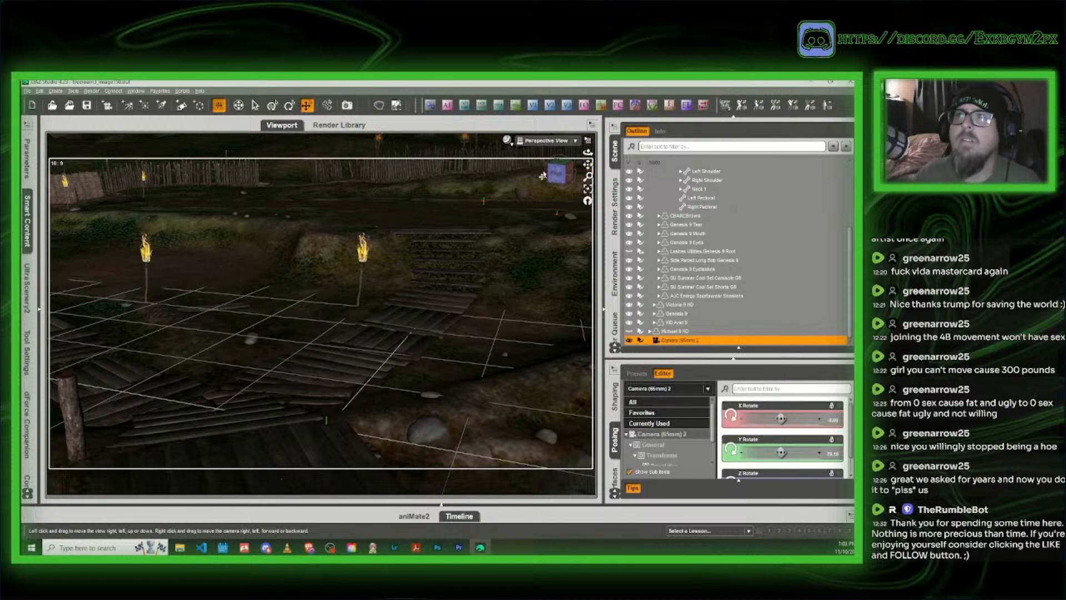
key("Delete")
Step: Lower the standing dark-haired woman's figure slightly so her shoes rest on the ground beside the wooden shelter
left_click_drag(559, 182, 378, 159)
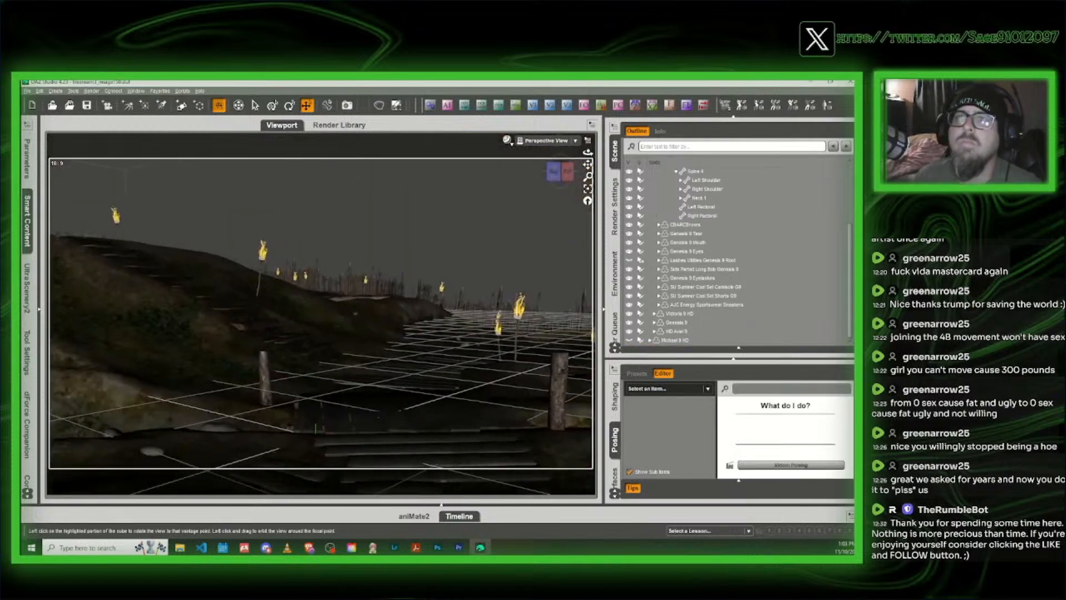
left_click(561, 177)
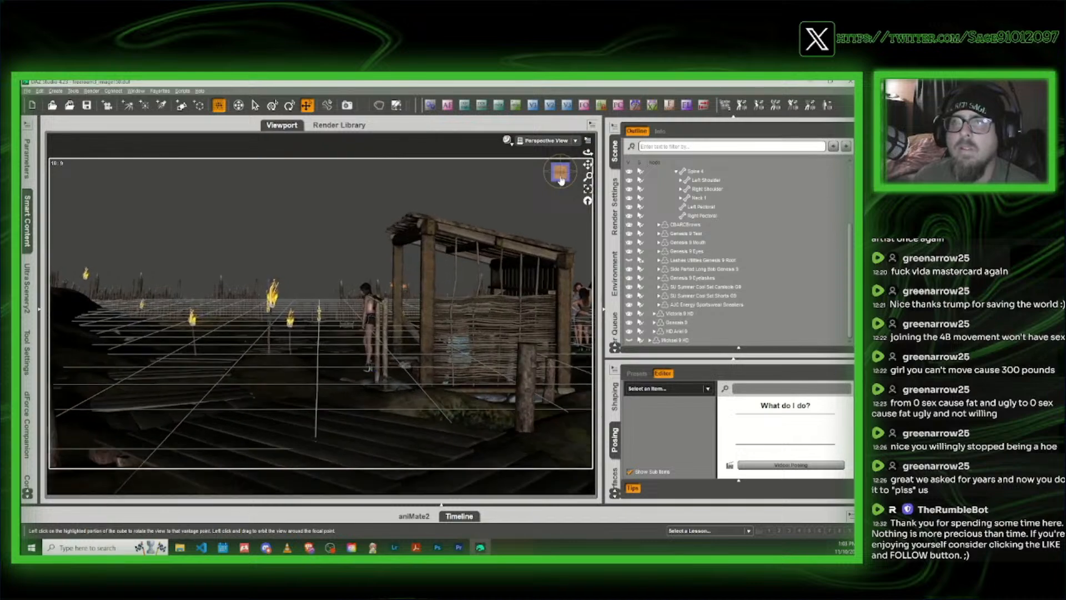
scroll(561, 179, "up", 8)
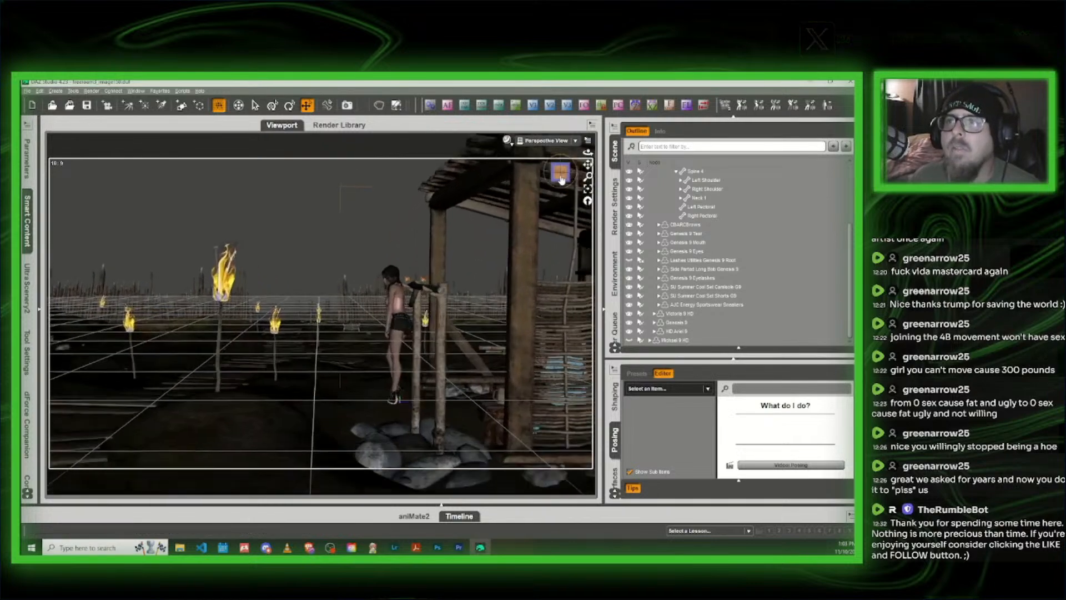
scroll(561, 177, "up", 5)
left_click(561, 177)
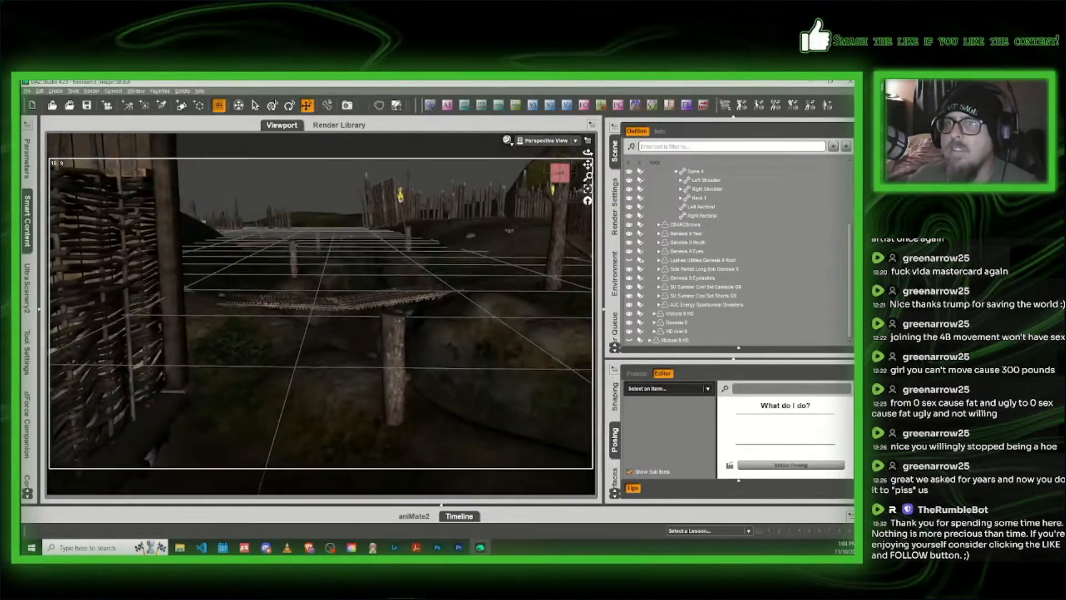
scroll(561, 177, "down", 10)
scroll(561, 177, "down", 2)
middle_click_drag(561, 177, 549, 183)
scroll(561, 177, "down", 2)
scroll(429, 301, "up", 2)
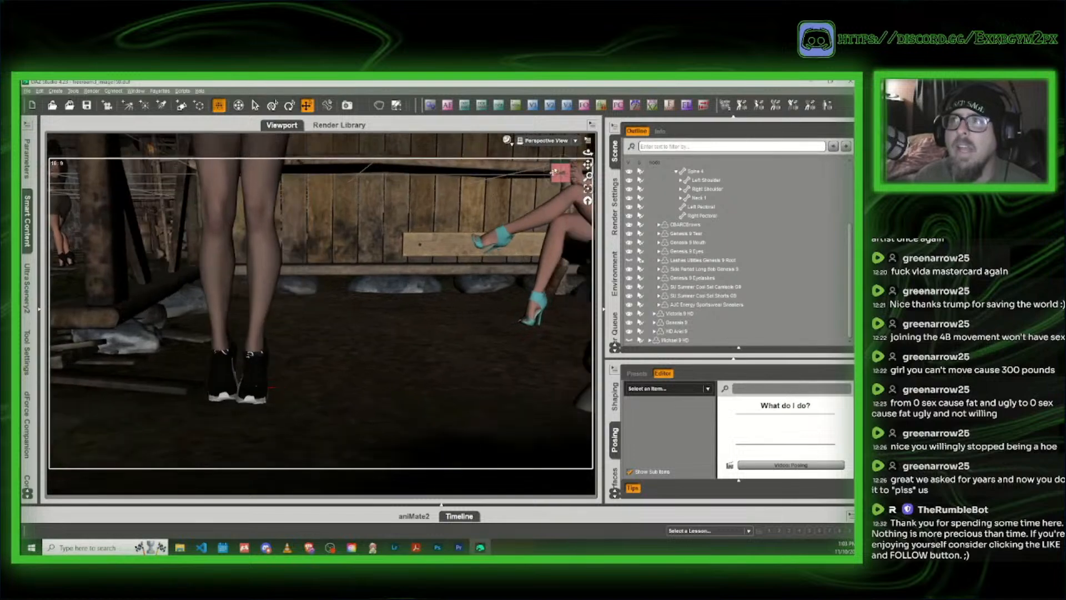
left_click_drag(561, 174, 560, 174)
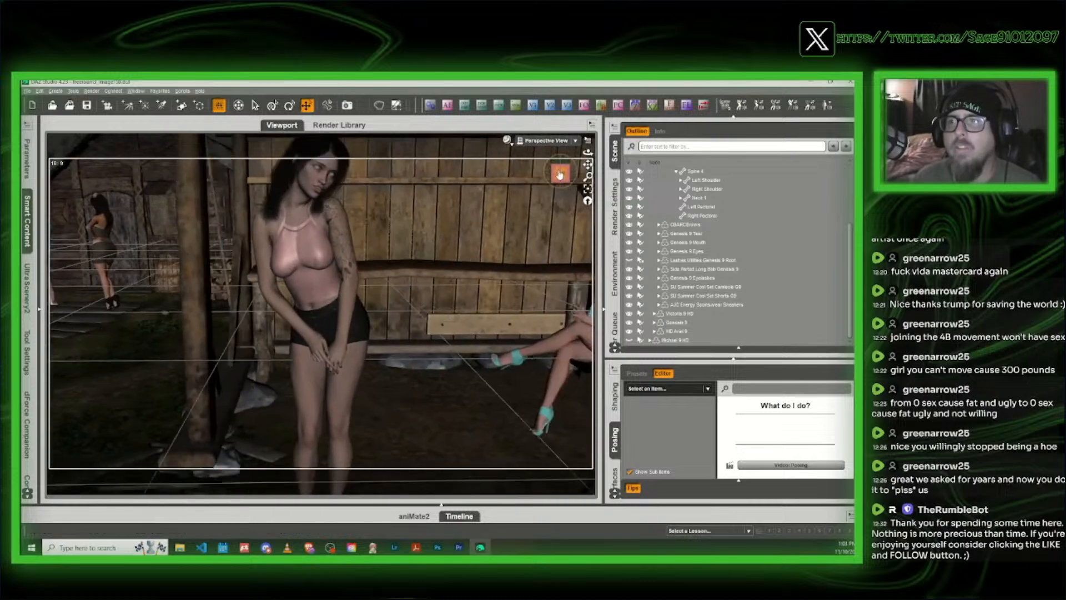
middle_click_drag(423, 355, 422, 311)
scroll(421, 352, "down", 1)
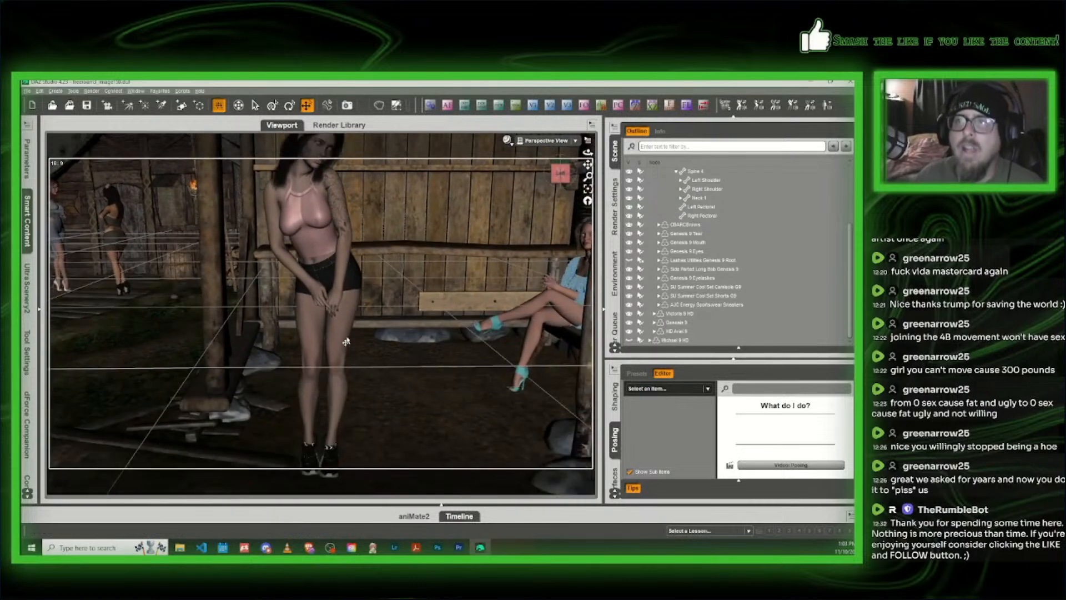
left_click(298, 437)
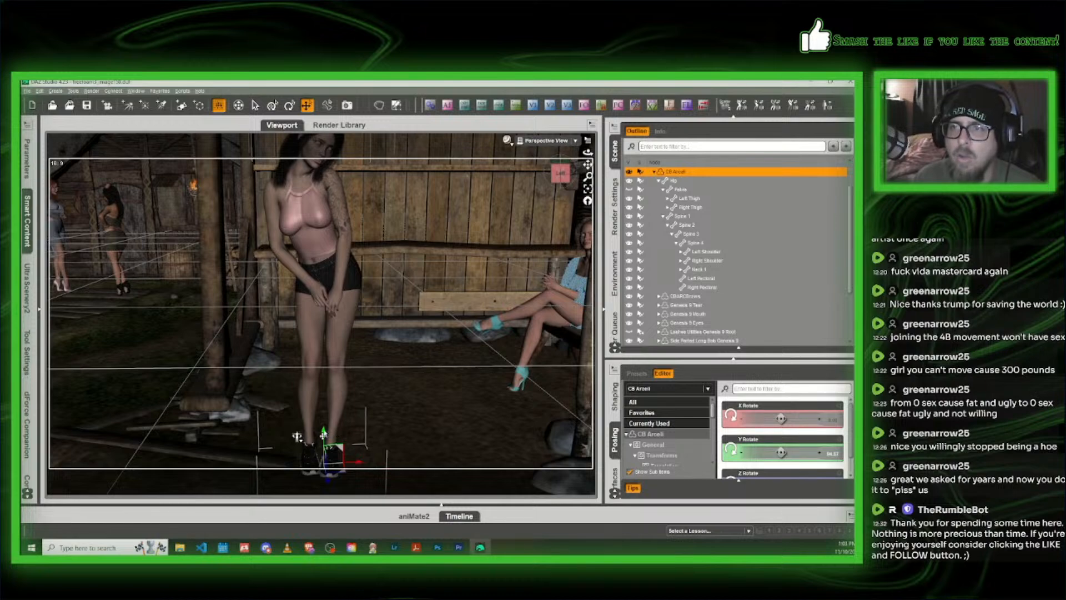
left_click_drag(325, 446, 325, 453)
Step: Frame the standing woman together with the seated blonde woman and create a new camera from that view
middle_click_drag(453, 211, 415, 198)
scroll(461, 213, "up", 3)
scroll(415, 197, "up", 2)
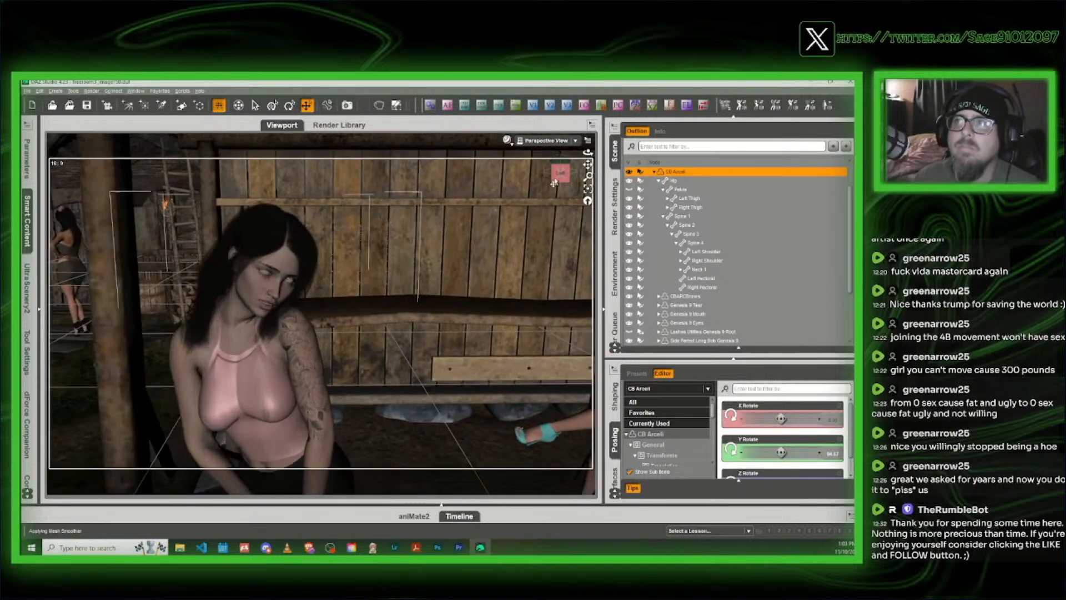
left_click_drag(560, 174, 588, 163)
scroll(551, 203, "down", 3)
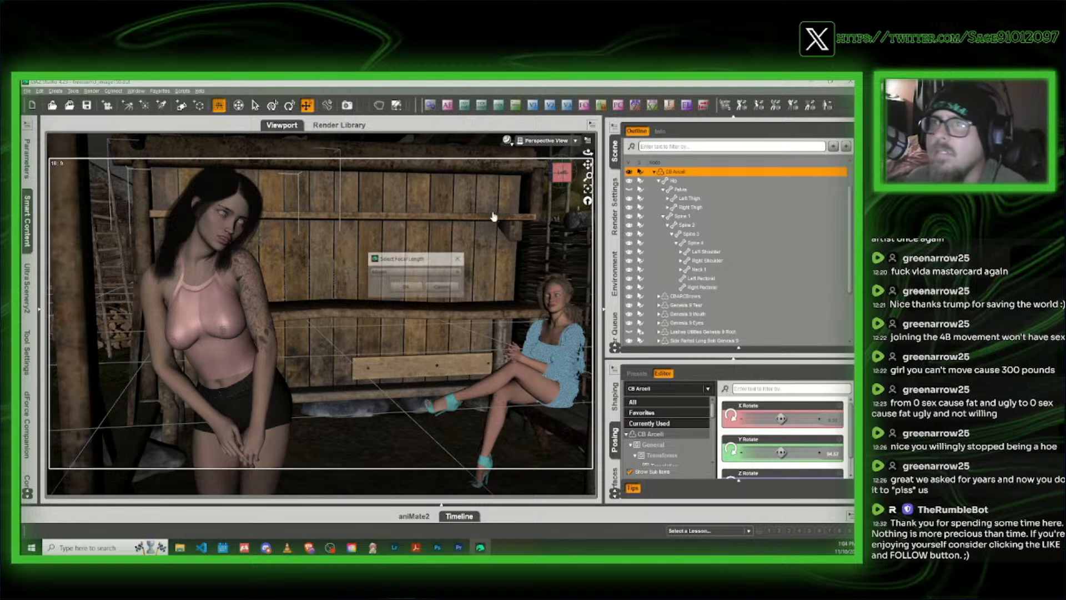
left_click(550, 141)
left_click(547, 216)
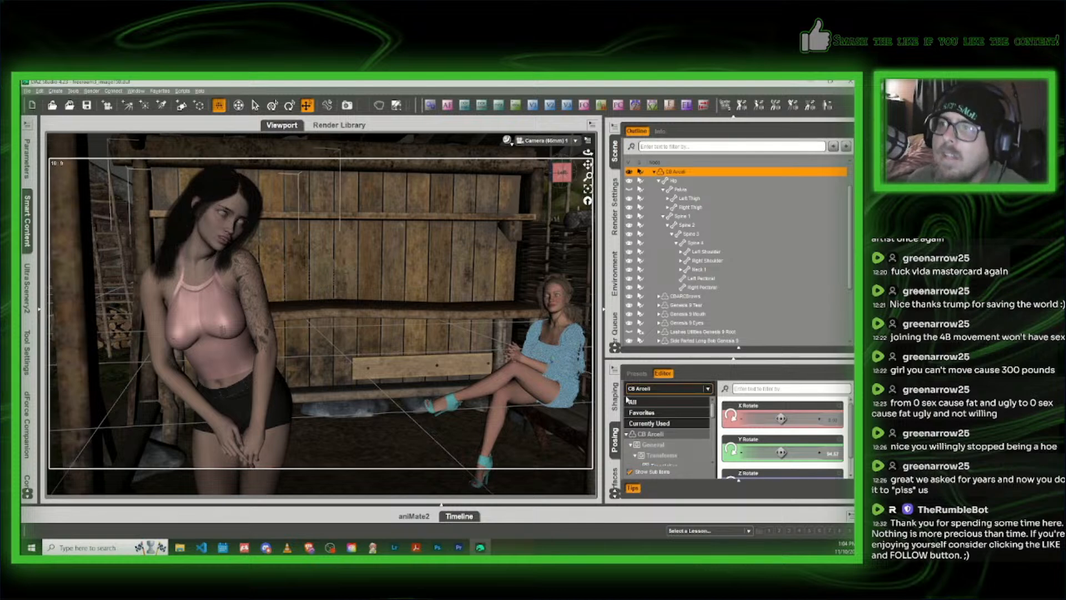
Step: Reset the Emotions-Explaining-Victoria 9 expression to 0% among the standing woman's currently used posing parameters
left_click(668, 424)
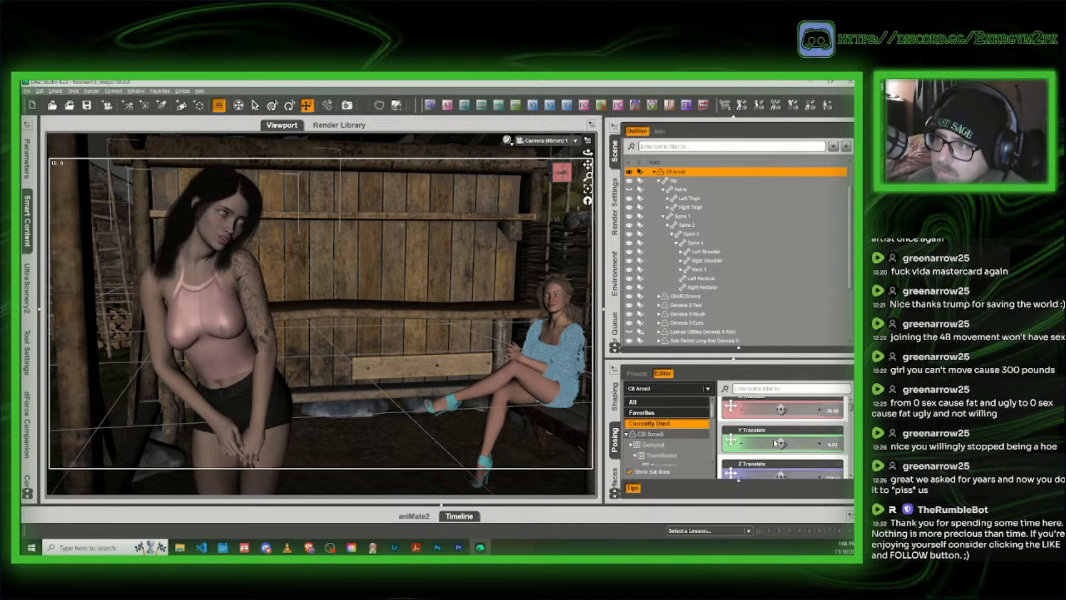
scroll(777, 438, "down", 5)
scroll(773, 441, "down", 5)
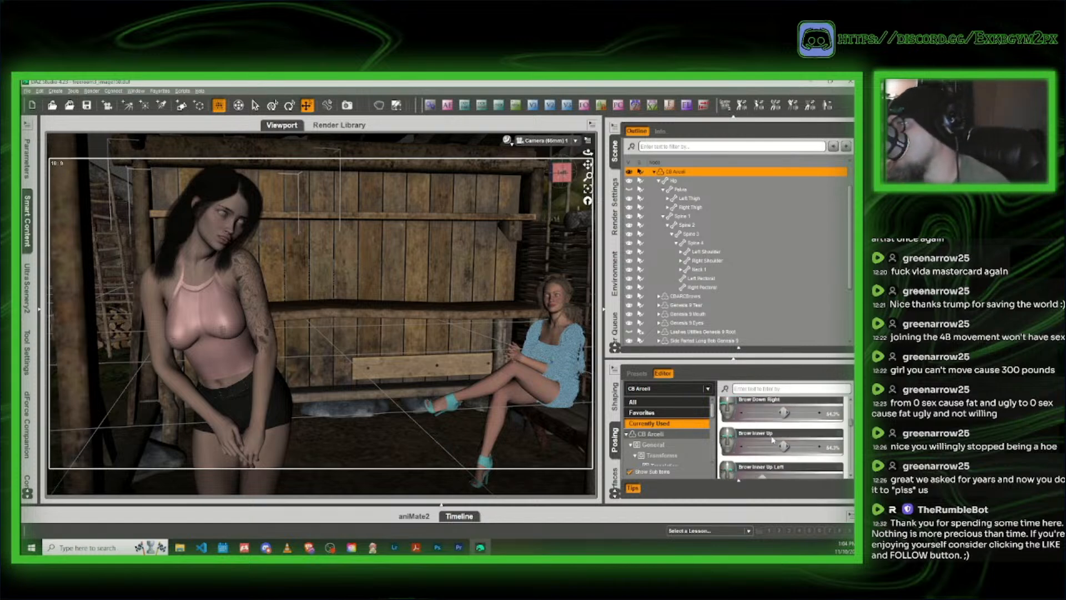
scroll(792, 435, "down", 1)
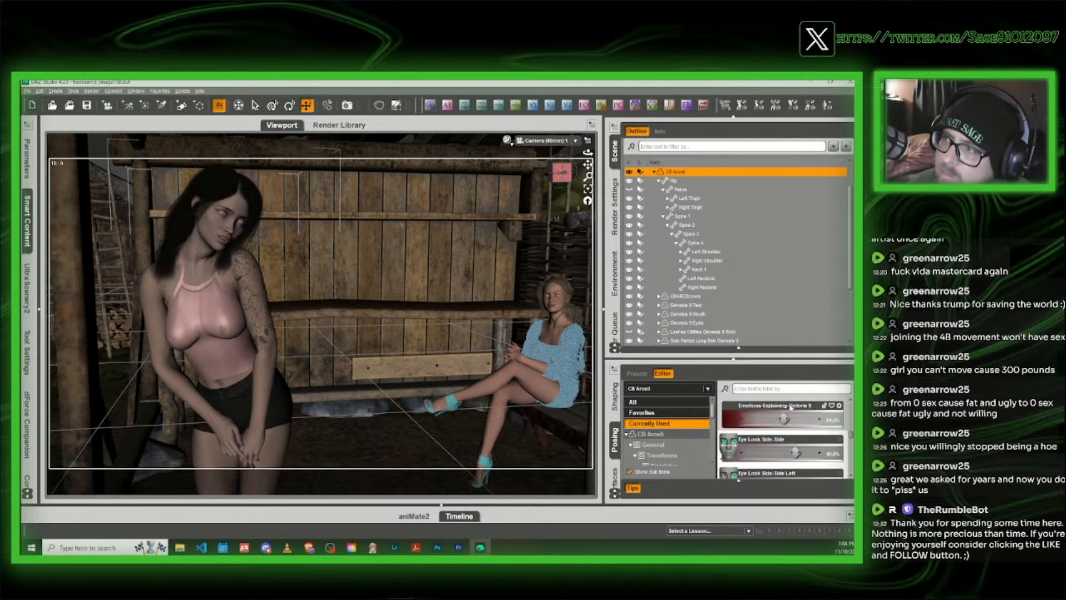
scroll(800, 439, "down", 3)
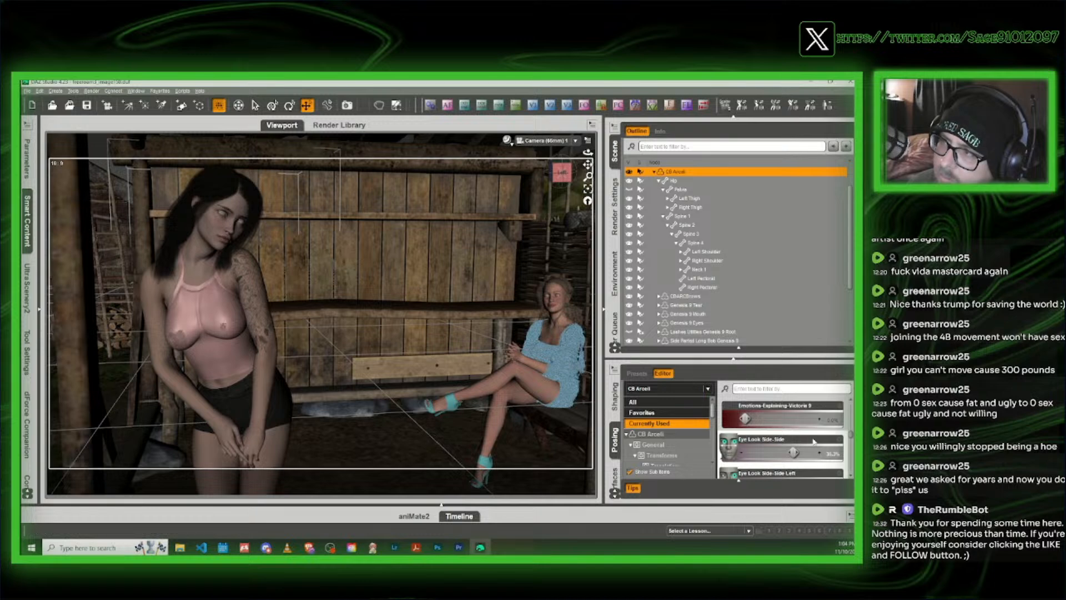
scroll(800, 436, "up", 15)
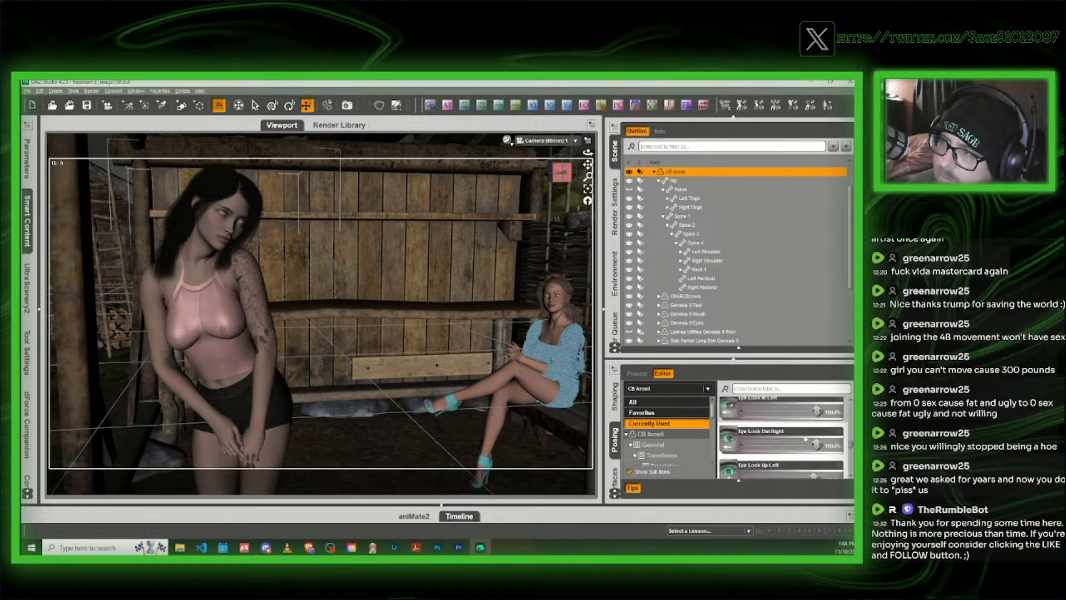
Step: Filter the standing woman's pose controls for happy and raise JW Empowered-Smile Happy-Angela 9 to roughly two-thirds strength
left_click(766, 388)
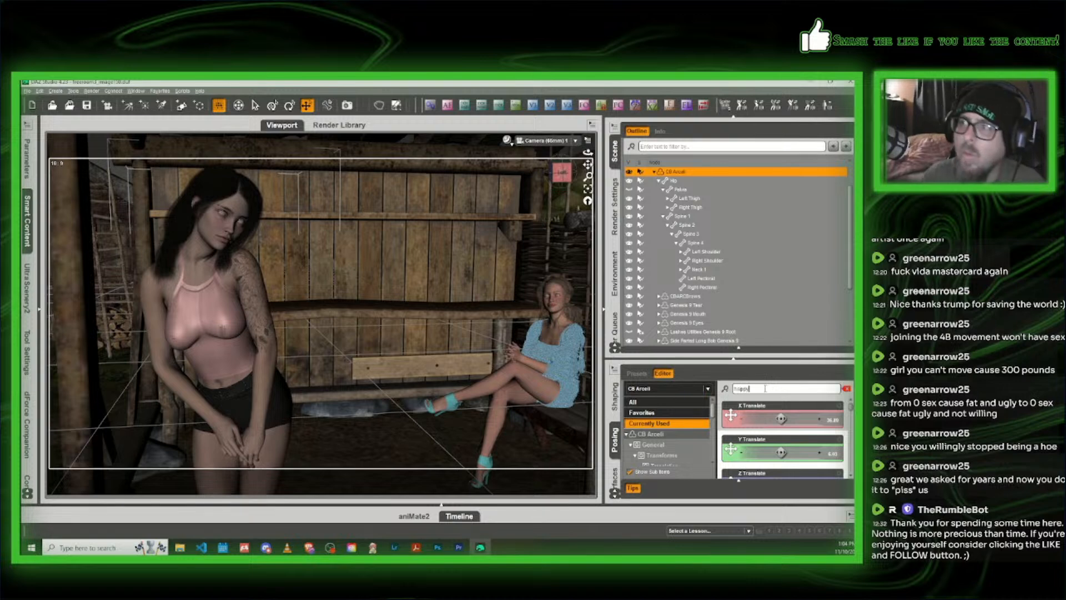
scroll(675, 438, "down", 1)
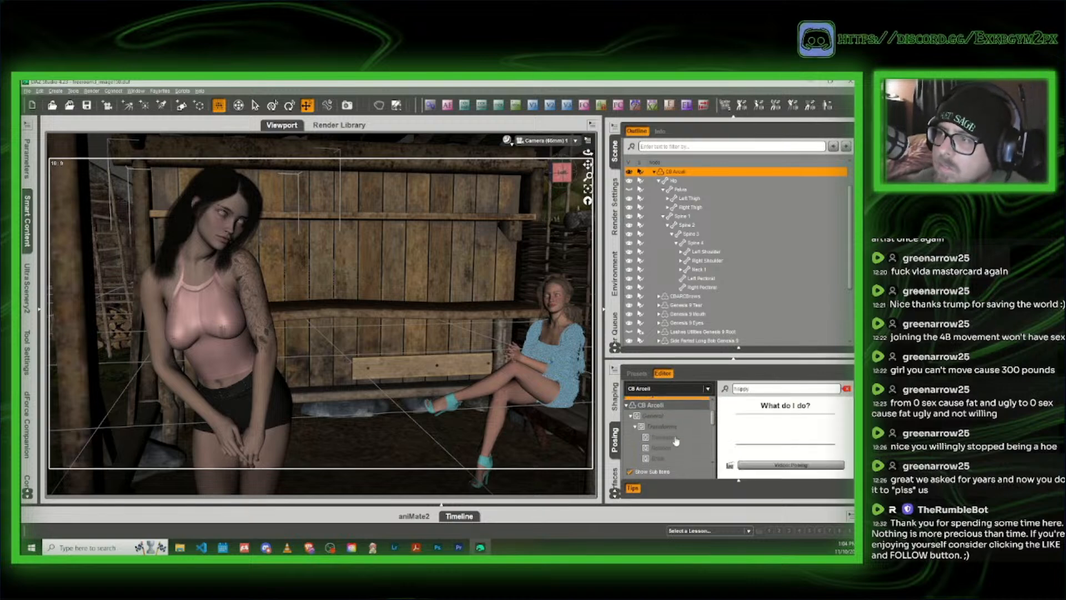
scroll(676, 440, "down", 2)
left_click(675, 424)
scroll(754, 426, "down", 3)
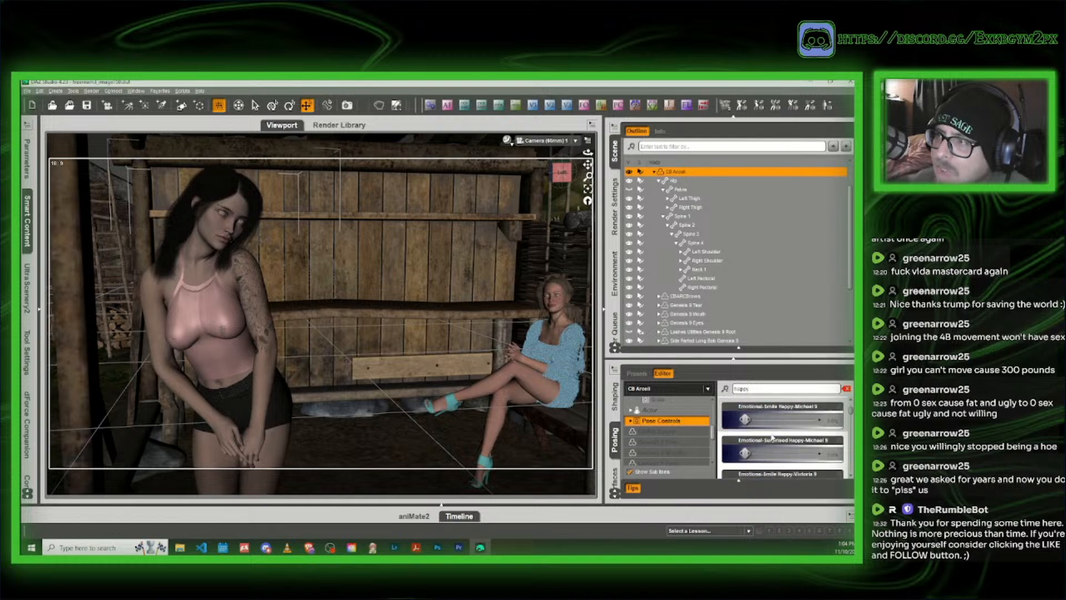
scroll(770, 439, "down", 5)
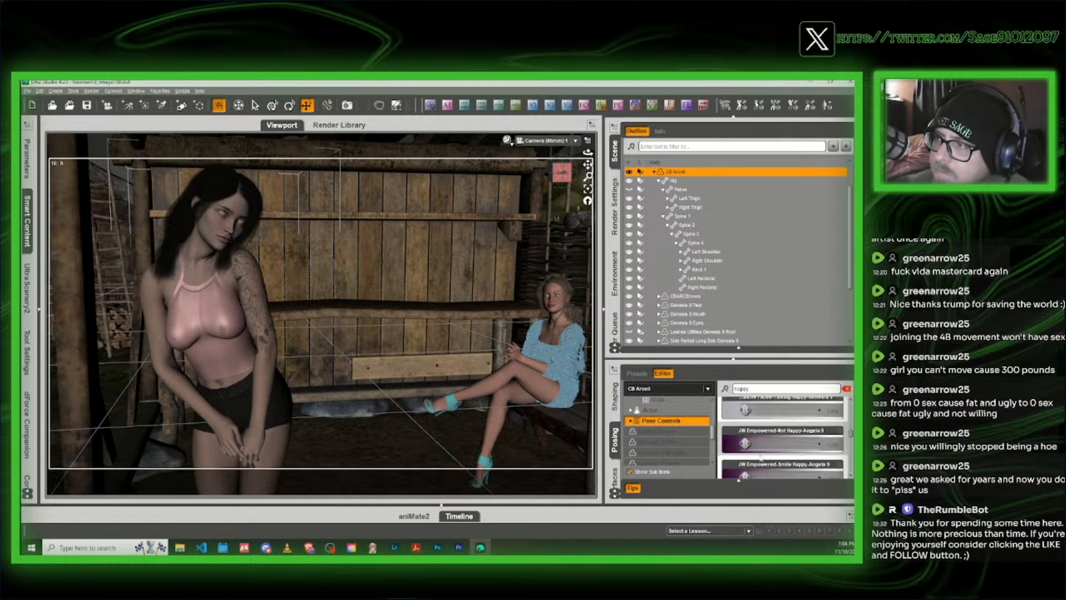
scroll(755, 461, "down", 1)
left_click_drag(745, 467, 791, 466)
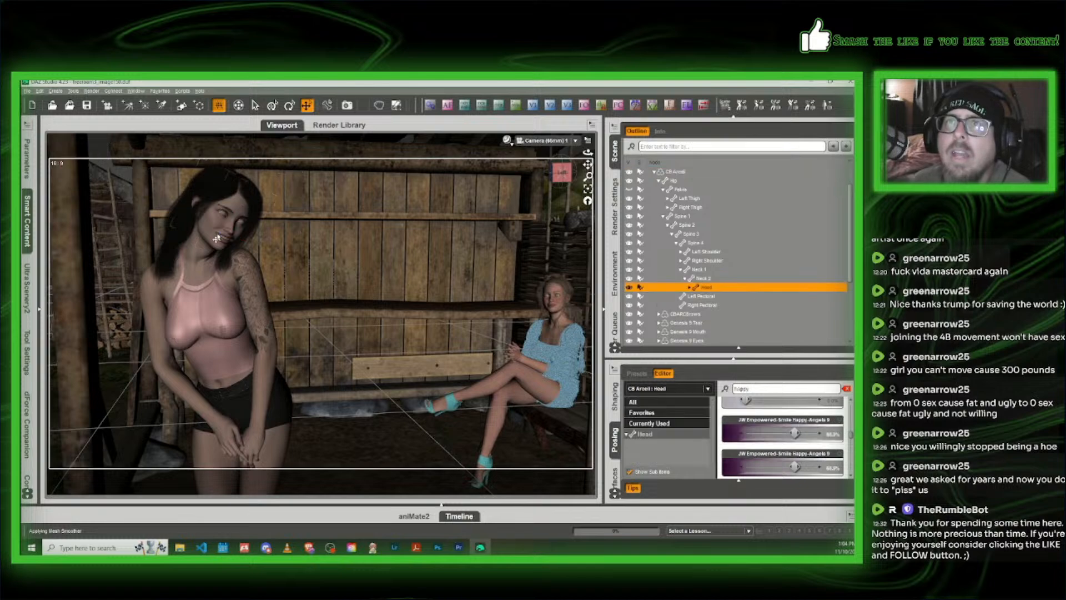
Step: Run the Look at Camera II script on the standing woman with both eye movement values at 100% and accept it
left_click(182, 91)
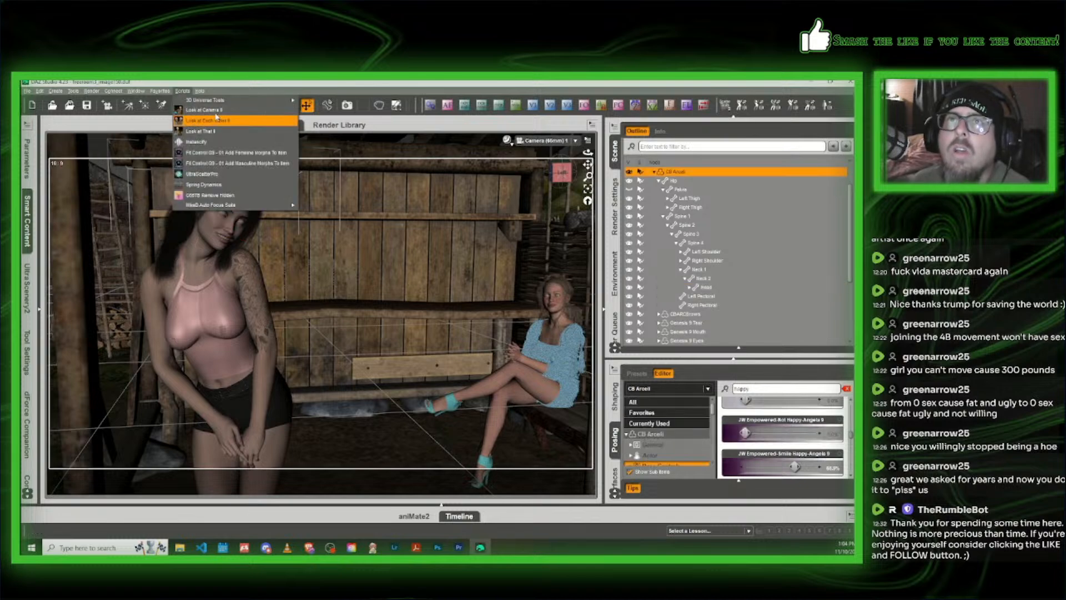
left_click(207, 110)
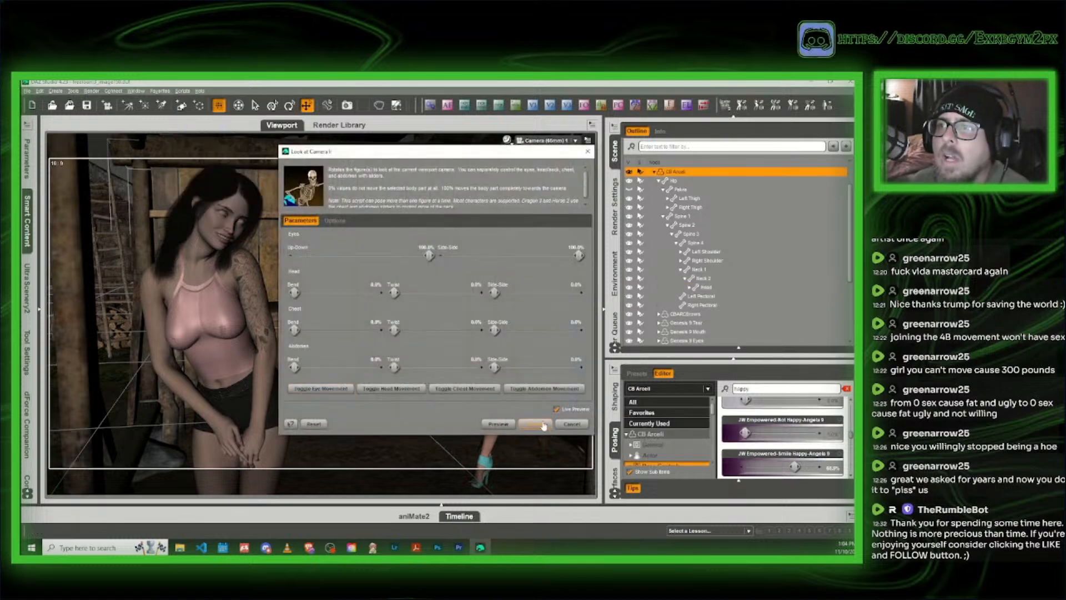
left_click(542, 424)
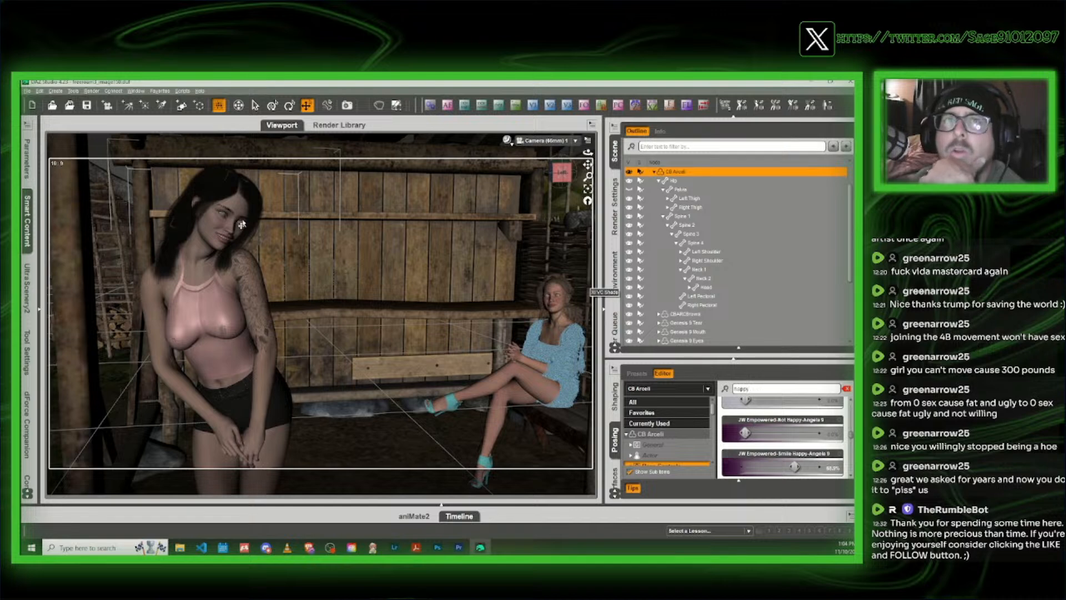
Step: Clear the happy filter and examine the standing woman's head and eye posing parameters, including gaze and eyelid opening
scroll(778, 433, "down", 3)
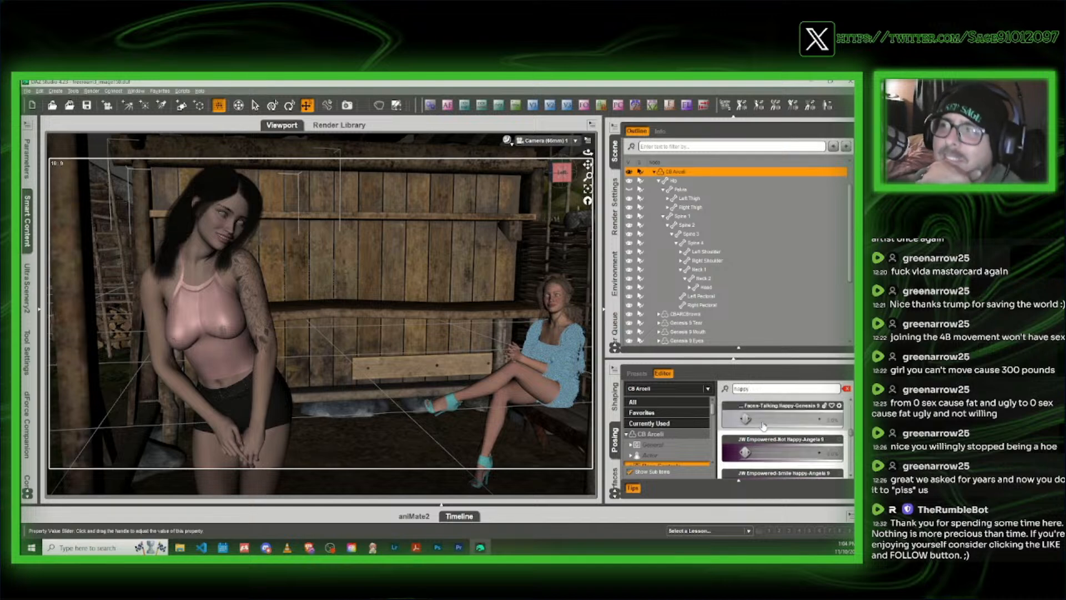
left_click(847, 389)
left_click(683, 426)
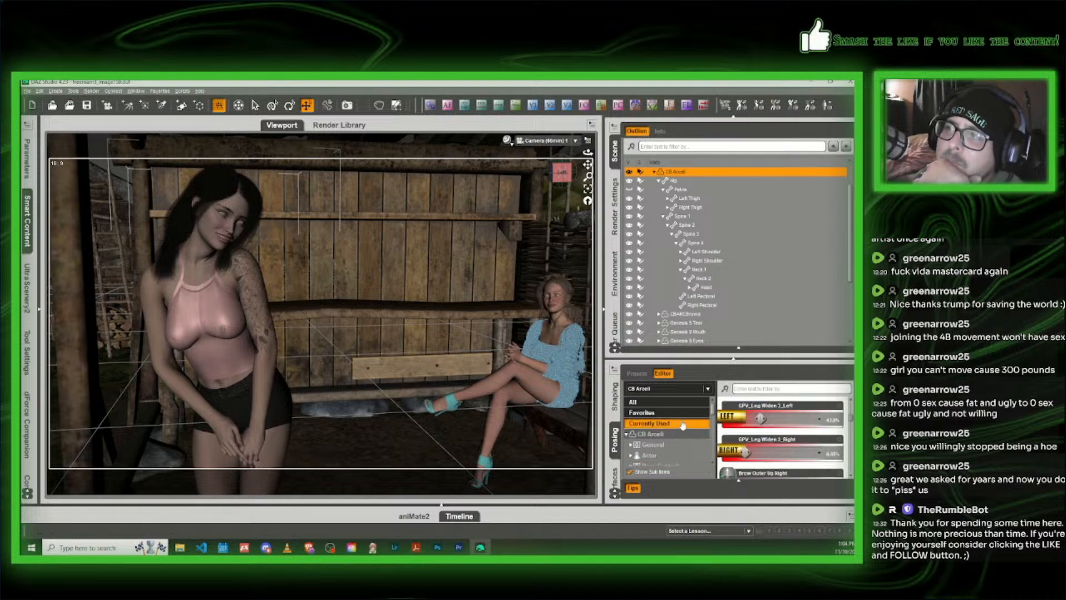
scroll(656, 460, "down", 3)
left_click(661, 431)
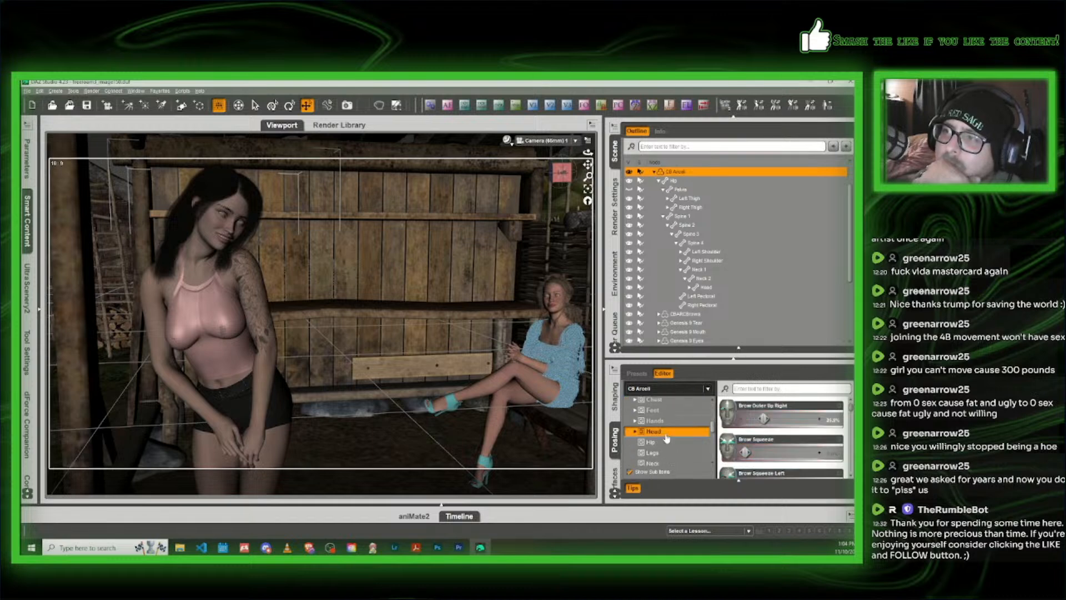
scroll(679, 448, "down", 2)
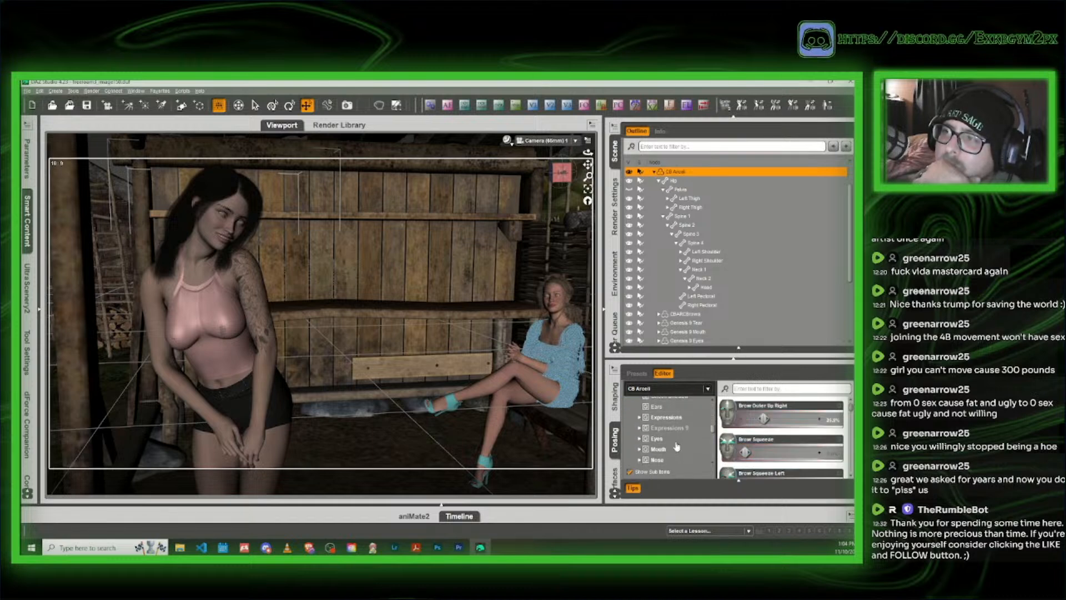
left_click(666, 438)
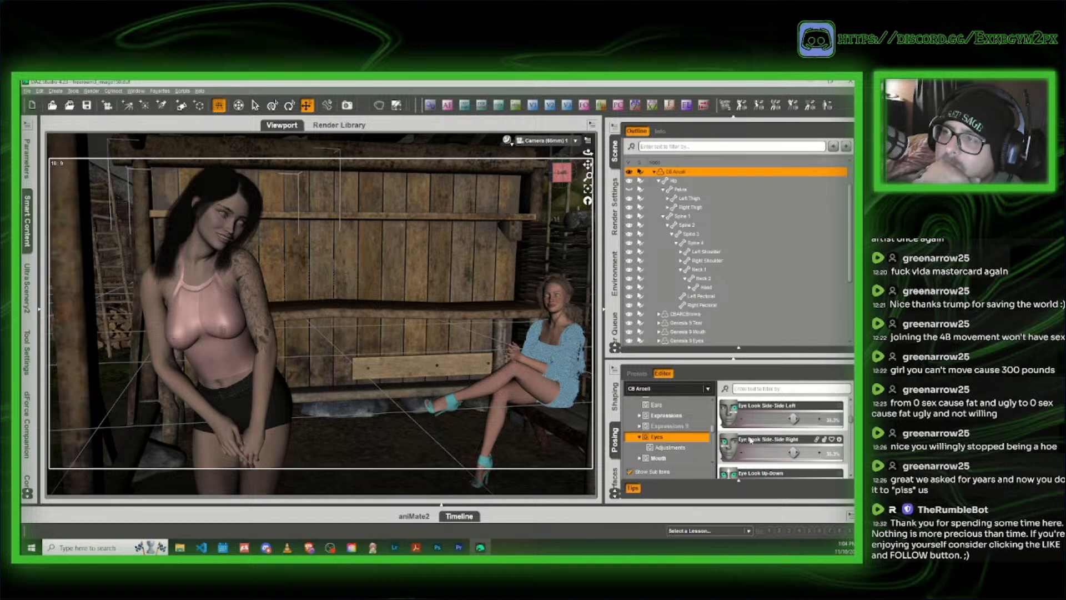
scroll(776, 441, "down", 5)
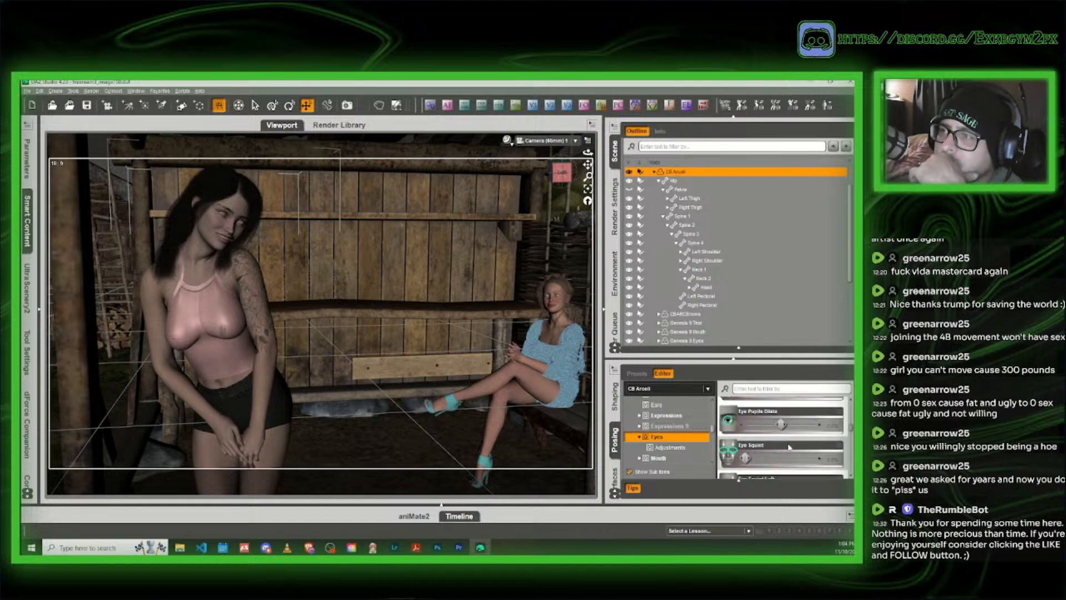
scroll(789, 447, "down", 4)
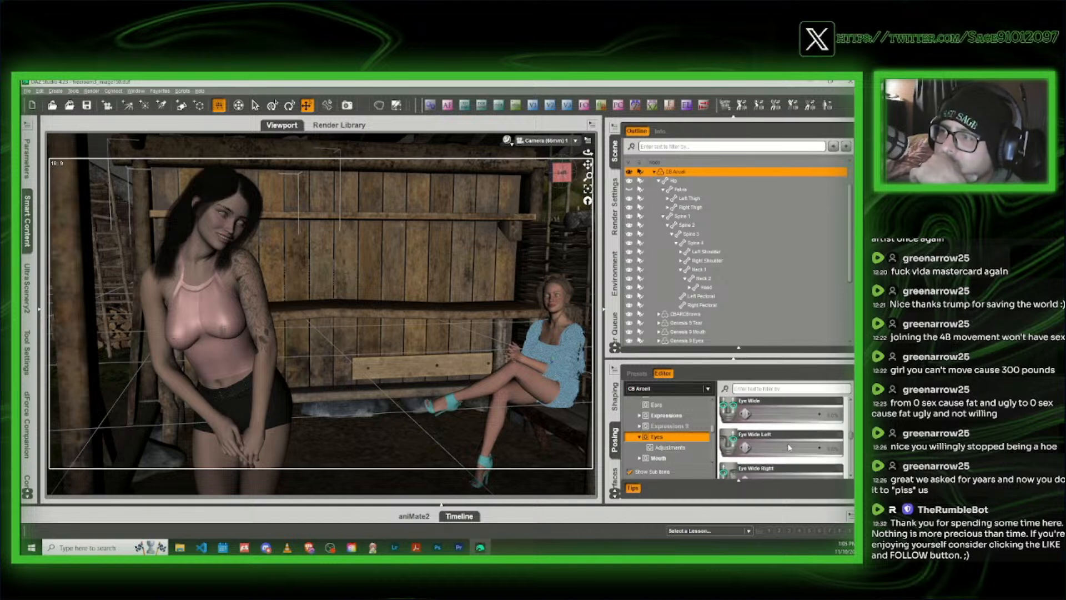
scroll(789, 447, "down", 4)
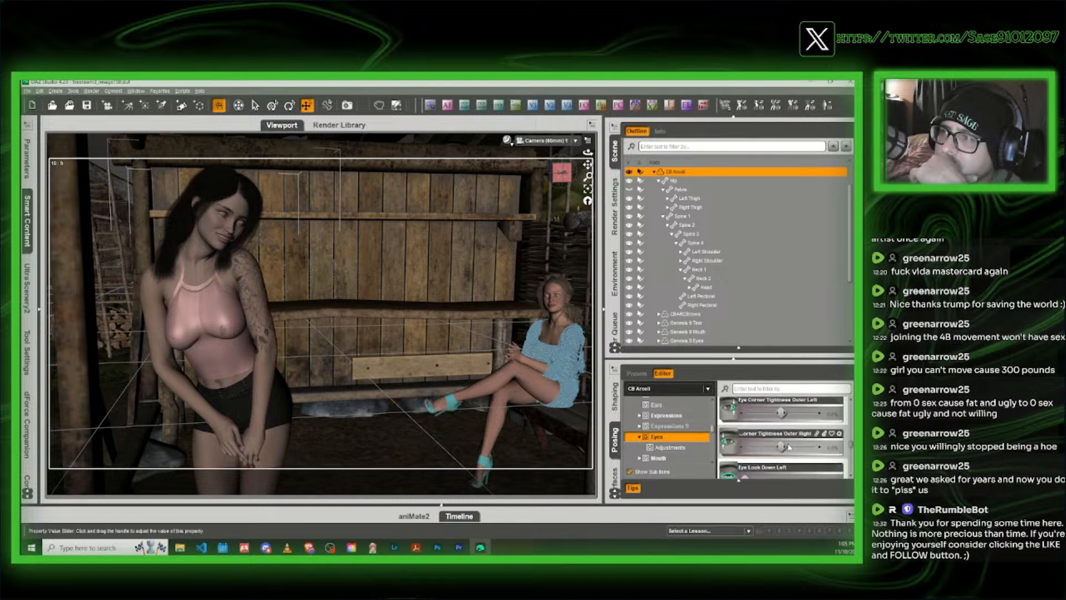
scroll(789, 447, "down", 4)
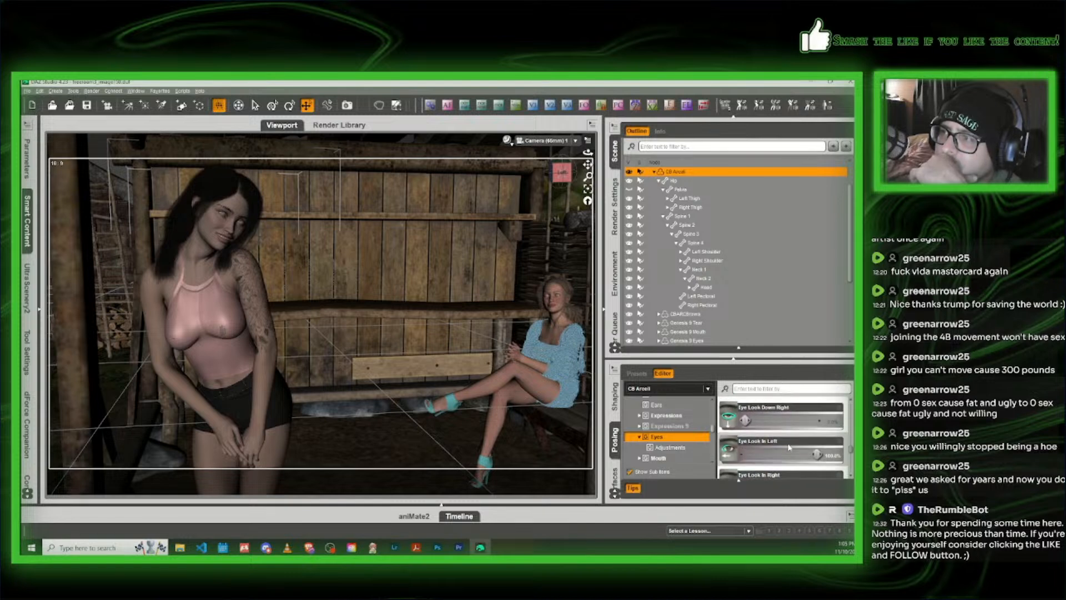
scroll(789, 447, "down", 4)
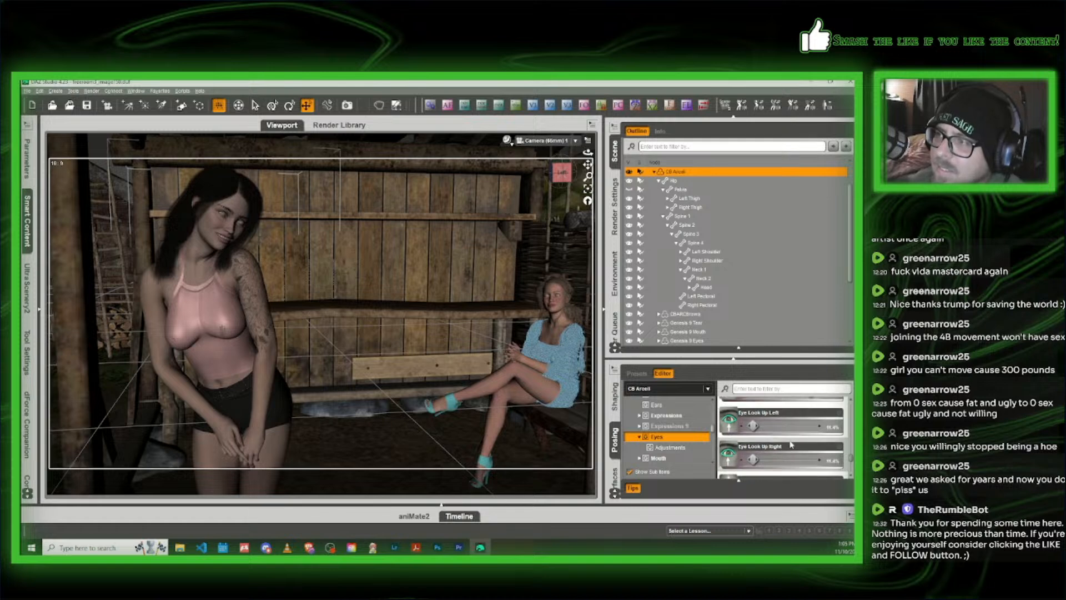
scroll(792, 445, "down", 1)
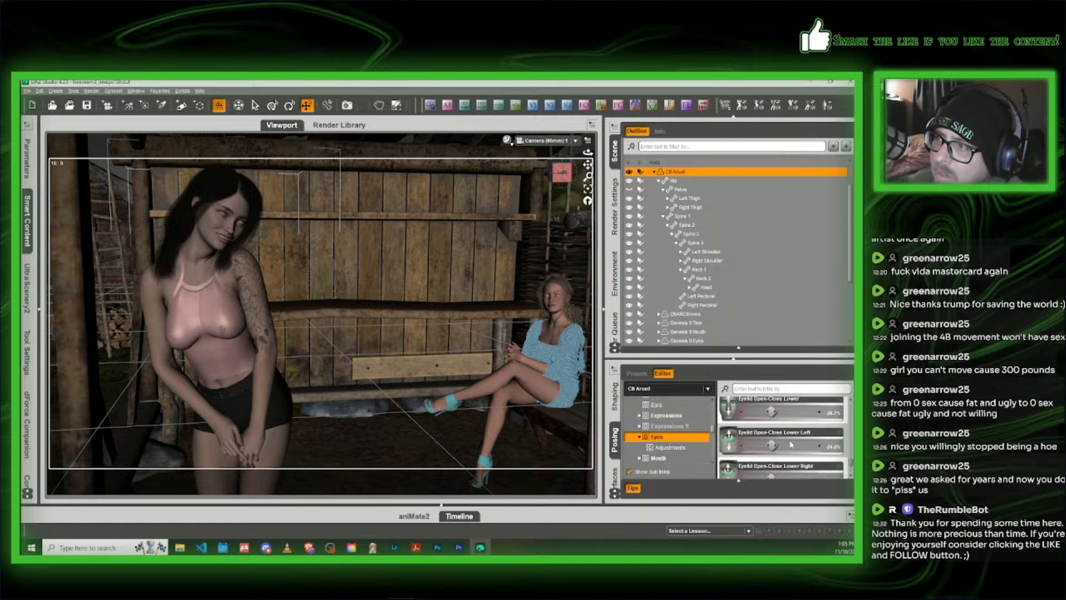
scroll(791, 445, "down", 6)
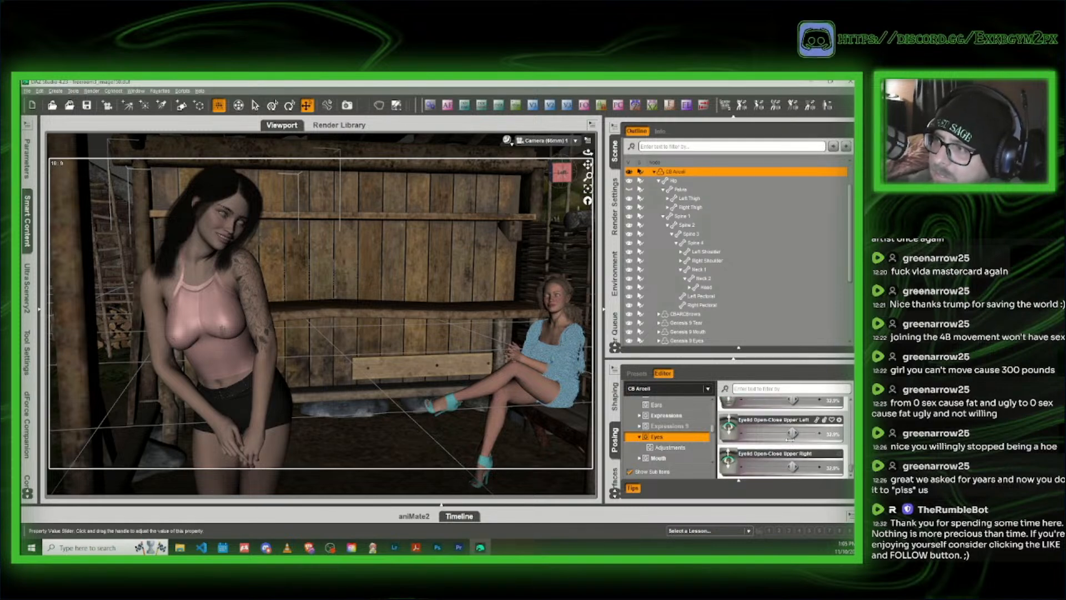
scroll(790, 440, "up", 12)
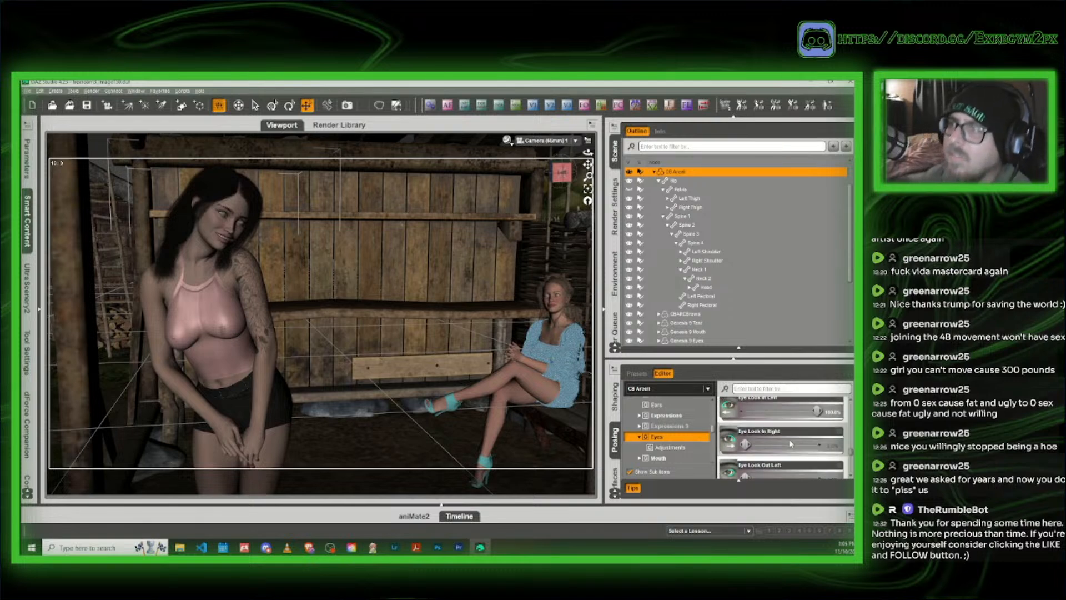
Step: Filter the standing woman's eye parameters for comp and set Eye Full Compression Left to about 72%
scroll(779, 440, "up", 1)
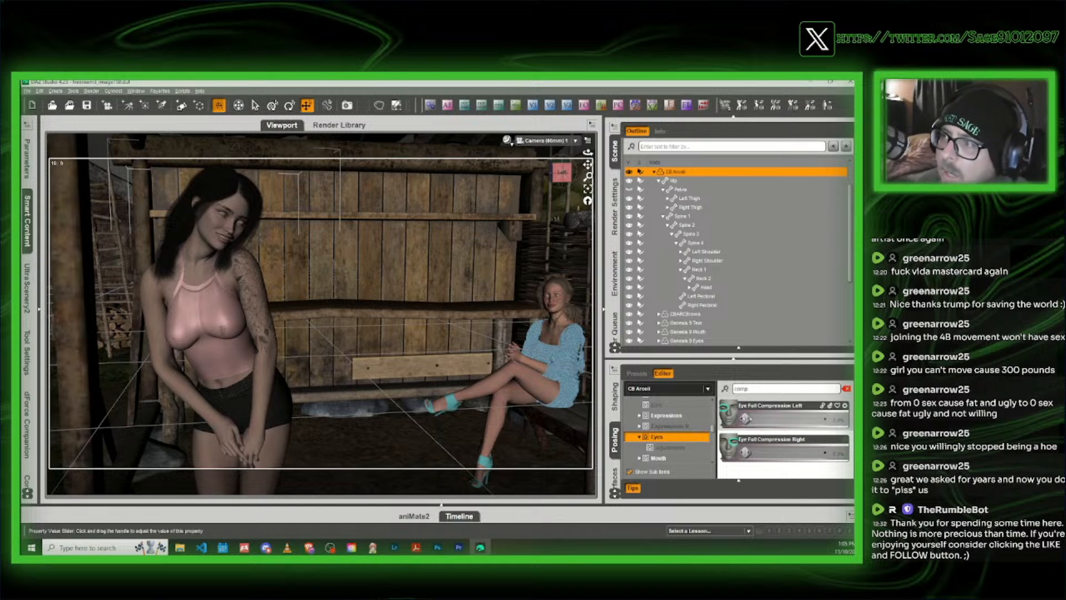
left_click_drag(746, 418, 762, 418)
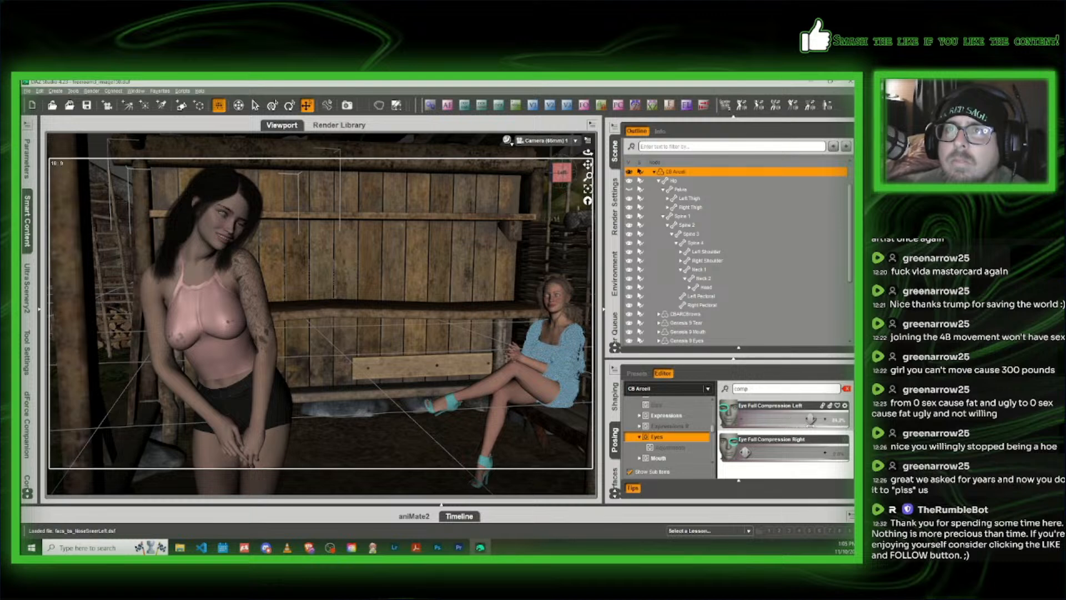
left_click_drag(811, 419, 800, 420)
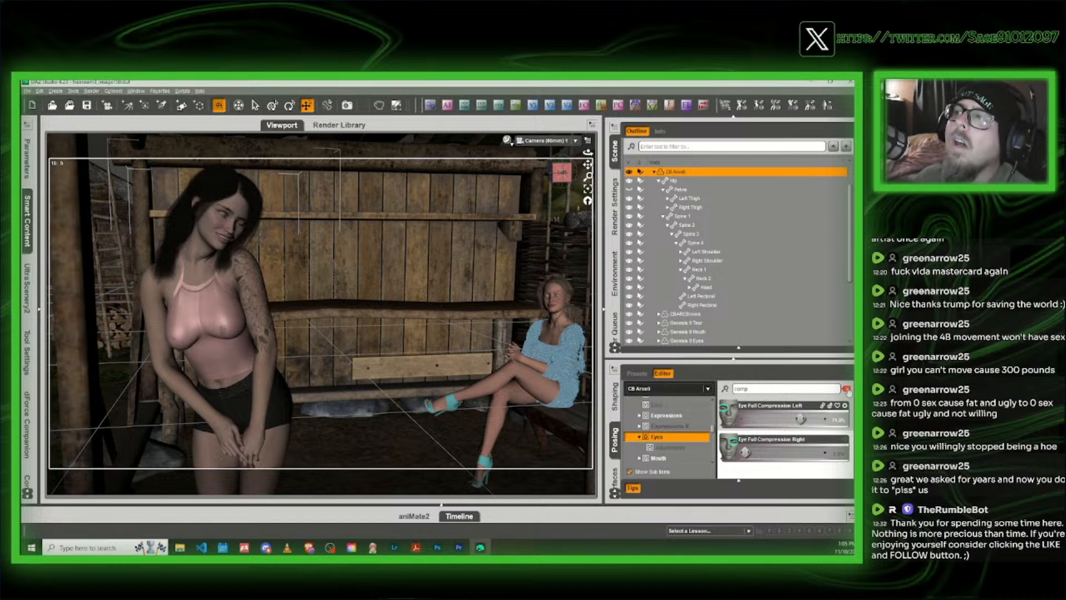
Step: Clear the filter and raise Jaw Open slightly among the standing woman's Cheek and Jaw parameters
left_click(847, 388)
left_click(678, 453)
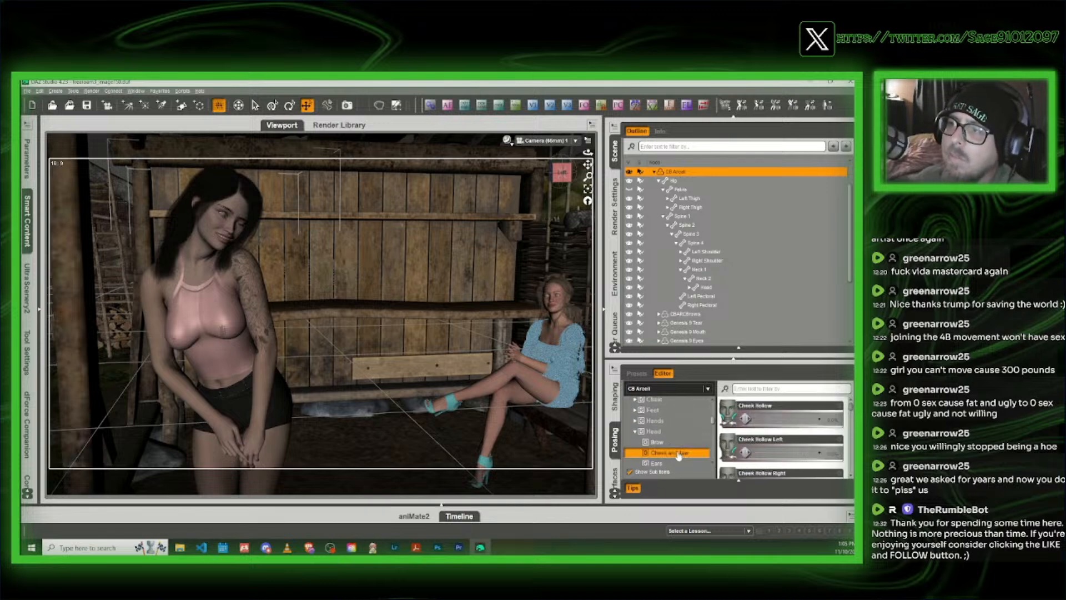
scroll(794, 451, "down", 5)
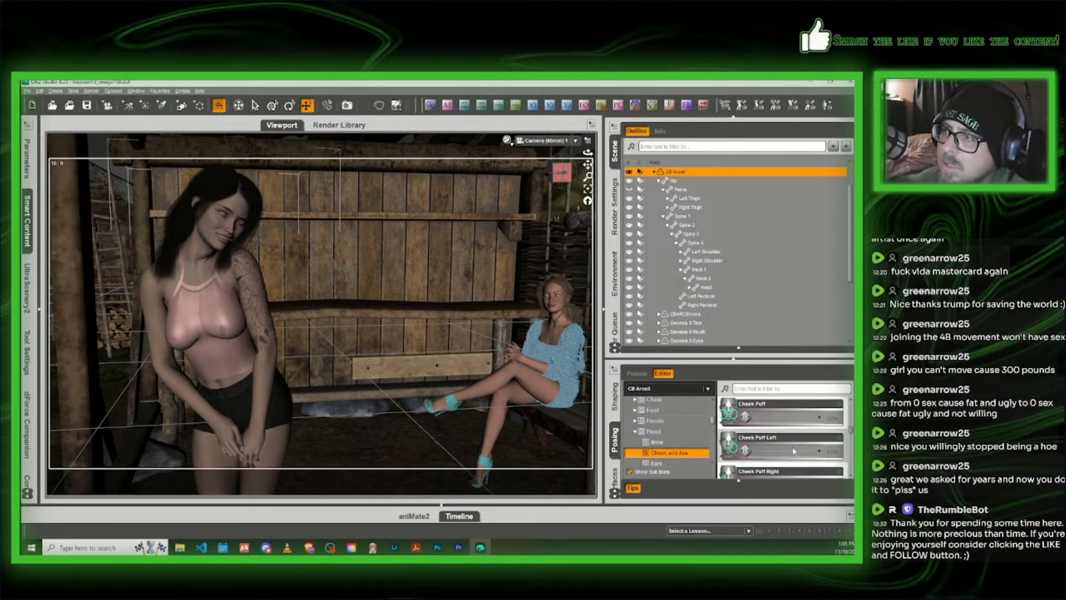
scroll(794, 451, "down", 1)
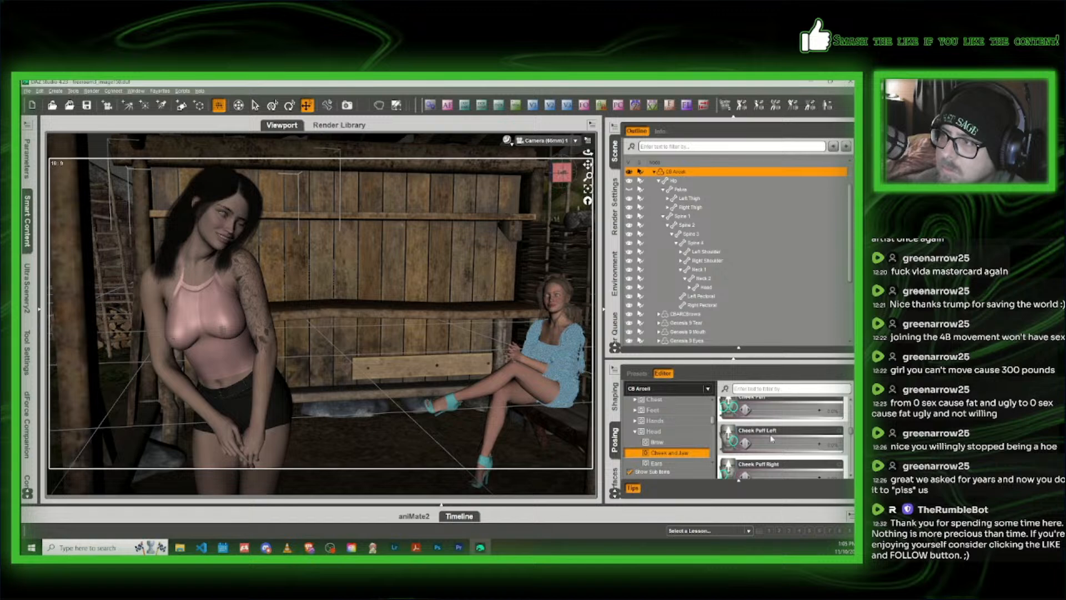
scroll(772, 439, "down", 5)
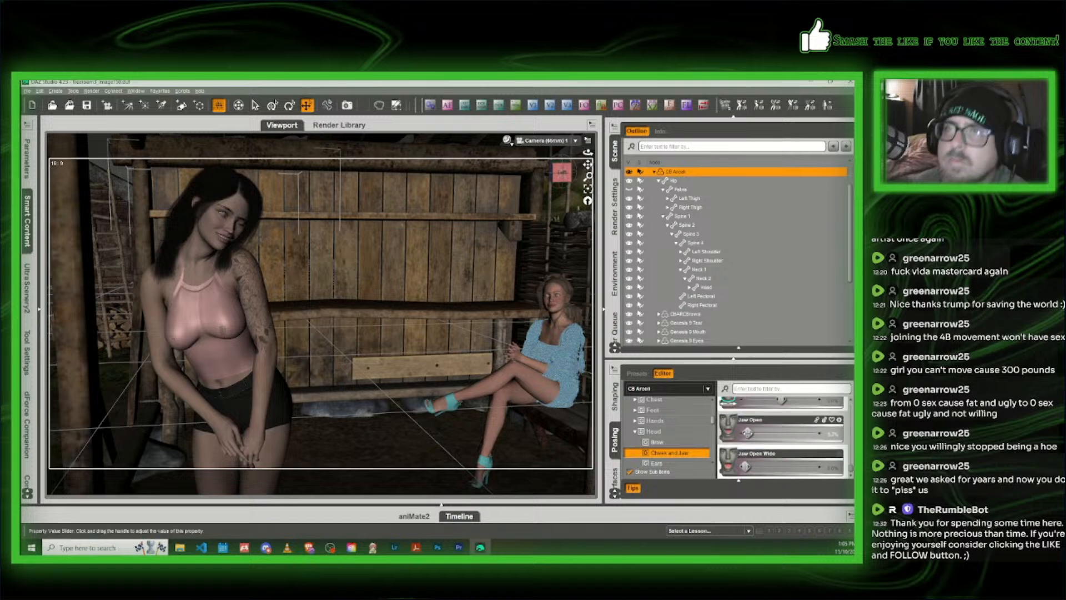
left_click_drag(747, 432, 752, 432)
scroll(762, 435, "up", 1)
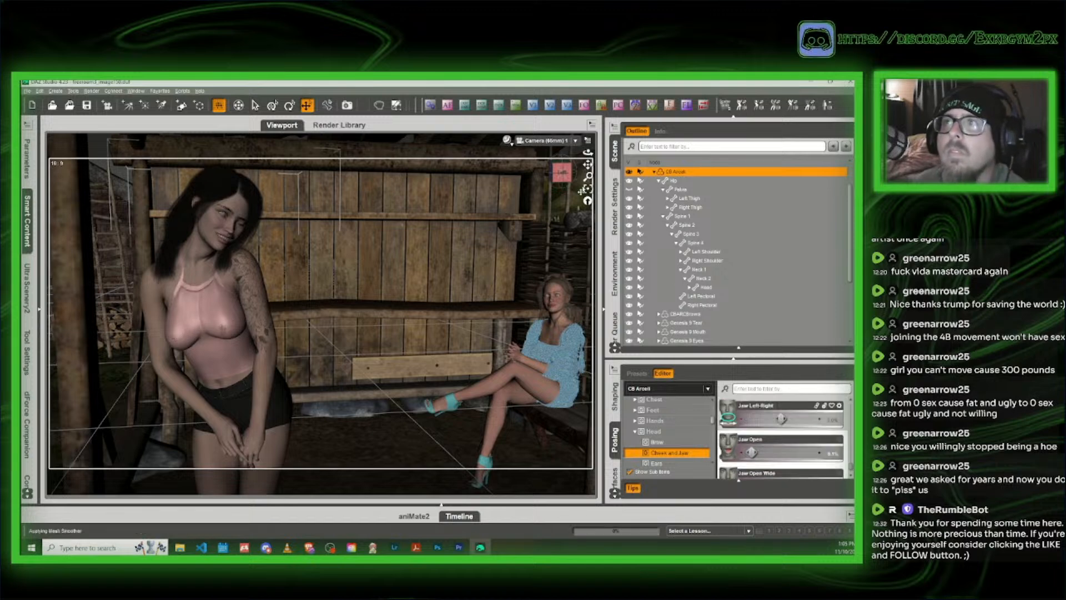
Step: Preview the two women's scene in NVIDIA Iray, then return the viewport to Texture Shaded
left_click(507, 140)
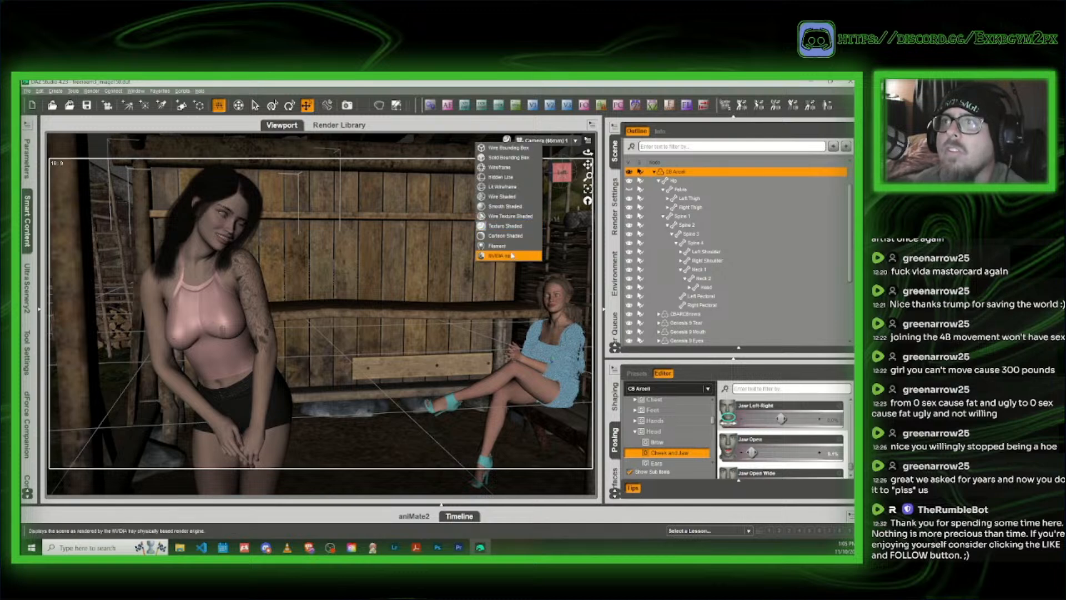
left_click(512, 255)
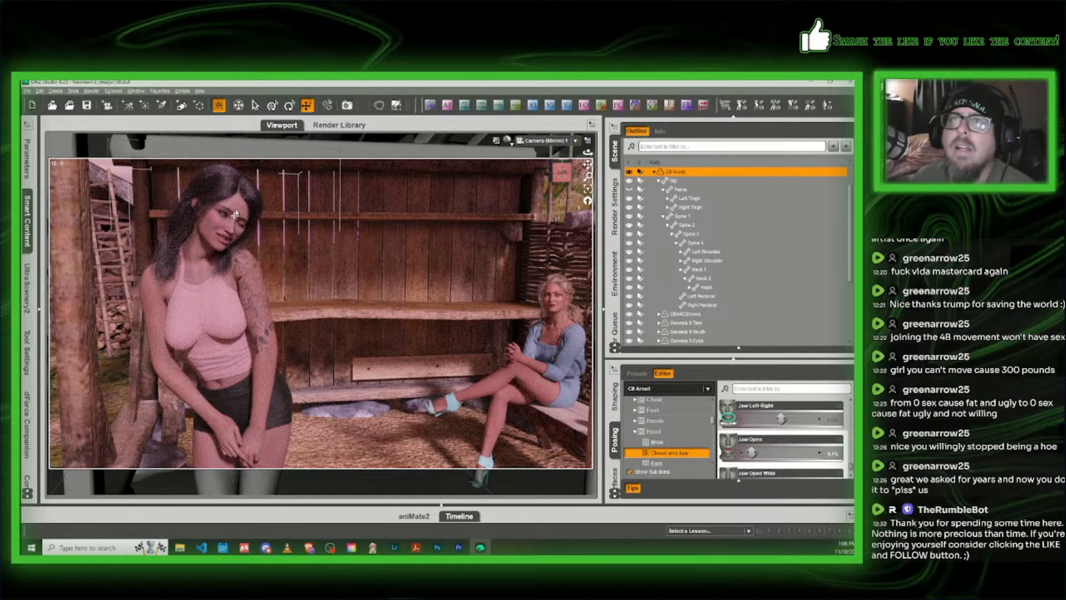
left_click(509, 140)
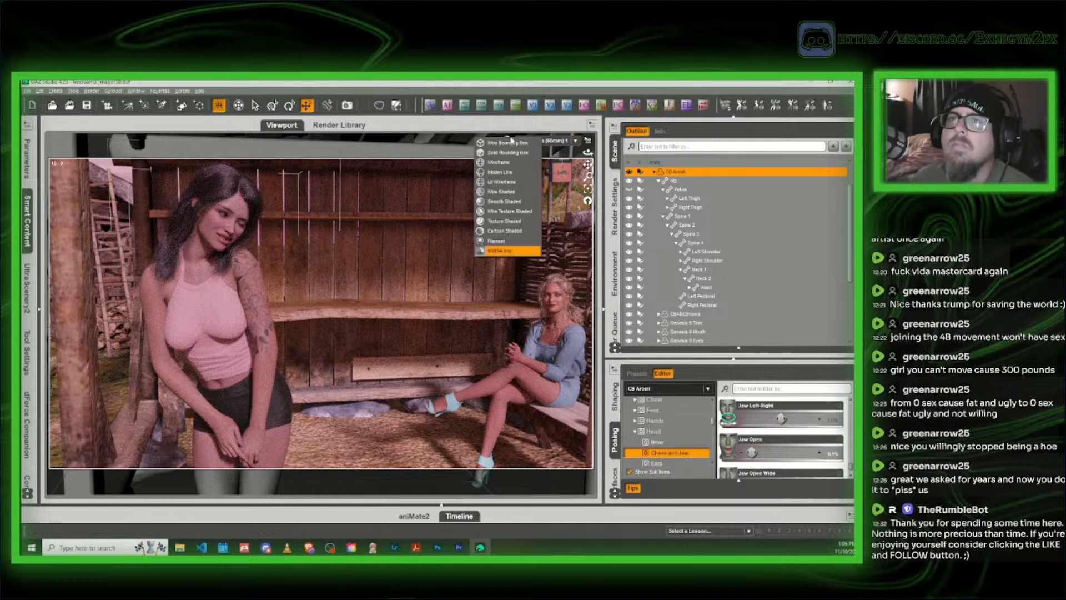
left_click(505, 220)
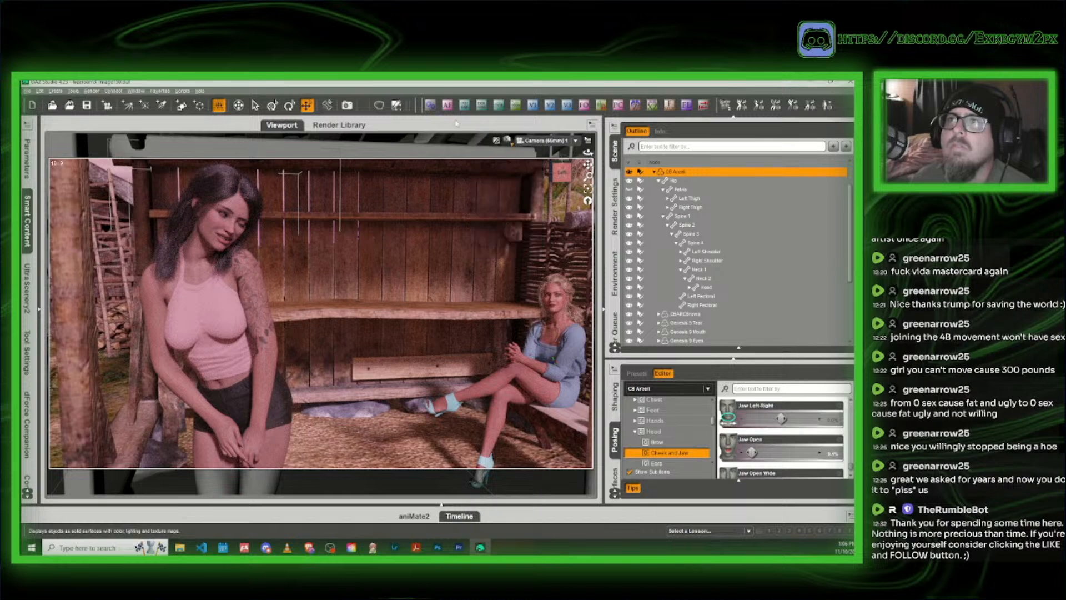
Step: Apply the F-Stop 32 setting to the shot's camera
left_click(451, 108)
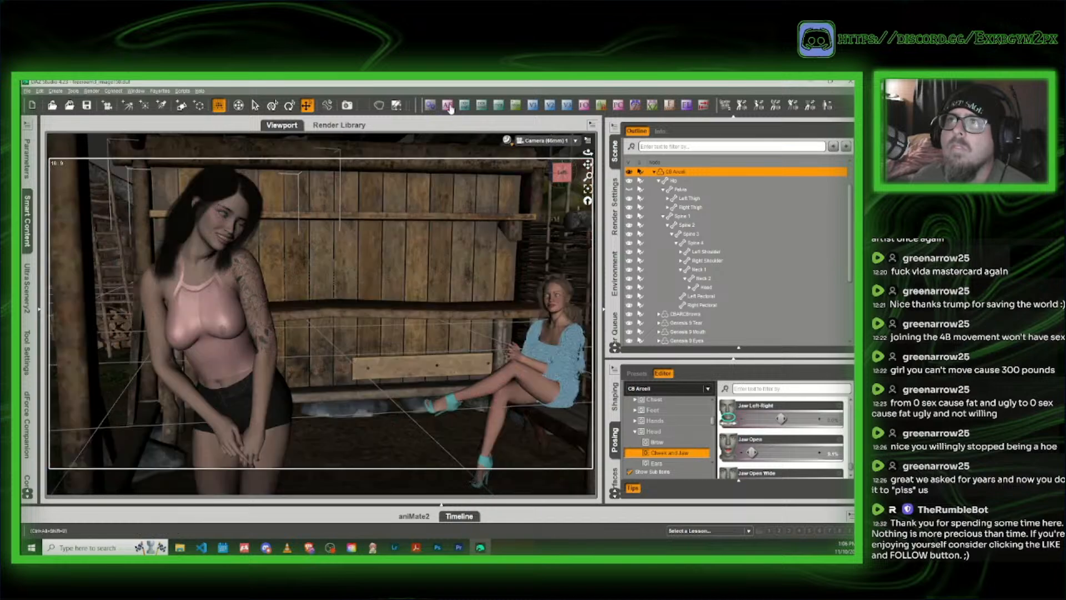
left_click(670, 108)
left_click(444, 231)
left_click(438, 368)
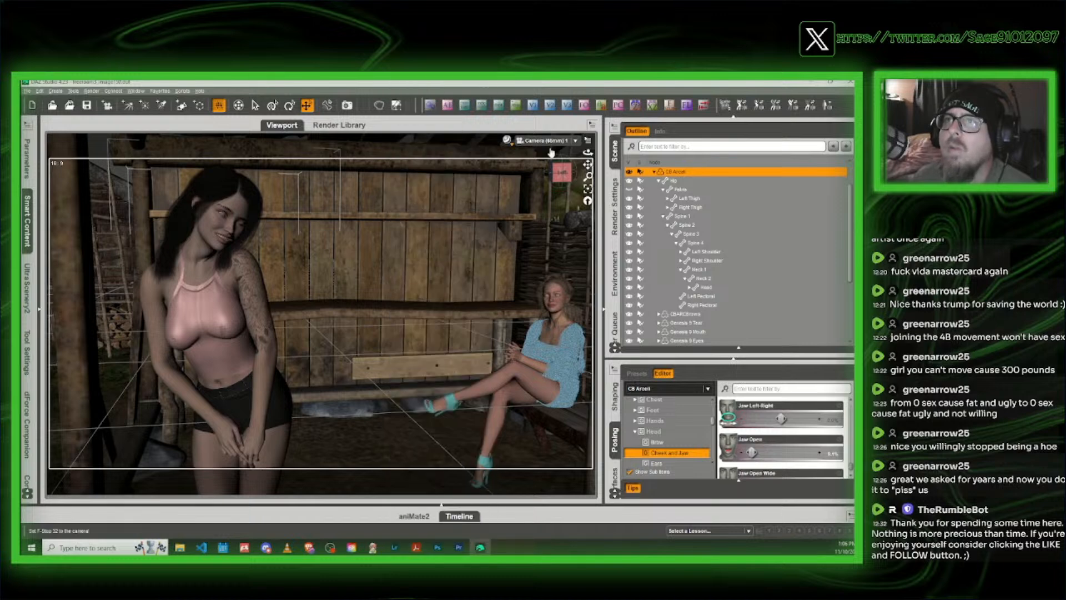
Step: Check the shot's camera view of the two women in NVIDIA Iray and restore Texture Shaded display
left_click(507, 140)
left_click(505, 259)
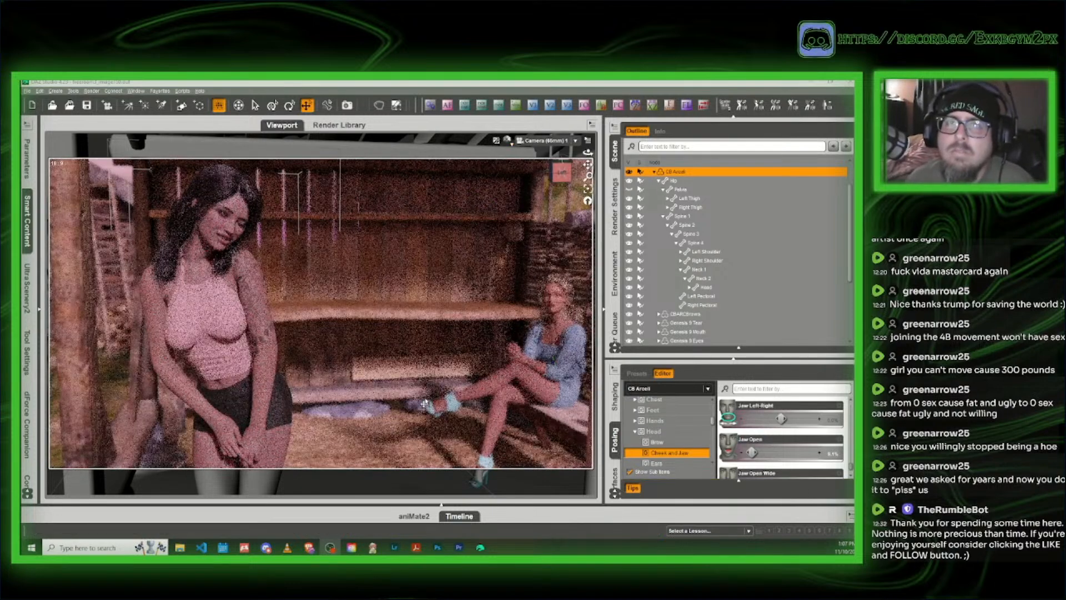
left_click(509, 143)
left_click(503, 222)
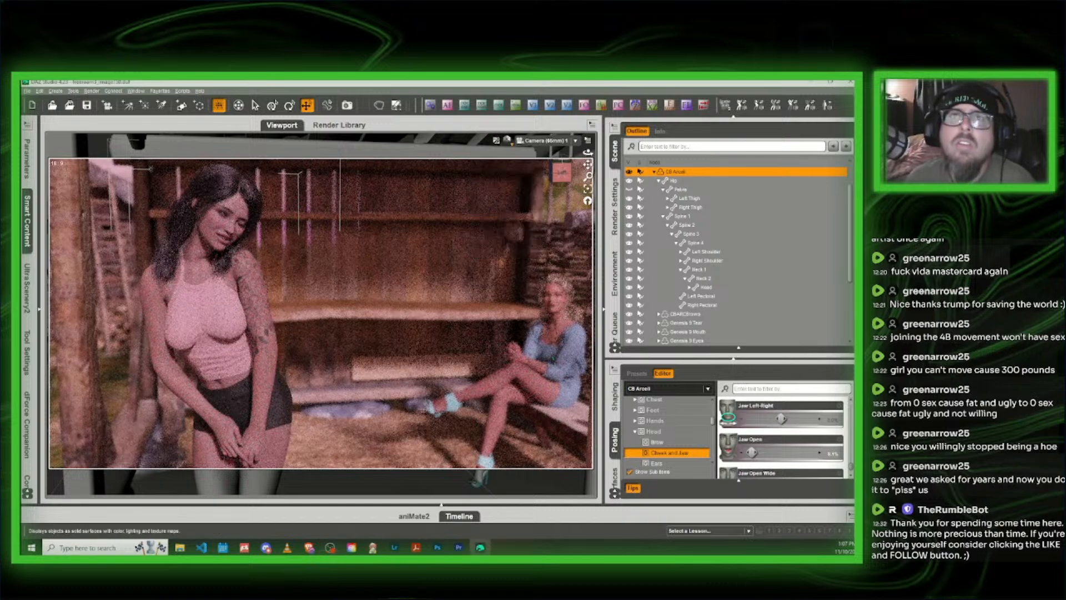
Step: Save the scene as freeroam3_image158 in the freeroam3 folder
left_click(27, 91)
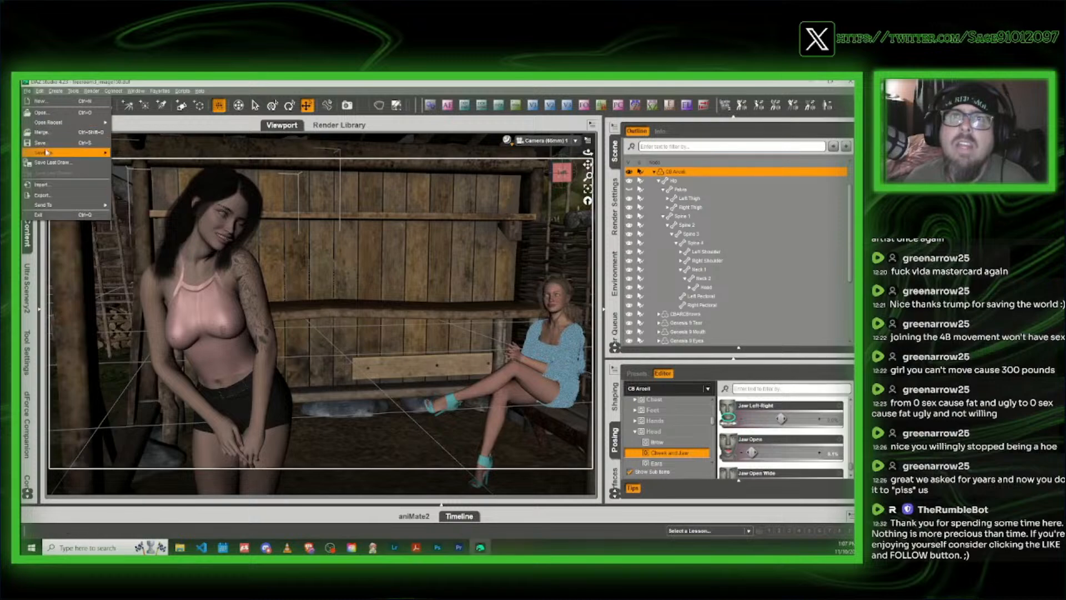
mouse_move(47, 152)
left_click(129, 155)
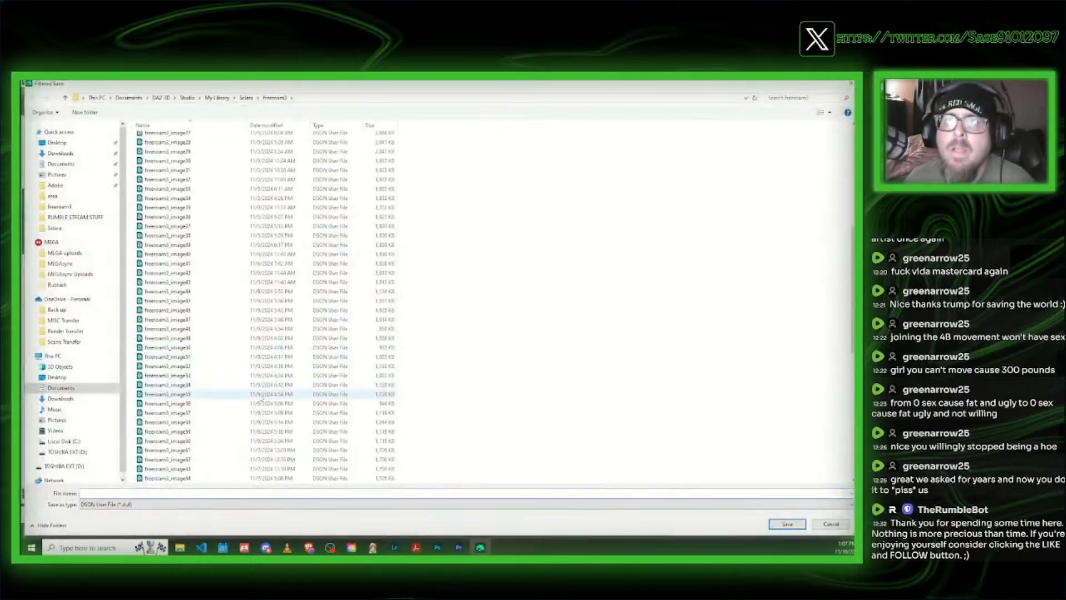
scroll(211, 423, "down", 2)
left_click(167, 440)
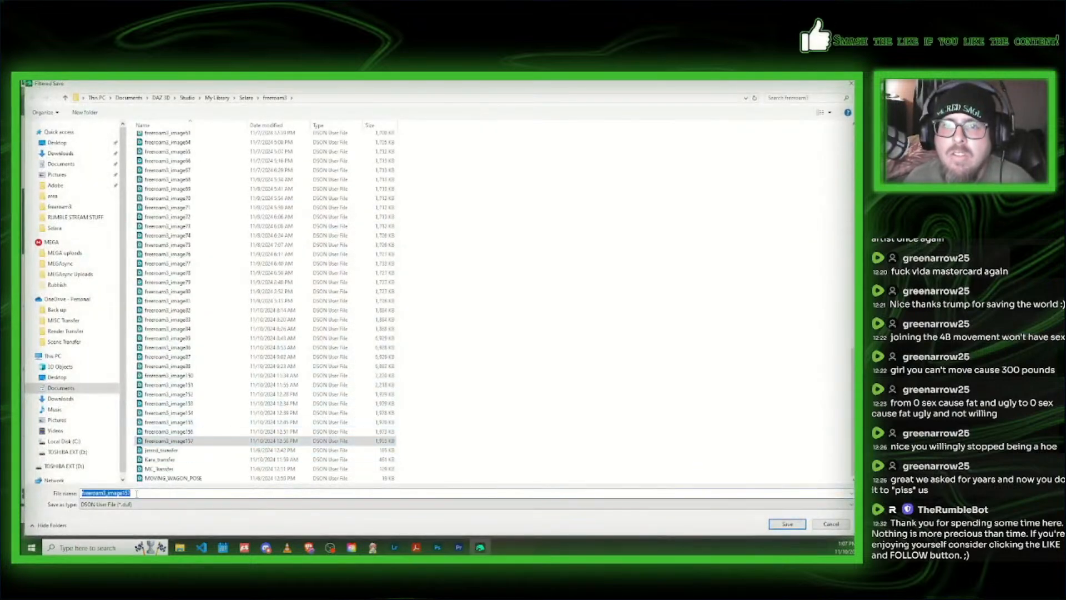
left_click(140, 493)
key("BackSpace")
type("8")
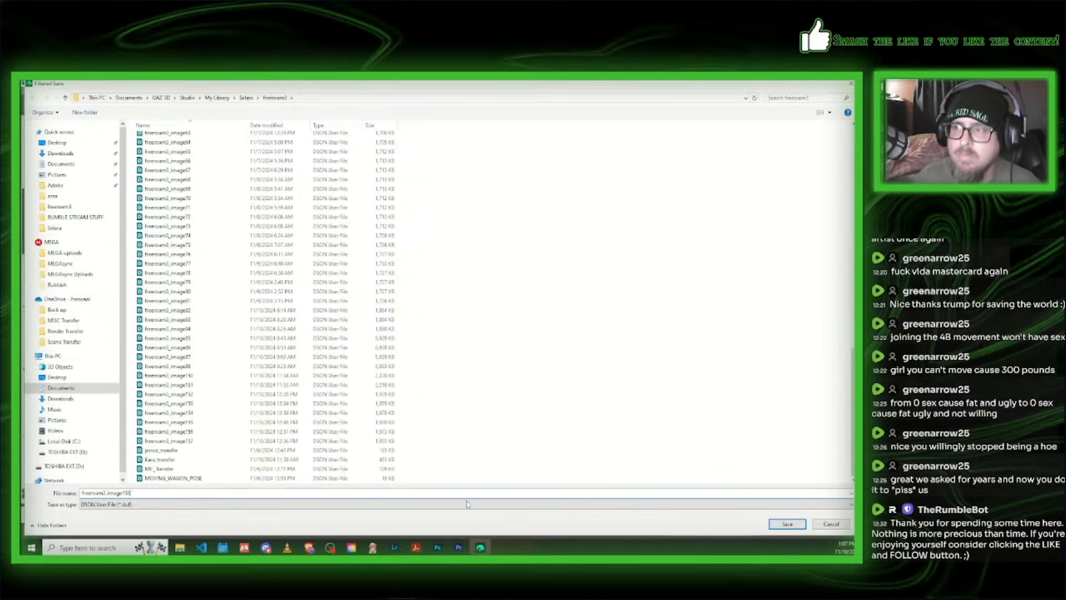
left_click(788, 524)
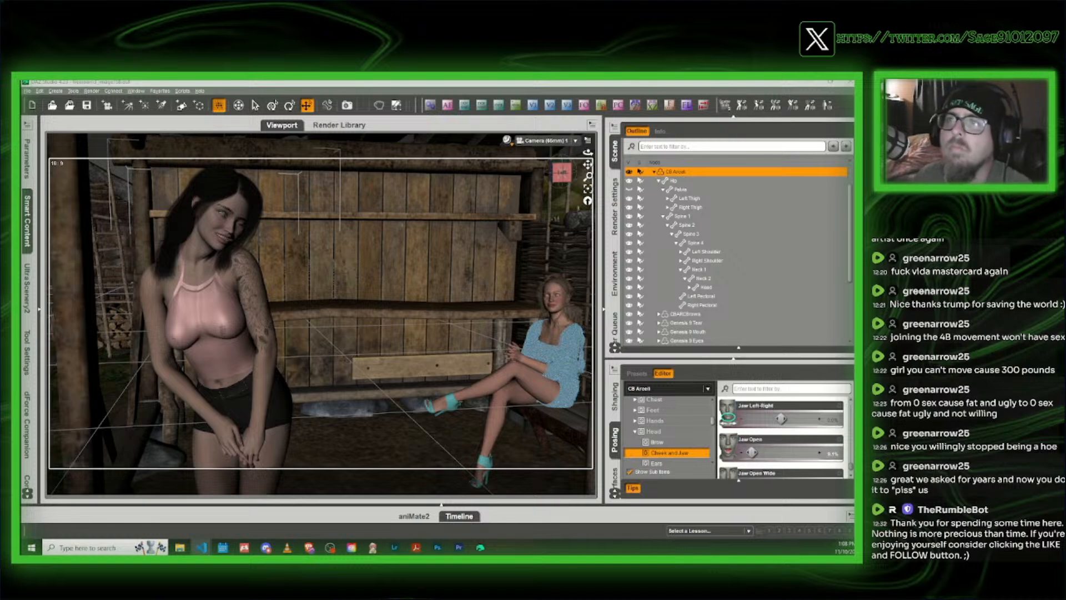
Step: Delete the finished shot's camera from the scene
left_click(260, 315)
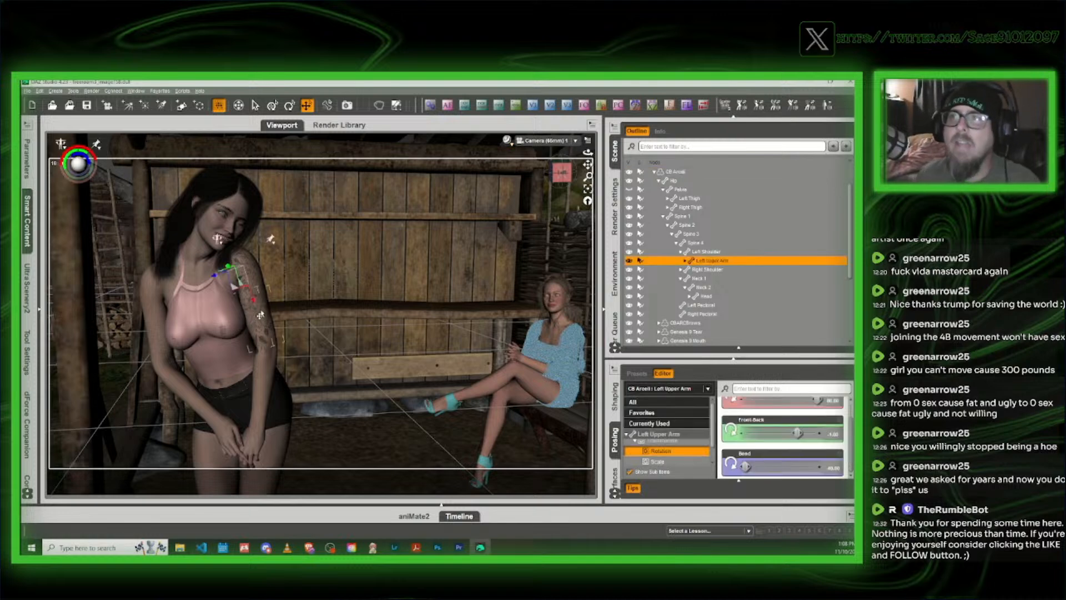
scroll(709, 323, "down", 4)
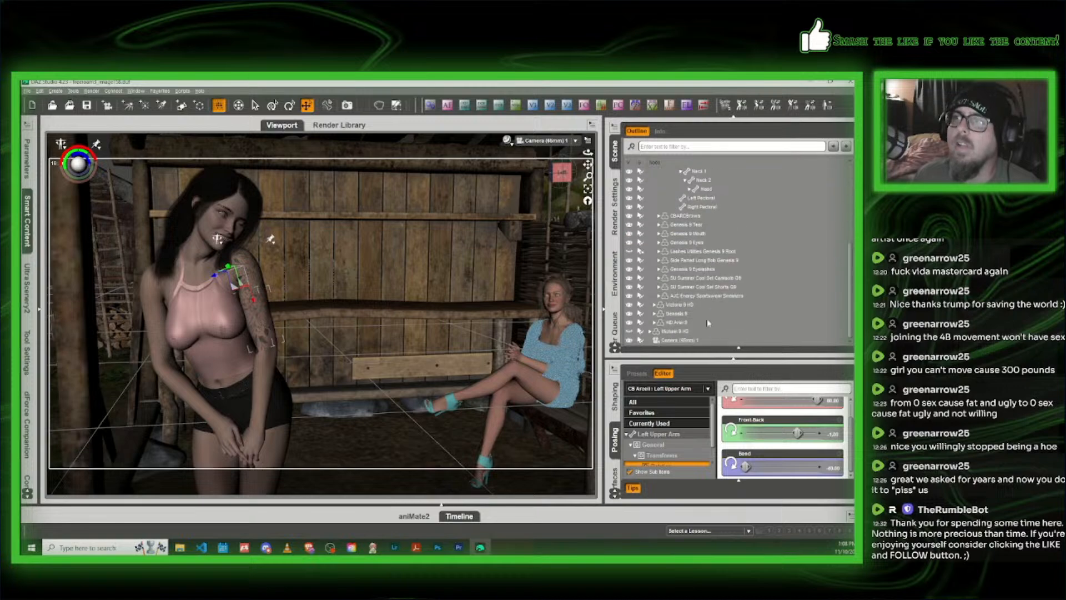
left_click(694, 340)
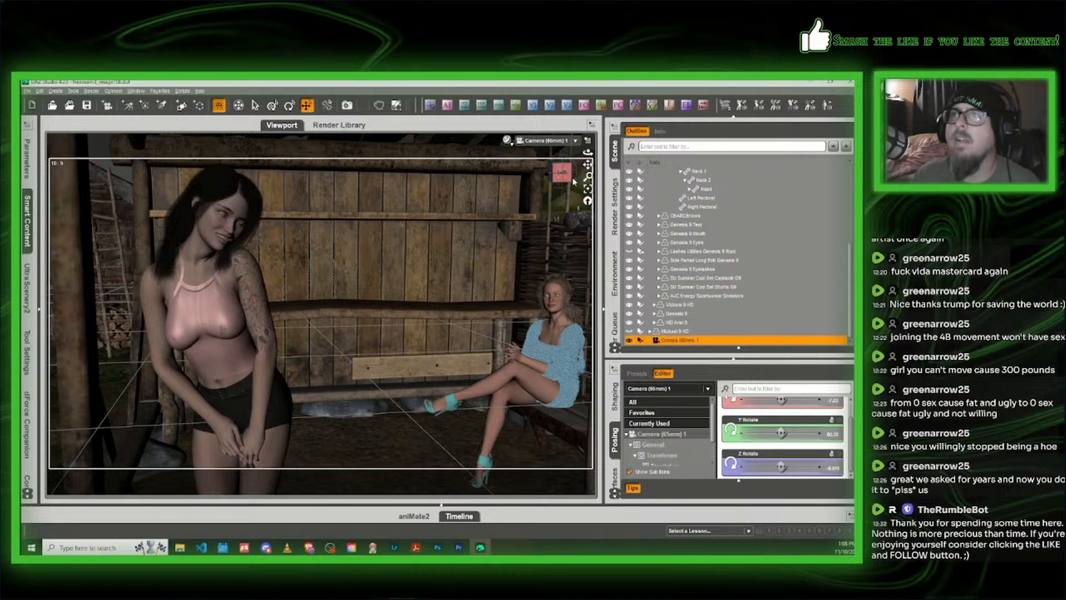
key("Delete")
Step: Frame the seated woman's face and reset her Emotions-Smile Happy-Victoria 9 and Eye Look Side-Side parameters to zero
left_click_drag(565, 175, 588, 165)
scroll(559, 174, "up", 10)
left_click(411, 238)
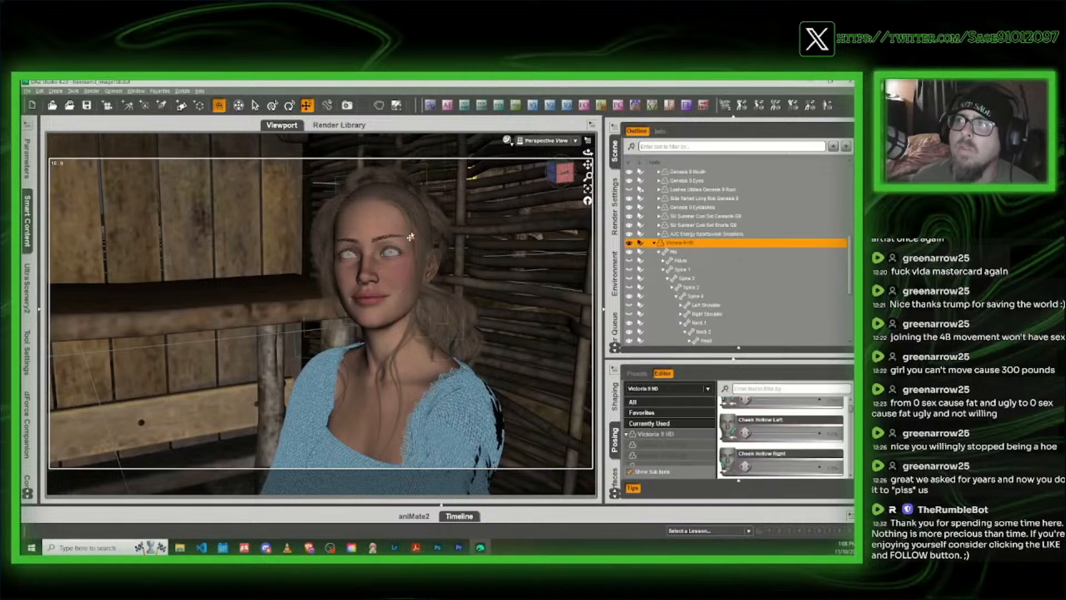
left_click(649, 424)
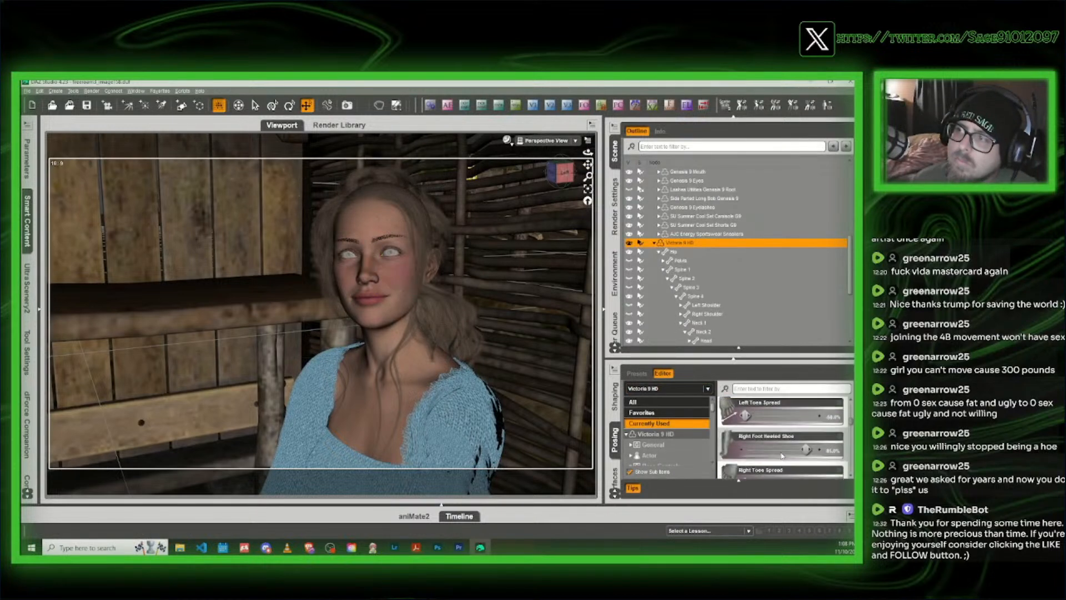
scroll(782, 453, "down", 10)
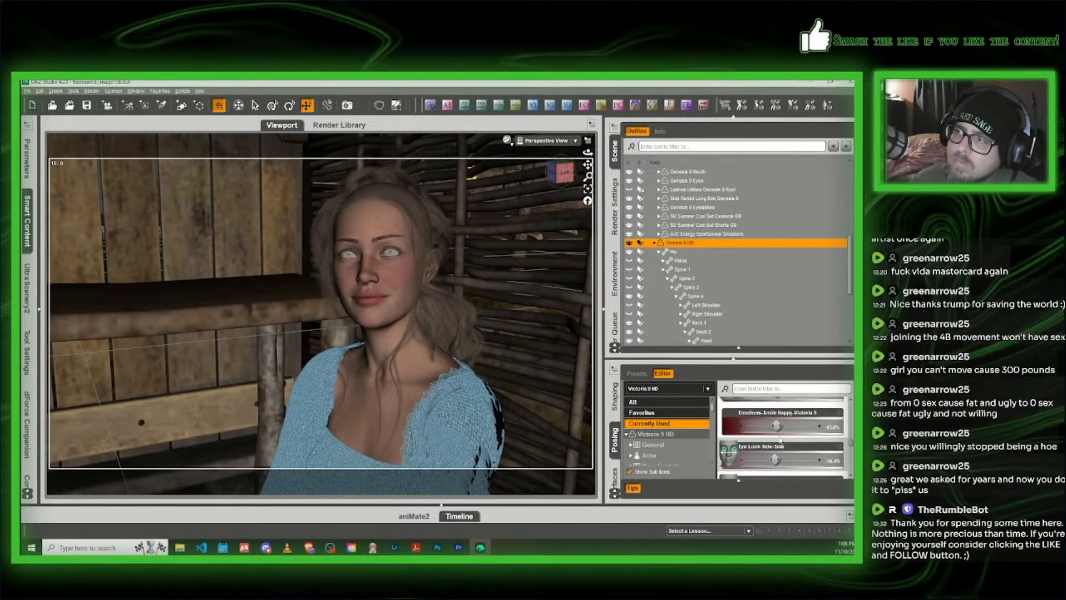
left_click_drag(776, 425, 719, 405)
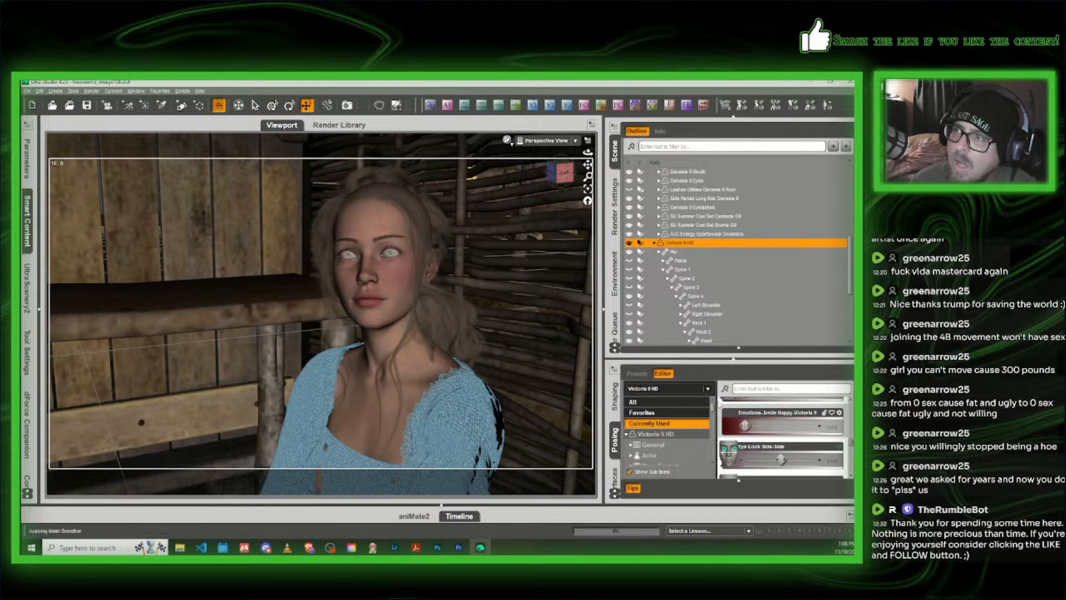
Step: Search the seated woman's pose parameters for sick and look through the matching parameter groups
left_click(747, 389)
type("l")
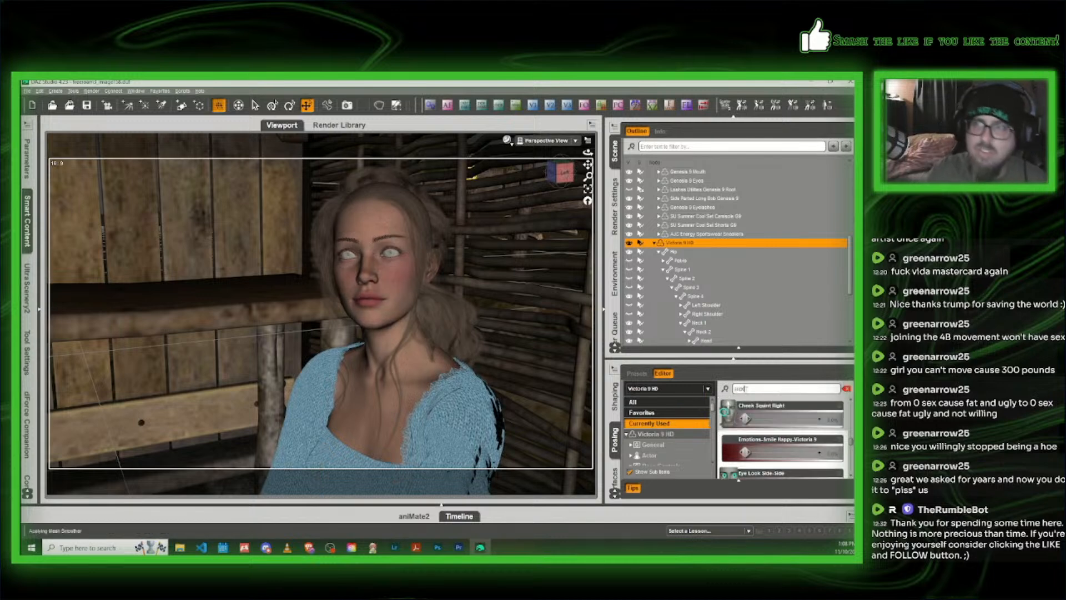
scroll(669, 443, "down", 5)
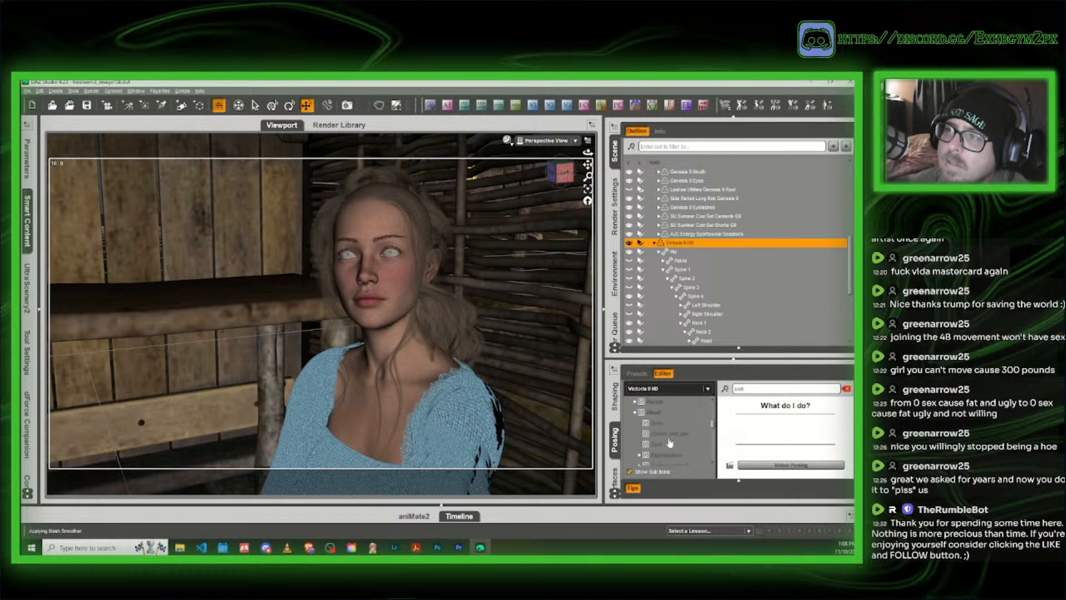
scroll(670, 442, "down", 5)
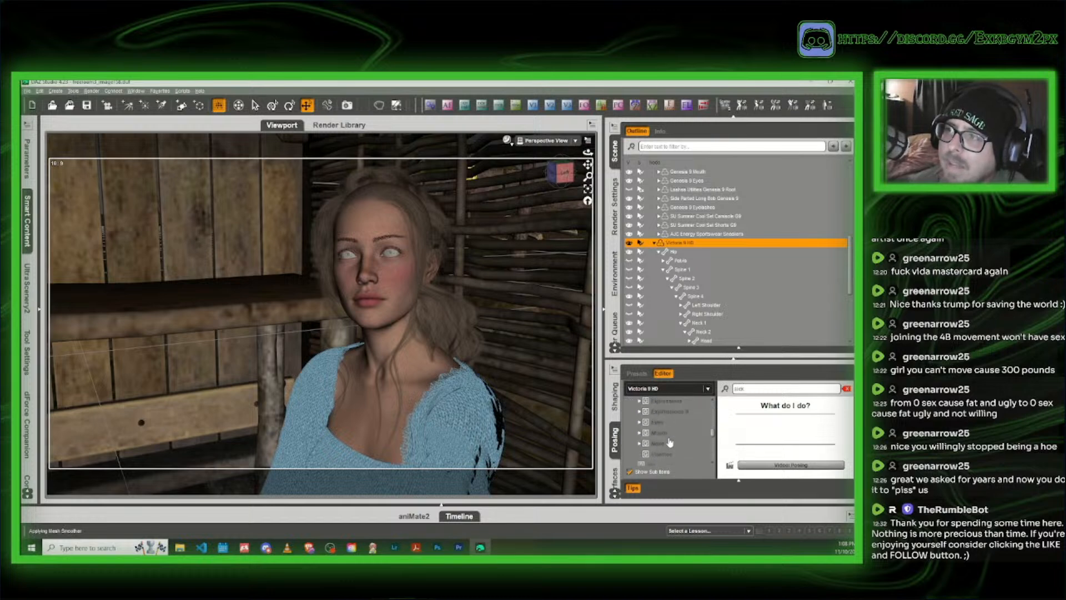
scroll(670, 442, "up", 3)
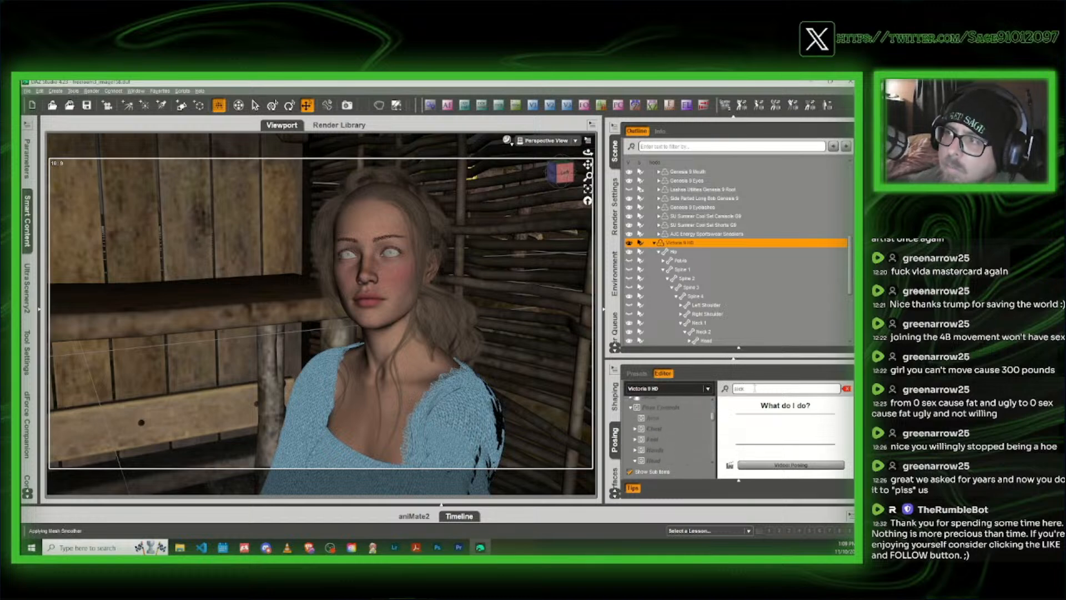
Step: Search the seated woman's pose parameters for puke
left_click_drag(750, 389, 721, 392)
key("BackSpace")
type("puk")
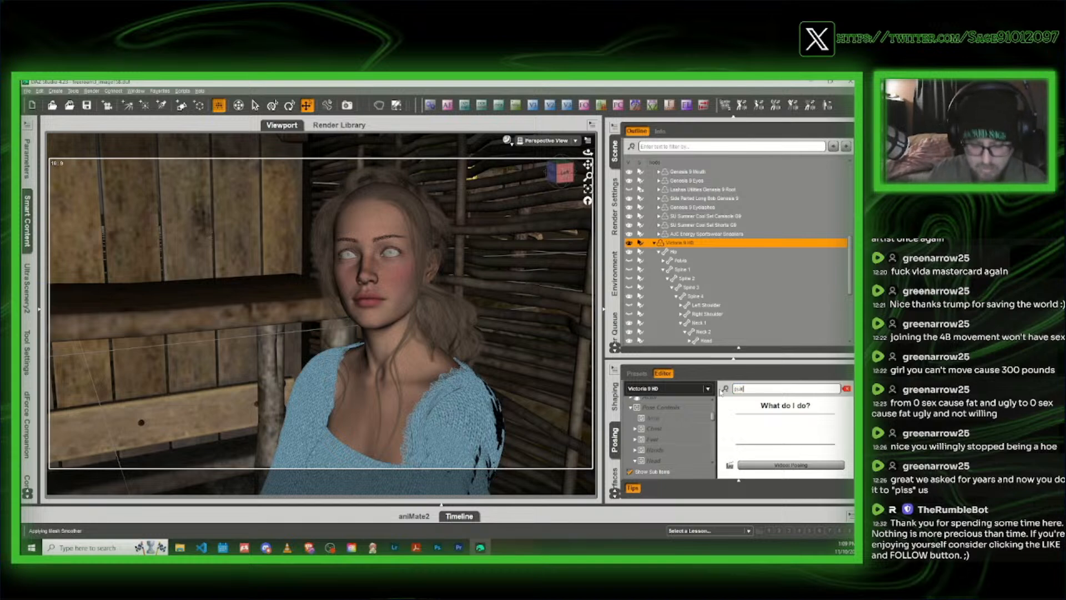
type("e")
scroll(669, 433, "down", 2)
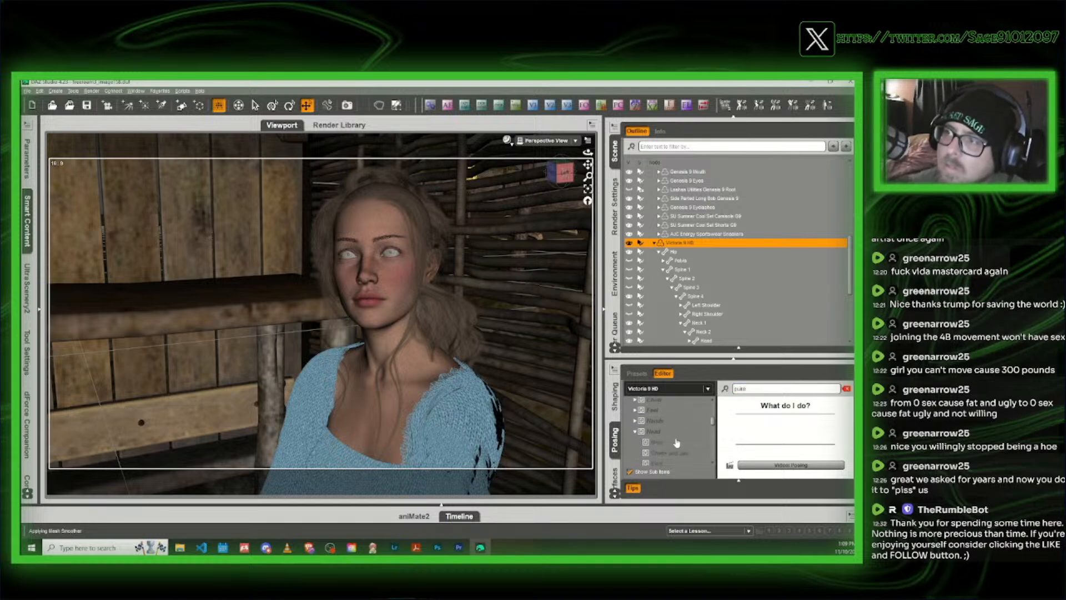
Step: Search the seated woman's pose parameters for vomit, then clear the filter
left_click_drag(740, 389, 717, 392)
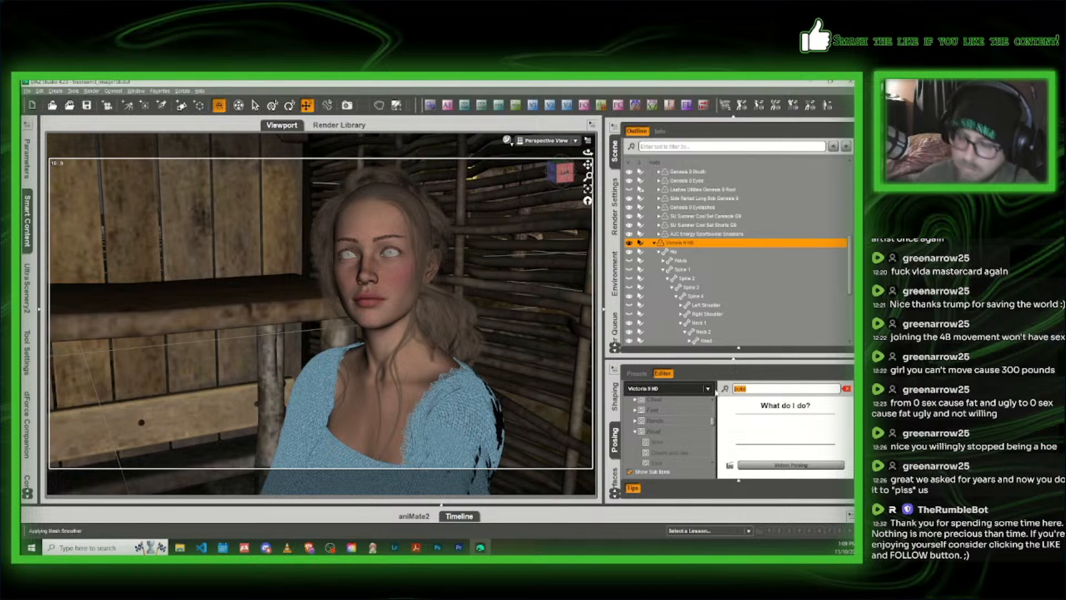
key("BackSpace")
type("vomit")
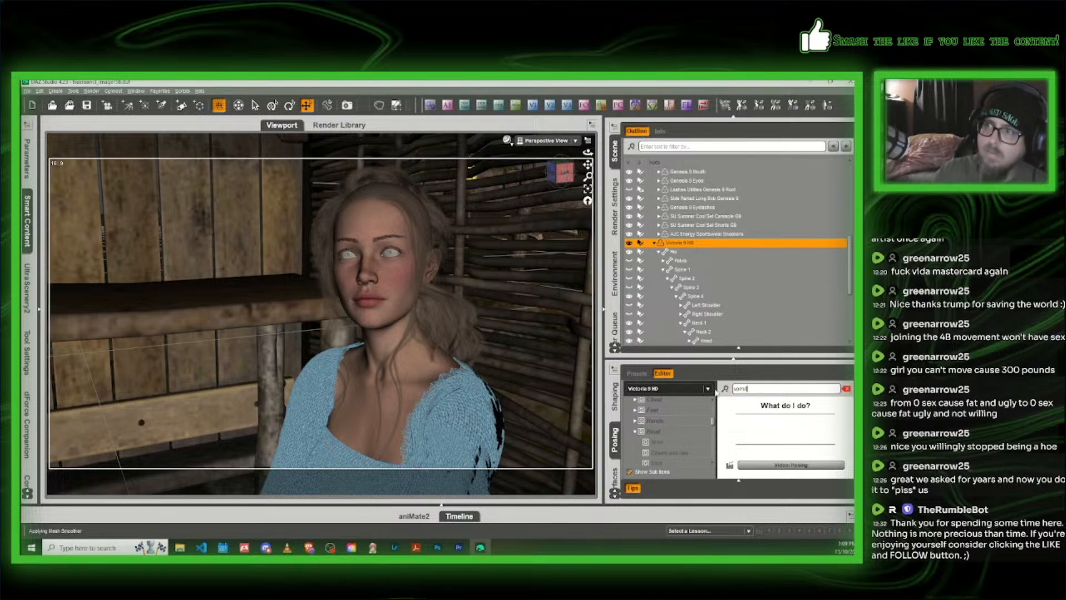
key("BackSpace")
key("BackSpace")
key("BackSpace")
key("BackSpace")
key("BackSpace")
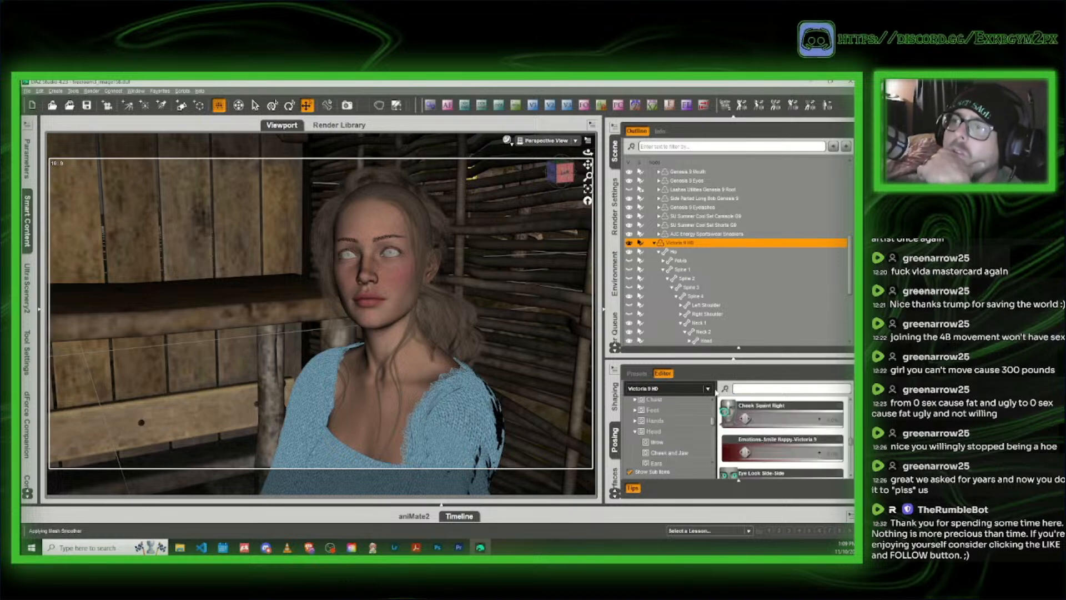
Step: Browse the seated woman's head Expressions parameters, filter them by another keyword, and clear the filter
scroll(674, 439, "down", 2)
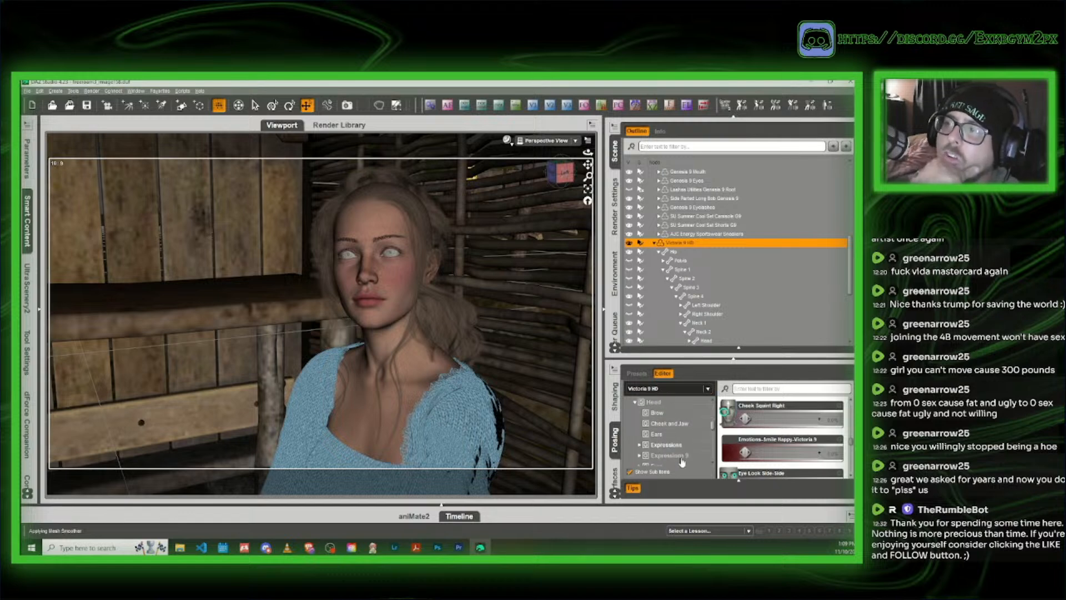
left_click(678, 446)
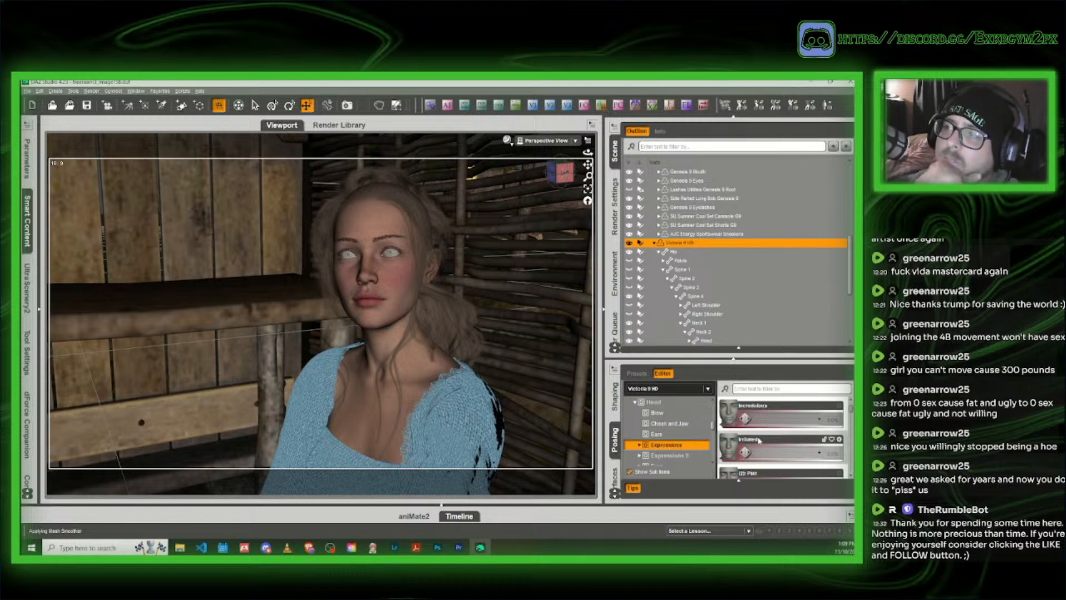
scroll(759, 441, "down", 3)
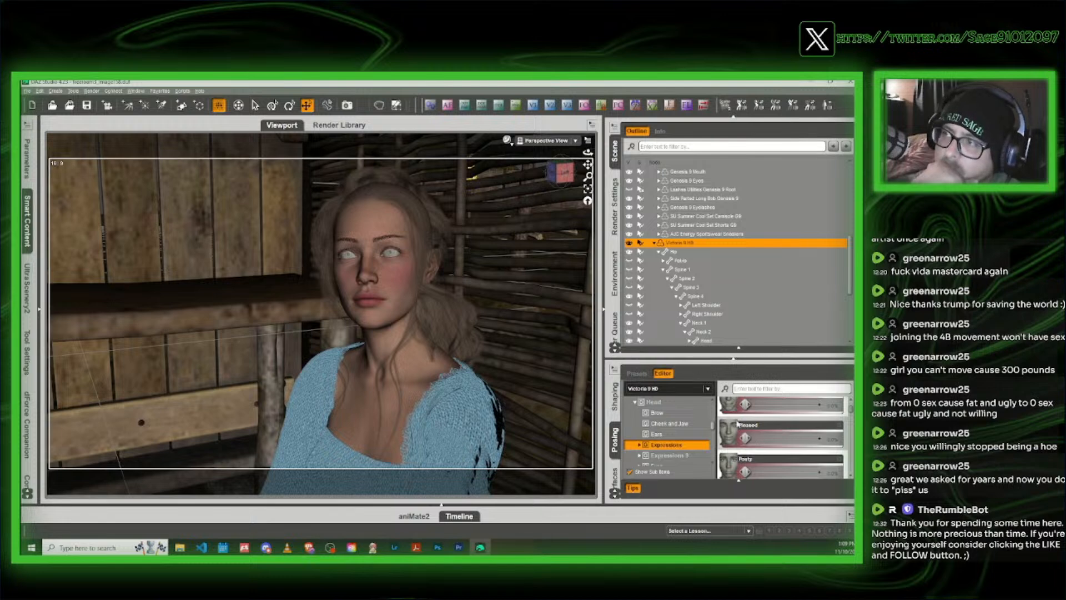
scroll(738, 424, "up", 1)
left_click(735, 388)
type("ll")
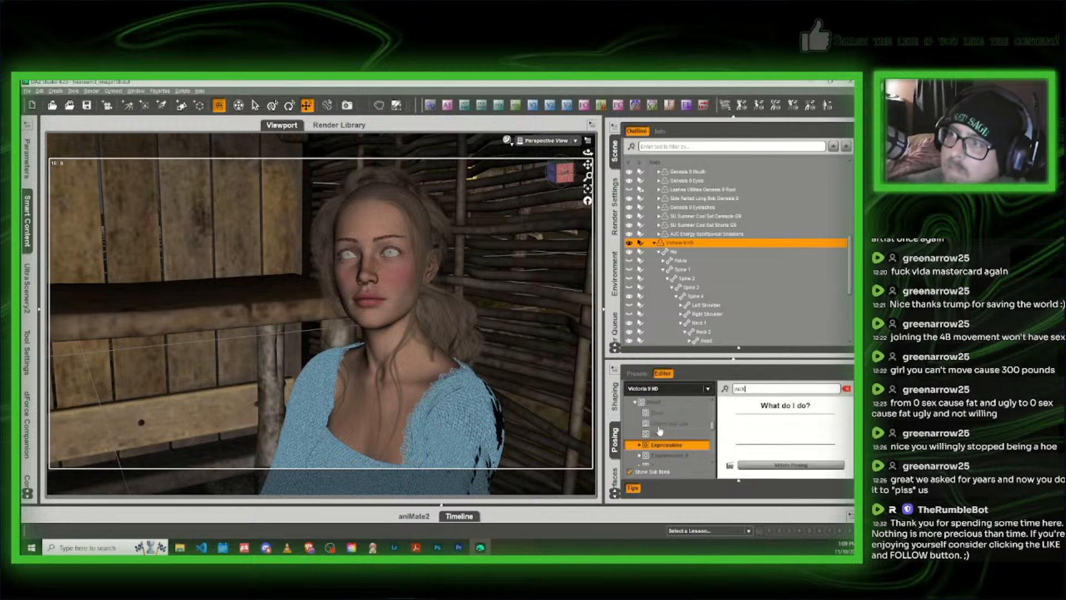
scroll(674, 423, "down", 2)
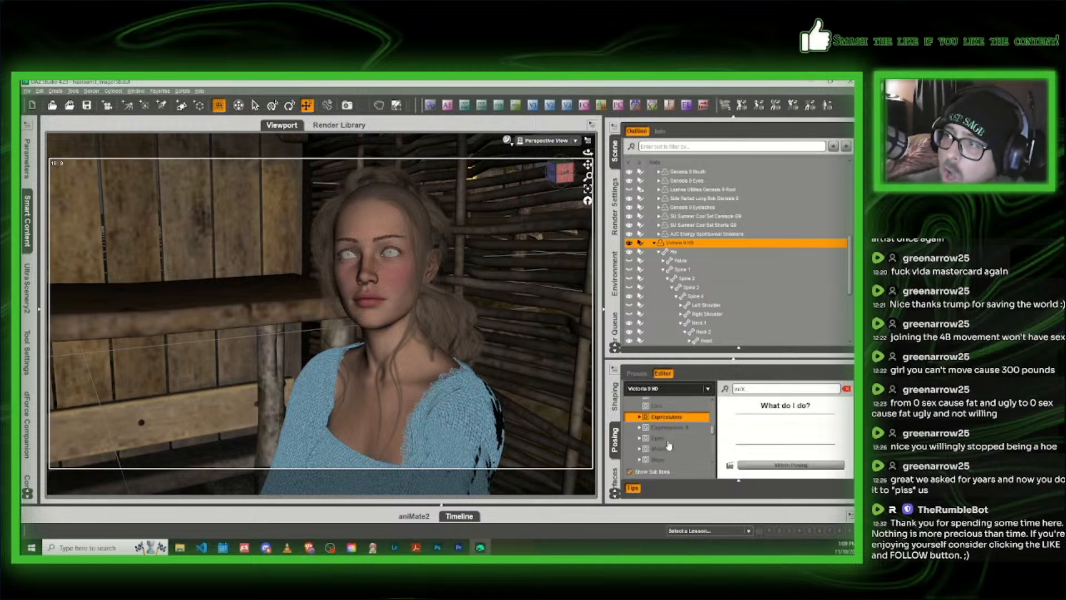
scroll(673, 422, "up", 3)
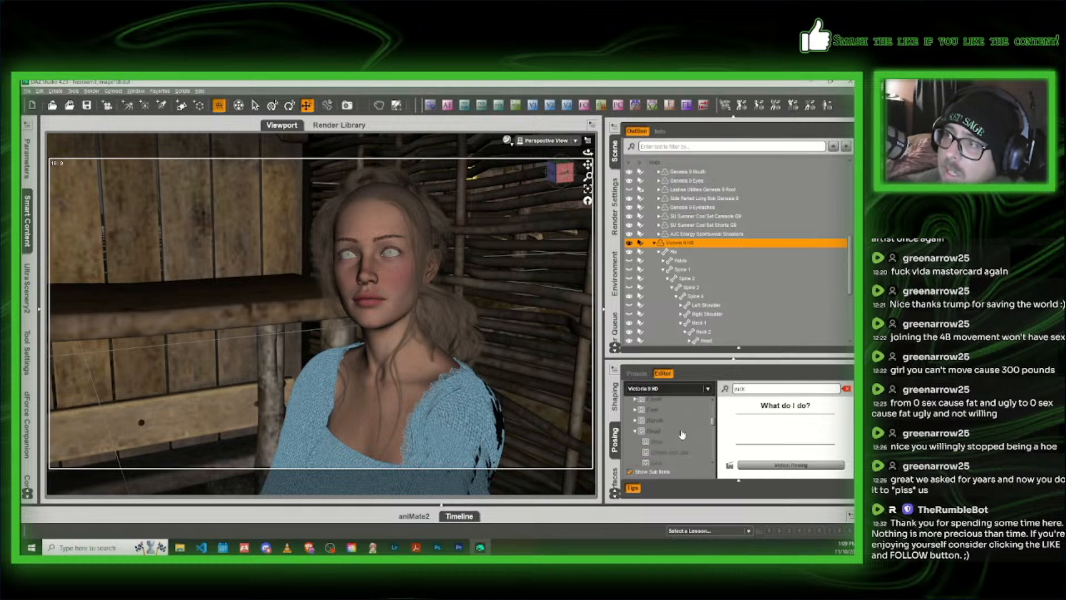
left_click(847, 389)
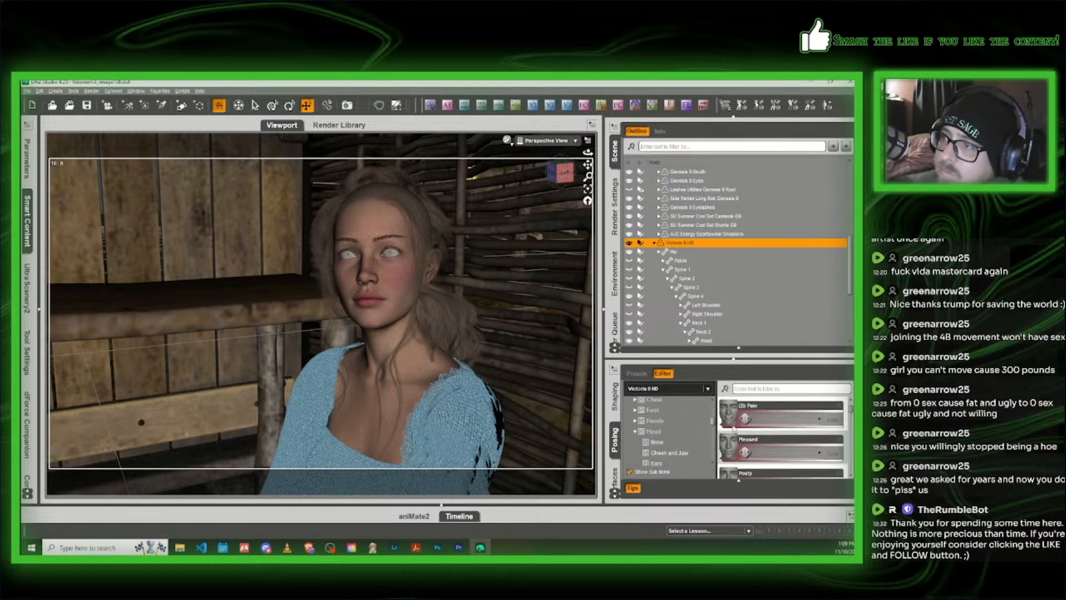
Step: Try the Disgust emotion at full strength on the seated woman's face, and undo it
scroll(782, 446, "down", 3)
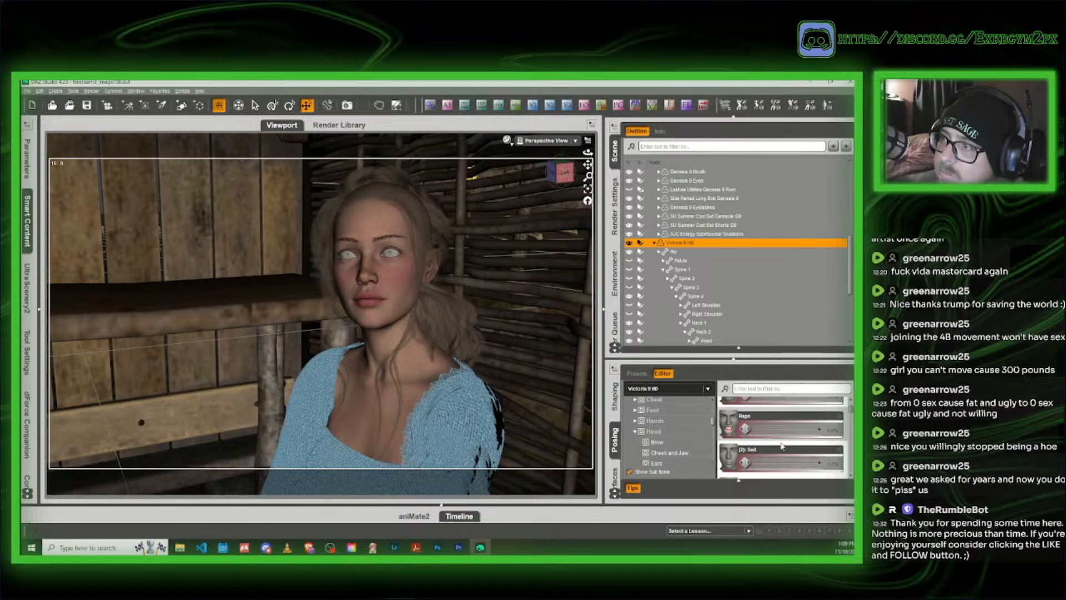
scroll(782, 446, "down", 1)
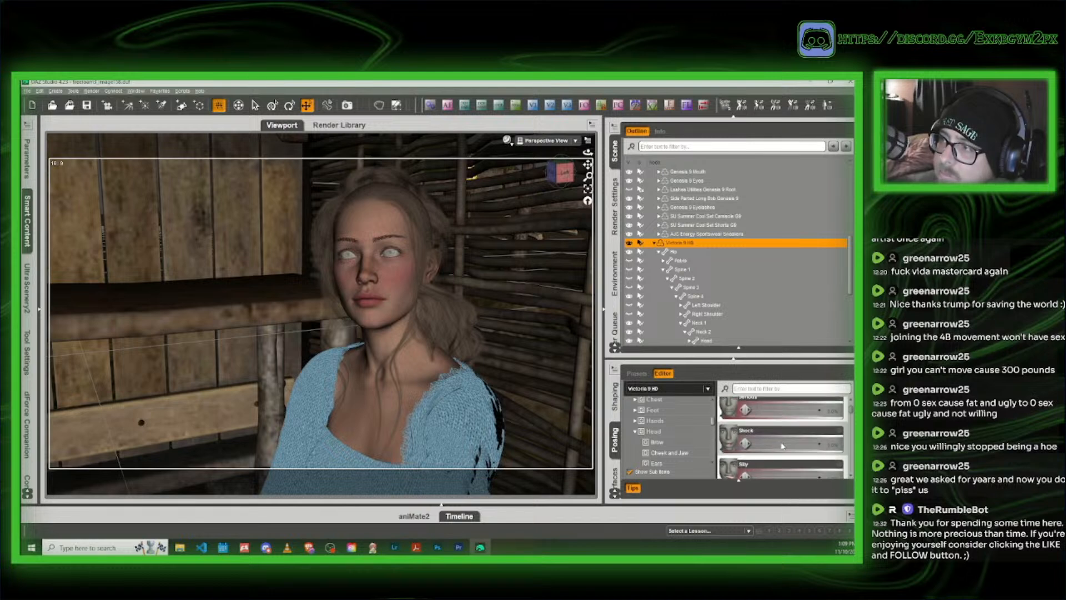
scroll(782, 446, "down", 2)
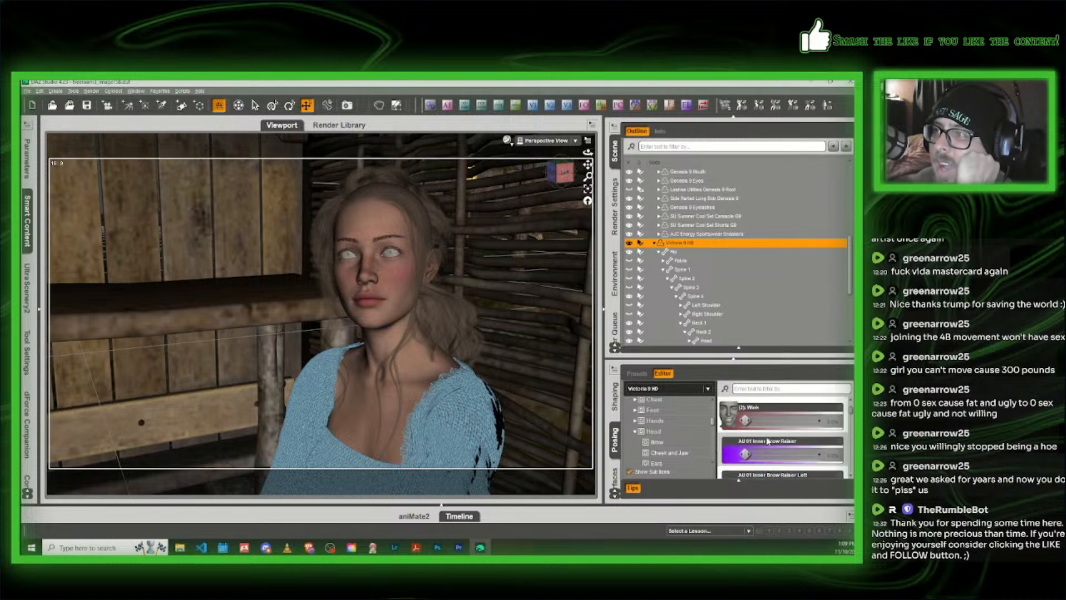
scroll(769, 441, "down", 3)
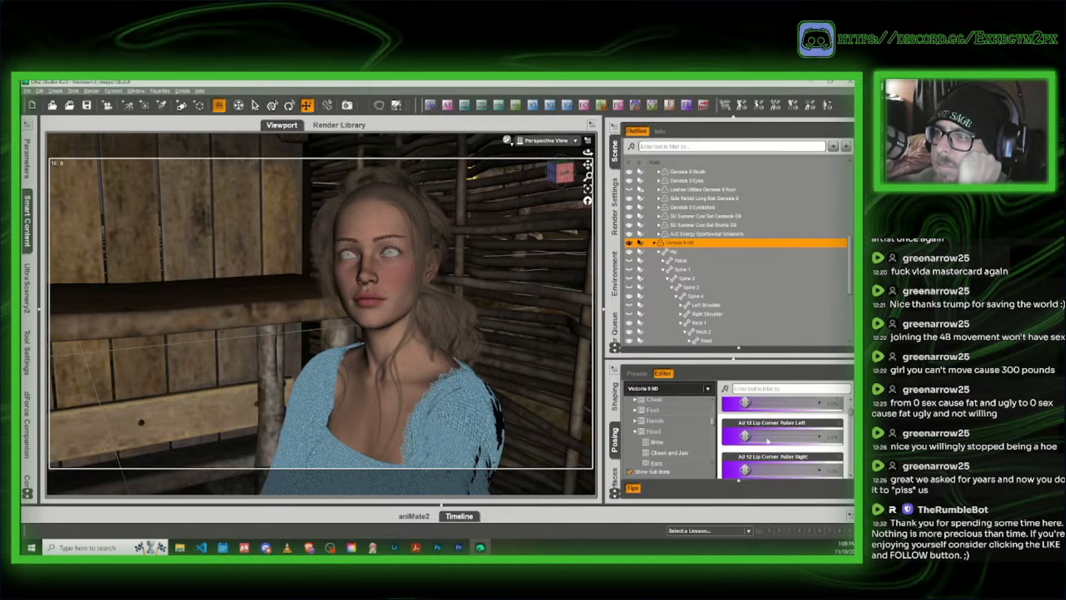
scroll(768, 441, "down", 3)
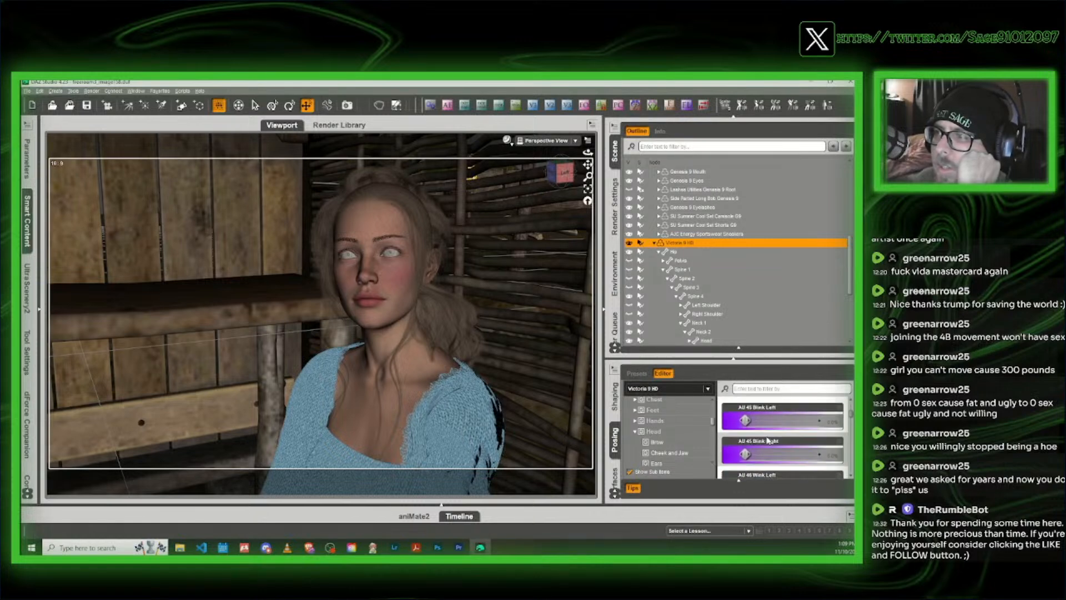
scroll(768, 441, "down", 5)
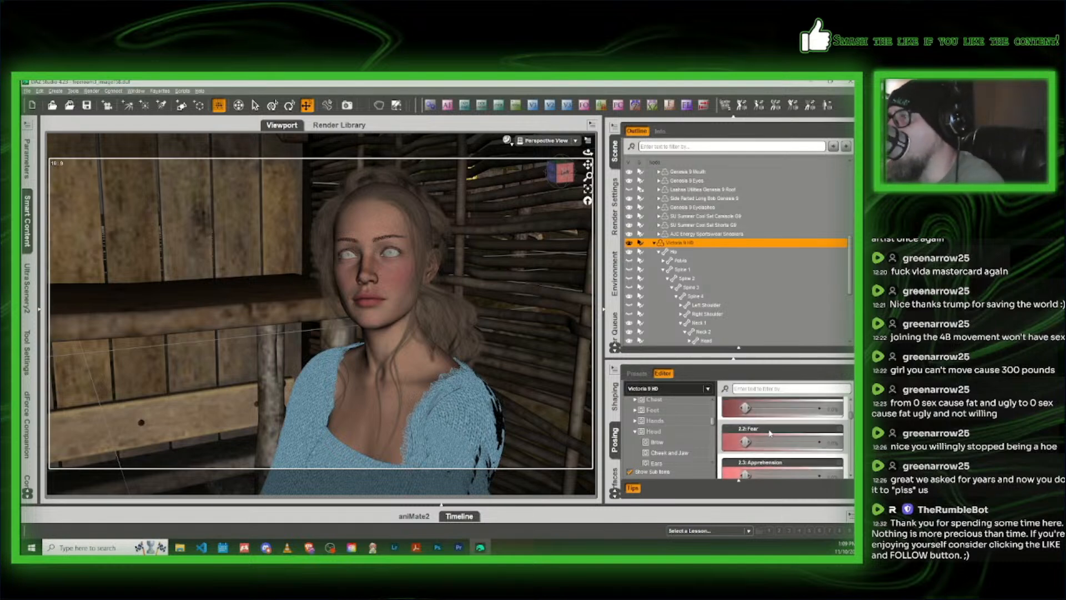
scroll(770, 433, "down", 2)
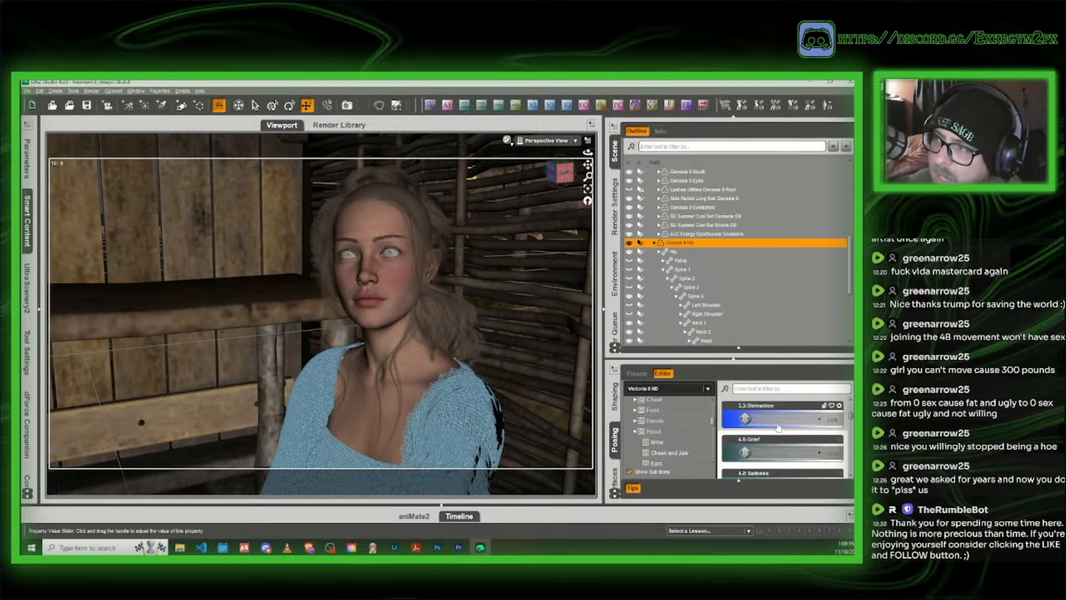
scroll(778, 427, "down", 2)
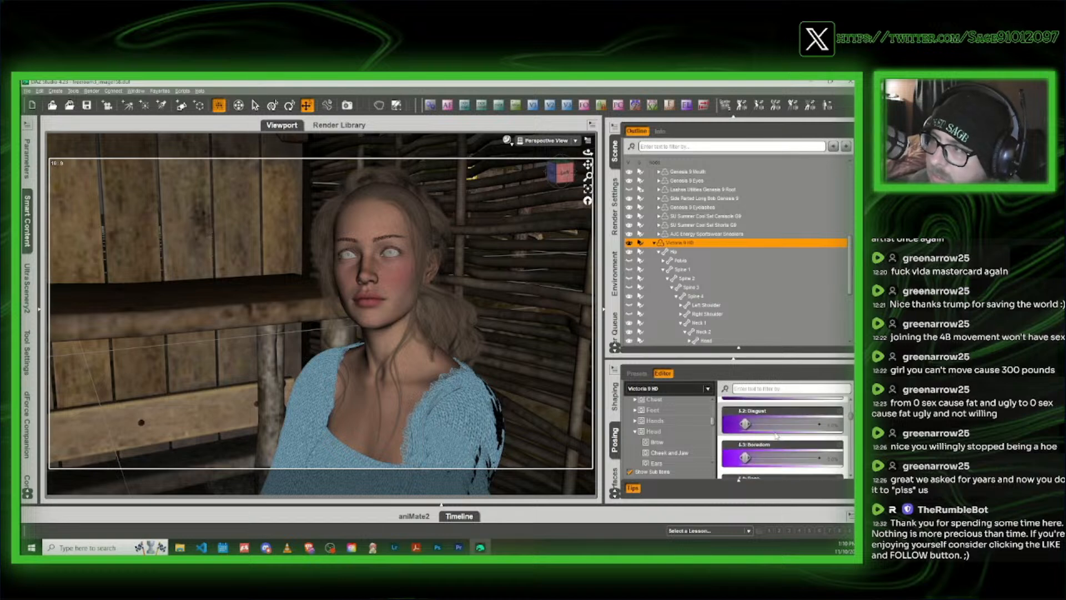
left_click(818, 424)
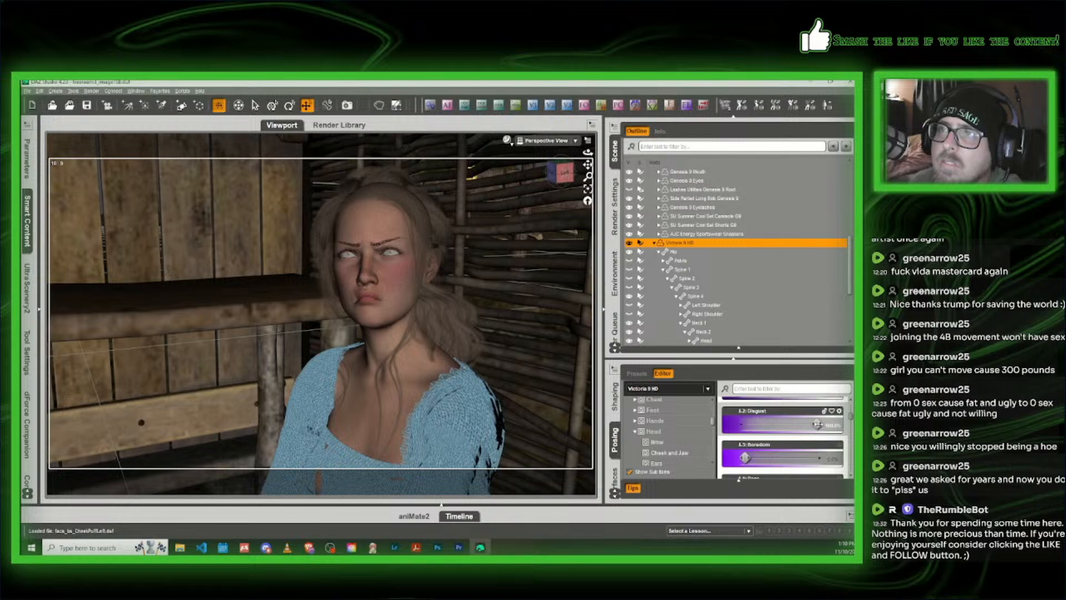
key("ctrl+z")
Step: Look through the seated woman's remaining numbered emotions and the Michael 9 and Victoria 9 emotional expressions for a fitting face
scroll(789, 451, "down", 3)
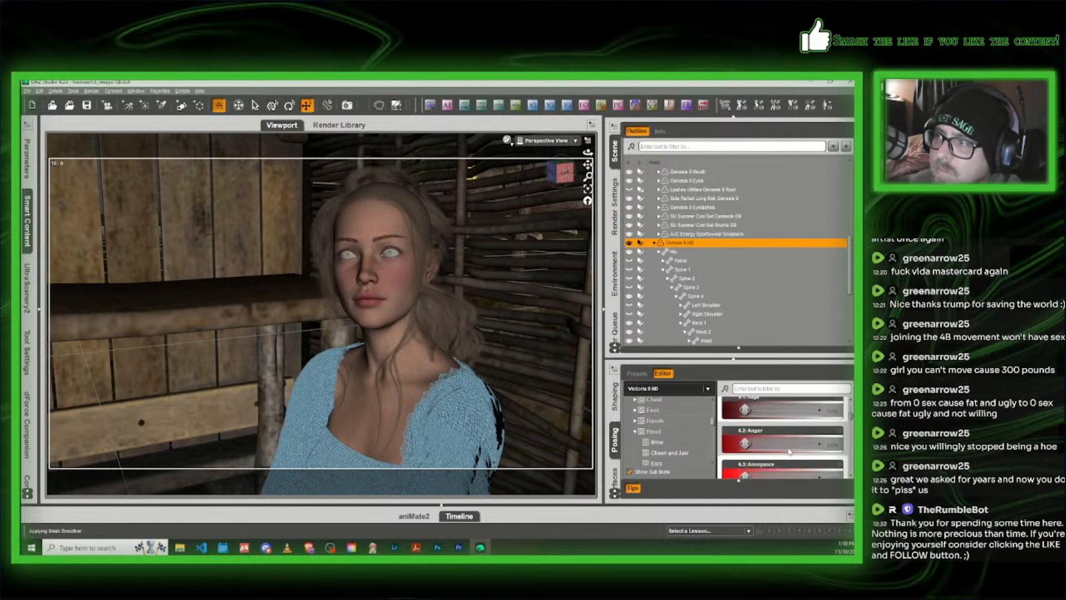
scroll(789, 452, "down", 5)
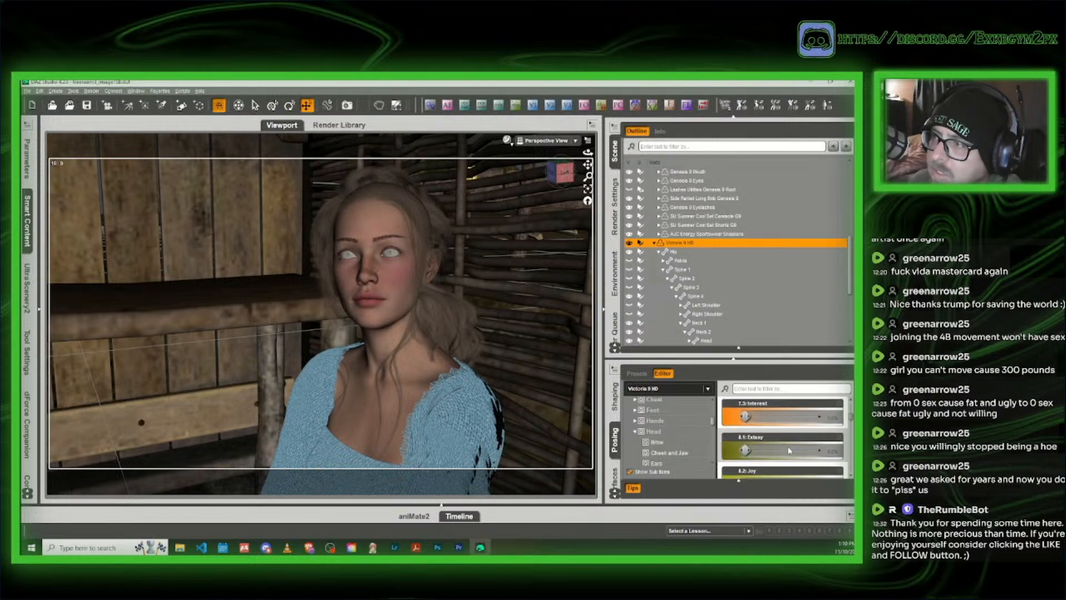
scroll(789, 450, "down", 3)
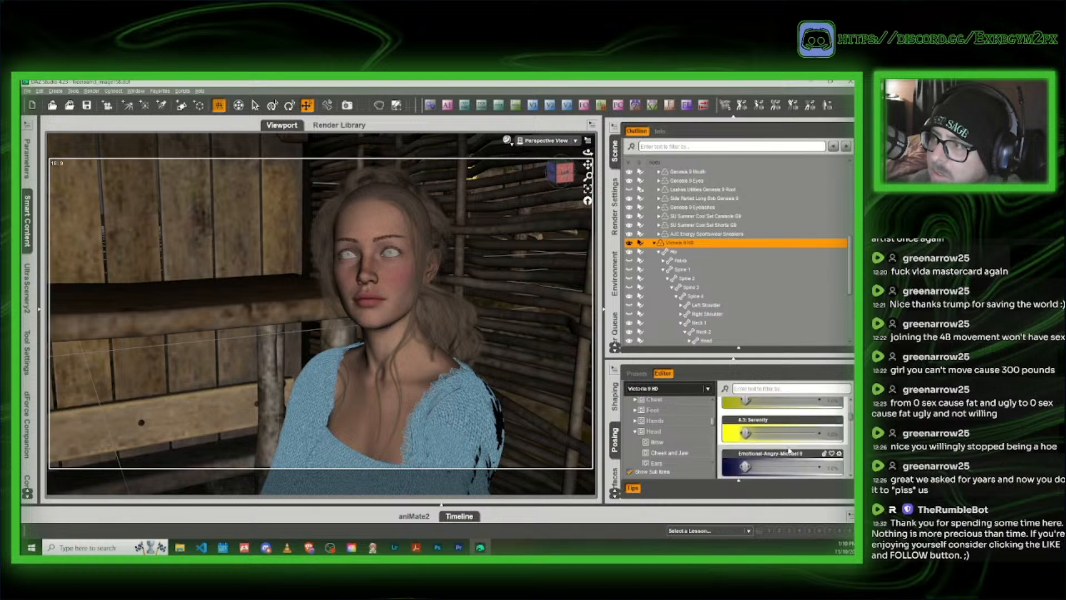
scroll(790, 450, "down", 3)
scroll(789, 450, "down", 4)
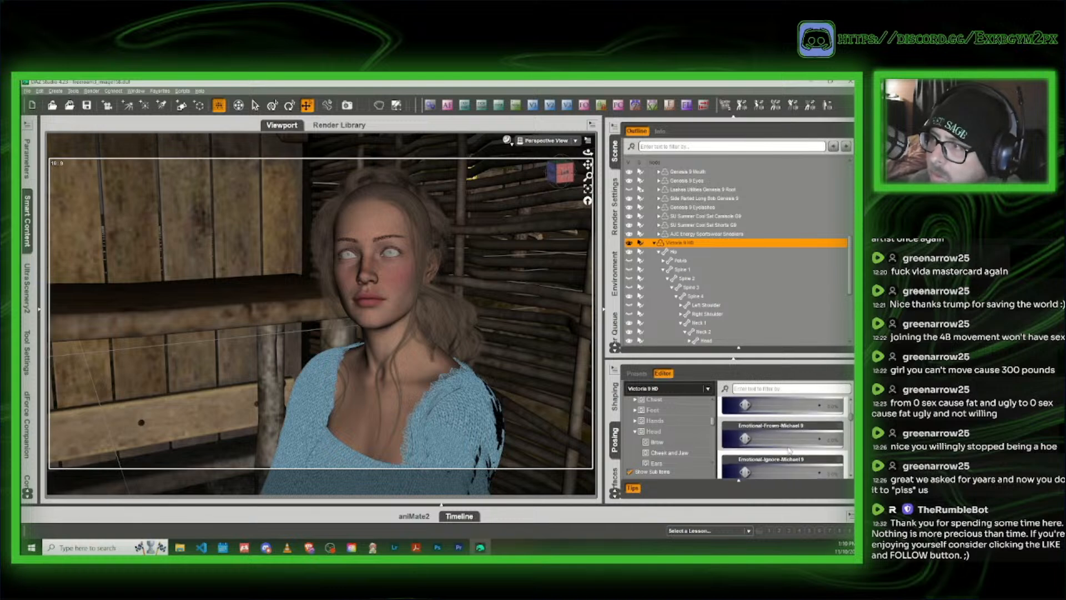
scroll(789, 451, "down", 1)
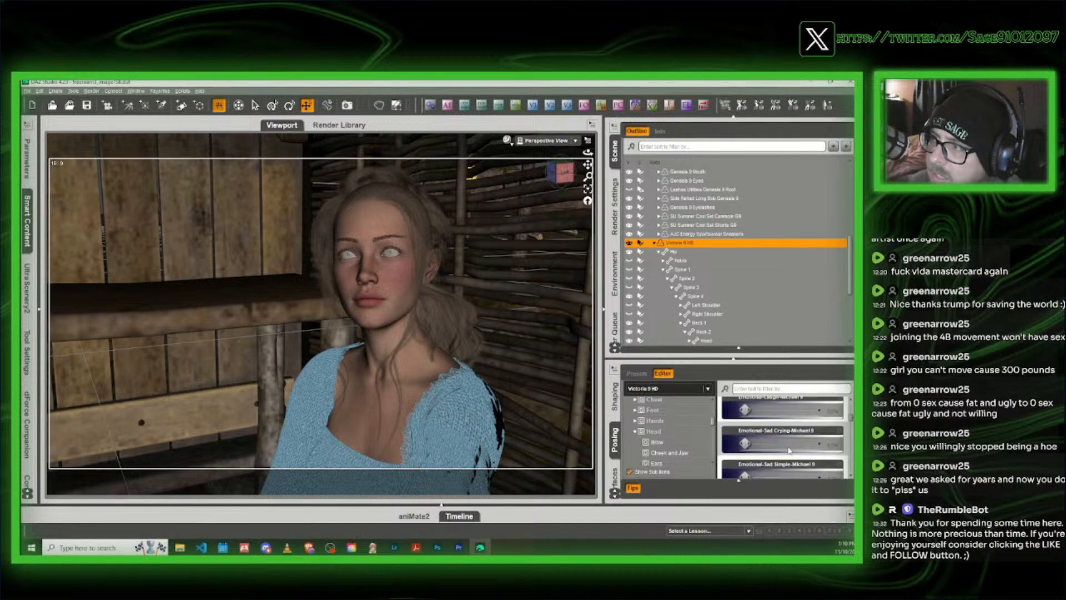
scroll(789, 451, "down", 3)
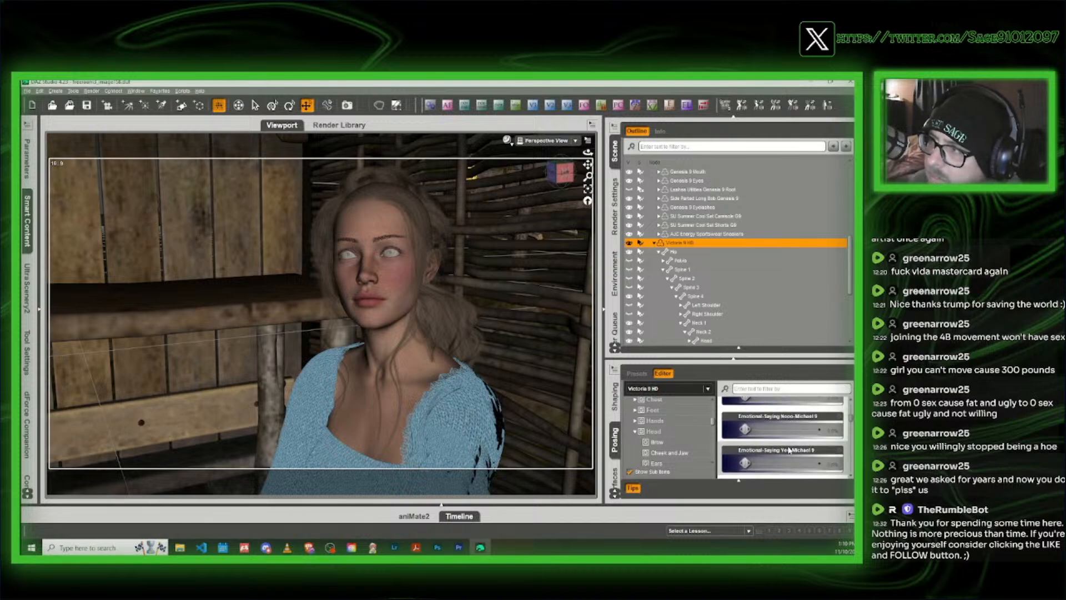
scroll(789, 450, "down", 3)
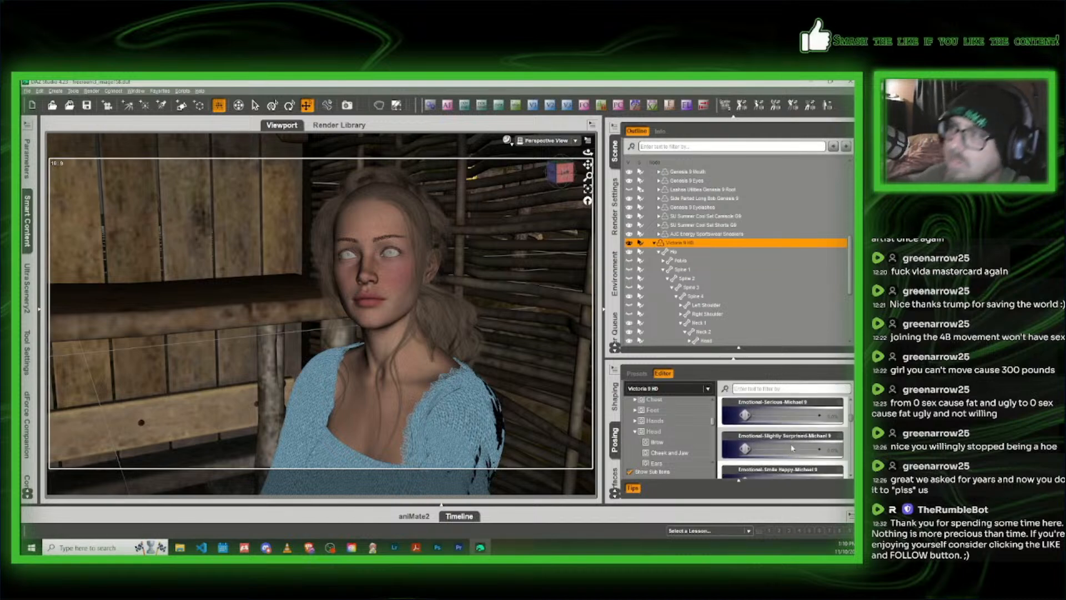
scroll(791, 447, "down", 2)
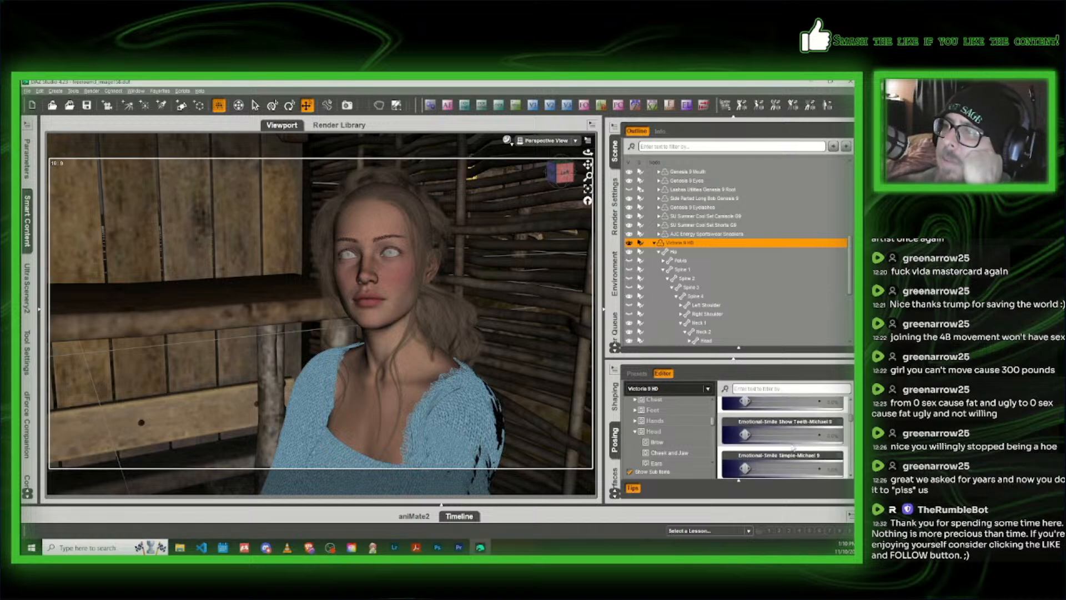
scroll(794, 447, "down", 3)
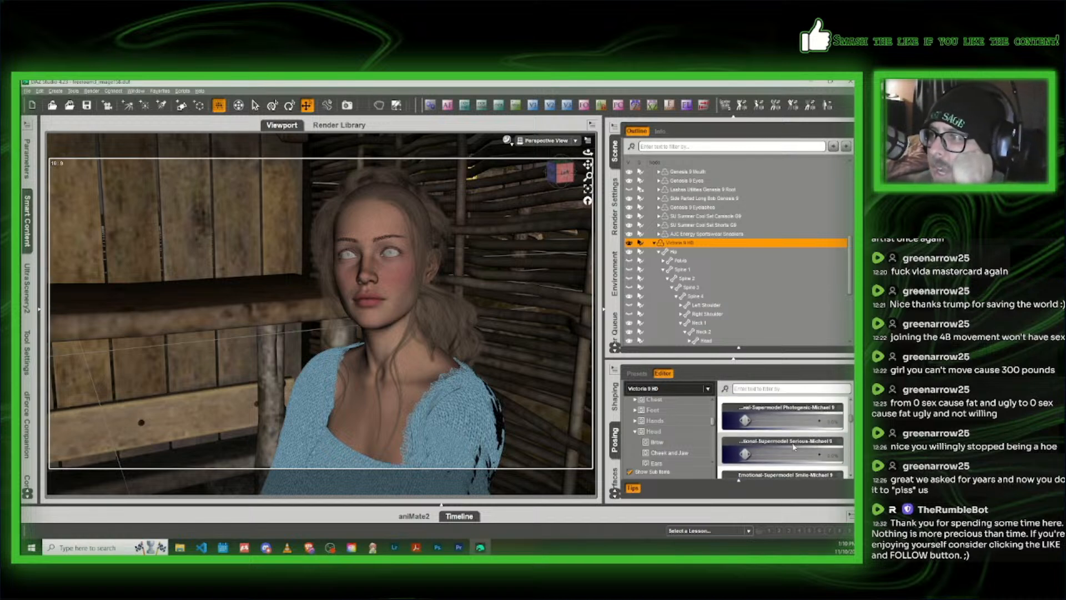
scroll(792, 447, "down", 4)
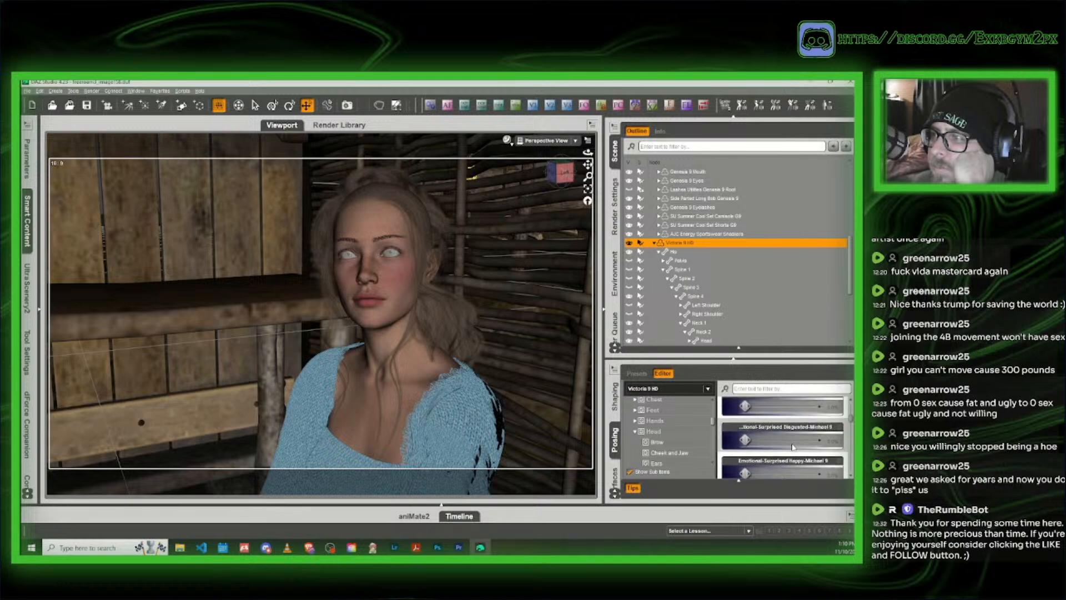
scroll(793, 446, "down", 10)
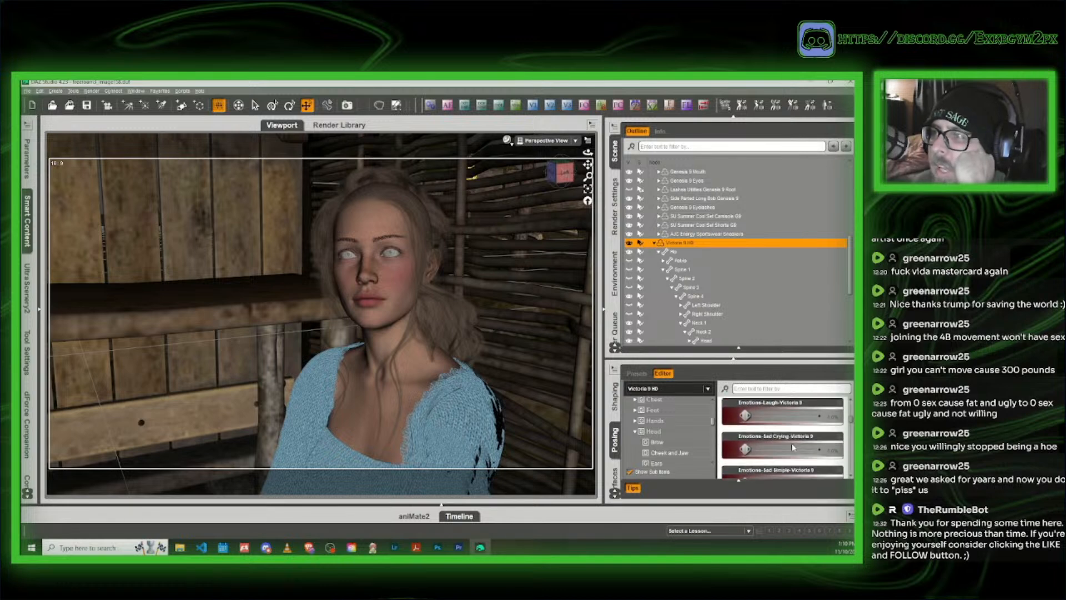
scroll(793, 447, "down", 10)
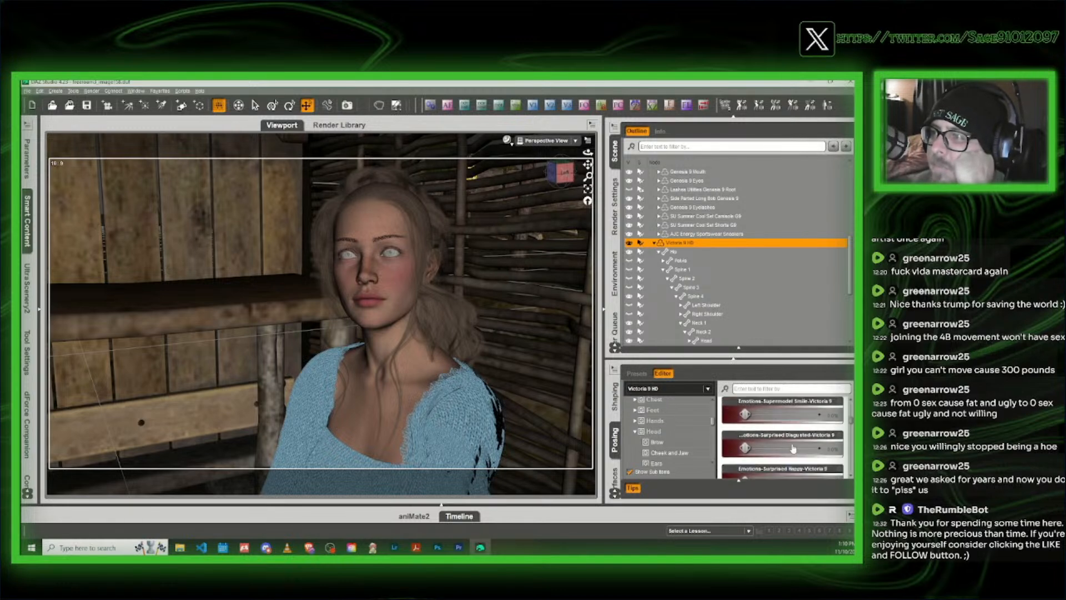
Step: Look through the rest of the Victoria 9 Emotions and the FC for Michael 9 expressions for a sick or disgusted face
scroll(792, 447, "down", 1)
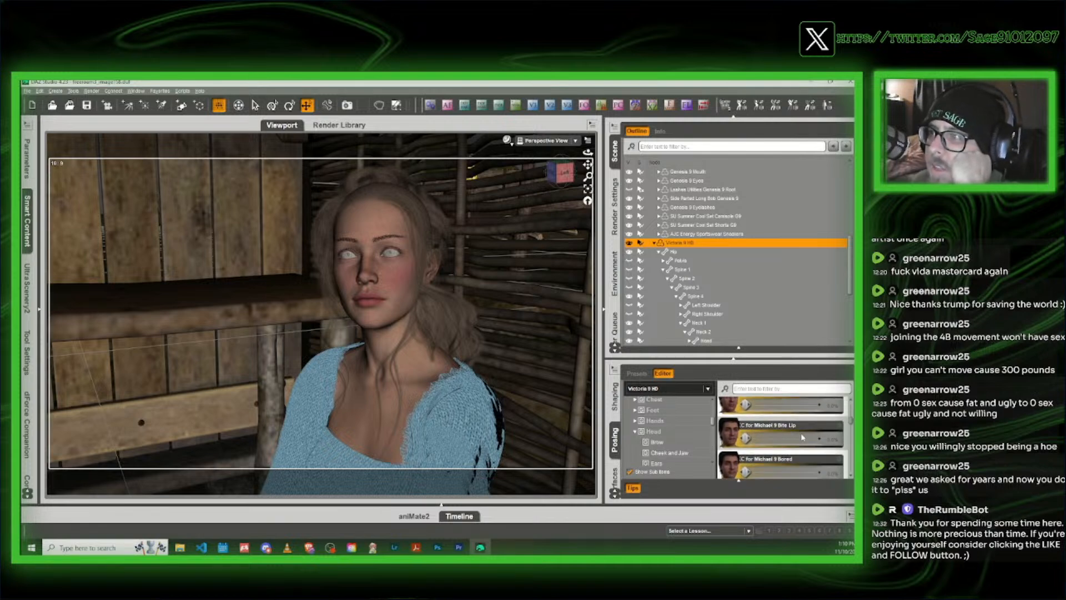
scroll(802, 438, "down", 5)
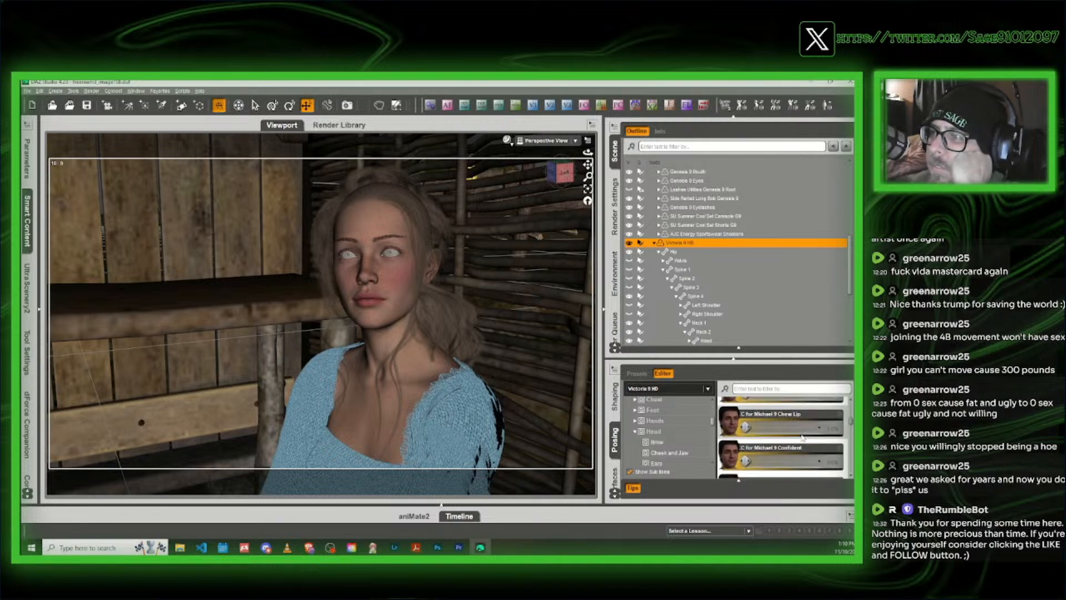
scroll(802, 438, "down", 10)
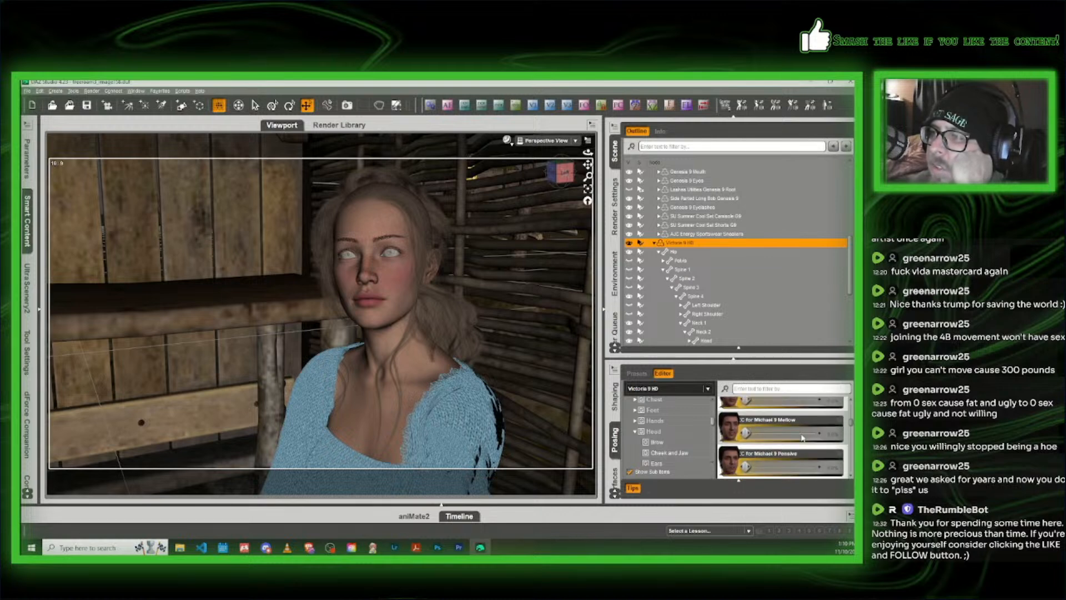
scroll(802, 438, "down", 5)
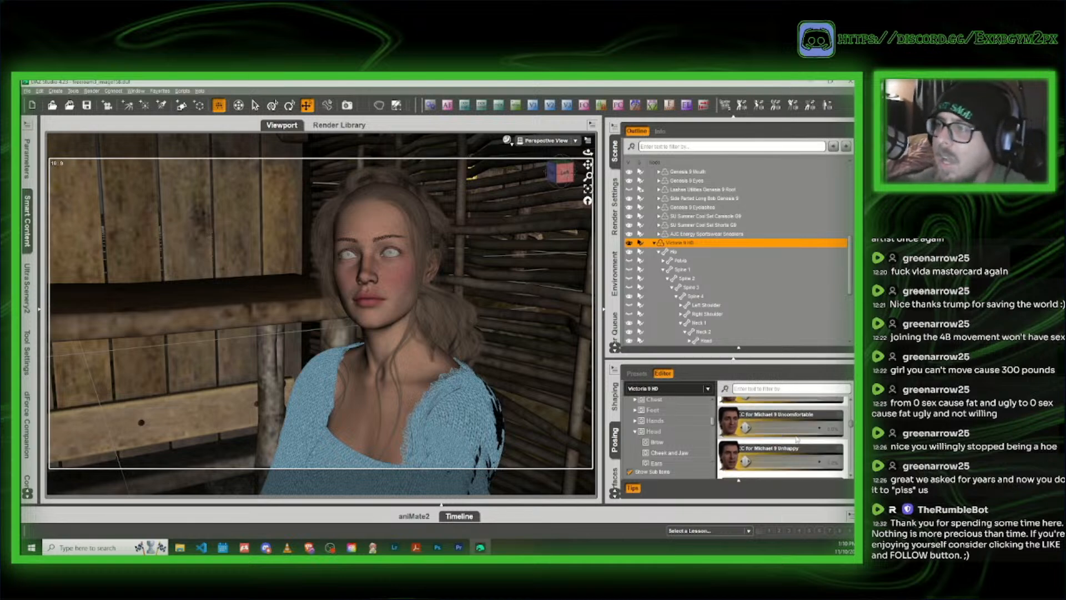
scroll(798, 440, "down", 5)
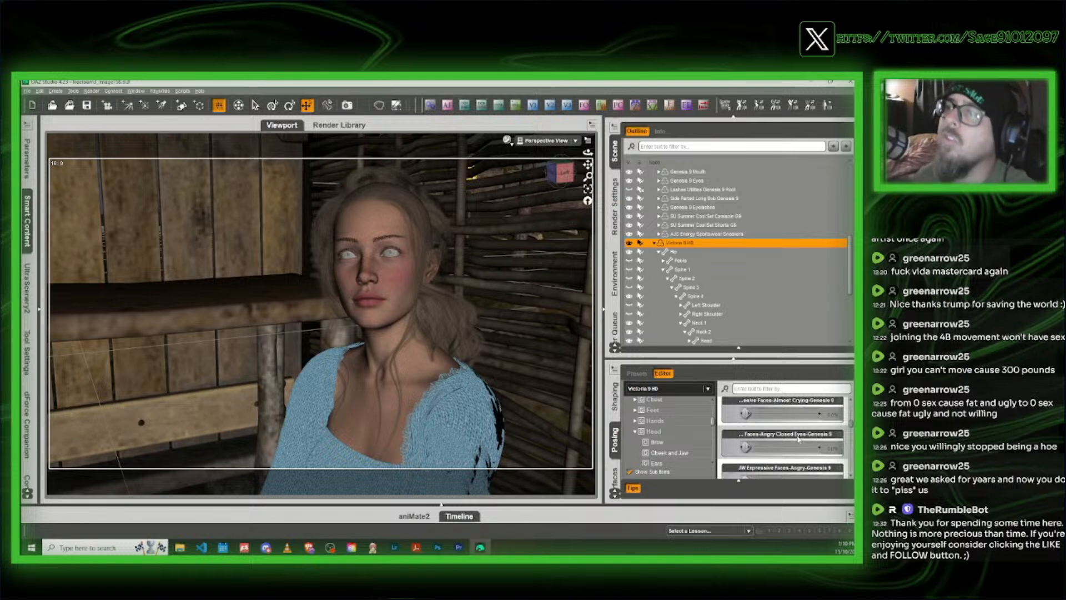
Step: Look through the JW Expressive Faces Genesis 9 expressions for a sick or disgusted face for the seated woman
scroll(780, 430, "down", 3)
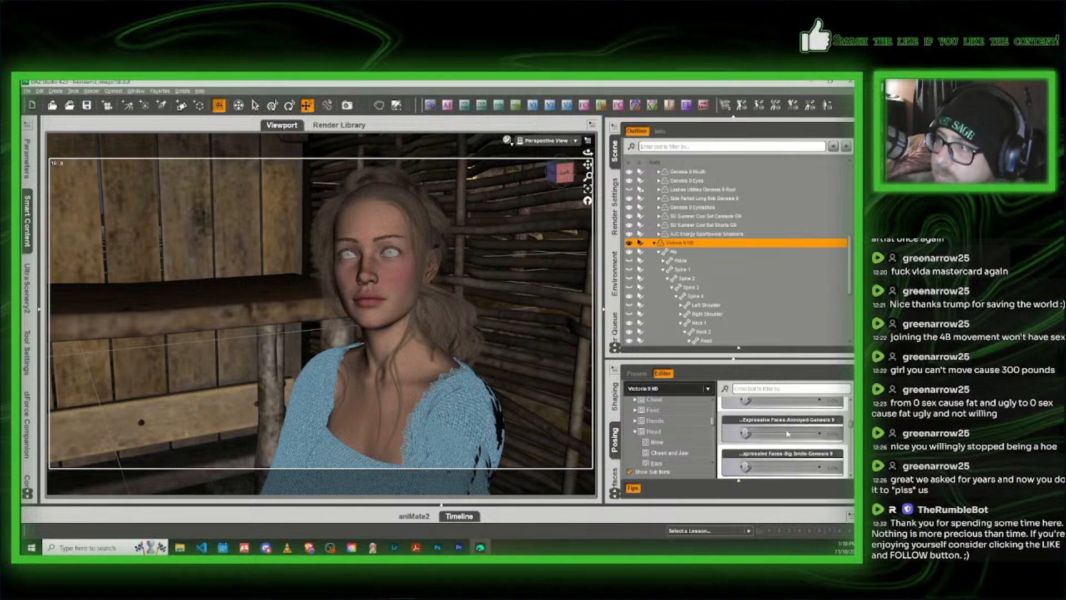
scroll(789, 433, "down", 1)
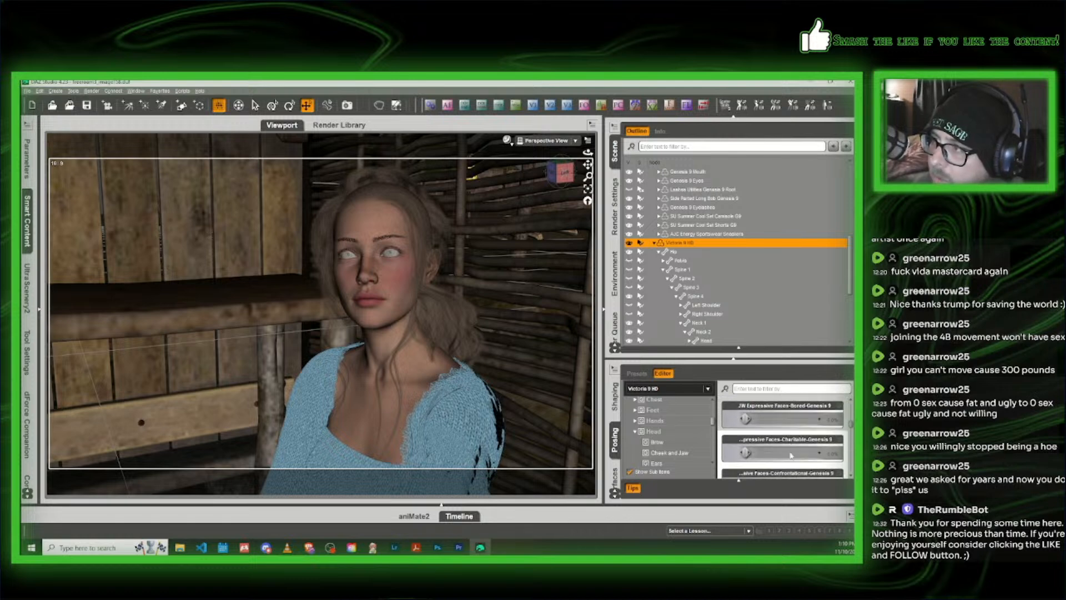
scroll(758, 455, "down", 4)
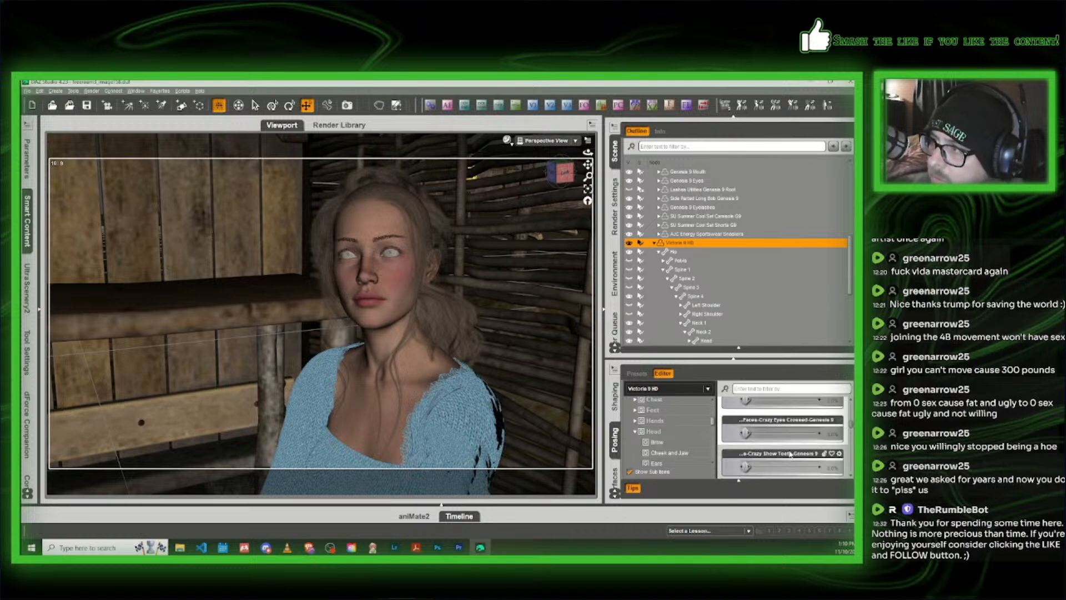
scroll(790, 454, "down", 5)
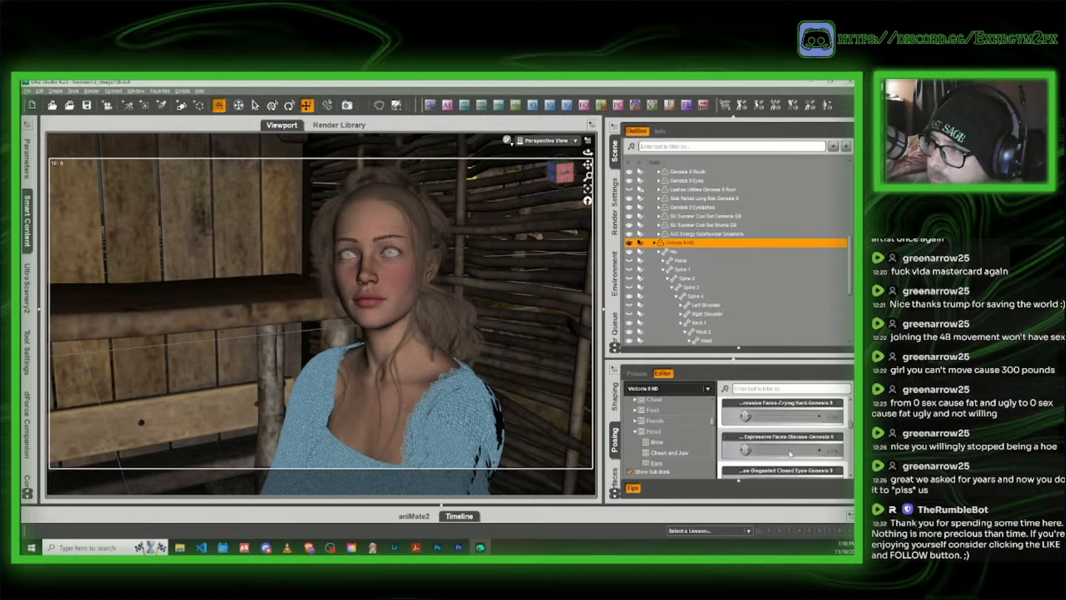
scroll(790, 453, "down", 1)
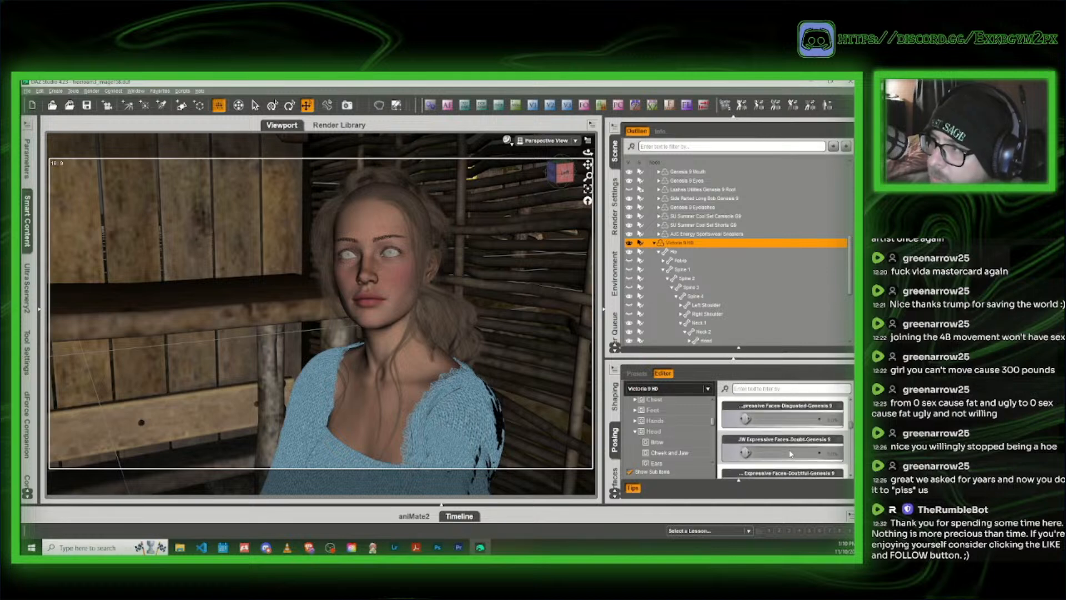
scroll(791, 453, "down", 6)
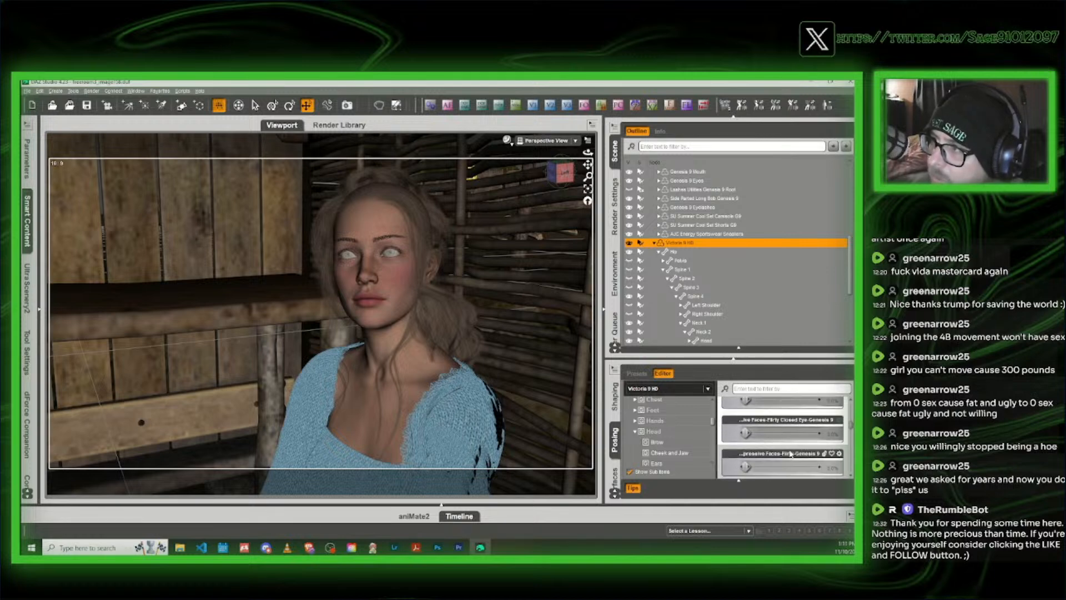
scroll(790, 453, "down", 4)
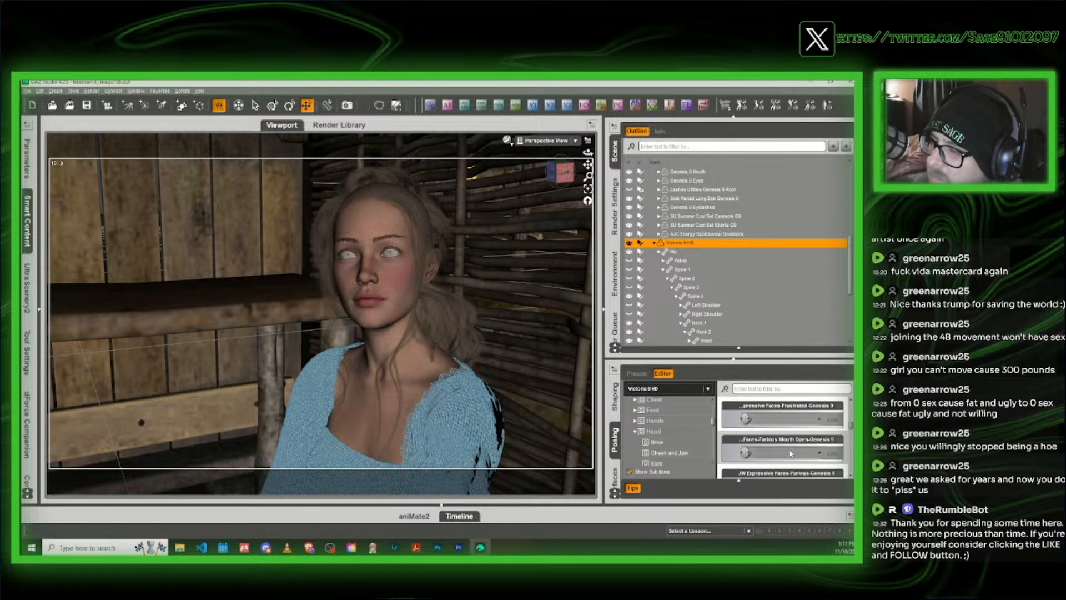
scroll(791, 453, "down", 5)
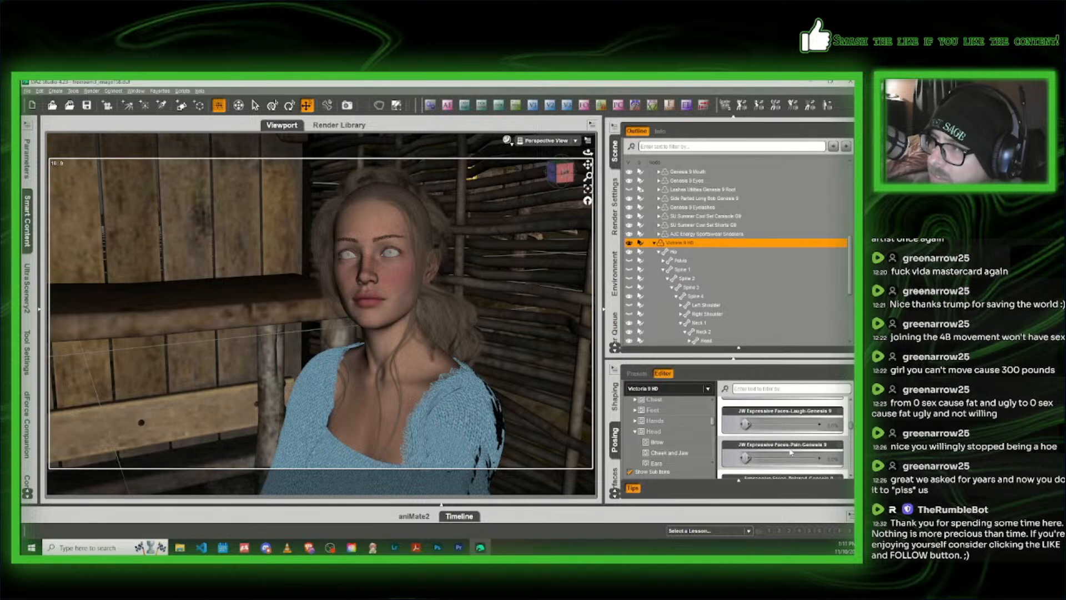
scroll(791, 453, "down", 4)
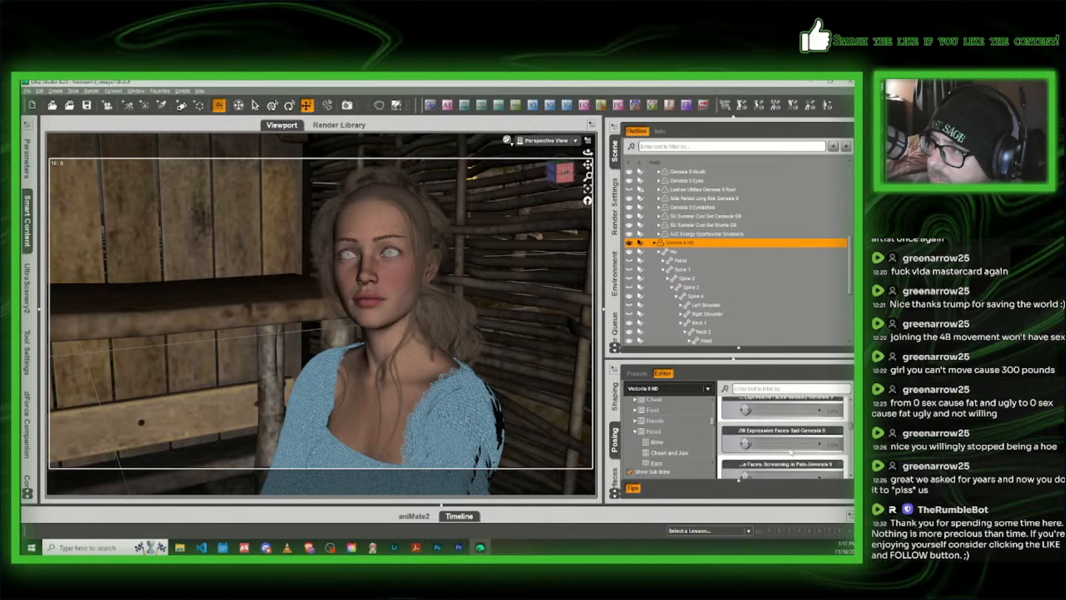
scroll(791, 452, "down", 5)
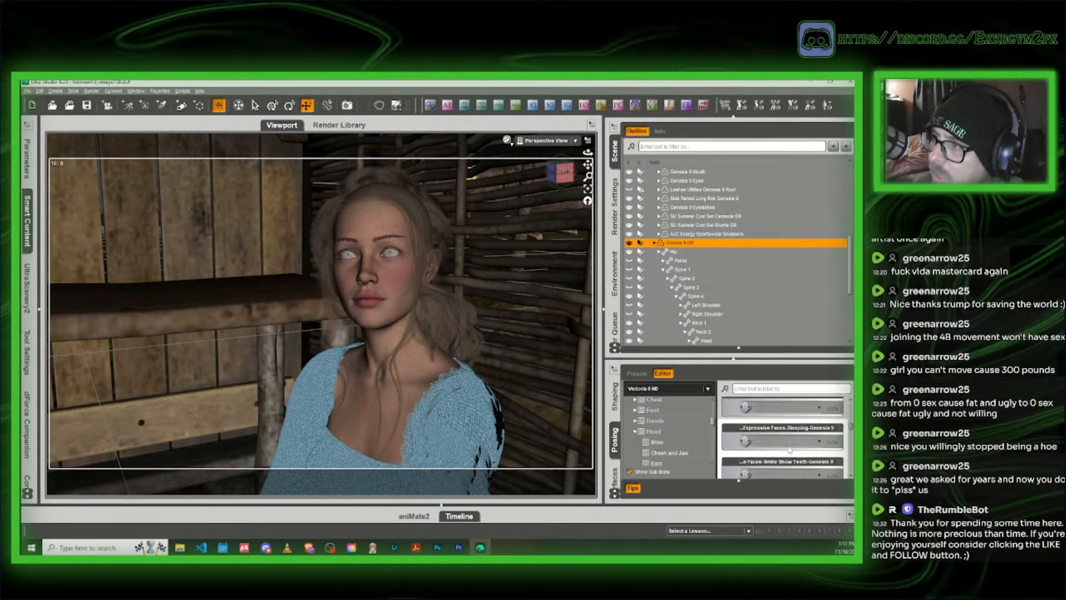
scroll(789, 450, "down", 1)
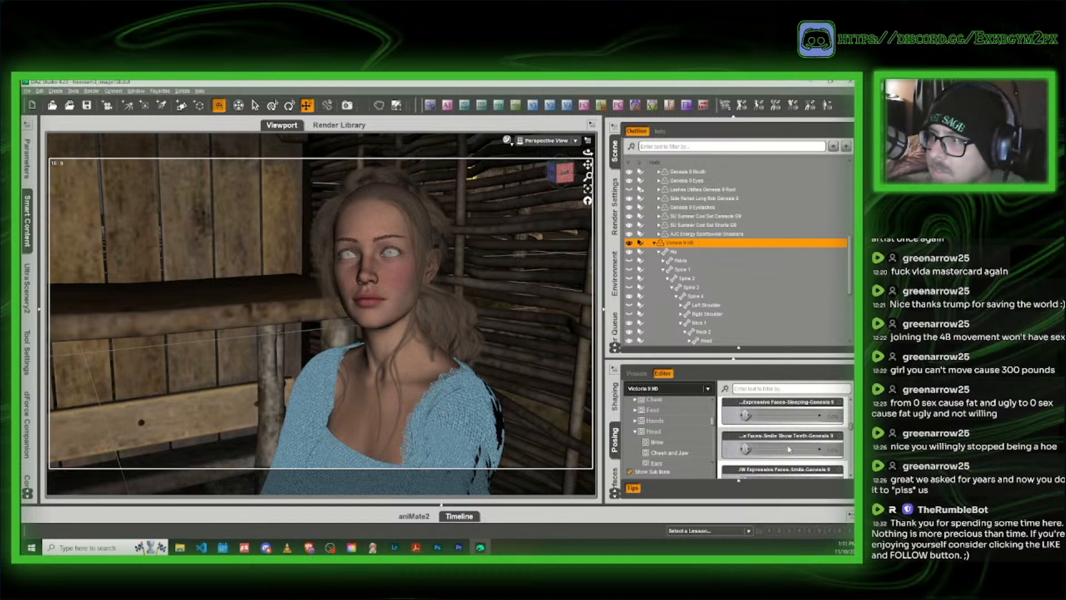
scroll(789, 450, "down", 4)
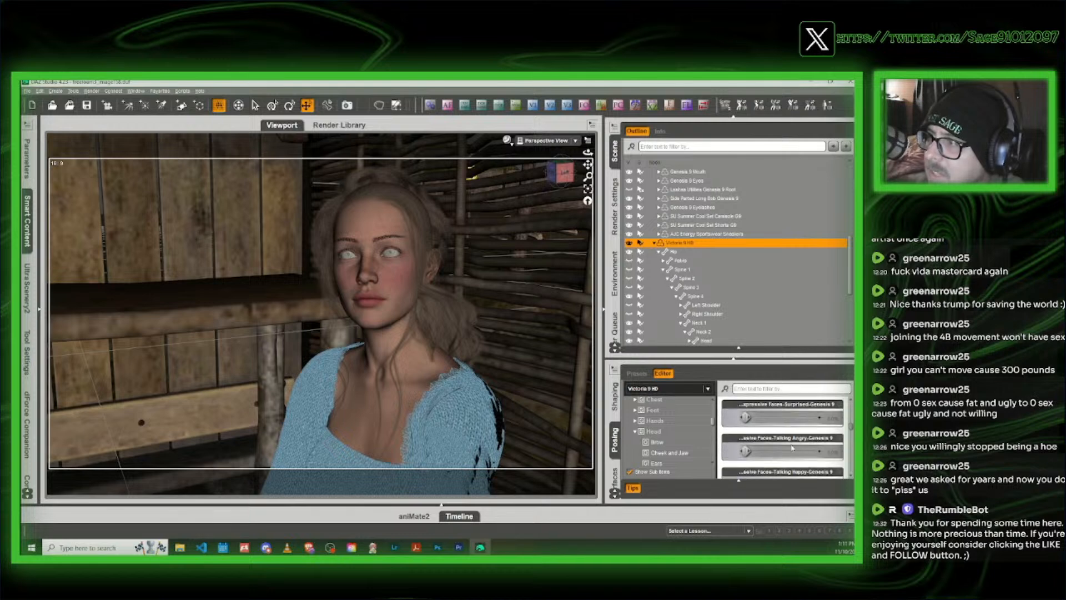
Step: Try the JW Expressive Faces Tongue Out expression on the seated woman at high and medium strength, and return it to zero
scroll(791, 447, "down", 1)
scroll(788, 446, "down", 2)
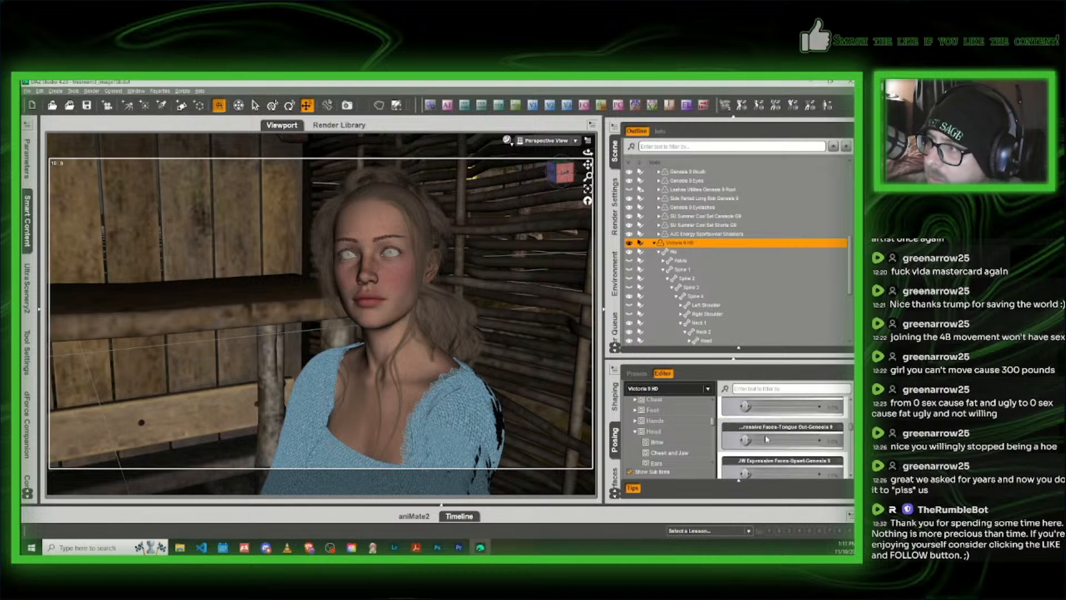
left_click_drag(746, 440, 817, 441)
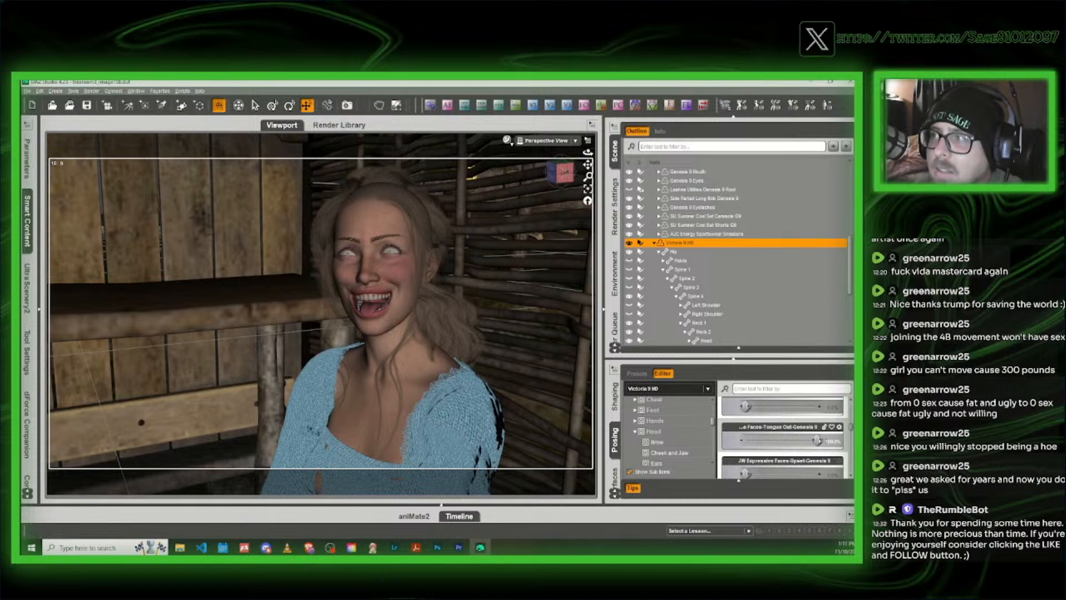
left_click_drag(817, 440, 779, 440)
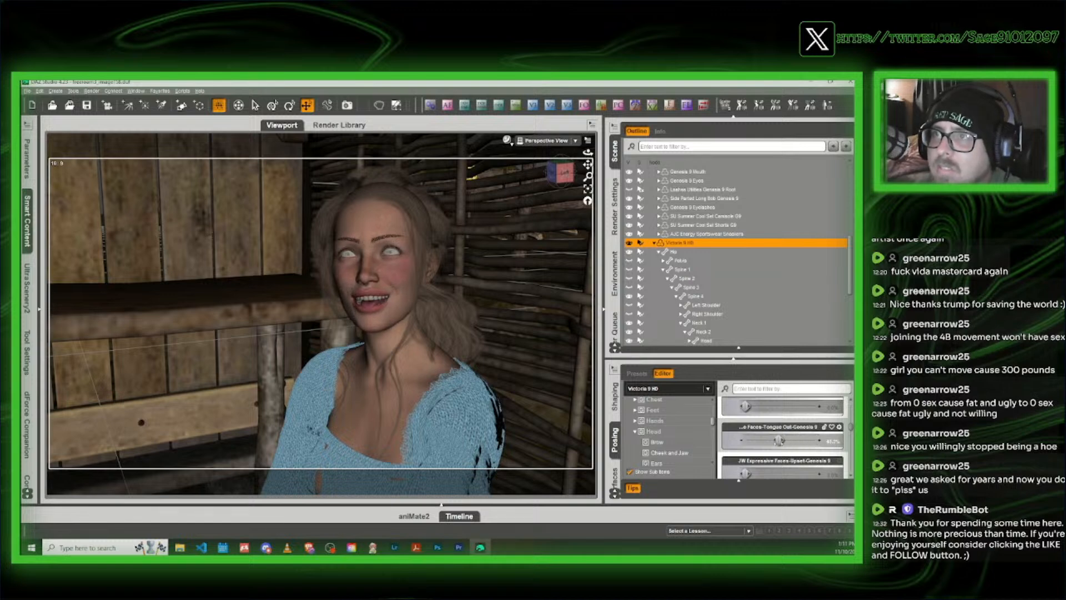
left_click_drag(779, 441, 731, 440)
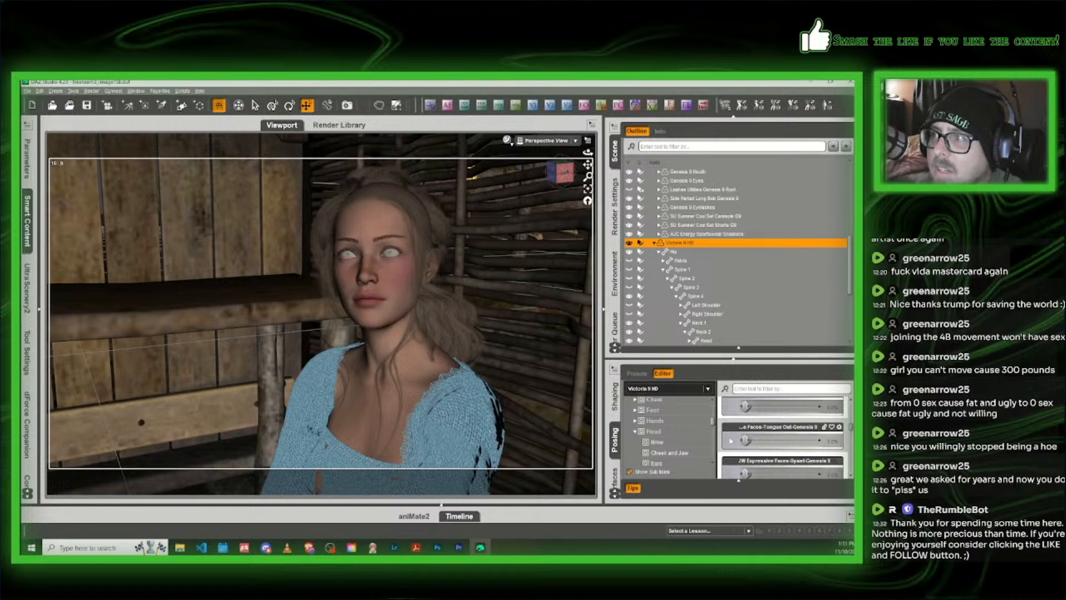
Step: Try the JW Empowered Indifferent expression for Angela 9 on the seated woman's face at high strength
scroll(800, 455, "up", 5)
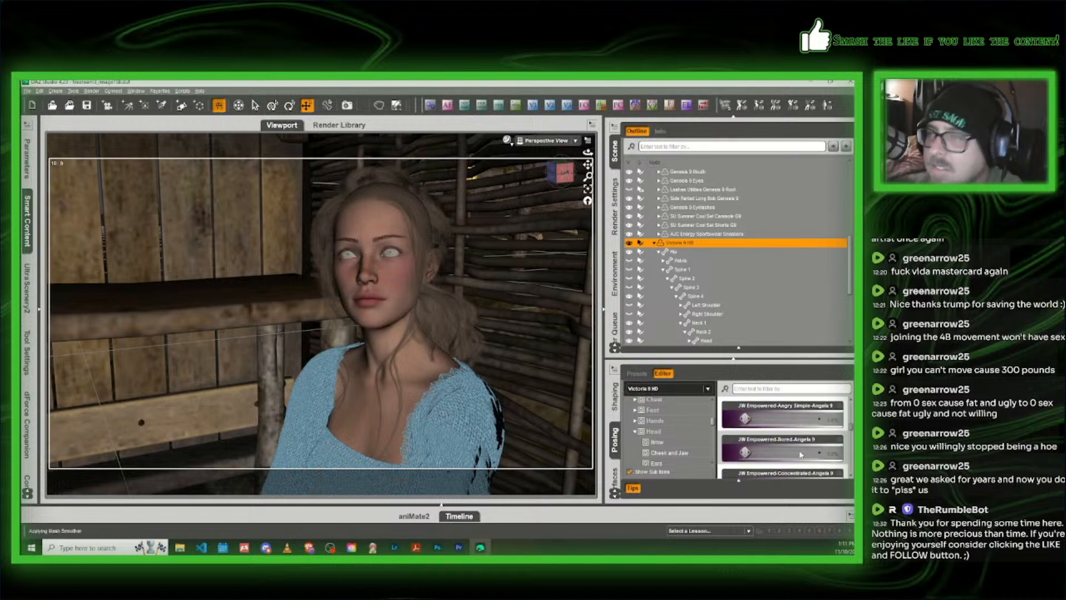
scroll(801, 455, "down", 5)
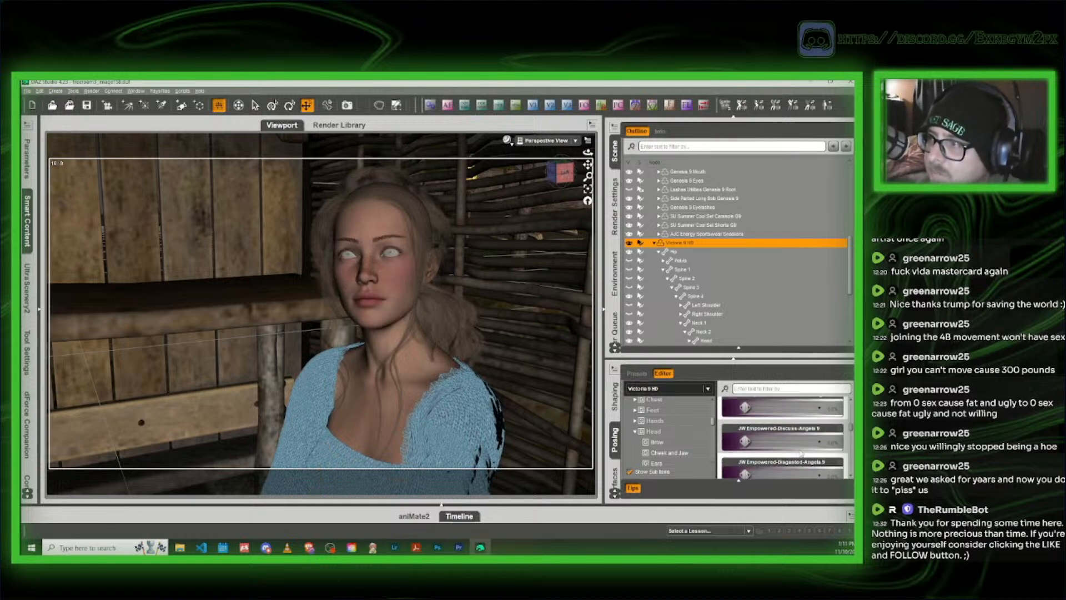
scroll(802, 452, "down", 1)
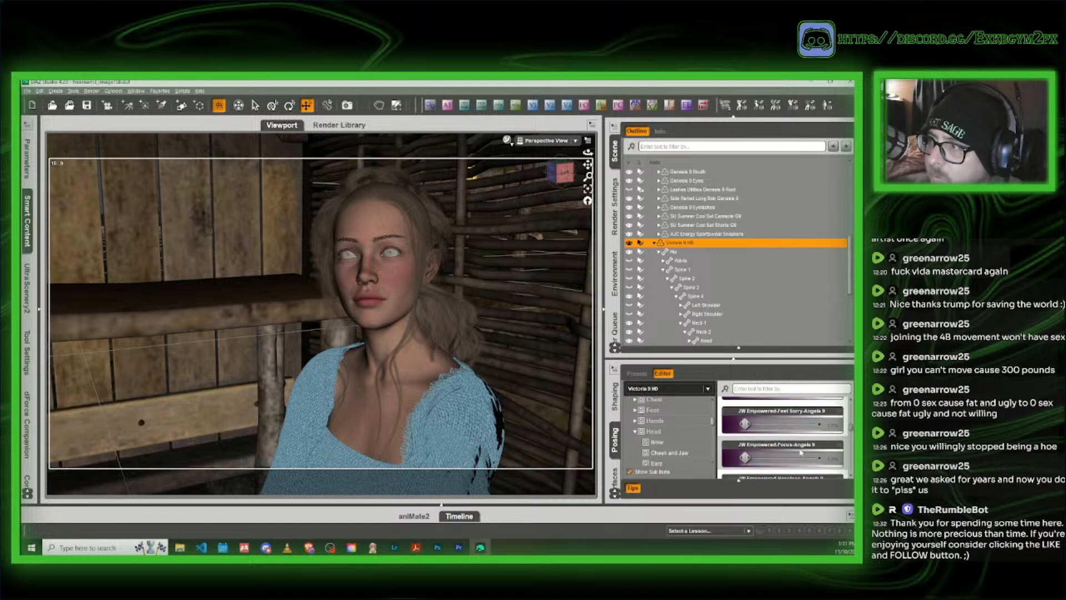
scroll(800, 452, "down", 2)
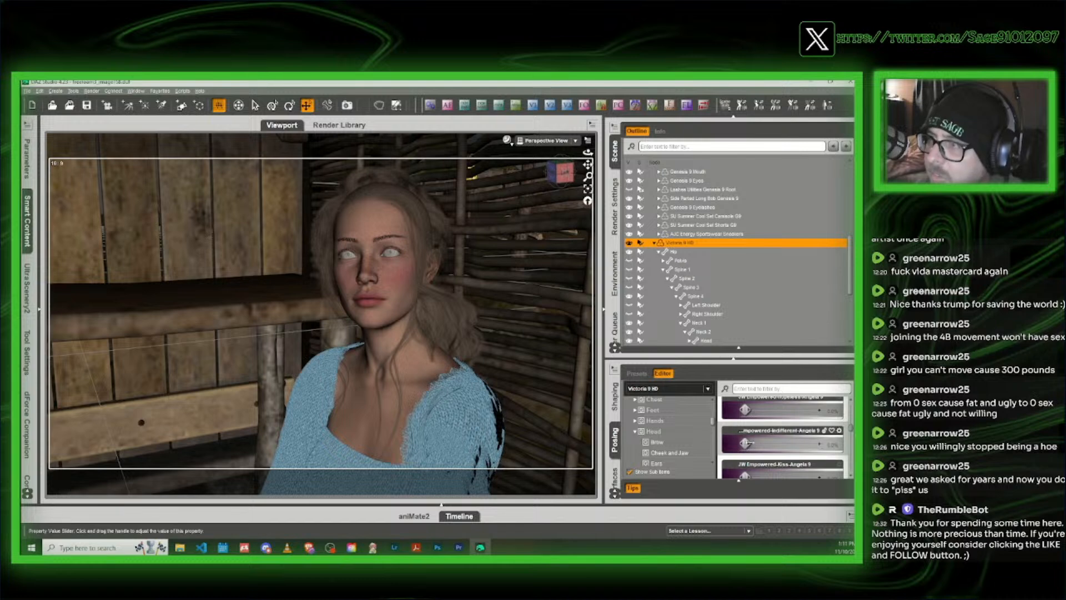
left_click_drag(747, 443, 812, 444)
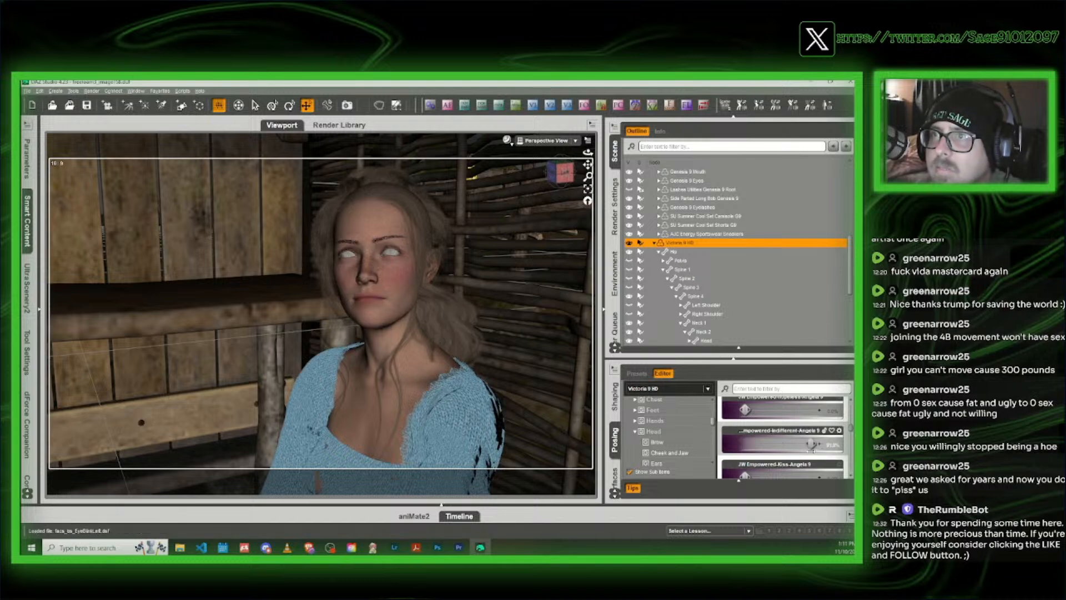
Step: Look through the remaining JW Empowered Angela 9 expressions, from Look Around to Worried, for a fitting face
scroll(812, 450, "down", 2)
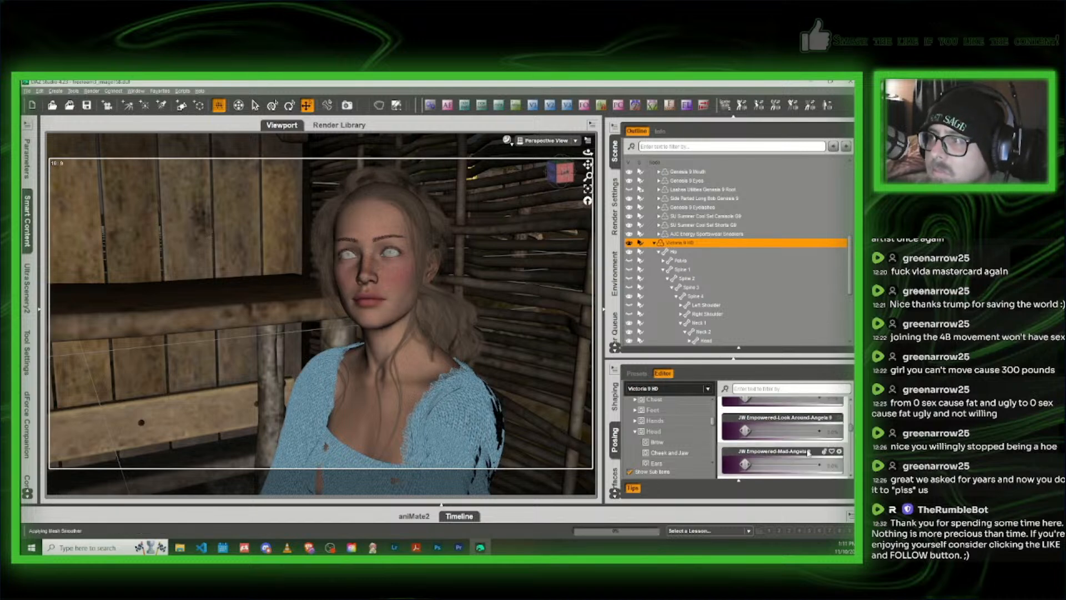
scroll(812, 452, "down", 1)
scroll(812, 452, "down", 3)
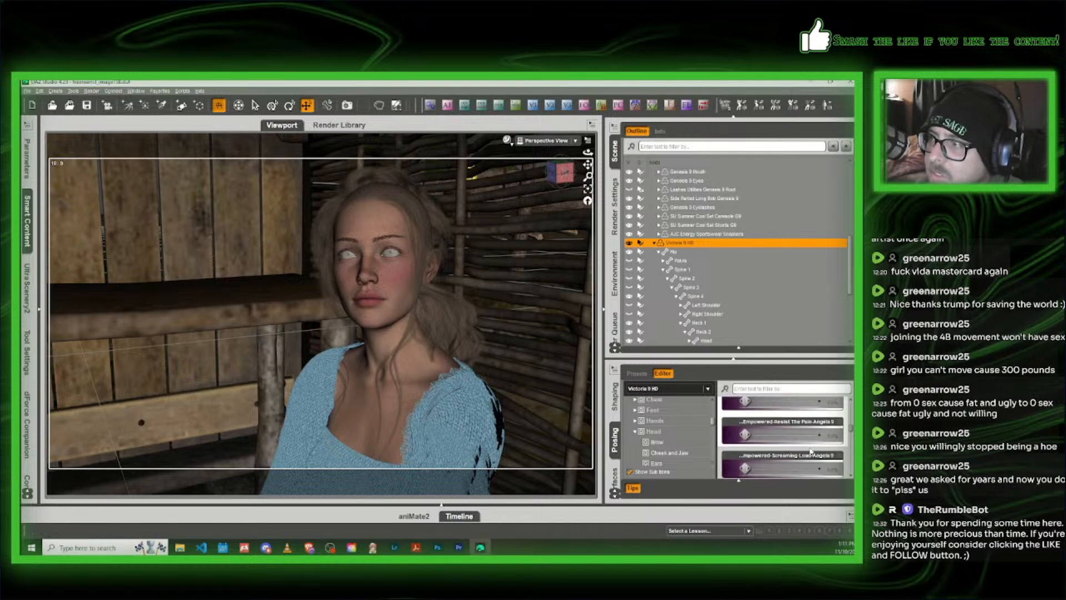
scroll(795, 454, "down", 2)
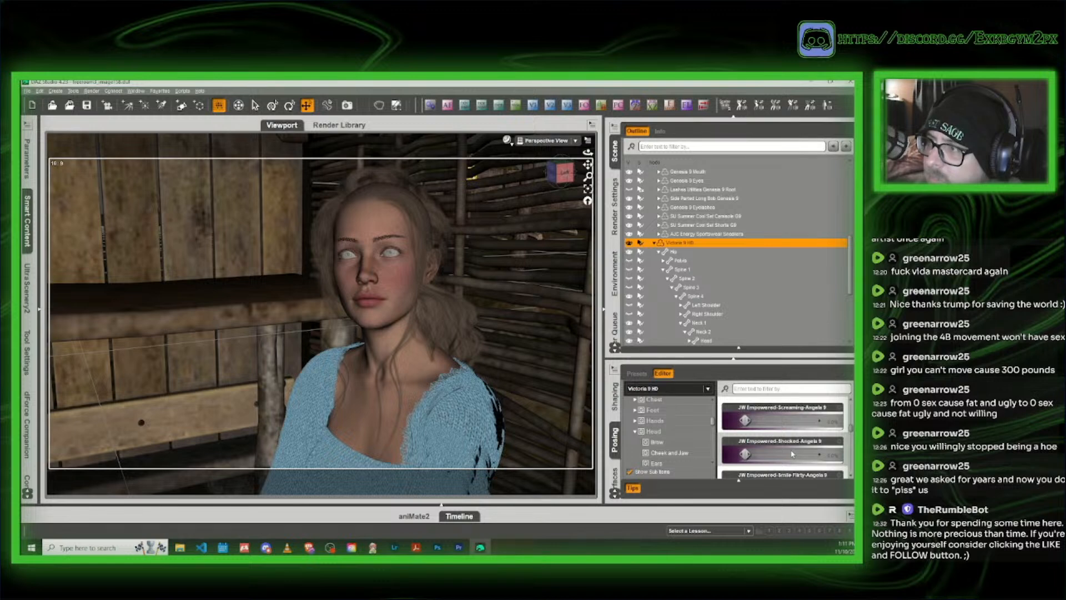
scroll(792, 454, "down", 4)
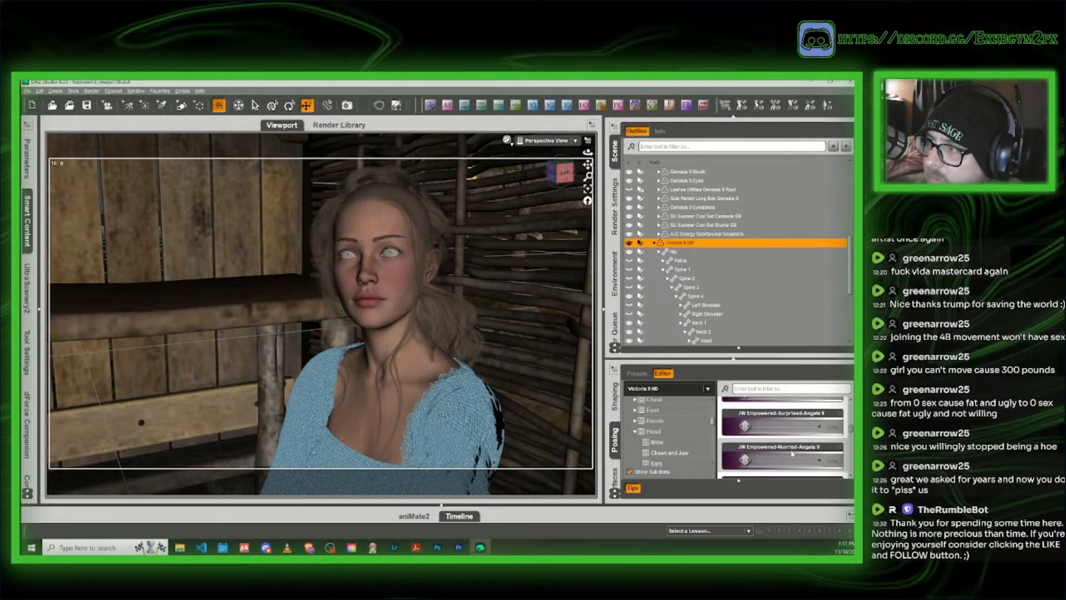
Step: Look through the JW Fortitude Genghis Kahn 9 expressions for a sick or disgusted face for the seated woman
scroll(792, 453, "down", 2)
scroll(792, 454, "down", 5)
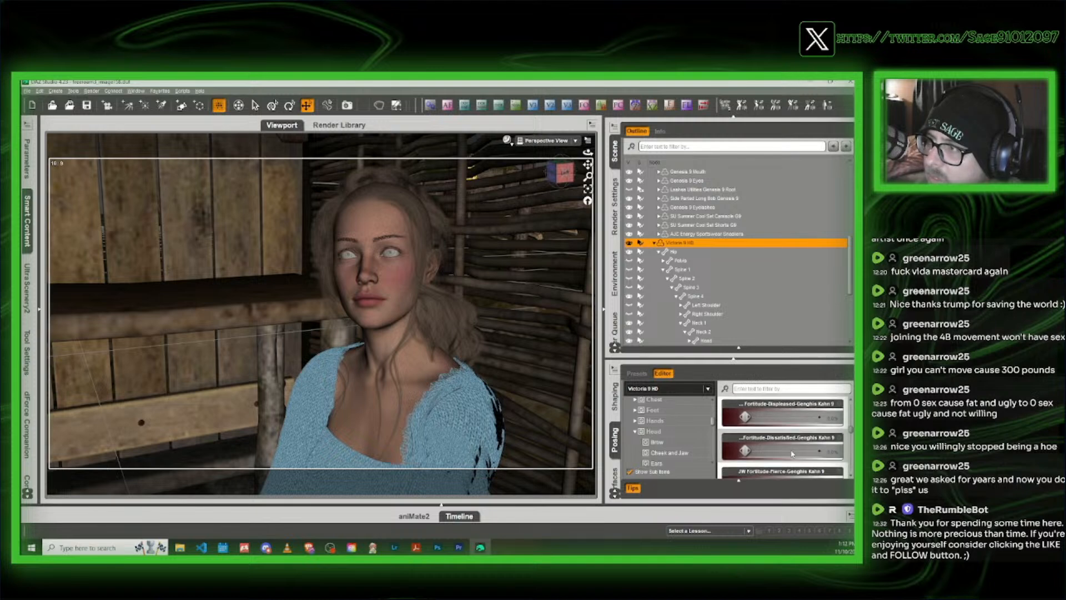
scroll(792, 454, "down", 3)
scroll(792, 454, "down", 3)
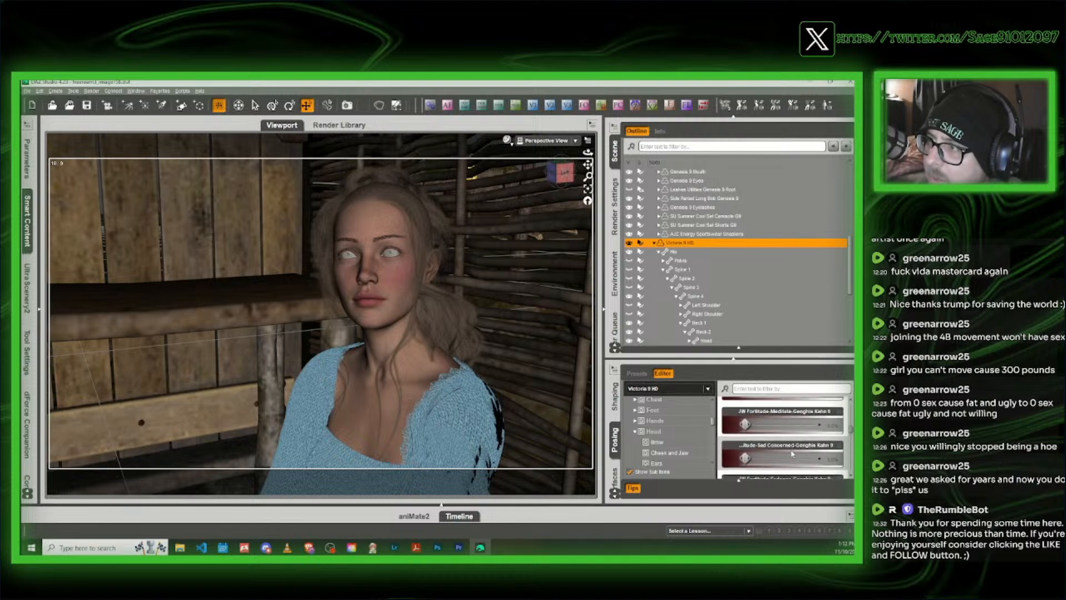
scroll(766, 434, "down", 2)
scroll(766, 434, "down", 3)
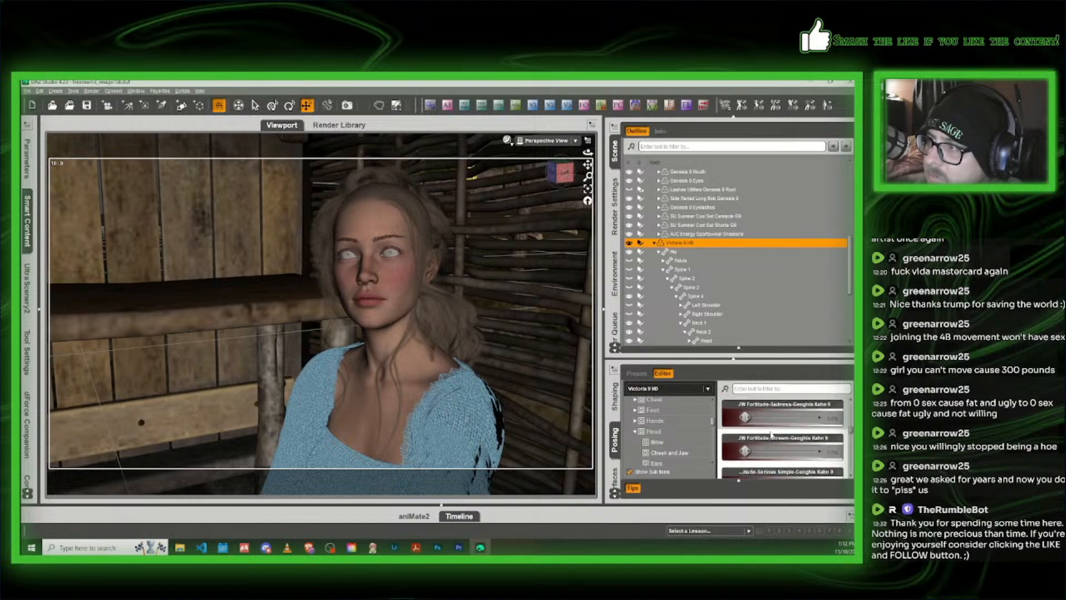
scroll(775, 442, "down", 2)
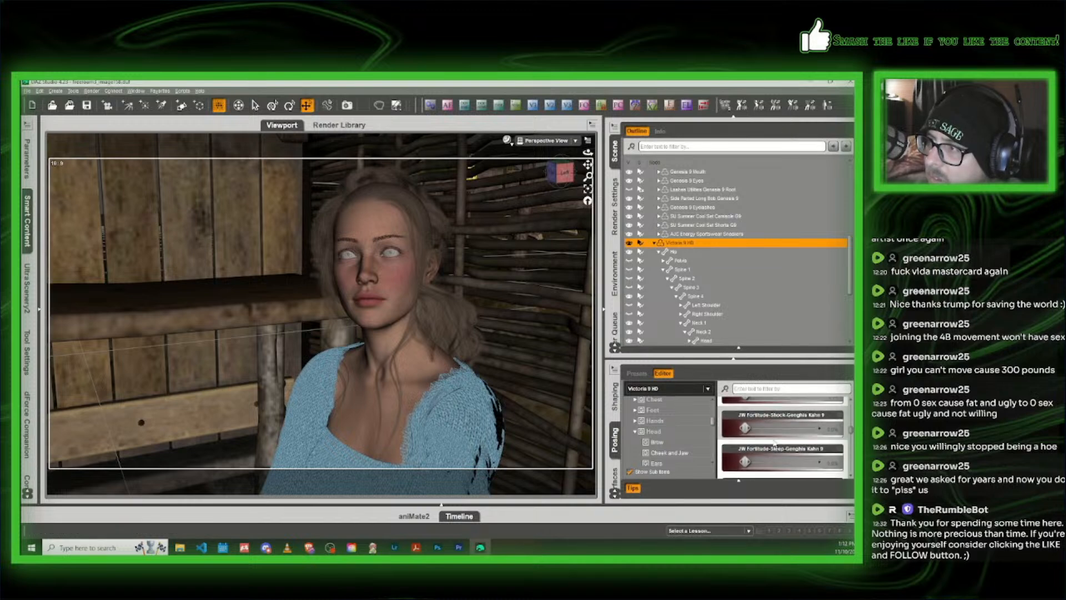
scroll(803, 442, "down", 2)
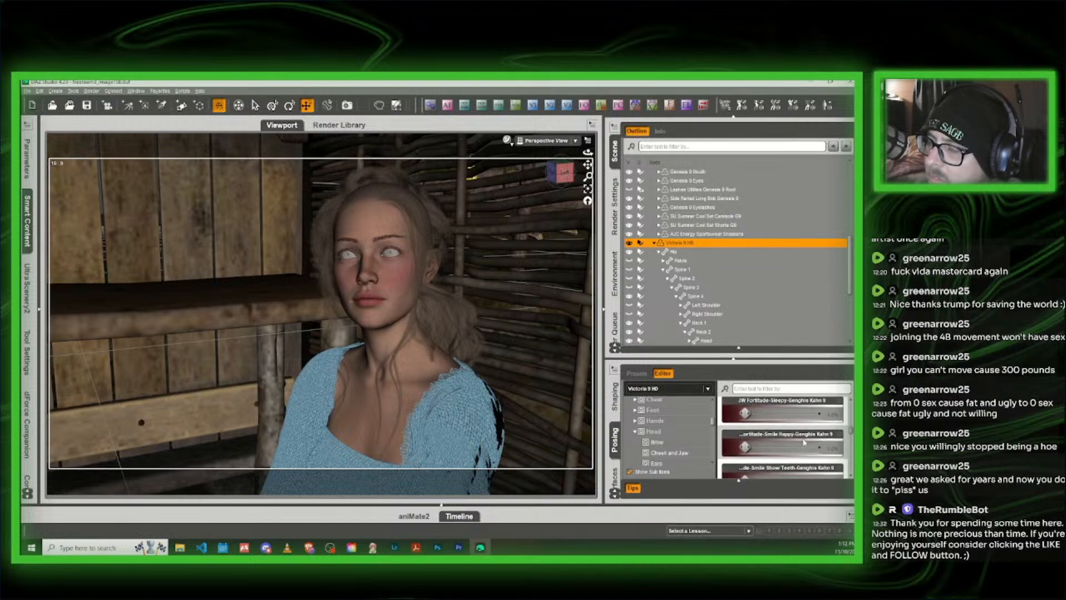
Step: Filter the pose controls by a keyword, check the Mouth group for matches, and clear the filter
left_click(746, 389)
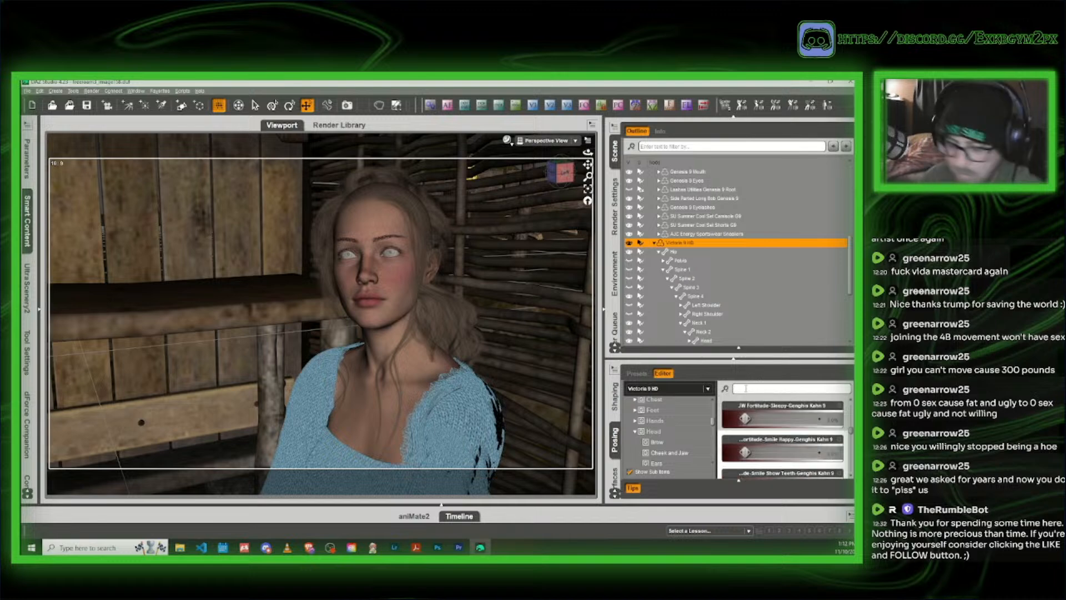
type("pai")
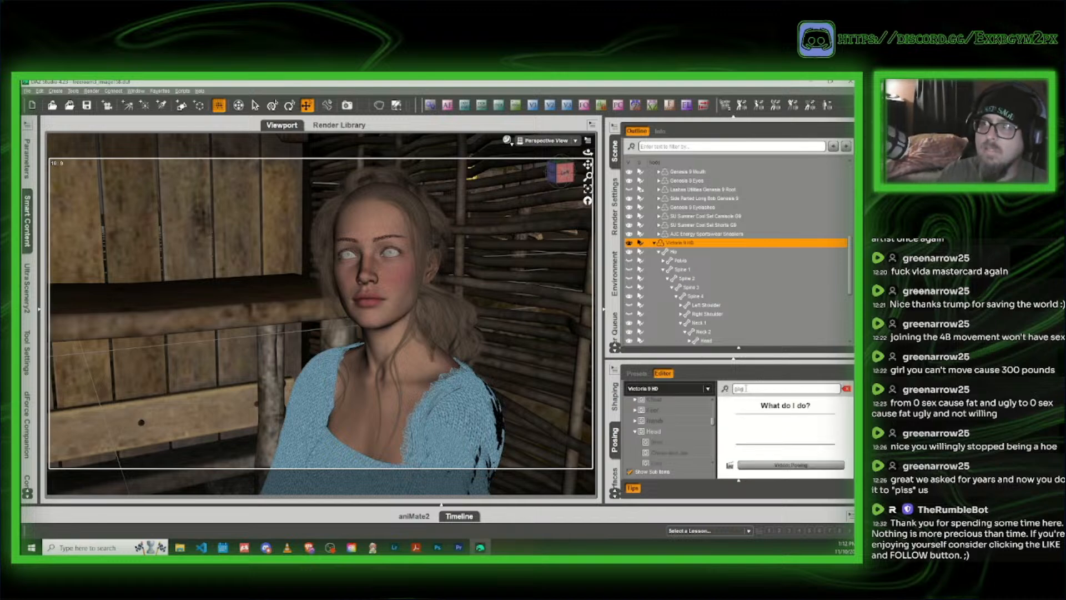
left_click(663, 432)
scroll(667, 438, "down", 2)
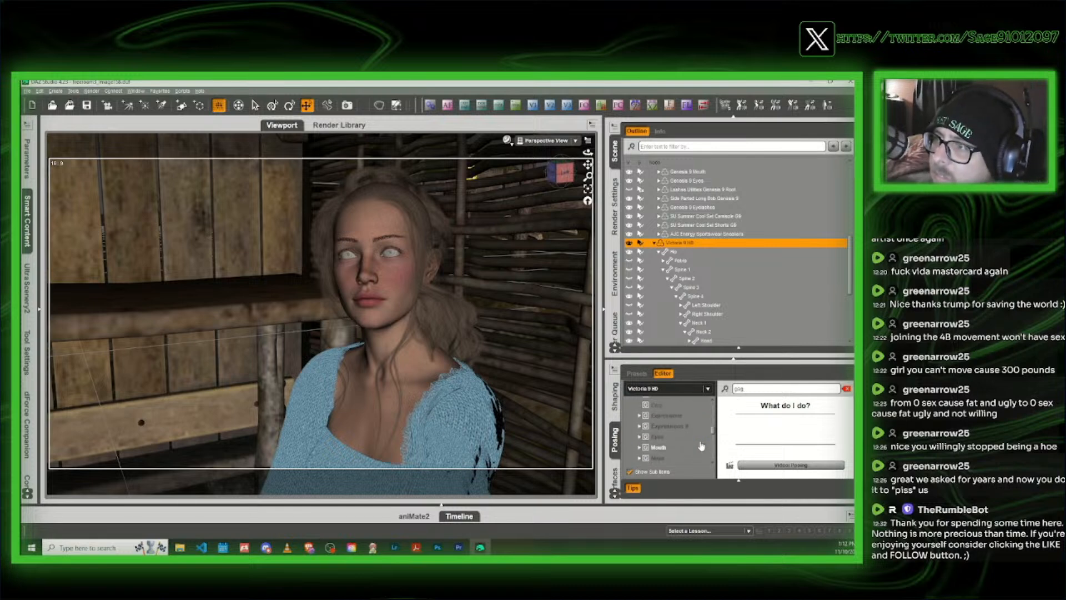
left_click(671, 447)
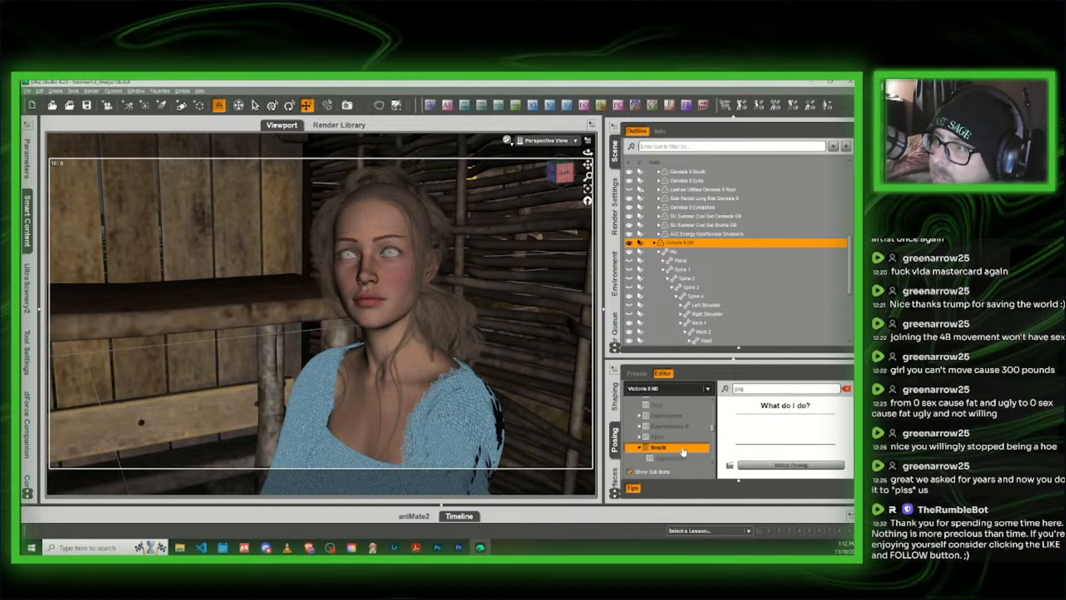
scroll(673, 451, "down", 2)
scroll(678, 453, "up", 2)
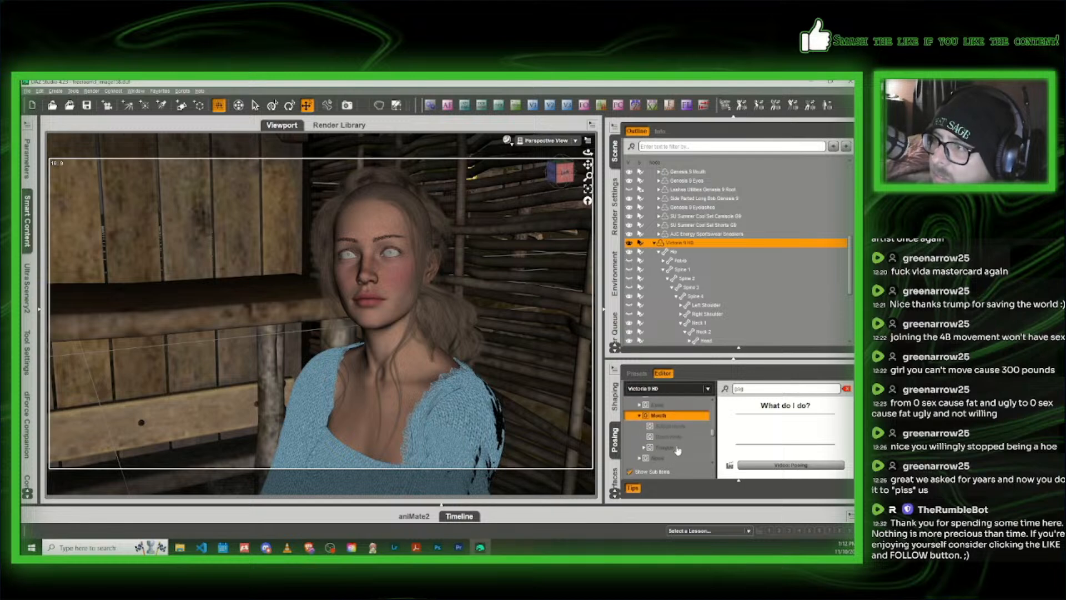
left_click(847, 390)
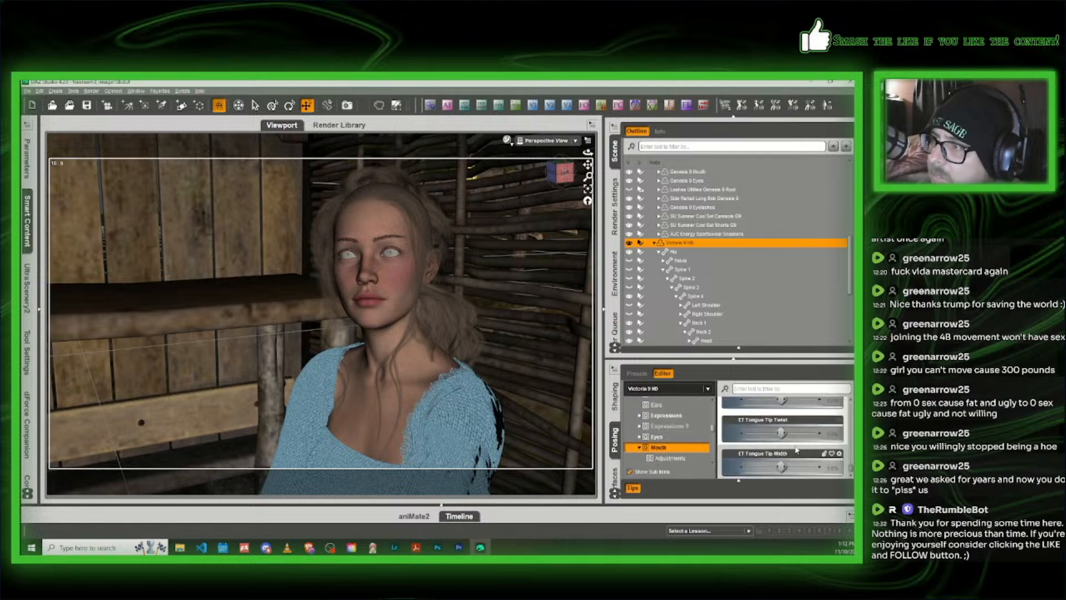
scroll(674, 443, "up", 2)
scroll(674, 442, "down", 1)
Step: Browse the subgroups of the head's Expressions and open the PTF Hashtag expression set
left_click(681, 446)
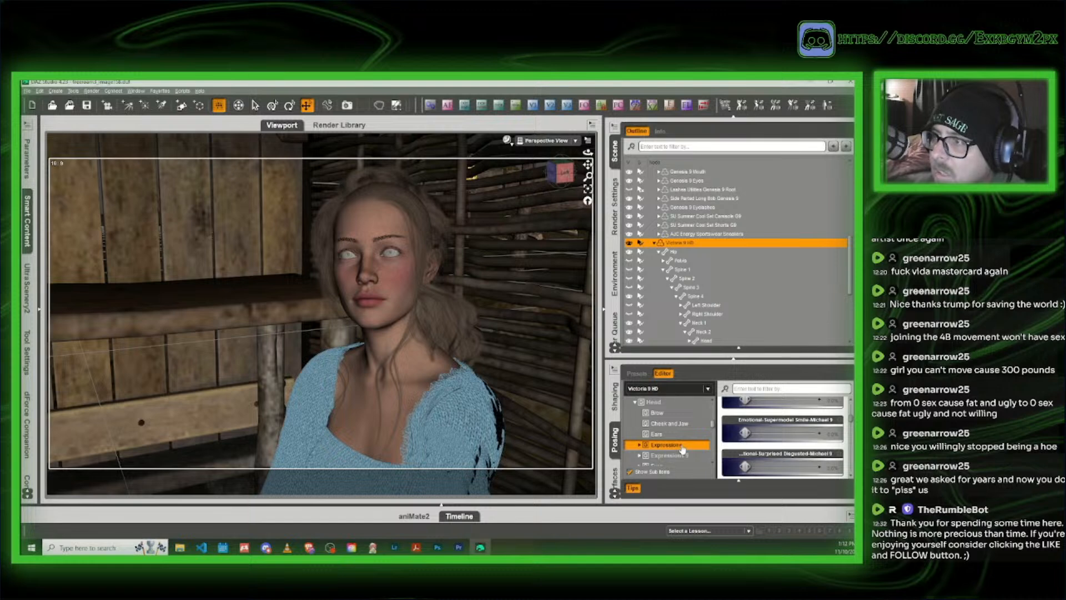
double_click(682, 446)
scroll(686, 444, "down", 3)
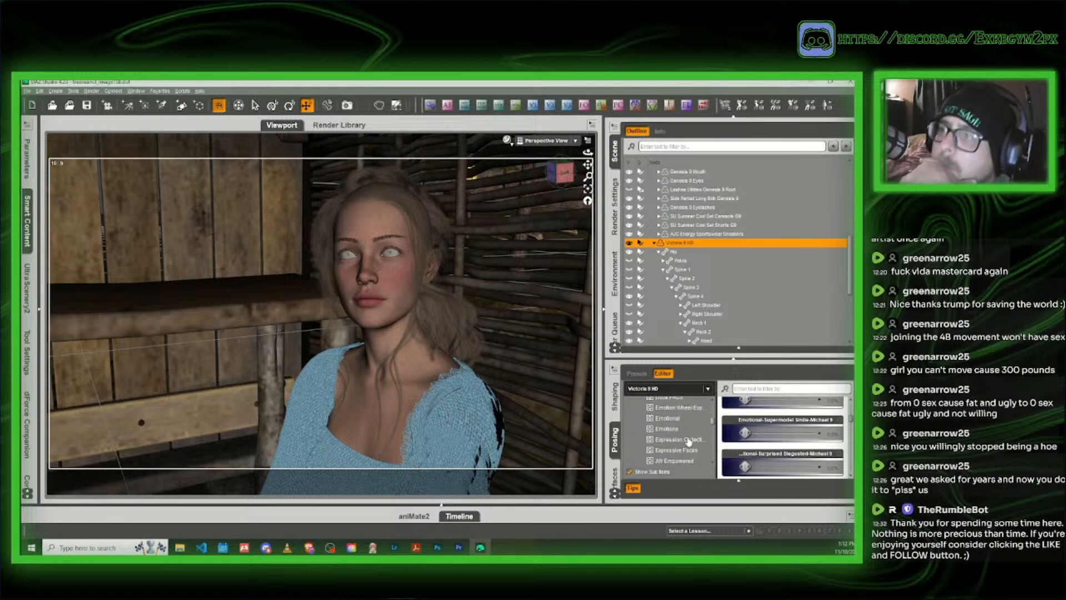
scroll(689, 442, "down", 3)
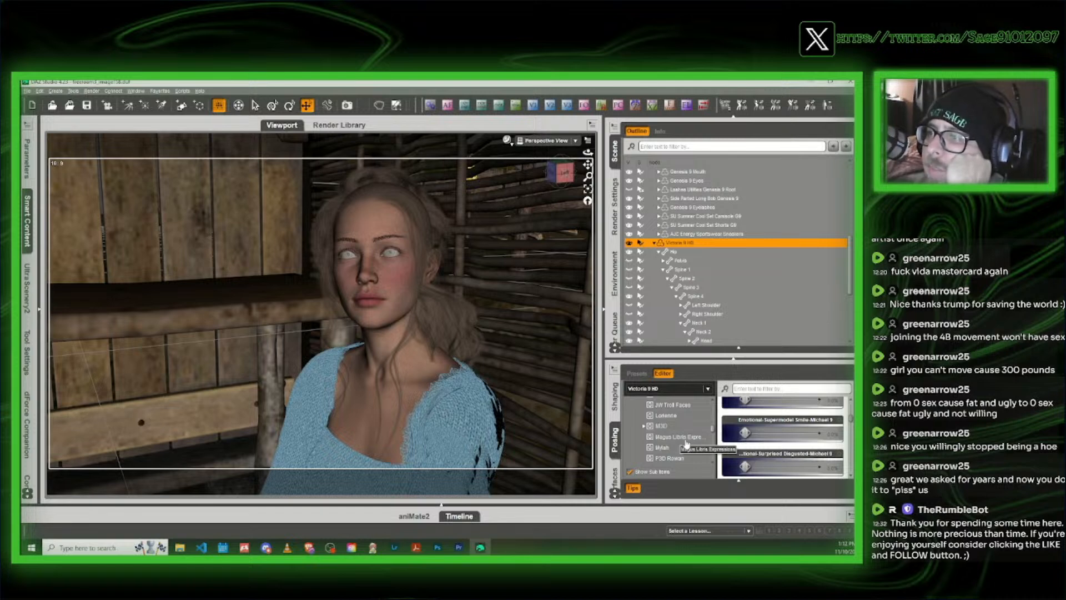
scroll(686, 444, "down", 2)
left_click(680, 449)
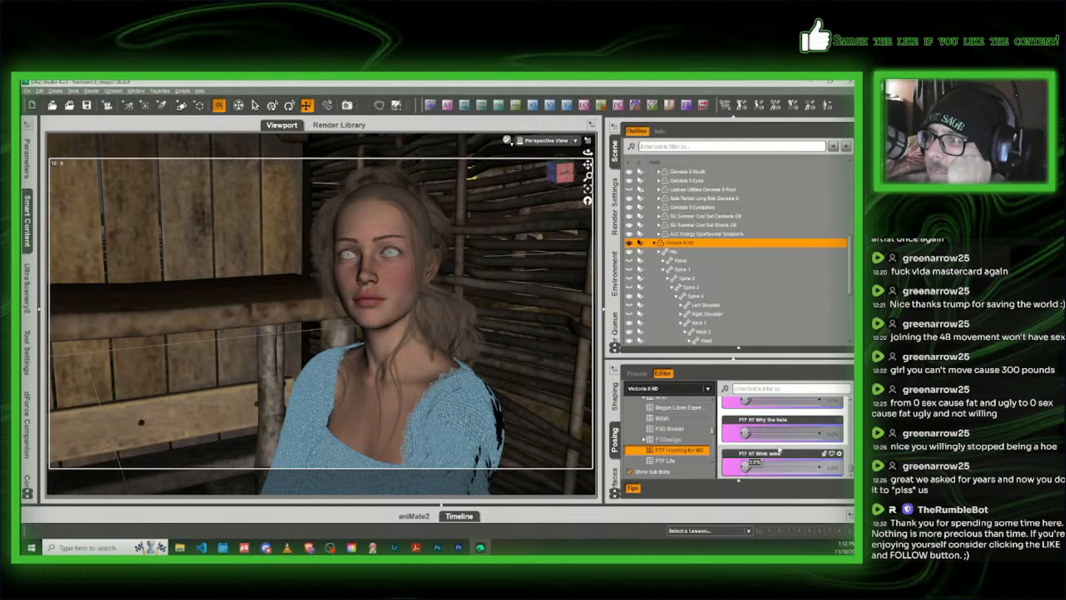
Step: Try the PTF HT Wink wink expression at 100% and Why the hate at about half strength, undoing each
left_click_drag(745, 467, 817, 467)
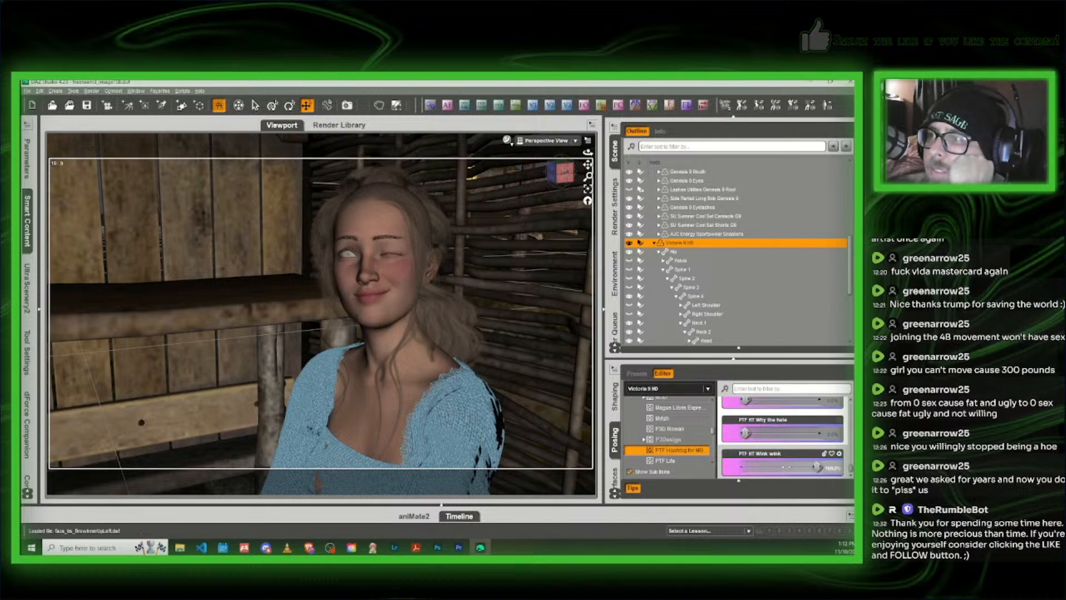
key("ctrl+z")
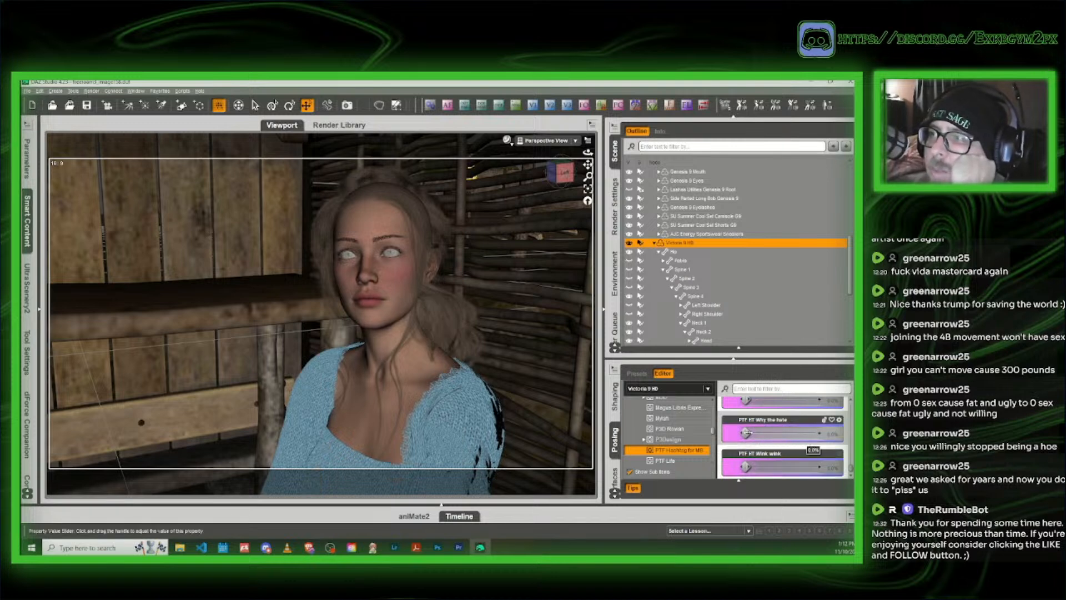
left_click_drag(745, 432, 785, 433)
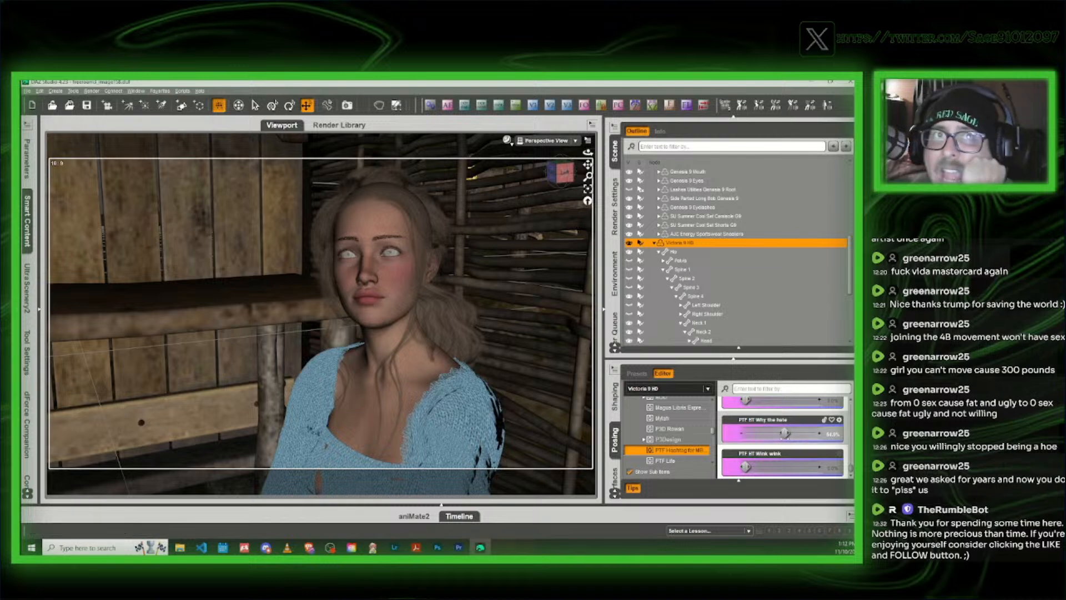
key("ctrl+z")
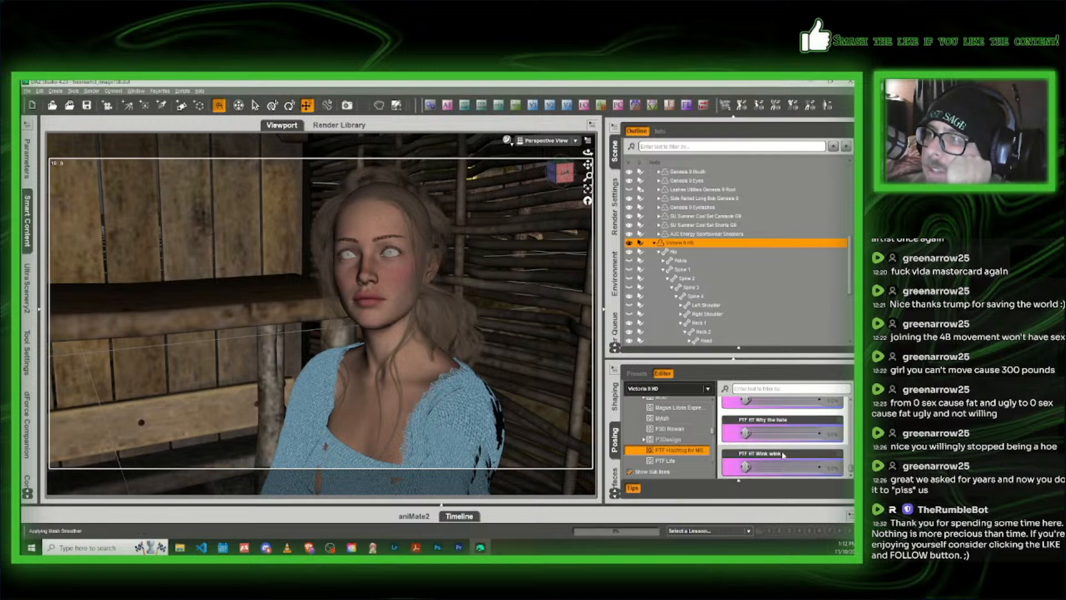
Step: Try the PTF HT Whoopsie and What a disaster expressions on the seated woman, undoing each
scroll(783, 470, "up", 3)
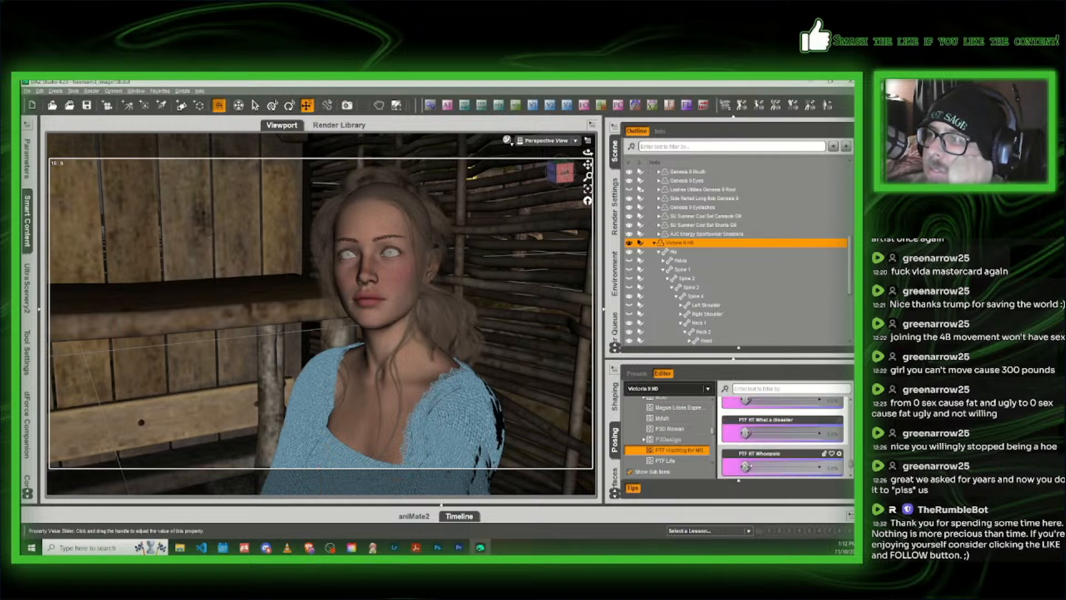
left_click_drag(746, 467, 808, 467)
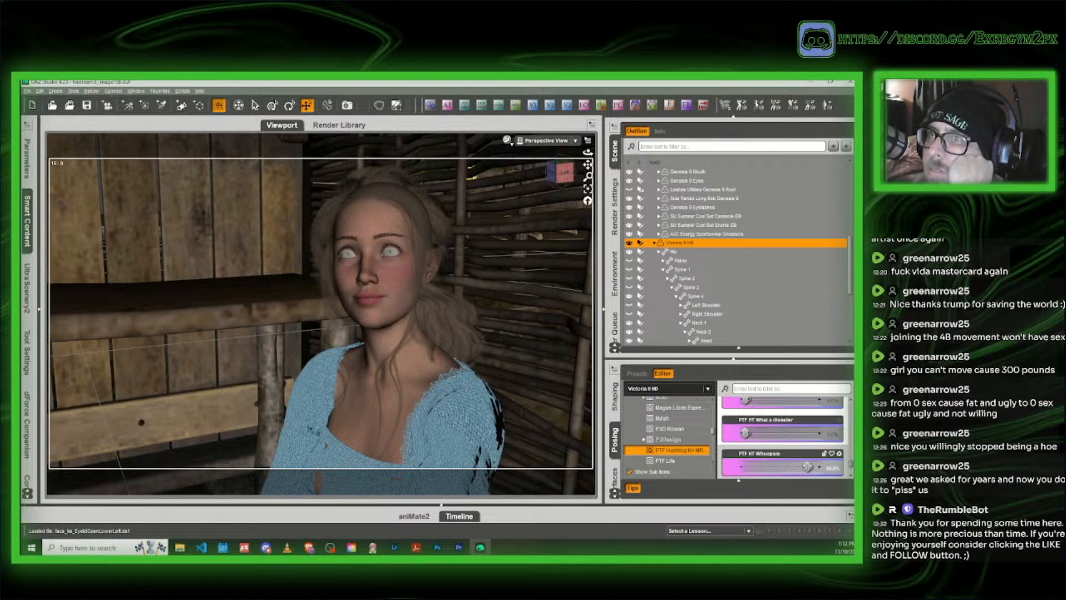
key("ctrl+z")
left_click_drag(746, 433, 781, 434)
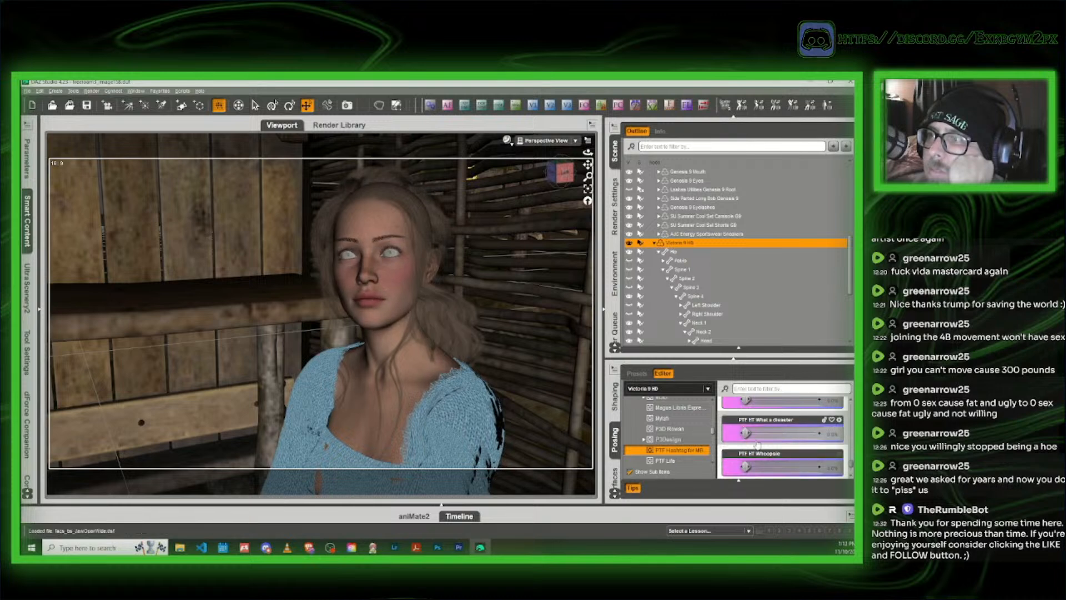
Step: Try the PTF HT Too difficult expression at about half strength and That's weird at high strength, resetting each to zero
scroll(755, 441, "up", 3)
left_click_drag(746, 447, 786, 447)
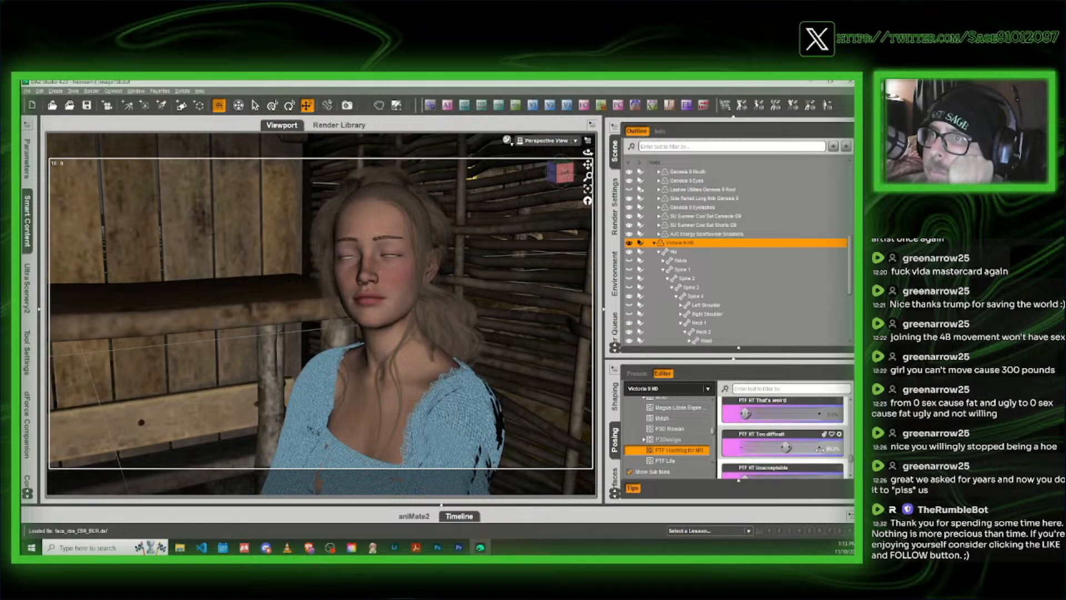
key("ctrl+z")
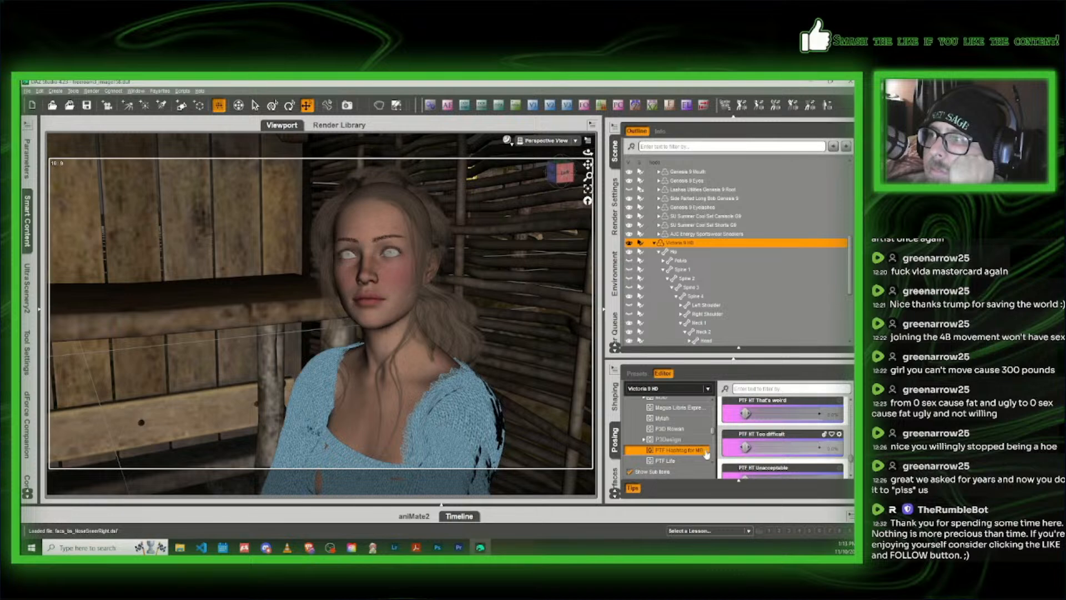
scroll(747, 427, "up", 1)
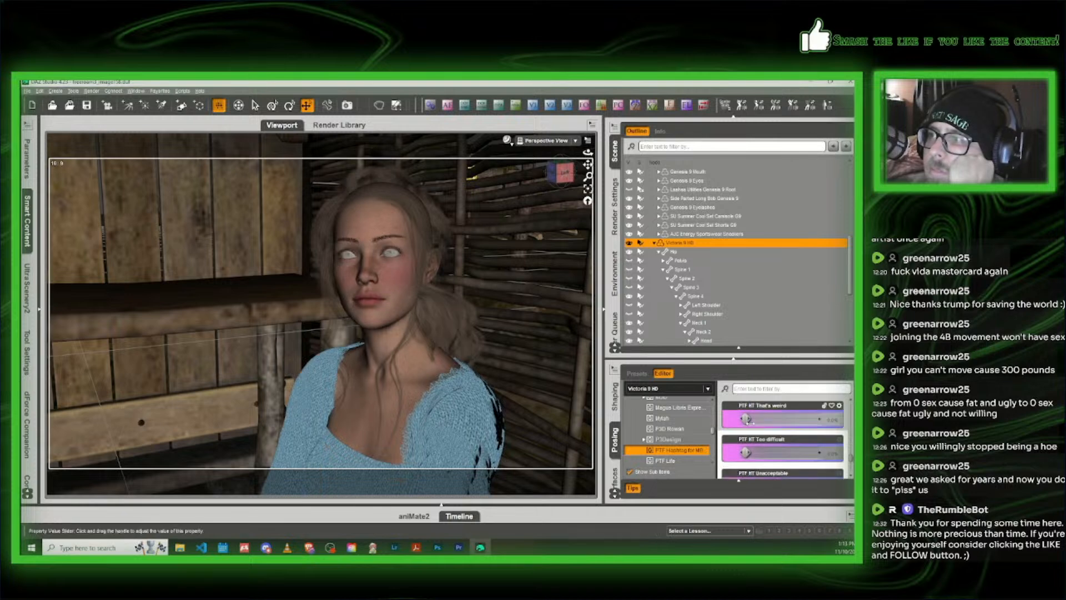
left_click_drag(746, 418, 803, 421)
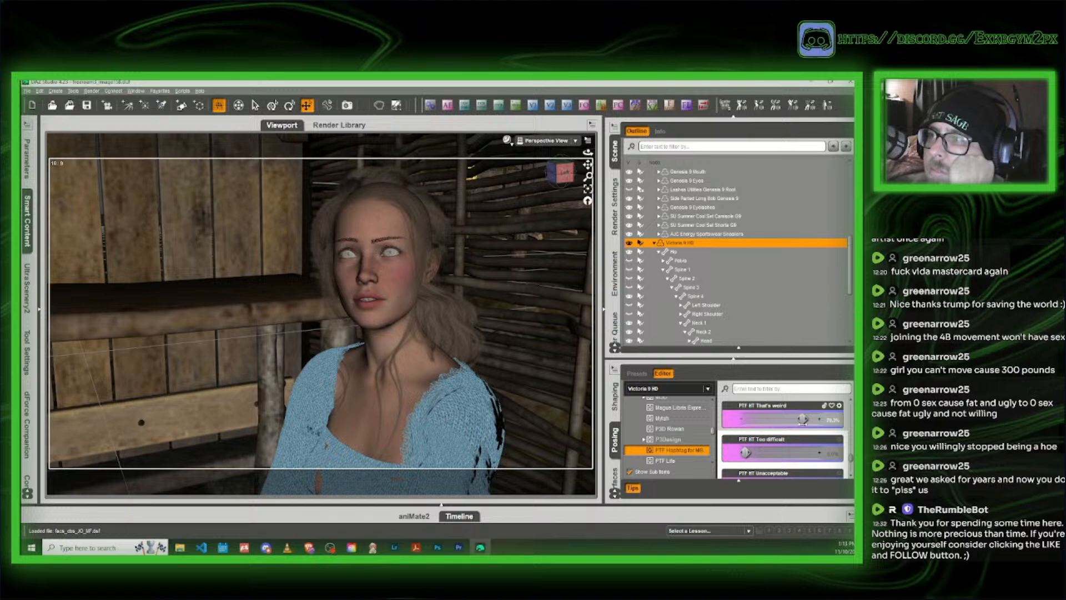
scroll(777, 445, "down", 5)
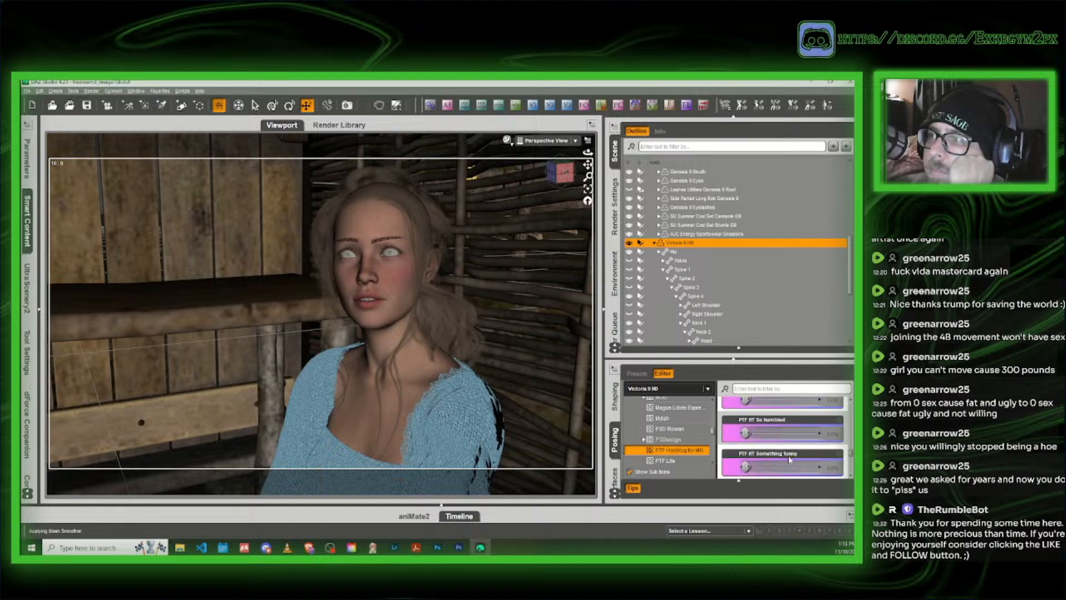
scroll(777, 468, "up", 5)
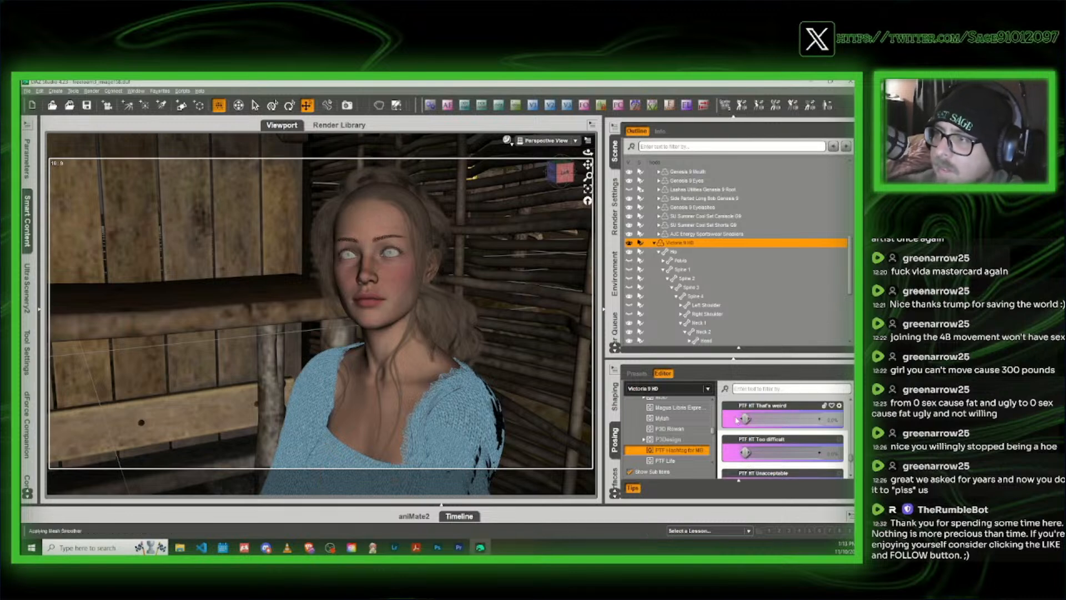
Step: Try the PTF HT Serious doubts expression at full strength on the seated woman's face and reset it to zero
scroll(747, 431, "down", 5)
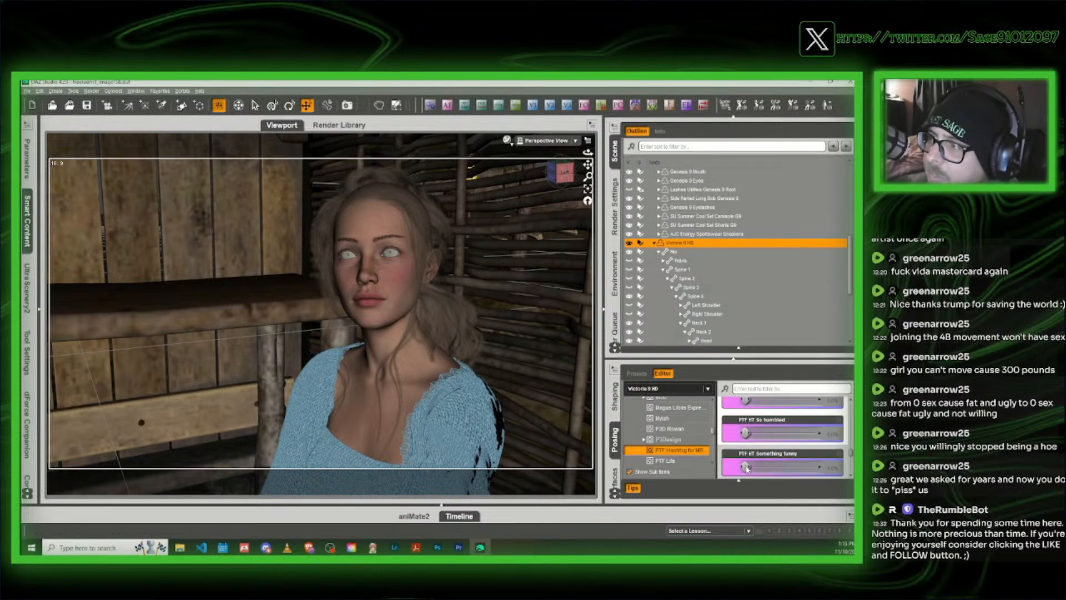
scroll(753, 453, "up", 3)
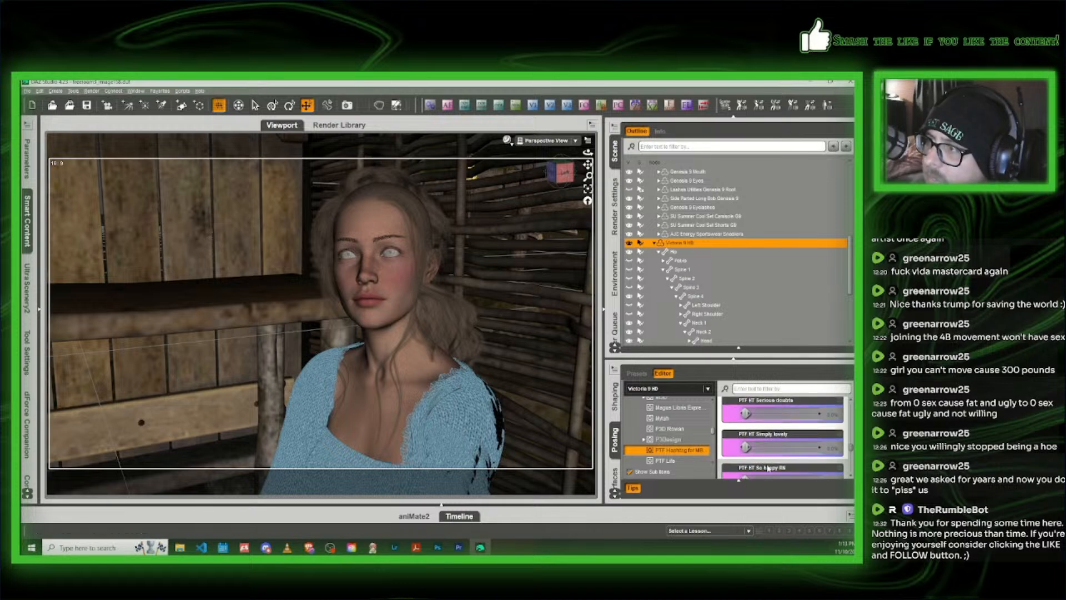
left_click_drag(747, 414, 825, 428)
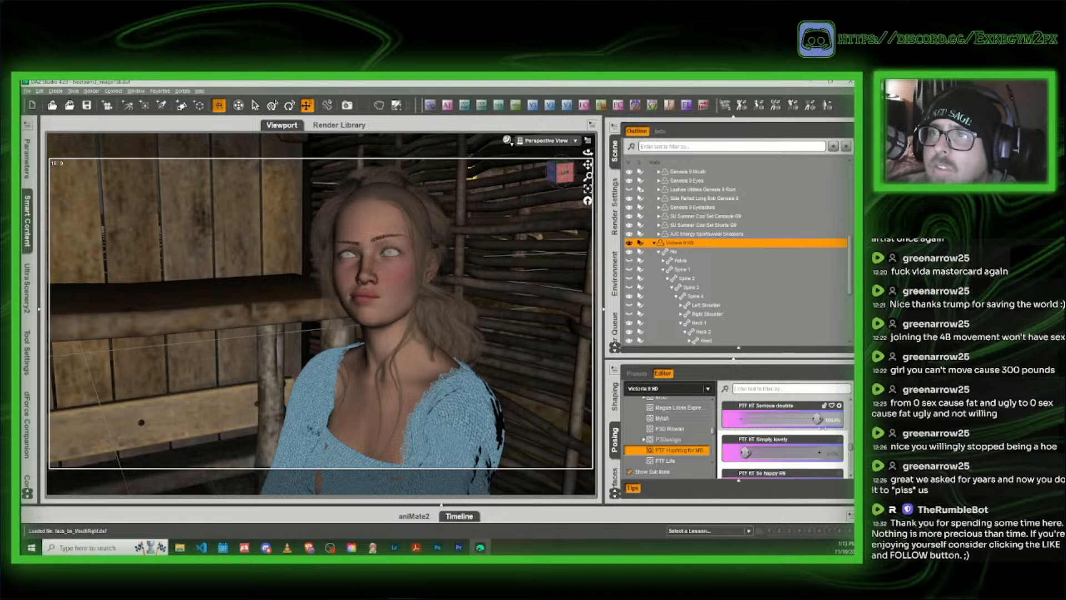
scroll(792, 439, "down", 3)
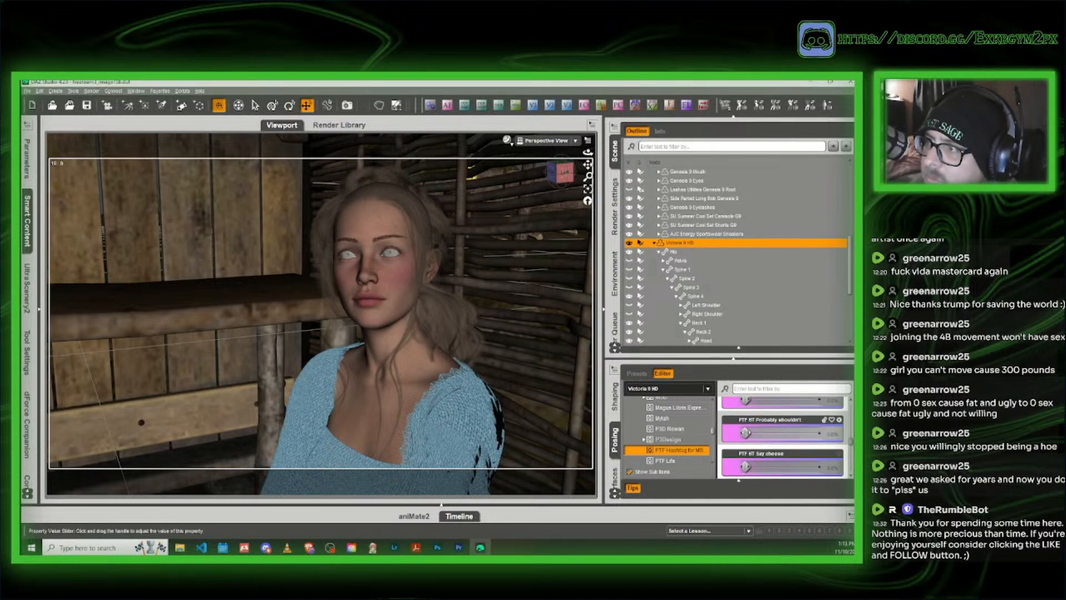
Step: Try the PTF HT Probably shouldn't expression at medium-high strength, reset it, and look on toward Not jealous
left_click_drag(746, 433, 795, 433)
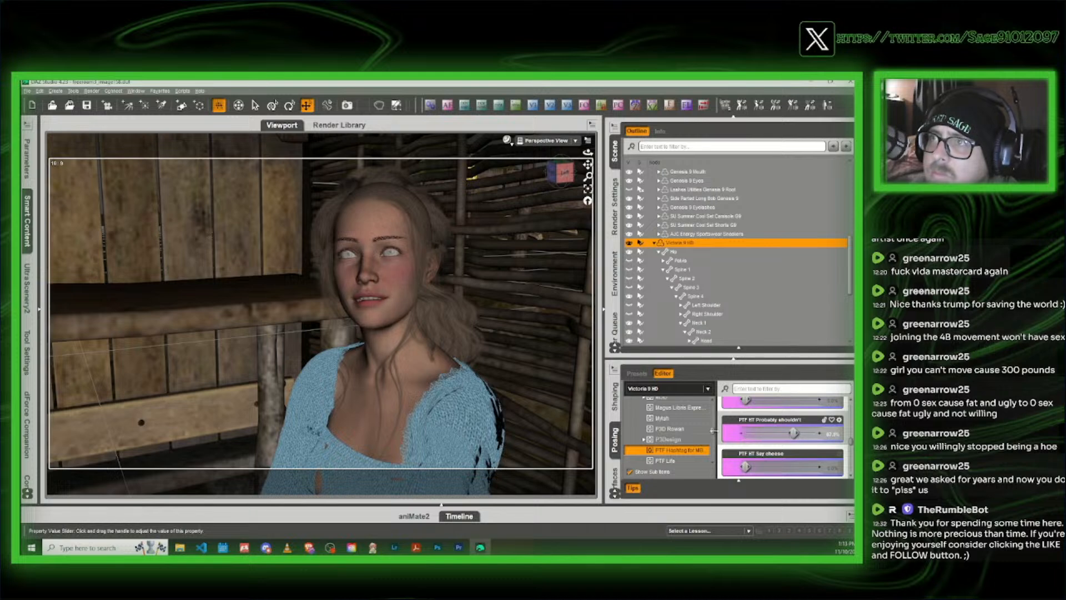
scroll(772, 453, "up", 3)
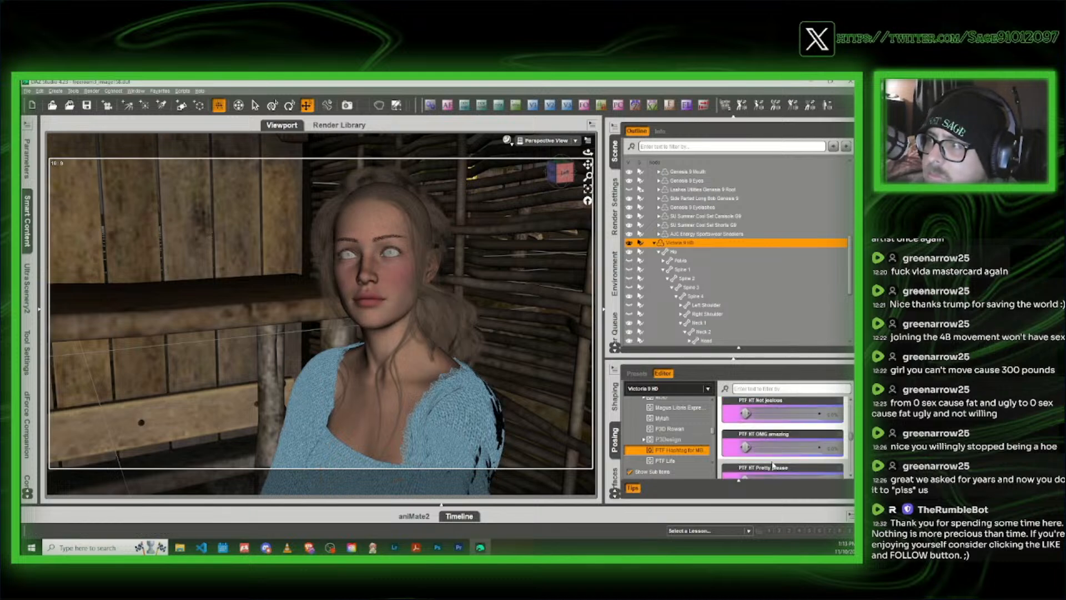
scroll(773, 456, "up", 1)
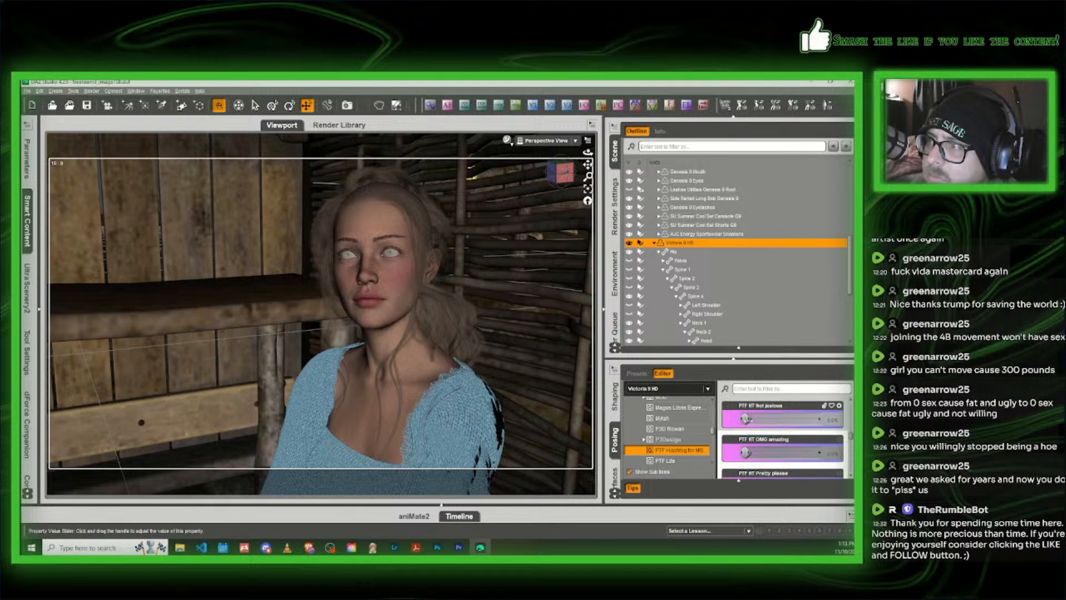
Step: Try the PTF HT Not jealous expression at medium-high strength, then PTF HT No energy, resetting each on the seated woman
left_click_drag(746, 419, 798, 419)
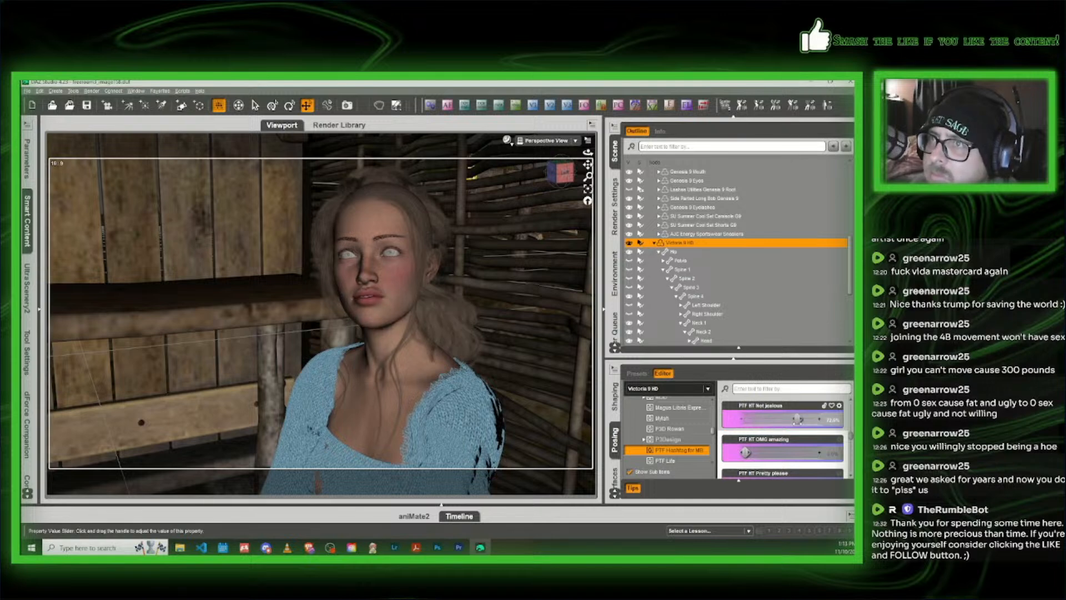
scroll(777, 443, "down", 3)
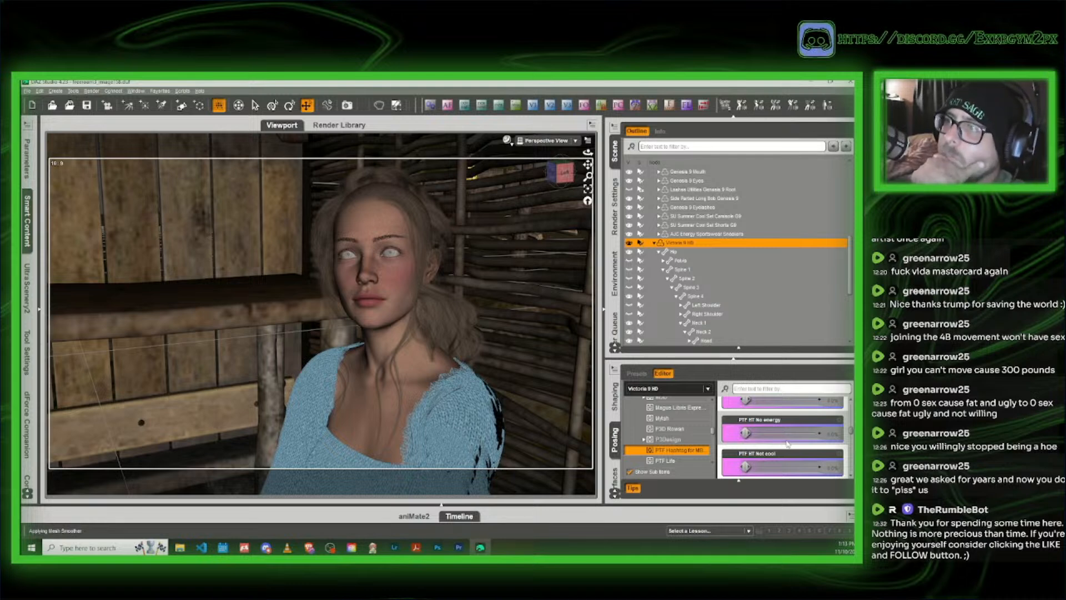
left_click_drag(746, 433, 800, 434)
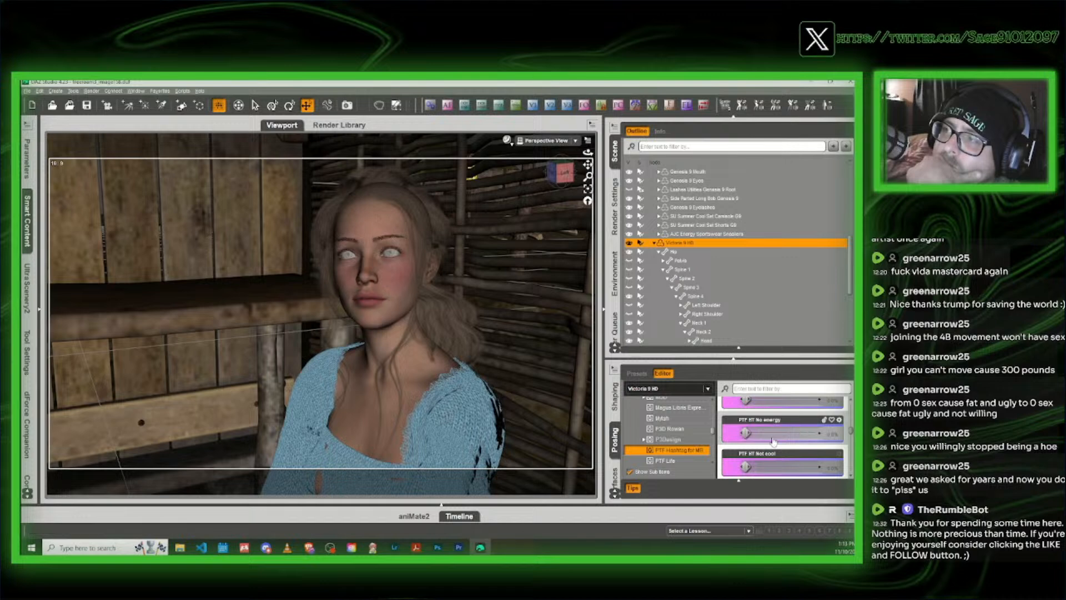
Step: Try the PTF HT Feeling vamp expression at high strength on the seated woman's face and undo it
scroll(773, 440, "up", 2)
scroll(773, 445, "up", 1)
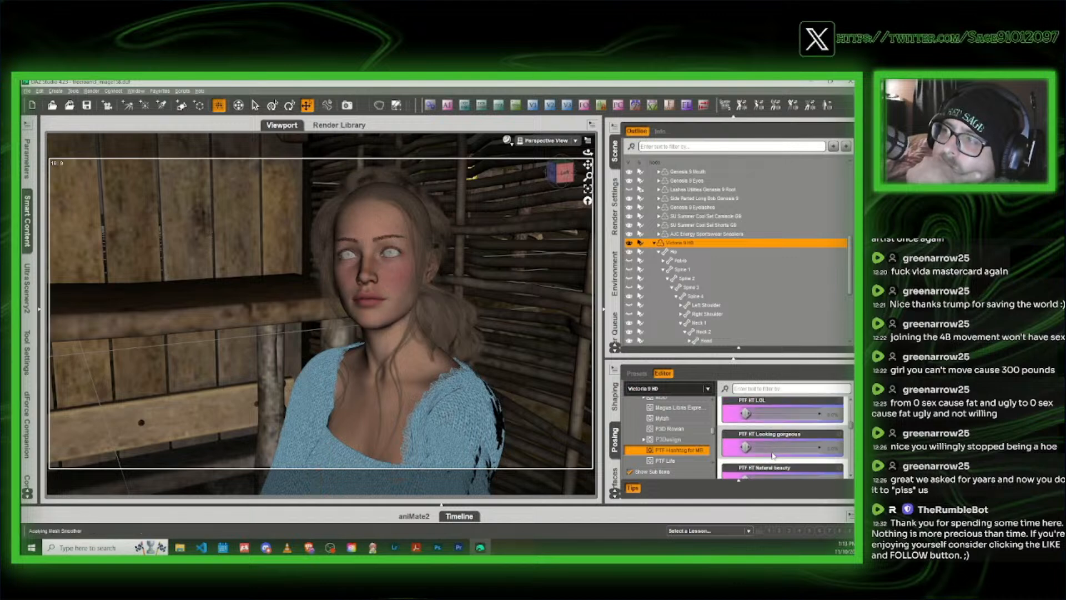
scroll(766, 439, "up", 3)
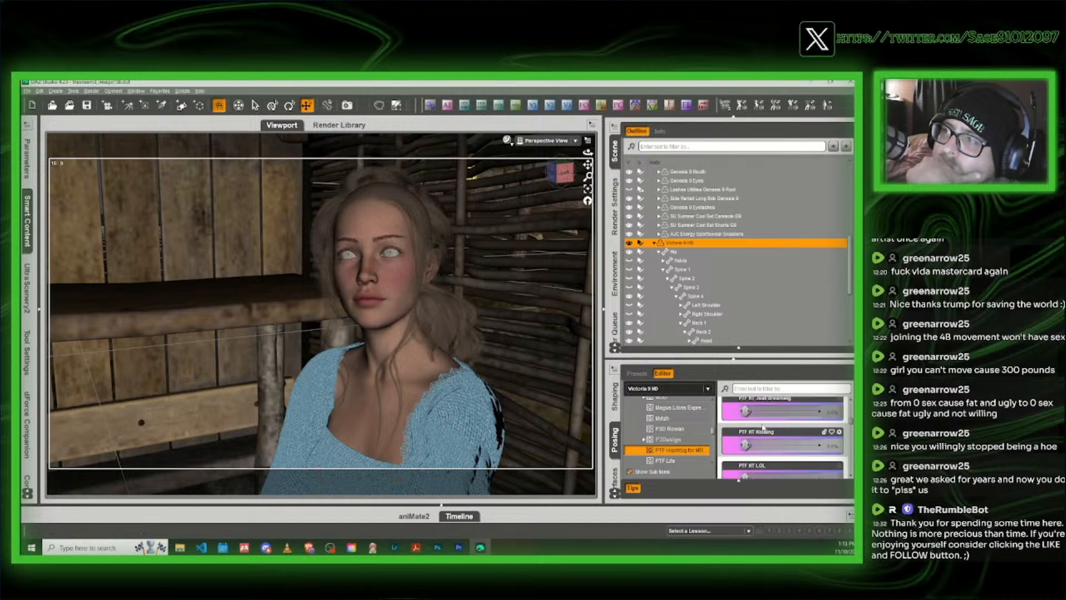
scroll(778, 452, "up", 3)
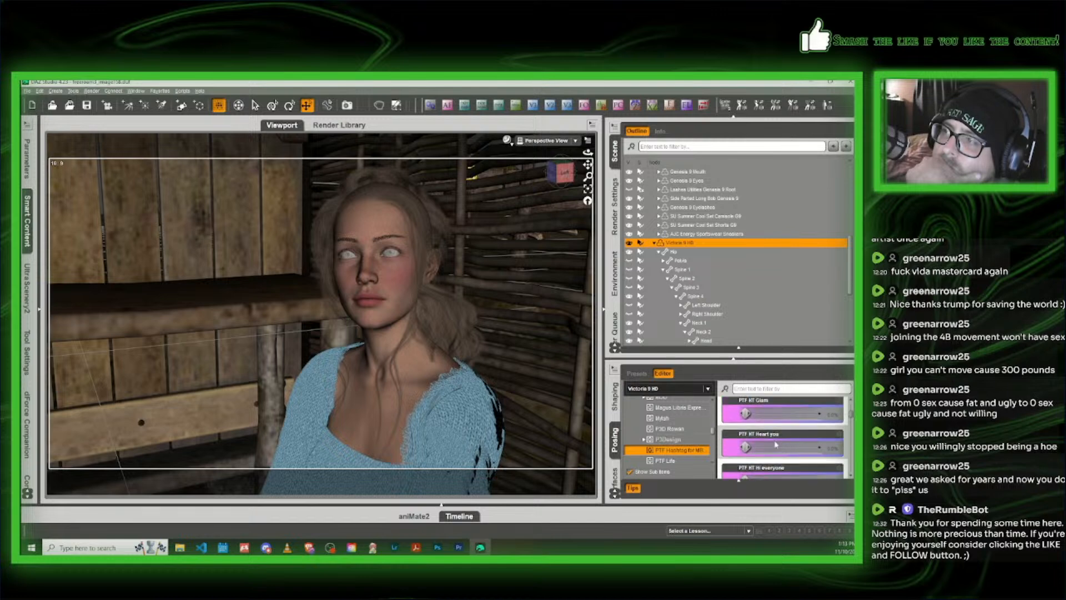
scroll(764, 447, "up", 3)
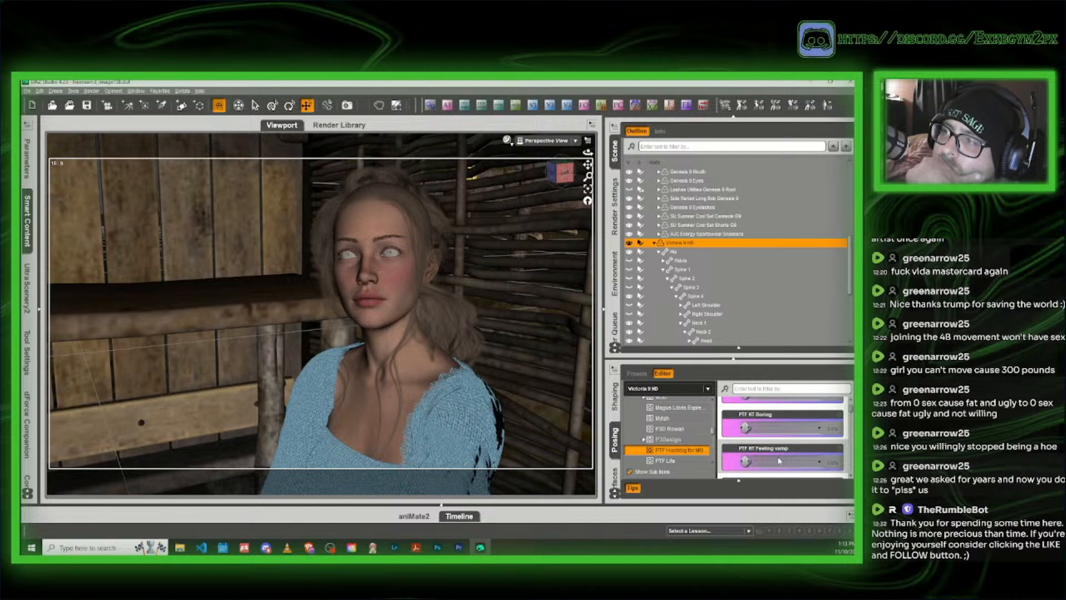
left_click_drag(747, 461, 818, 461)
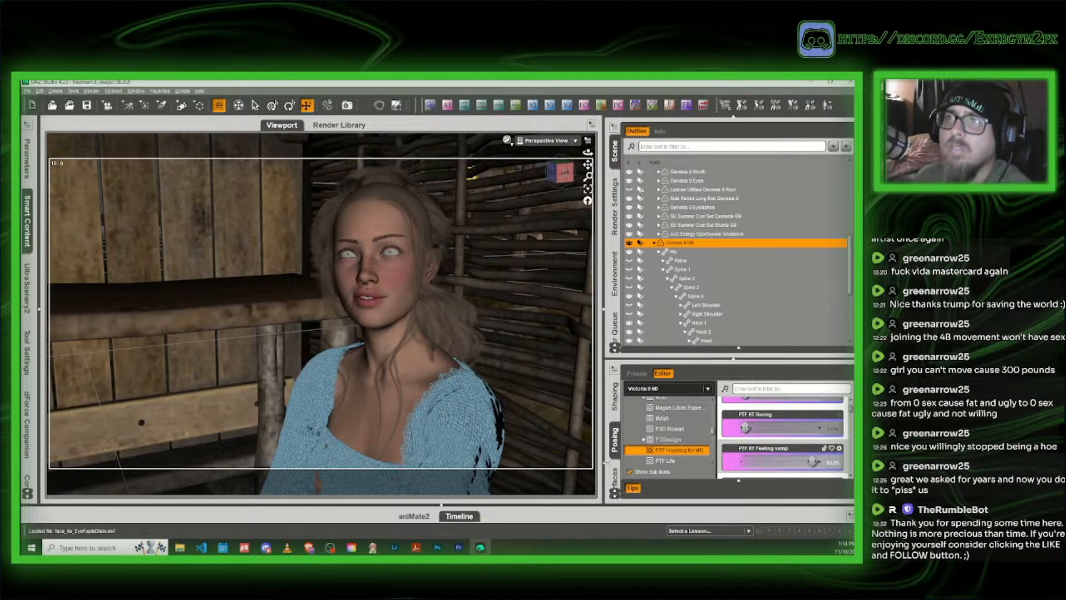
key("ctrl+z")
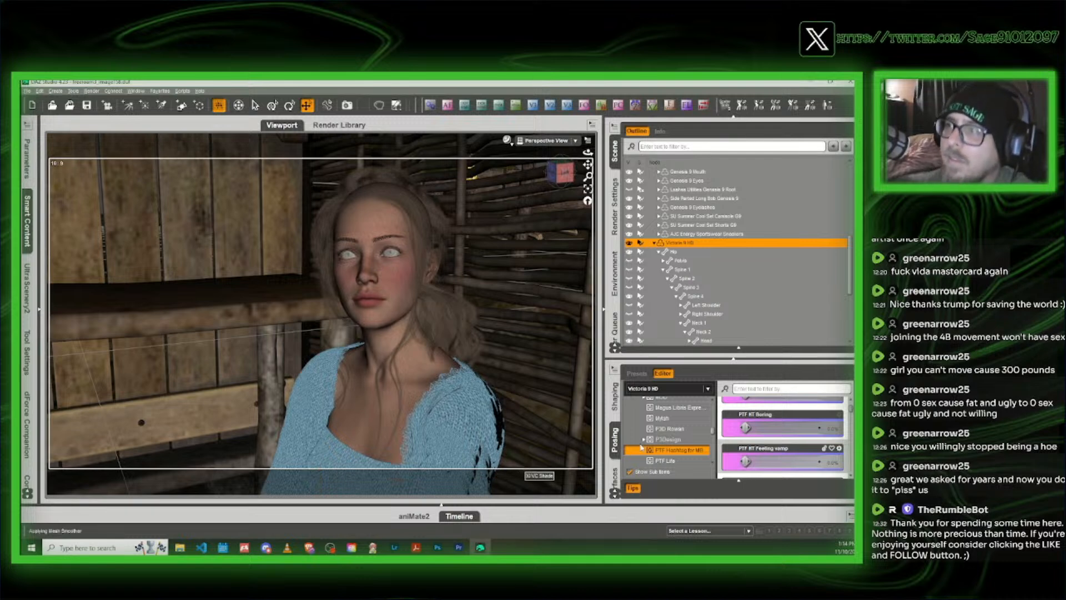
Step: Try the PTF HT Unacceptable expression on the seated woman's face and reset it to zero
scroll(789, 439, "up", 1)
scroll(790, 438, "down", 6)
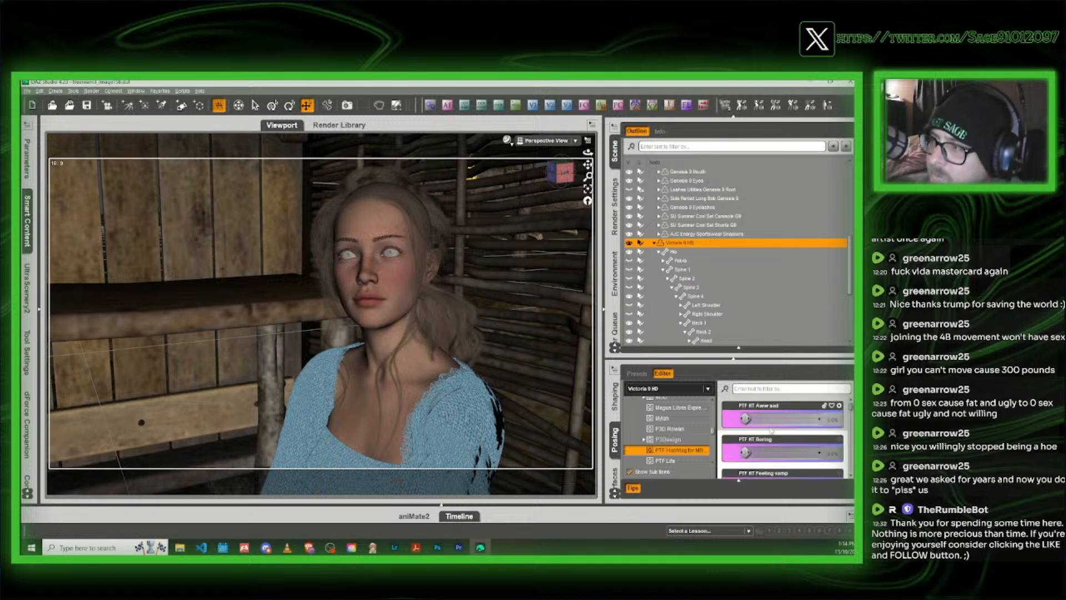
scroll(769, 425, "down", 6)
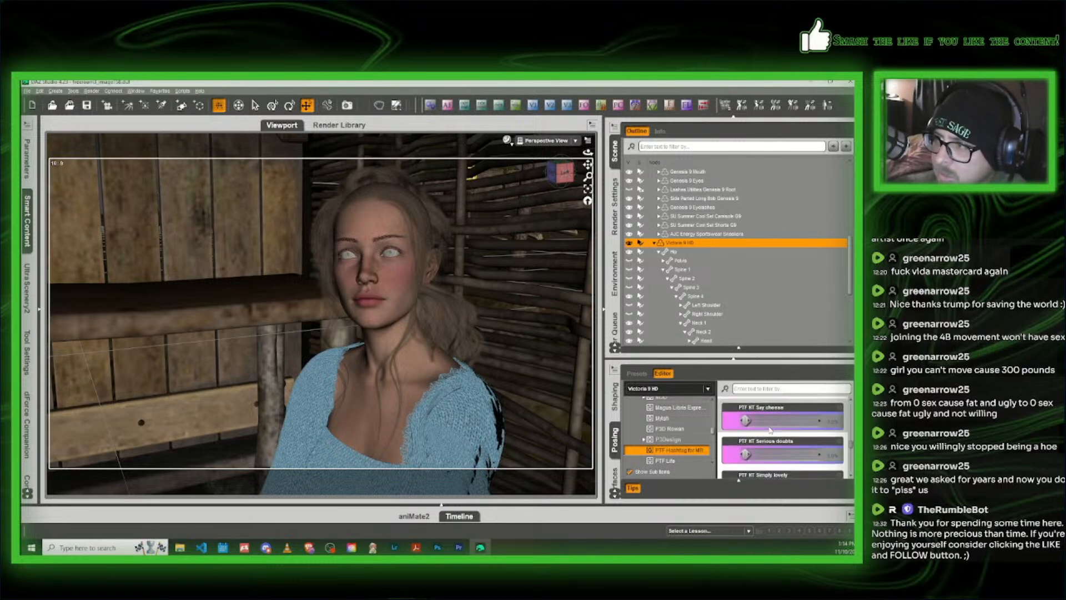
scroll(799, 431, "down", 3)
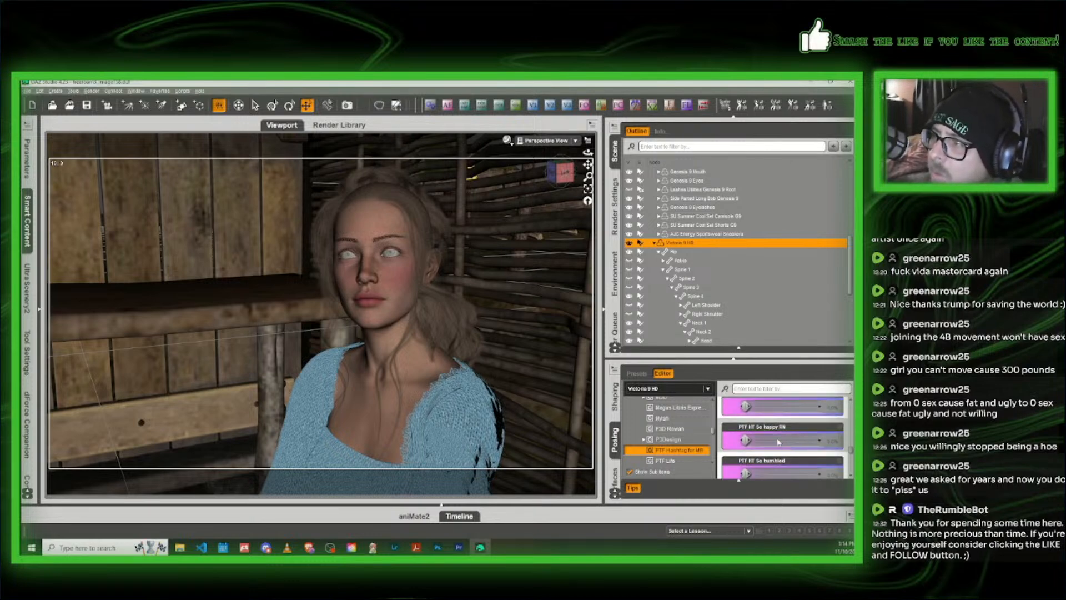
scroll(779, 441, "down", 6)
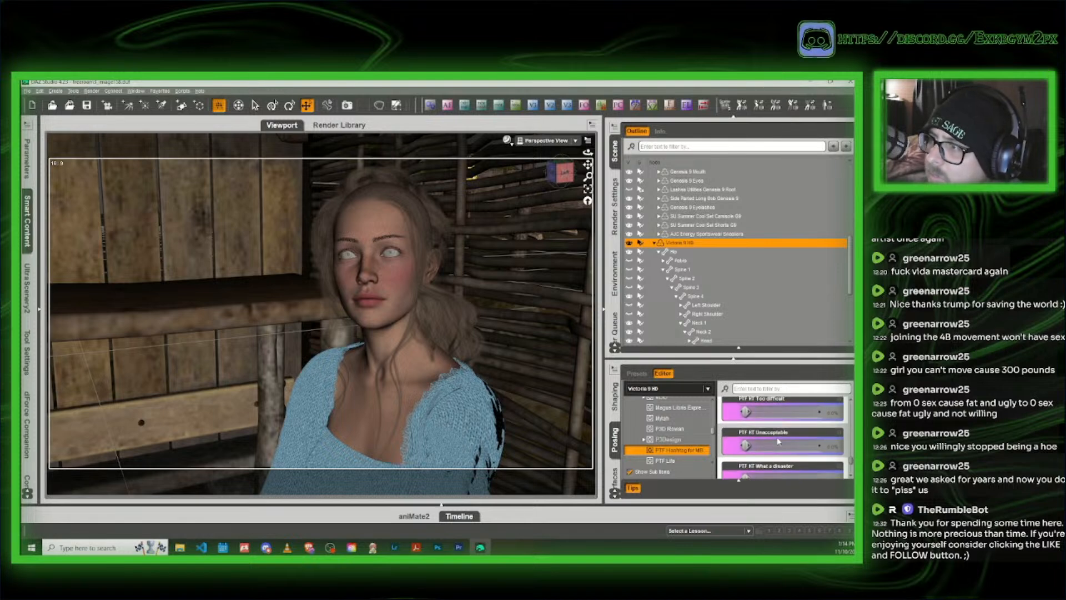
left_click_drag(747, 445, 681, 447)
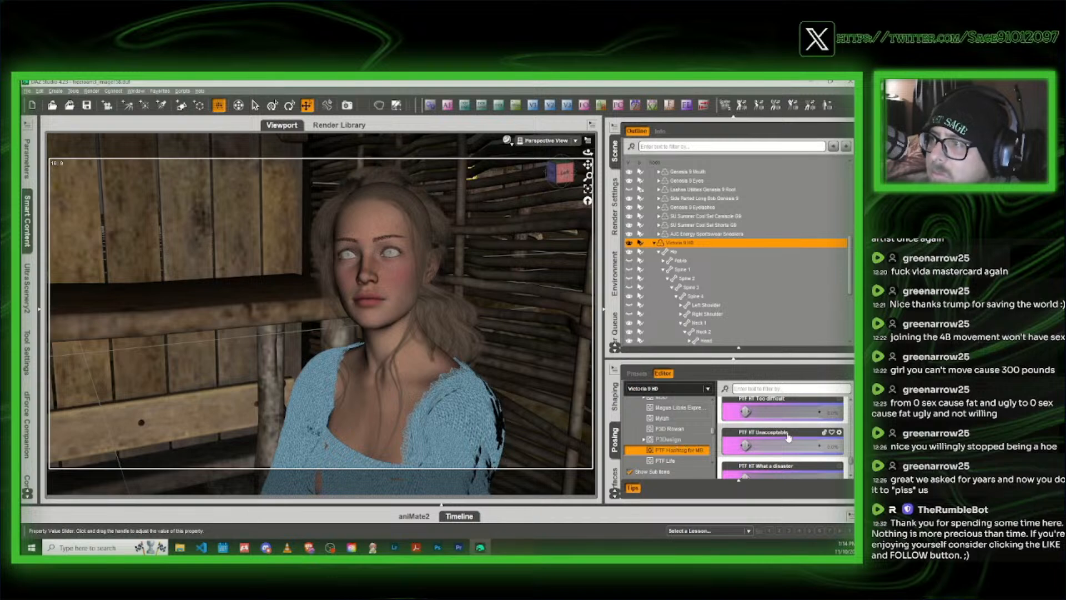
Step: Apply the PTF HT Why the hate expression to the seated woman at about 66% strength
scroll(789, 437, "down", 3)
left_click_drag(766, 463, 770, 464)
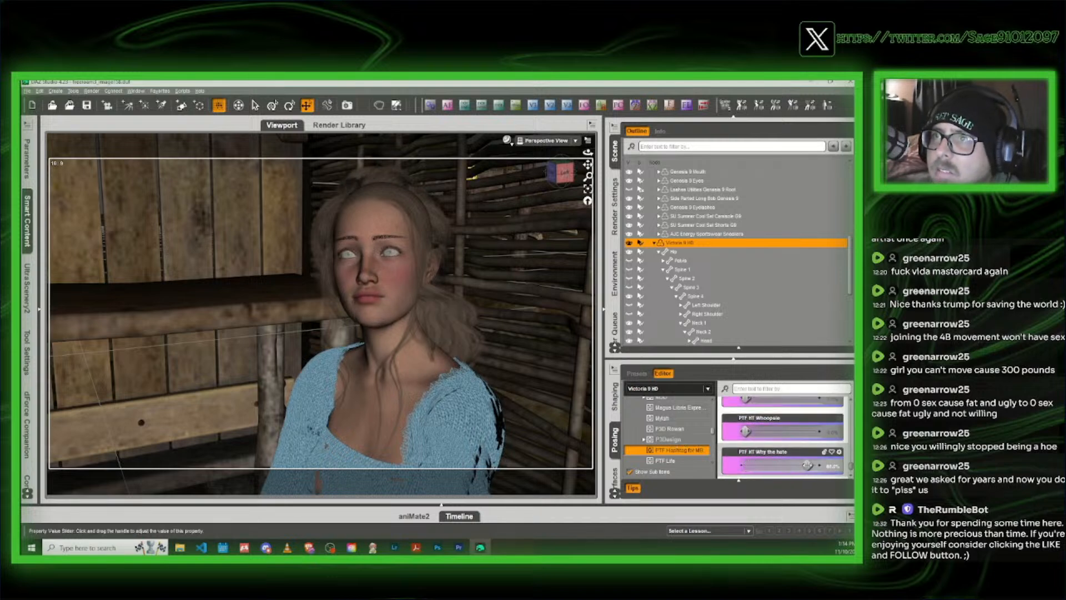
left_click(790, 465)
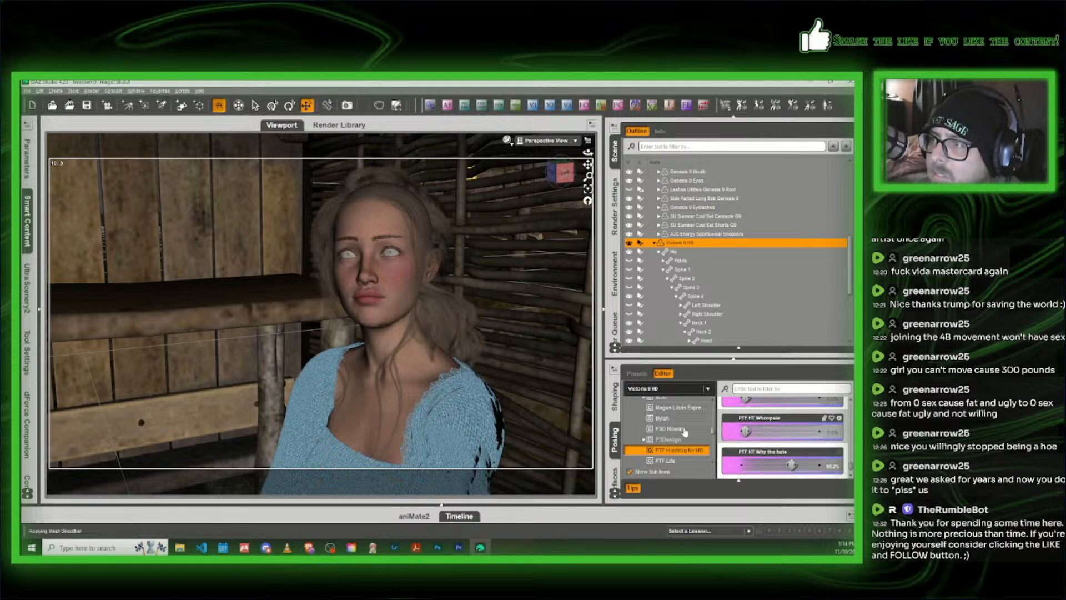
Step: Open the seated woman's jaw slightly with the Jaw Open cheek-and-jaw pose at about one third strength
scroll(686, 431, "up", 3)
scroll(686, 430, "up", 3)
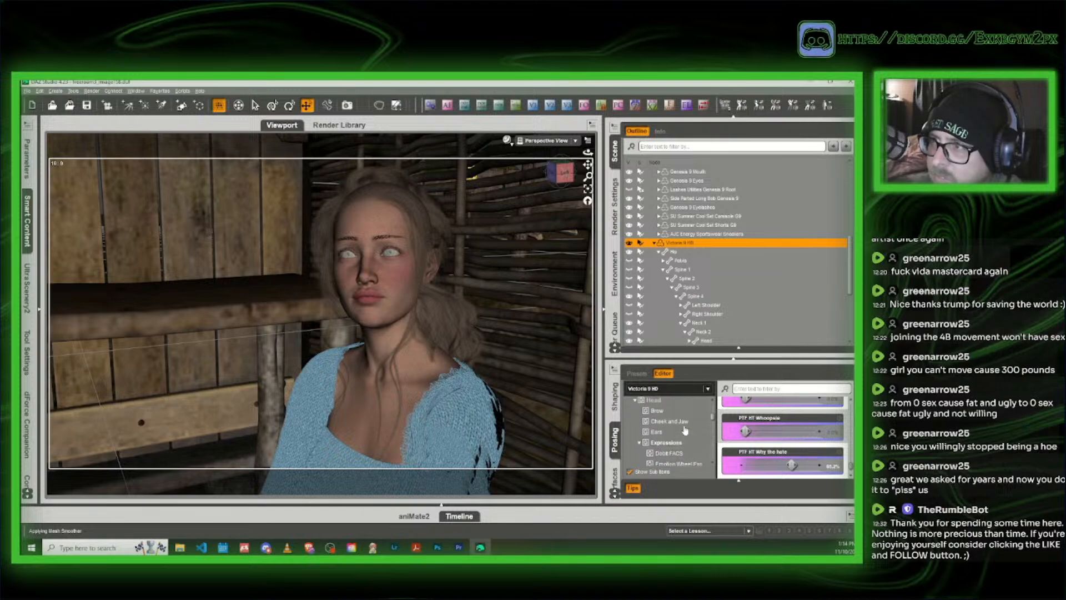
left_click(681, 425)
left_click_drag(745, 433, 768, 433)
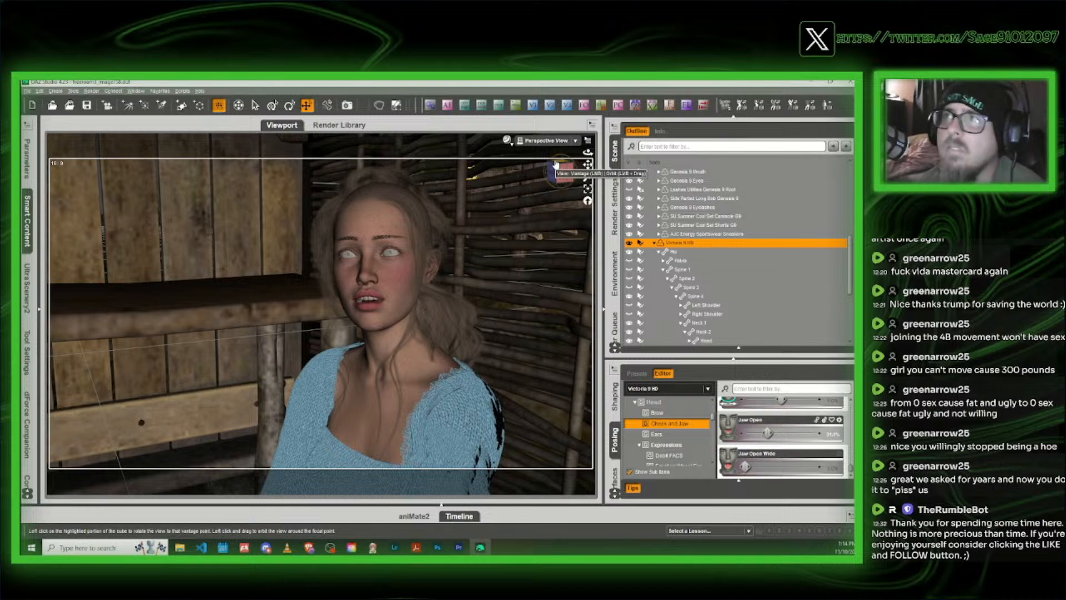
Step: Create an 85 mm focal length camera from the current perspective and look through it
left_click(547, 141)
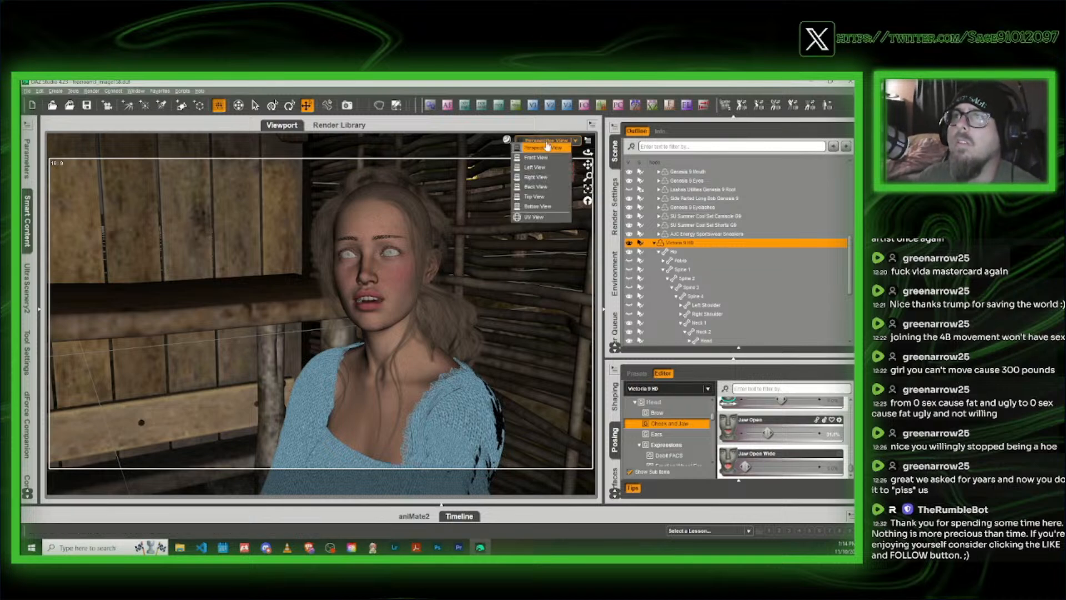
left_click(548, 82)
left_click(514, 106)
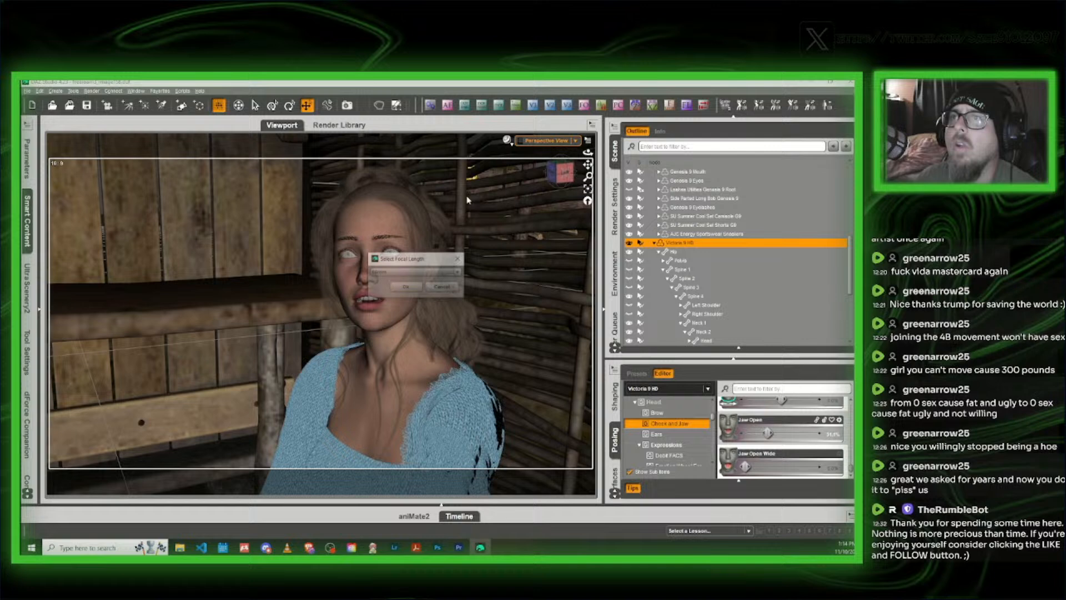
left_click(409, 288)
left_click(547, 141)
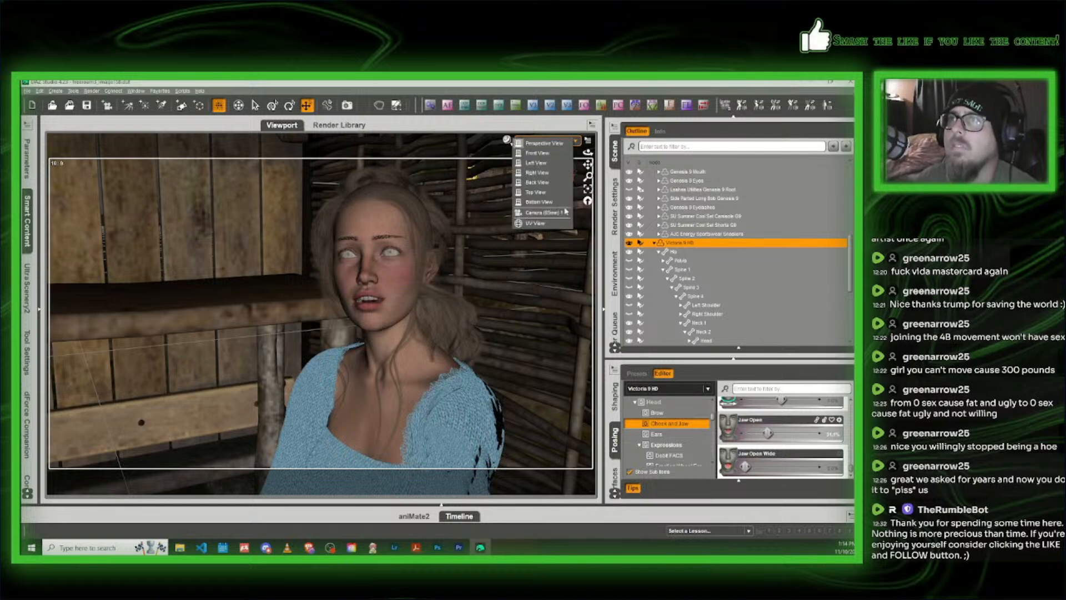
left_click(566, 211)
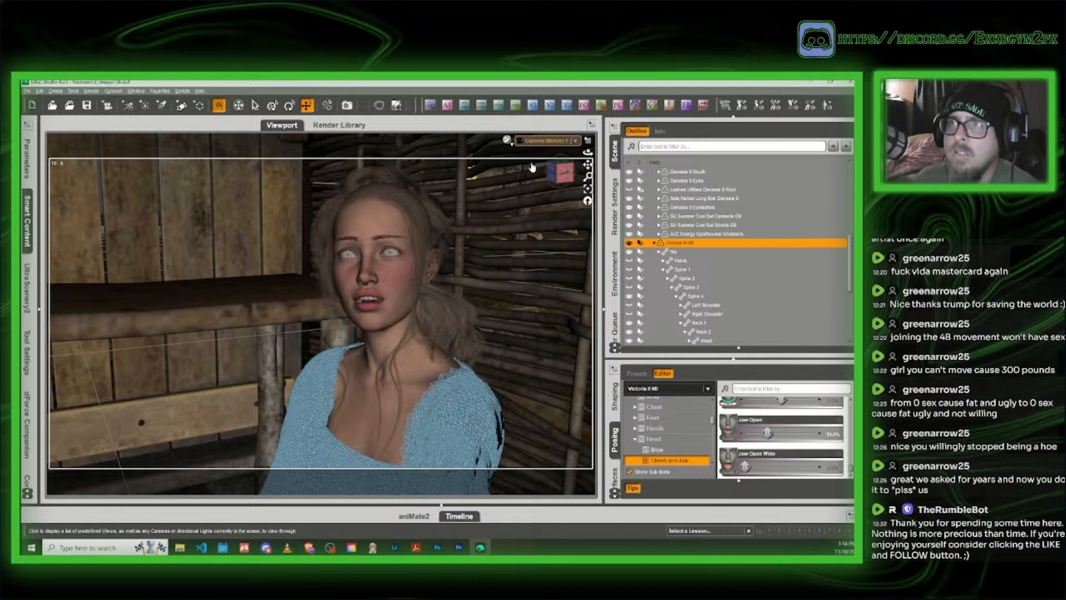
Step: Light the new camera's view of the seated woman and preview the shot in NVIDIA Iray
left_click(447, 105)
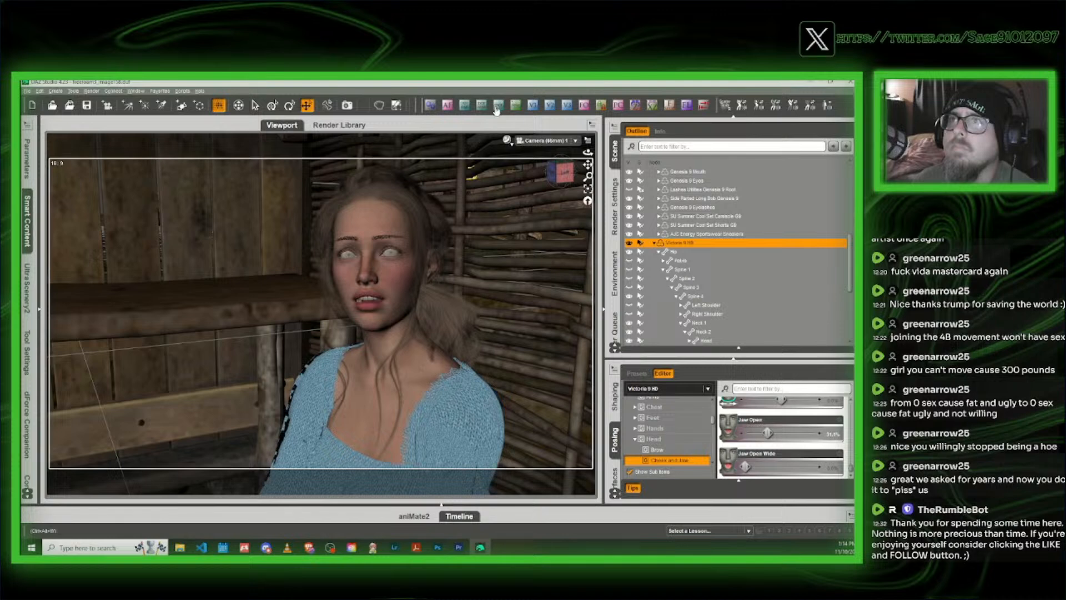
left_click(508, 140)
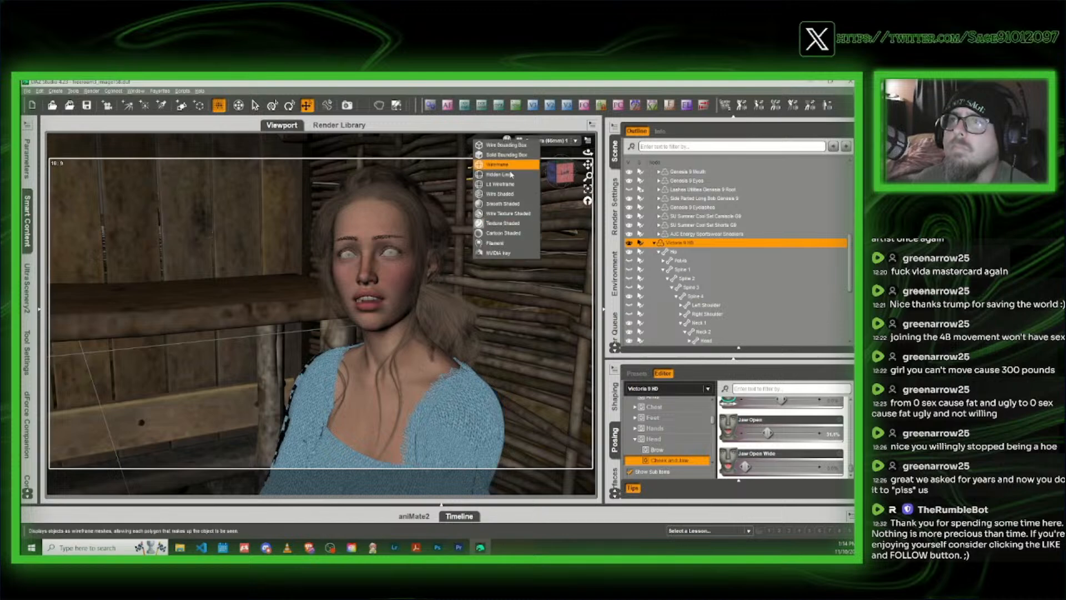
left_click(502, 253)
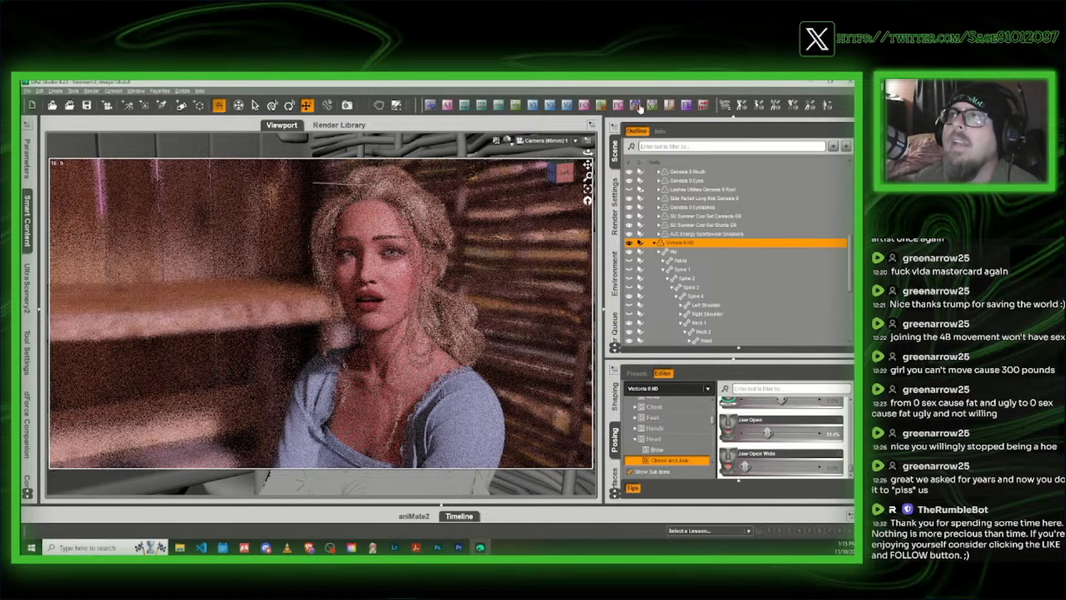
Step: Set the camera's F-stop to 32 and return the viewport to textured shading
left_click(673, 108)
left_click(443, 234)
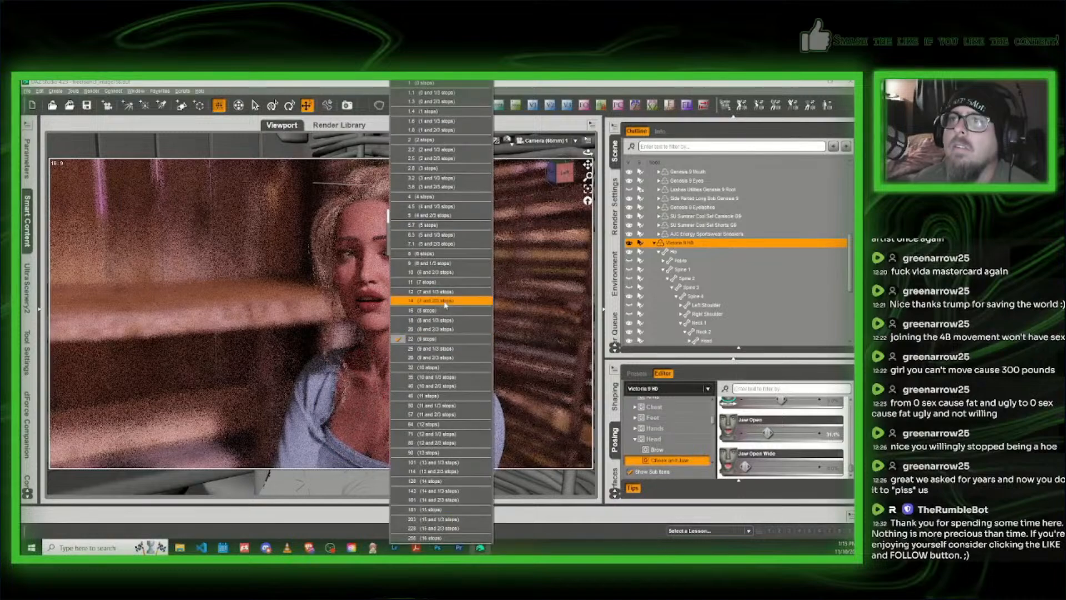
left_click(446, 369)
key("Return")
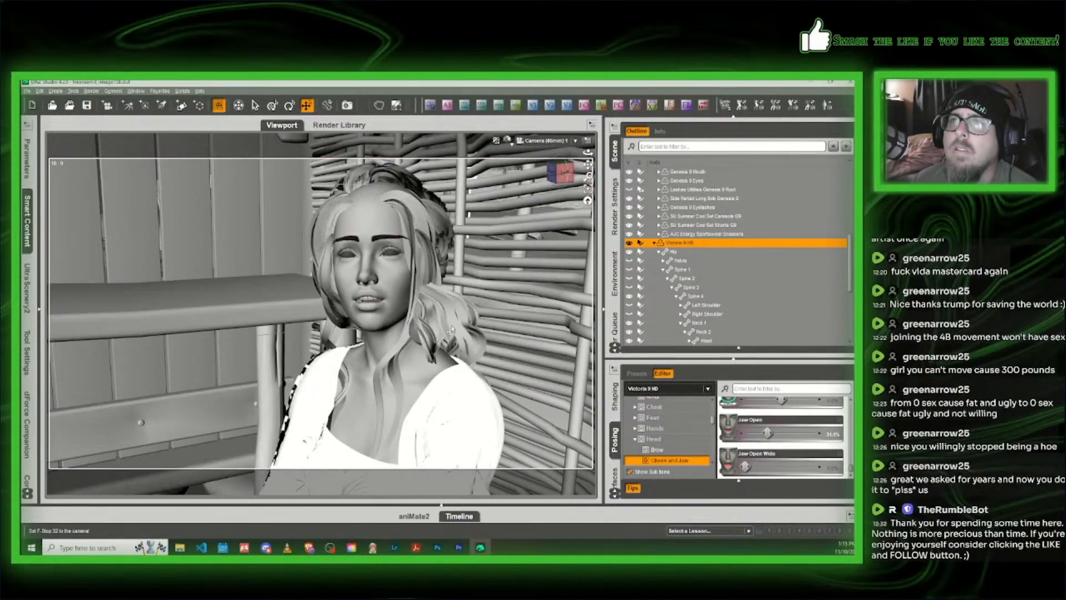
left_click(510, 141)
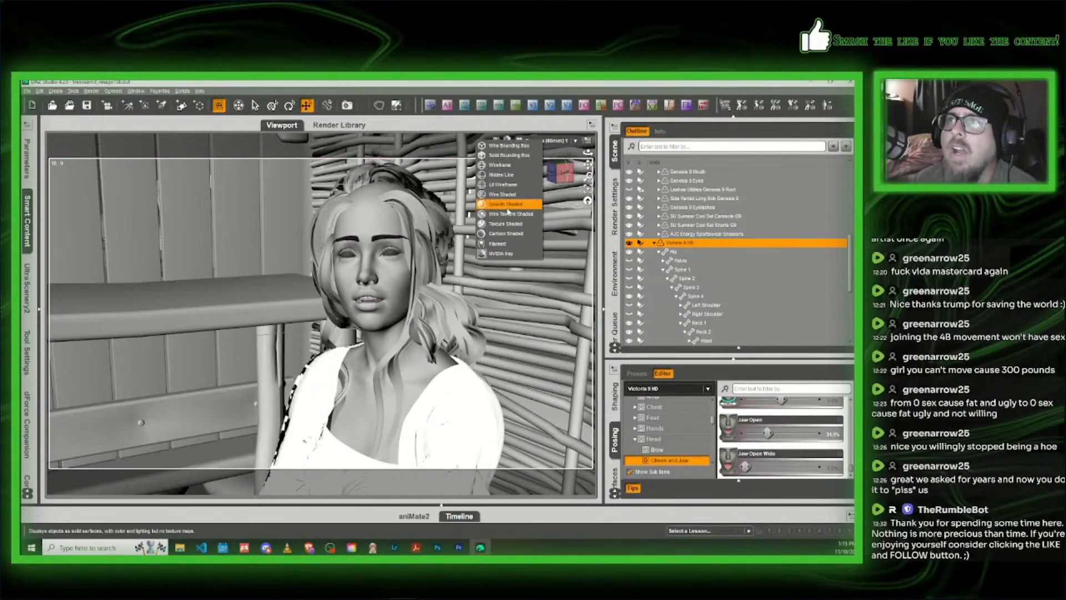
left_click(507, 215)
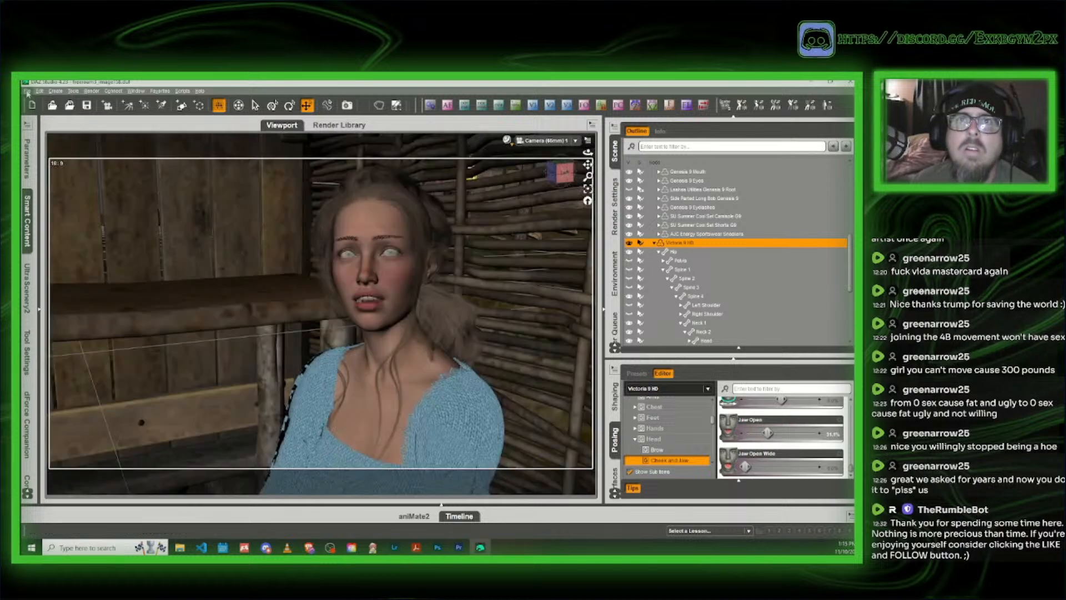
Step: Save the scene as freeroam3_image159 in the freeroam3 folder
left_click(29, 91)
mouse_move(66, 152)
left_click(136, 155)
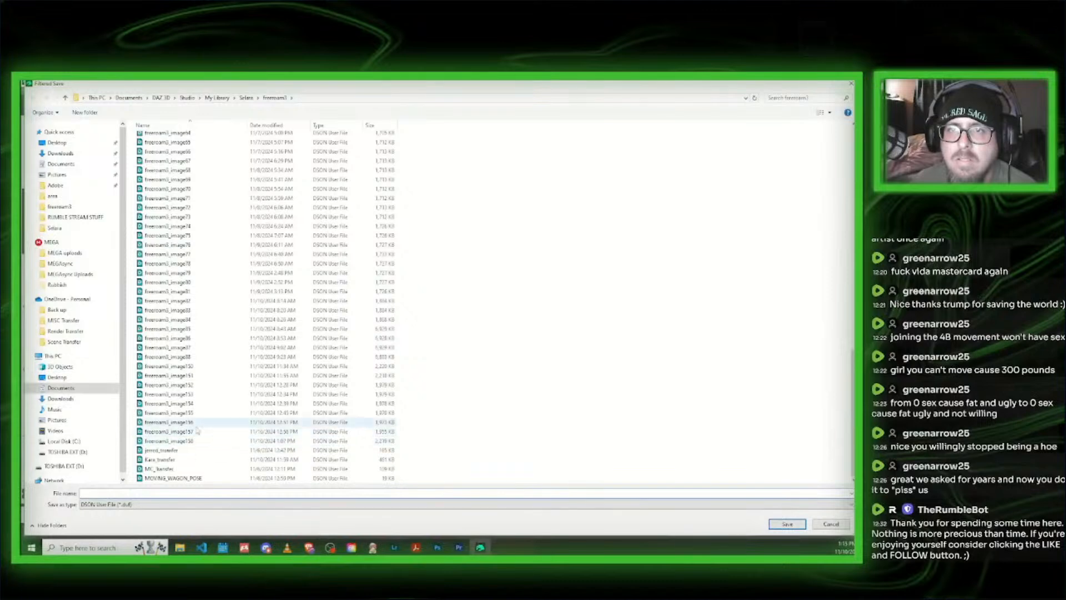
left_click(261, 441)
left_click(144, 494)
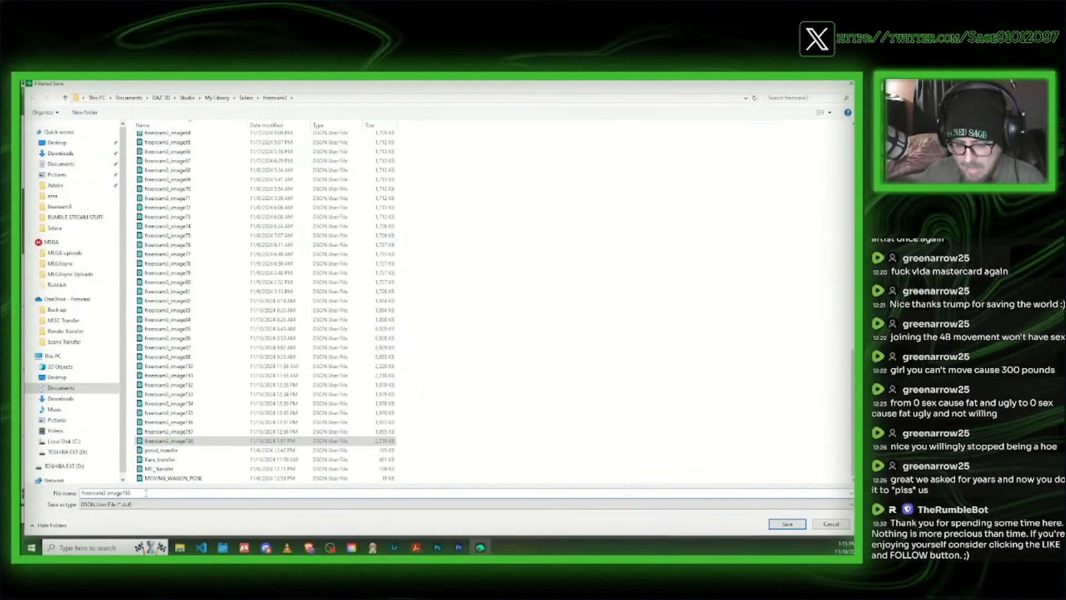
key("BackSpace")
type("9")
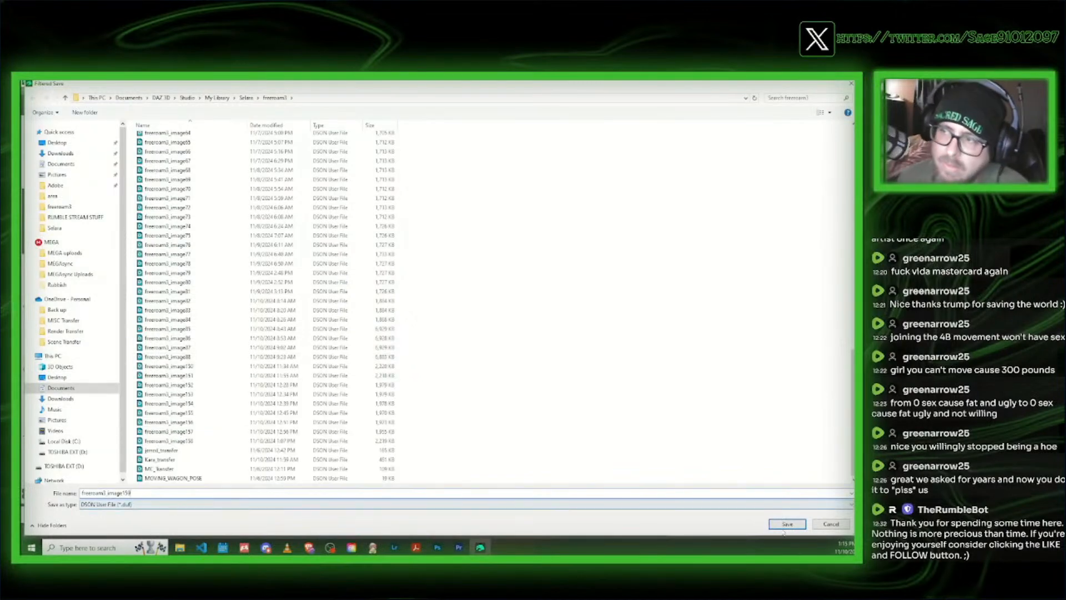
left_click(786, 525)
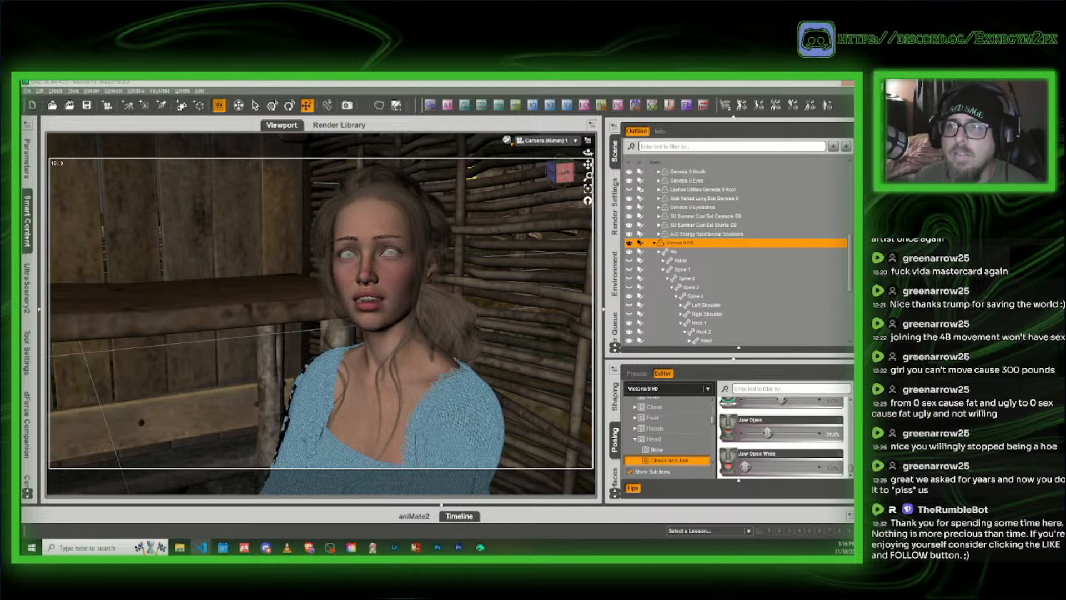
left_click(330, 547)
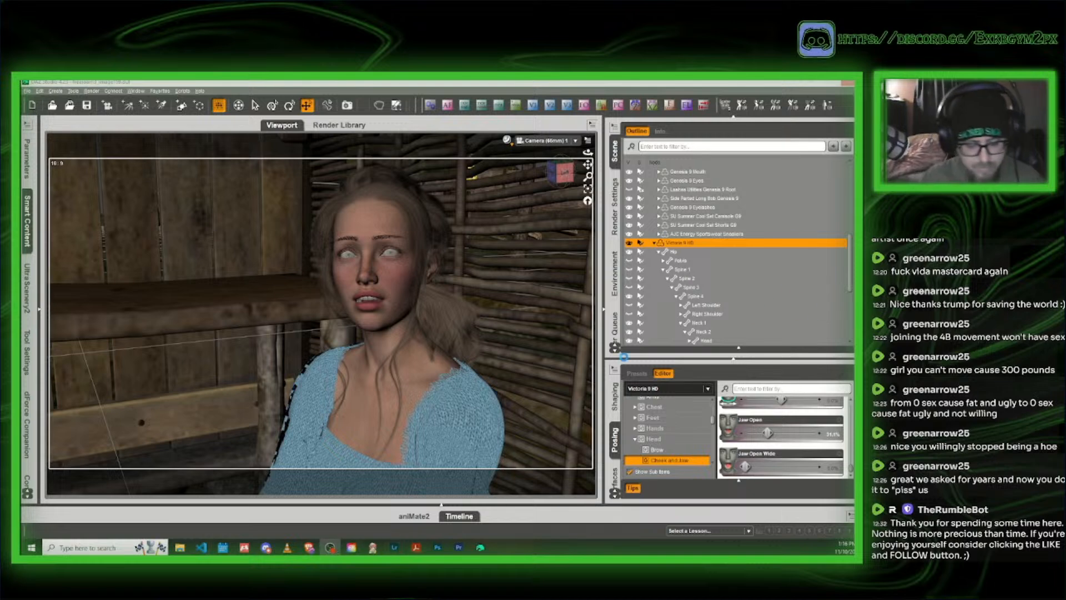